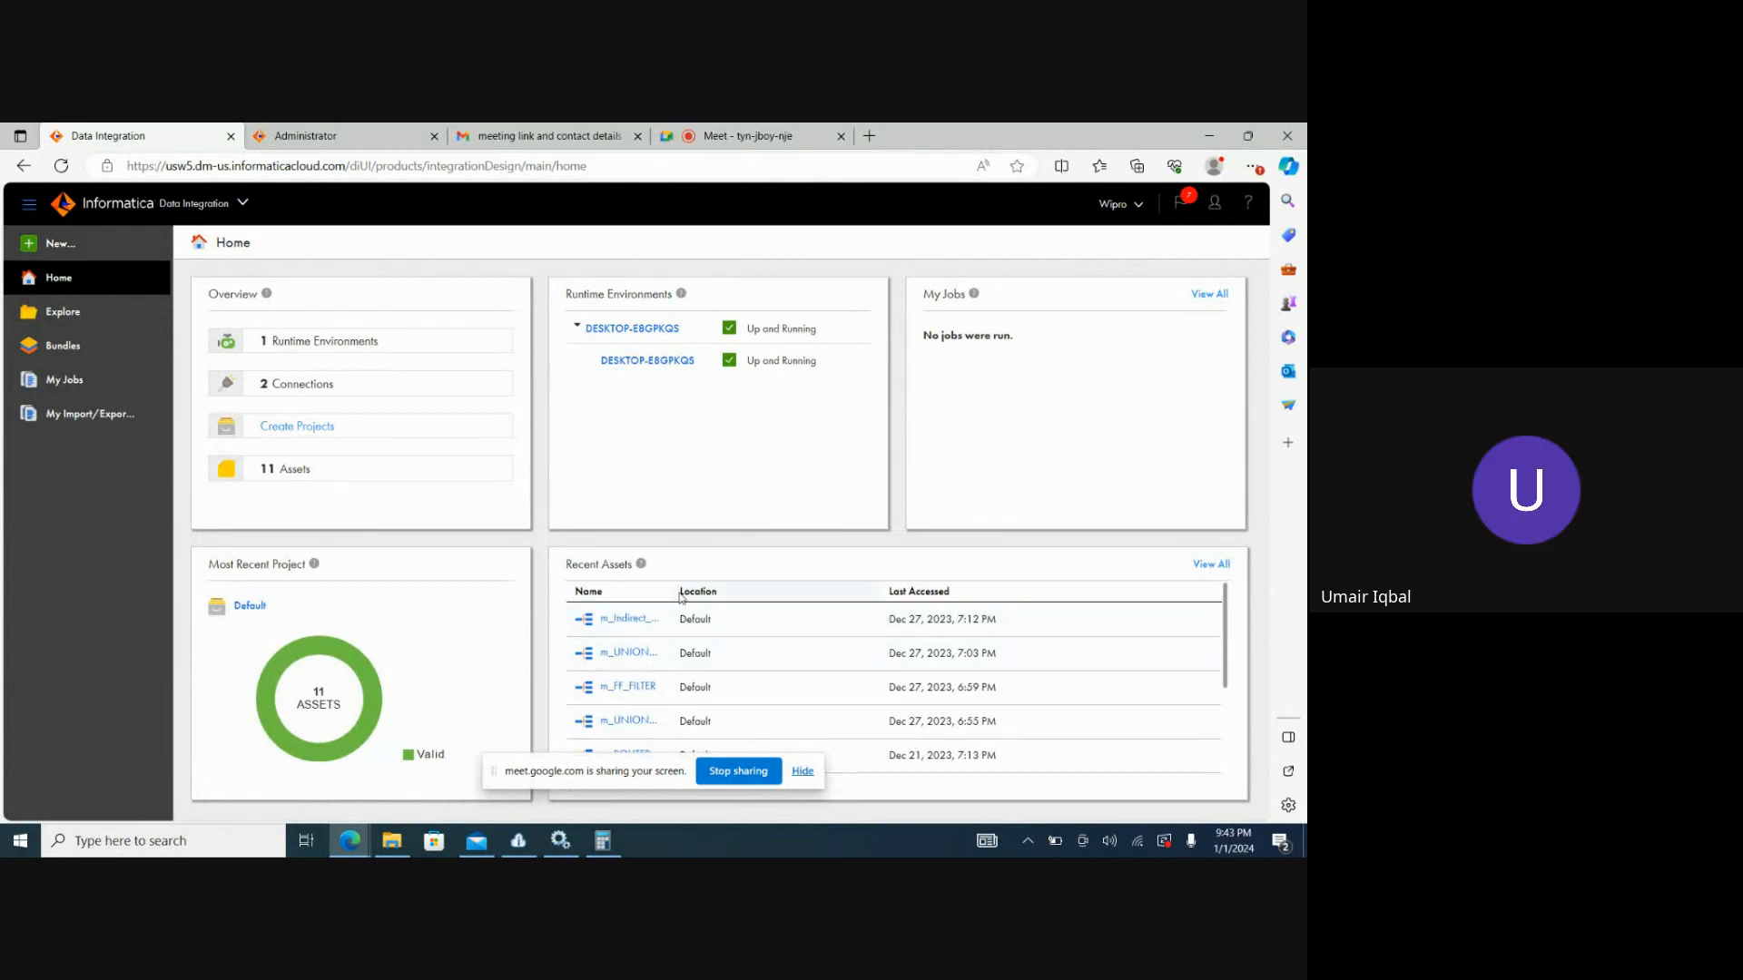
# Create a new blank mapping using the Mapping asset type.
pyautogui.moveTo(672, 590); pyautogui.dragTo(805, 584)
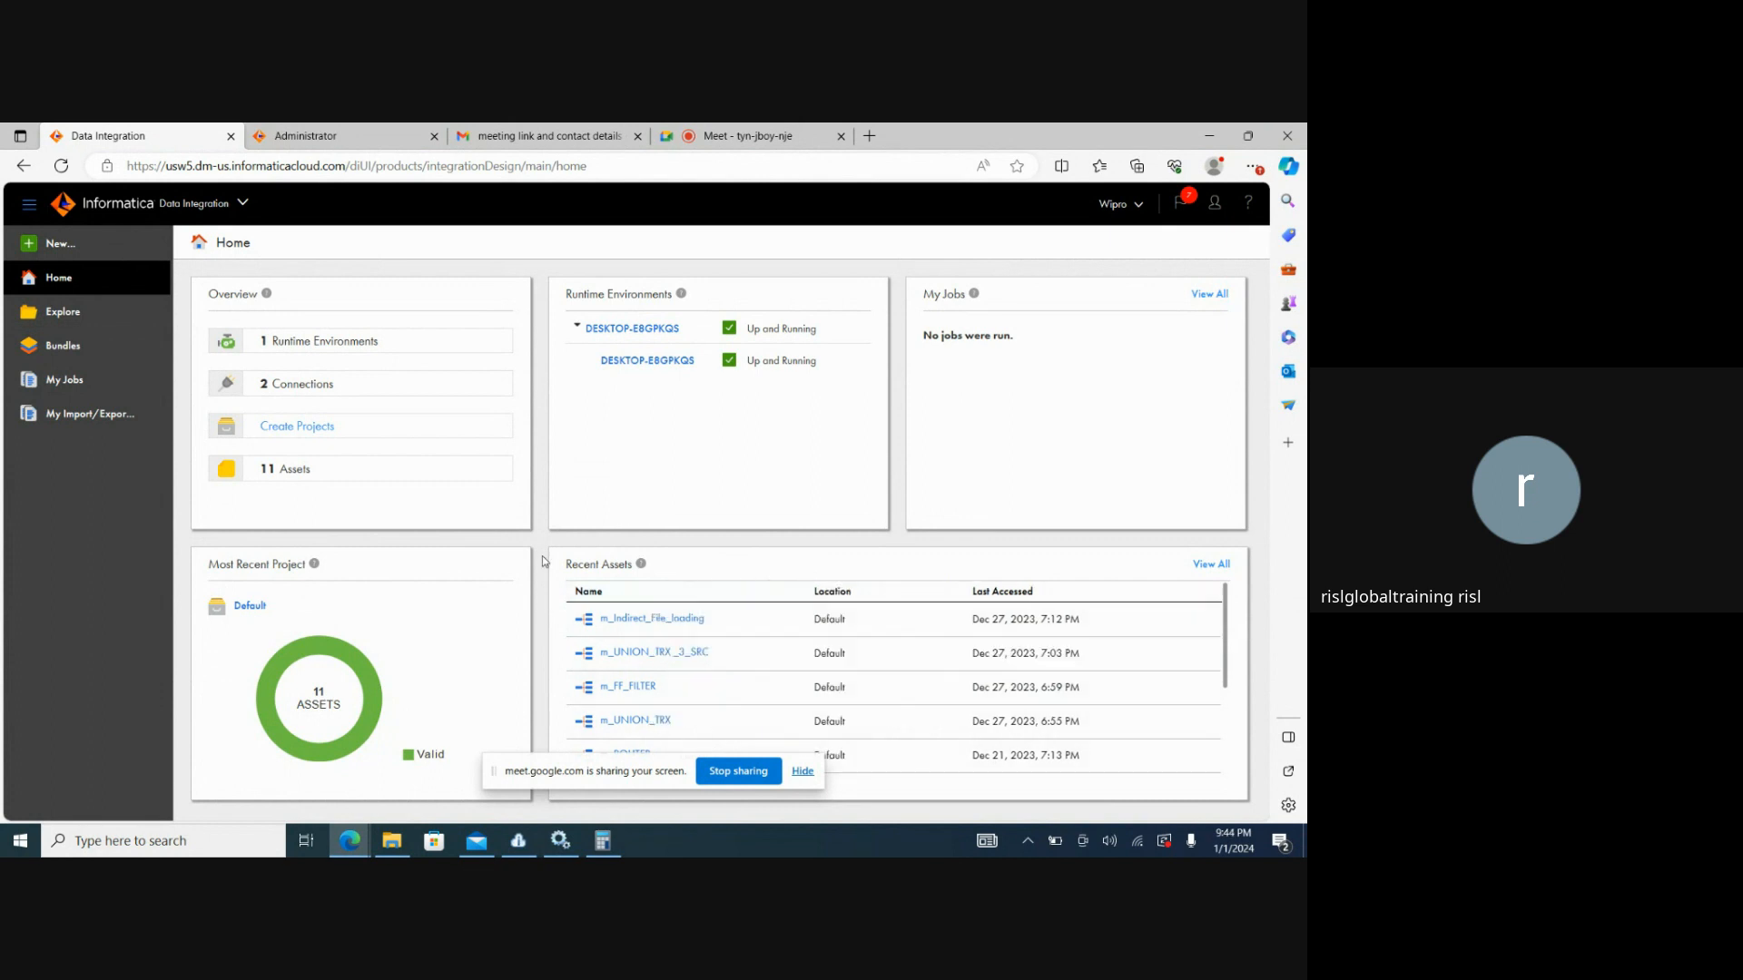
pyautogui.click(90, 253)
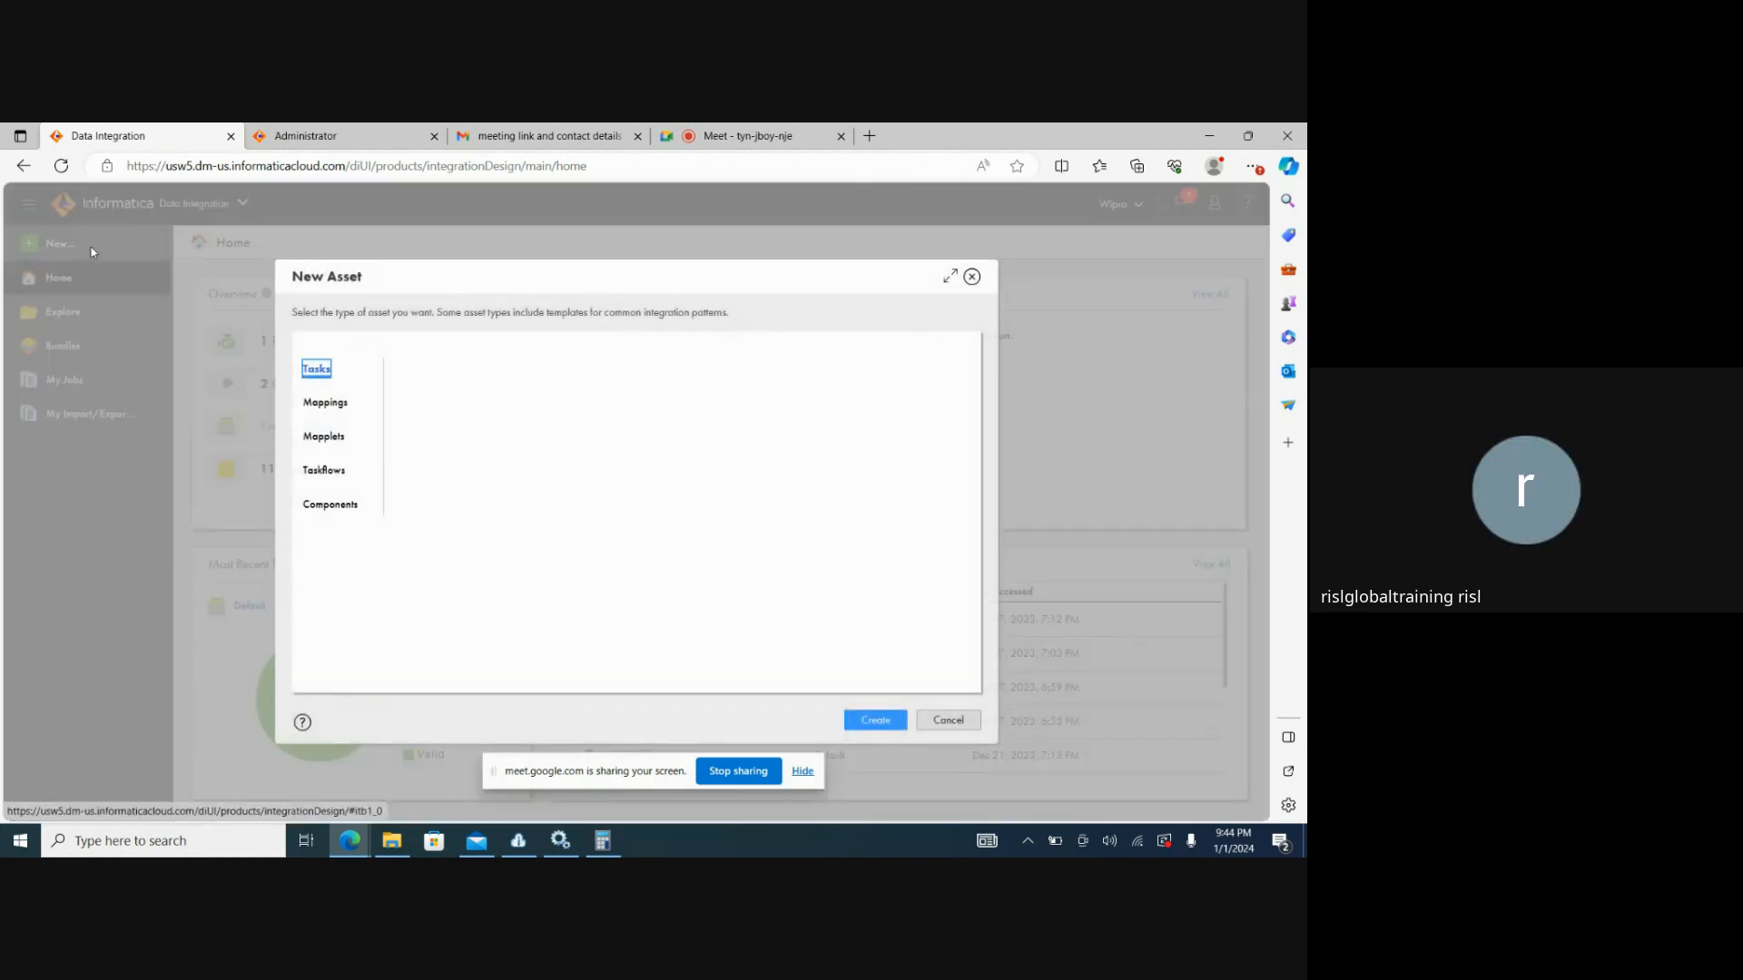
pyautogui.click(332, 409)
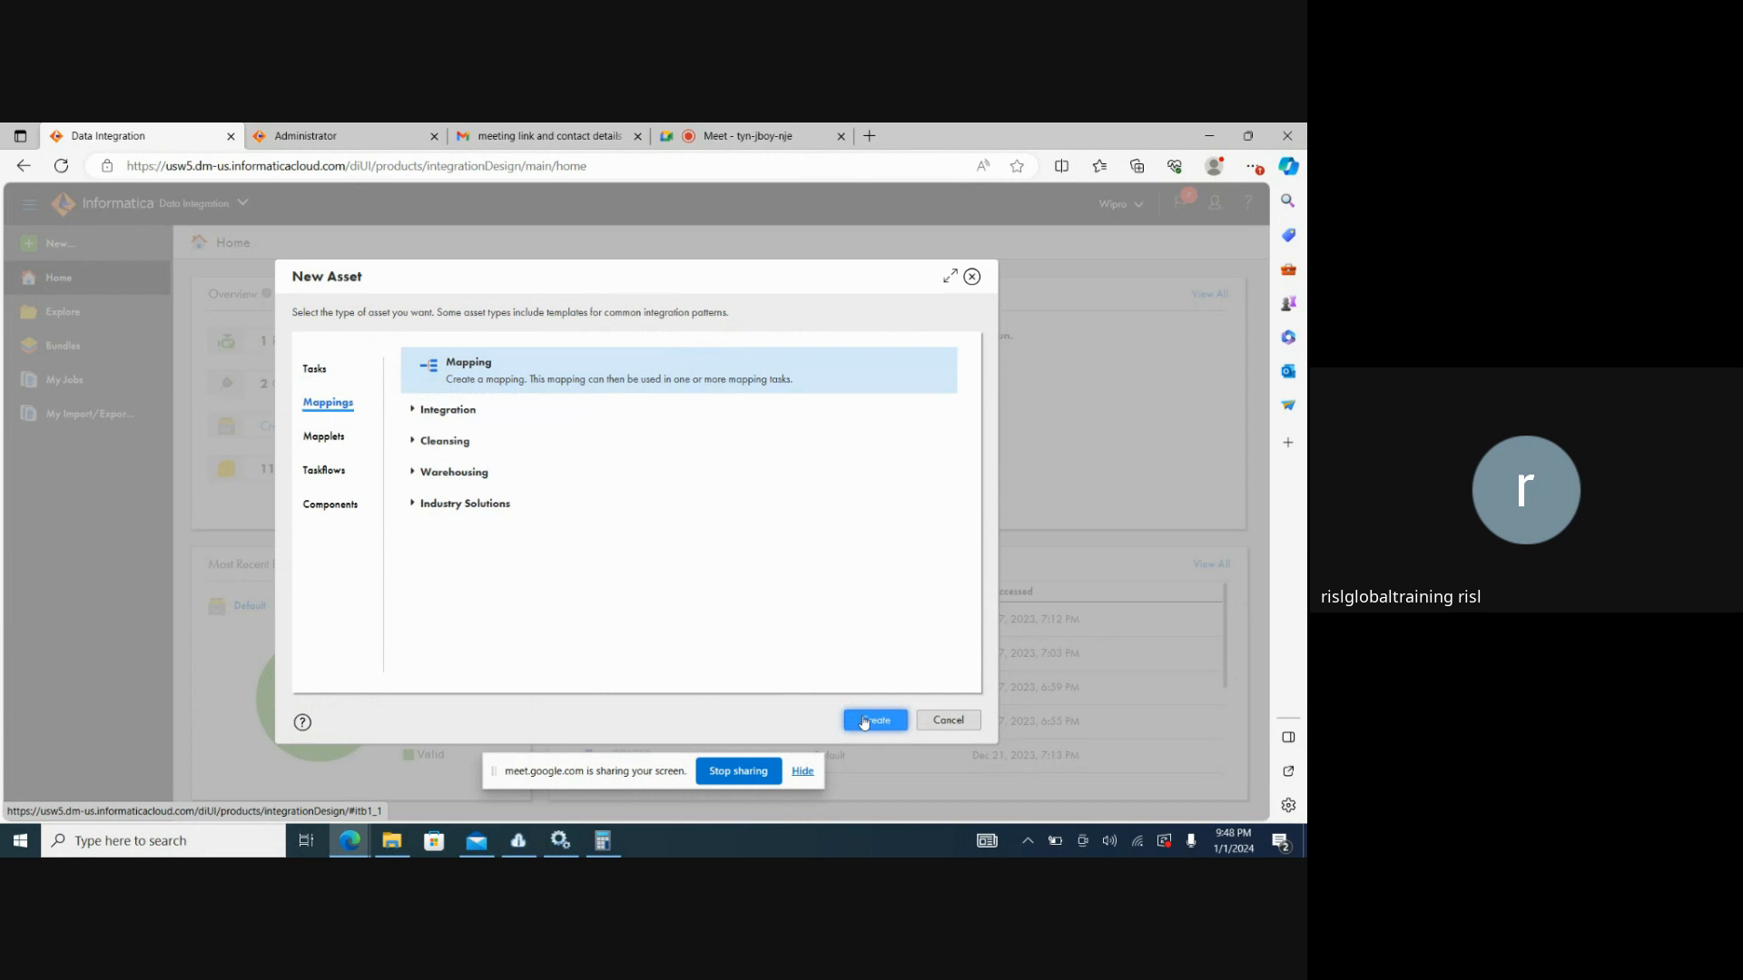
pyautogui.click(808, 772)
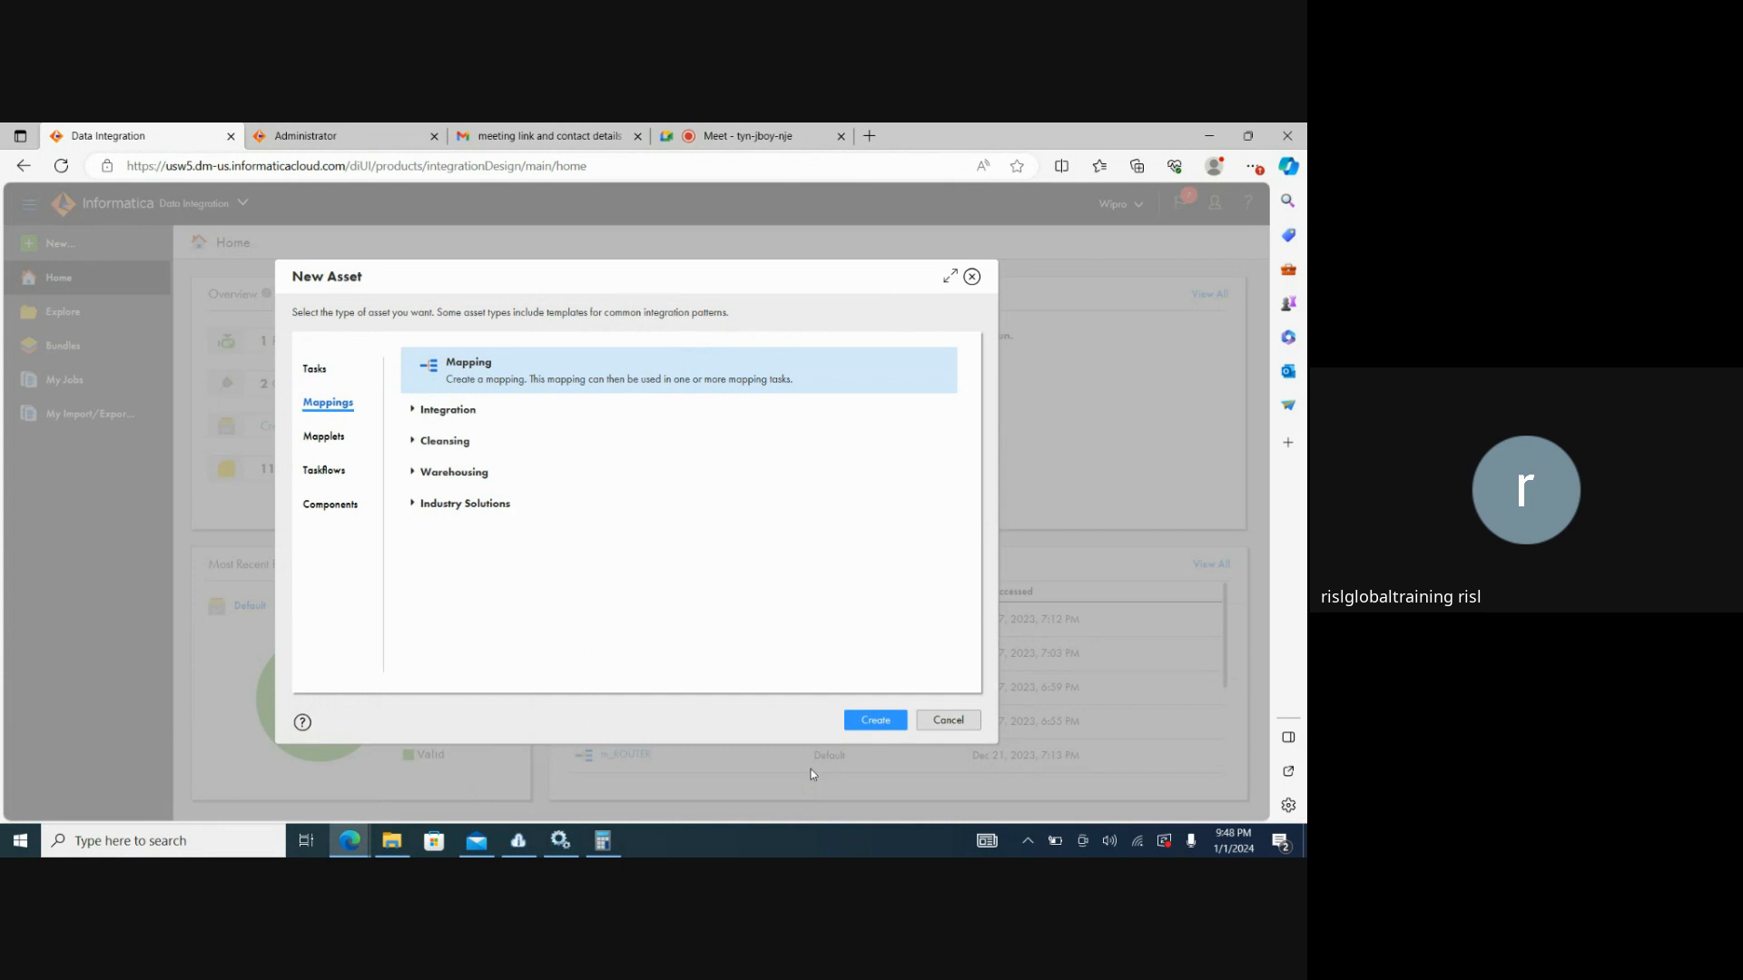
pyautogui.click(861, 723)
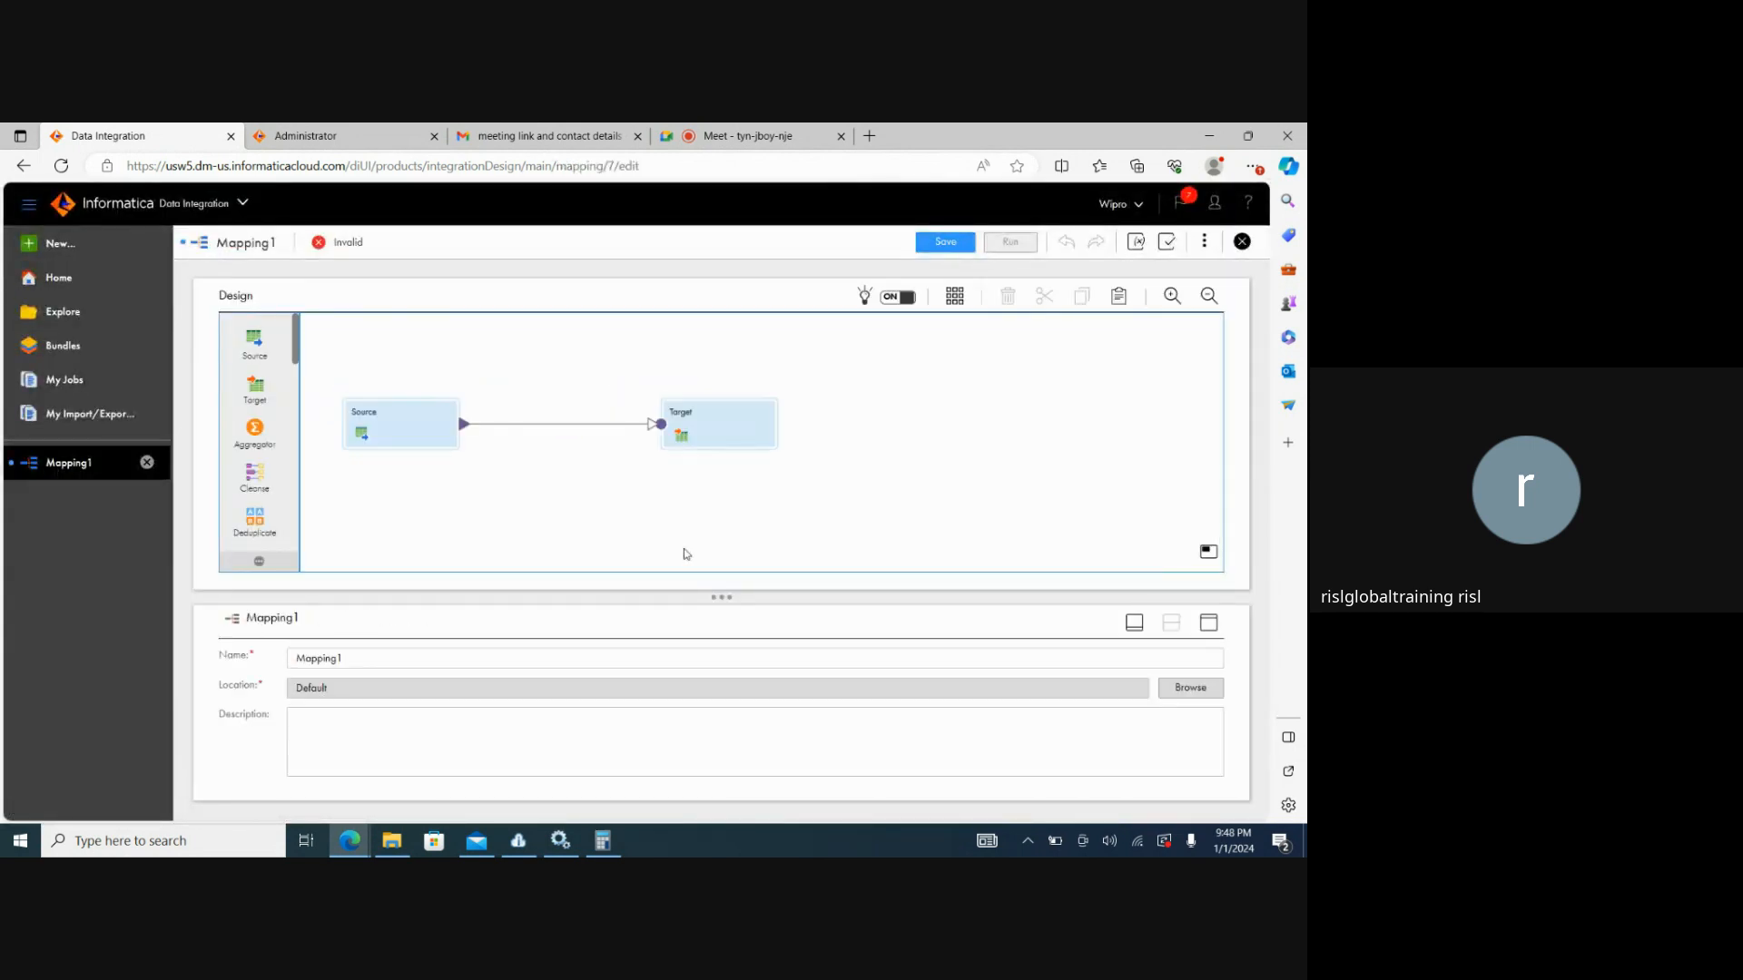
# Configure the mapping's Source with the Source_FlatFile connection and SEQ_1.txt as its object.
pyautogui.click(393, 444)
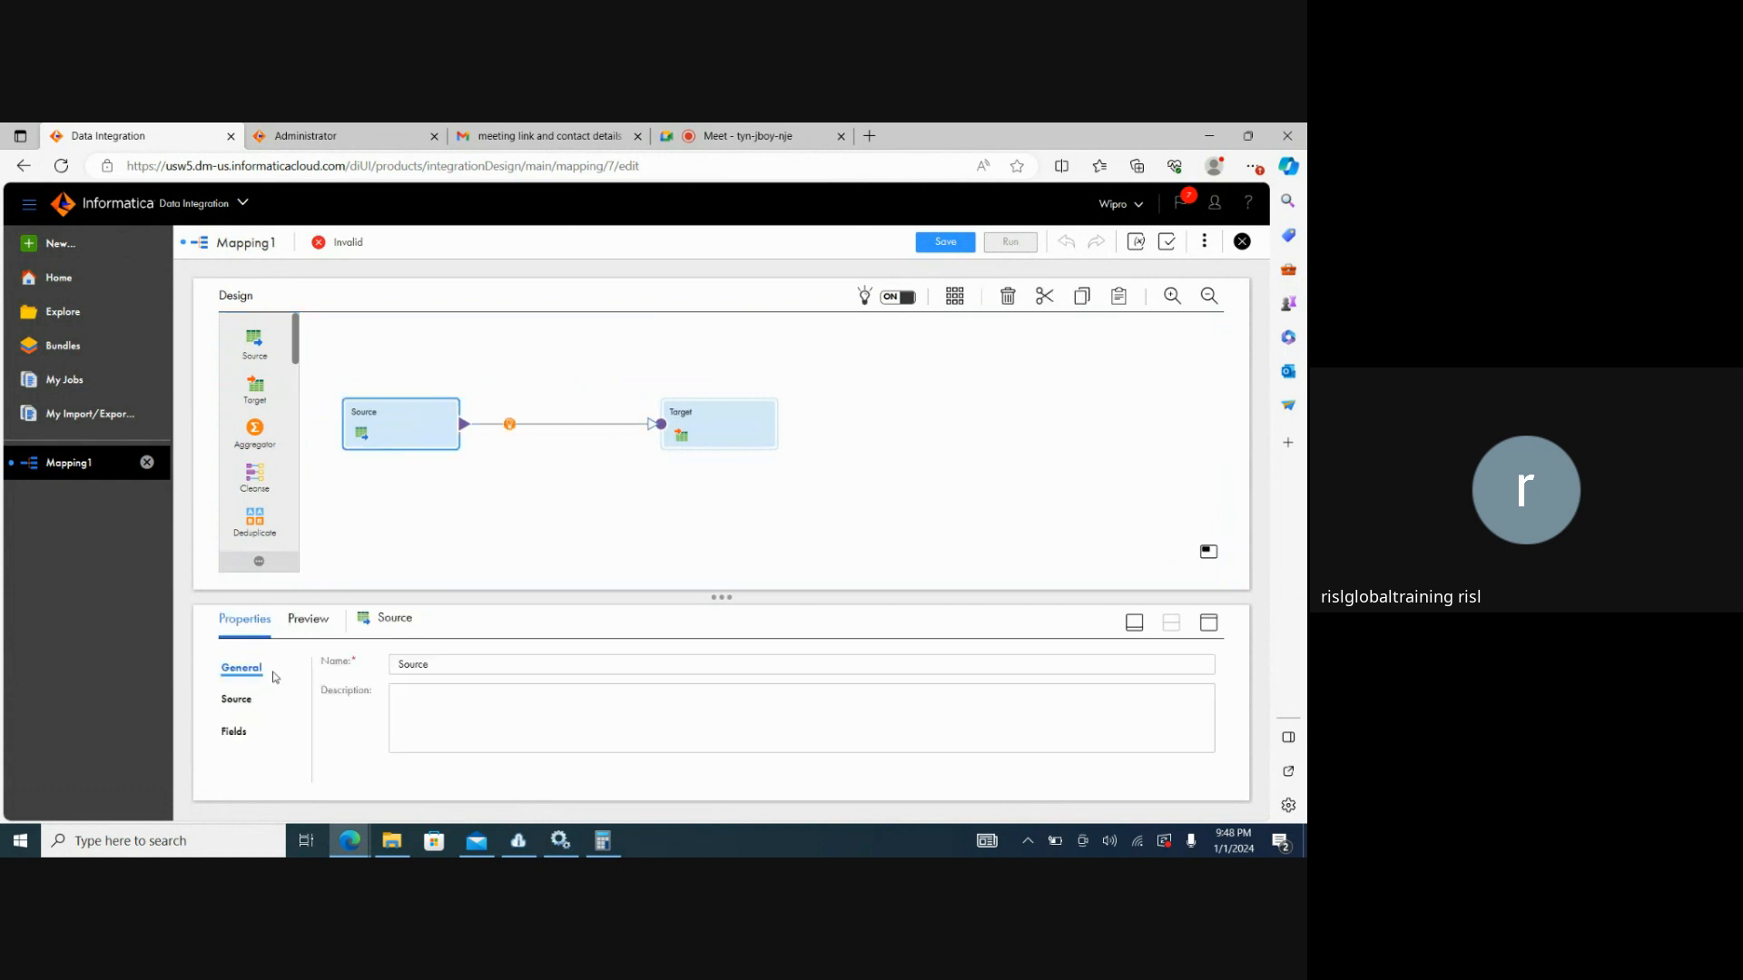
pyautogui.click(237, 700)
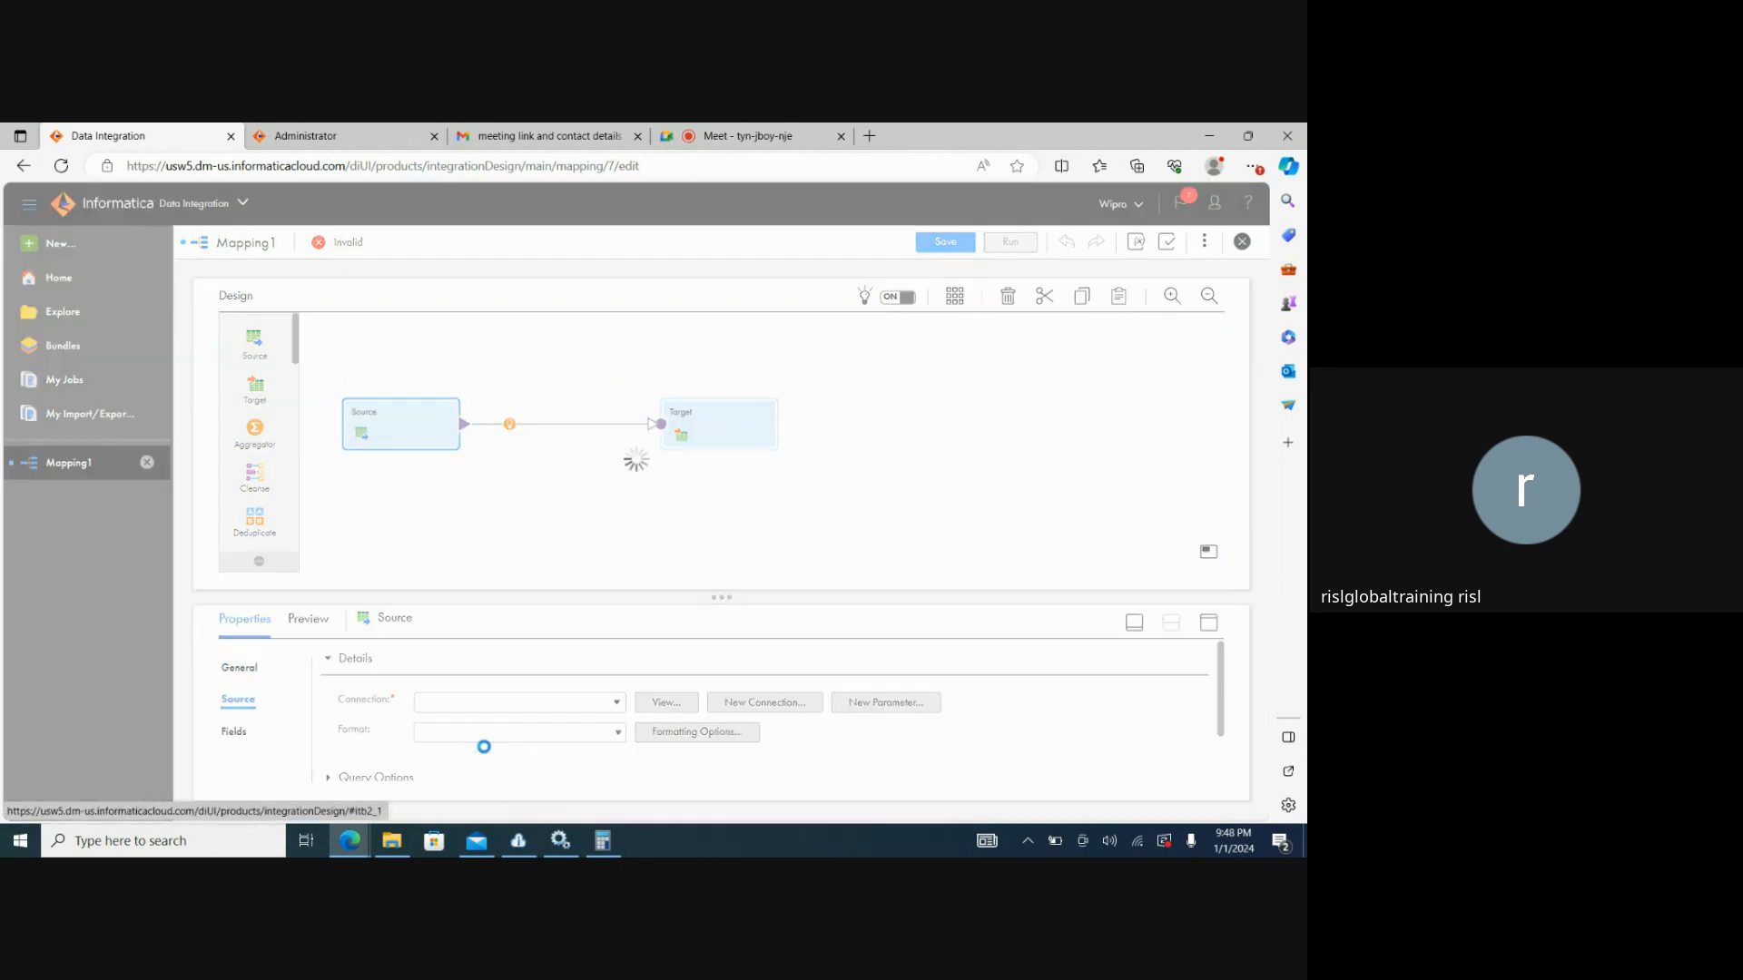
pyautogui.click(490, 702)
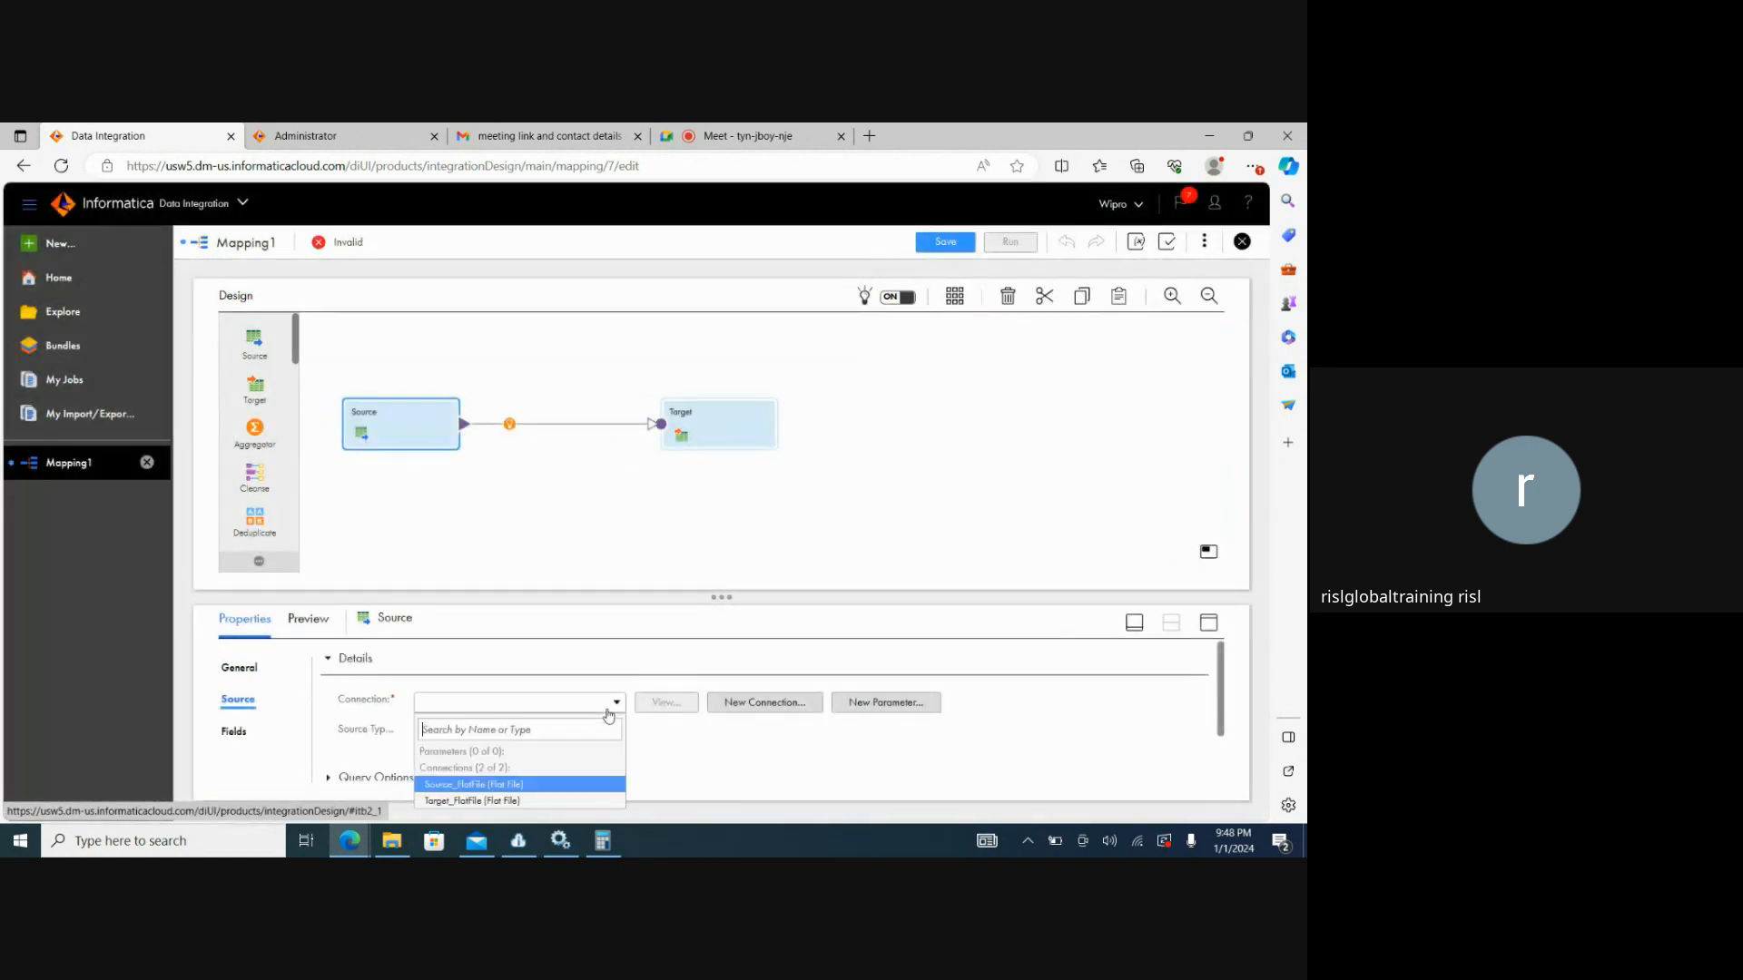
pyautogui.click(482, 787)
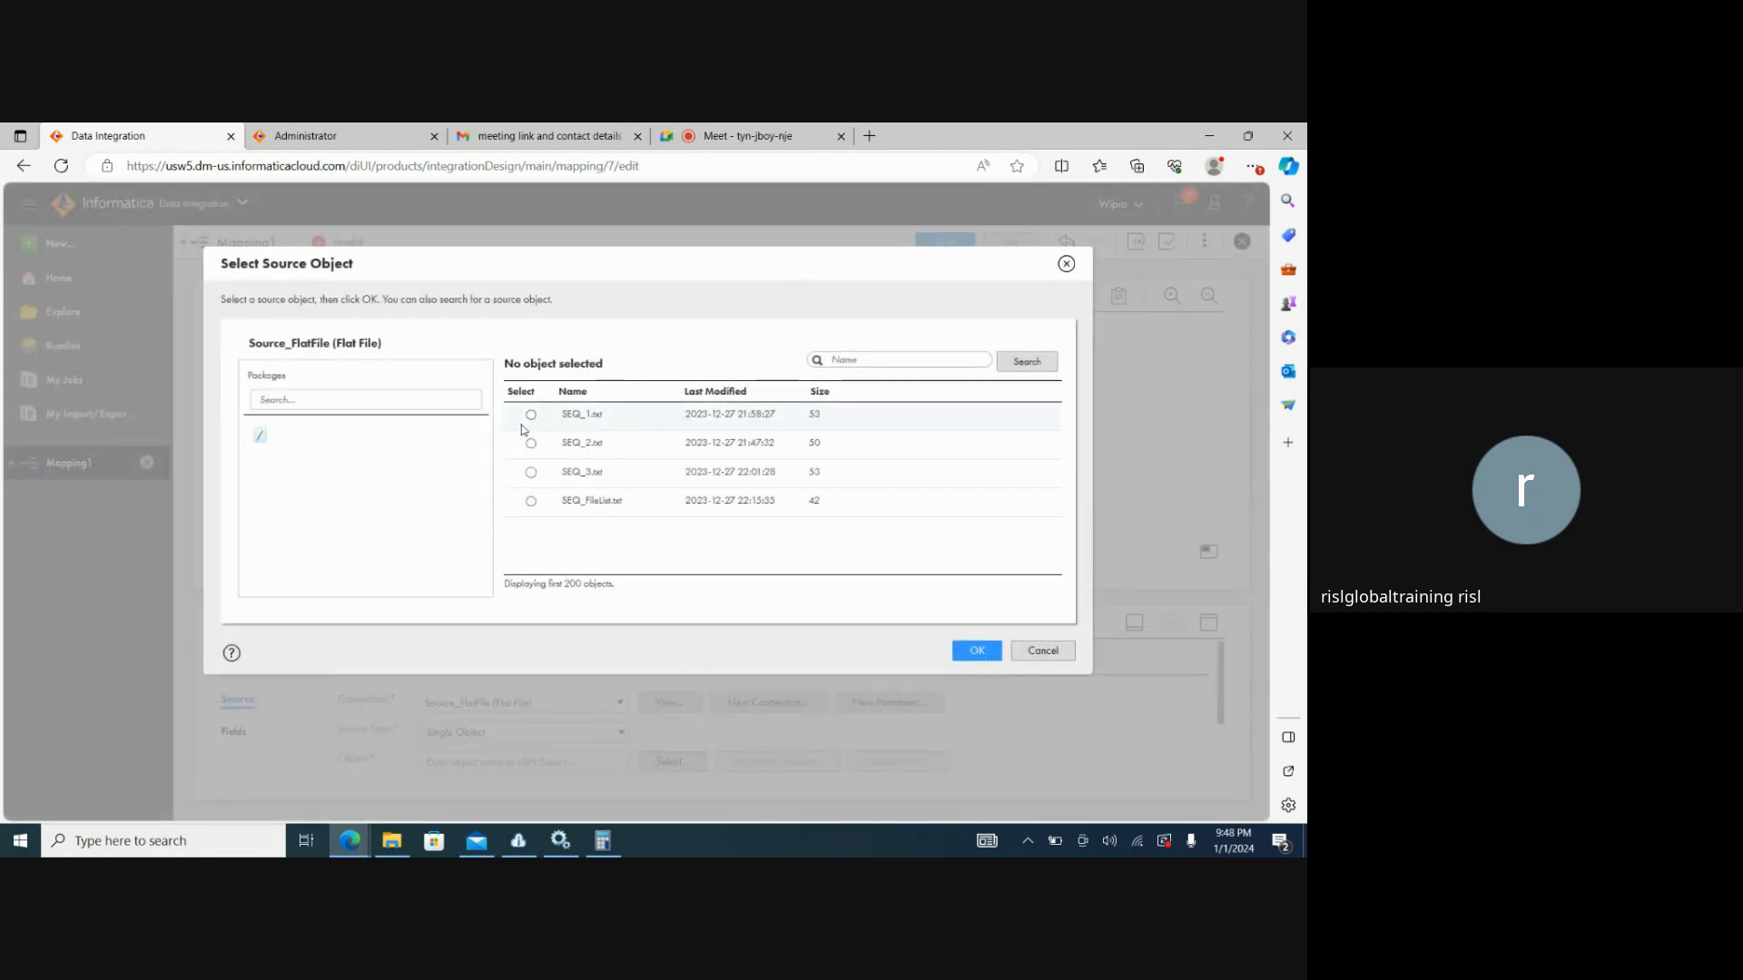
pyautogui.click(529, 419)
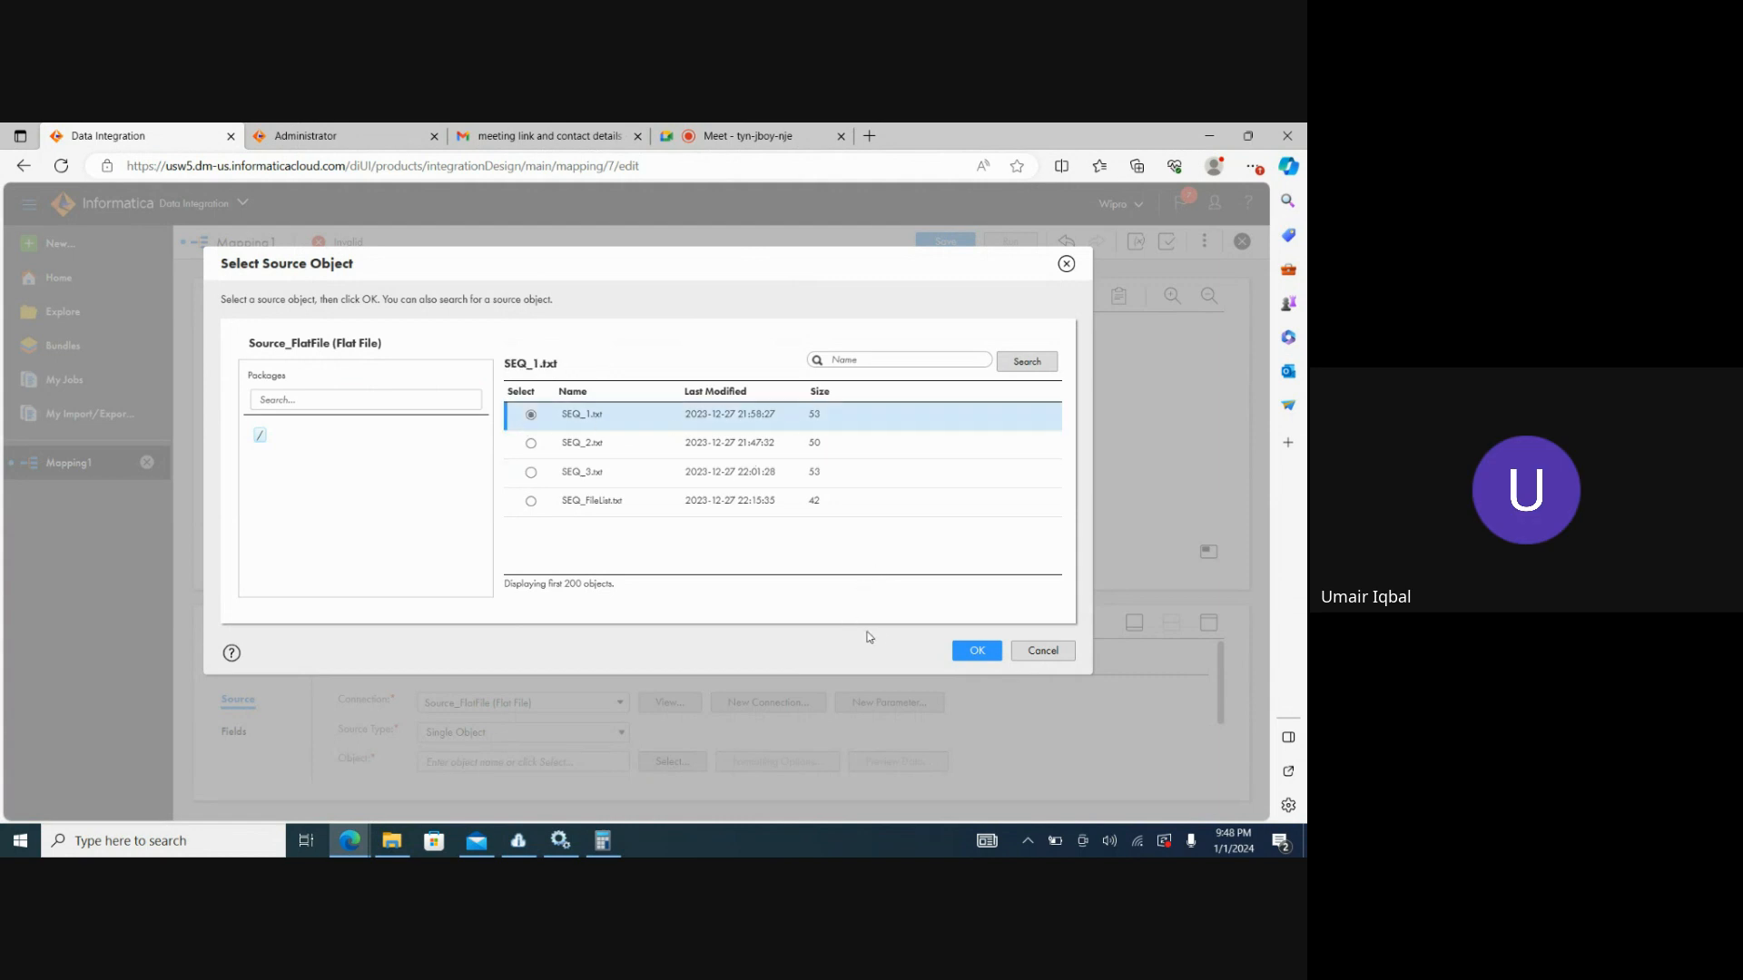
pyautogui.click(964, 654)
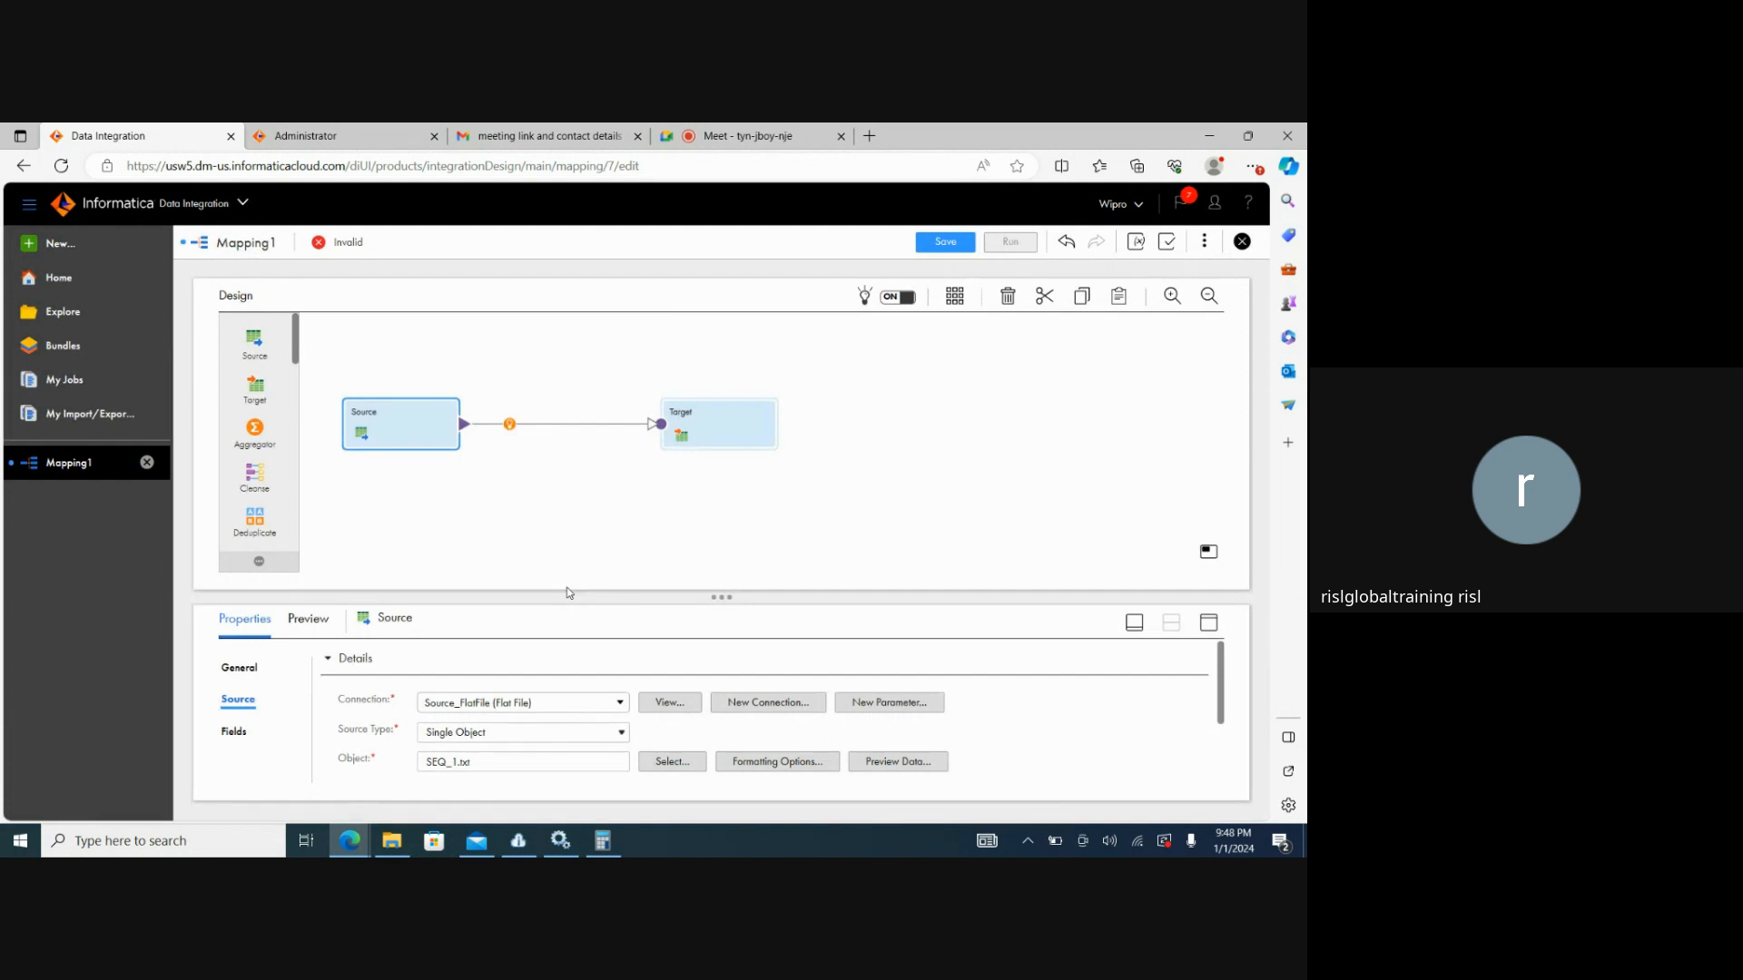
# Add a second source below the first, using the Source_FlatFile connection and SEQ_3.txt as its object.
pyautogui.moveTo(255, 345); pyautogui.dragTo(345, 512)
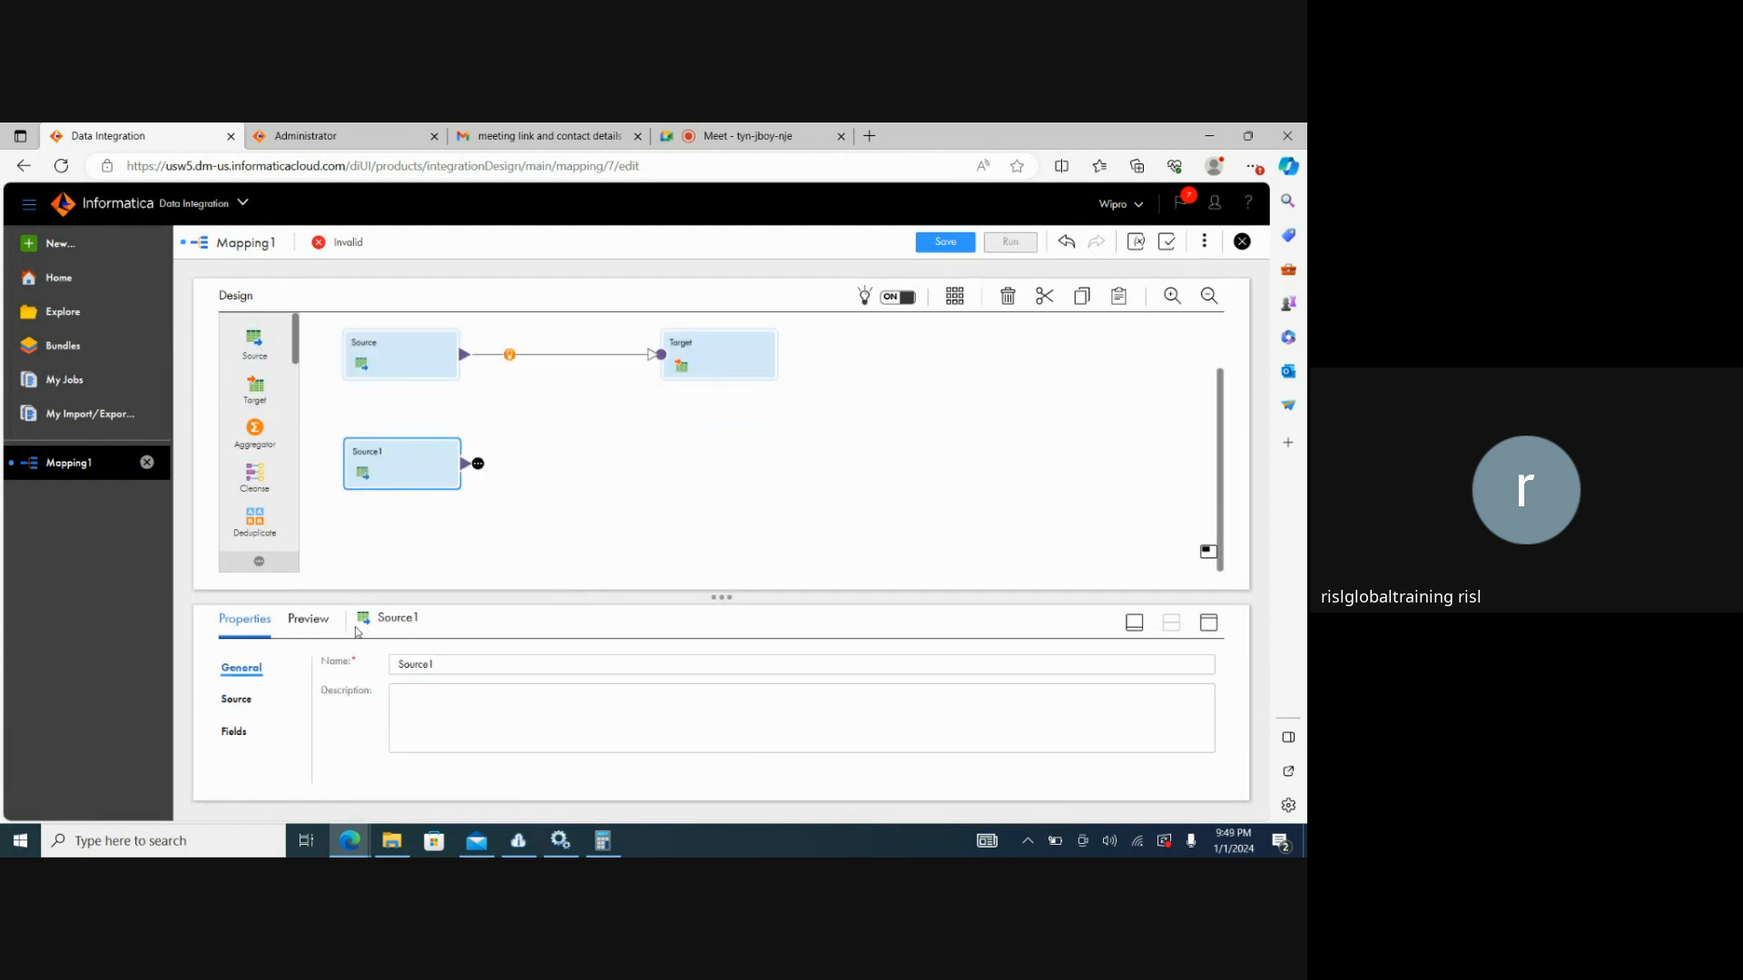
pyautogui.click(237, 700)
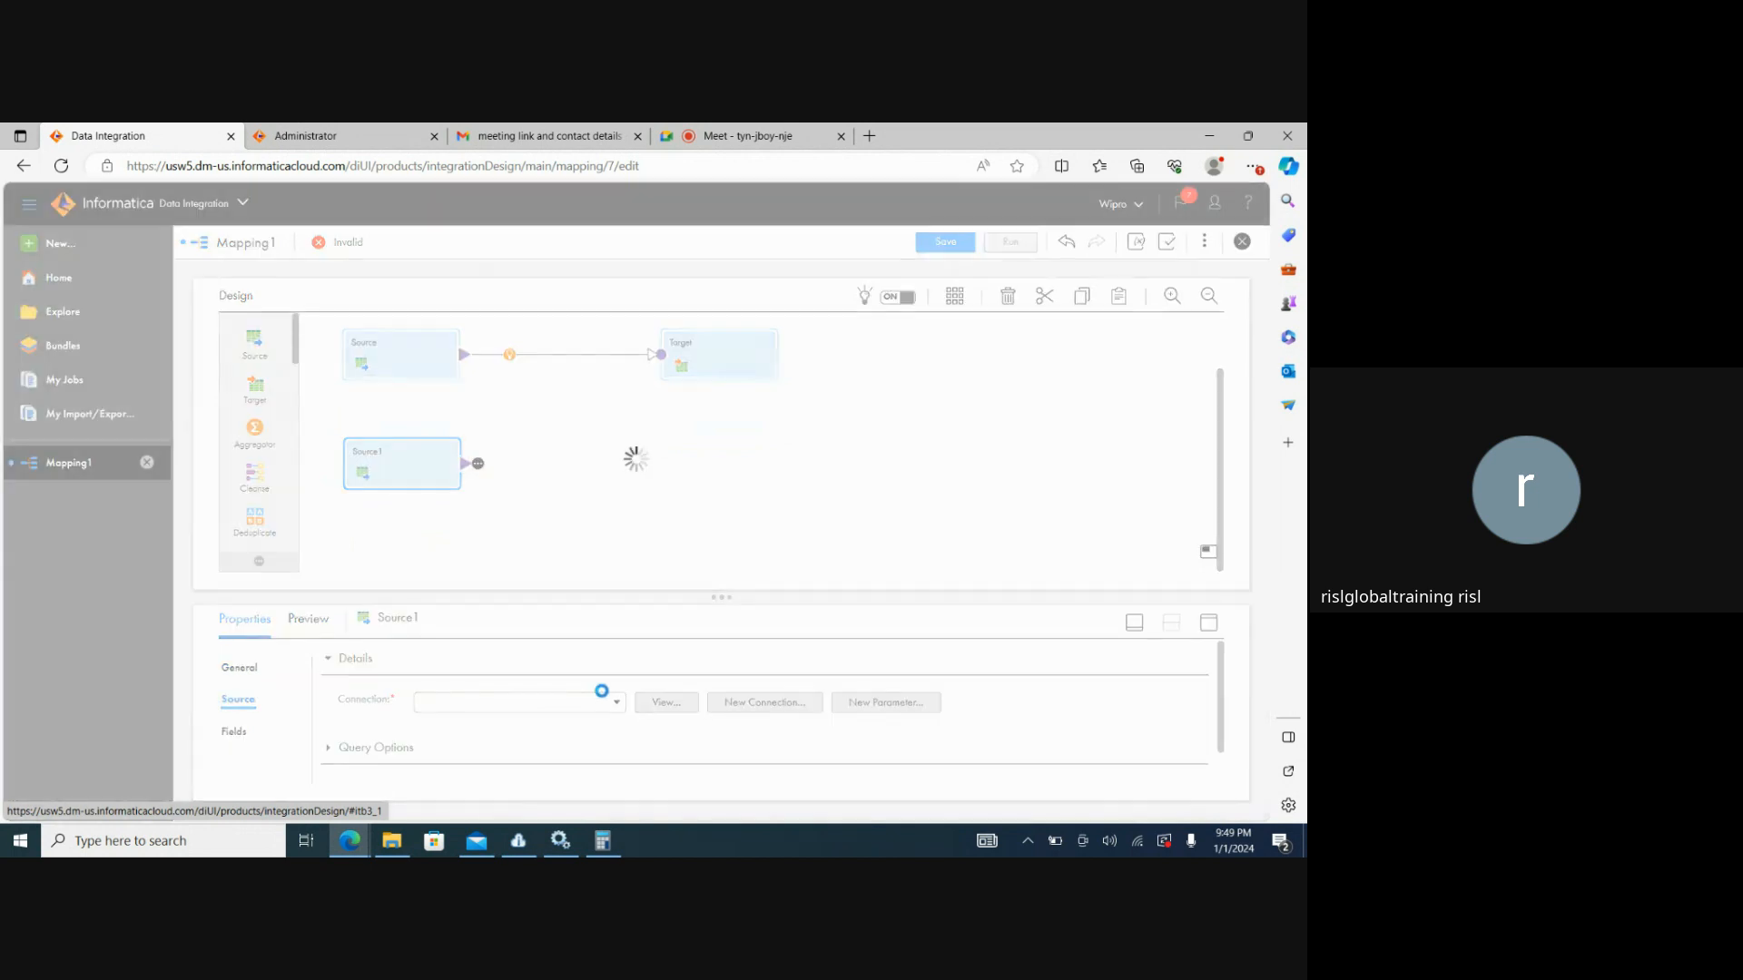
pyautogui.click(621, 706)
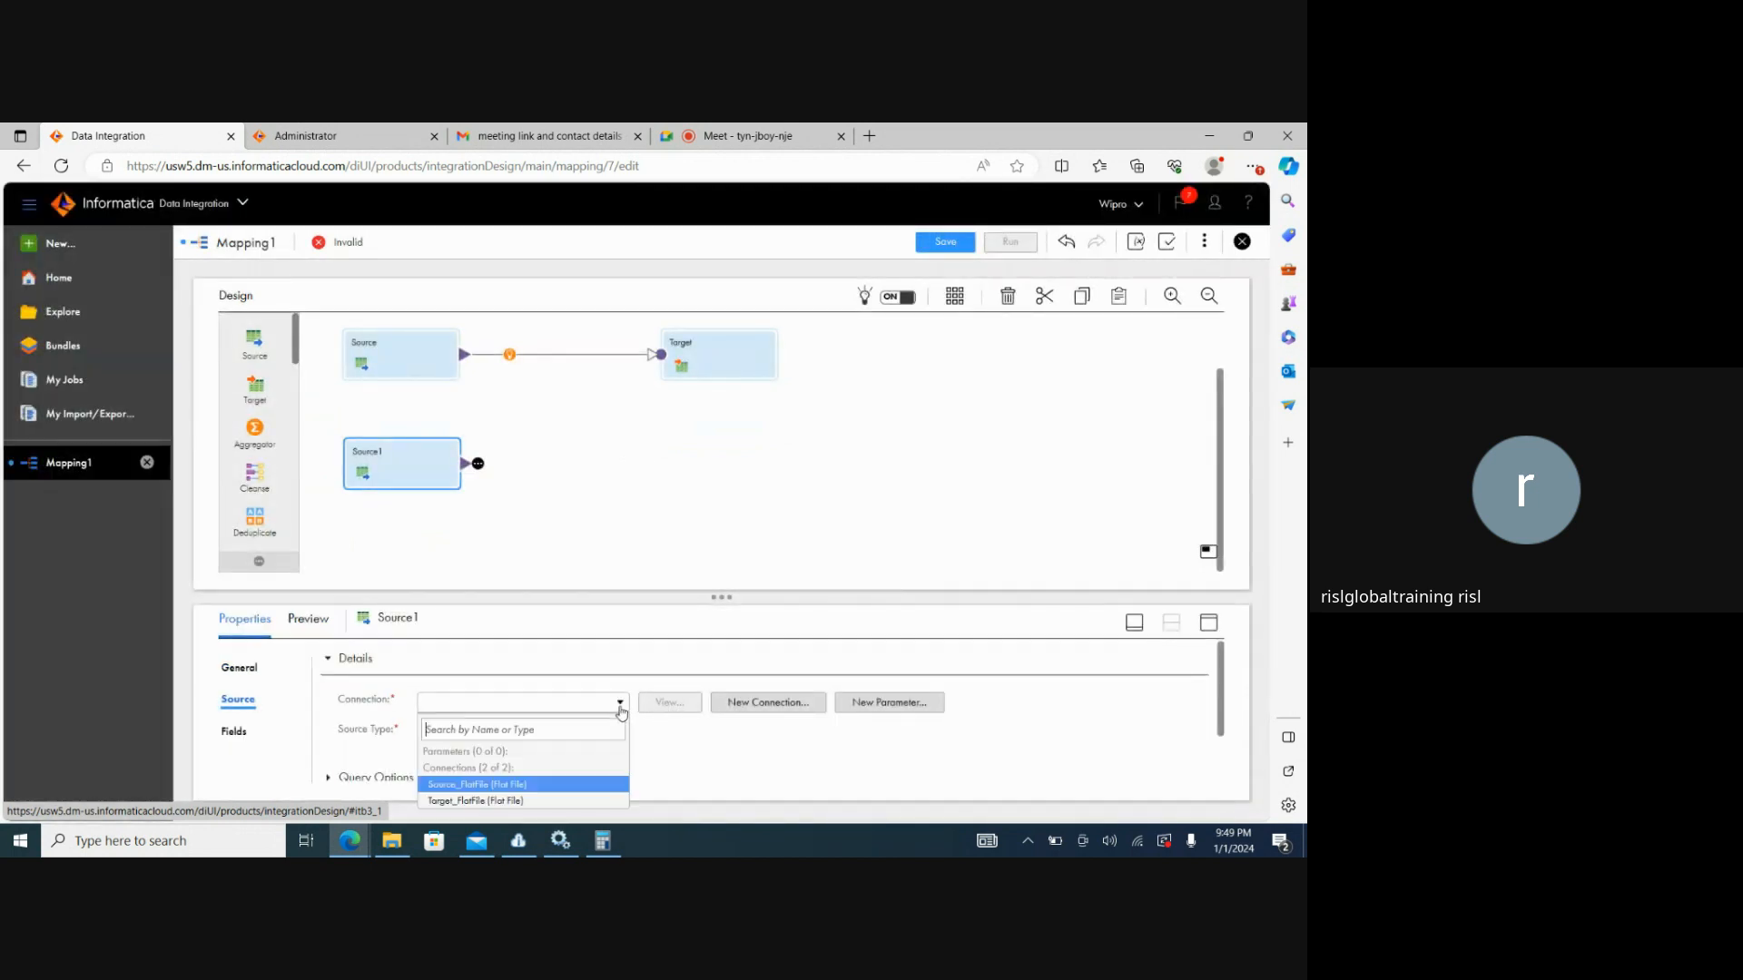
pyautogui.click(522, 784)
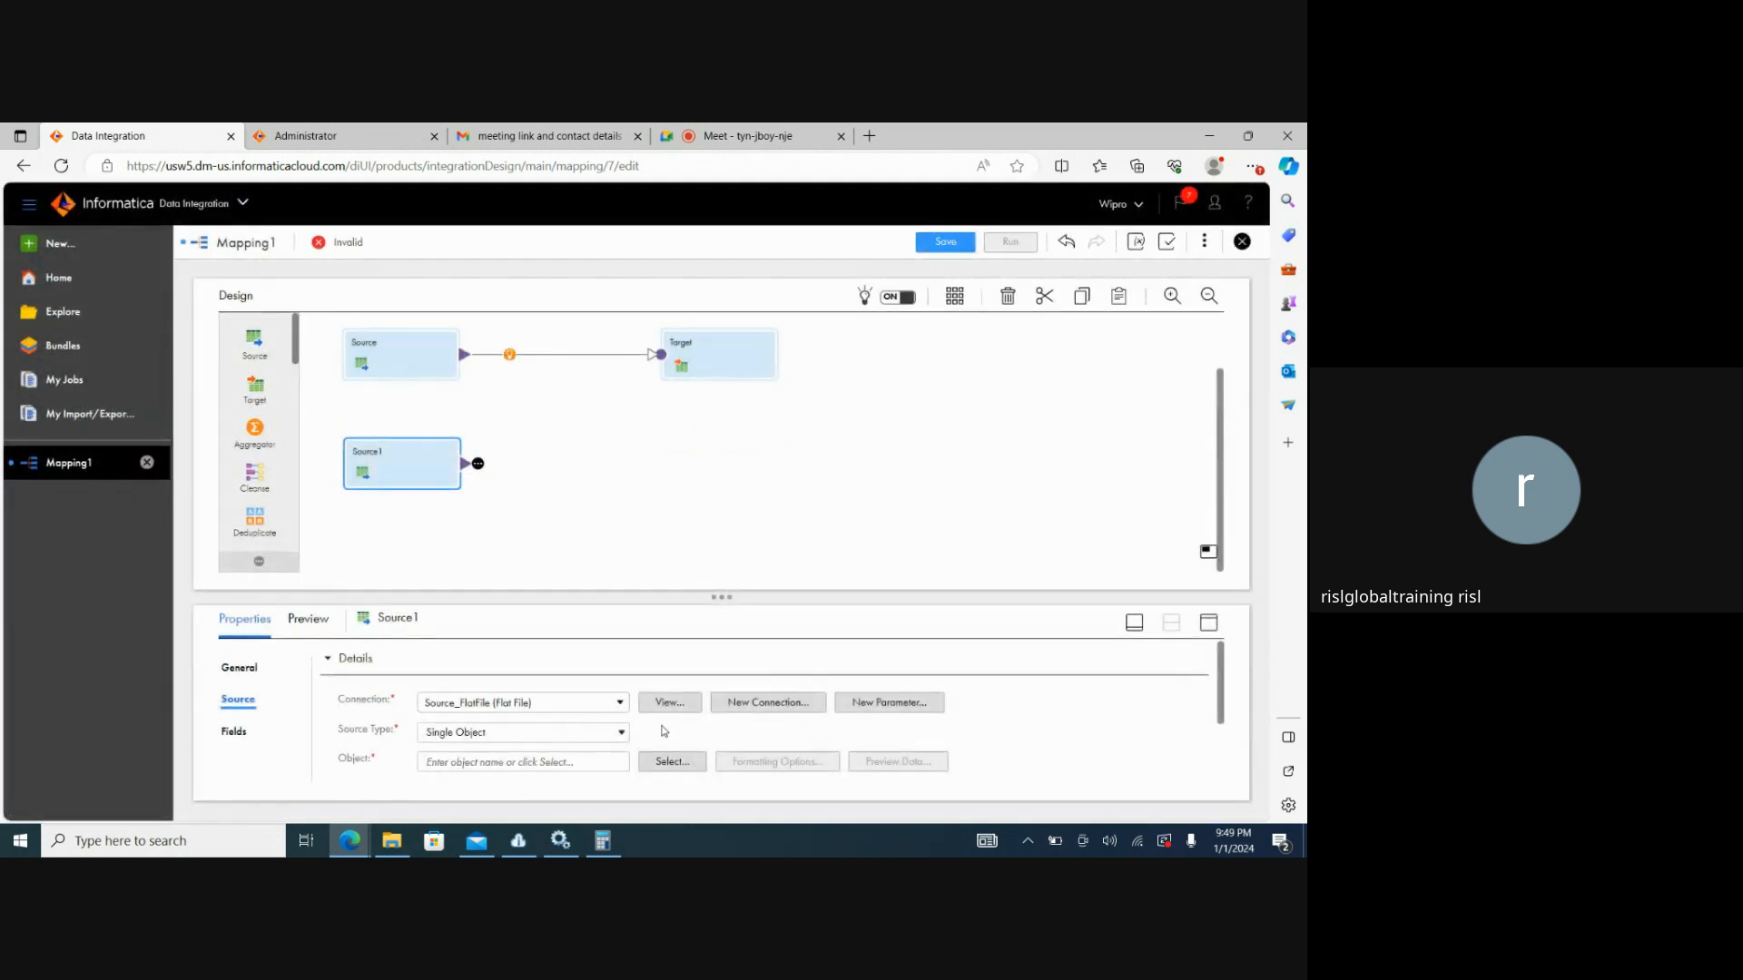
pyautogui.click(670, 762)
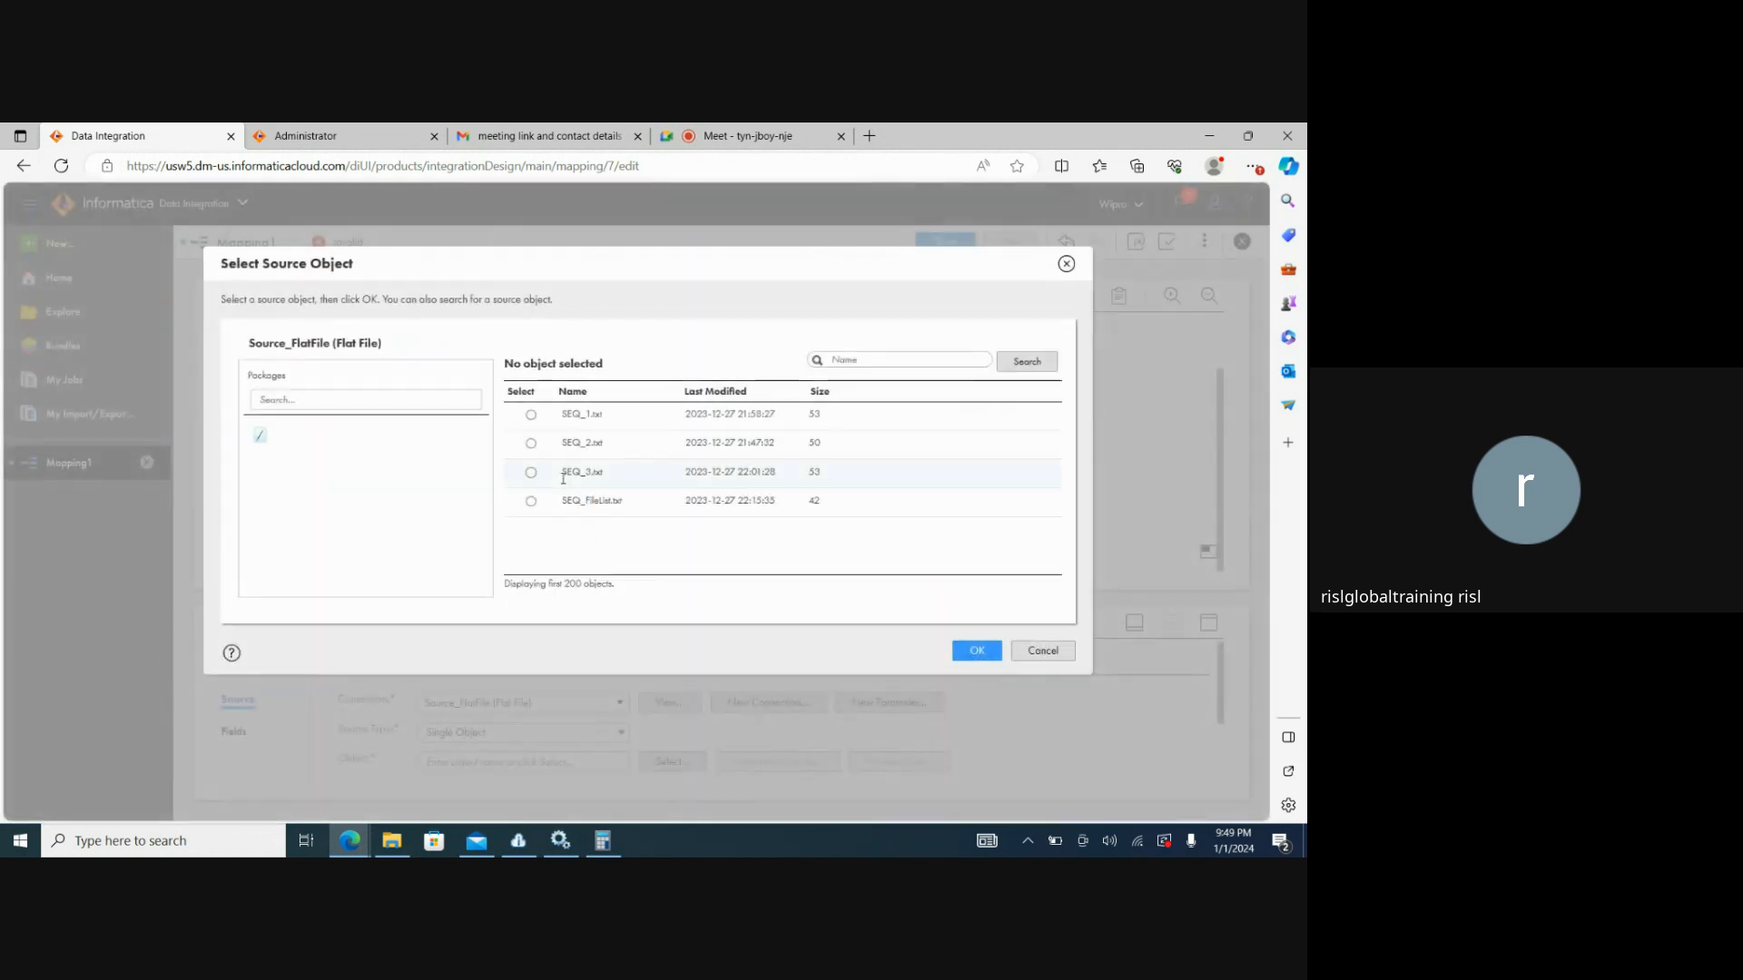
pyautogui.click(531, 472)
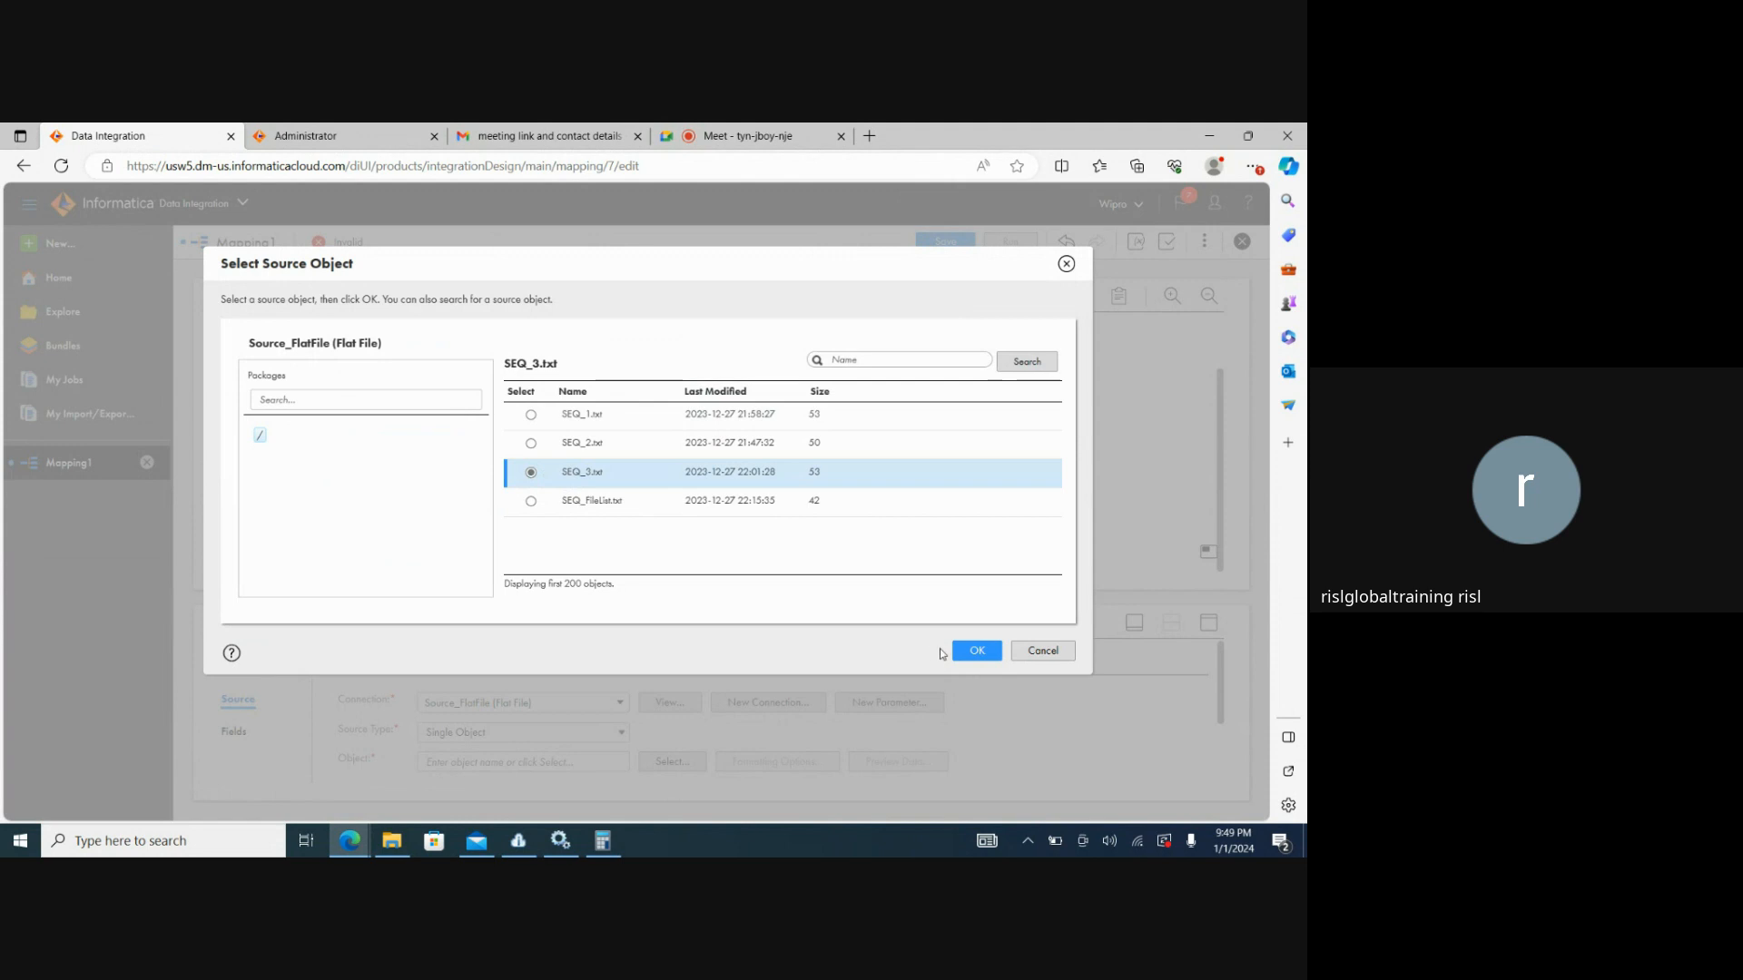
pyautogui.click(955, 654)
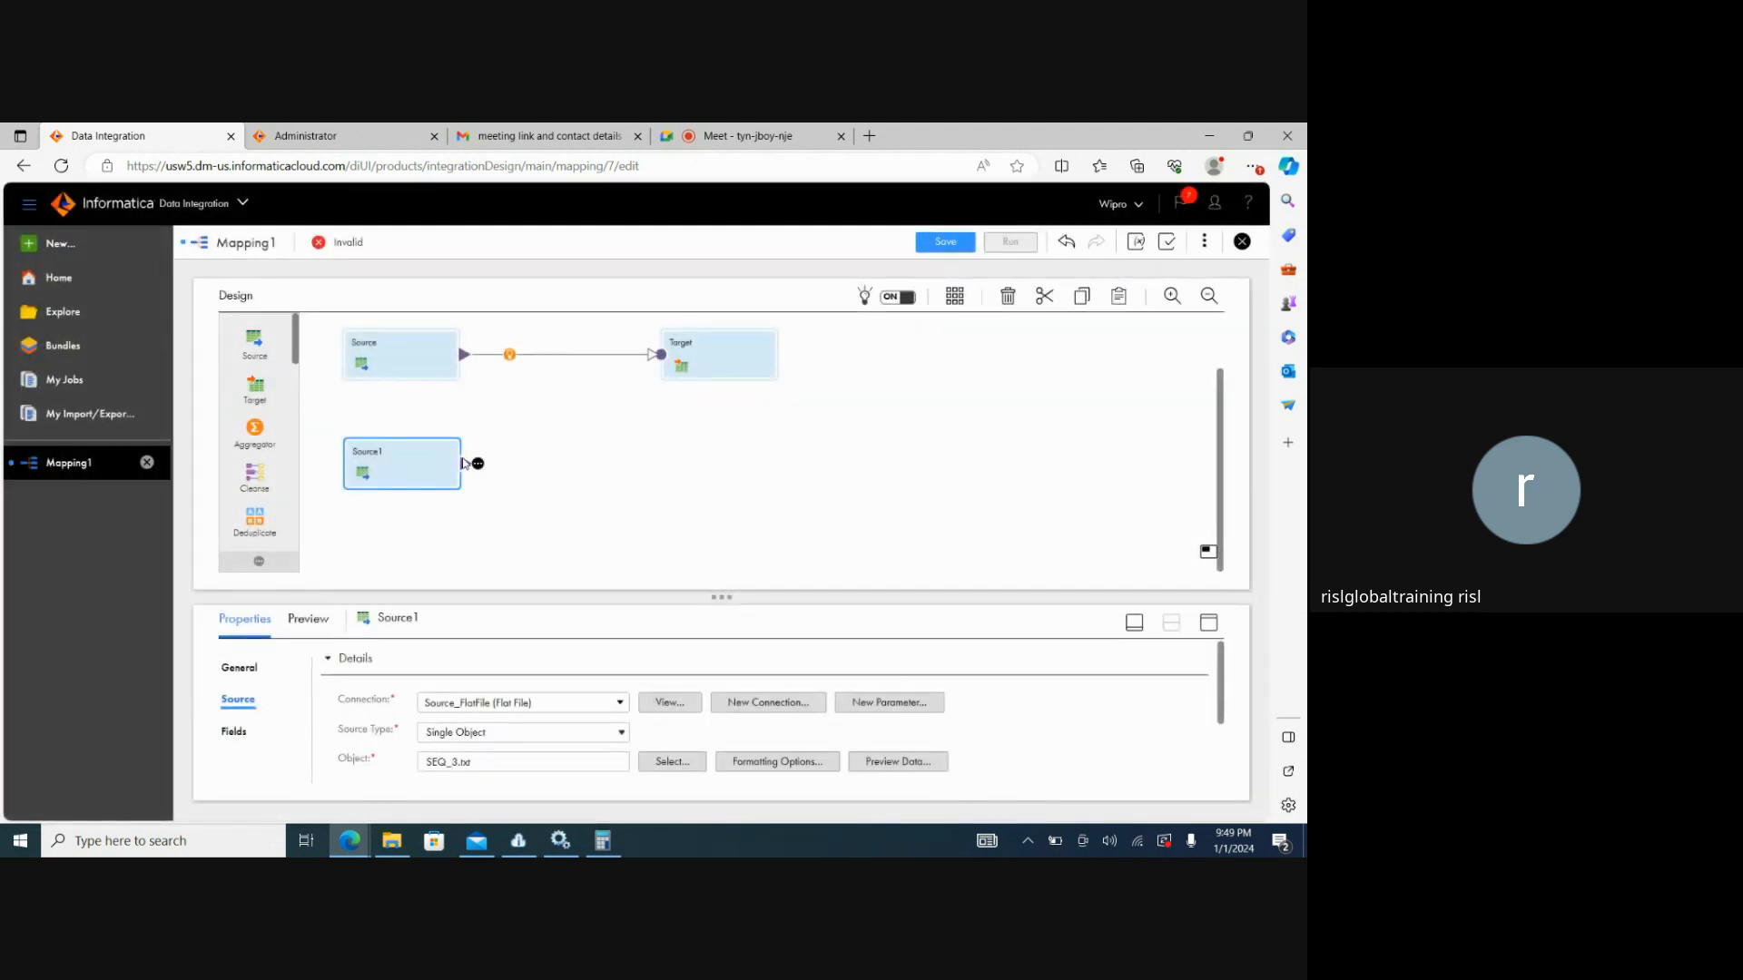
# Insert a Joiner between Source and Target, with Source feeding its Master input and Source1 its Detail input.
pyautogui.moveTo(295, 354); pyautogui.dragTo(511, 346)
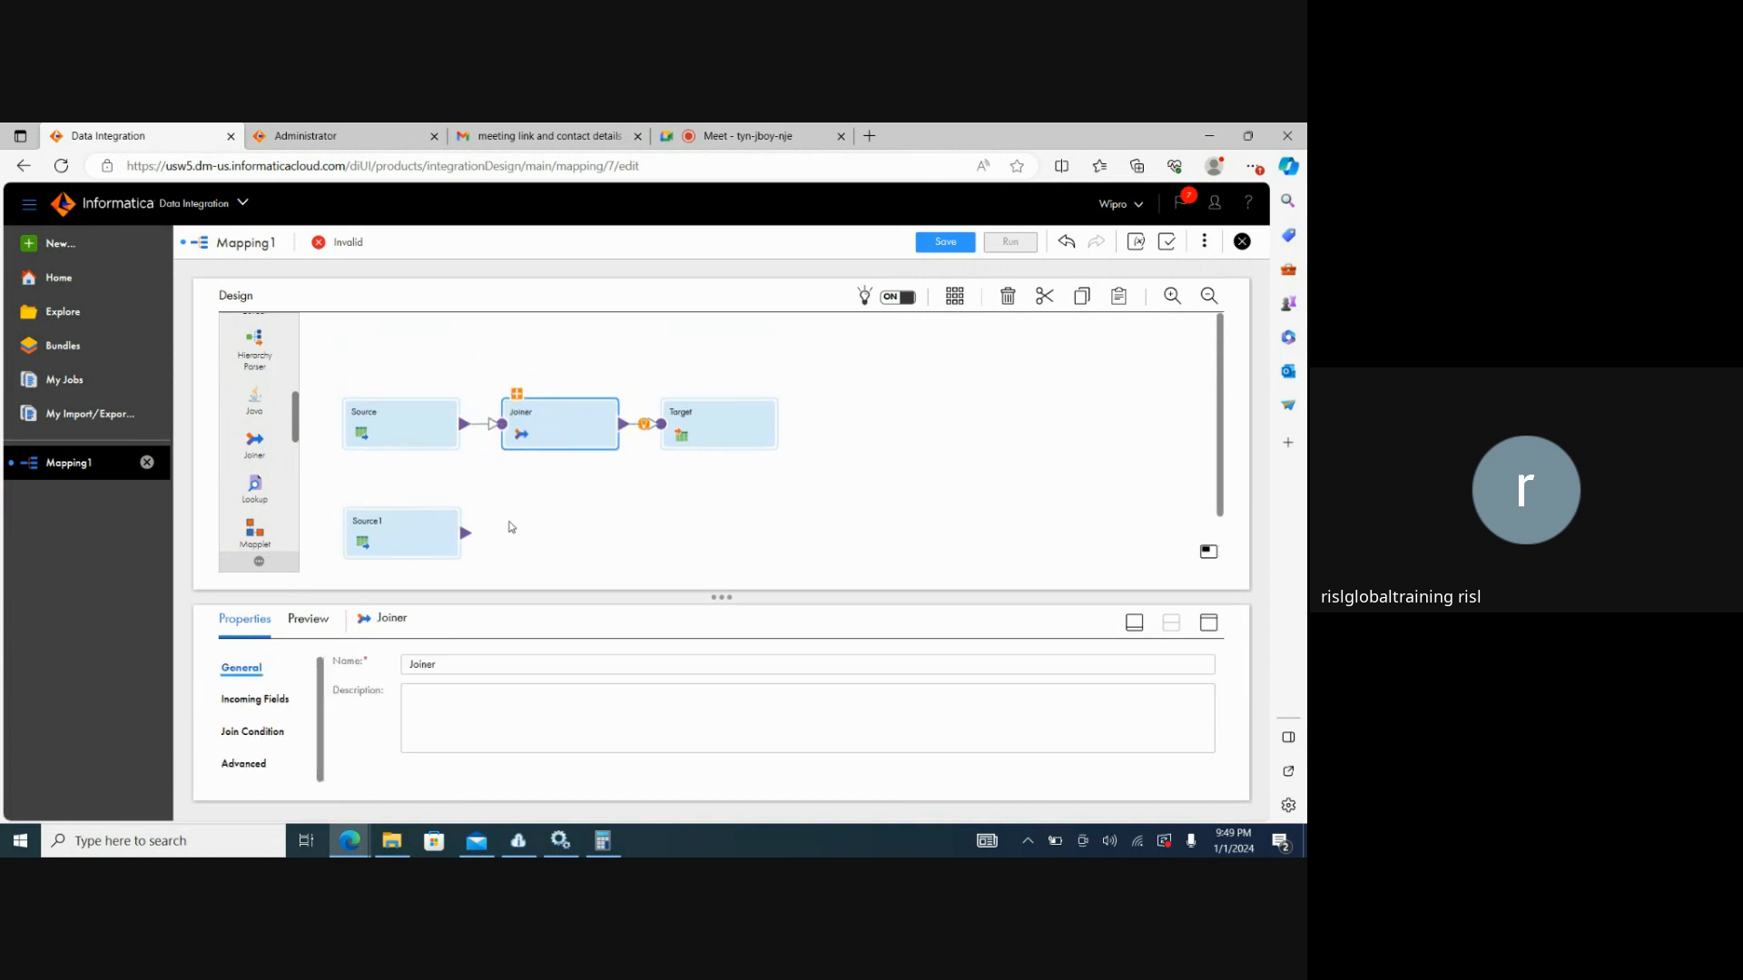
pyautogui.click(516, 394)
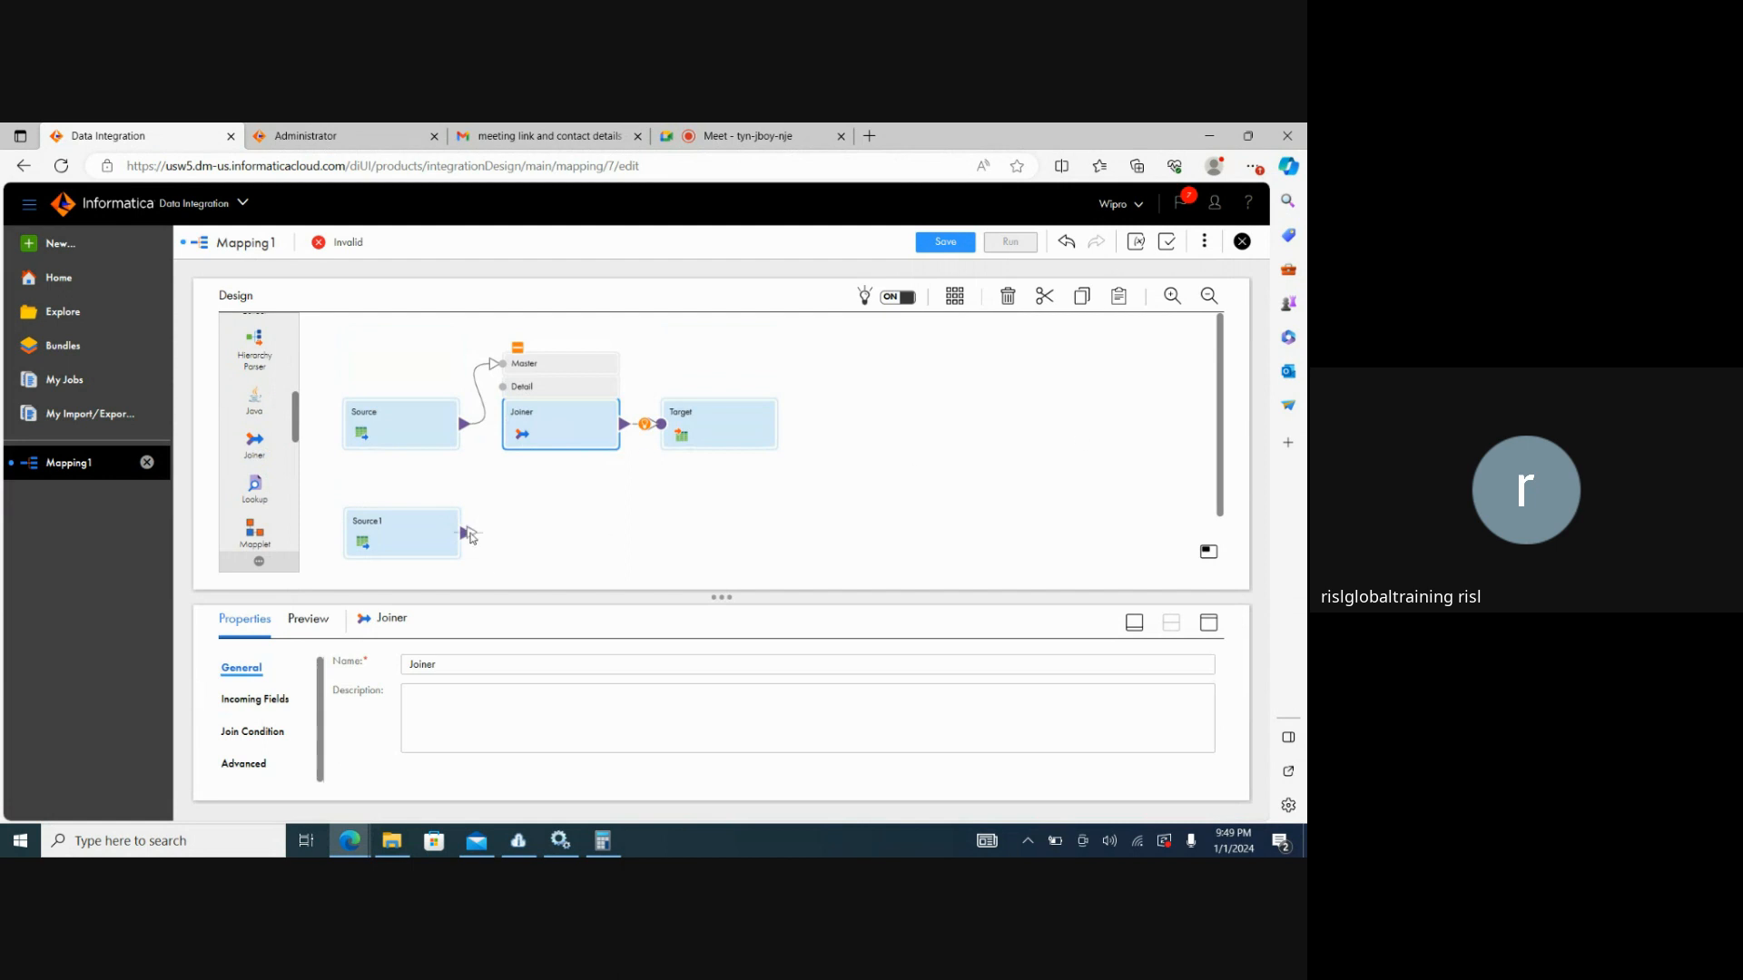
pyautogui.moveTo(469, 536); pyautogui.dragTo(511, 396)
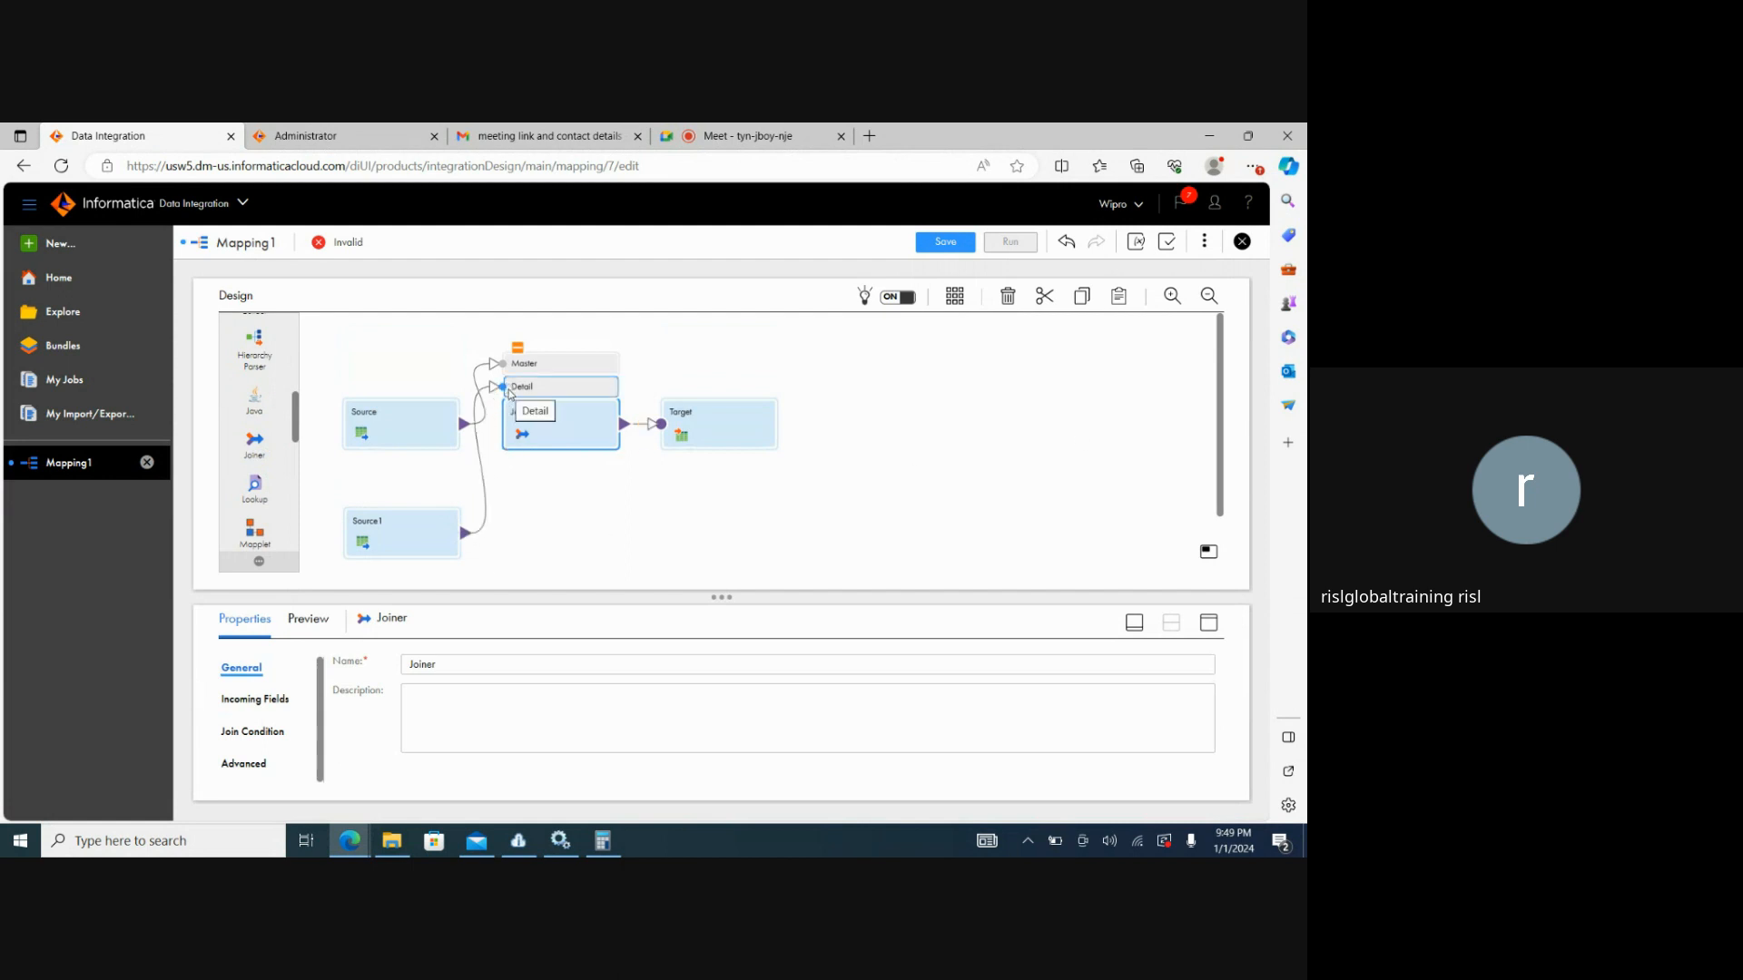
pyautogui.click(726, 437)
# Resolve the Joiner's field name conflicts with the prefix S1_ on the master Source fields, and check the included fields.
pyautogui.click(567, 430)
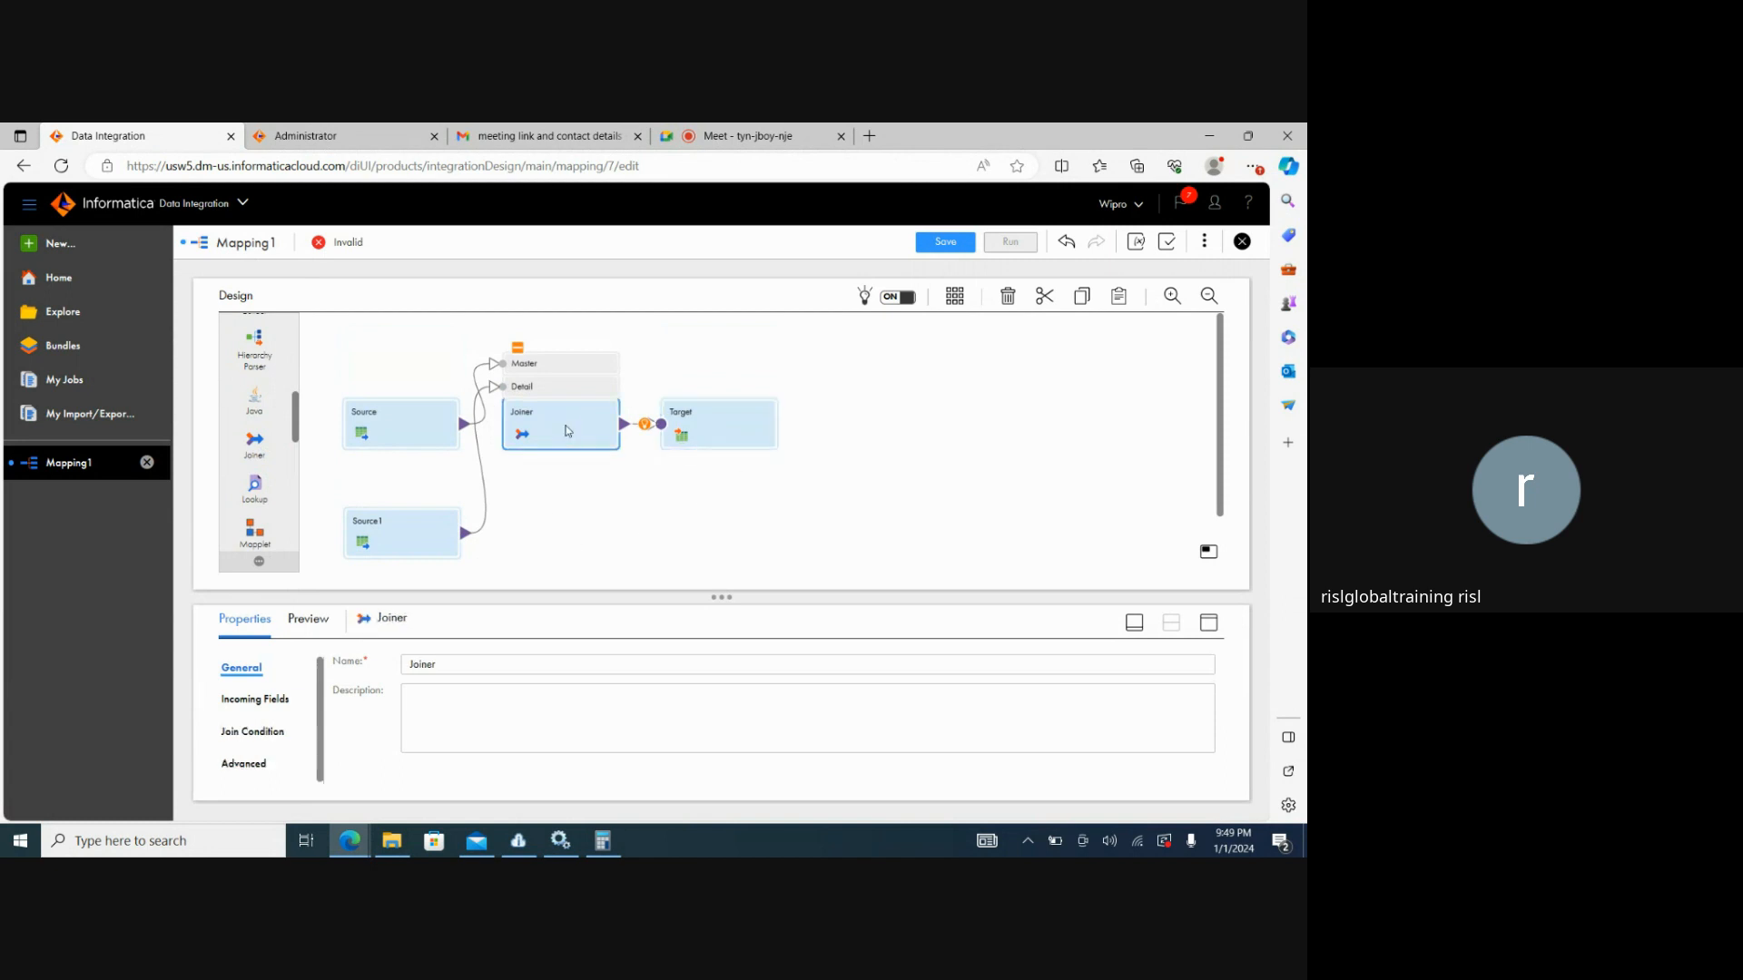
pyautogui.click(260, 701)
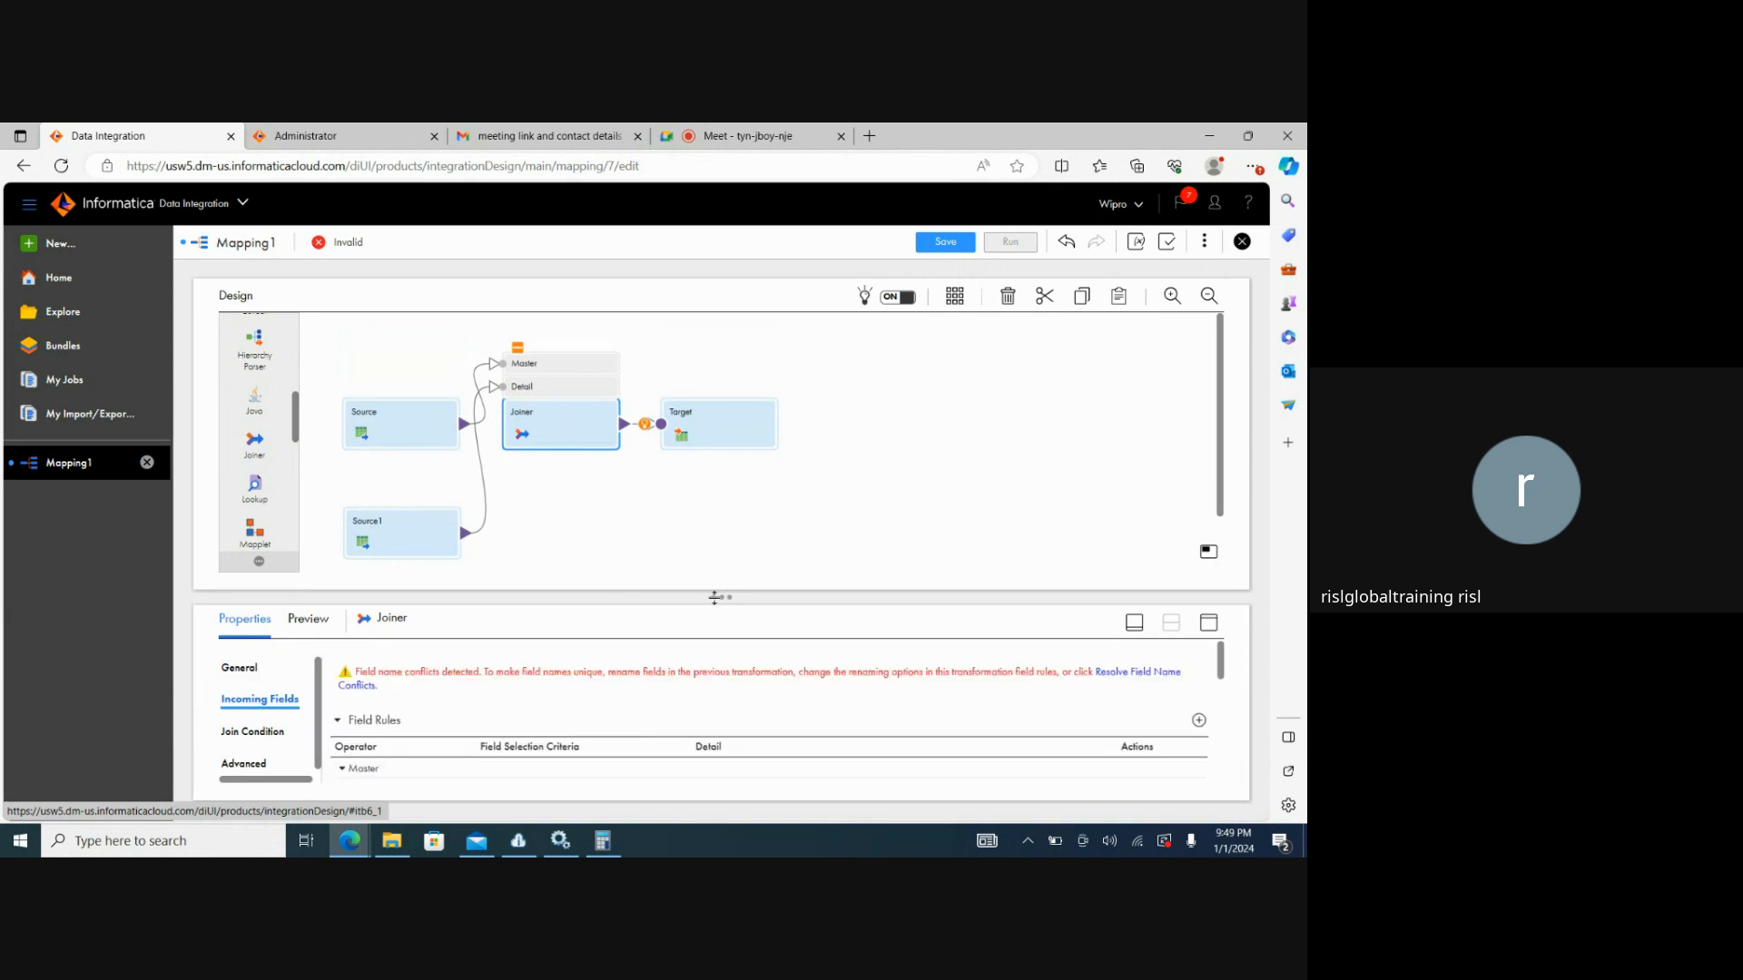
pyautogui.moveTo(717, 598); pyautogui.dragTo(715, 507)
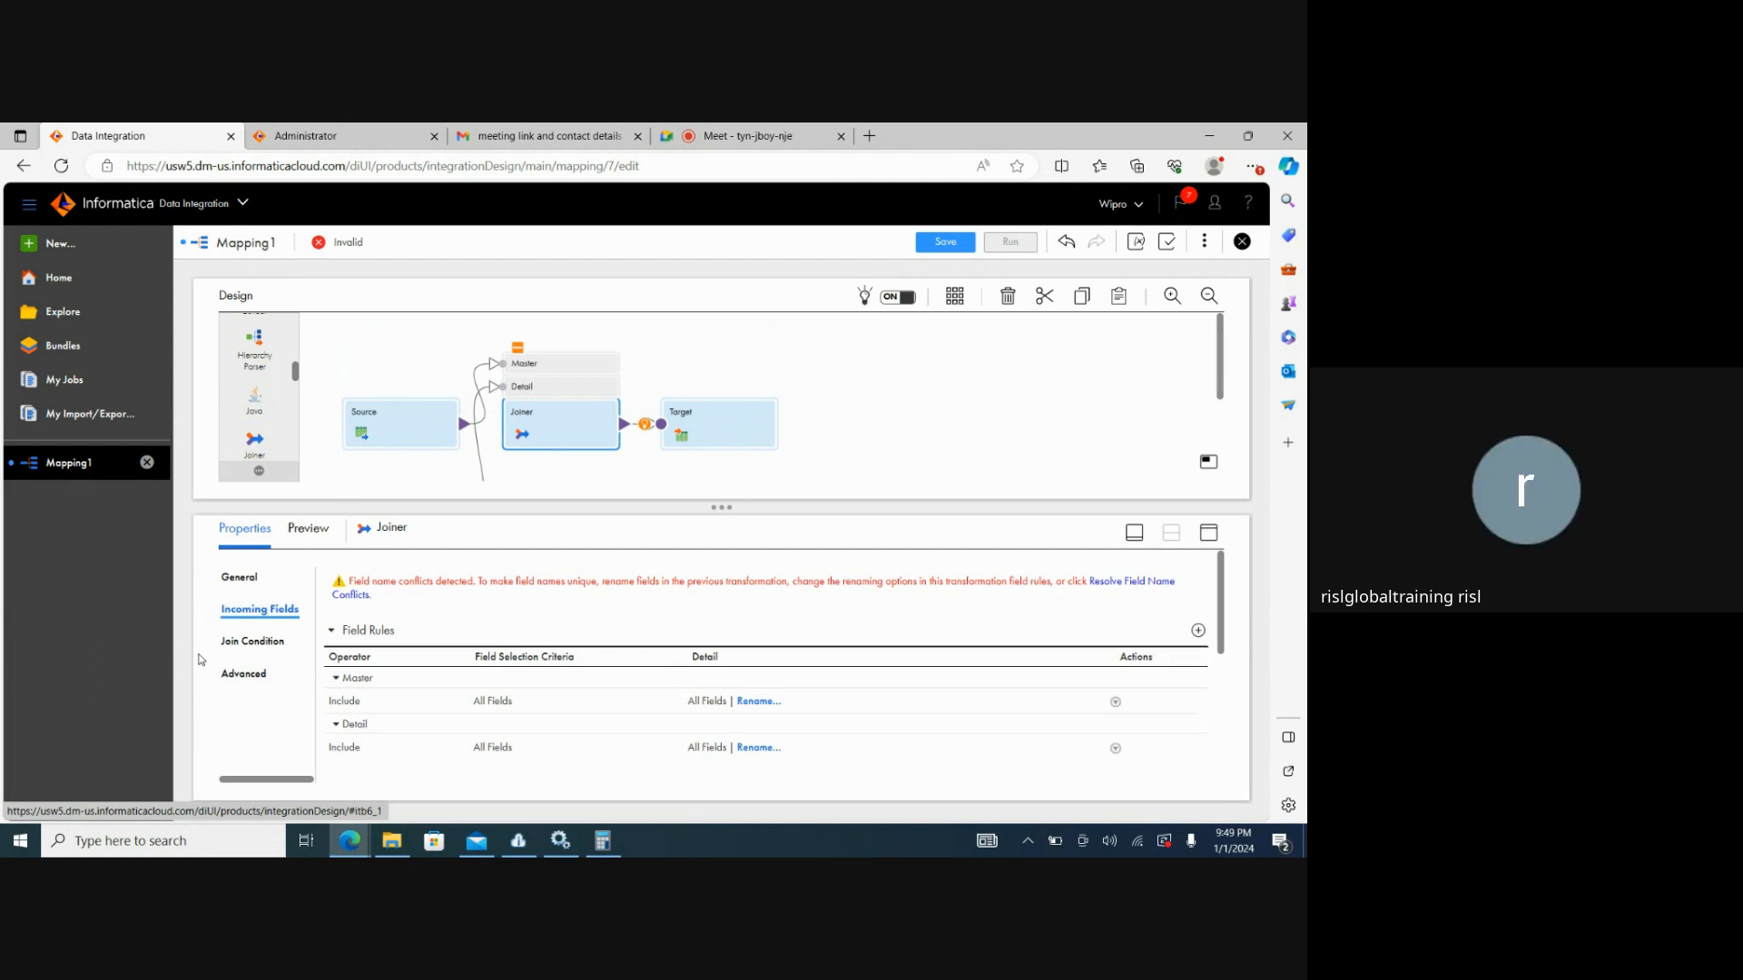
pyautogui.click(360, 597)
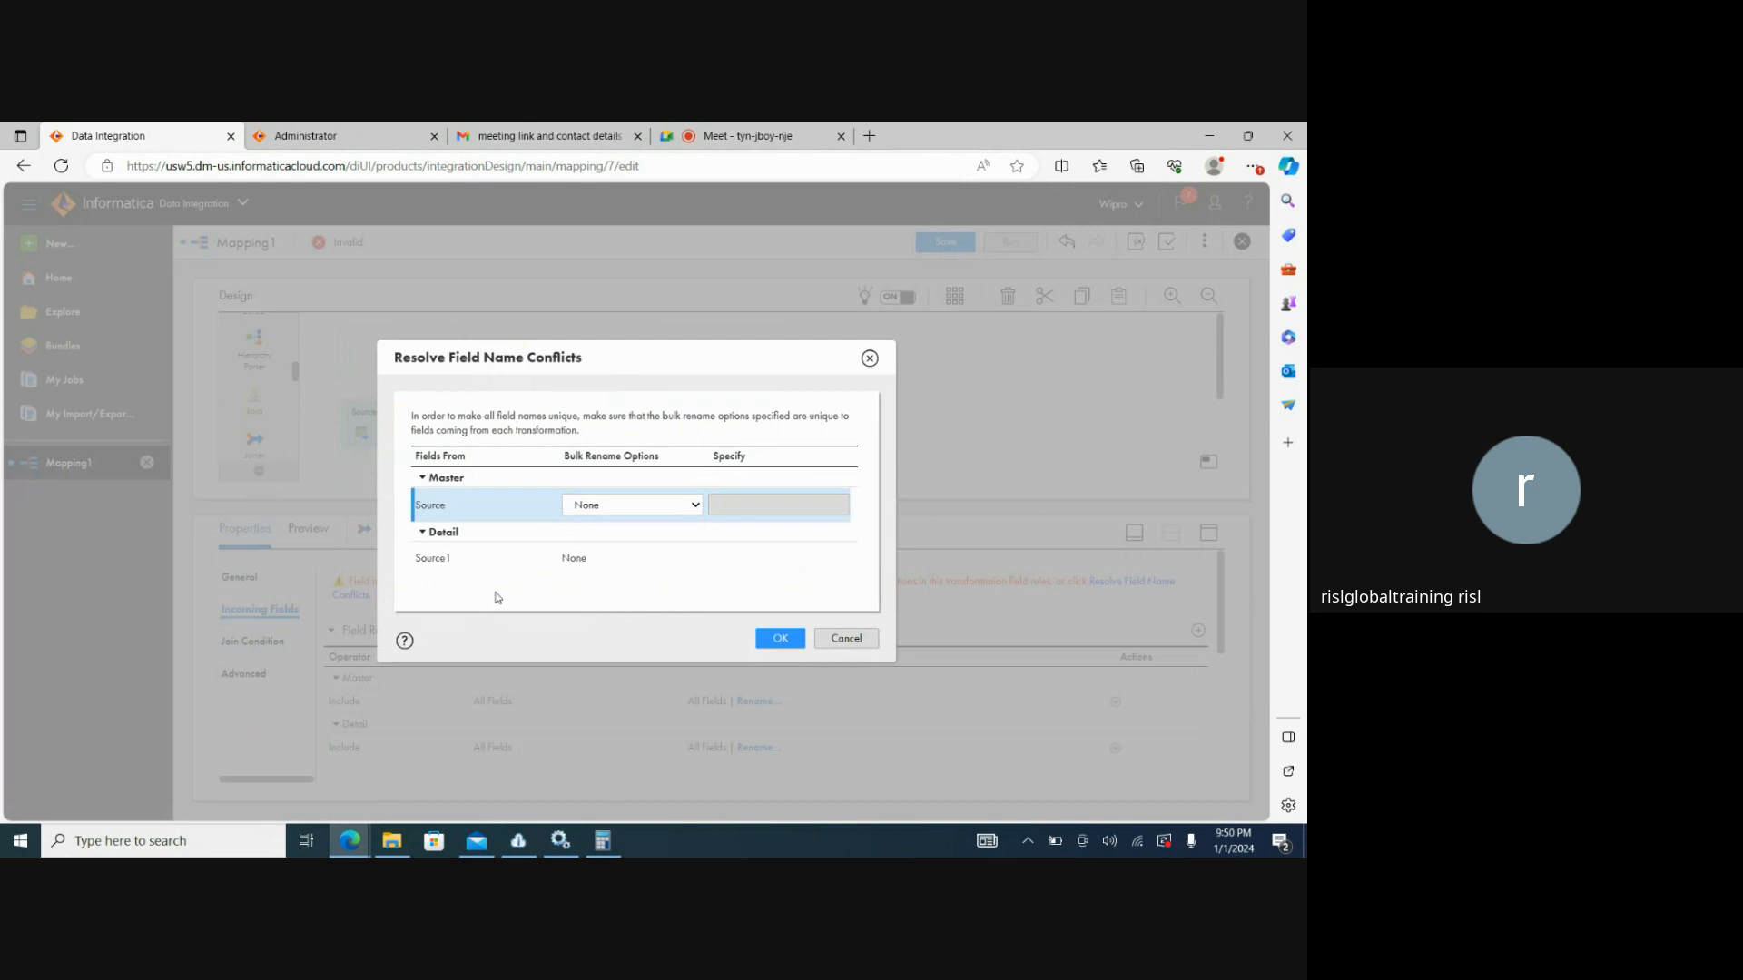
pyautogui.click(695, 506)
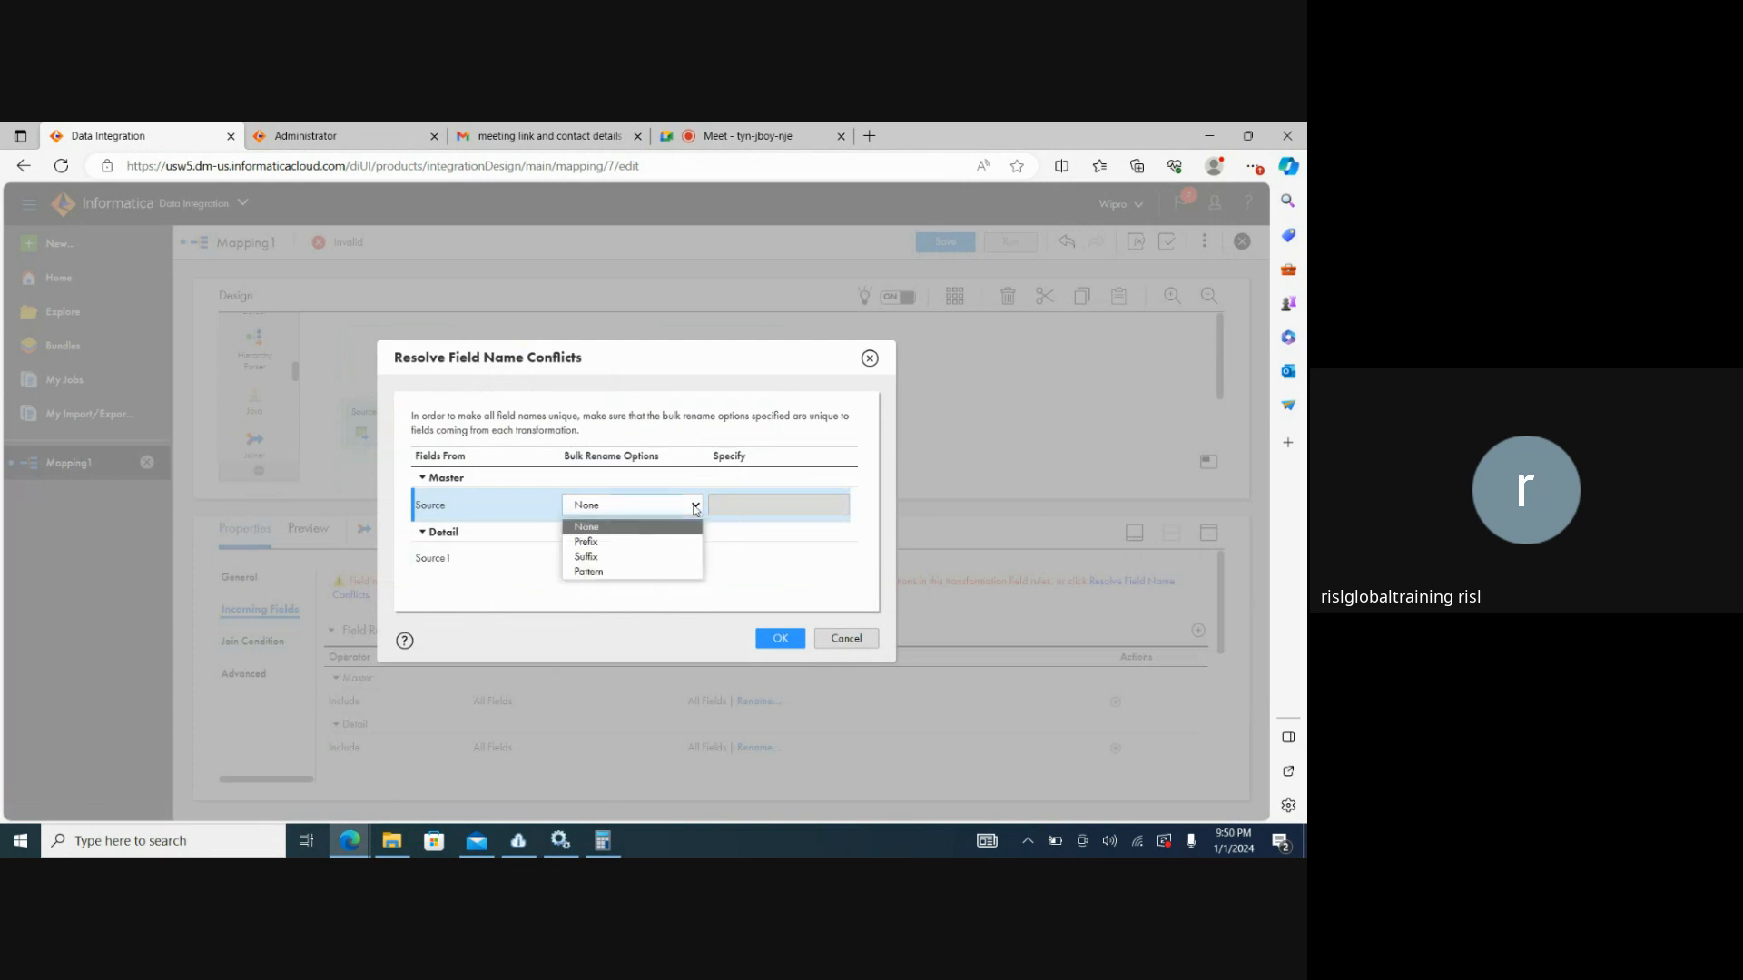
pyautogui.click(695, 507)
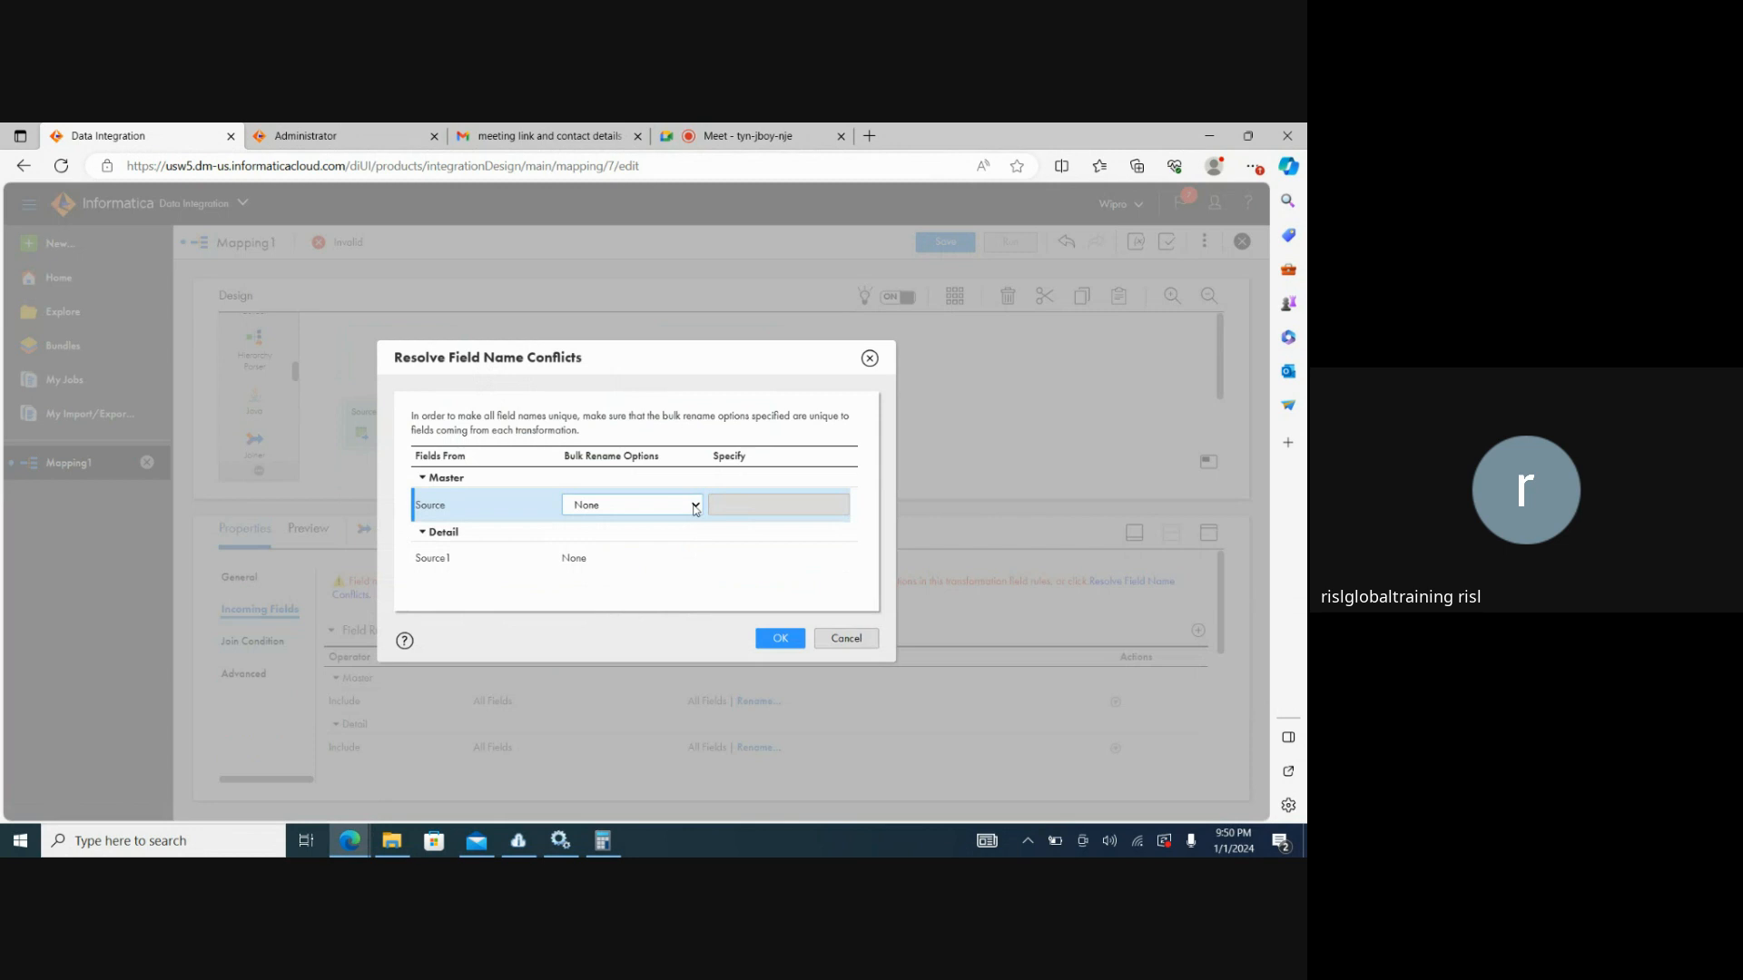
pyautogui.click(695, 507)
pyautogui.click(592, 540)
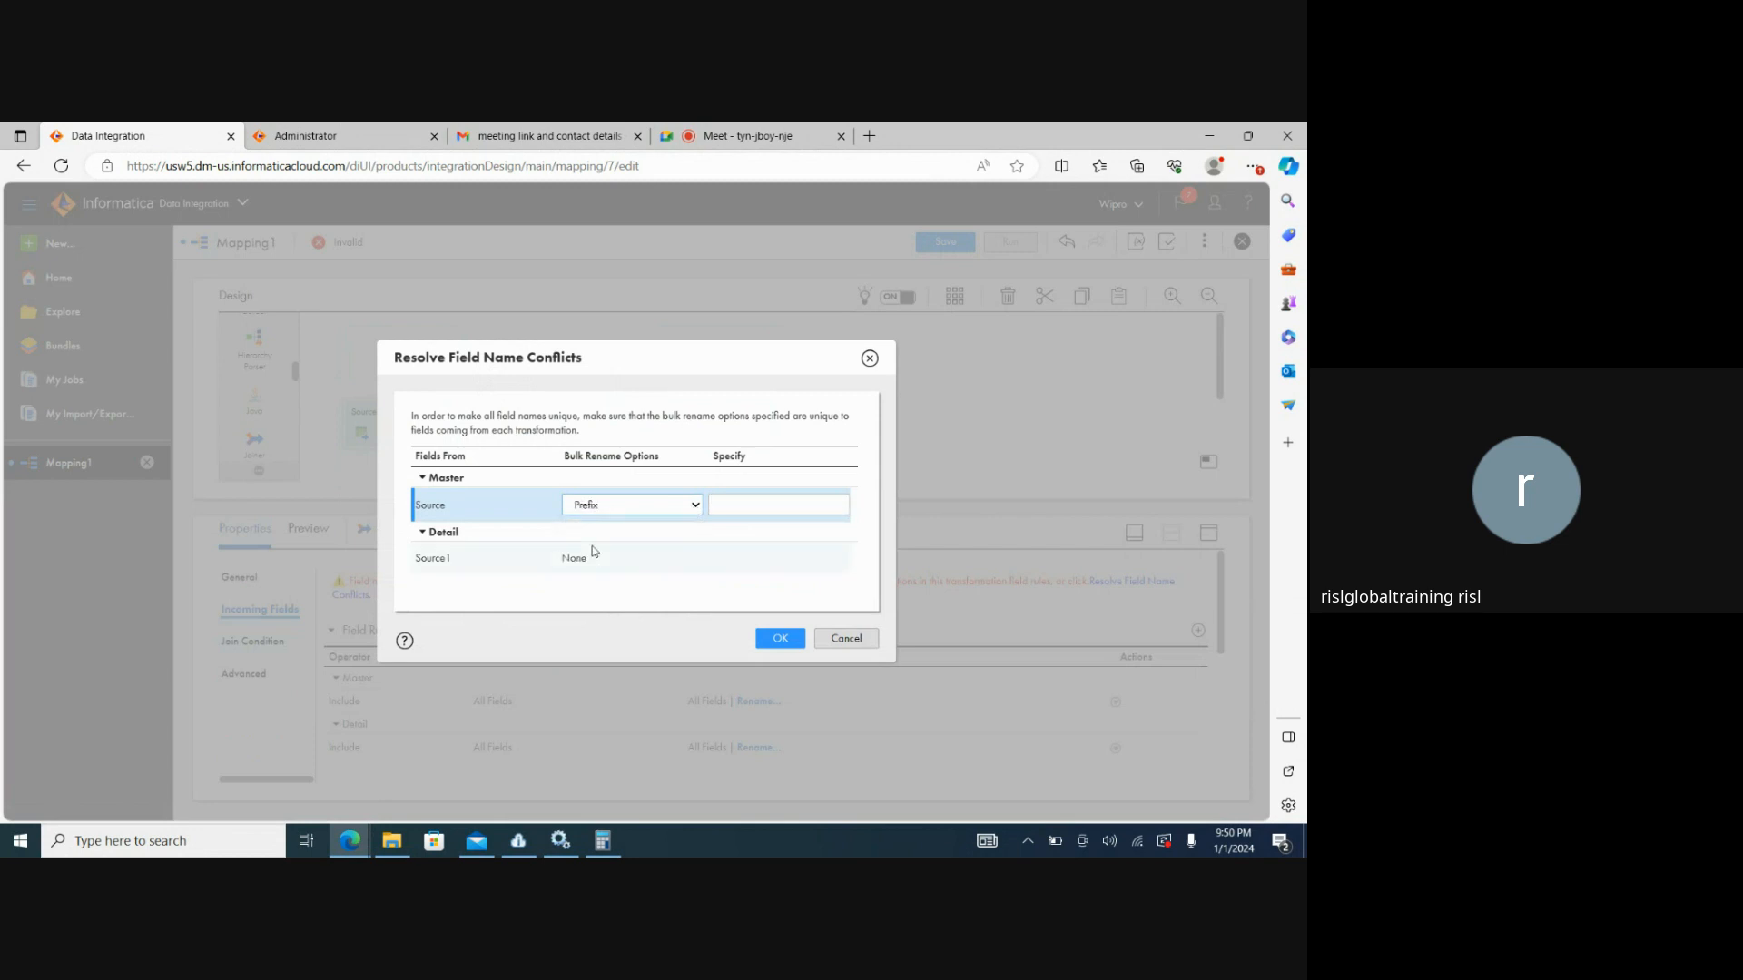
pyautogui.click(769, 510)
pyautogui.write('S1_')
pyautogui.click(780, 638)
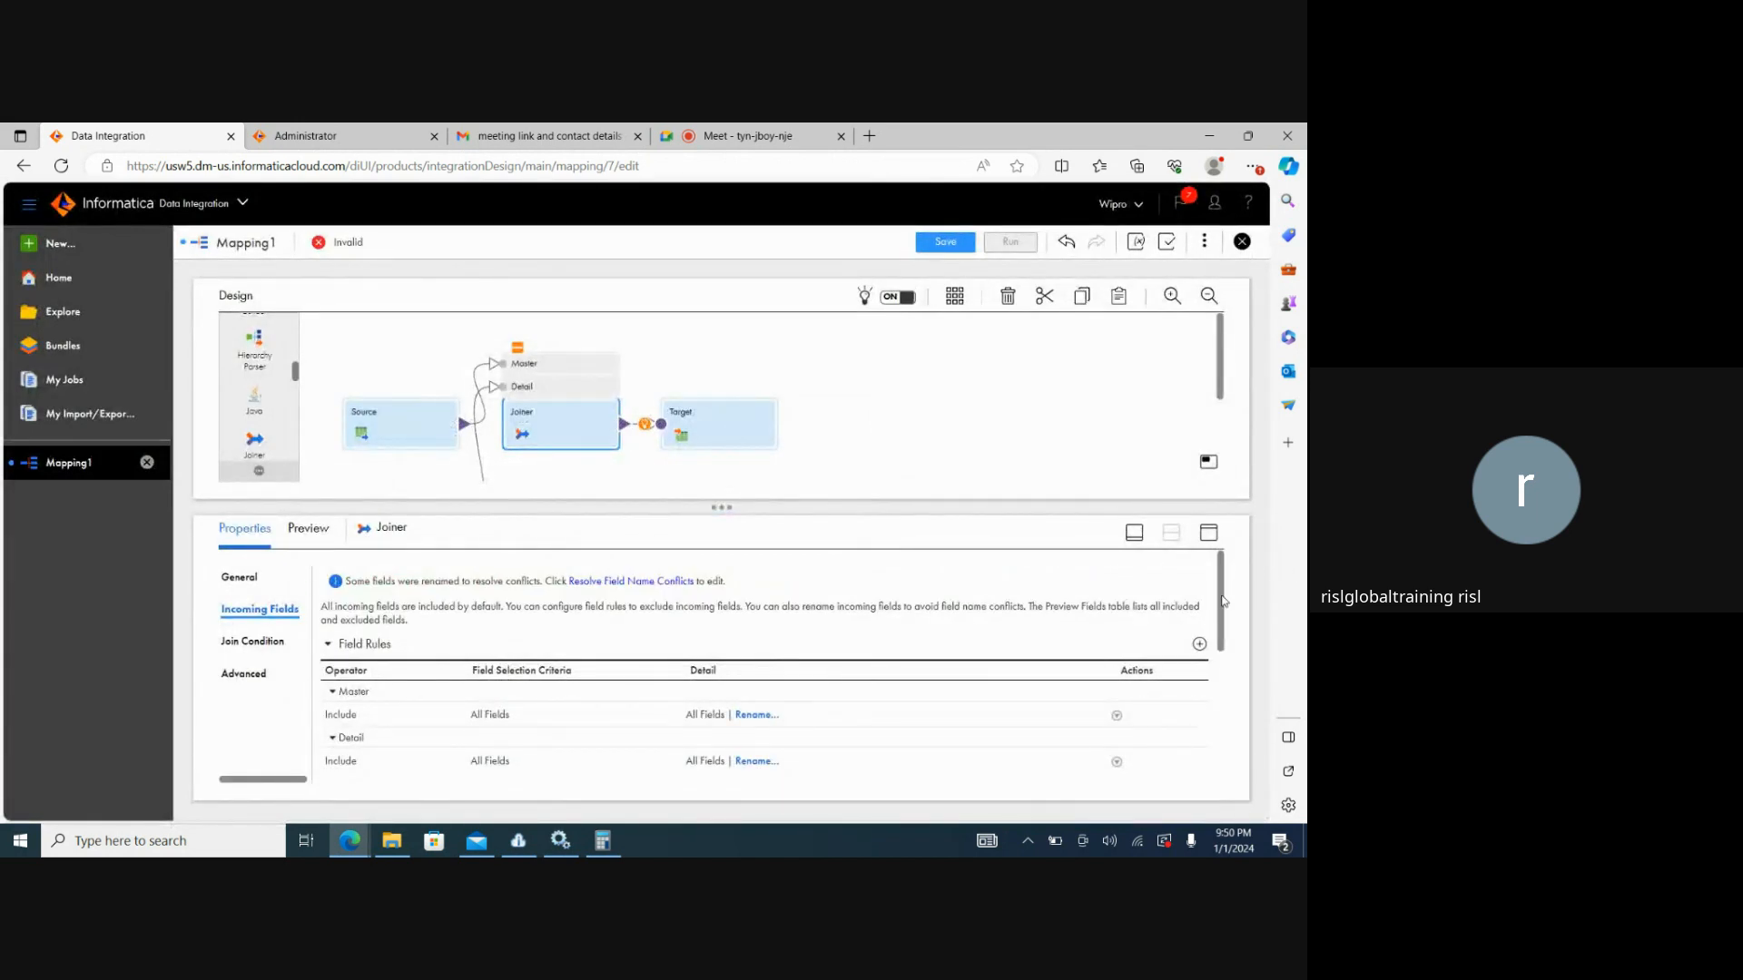
pyautogui.scroll(-1, 1224, 620)
pyautogui.scroll(-2, 1224, 620)
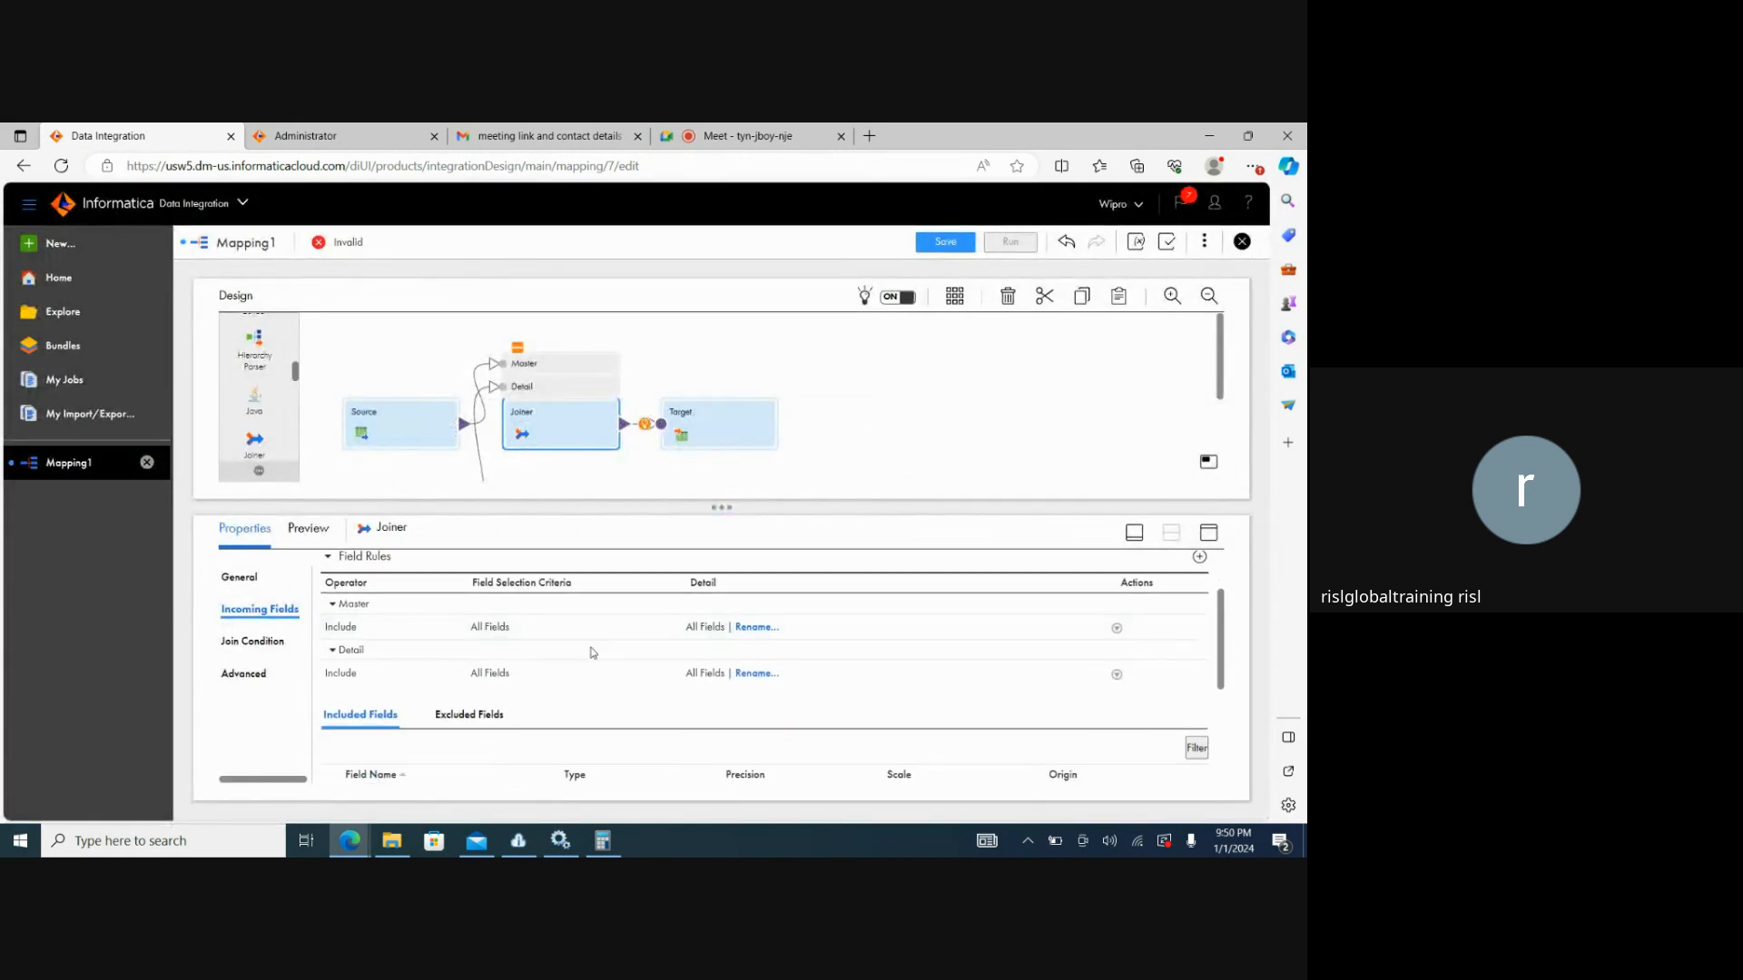
pyautogui.moveTo(1224, 643); pyautogui.dragTo(1222, 739)
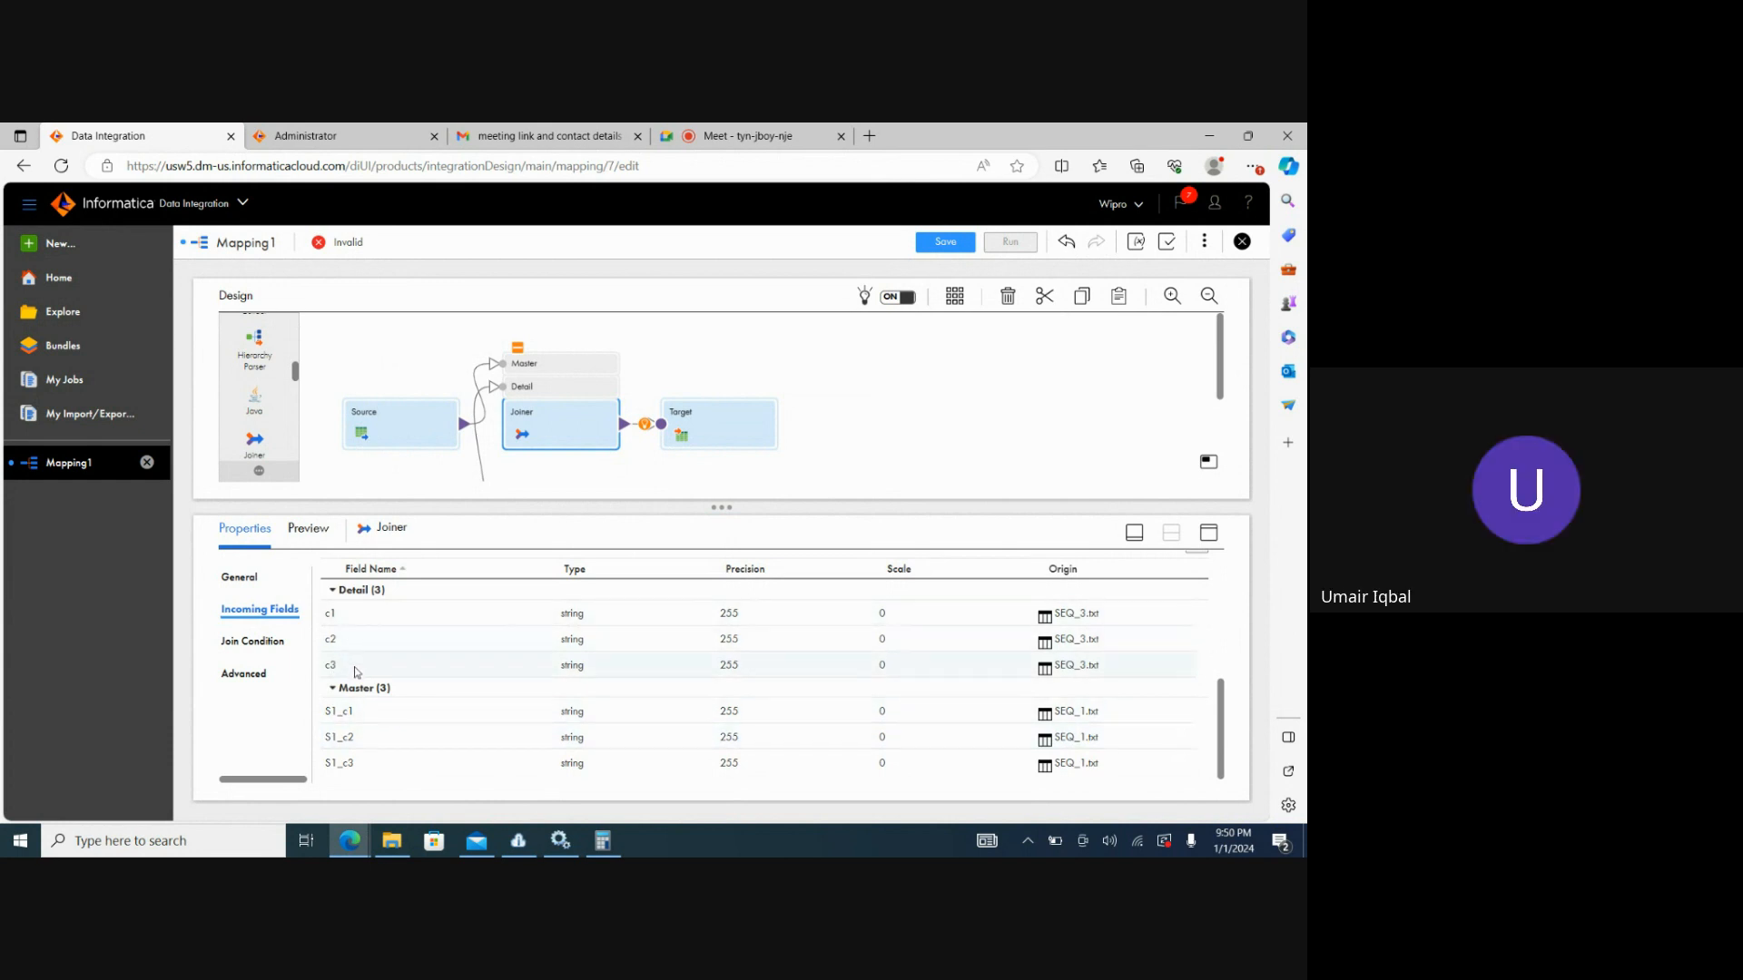
# Add a join condition to the Joiner matching master field S1_c1 with detail field c1, using the Normal join type and Simple condition.
pyautogui.click(255, 641)
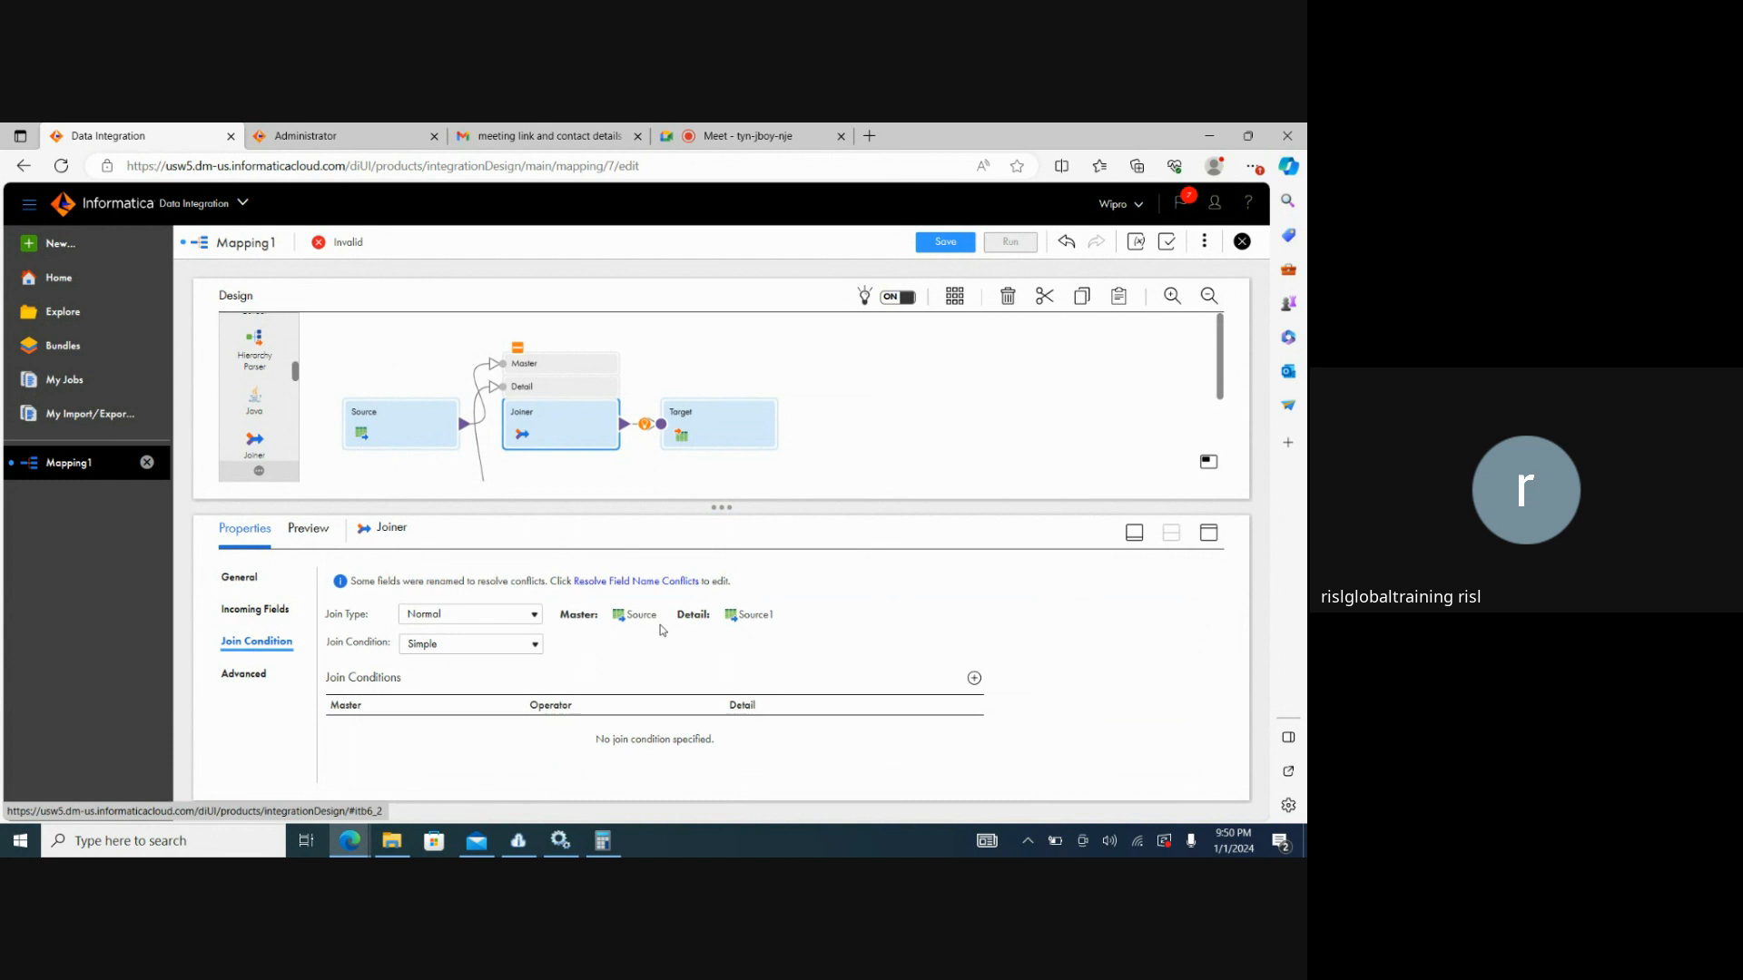
pyautogui.click(974, 678)
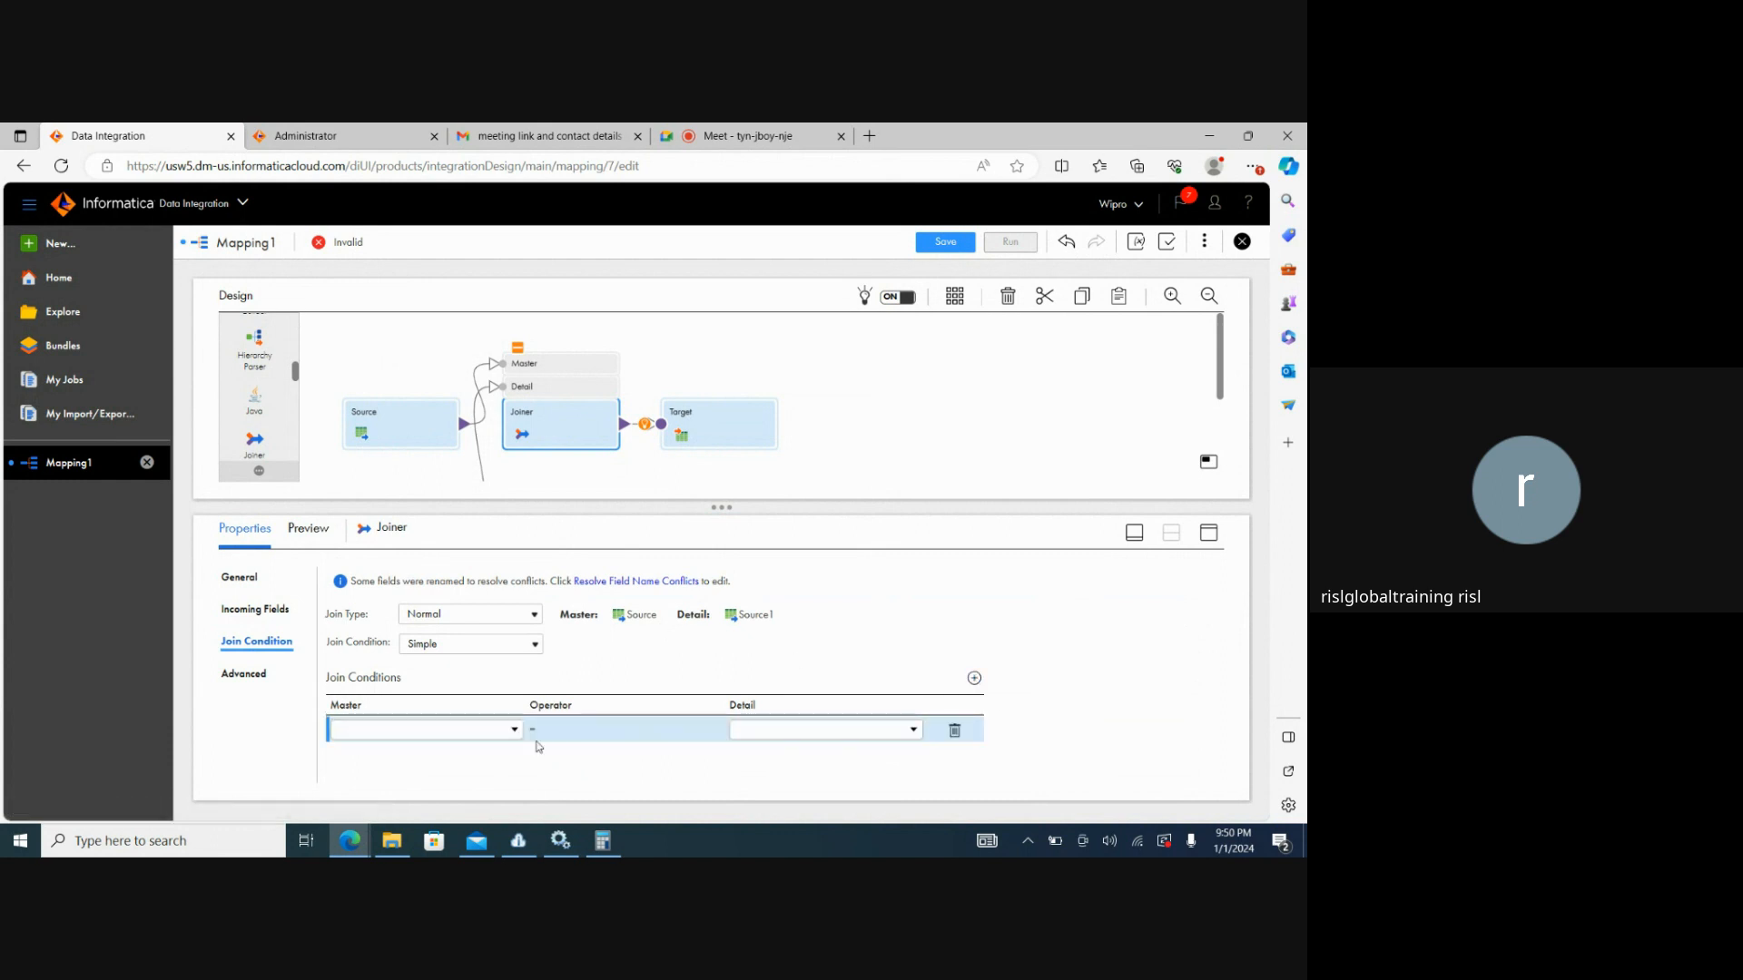
pyautogui.click(535, 644)
pyautogui.click(536, 646)
pyautogui.click(536, 625)
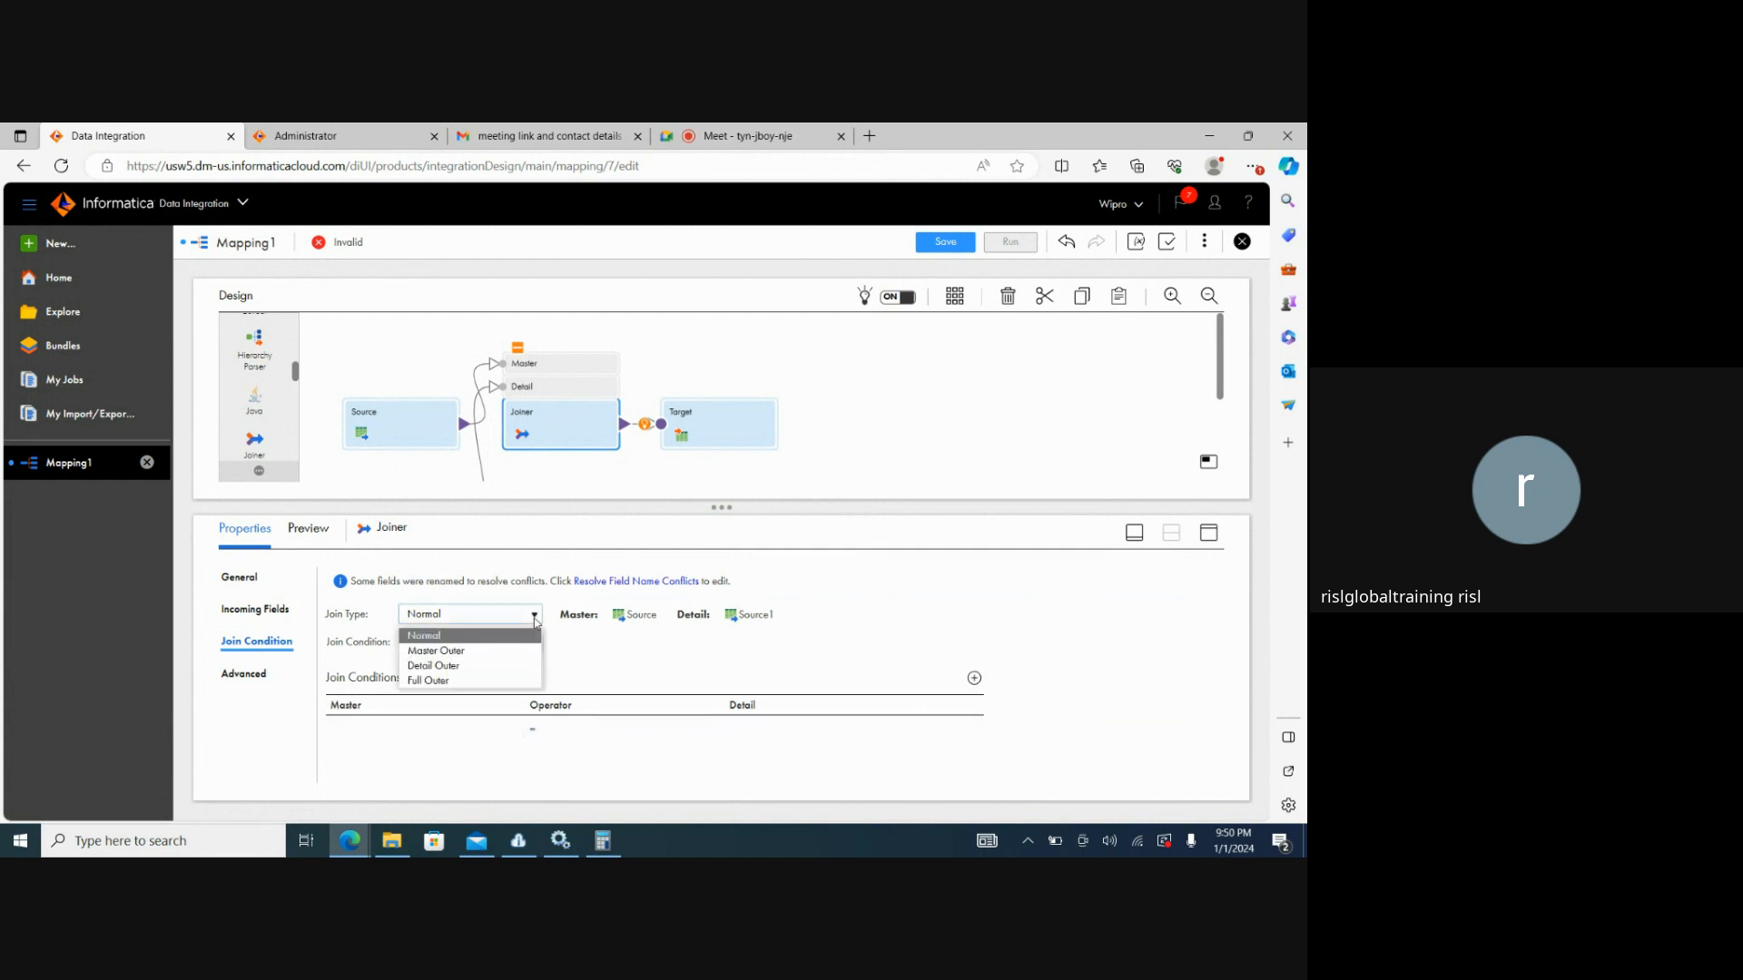
pyautogui.click(536, 625)
pyautogui.click(461, 743)
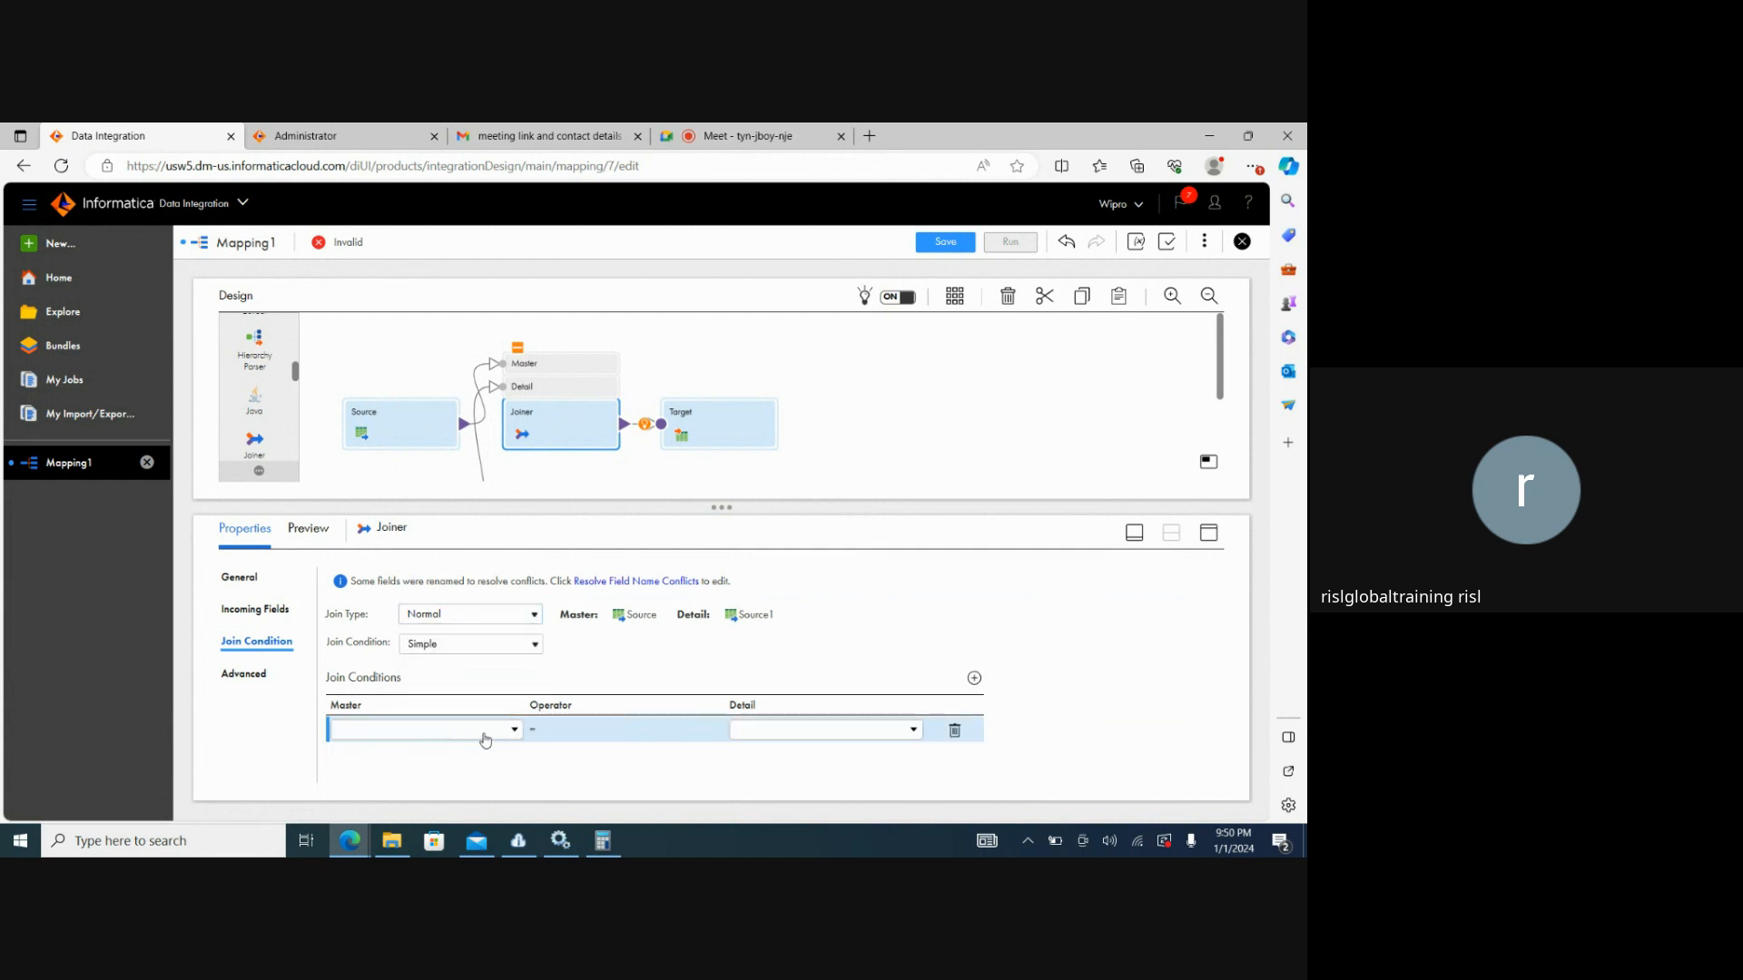
pyautogui.click(514, 736)
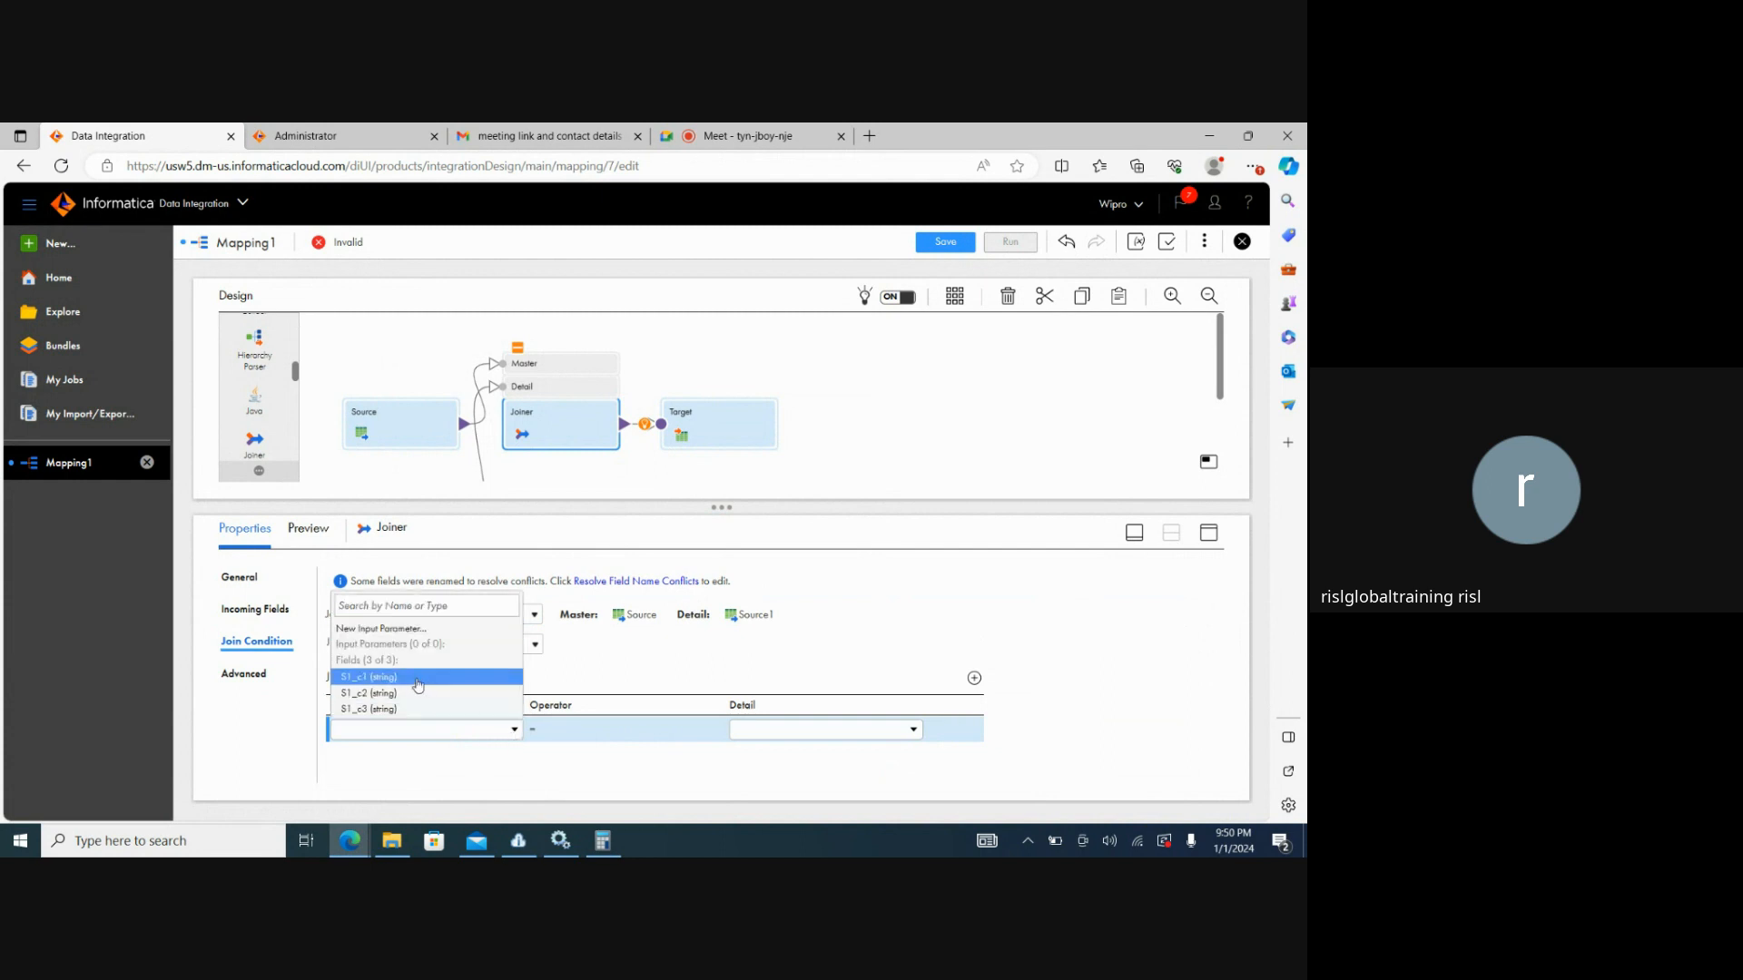
pyautogui.click(367, 677)
pyautogui.click(905, 734)
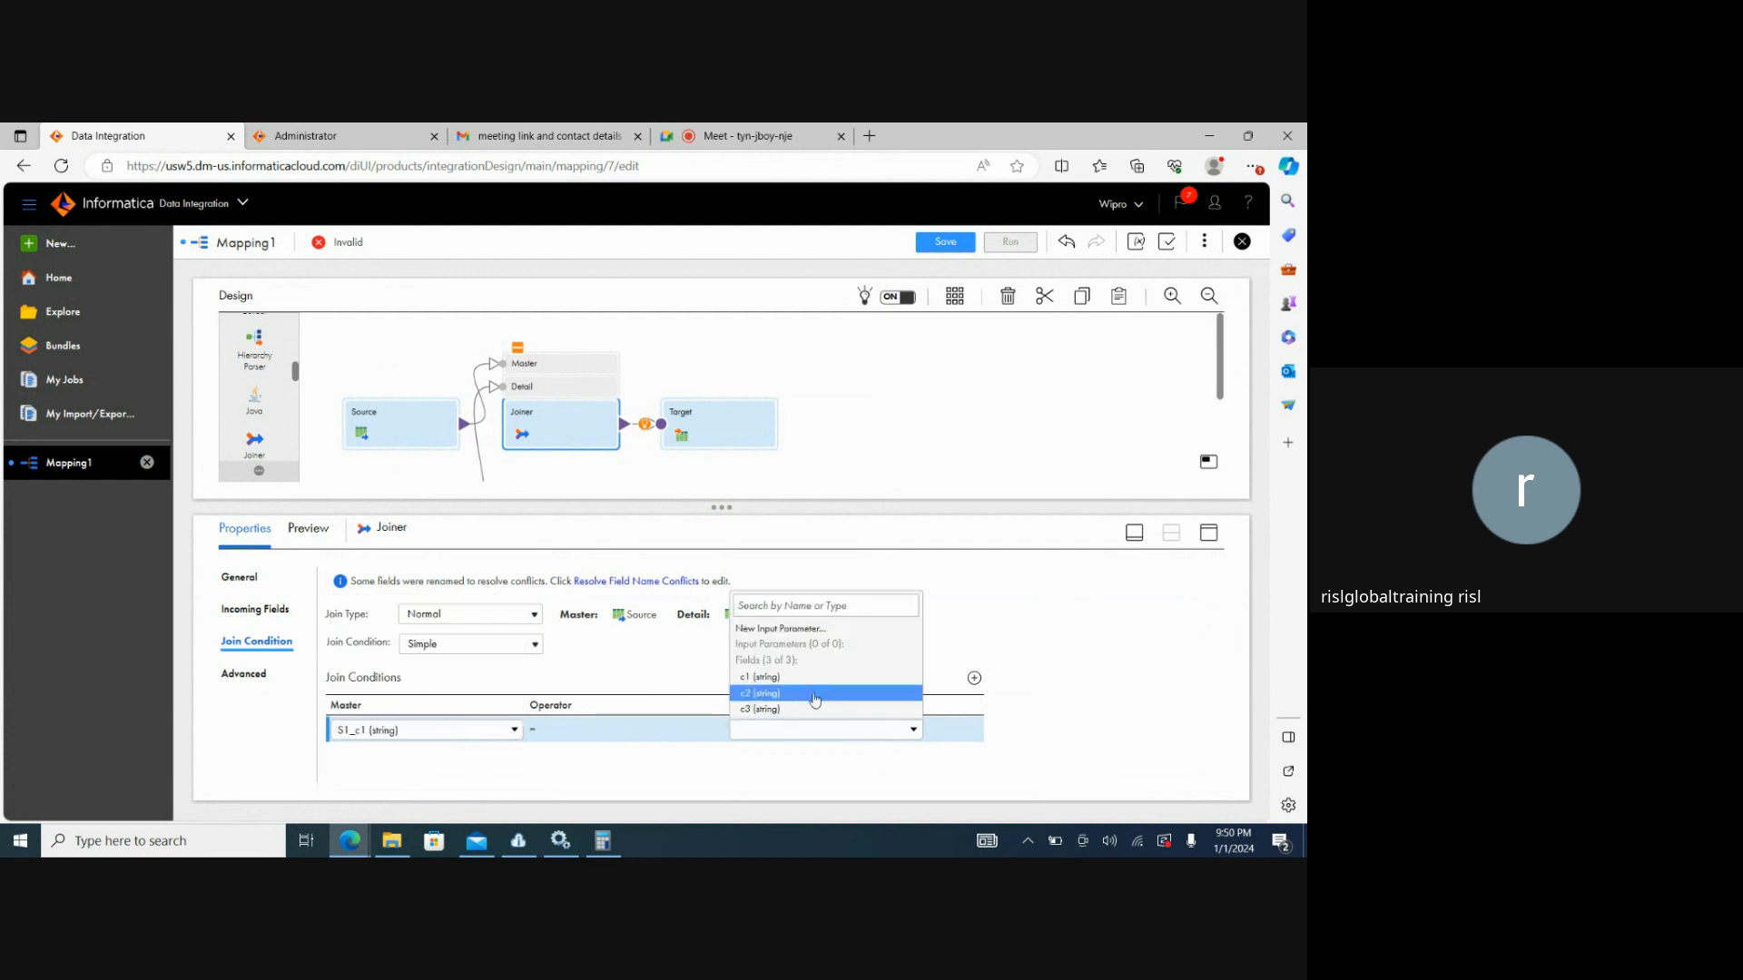
pyautogui.click(782, 677)
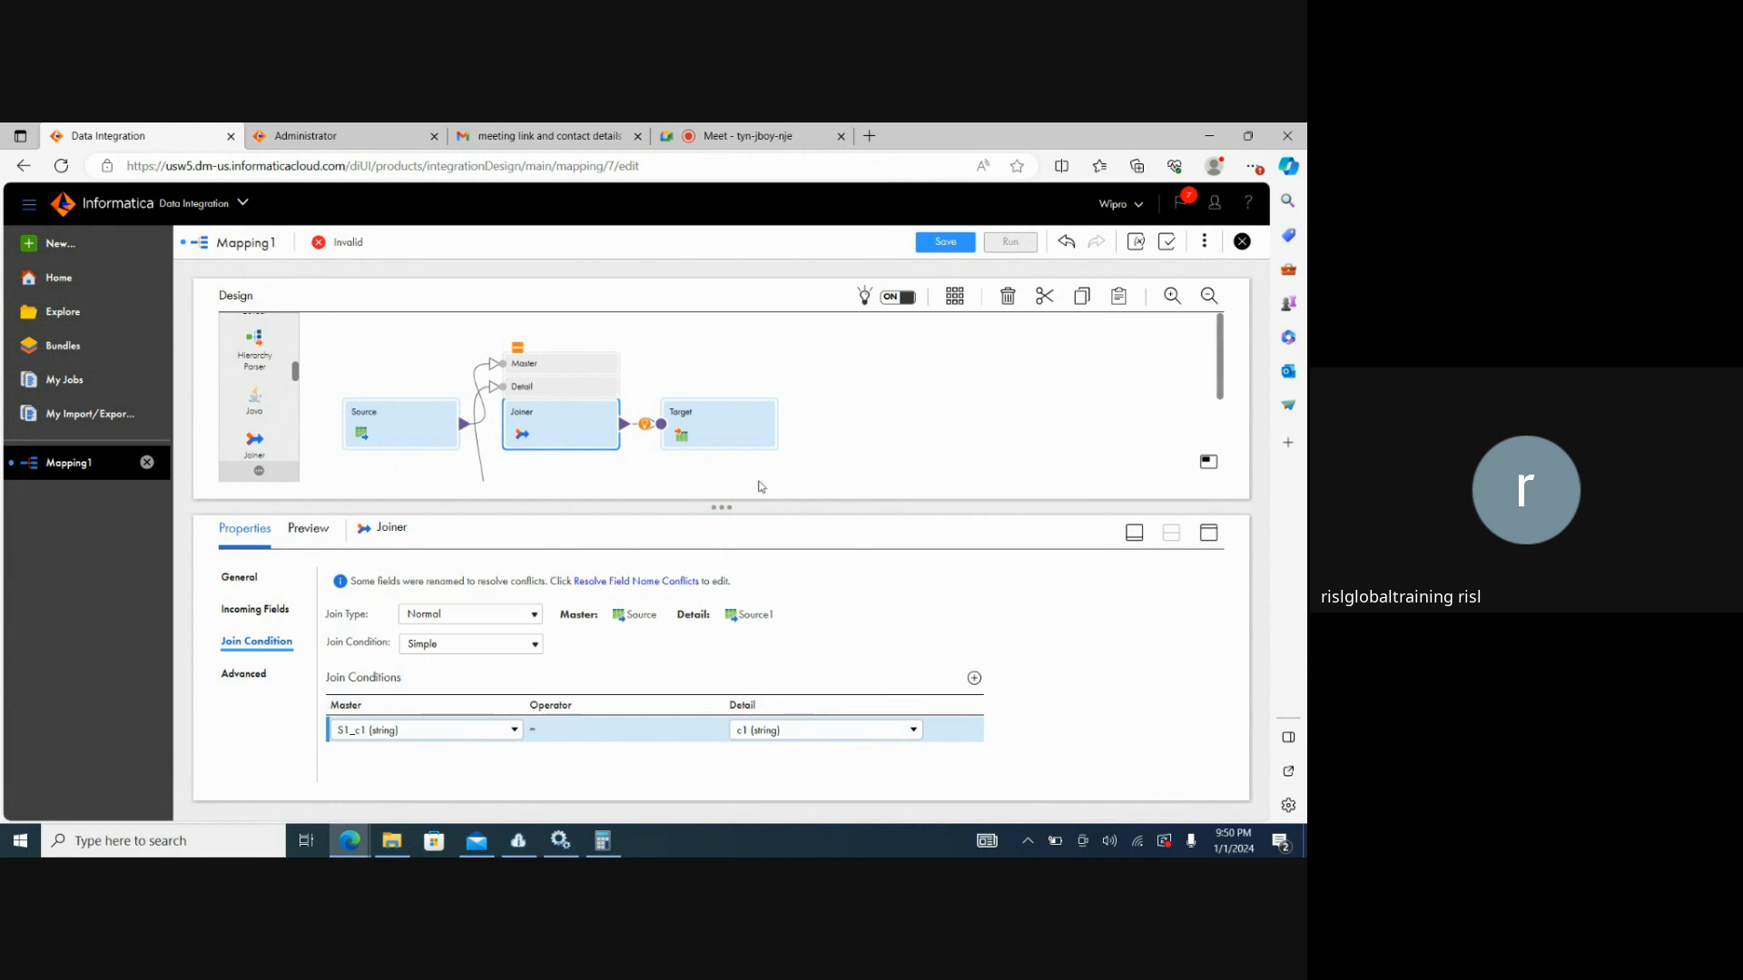
# Assign the Target_FlatFile connection to the mapping's Target.
pyautogui.click(721, 425)
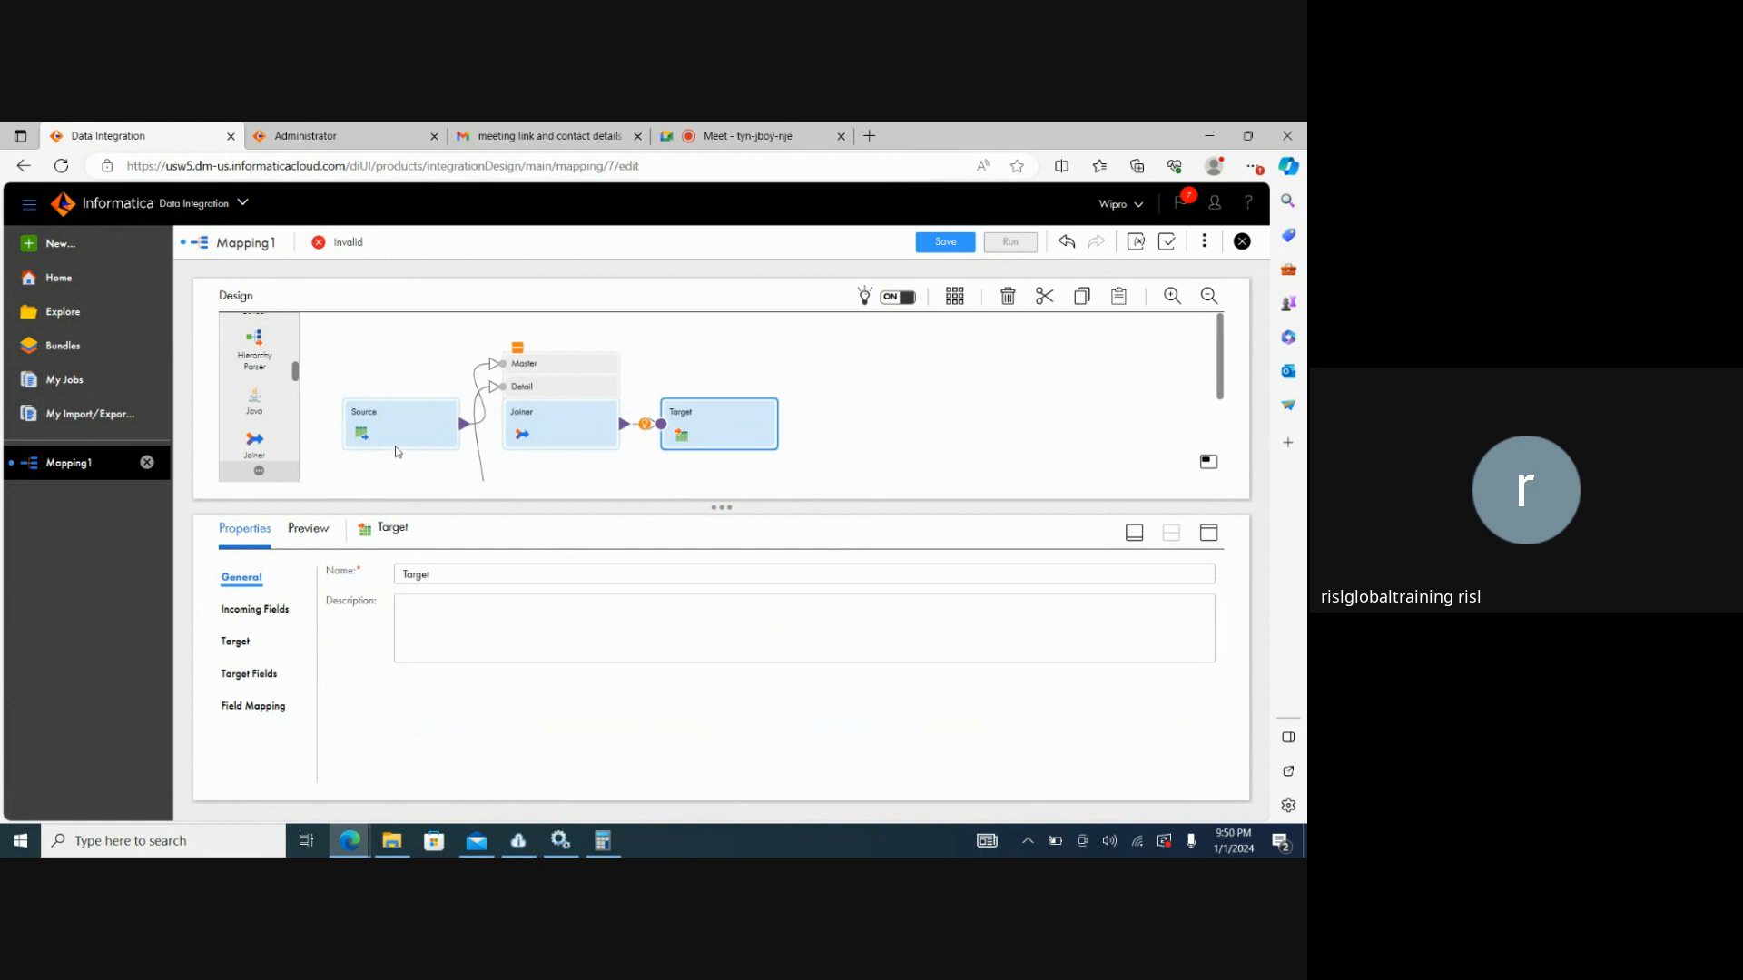
pyautogui.moveTo(1221, 370)
pyautogui.mouseDown()
pyautogui.moveTo(1222, 428)
pyautogui.moveTo(1224, 403)
pyautogui.mouseUp()
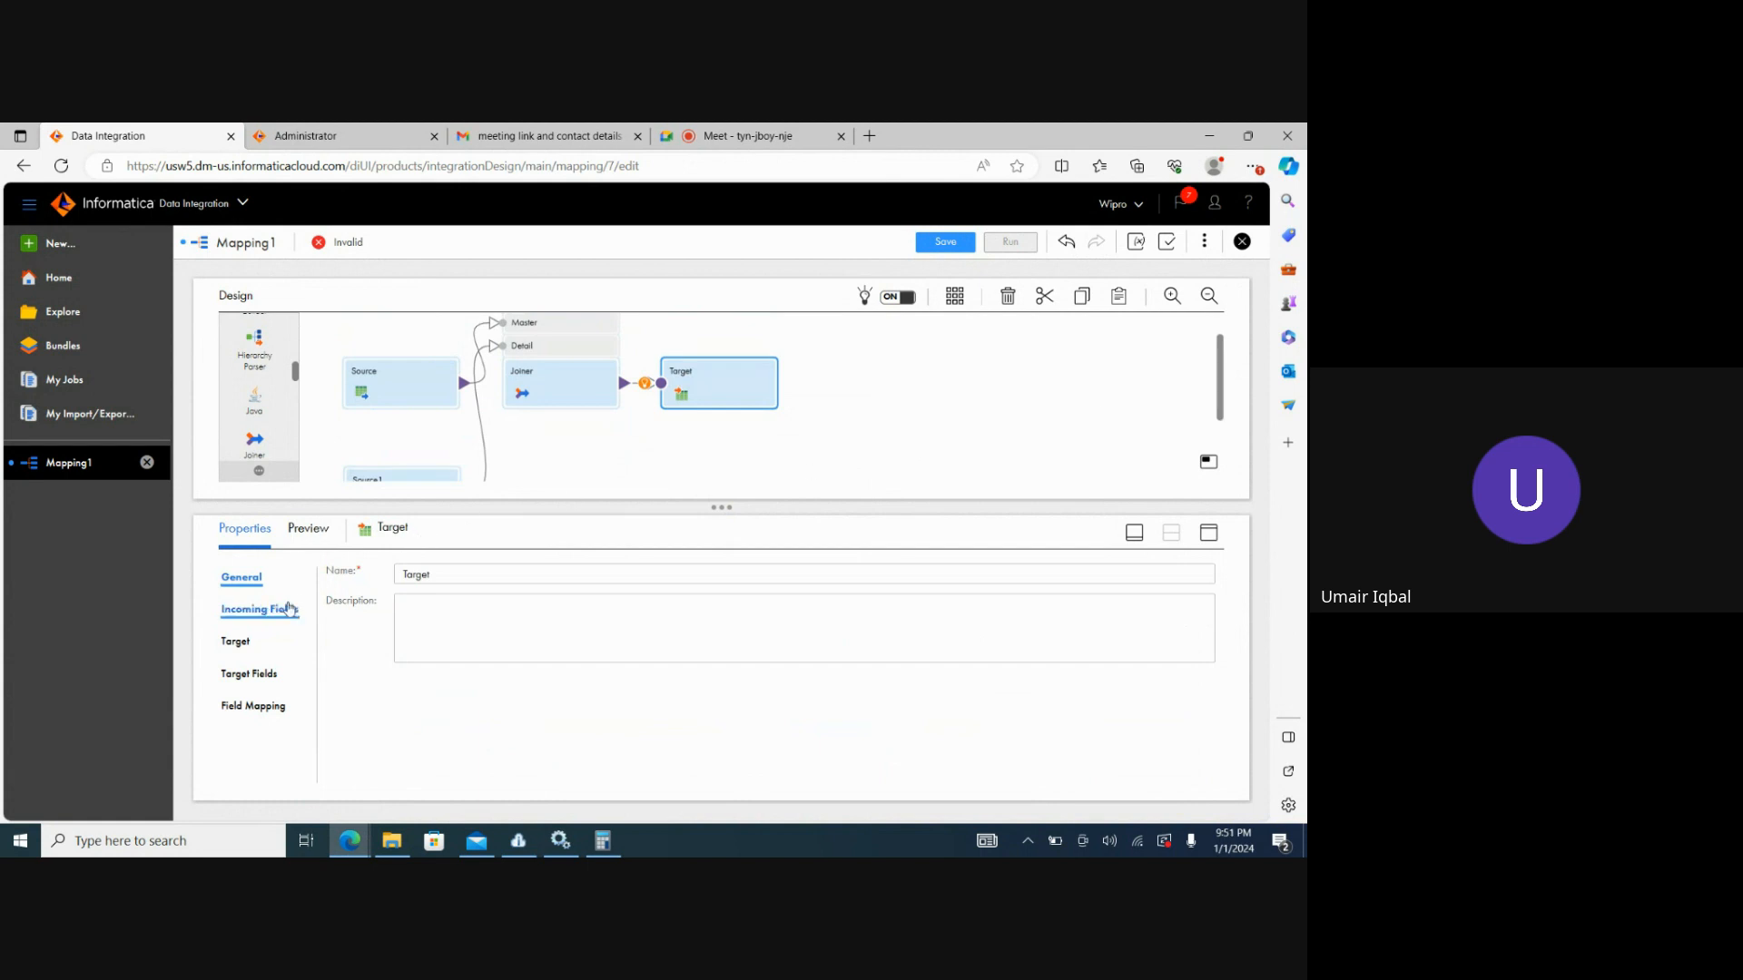
pyautogui.click(259, 611)
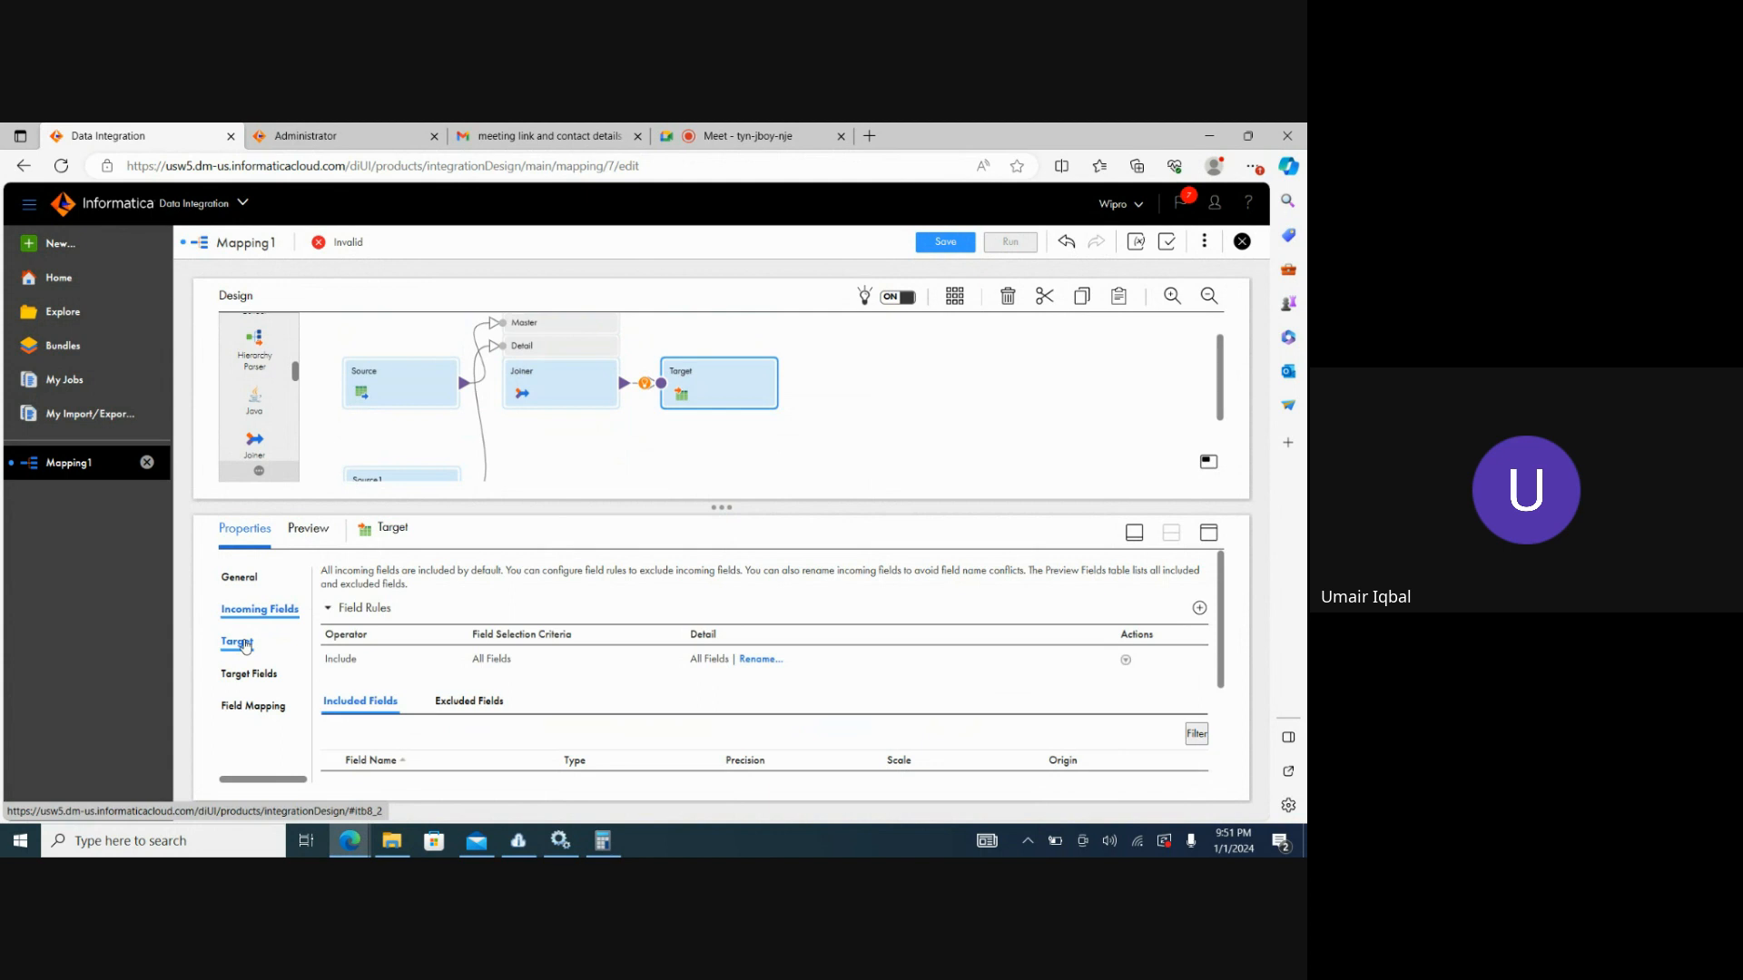
pyautogui.click(242, 643)
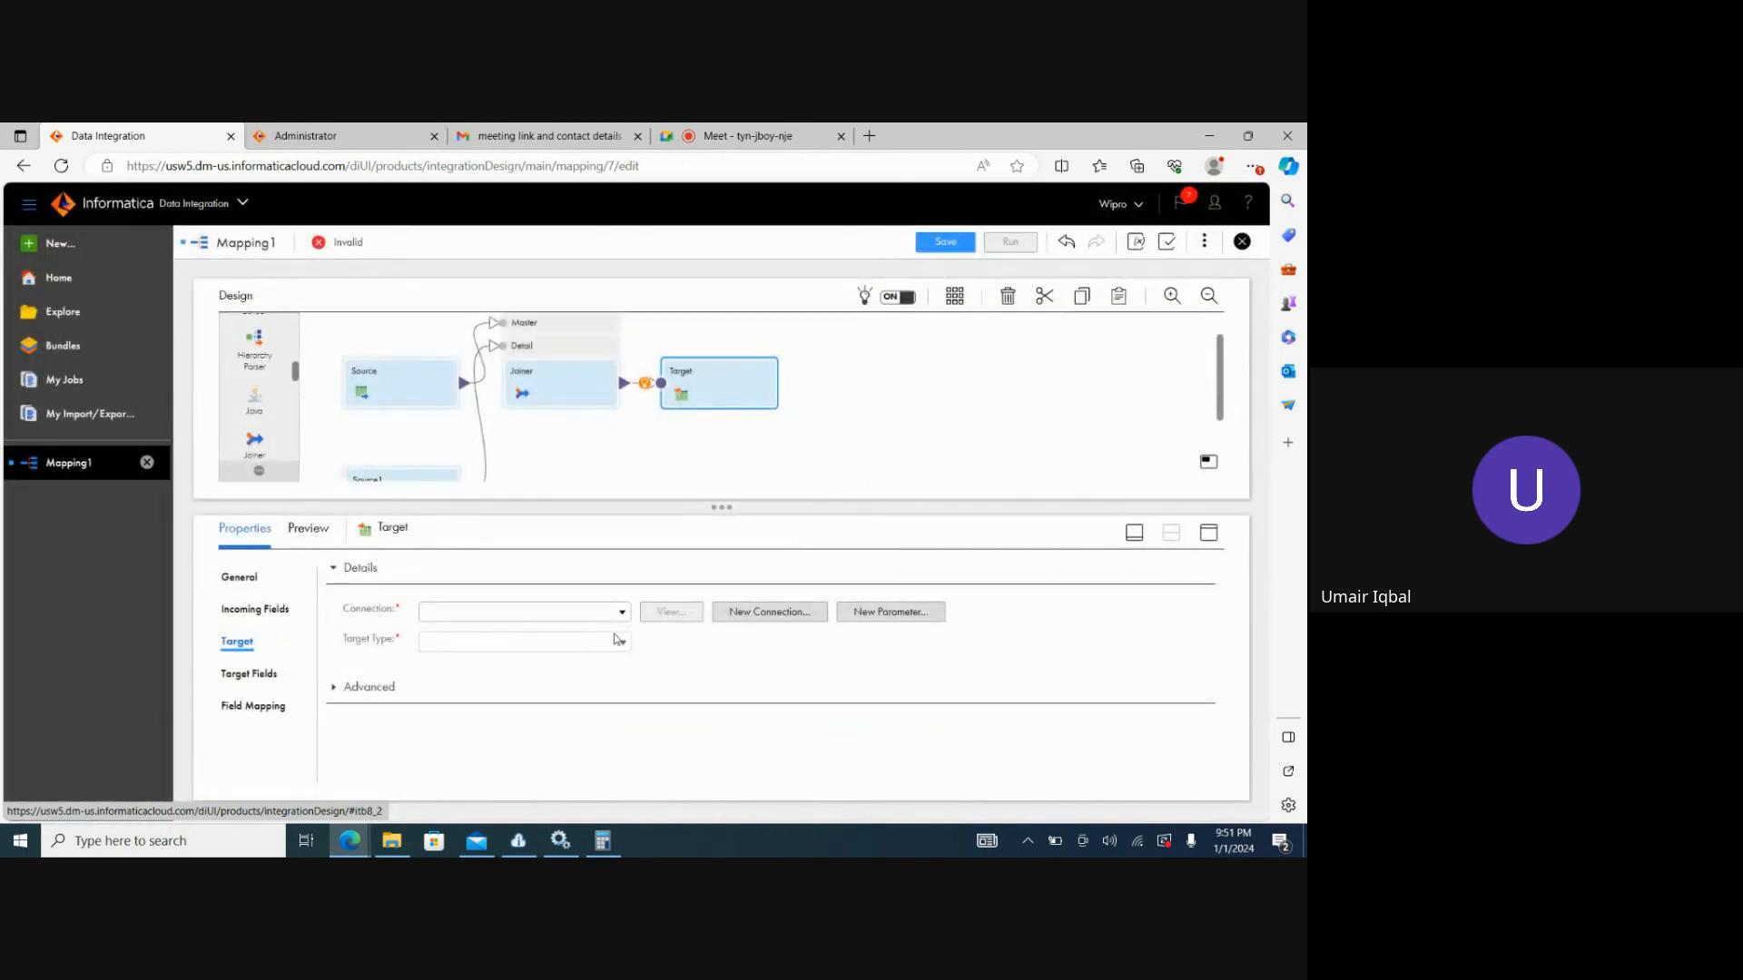
pyautogui.click(622, 614)
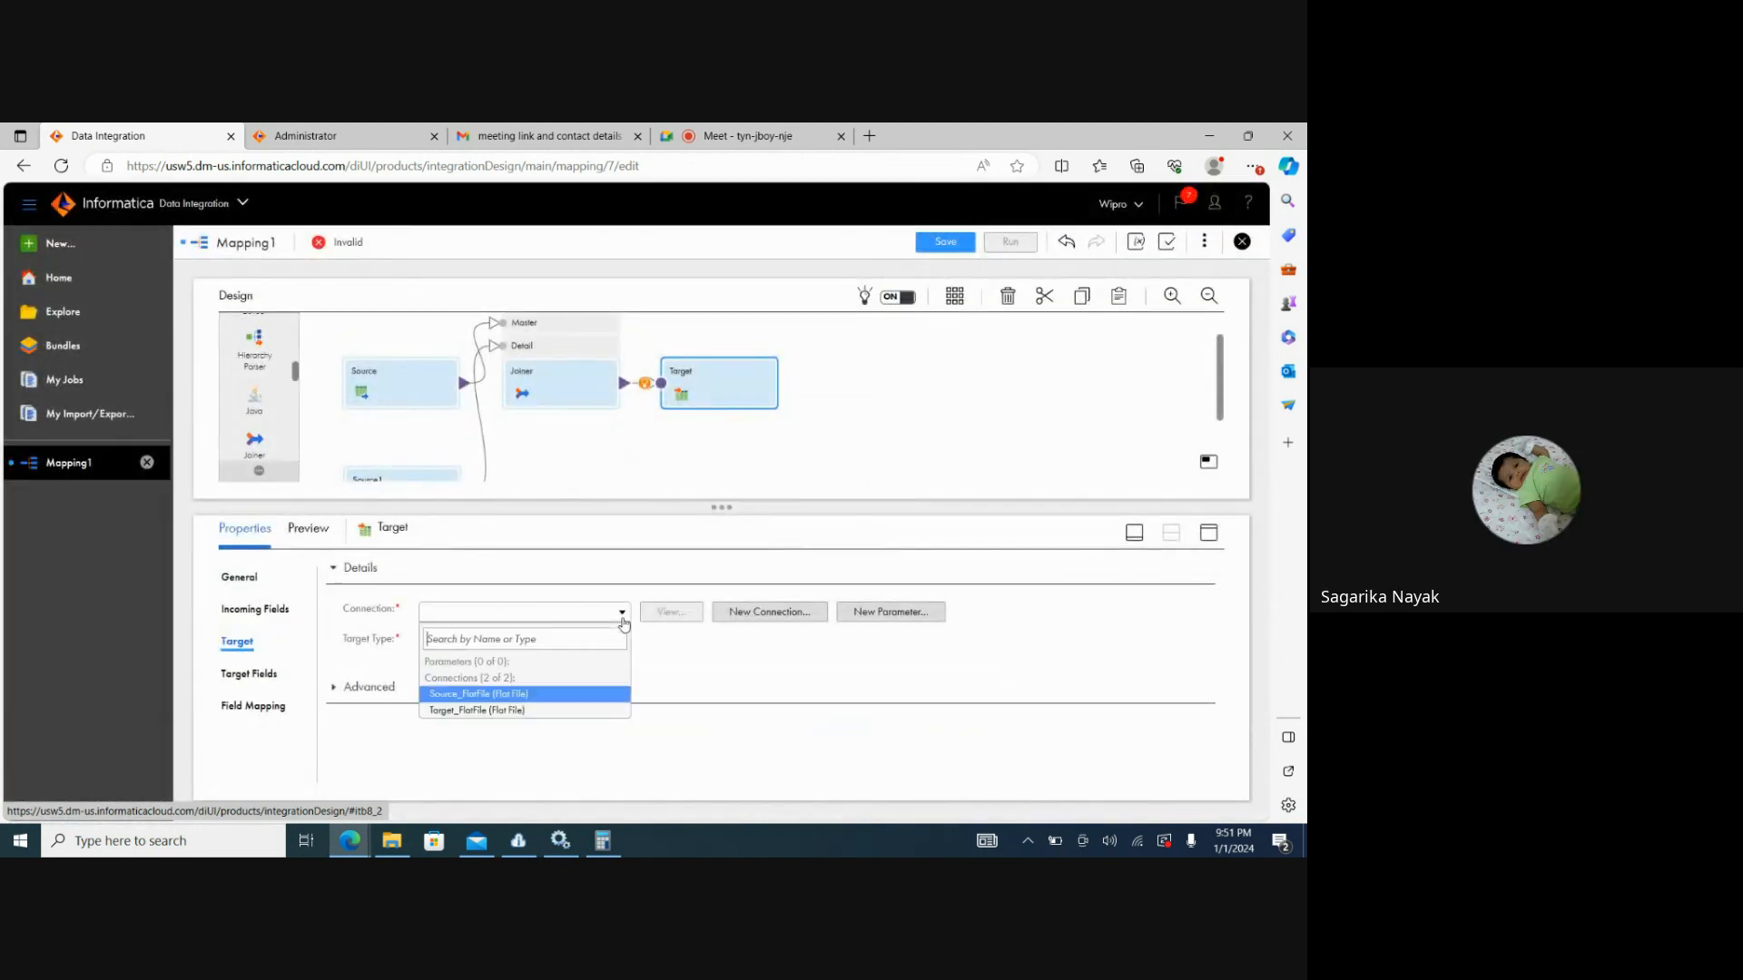
pyautogui.click(498, 710)
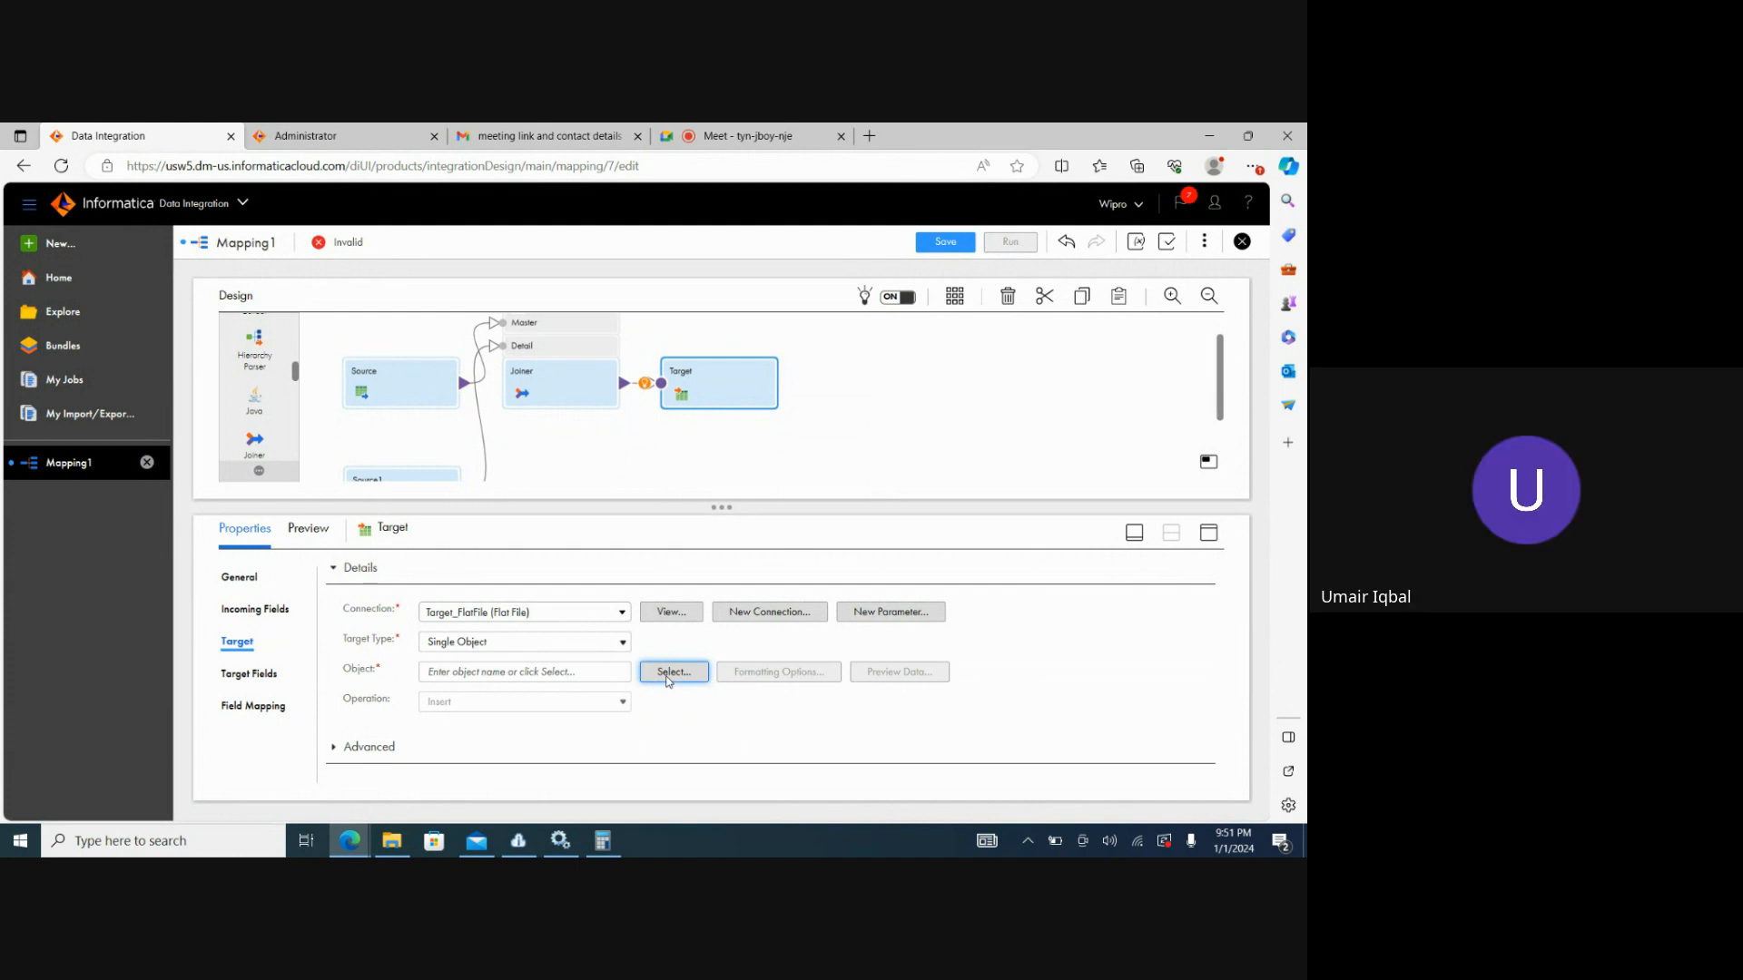
# Set the Target's object to a new file created at runtime with the static file name FF_INNER_JOIN.txt.
pyautogui.click(667, 676)
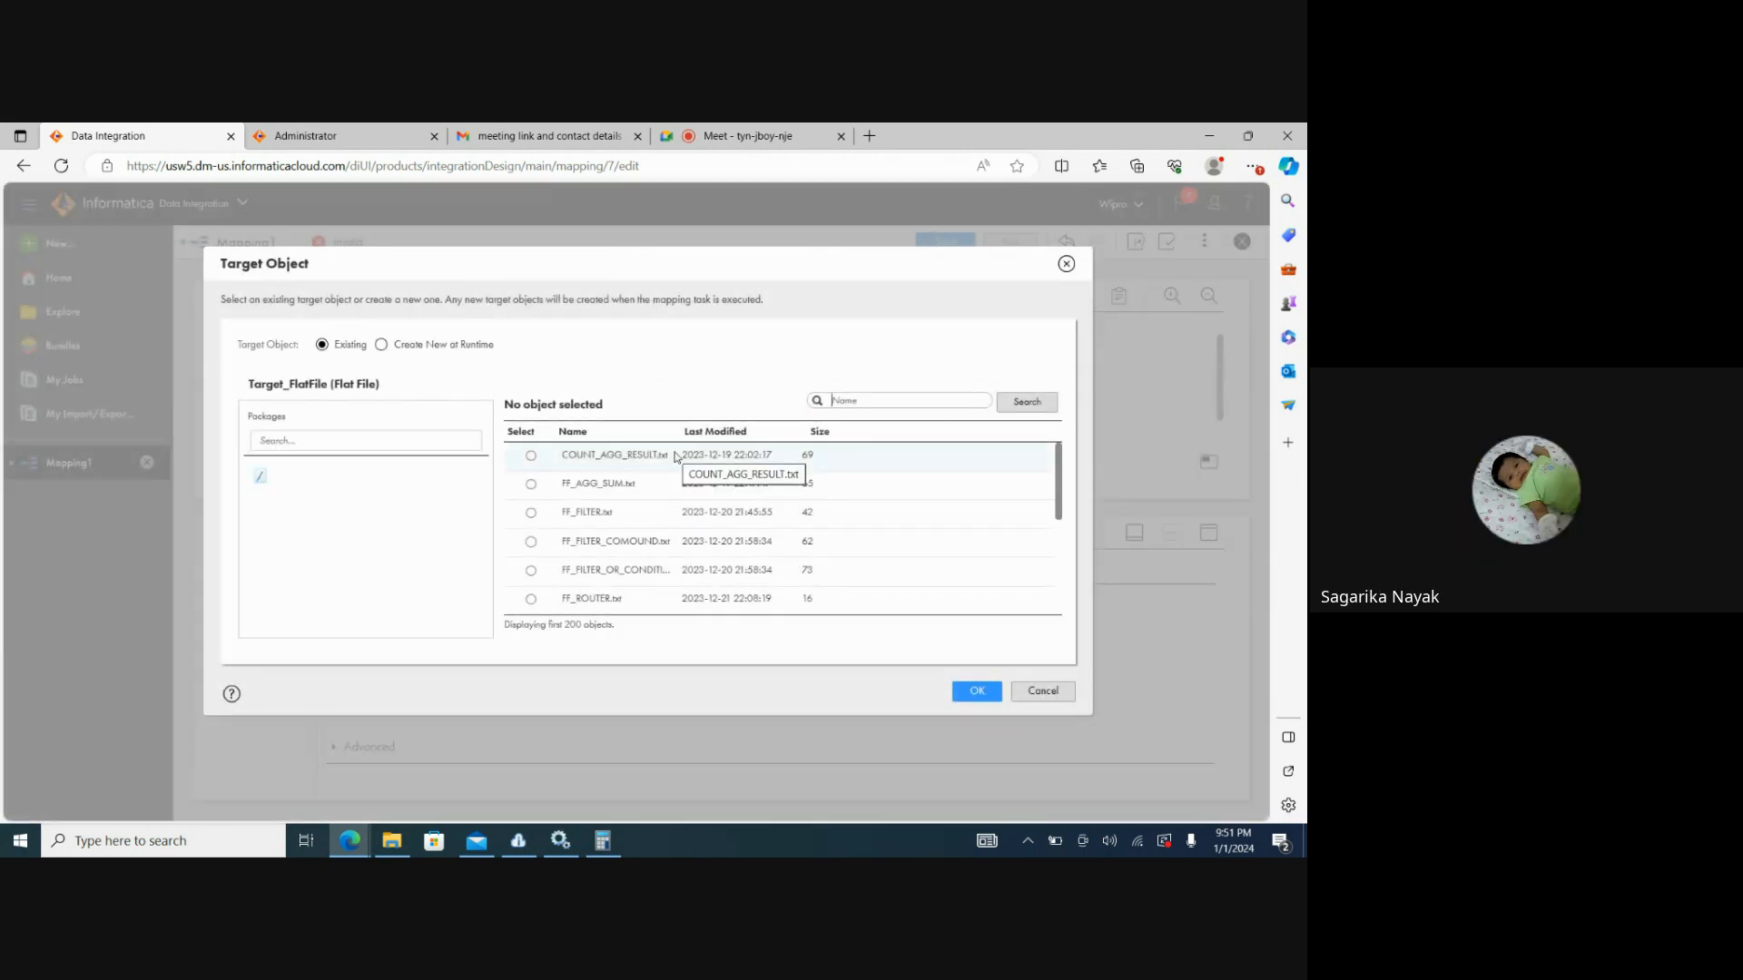
pyautogui.click(398, 349)
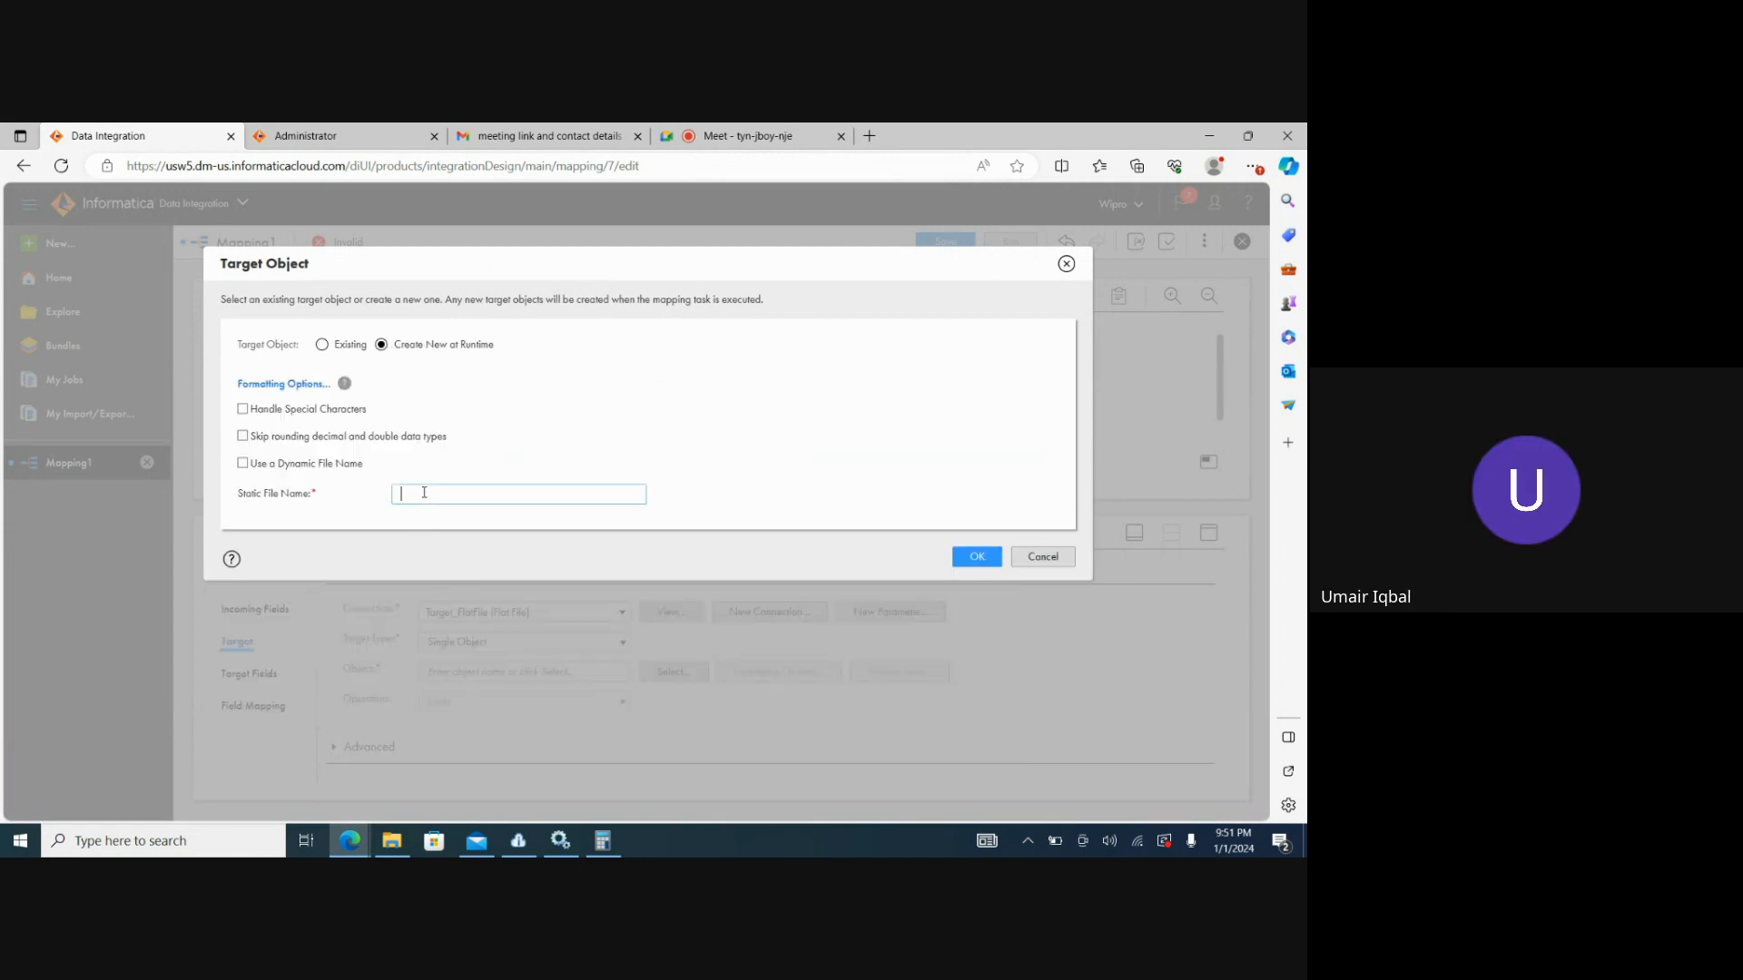
pyautogui.write('FF-INNER_JOIN')
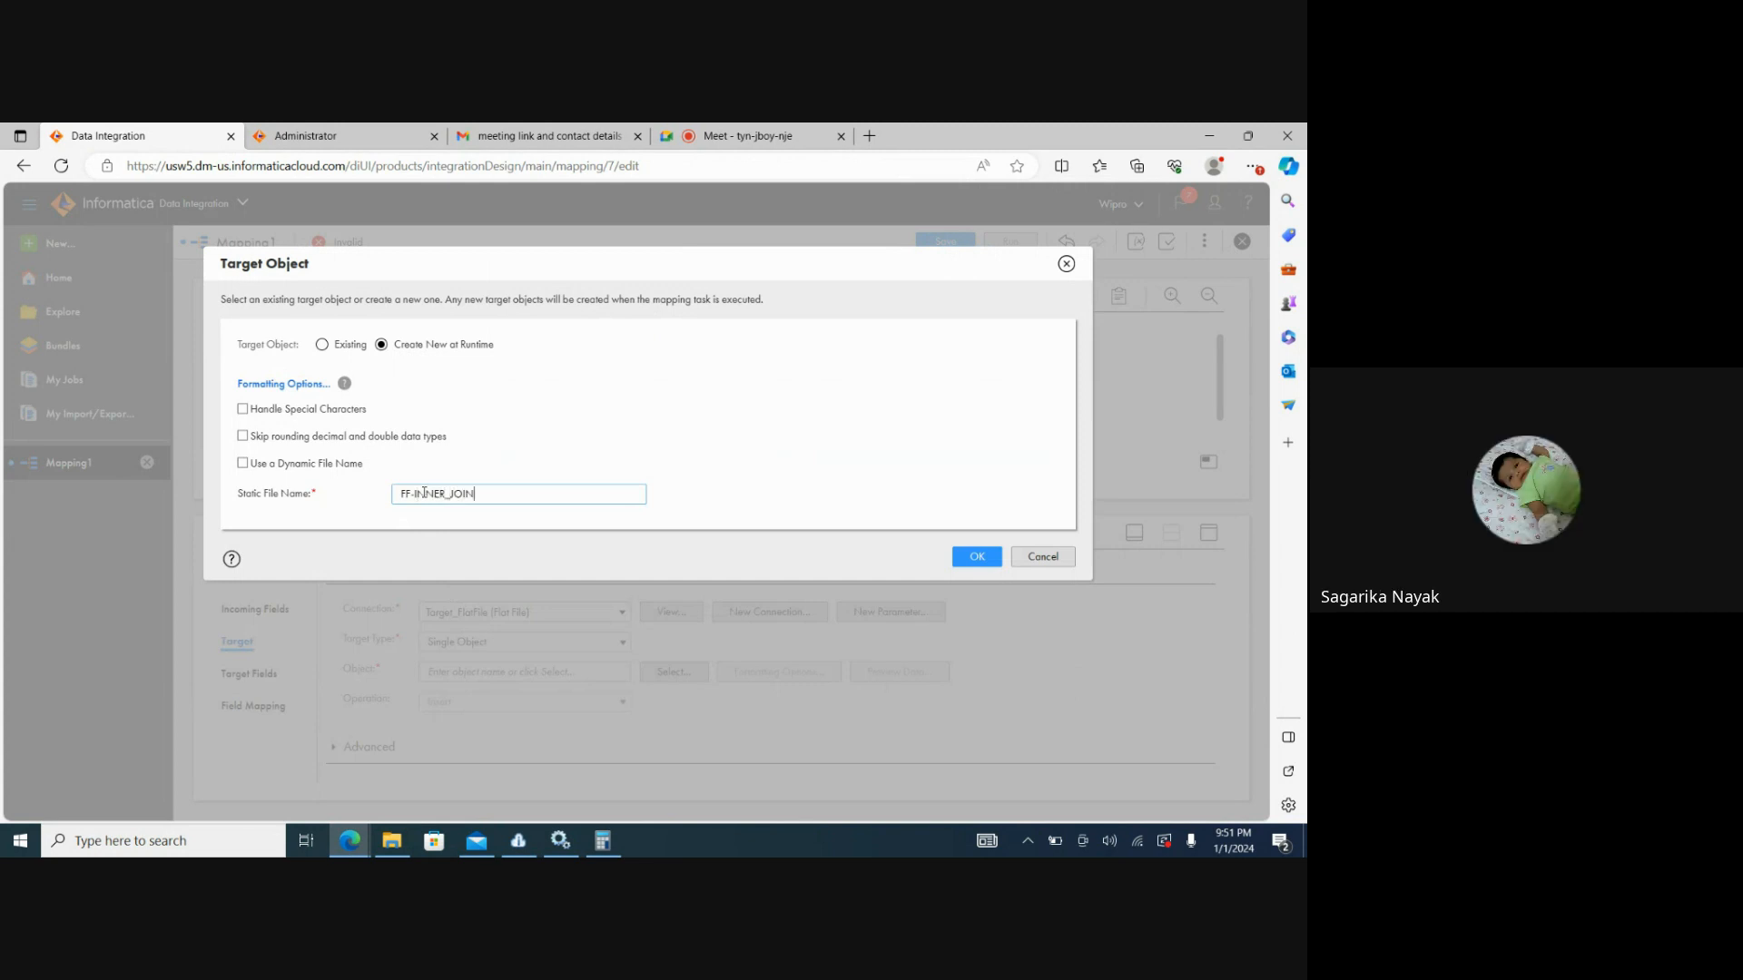
pyautogui.write('.txt')
pyautogui.click(407, 494)
pyautogui.press('BackSpace')
pyautogui.write('F')
pyautogui.press('Delete')
pyautogui.write('_')
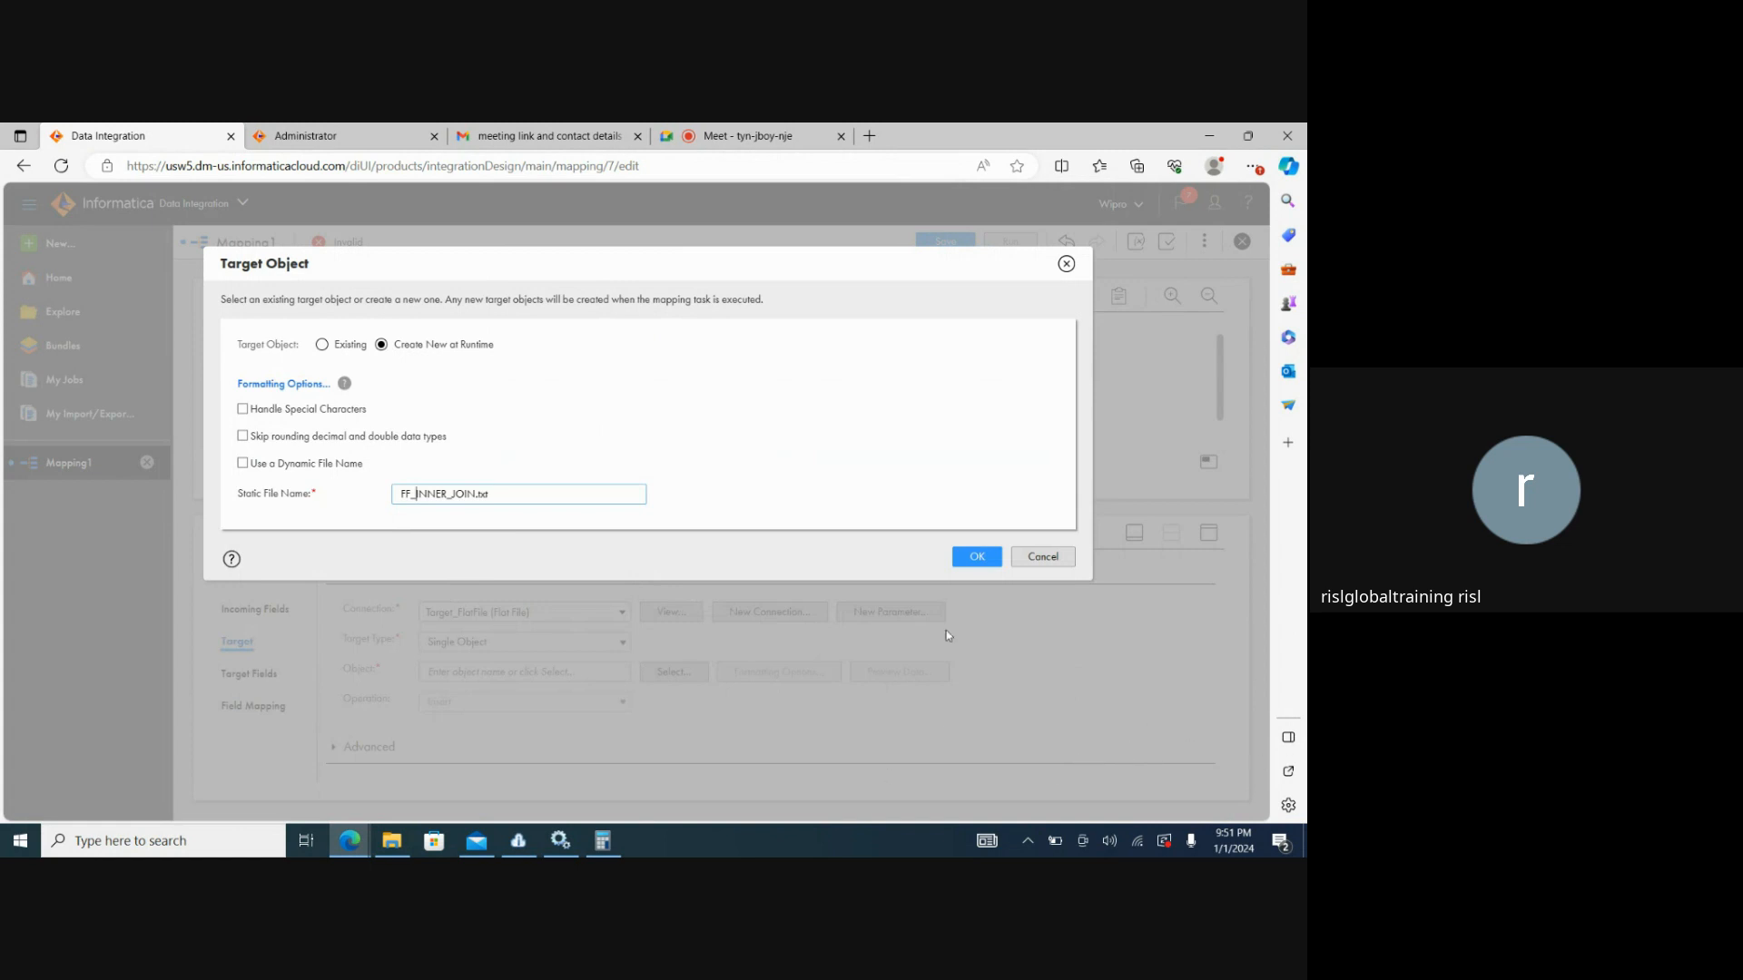
pyautogui.click(971, 557)
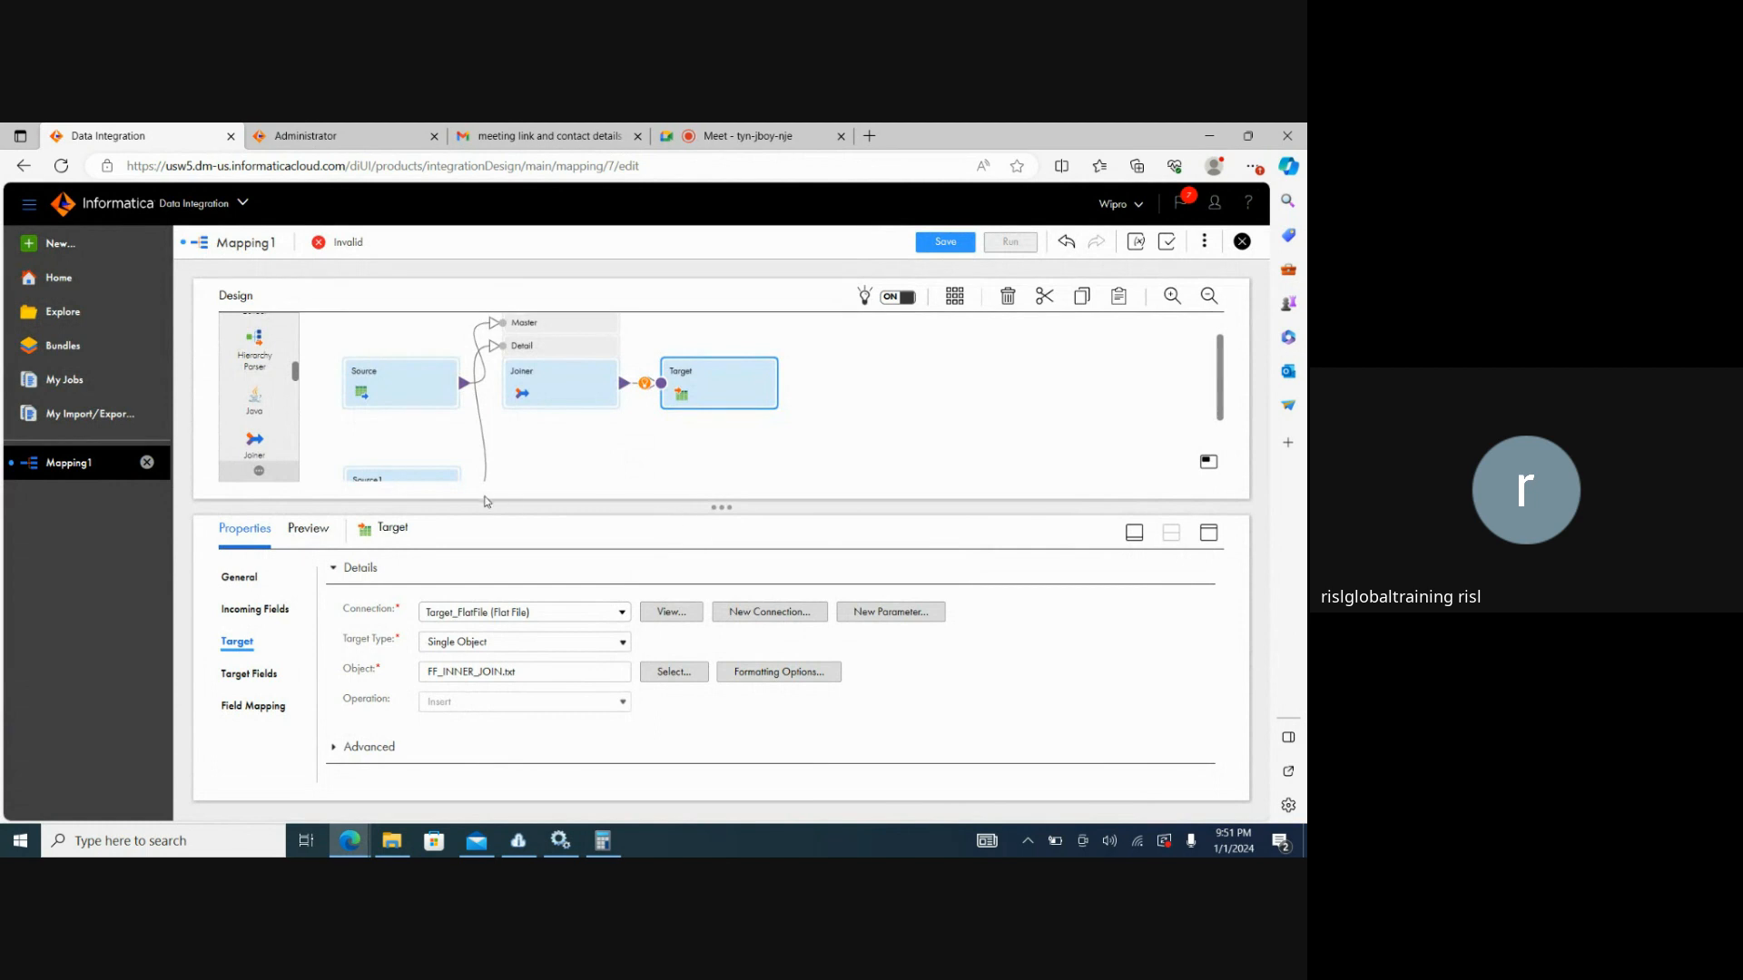
# Examine the Joiner's included incoming fields from the detail and master sources.
pyautogui.click(544, 399)
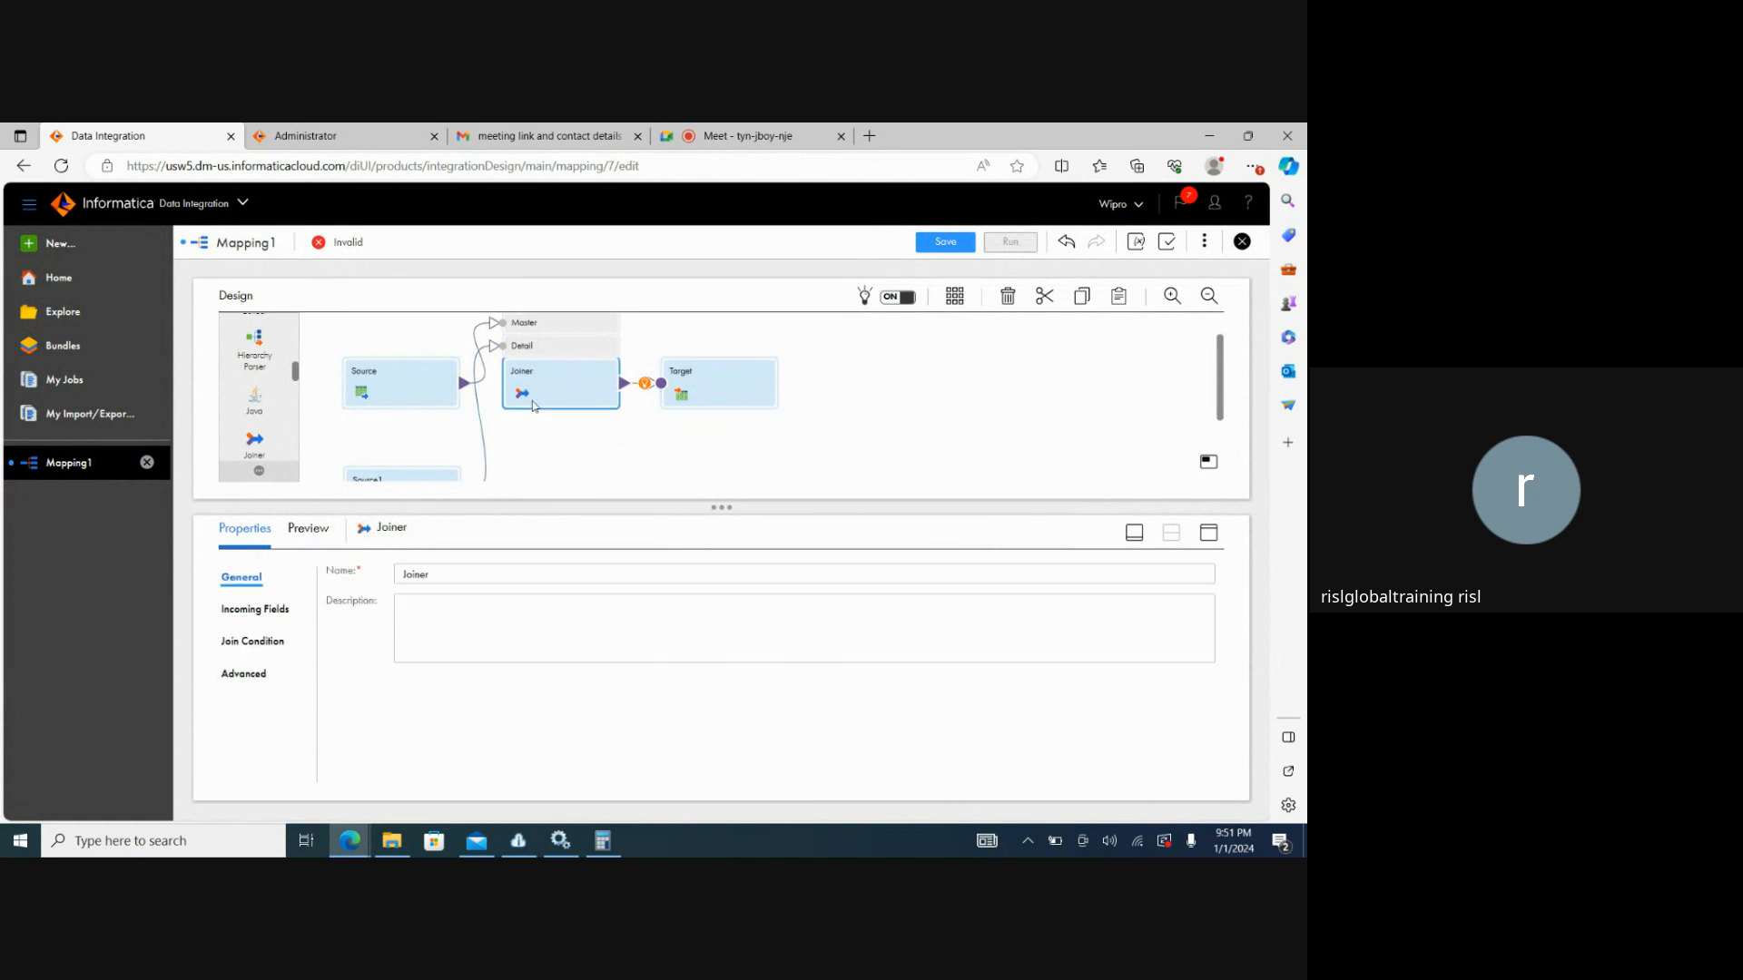
pyautogui.click(260, 617)
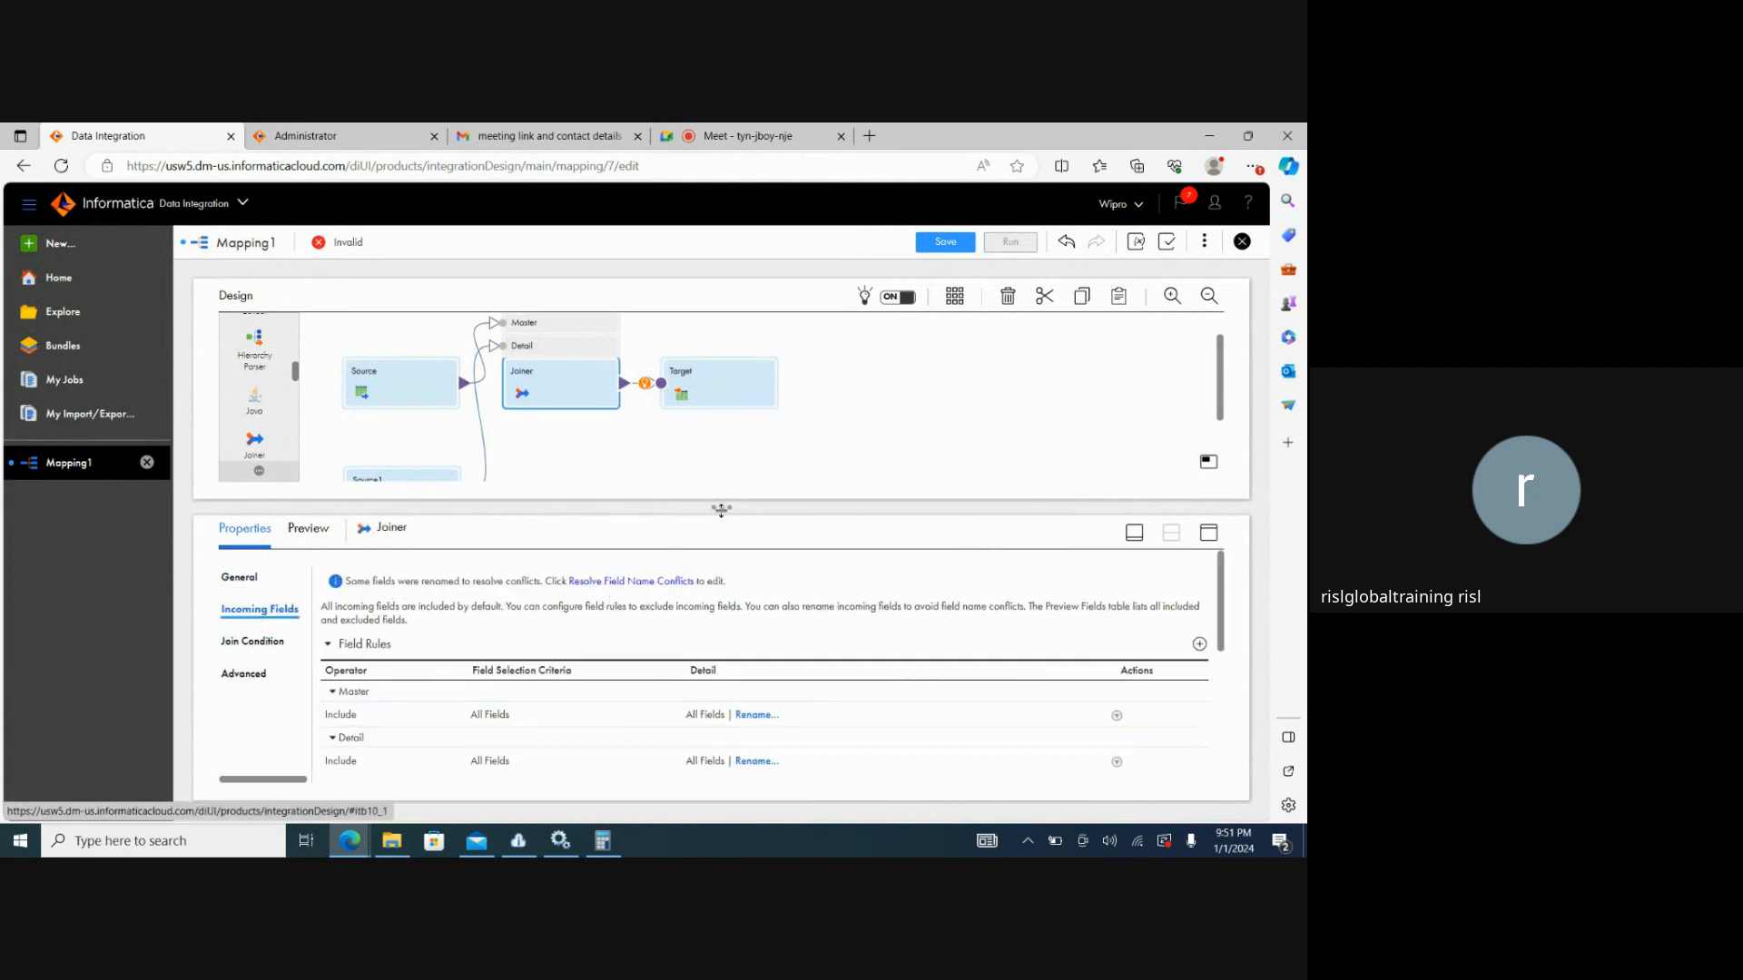
pyautogui.moveTo(721, 510); pyautogui.dragTo(721, 443)
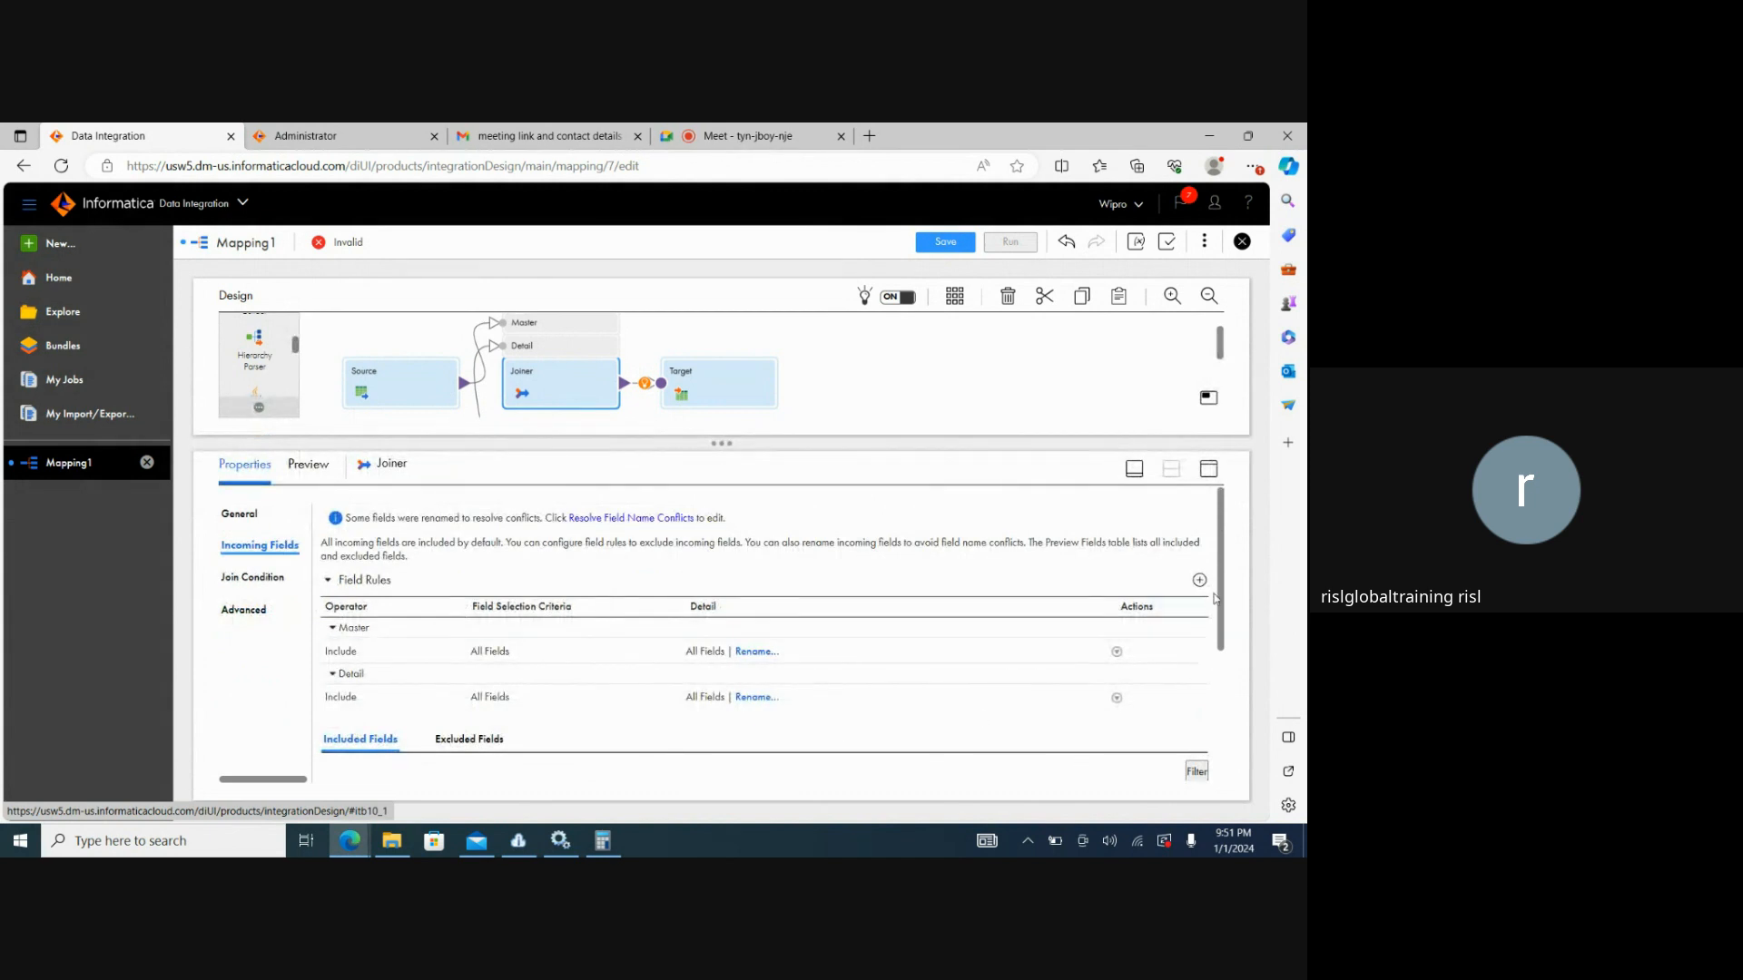
pyautogui.scroll(-5, 1215, 599)
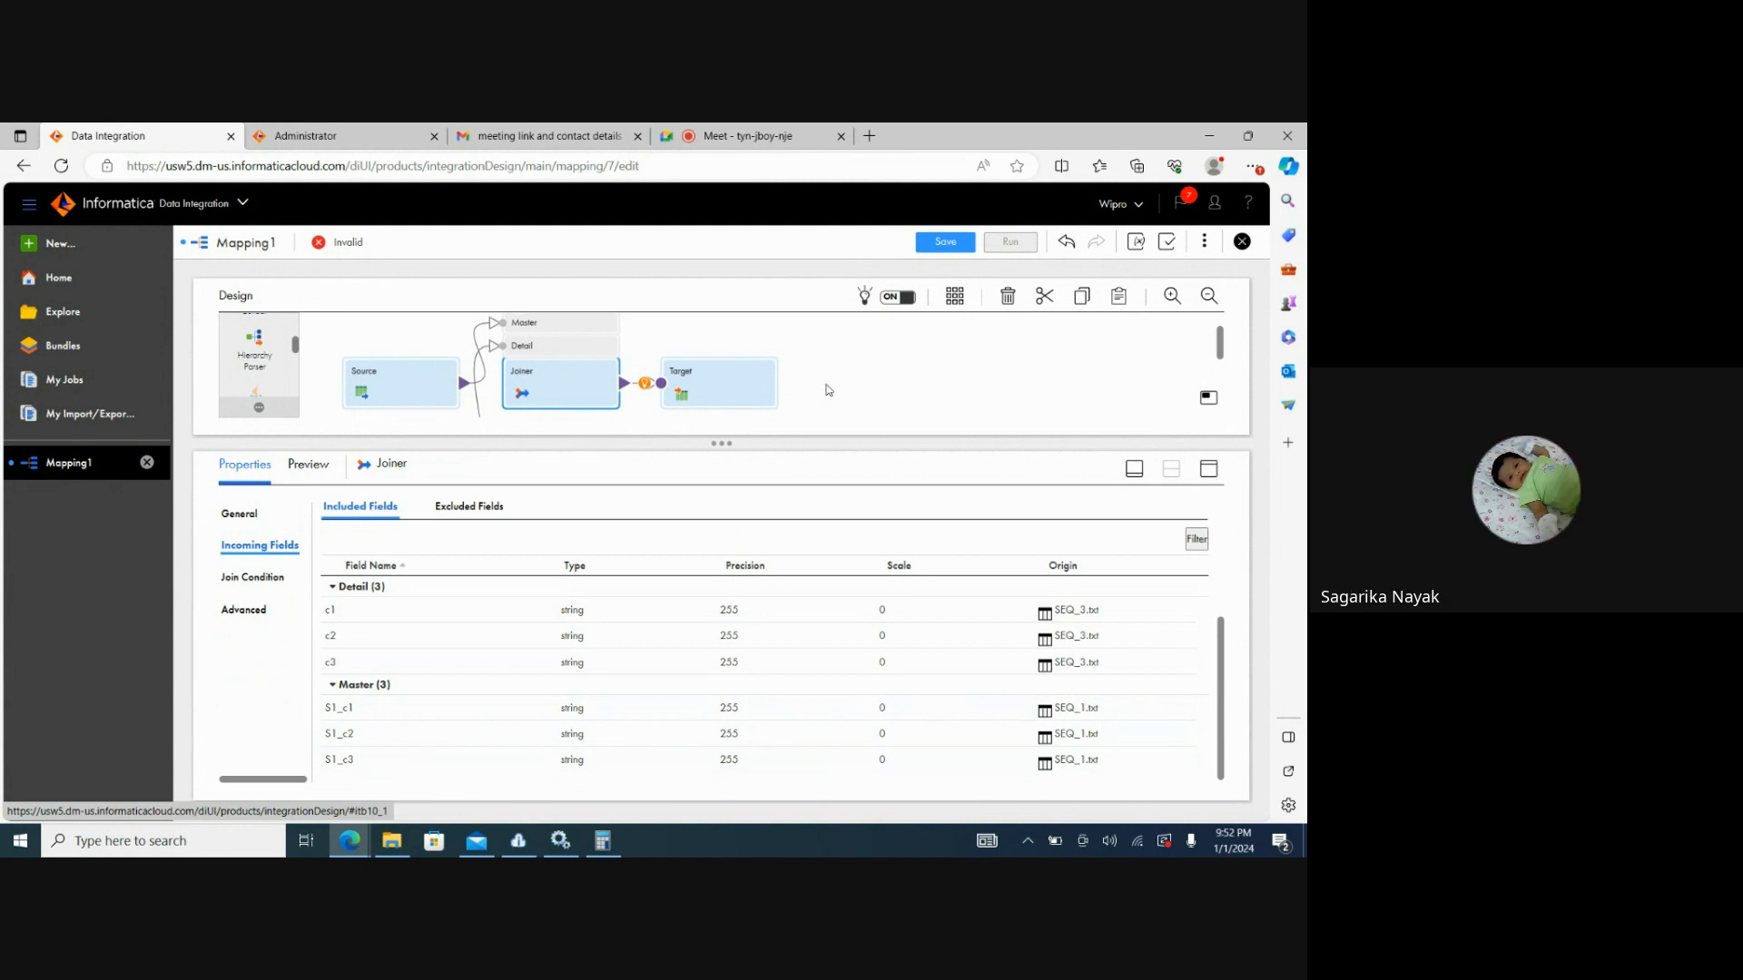
# Rename the mapping as m_INNER_JOIN and save it.
pyautogui.click(826, 390)
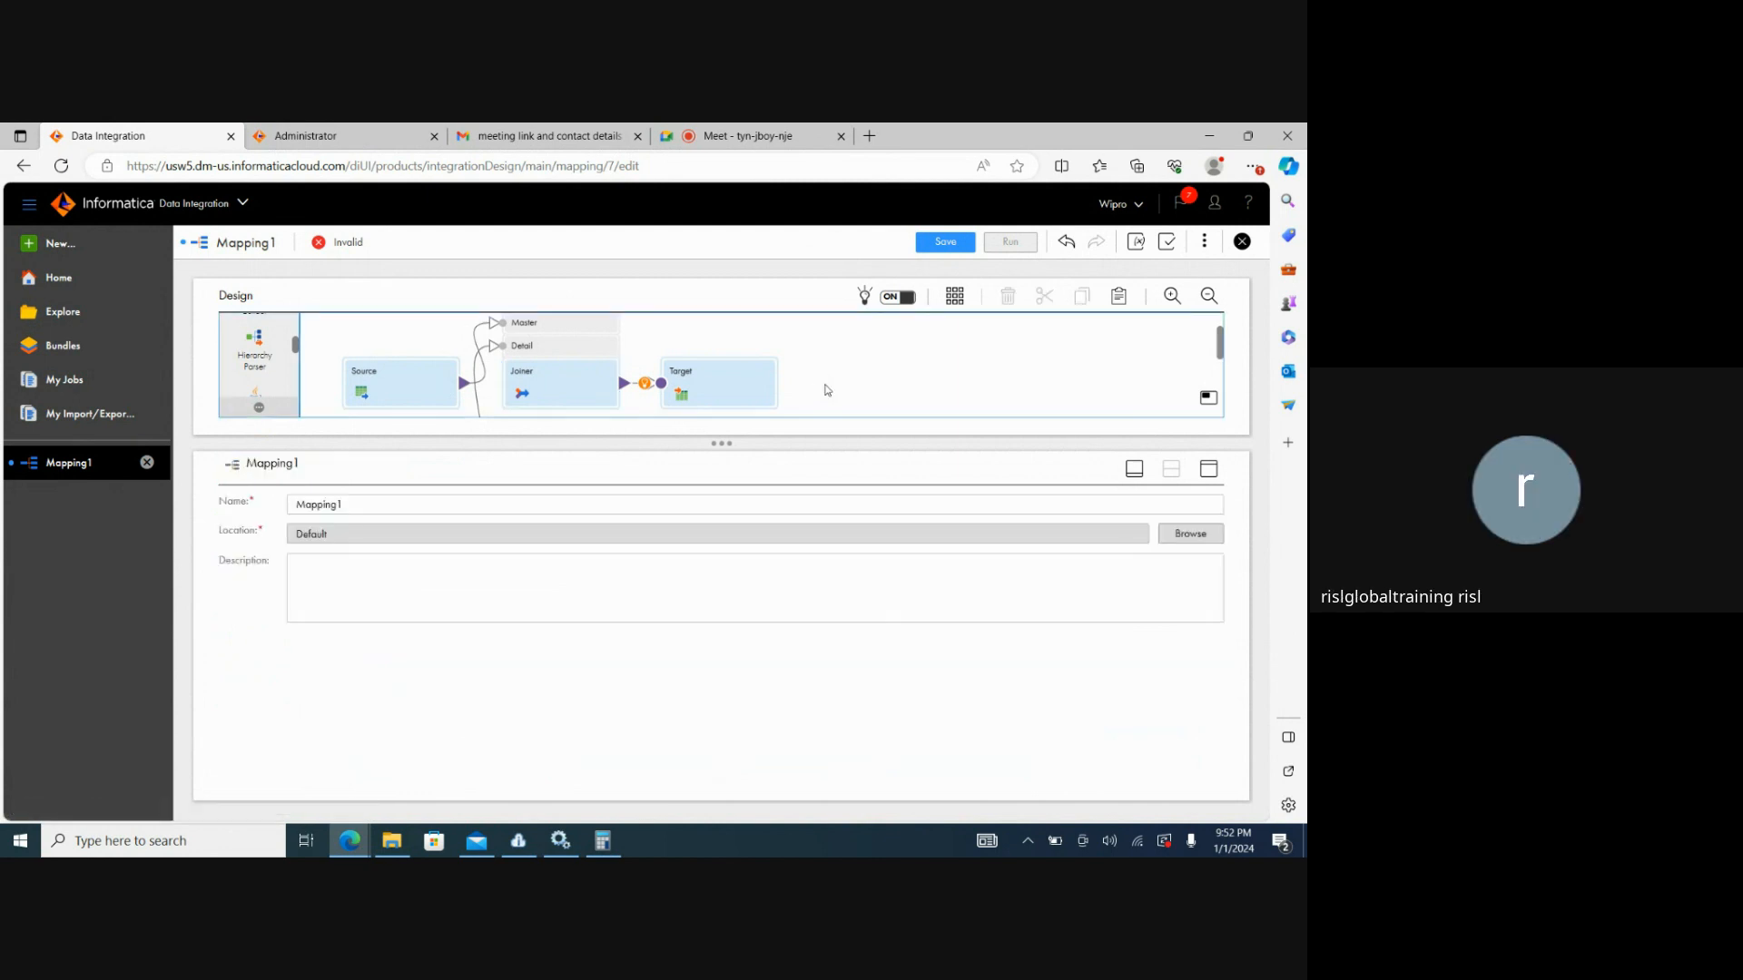
pyautogui.click(392, 506)
pyautogui.press('BackSpace')
pyautogui.press('BackSpace')
pyautogui.press('BackSpace')
pyautogui.press('BackSpace')
pyautogui.press('BackSpace')
pyautogui.press('BackSpace')
pyautogui.press('BackSpace')
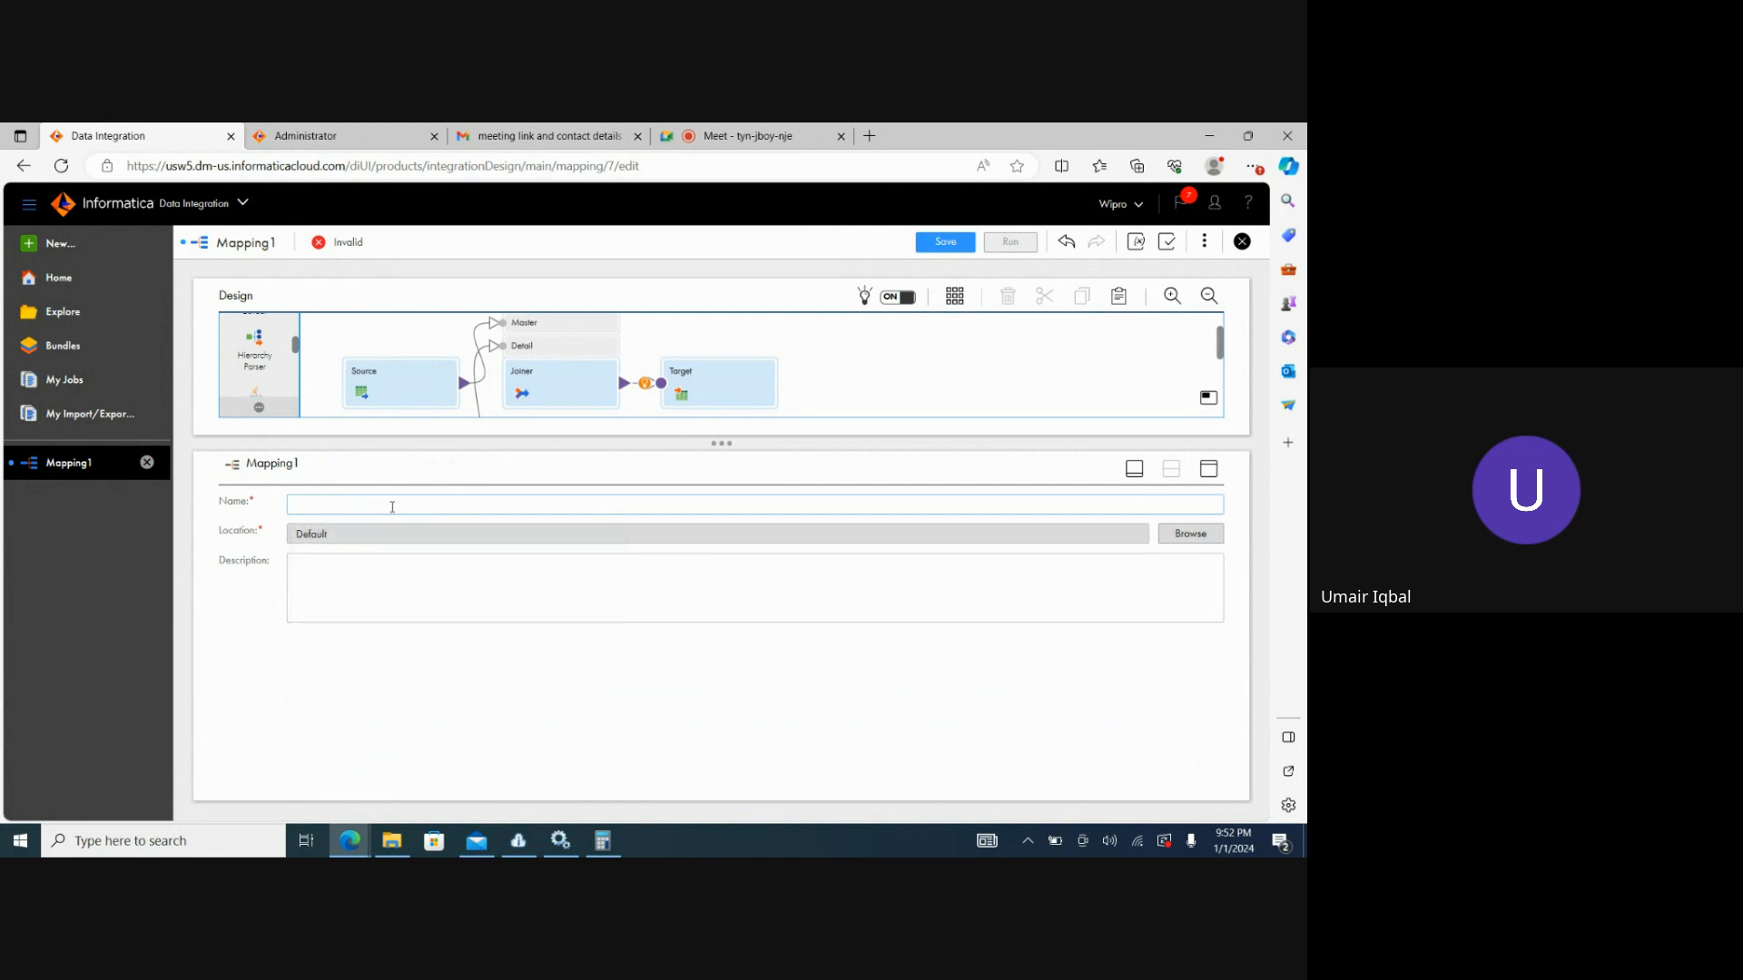
pyautogui.write('m_')
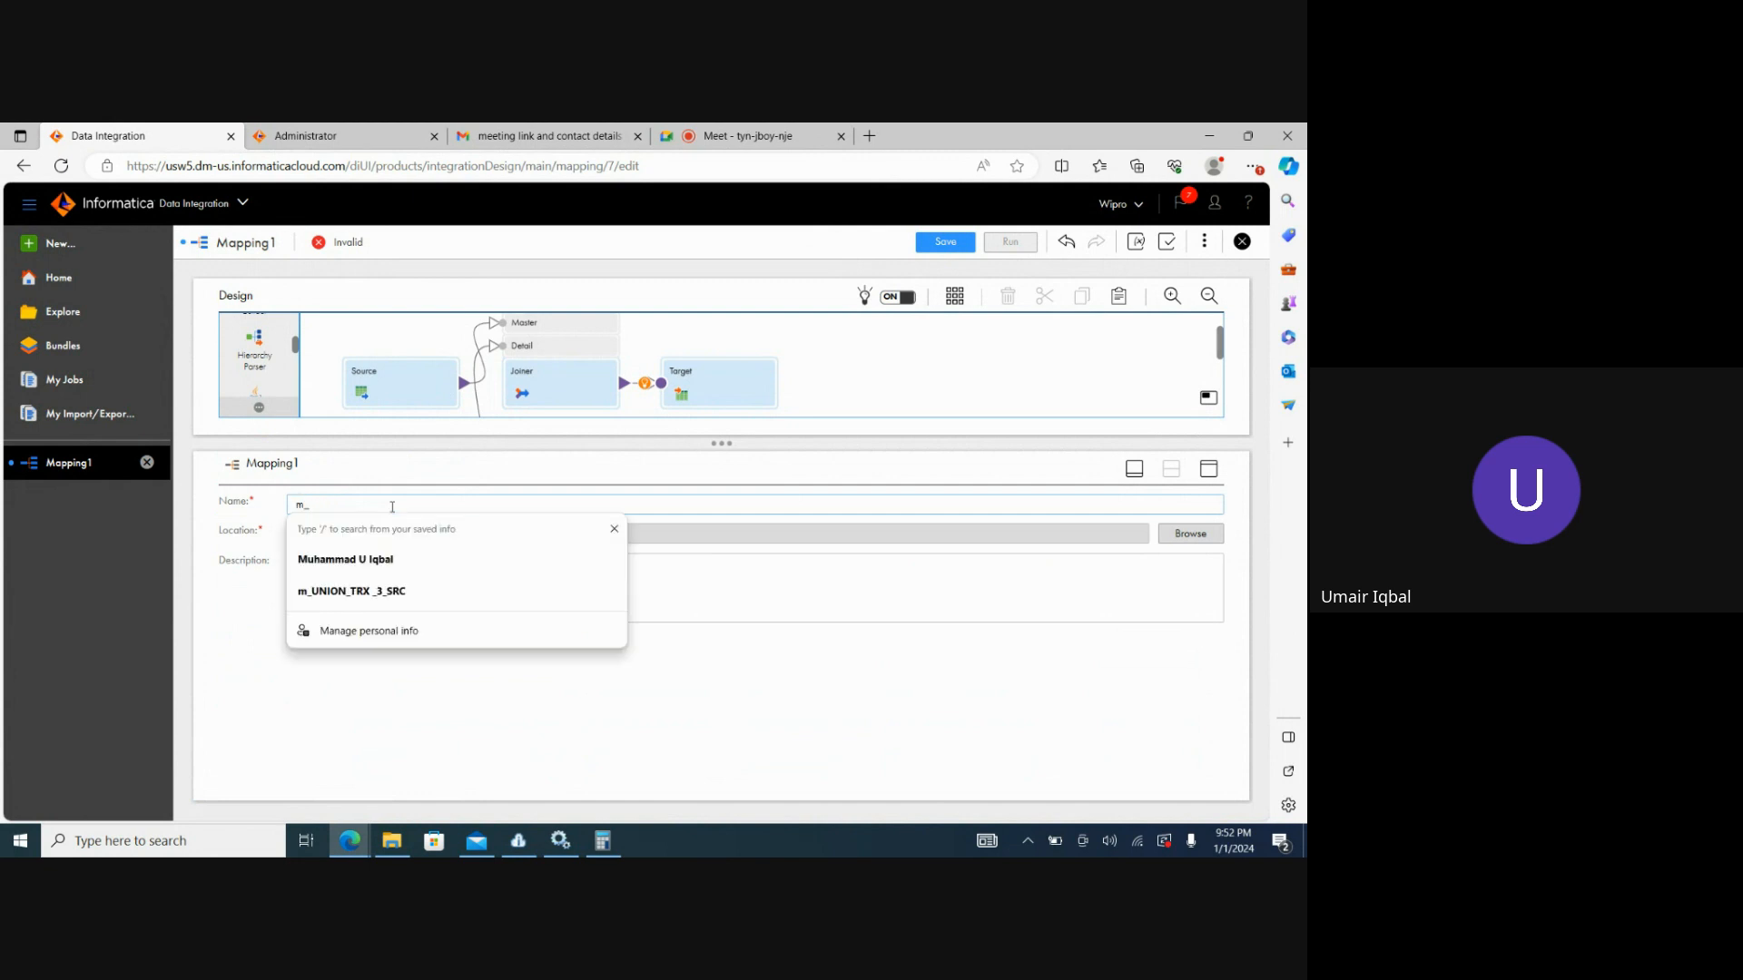
pyautogui.write('INNER_JOIN')
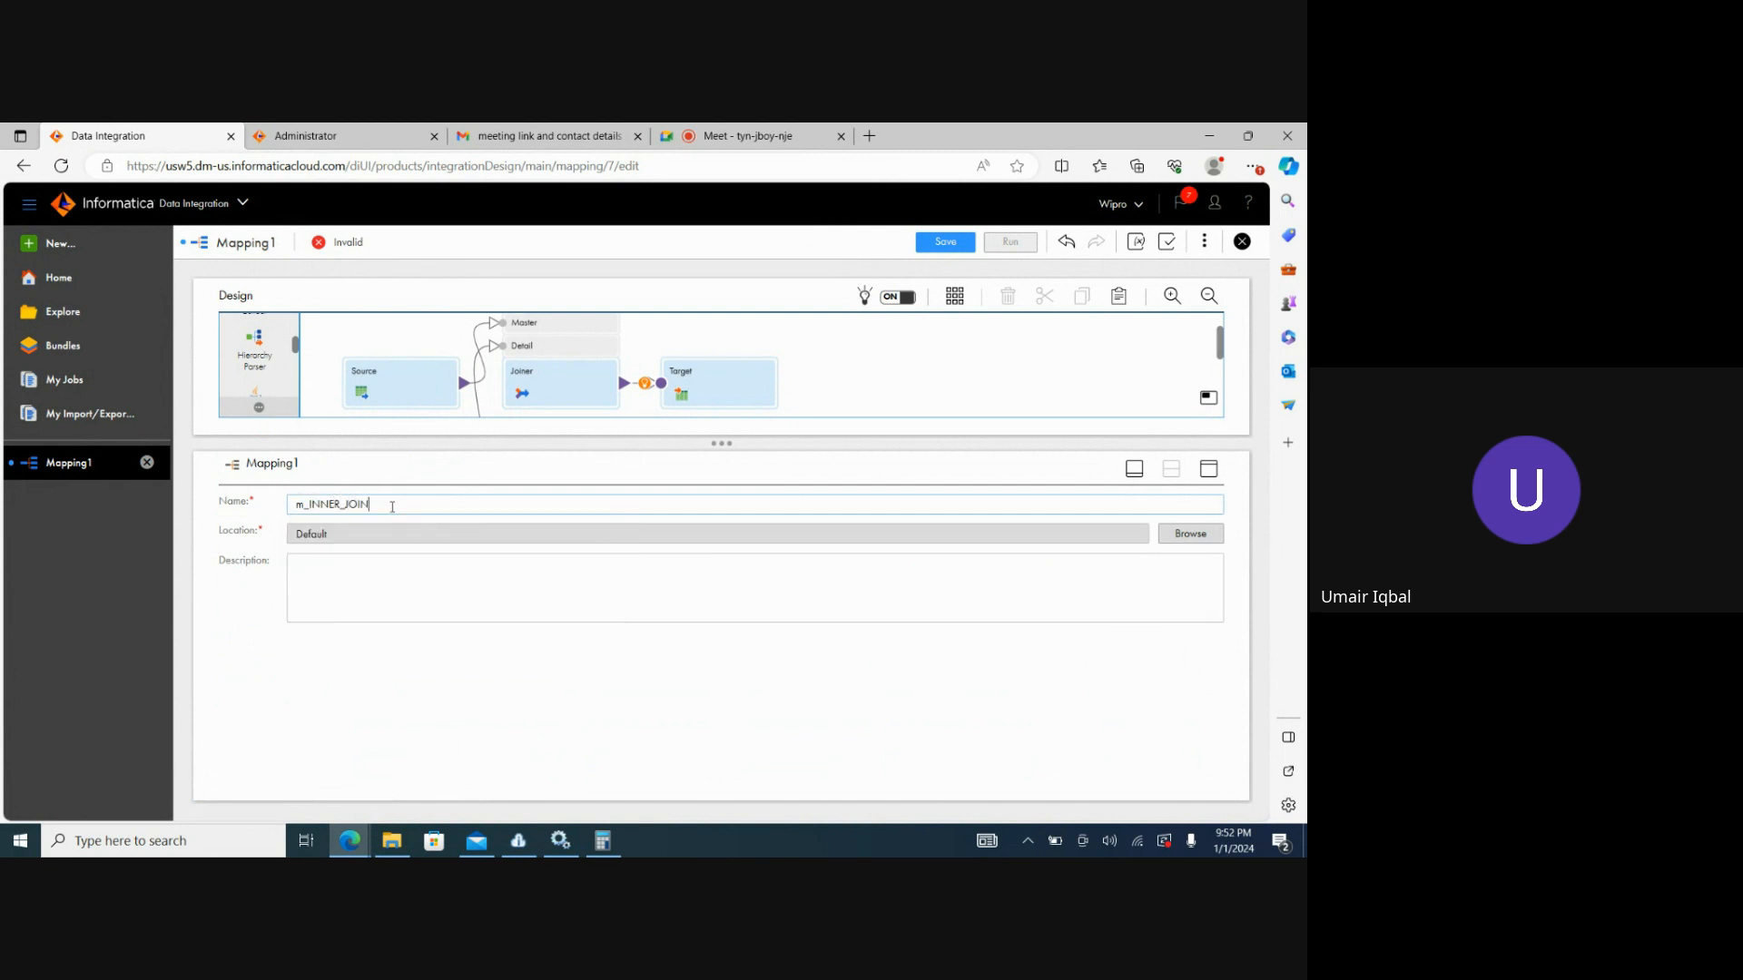
pyautogui.click(901, 352)
pyautogui.click(940, 238)
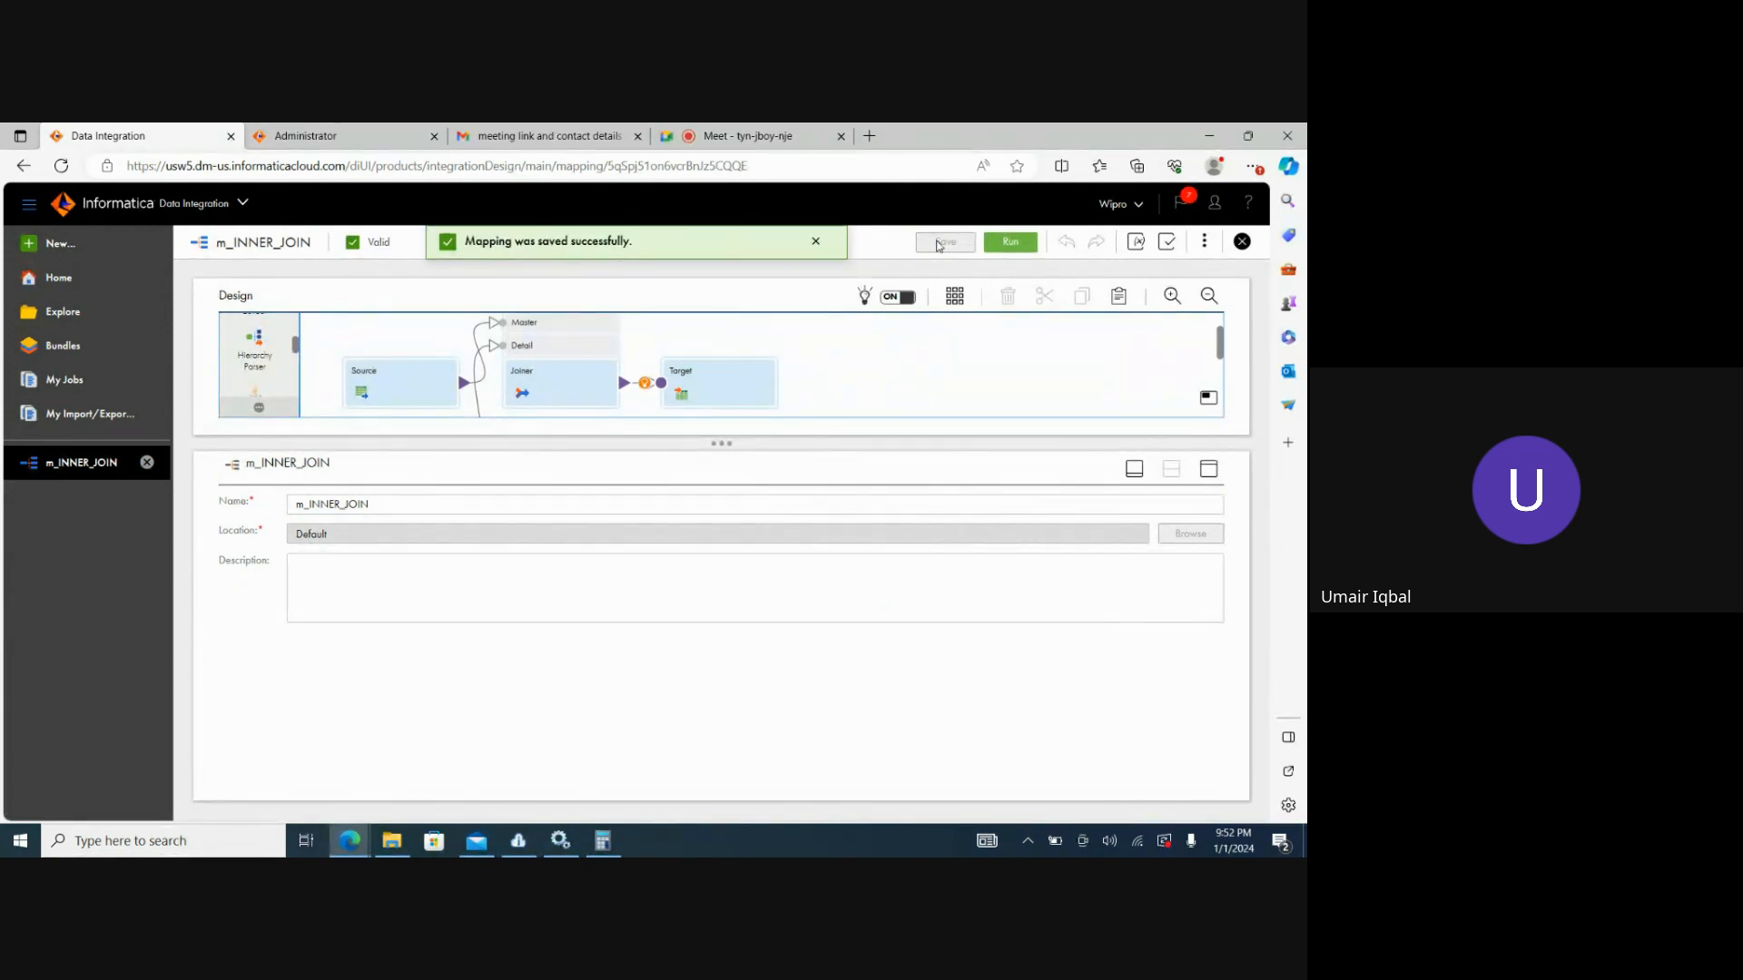
pyautogui.moveTo(716, 442); pyautogui.dragTo(719, 523)
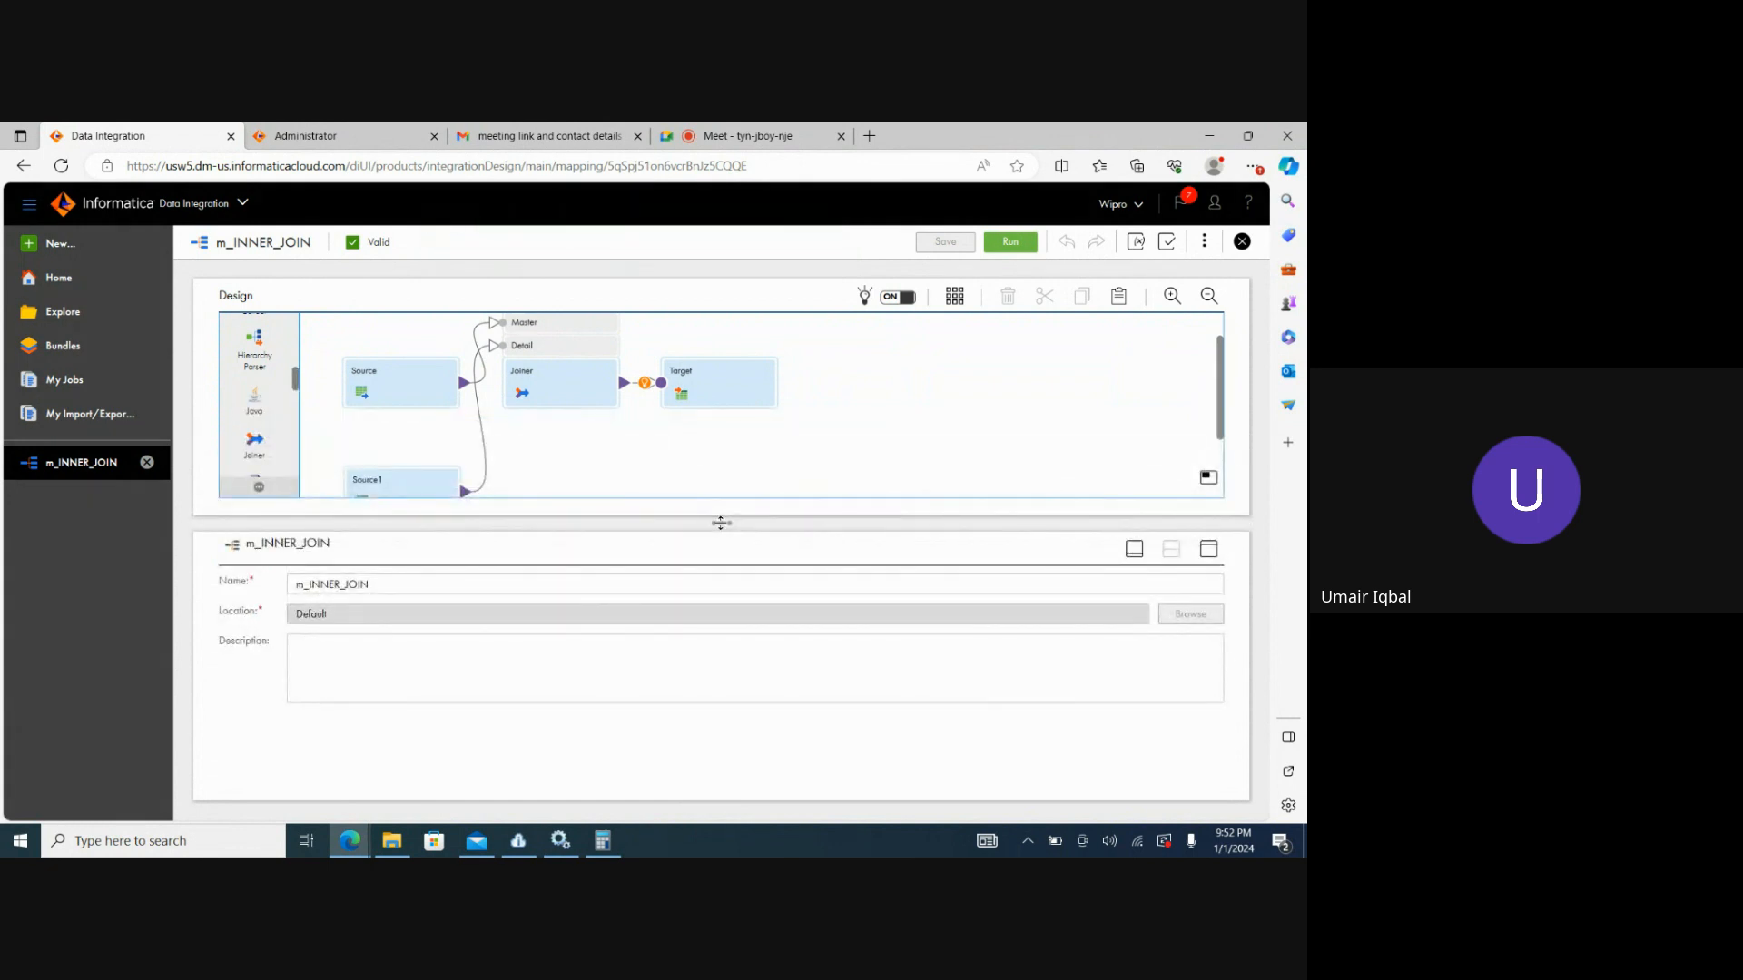
pyautogui.click(539, 395)
pyautogui.click(256, 657)
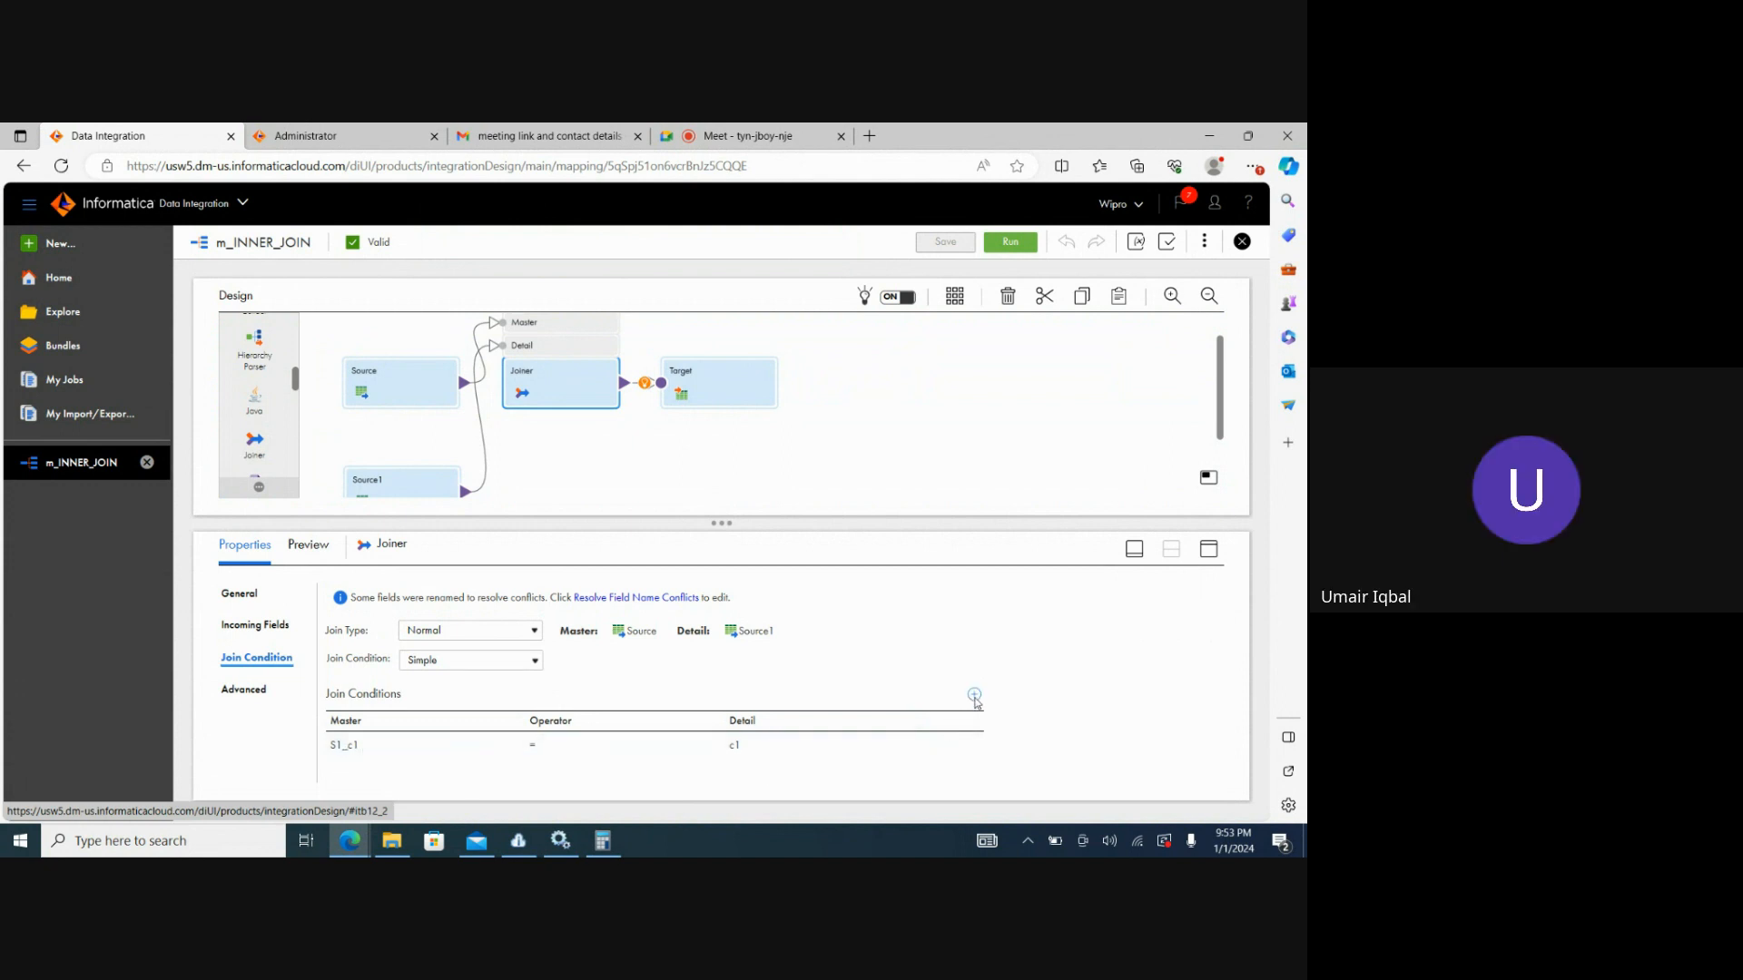
pyautogui.click(975, 697)
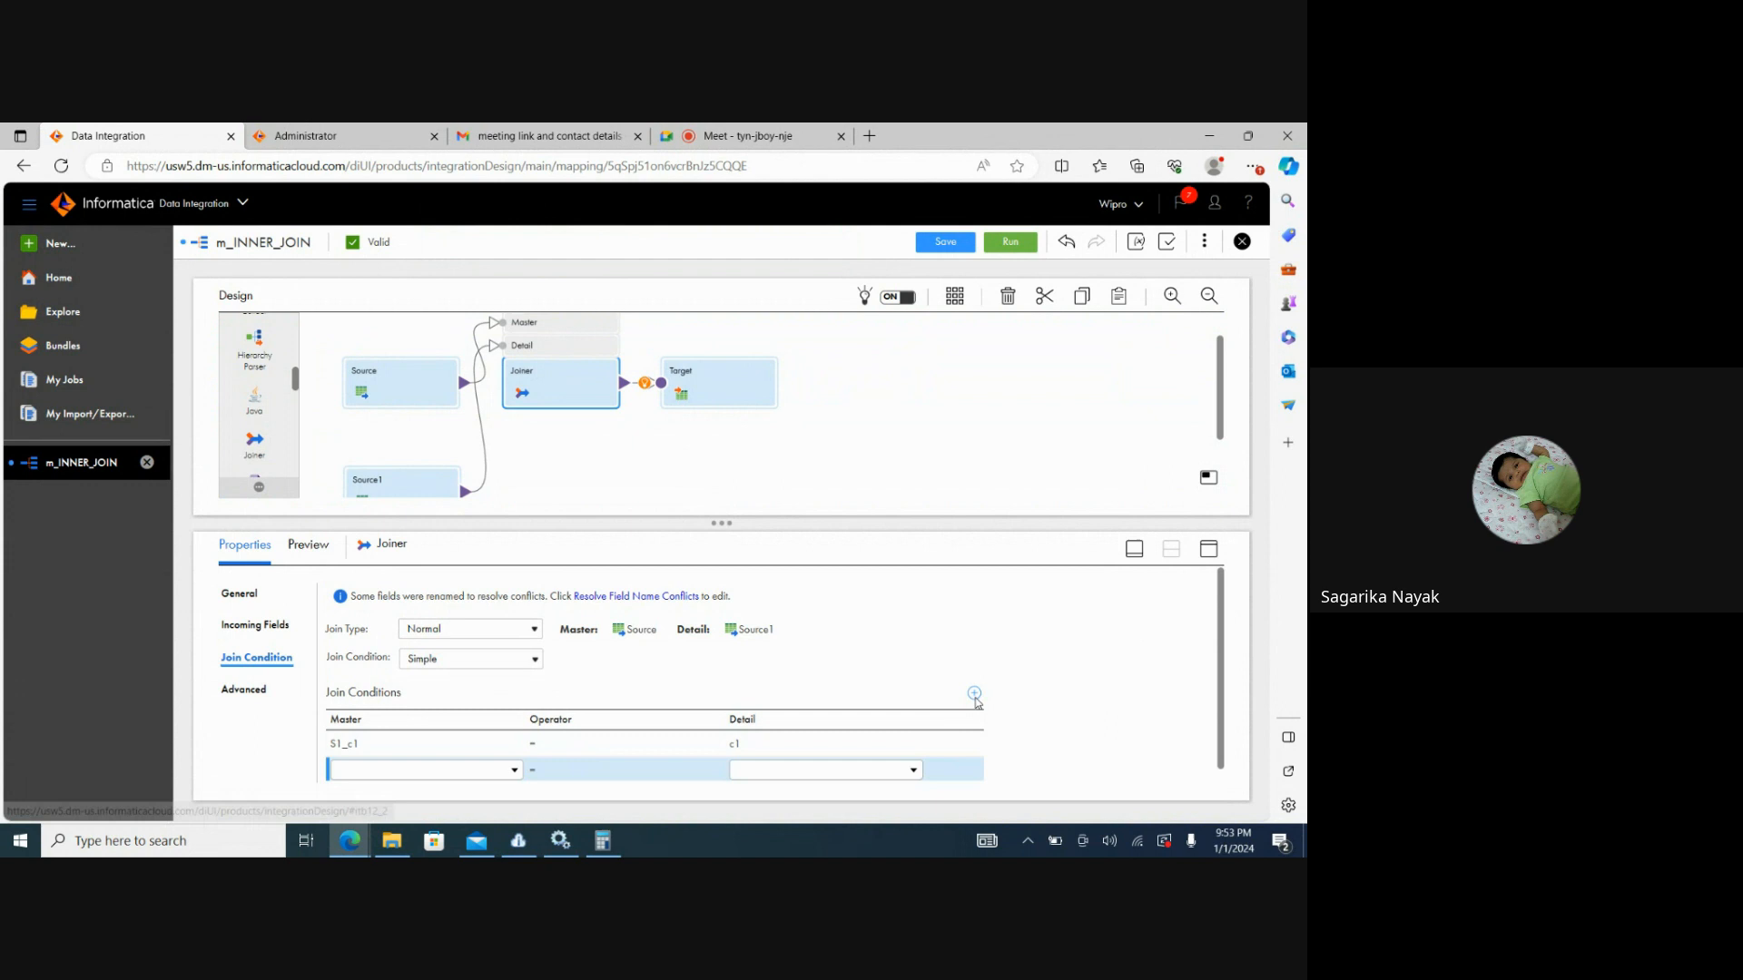
pyautogui.click(463, 772)
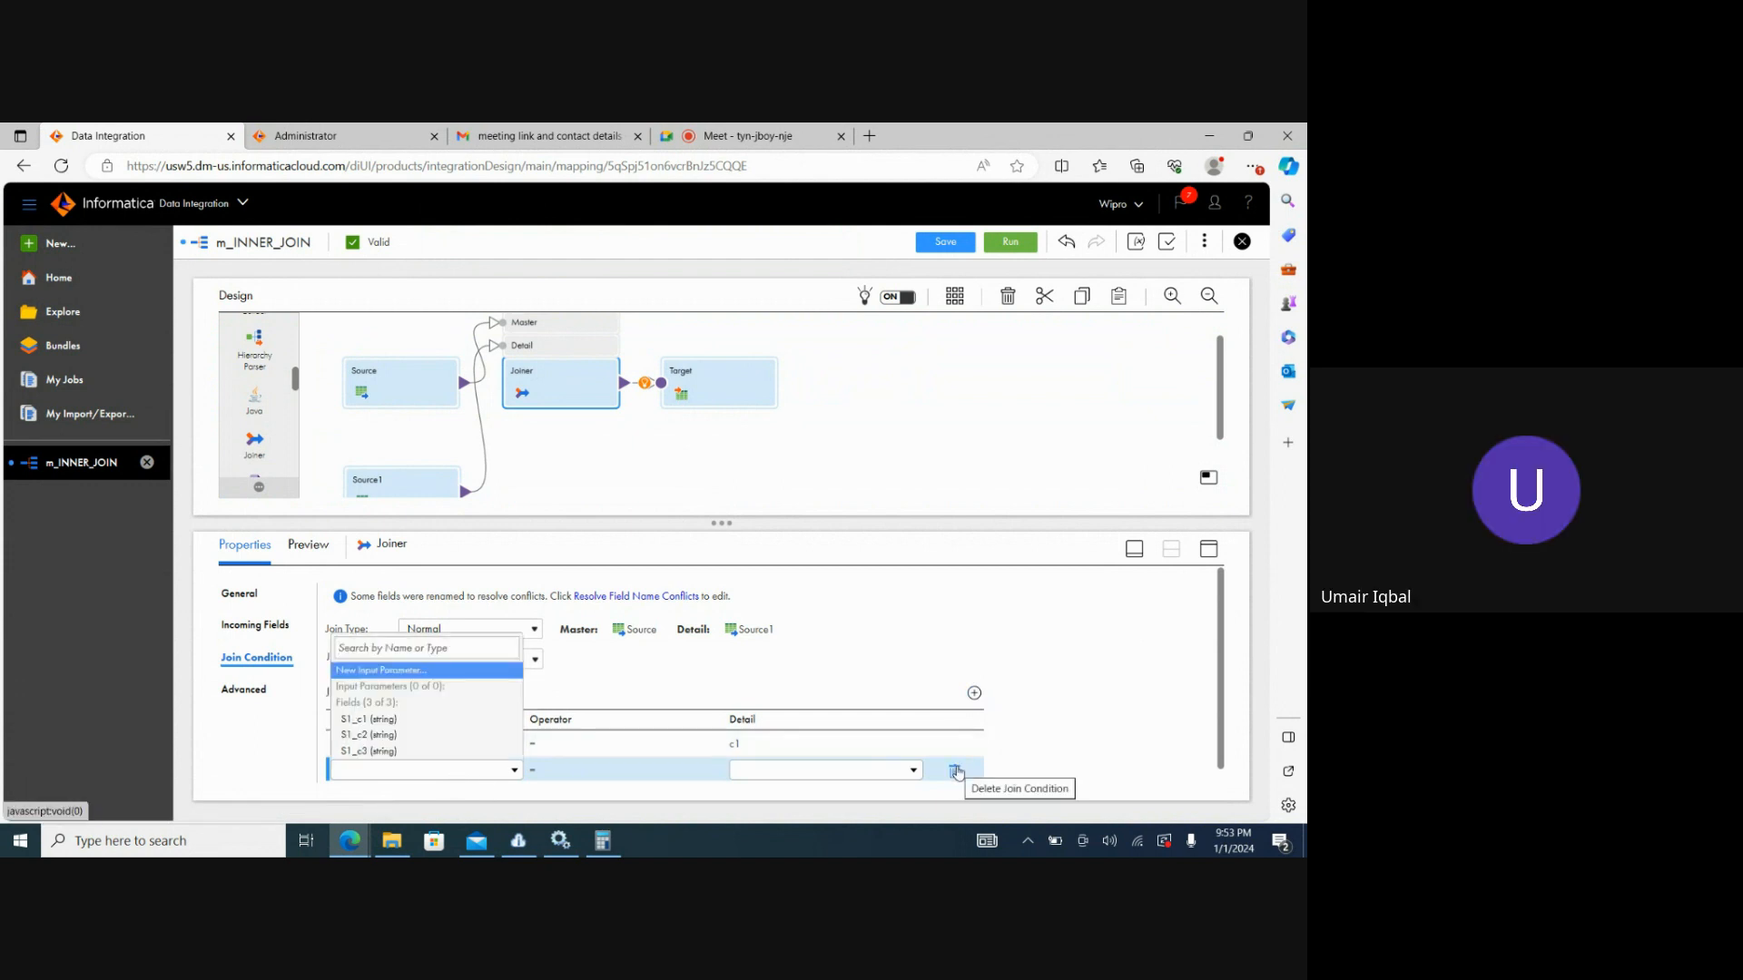
pyautogui.click(956, 773)
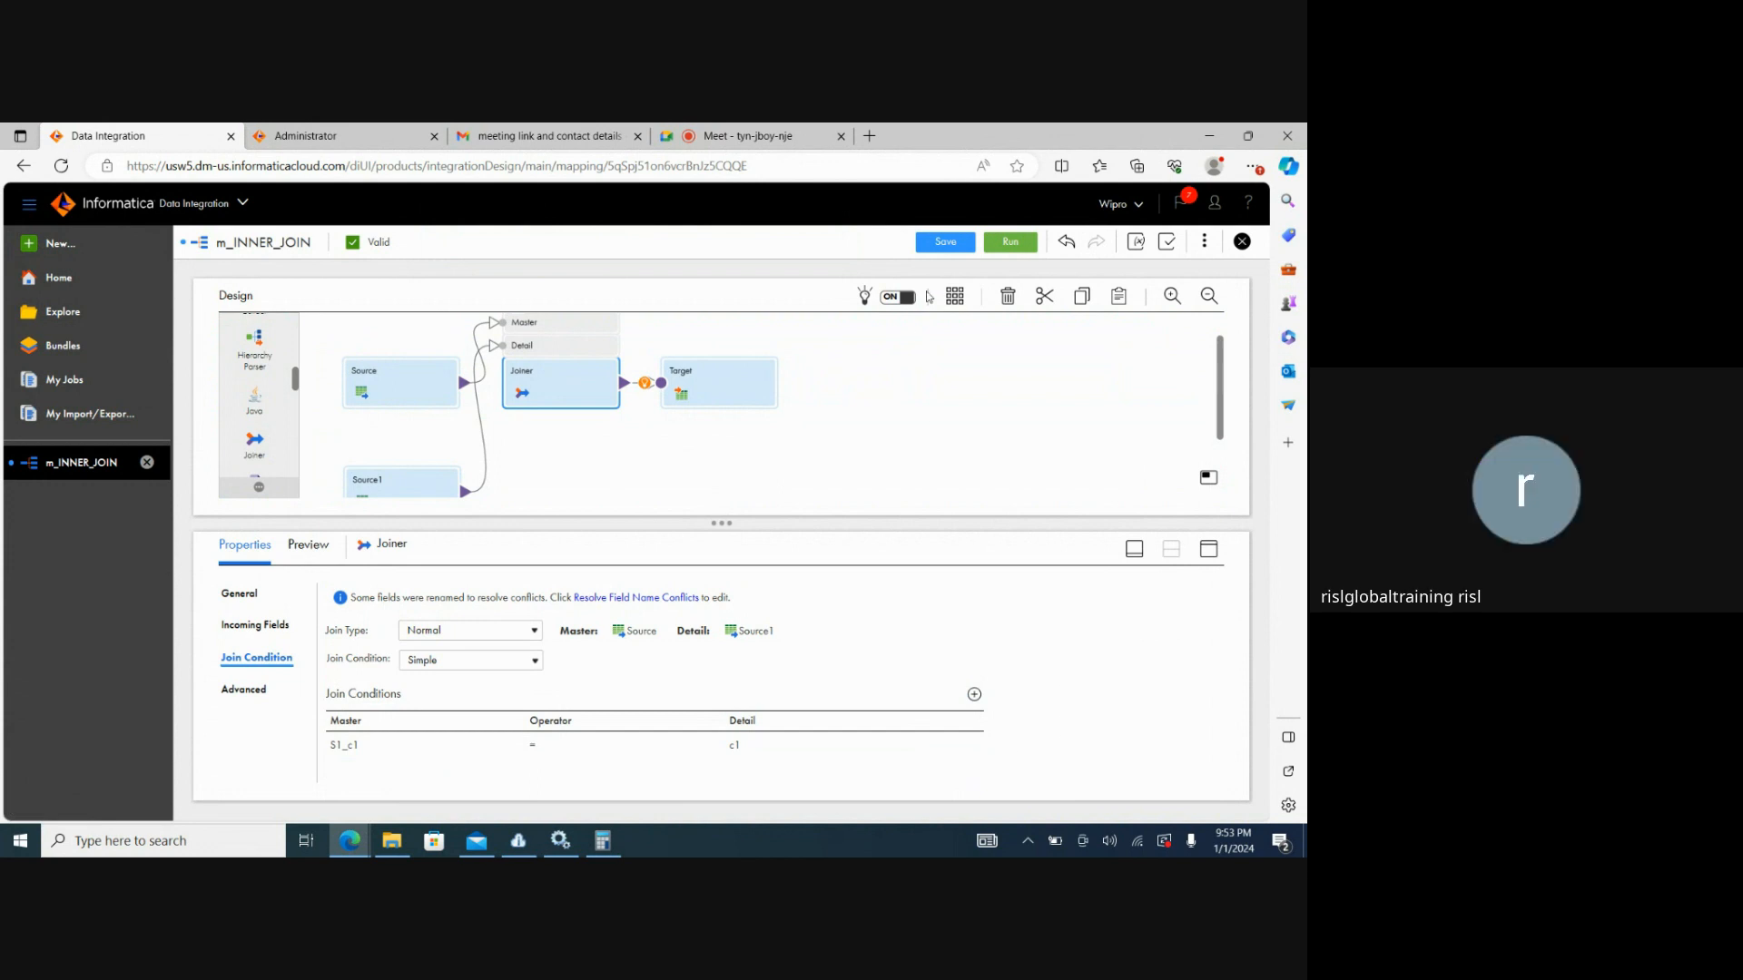
# Save the mapping again and check the Joiner's available join condition modes, keeping Simple.
pyautogui.click(944, 243)
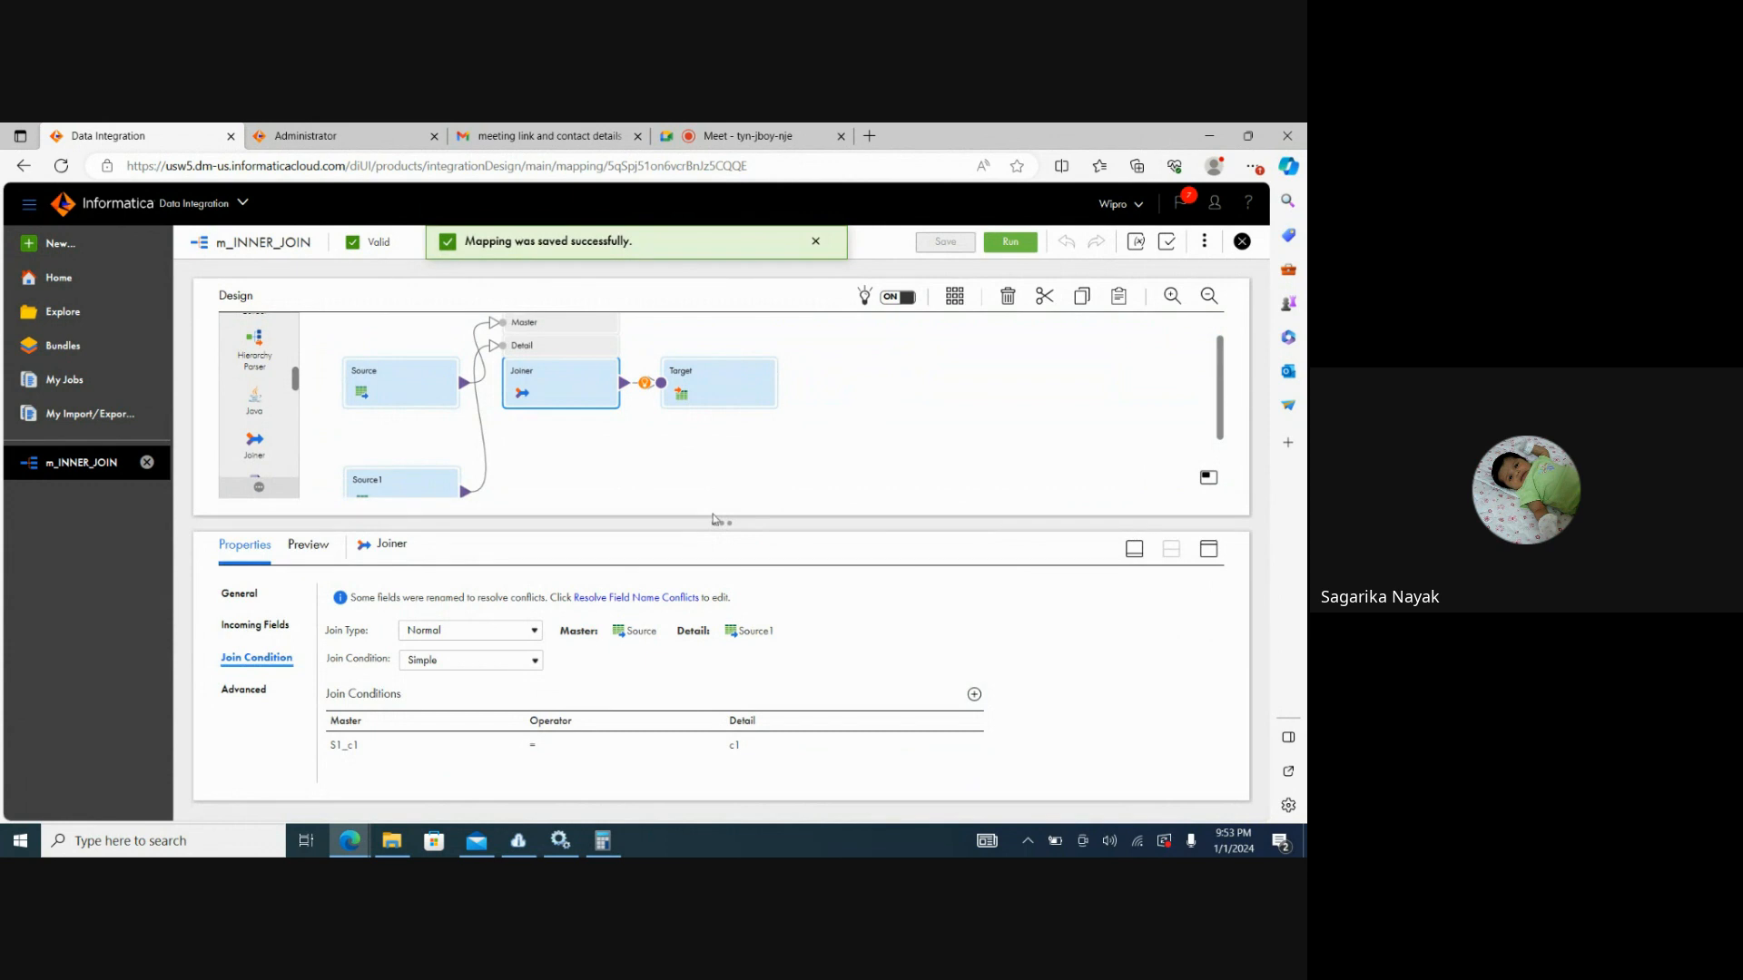
pyautogui.click(455, 668)
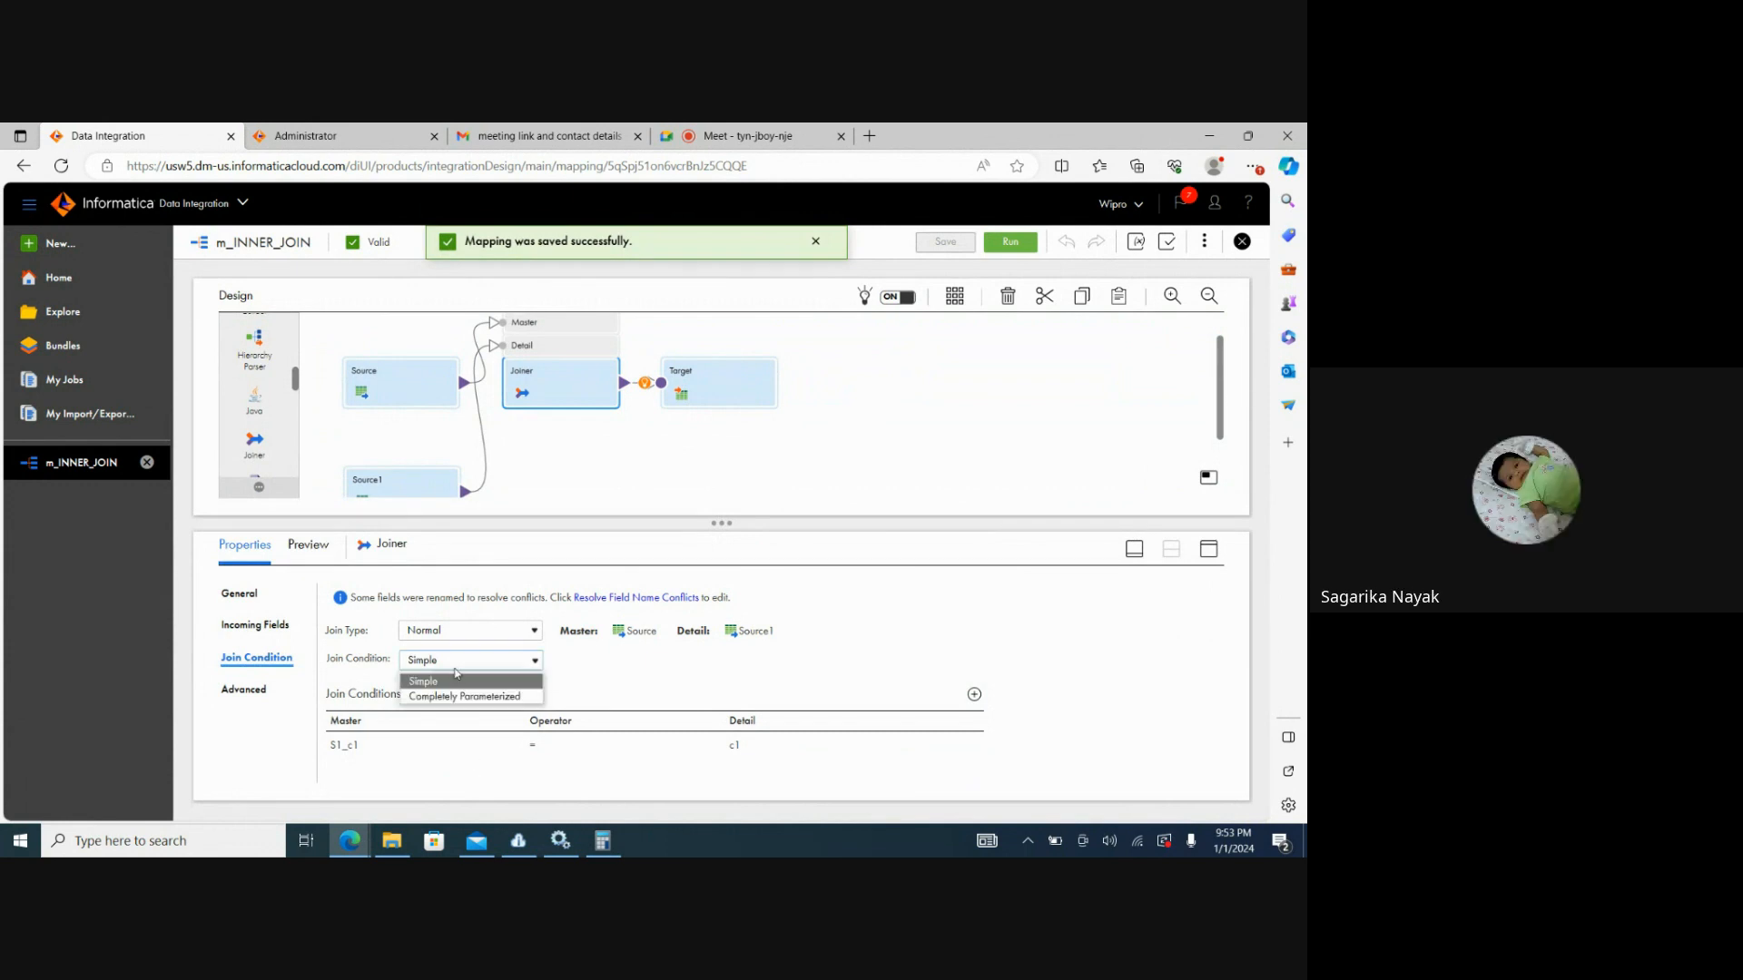
pyautogui.click(455, 672)
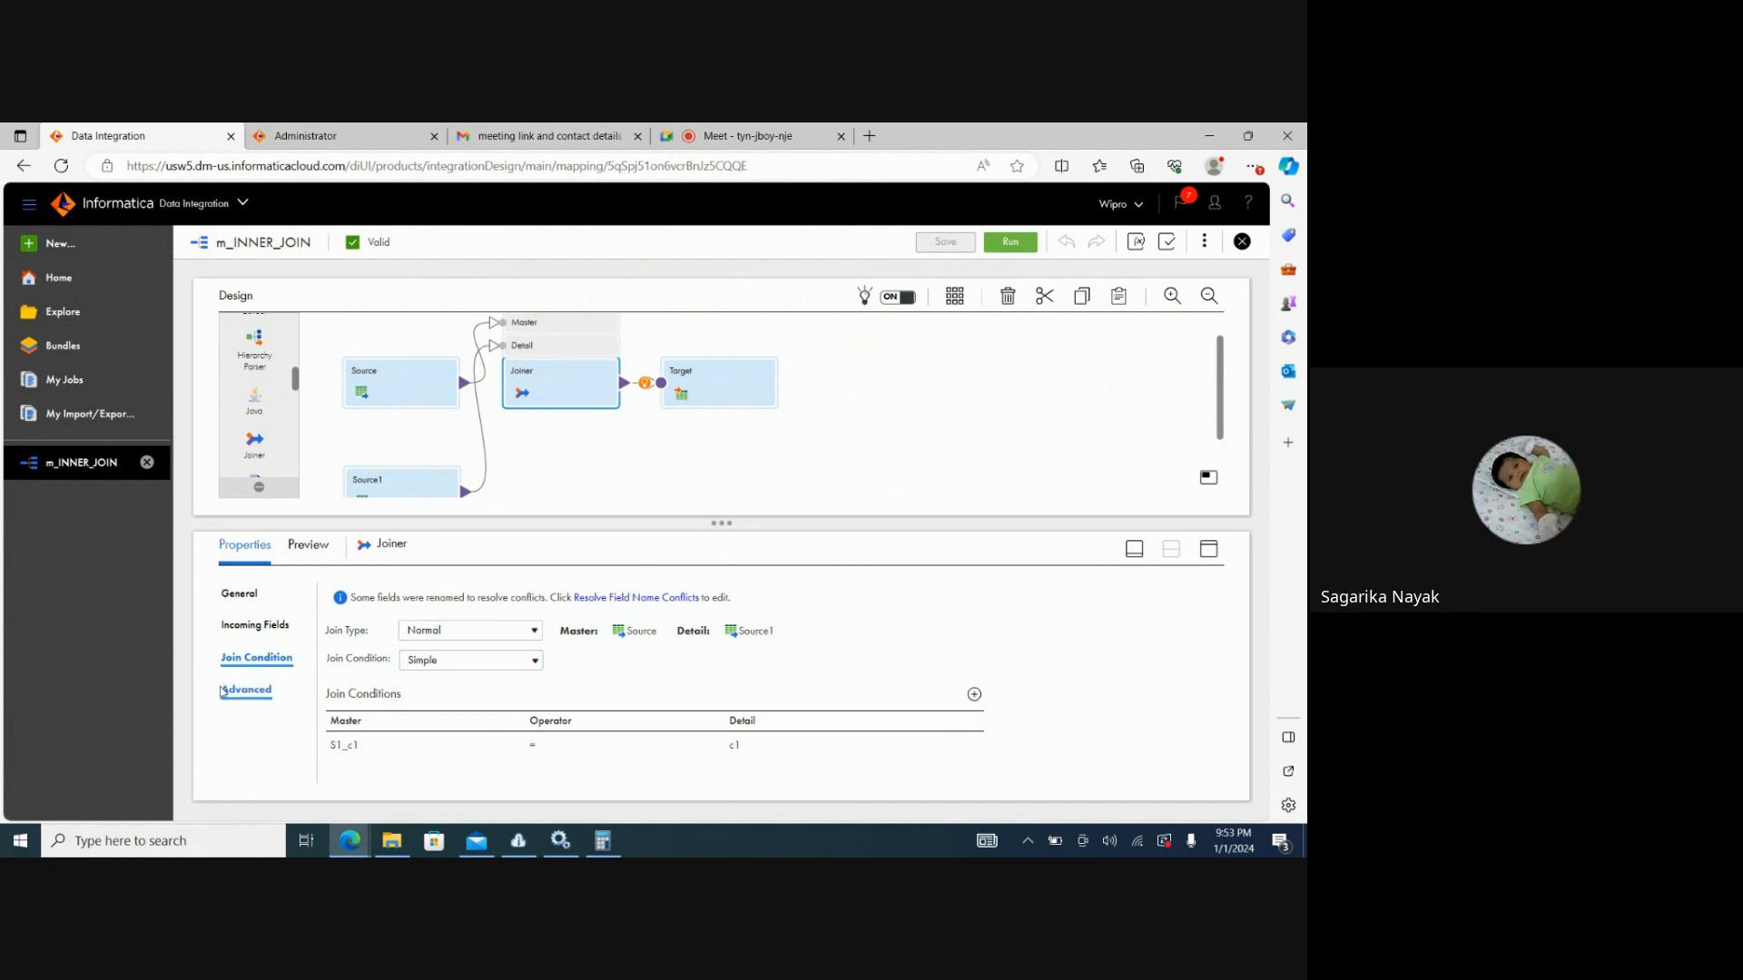
# Examine the Joiner's advanced settings and its included incoming fields with the column filters turned on.
pyautogui.click(238, 694)
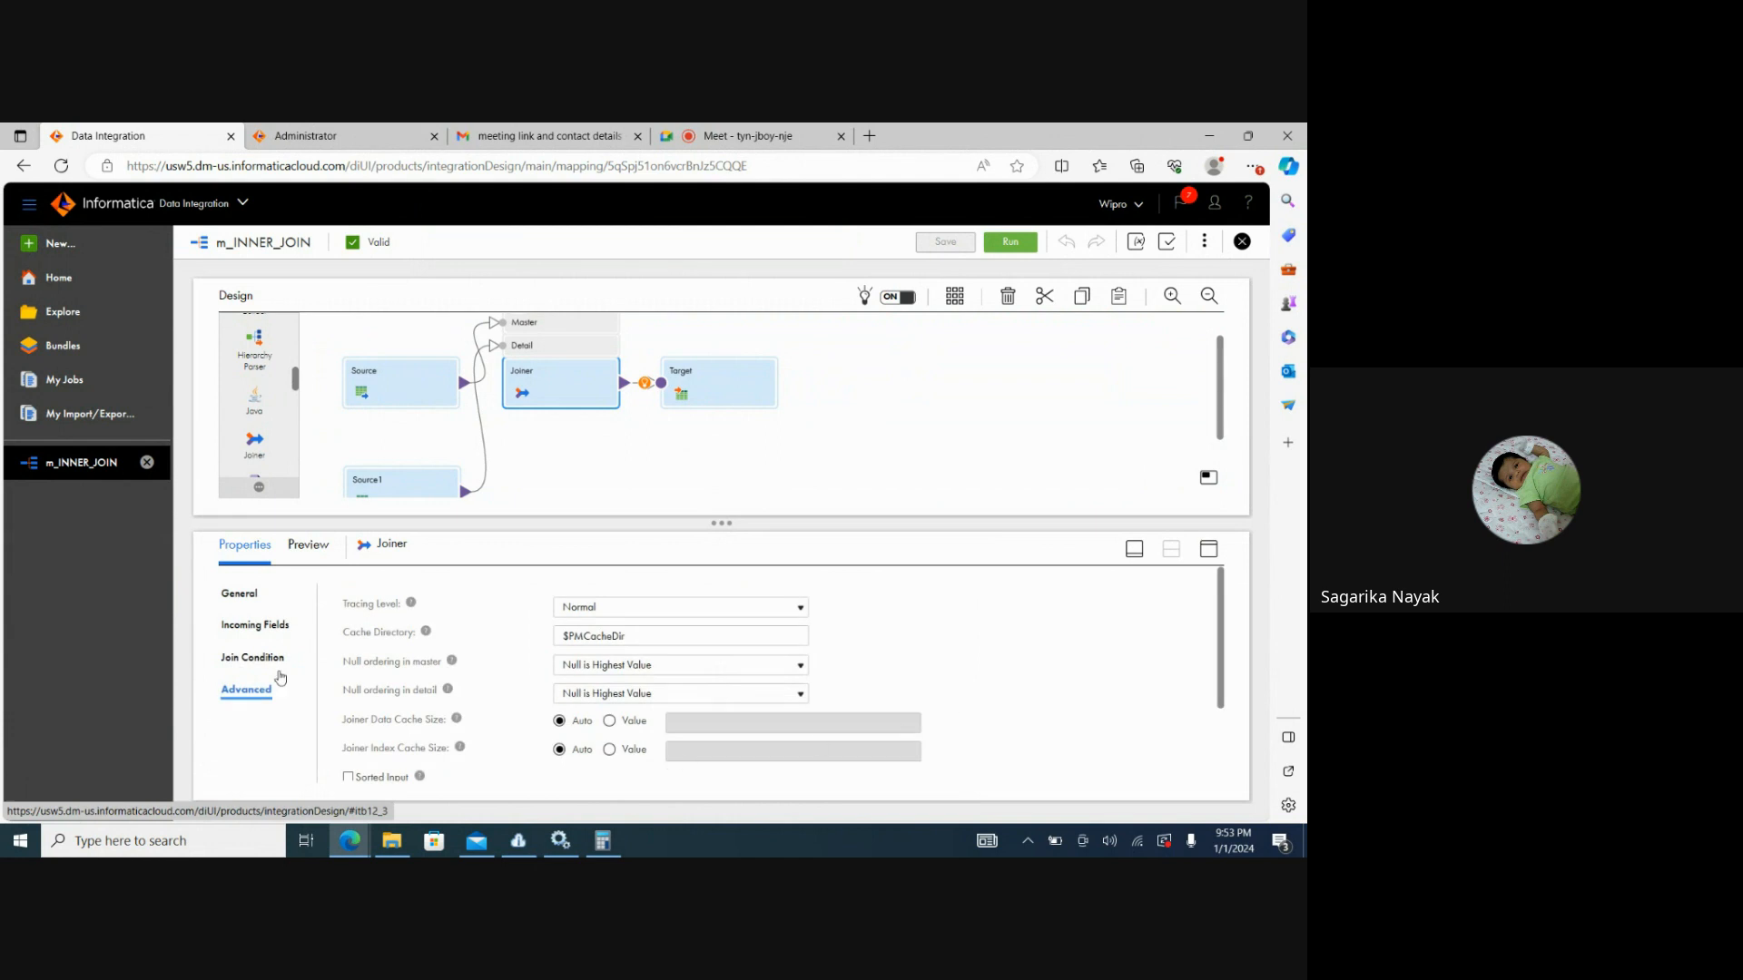
pyautogui.click(257, 625)
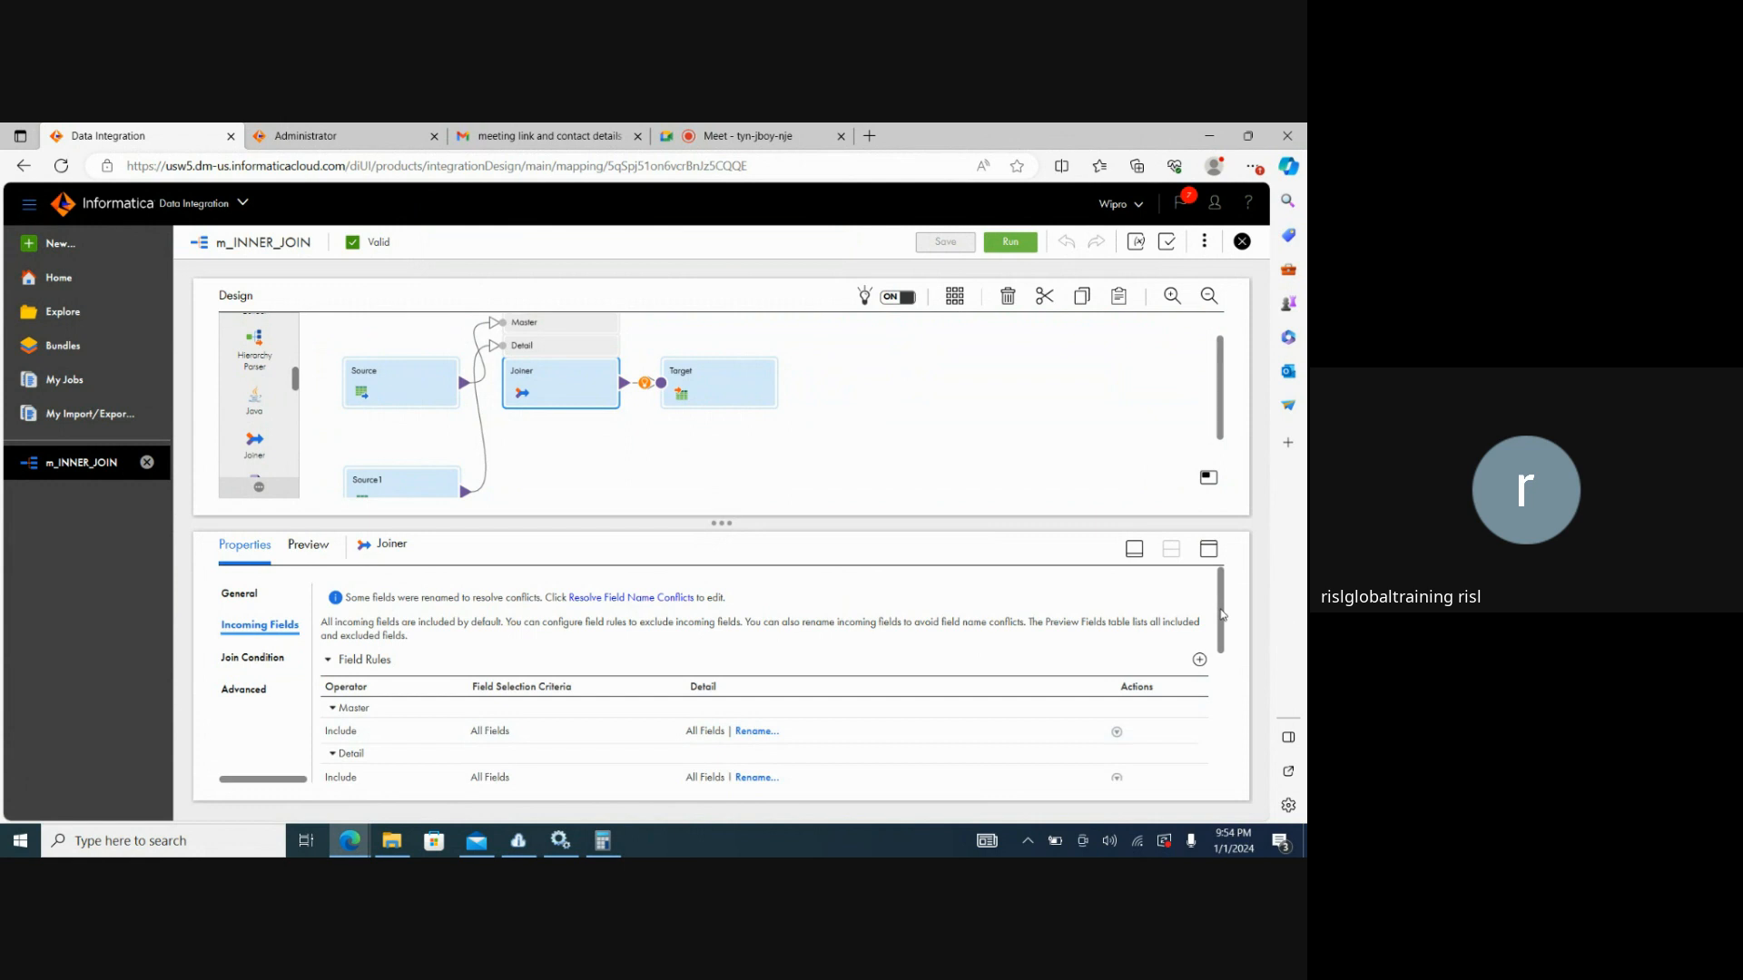
pyautogui.moveTo(1222, 615); pyautogui.dragTo(1226, 707)
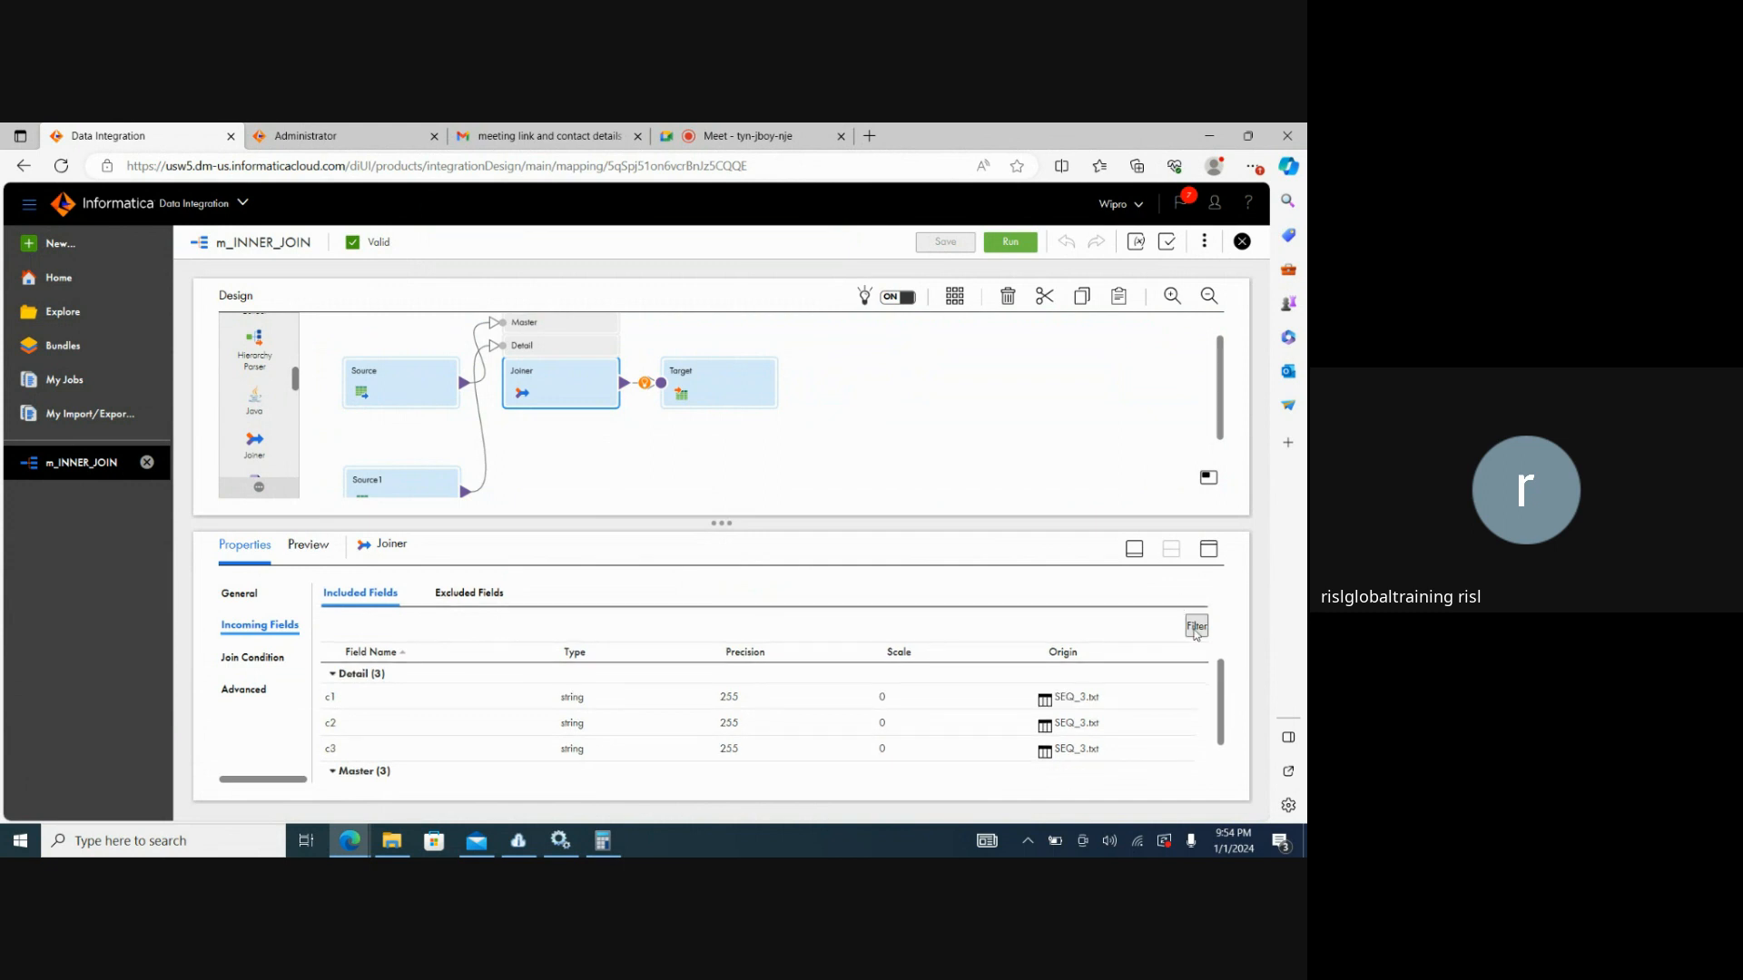
pyautogui.click(1196, 626)
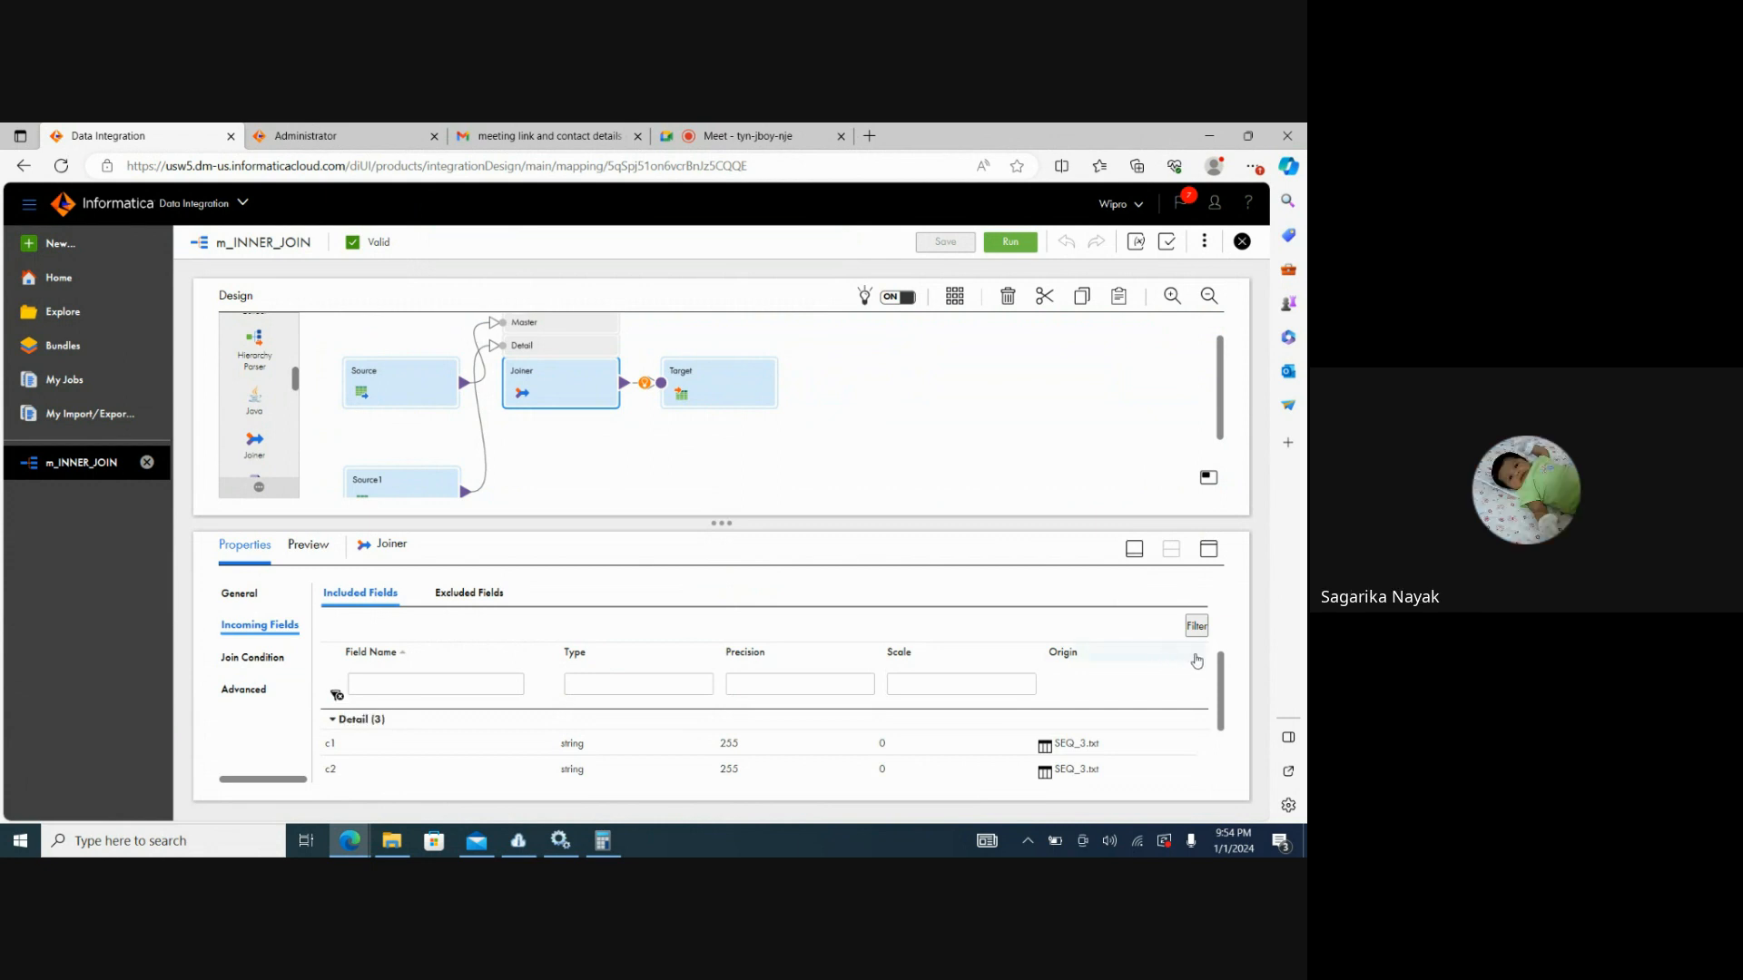
pyautogui.moveTo(1221, 673)
pyautogui.mouseDown()
pyautogui.moveTo(1225, 737)
pyautogui.moveTo(1240, 693)
pyautogui.mouseUp()
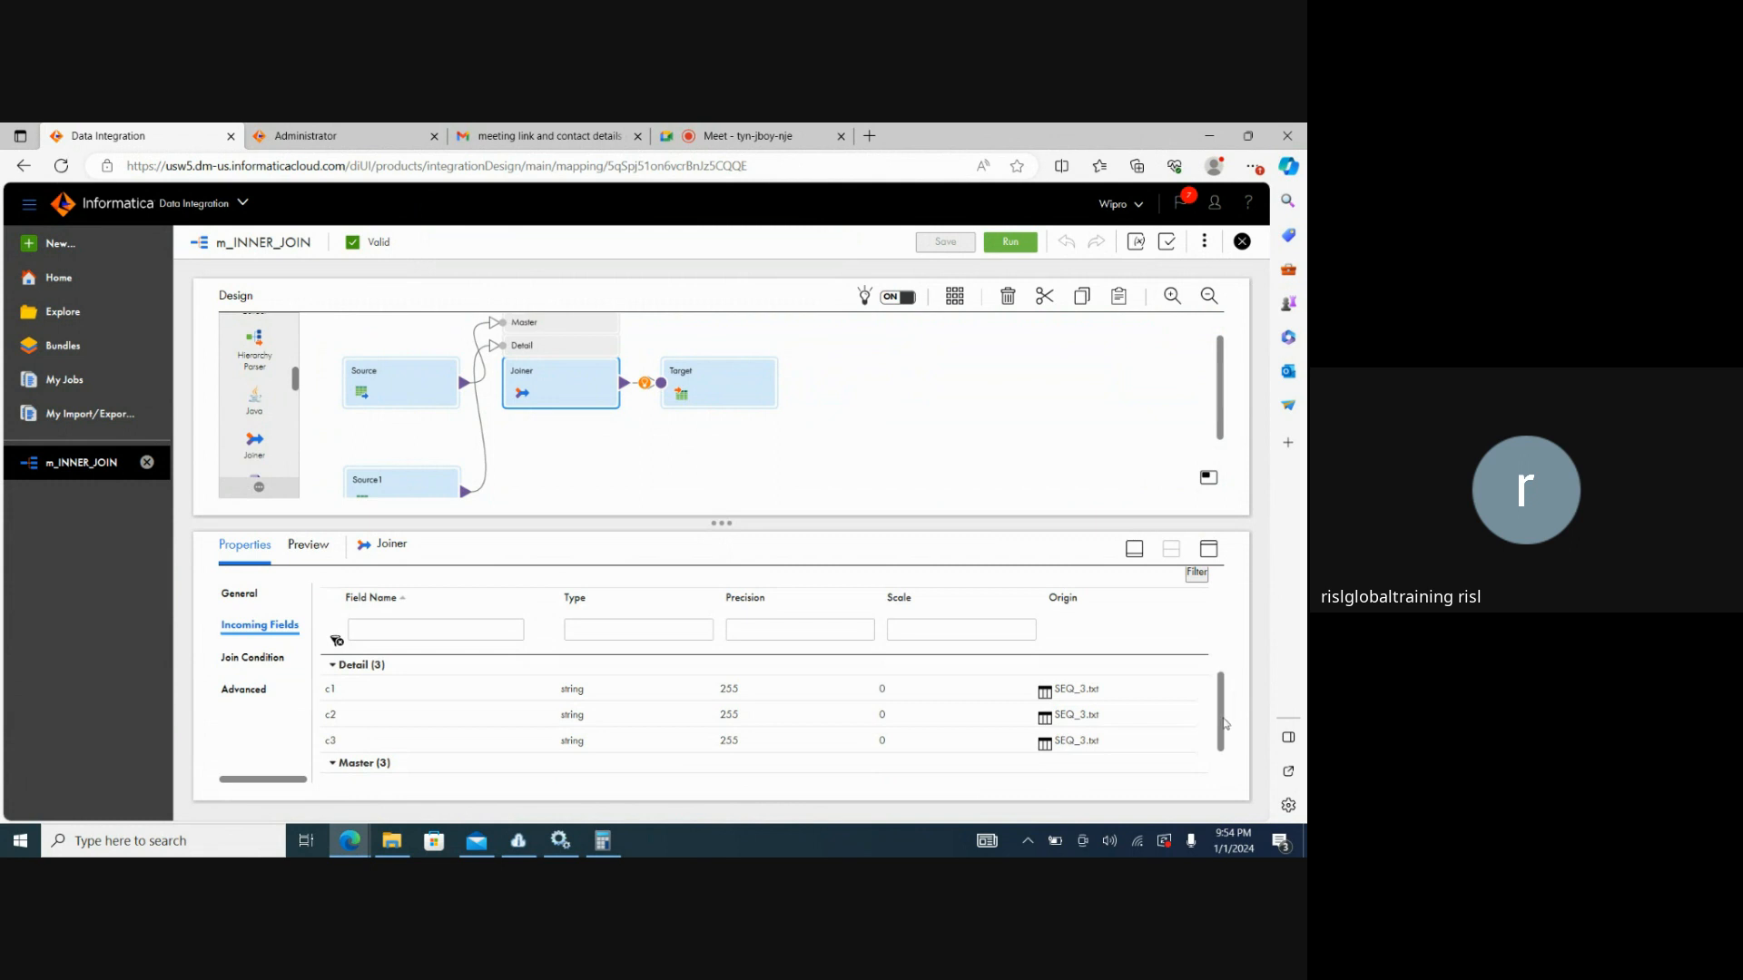
pyautogui.moveTo(1228, 723); pyautogui.dragTo(1222, 666)
pyautogui.scroll(-2, 1222, 666)
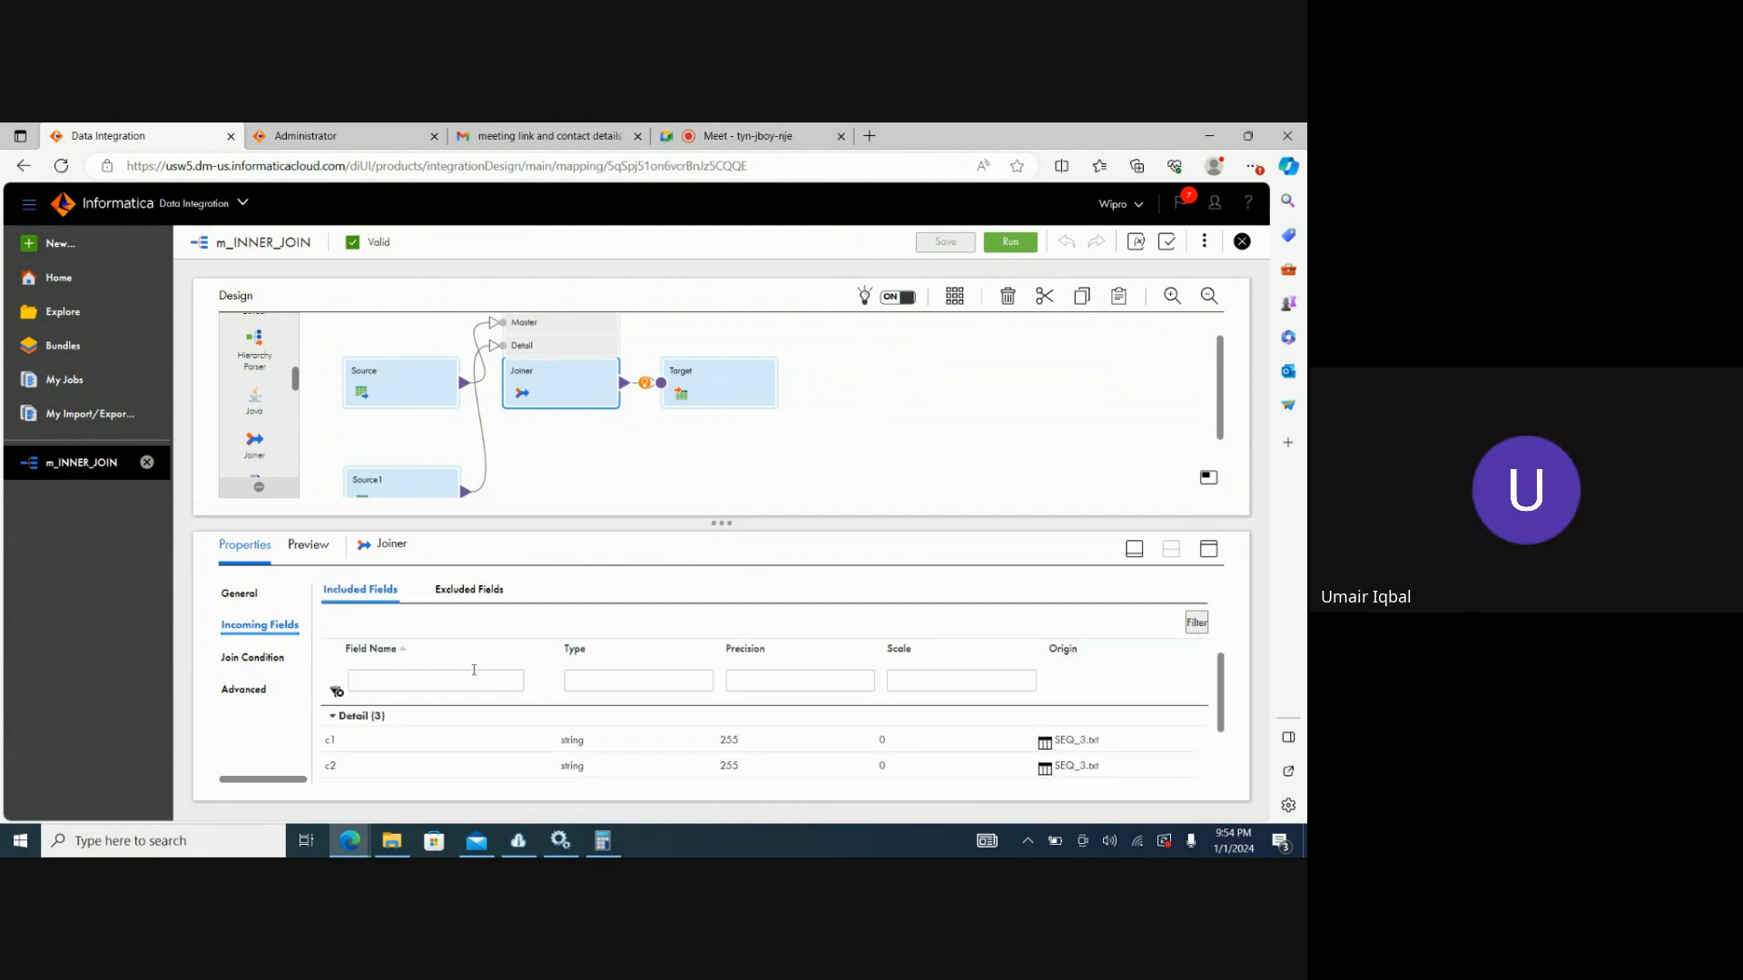
pyautogui.click(413, 681)
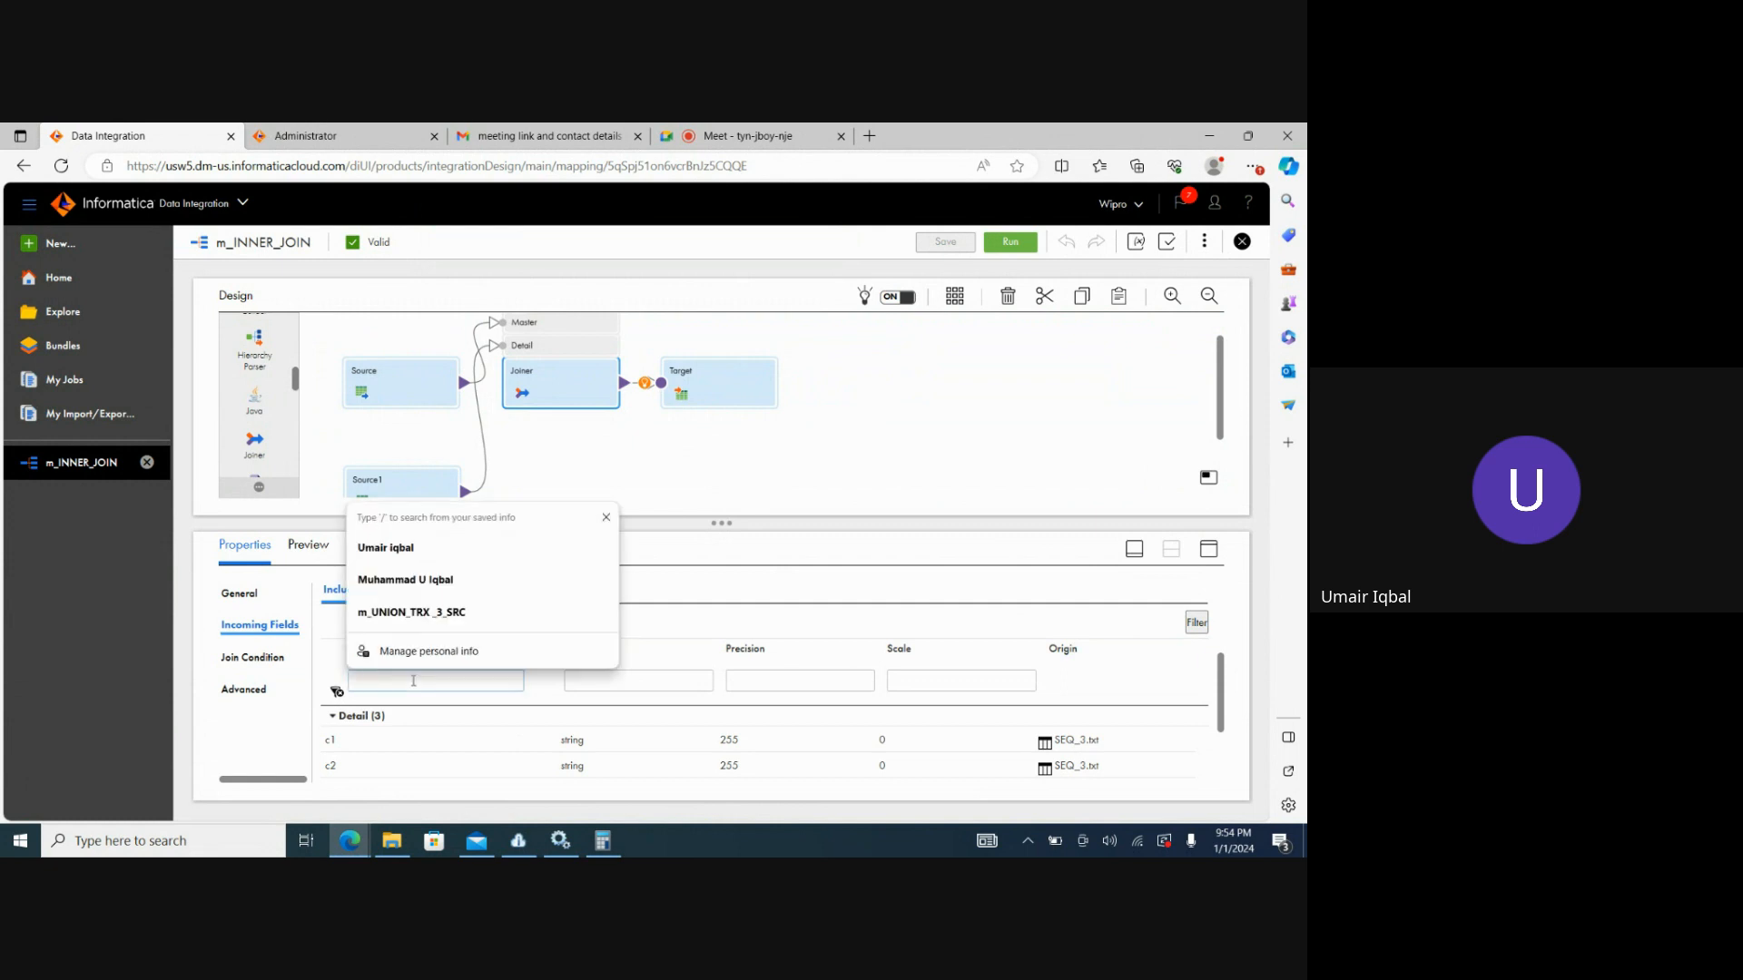
pyautogui.click(619, 684)
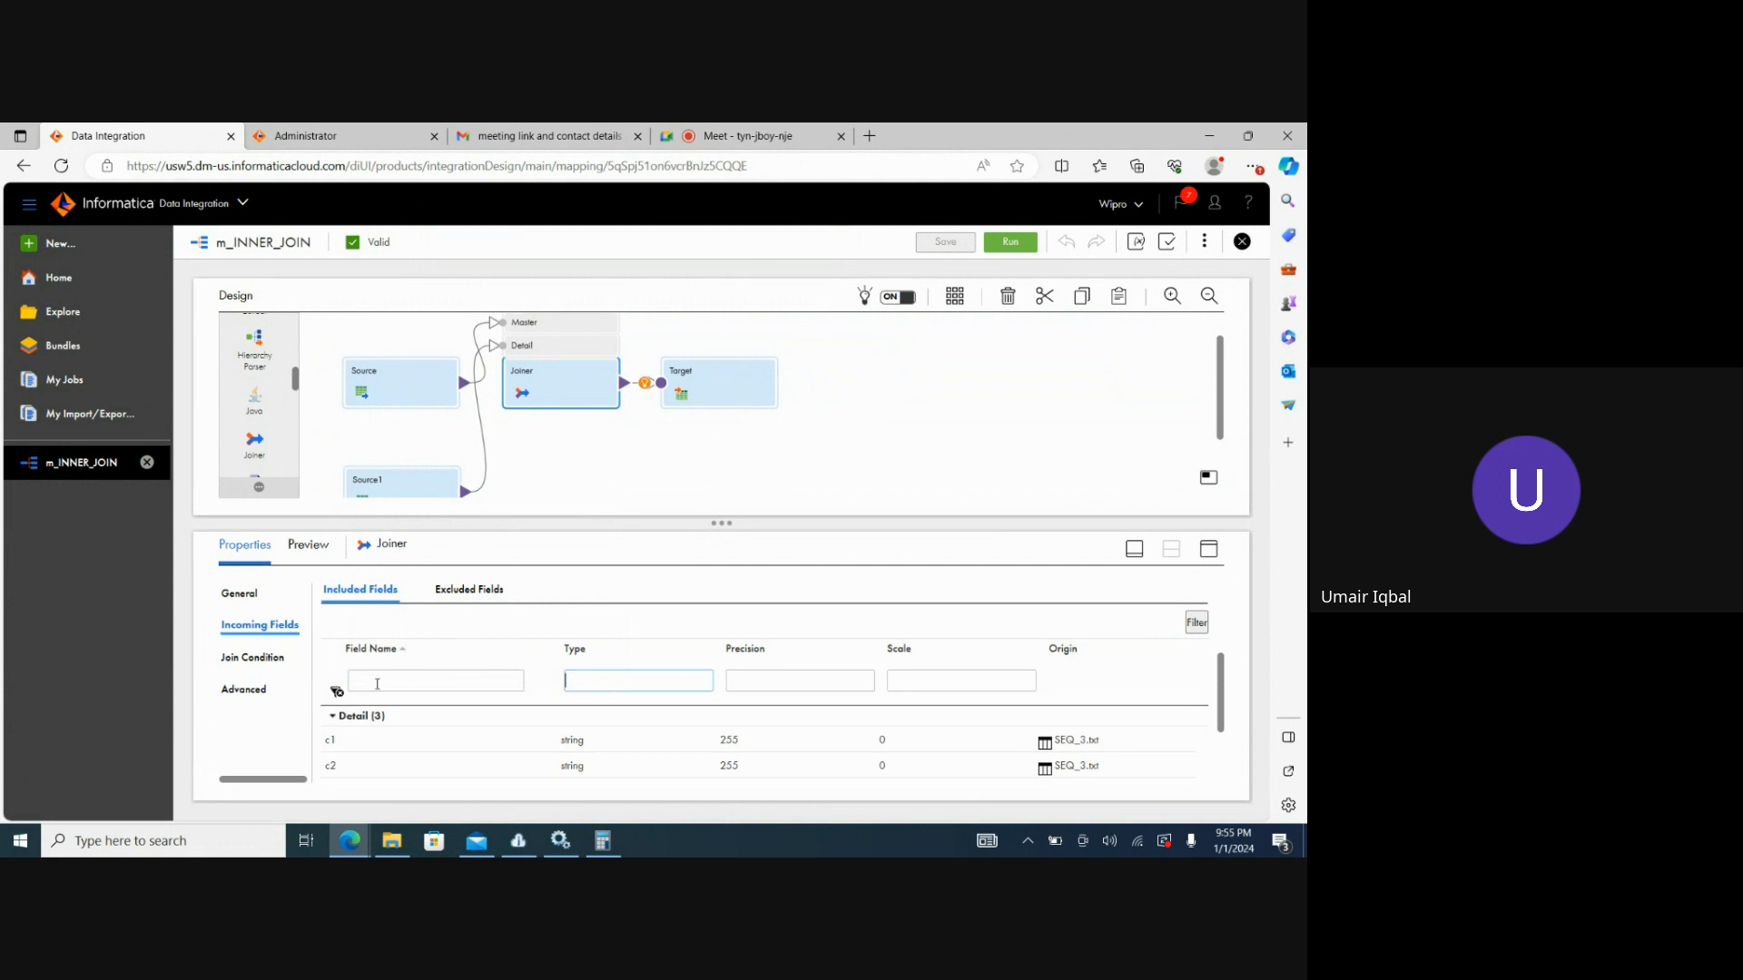
# Compare the Joiner's join condition with its included incoming fields, with the column filters hidden.
pyautogui.click(256, 657)
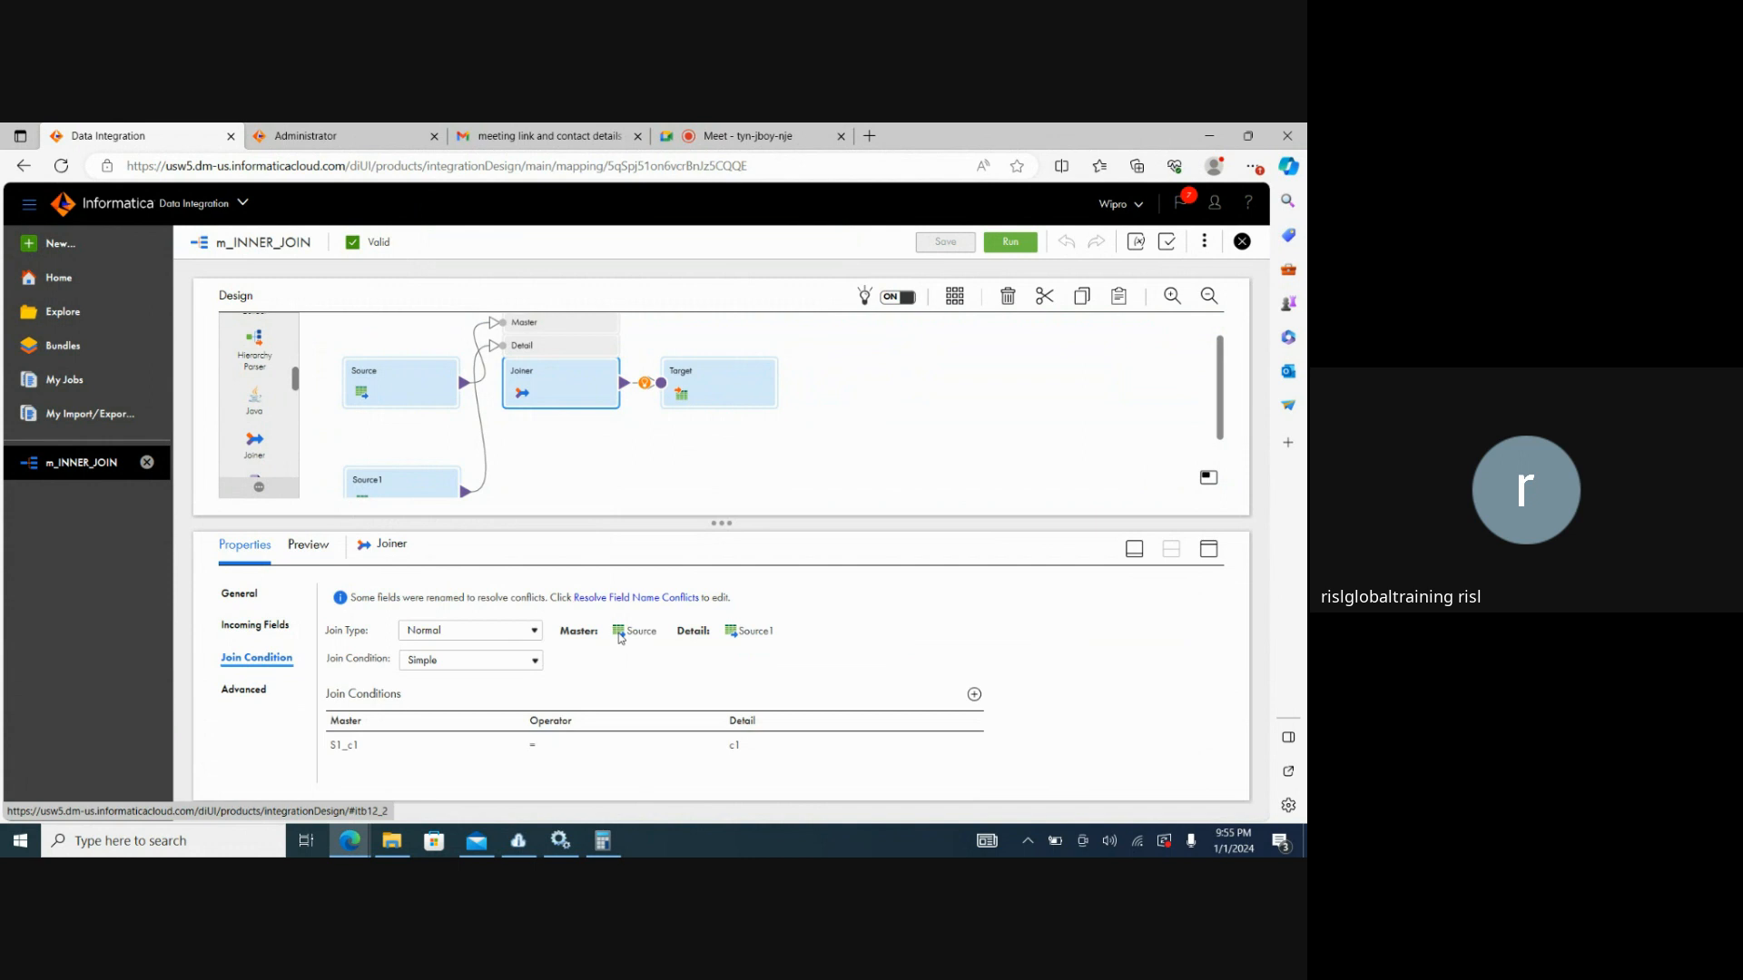
pyautogui.click(255, 624)
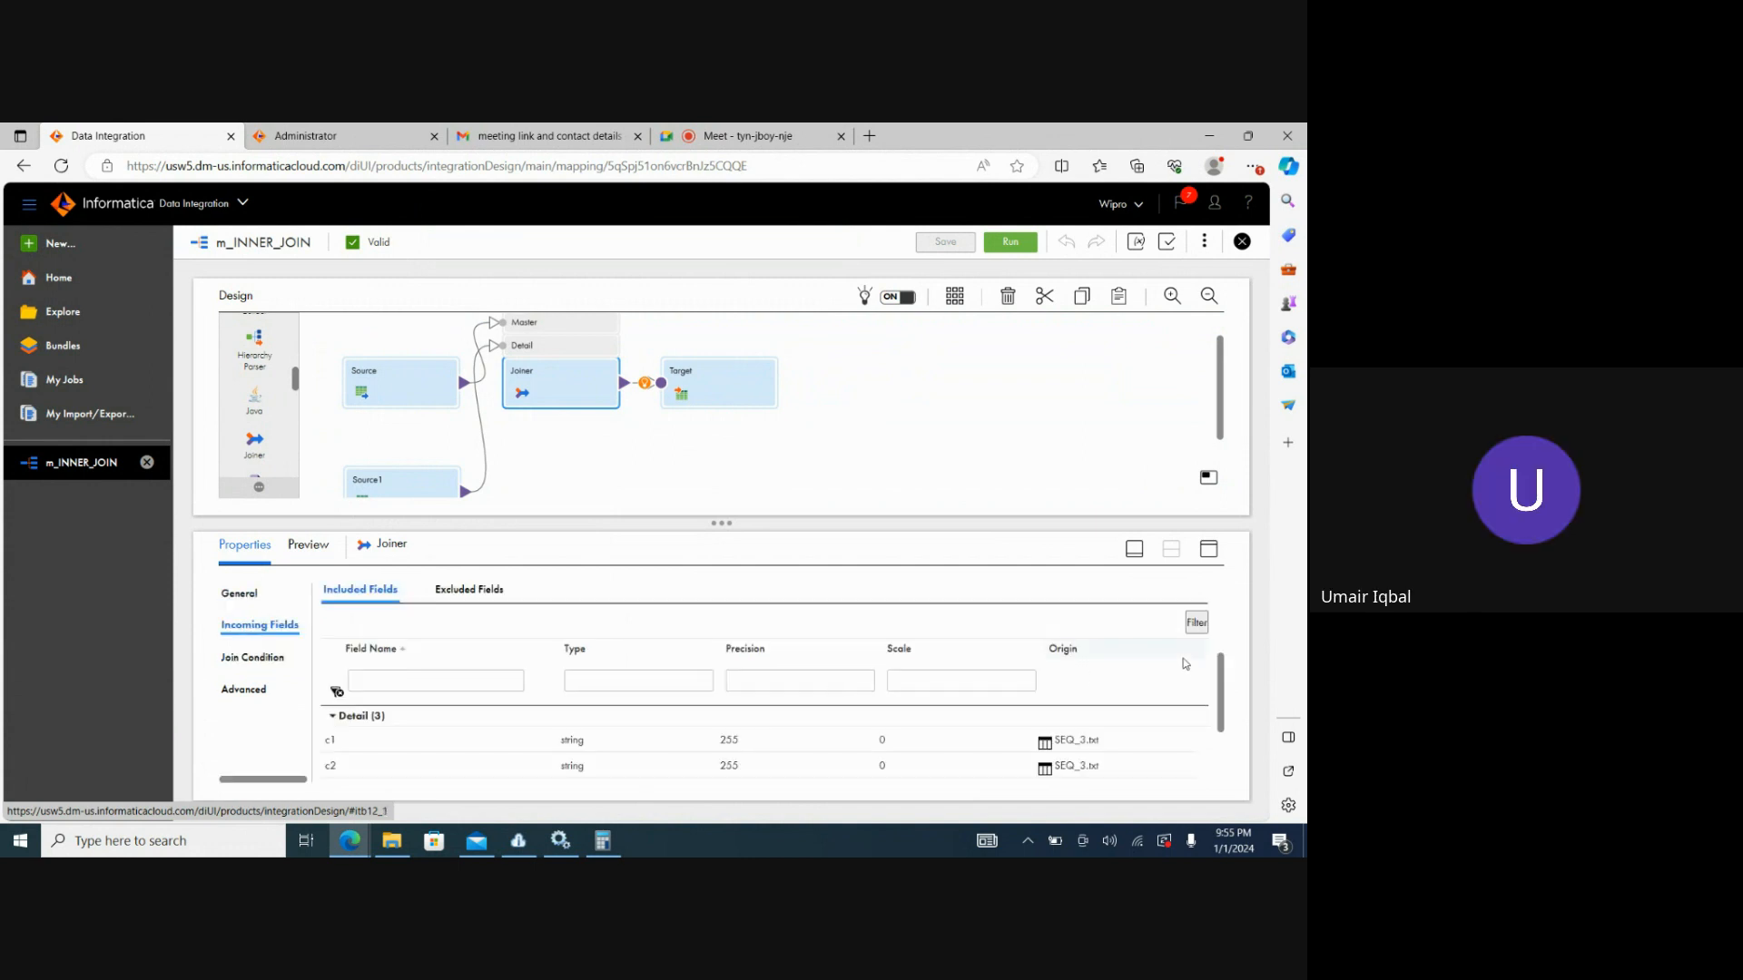
pyautogui.scroll(-1, 335, 693)
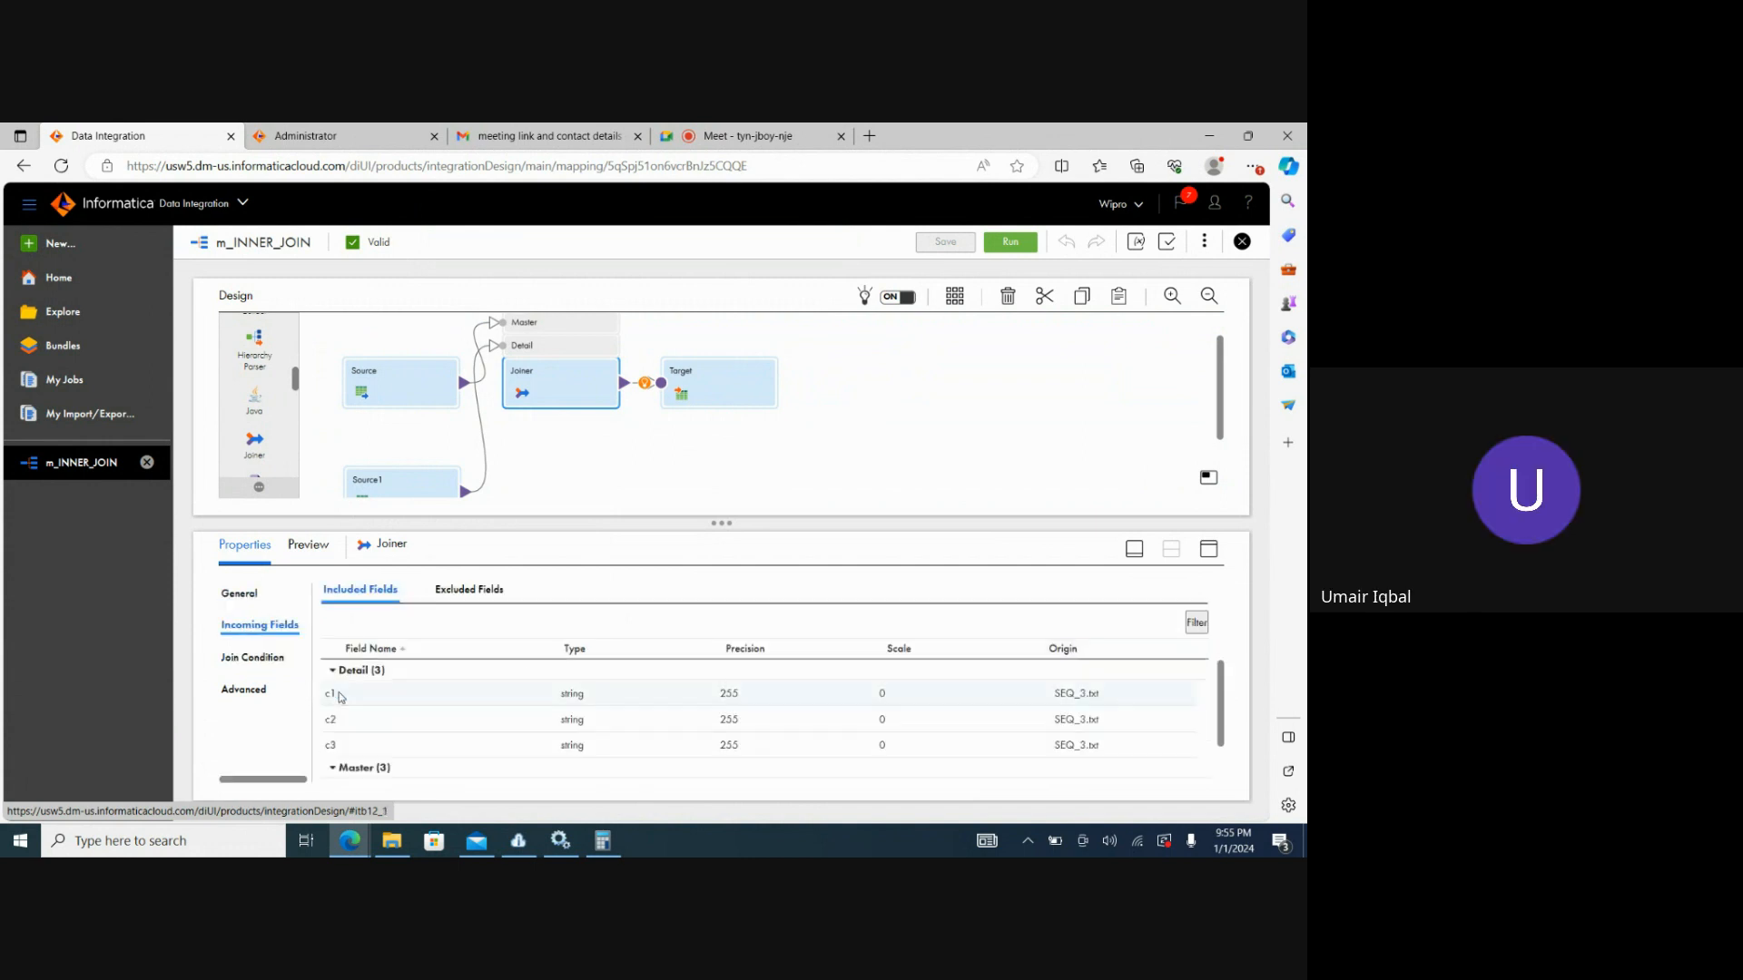
pyautogui.click(254, 657)
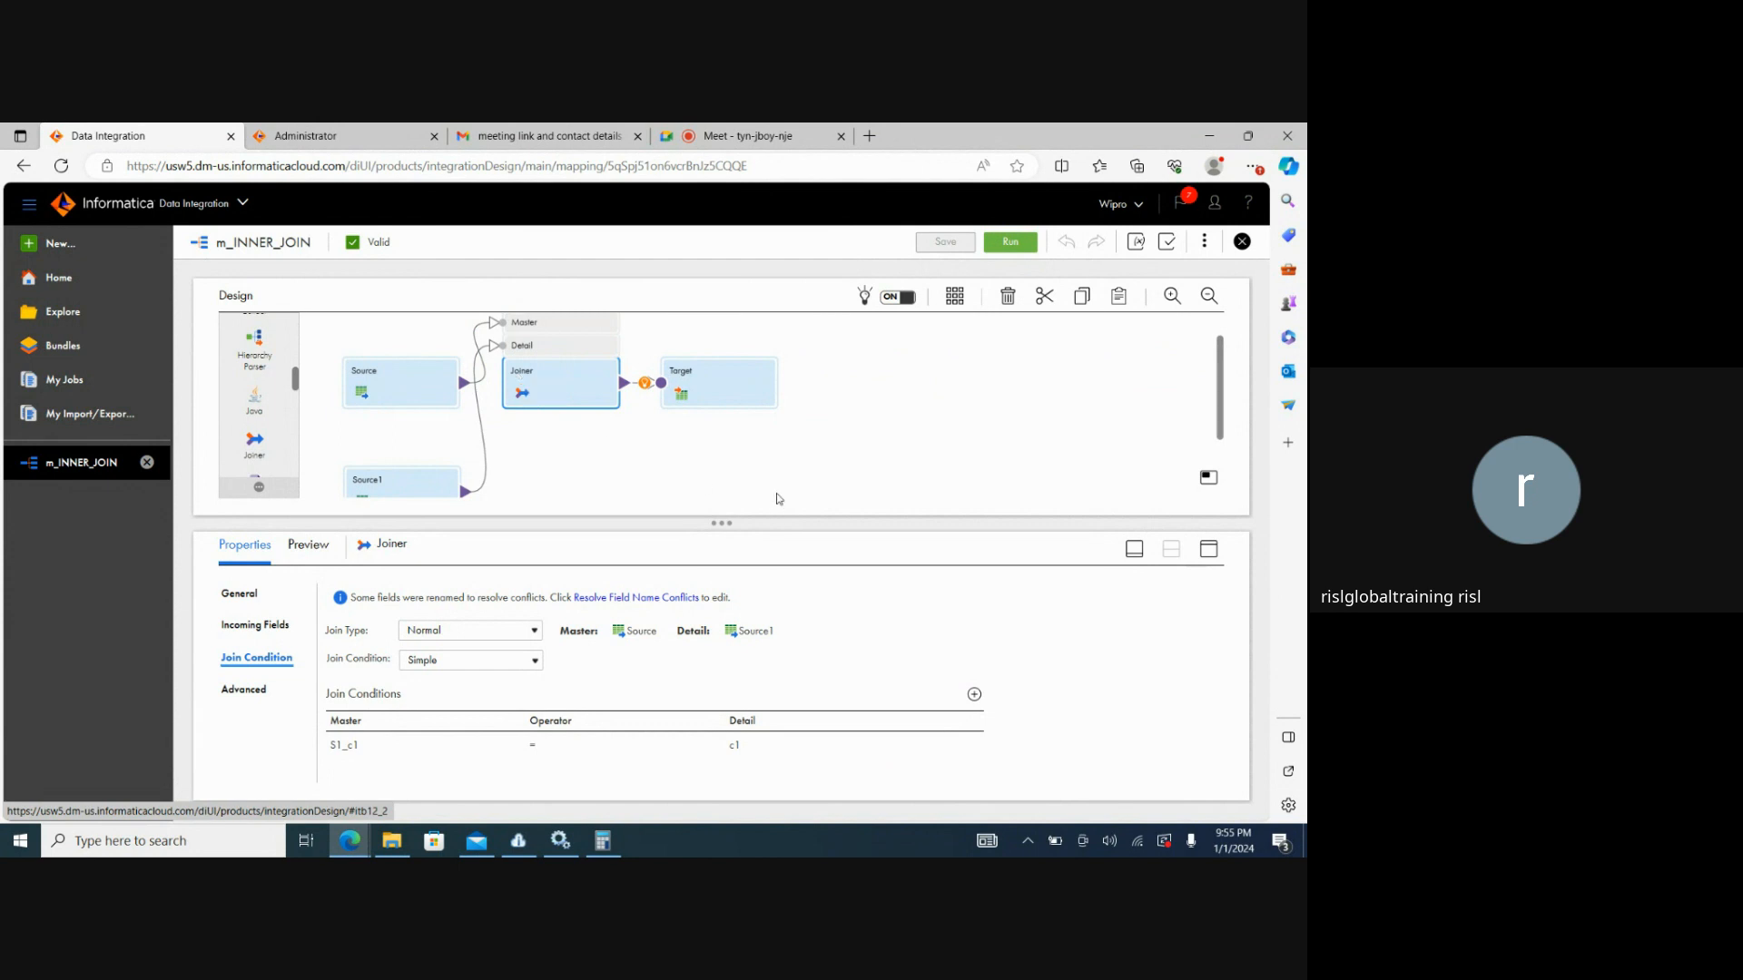
# Run the m_INNER_JOIN mapping and refresh the job list until its job finishes.
pyautogui.click(766, 466)
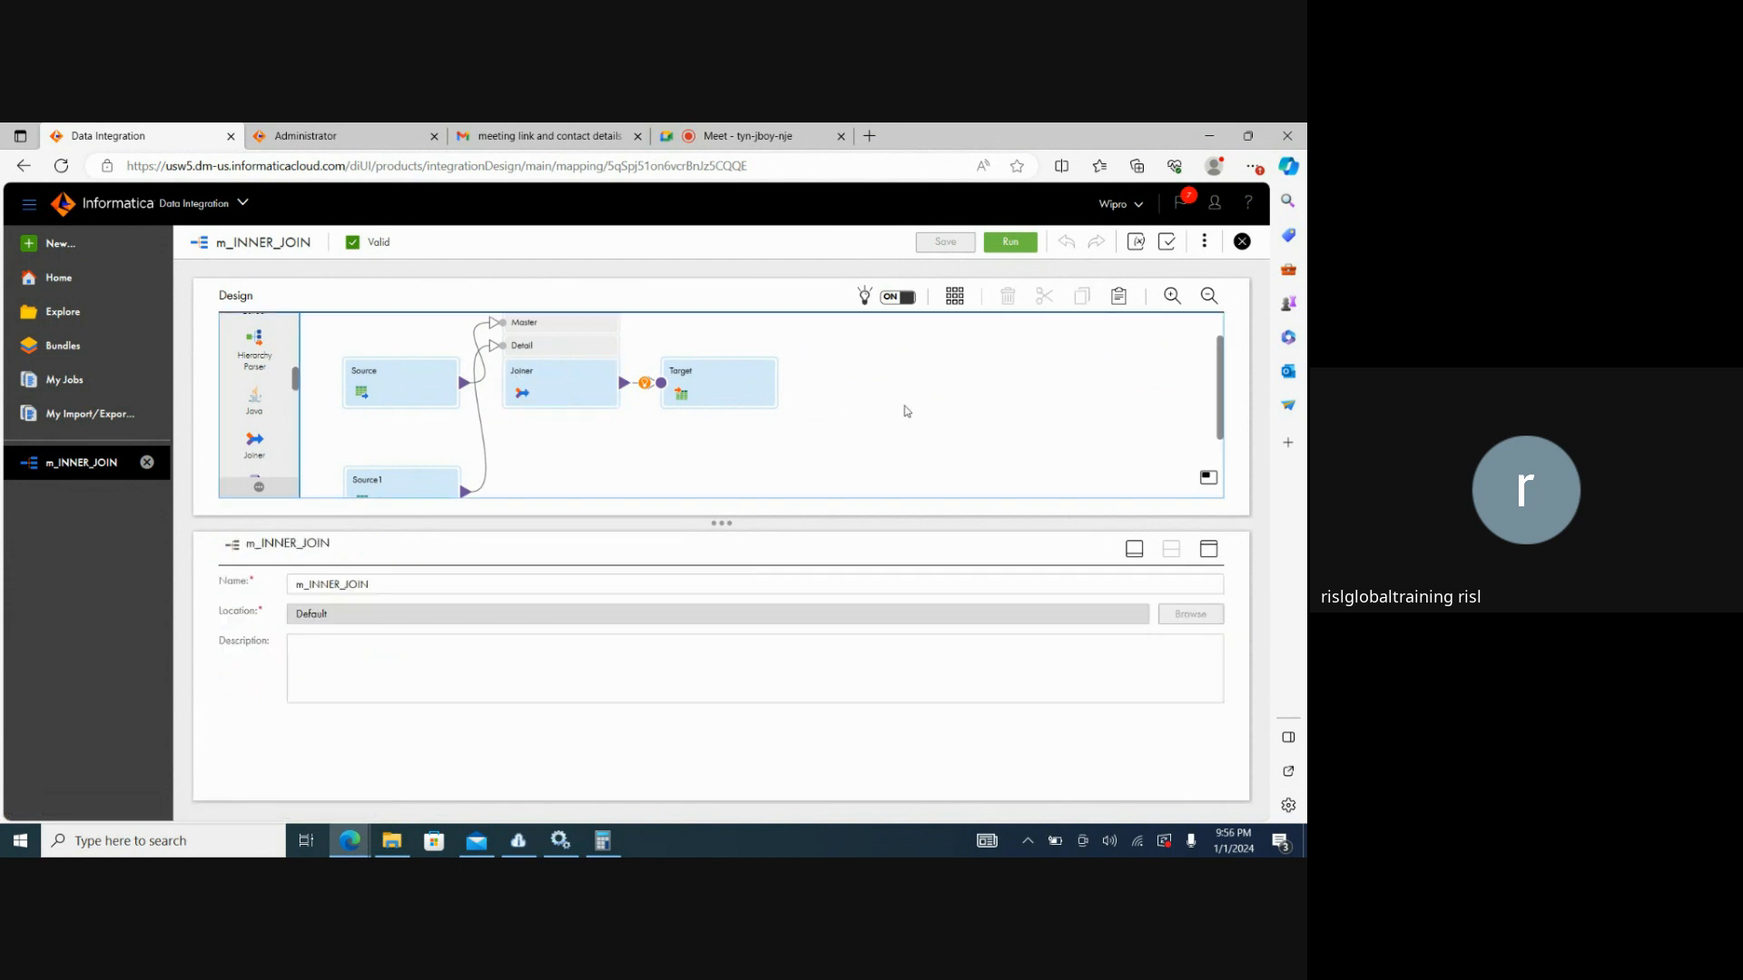
pyautogui.click(1010, 241)
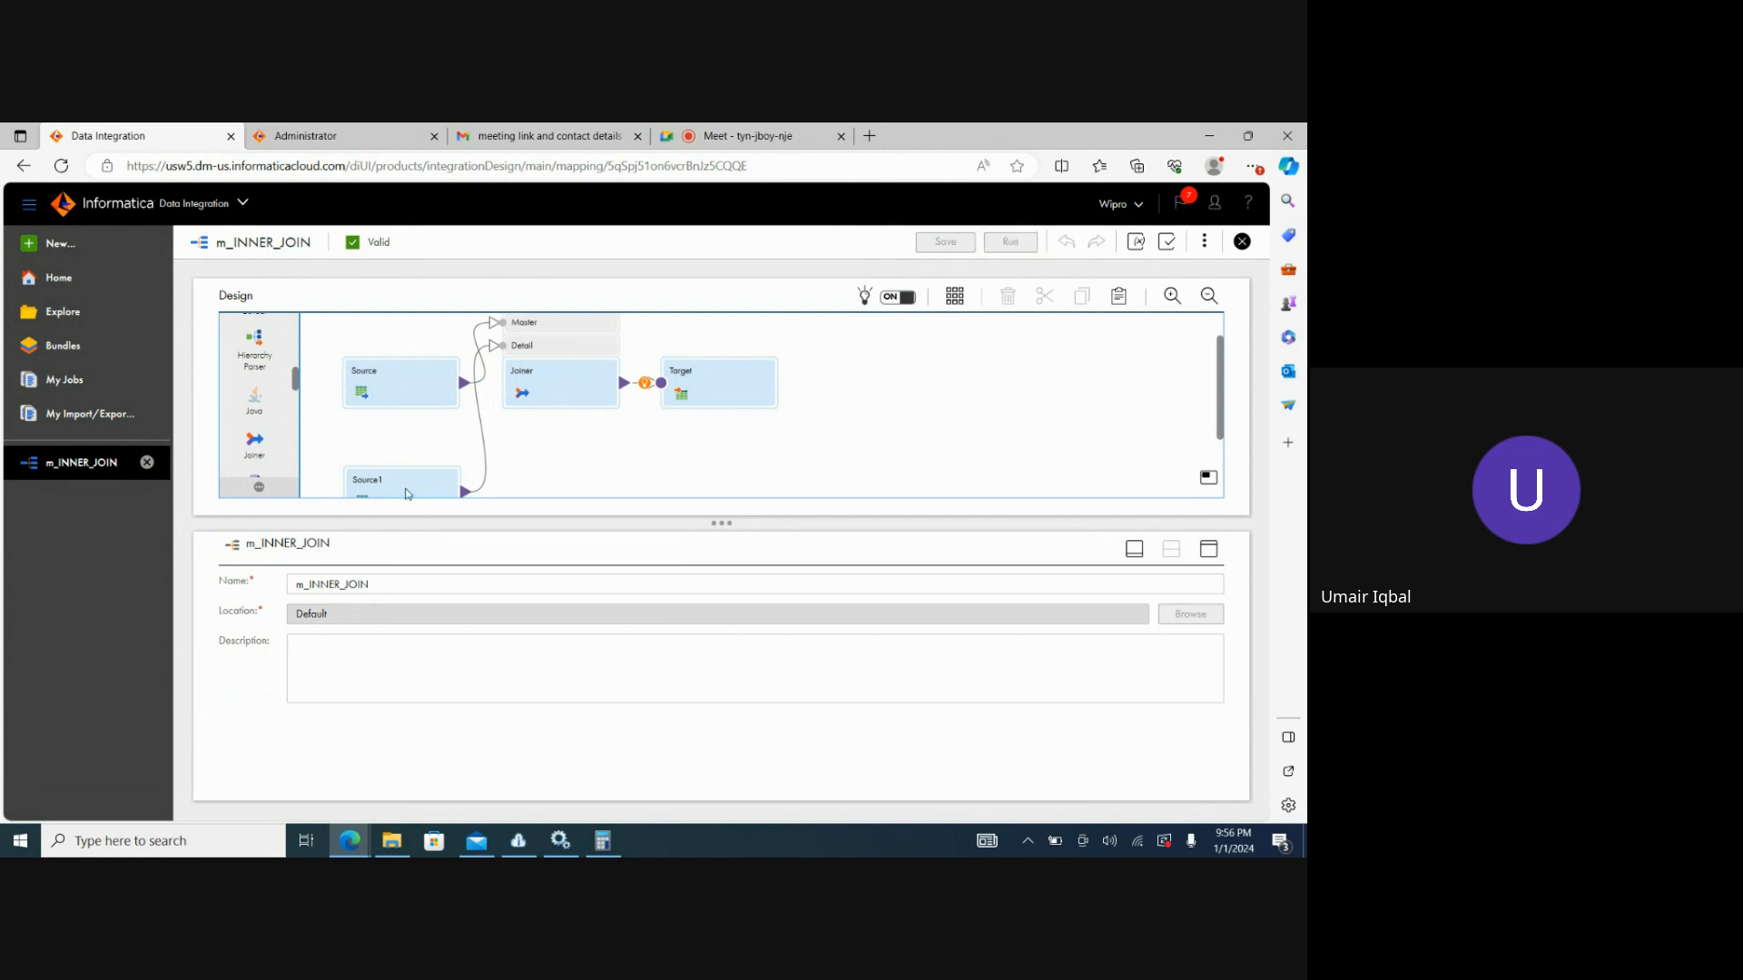
pyautogui.click(63, 379)
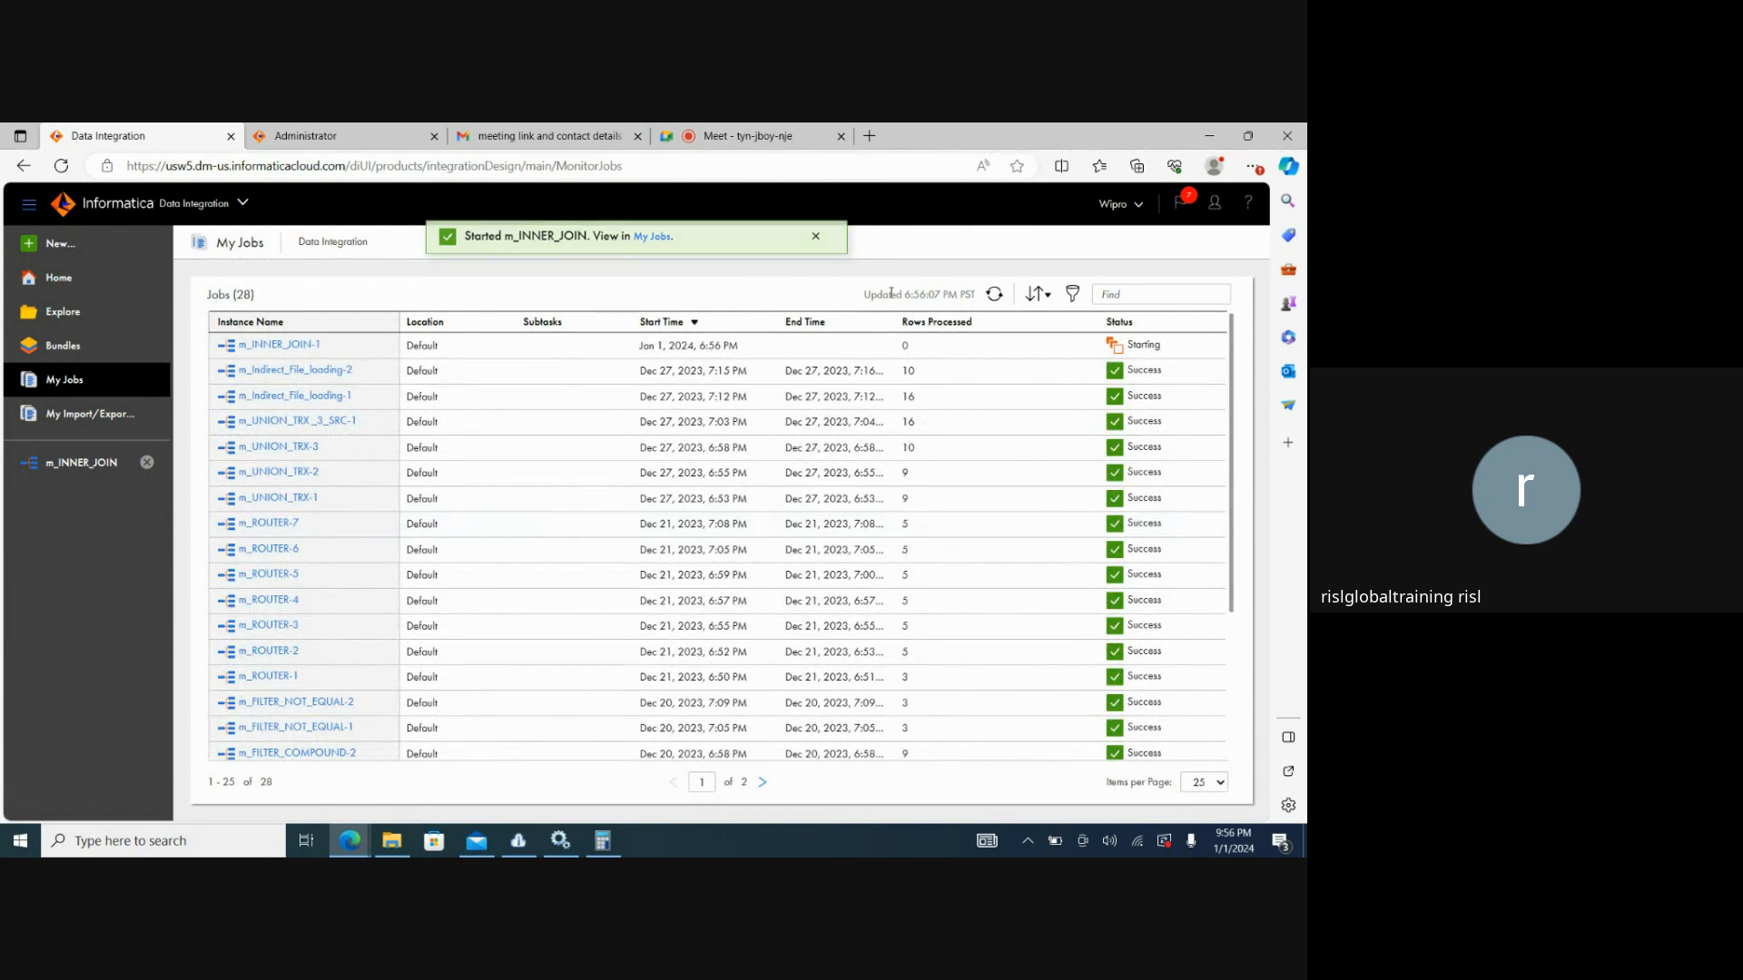
pyautogui.click(990, 299)
pyautogui.click(992, 299)
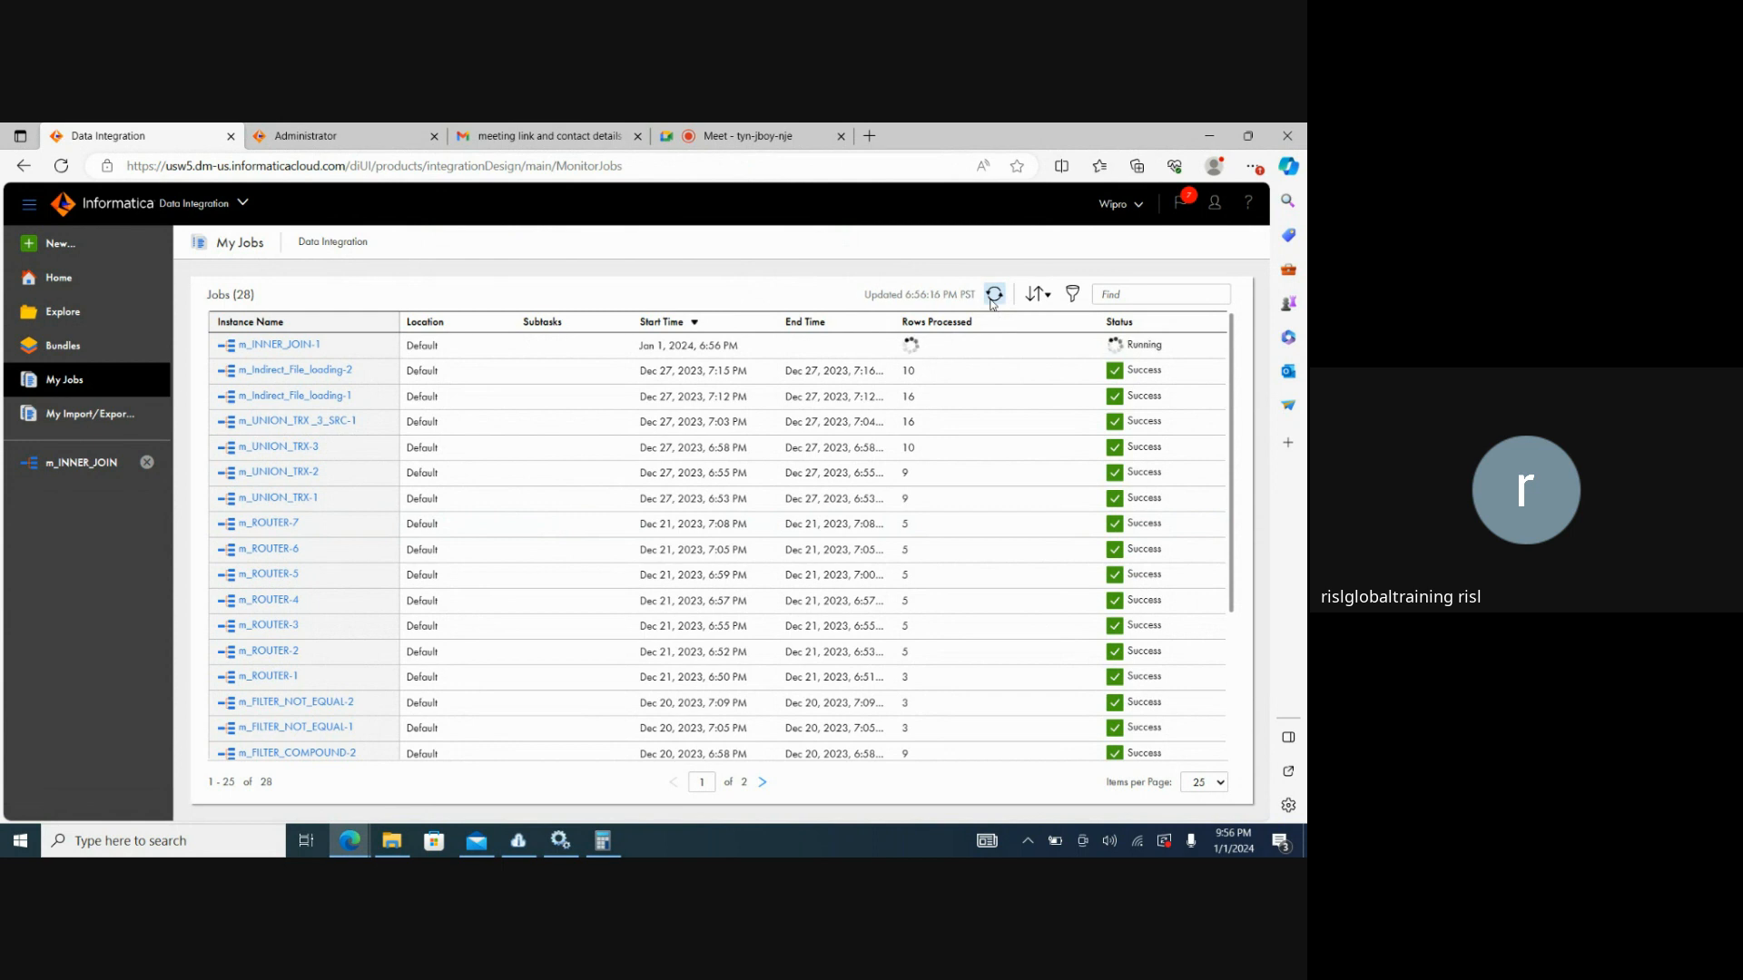
pyautogui.click(992, 299)
pyautogui.click(992, 300)
pyautogui.click(992, 299)
pyautogui.click(992, 300)
pyautogui.click(992, 300)
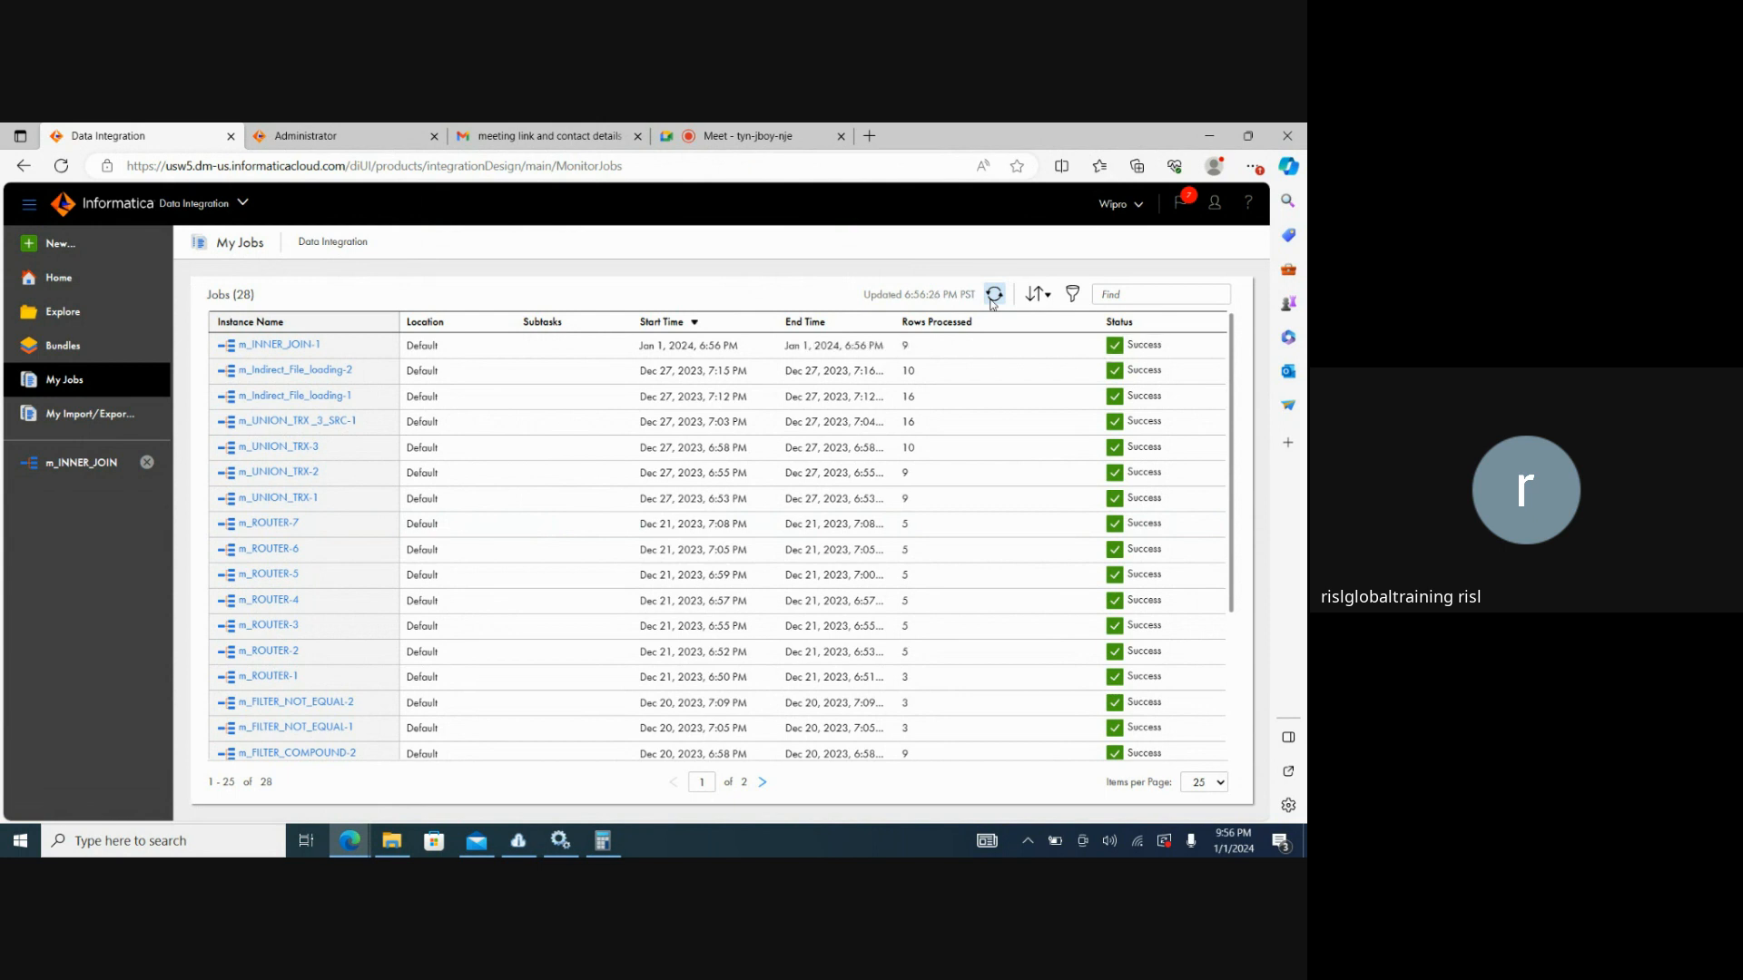
# Open the output file FF_INNER_JOIN from the C: drive's Target folder and SEQ_1 from its Source folder.
pyautogui.click(392, 841)
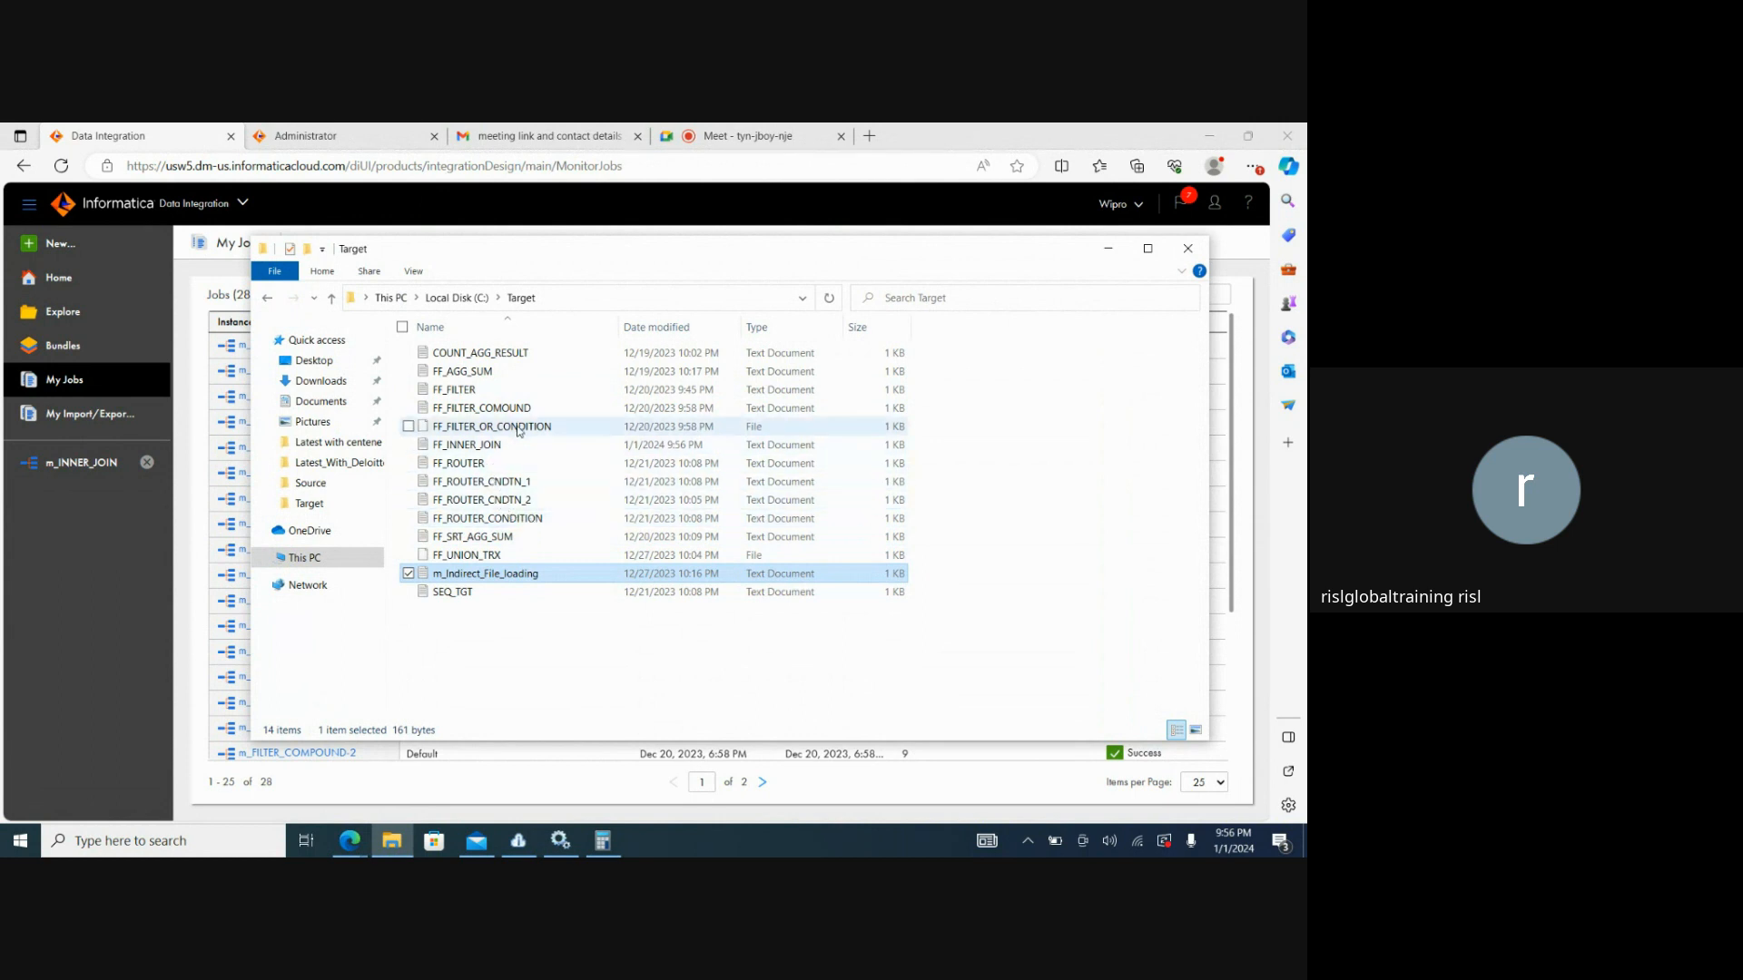
pyautogui.doubleClick(488, 444)
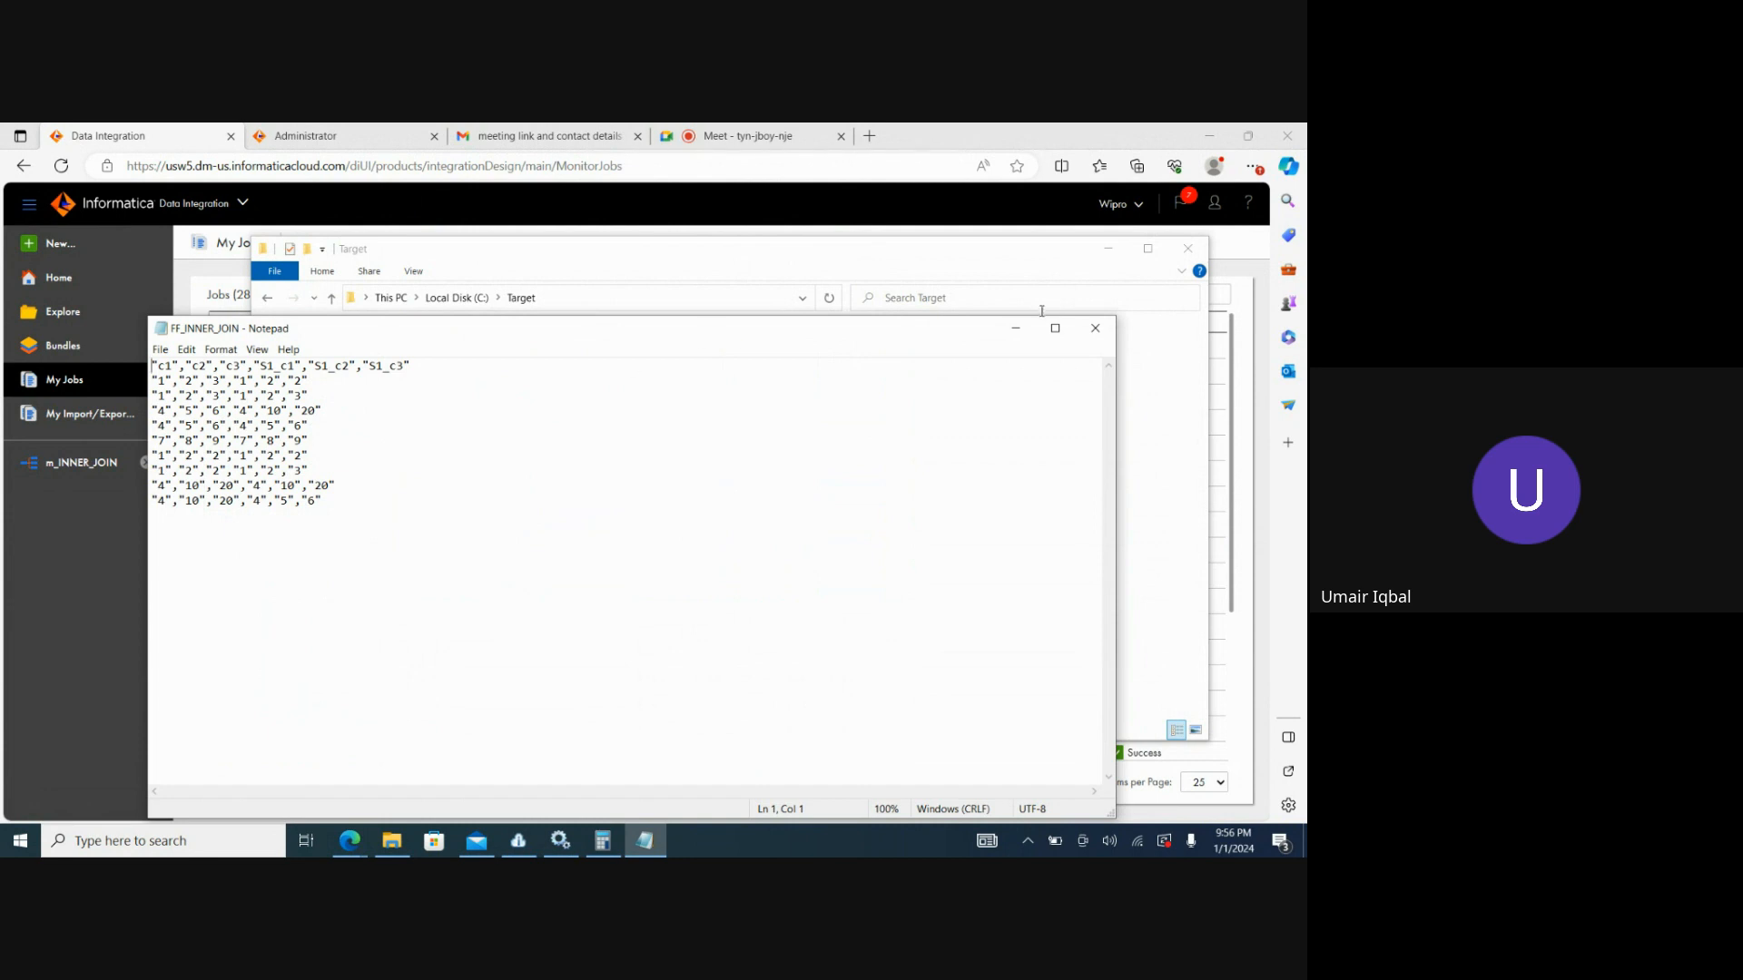
pyautogui.click(456, 297)
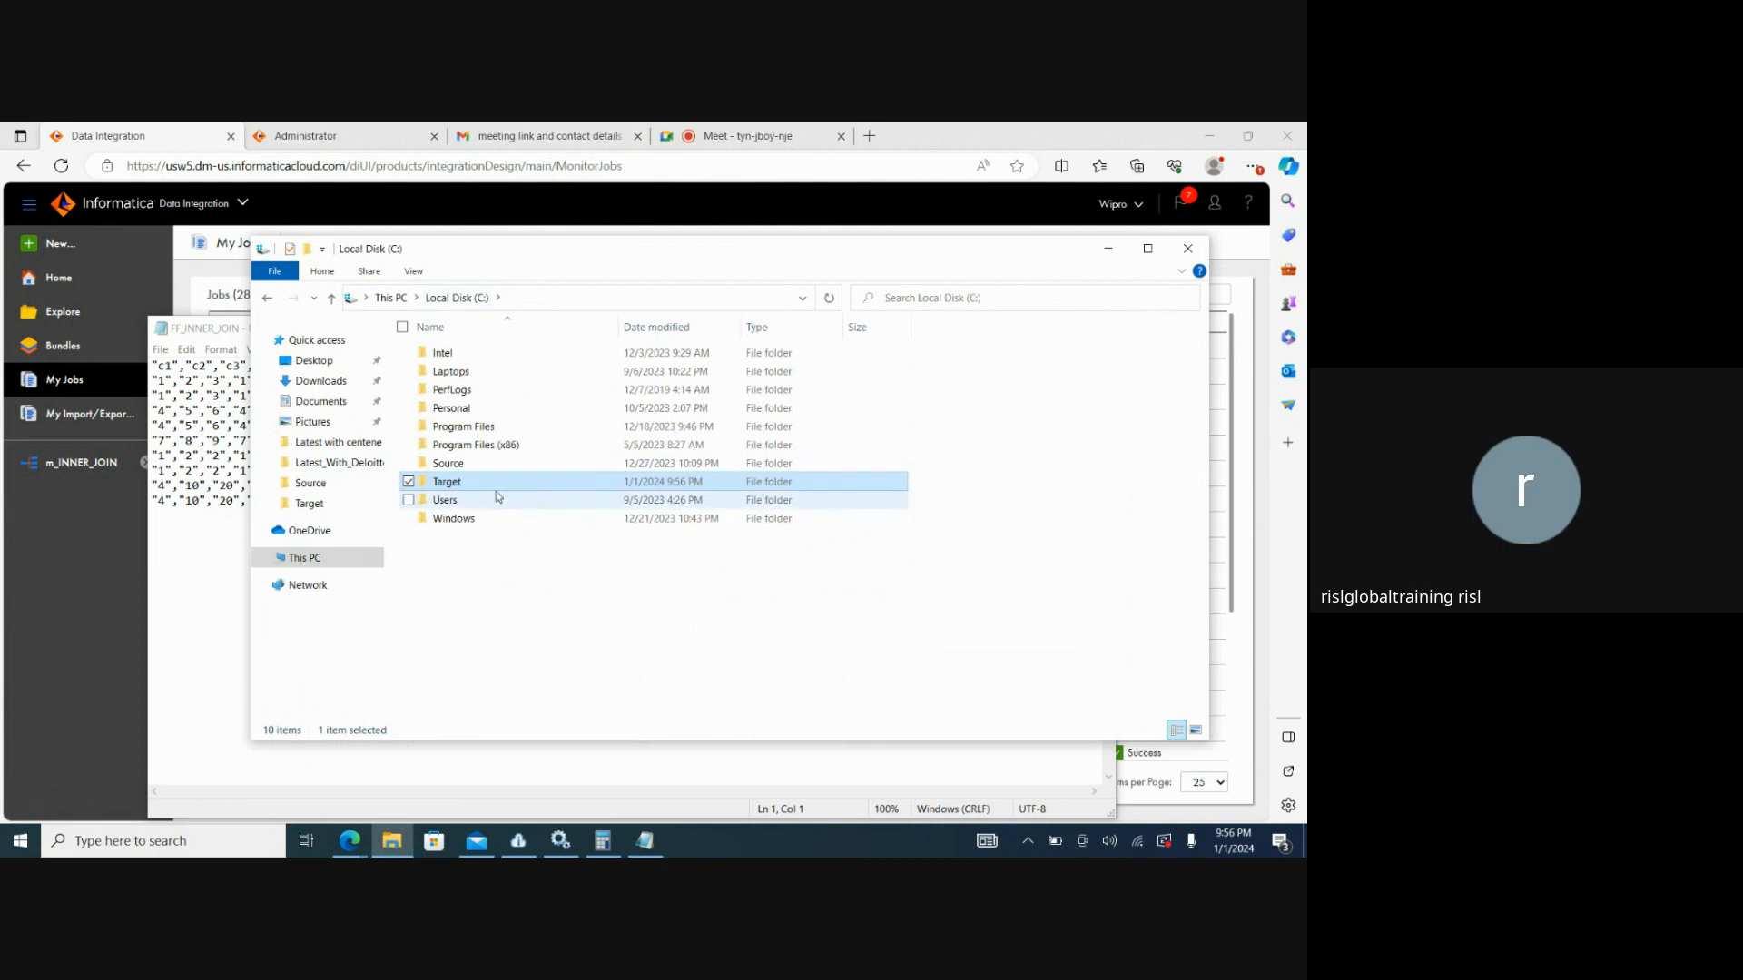
pyautogui.doubleClick(460, 464)
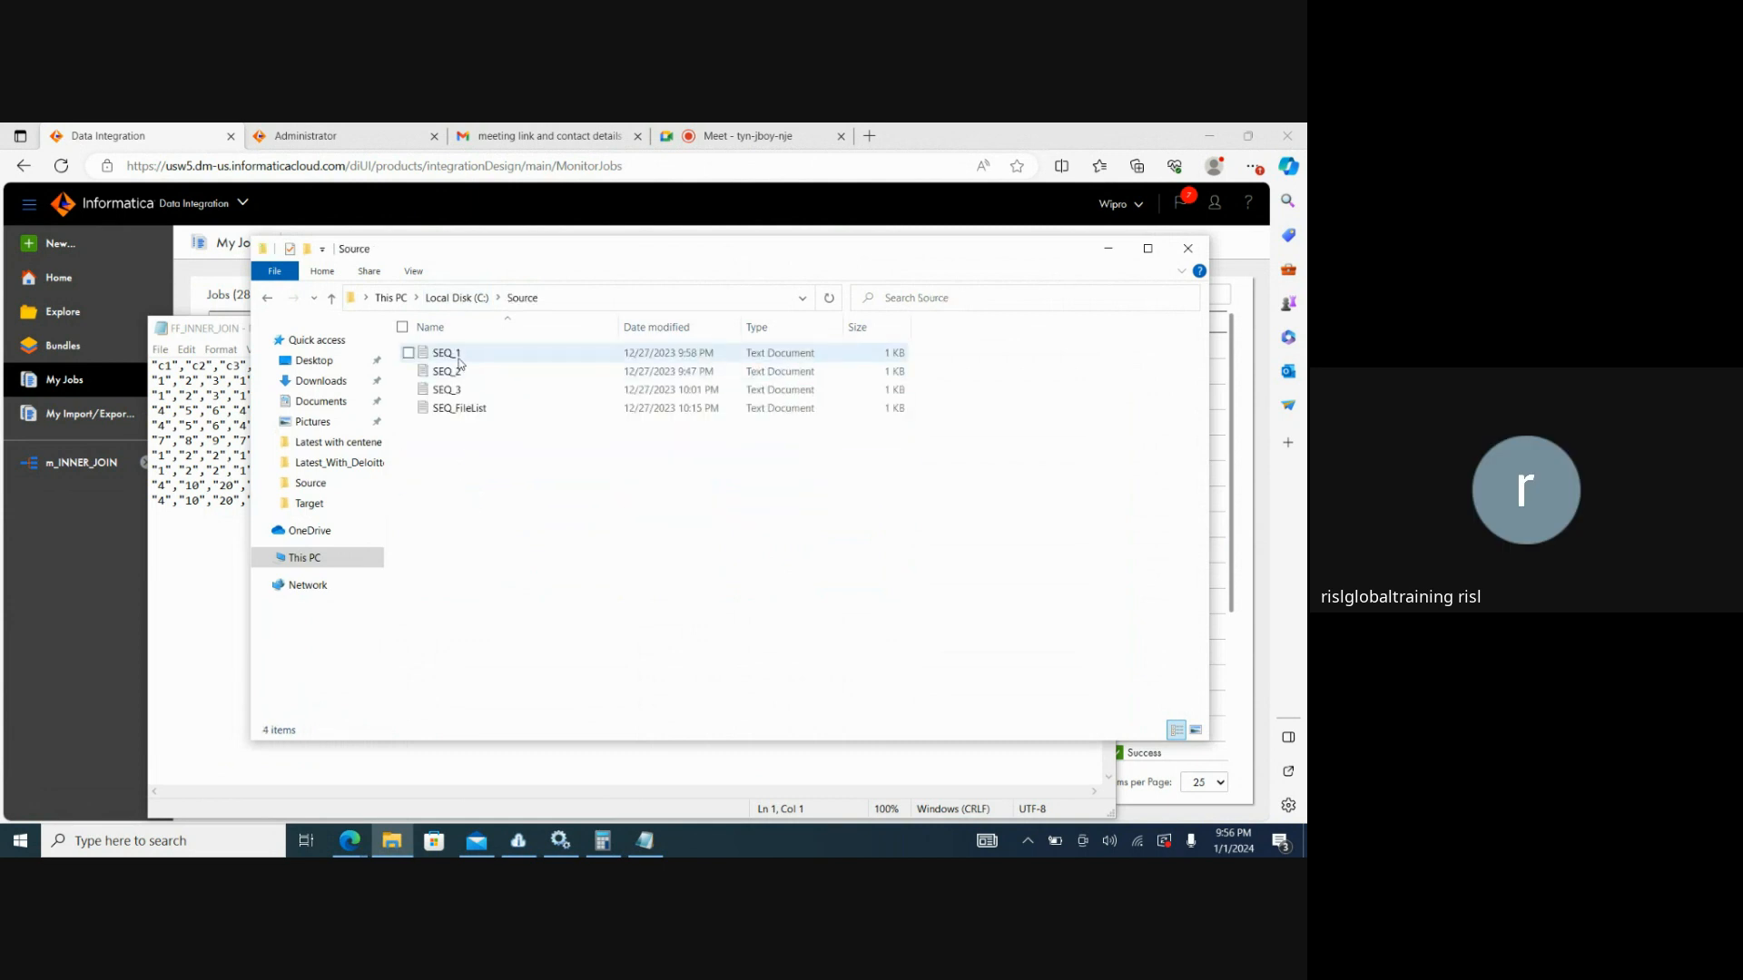
pyautogui.doubleClick(458, 358)
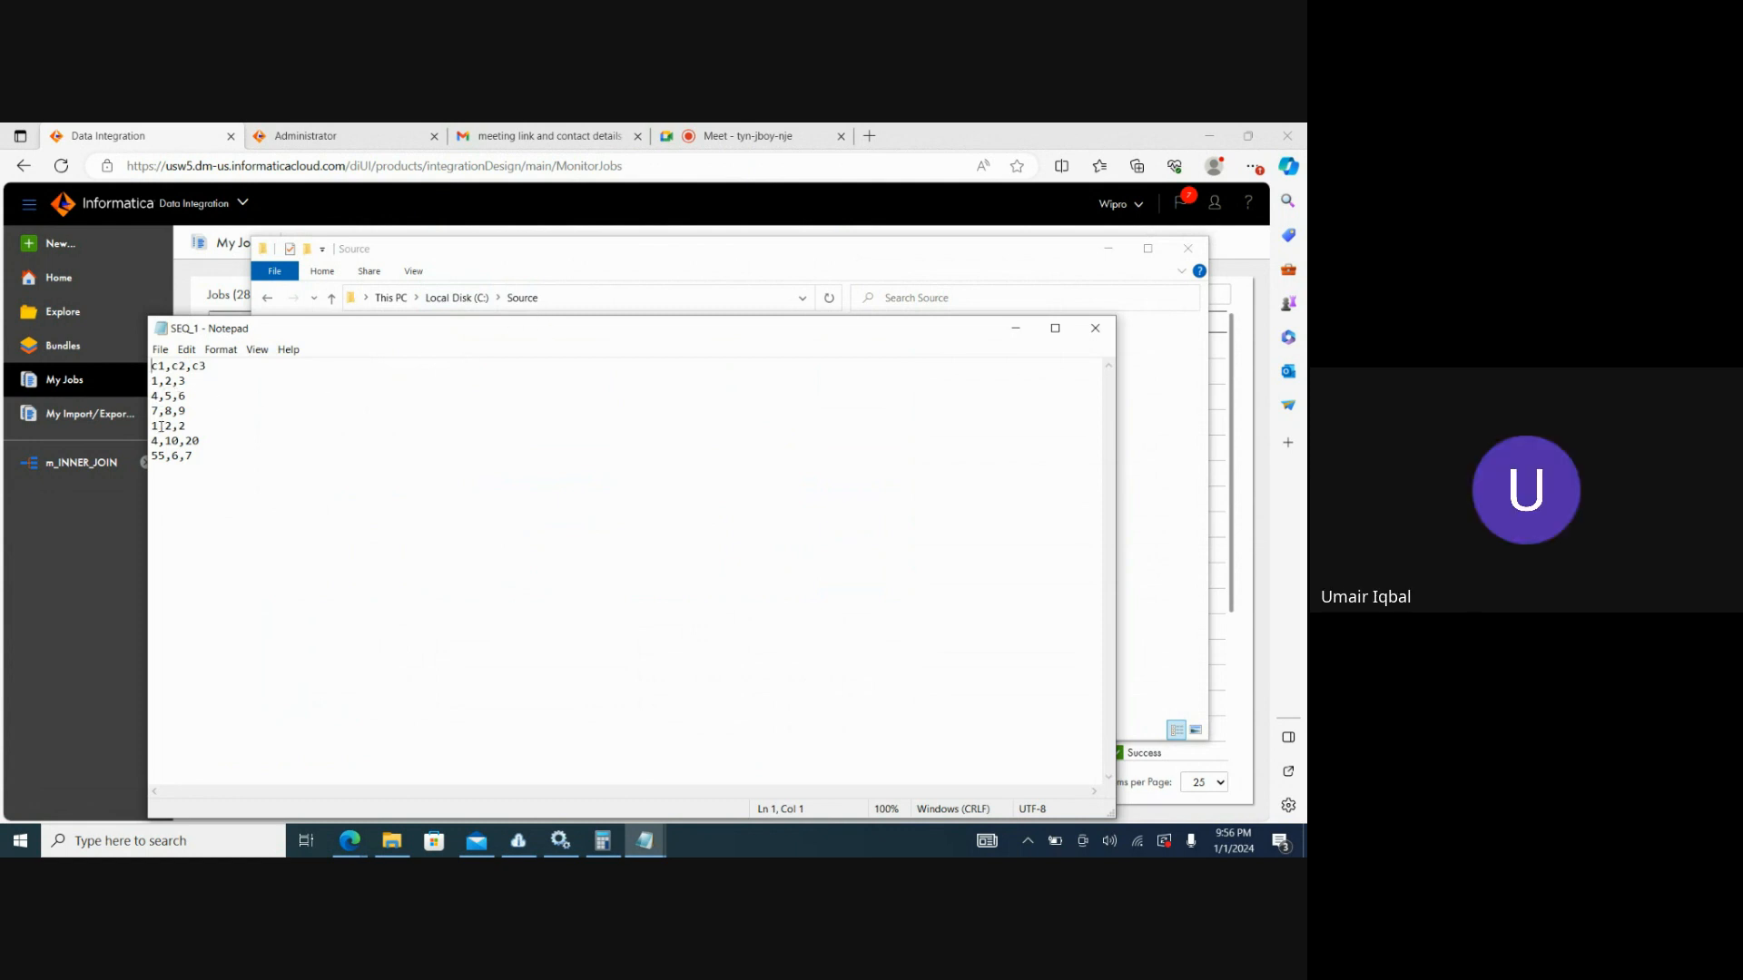
pyautogui.moveTo(630, 338); pyautogui.dragTo(1105, 478)
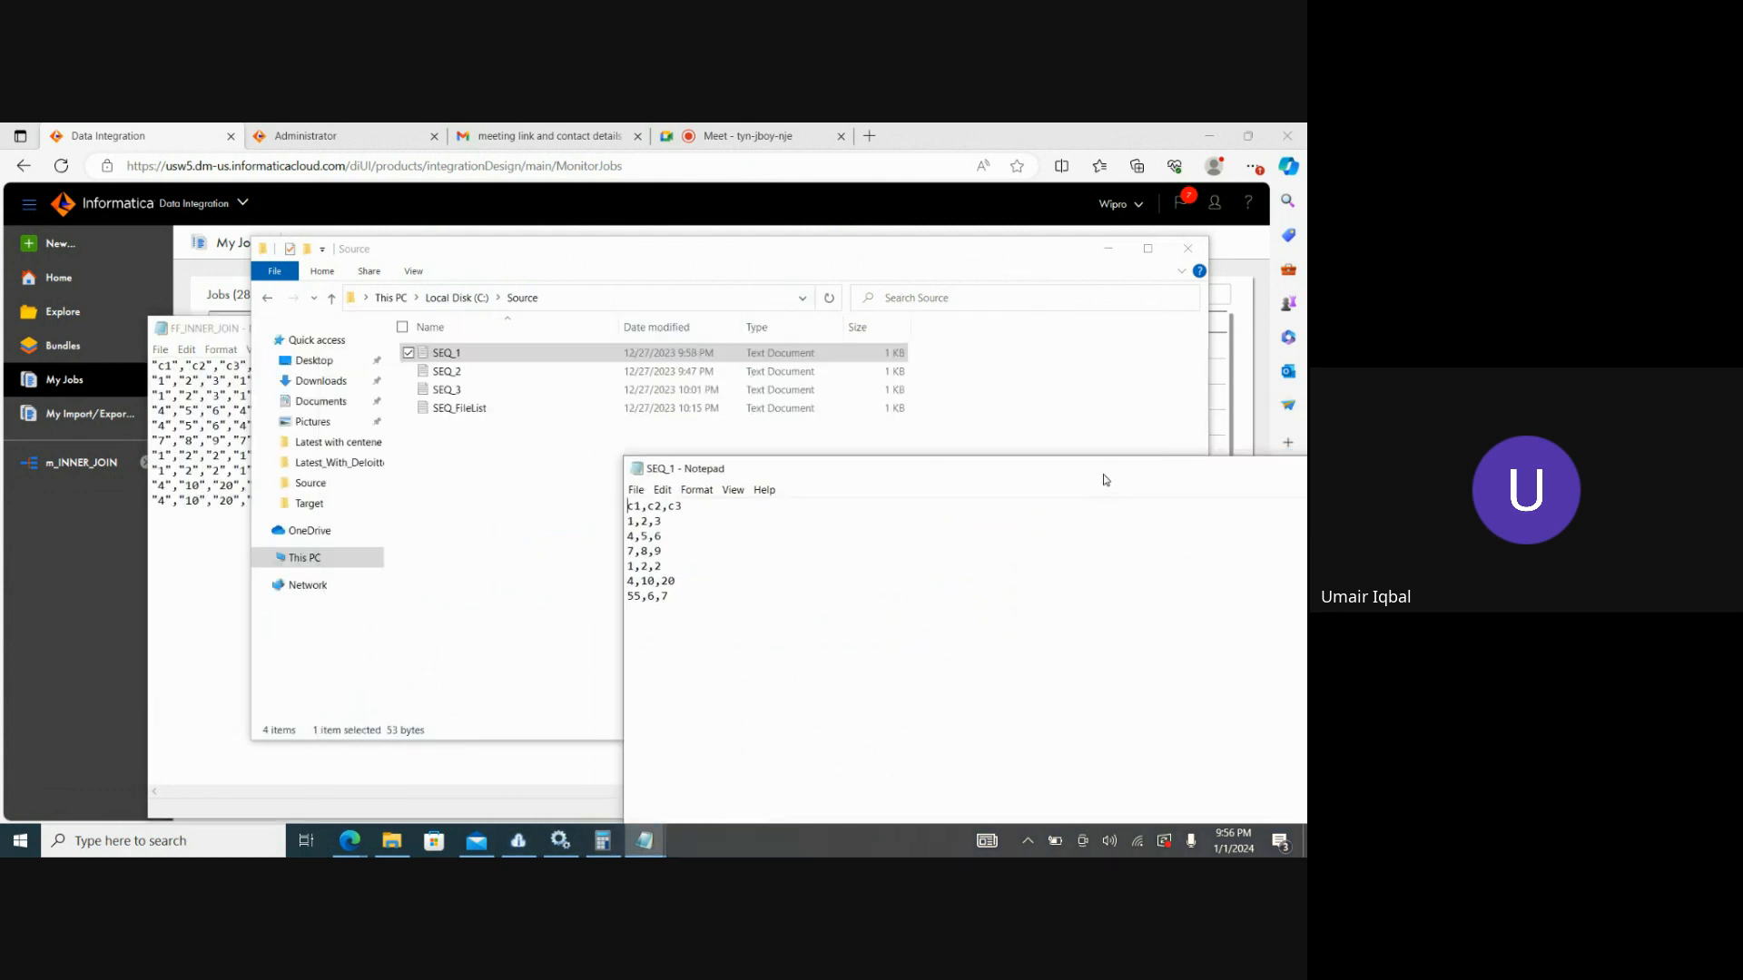
# Open SEQ_3 from the Source folder and place it beside SEQ_1 to compare their c1 values.
pyautogui.click(477, 390)
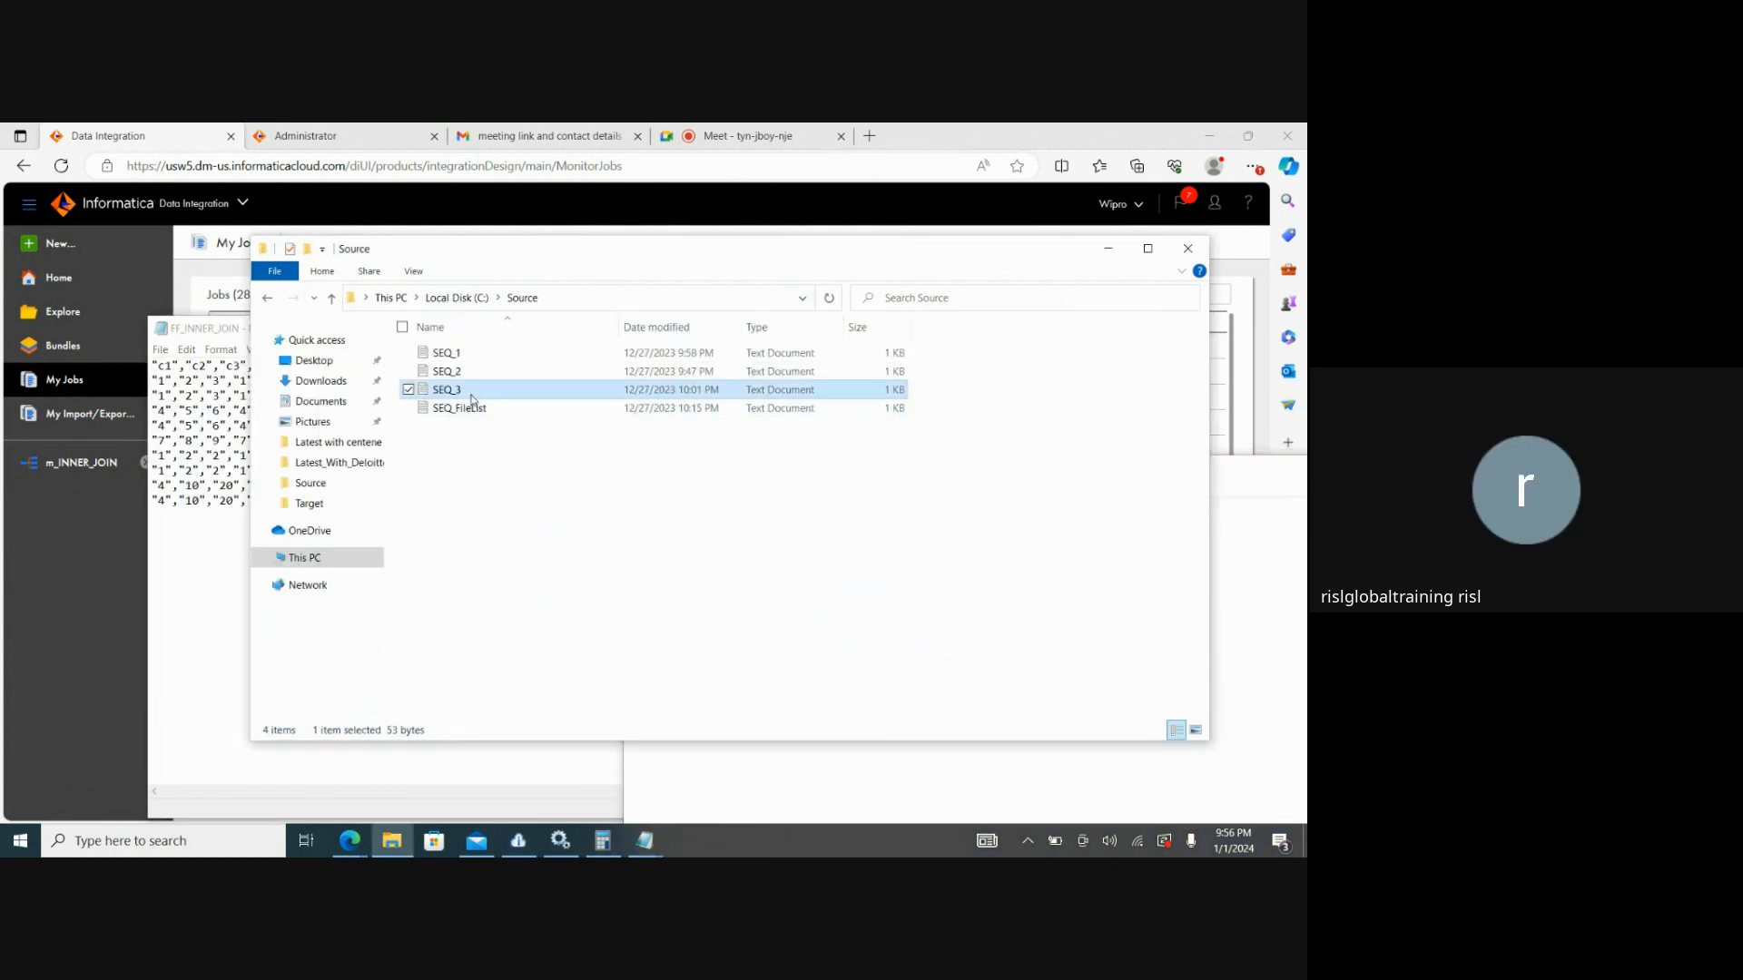
pyautogui.doubleClick(477, 393)
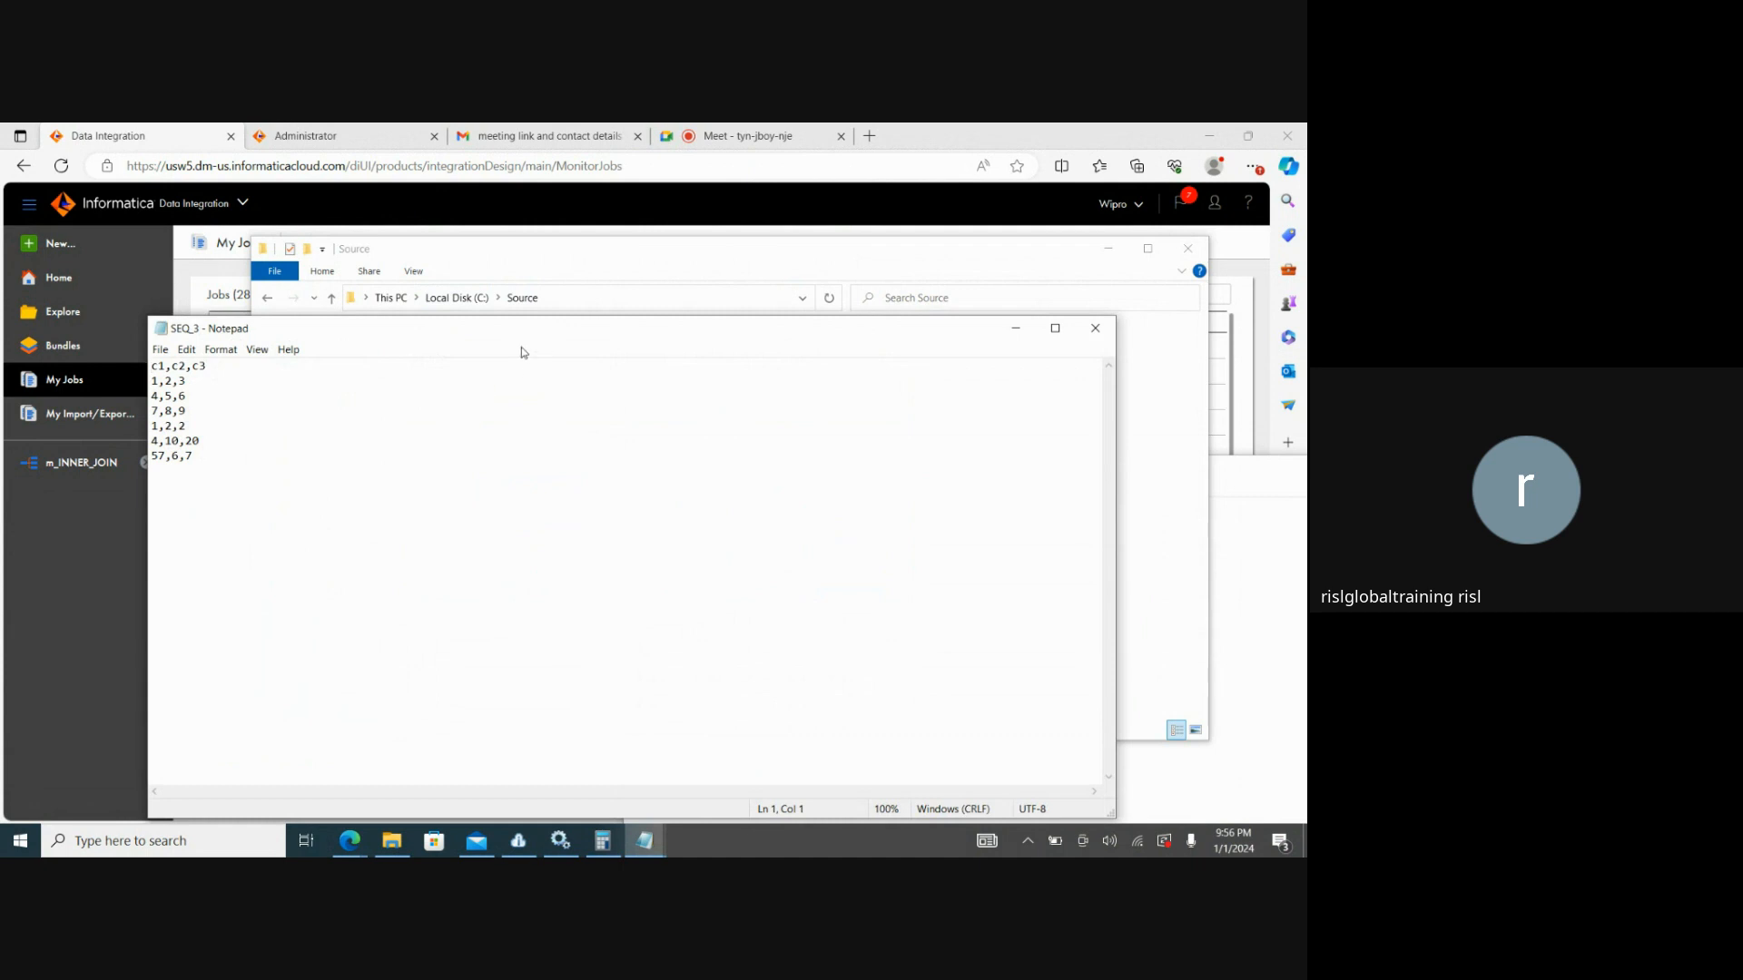
pyautogui.moveTo(518, 343); pyautogui.dragTo(444, 399)
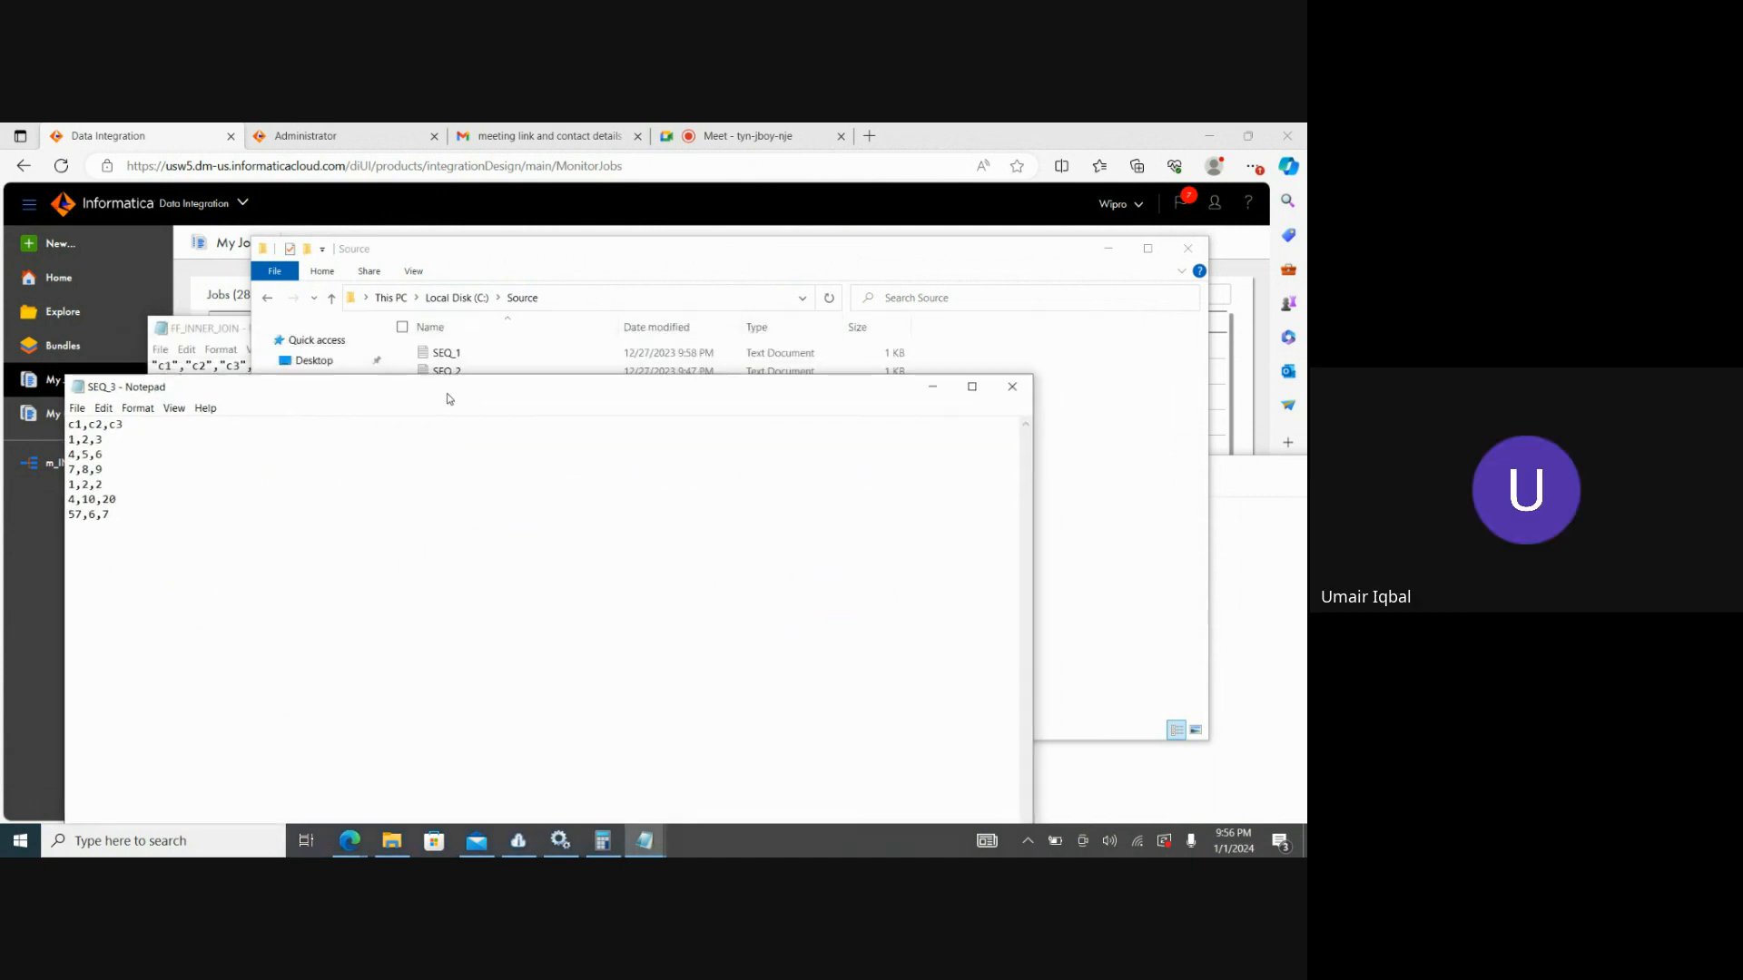
pyautogui.click(1257, 510)
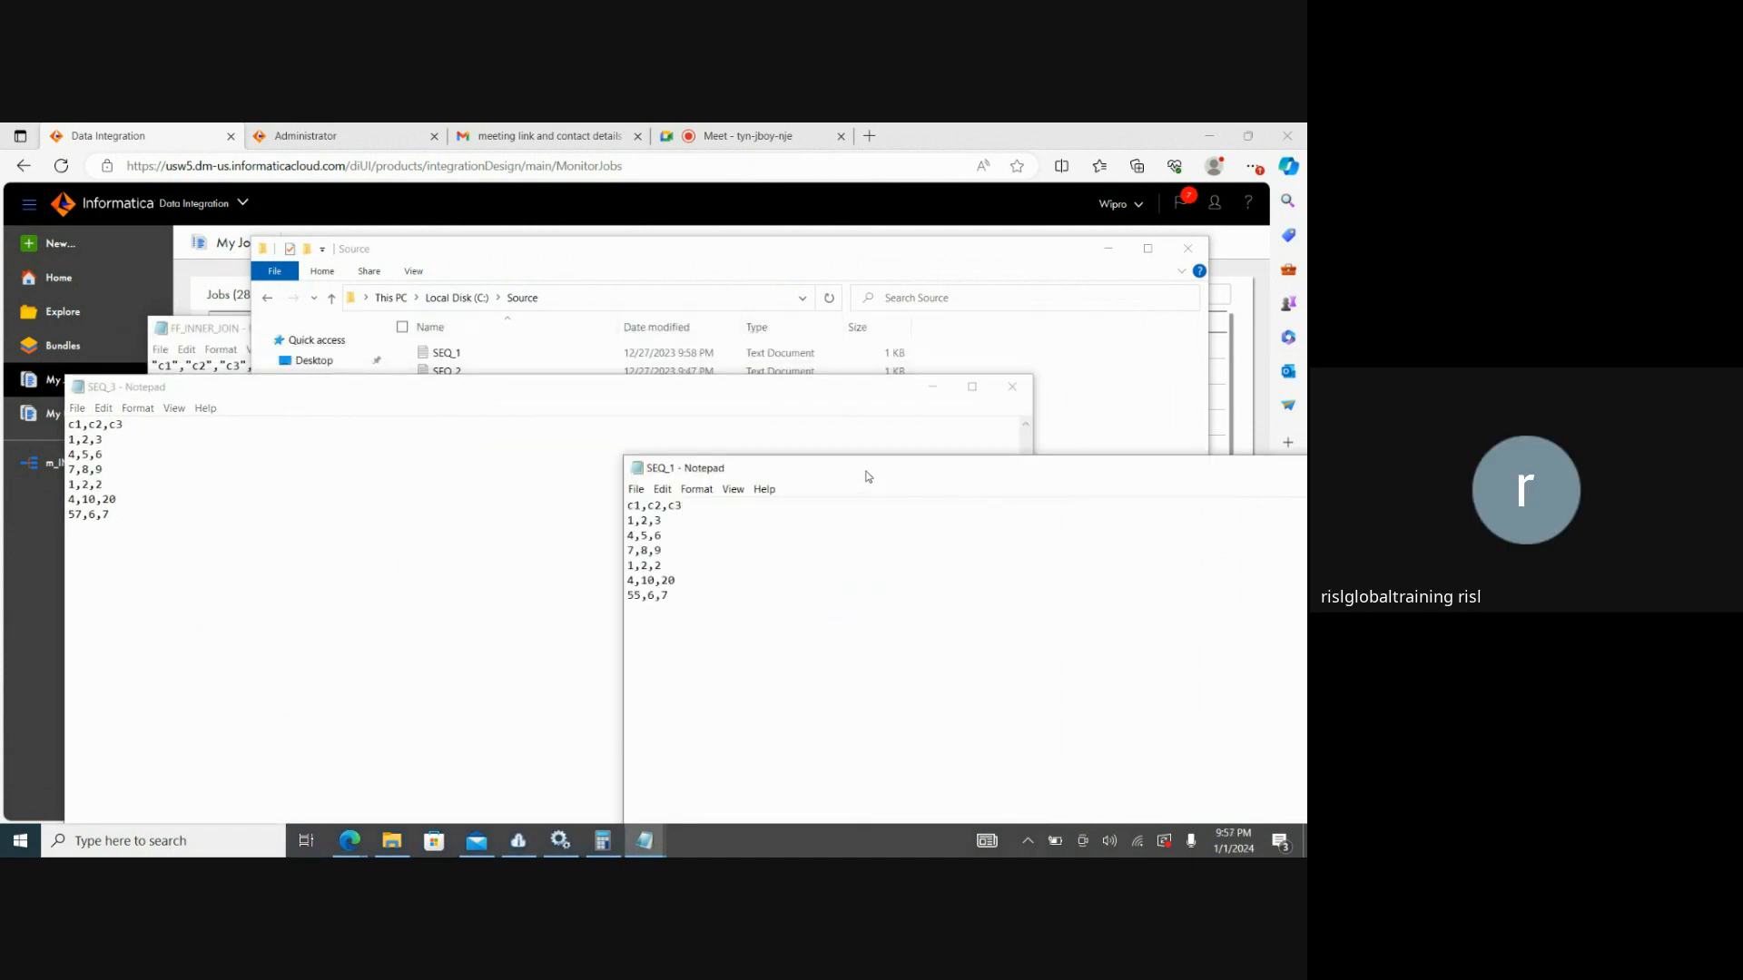
pyautogui.moveTo(864, 471); pyautogui.dragTo(558, 399)
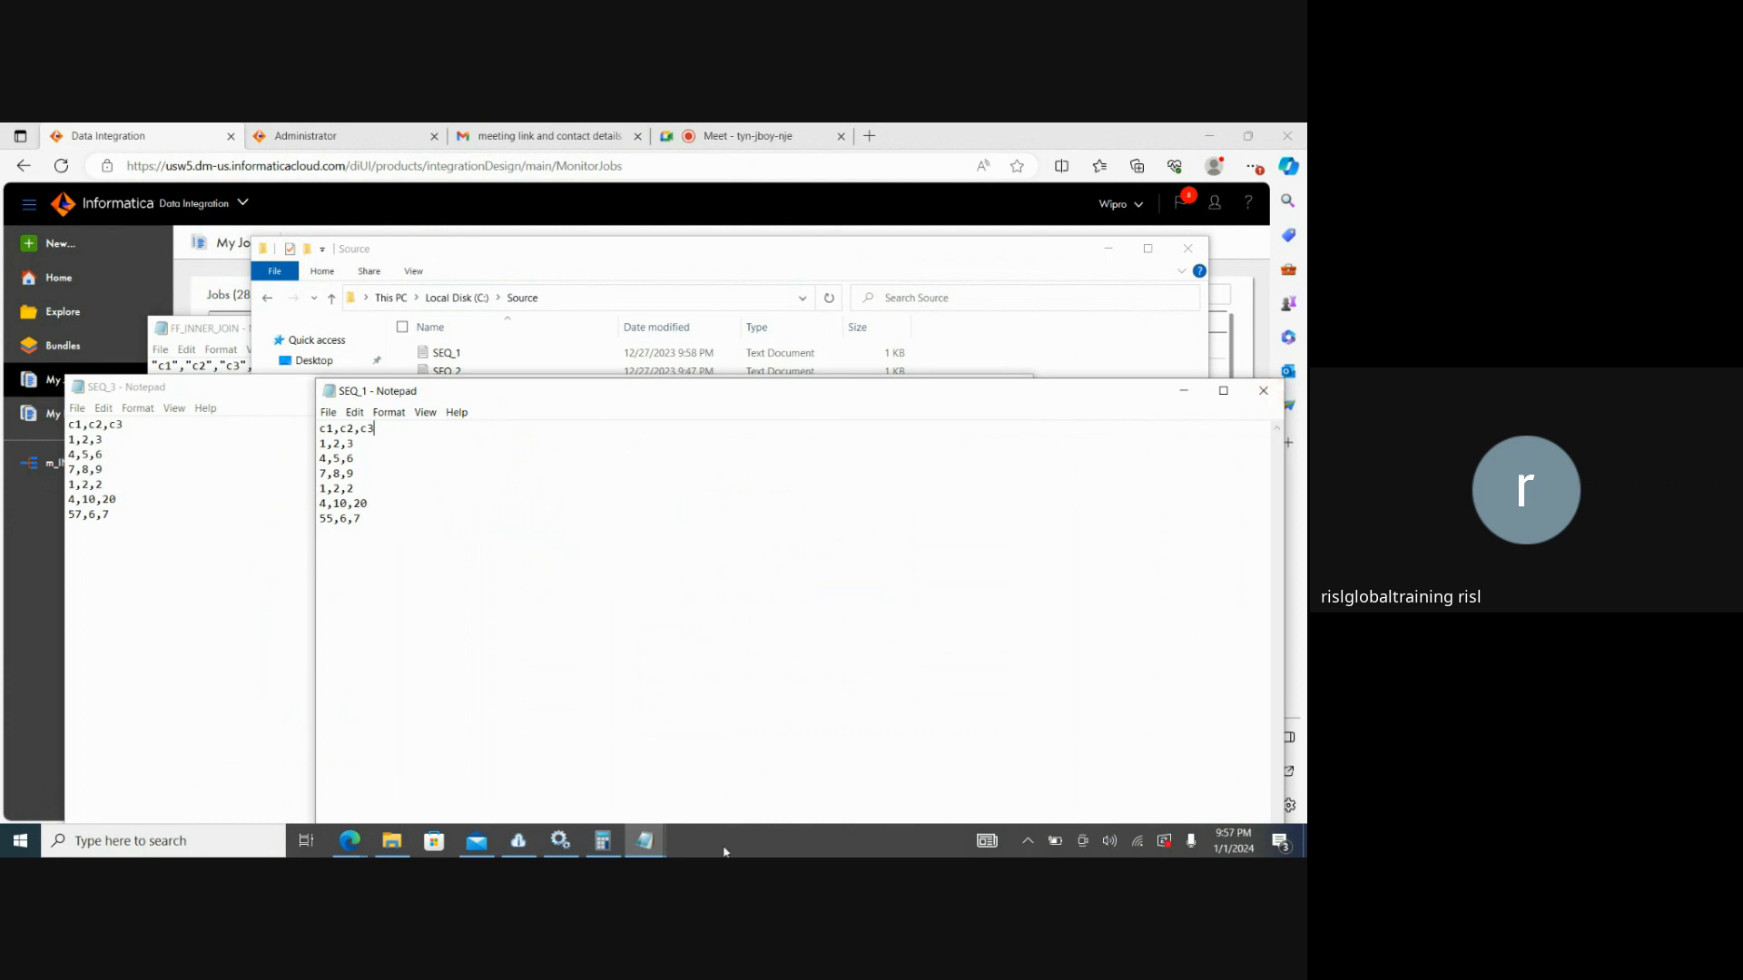
# Check the joined rows in FF_INNER_JOIN, then close the three text files and minimize the Source folder.
pyautogui.click(641, 844)
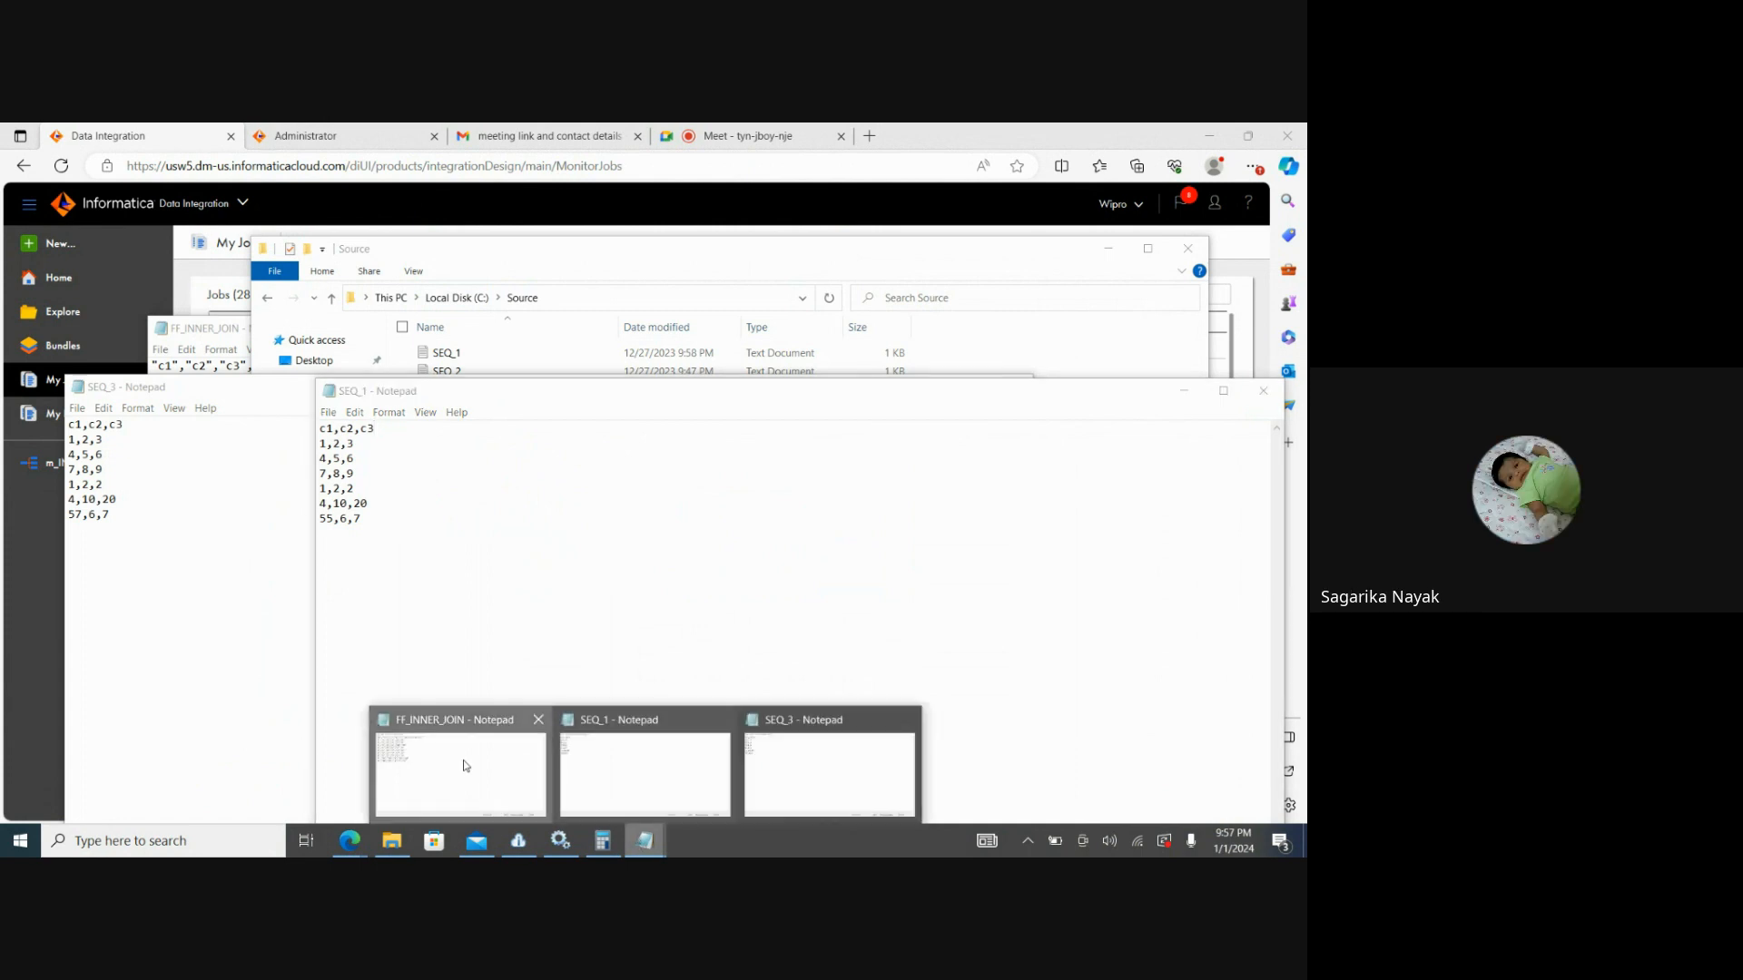
pyautogui.click(464, 761)
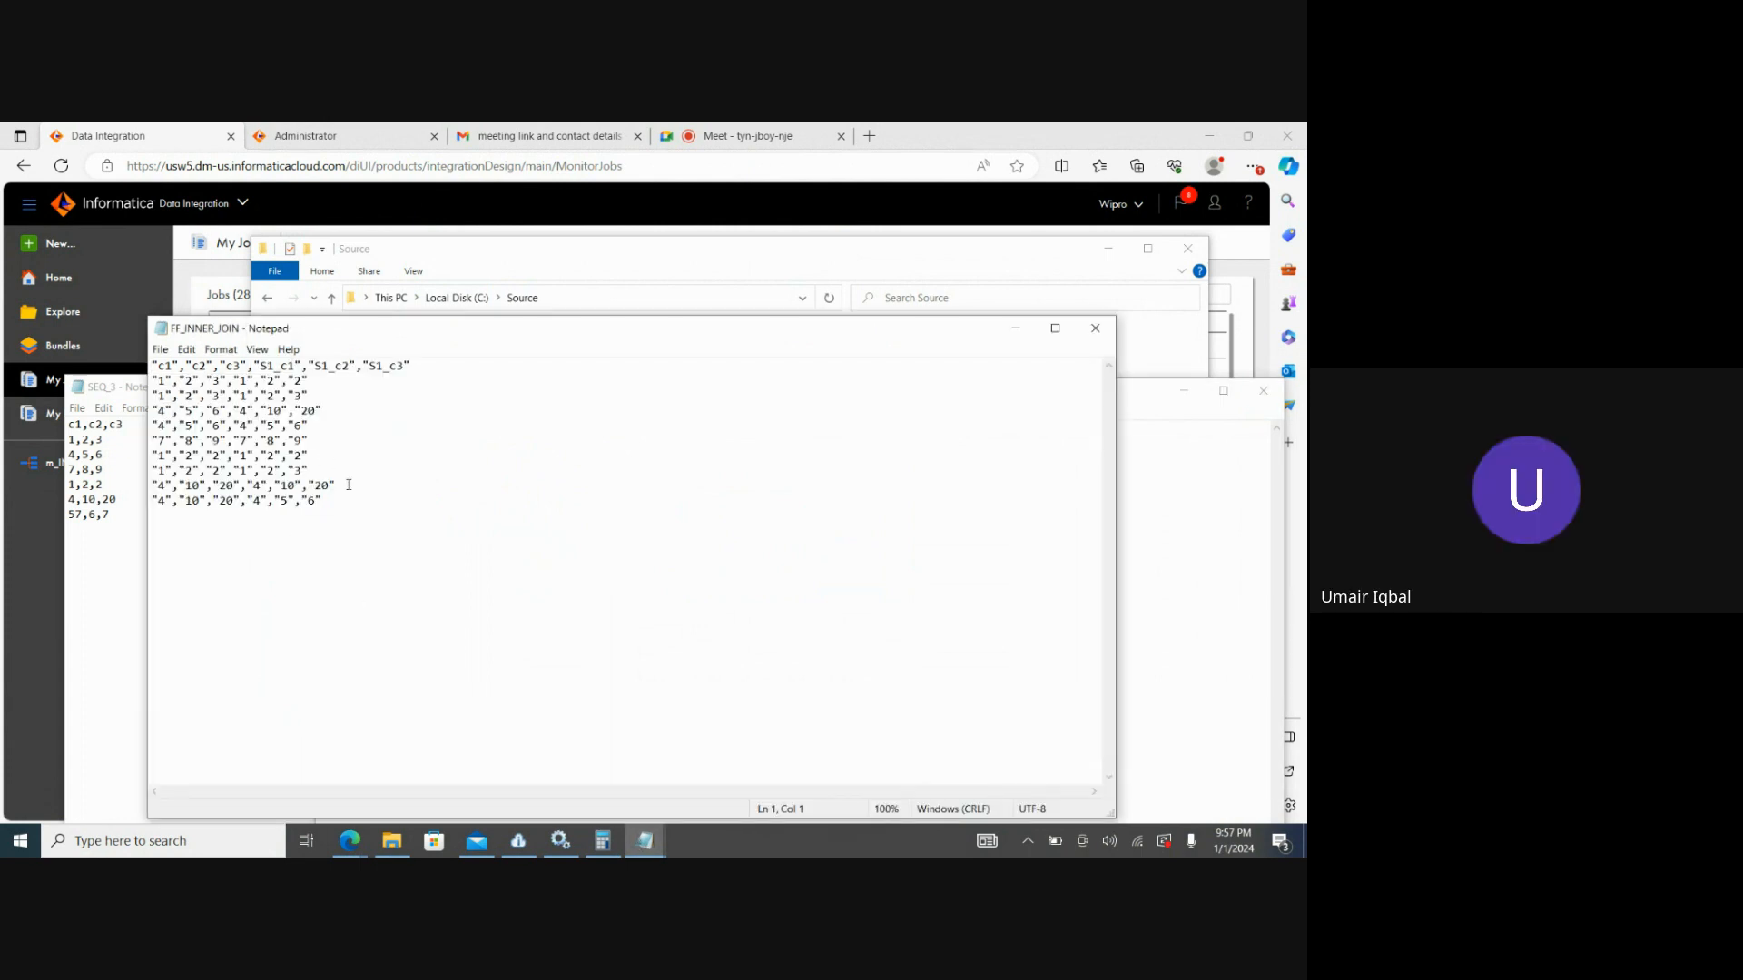
pyautogui.click(1096, 328)
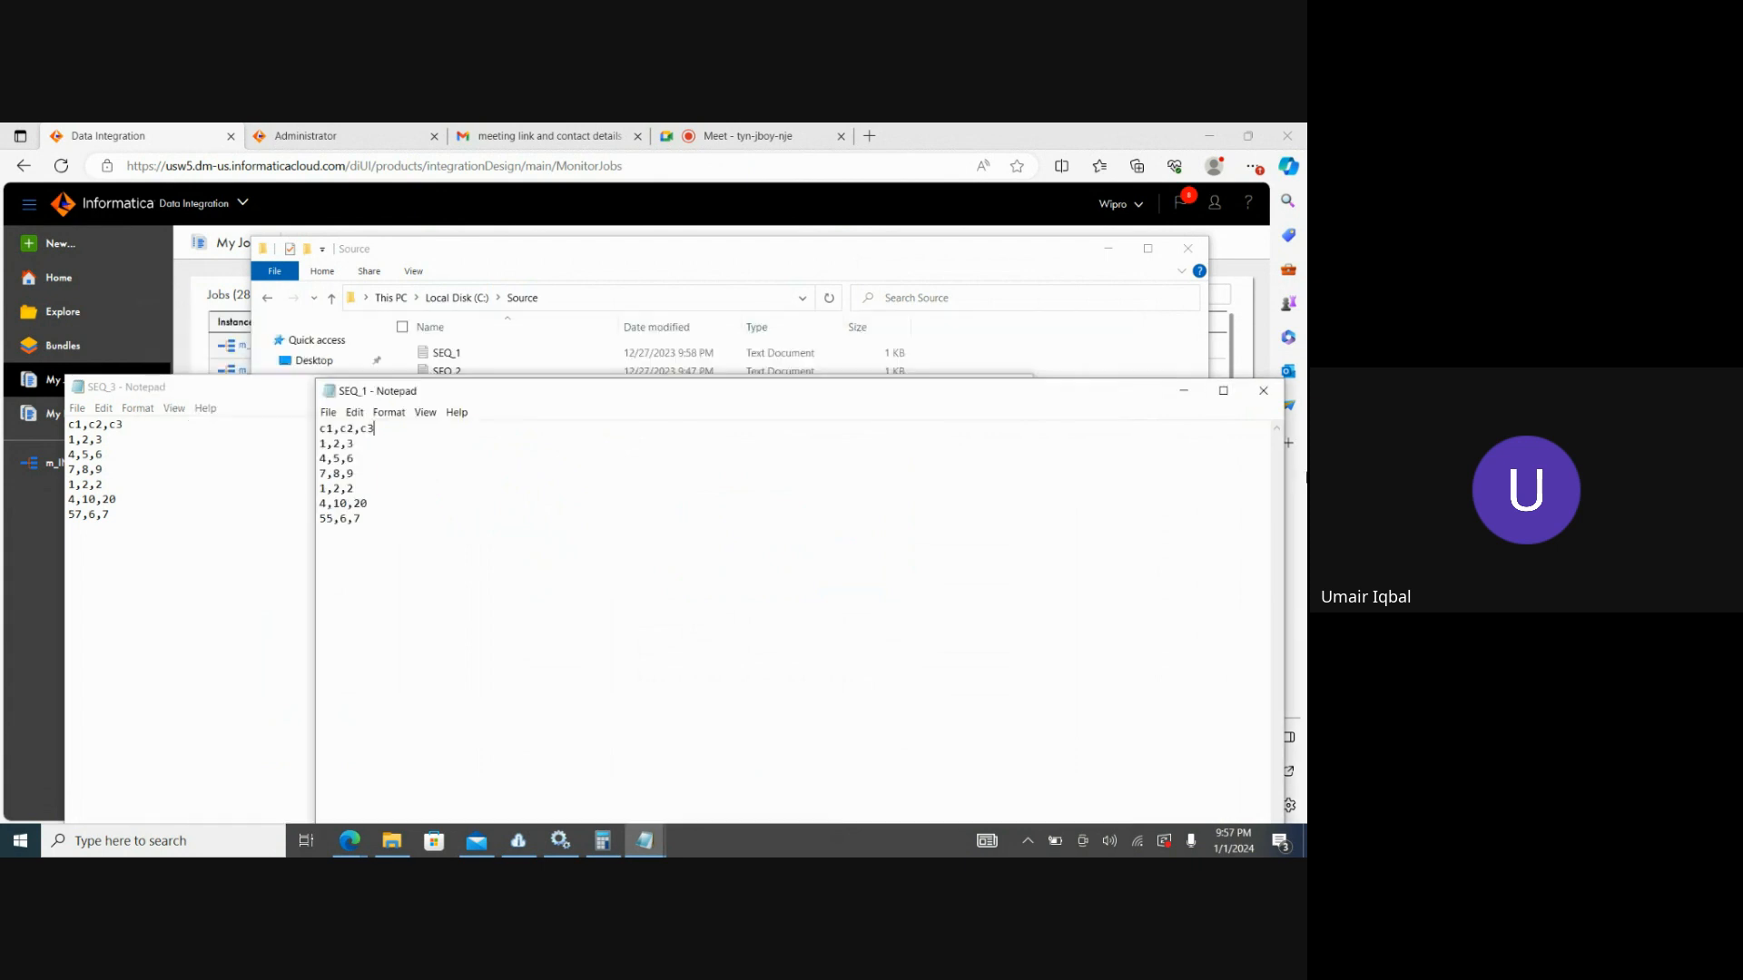
pyautogui.click(1263, 390)
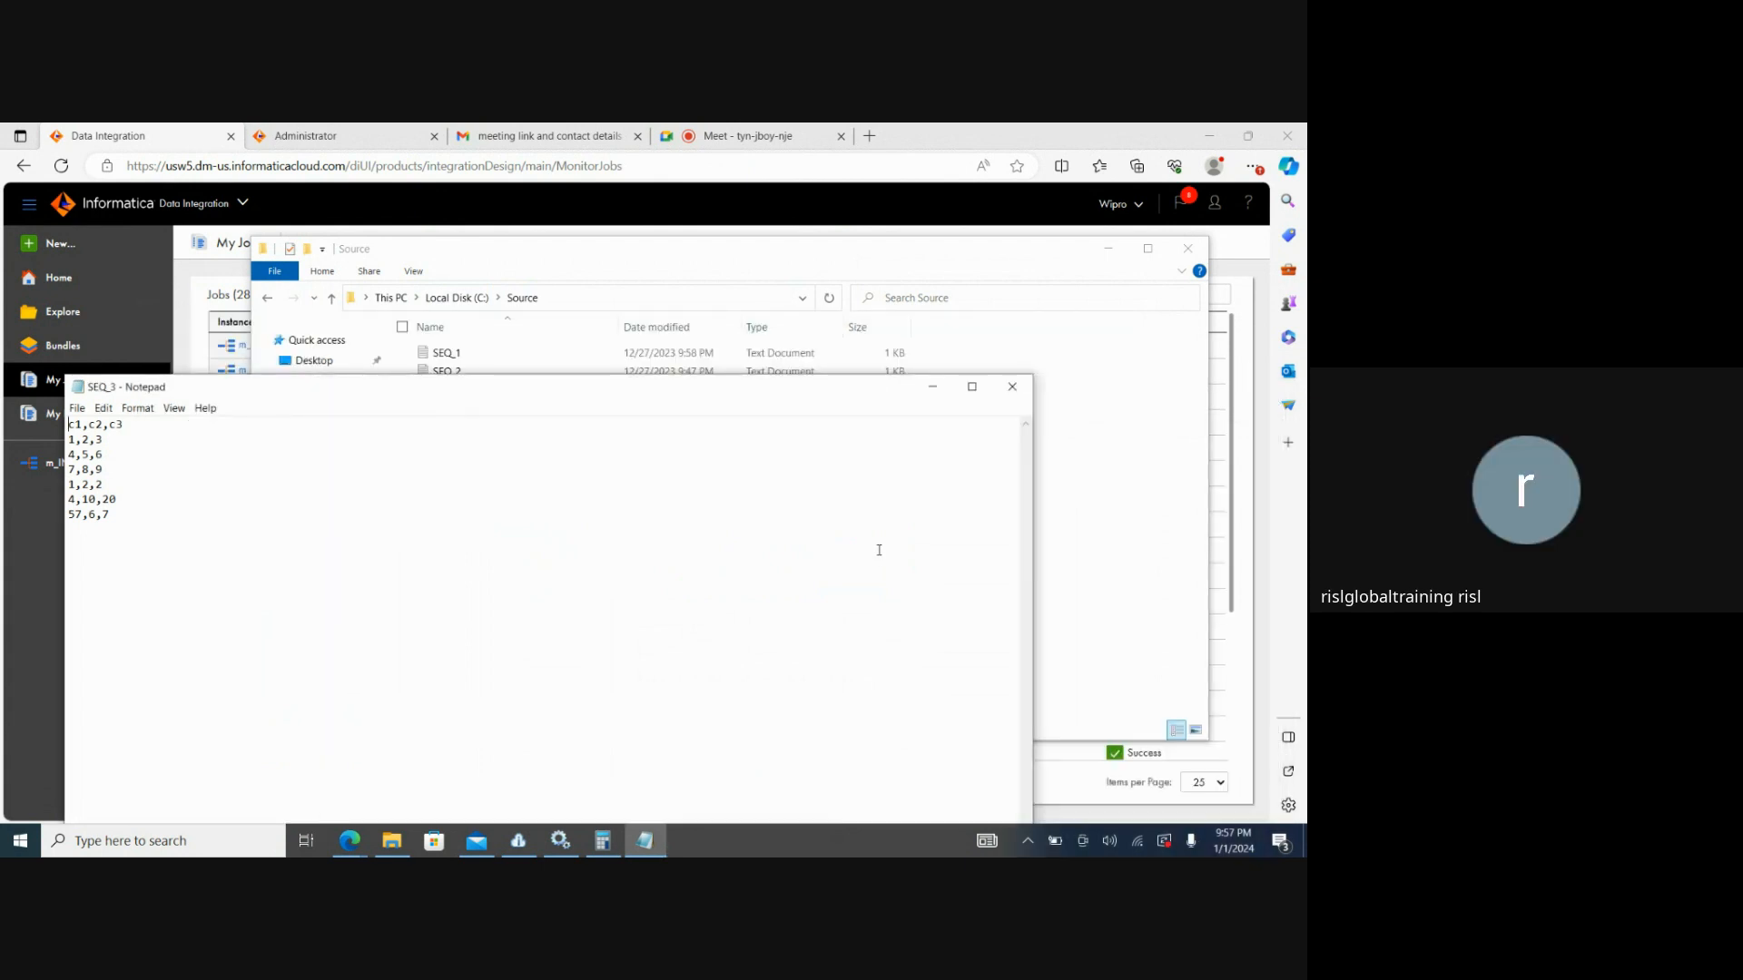
pyautogui.click(1012, 386)
pyautogui.click(1109, 249)
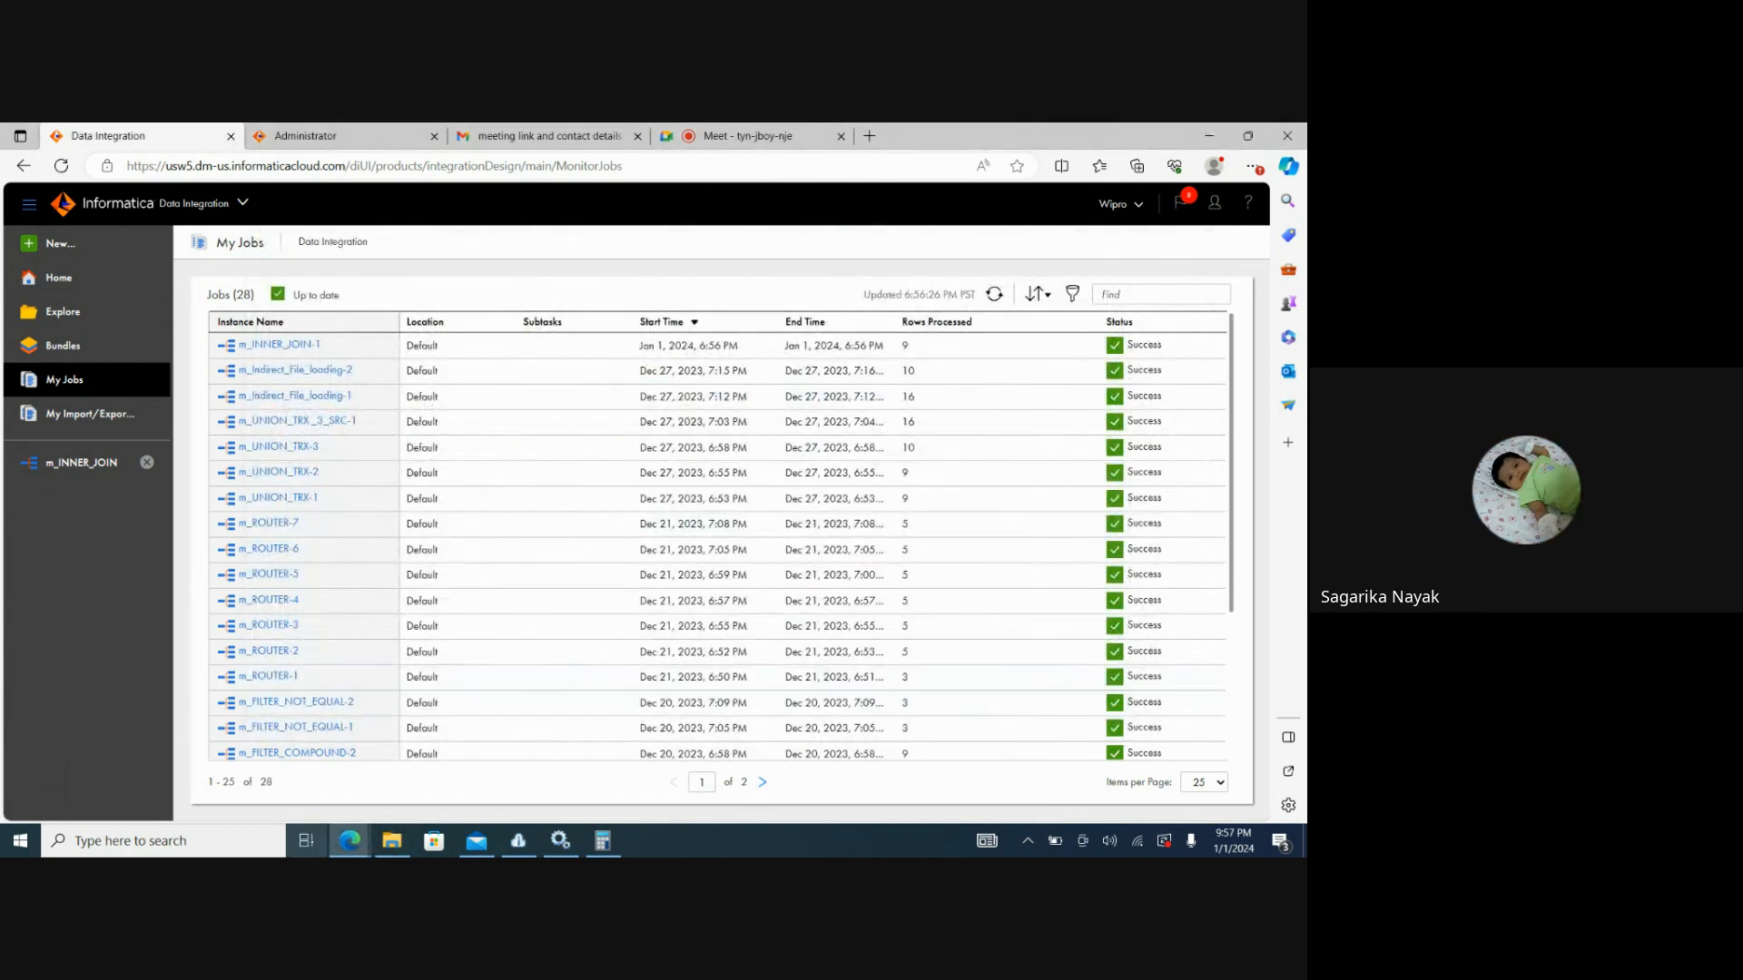
# Open SEQ_3 and SEQ_1 from the Source folder and place them side by side to compare their rows.
pyautogui.click(391, 840)
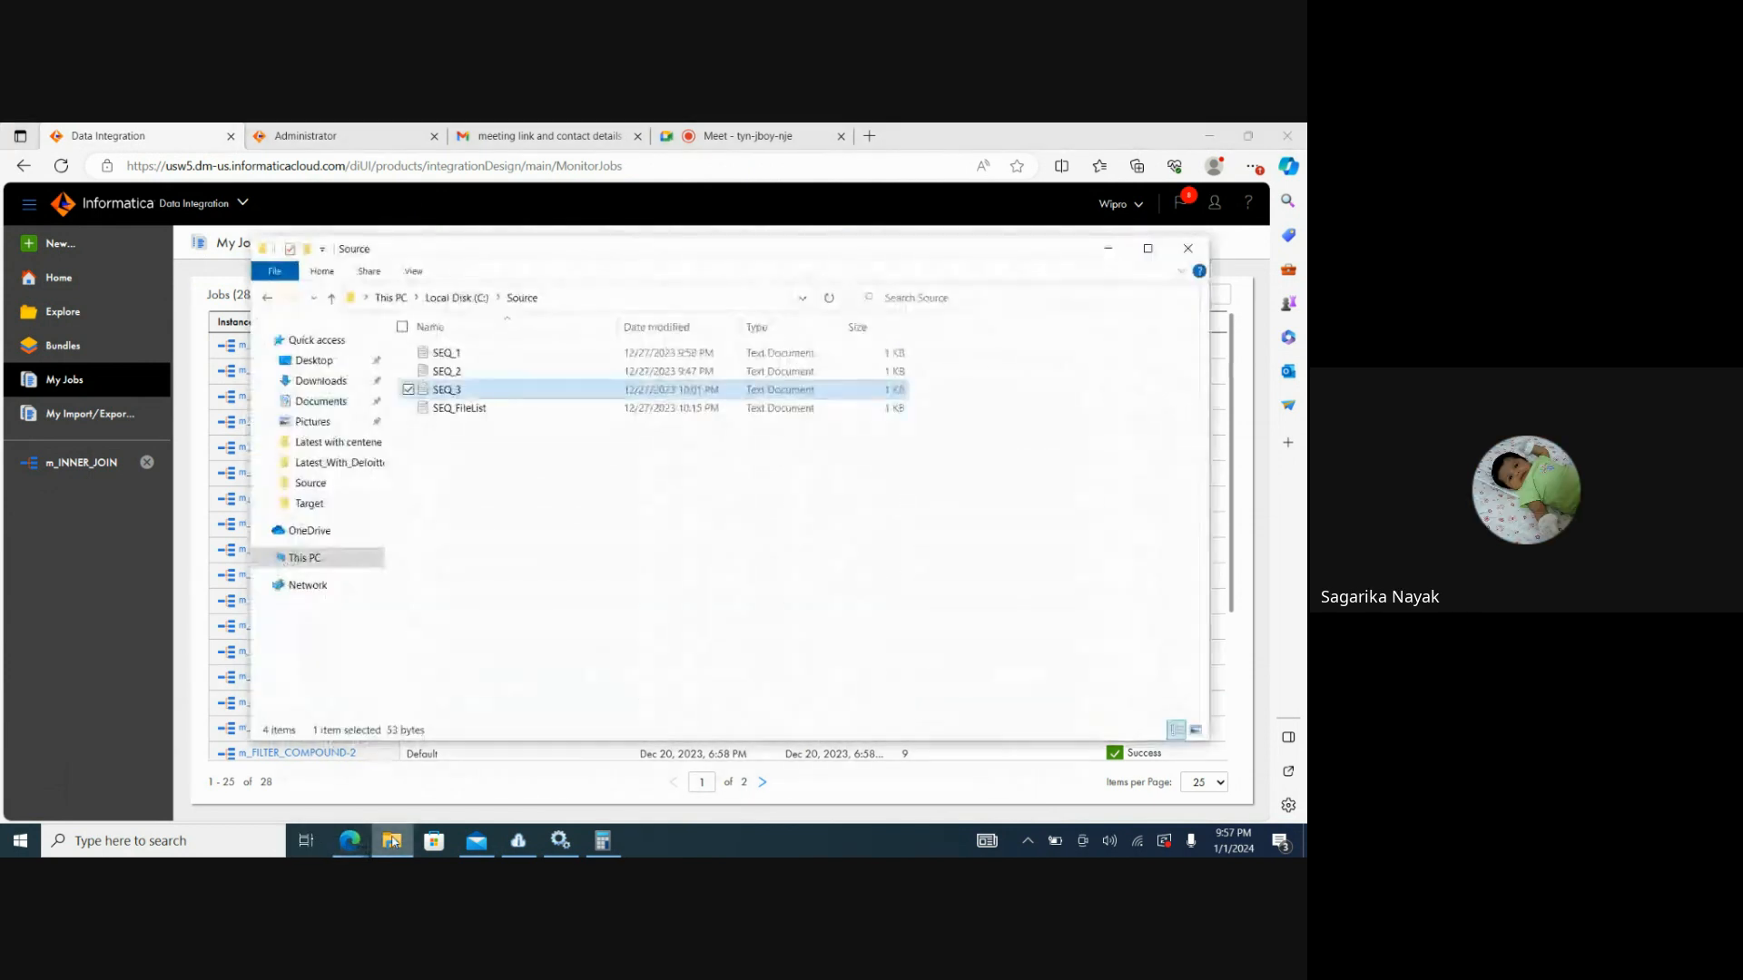
pyautogui.doubleClick(459, 396)
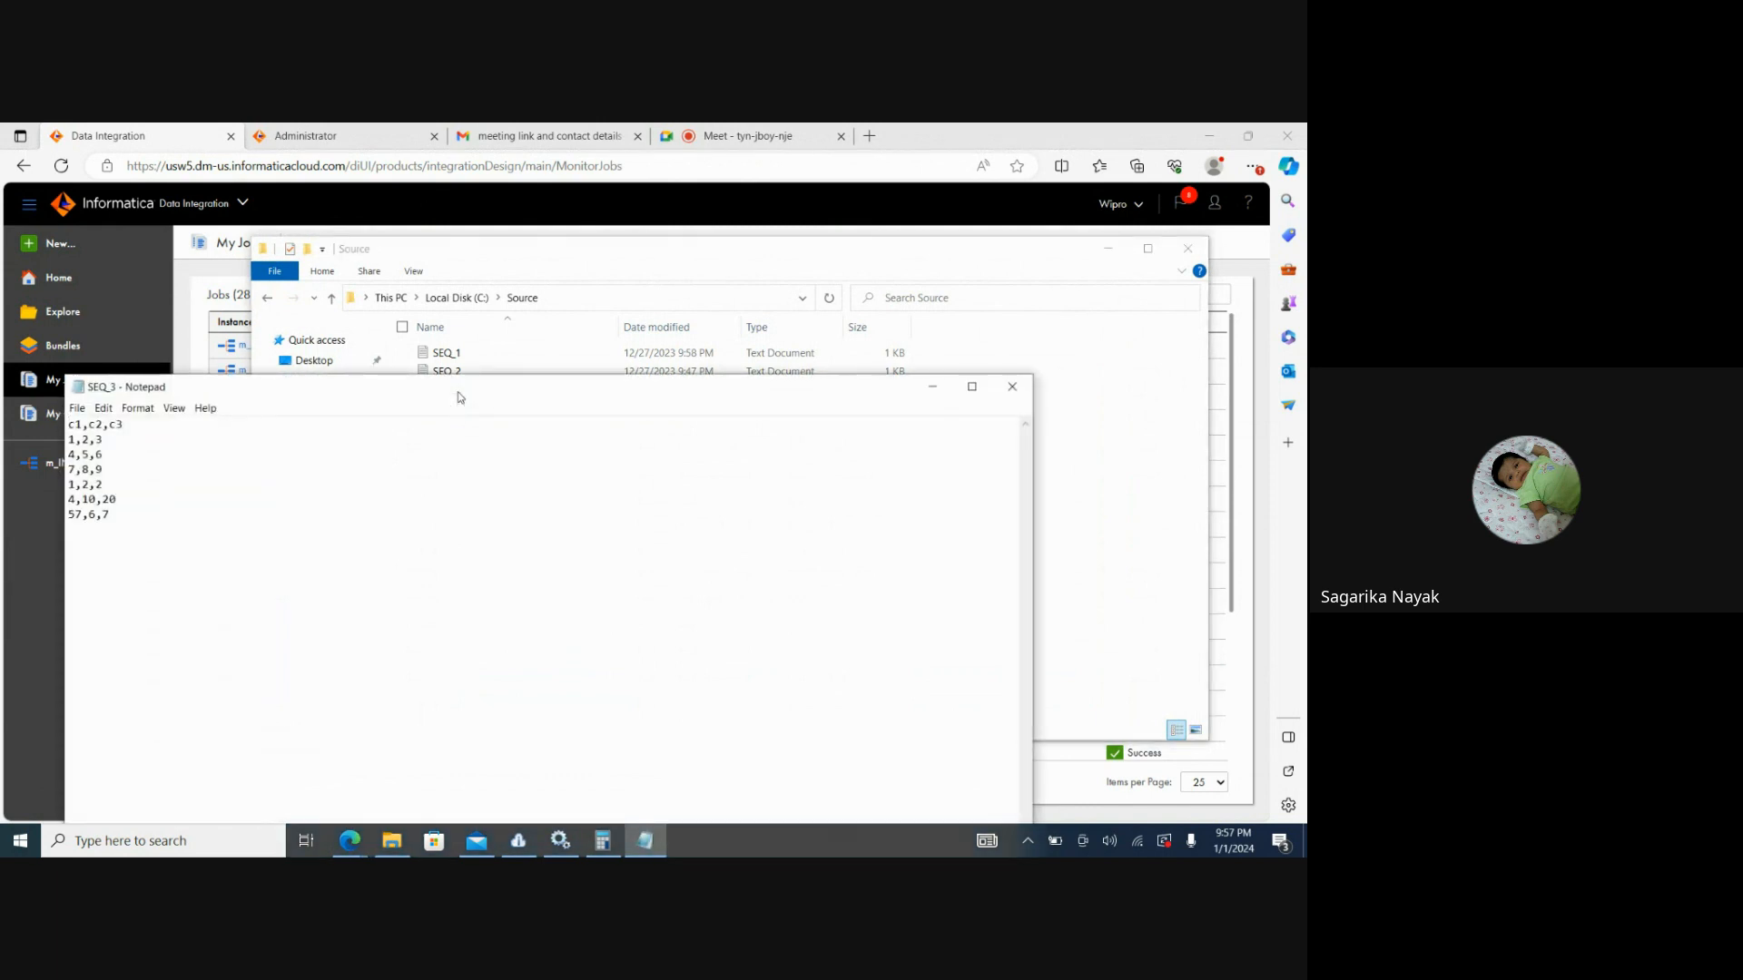
pyautogui.doubleClick(542, 354)
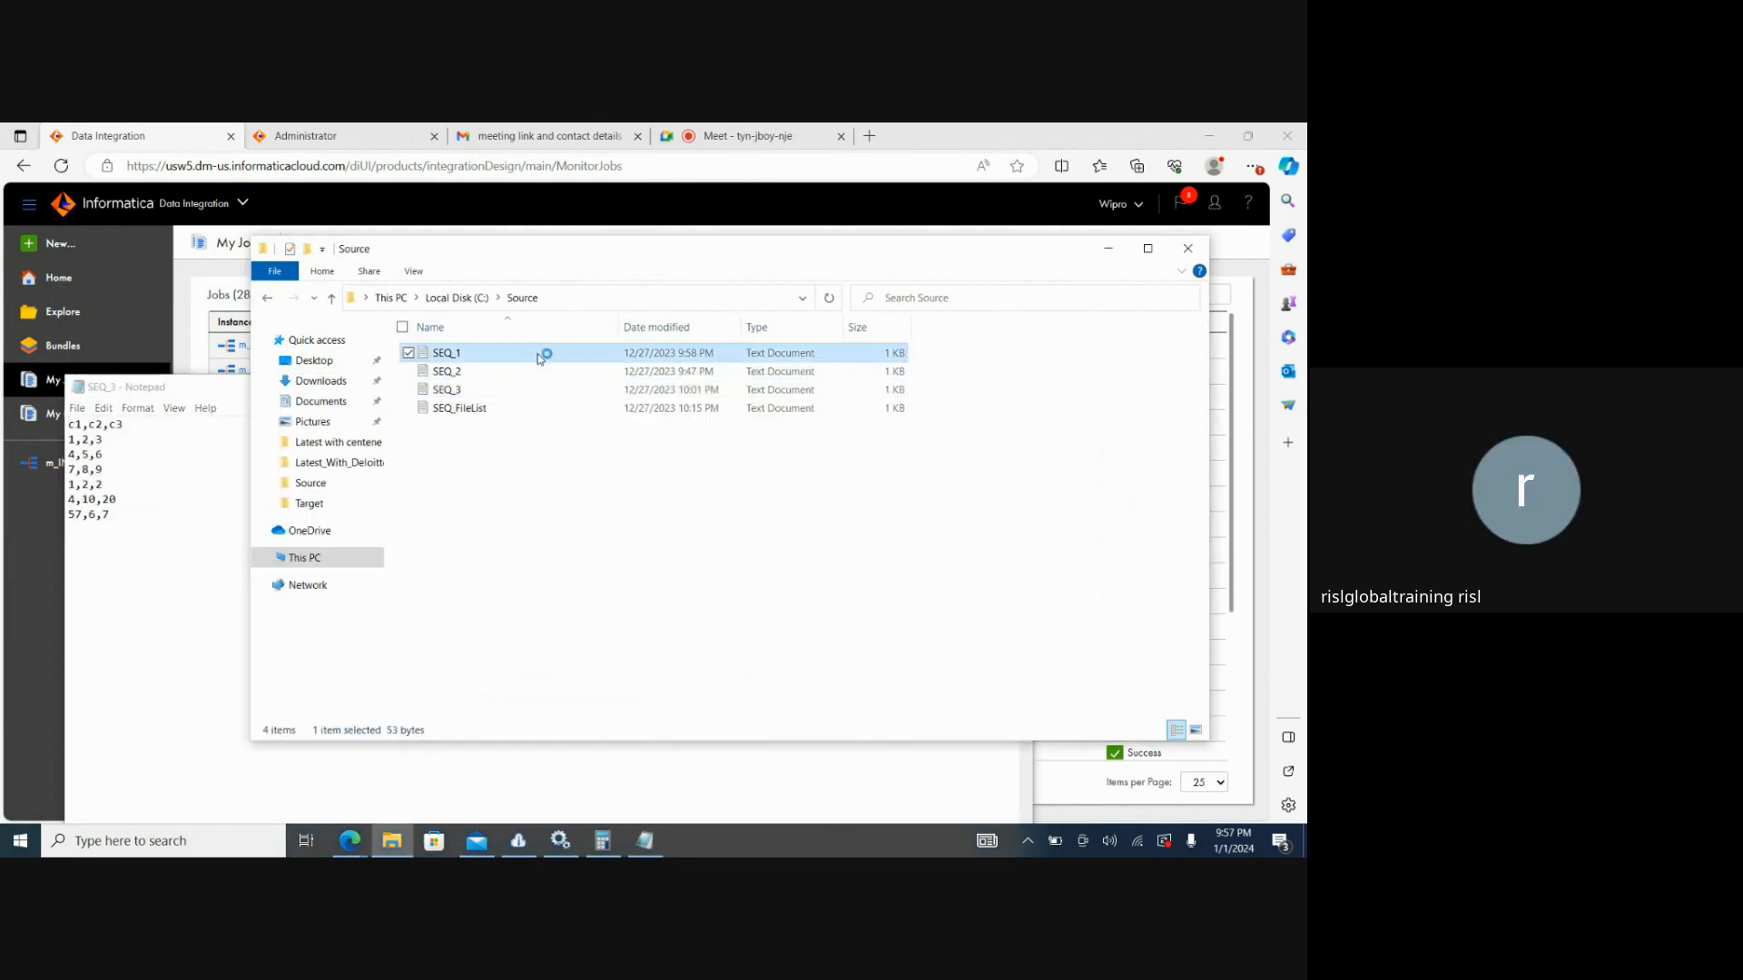
pyautogui.moveTo(420, 388); pyautogui.dragTo(740, 387)
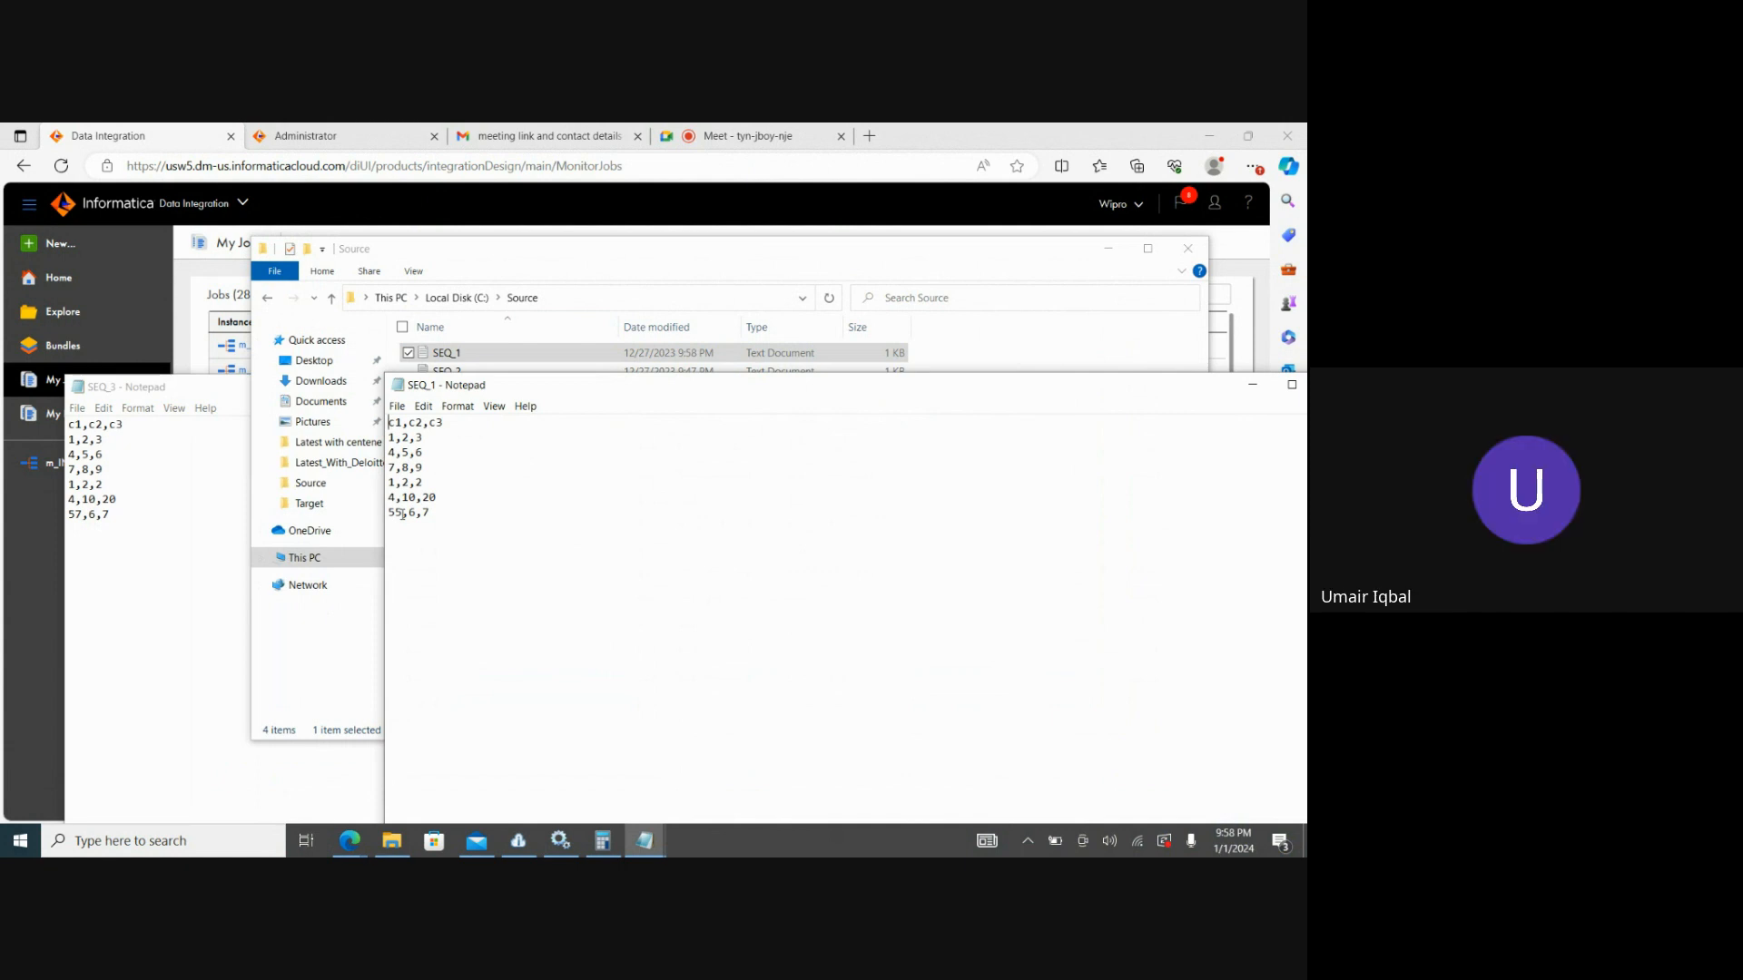
# Check the joined rows in FF_INNER_JOIN from the C: drive's Target folder, then close all three text files and minimize the folder.
pyautogui.click(535, 263)
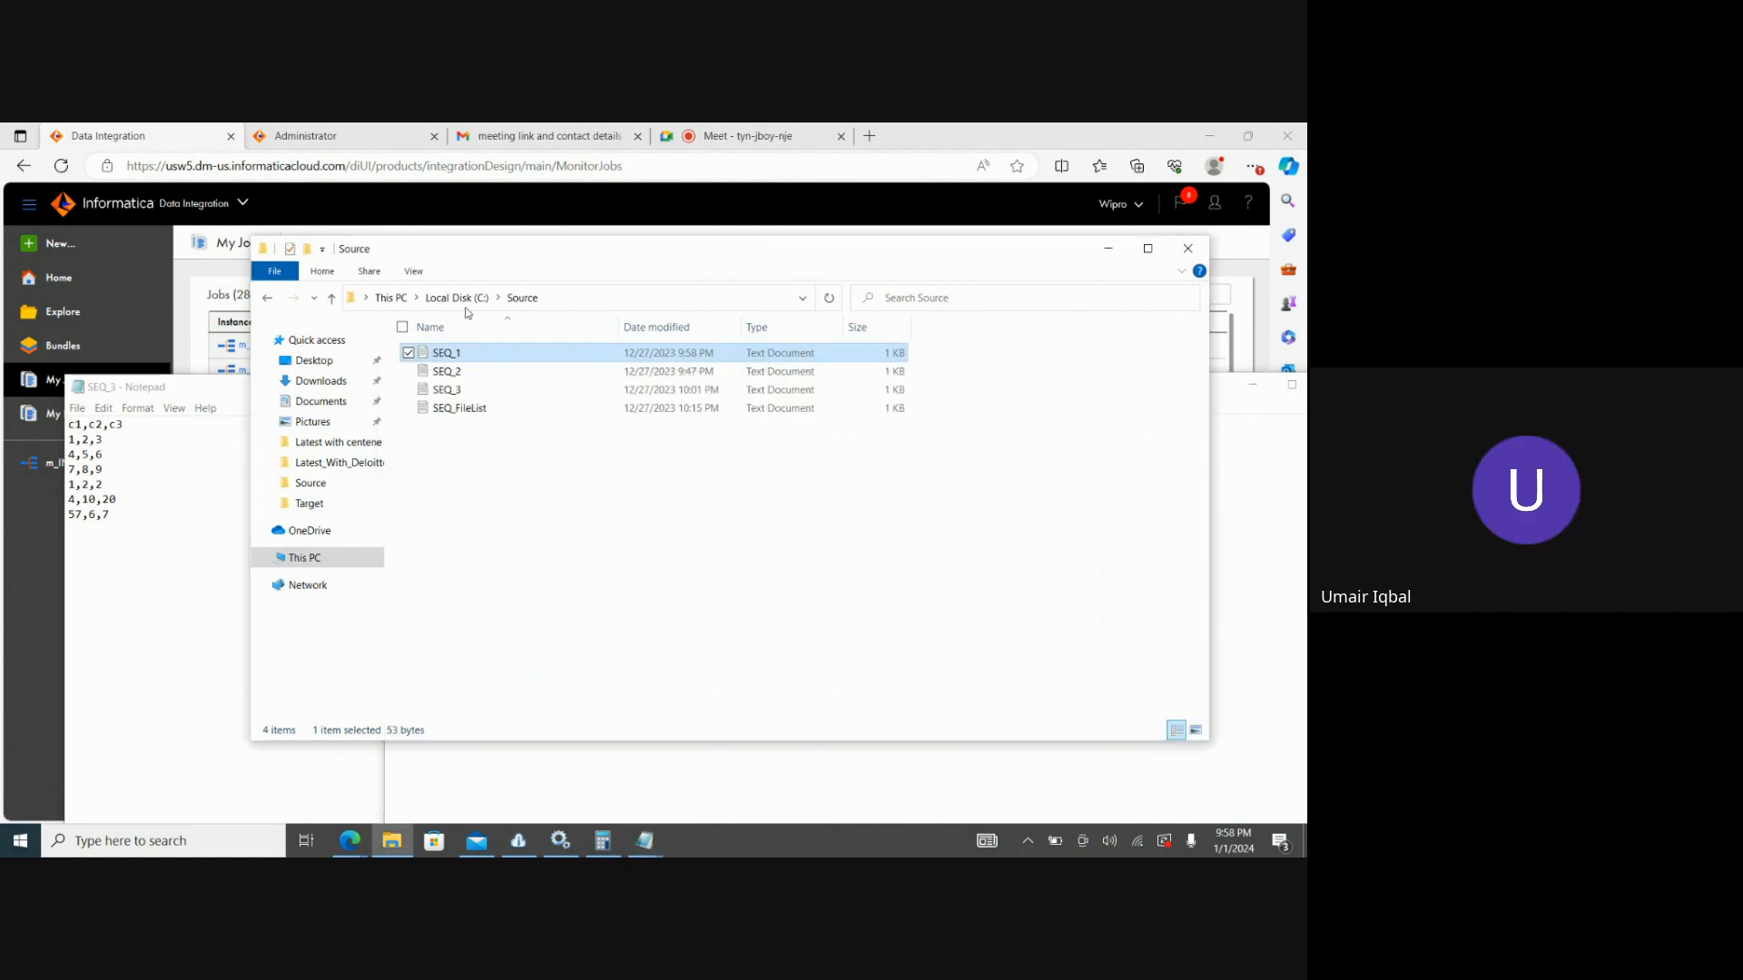
pyautogui.click(457, 298)
pyautogui.doubleClick(447, 482)
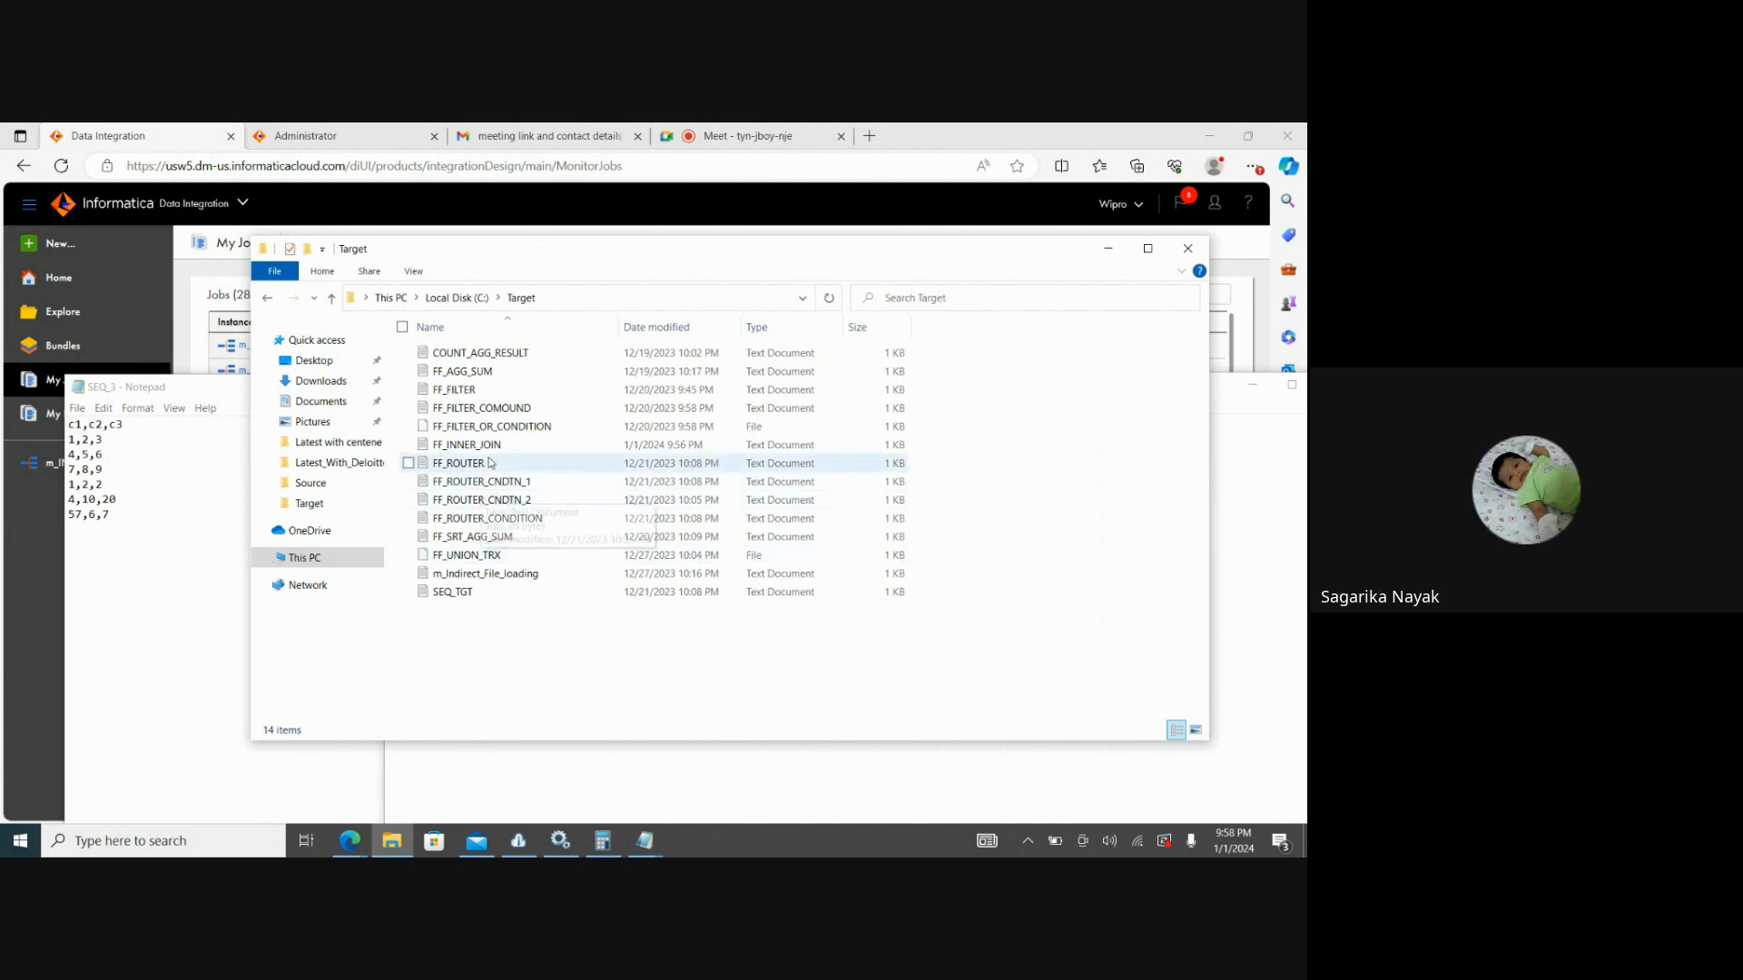
pyautogui.doubleClick(463, 445)
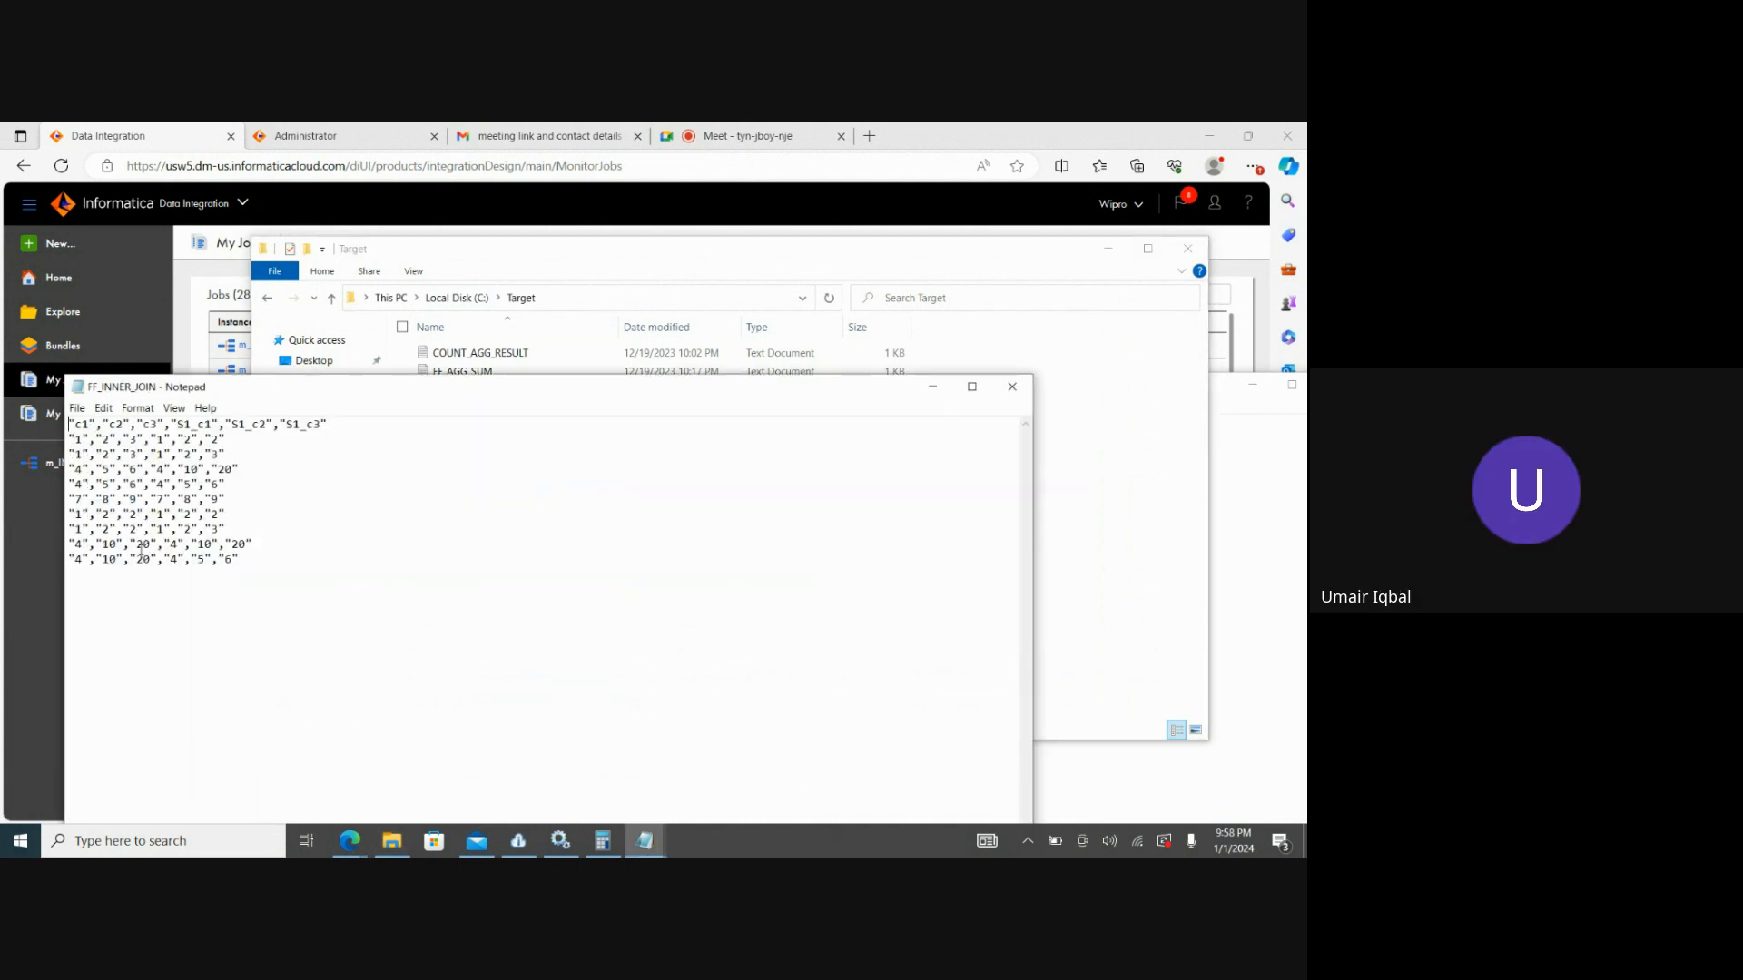
pyautogui.click(1012, 387)
pyautogui.click(1108, 247)
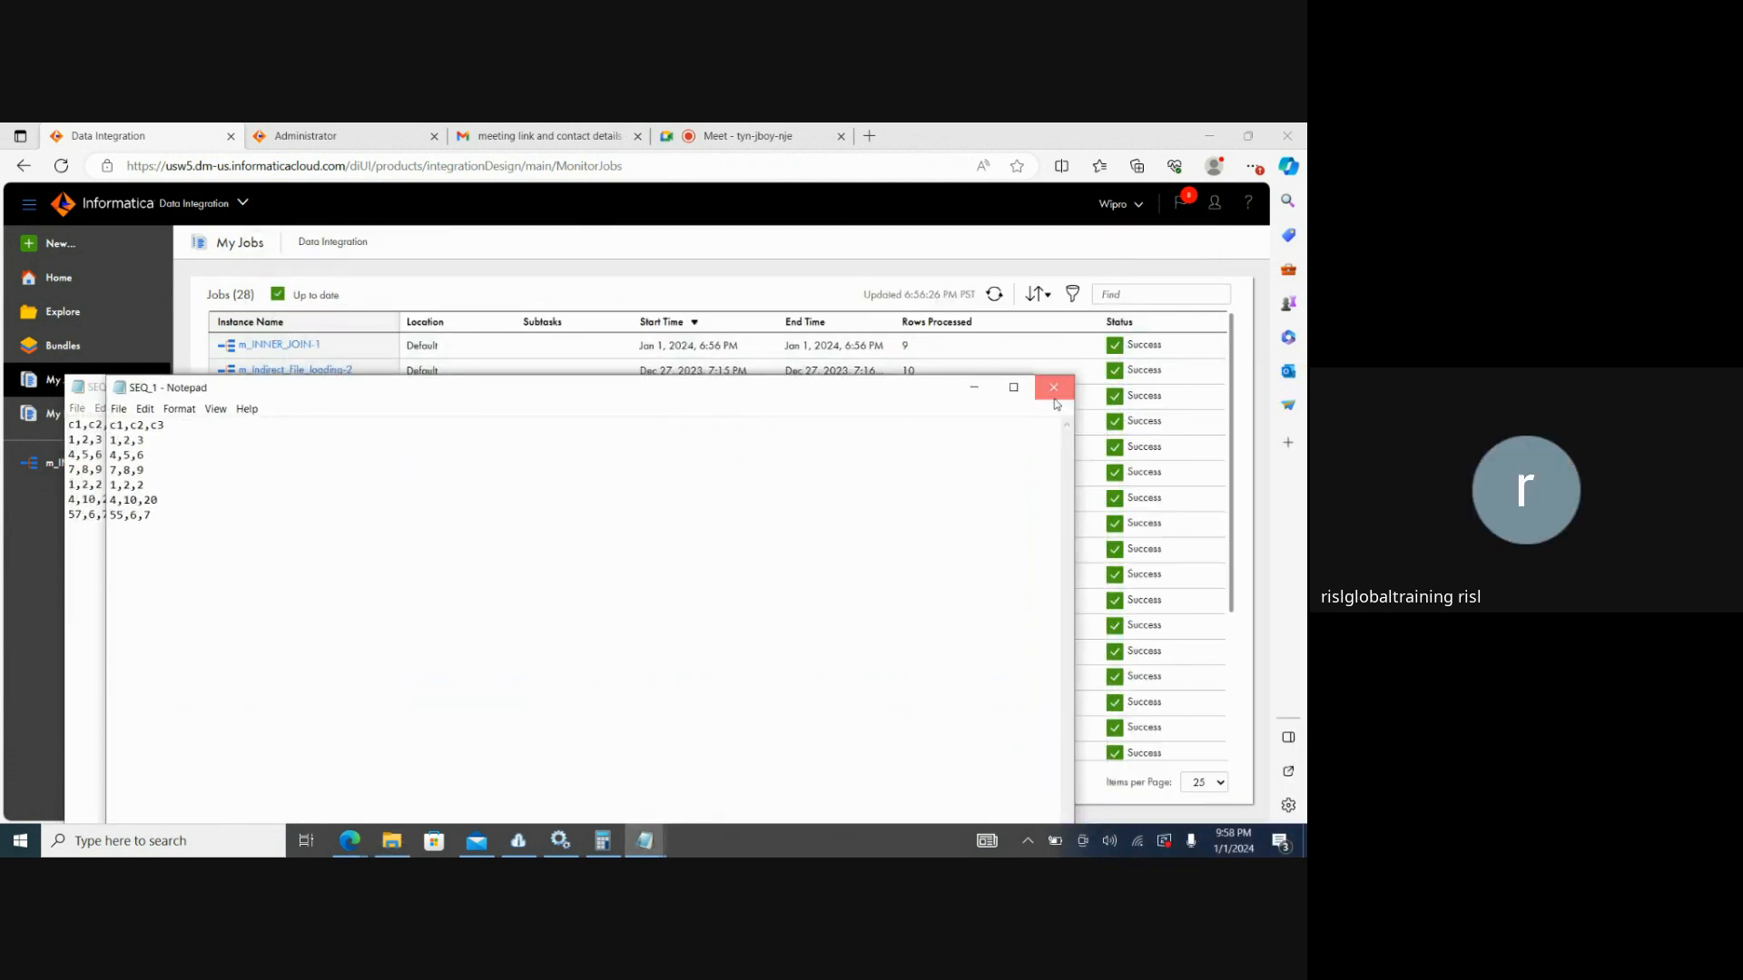
pyautogui.click(1055, 385)
pyautogui.click(1012, 386)
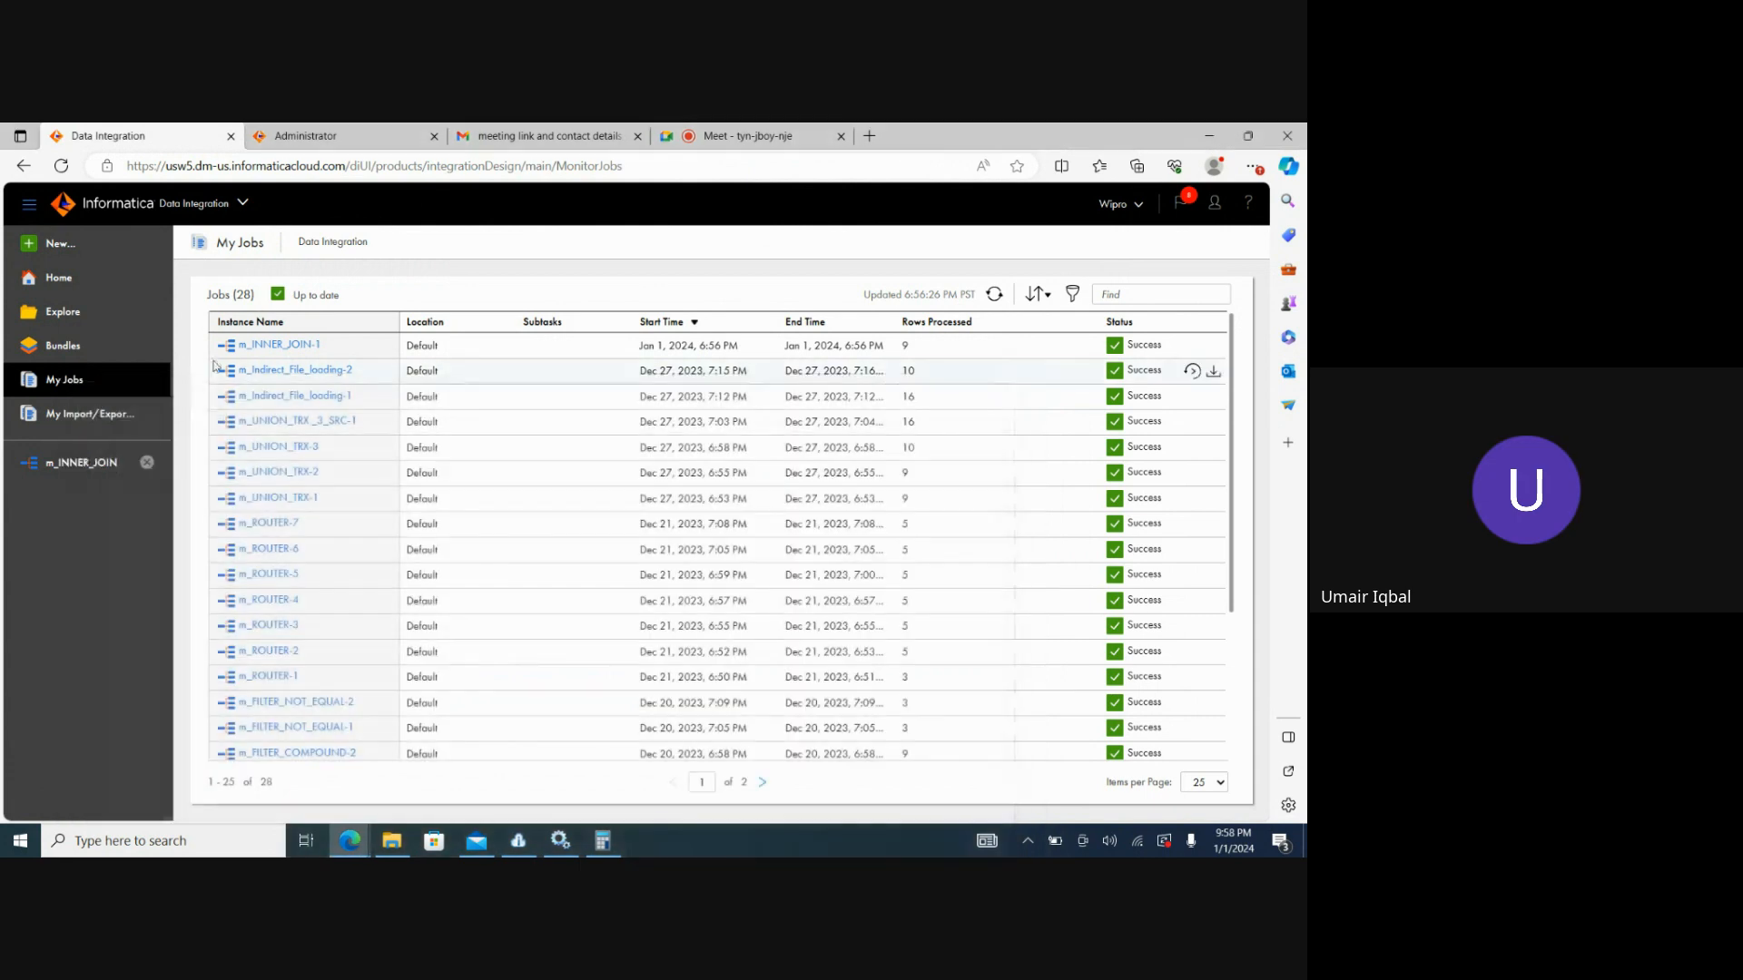
# Copy the m_INNER_JOIN mapping within the Default project, keeping both versions.
pyautogui.click(59, 278)
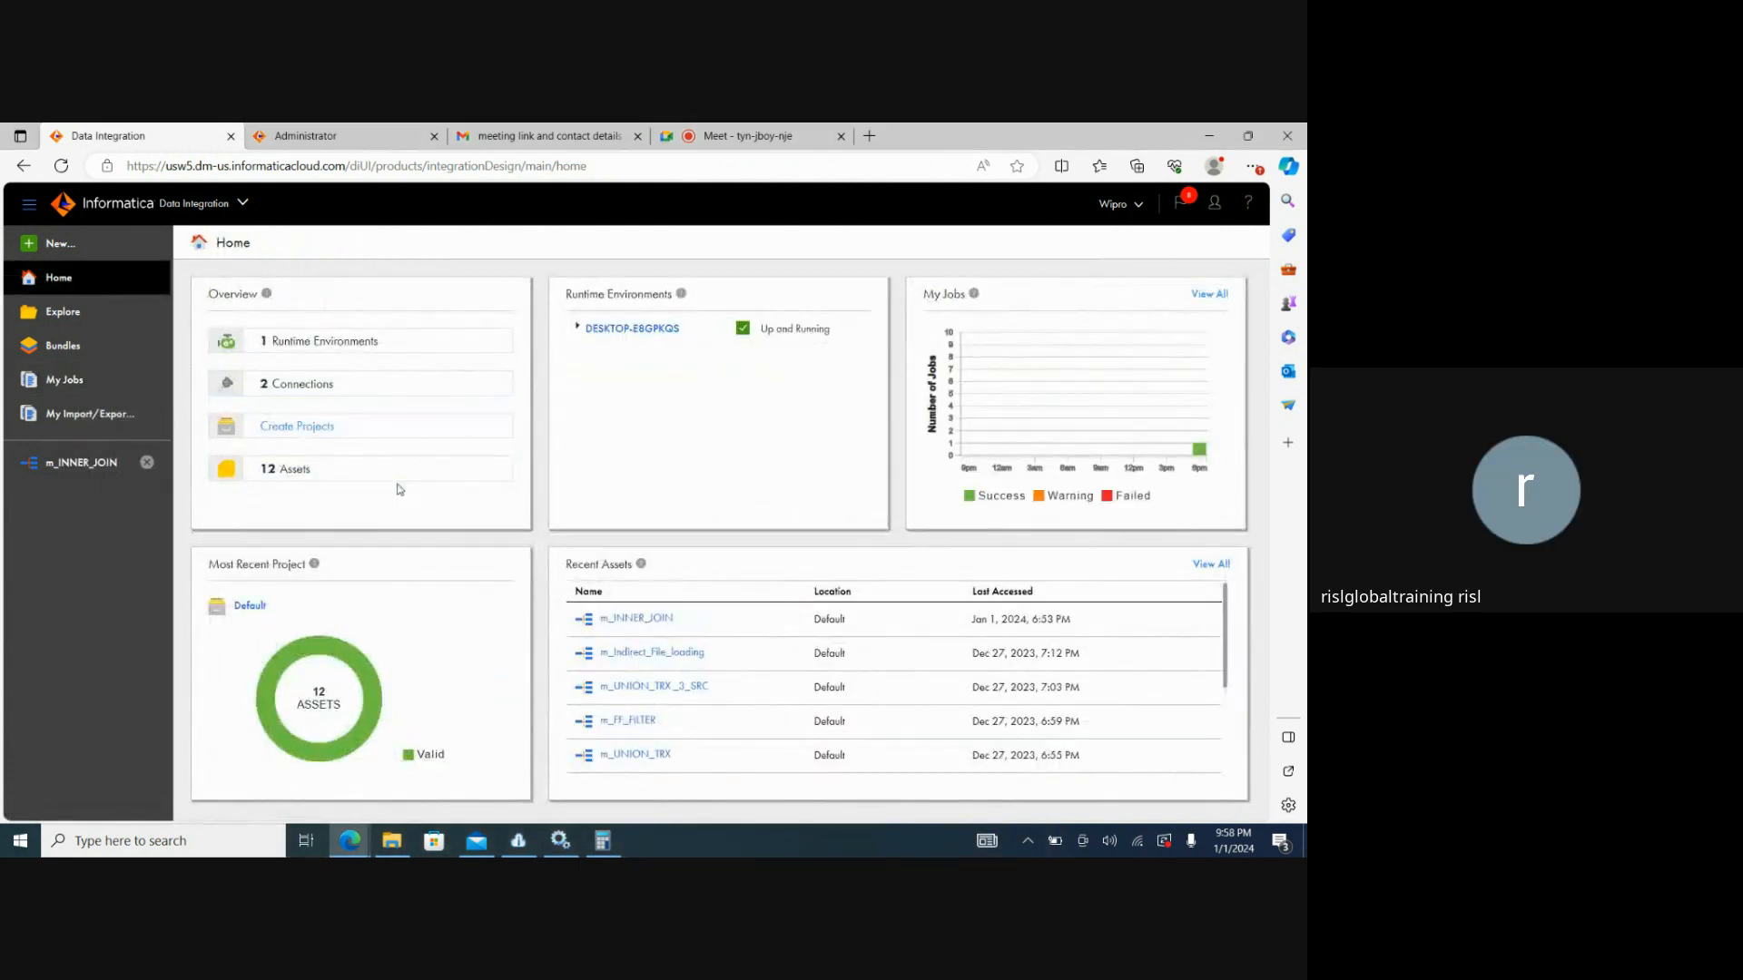
pyautogui.click(59, 312)
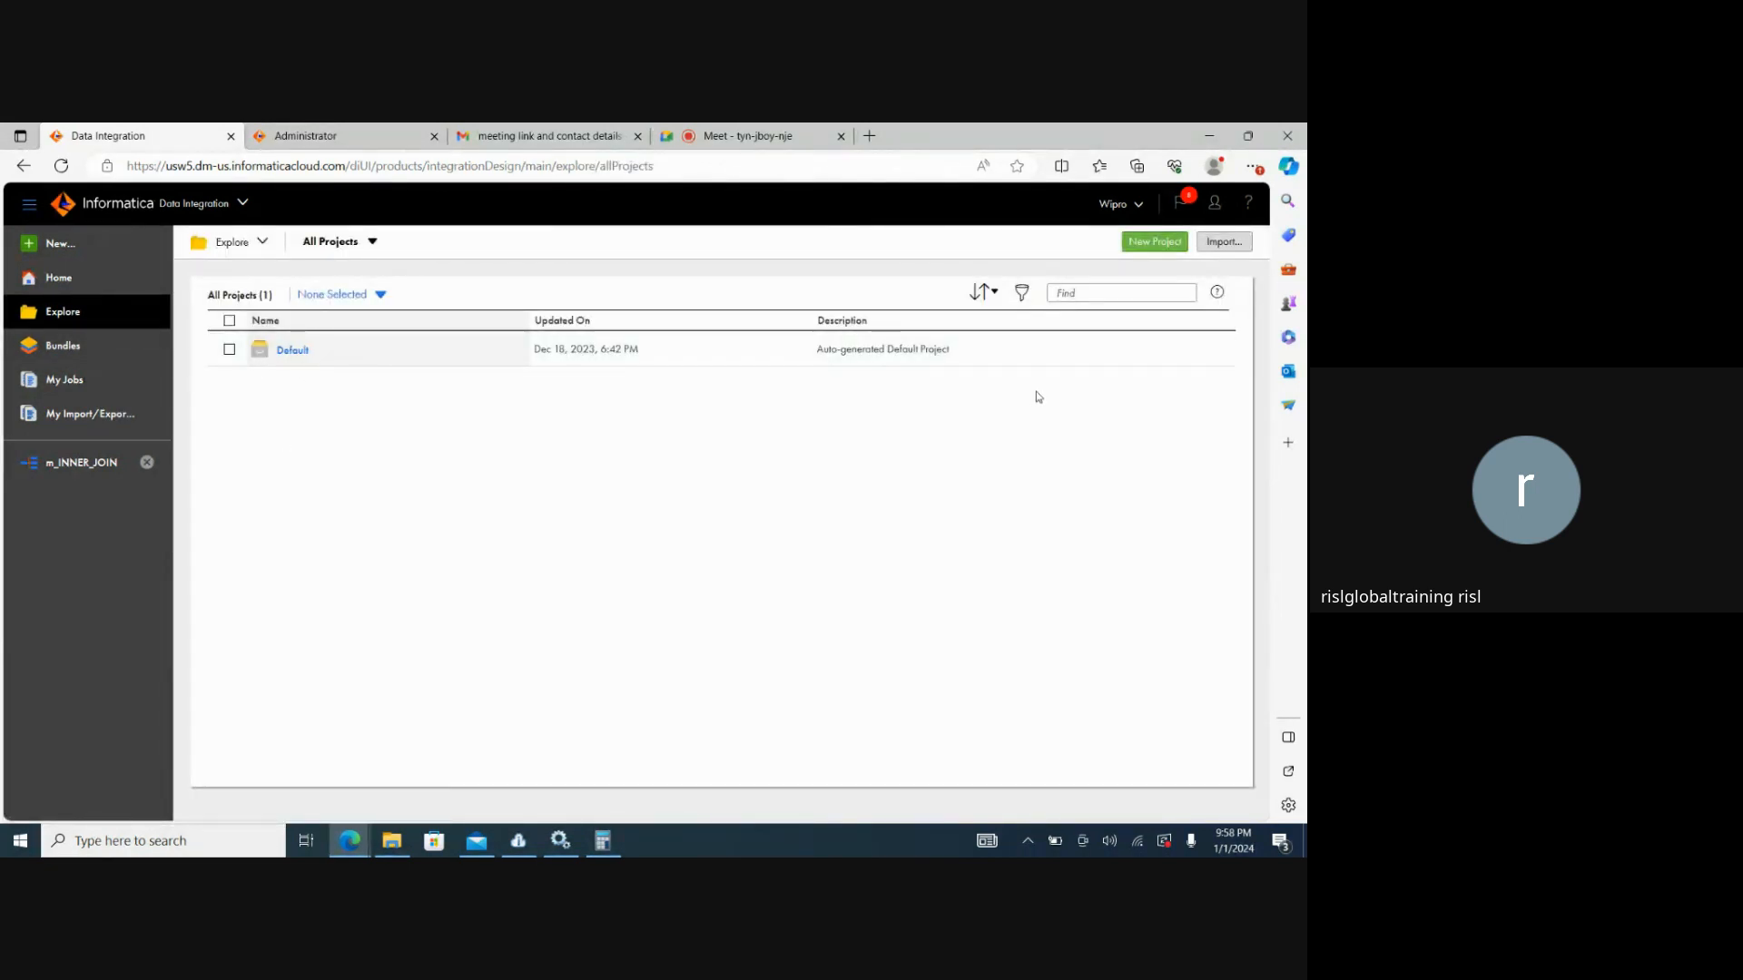
pyautogui.click(296, 350)
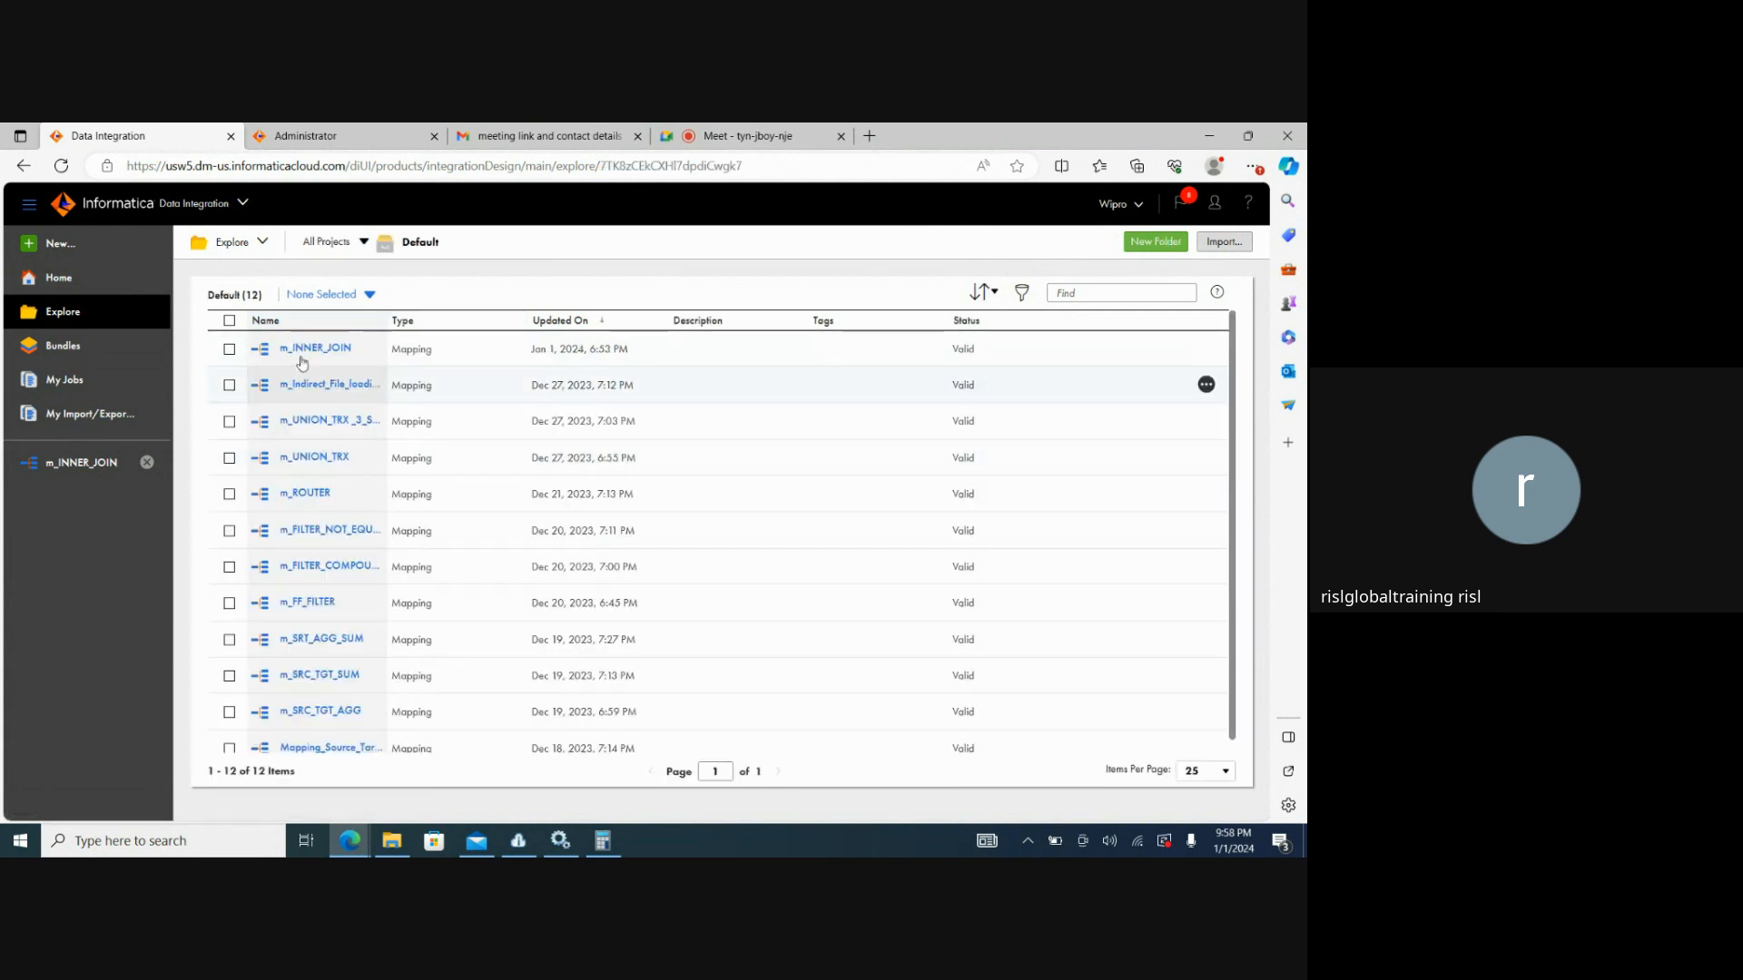
pyautogui.click(229, 348)
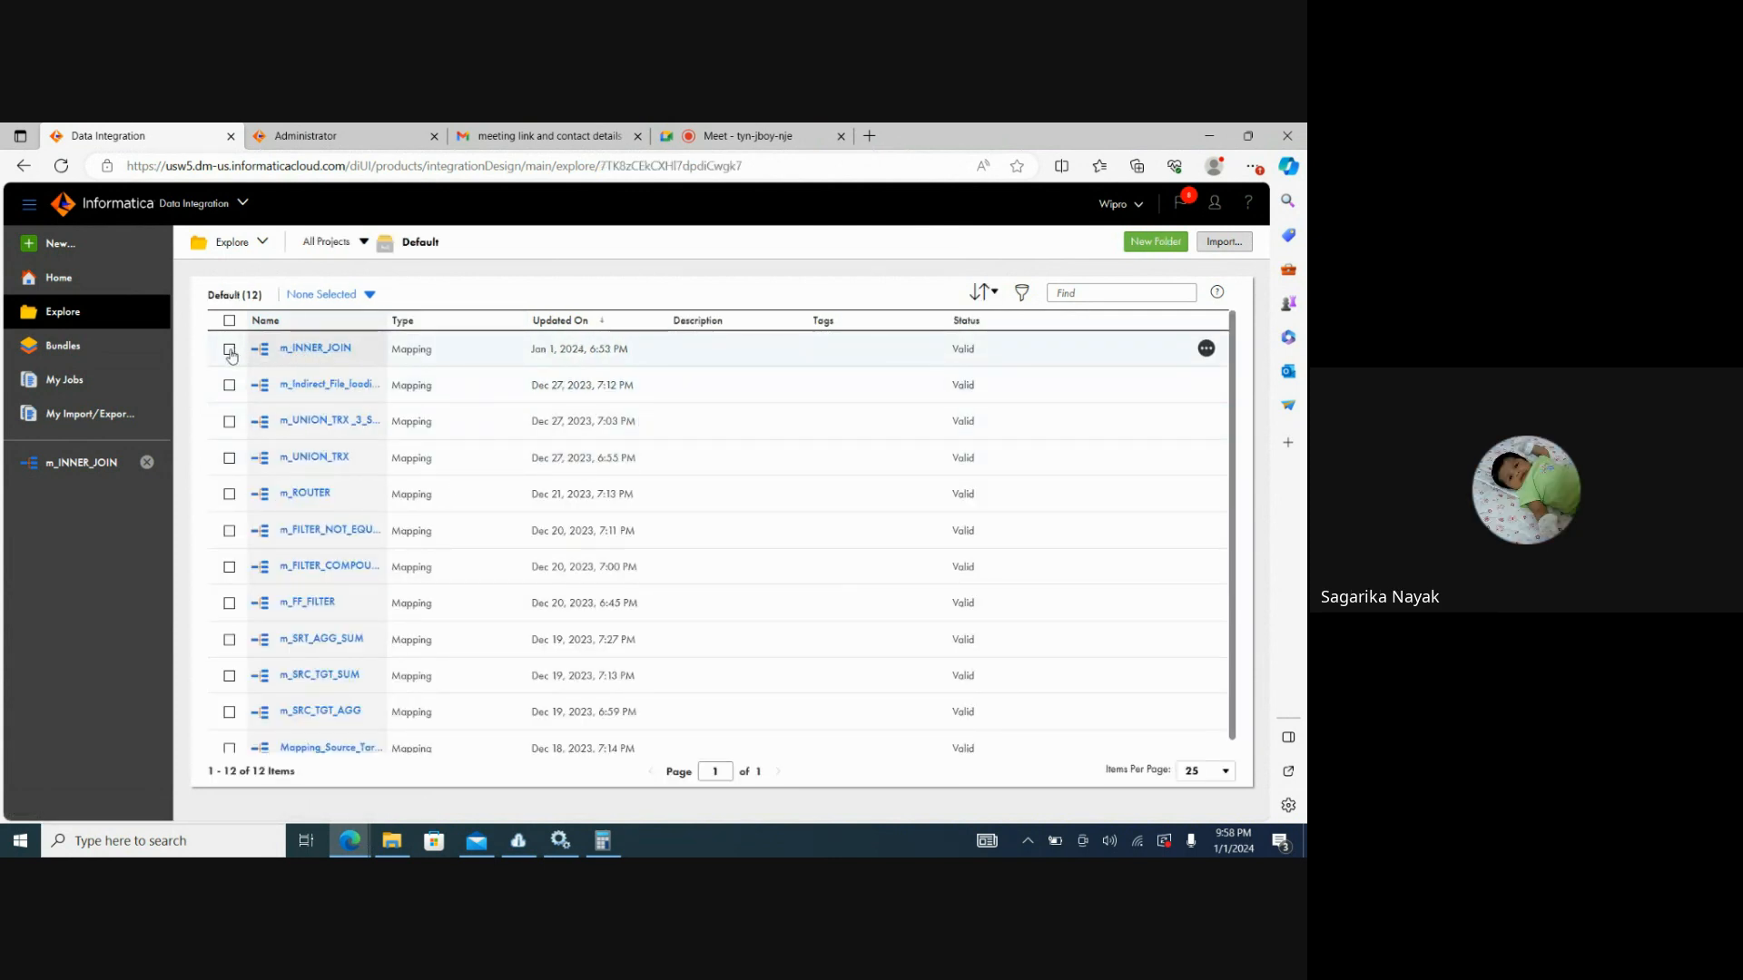
pyautogui.click(1206, 350)
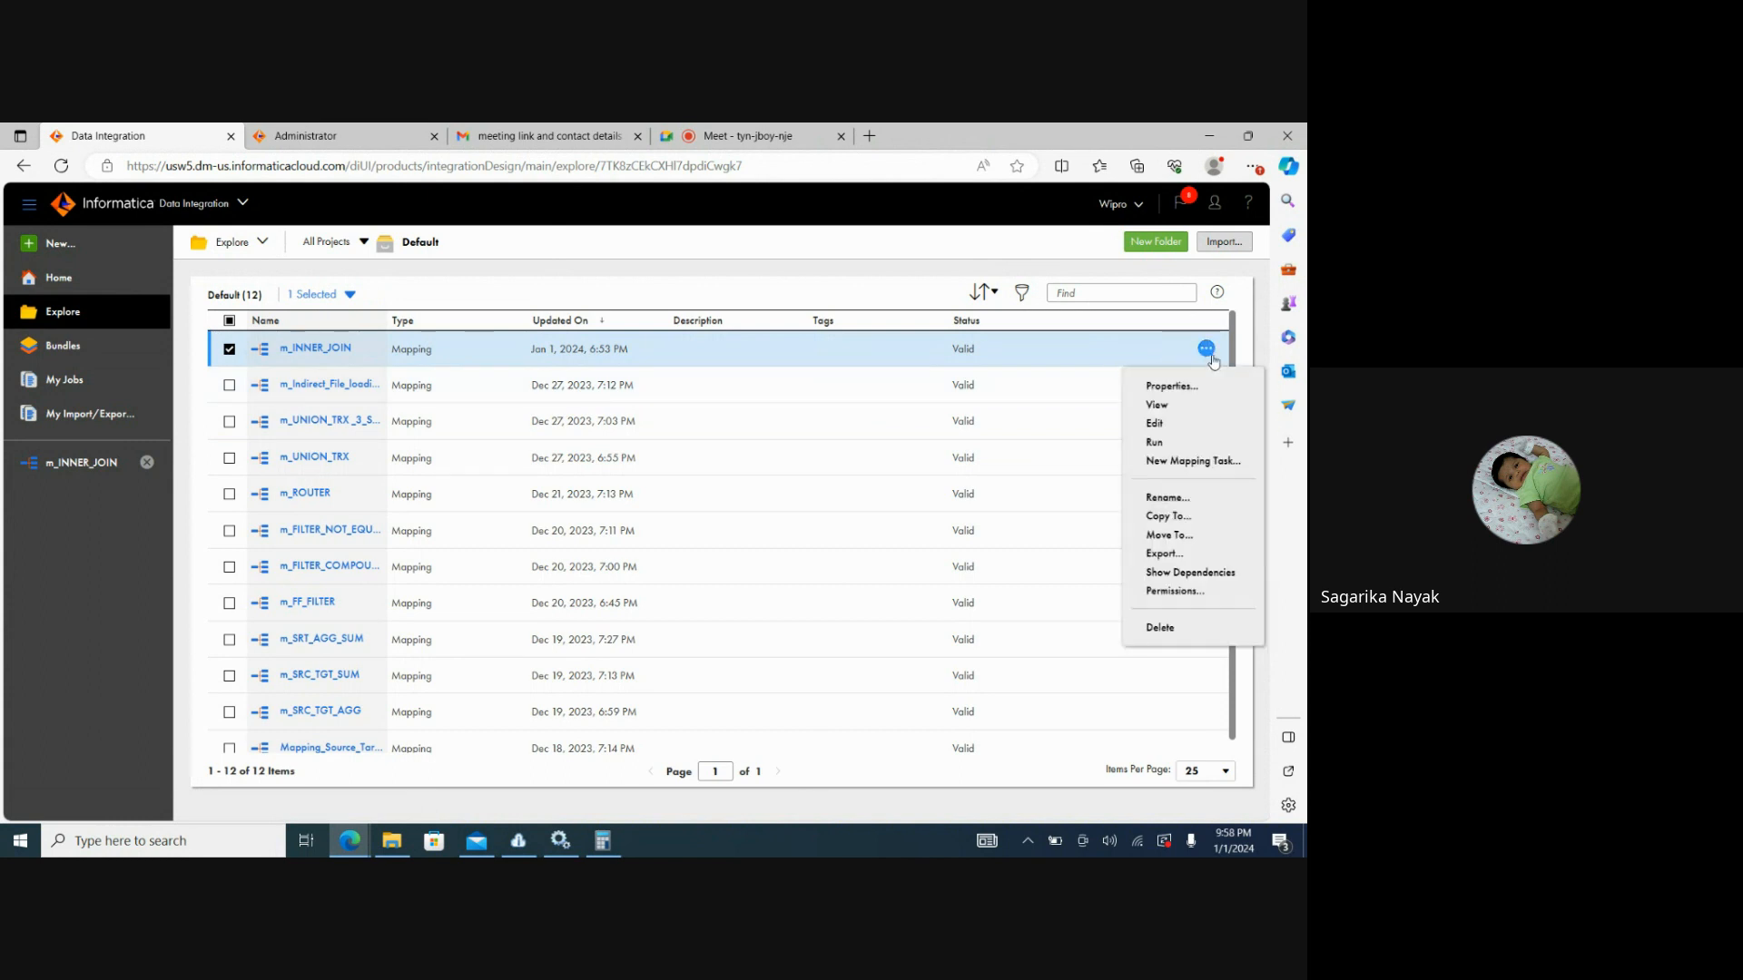
pyautogui.click(1180, 516)
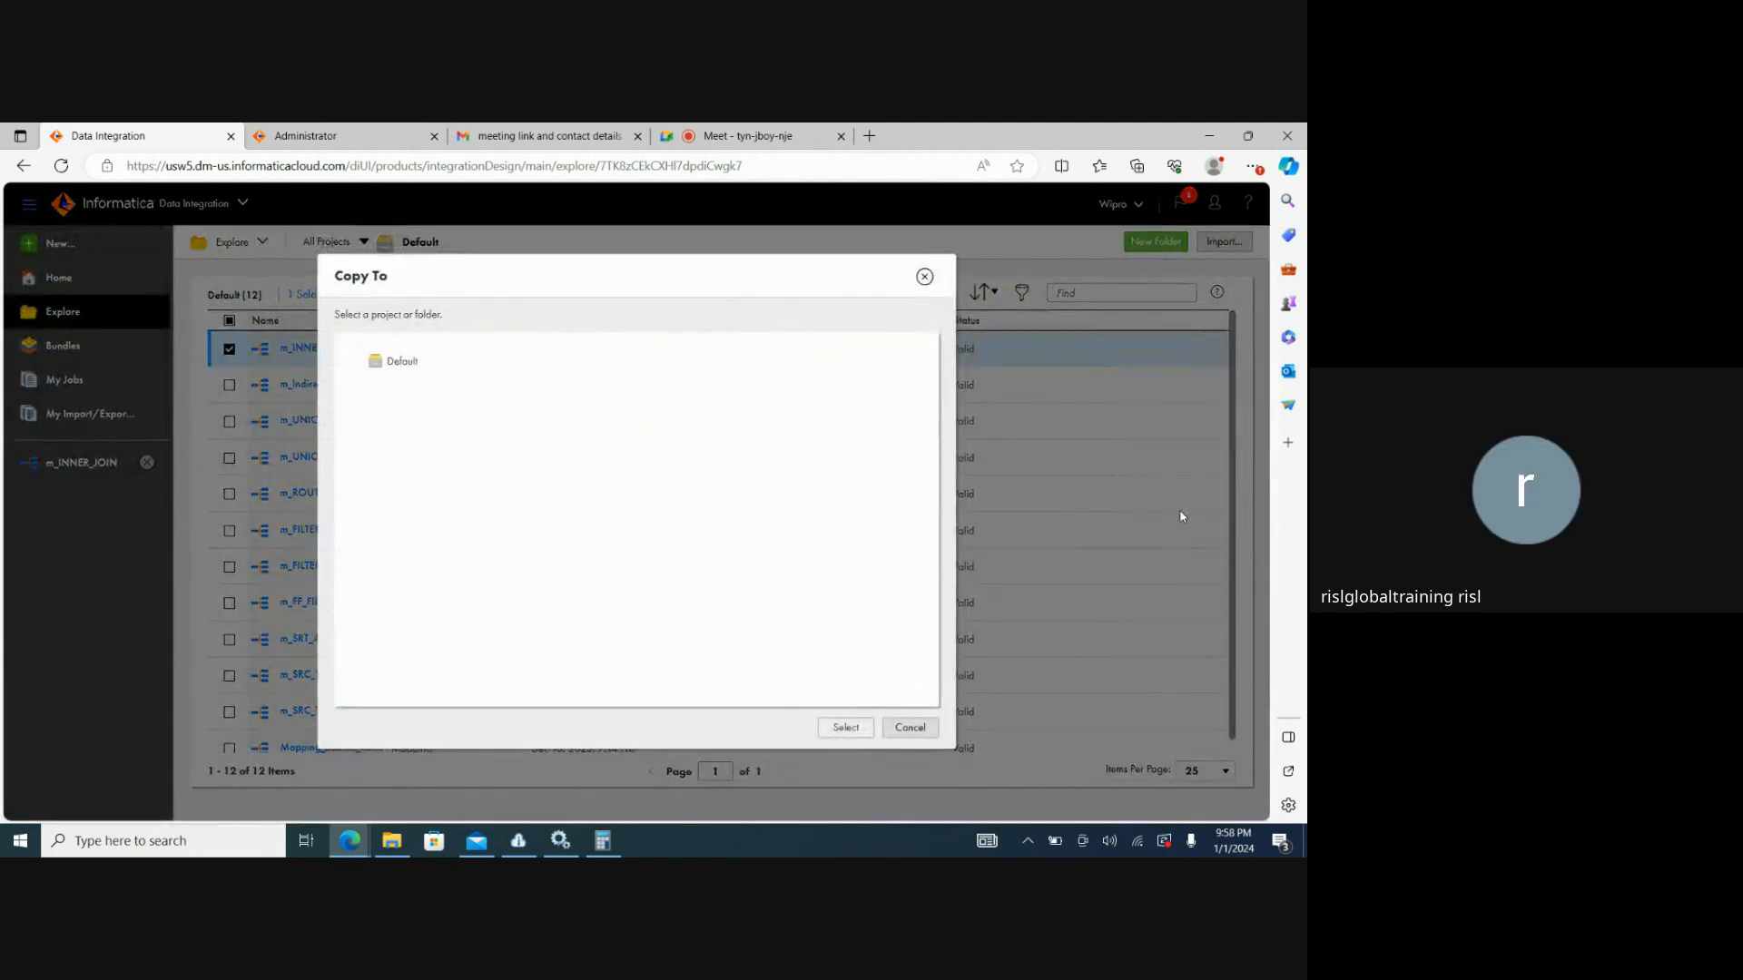
pyautogui.click(405, 362)
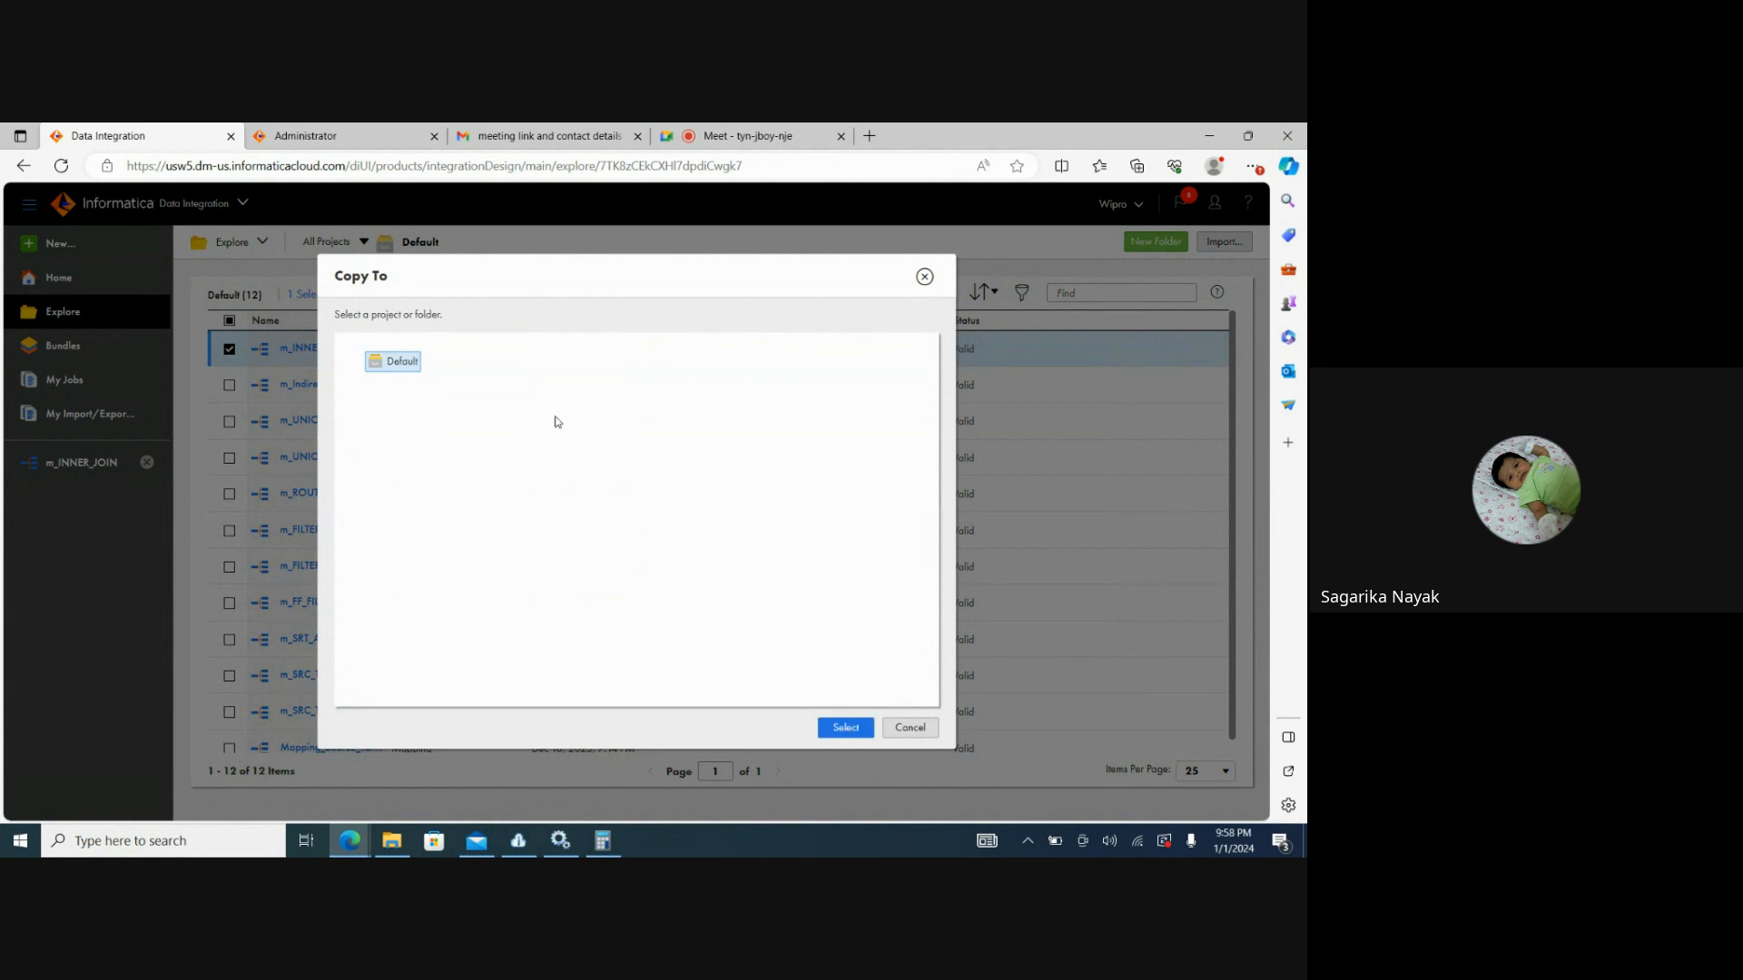
pyautogui.click(846, 728)
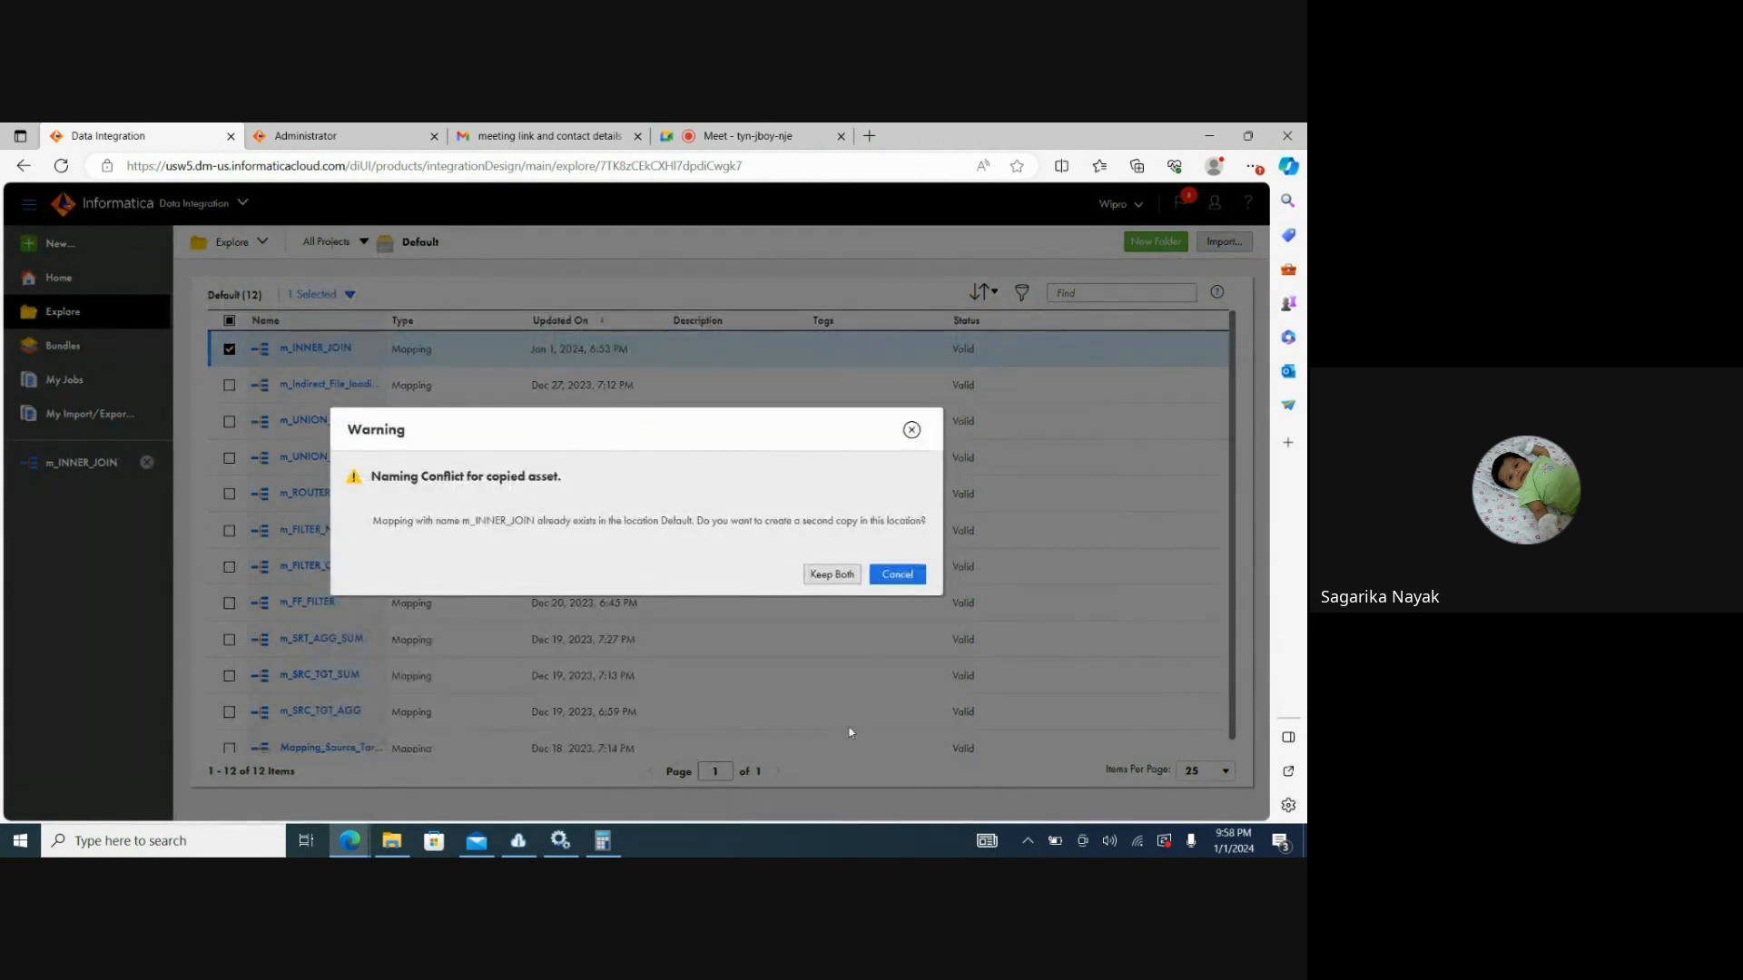
pyautogui.click(831, 574)
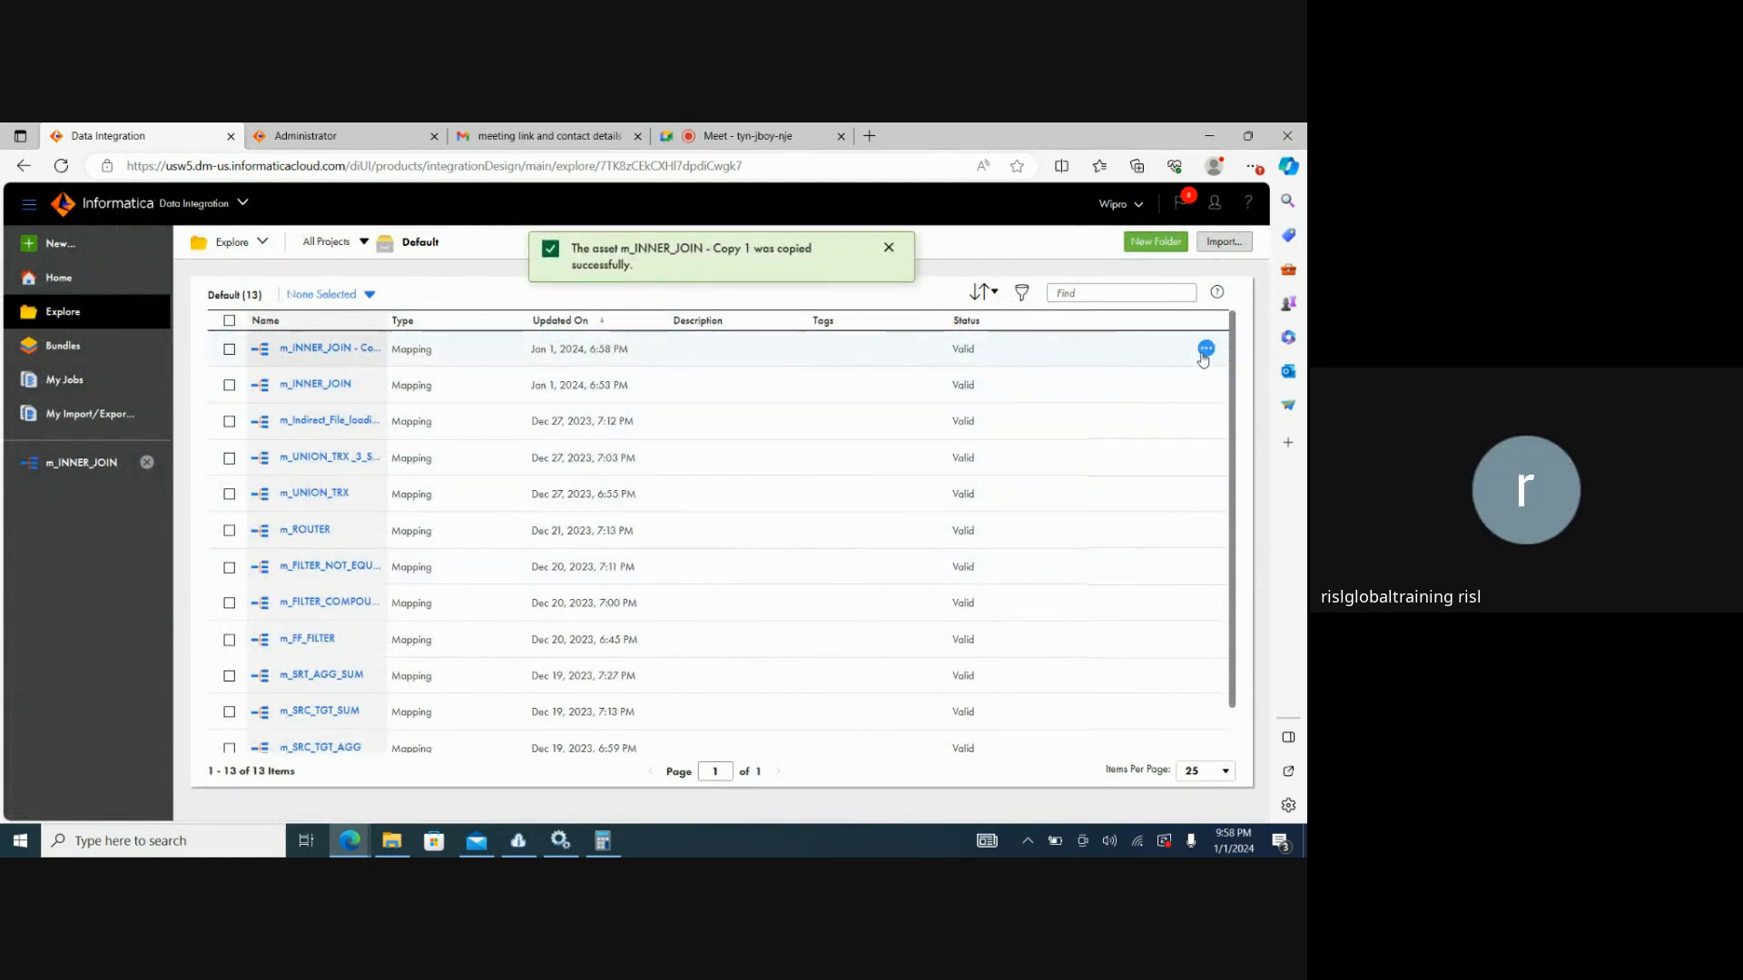
# Rename the copied mapping m_MASTER_OUTER_JOIN and save the new name.
pyautogui.click(1207, 349)
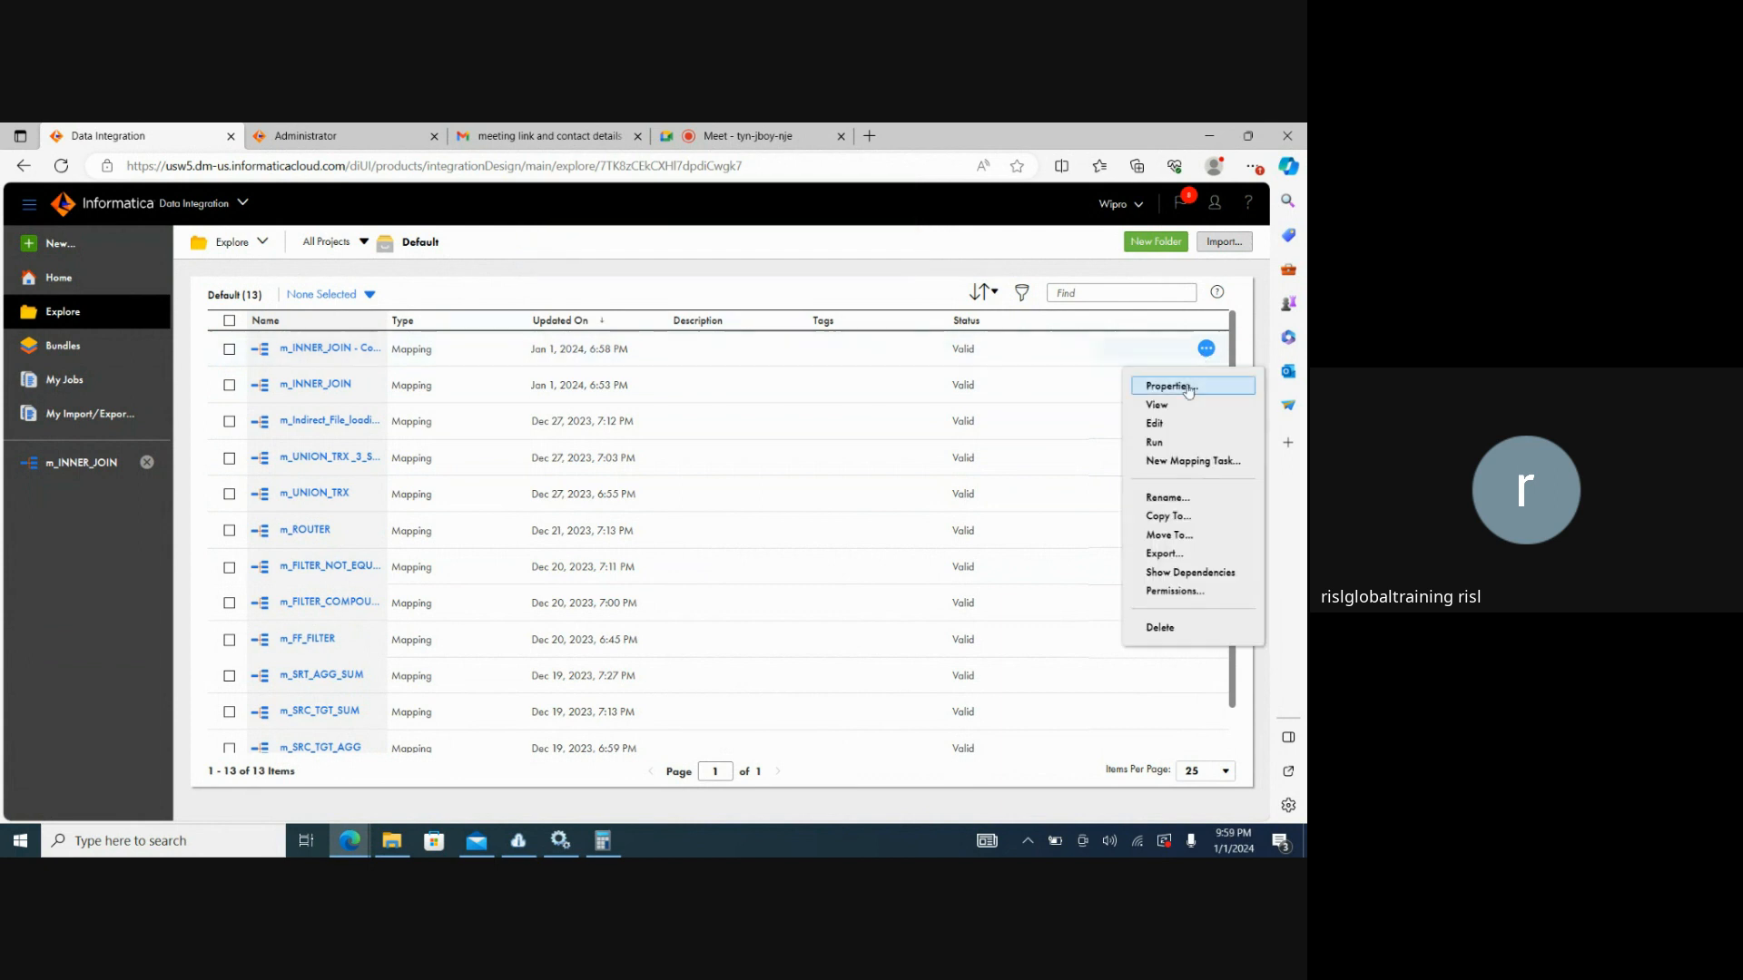
pyautogui.click(1167, 498)
pyautogui.click(540, 491)
pyautogui.press('BackSpace')
pyautogui.press('BackSpace')
pyautogui.press('BackSpace')
pyautogui.press('BackSpace')
pyautogui.press('BackSpace')
pyautogui.press('BackSpace')
pyautogui.press('BackSpace')
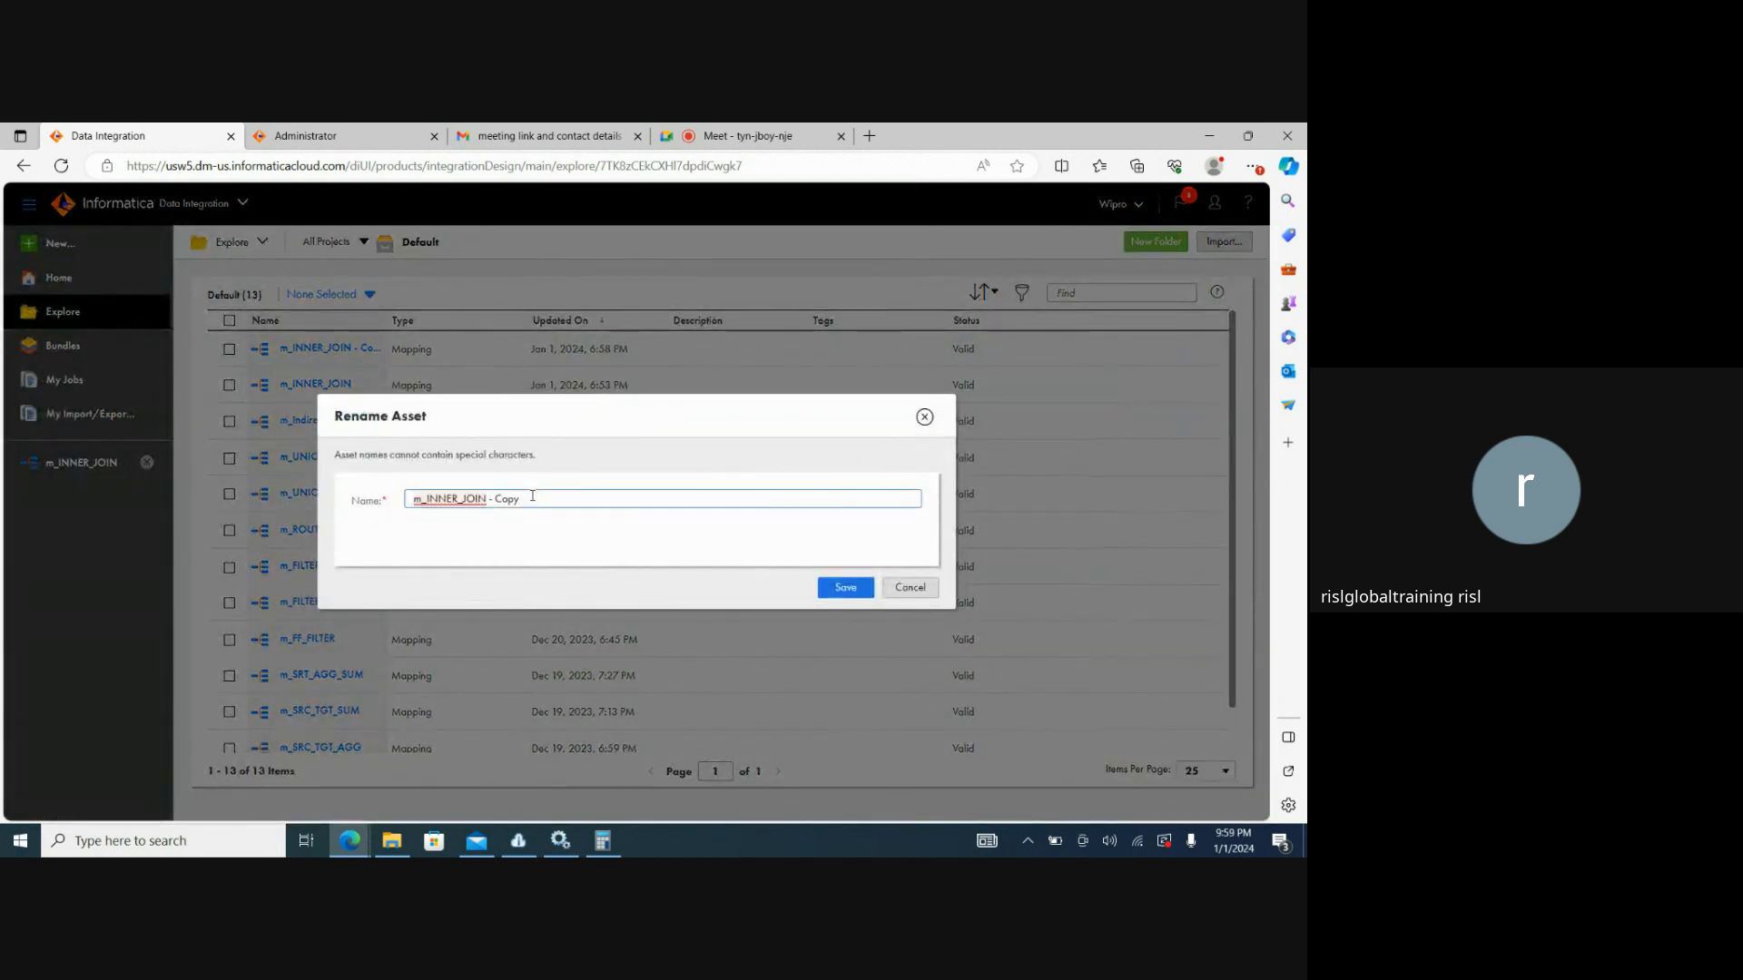
pyautogui.press('BackSpace')
pyautogui.press('BackSpace')
pyautogui.write('MASER_OUTER')
pyautogui.click(532, 499)
pyautogui.press('BackSpace')
pyautogui.press('BackSpace')
pyautogui.press('BackSpace')
pyautogui.press('BackSpace')
pyautogui.press('BackSpace')
pyautogui.press('BackSpace')
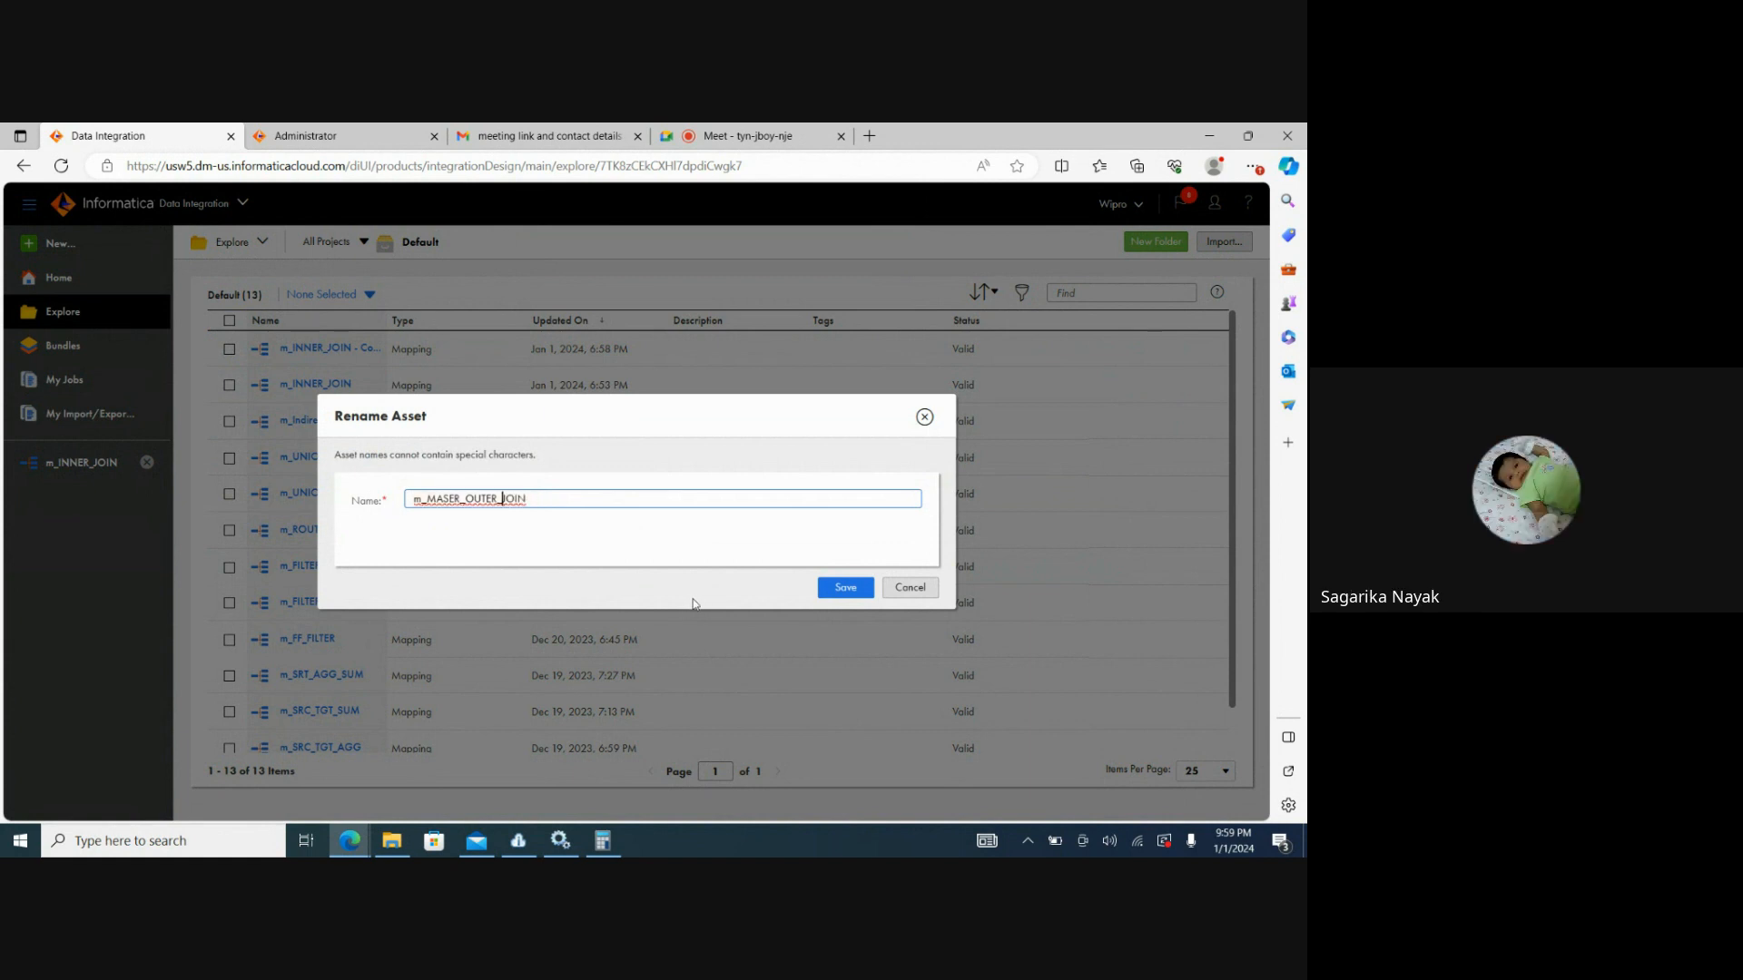
pyautogui.rightClick(449, 498)
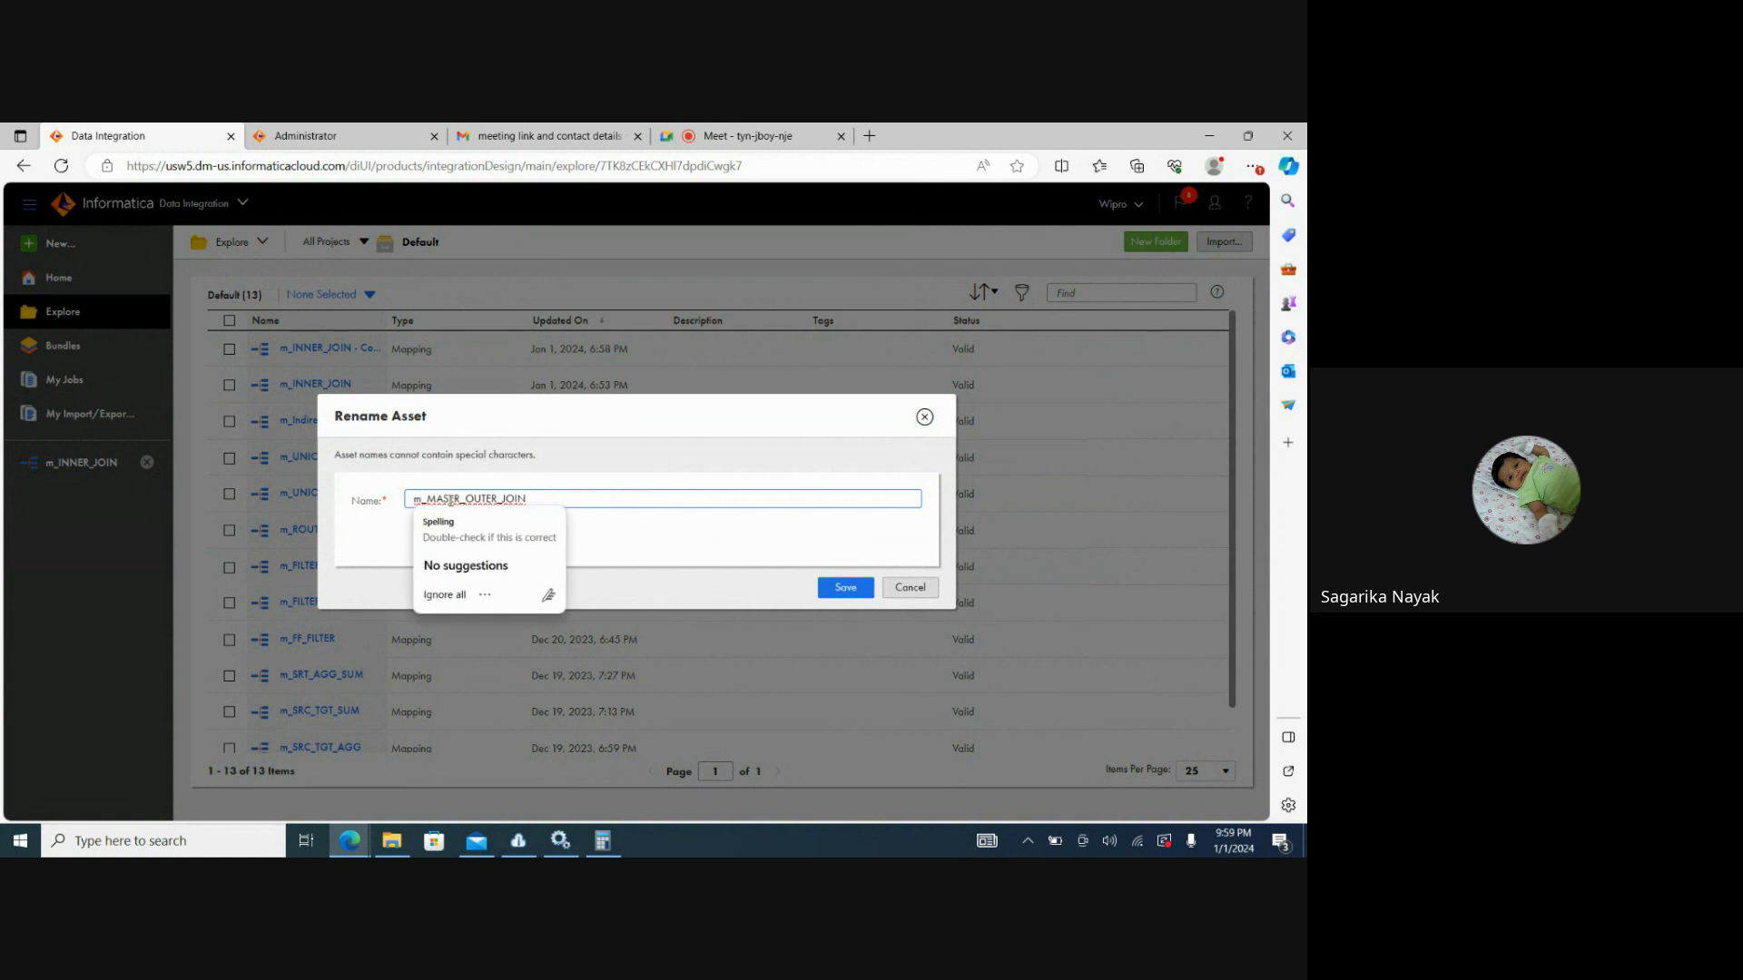
pyautogui.click(448, 498)
pyautogui.write('T')
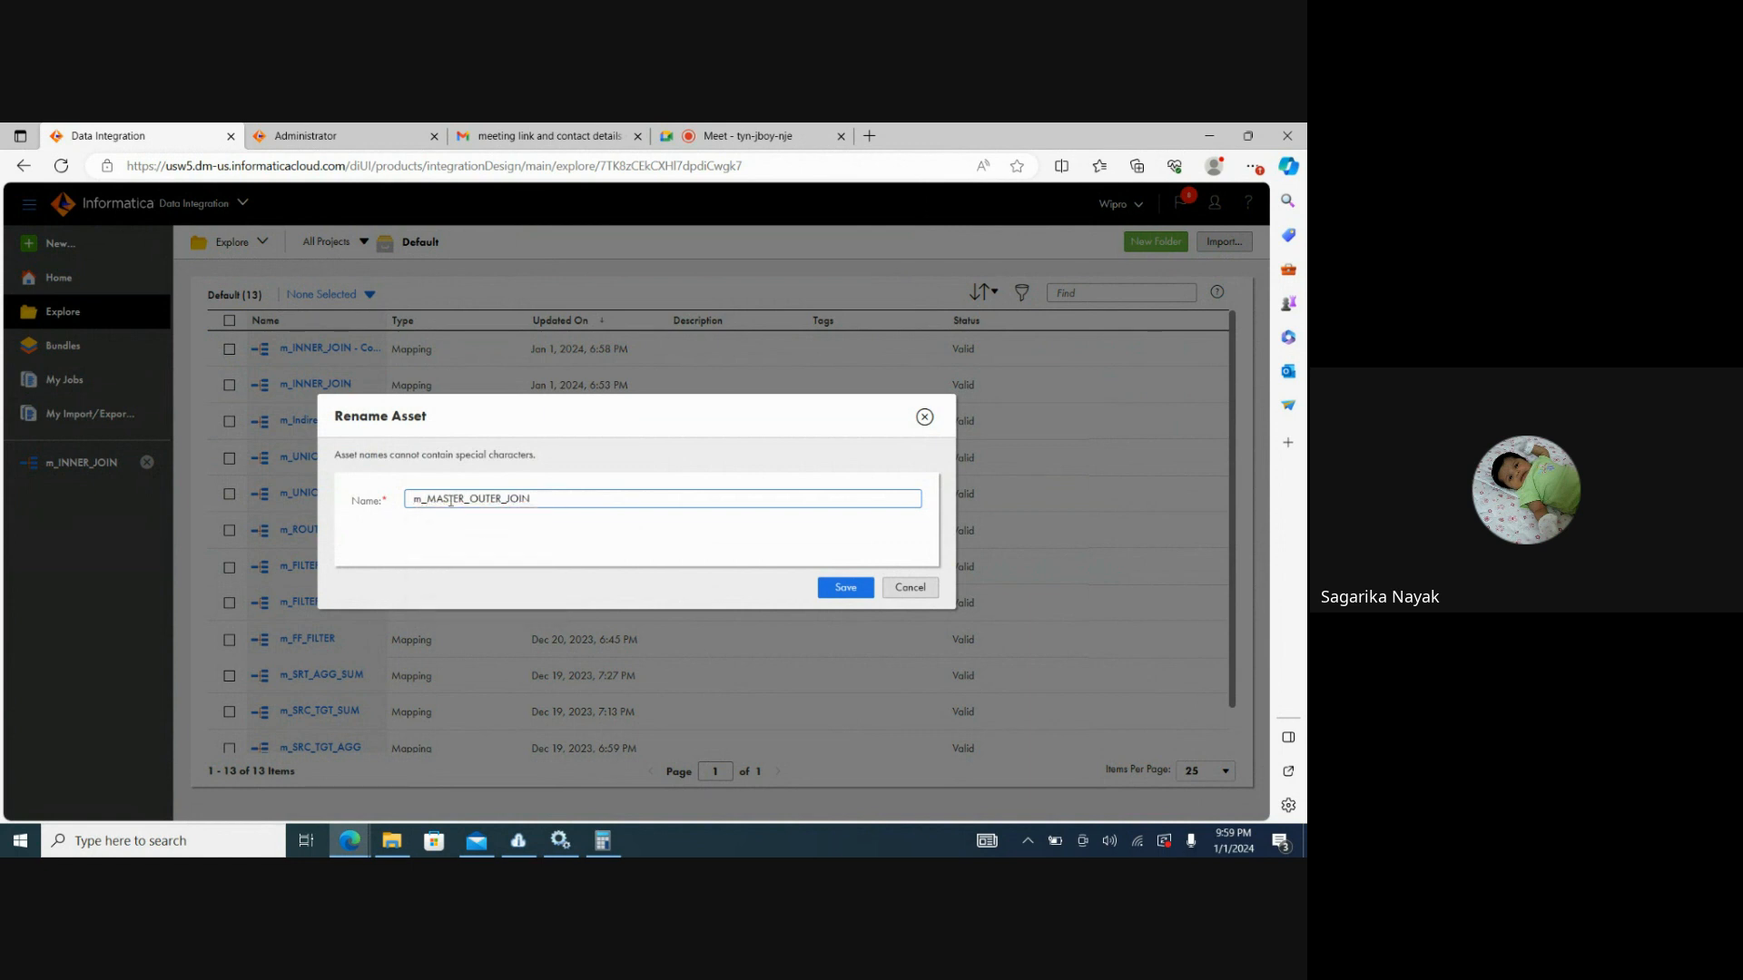
pyautogui.click(851, 588)
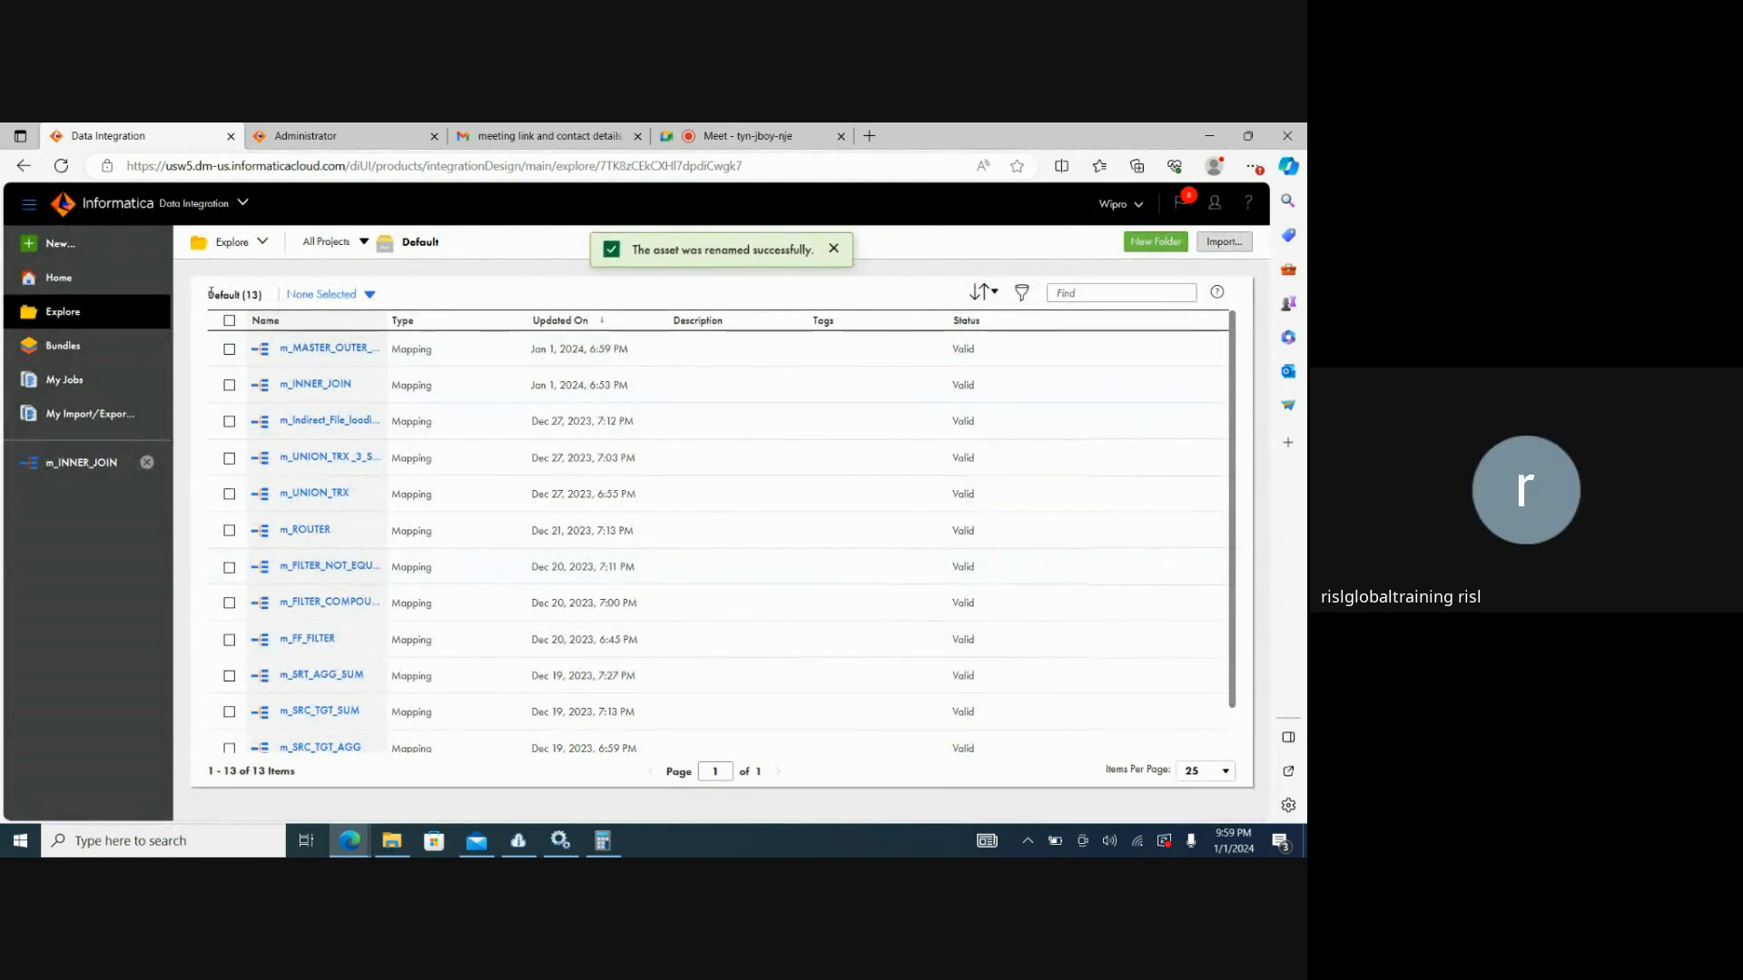
# Open the m_MASTER_OUTER_JOIN mapping from the Default project and set its Joiner's join type to Master Outer.
pyautogui.click(78, 288)
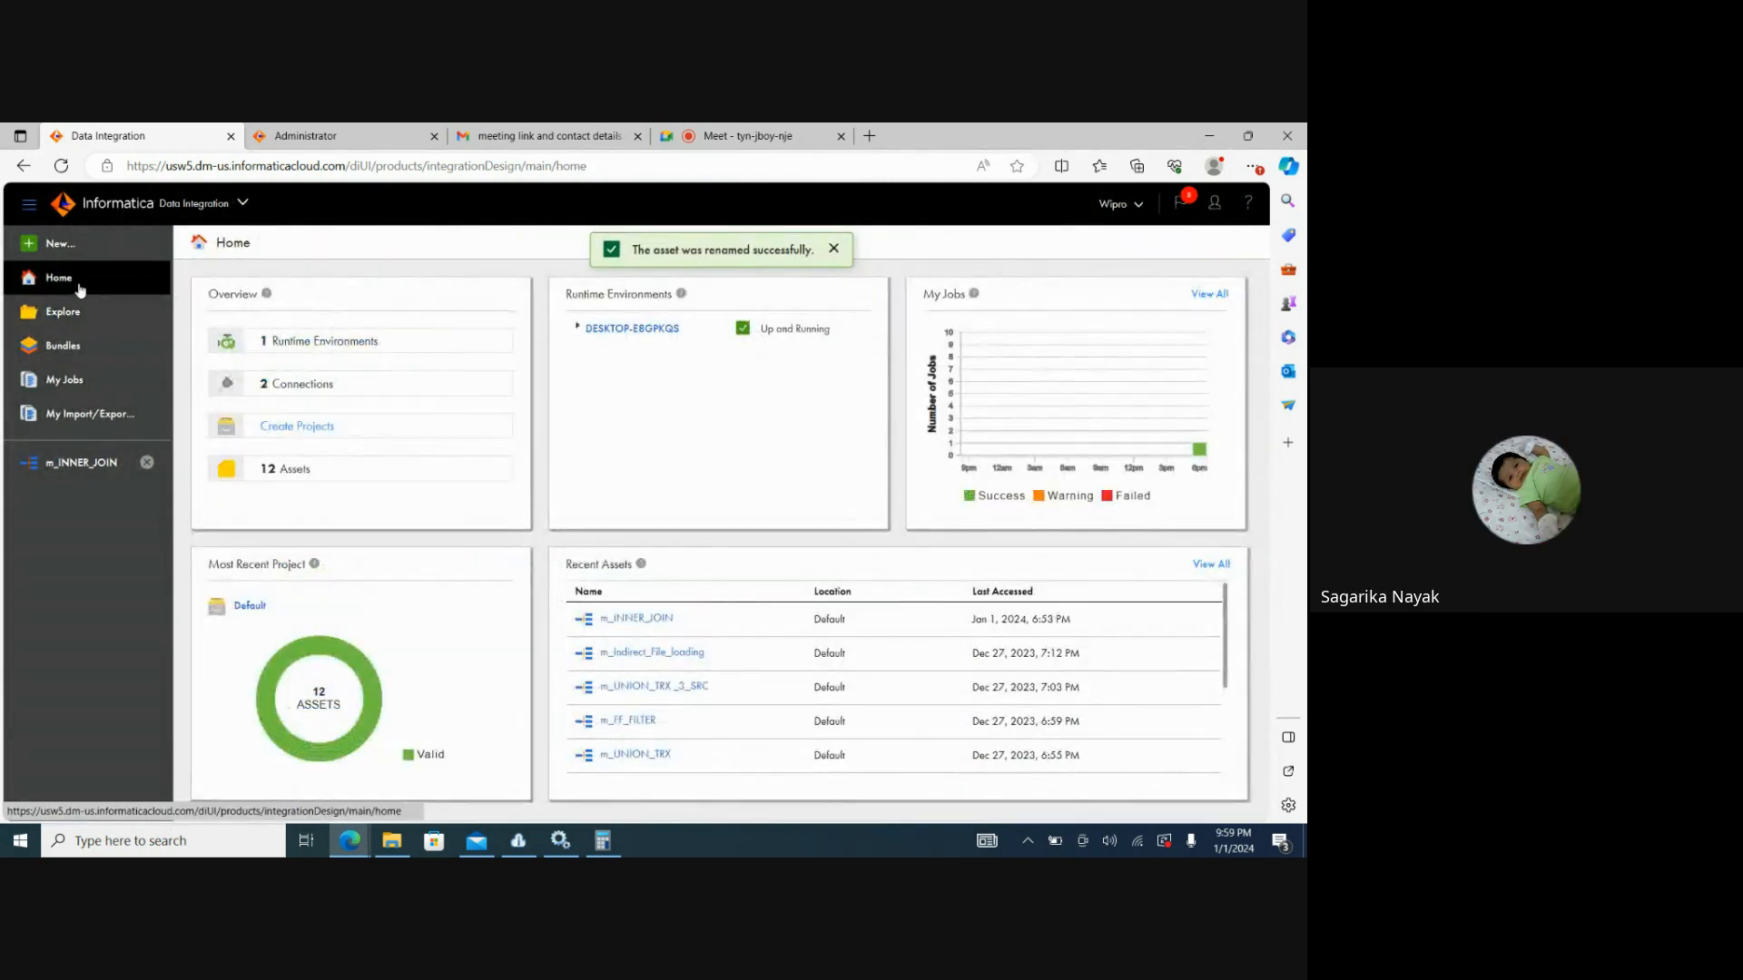
pyautogui.click(77, 311)
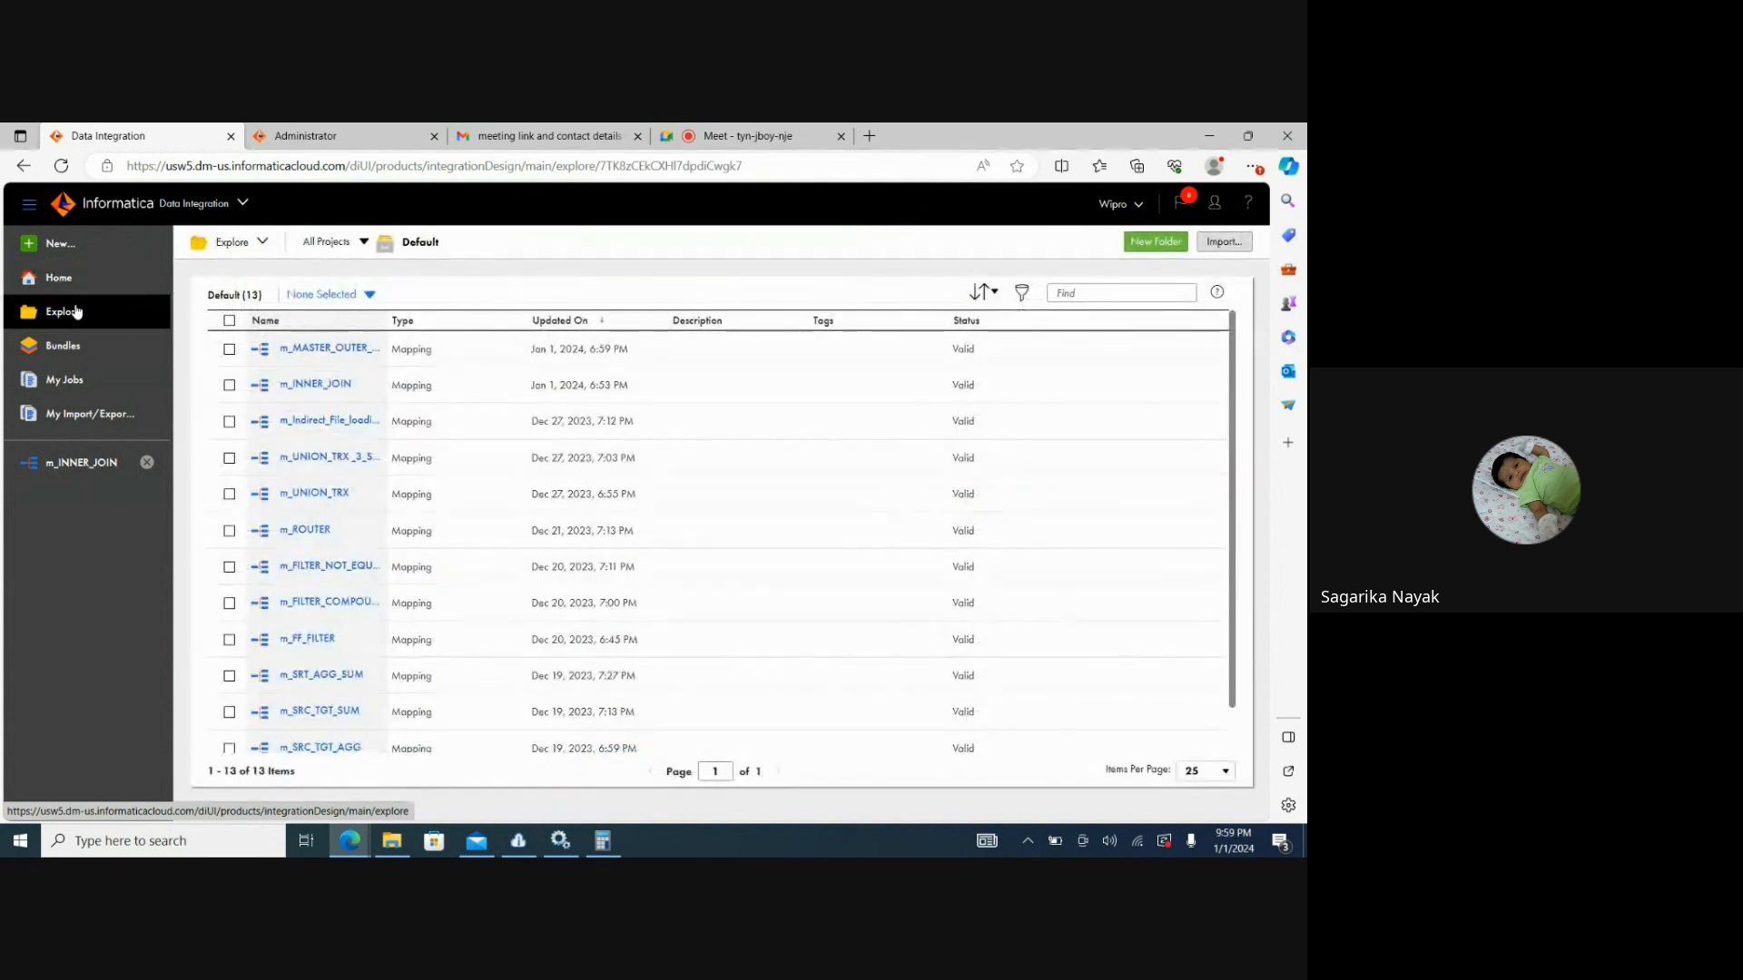
pyautogui.click(323, 350)
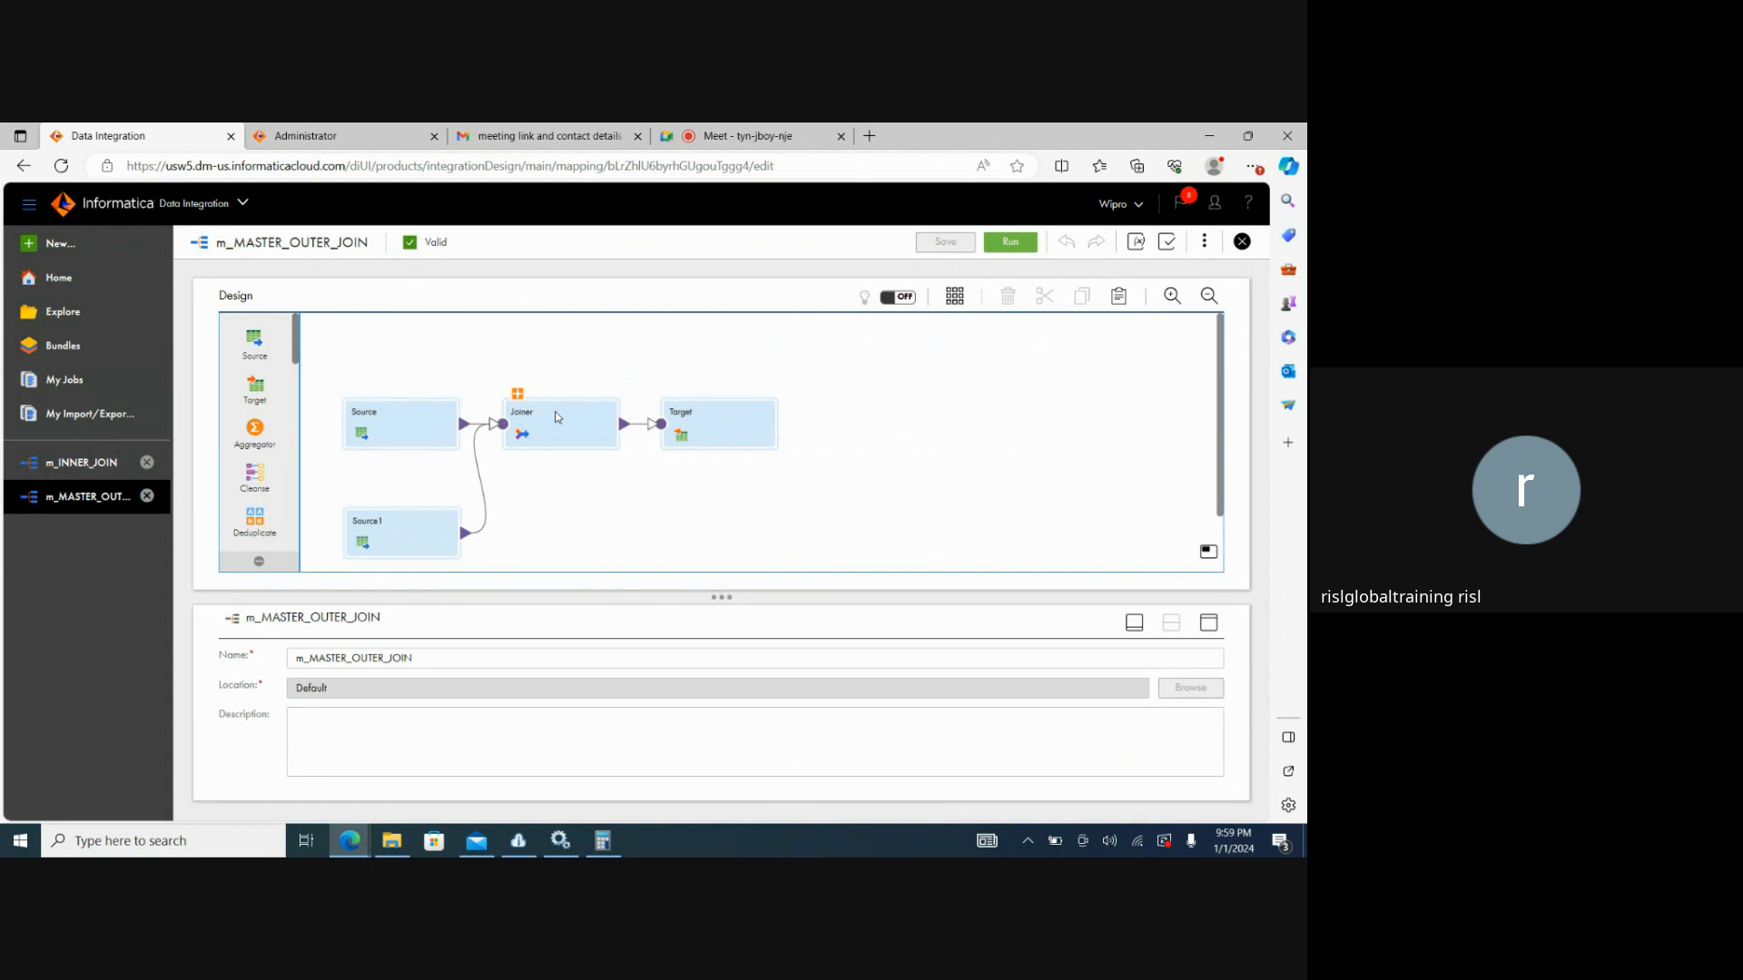
pyautogui.click(561, 418)
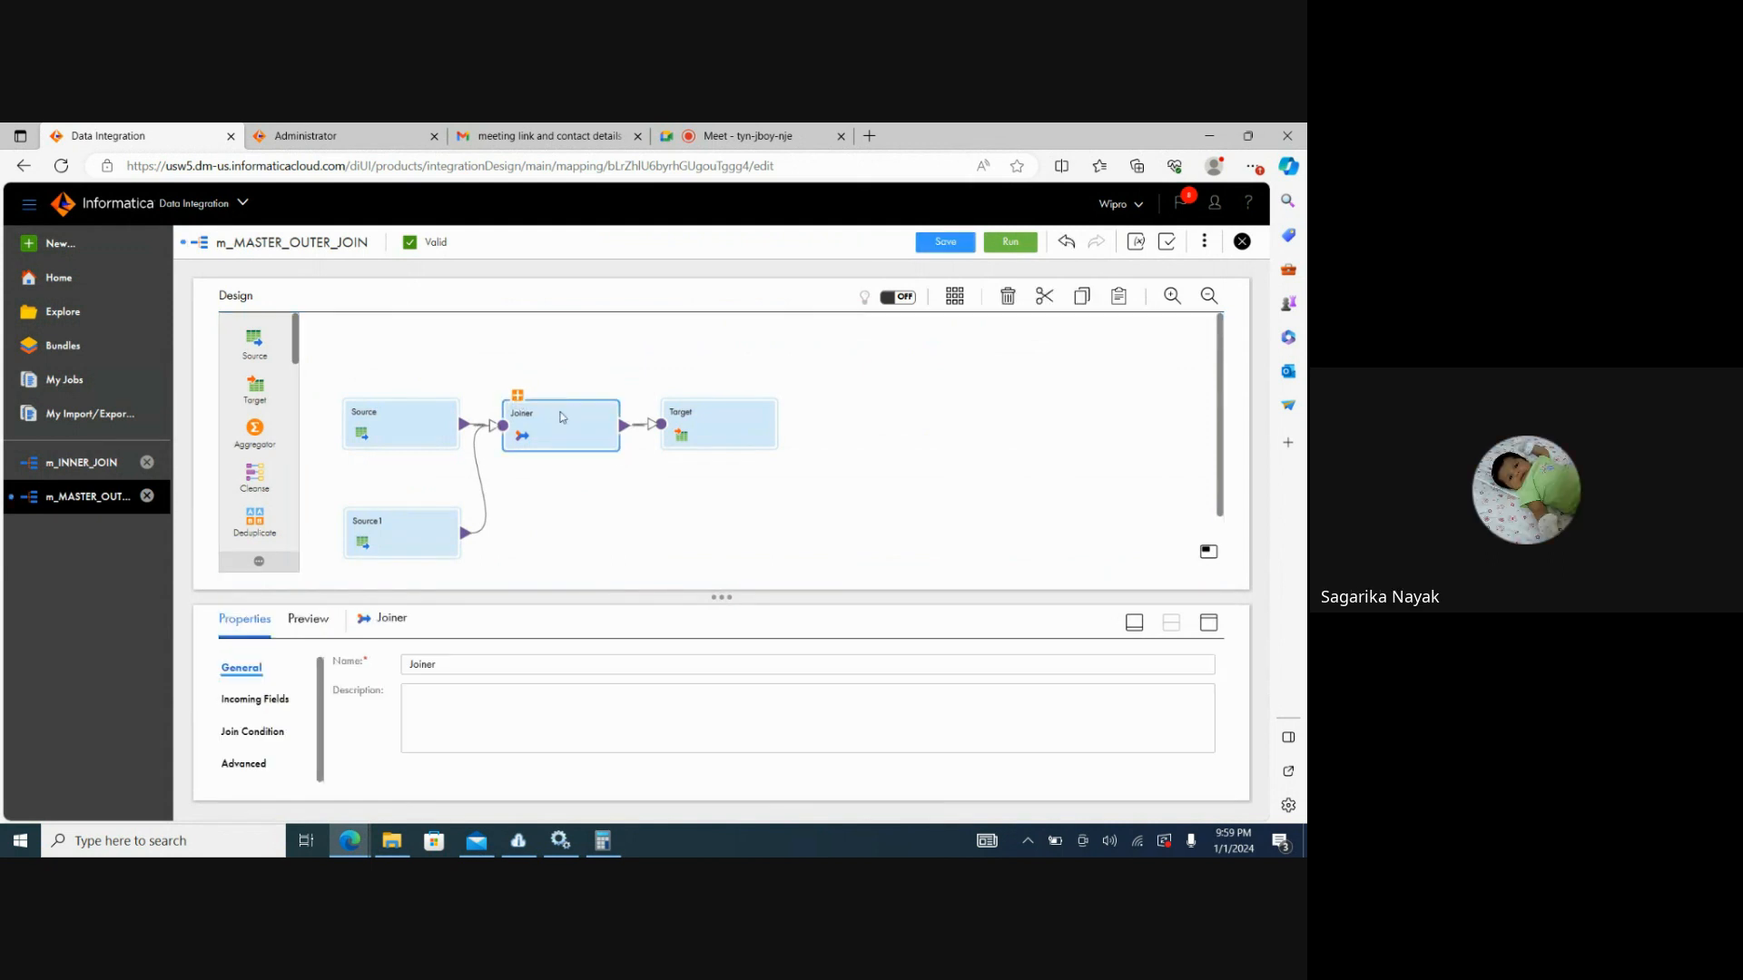
pyautogui.click(259, 732)
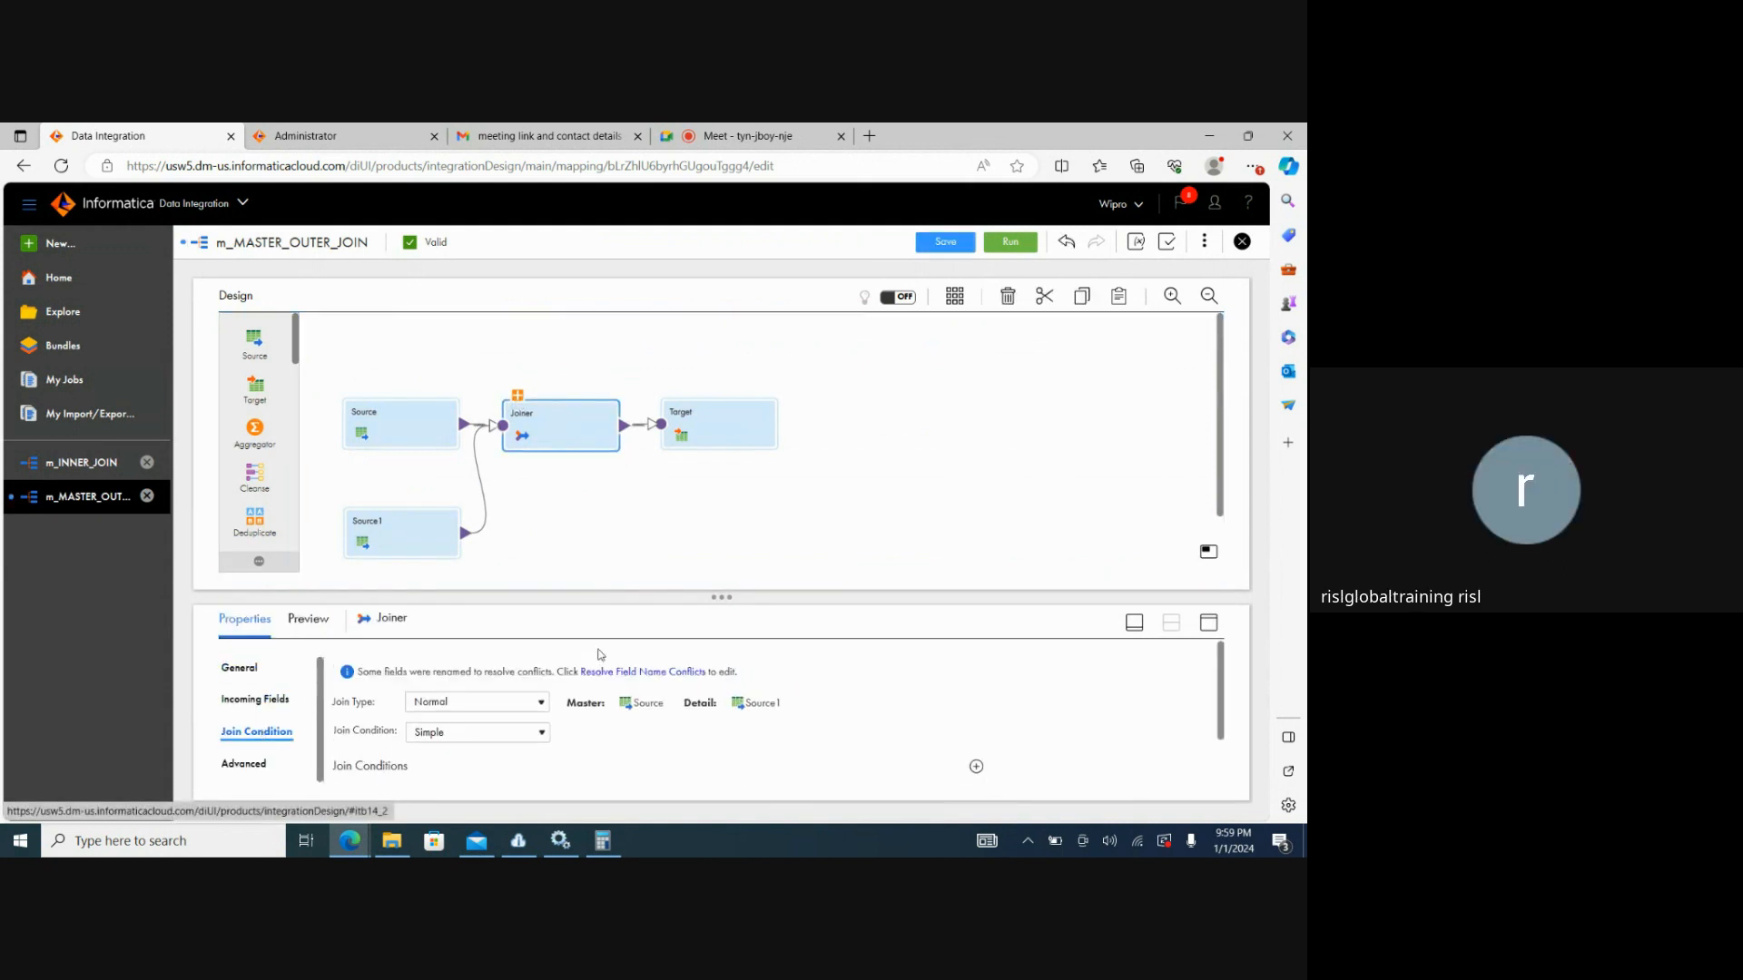
pyautogui.click(541, 704)
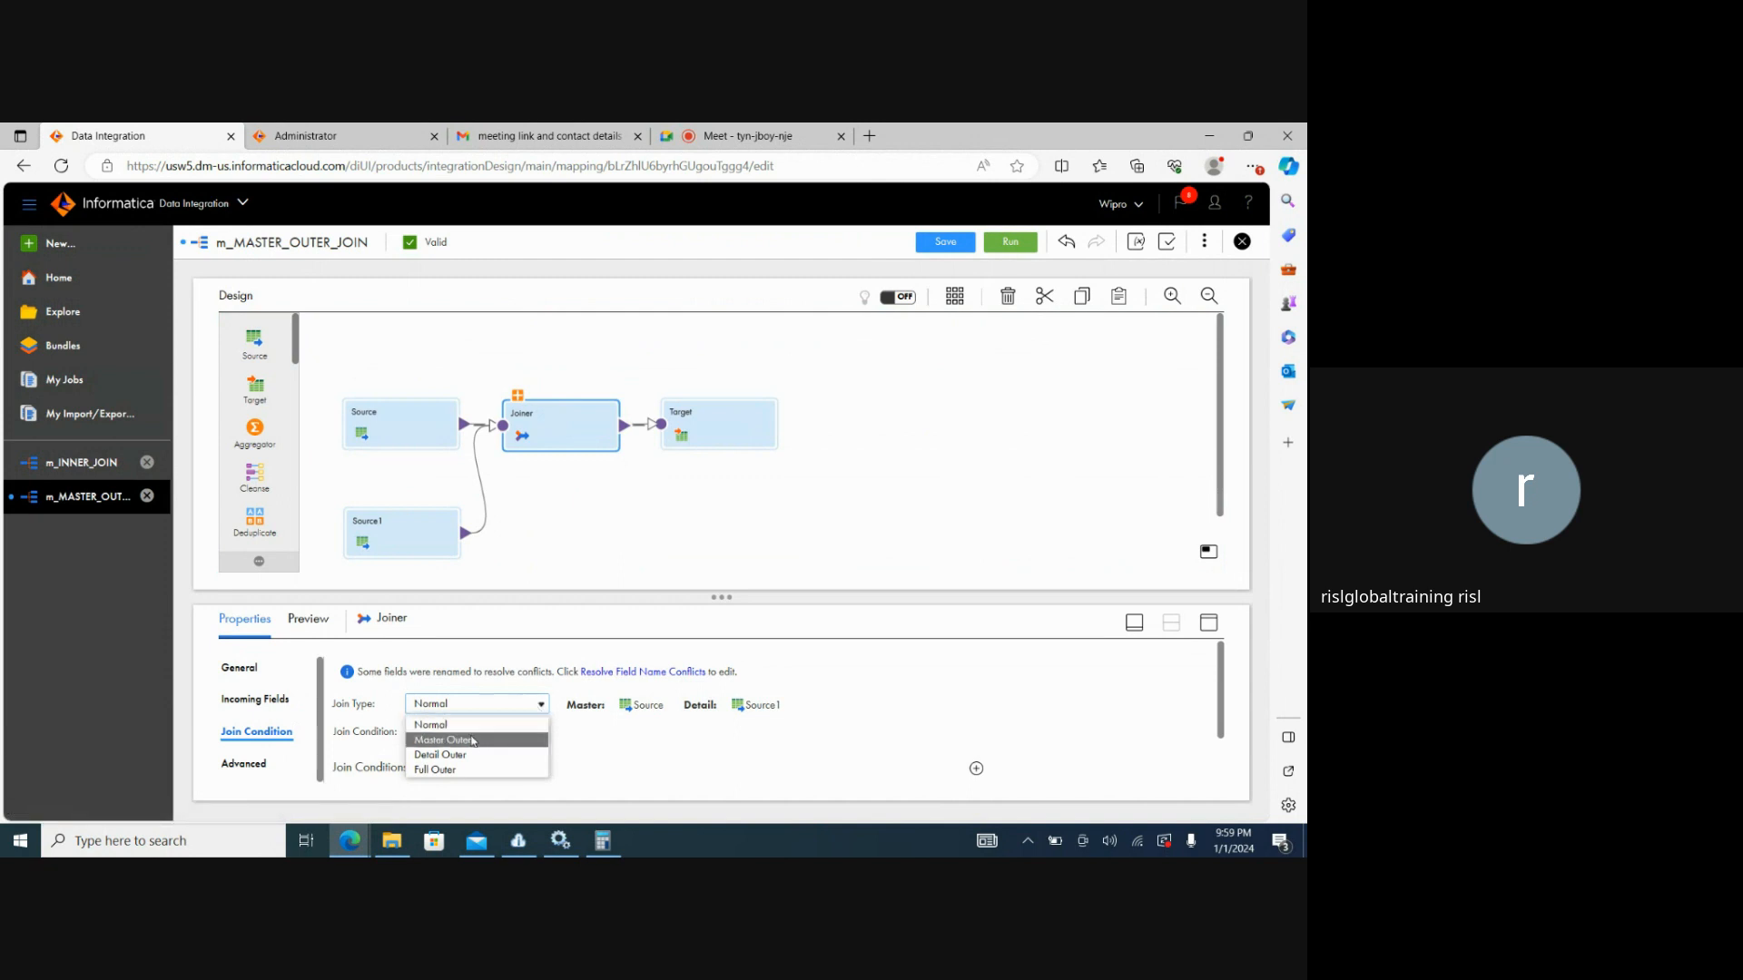
pyautogui.click(477, 740)
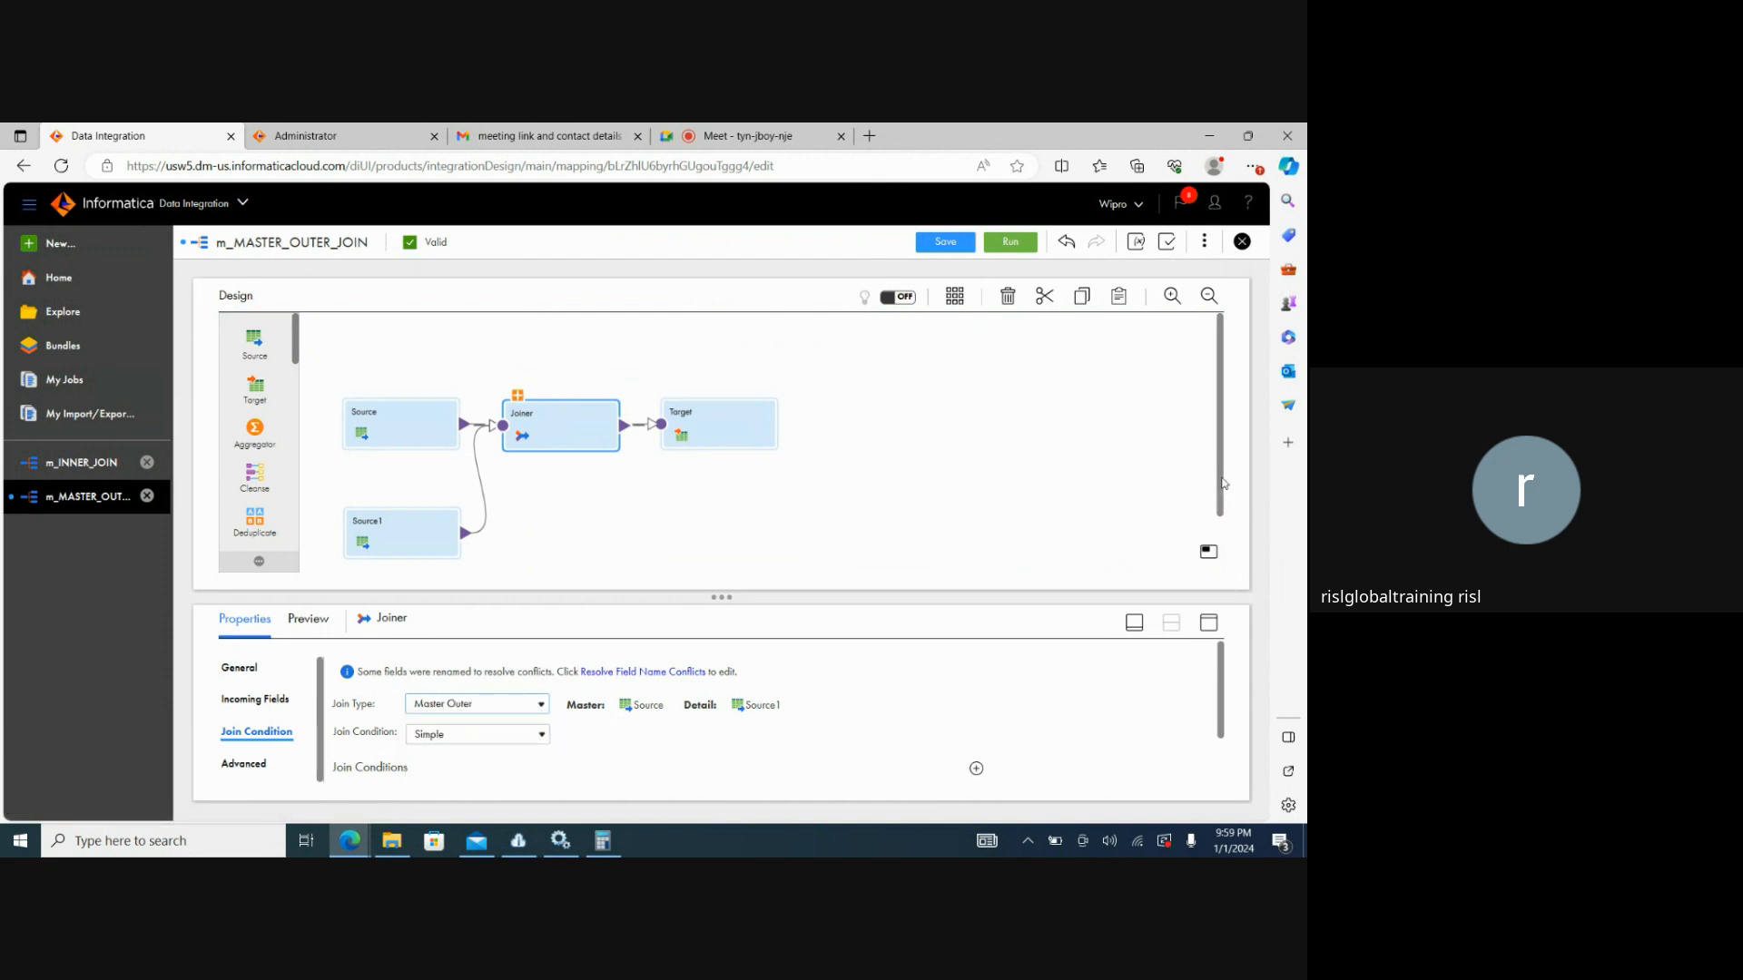
pyautogui.moveTo(1221, 481); pyautogui.dragTo(1221, 538)
pyautogui.click(904, 508)
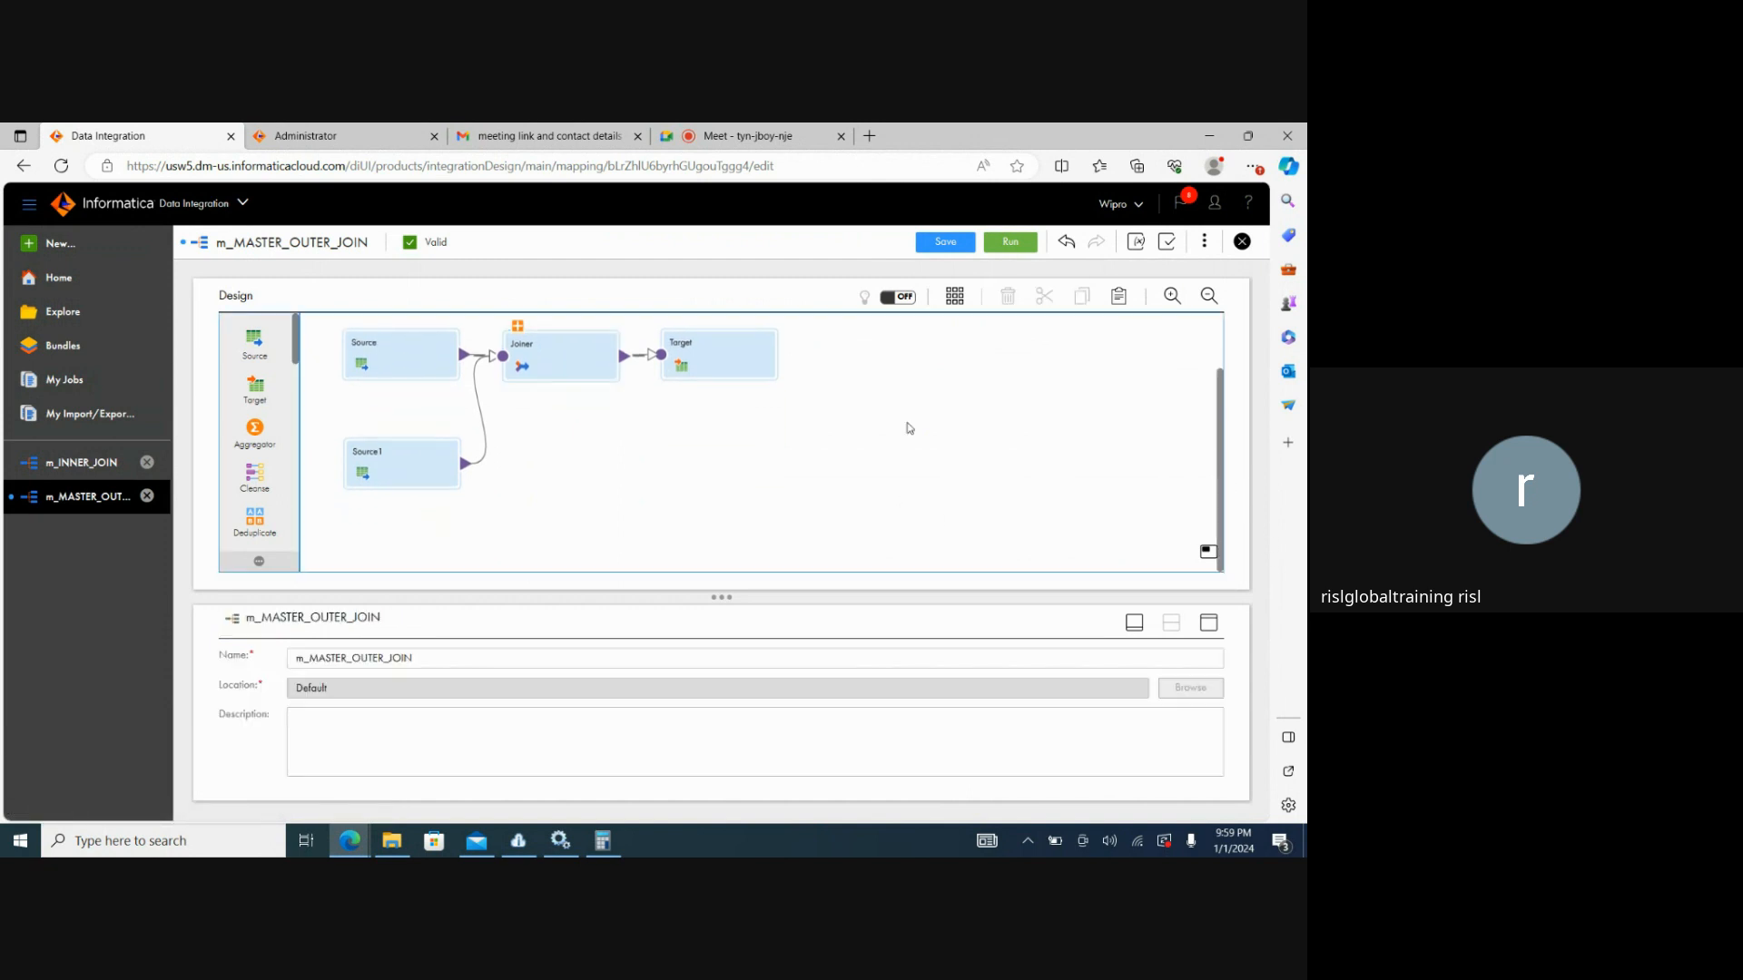
# Save and run the m_MASTER_OUTER_JOIN mapping, then open the job list to monitor it.
pyautogui.click(955, 239)
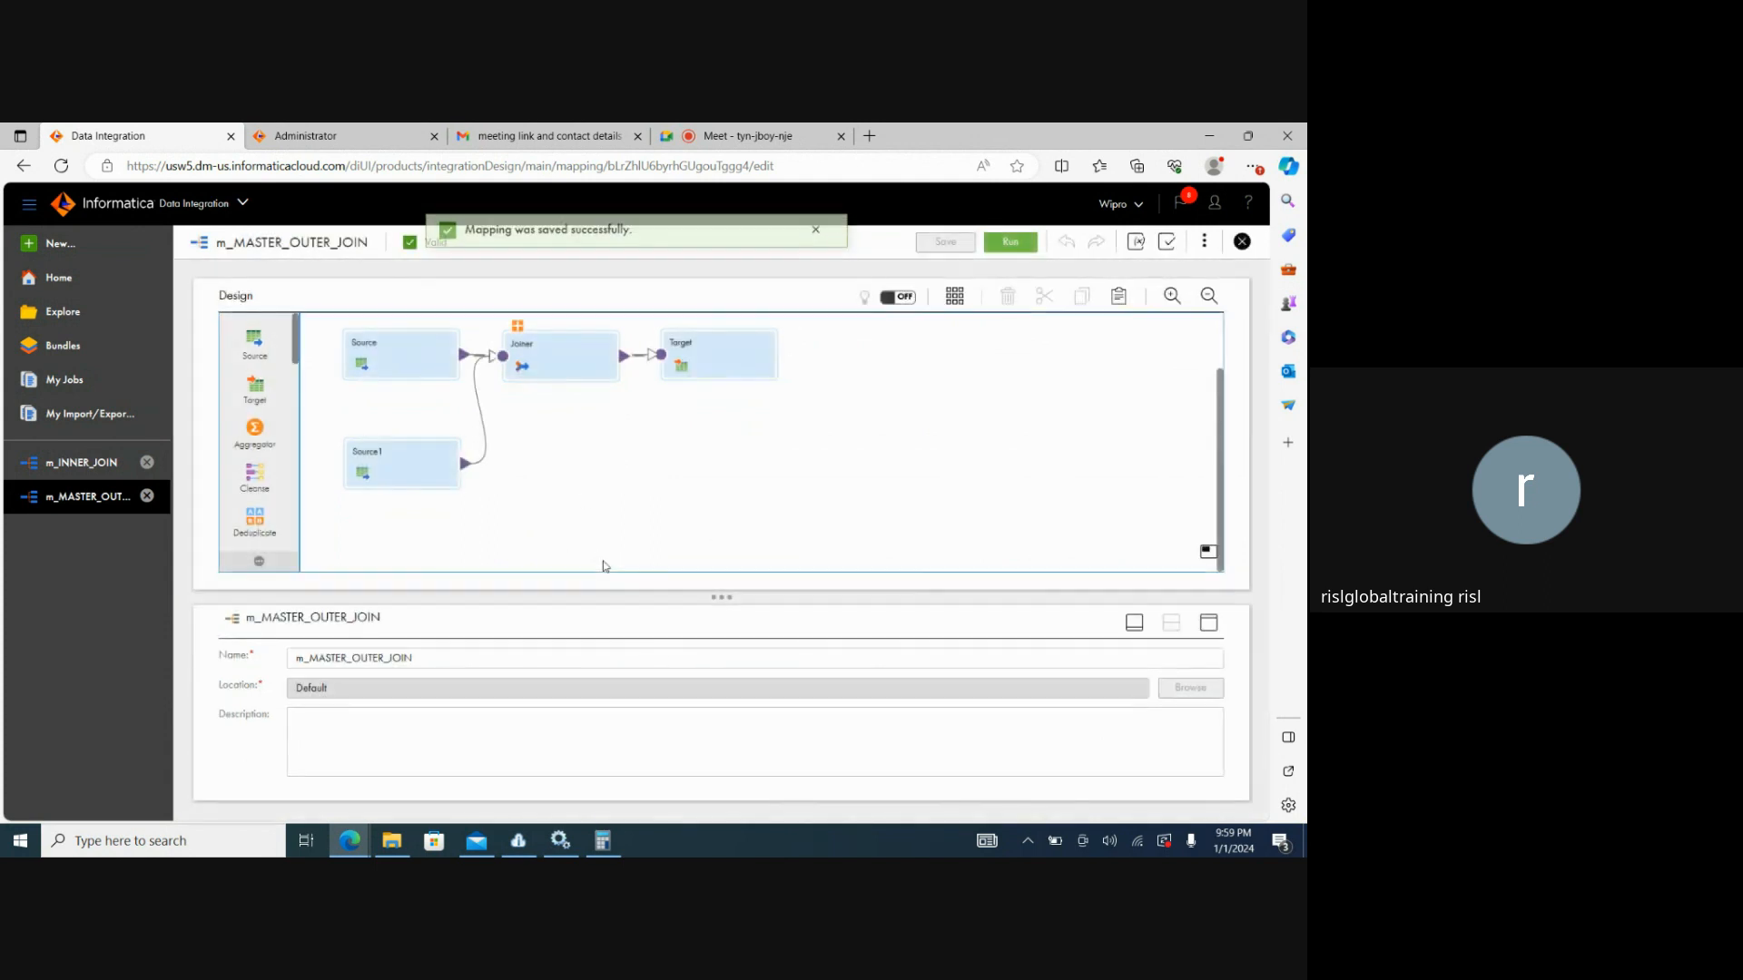
pyautogui.click(1011, 242)
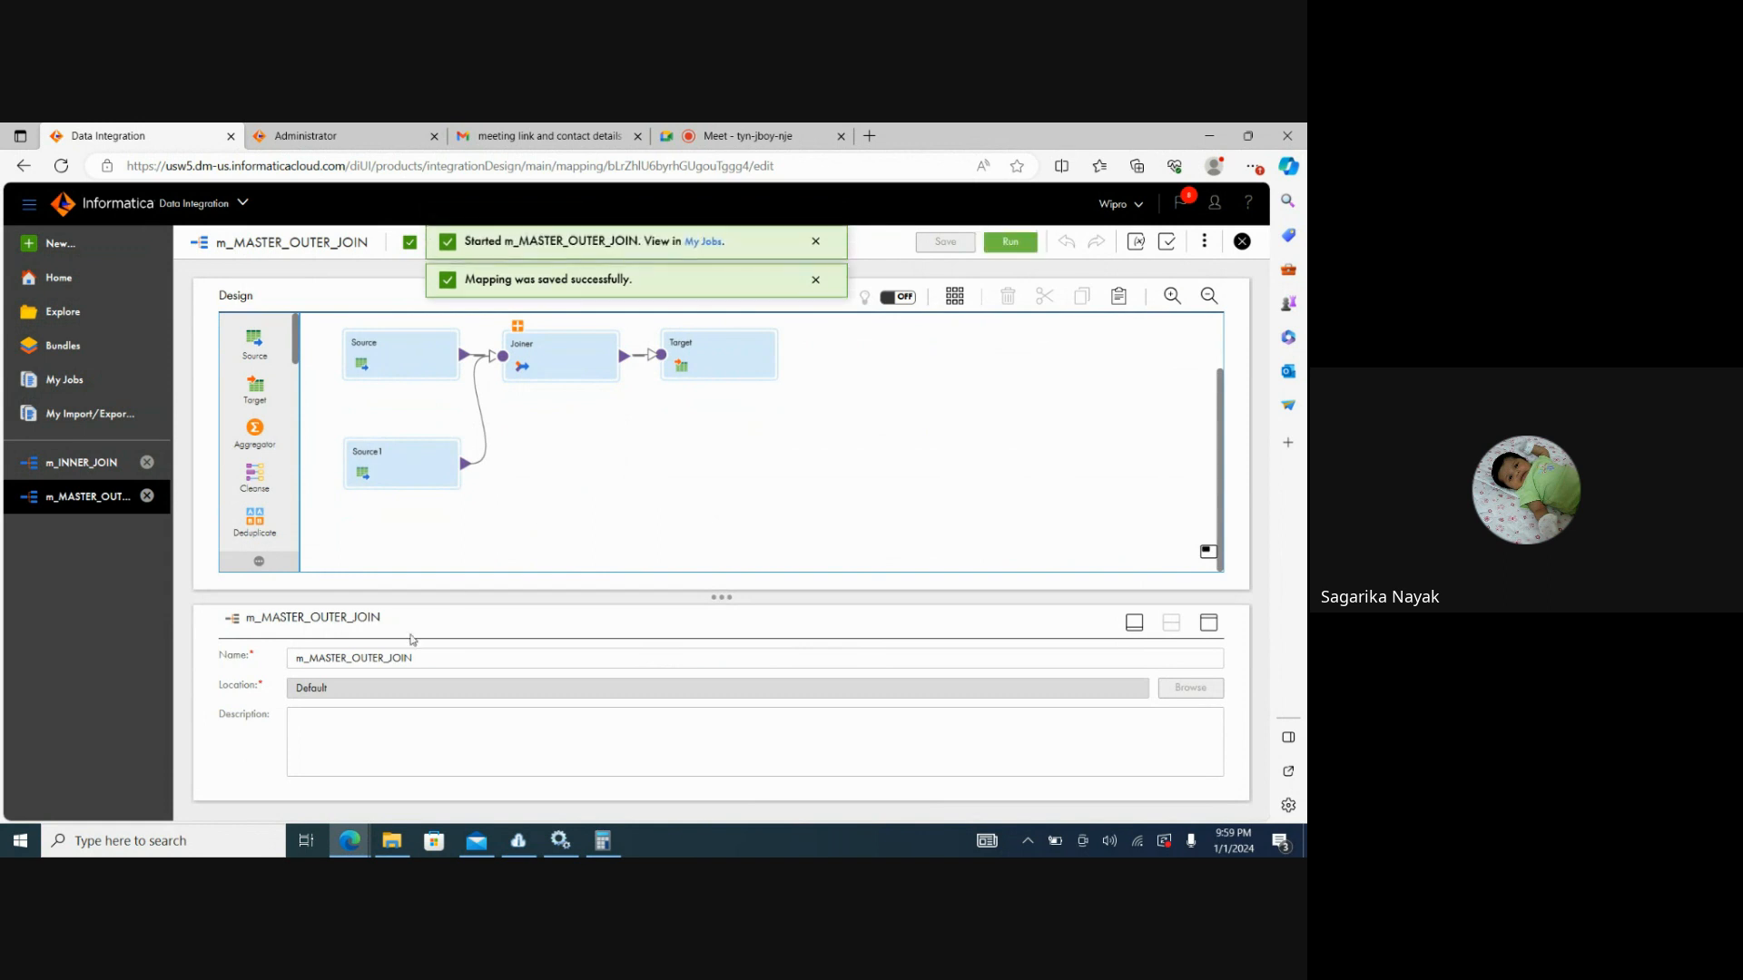
pyautogui.click(80, 377)
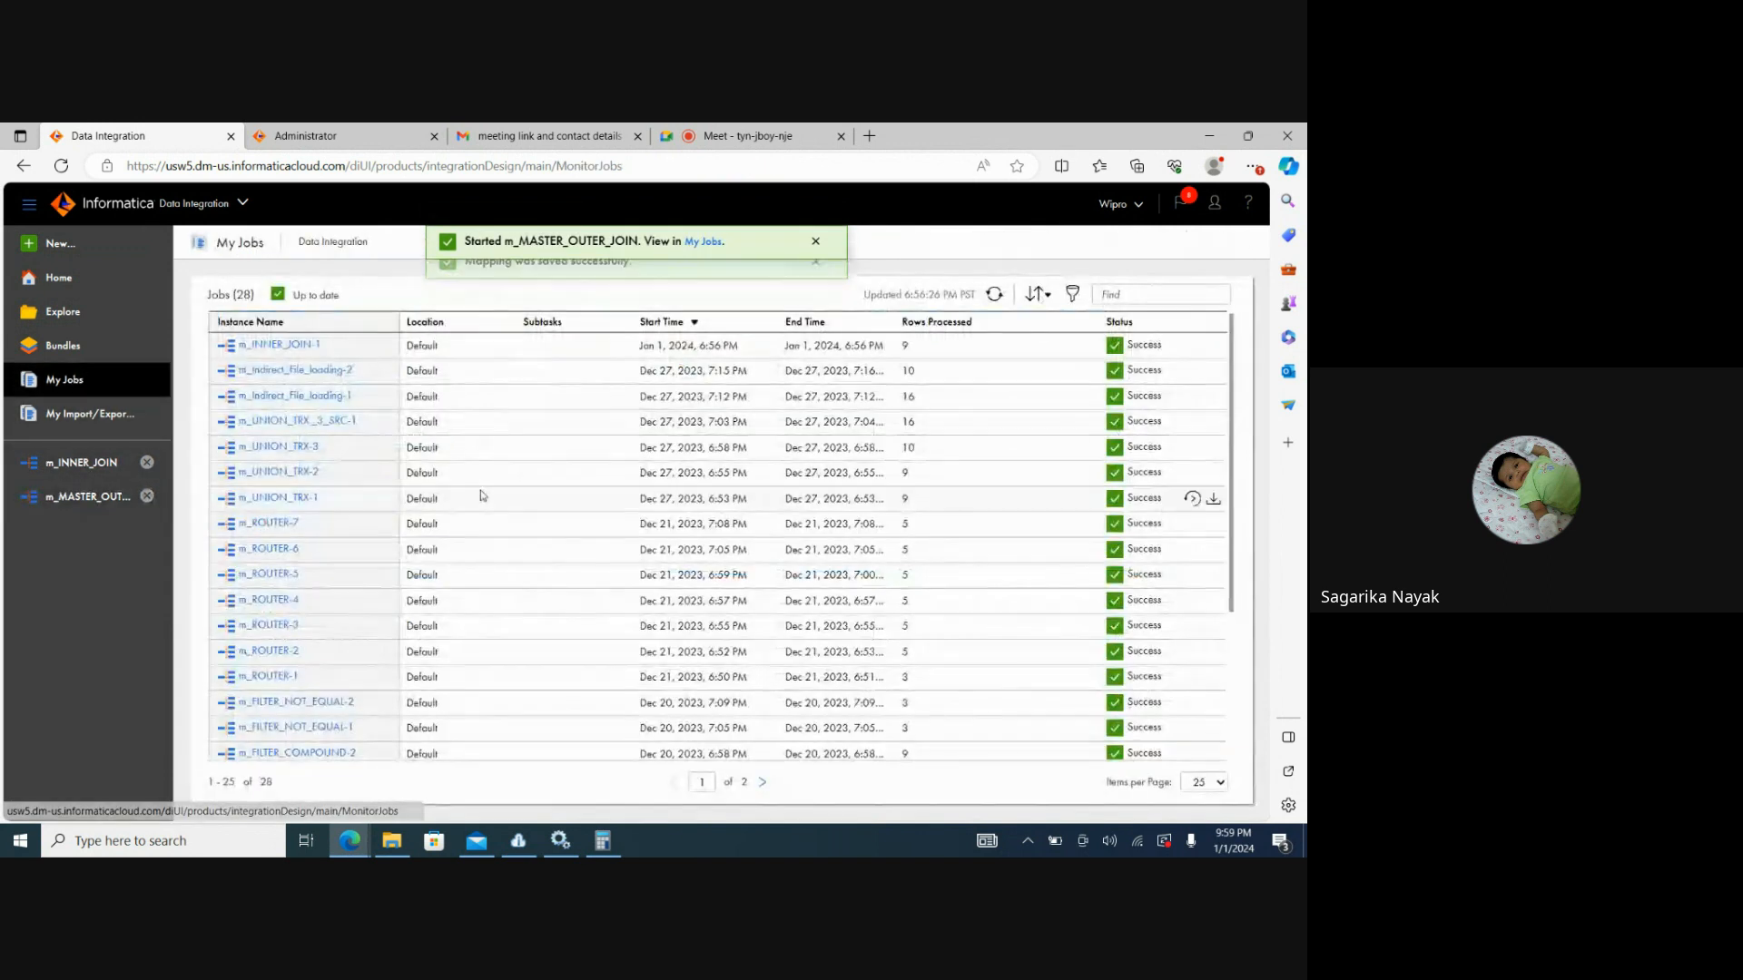
# Check the latest m_MASTER_OUTER_JOIN job and refresh the job list to follow its run.
pyautogui.click(324, 344)
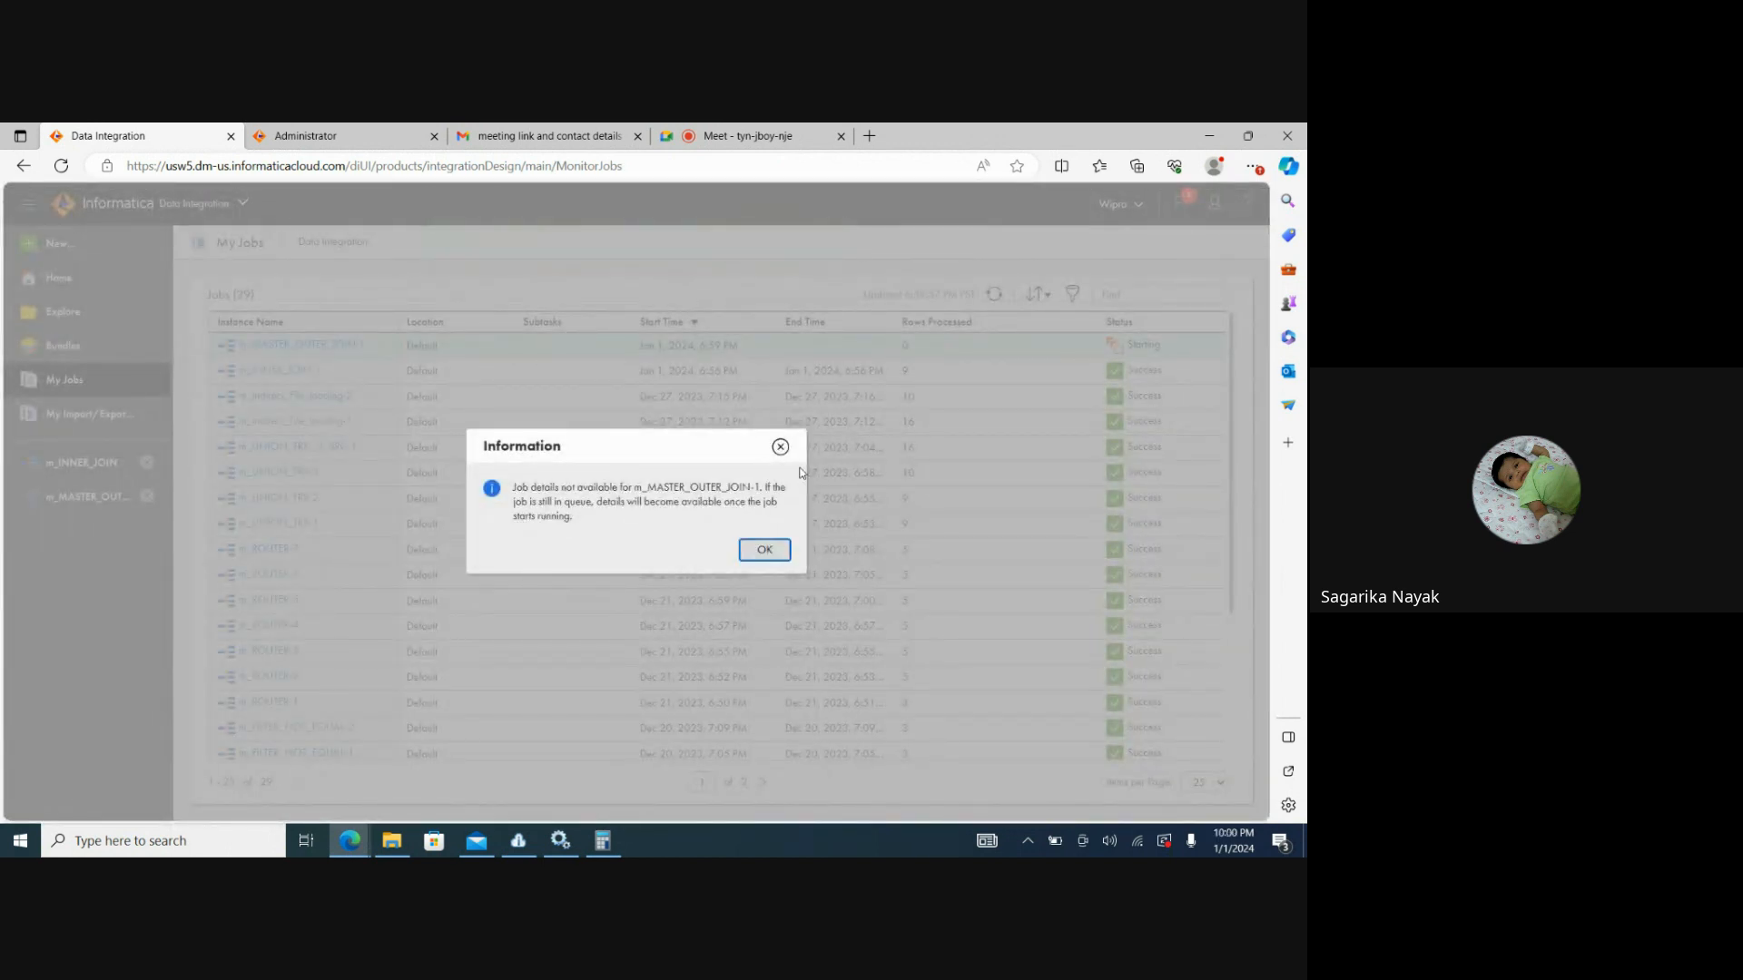
pyautogui.click(782, 449)
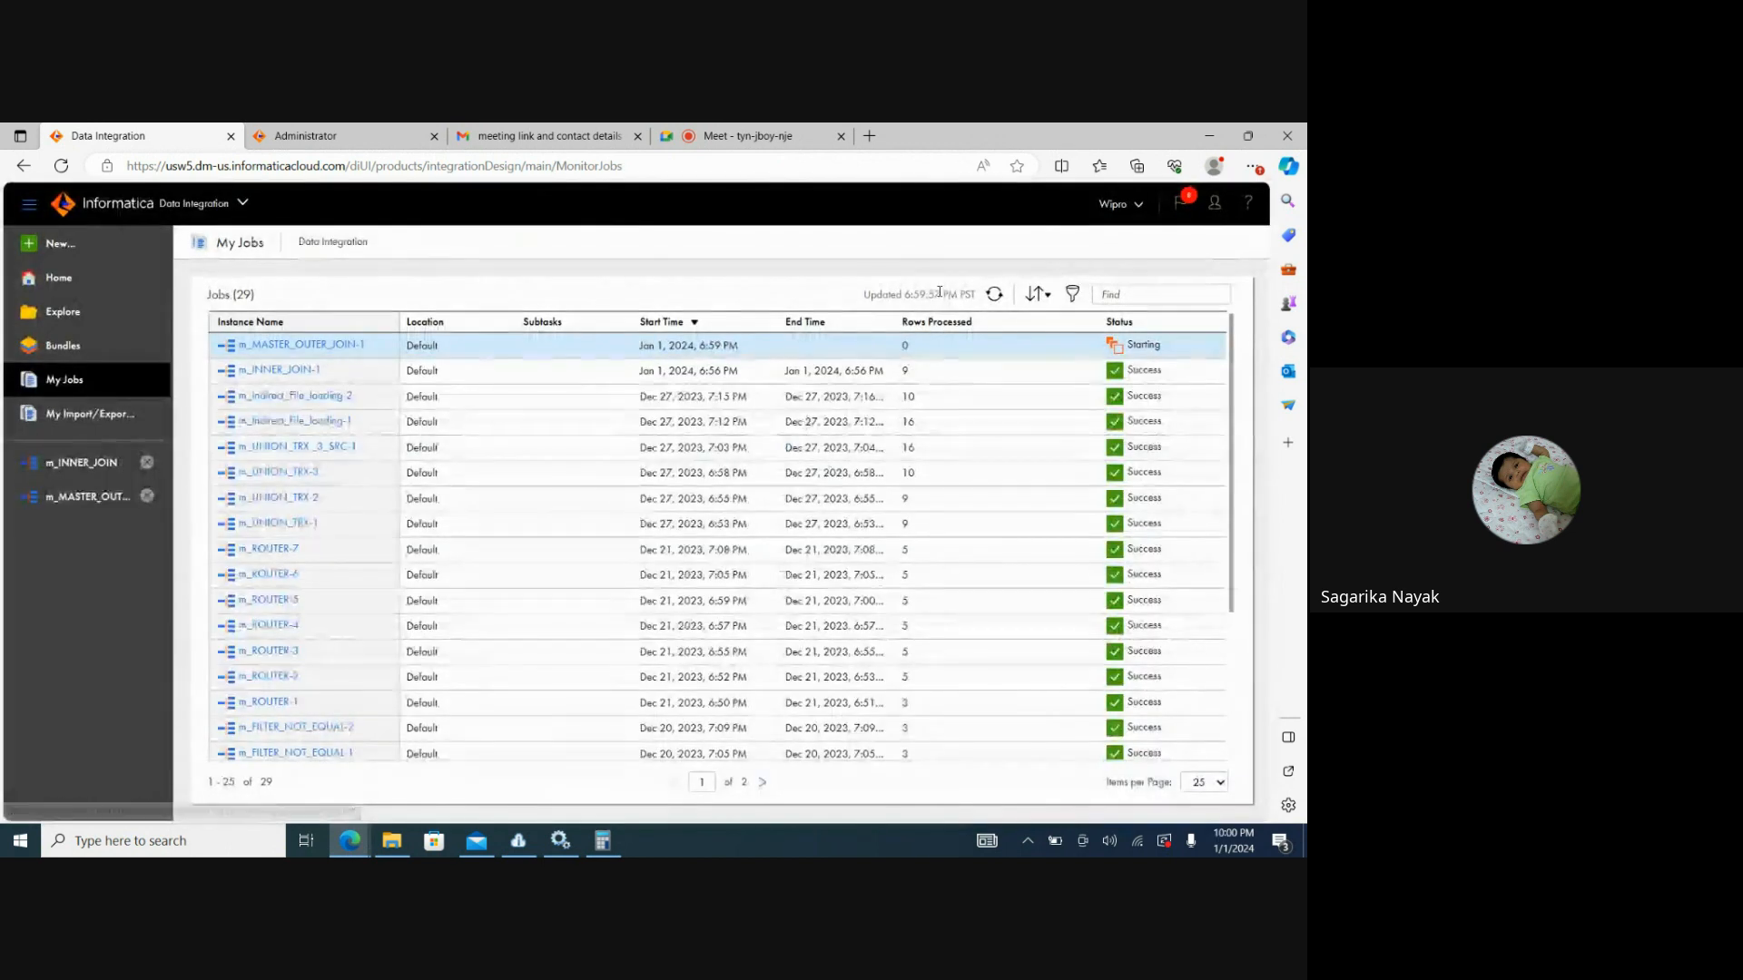
pyautogui.click(994, 295)
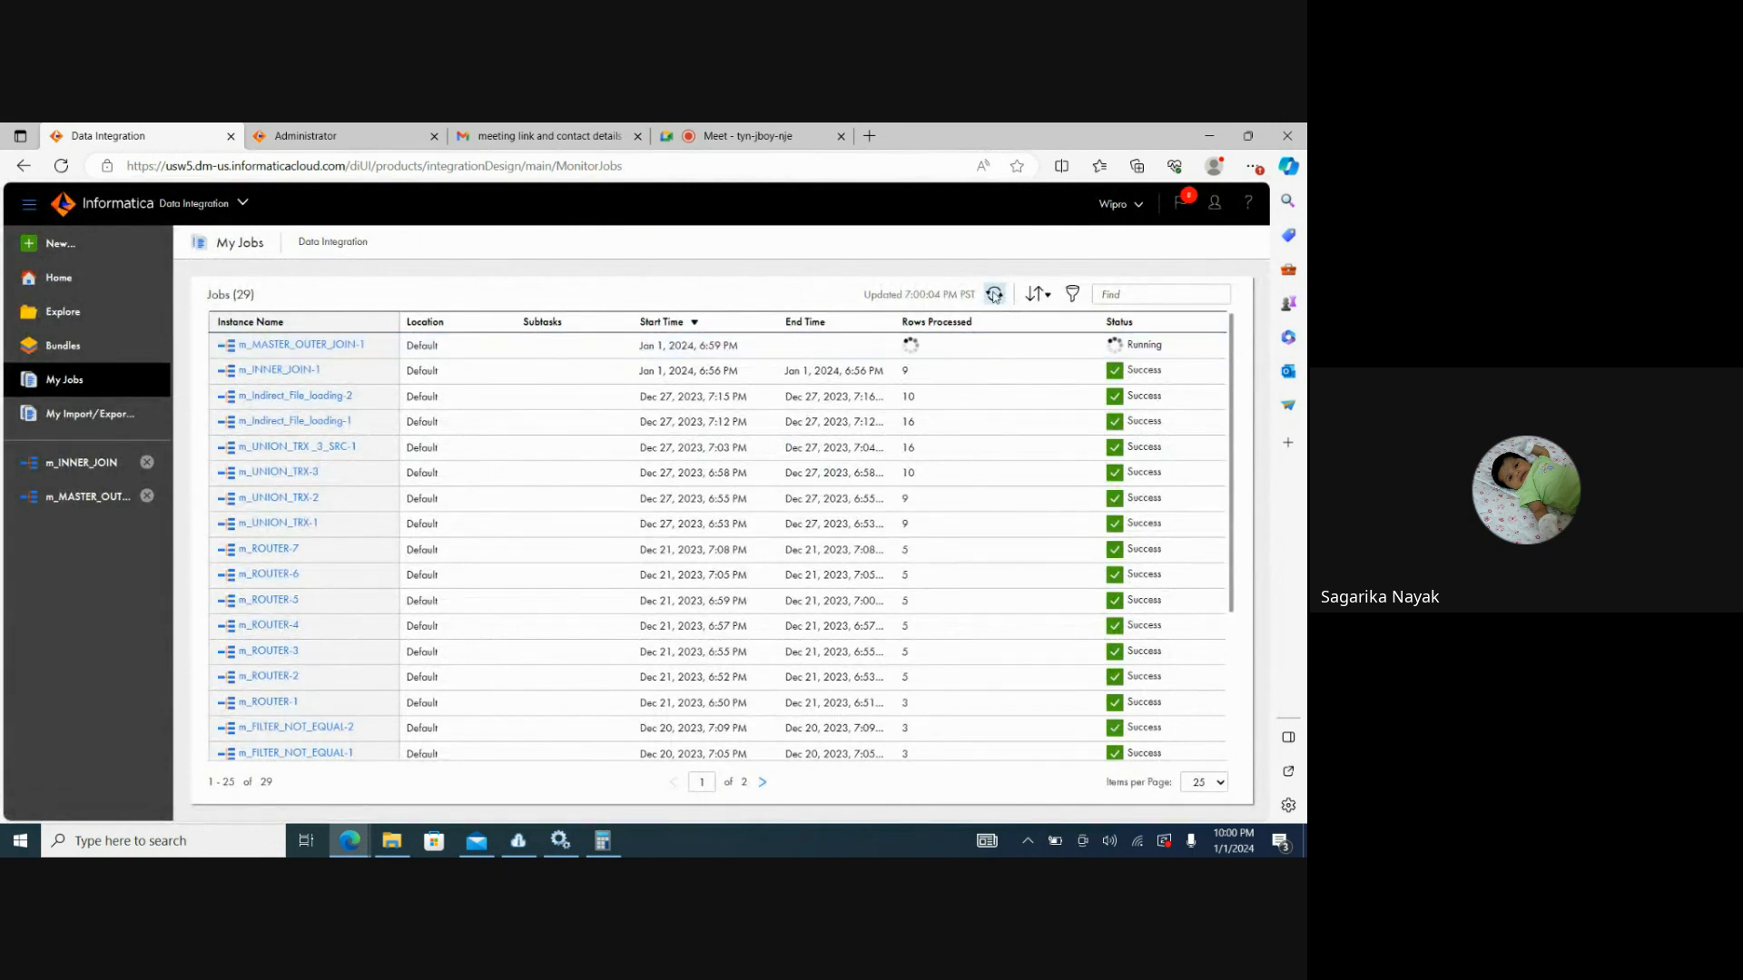
pyautogui.click(994, 296)
pyautogui.click(994, 295)
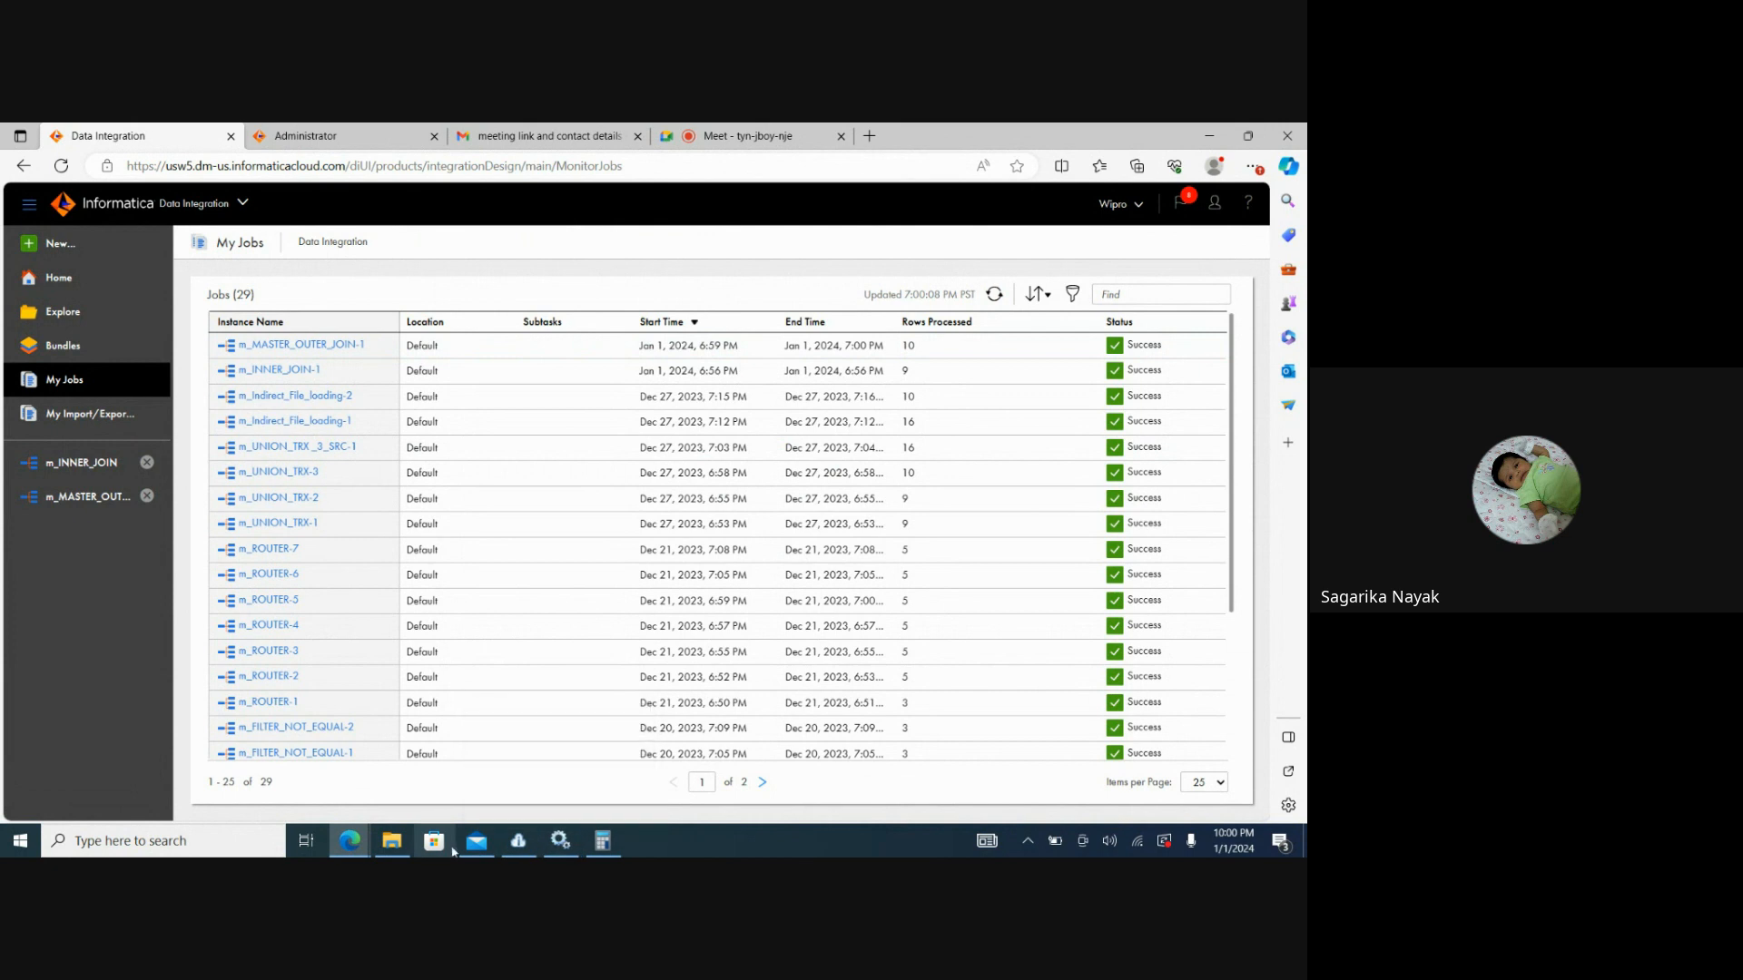
# Open the FF_INNER_JOIN output file from the Target folder and examine the unmatched row written by the master outer join.
pyautogui.click(404, 848)
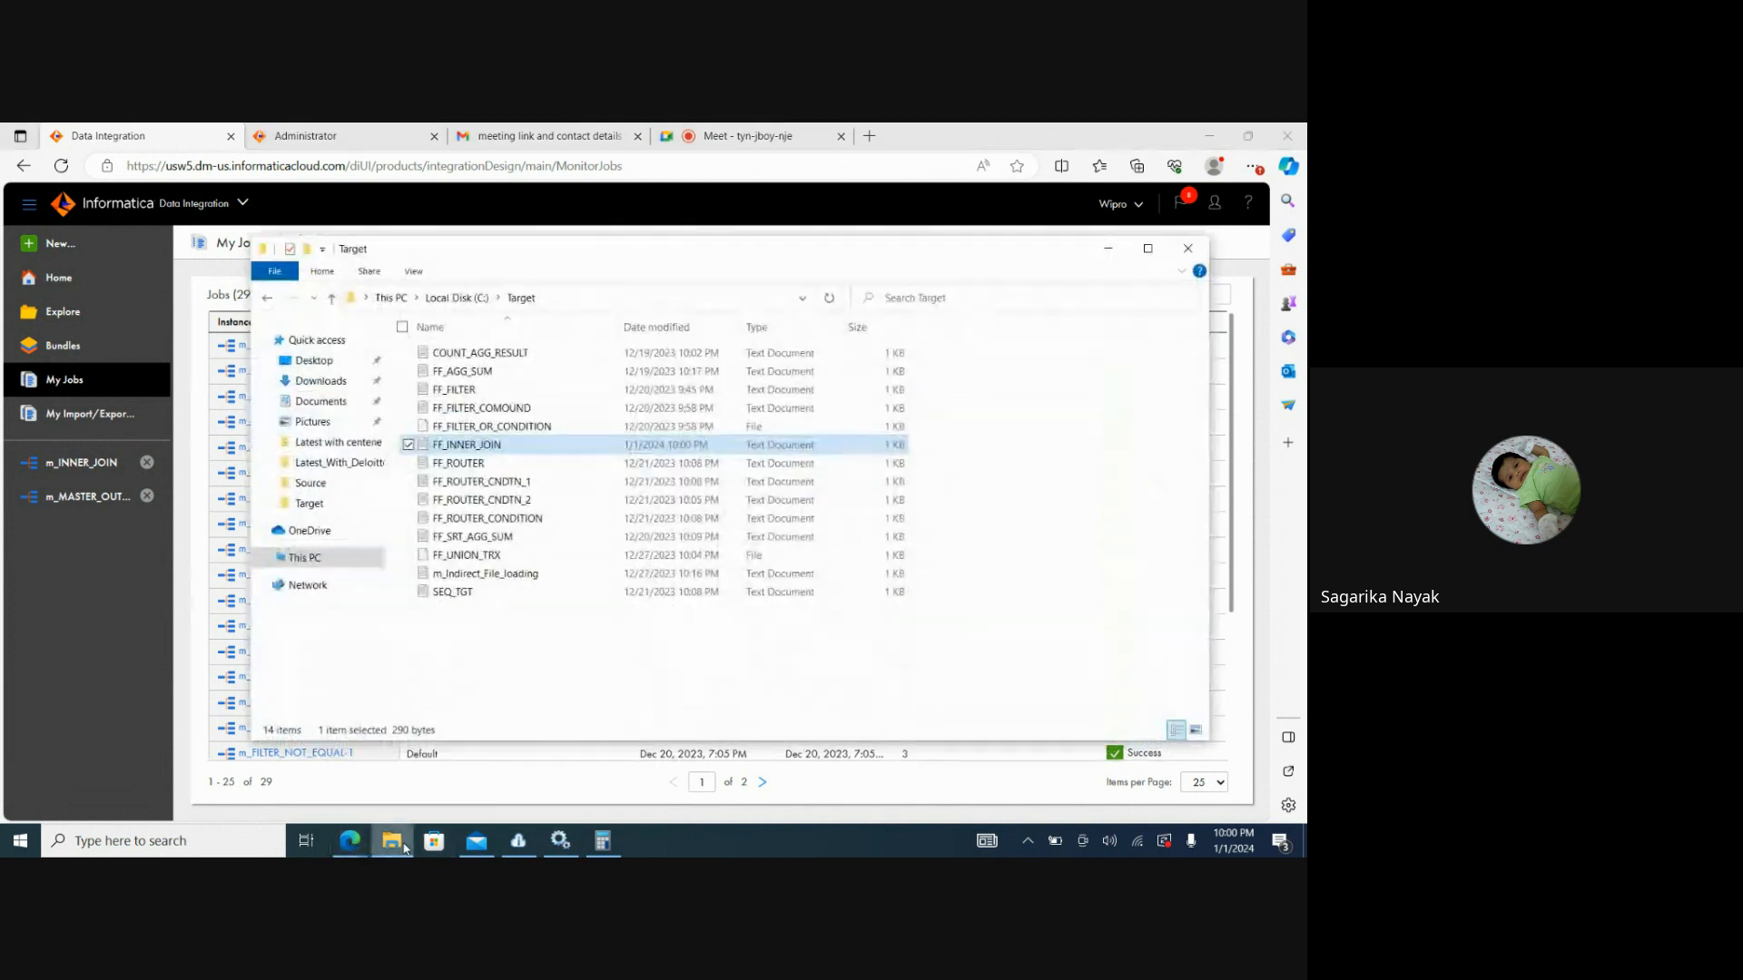
pyautogui.doubleClick(482, 445)
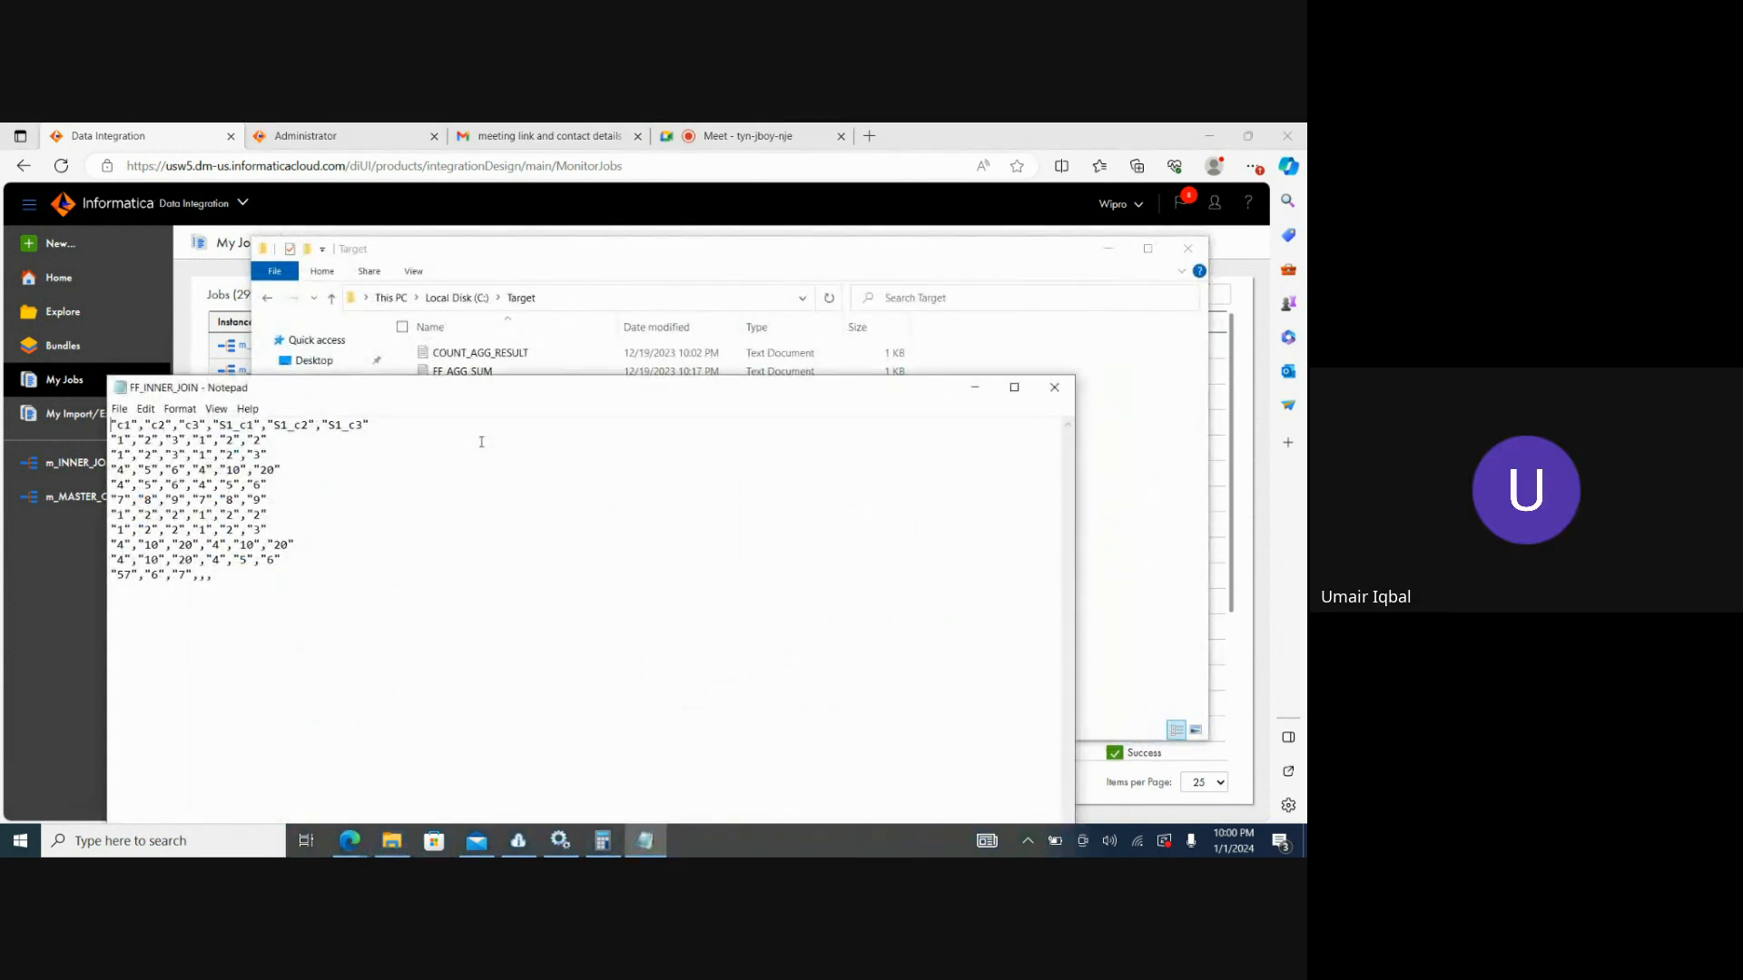
pyautogui.moveTo(135, 576); pyautogui.dragTo(110, 575)
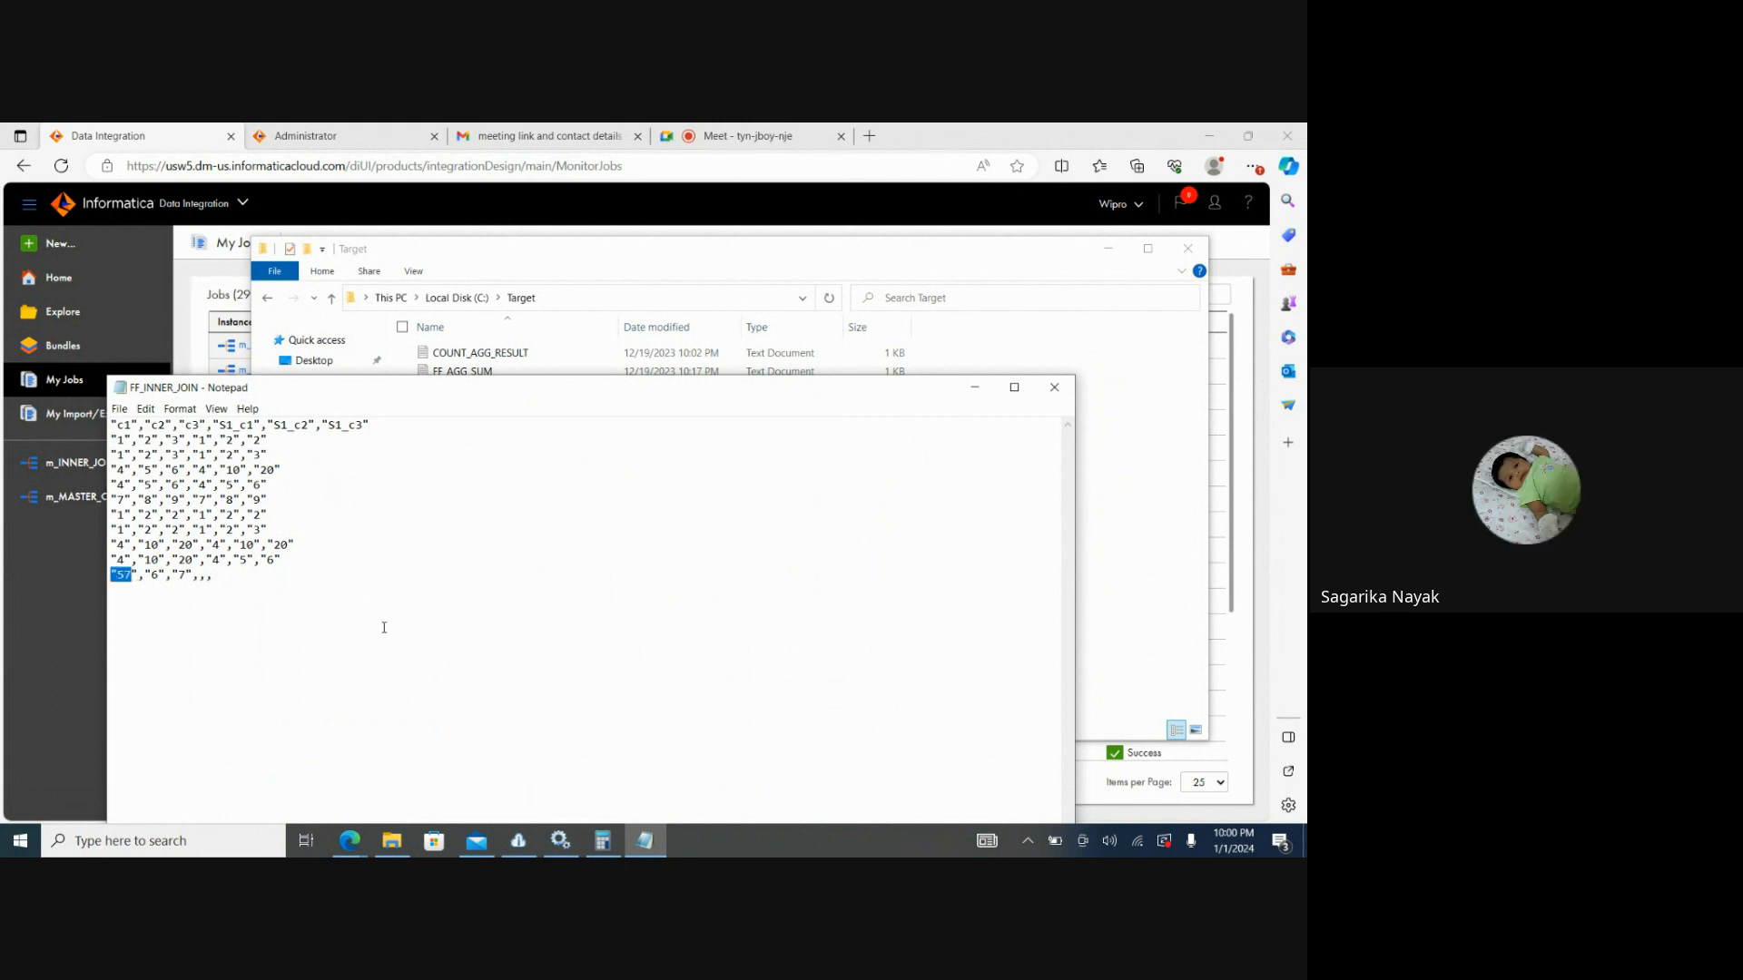
pyautogui.click(1046, 397)
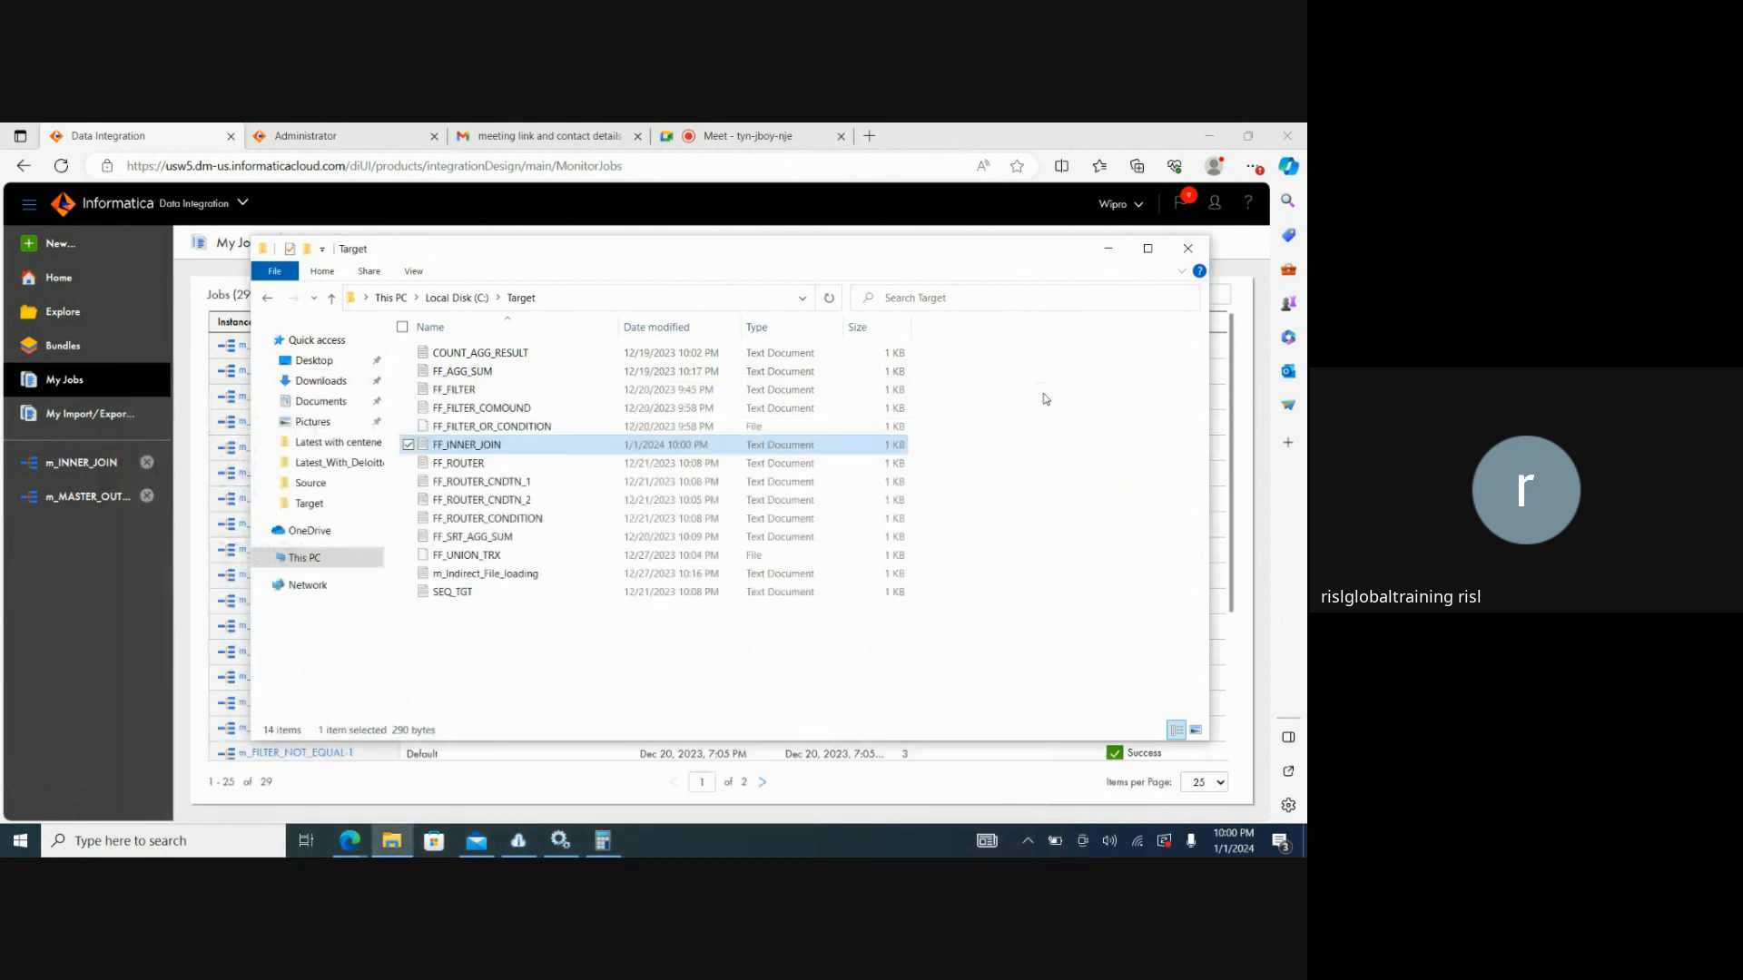
pyautogui.click(1119, 257)
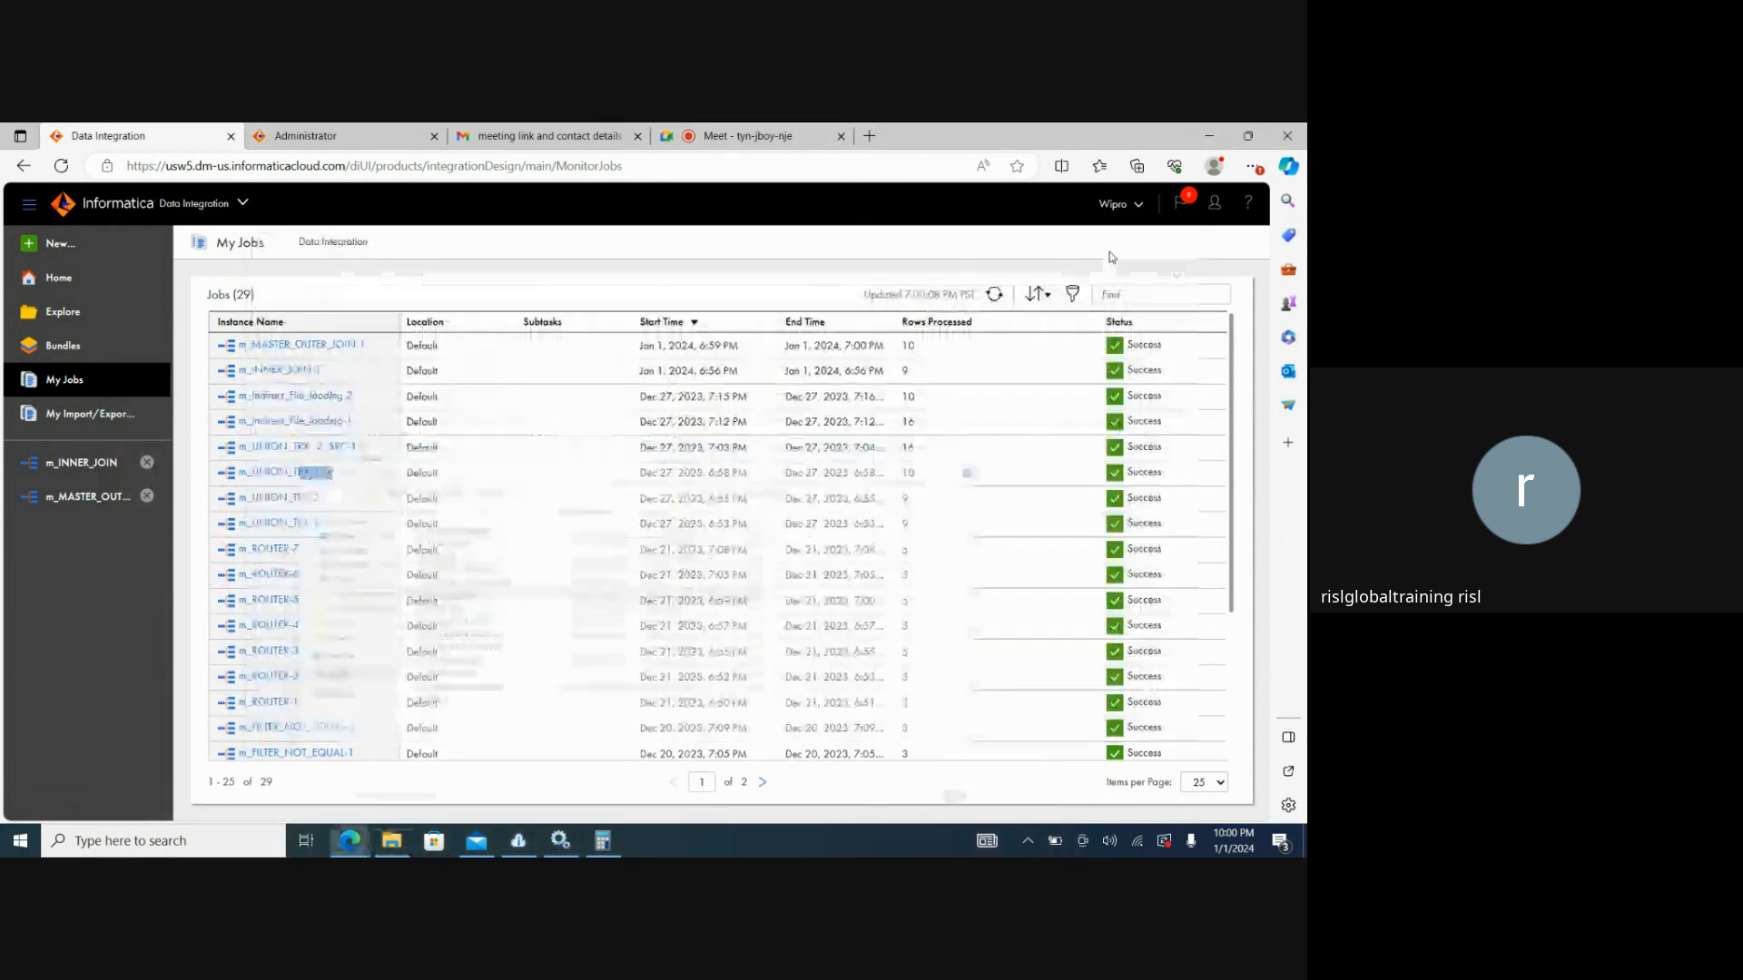
# Set the Joiner's join type to Detail Outer in the m_MASTER_OUTER_JOIN mapping and save the mapping.
pyautogui.click(109, 495)
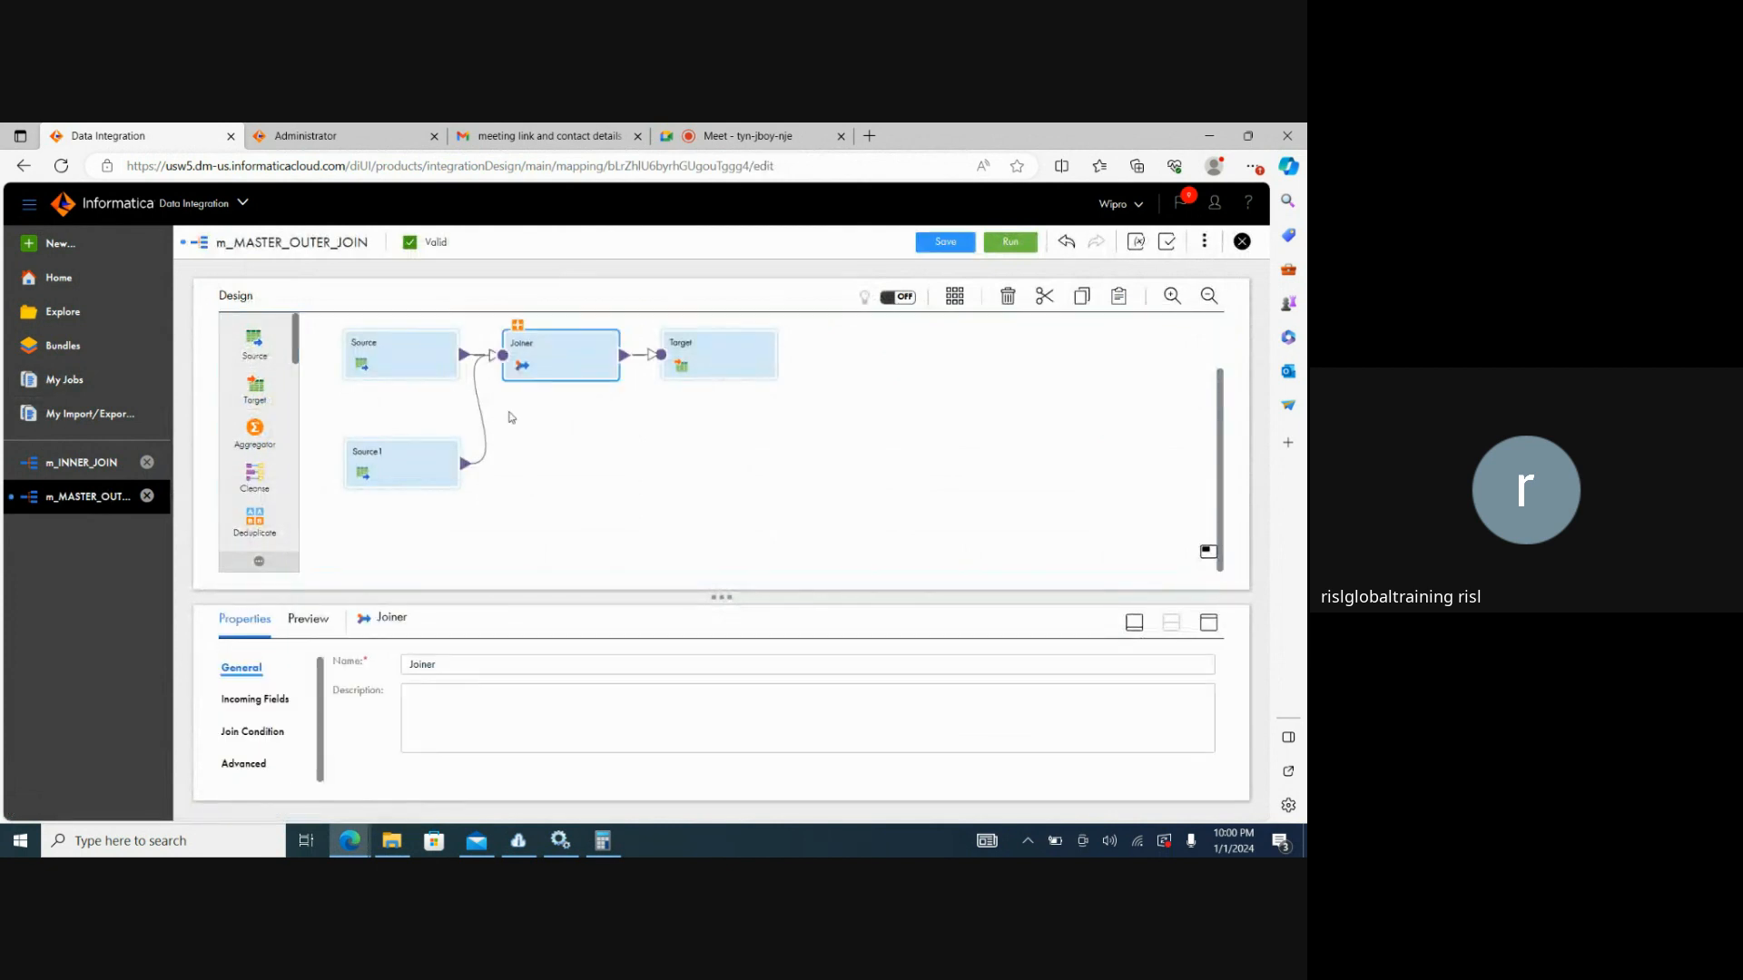
pyautogui.click(256, 731)
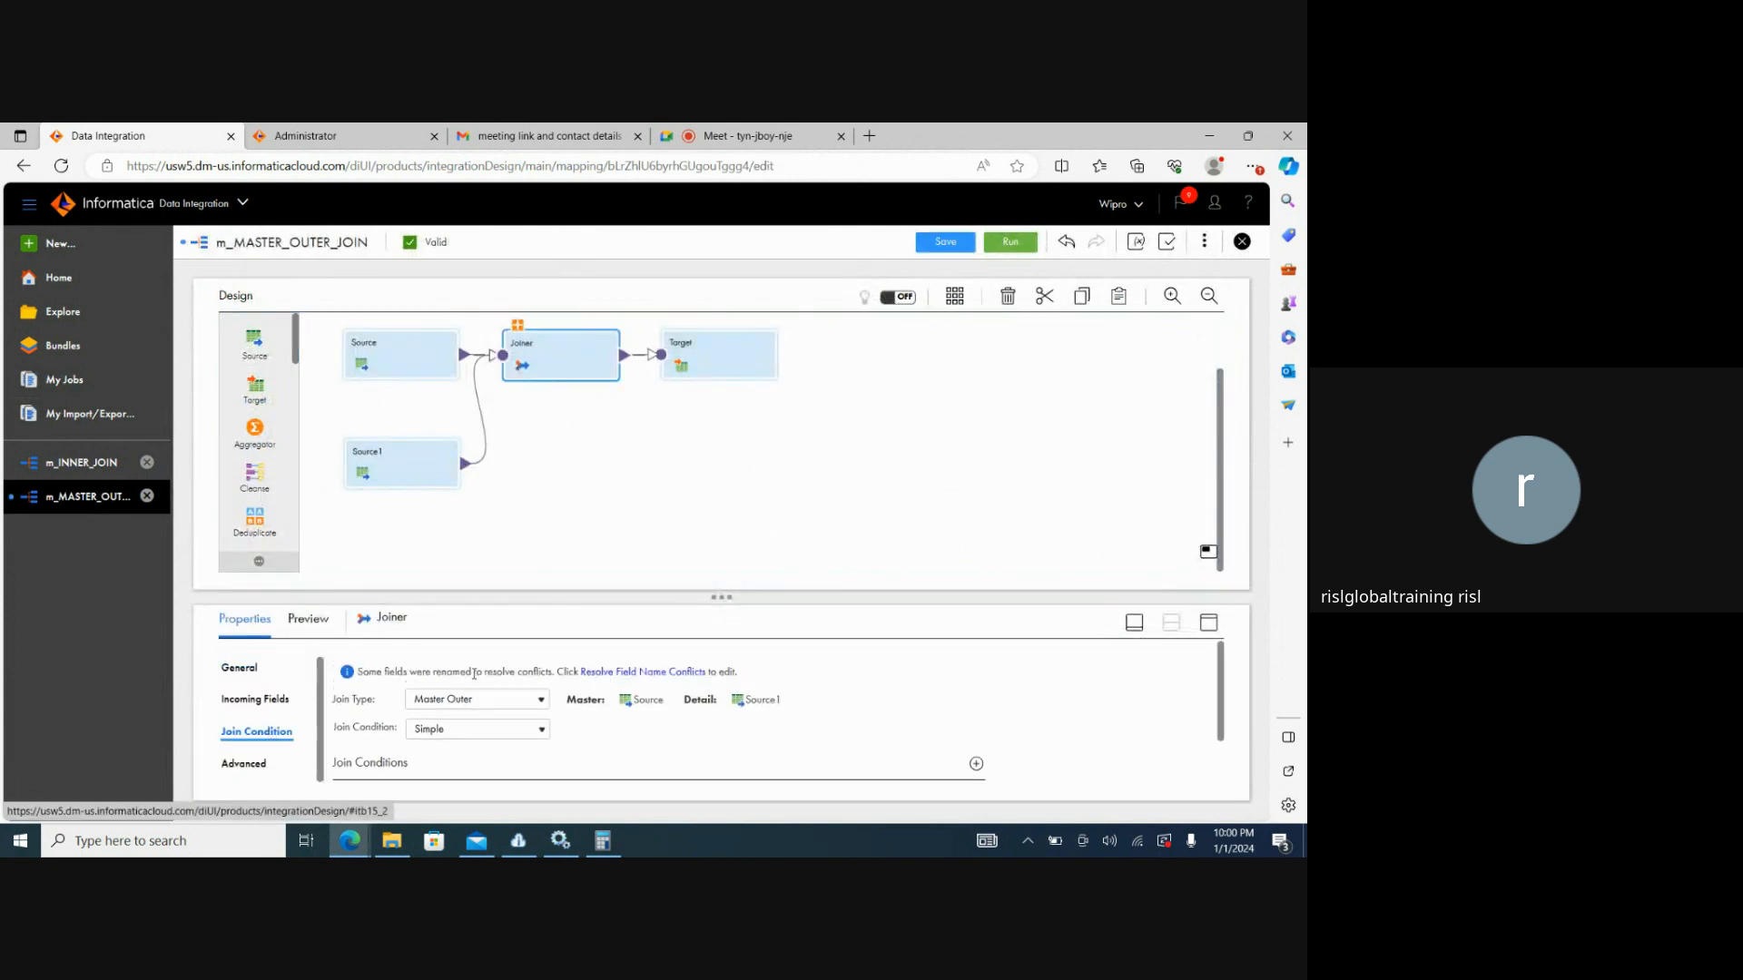
pyautogui.click(460, 706)
pyautogui.click(430, 759)
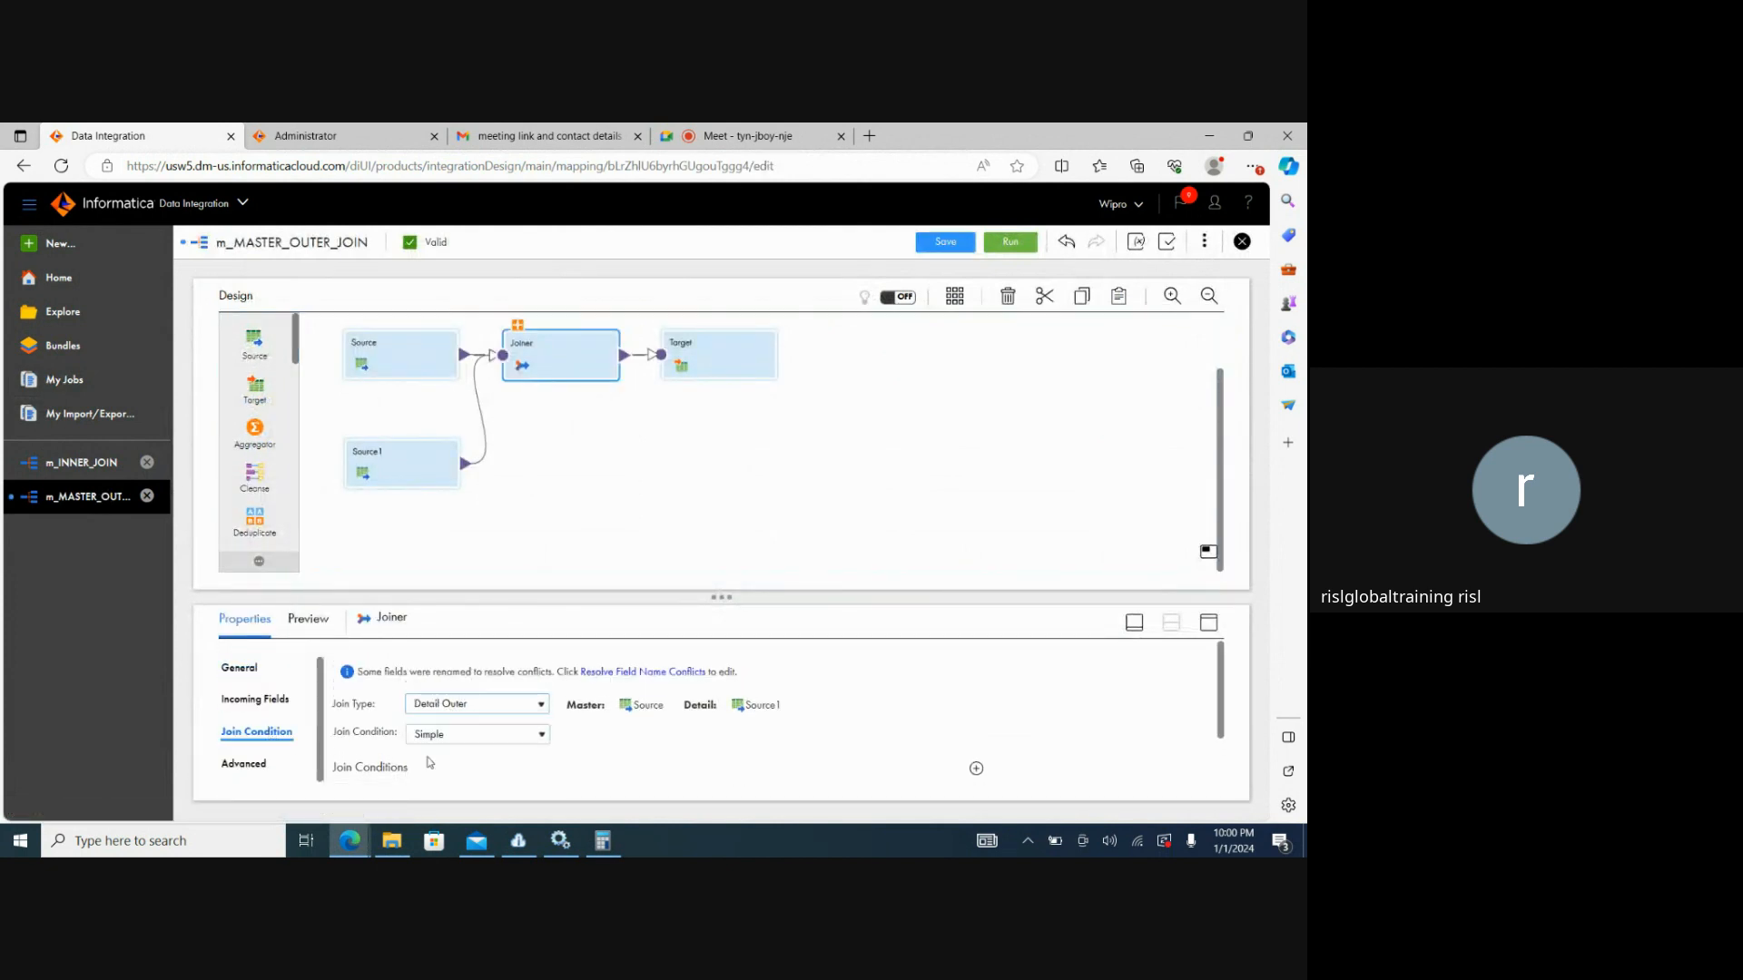
pyautogui.click(947, 247)
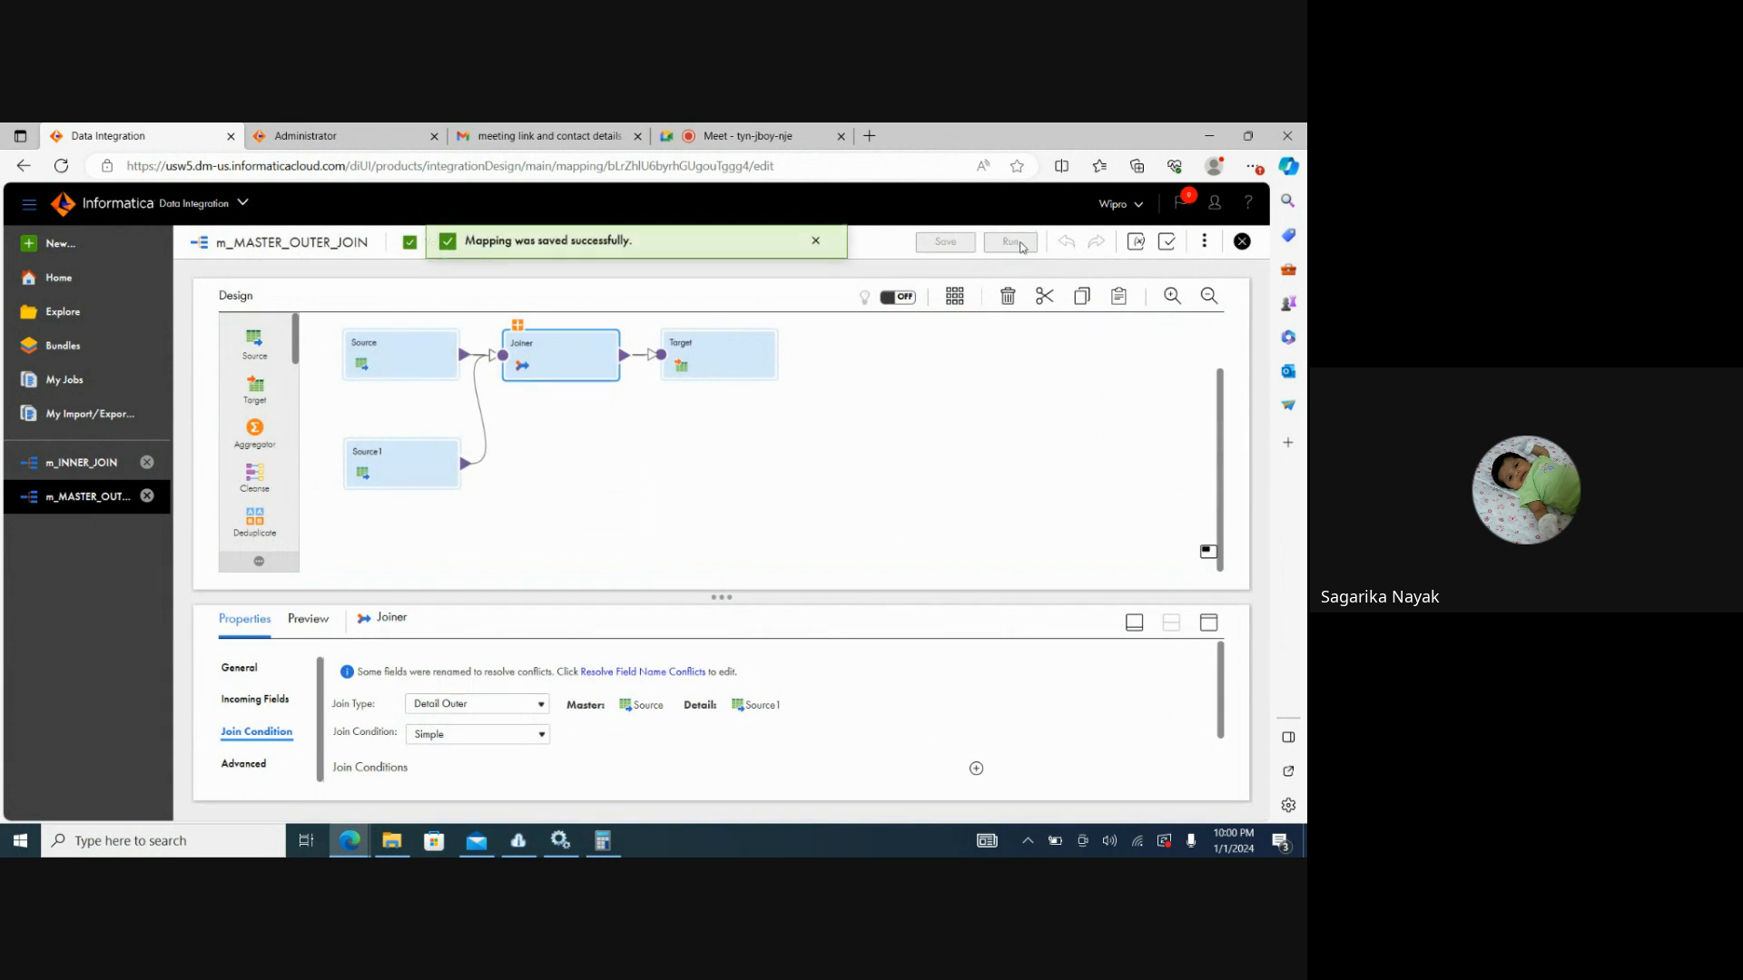
# Run the m_MASTER_OUTER_JOIN mapping with the detail outer join and refresh the job list to monitor it.
pyautogui.click(1012, 243)
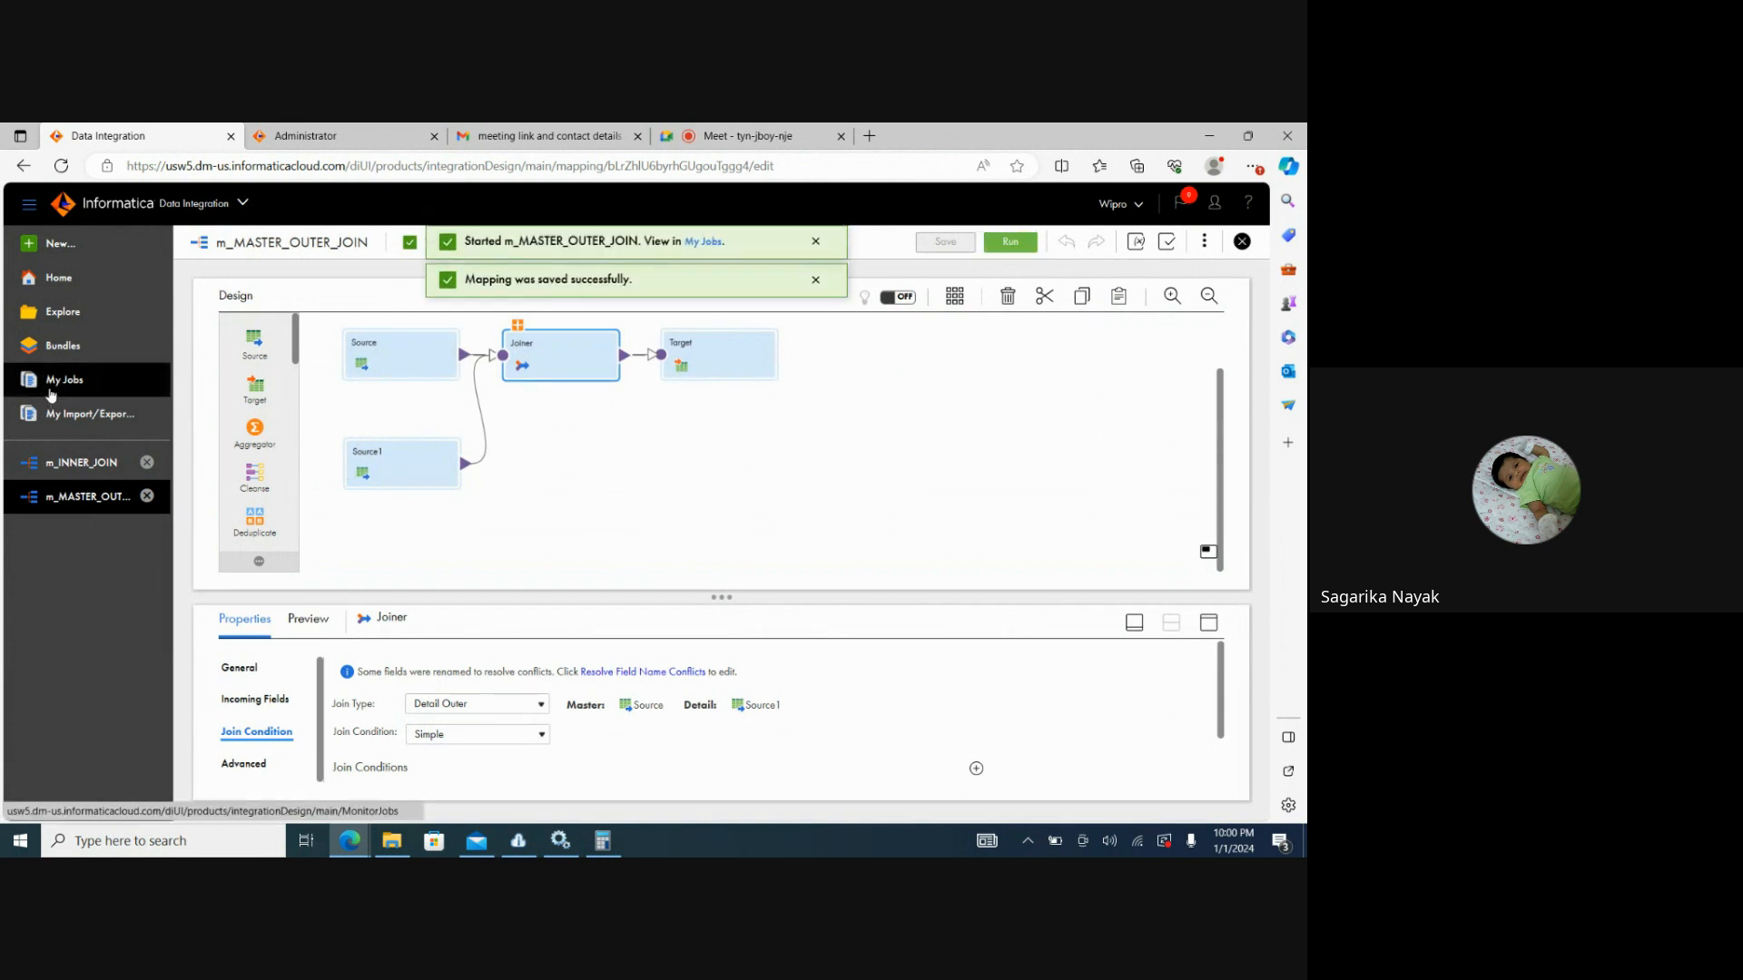
pyautogui.click(51, 381)
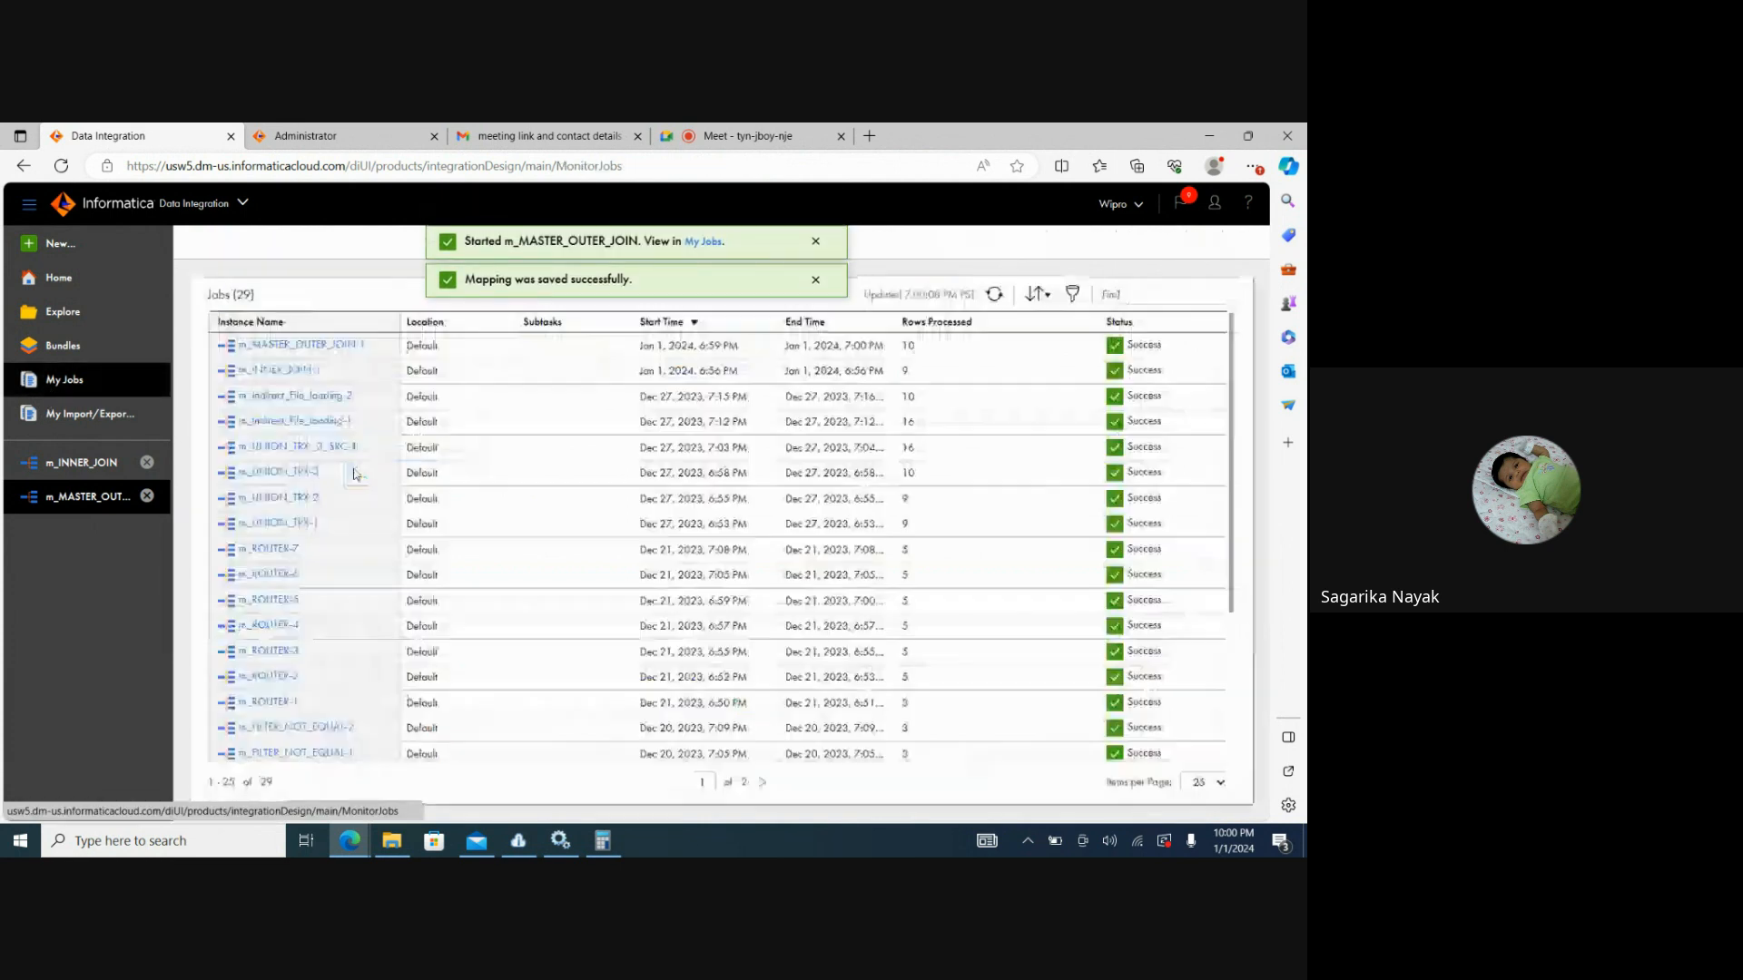
pyautogui.click(995, 294)
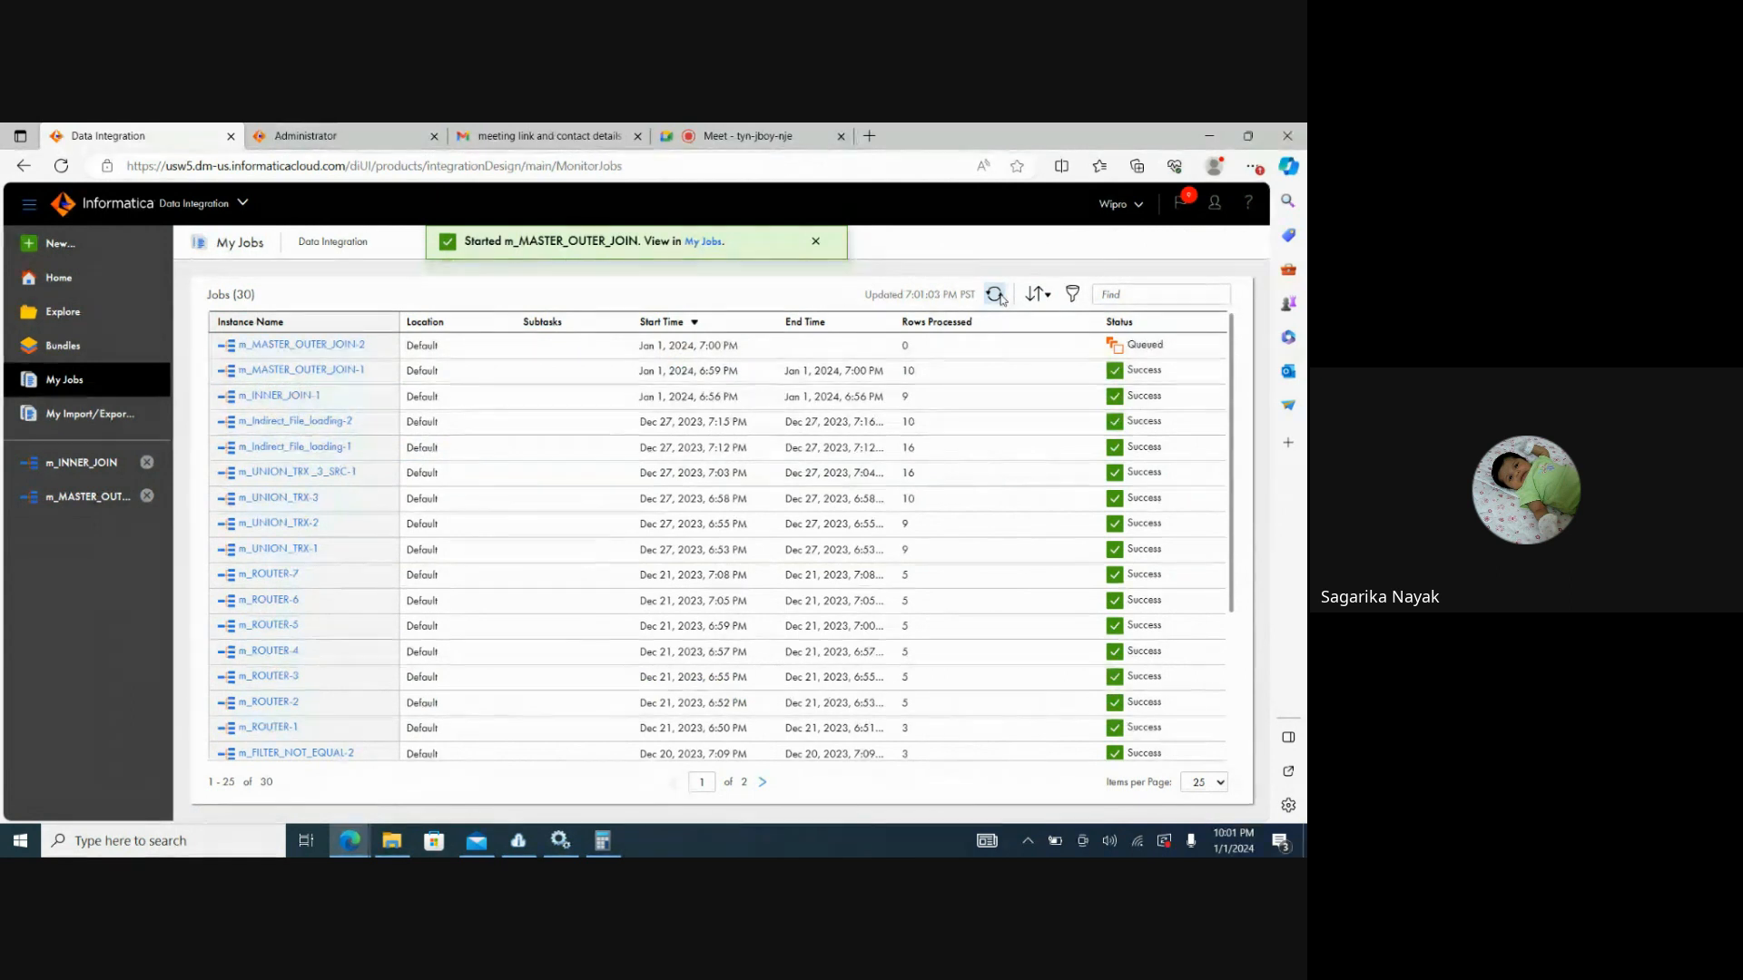
pyautogui.click(996, 294)
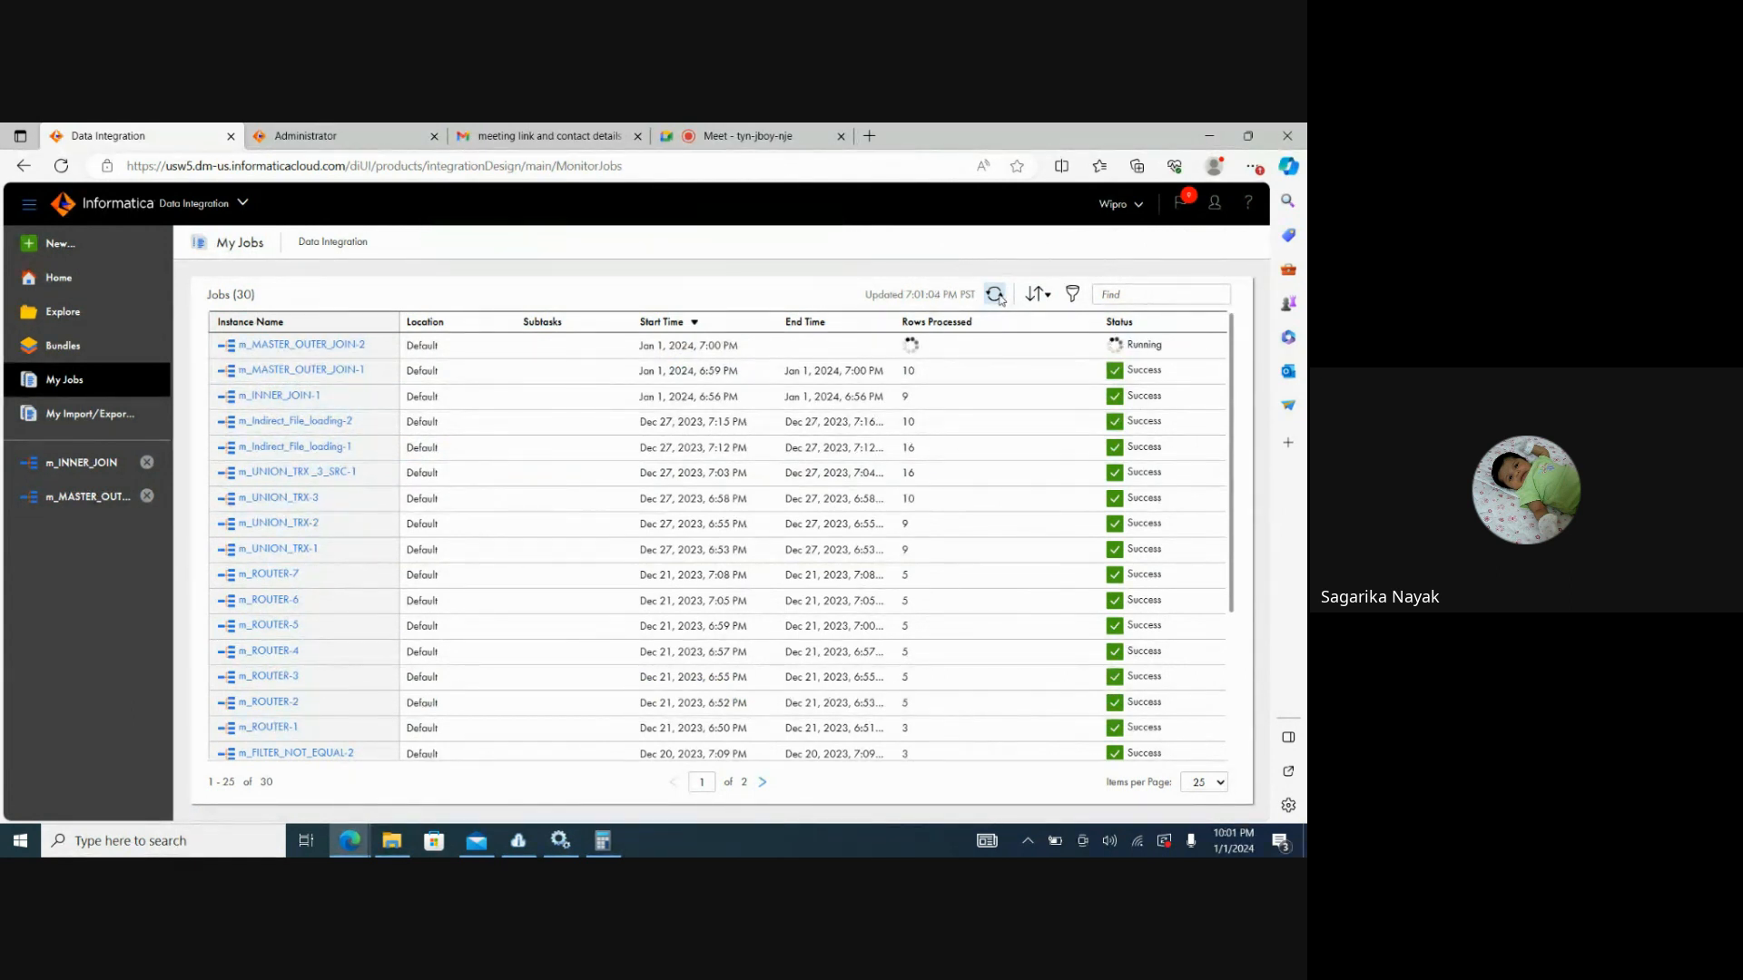
pyautogui.click(995, 294)
# Open the FF_INNER_JOIN output file in the Target folder, examine the detail outer join rows, and close the file and folder.
pyautogui.click(391, 840)
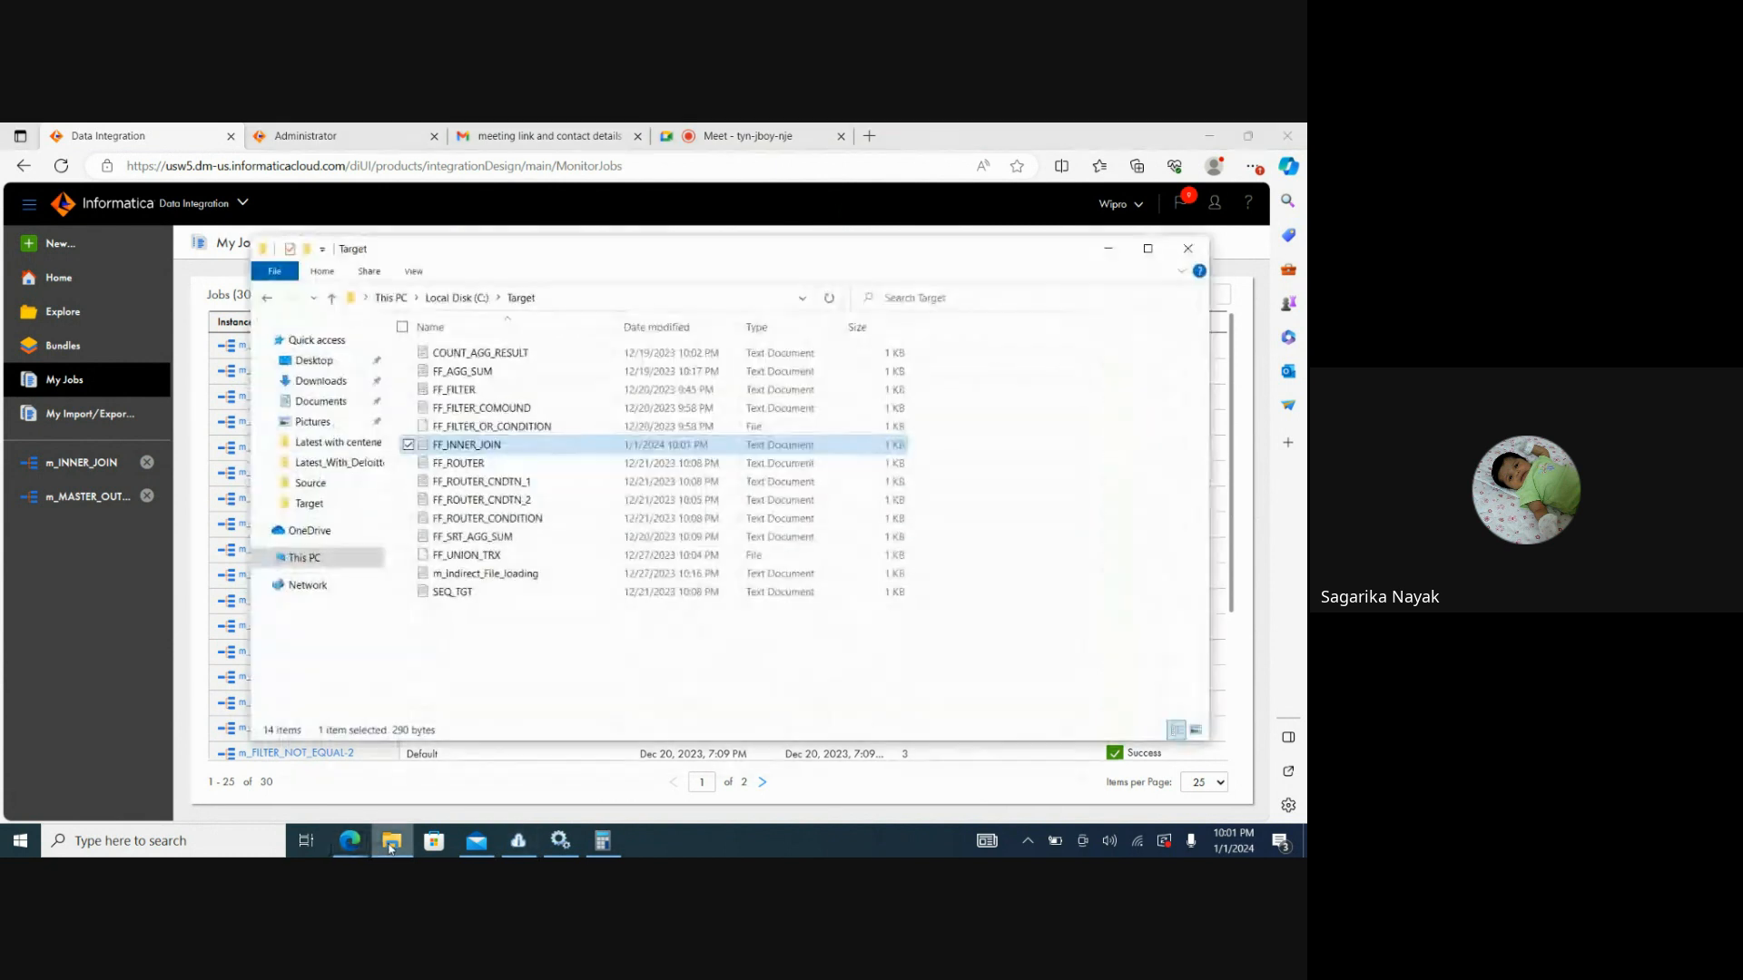
pyautogui.doubleClick(482, 442)
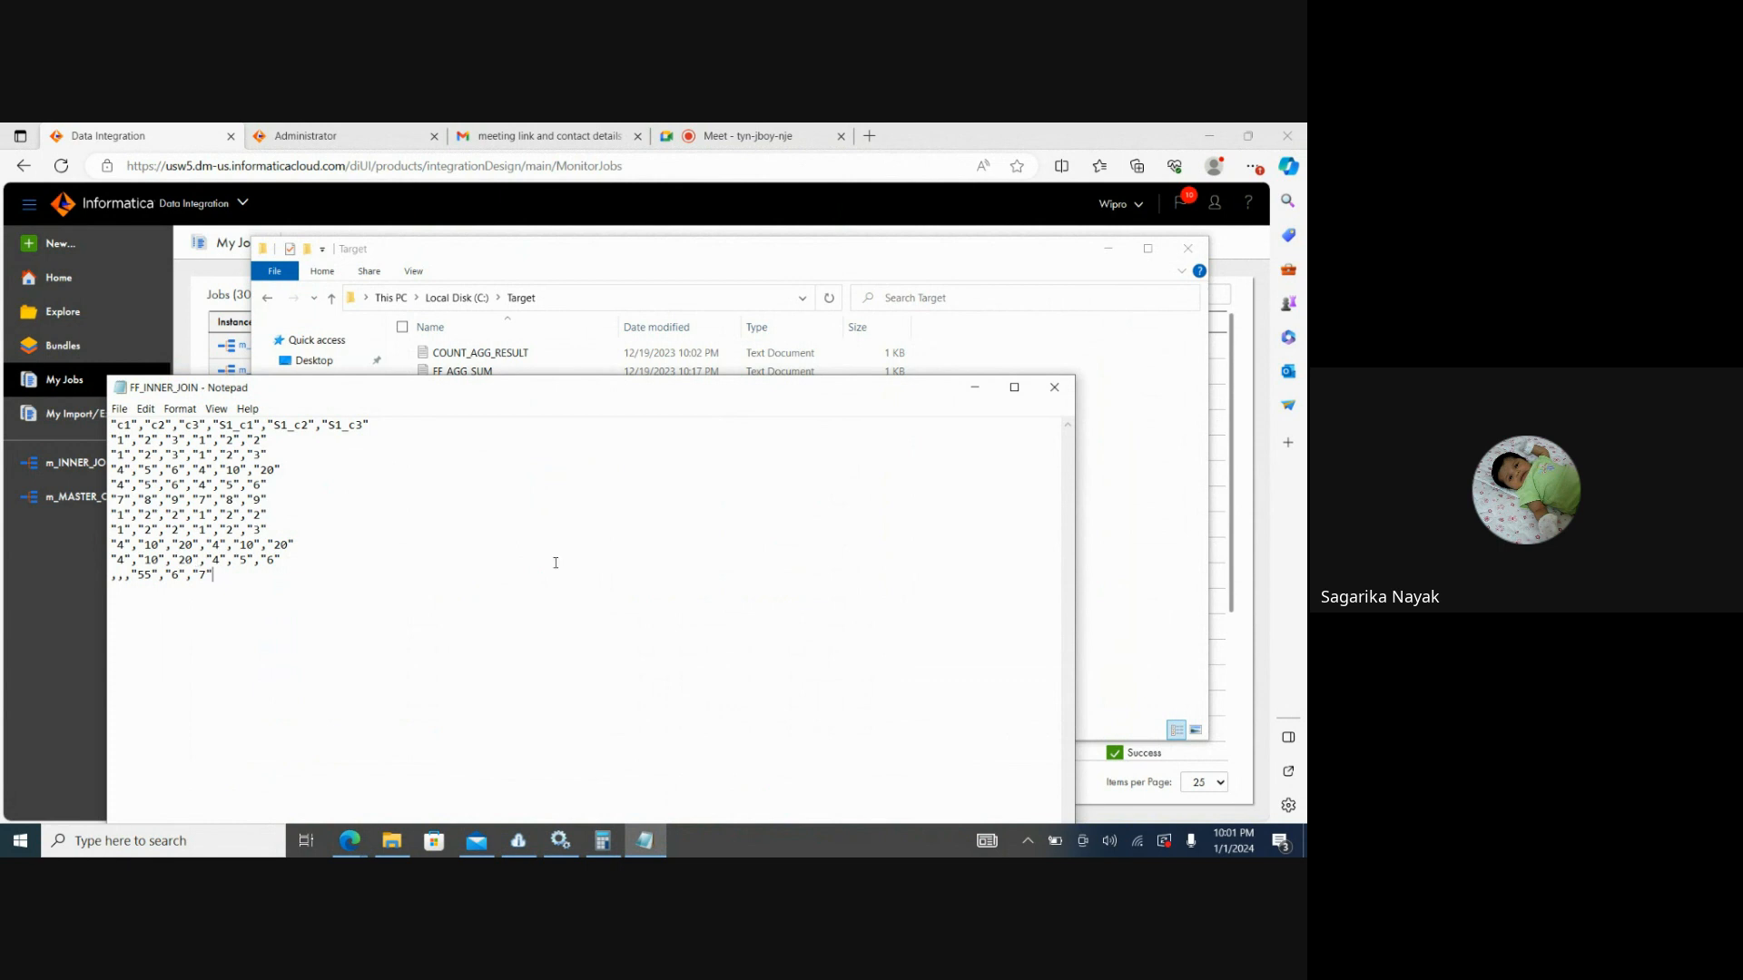
pyautogui.click(1054, 387)
pyautogui.click(1187, 247)
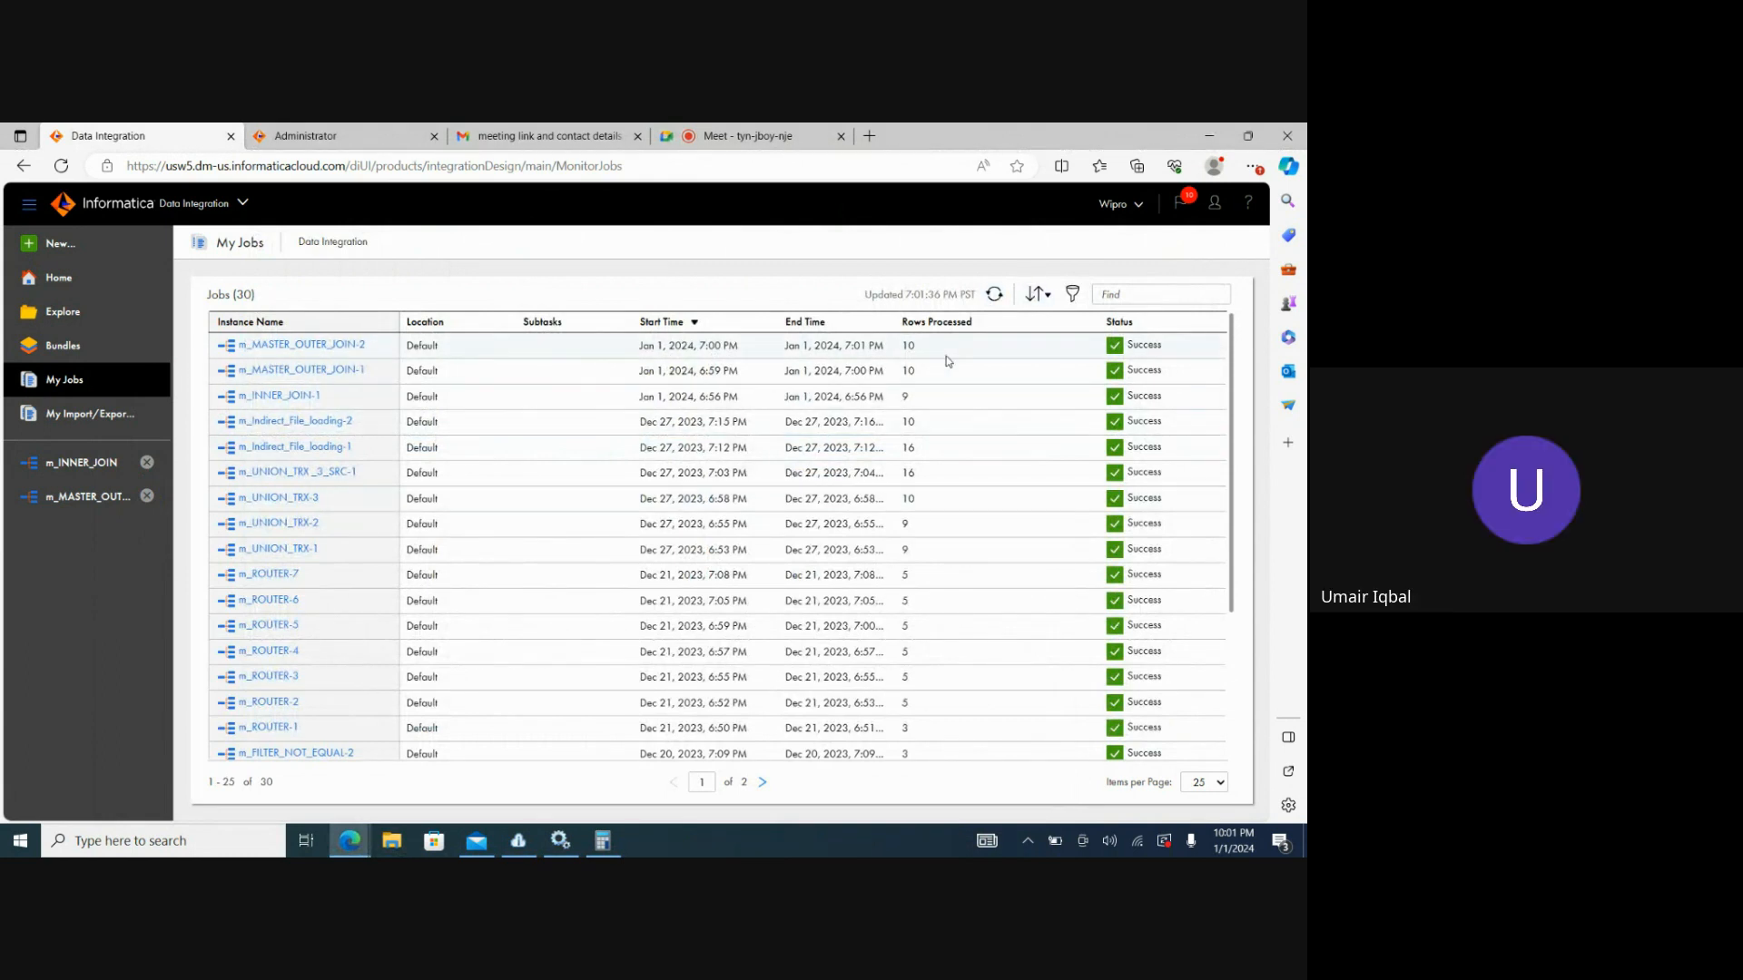
# Browse to the Target folder on Local Disk (C:) and review all data rows in the FF_INNER_JOIN file again.
pyautogui.click(391, 841)
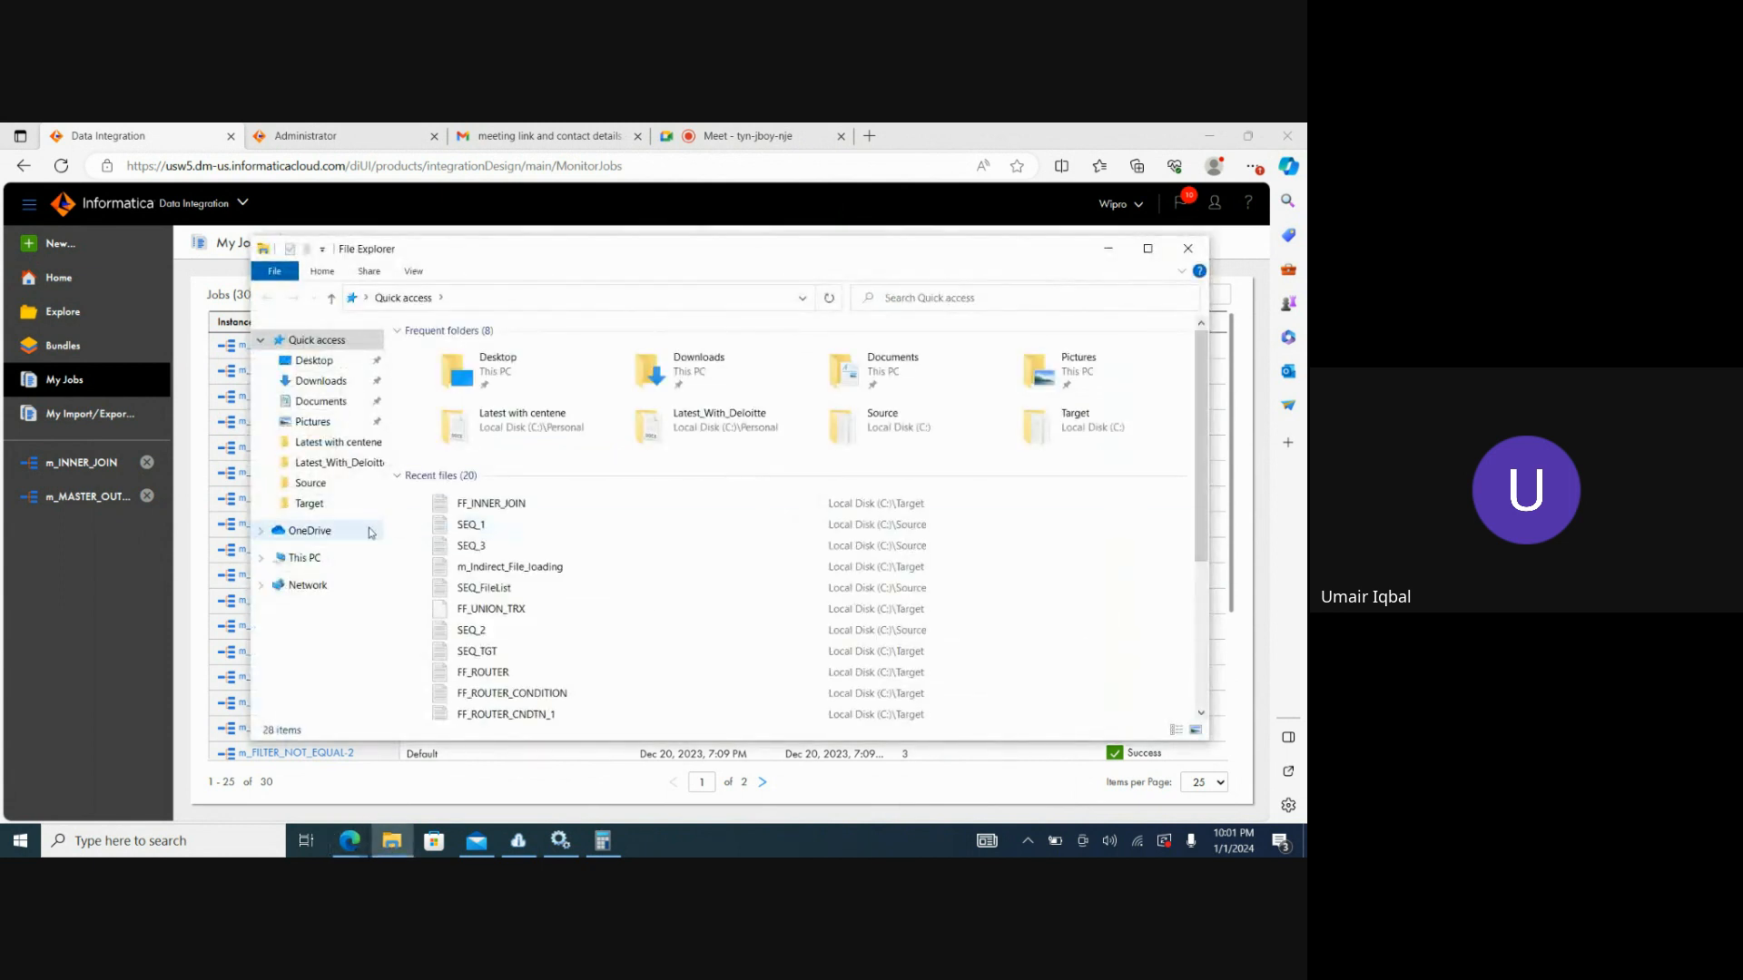
pyautogui.click(304, 558)
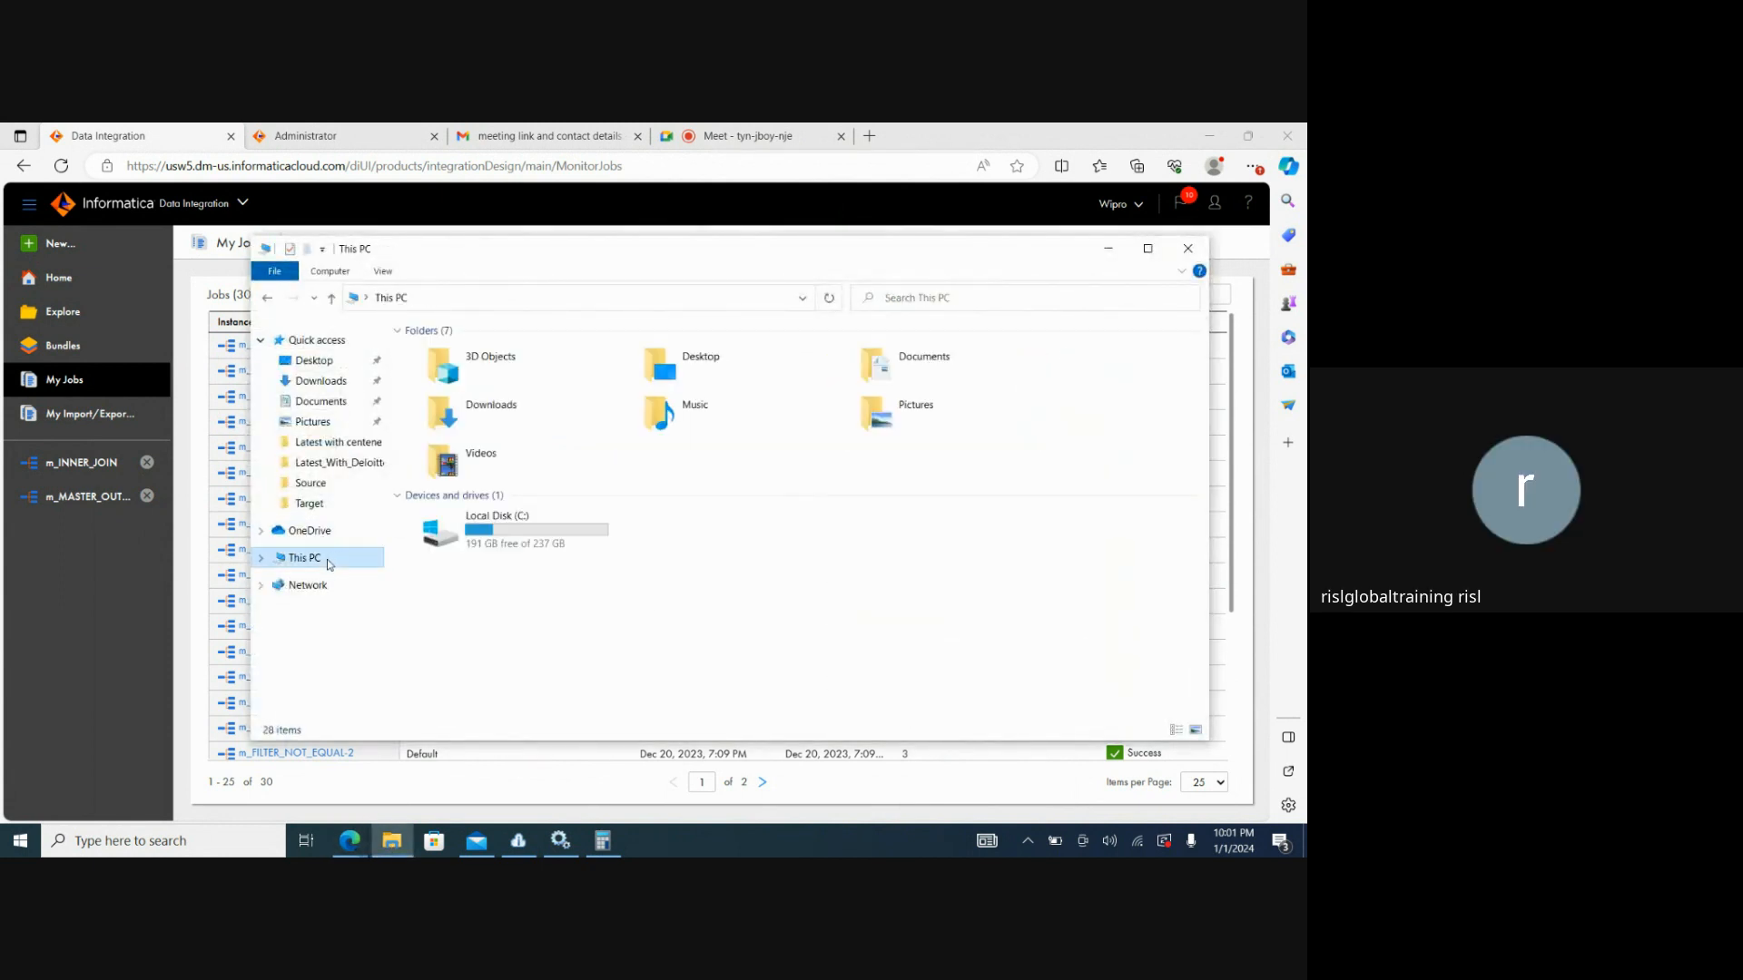
pyautogui.click(490, 528)
pyautogui.doubleClick(490, 528)
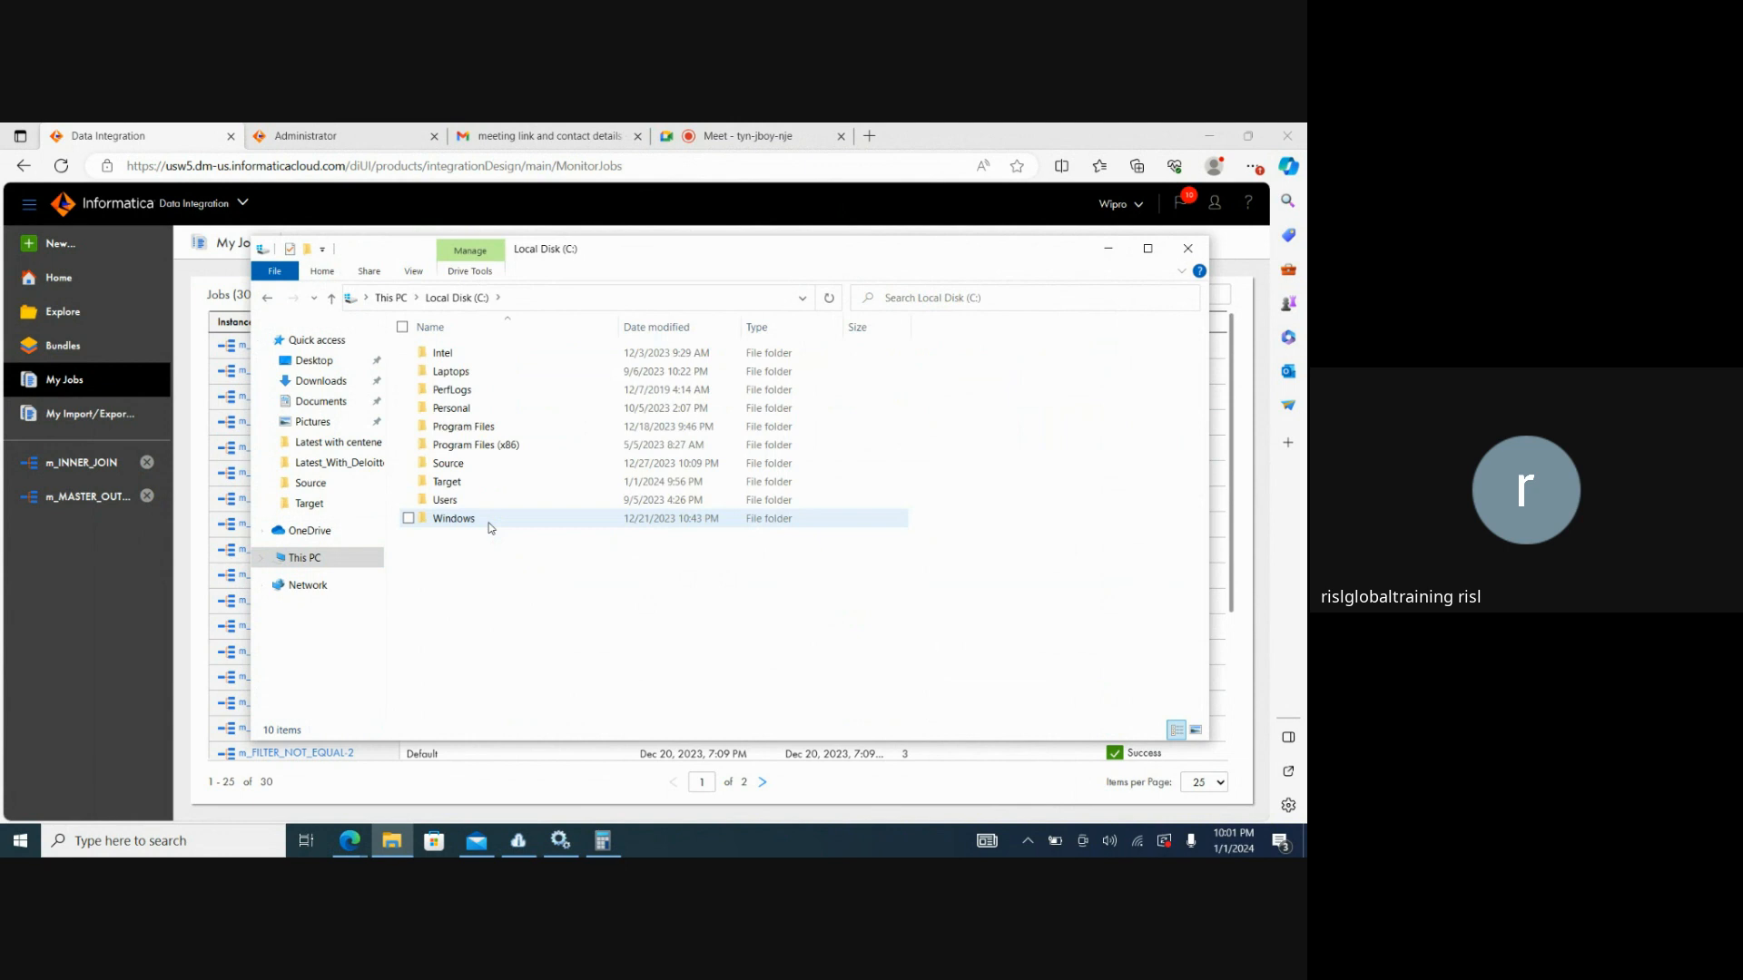
pyautogui.doubleClick(445, 482)
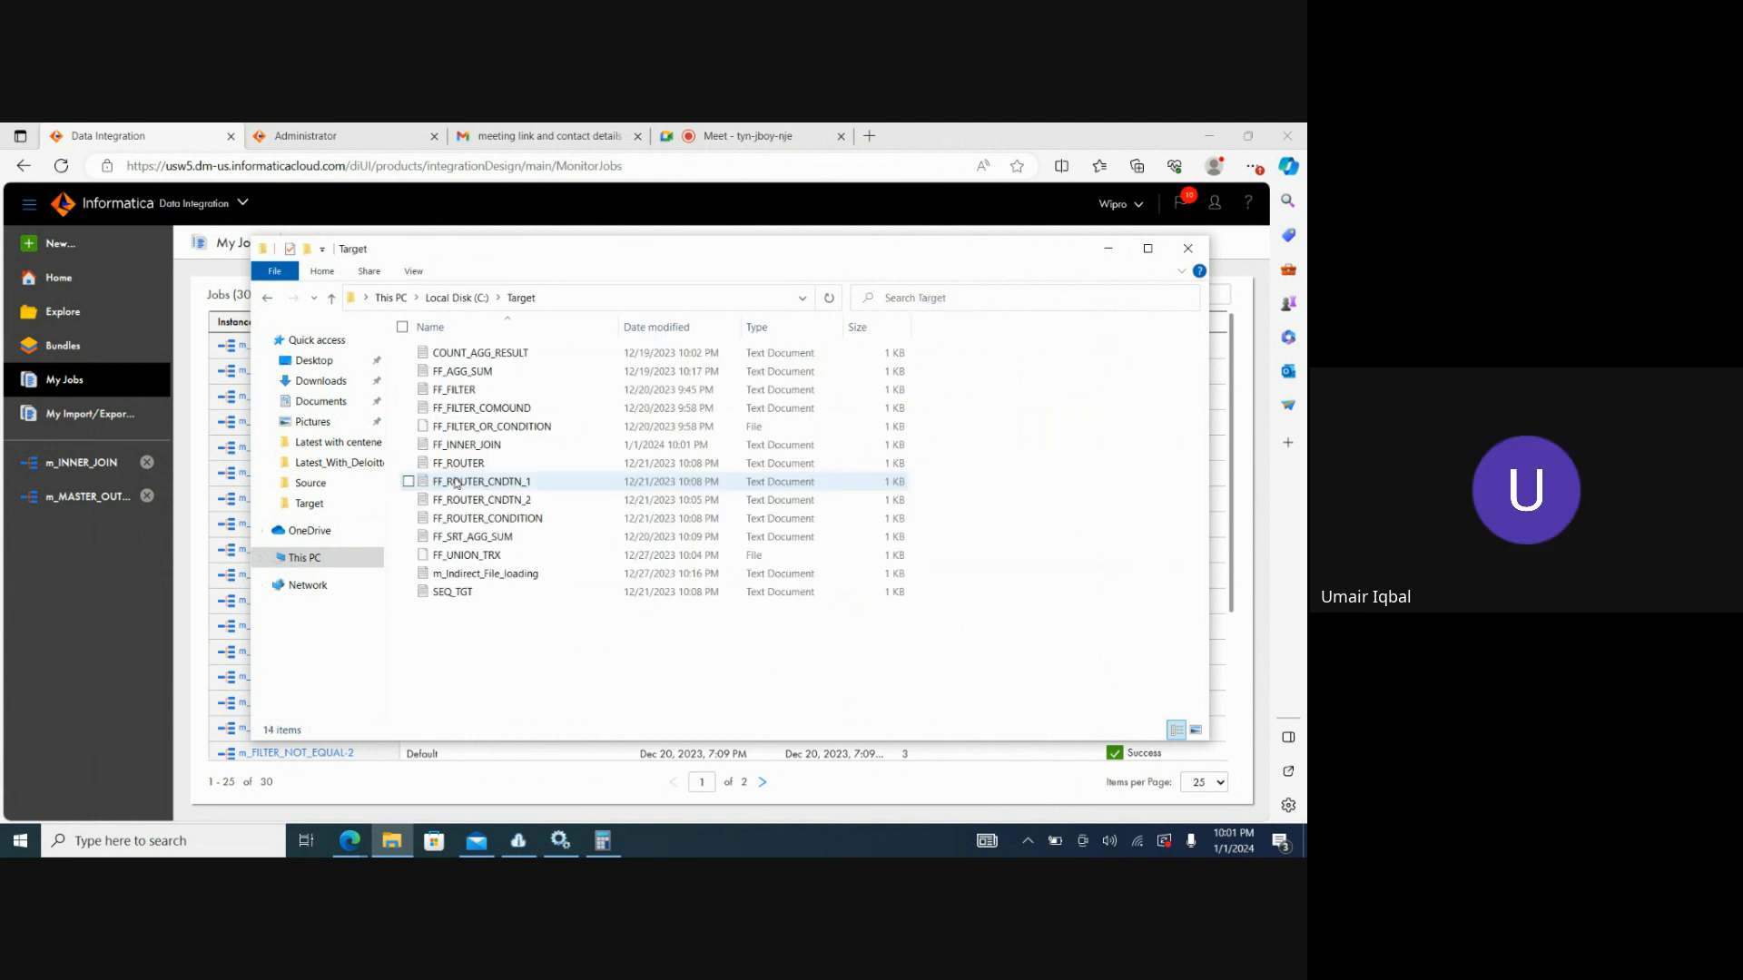
pyautogui.doubleClick(504, 445)
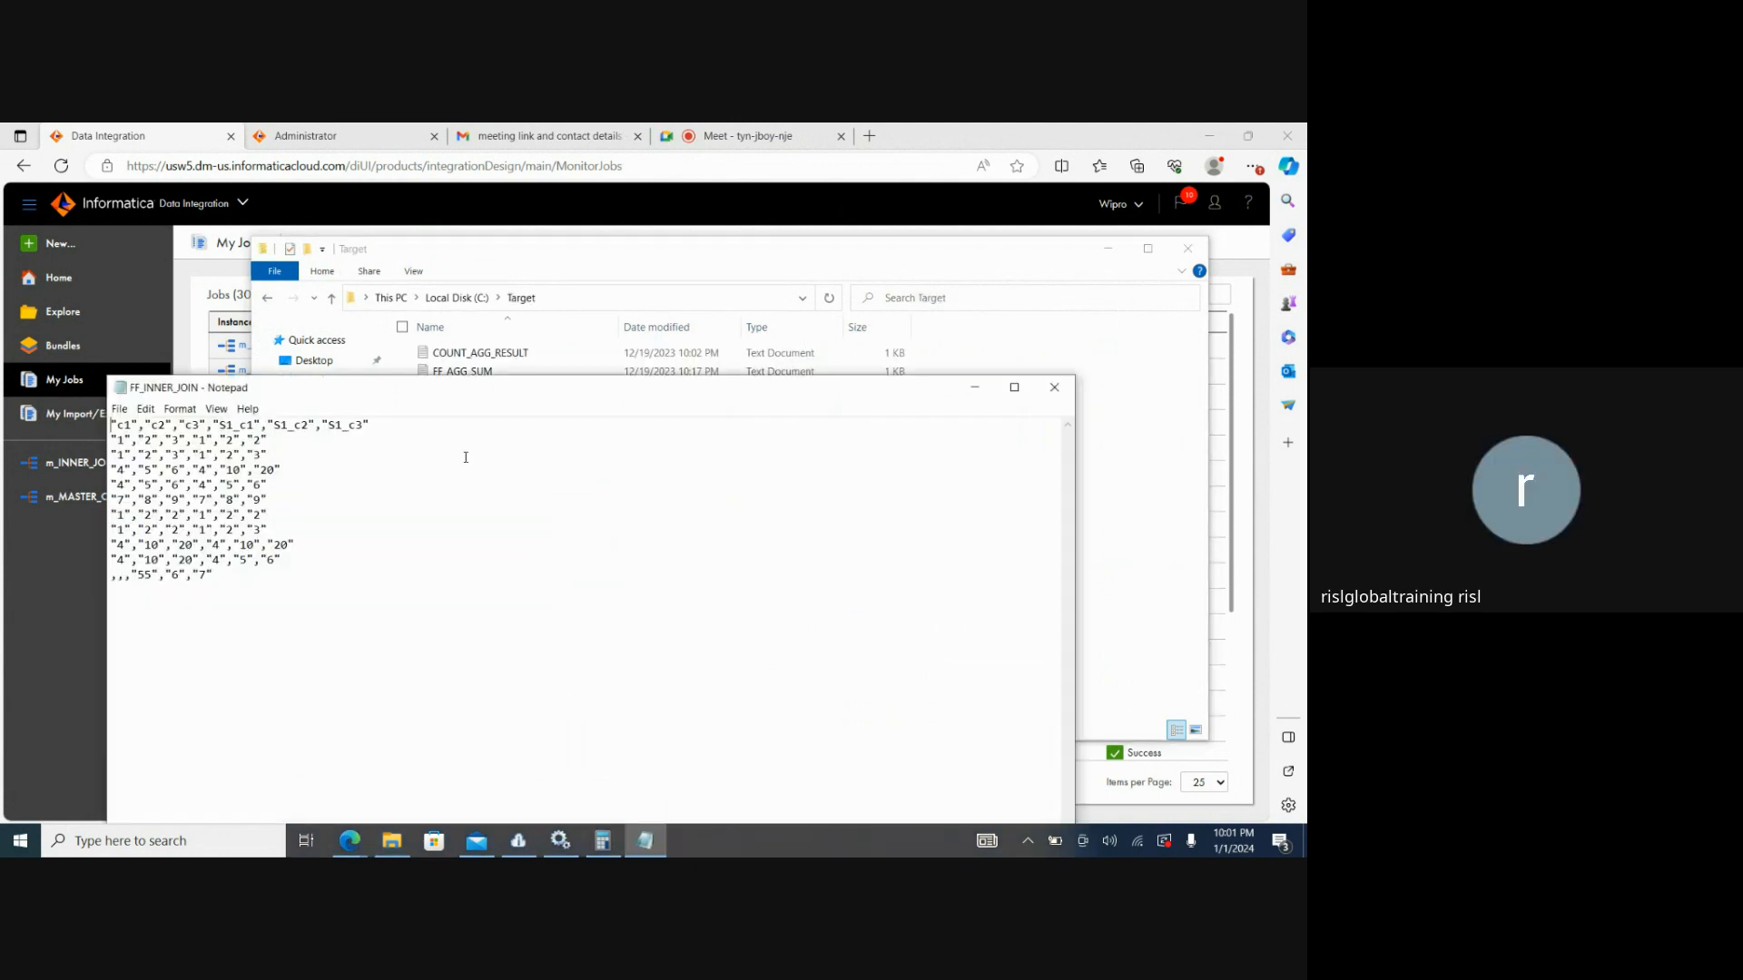
pyautogui.moveTo(236, 582); pyautogui.dragTo(111, 433)
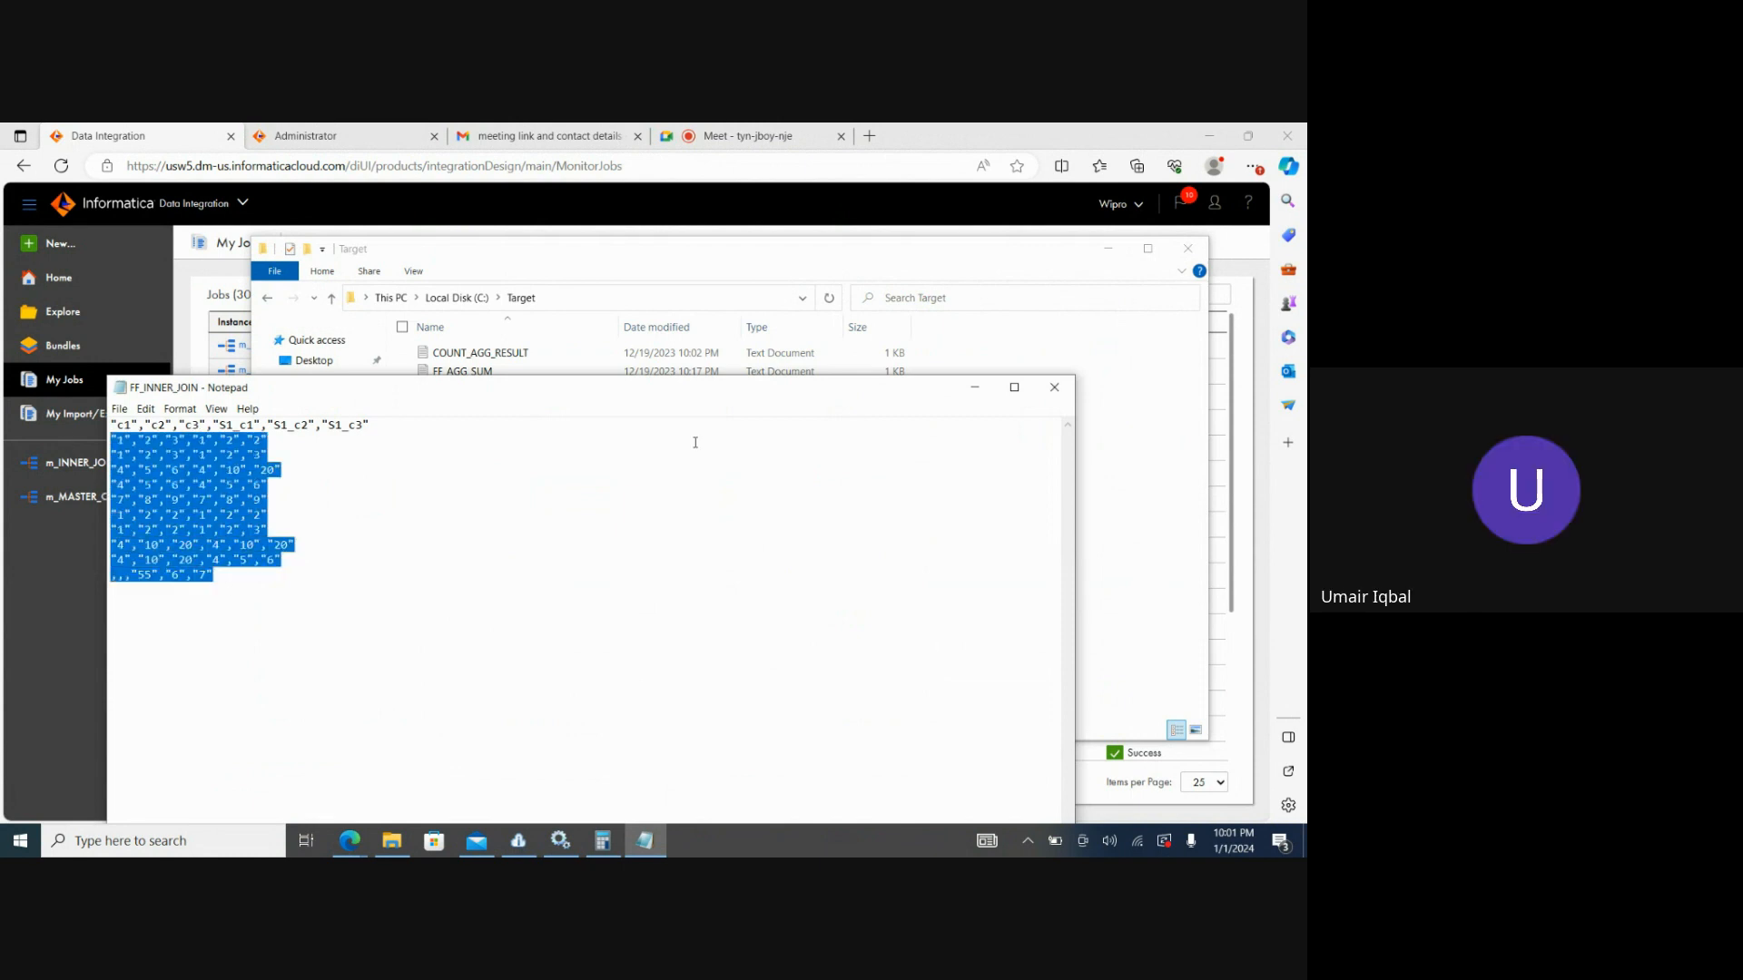
pyautogui.click(1054, 387)
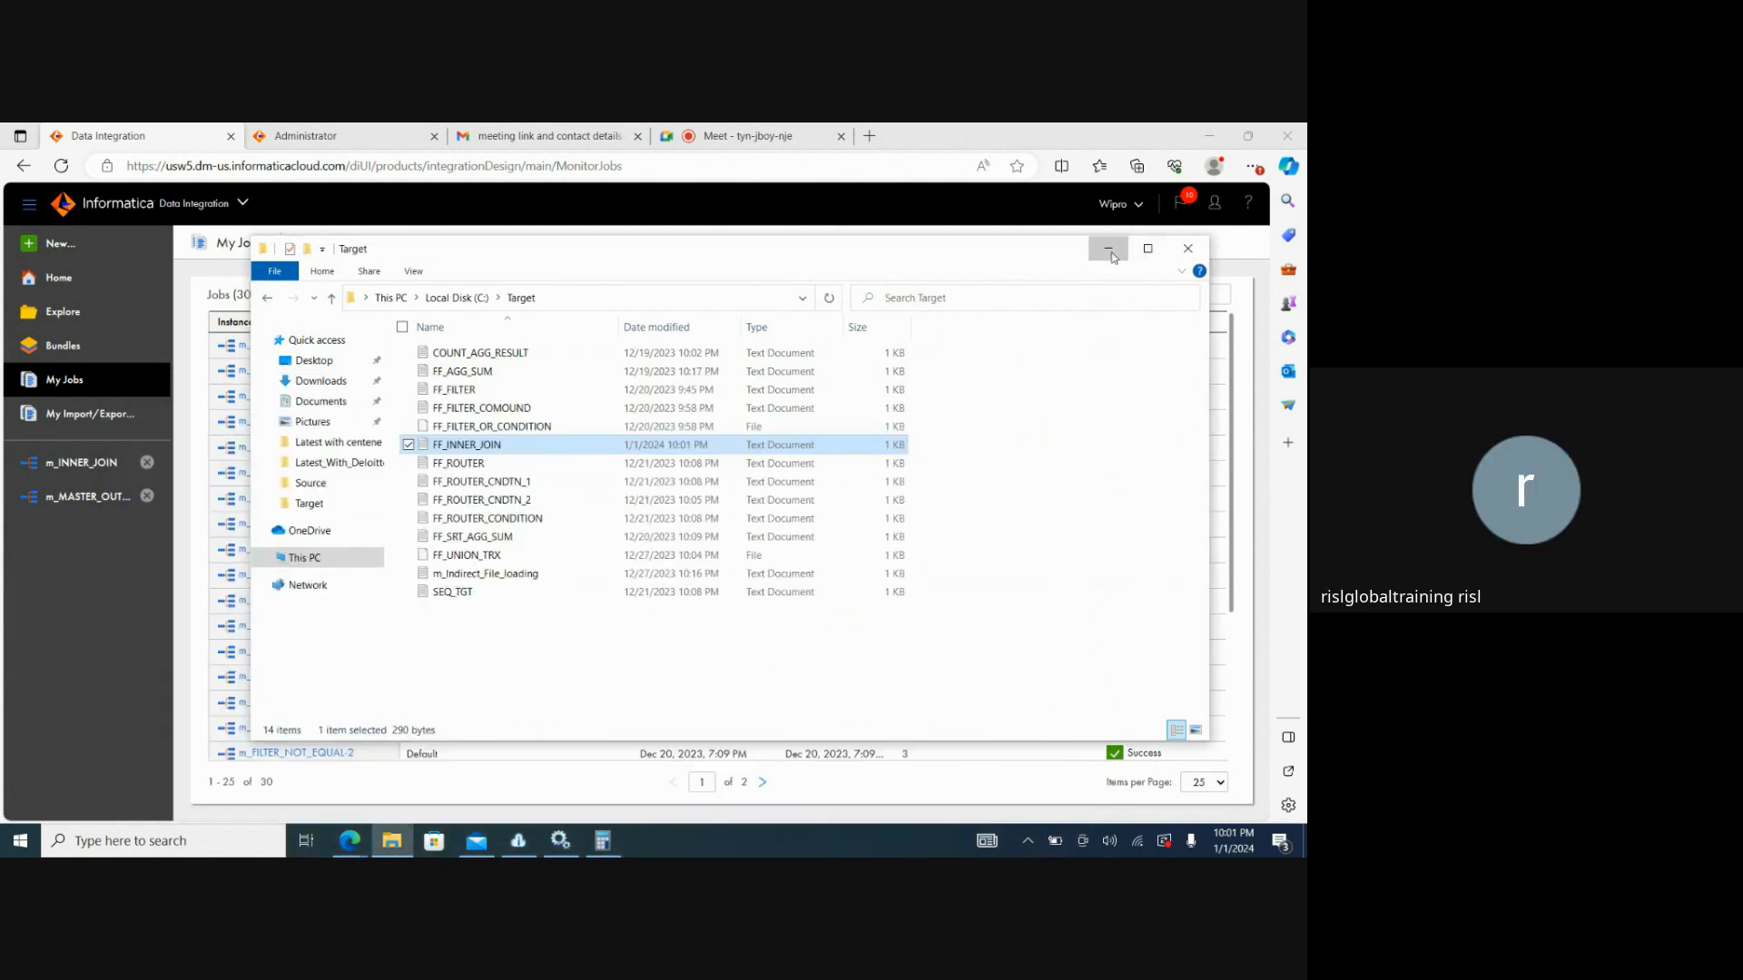
pyautogui.click(1108, 248)
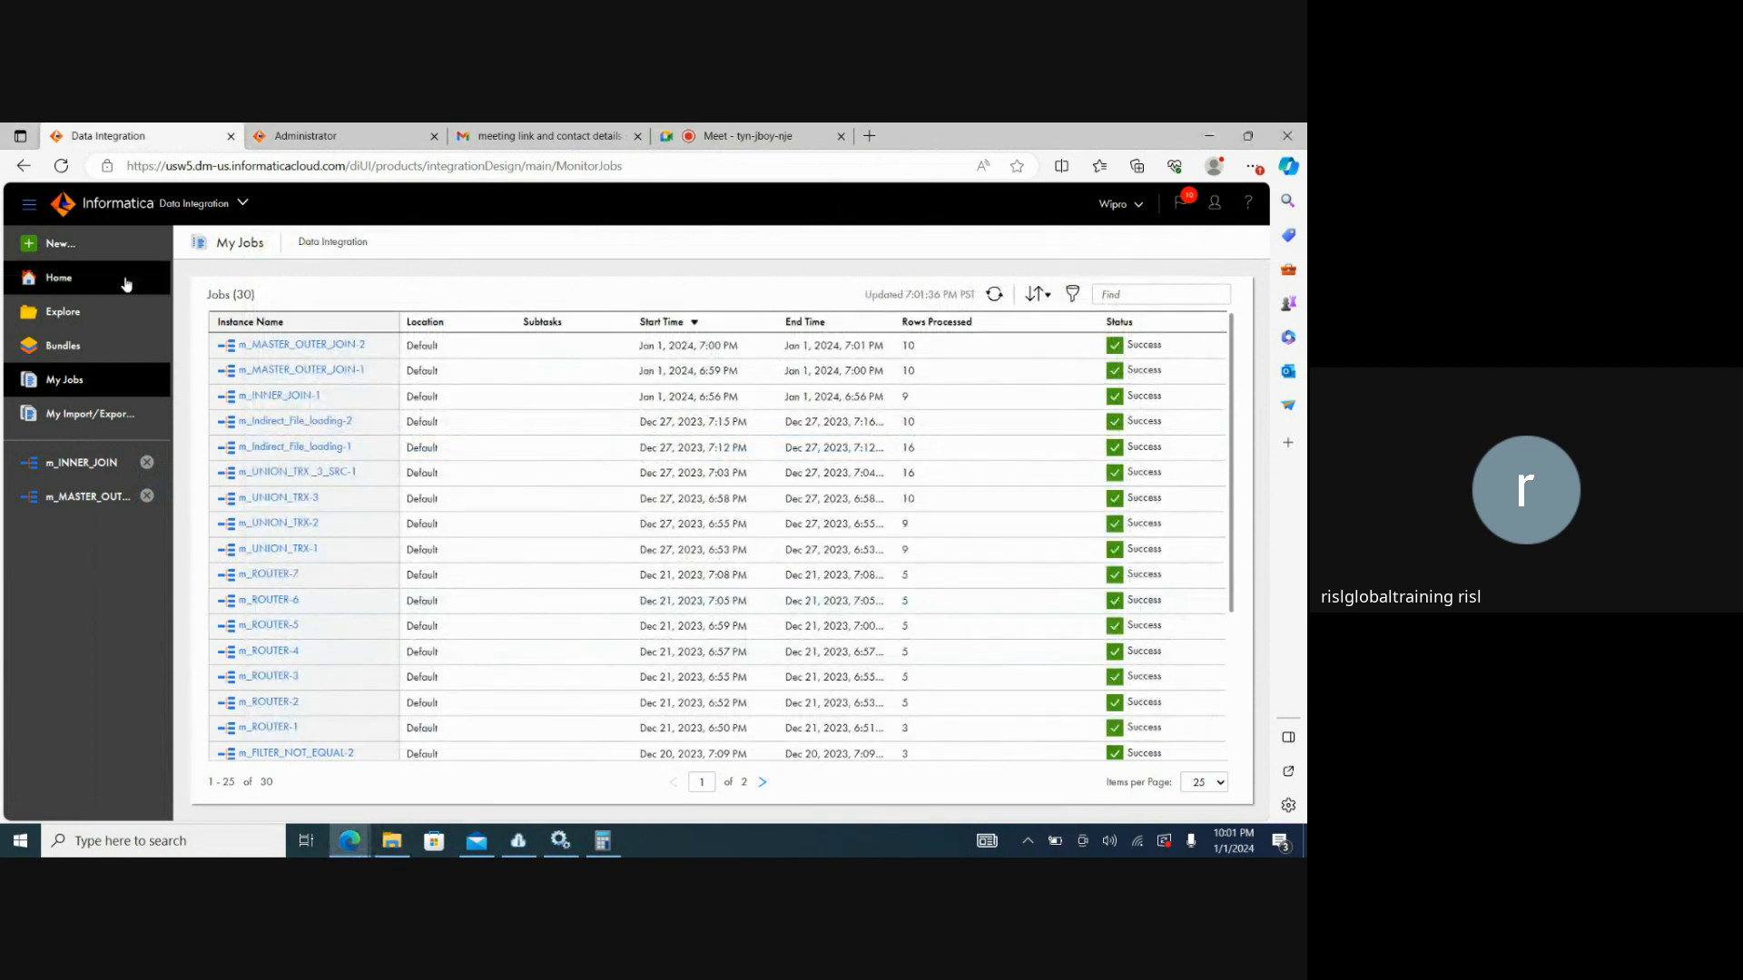
# Set the Joiner's join type to Full Outer in m_MASTER_OUTER_JOIN, then save and run the mapping, monitoring it in the job list.
pyautogui.click(63, 277)
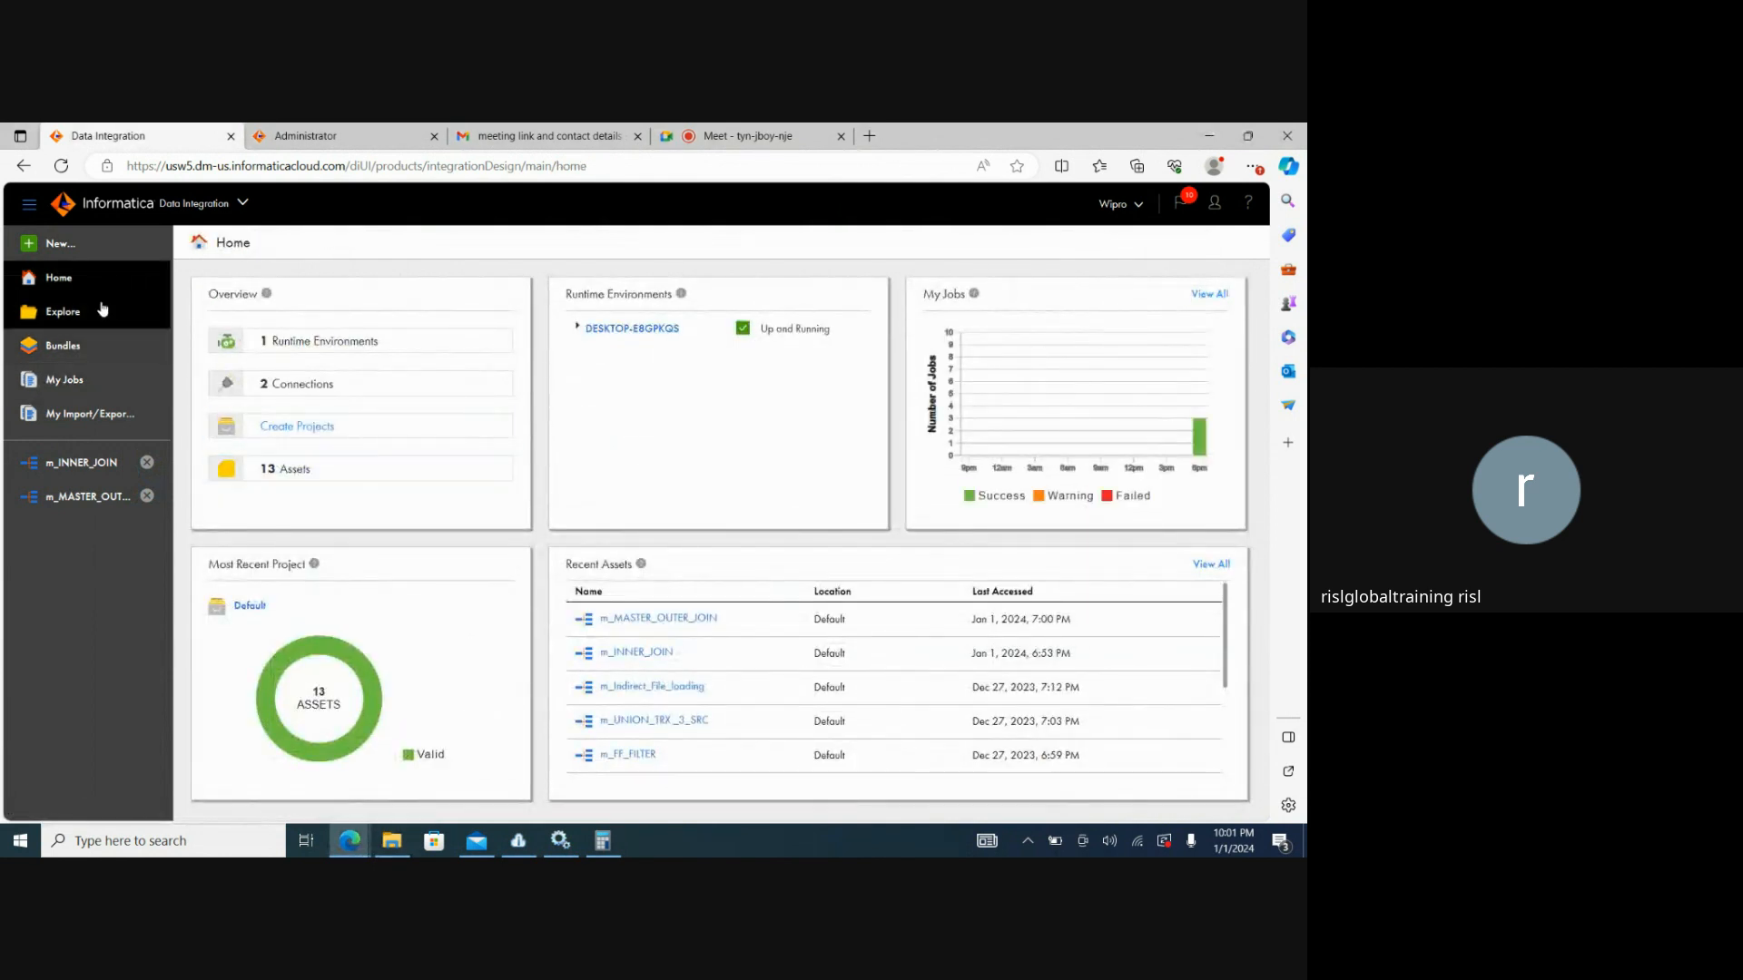
pyautogui.click(86, 497)
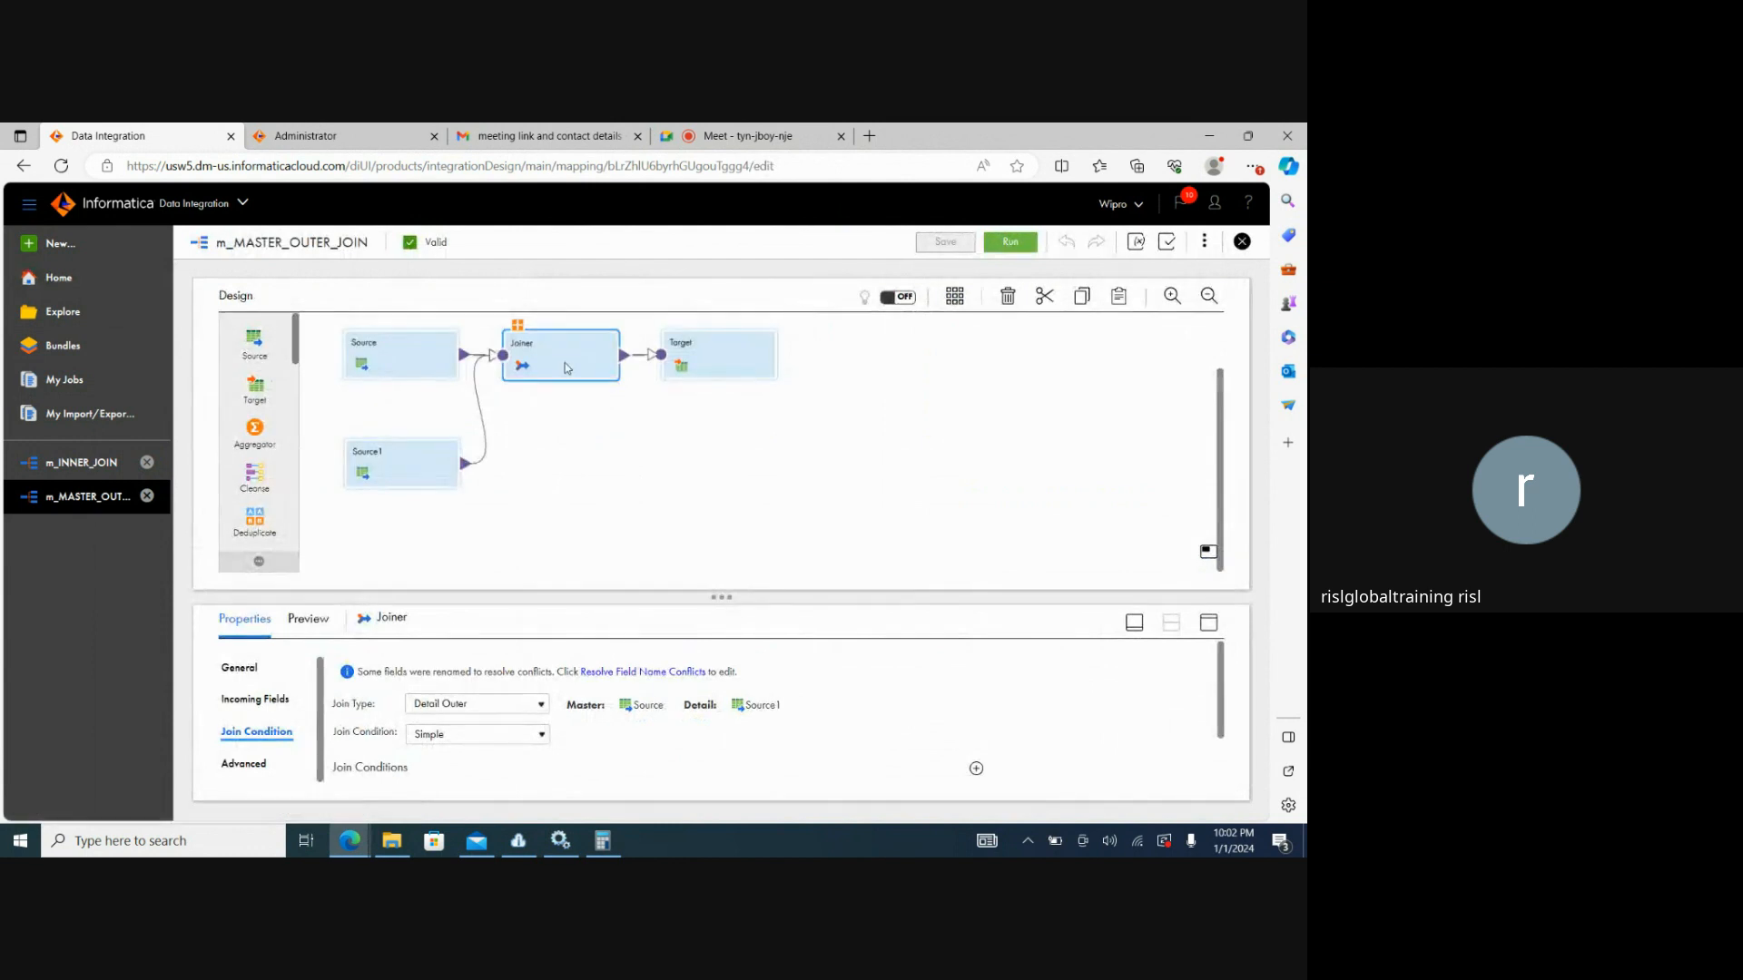
pyautogui.click(525, 706)
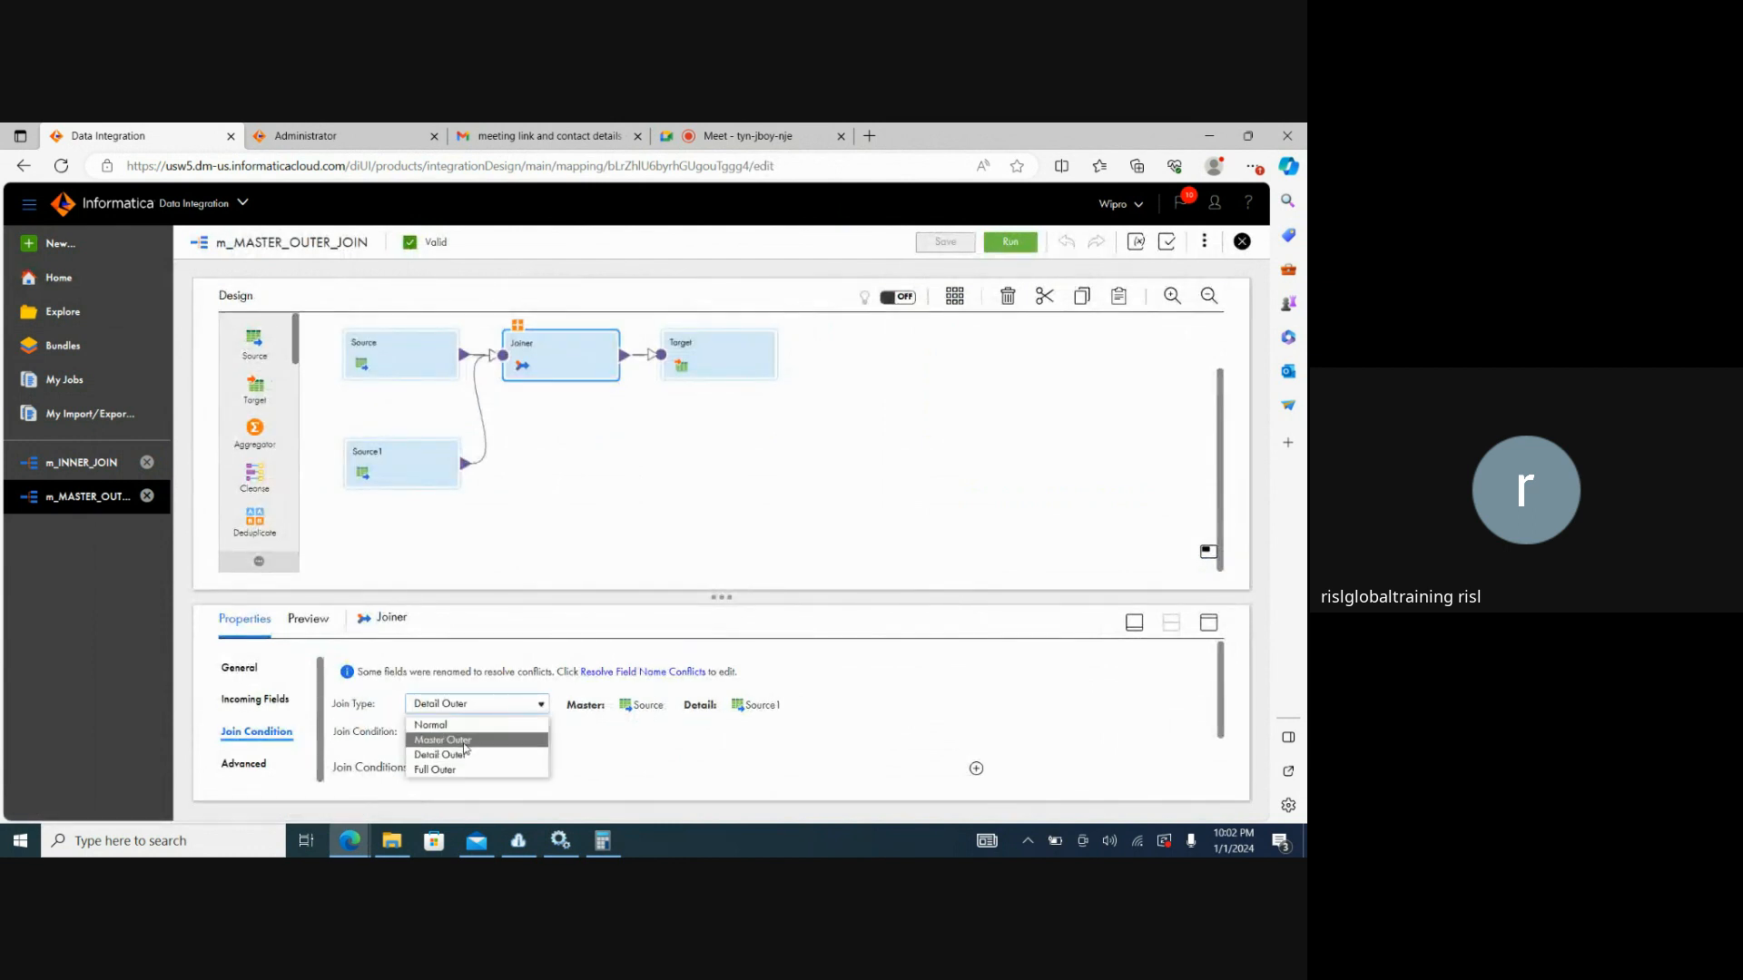
pyautogui.click(457, 770)
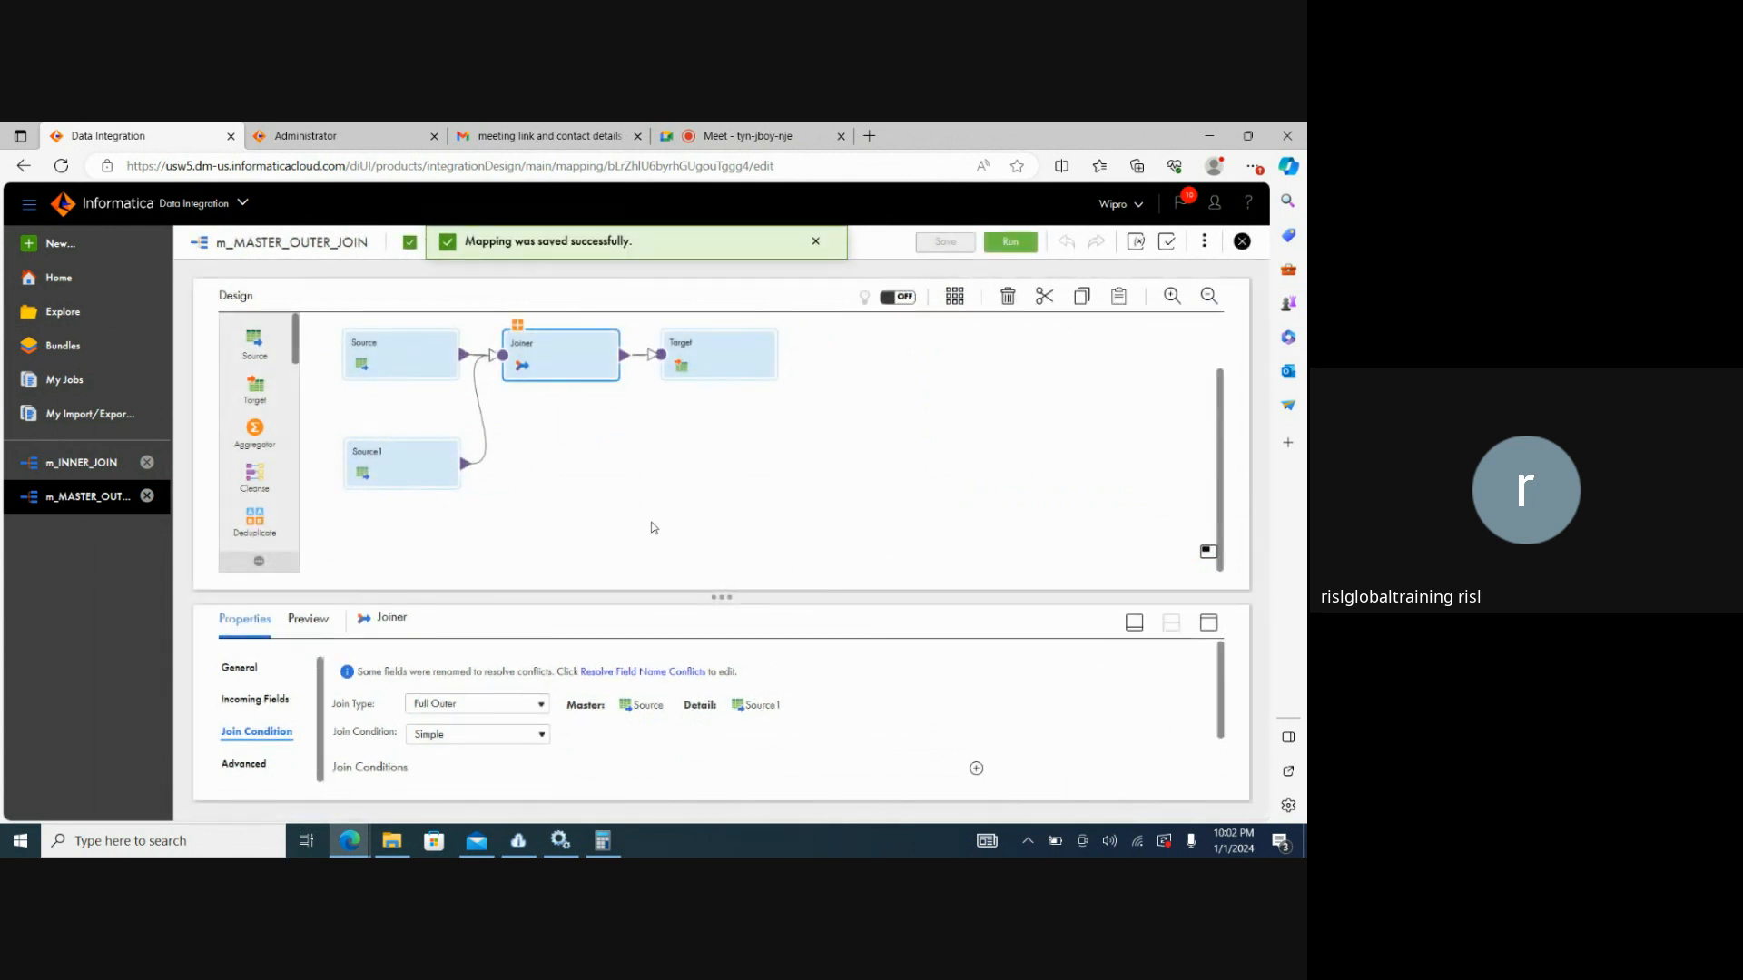
pyautogui.click(1010, 241)
pyautogui.click(82, 386)
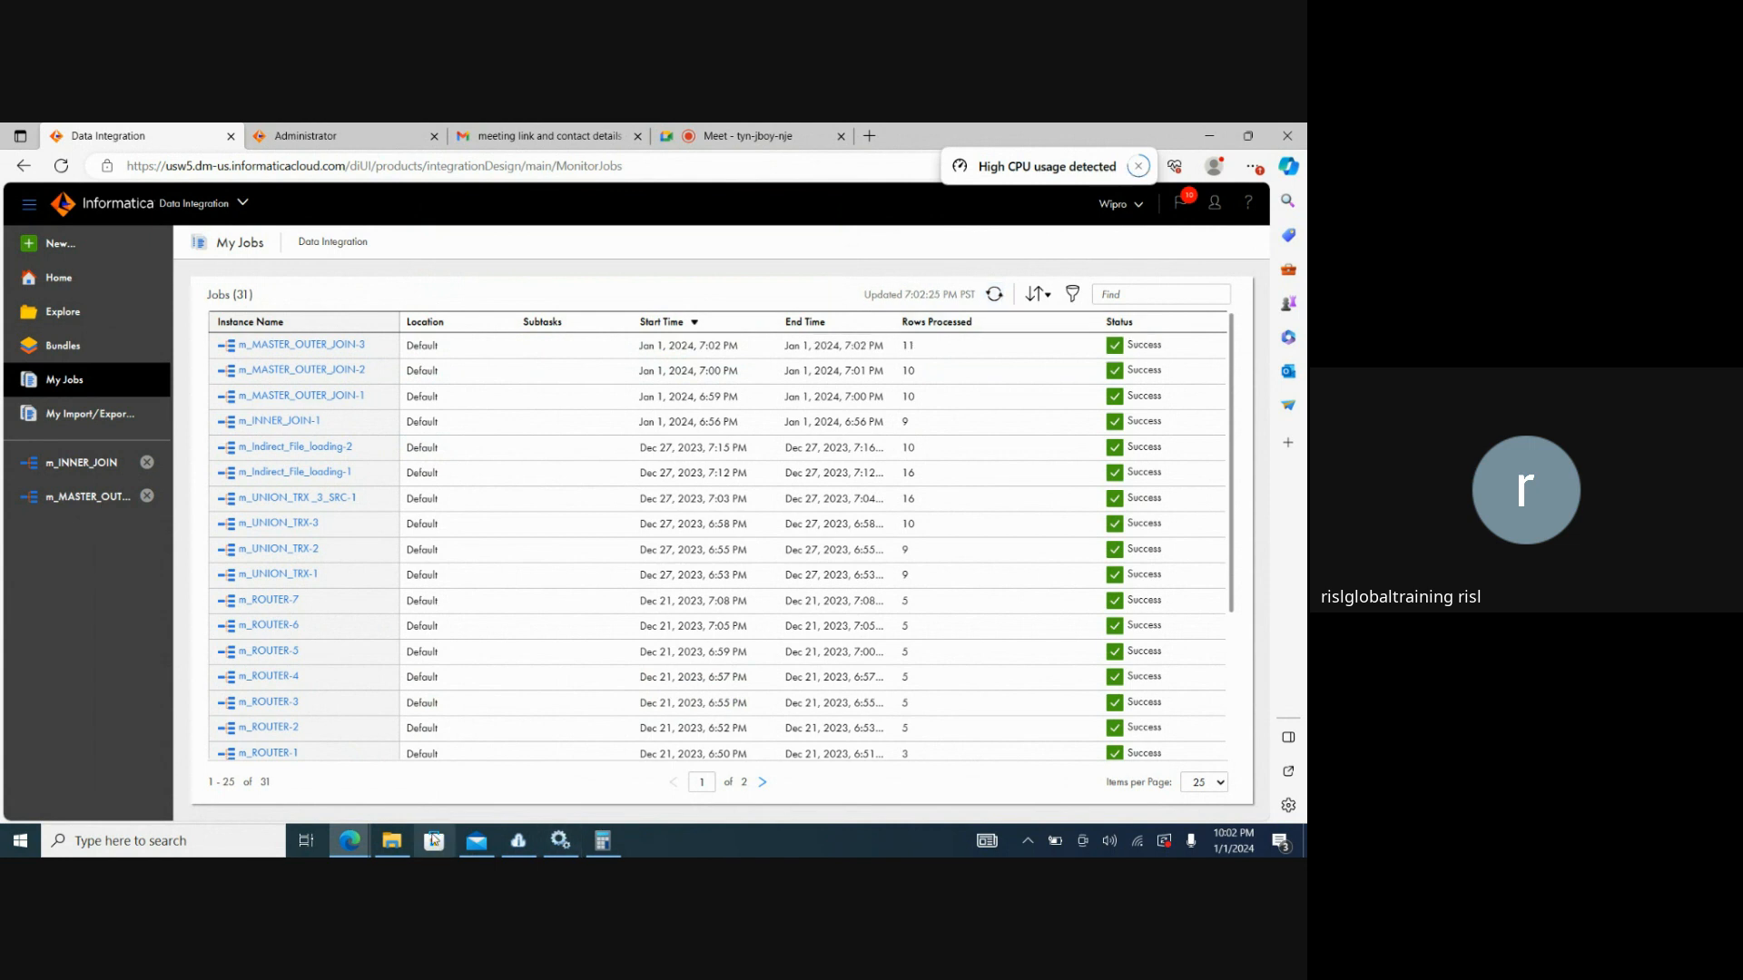
# Open the FF_INNER_JOIN output file from the Target folder to examine the rows written by the full outer join.
pyautogui.click(391, 840)
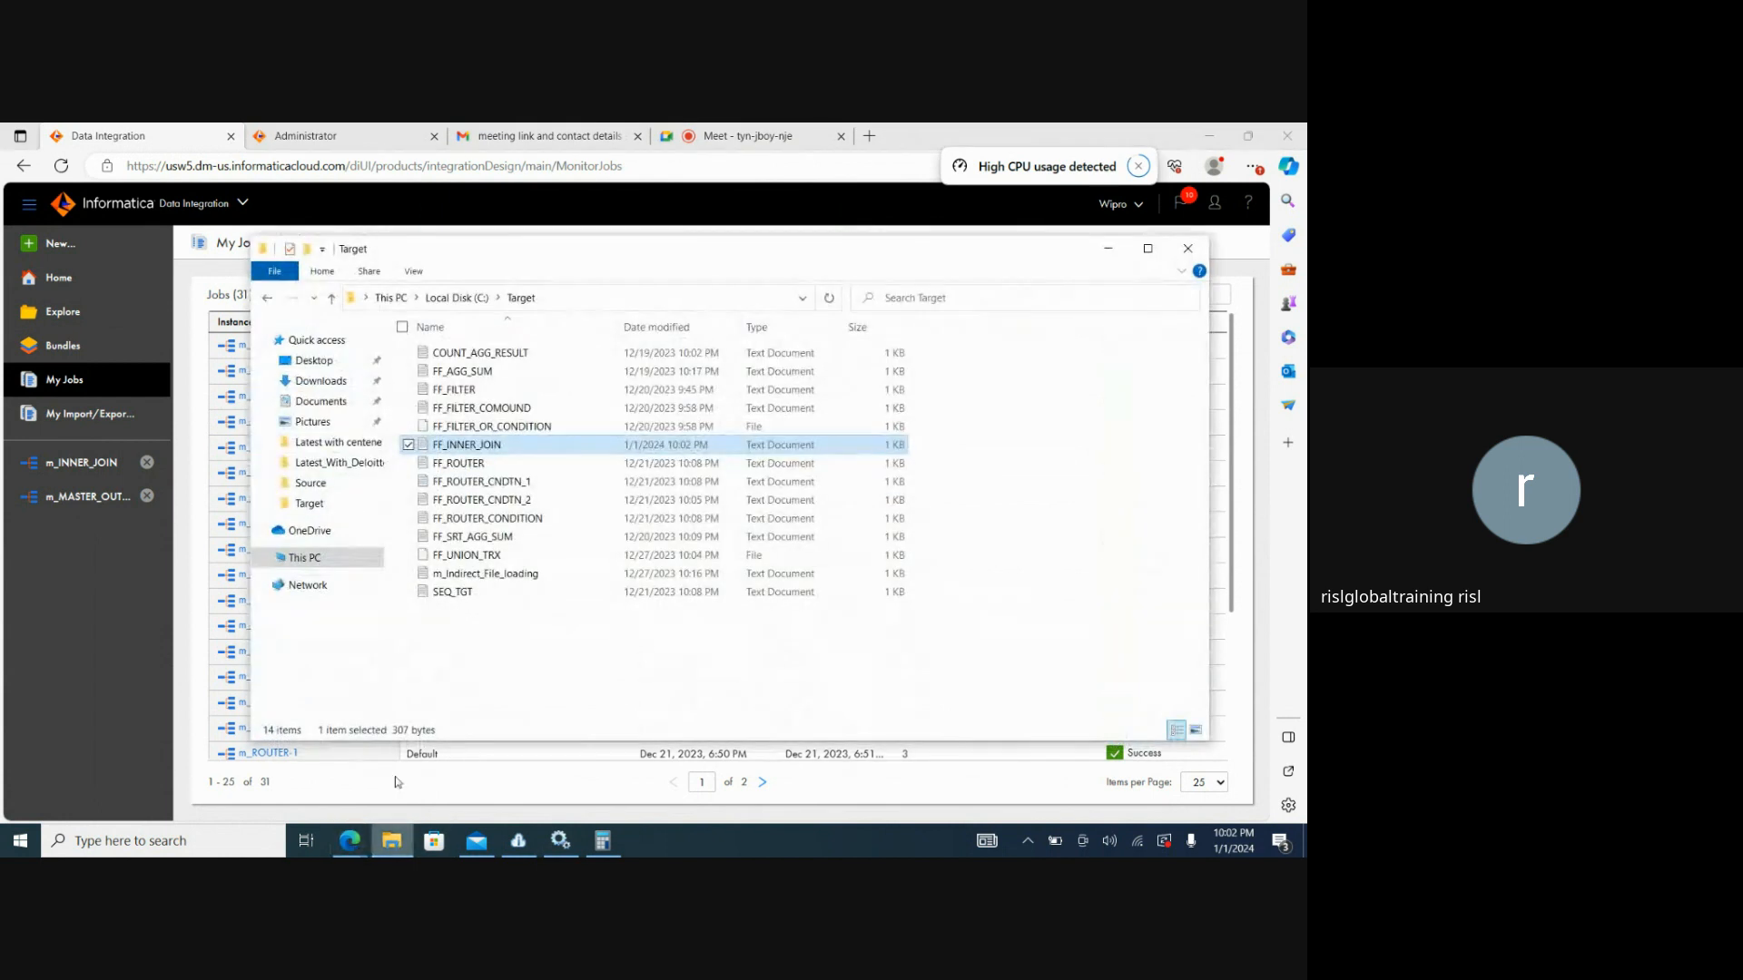
pyautogui.doubleClick(471, 445)
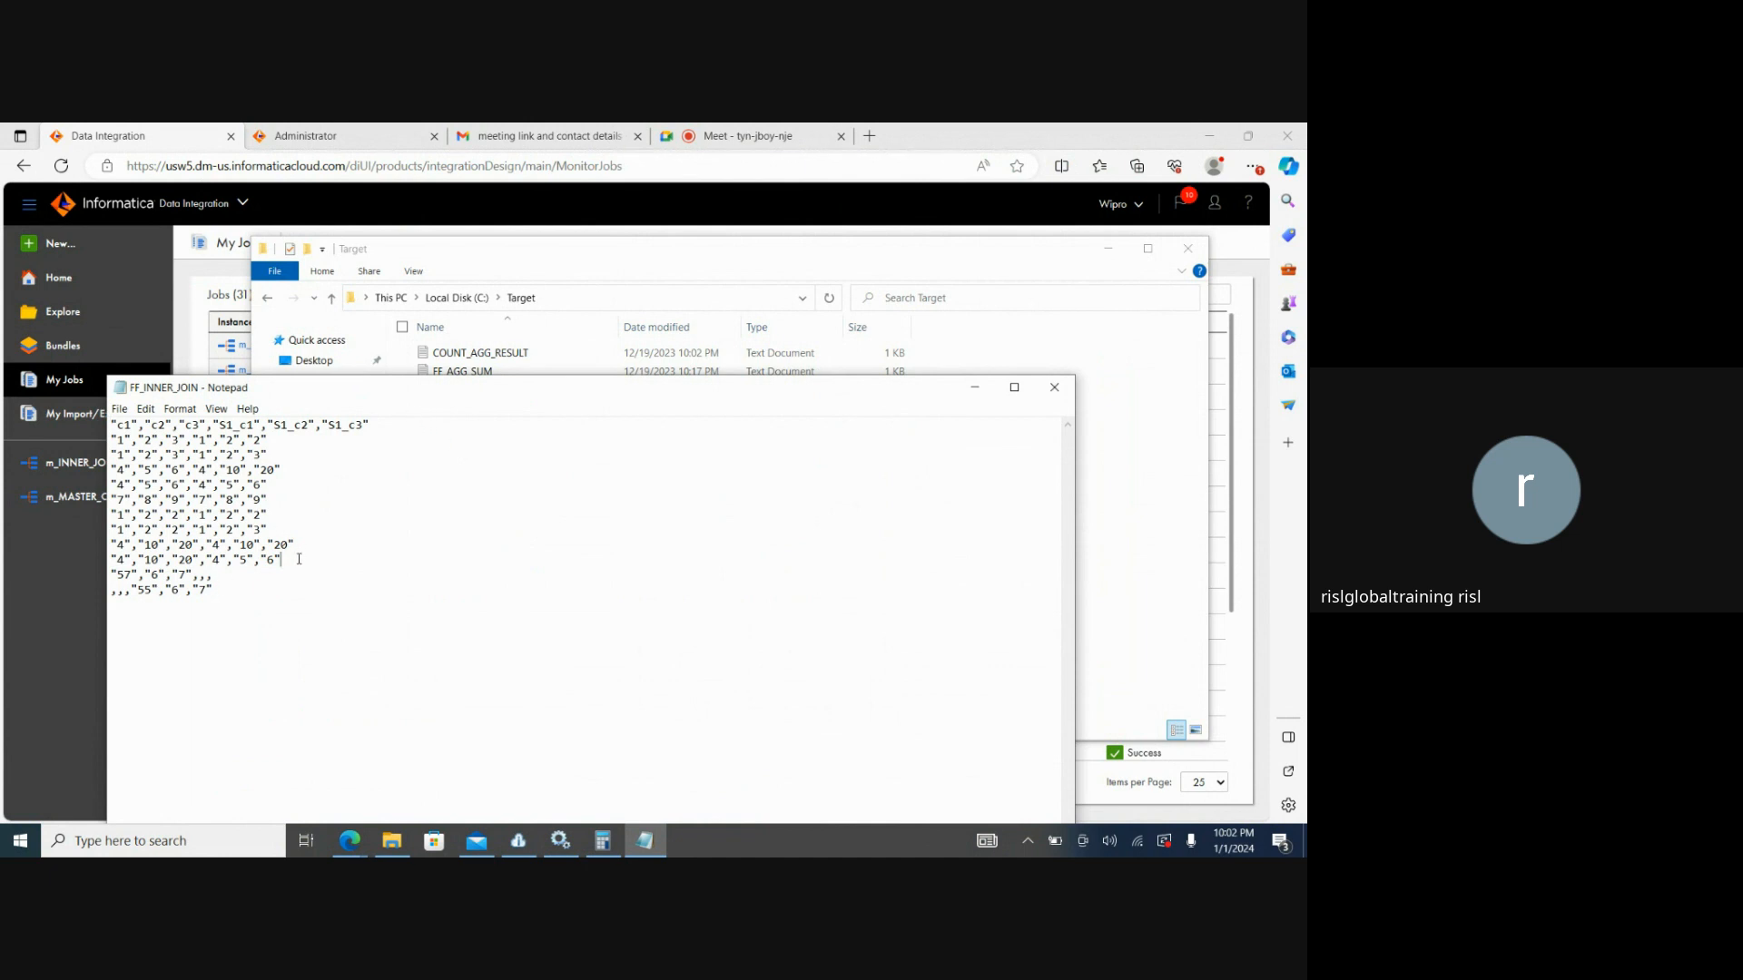
# Examine the matched rows and each unmatched row of the full outer join in FF_INNER_JOIN, then minimize the file and the Target folder.
pyautogui.moveTo(300, 557); pyautogui.dragTo(106, 440)
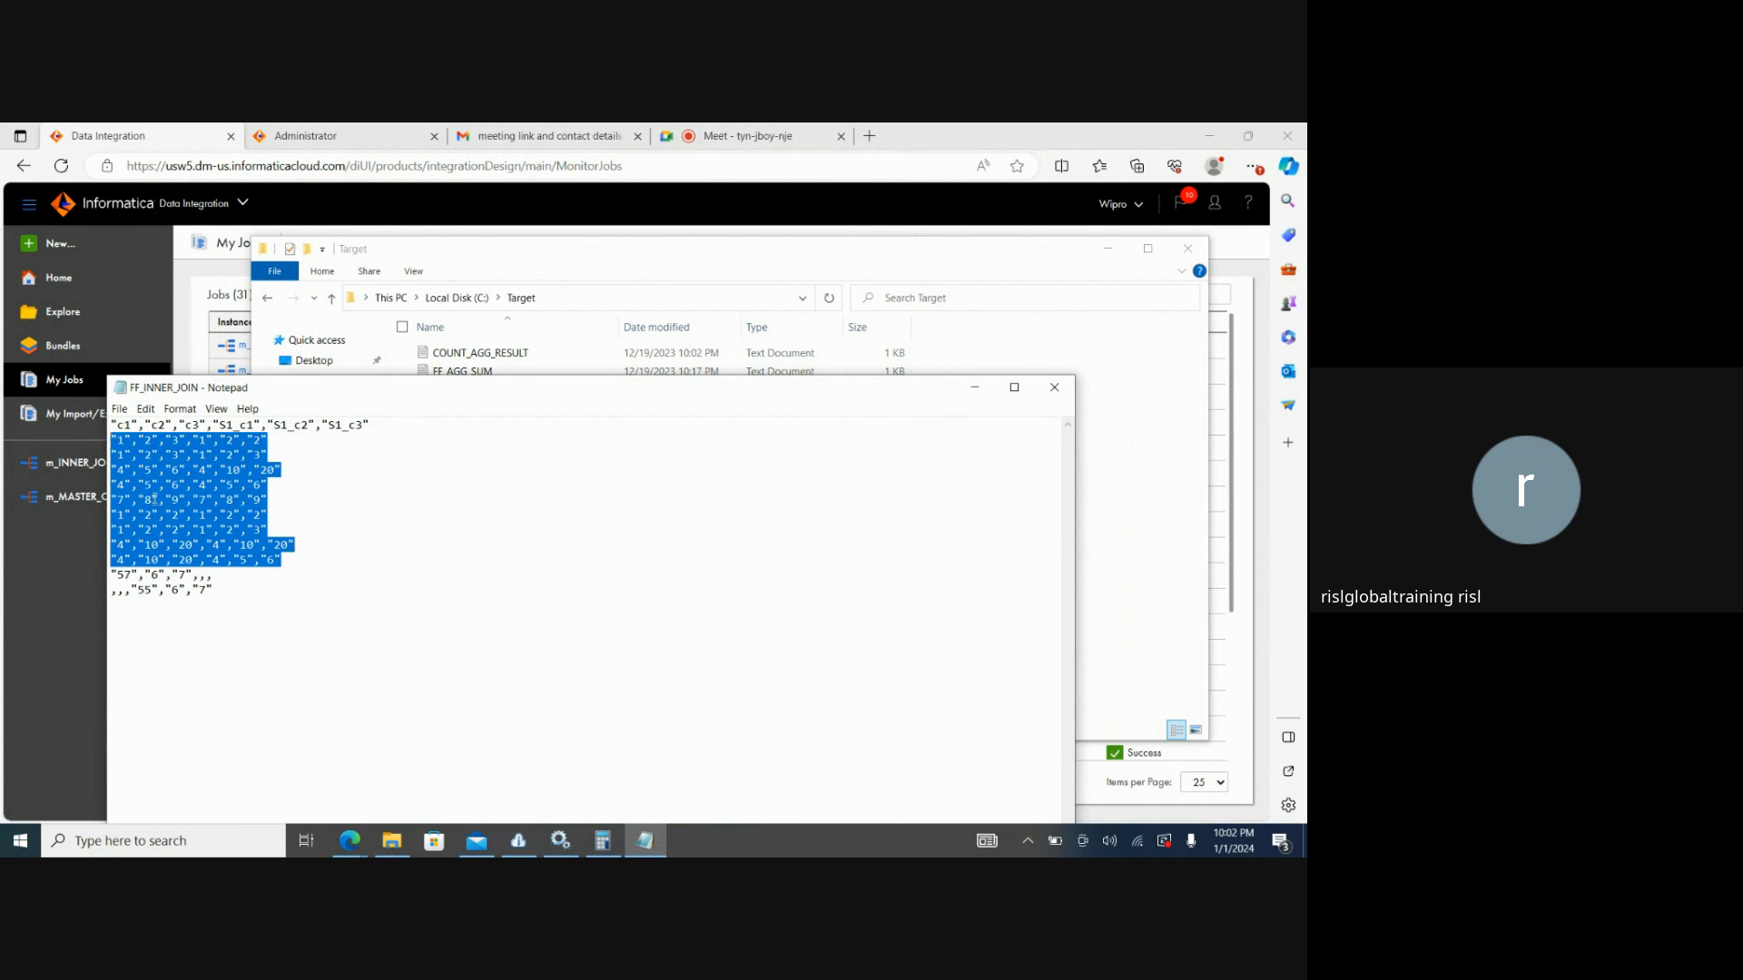
pyautogui.moveTo(215, 577); pyautogui.dragTo(105, 570)
pyautogui.moveTo(217, 589); pyautogui.dragTo(109, 594)
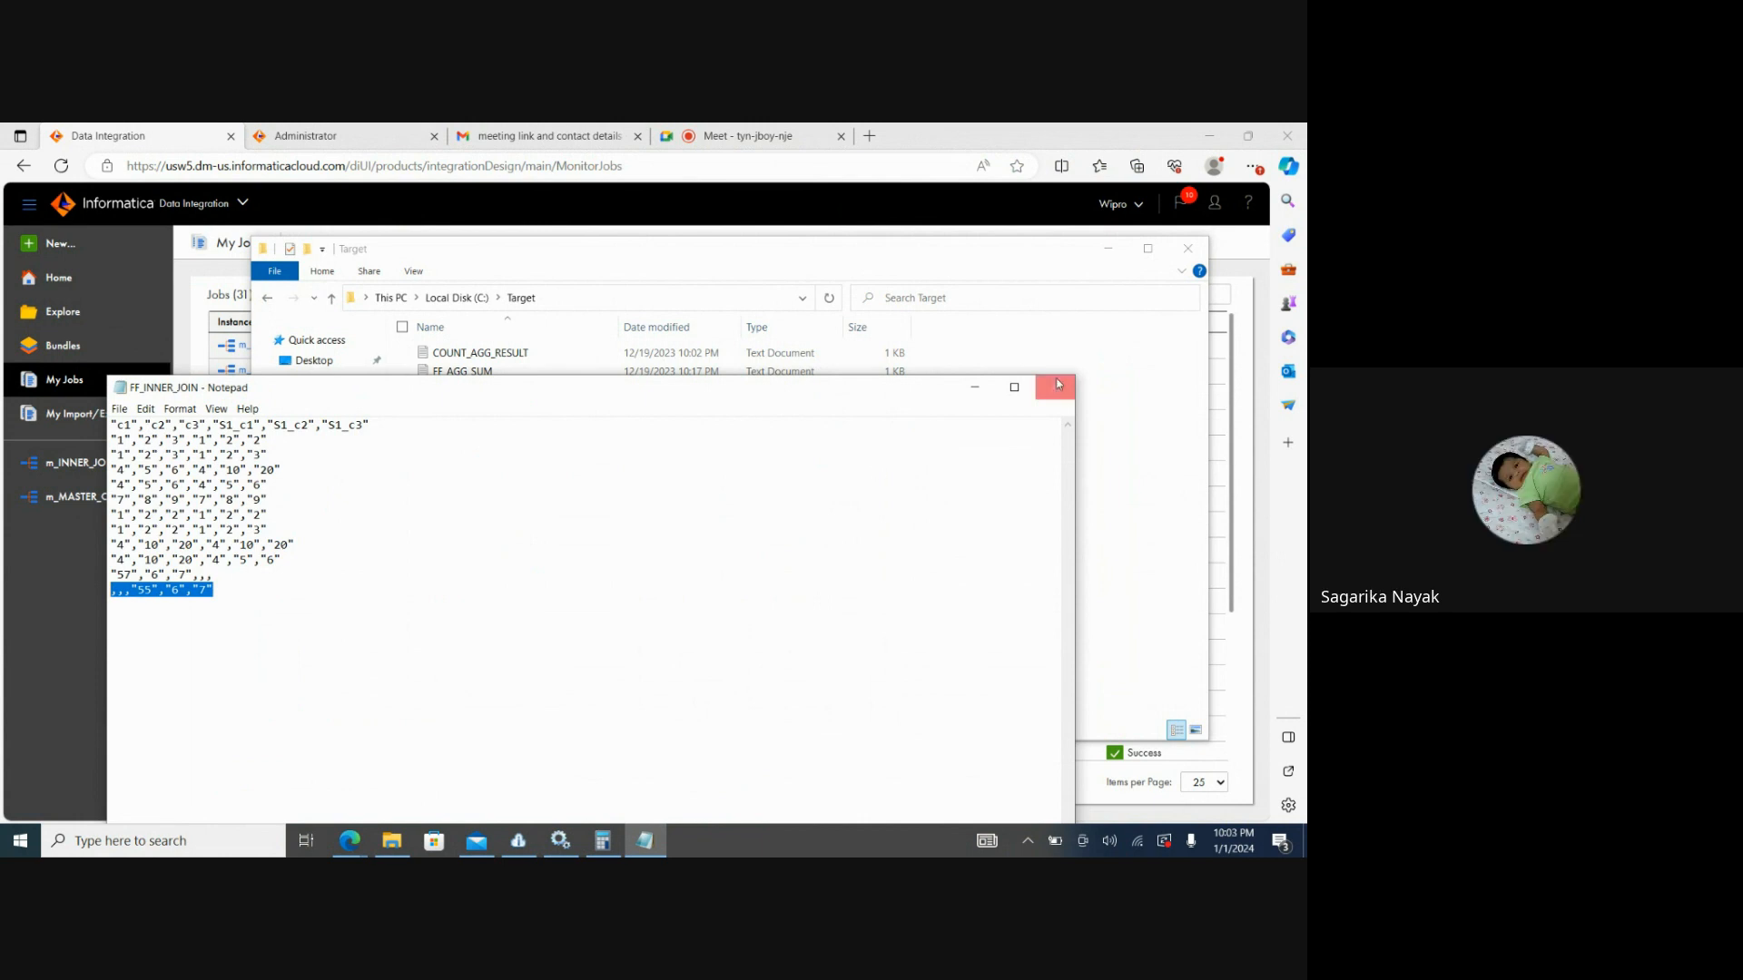
pyautogui.click(975, 390)
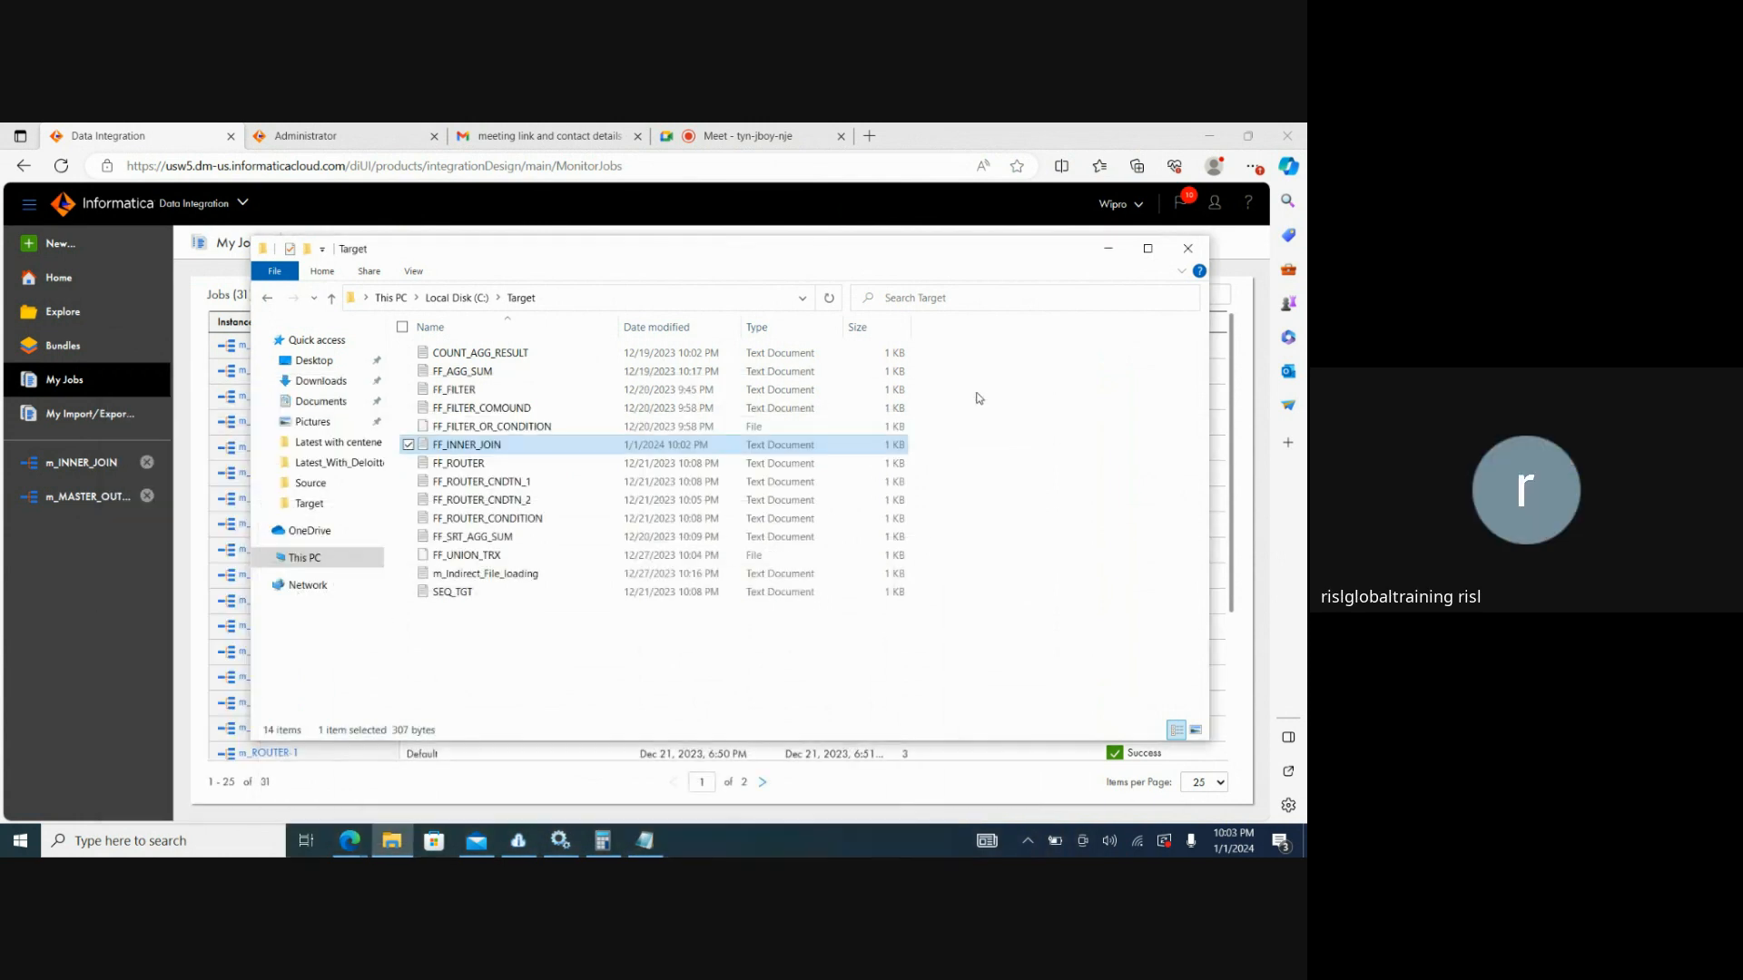
pyautogui.click(1109, 249)
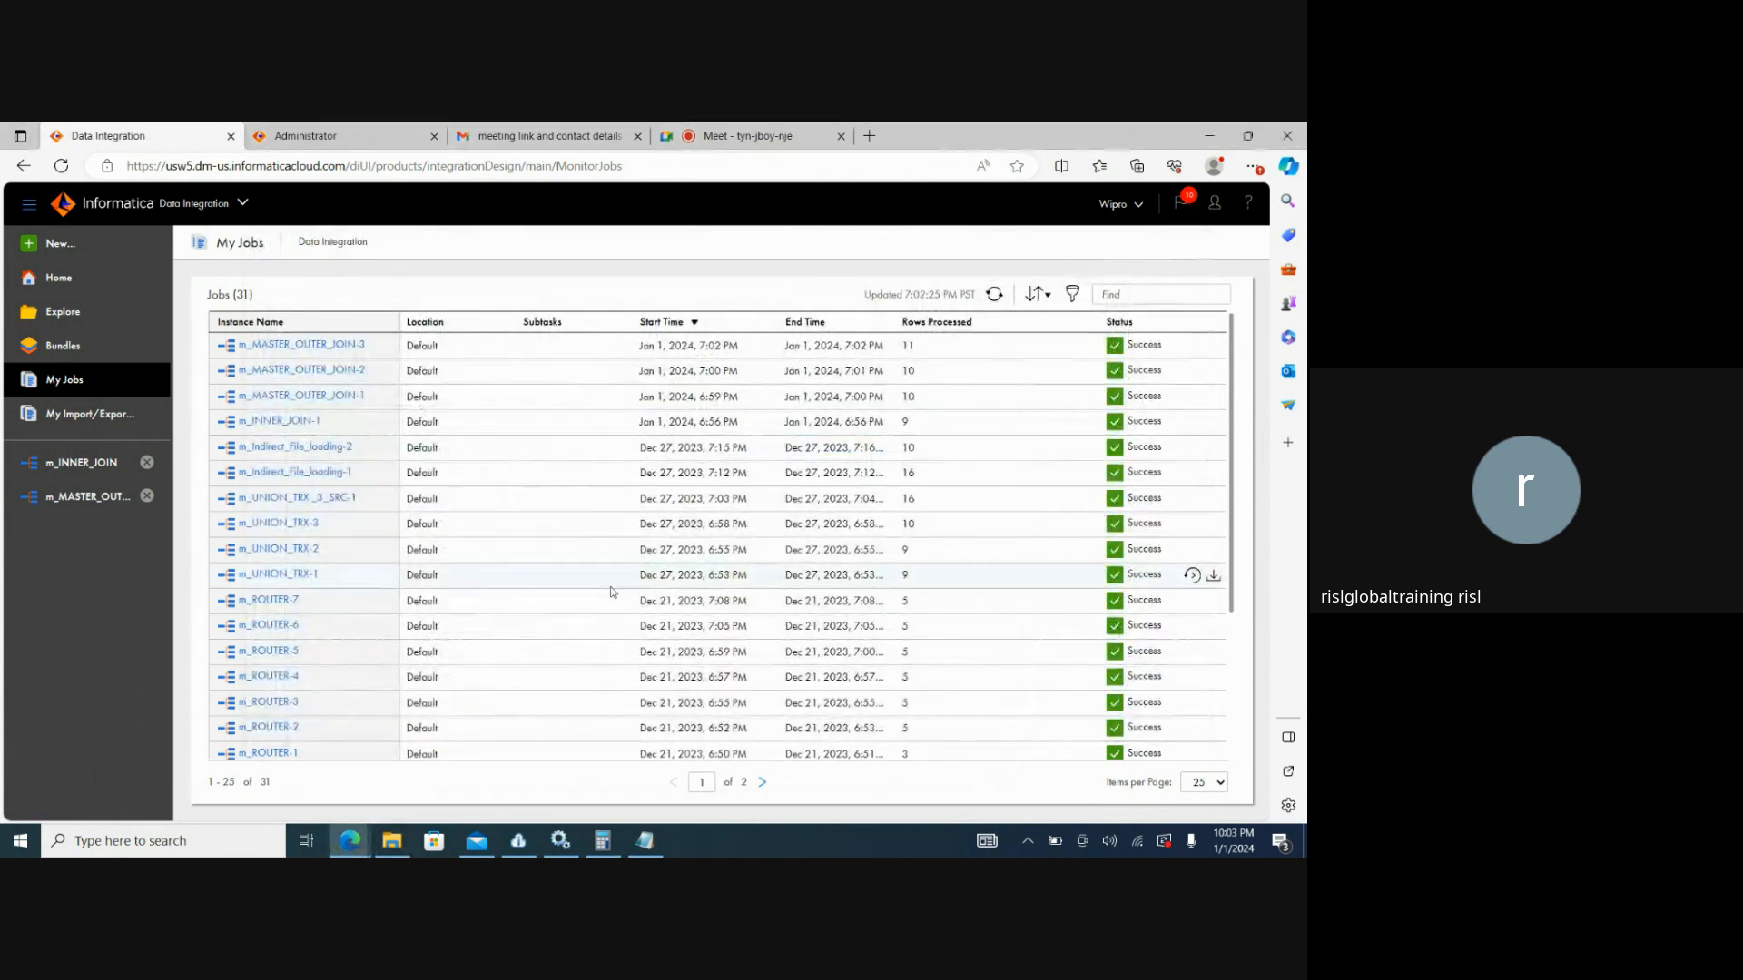
# Create a new blank mapping and add a second Source plus a Joiner on the link between the first Source and the Target.
pyautogui.click(90, 282)
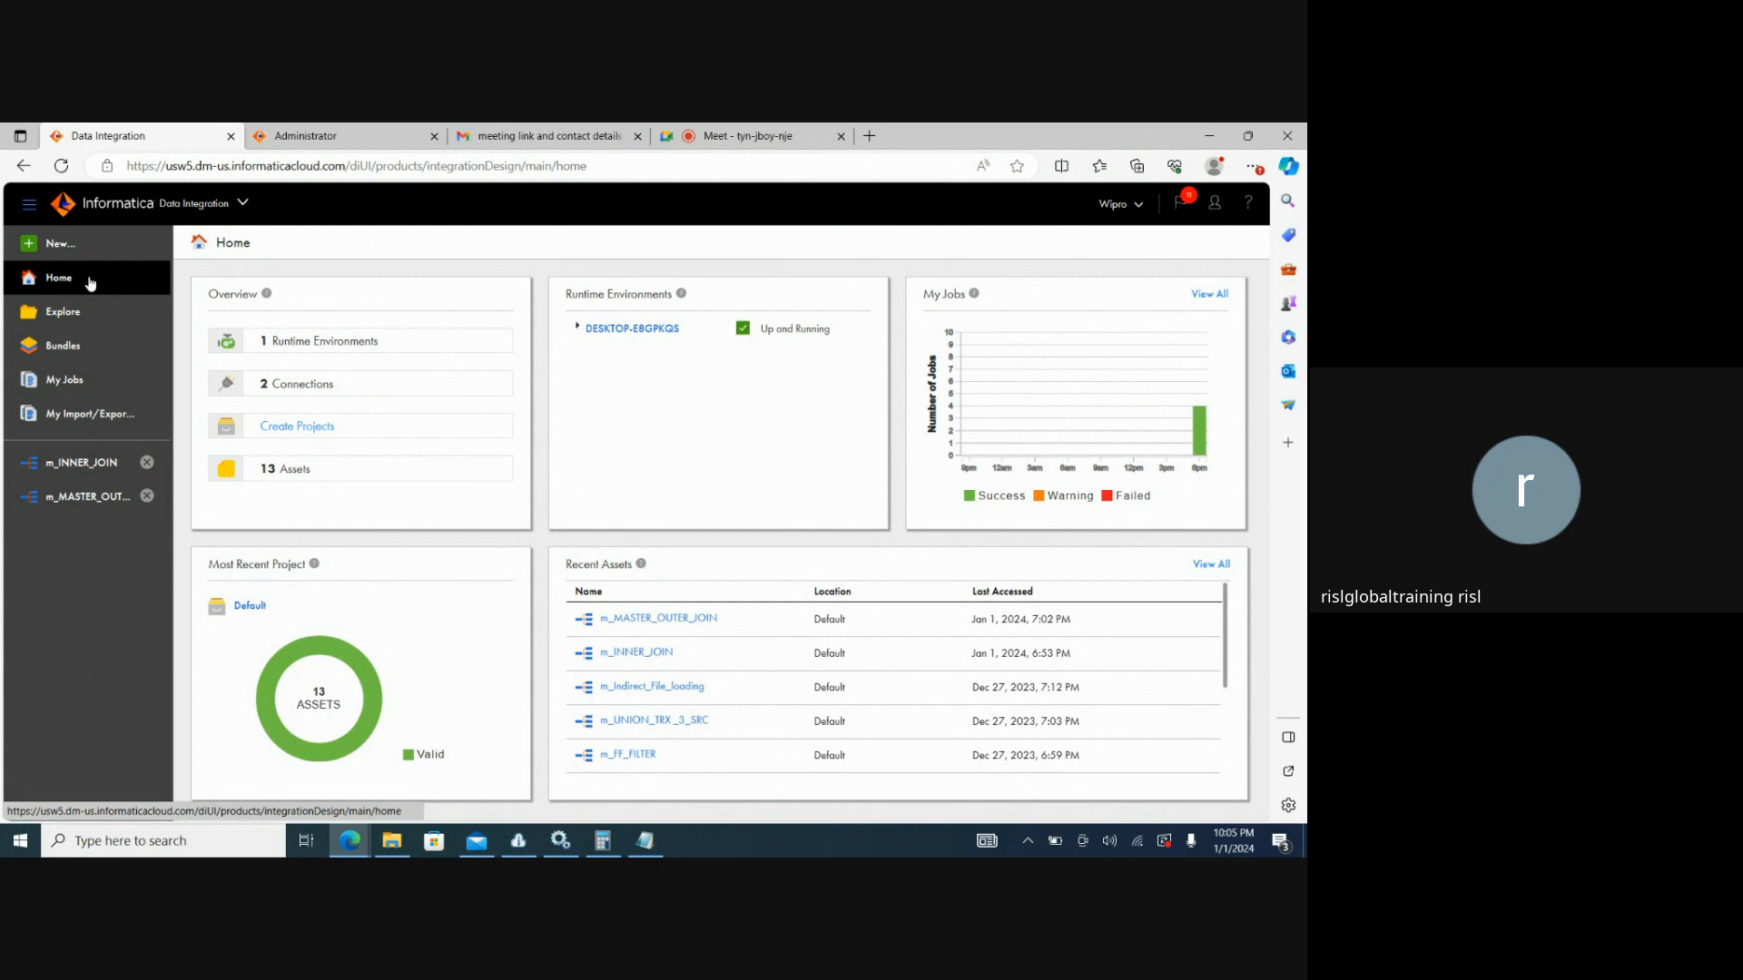
pyautogui.click(71, 253)
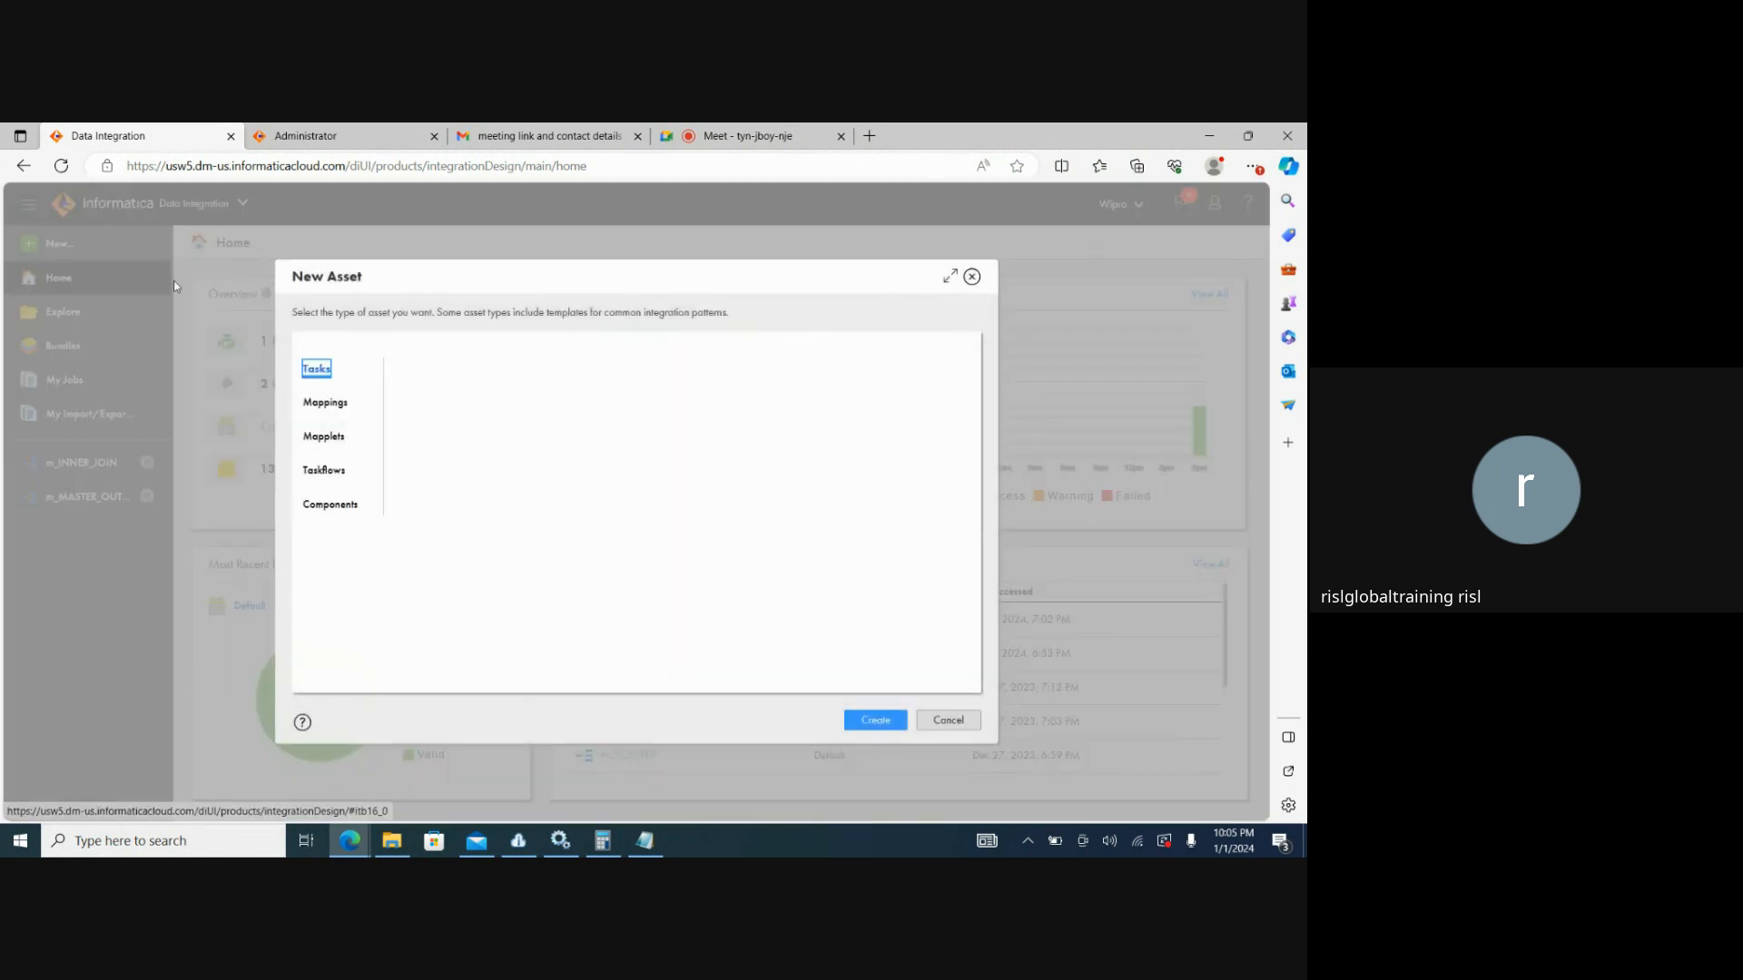
pyautogui.click(333, 403)
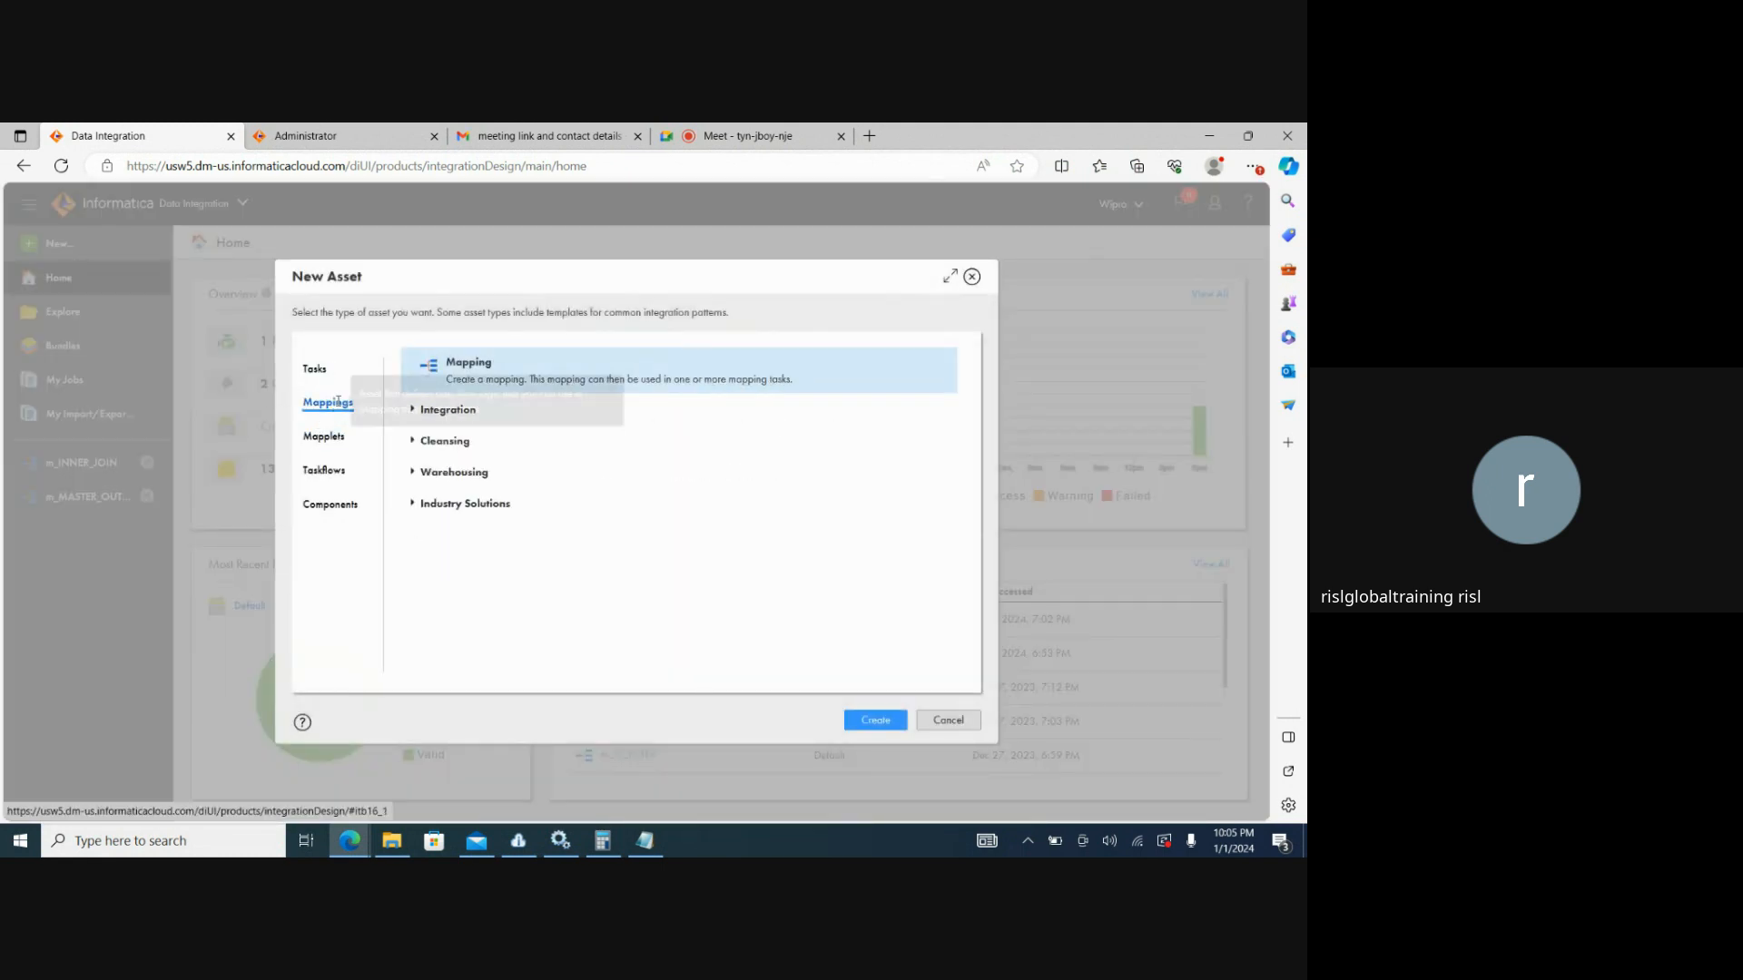
pyautogui.click(877, 721)
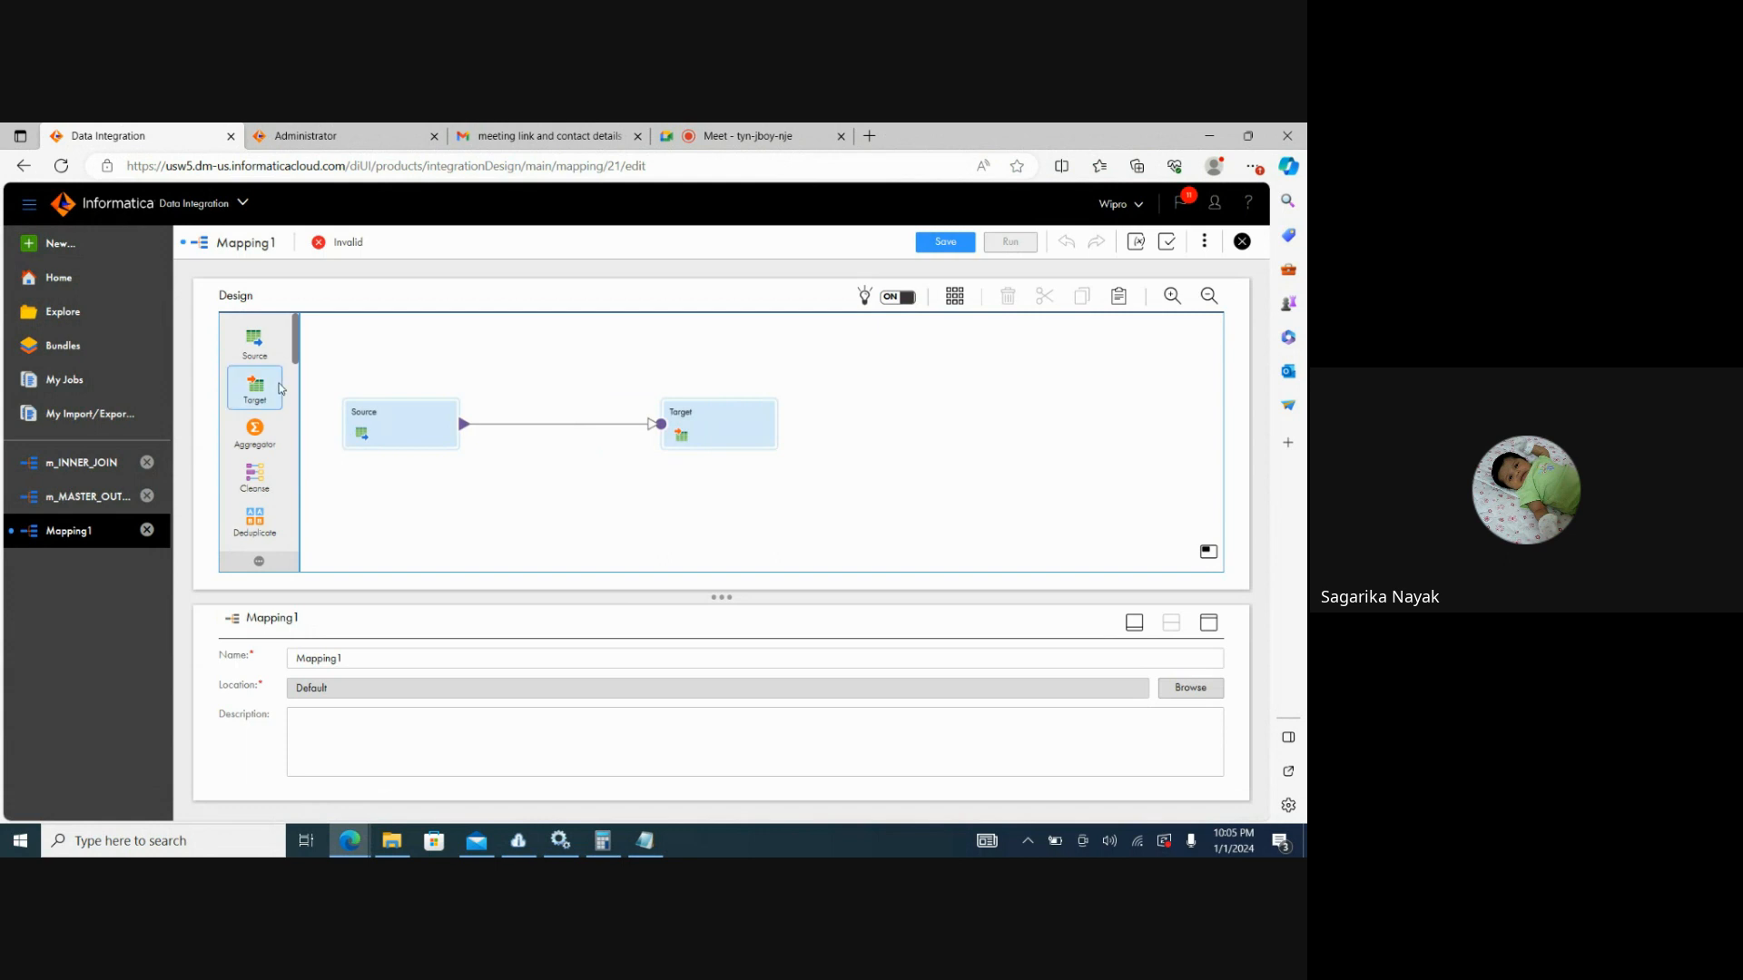
pyautogui.moveTo(254, 343); pyautogui.dragTo(369, 488)
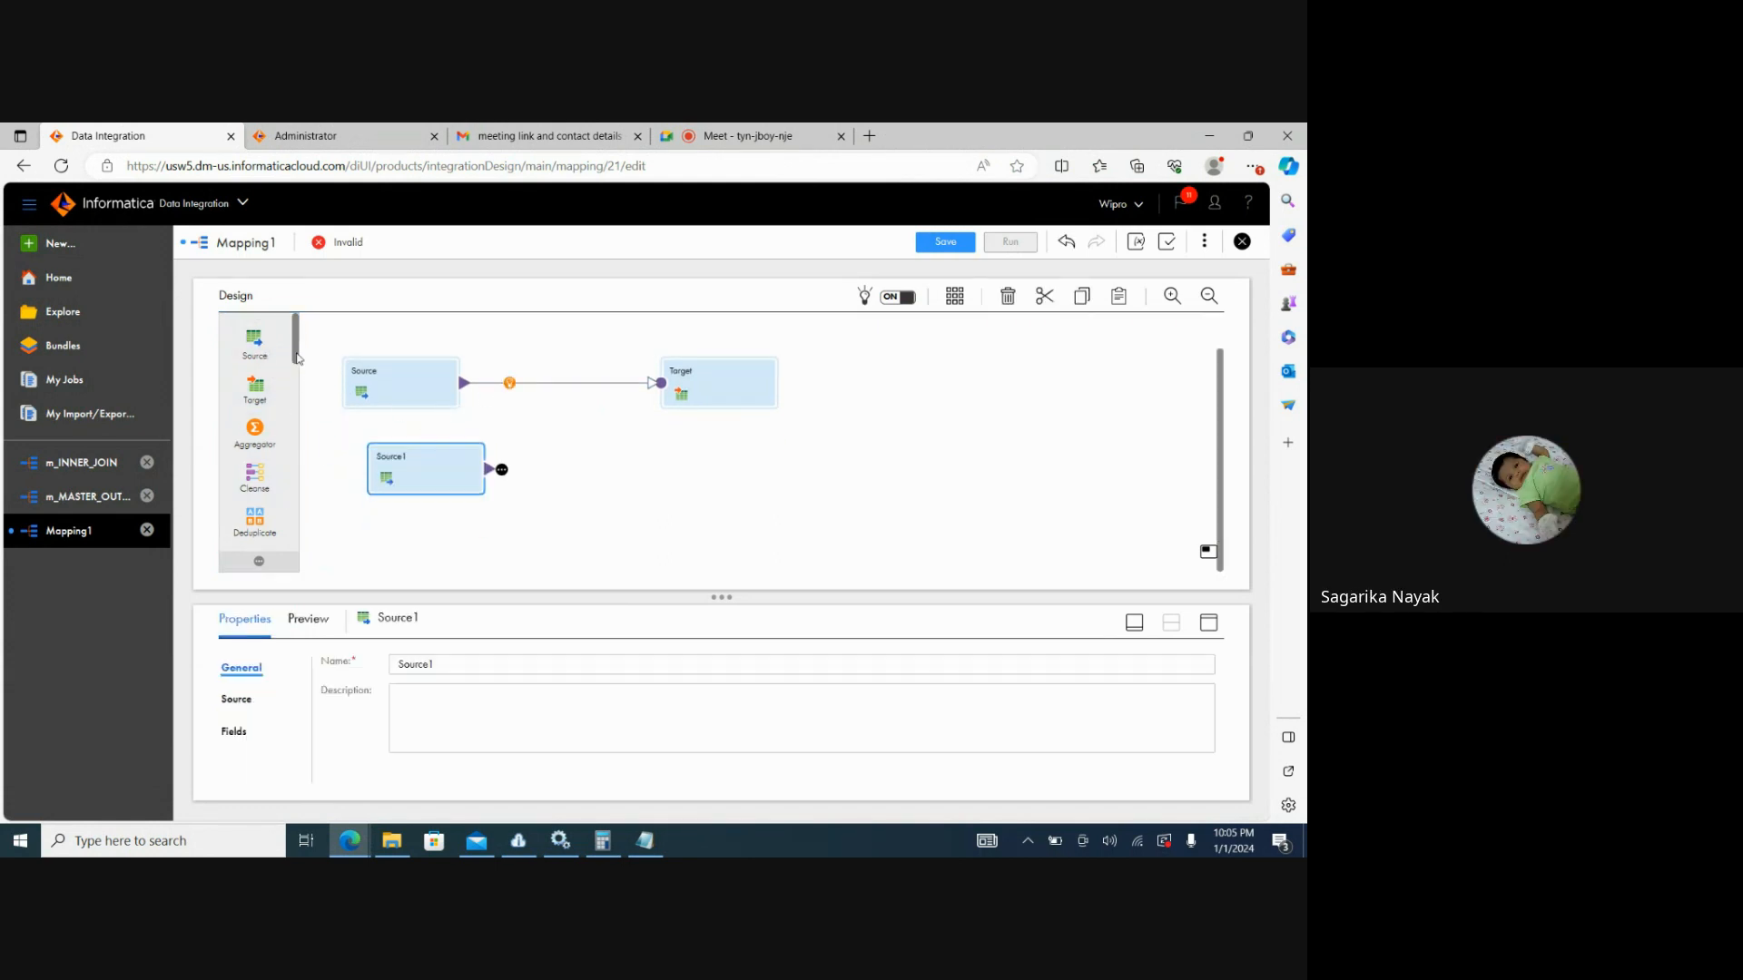
pyautogui.moveTo(299, 358); pyautogui.dragTo(512, 381)
# Set the first Source to the Source_FlatFile connection with SEQ_1.txt as its single source object.
pyautogui.click(392, 409)
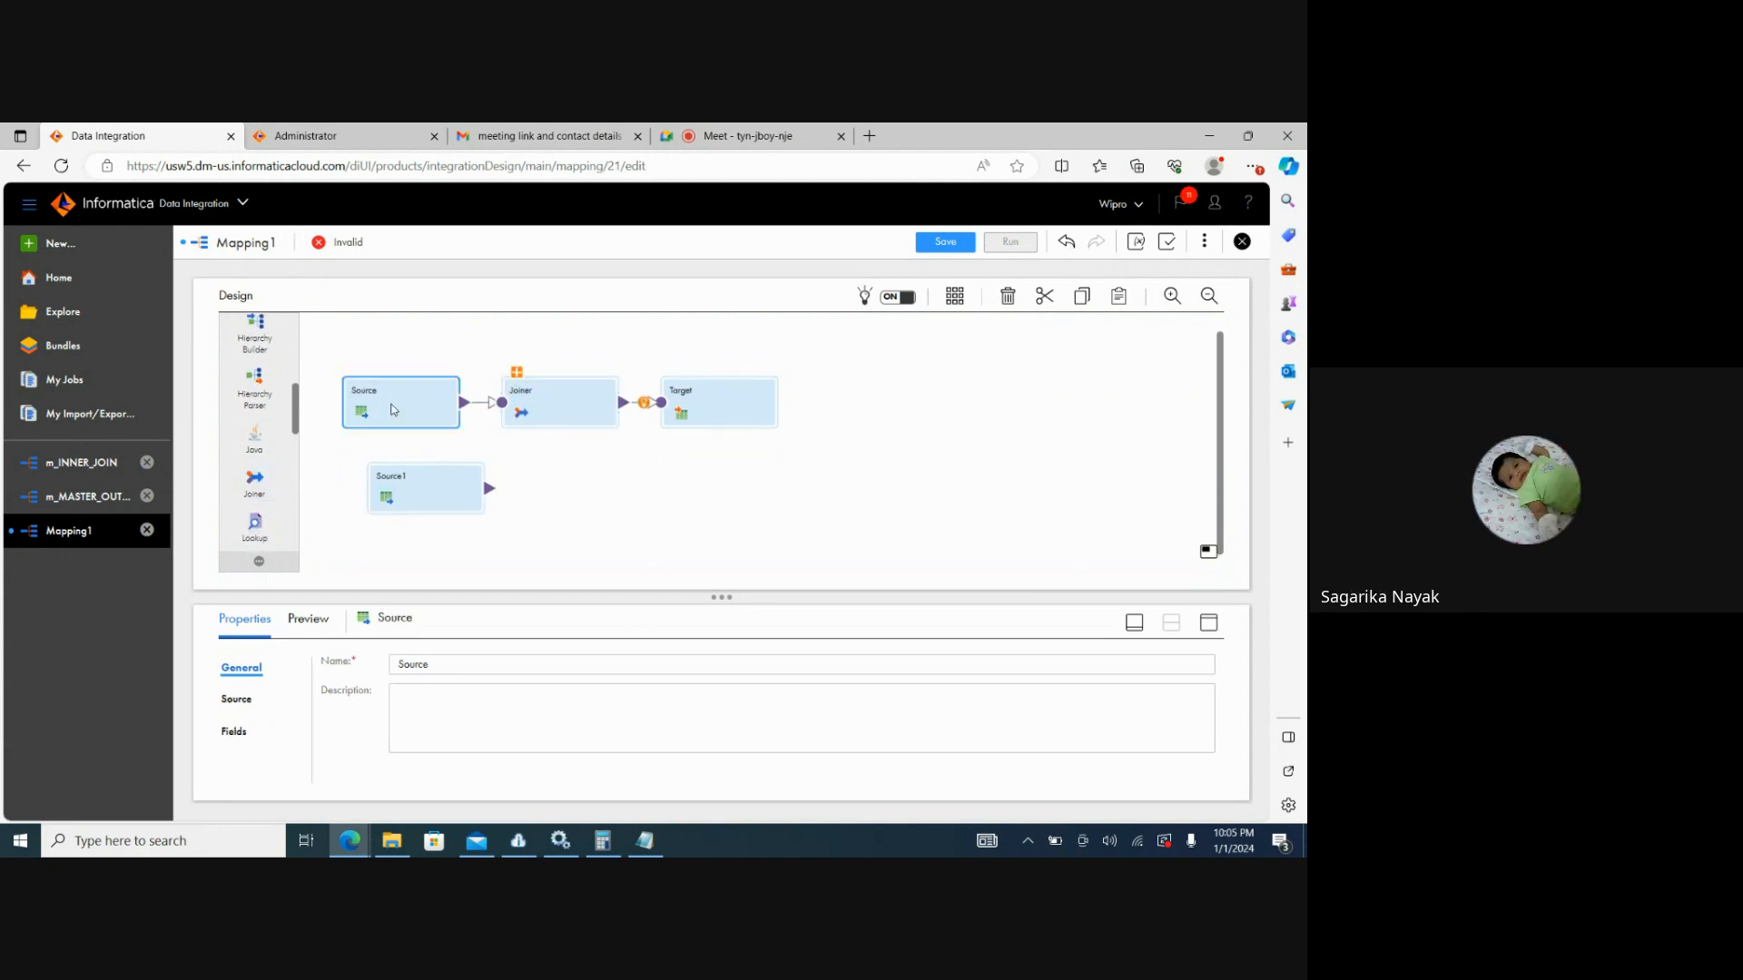
pyautogui.click(238, 699)
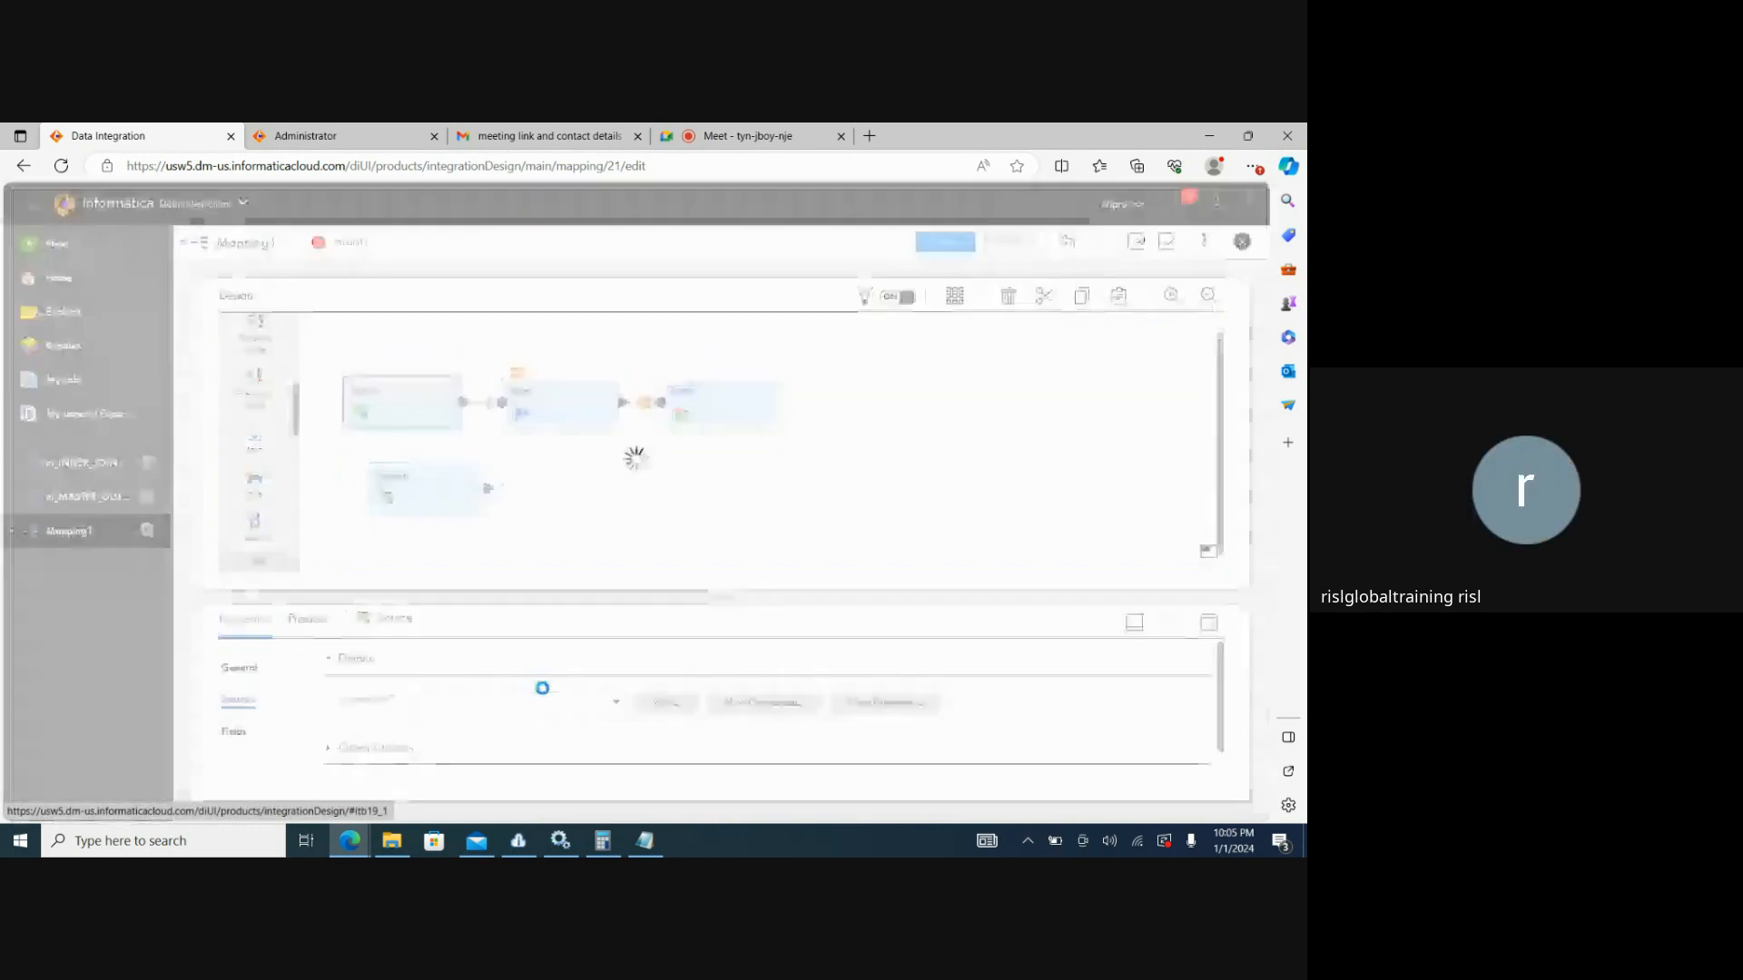
pyautogui.click(621, 704)
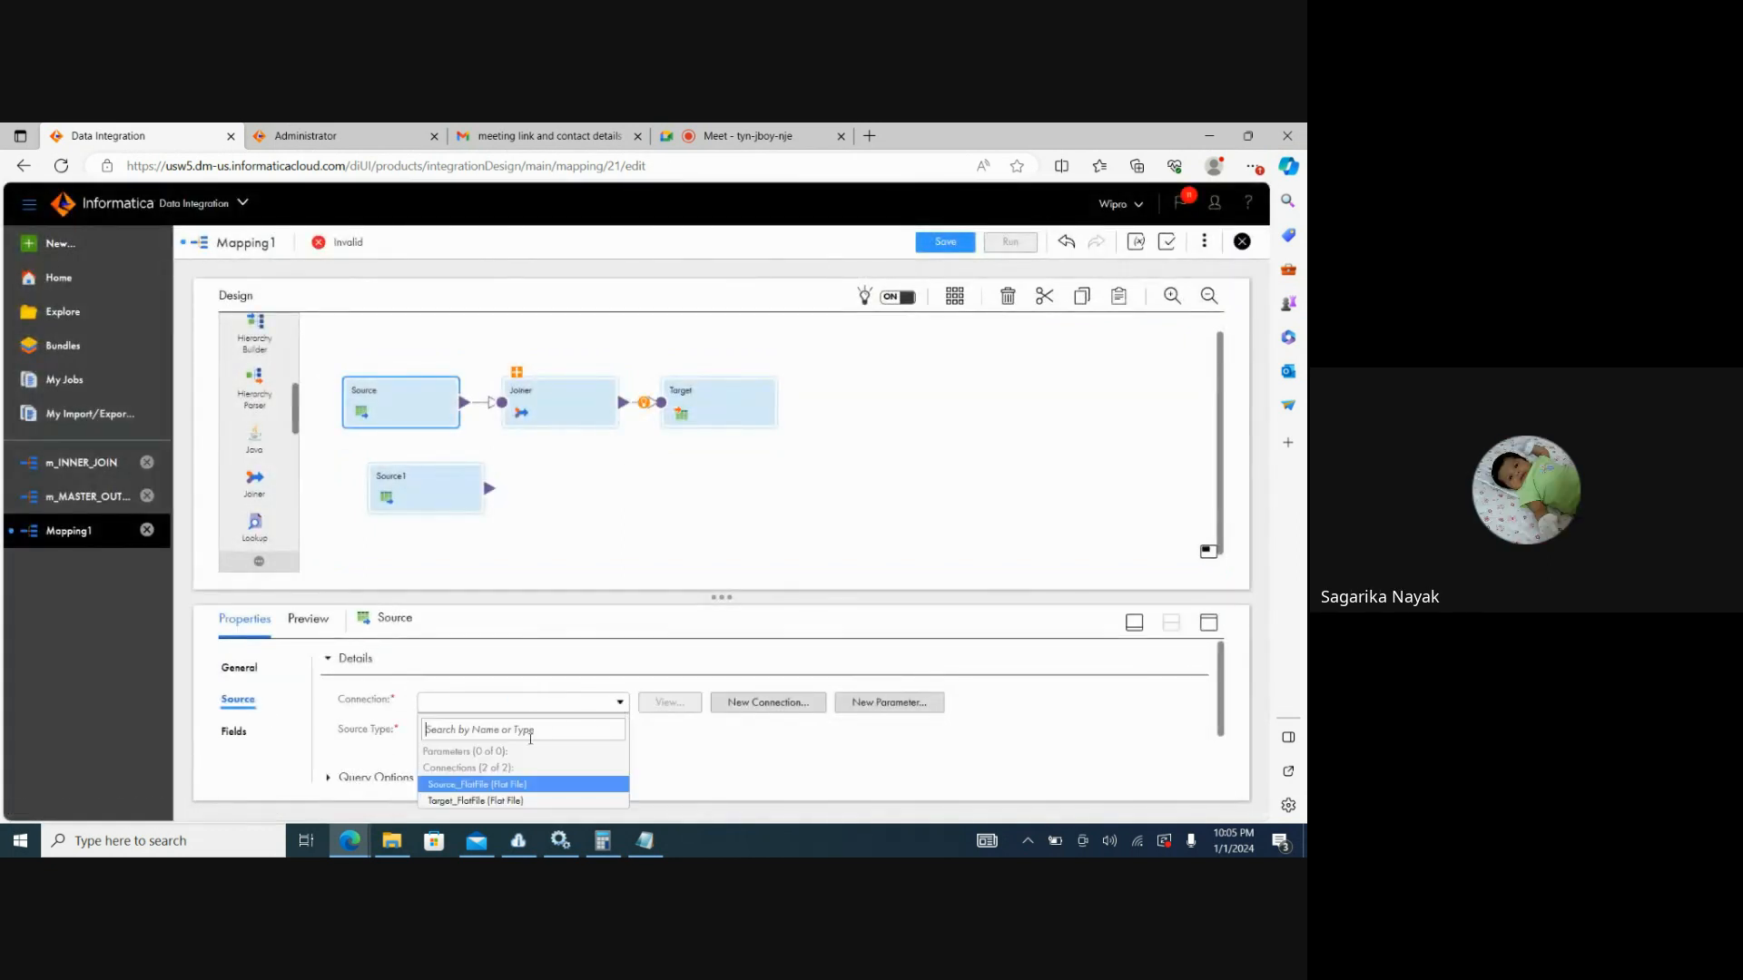
pyautogui.click(494, 785)
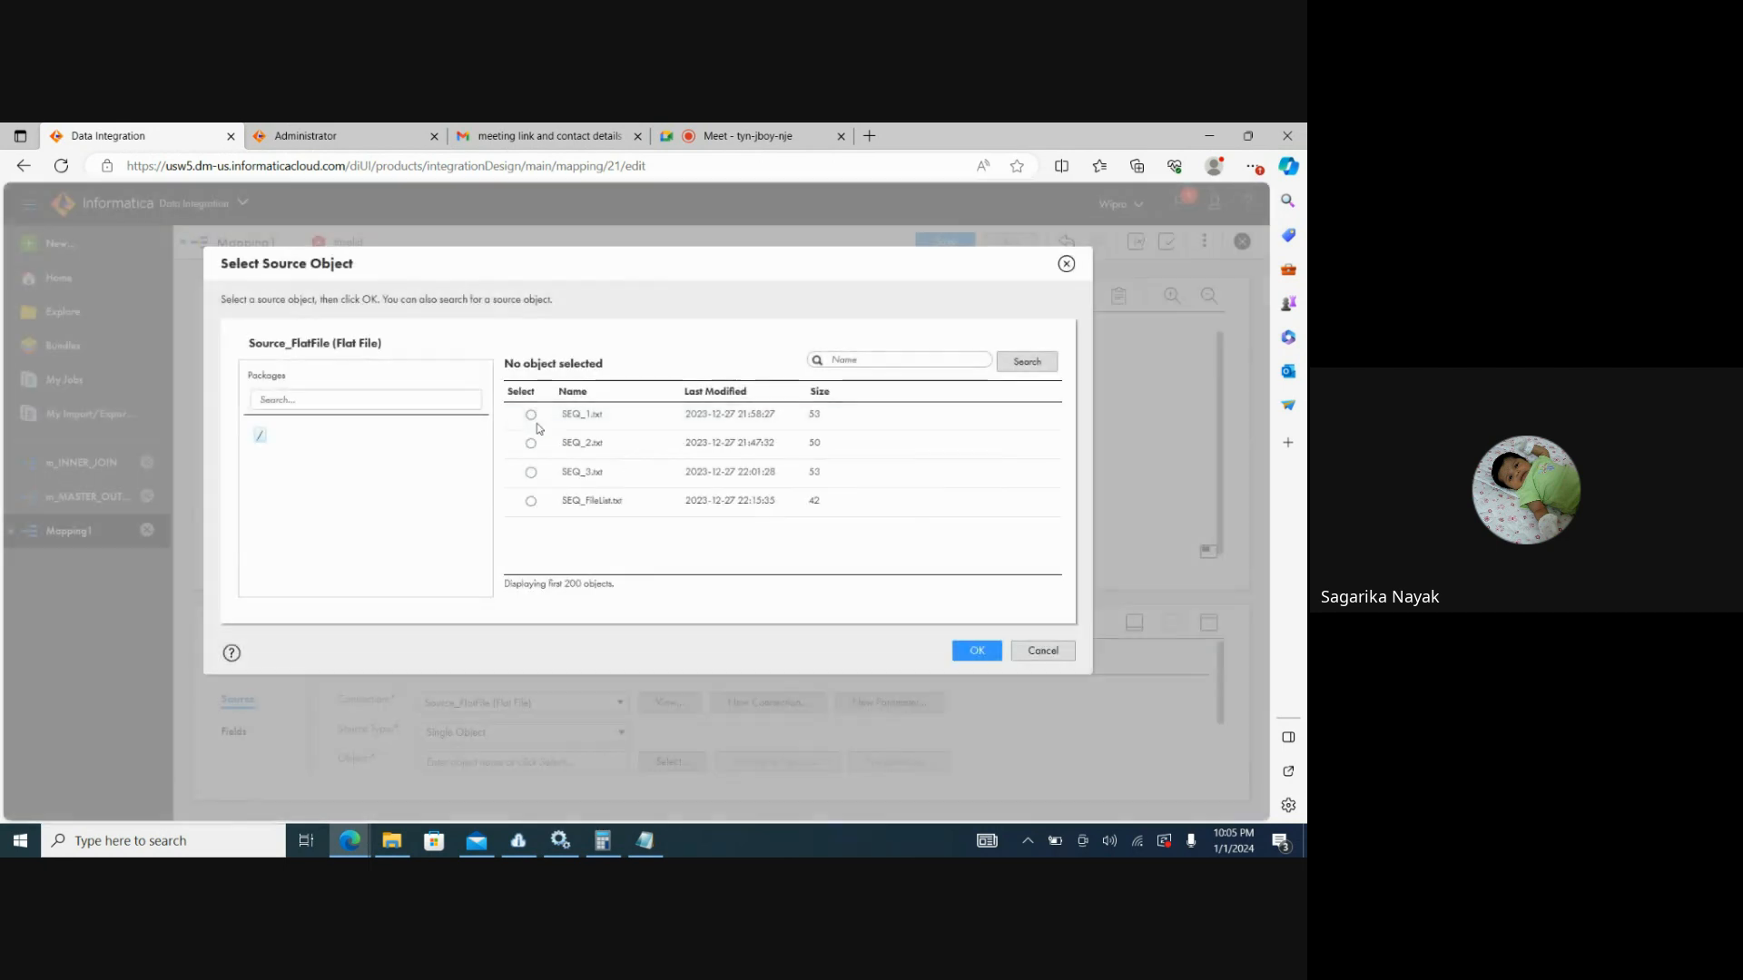
pyautogui.click(536, 419)
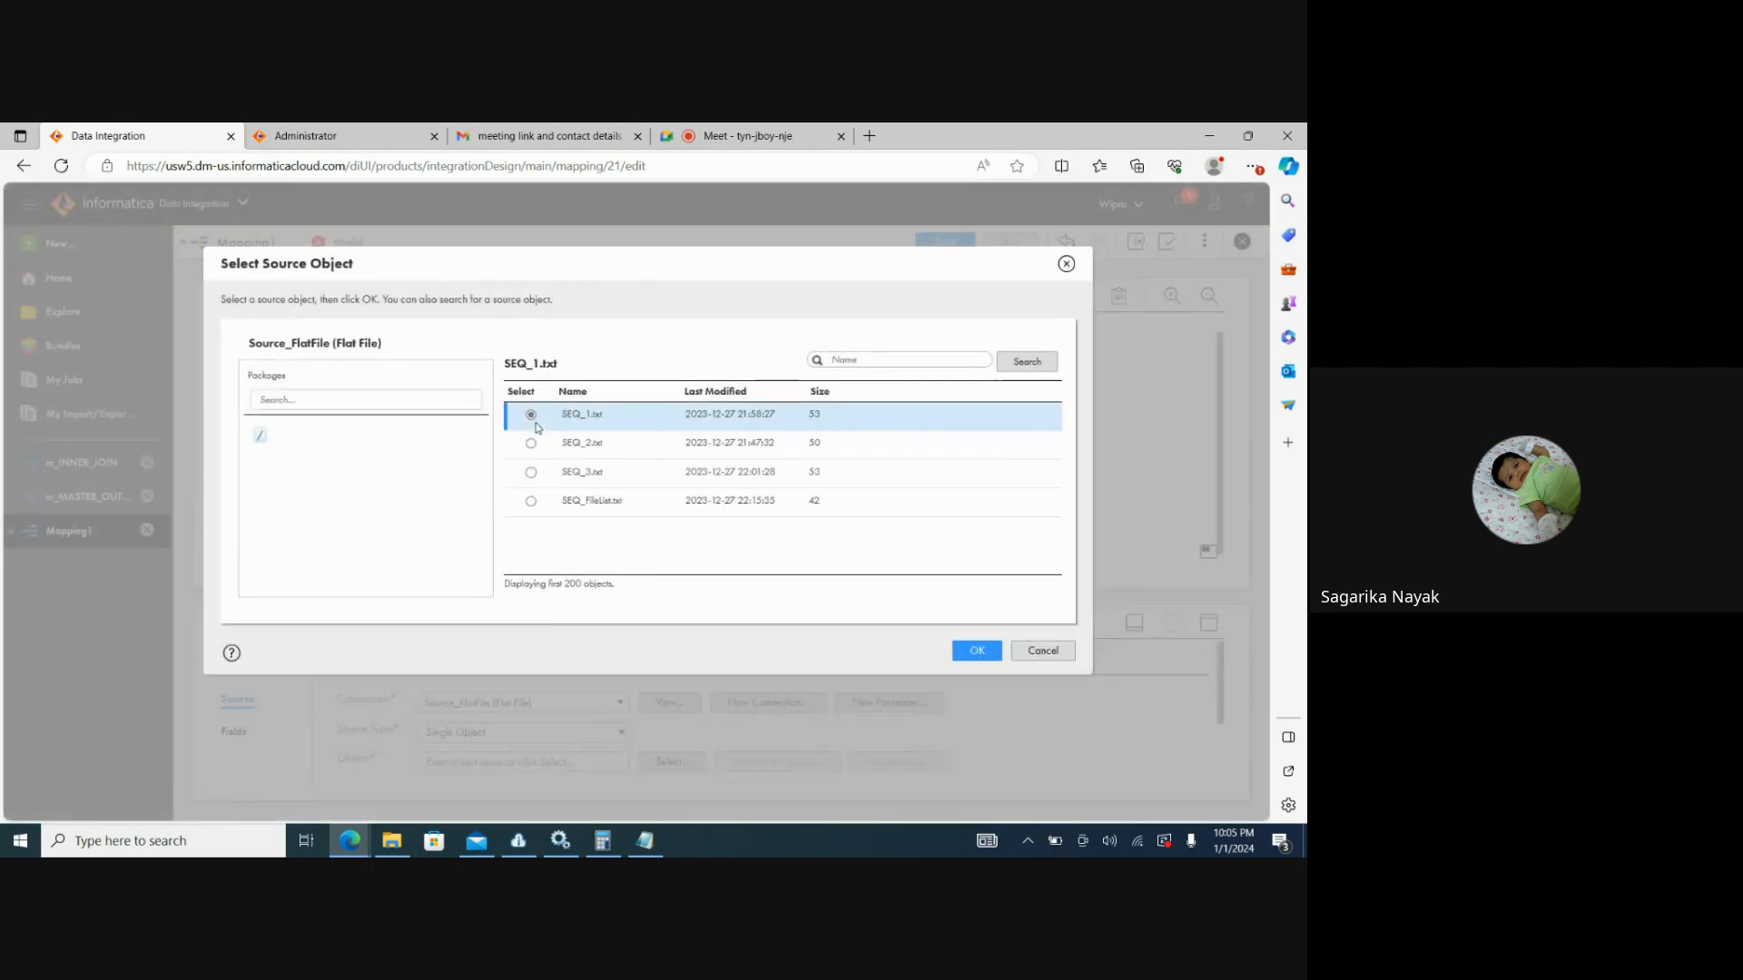
pyautogui.click(974, 652)
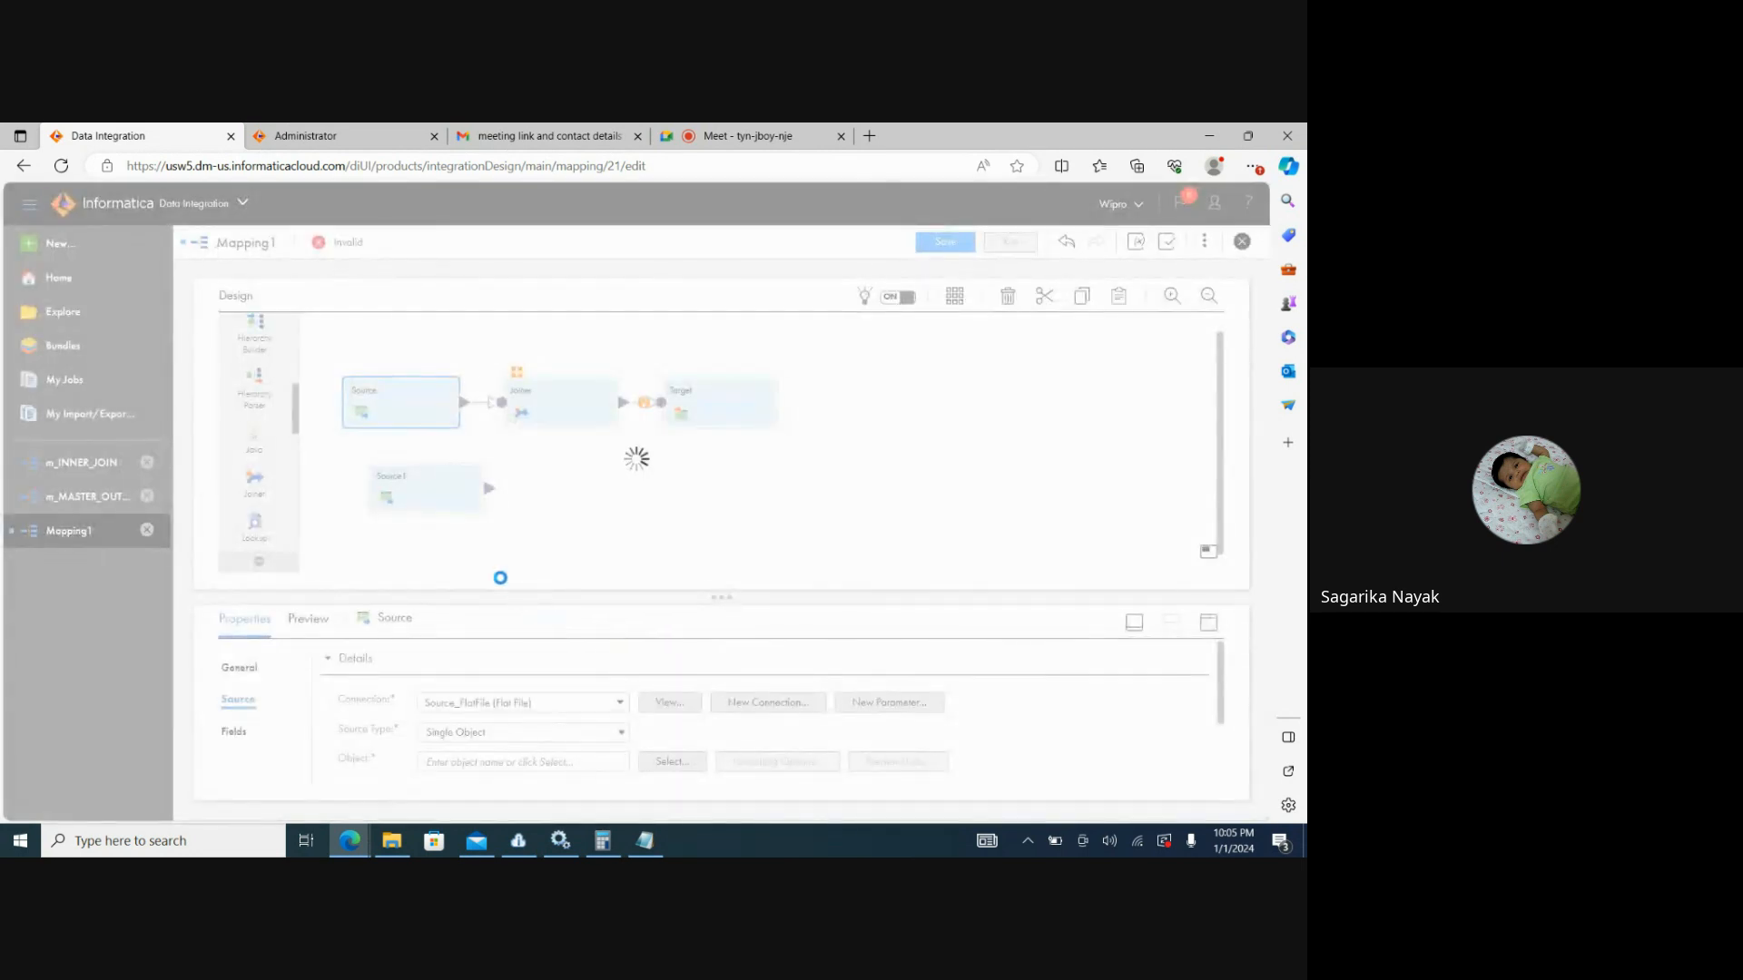
# Set Source1 to the Source_FlatFile connection with SEQ_3.txt as its single source object.
pyautogui.click(432, 509)
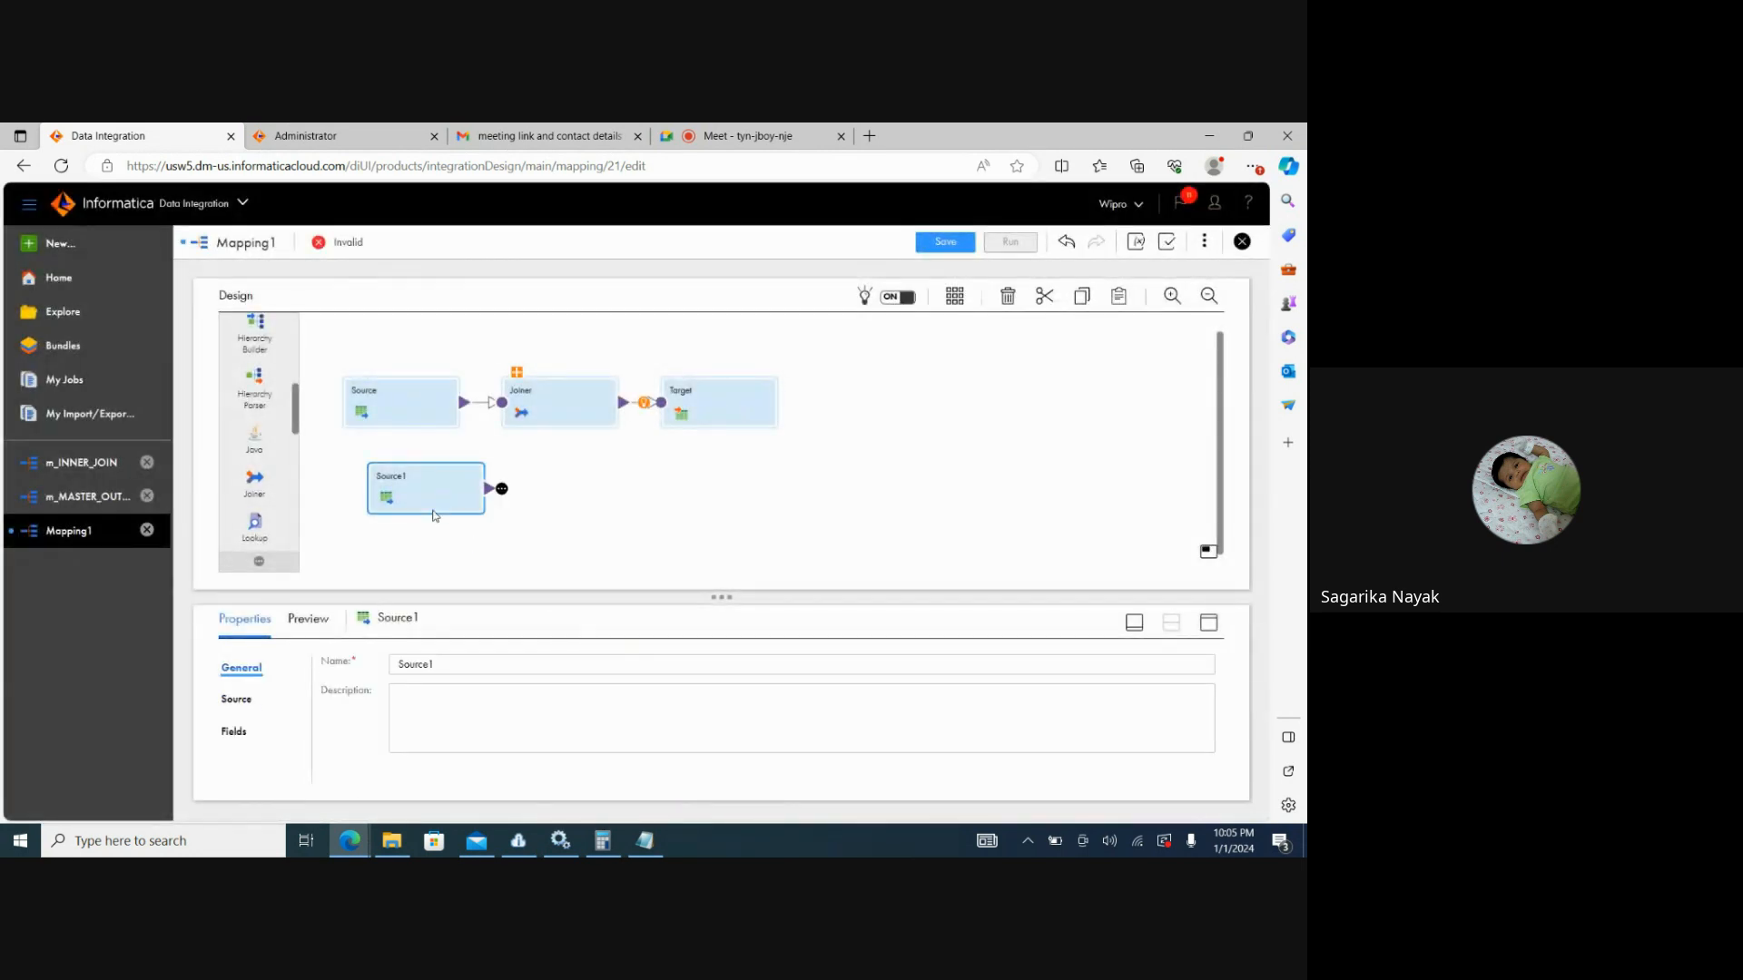
pyautogui.click(241, 710)
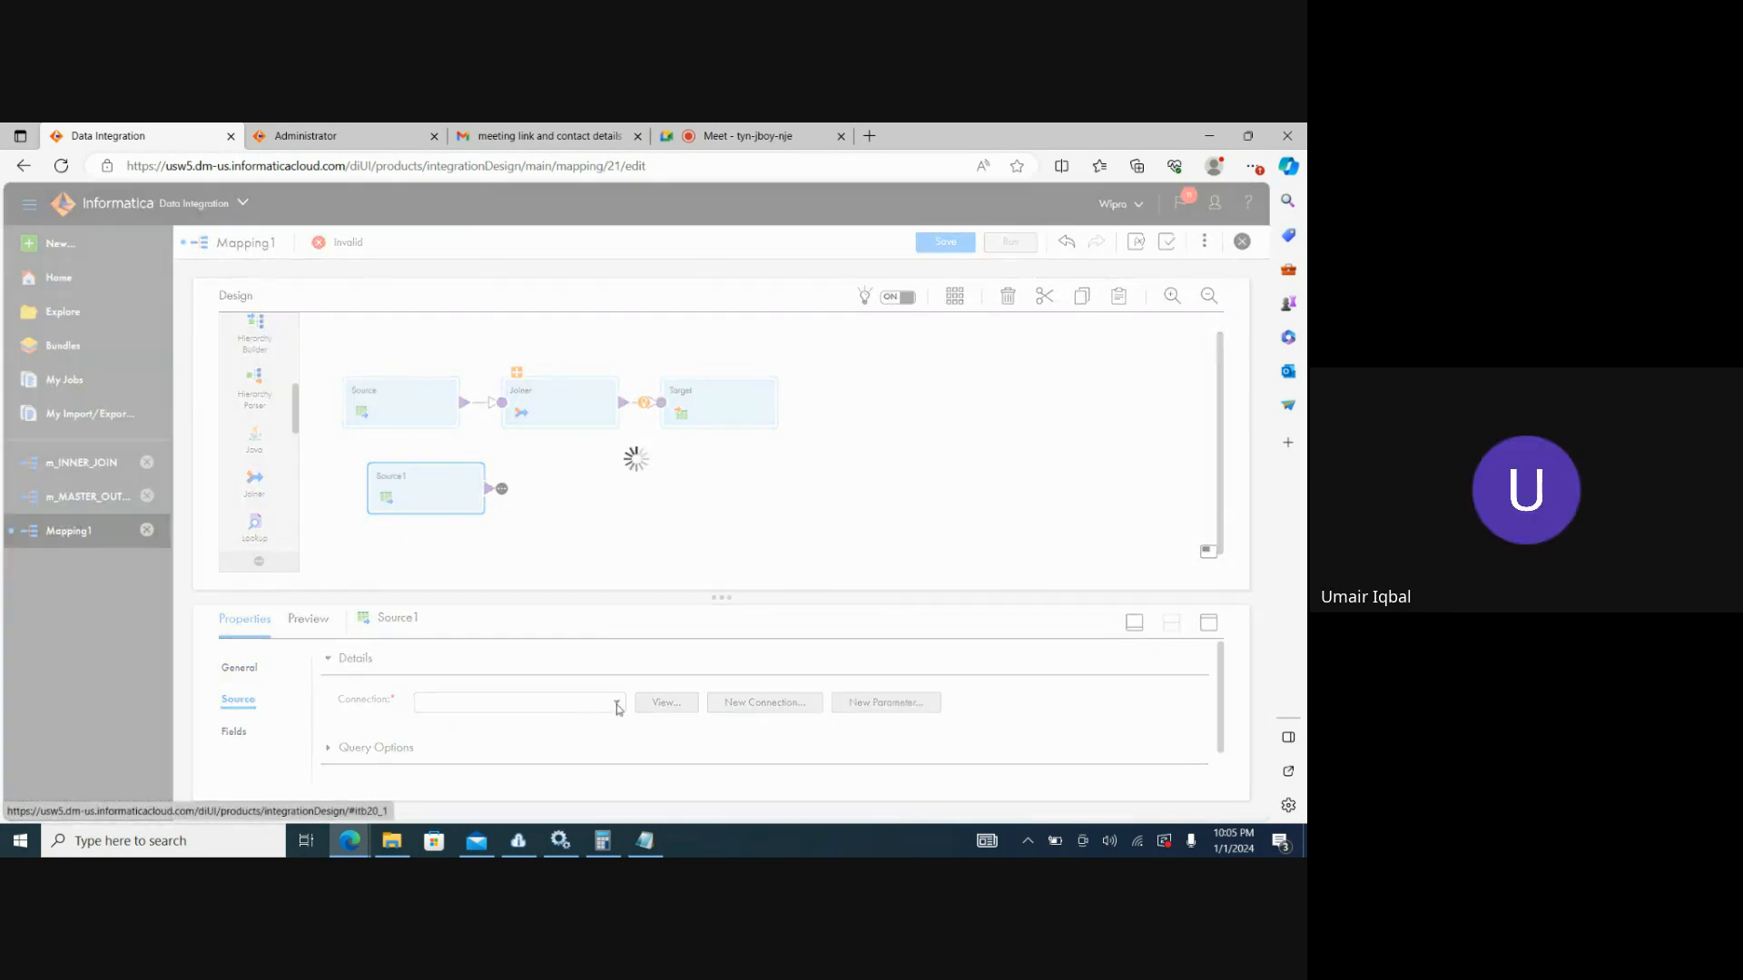
pyautogui.click(619, 711)
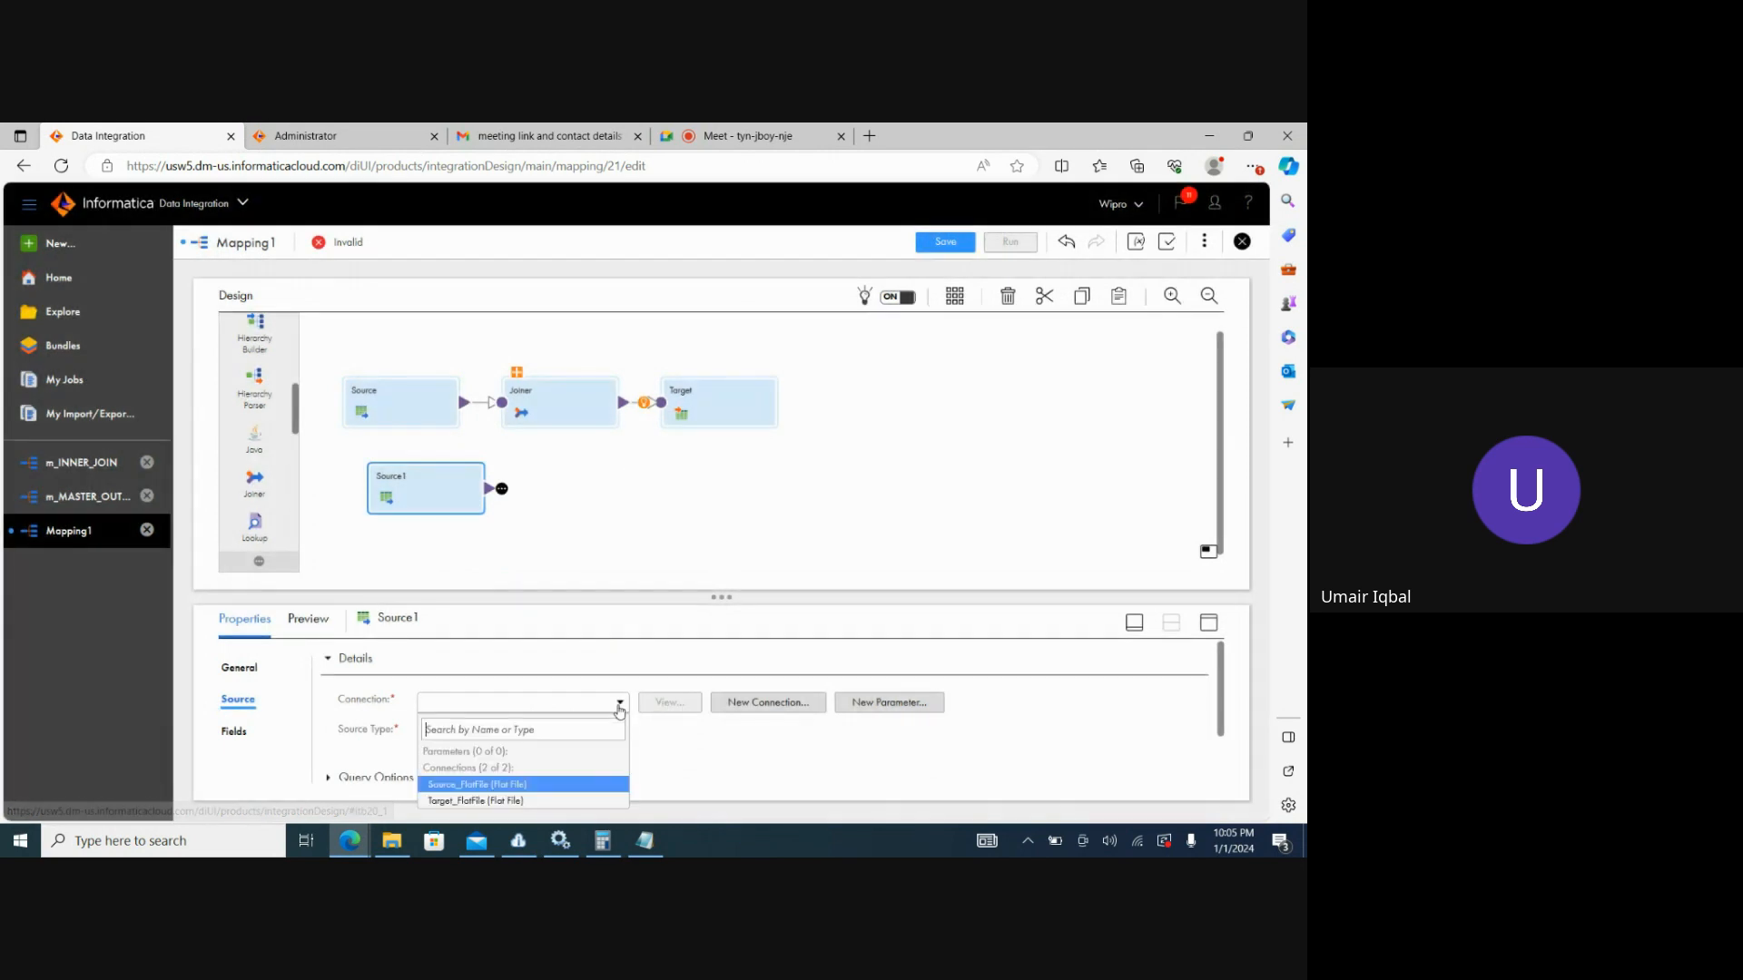
pyautogui.click(507, 793)
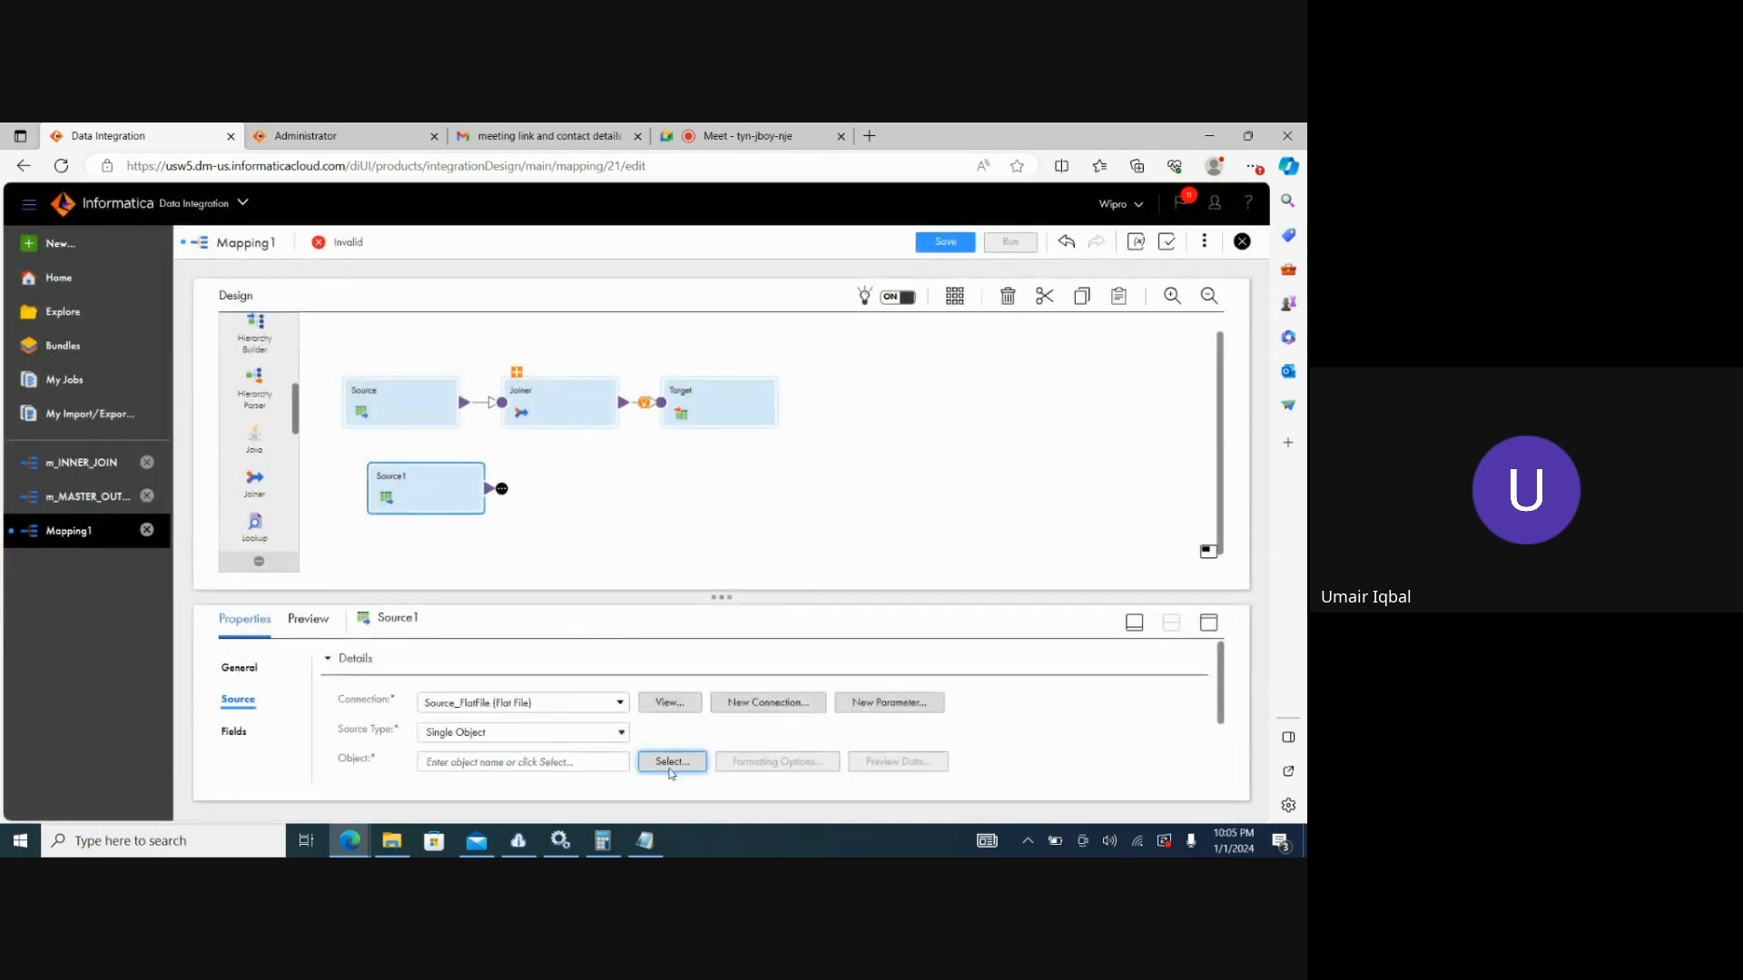
pyautogui.click(672, 762)
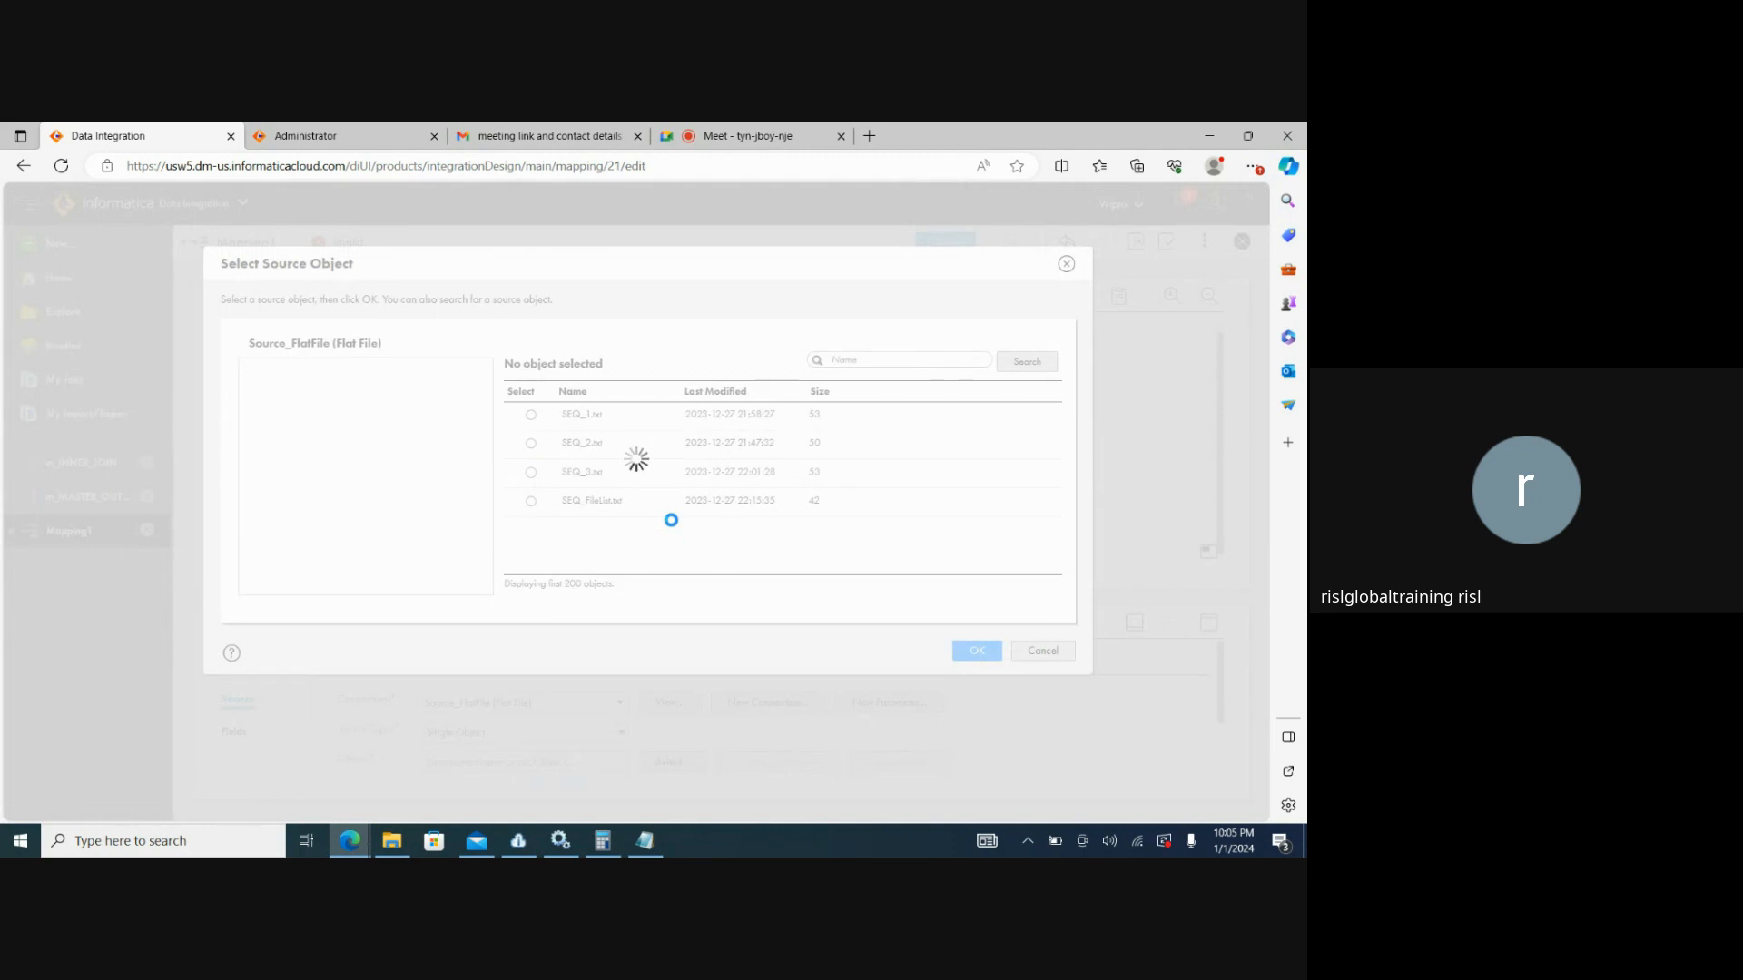
pyautogui.click(548, 476)
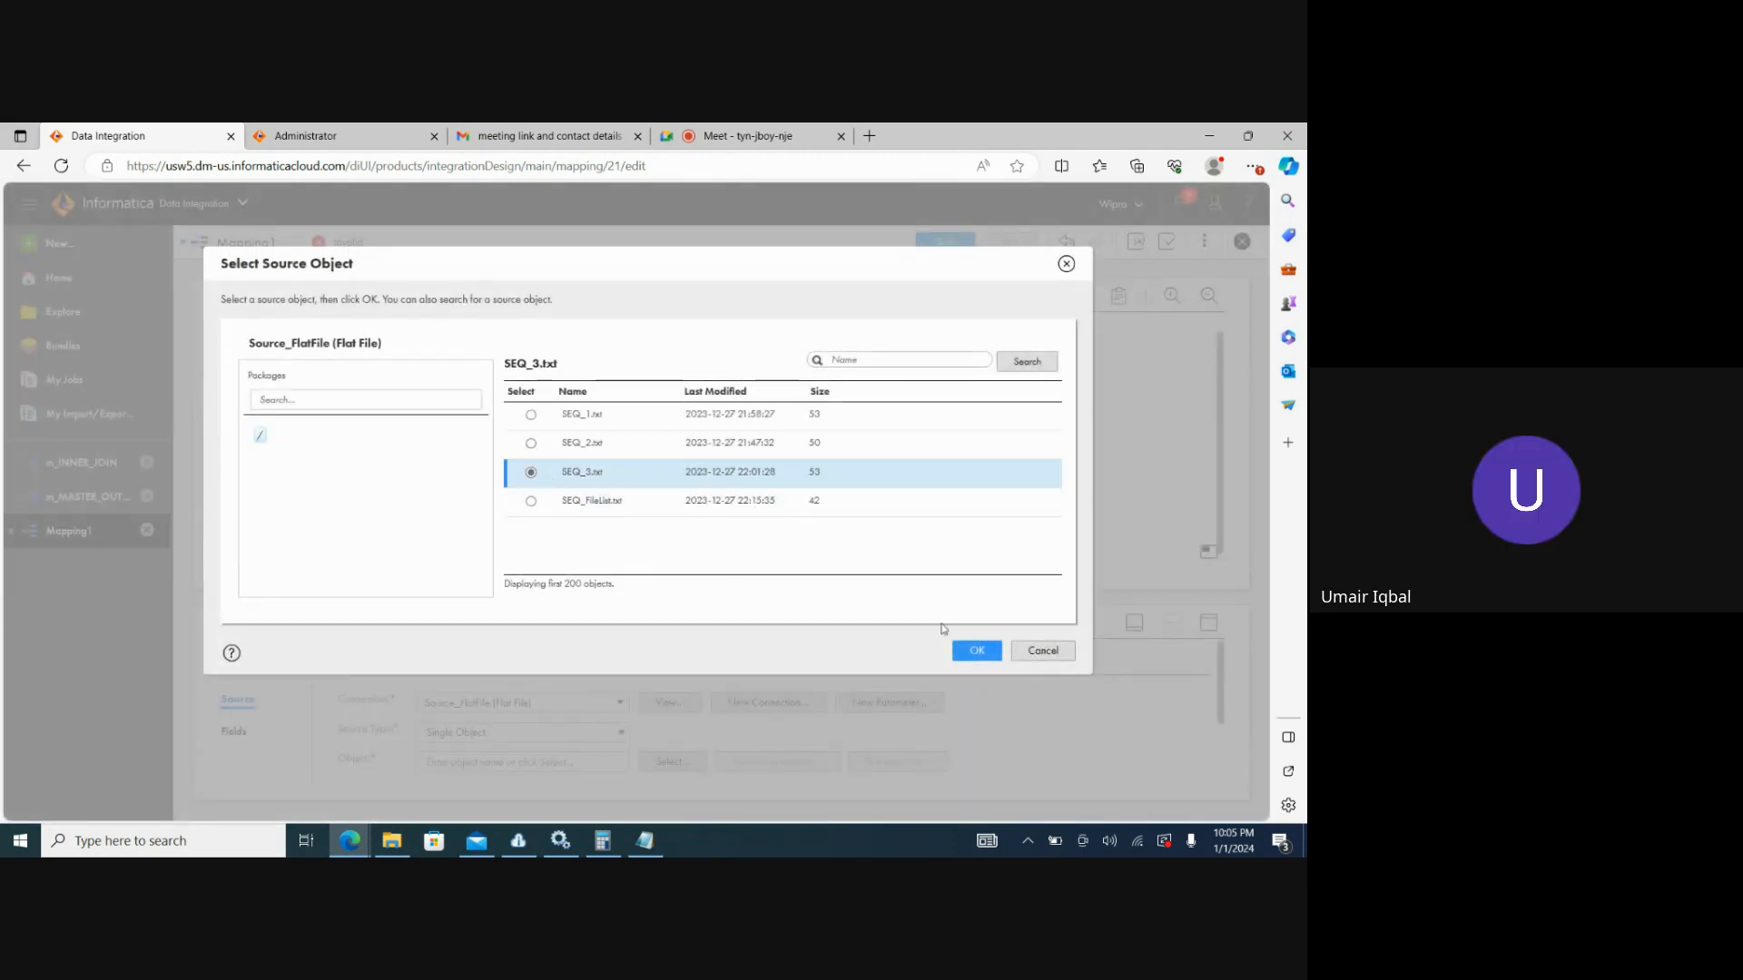
pyautogui.click(963, 647)
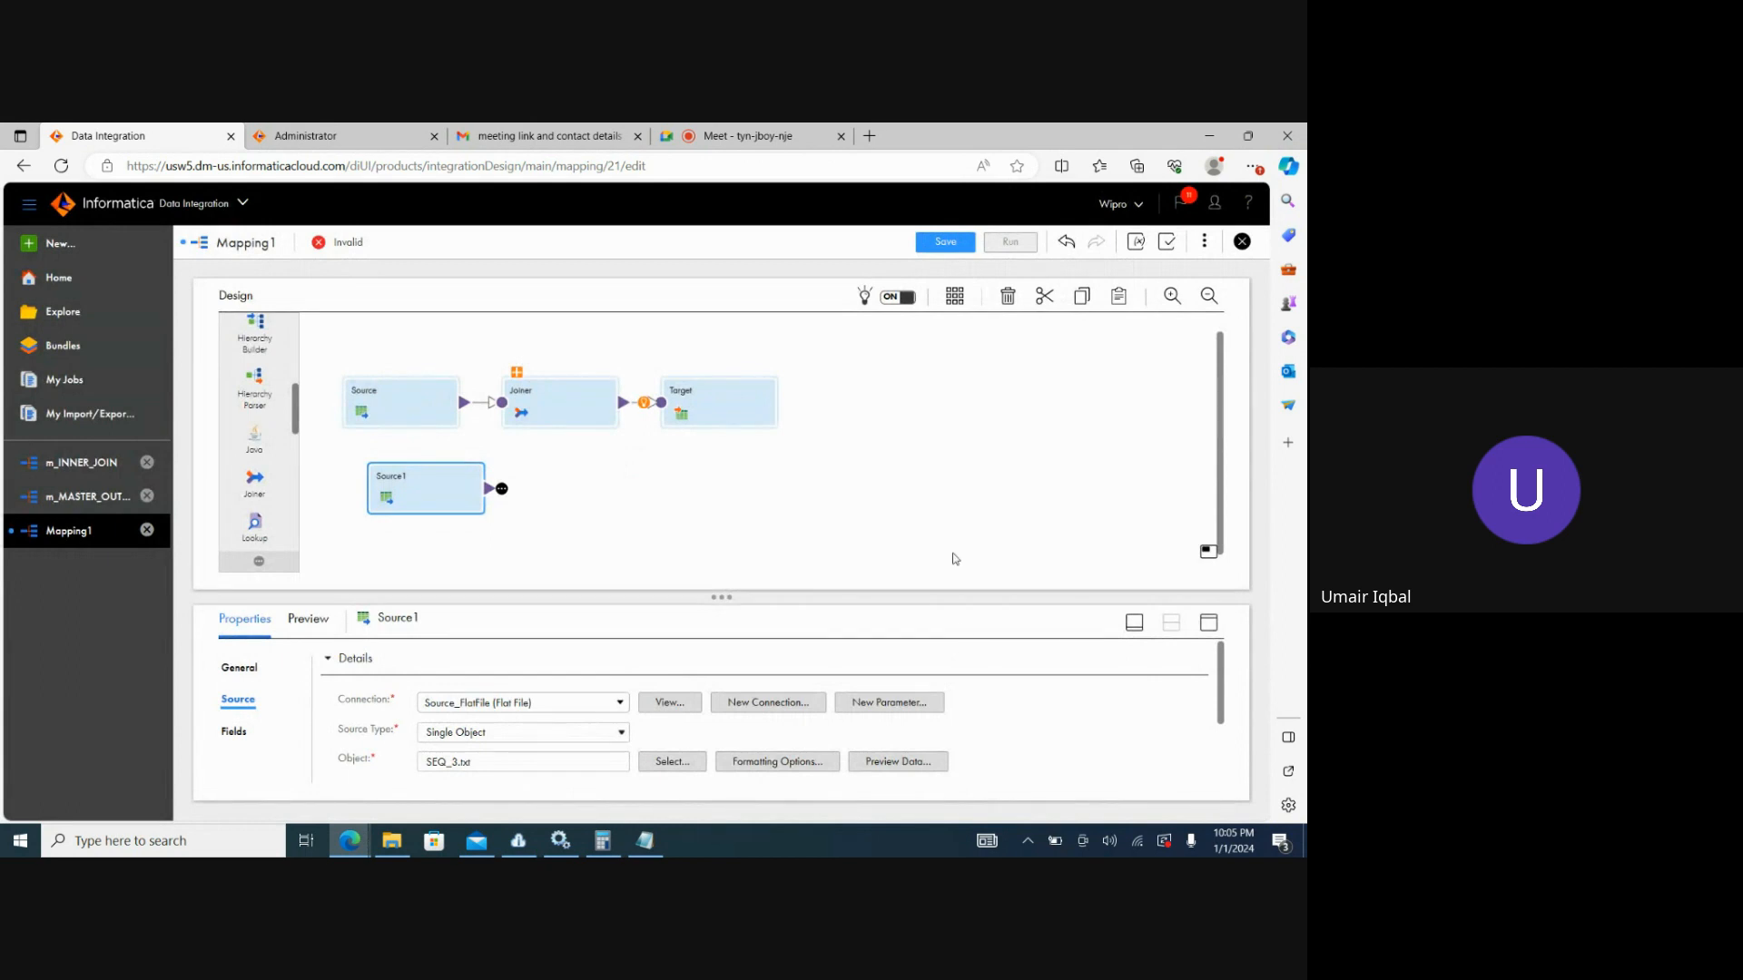
# Move the Target and the Joiner farther from the sources to make room on the canvas for more transformations.
pyautogui.moveTo(744, 415); pyautogui.dragTo(1071, 423)
pyautogui.click(592, 409)
pyautogui.moveTo(592, 409); pyautogui.dragTo(824, 417)
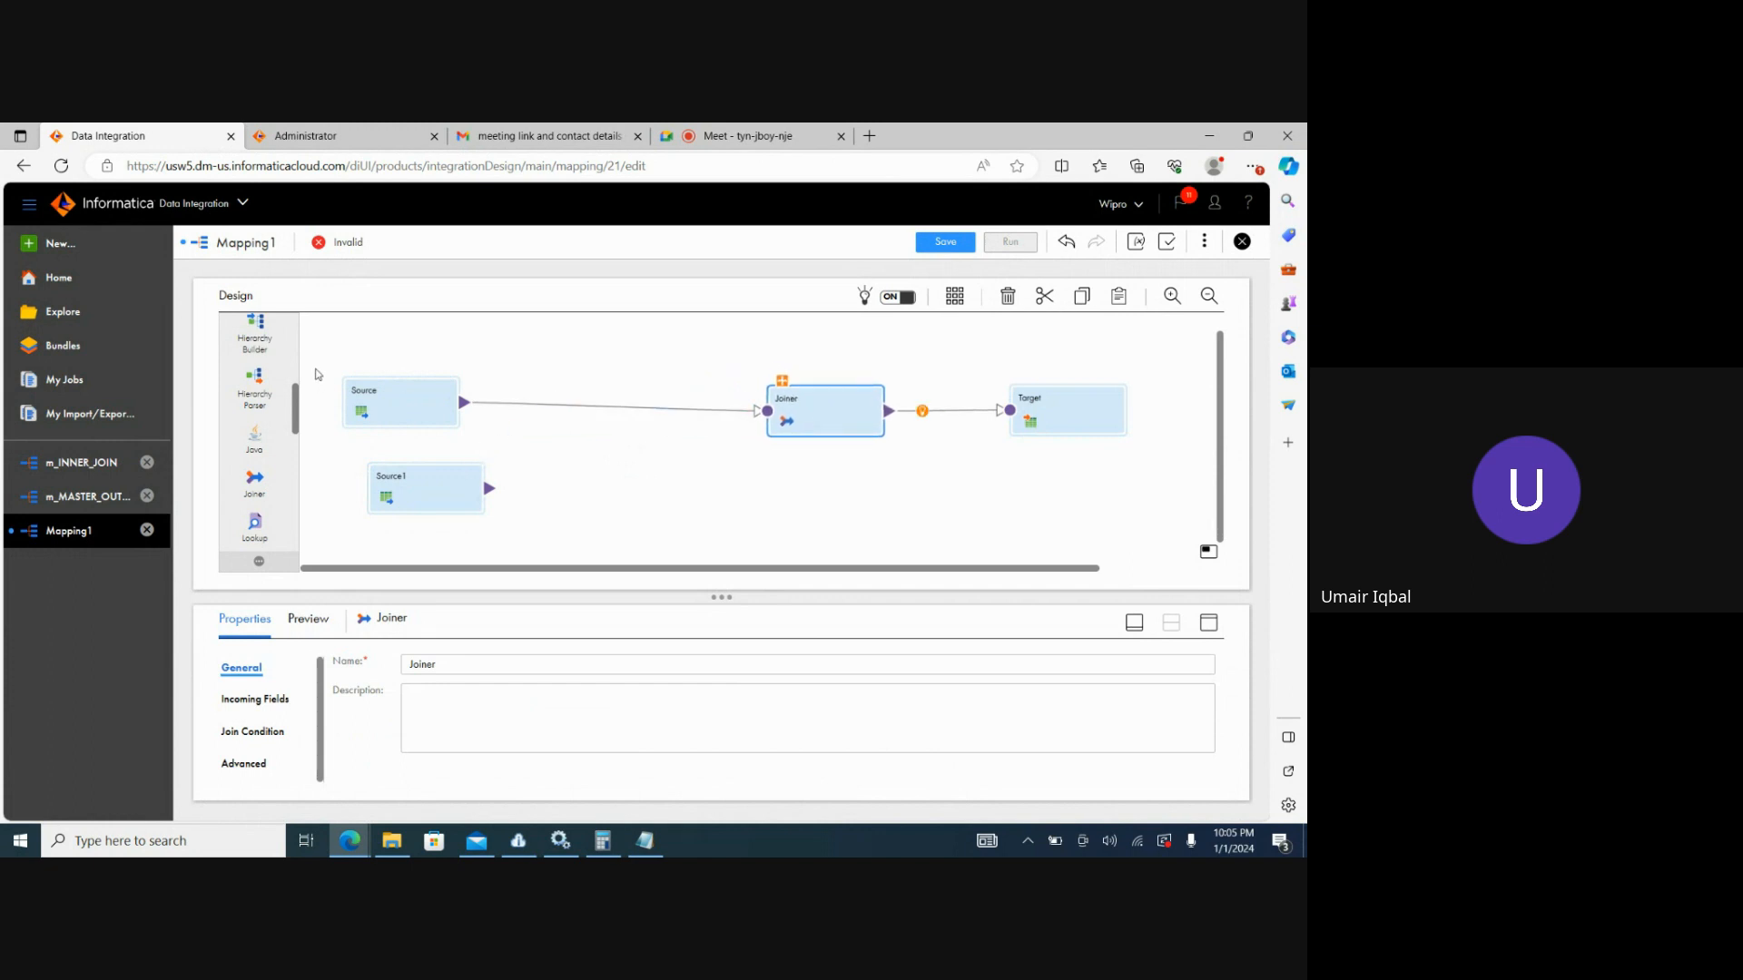
# Insert a Sorter on the link between the first Source and the Joiner, and position it close to the Joiner.
pyautogui.scroll(-1, 296, 430)
pyautogui.moveTo(297, 431); pyautogui.dragTo(302, 391)
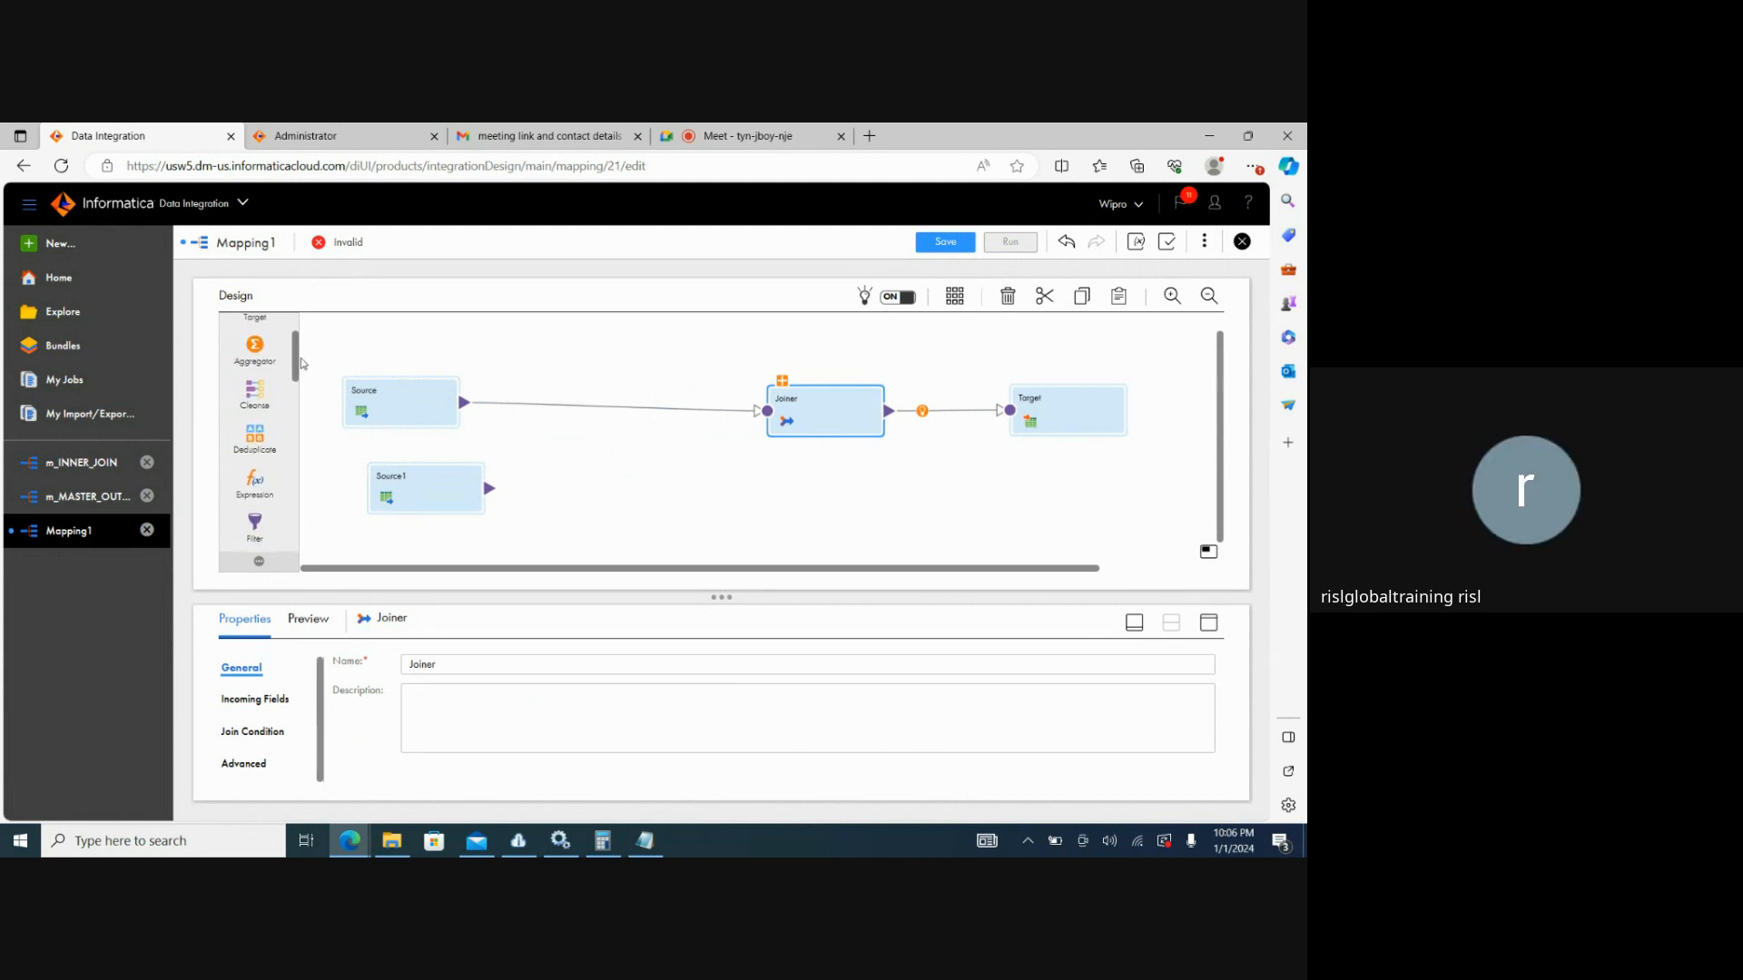
pyautogui.moveTo(300, 340); pyautogui.dragTo(300, 359)
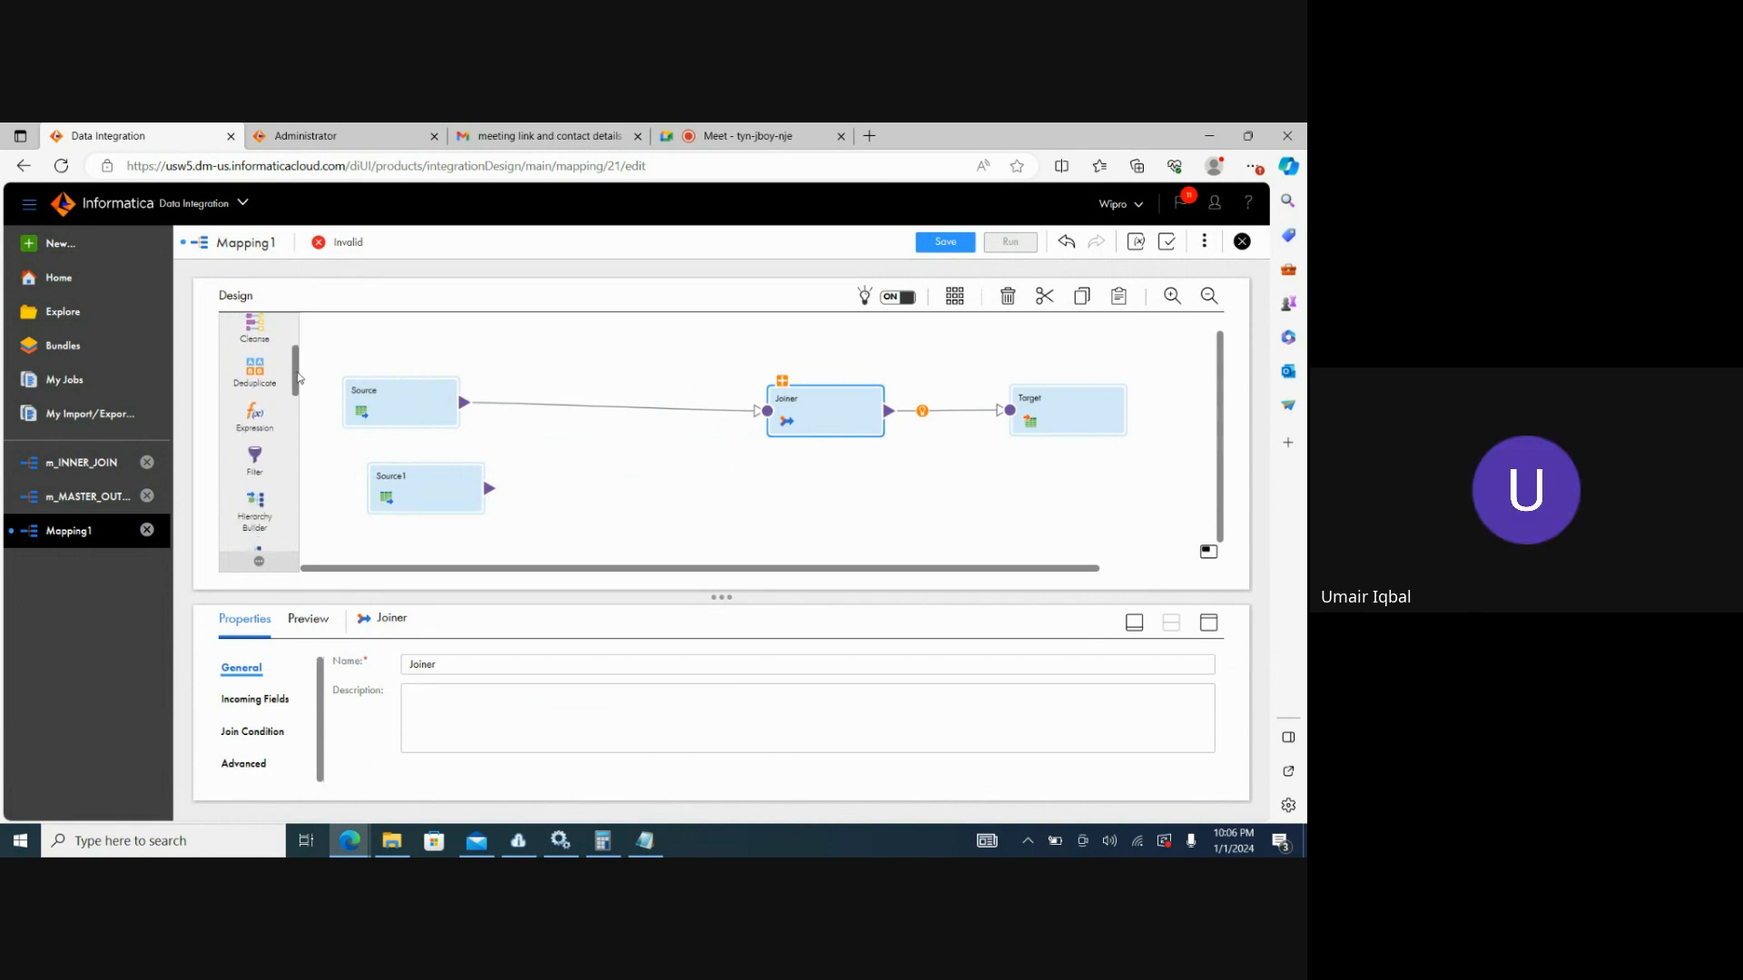
pyautogui.moveTo(297, 391); pyautogui.dragTo(297, 396)
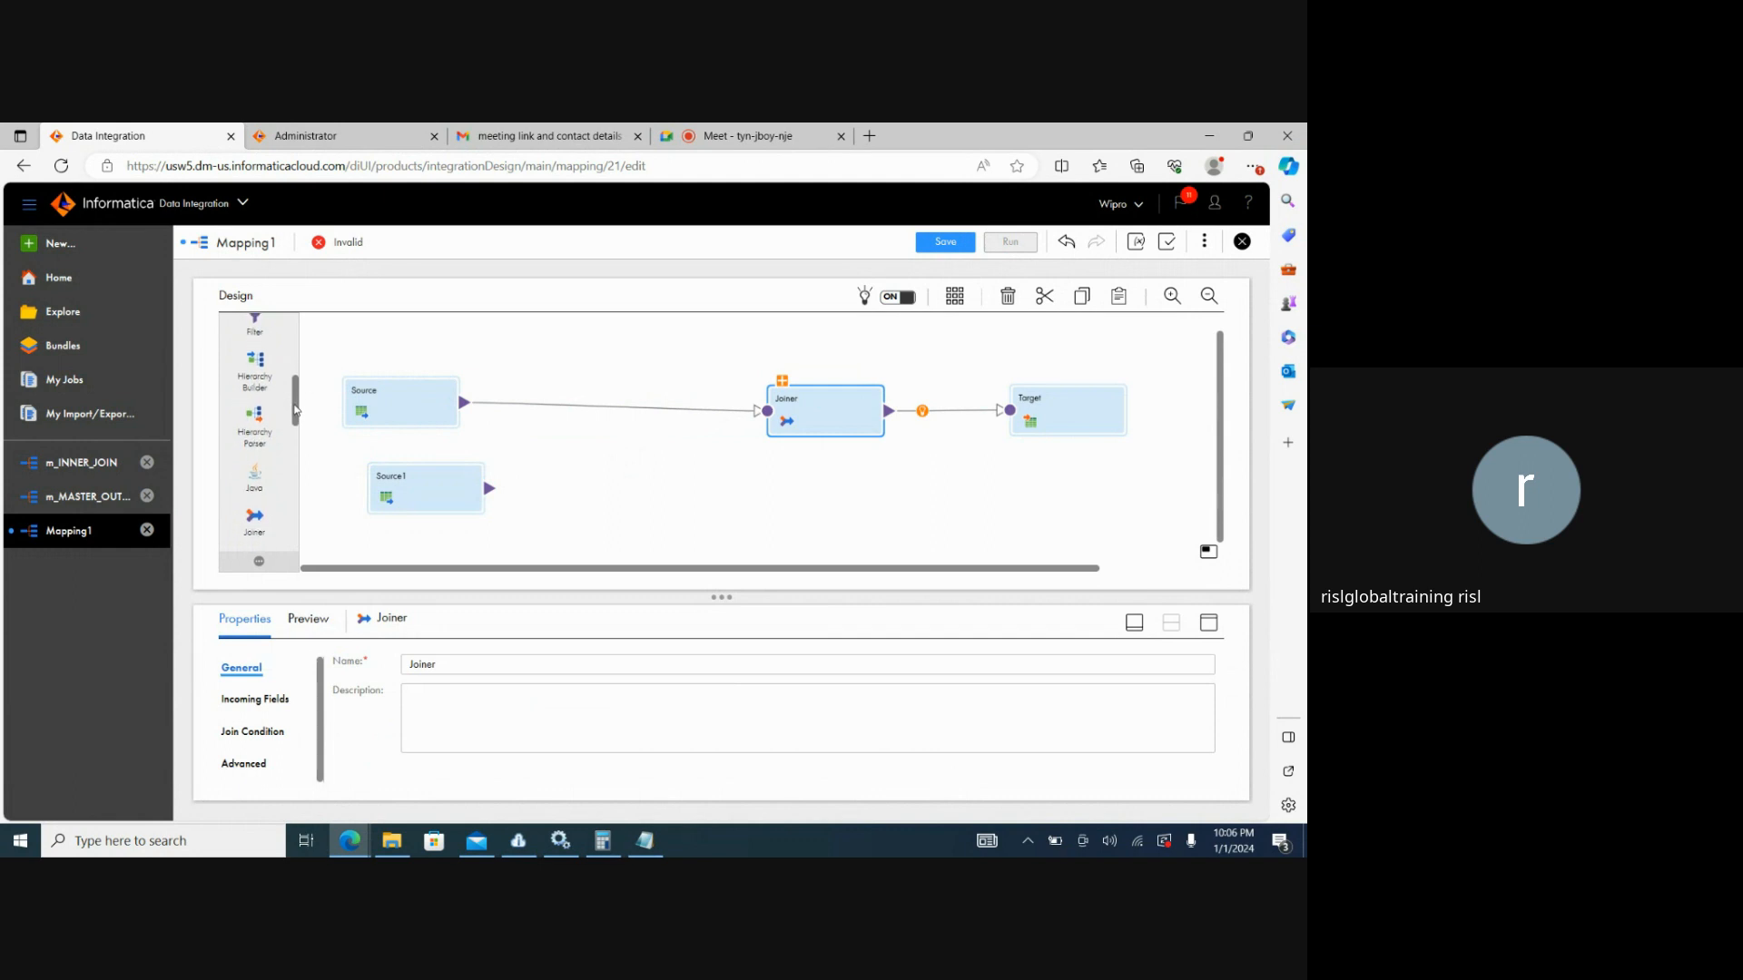
pyautogui.moveTo(295, 410); pyautogui.dragTo(536, 398)
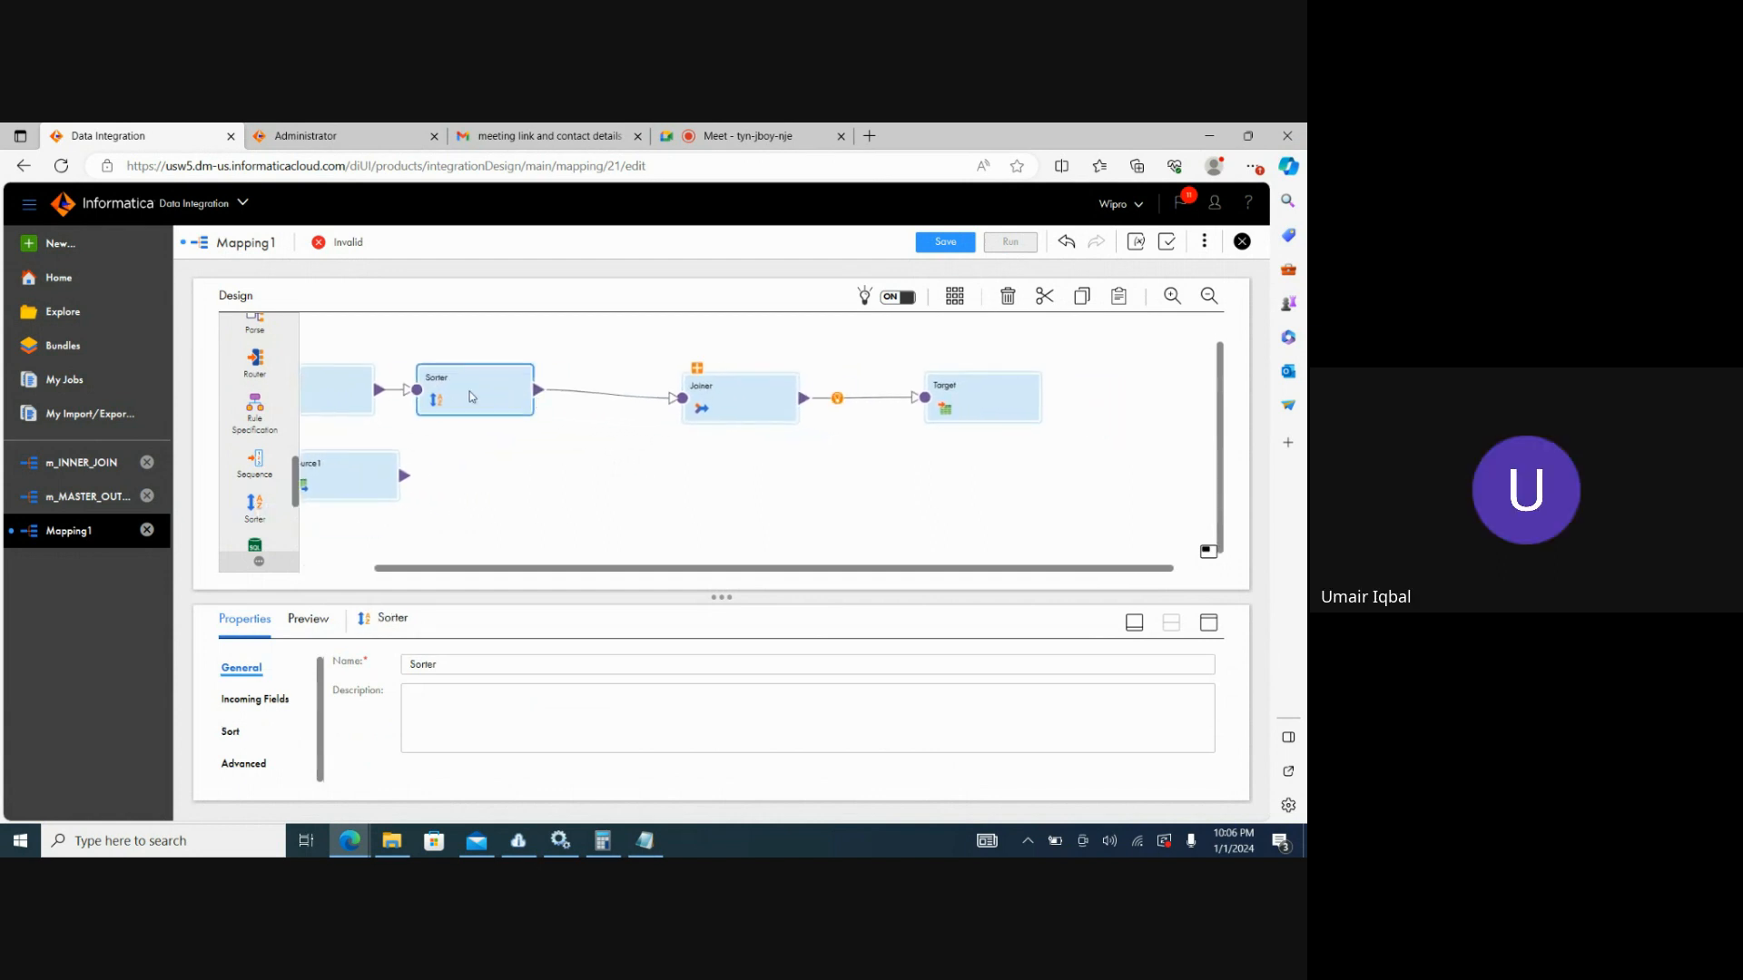
pyautogui.moveTo(474, 570); pyautogui.dragTo(387, 579)
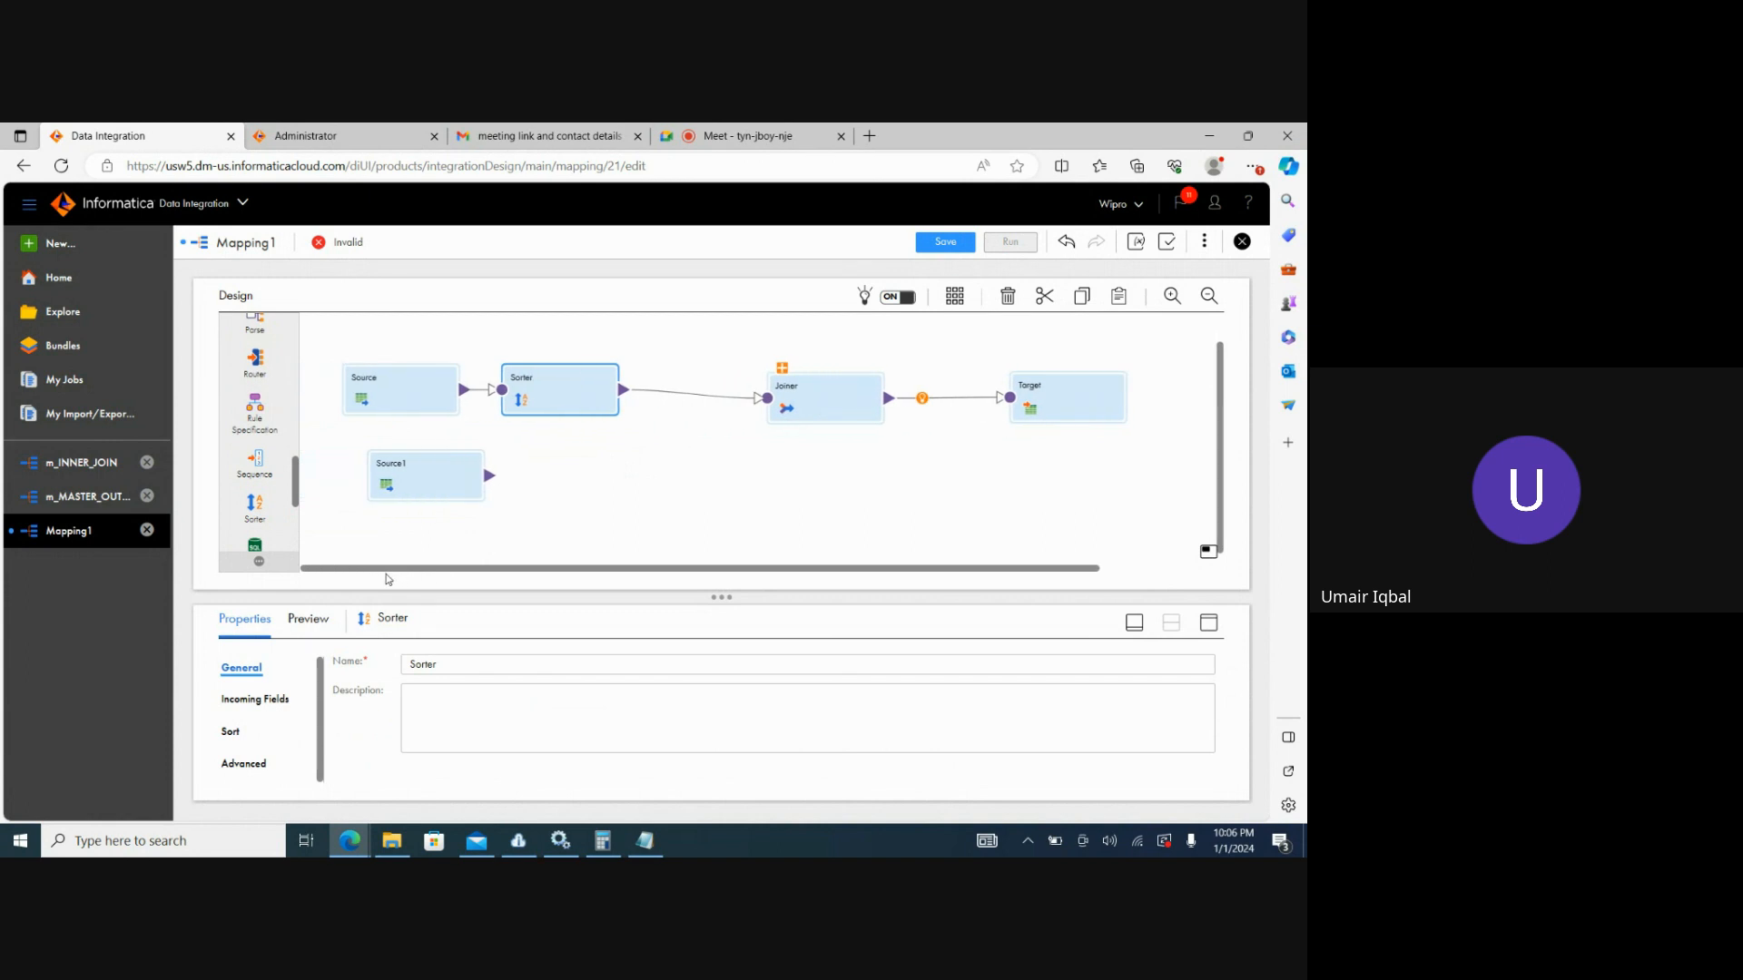
pyautogui.moveTo(549, 392); pyautogui.dragTo(638, 403)
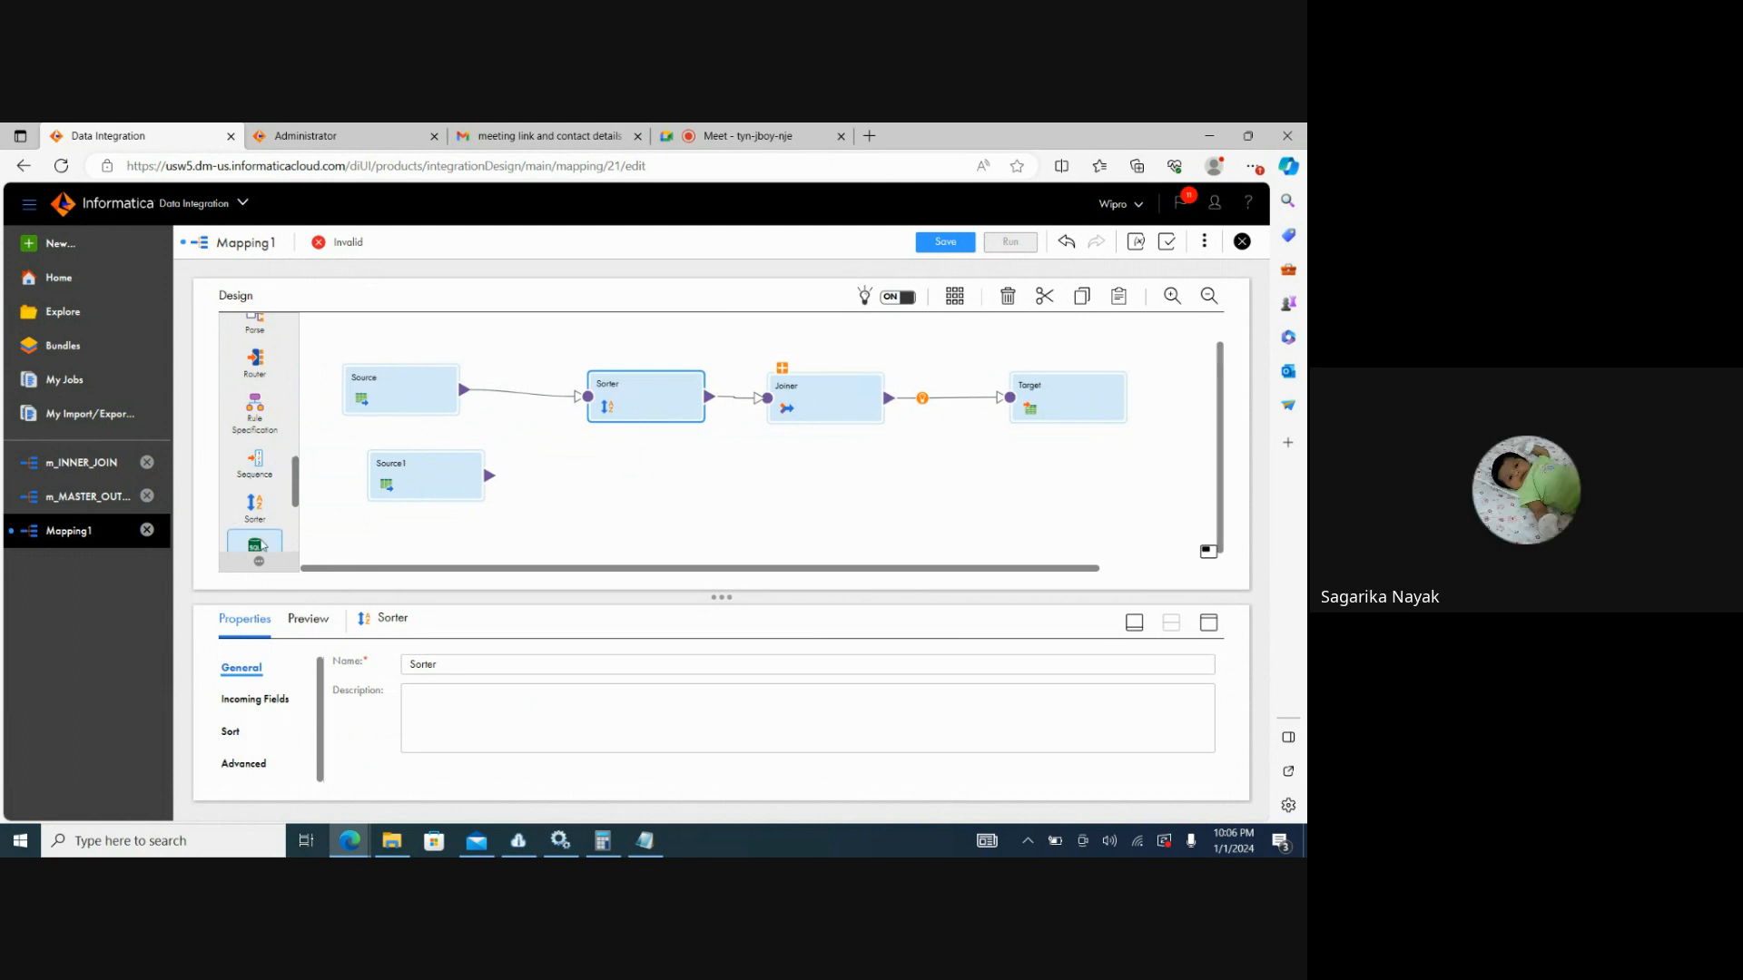
# Add a second Sorter below the first one and link Source1 to it.
pyautogui.moveTo(262, 518); pyautogui.dragTo(595, 478)
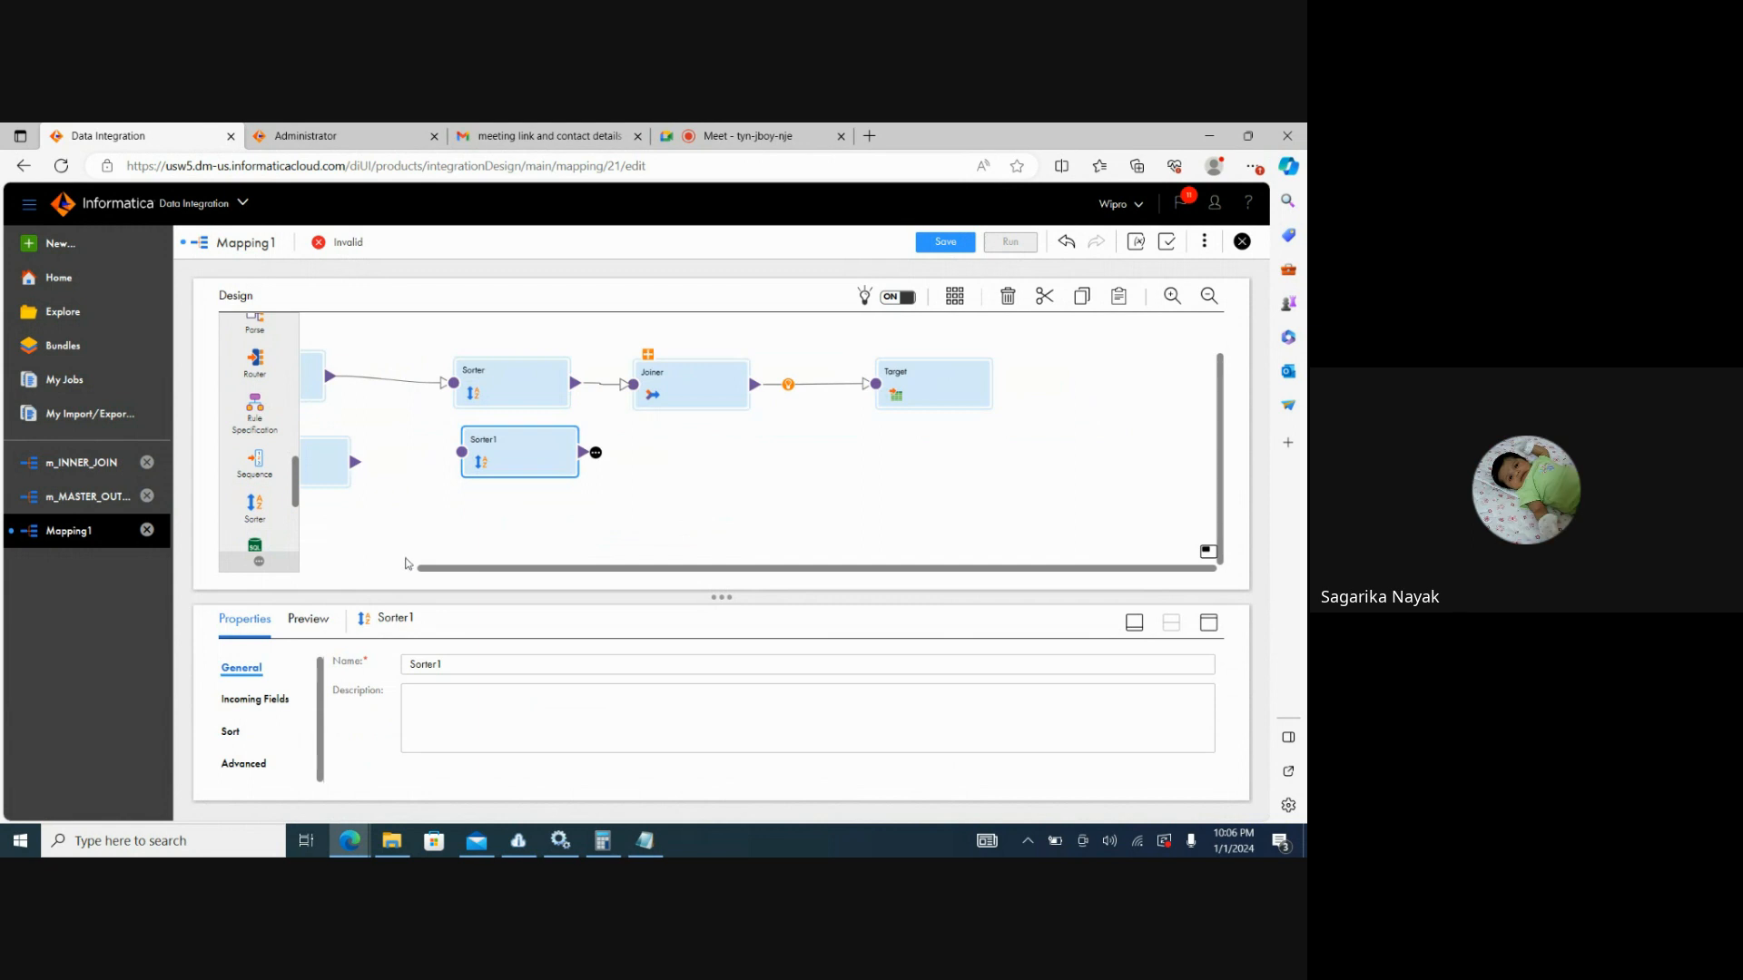
pyautogui.moveTo(440, 569); pyautogui.dragTo(382, 578)
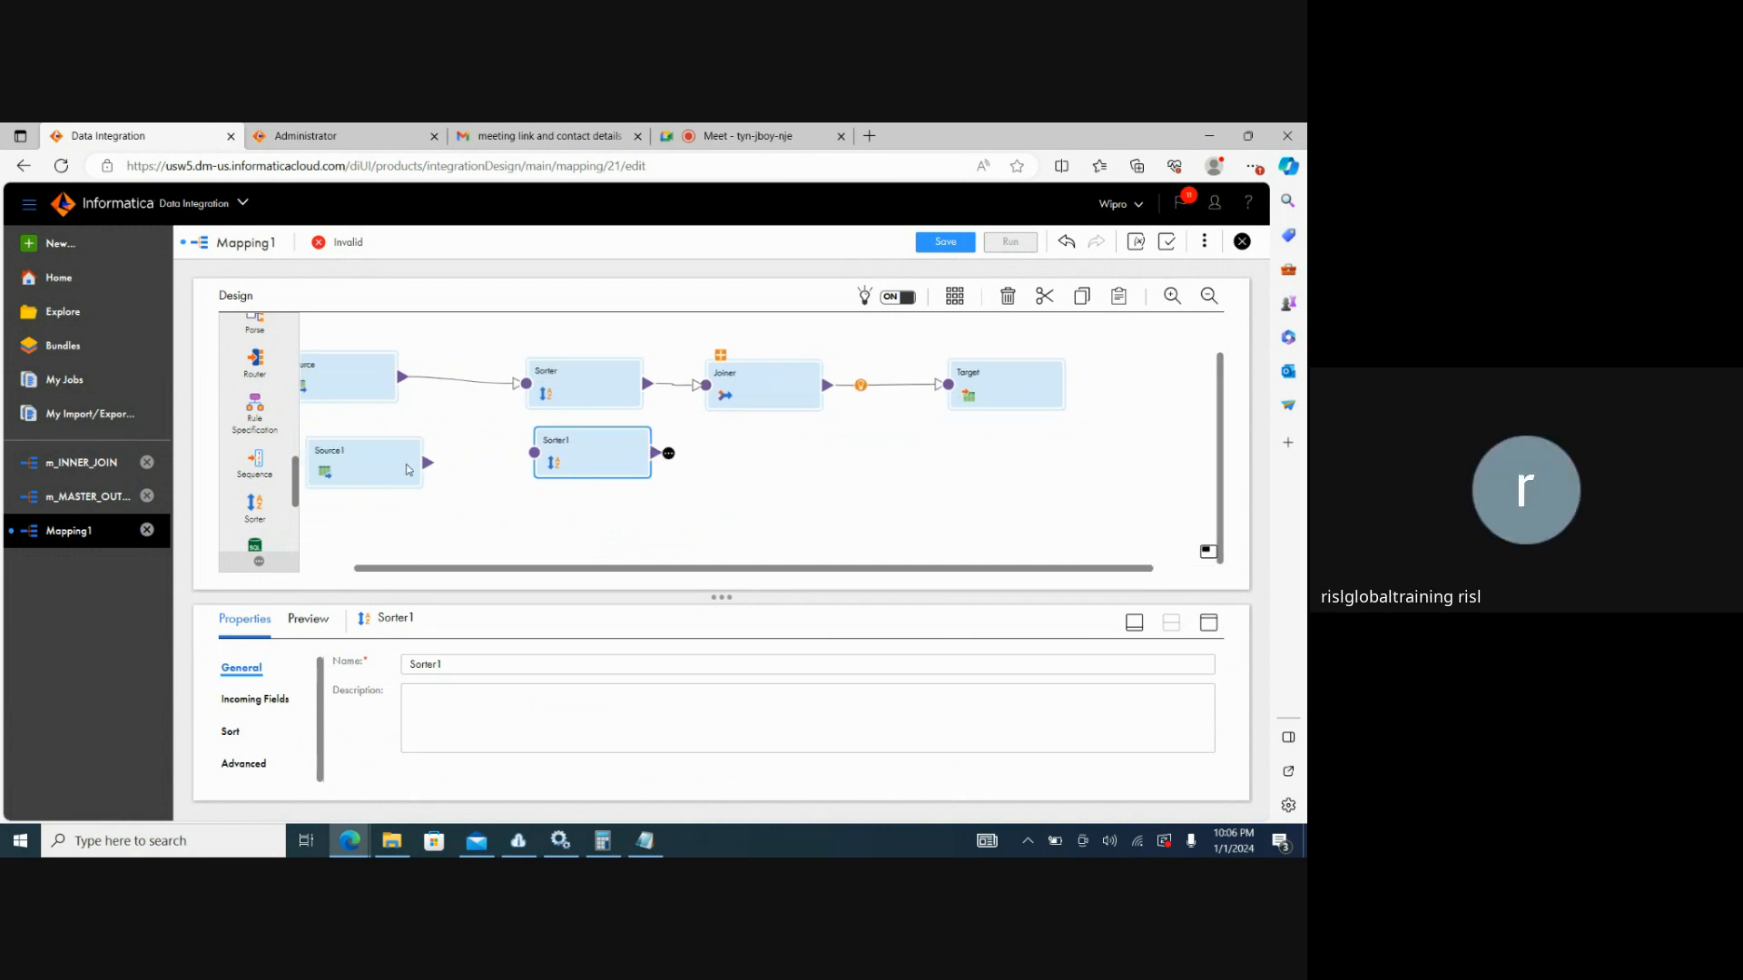
pyautogui.moveTo(425, 464); pyautogui.dragTo(534, 453)
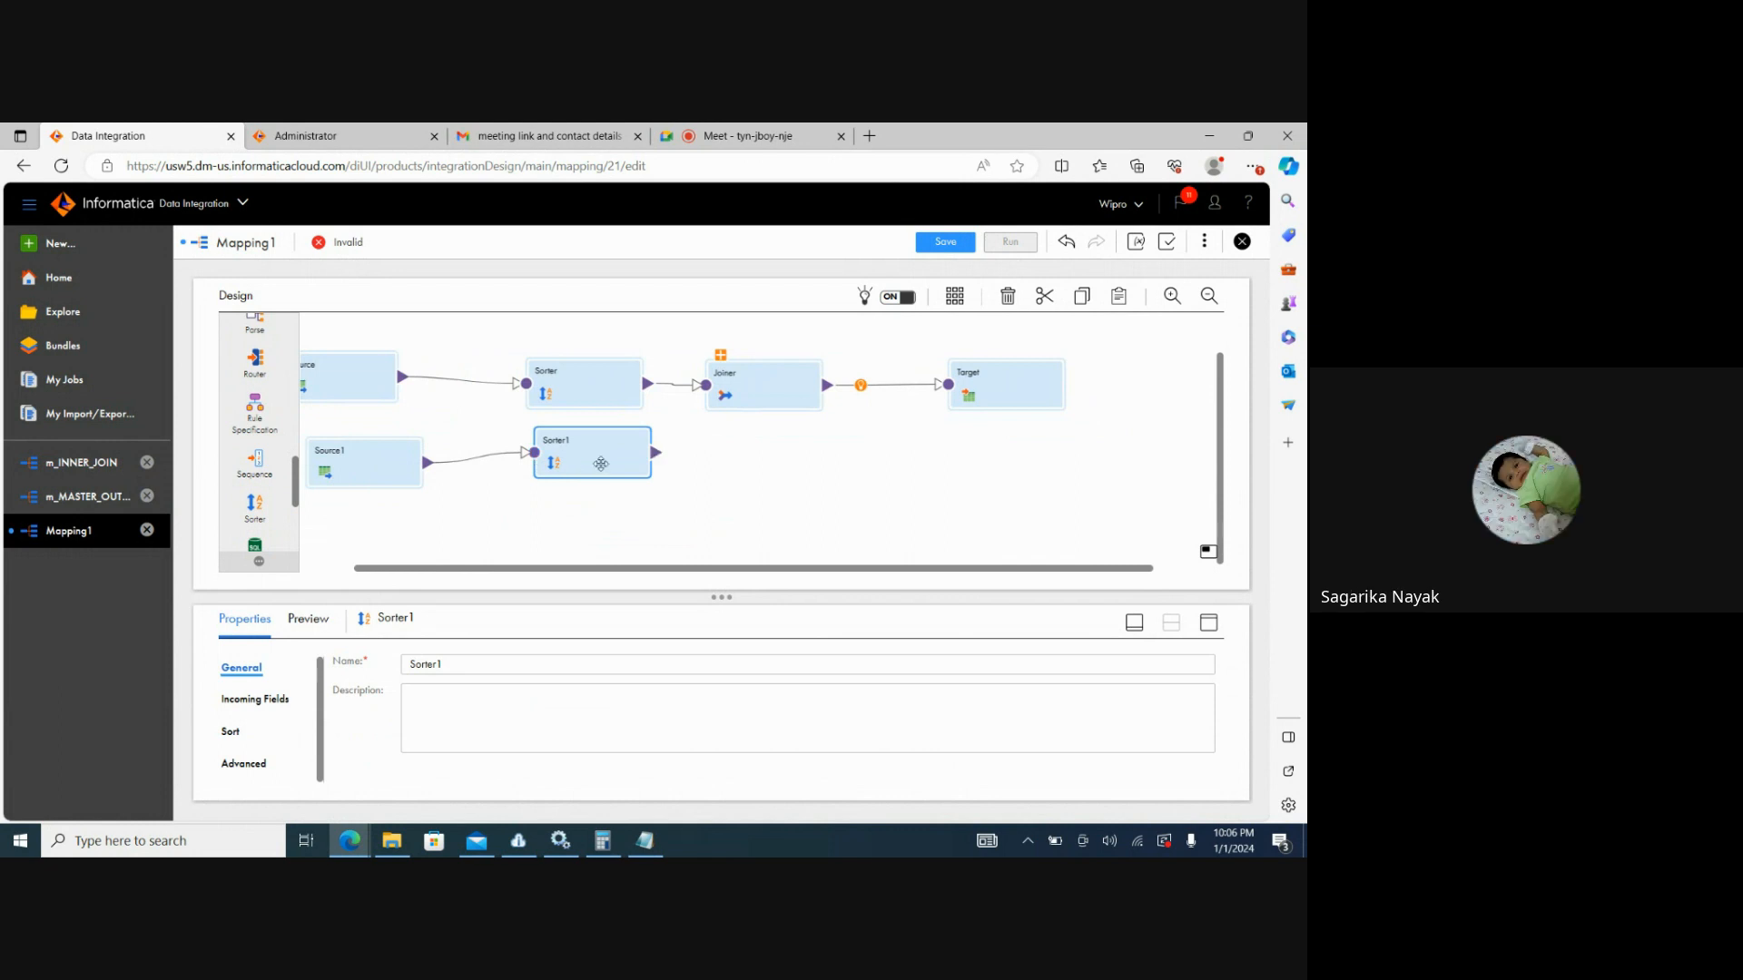
pyautogui.click(583, 397)
pyautogui.click(592, 453)
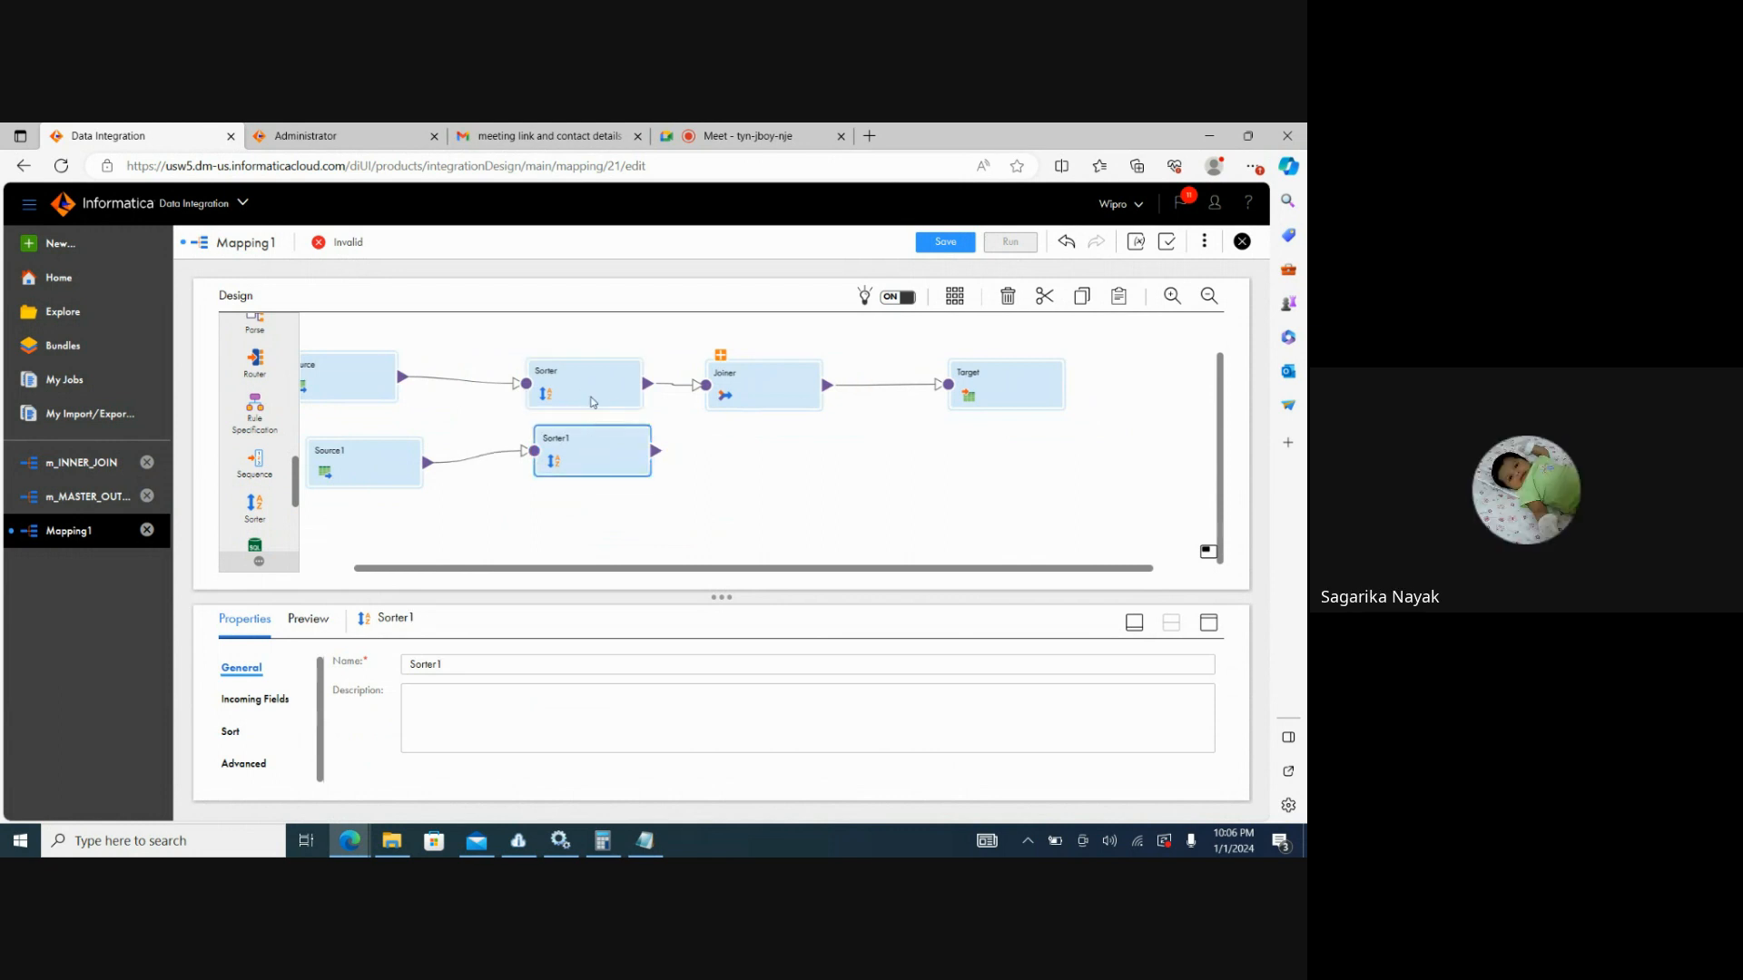
pyautogui.click(588, 383)
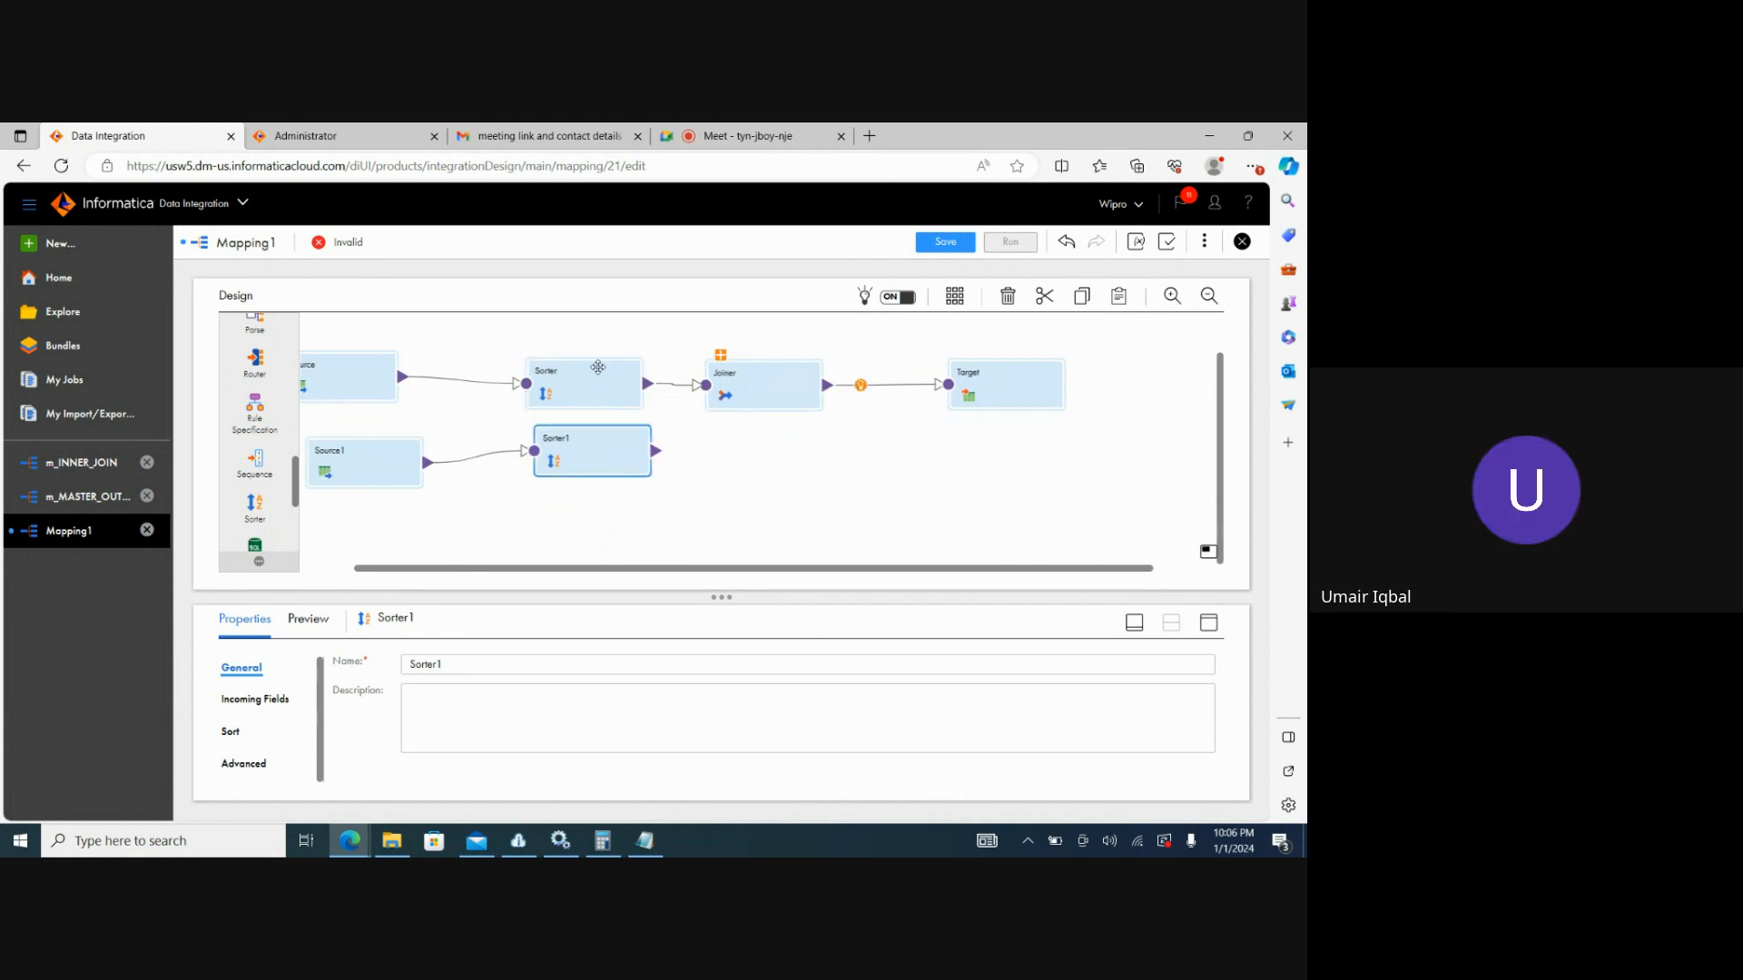
pyautogui.click(604, 455)
pyautogui.click(791, 392)
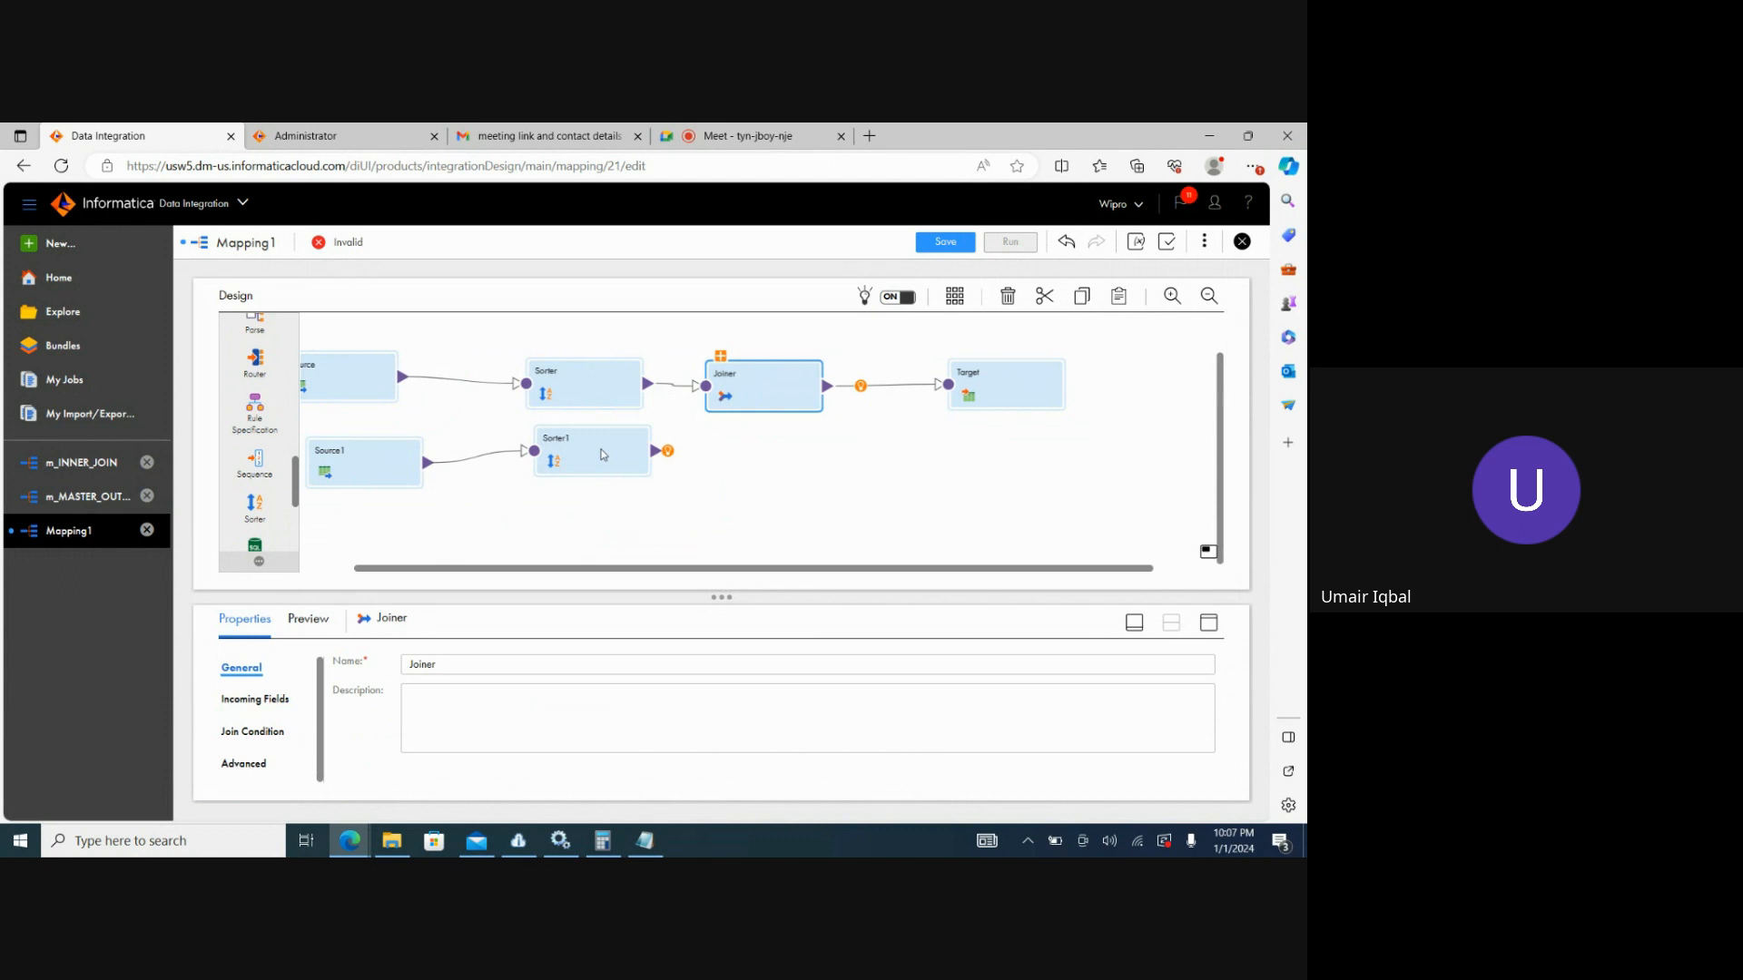
# Nudge Sorter1 slightly closer to the Sorter above it and link Sorter1 to the Joiner's Detail input.
pyautogui.click(589, 405)
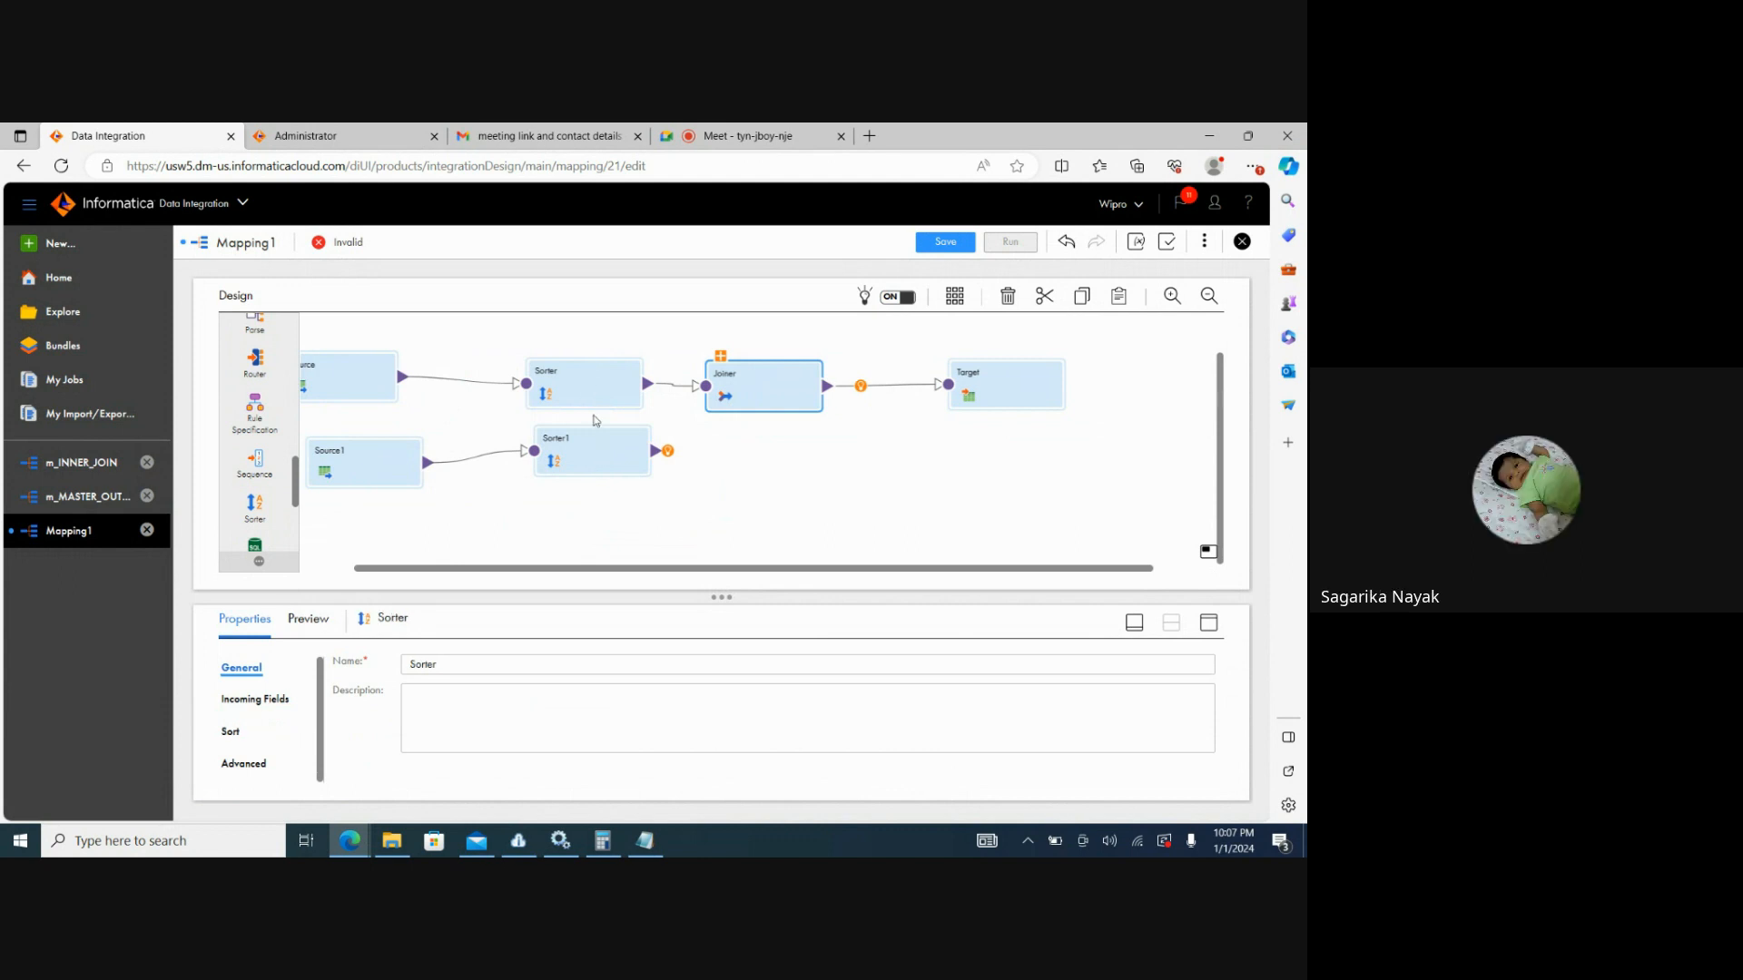
pyautogui.moveTo(602, 464); pyautogui.dragTo(602, 459)
pyautogui.click(588, 390)
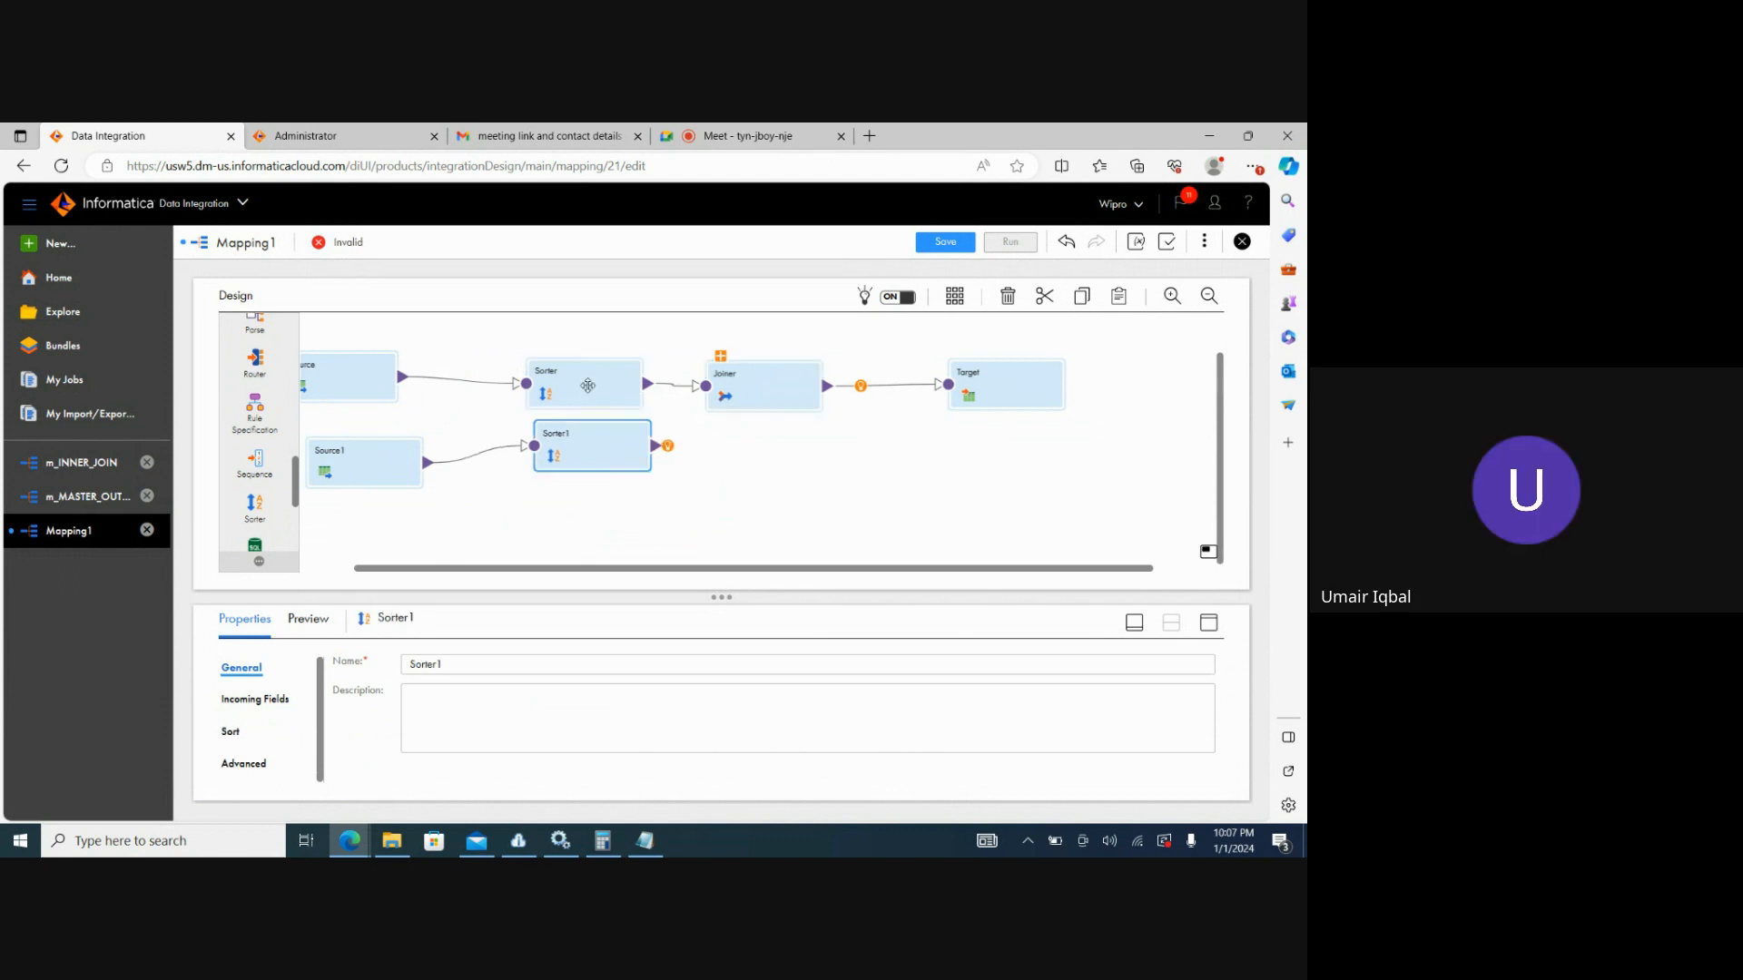
pyautogui.click(596, 443)
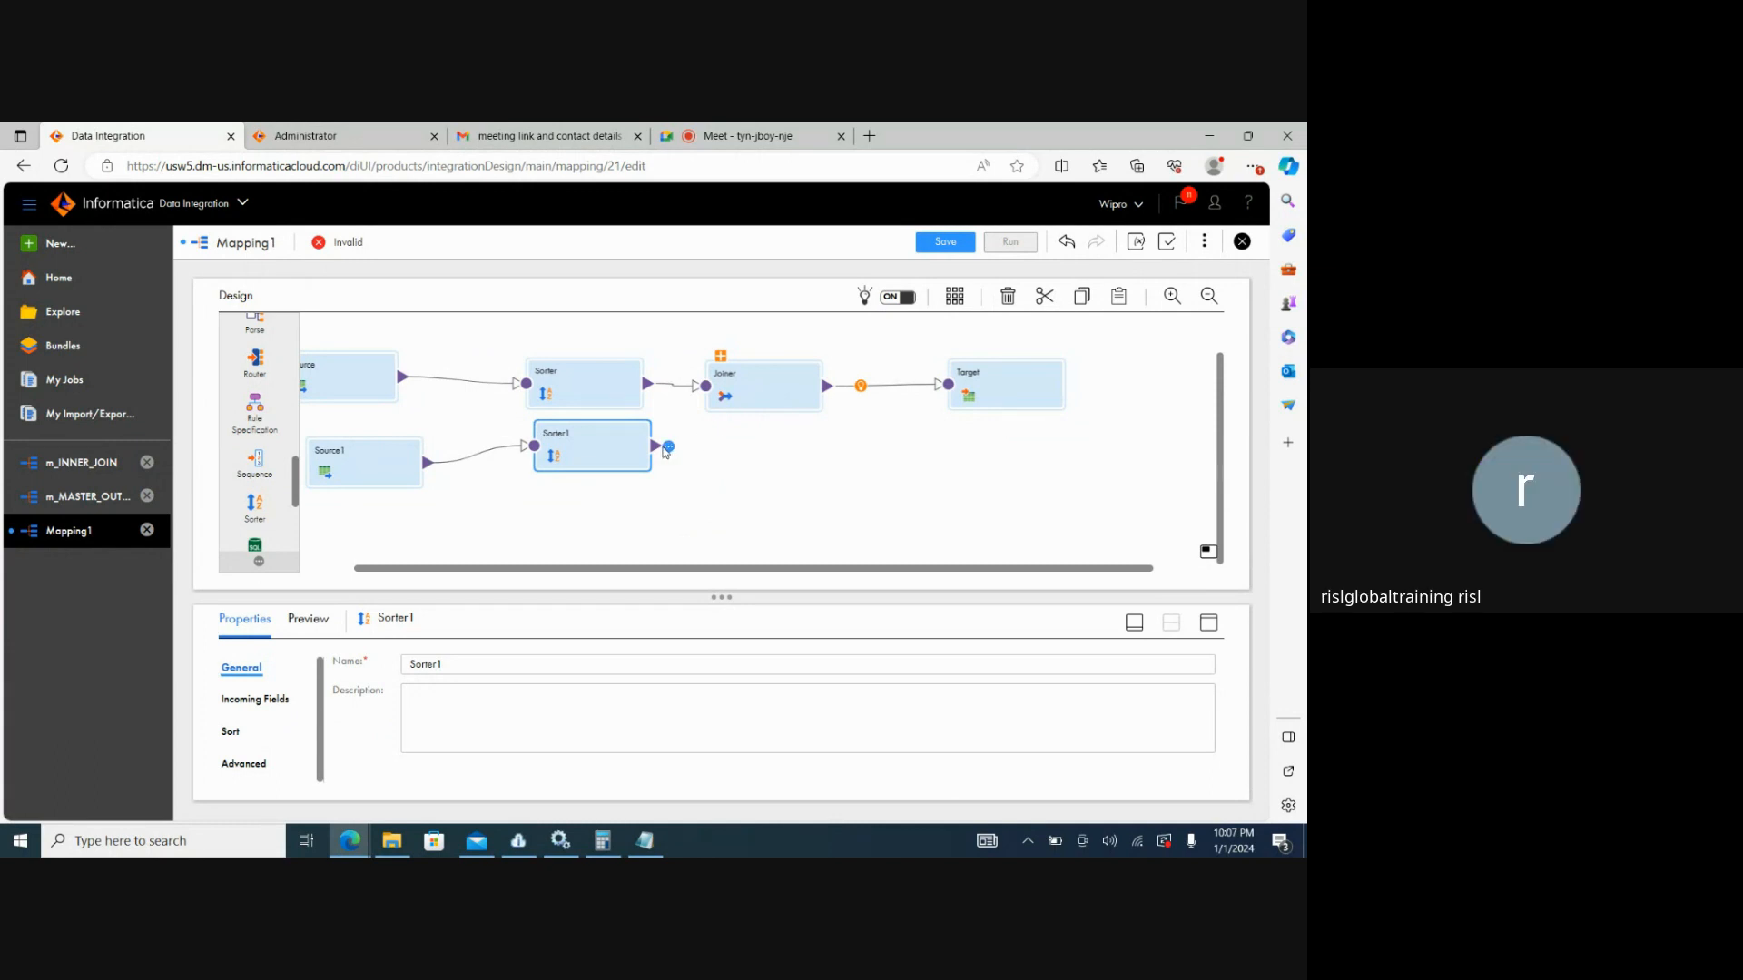
pyautogui.click(781, 388)
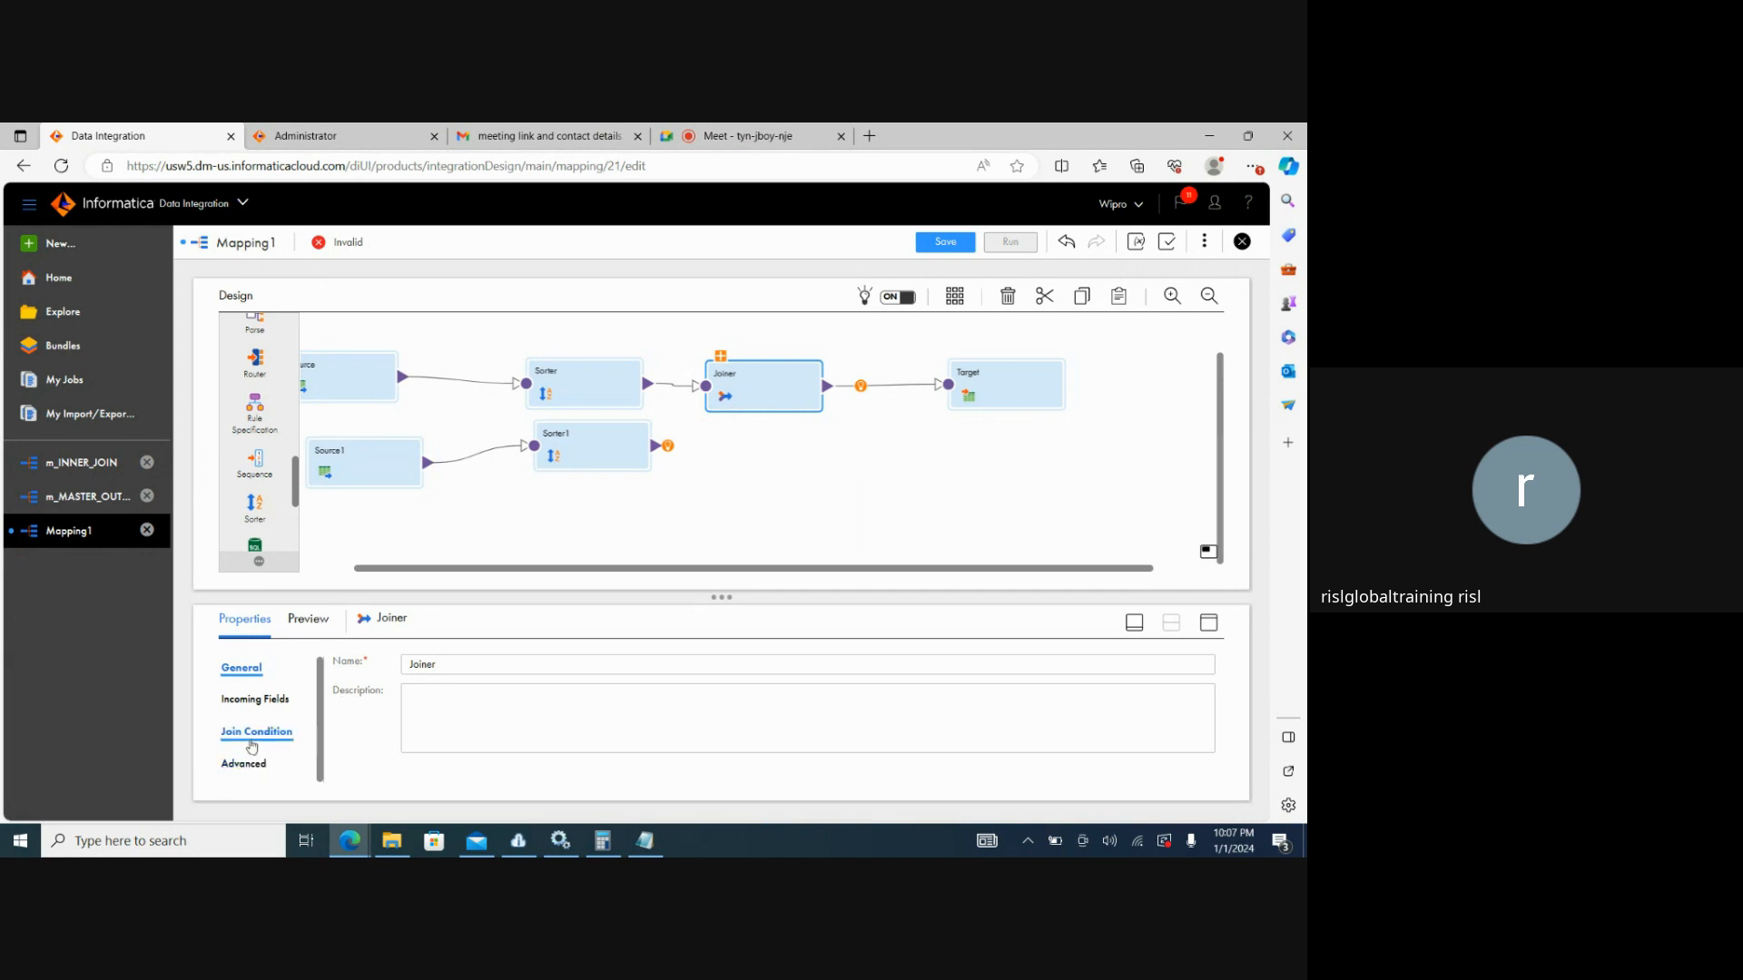
pyautogui.click(257, 700)
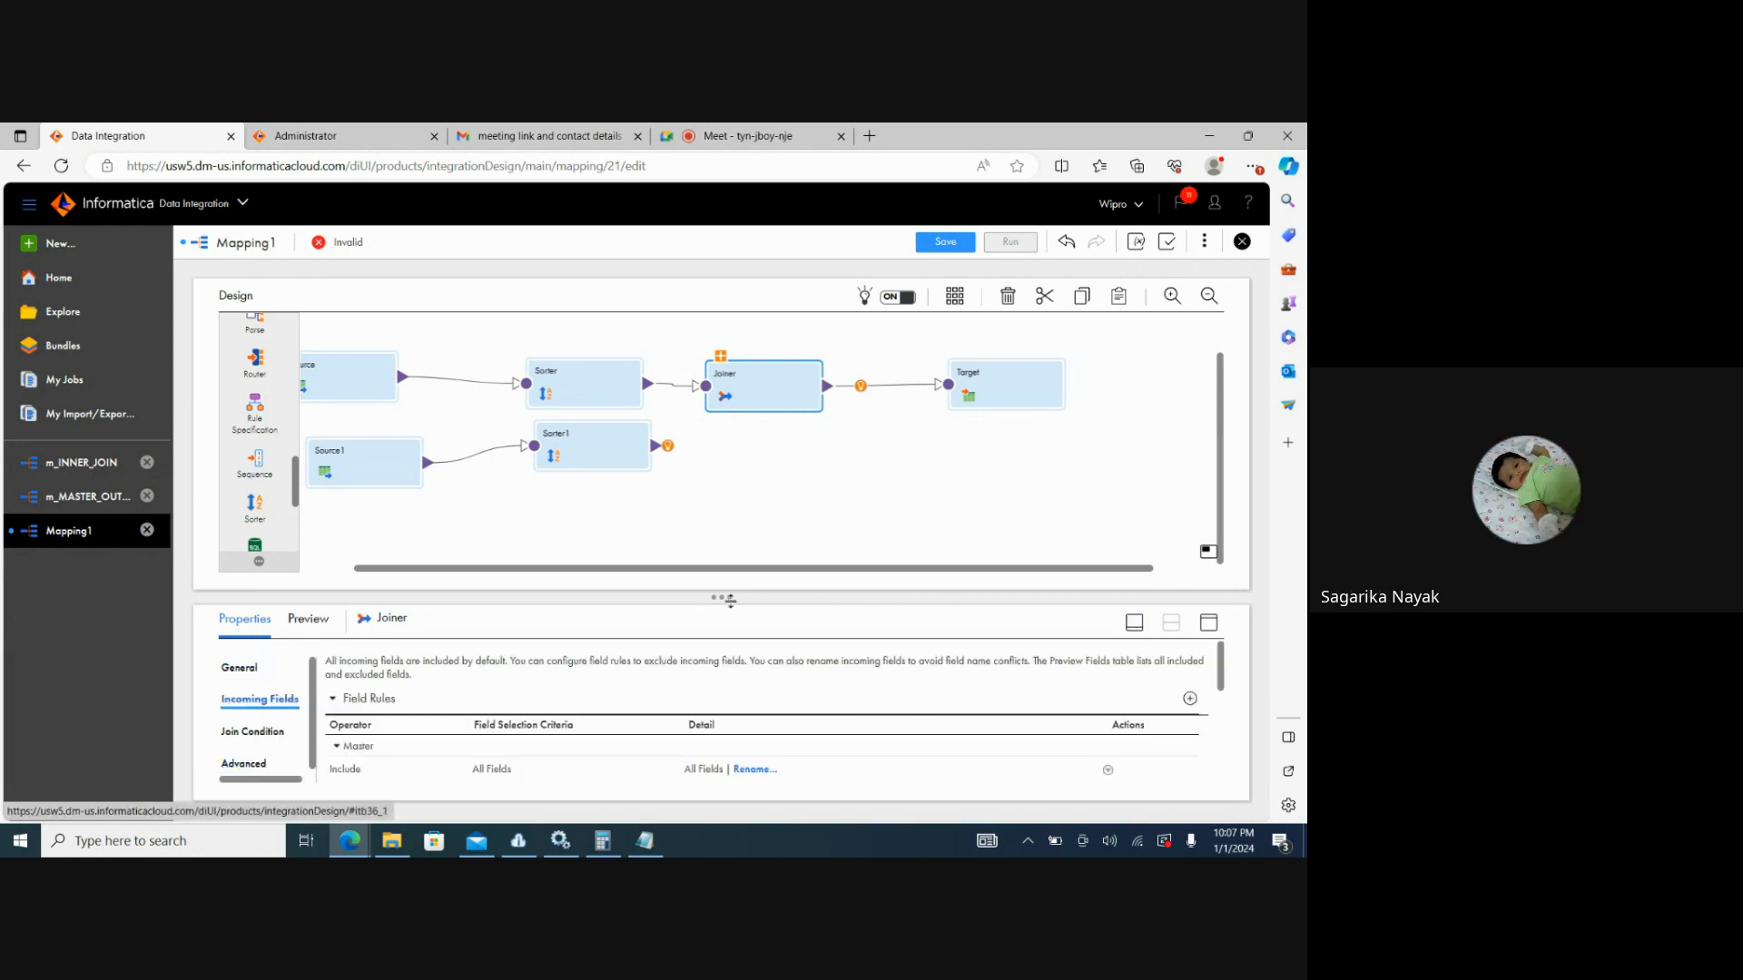
pyautogui.moveTo(730, 600); pyautogui.dragTo(723, 534)
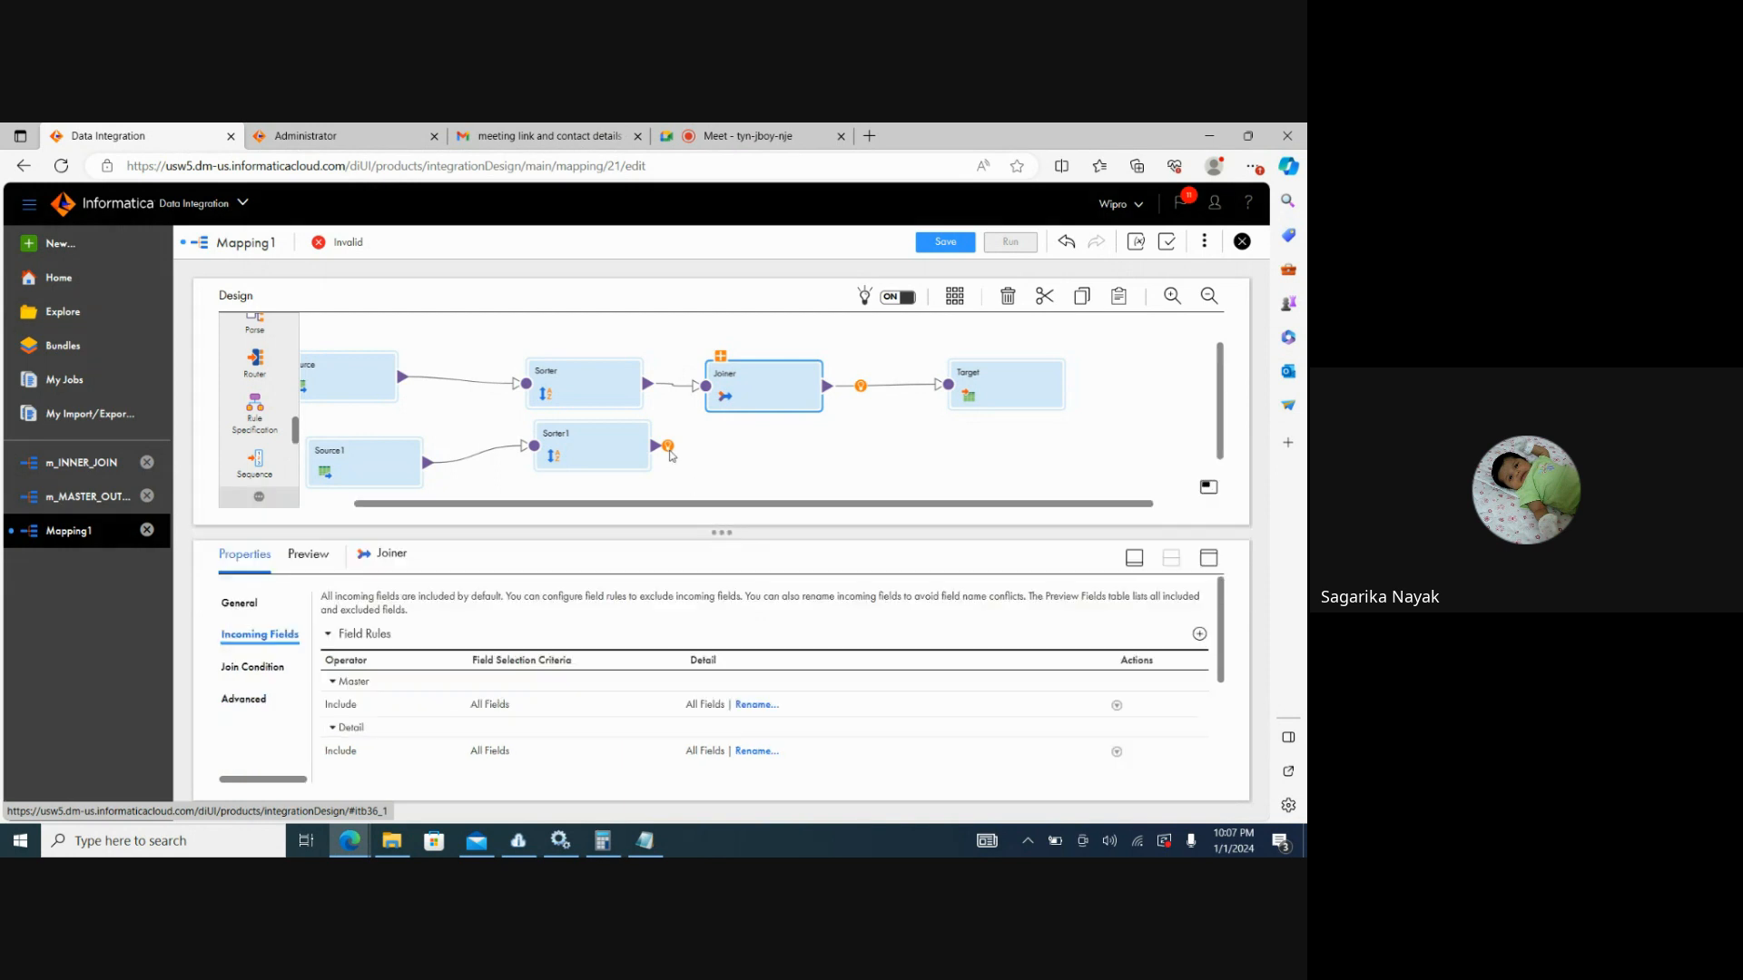
pyautogui.moveTo(668, 446); pyautogui.dragTo(713, 361)
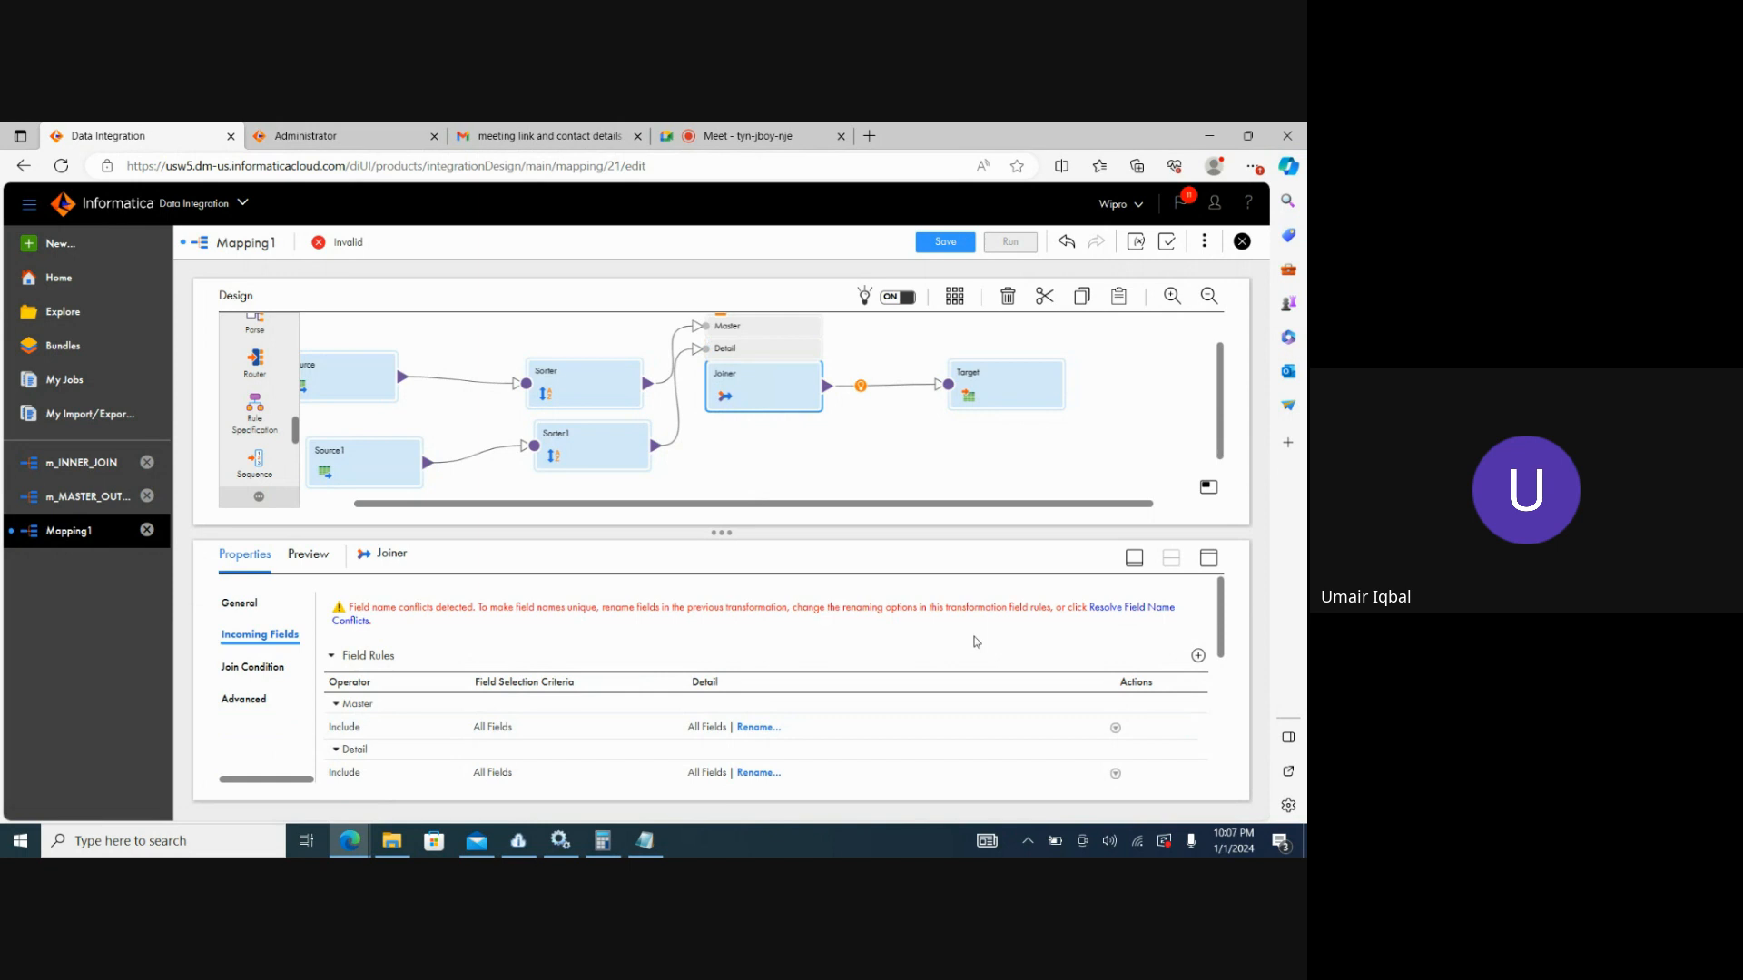
# Resolve the Joiner's field name conflicts by bulk-renaming the master Sorter fields with the prefix S1.
pyautogui.click(1105, 608)
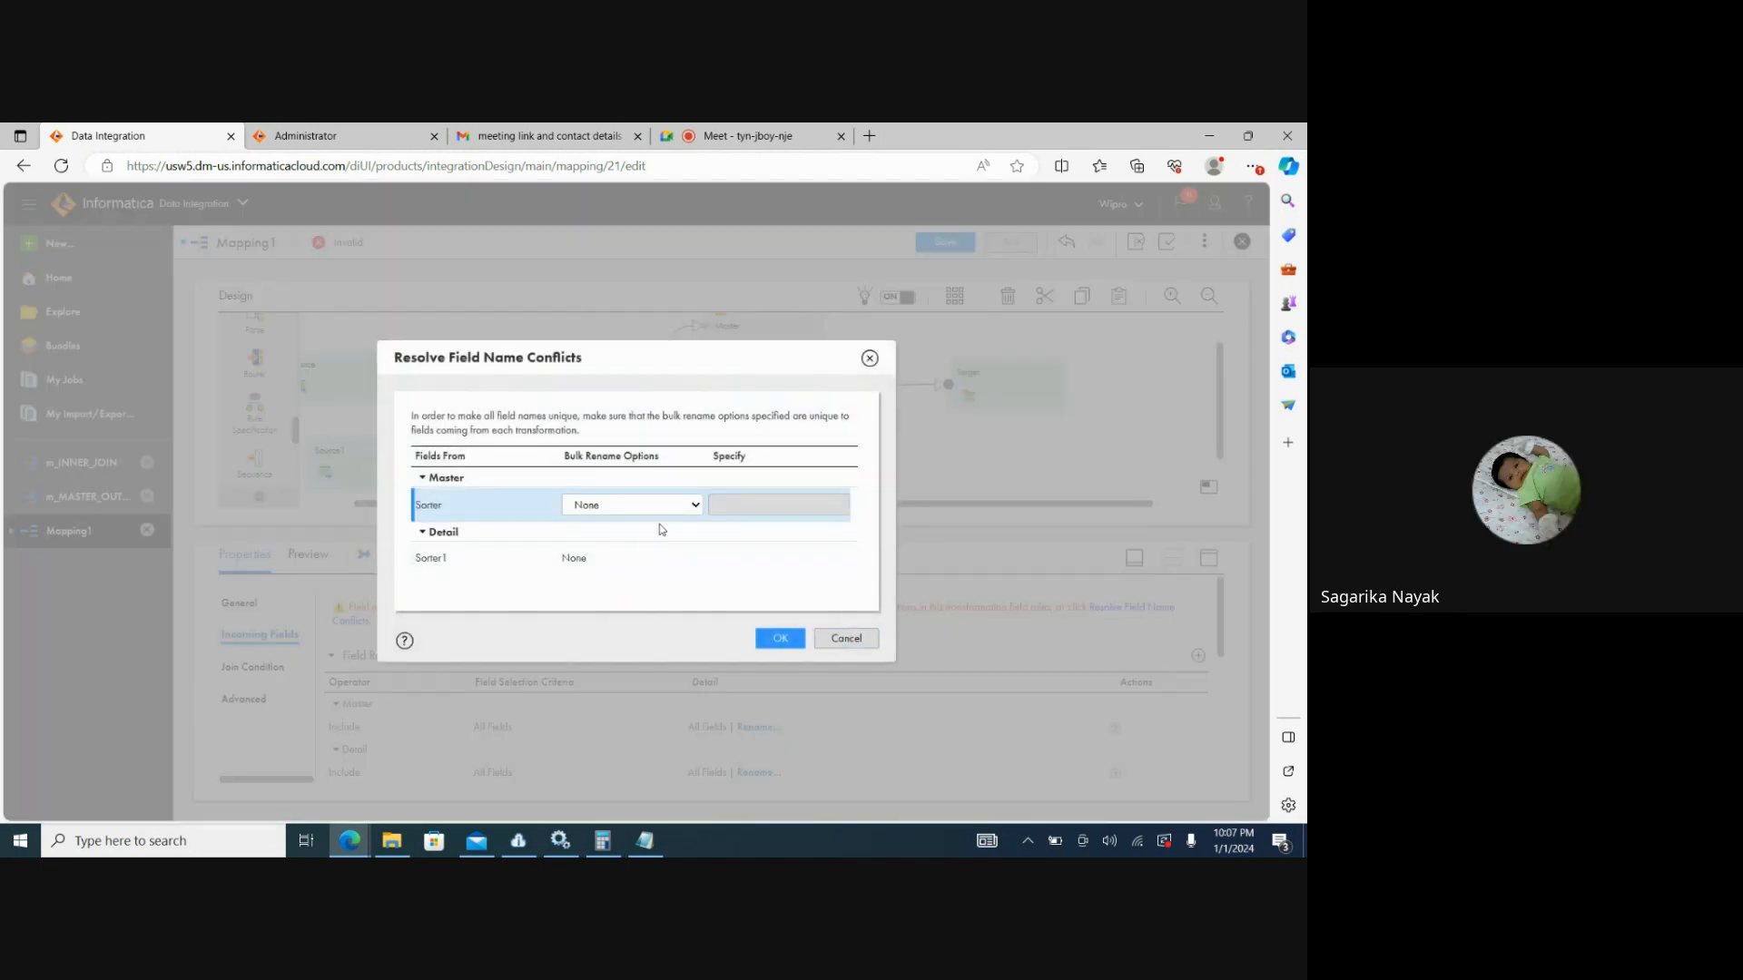
pyautogui.click(656, 508)
pyautogui.click(612, 541)
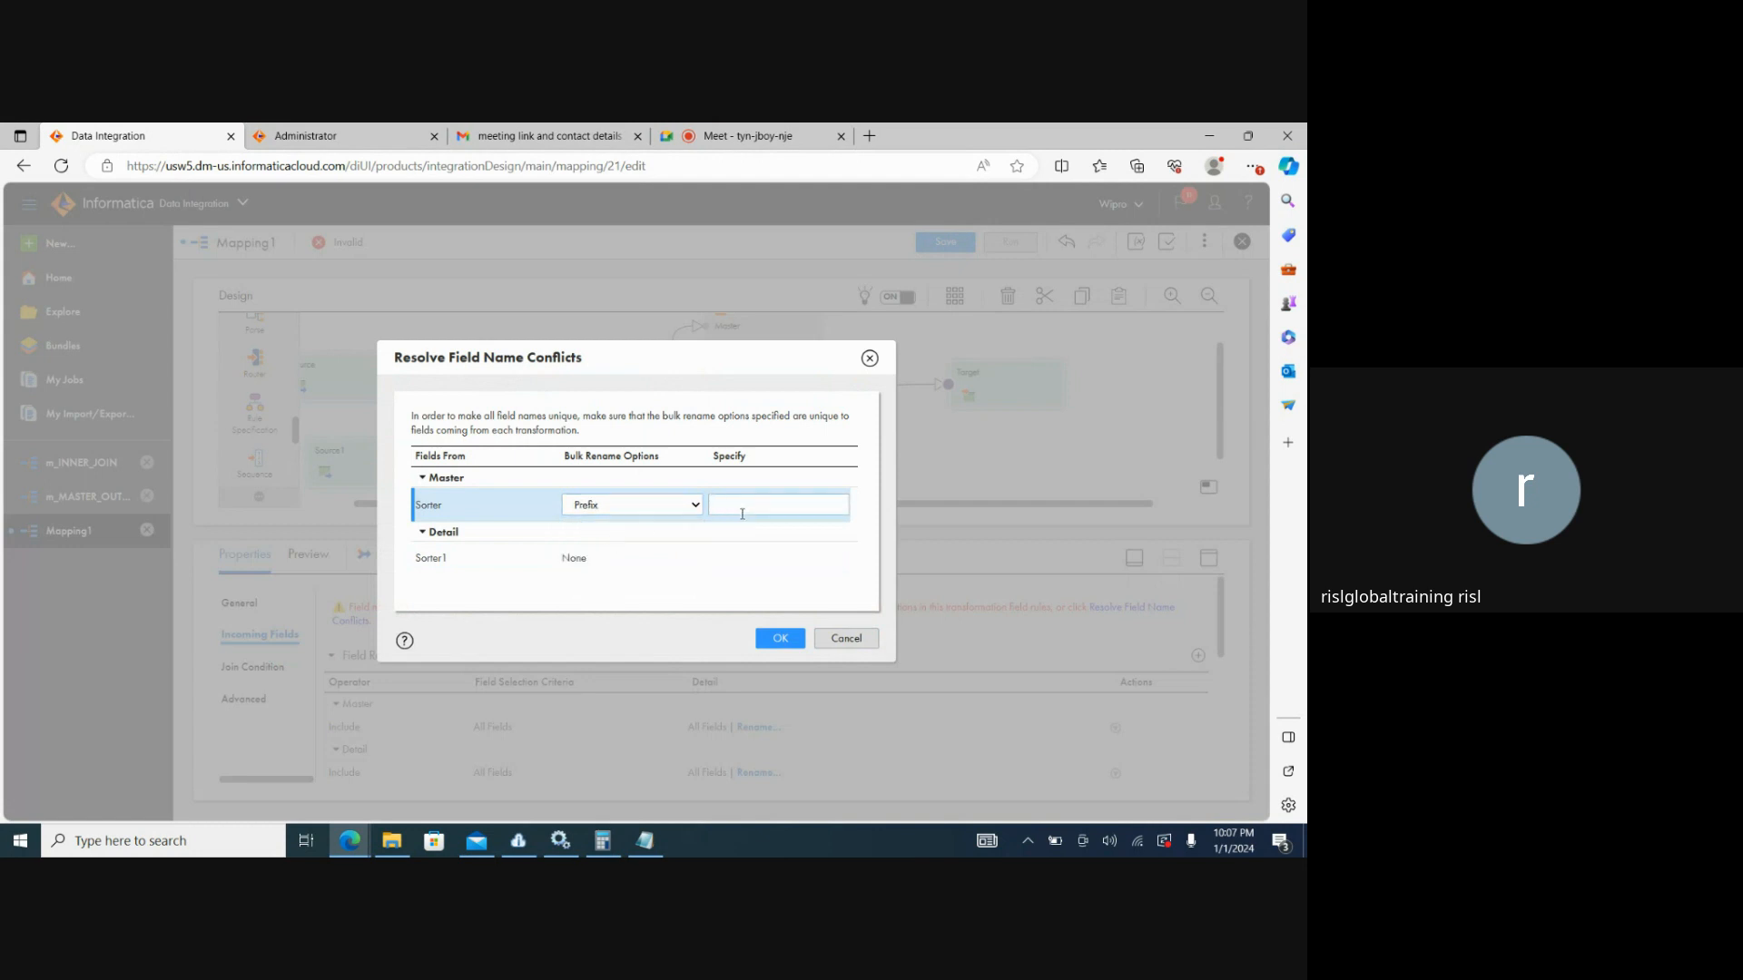
pyautogui.click(741, 514)
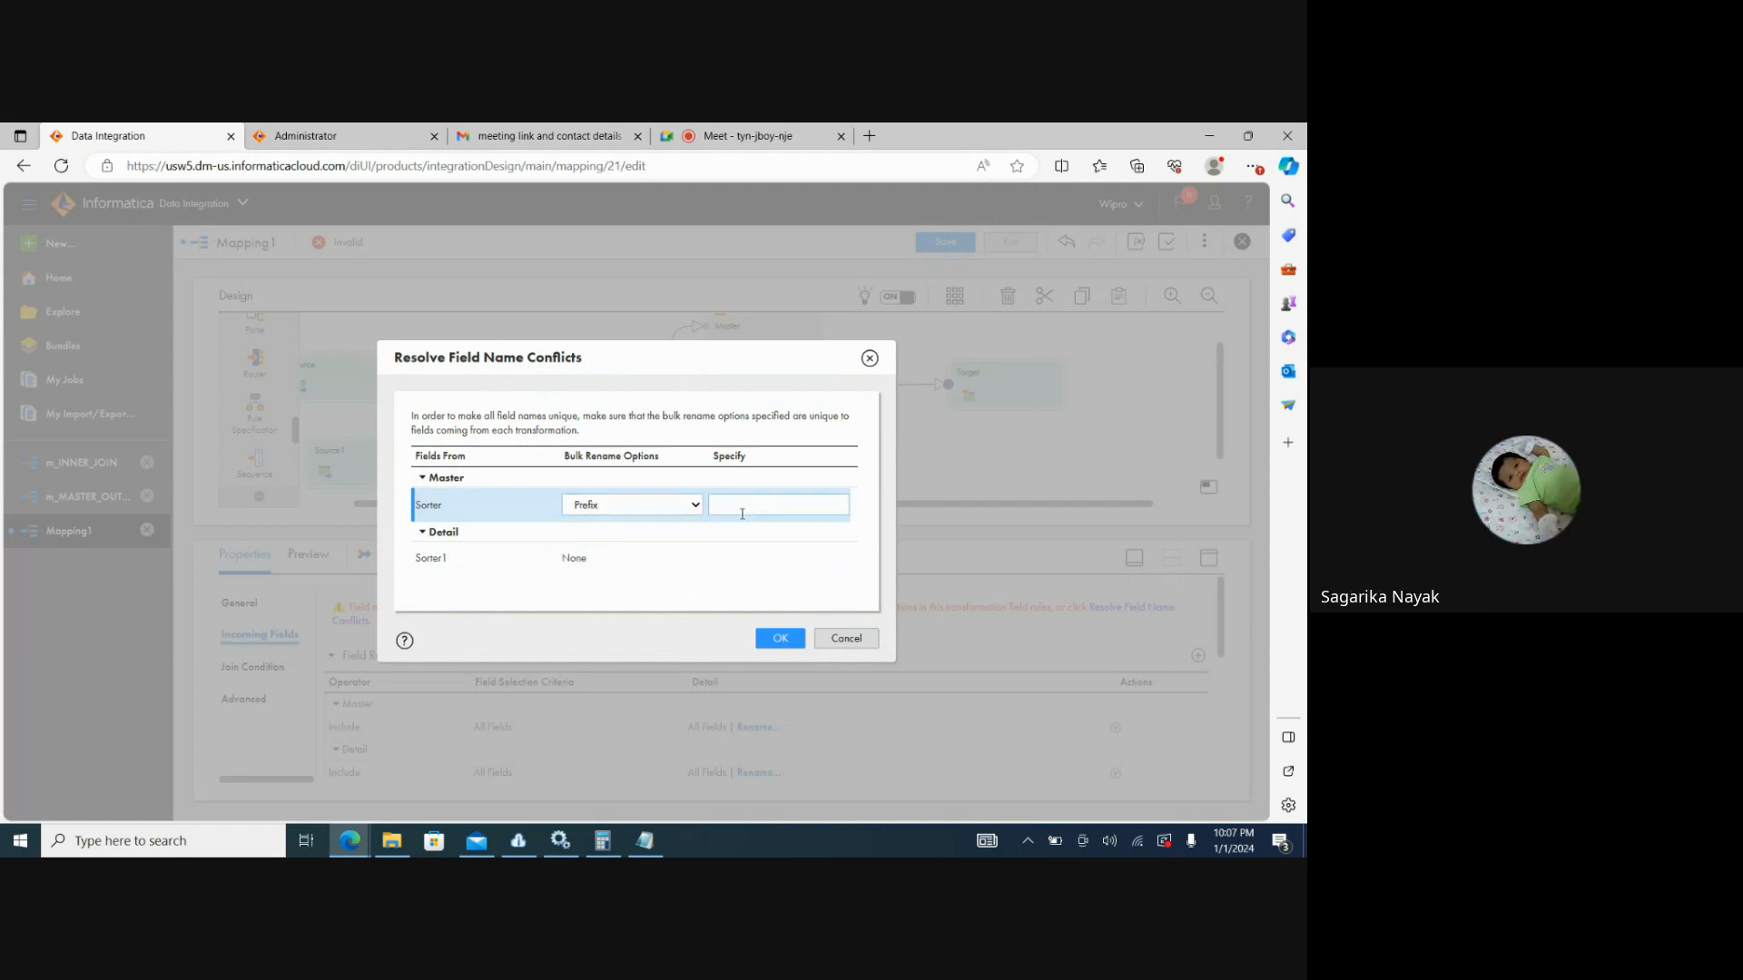
pyautogui.write('S1')
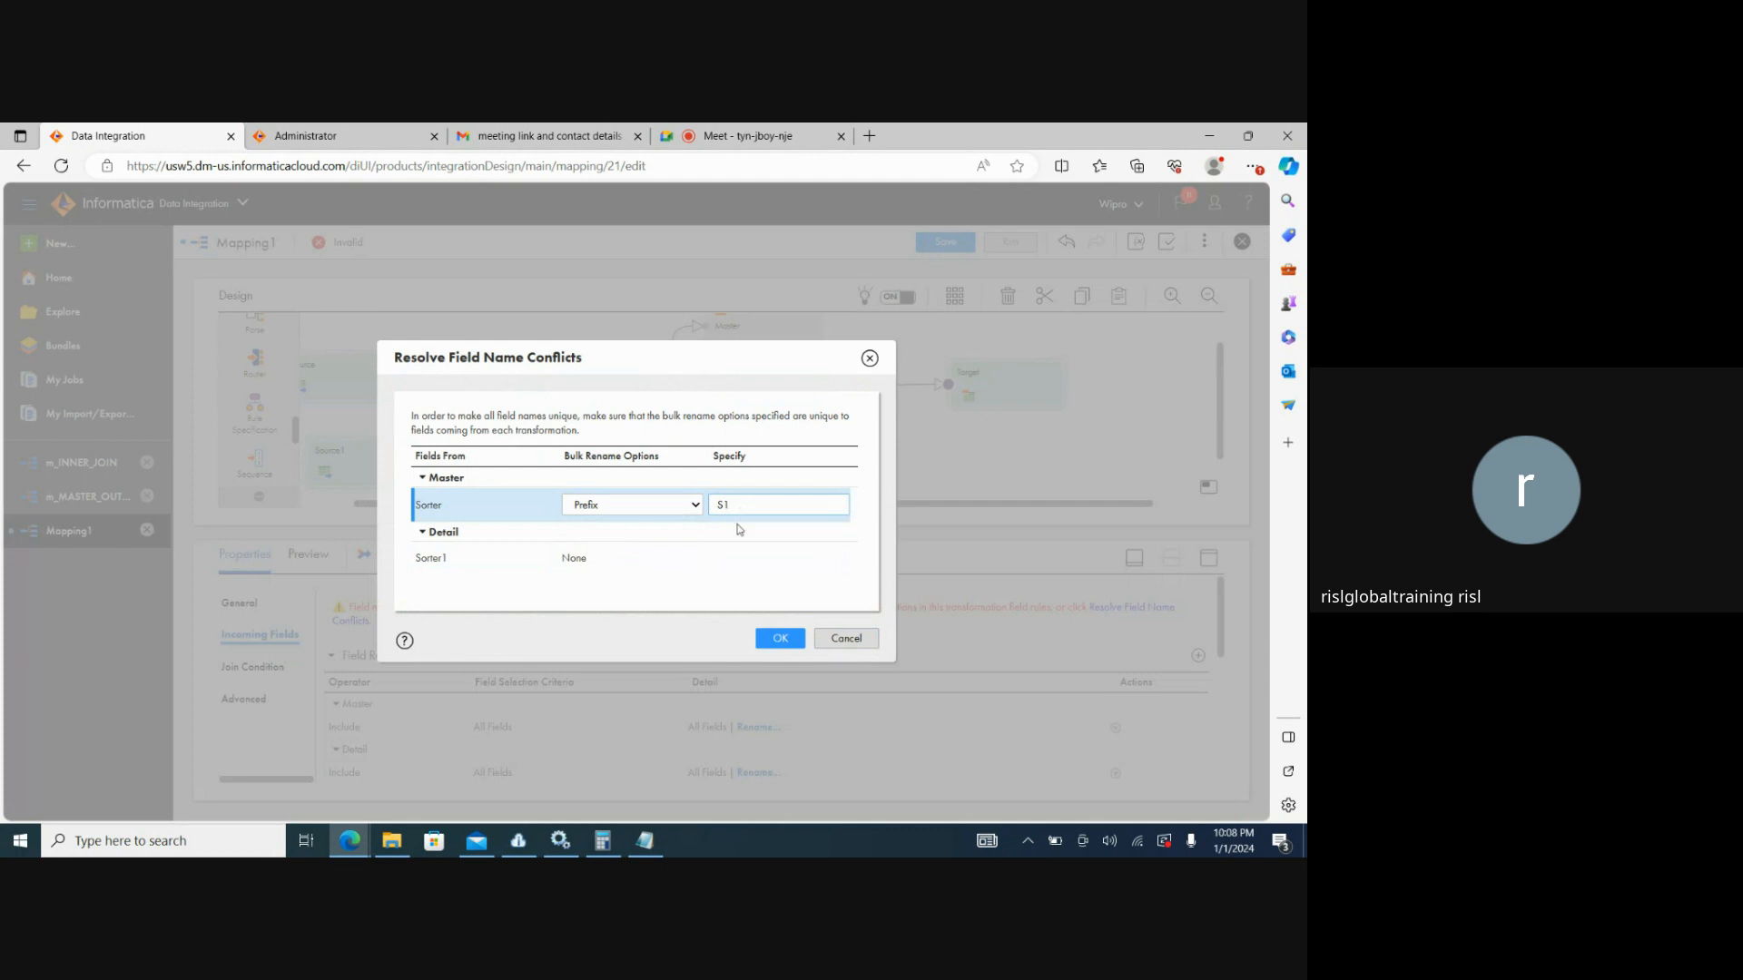
pyautogui.click(779, 638)
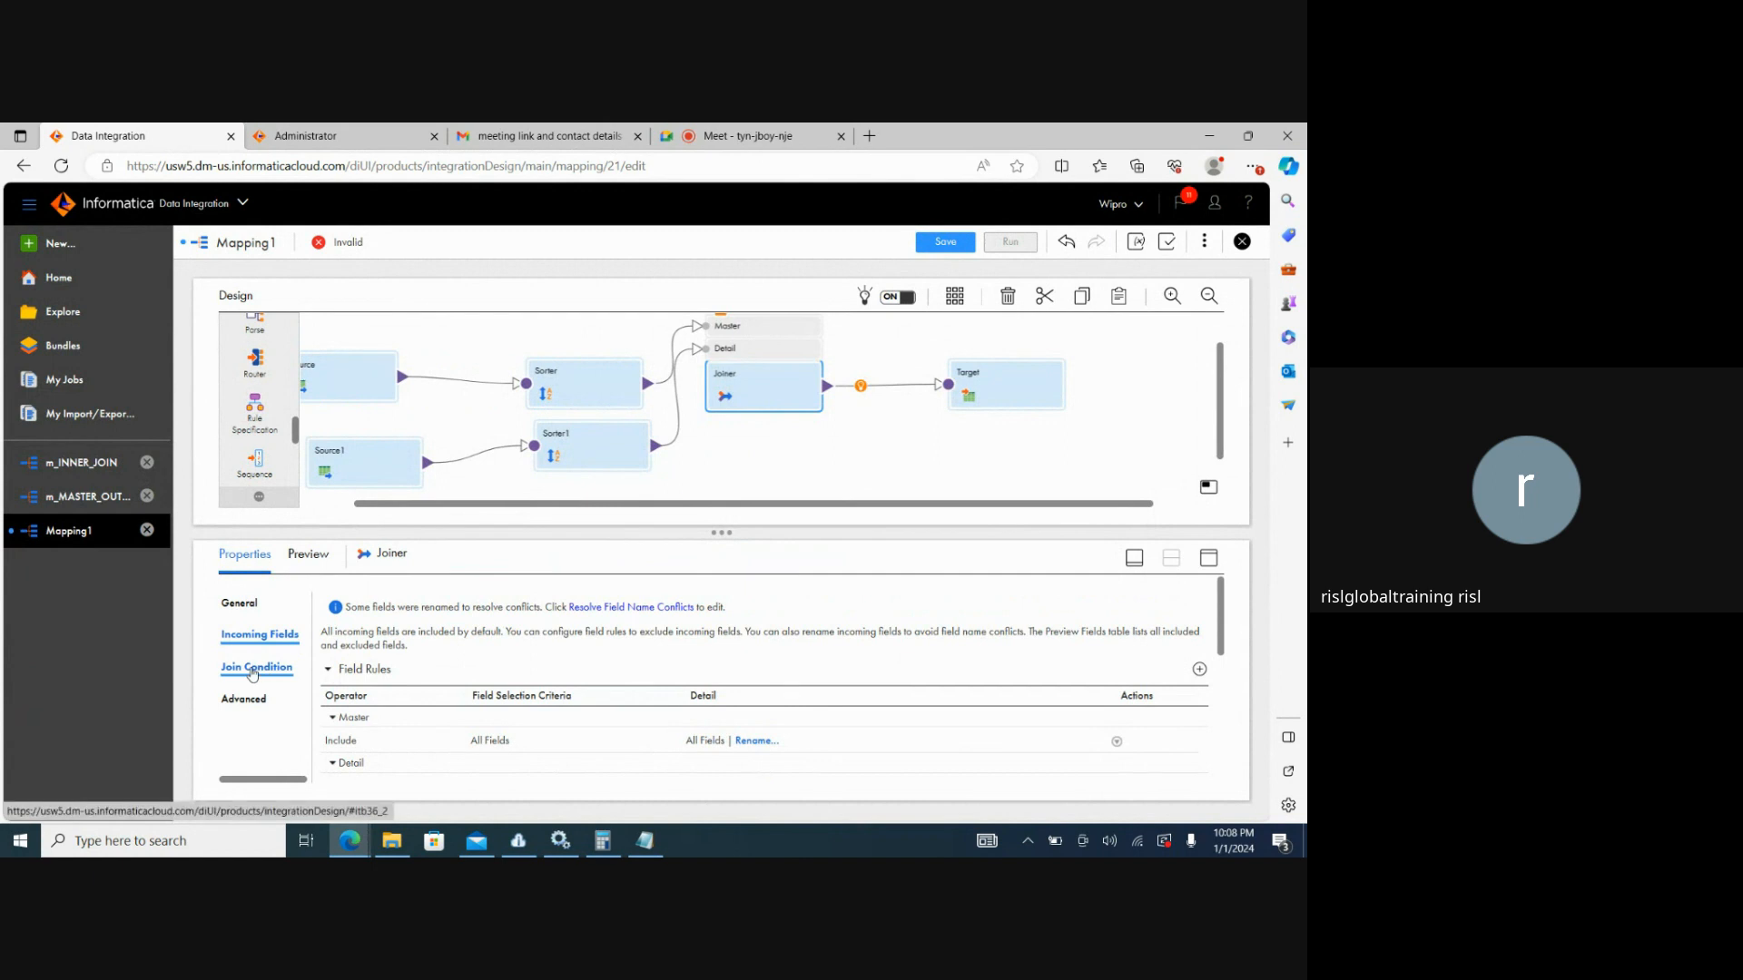
# Add a simple join condition to the Joiner matching master field S1c1 with detail field c1.
pyautogui.moveTo(1218, 608)
pyautogui.mouseDown()
pyautogui.moveTo(1234, 762)
pyautogui.moveTo(1219, 599)
pyautogui.mouseUp()
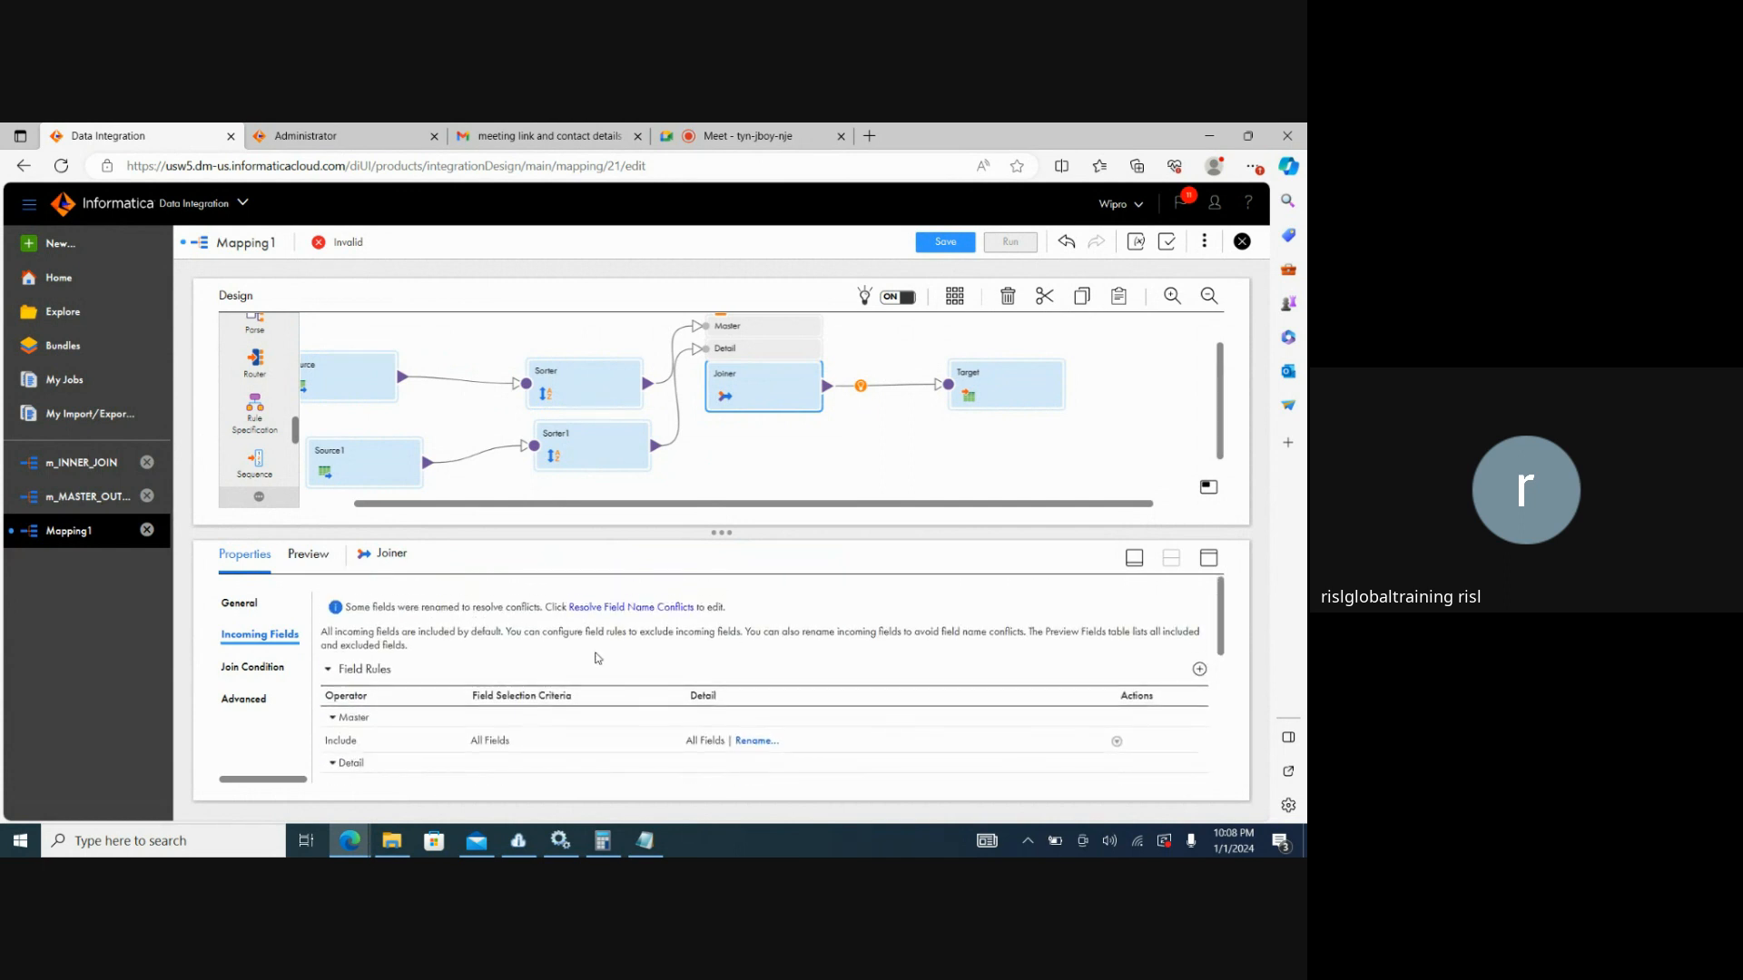
pyautogui.click(234, 673)
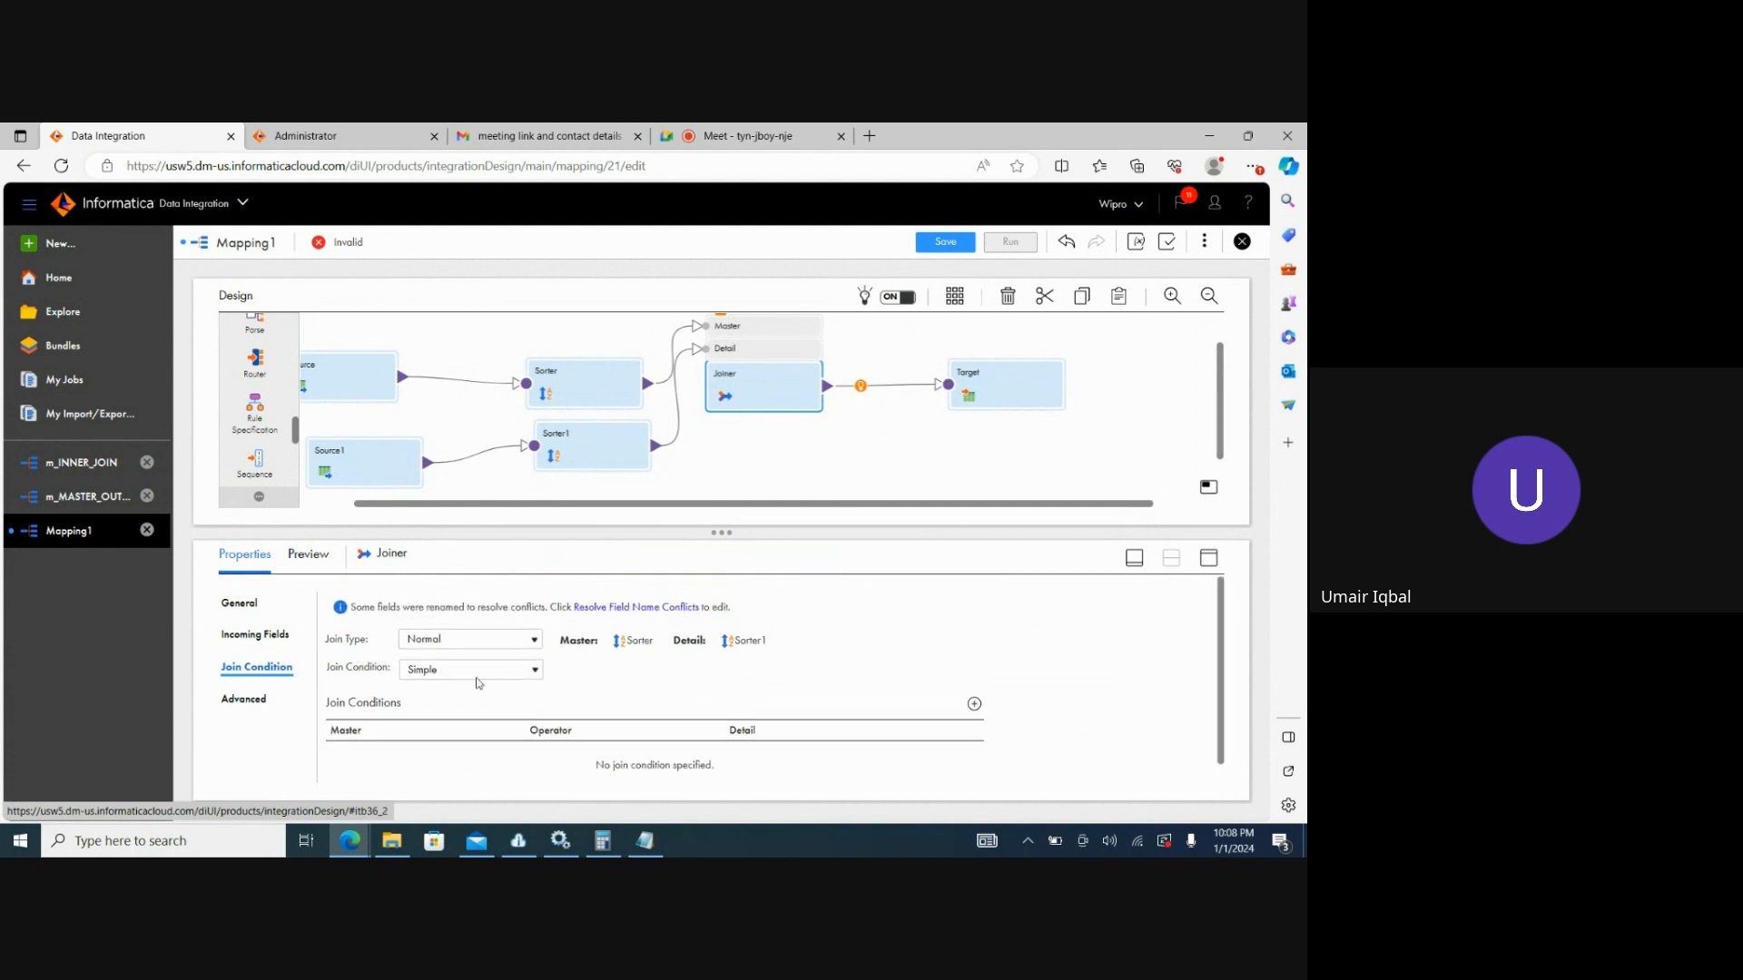
pyautogui.click(975, 703)
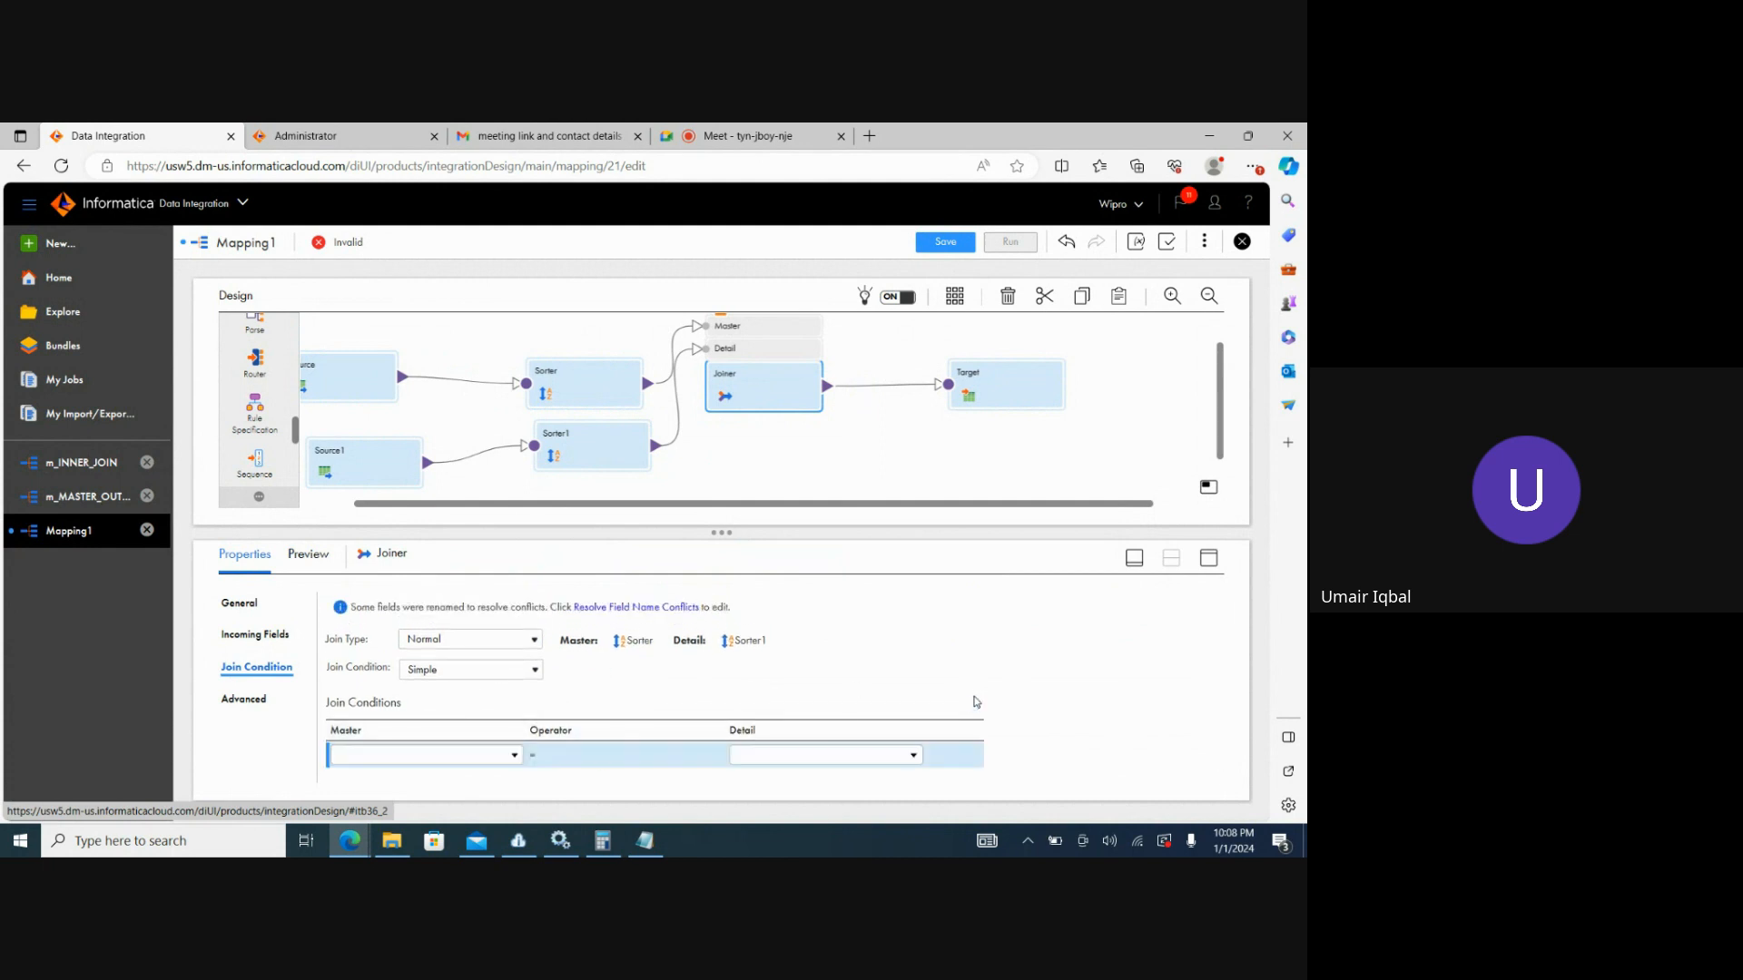
pyautogui.click(510, 757)
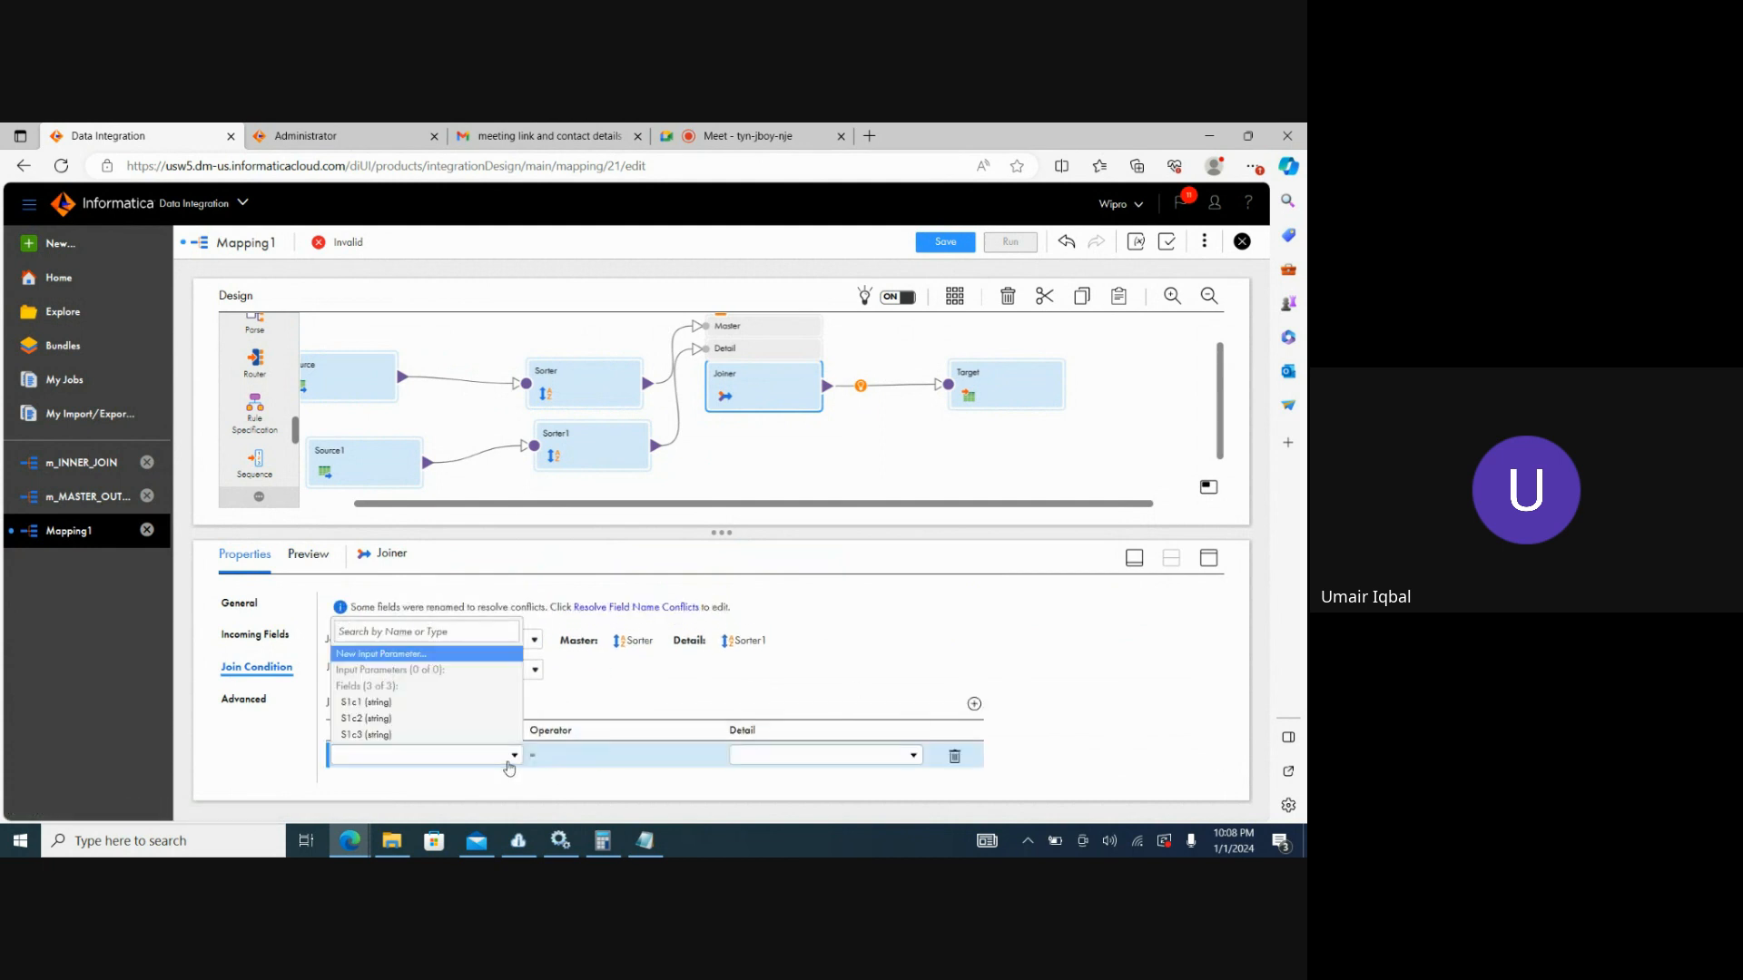
pyautogui.click(376, 704)
pyautogui.click(856, 756)
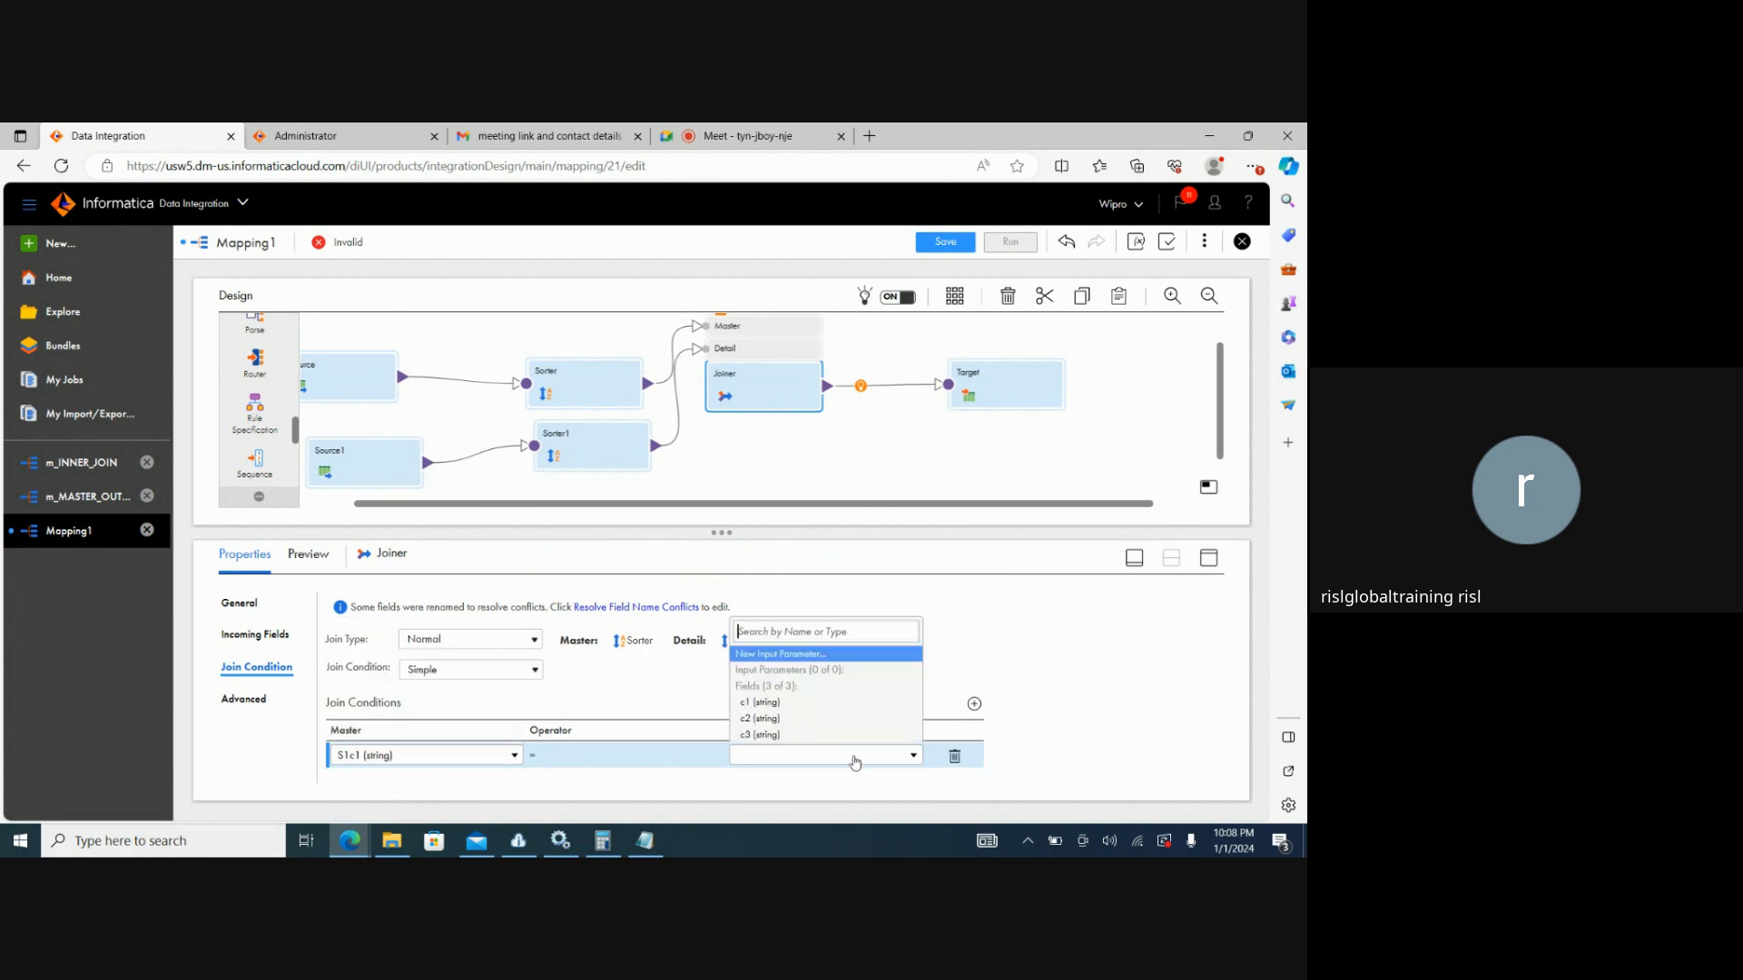
pyautogui.click(767, 701)
# Add a sort condition to Sorter1 on field c1 in ascending order.
pyautogui.click(586, 456)
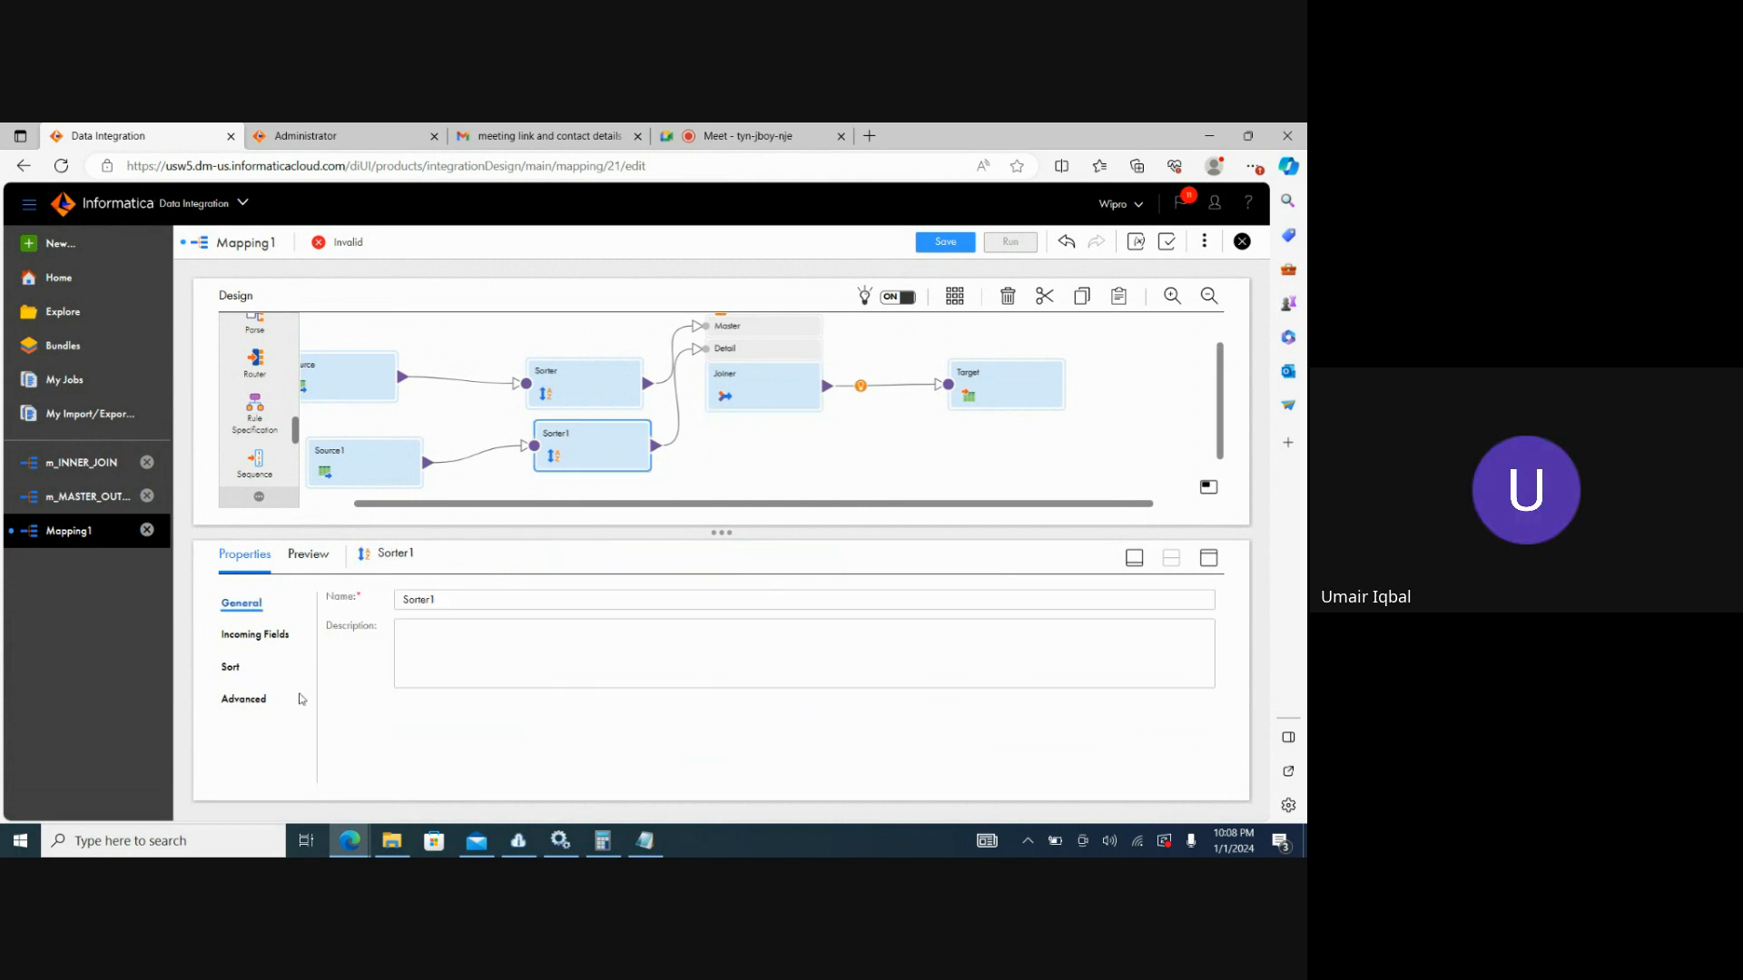
pyautogui.click(231, 668)
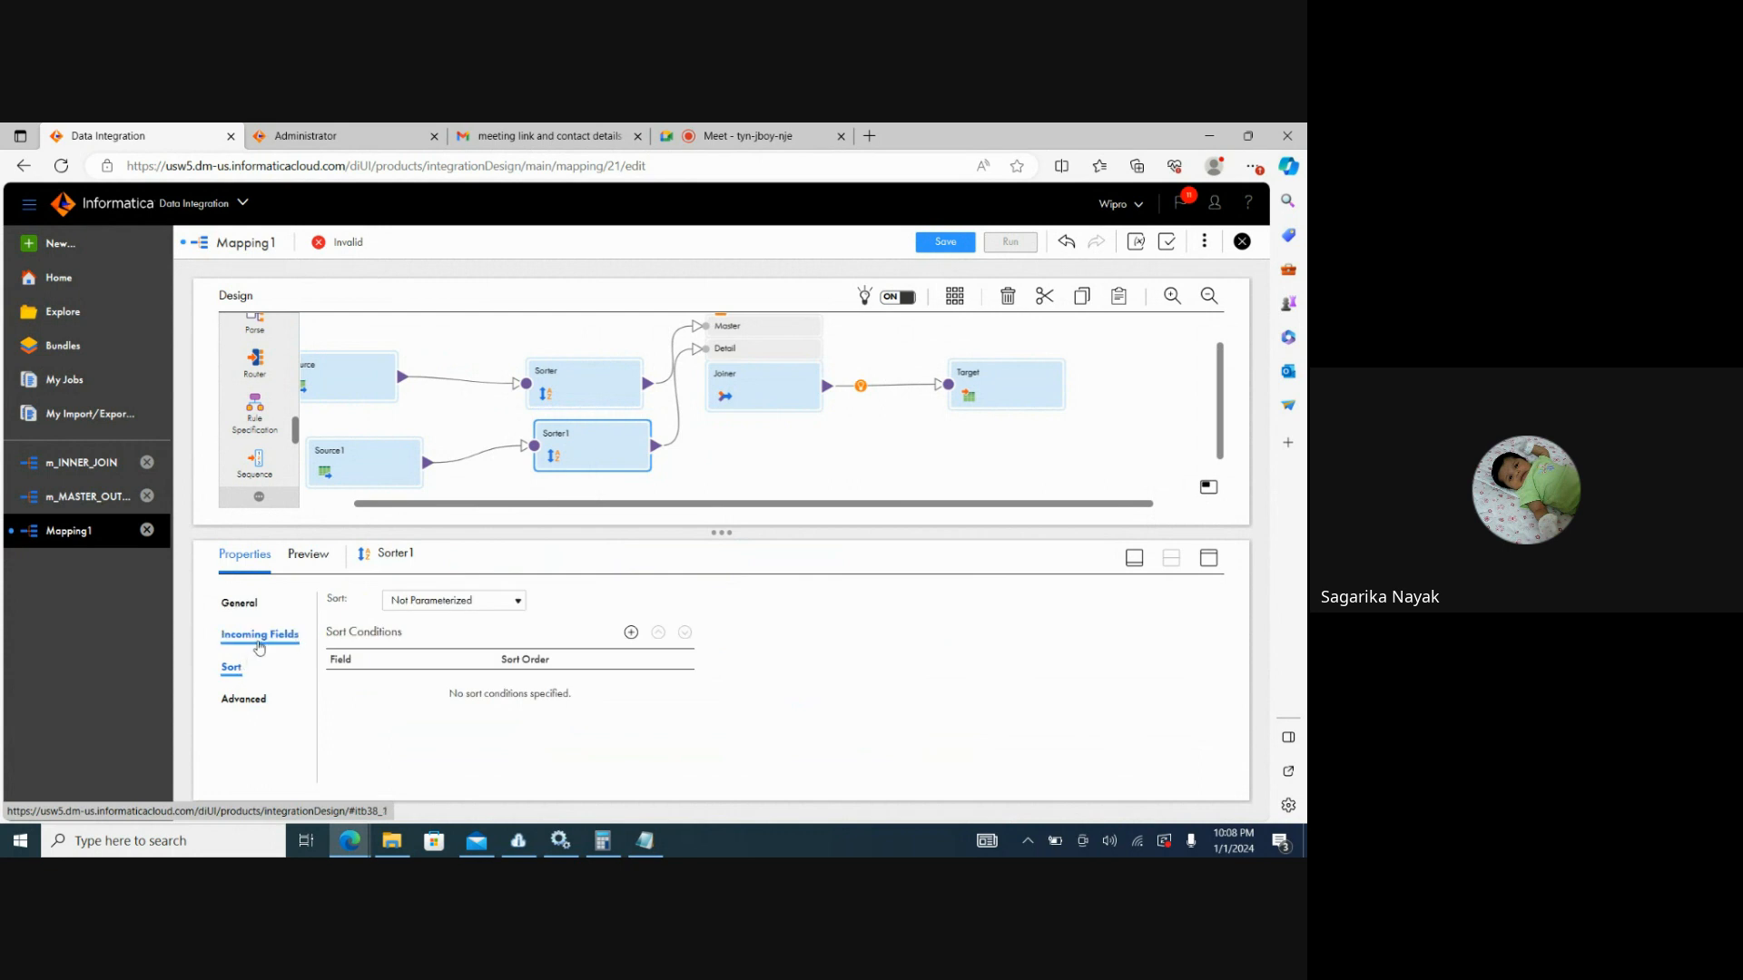
pyautogui.click(631, 632)
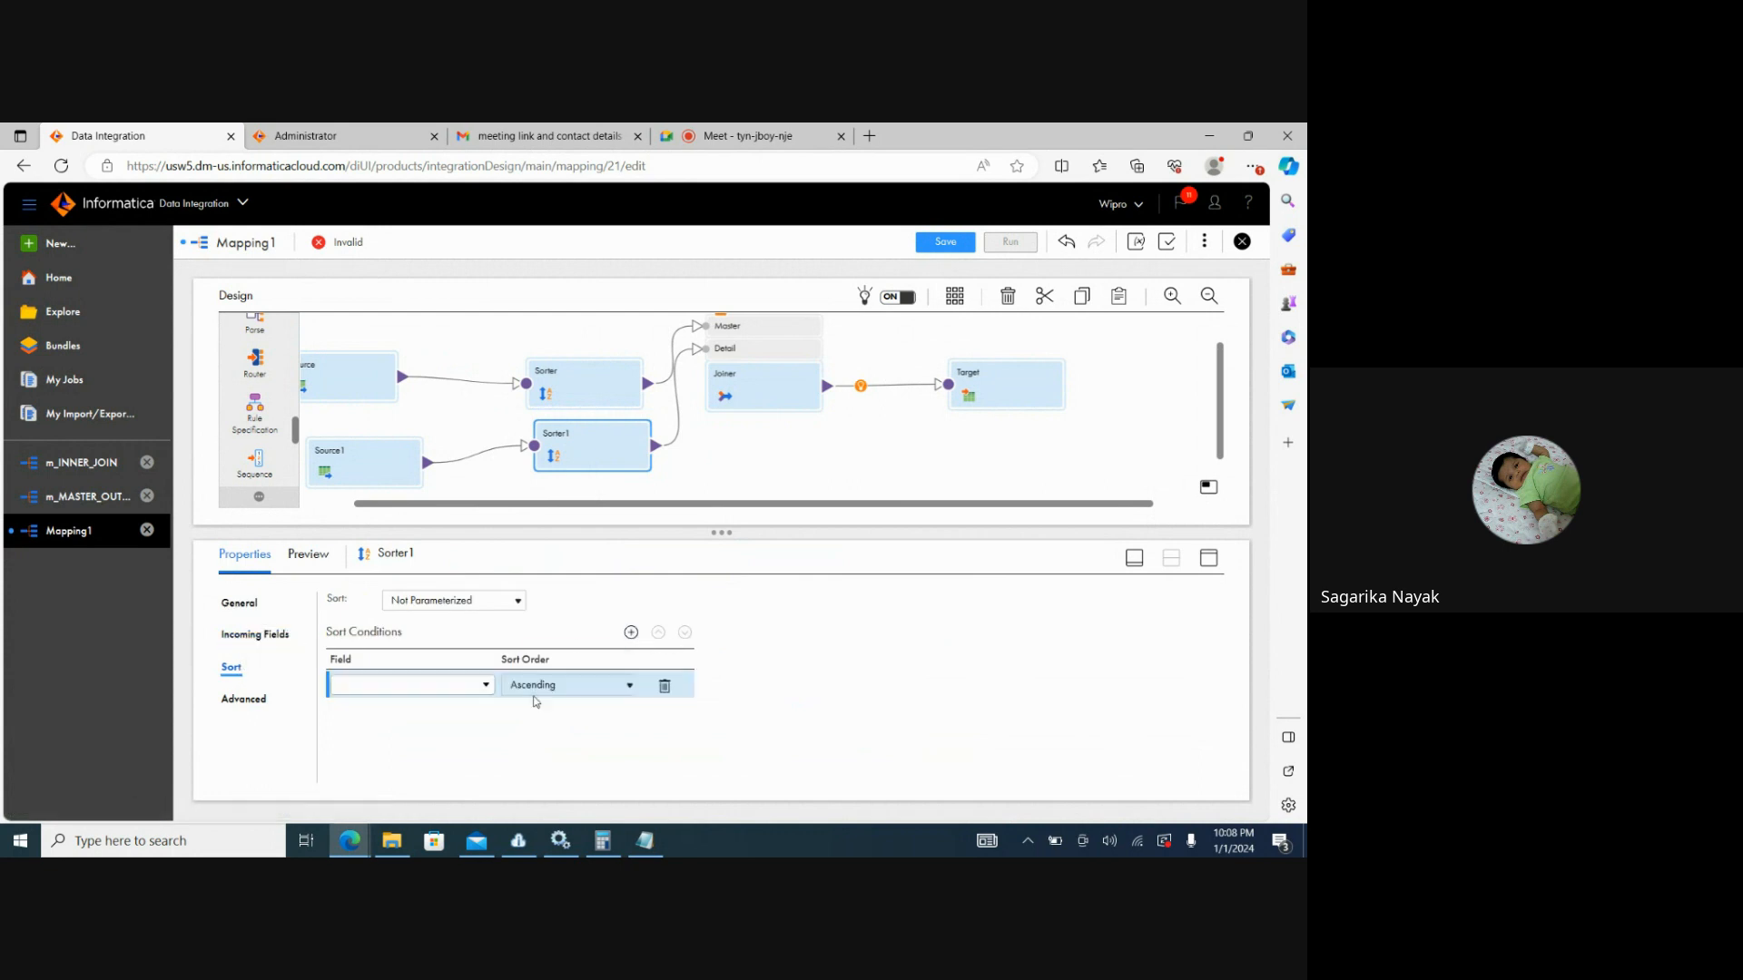
pyautogui.click(480, 692)
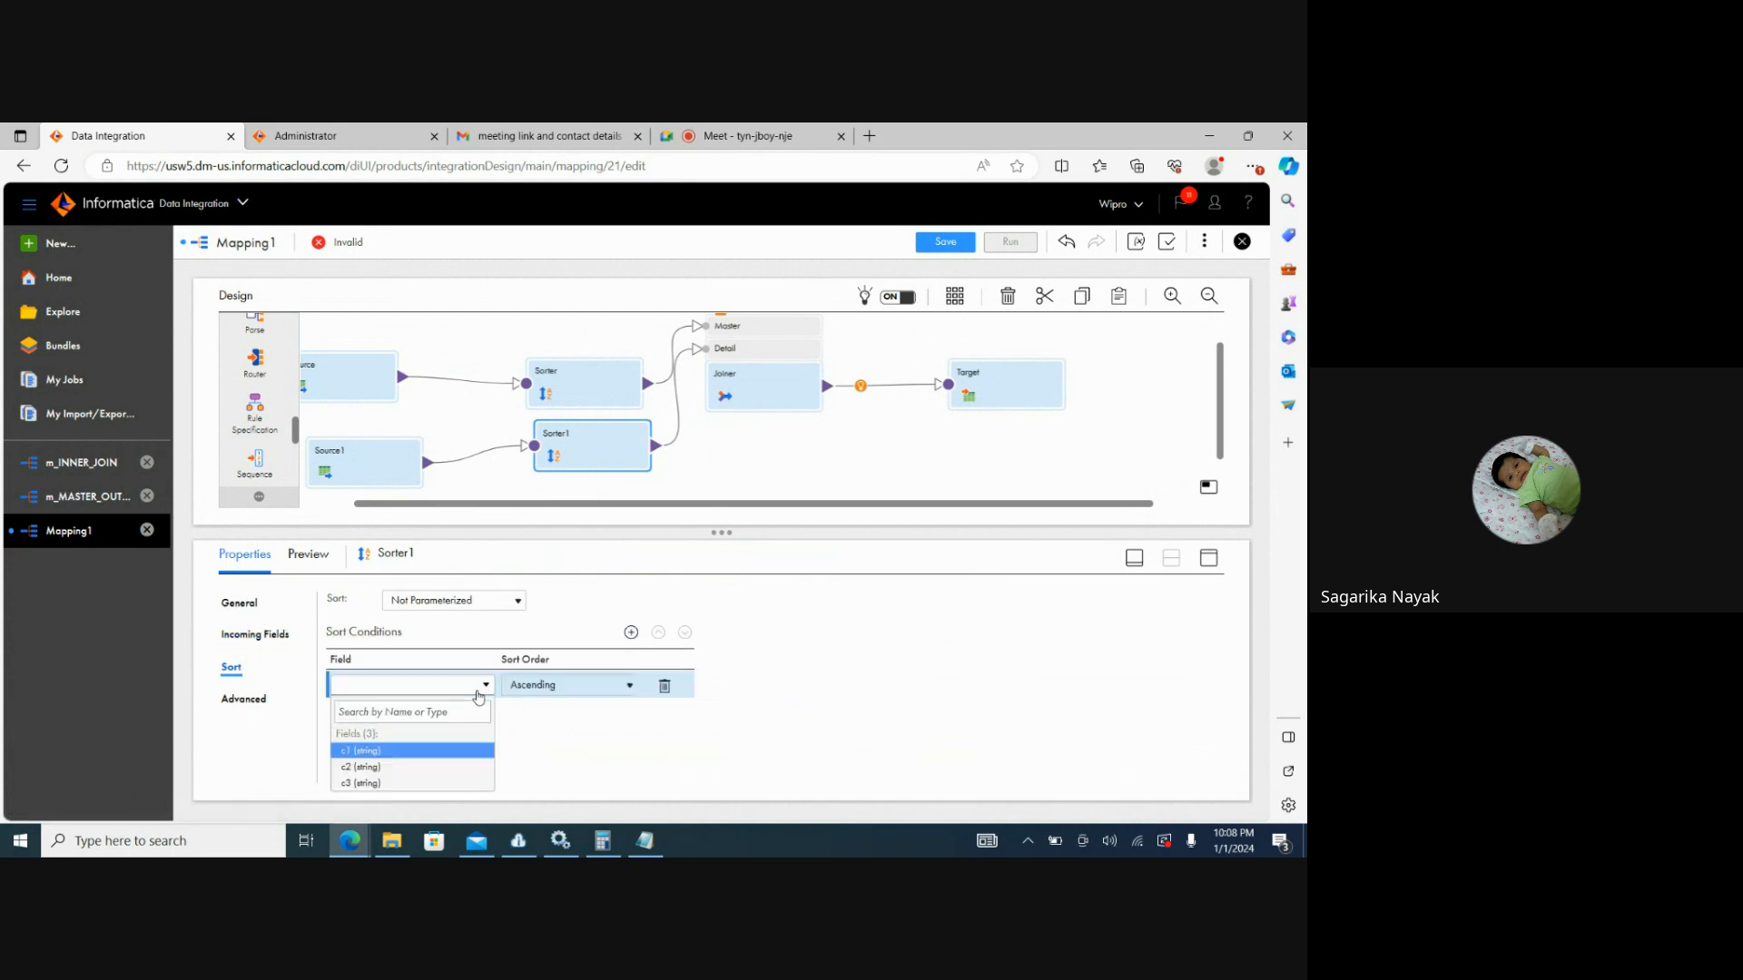
pyautogui.click(385, 752)
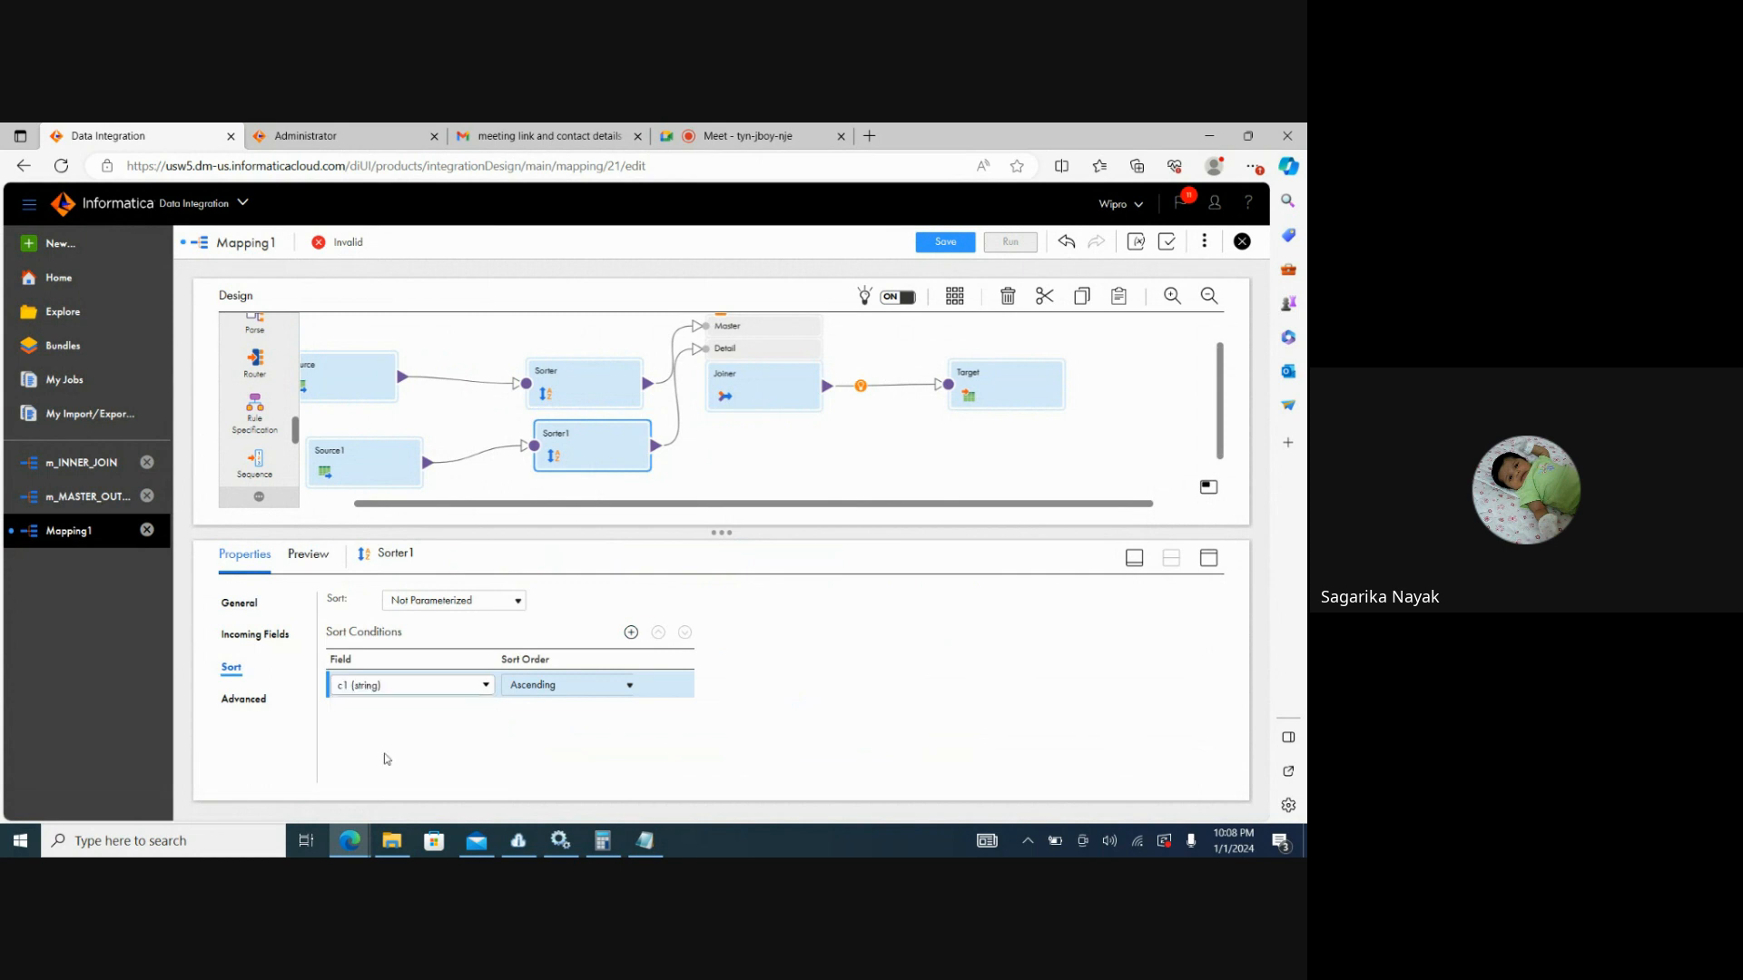
# Give the Sorter feeding the Joiner's Master input a sort condition on field c1 in ascending order.
pyautogui.click(615, 387)
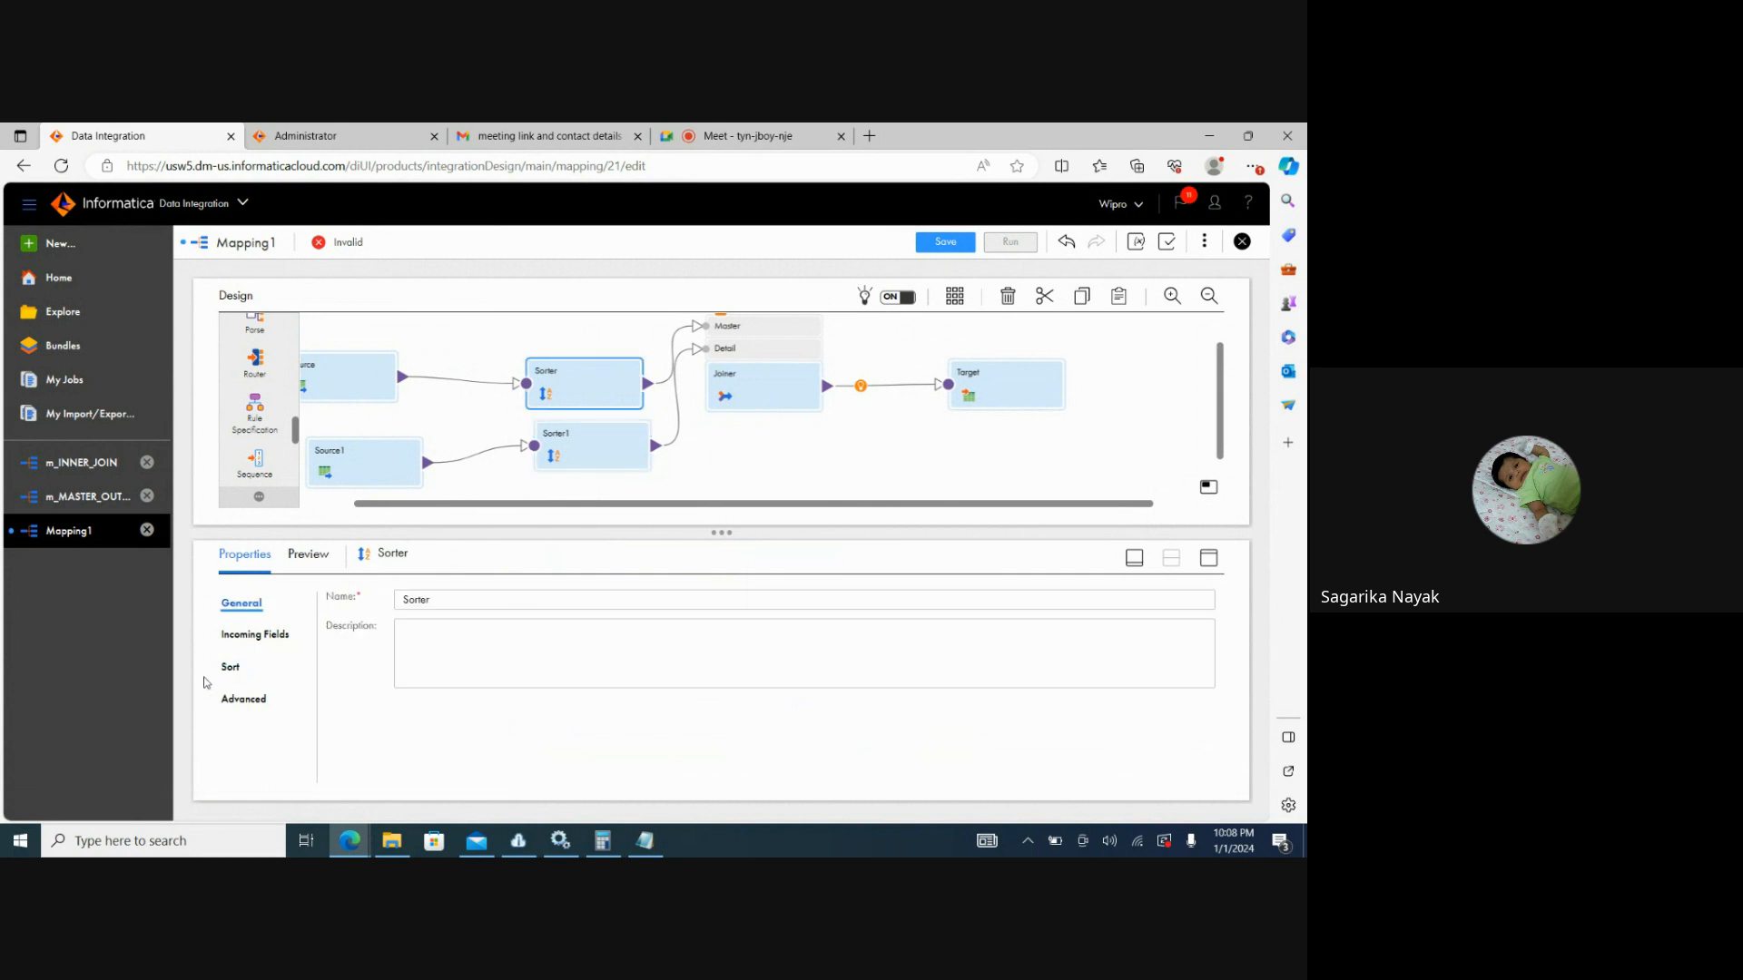
pyautogui.click(255, 634)
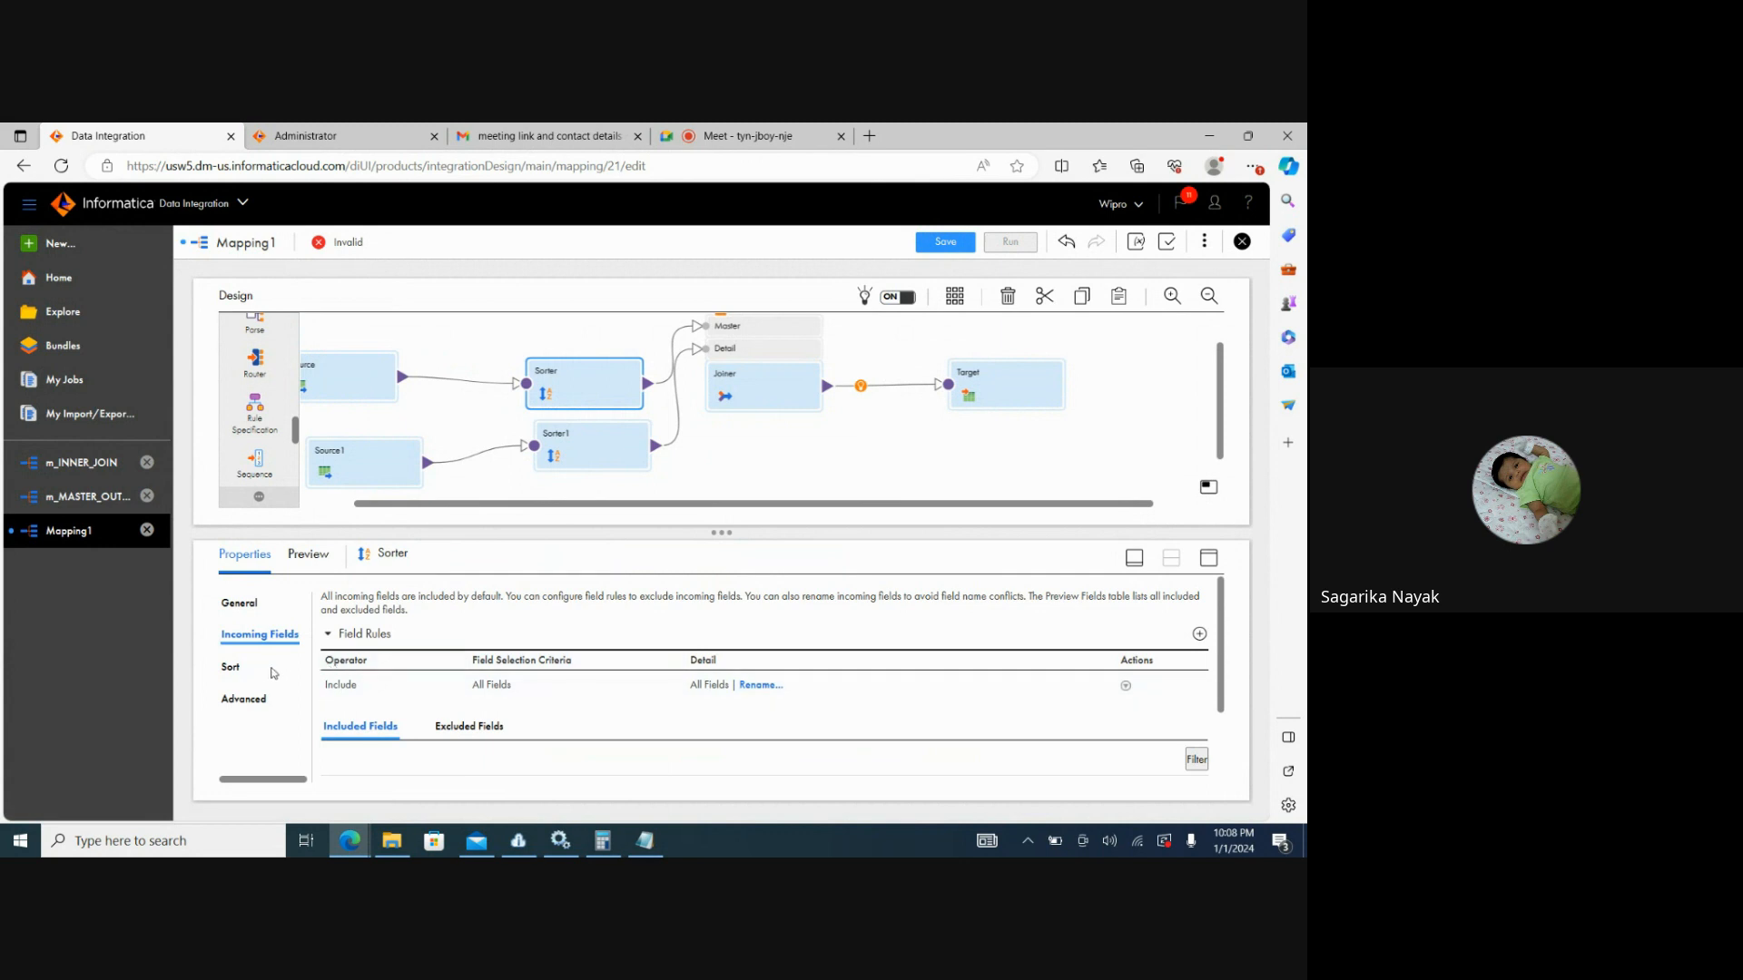
pyautogui.click(232, 668)
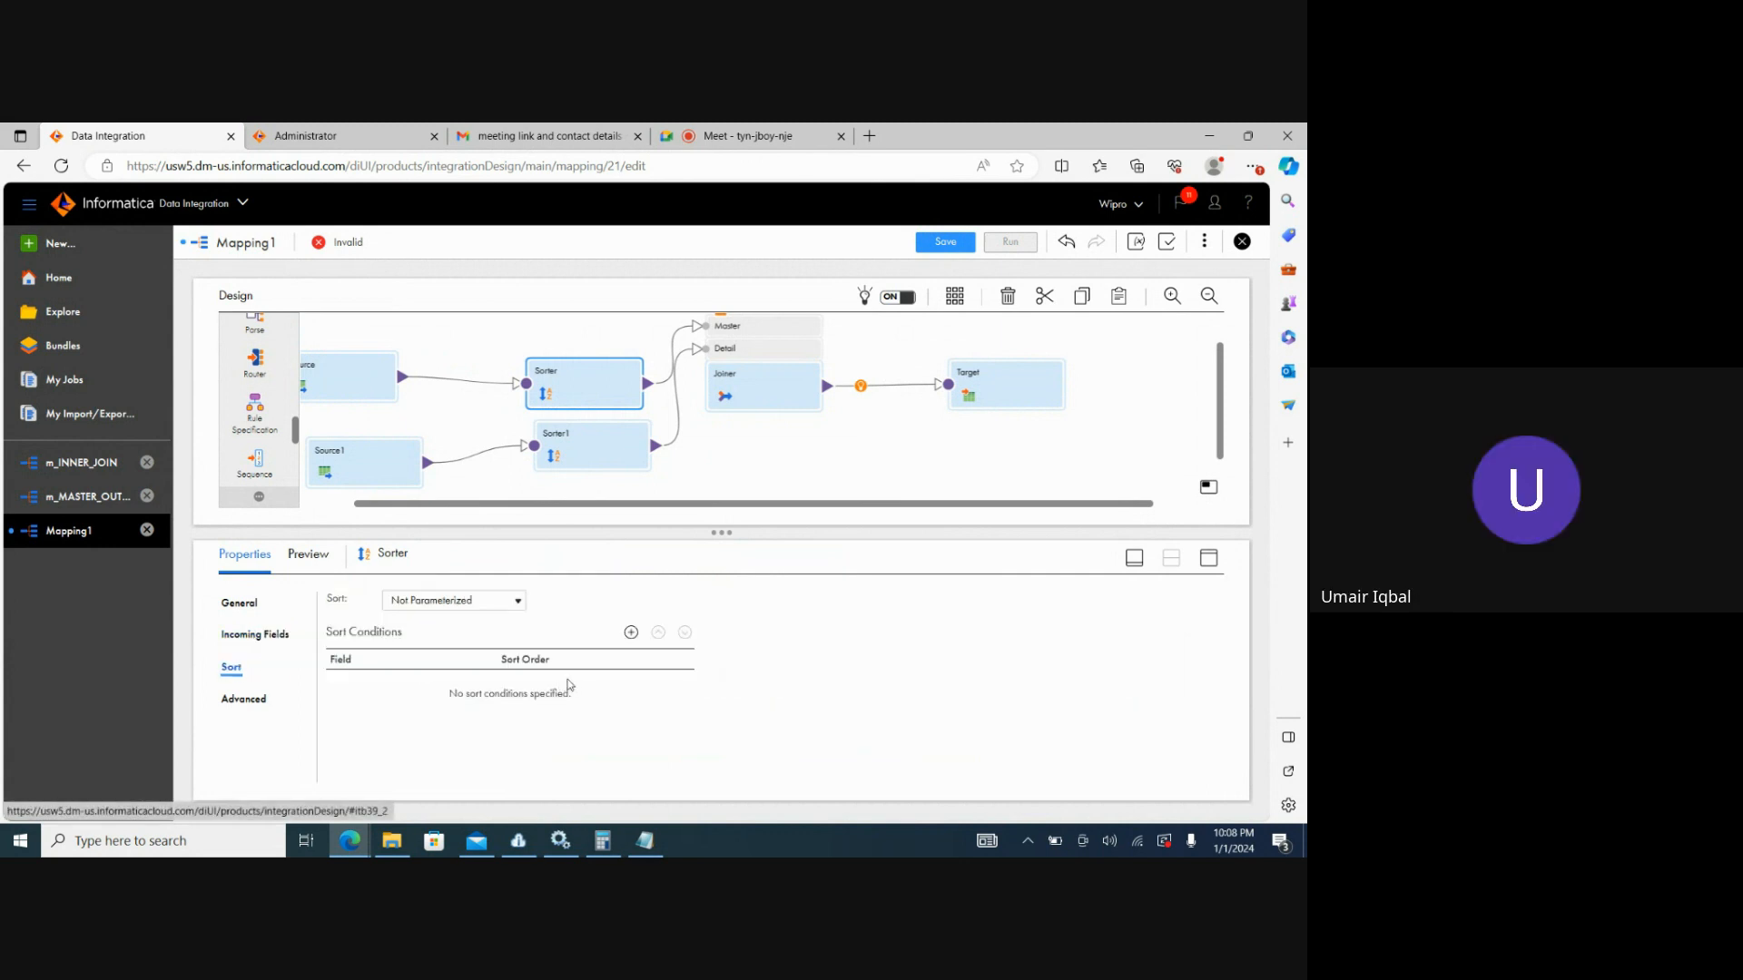
pyautogui.click(630, 632)
pyautogui.click(451, 692)
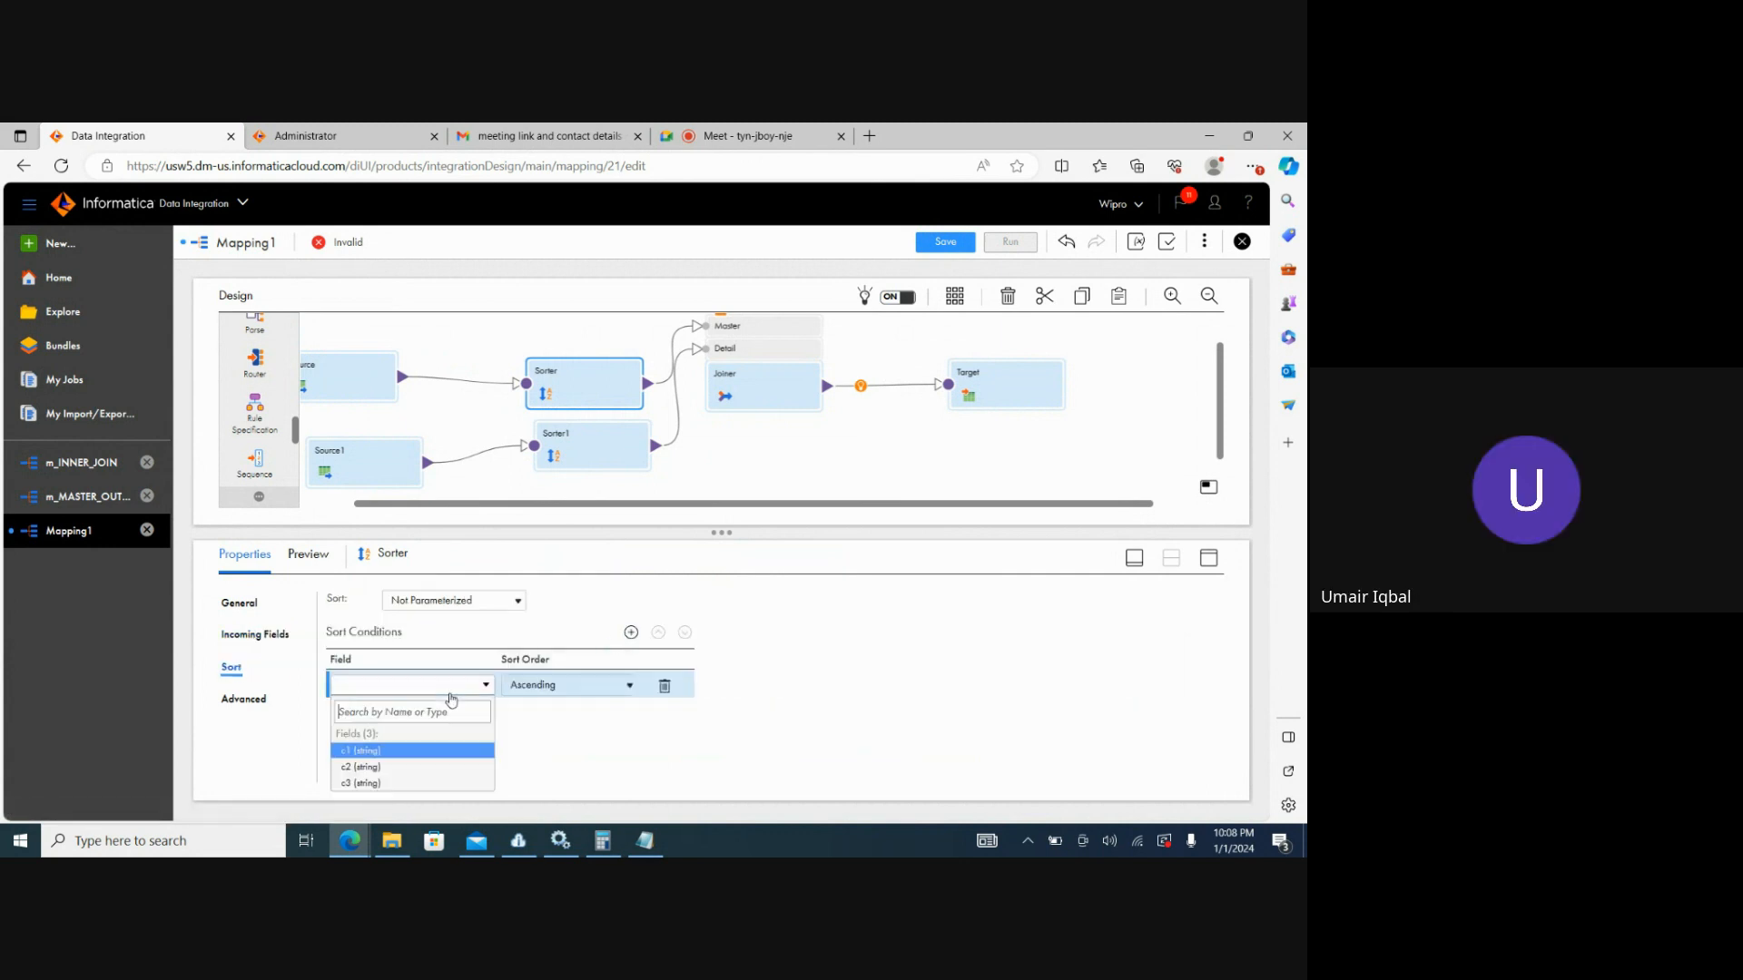
pyautogui.click(368, 744)
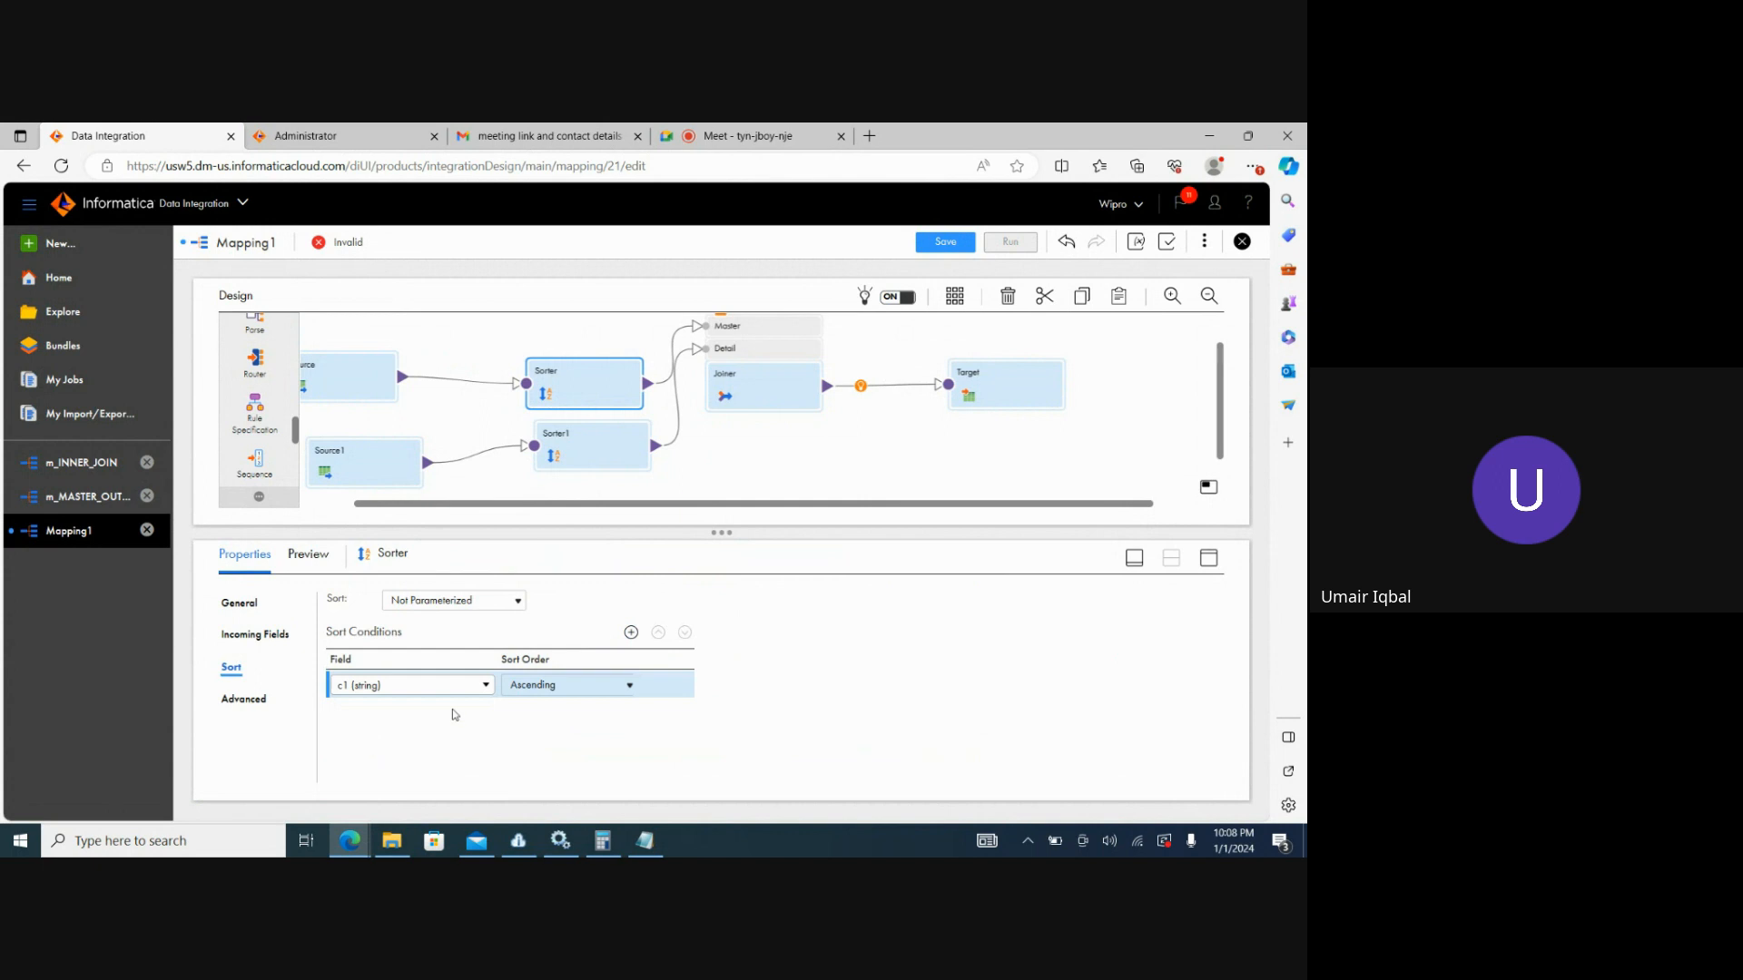
pyautogui.click(849, 472)
# Set the Target transformation to use the Target_FlatFile connection.
pyautogui.click(1000, 390)
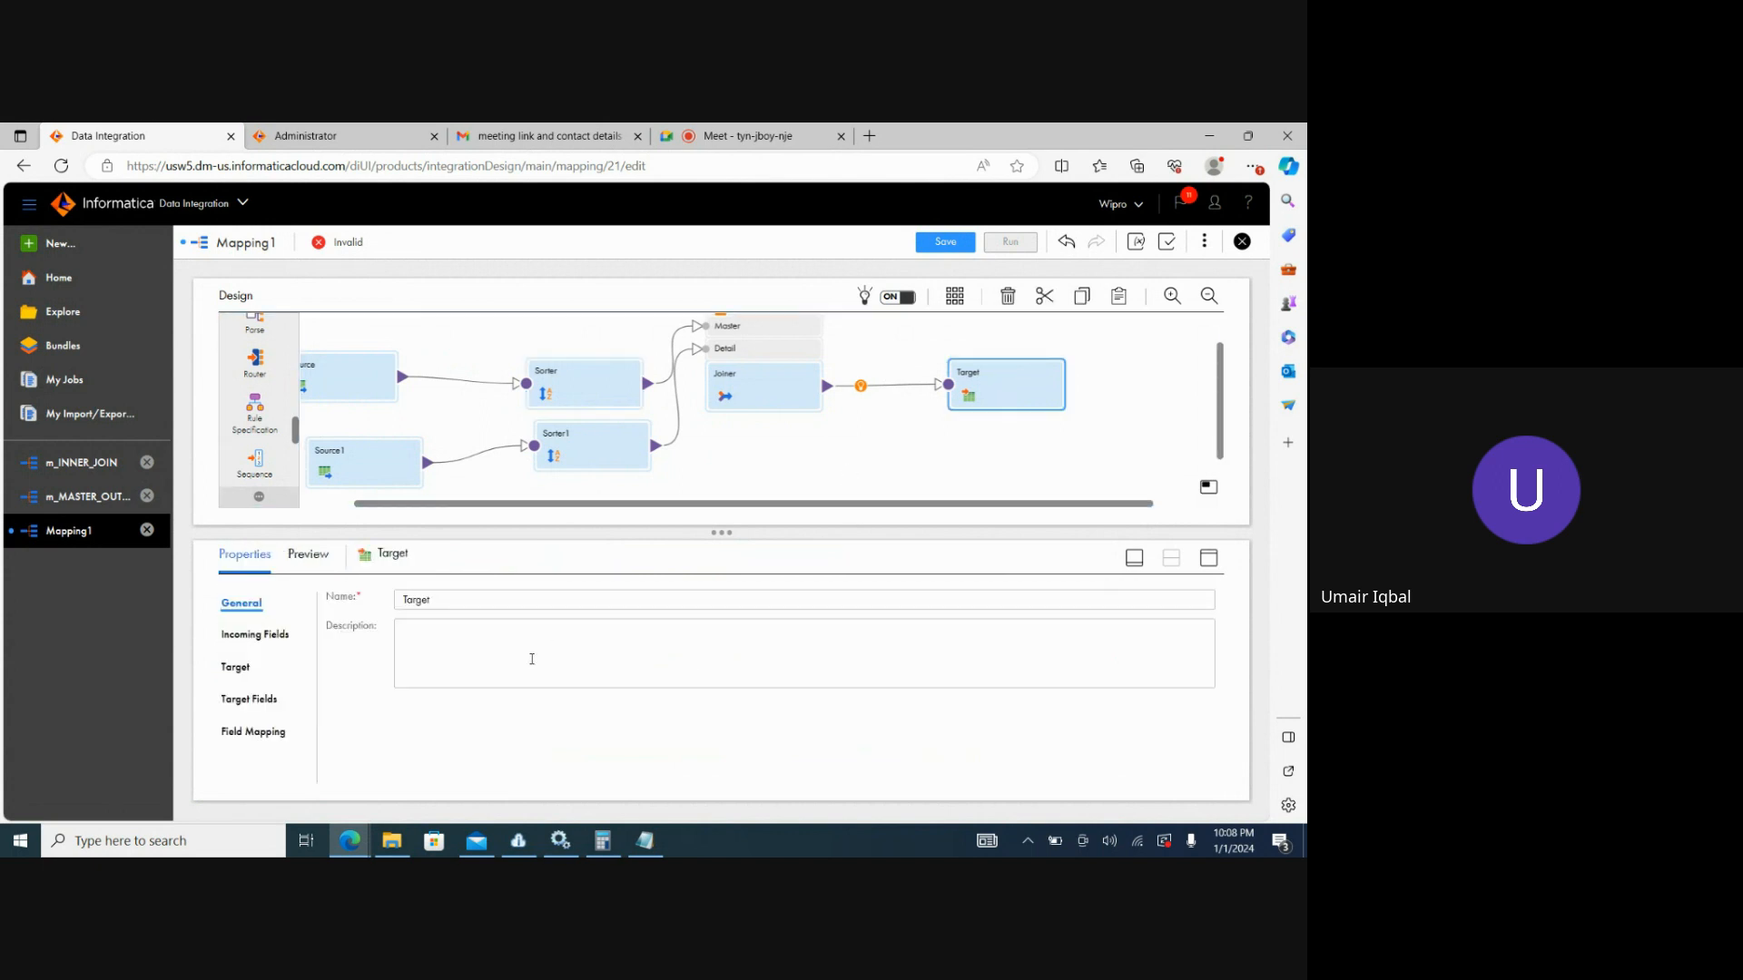
pyautogui.click(235, 667)
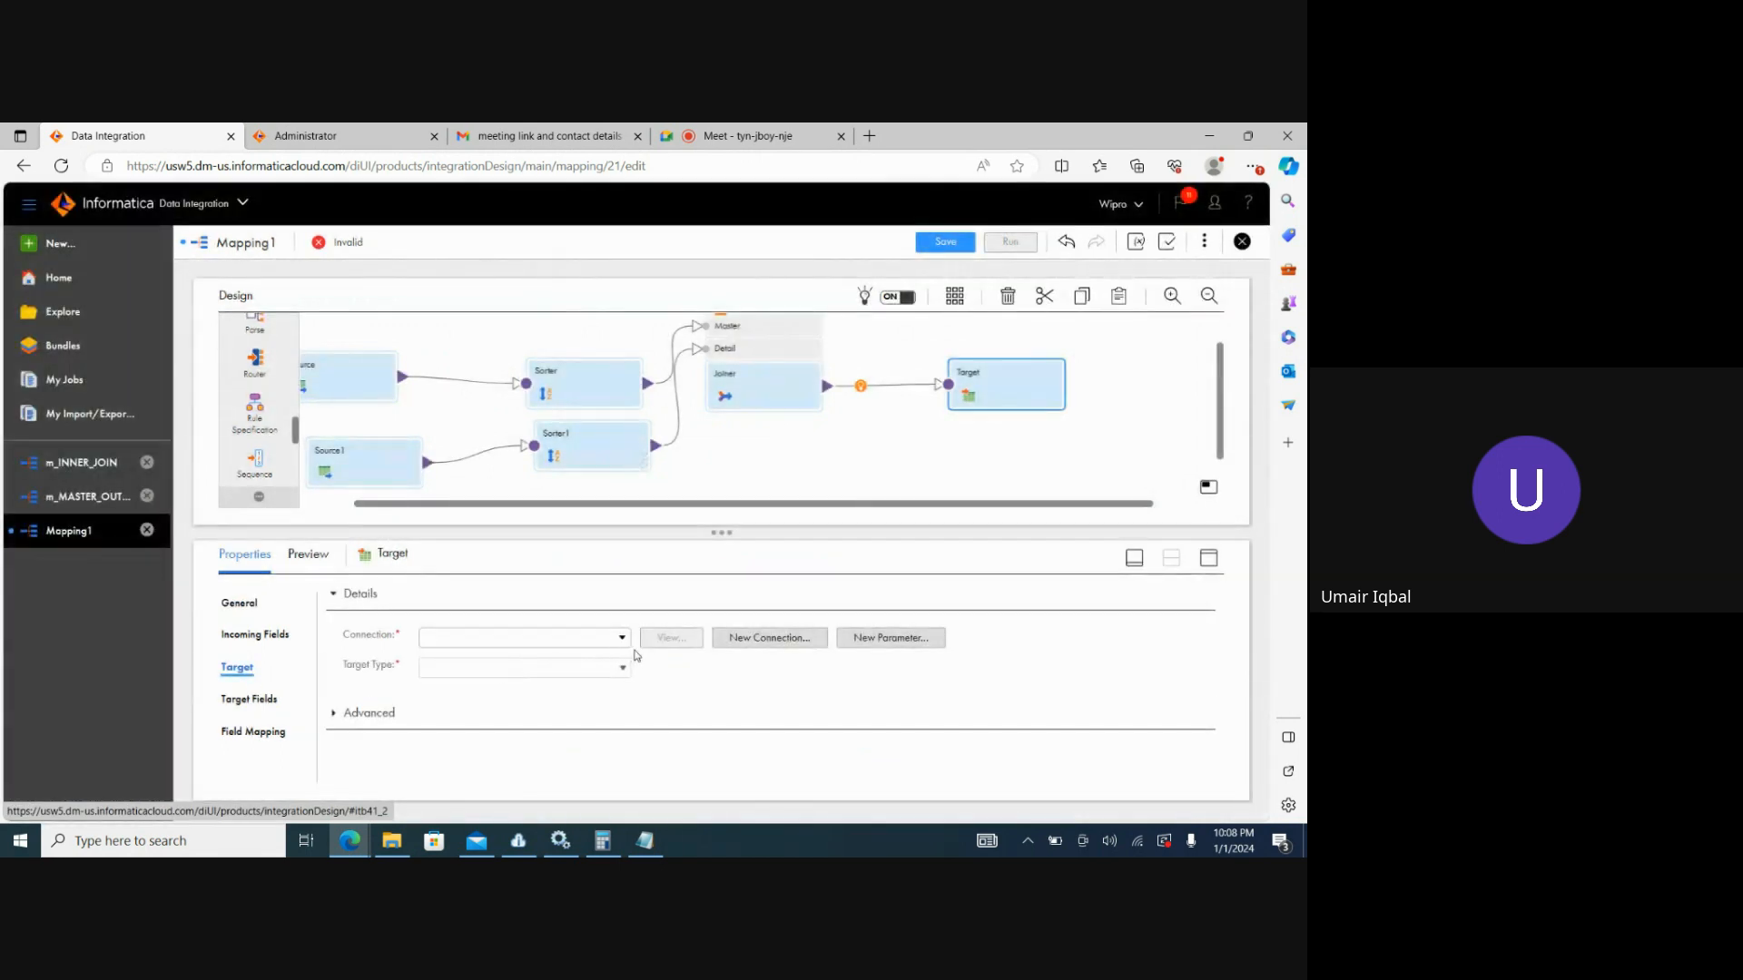
pyautogui.click(620, 640)
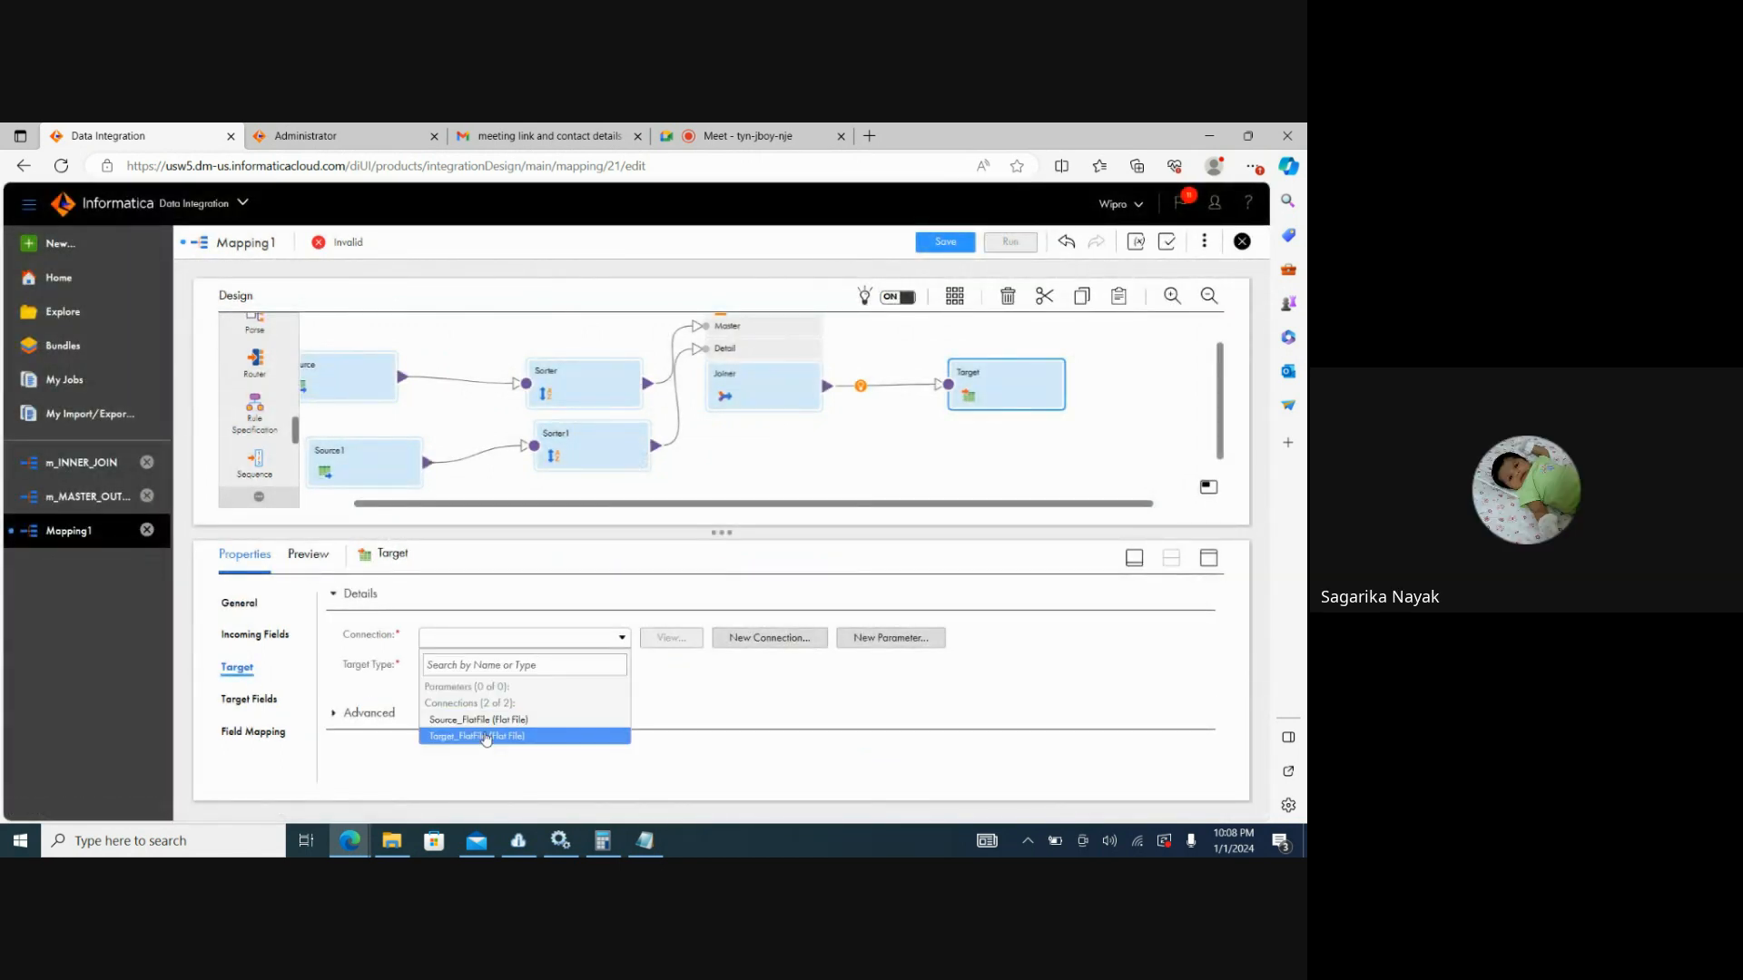
pyautogui.click(495, 733)
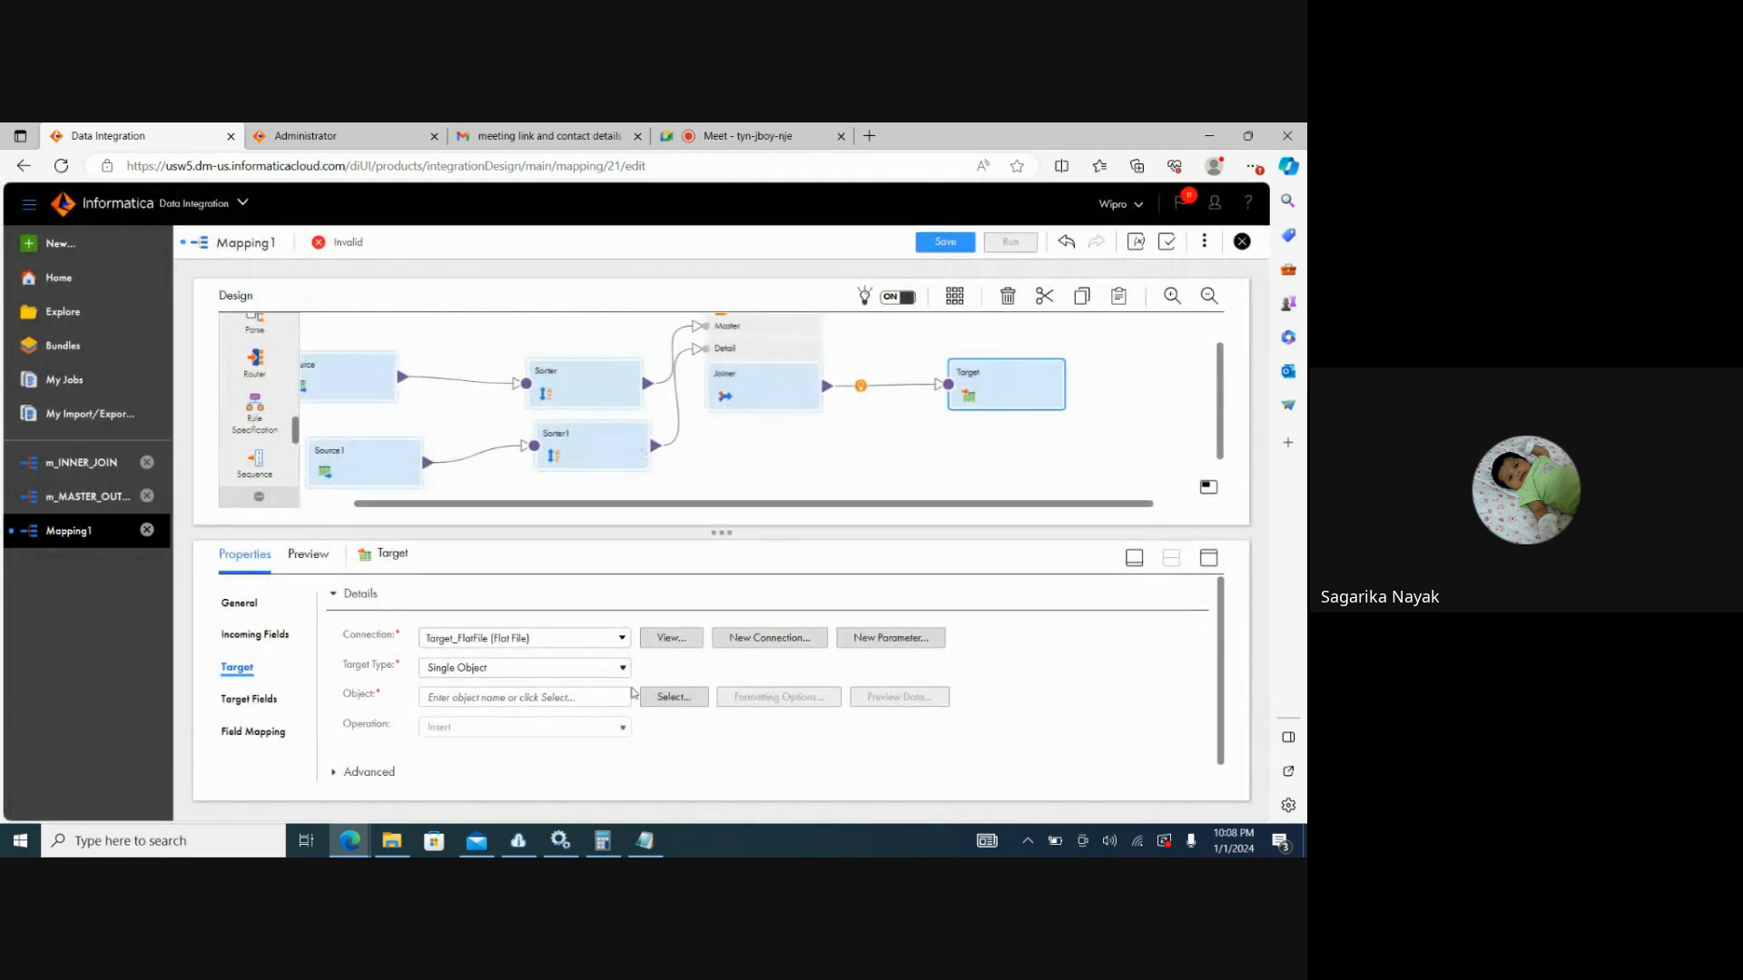
# Set the Target to create a new flat file at runtime with the static file name FF_SRT_JNR.txt.
pyautogui.click(670, 698)
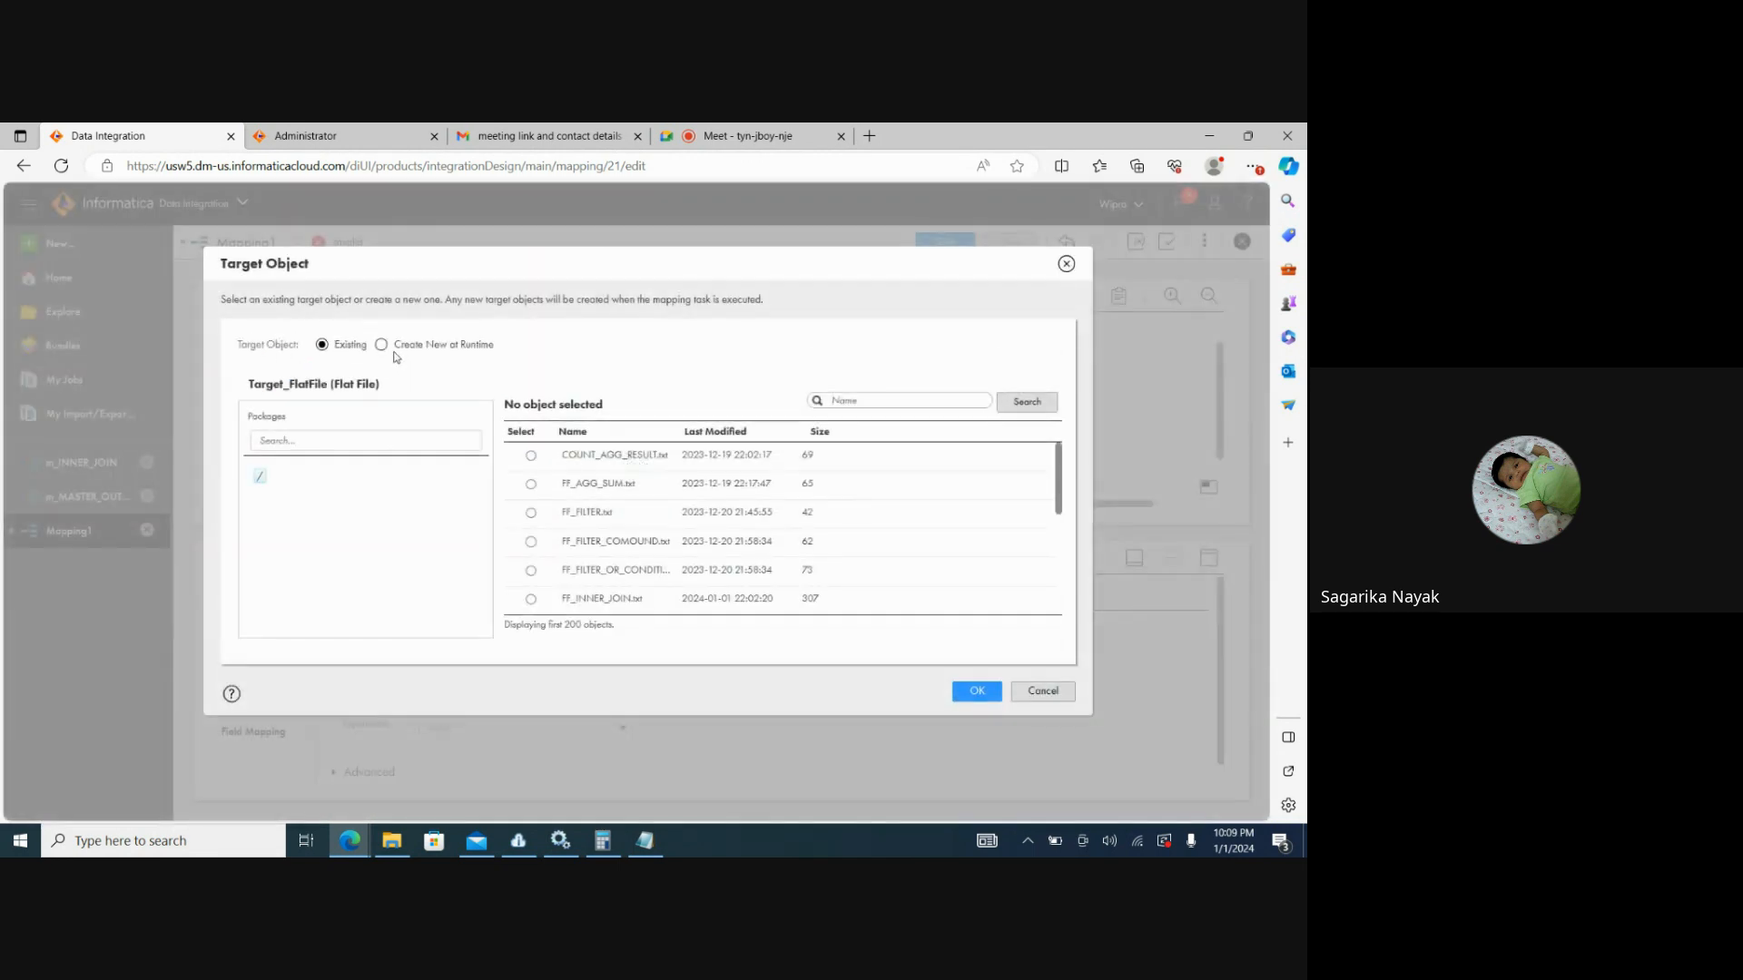
pyautogui.click(383, 346)
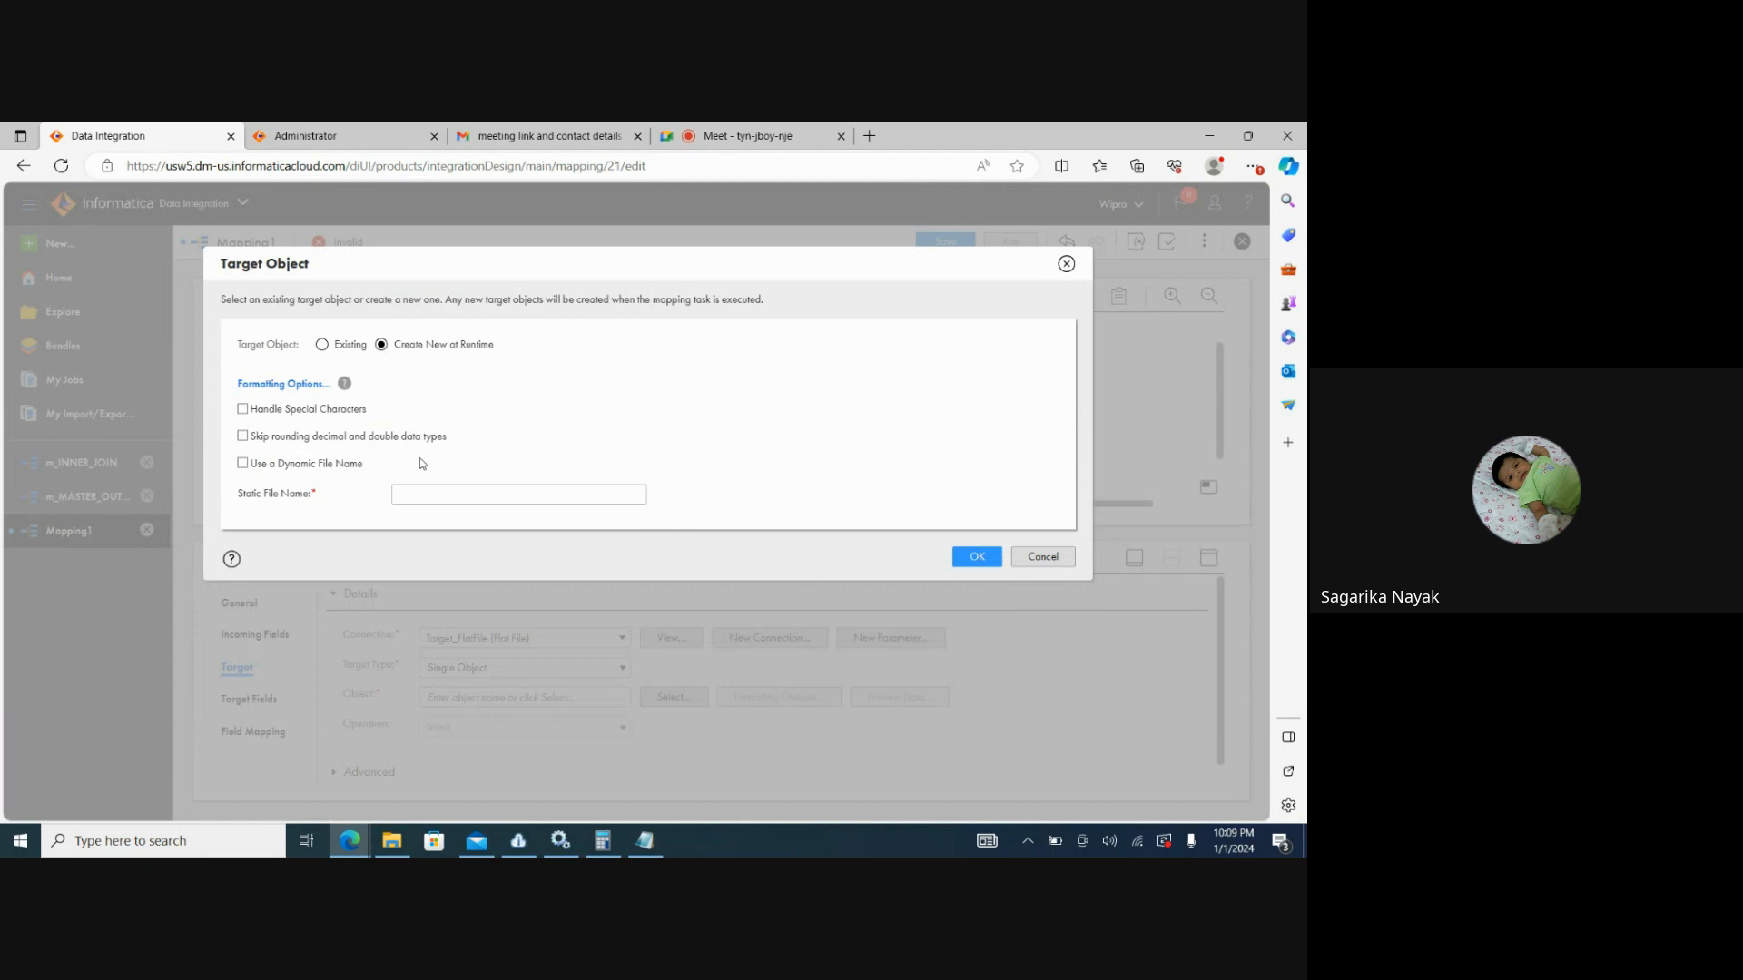
pyautogui.click(418, 490)
pyautogui.write('FF_SRT_JNR_')
pyautogui.press('BackSpace')
pyautogui.write('.txt')
pyautogui.click(966, 553)
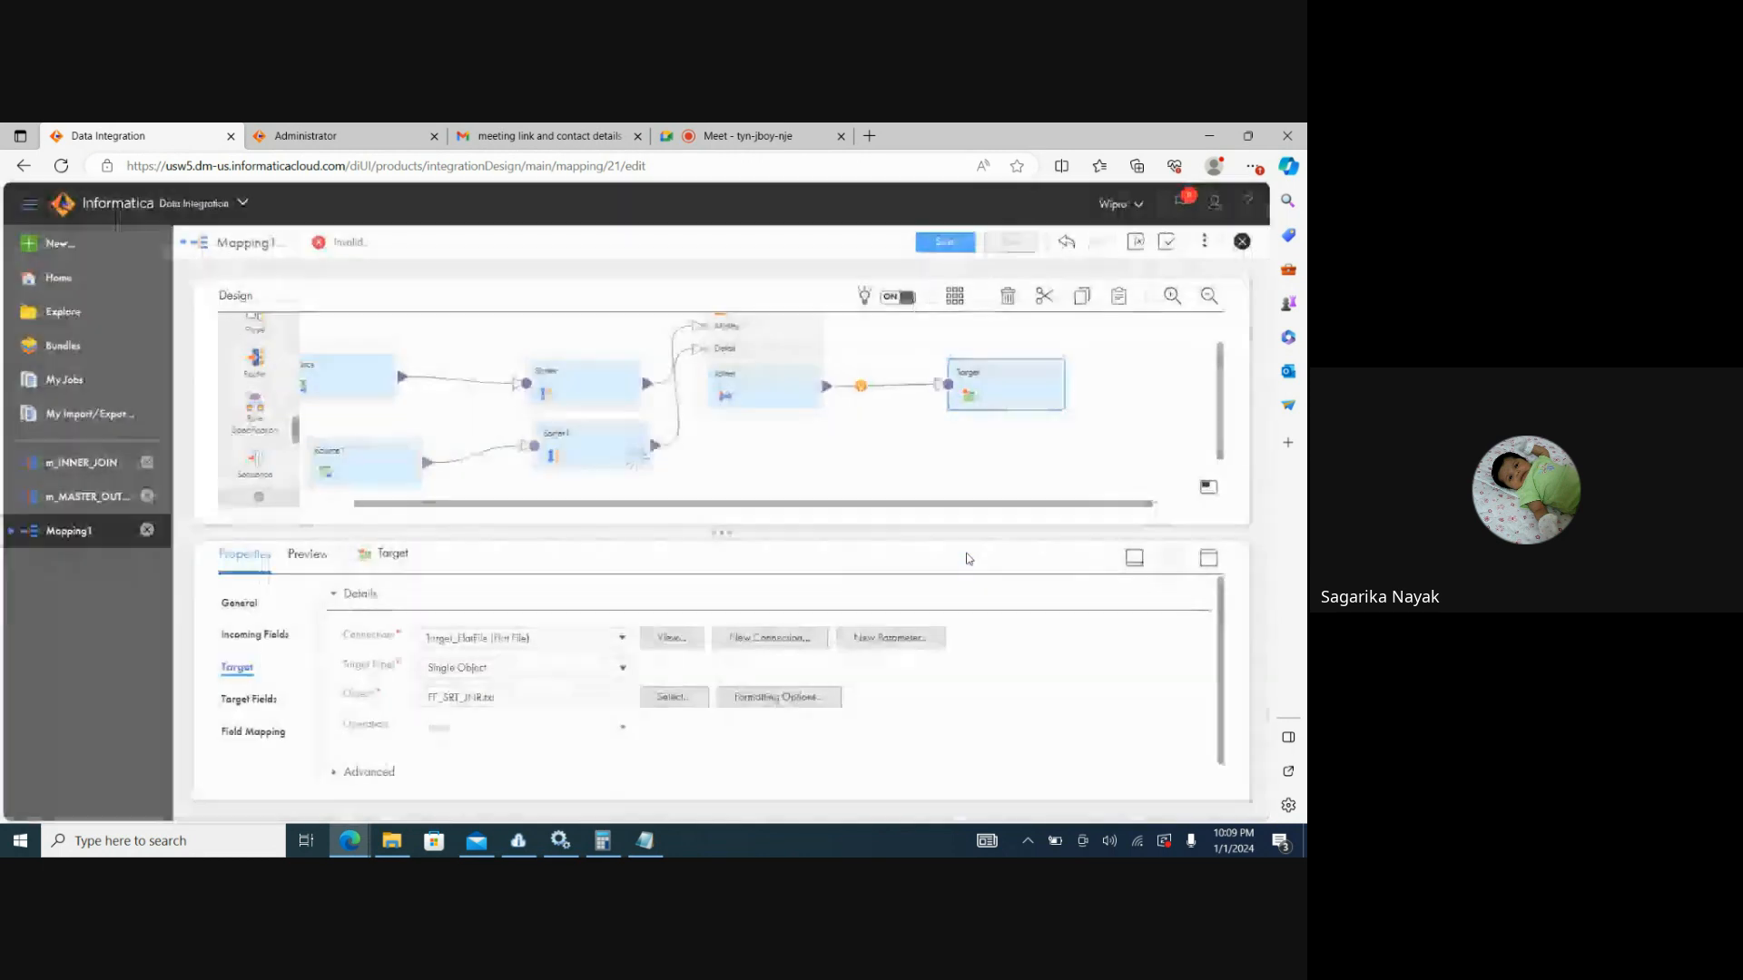
# Rename the mapping as m_SRT_JNR and save it.
pyautogui.click(777, 486)
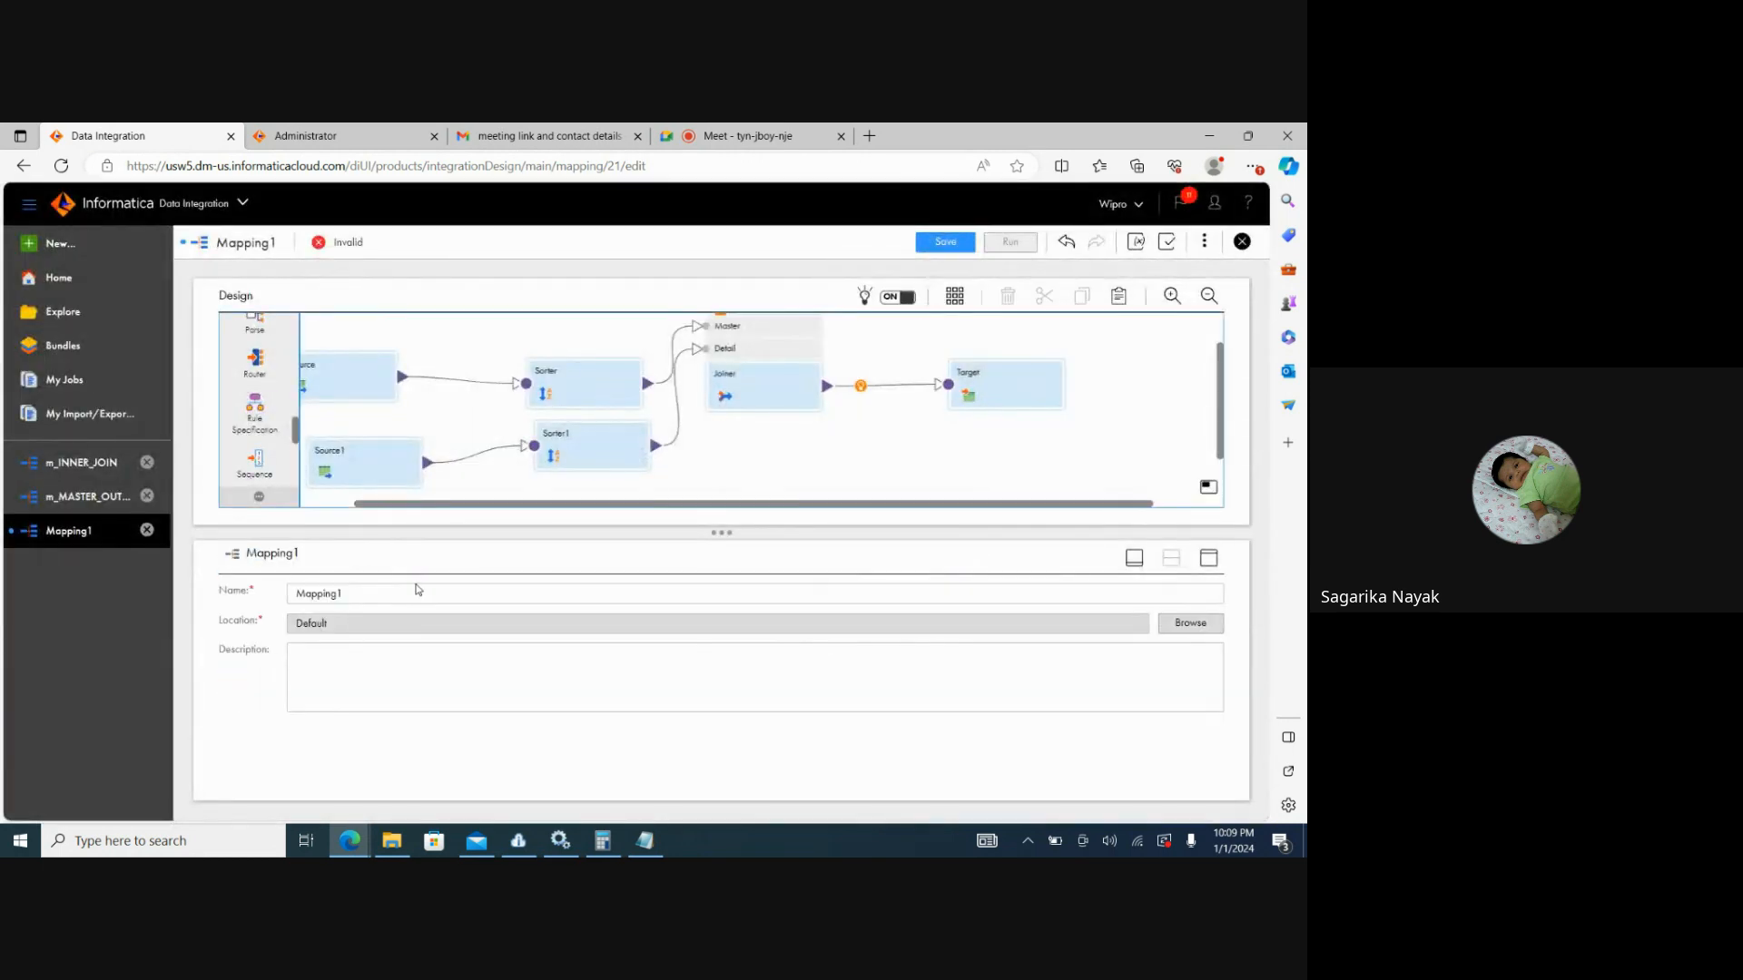
pyautogui.doubleClick(366, 600)
pyautogui.write('m_')
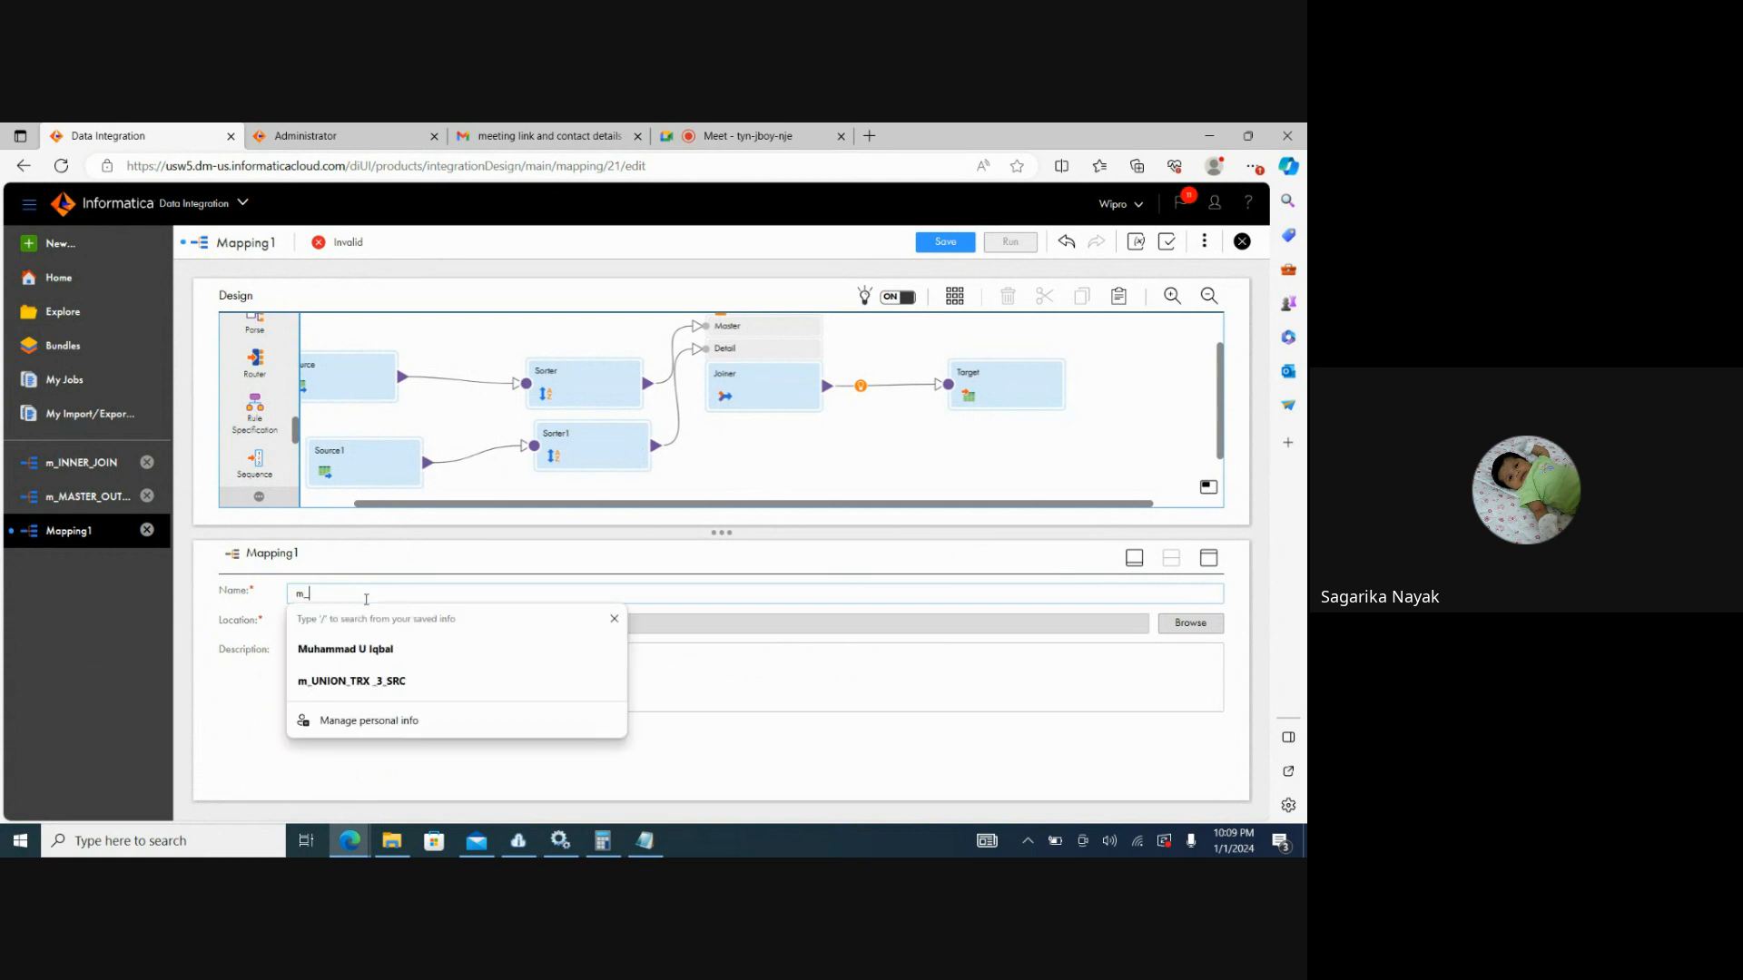
pyautogui.write('SRT_JNR')
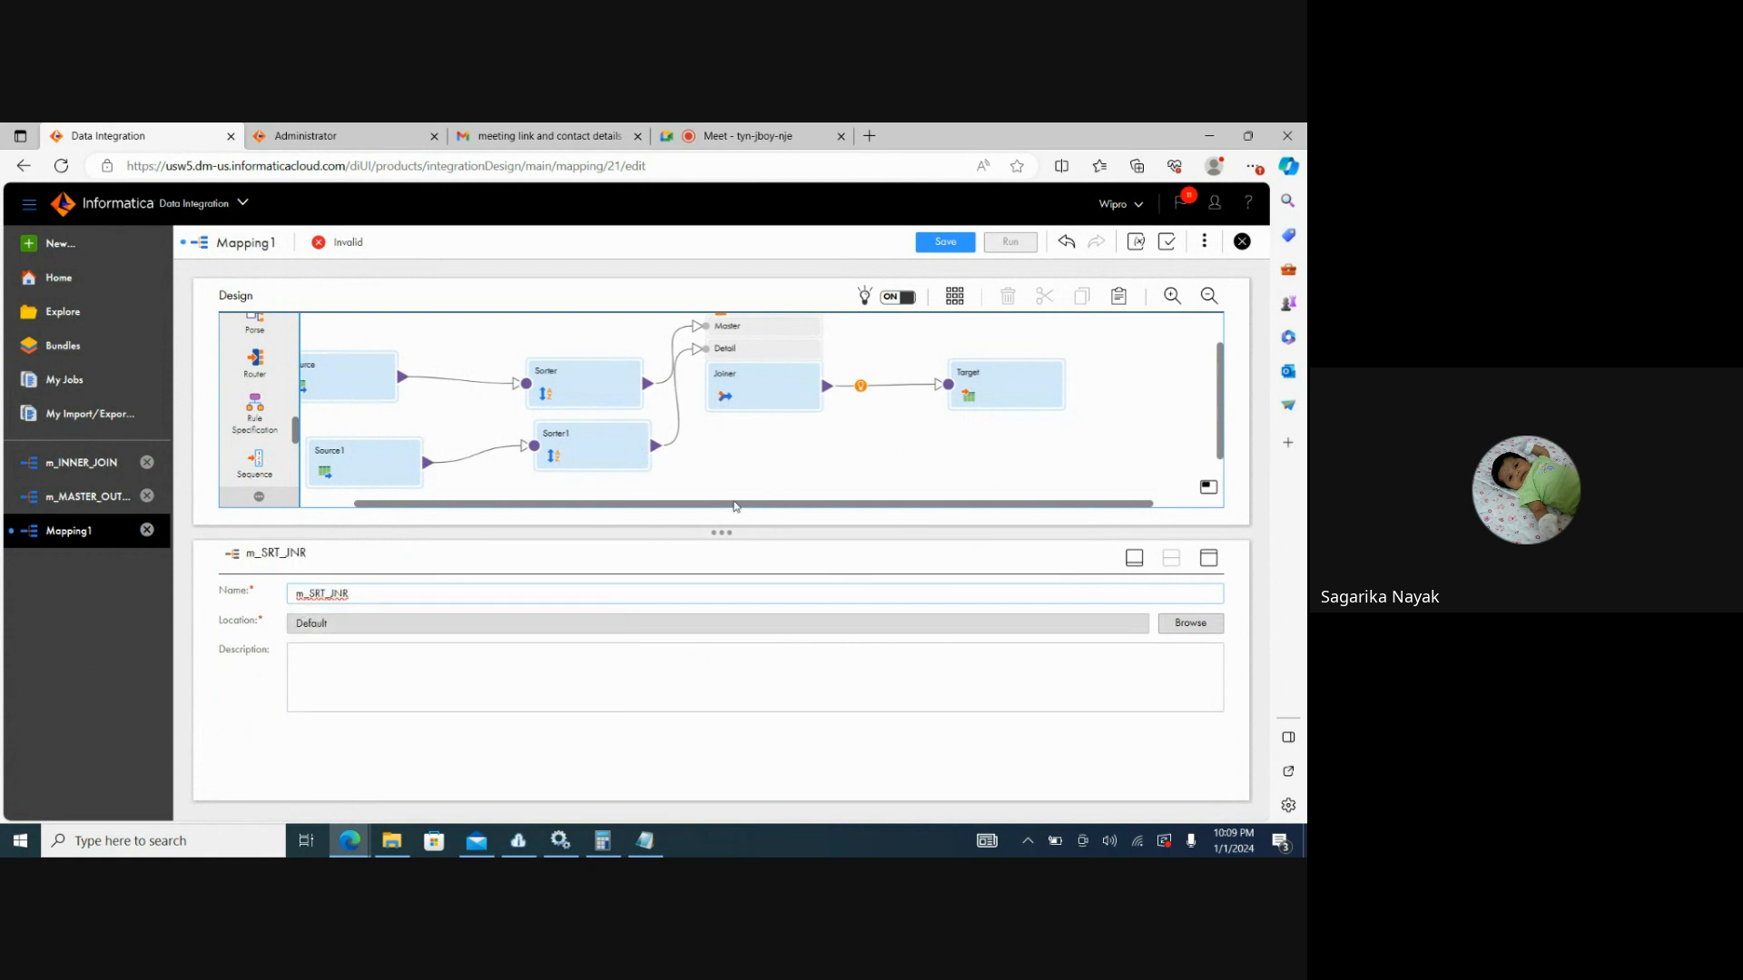
pyautogui.click(944, 242)
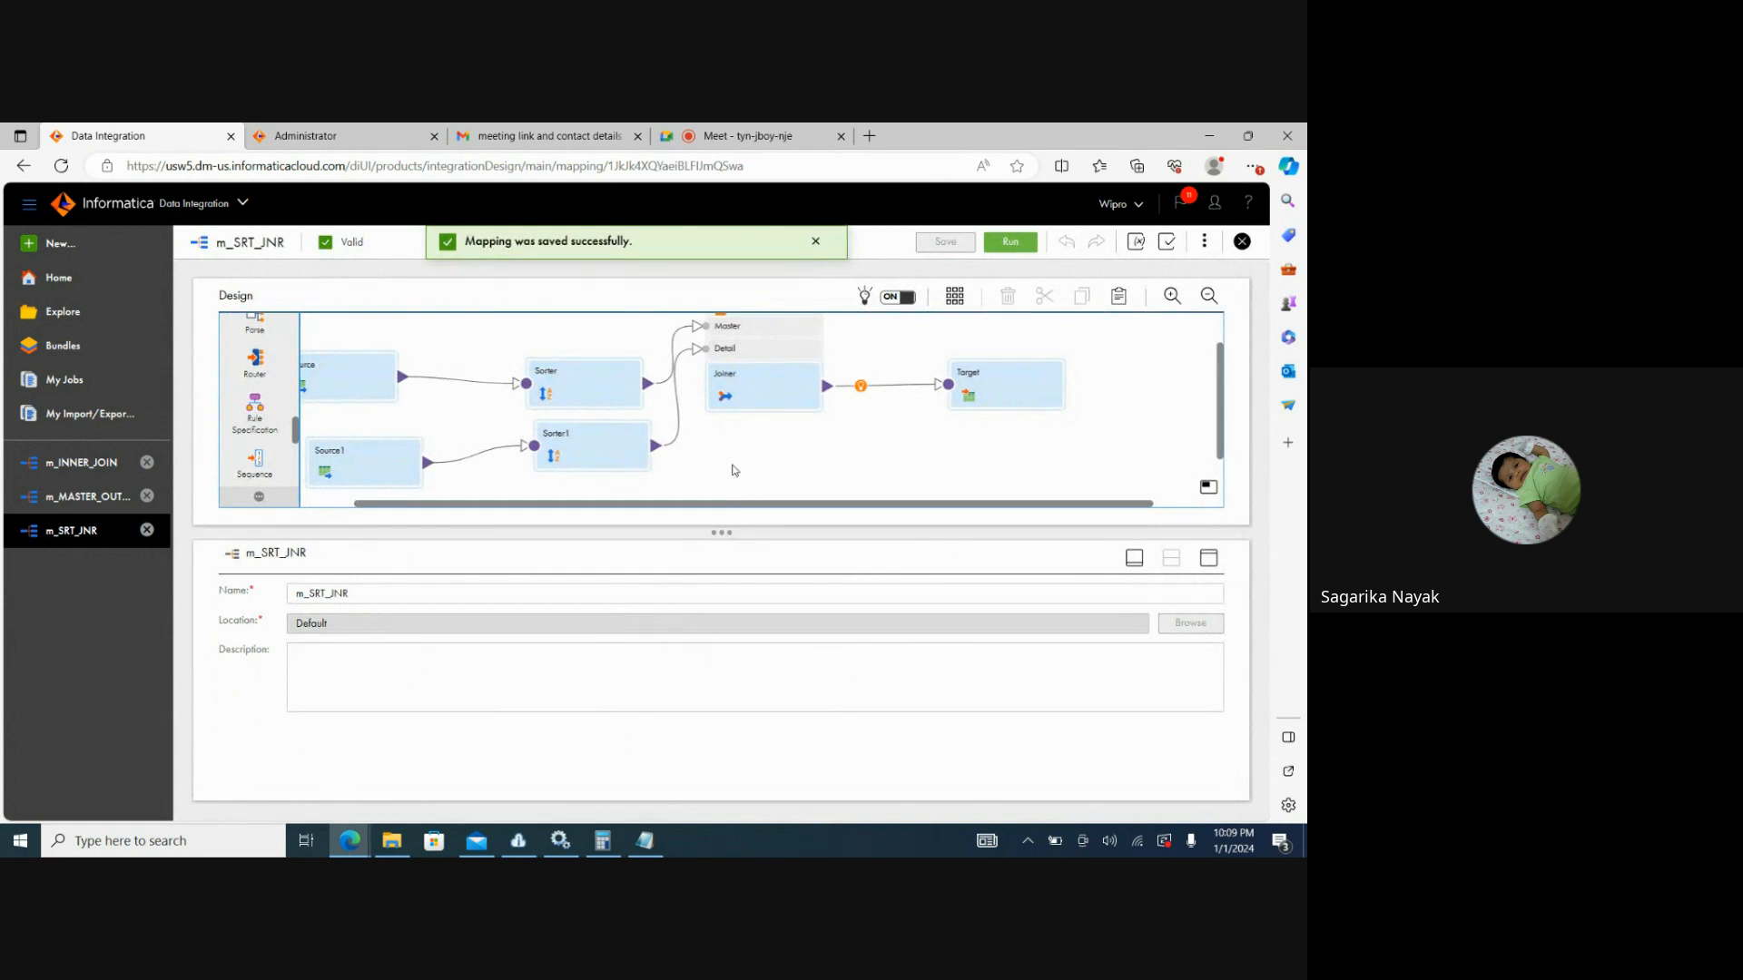
# Enable Sorted Input in the Joiner's advanced properties and save the mapping.
pyautogui.click(750, 396)
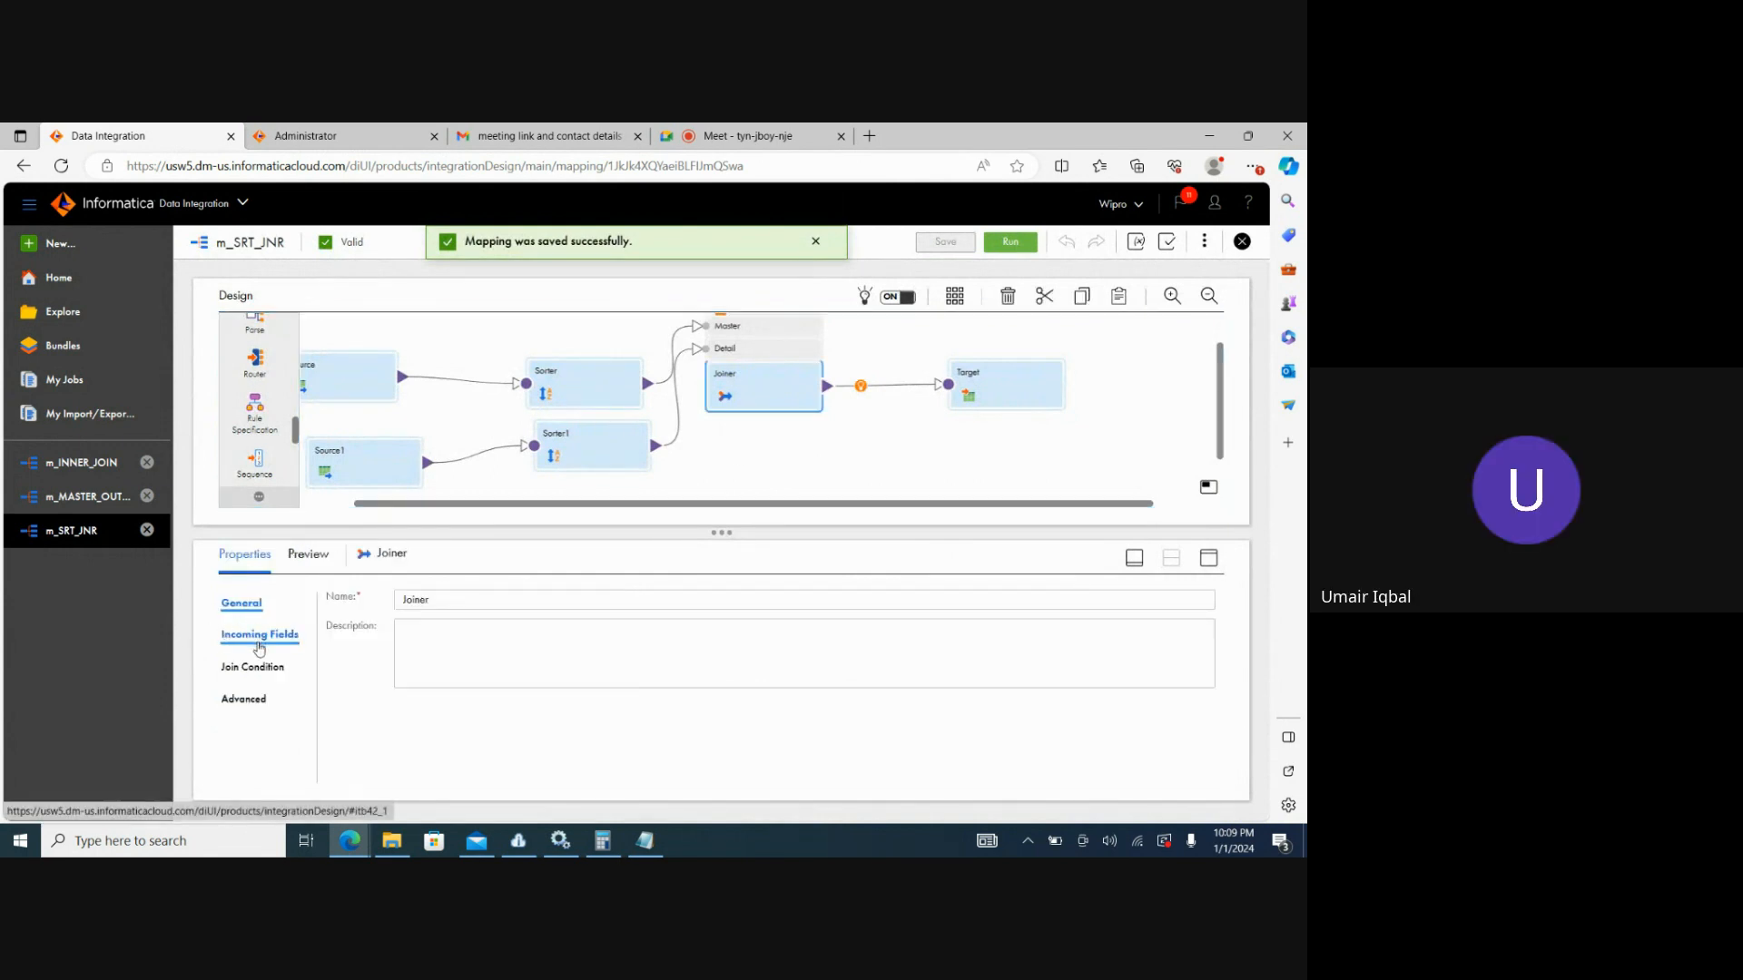
pyautogui.click(245, 699)
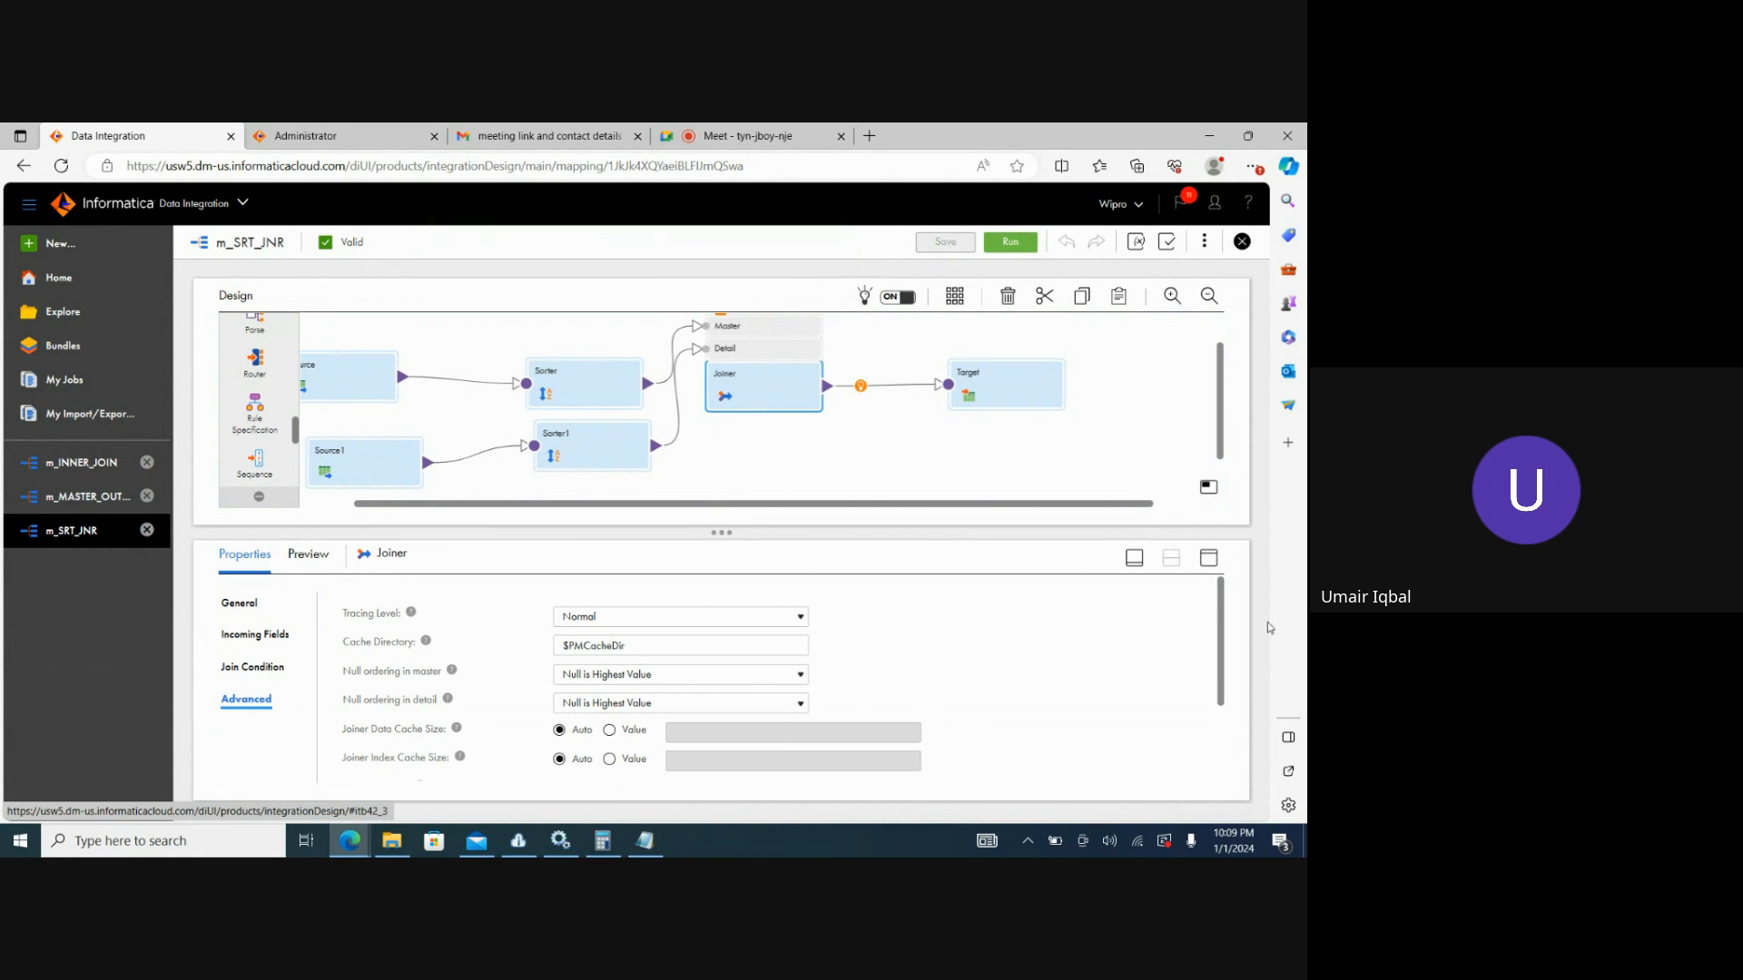
pyautogui.moveTo(1225, 679); pyautogui.dragTo(1224, 742)
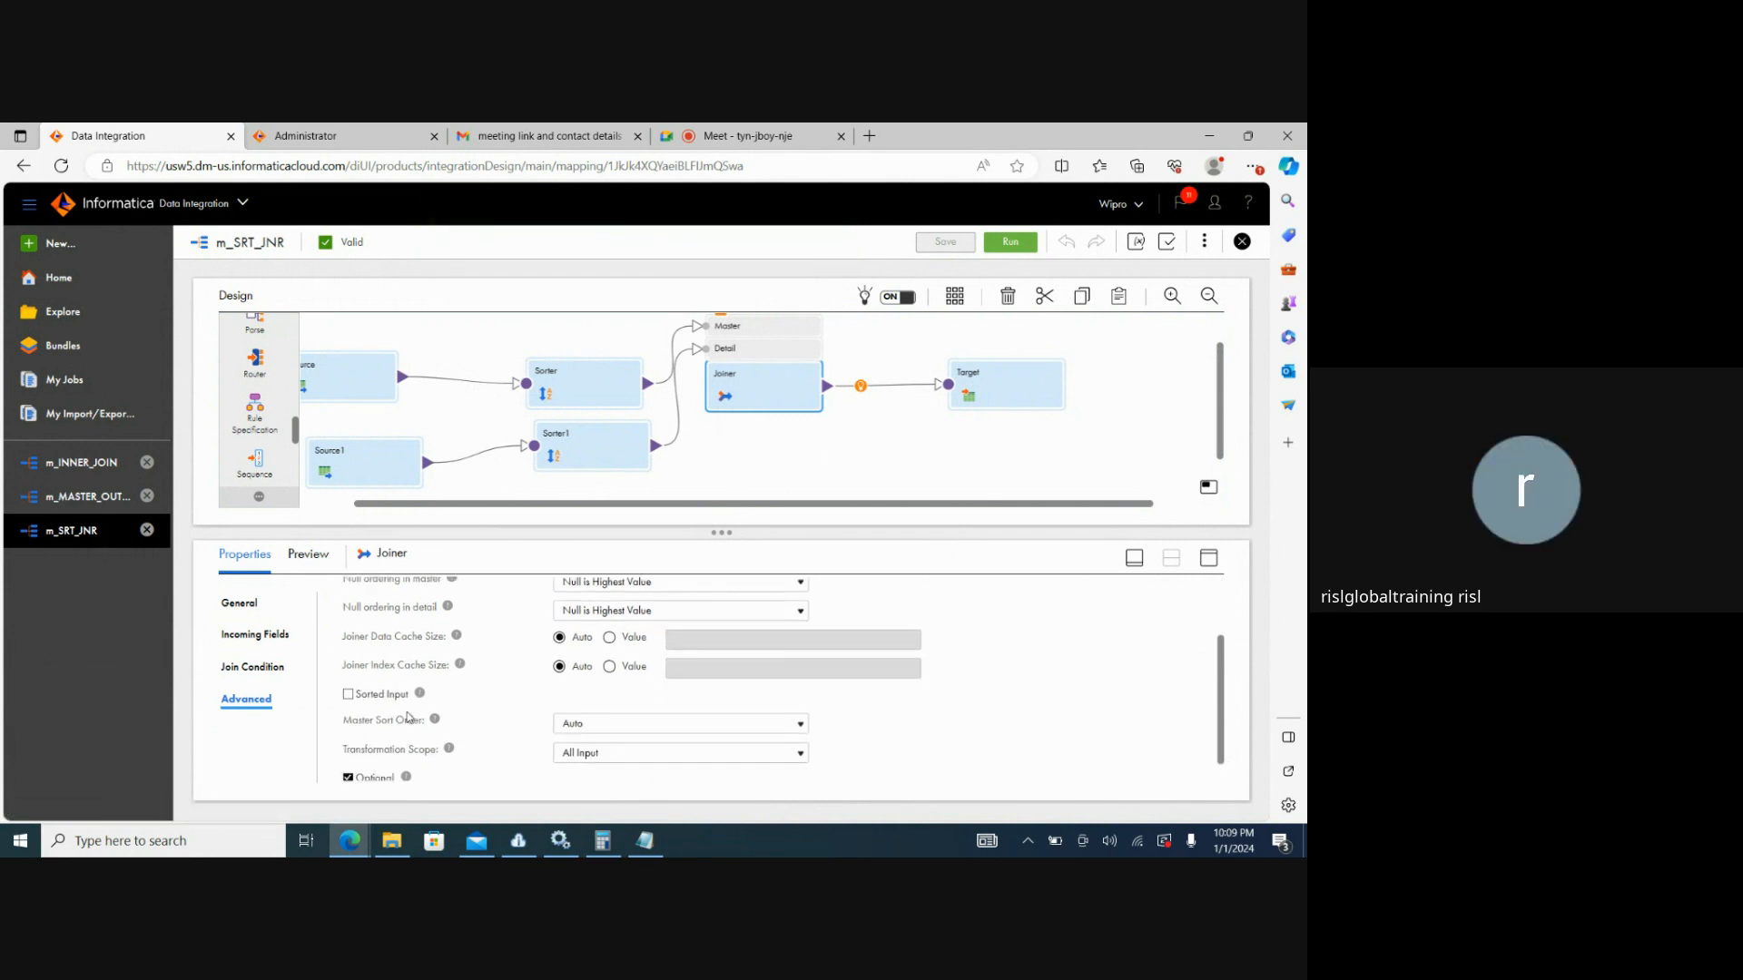
pyautogui.click(348, 695)
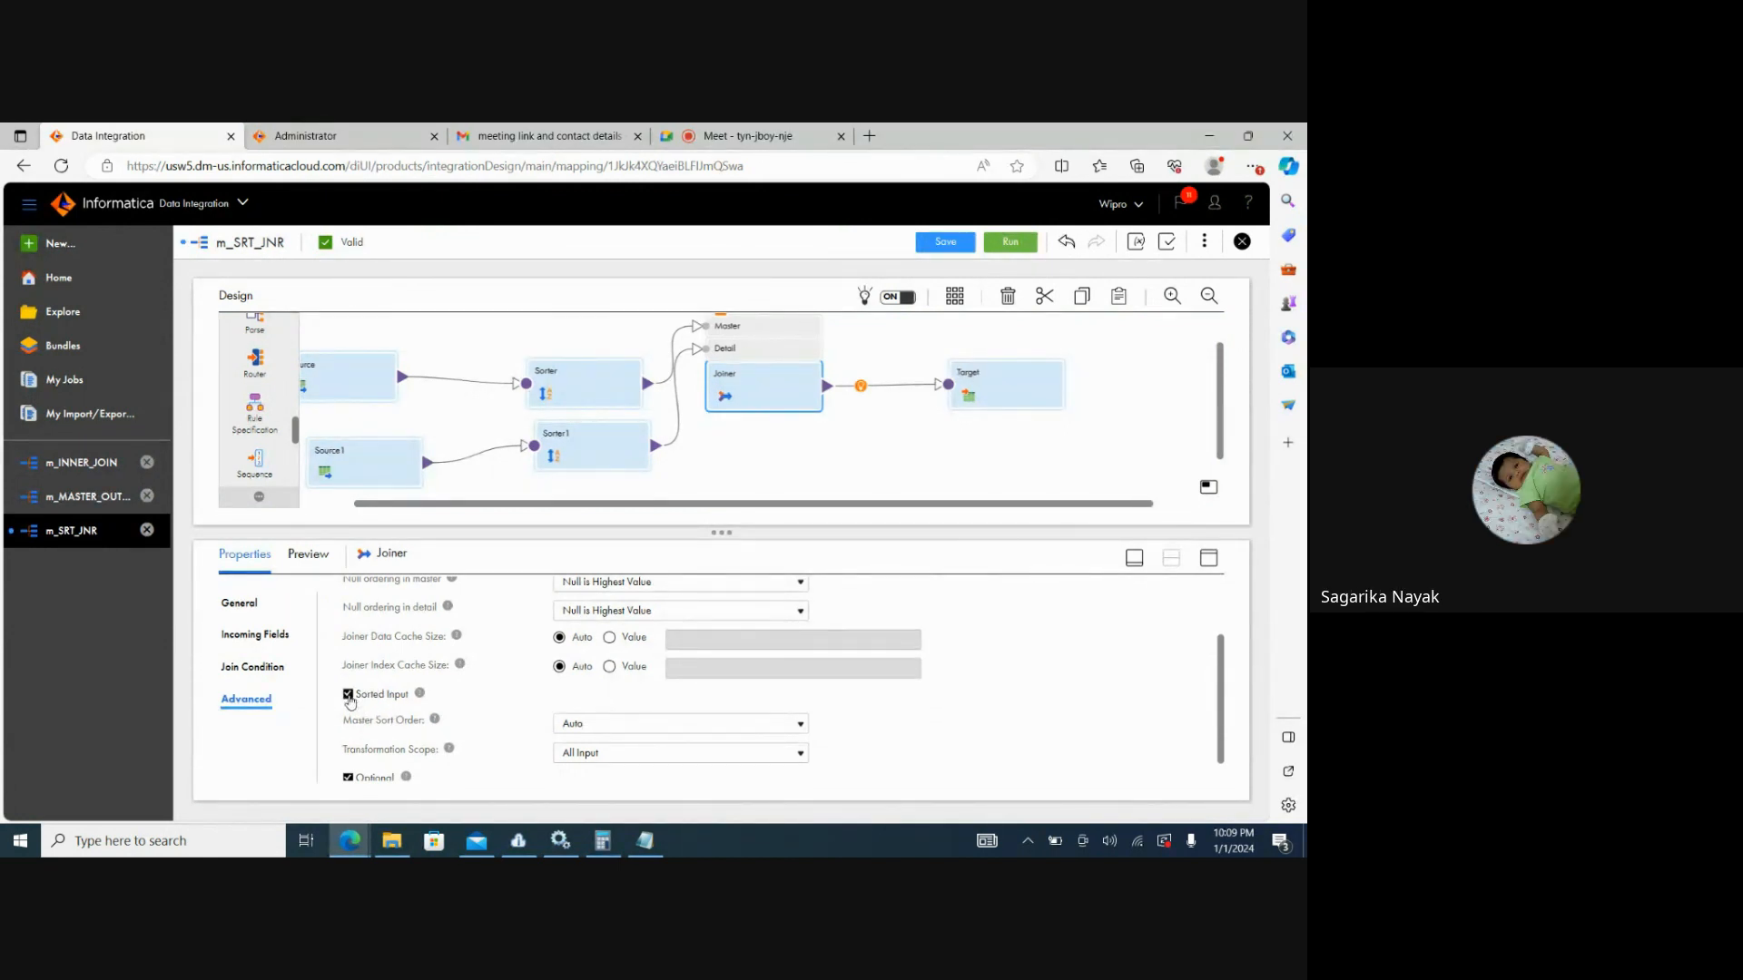
pyautogui.click(943, 243)
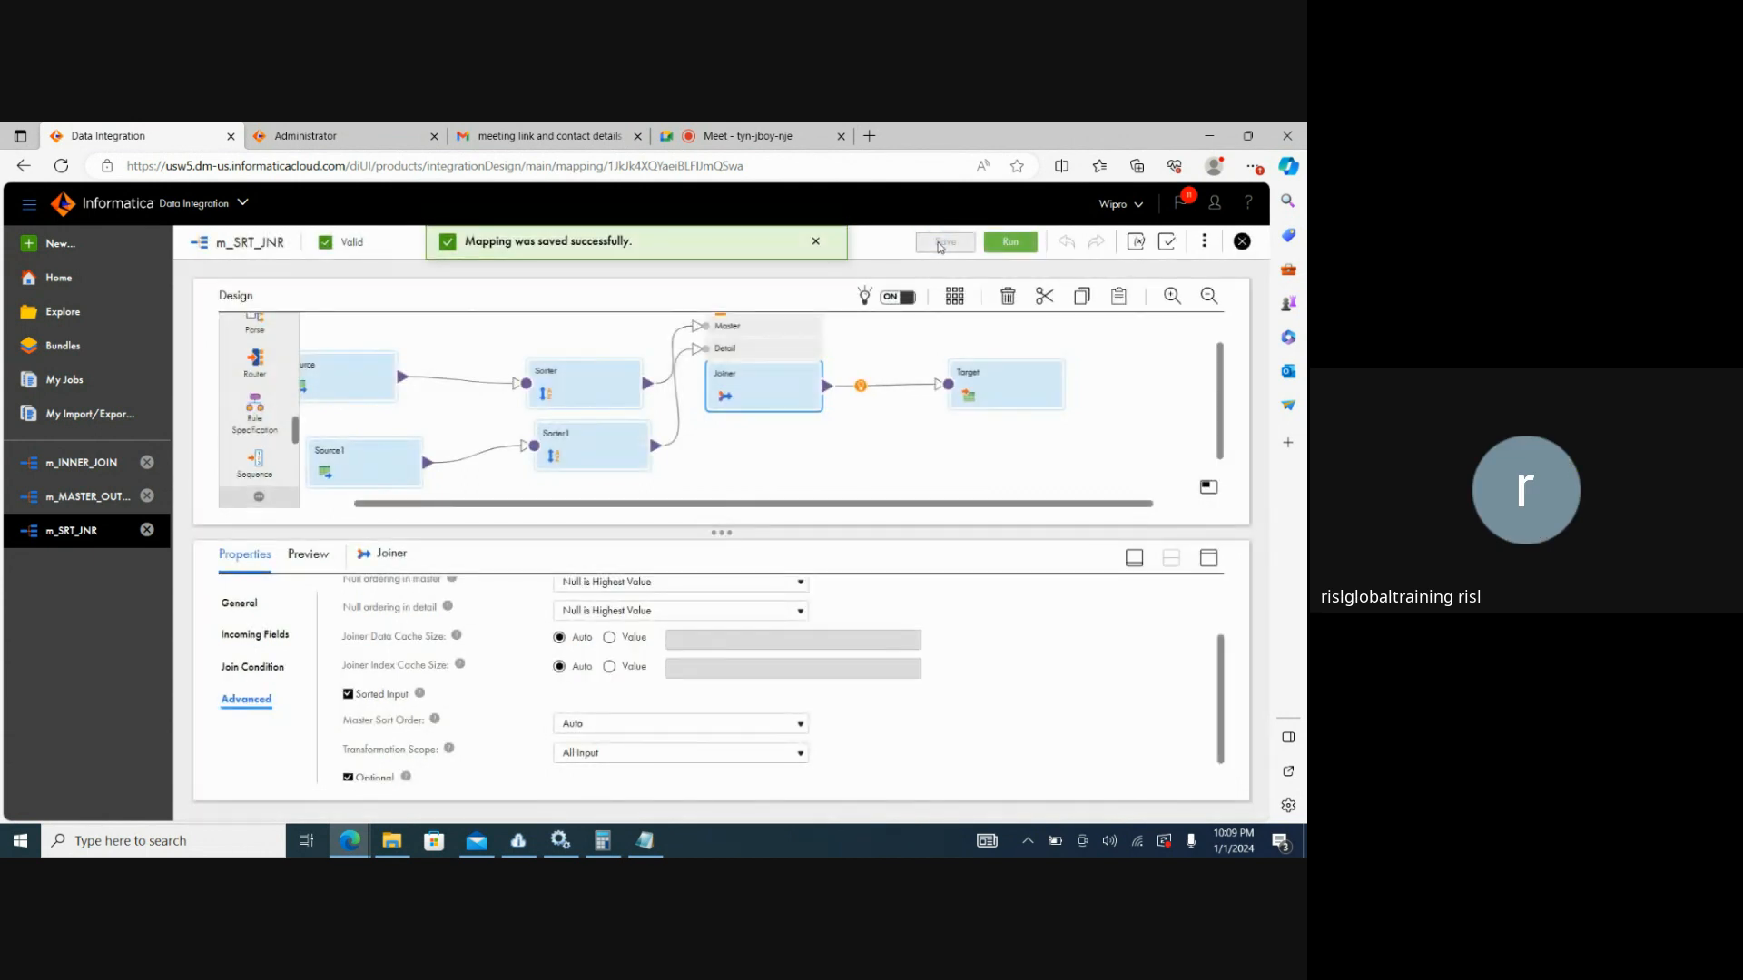
pyautogui.click(880, 434)
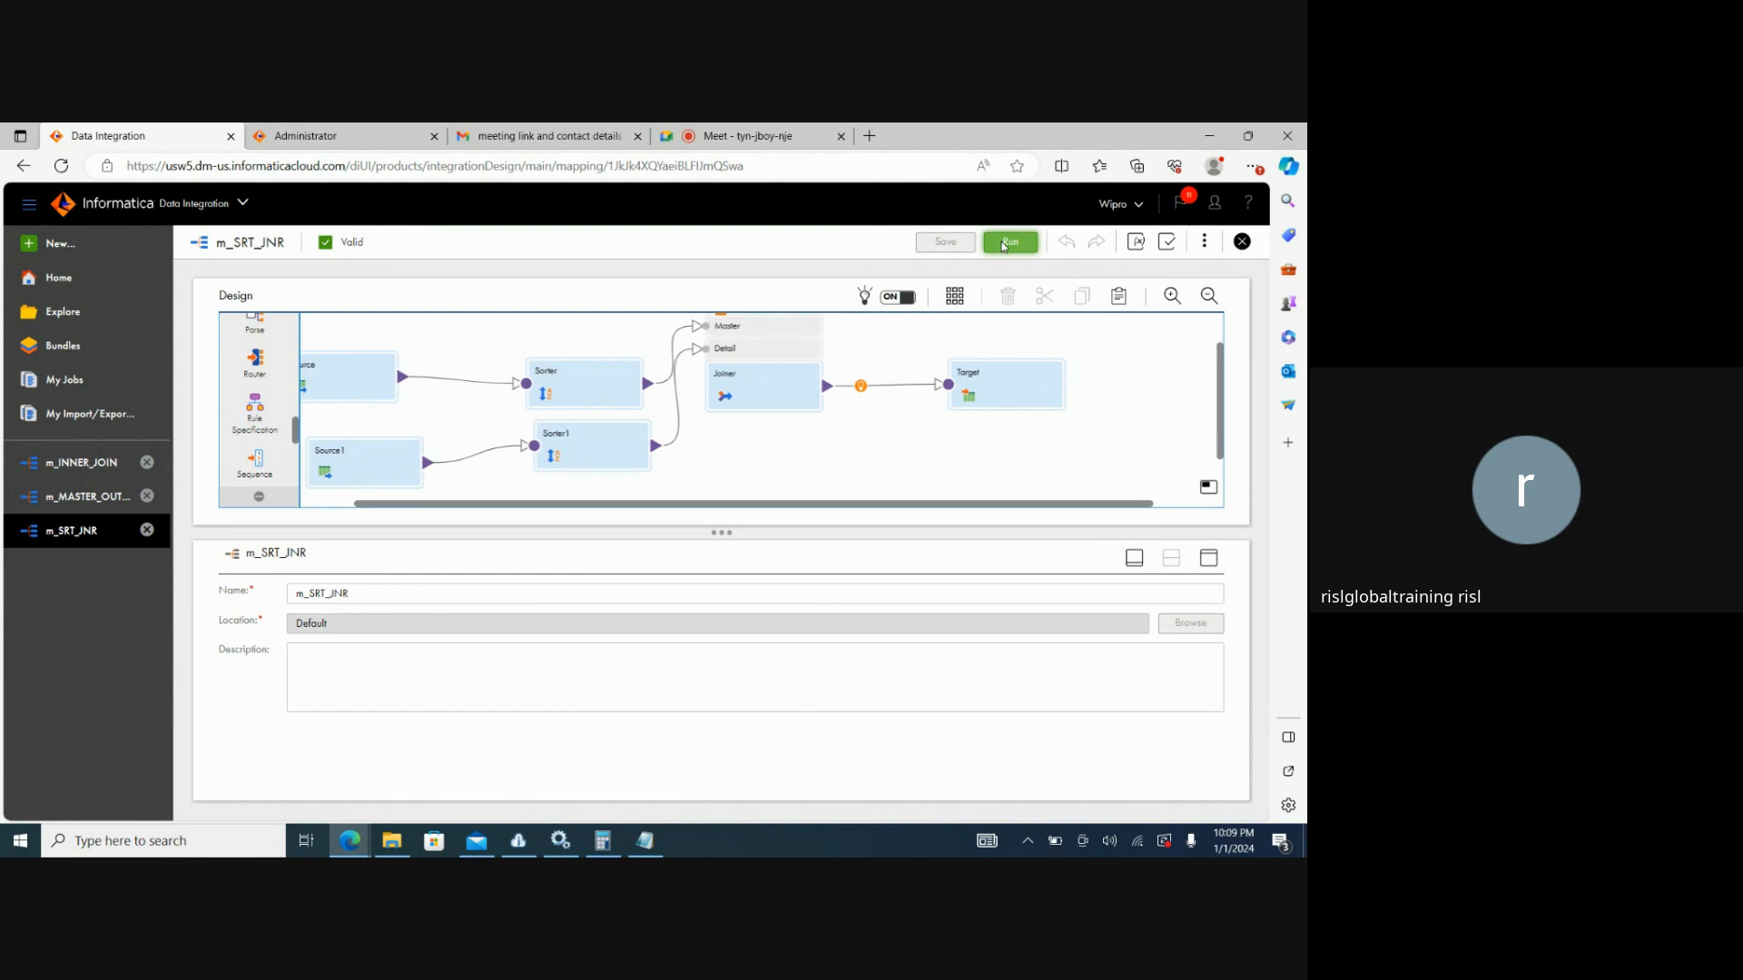
# Run the m_SRT_JNR mapping and refresh its status in the jobs list.
pyautogui.click(1004, 243)
pyautogui.click(52, 387)
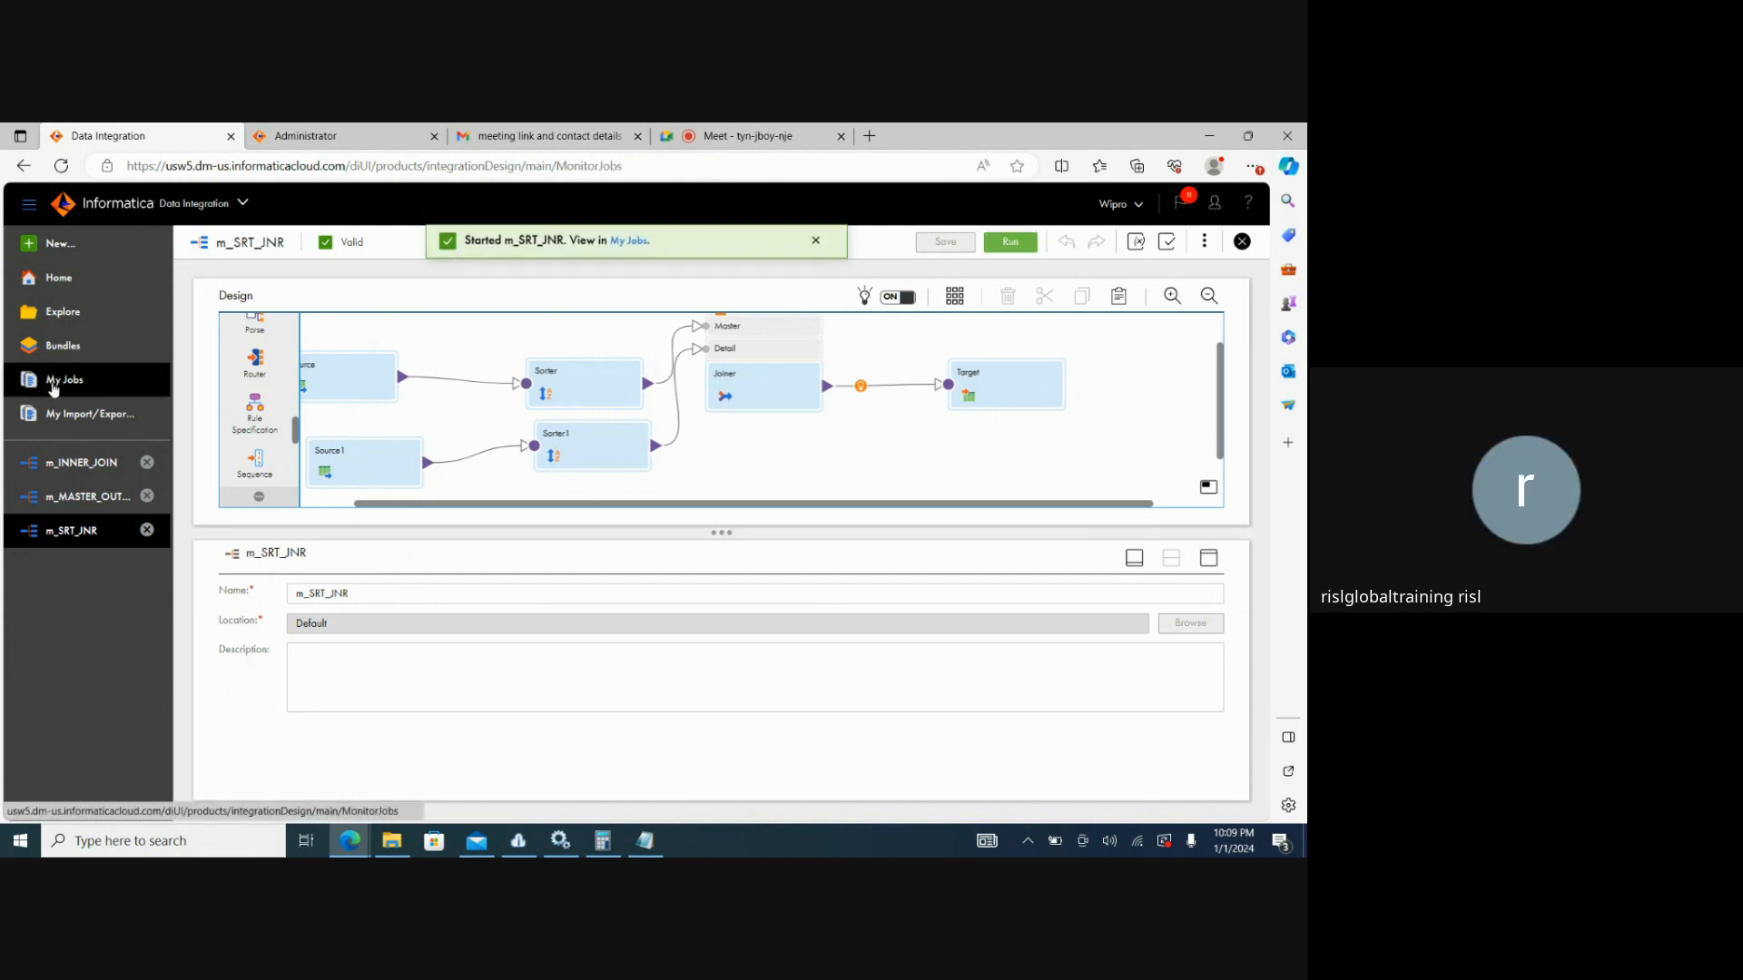
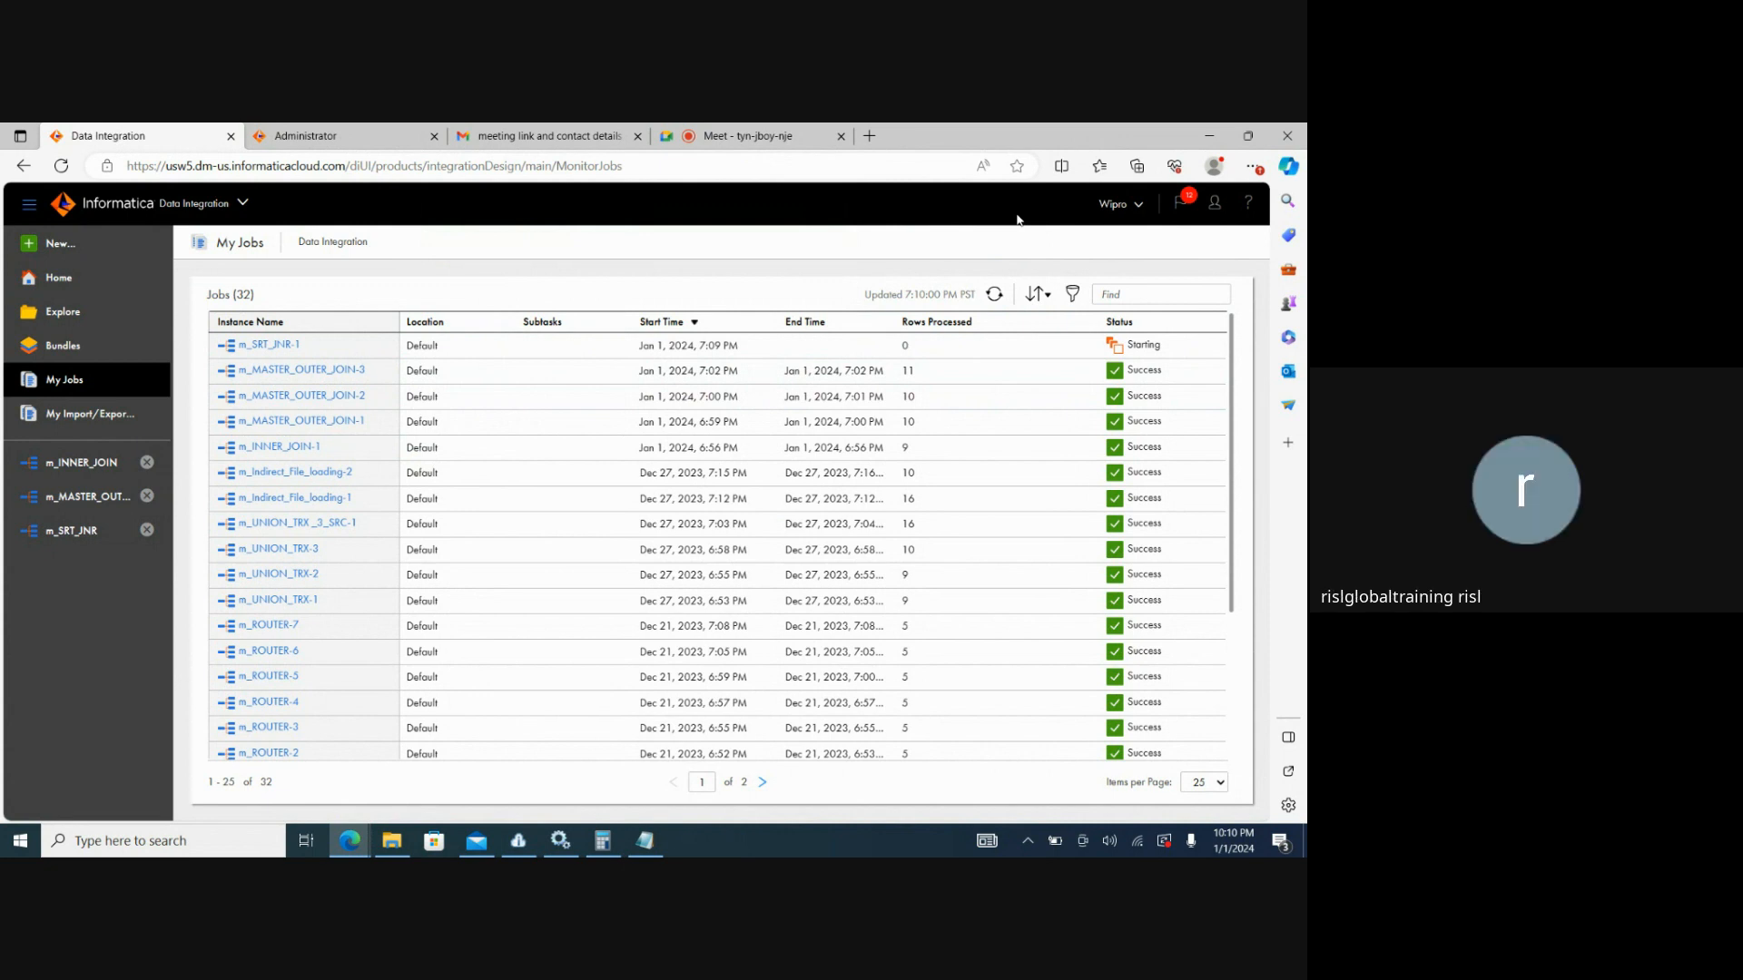
pyautogui.click(993, 296)
# Switch to the Target folder in File Explorer, view the contents of FF_INNER_JOIN, and return to the browser.
pyautogui.click(393, 839)
pyautogui.doubleClick(501, 445)
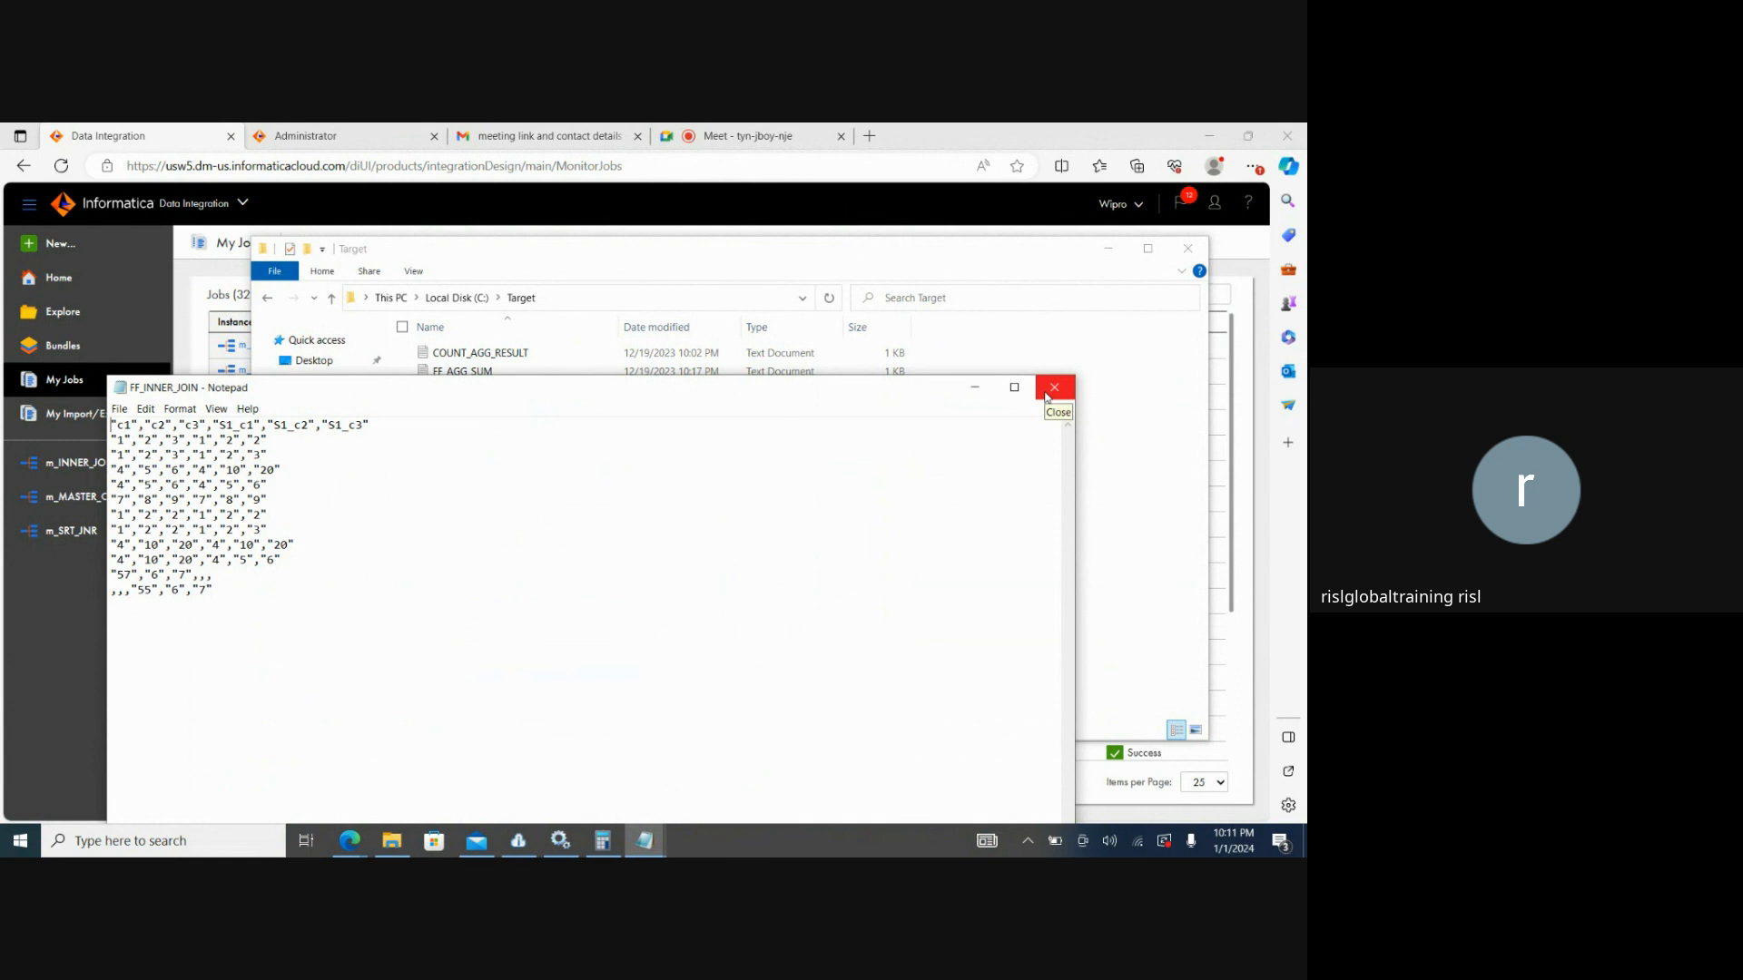
pyautogui.click(1052, 388)
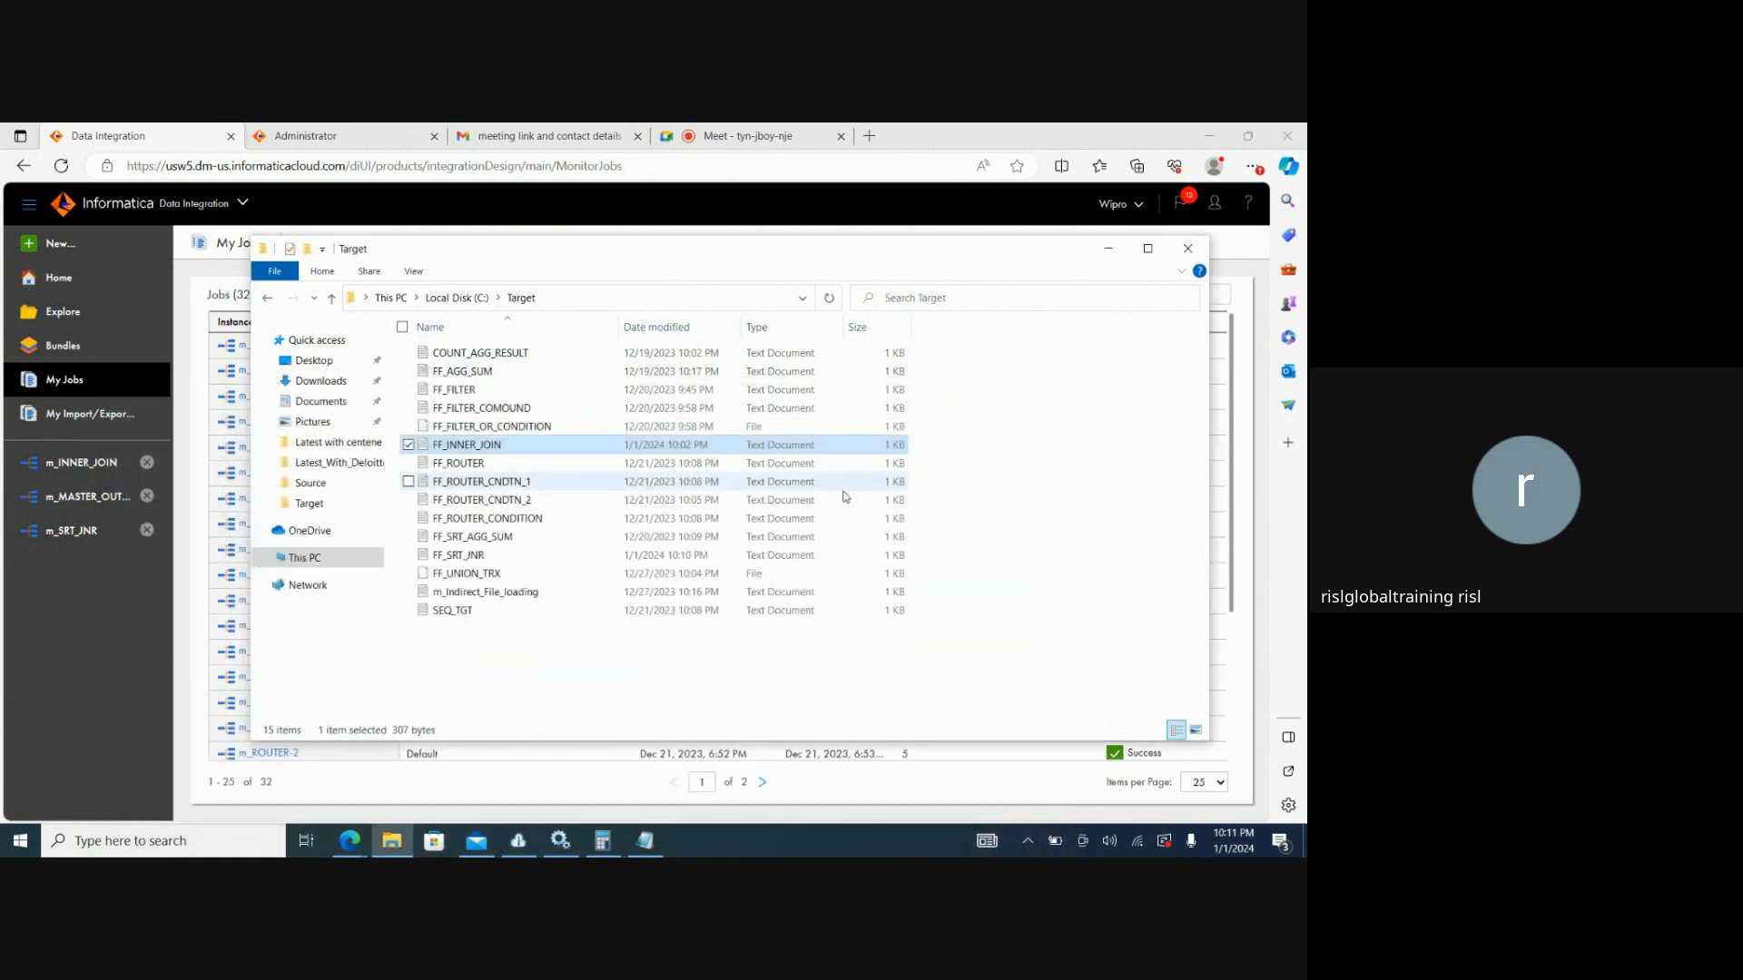
pyautogui.click(978, 466)
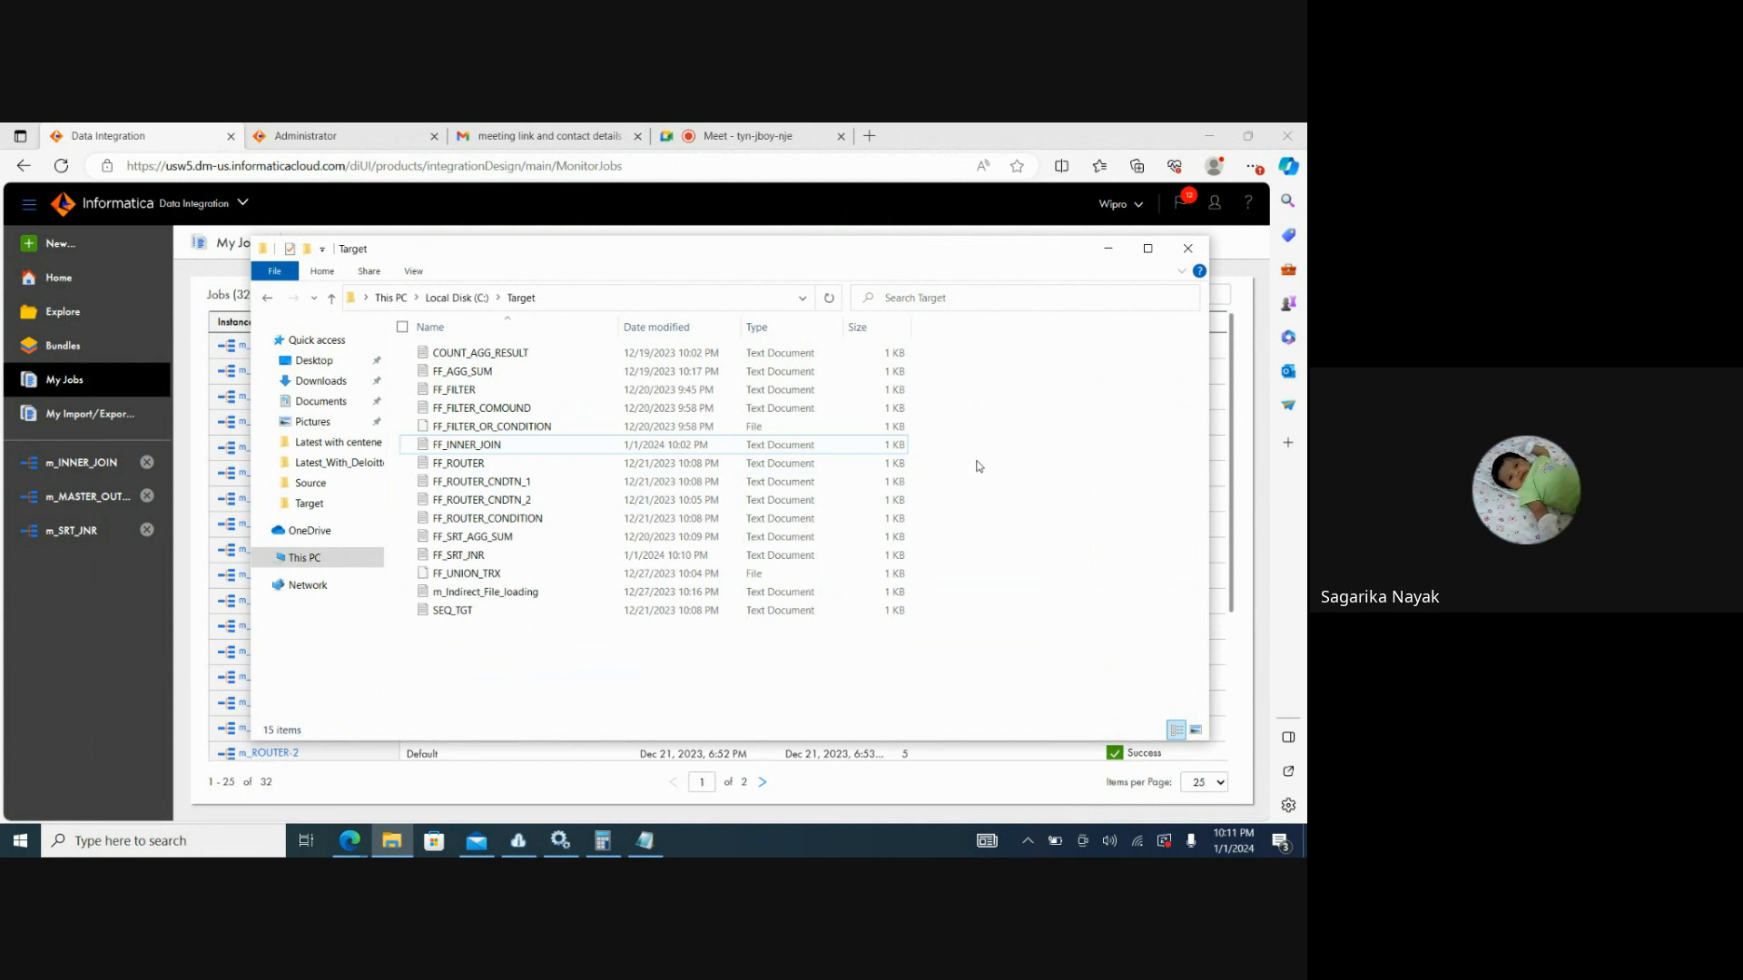
pyautogui.click(1107, 248)
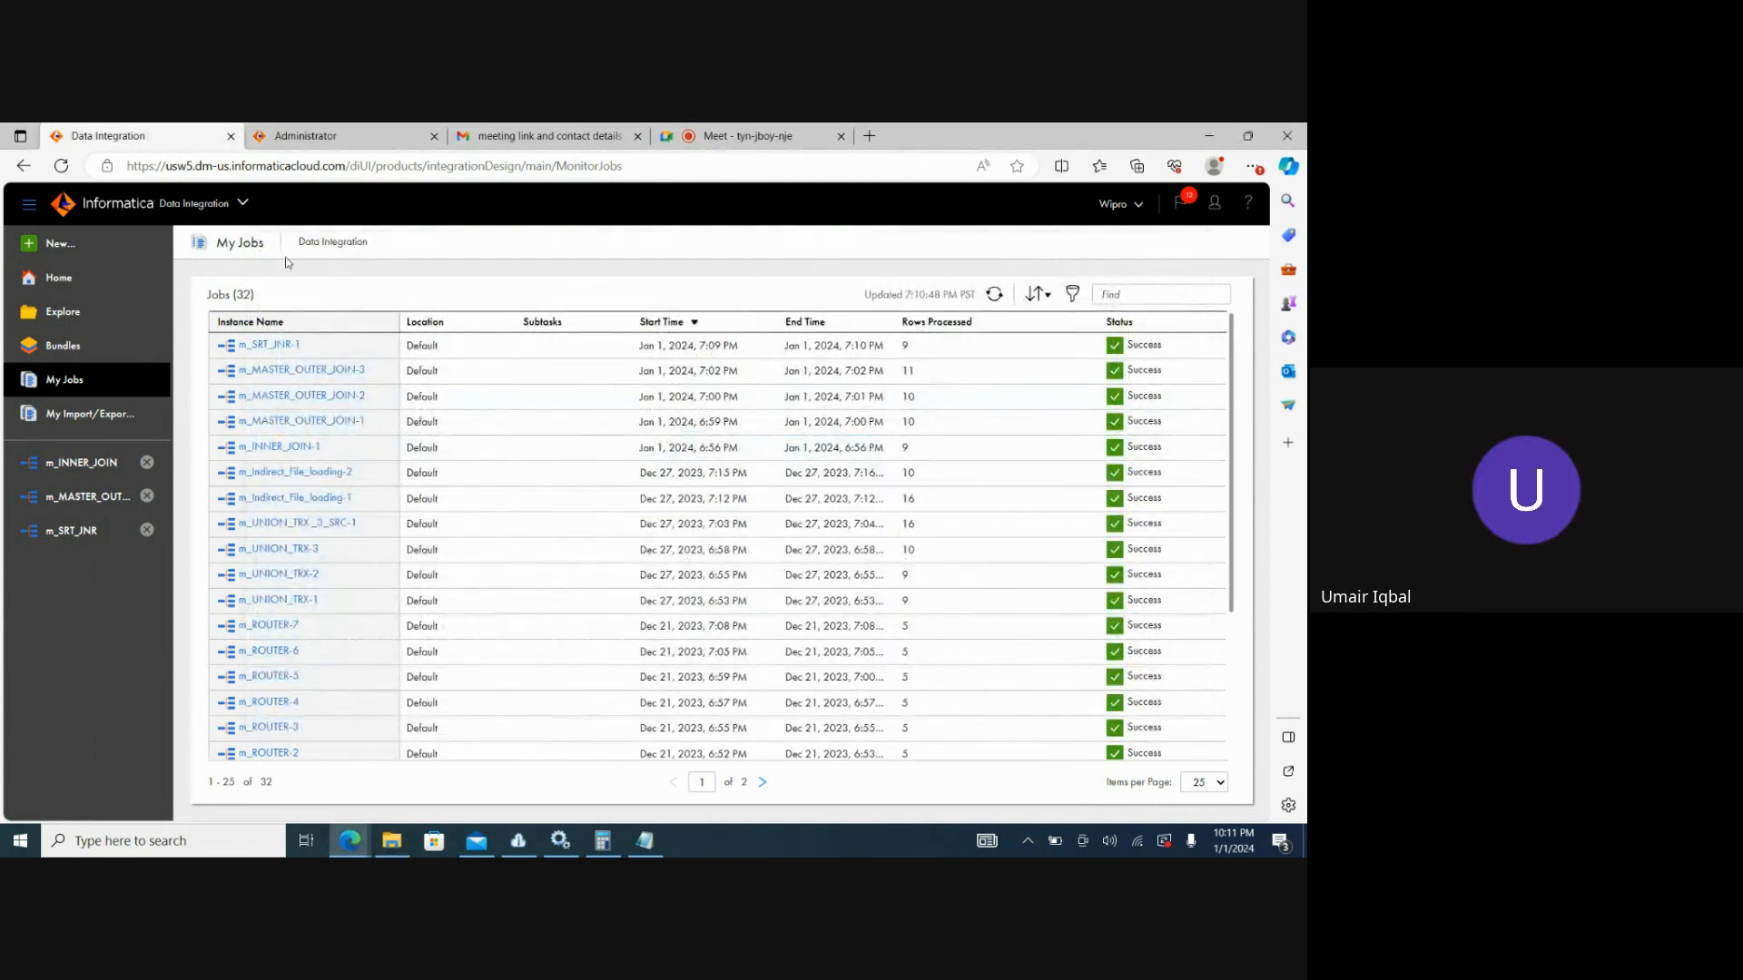
# Create a new mapping and insert a Lookup transformation between Source and Target, moving Target farther away to make room.
pyautogui.click(81, 240)
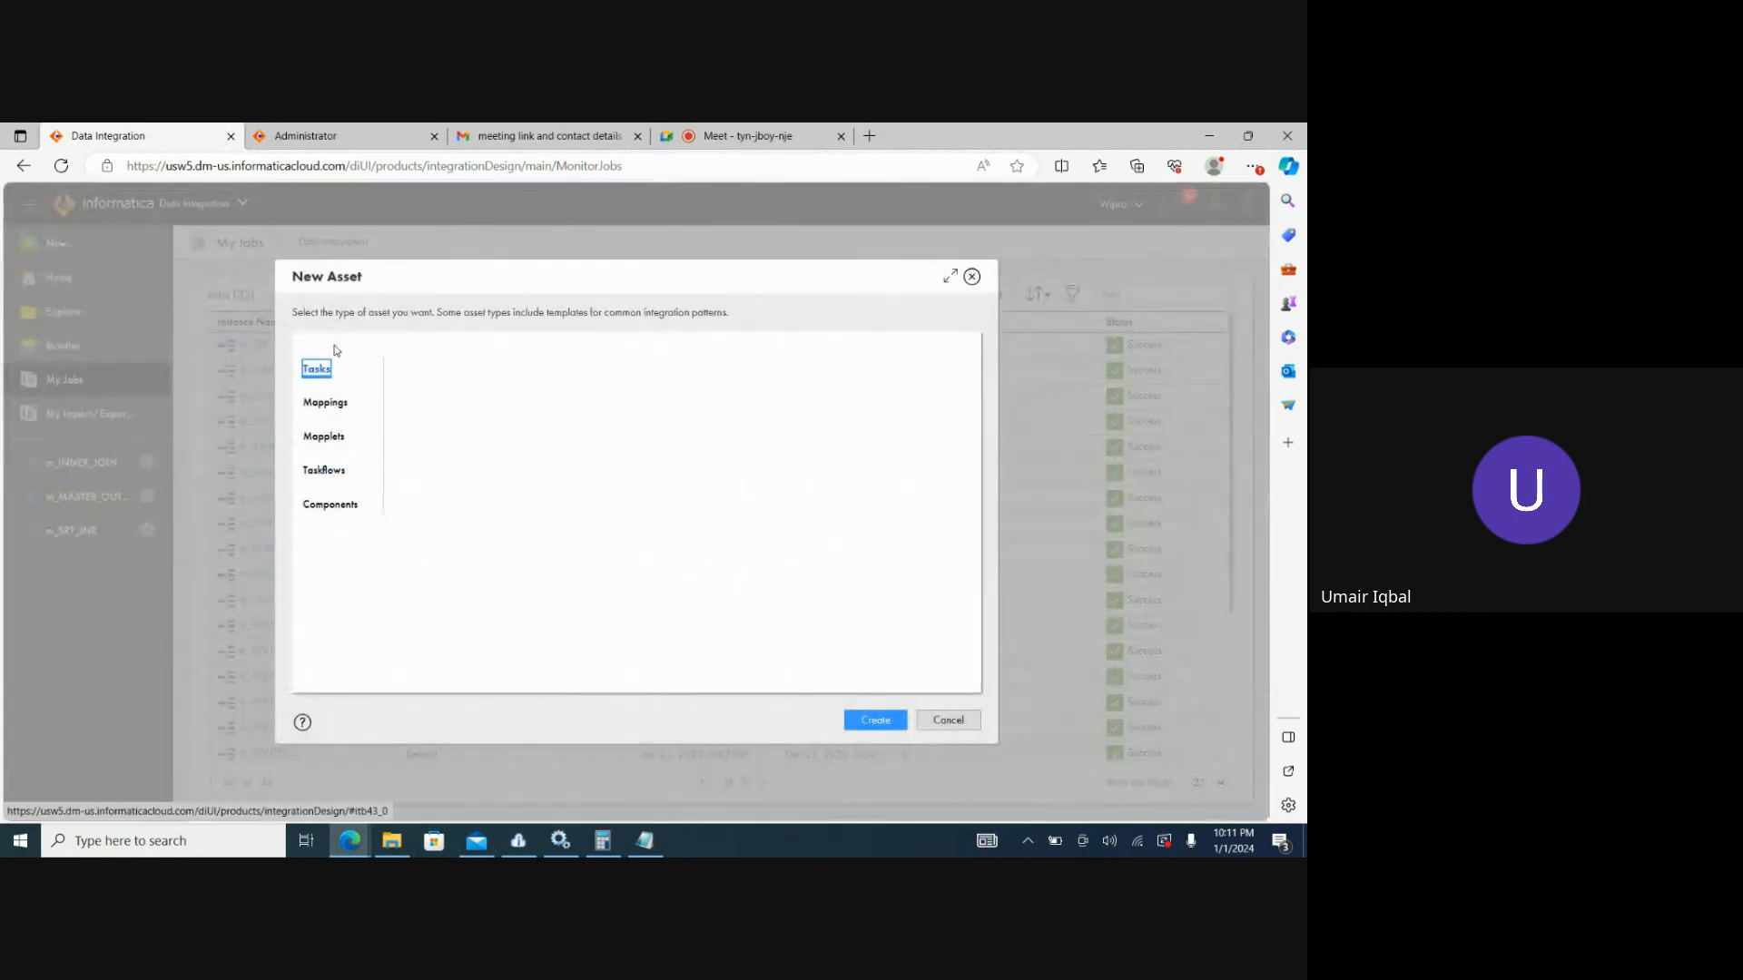
pyautogui.click(334, 400)
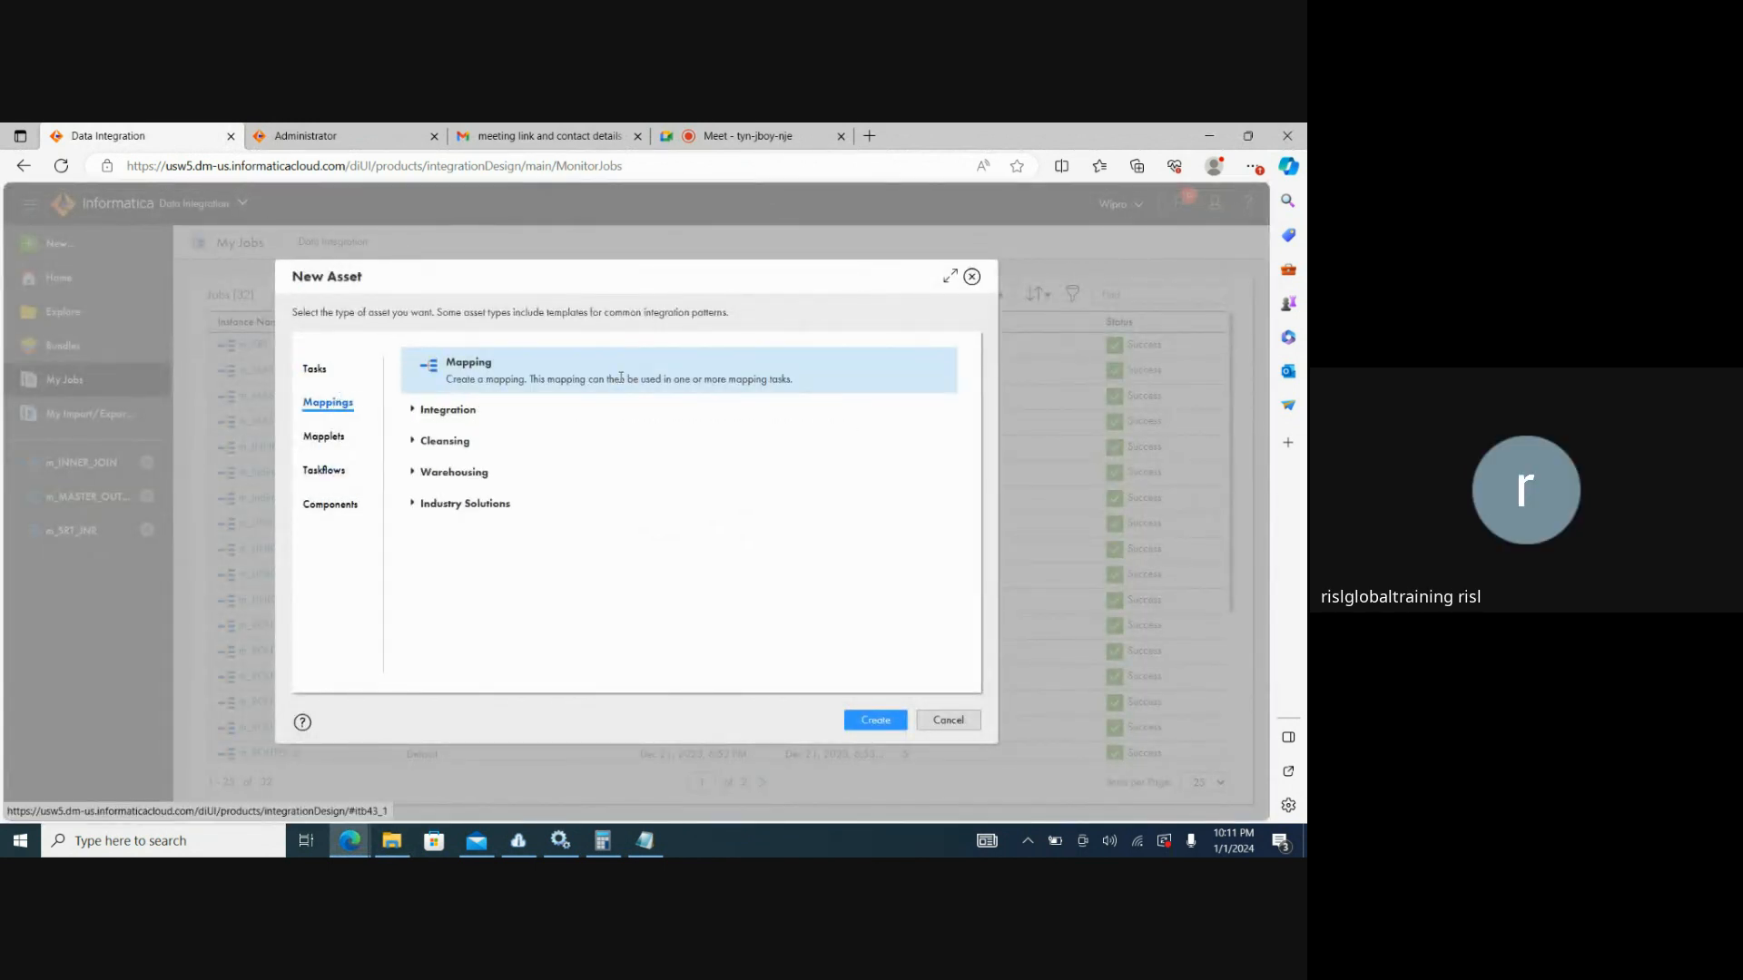
pyautogui.click(875, 721)
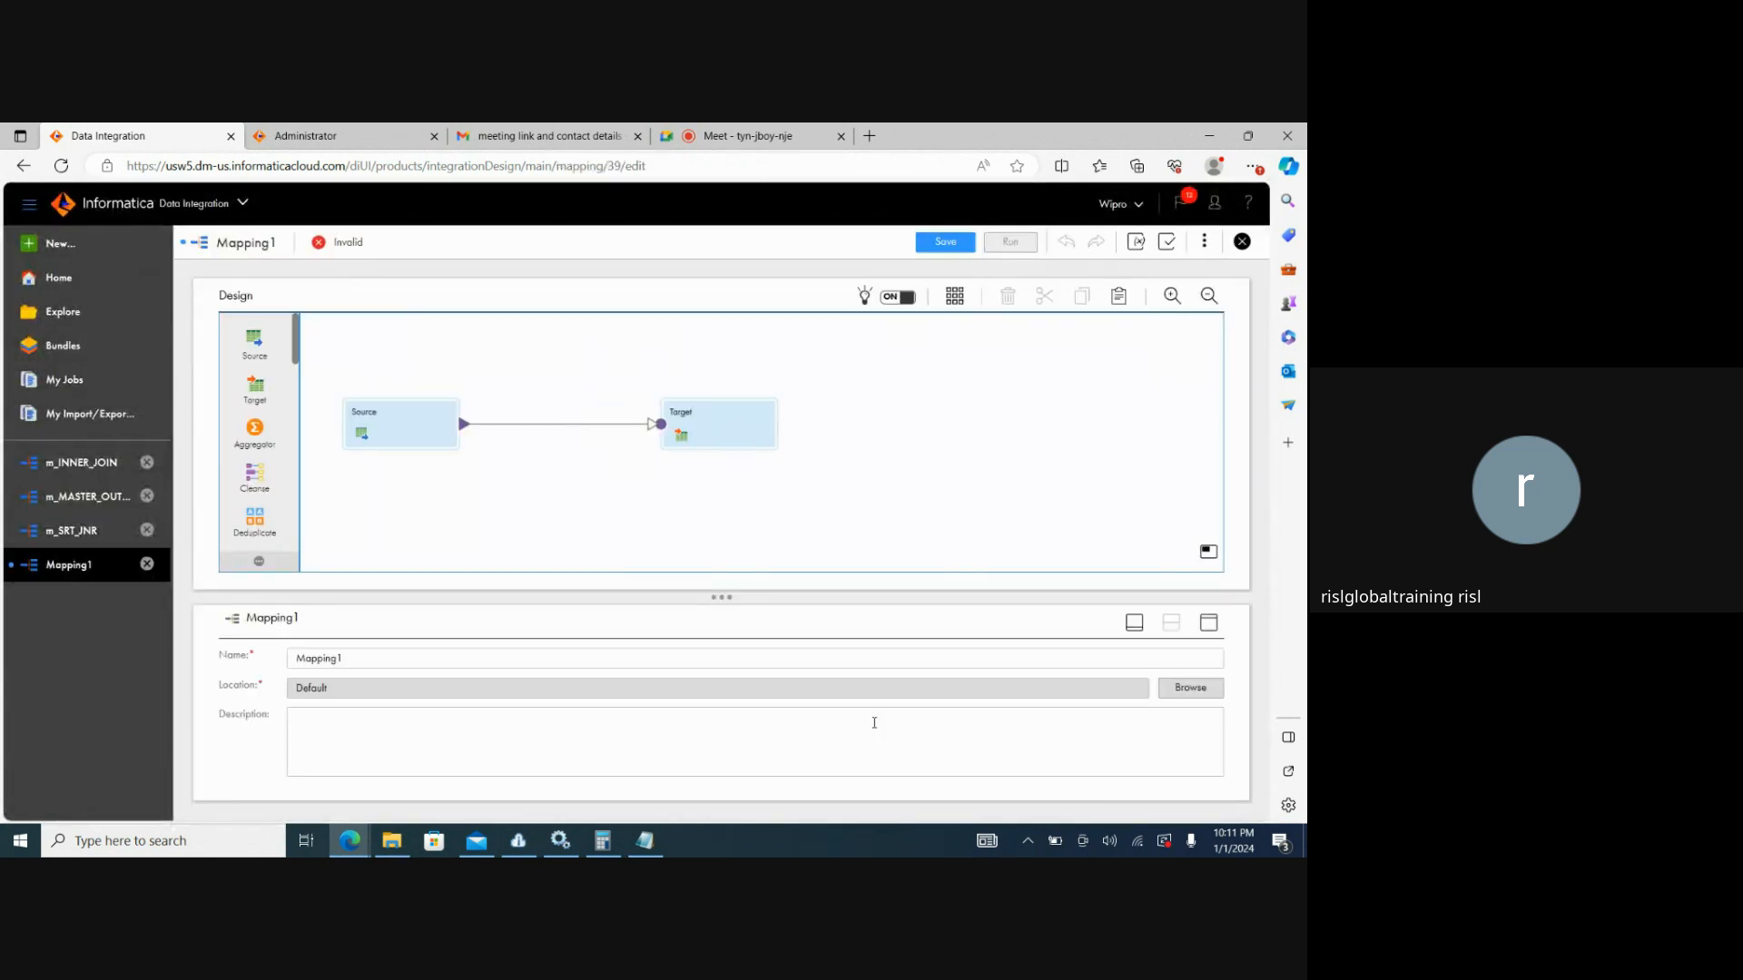
pyautogui.moveTo(295, 361); pyautogui.dragTo(495, 419)
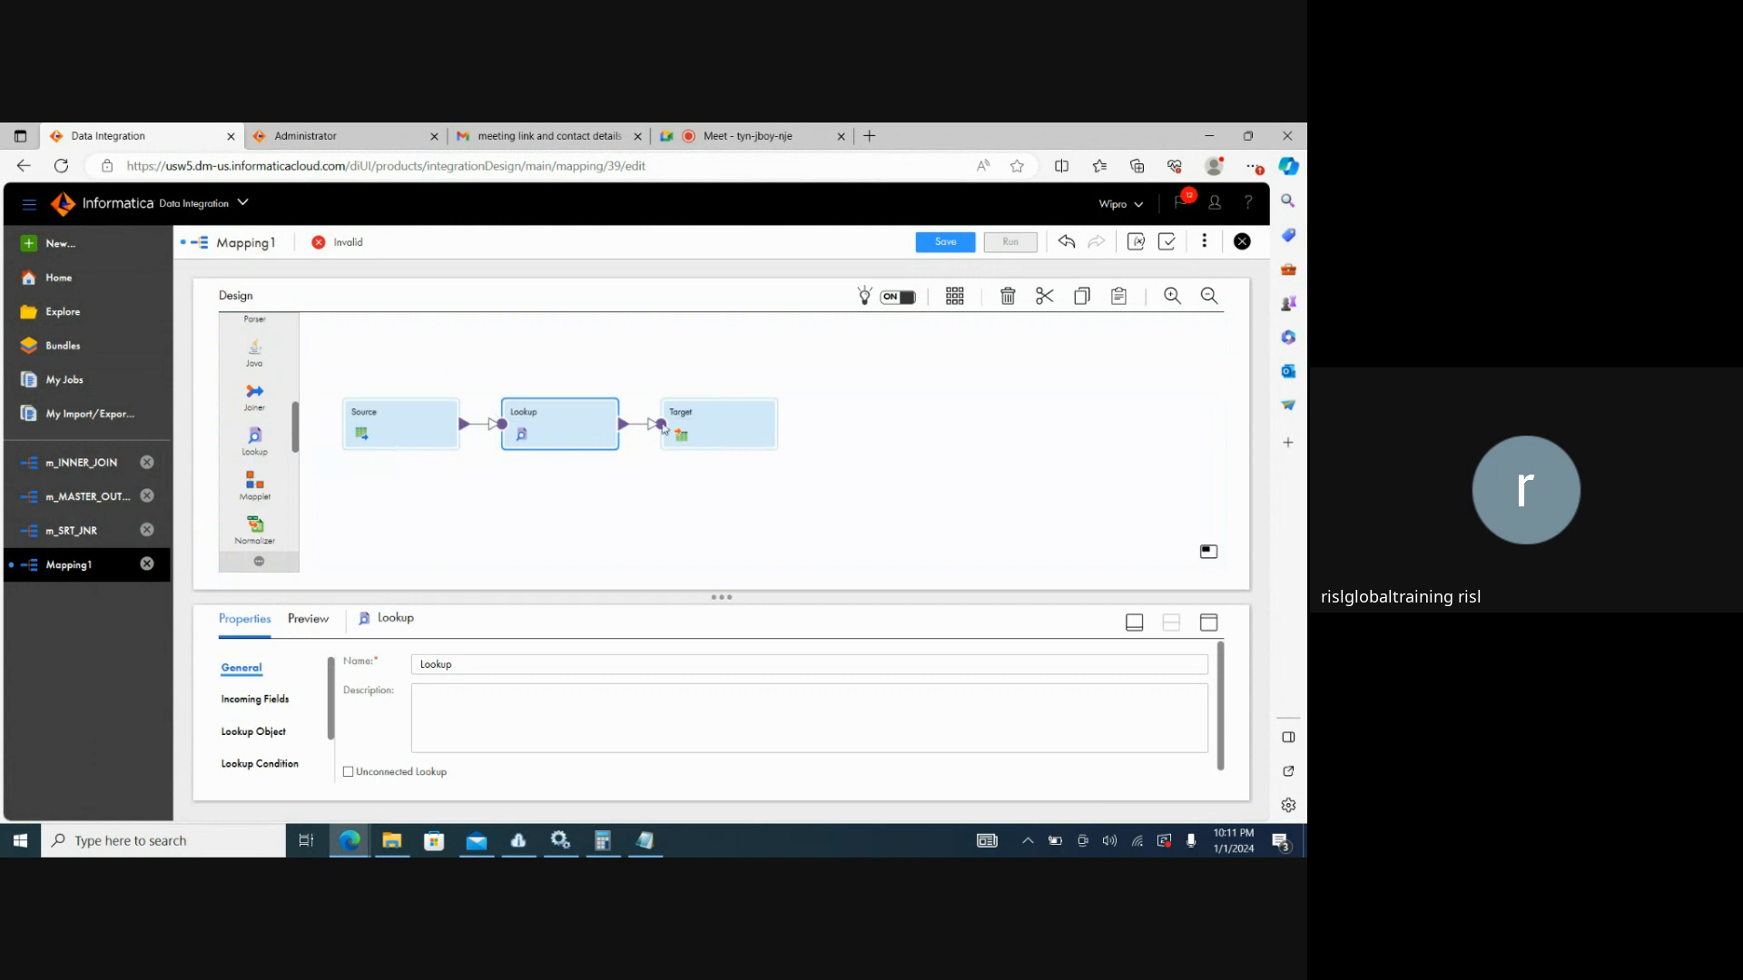
pyautogui.moveTo(696, 422); pyautogui.dragTo(824, 426)
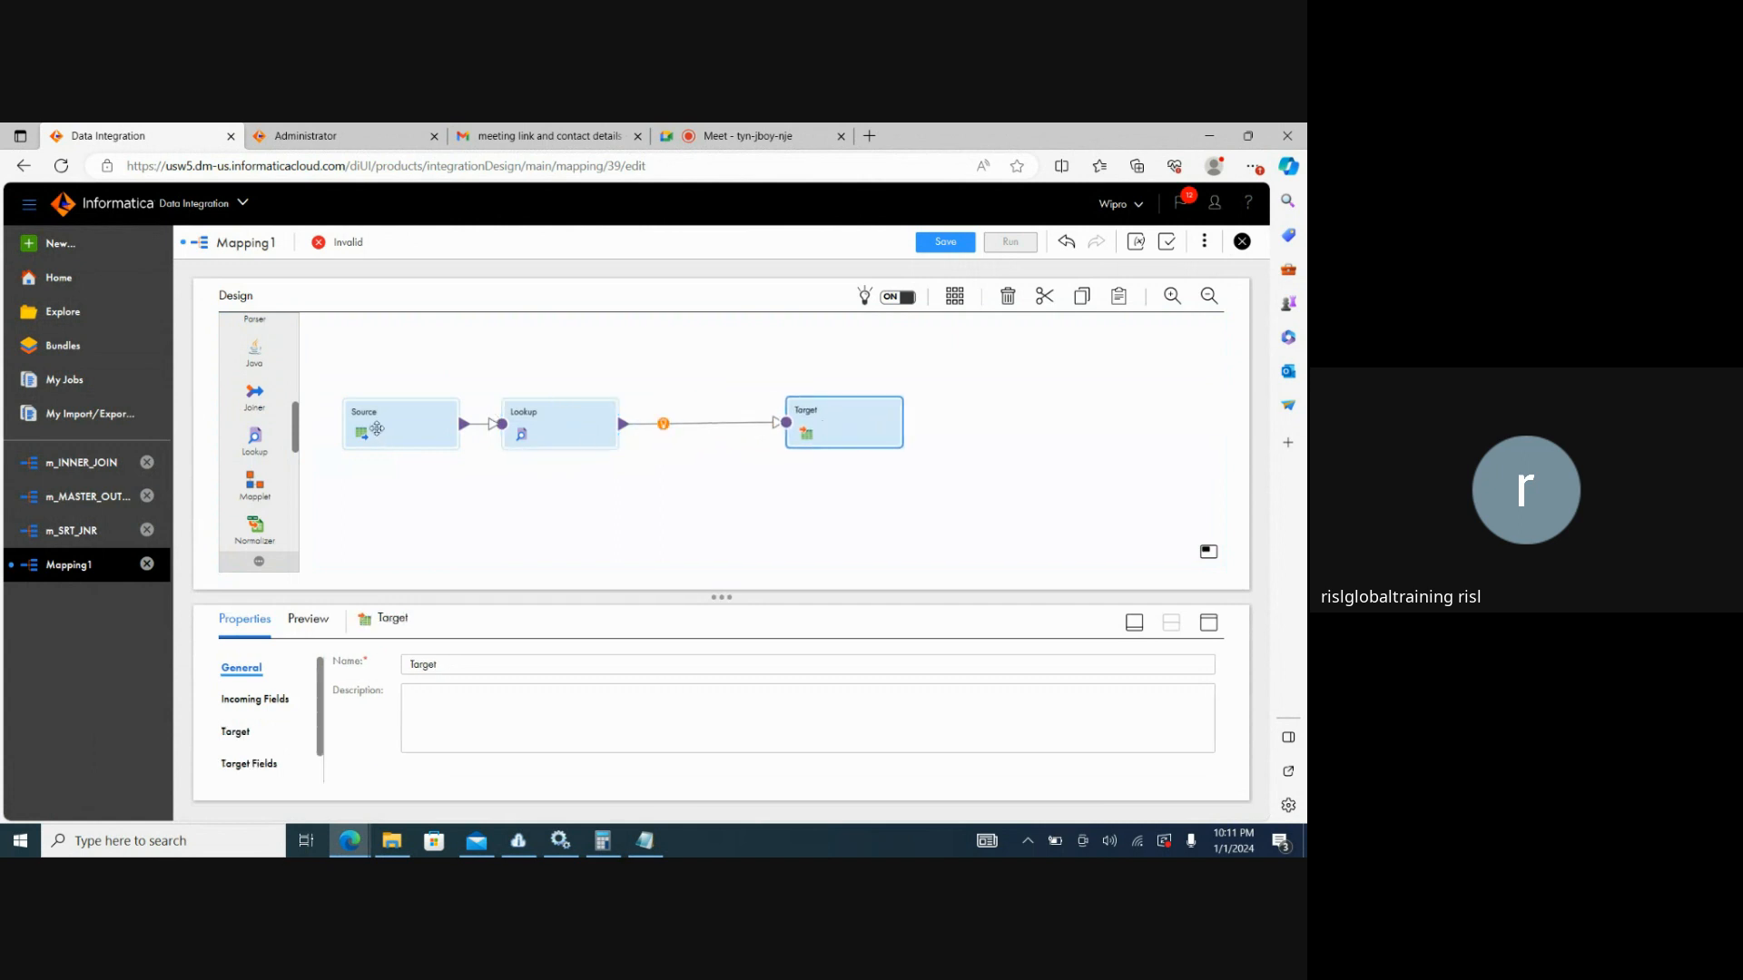
# Configure the Source with the Source_FlatFile connection and SEQ_1.txt as its single object.
pyautogui.click(372, 427)
pyautogui.click(234, 708)
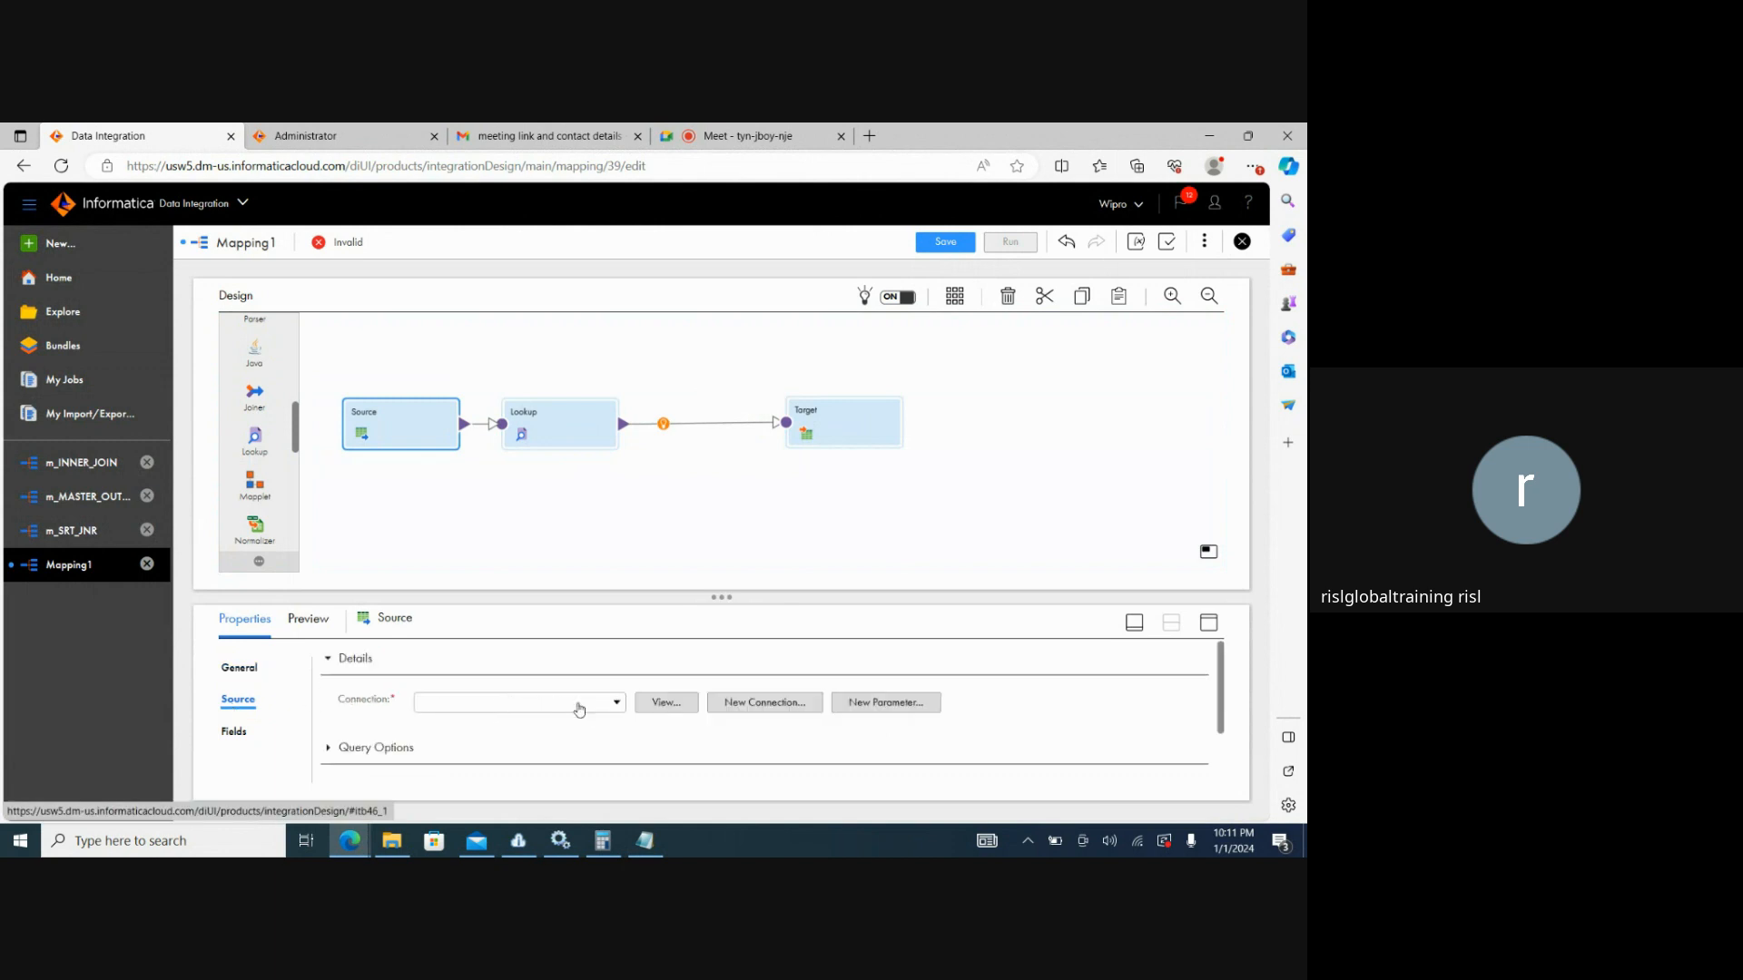
pyautogui.click(620, 703)
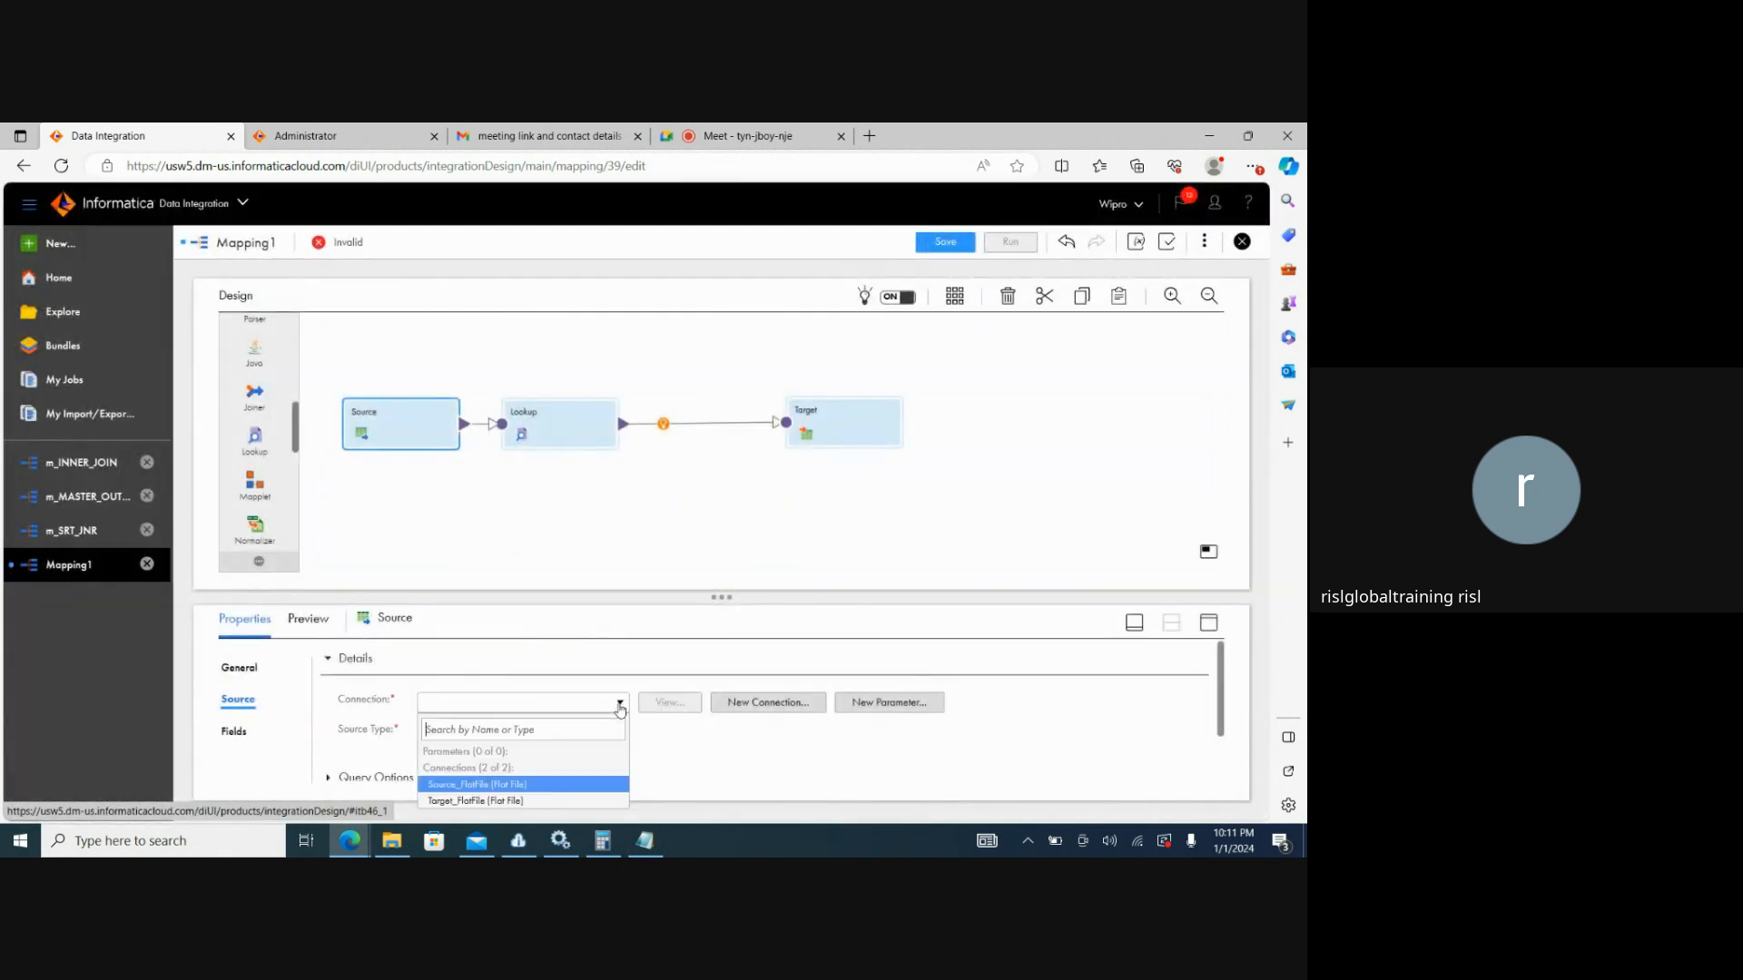
pyautogui.click(506, 786)
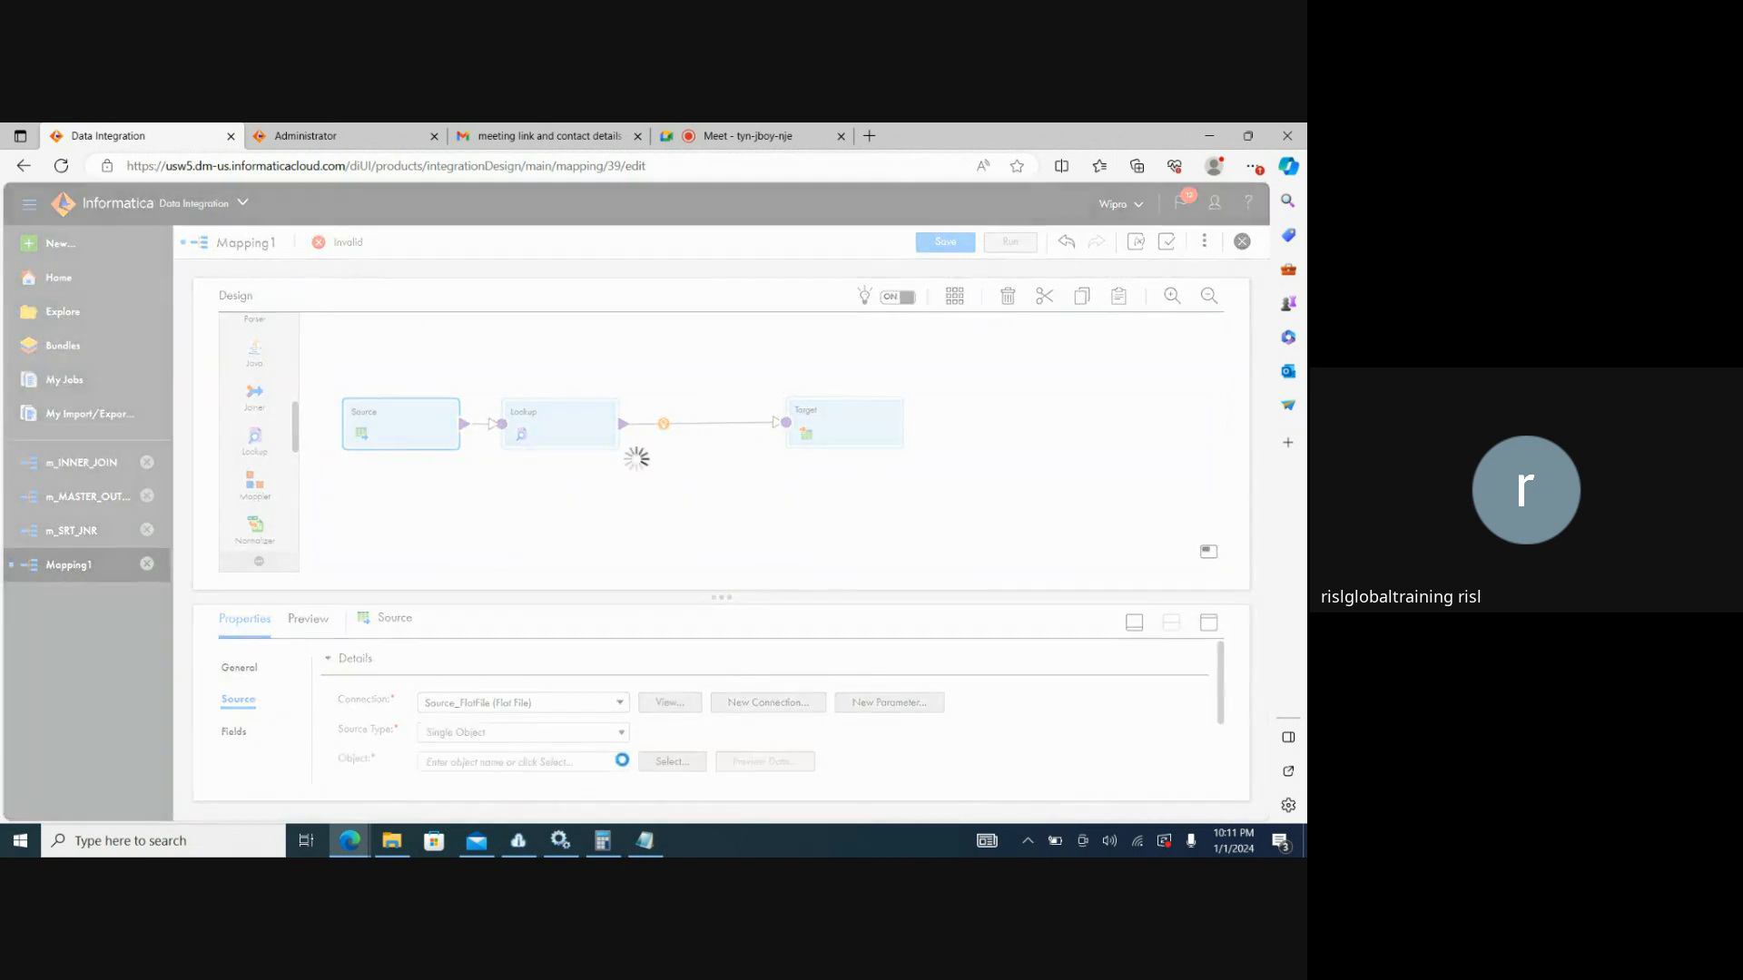
pyautogui.click(668, 762)
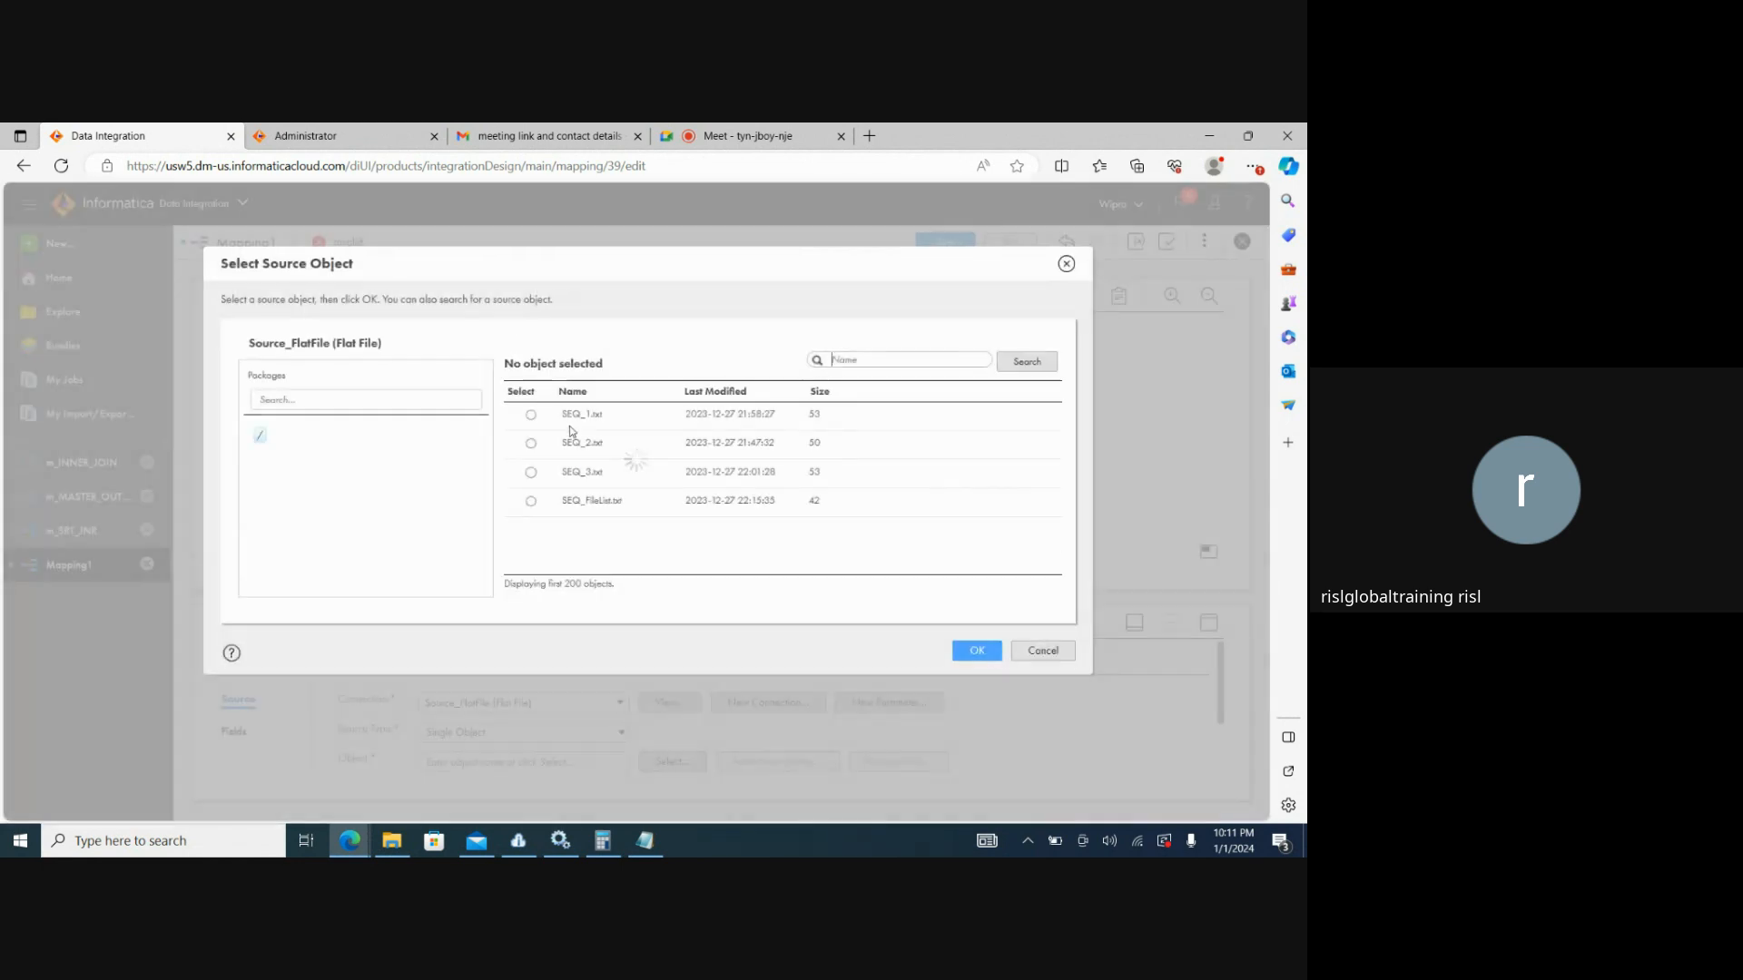
pyautogui.click(531, 413)
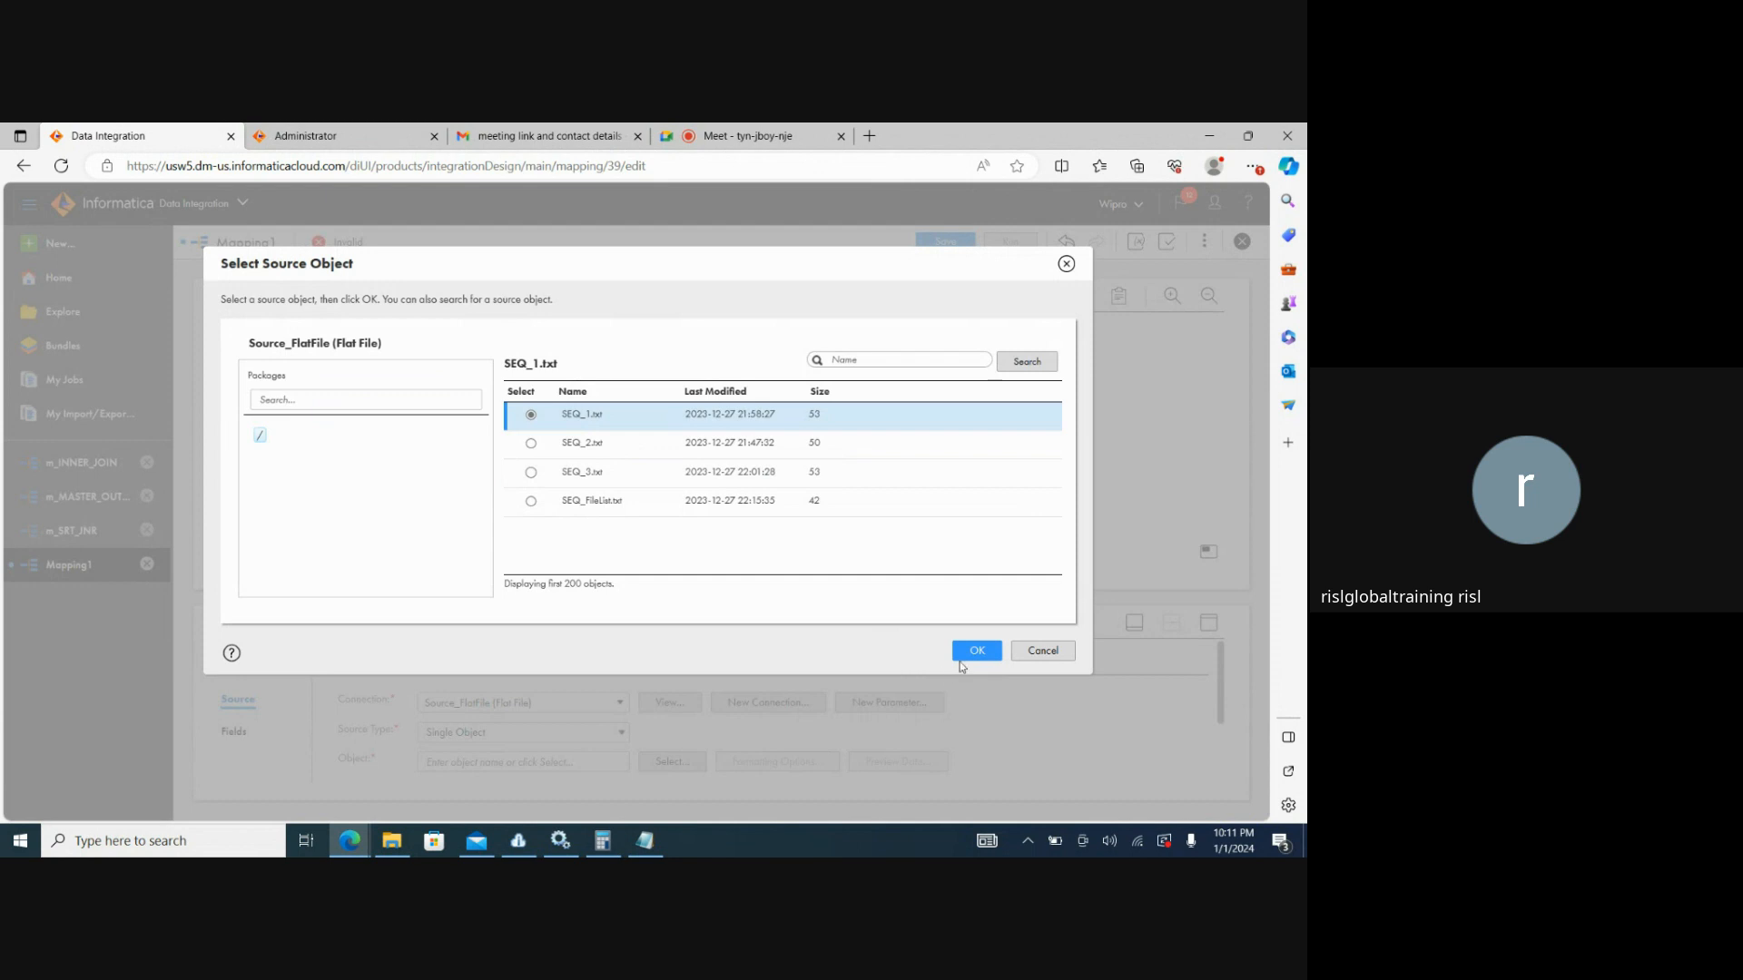
pyautogui.click(973, 654)
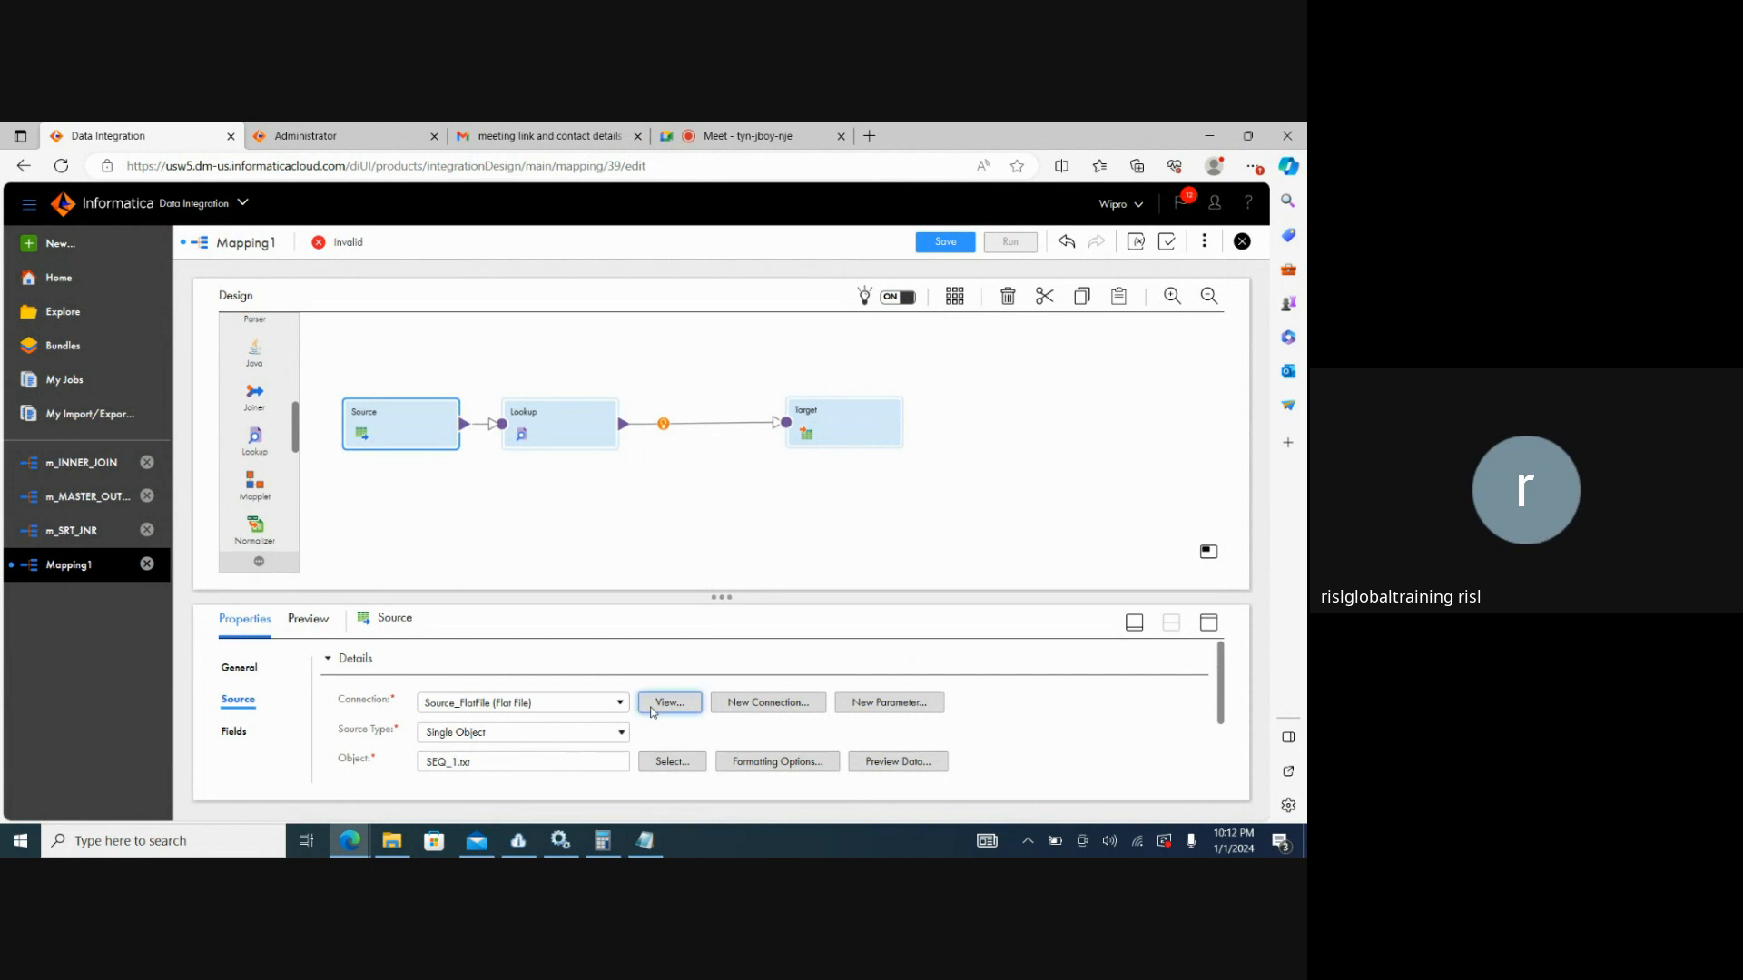
# Configure the Lookup transformation's lookup object with the Source_FlatFile connection and SEQ_2.txt as its single object.
pyautogui.click(577, 423)
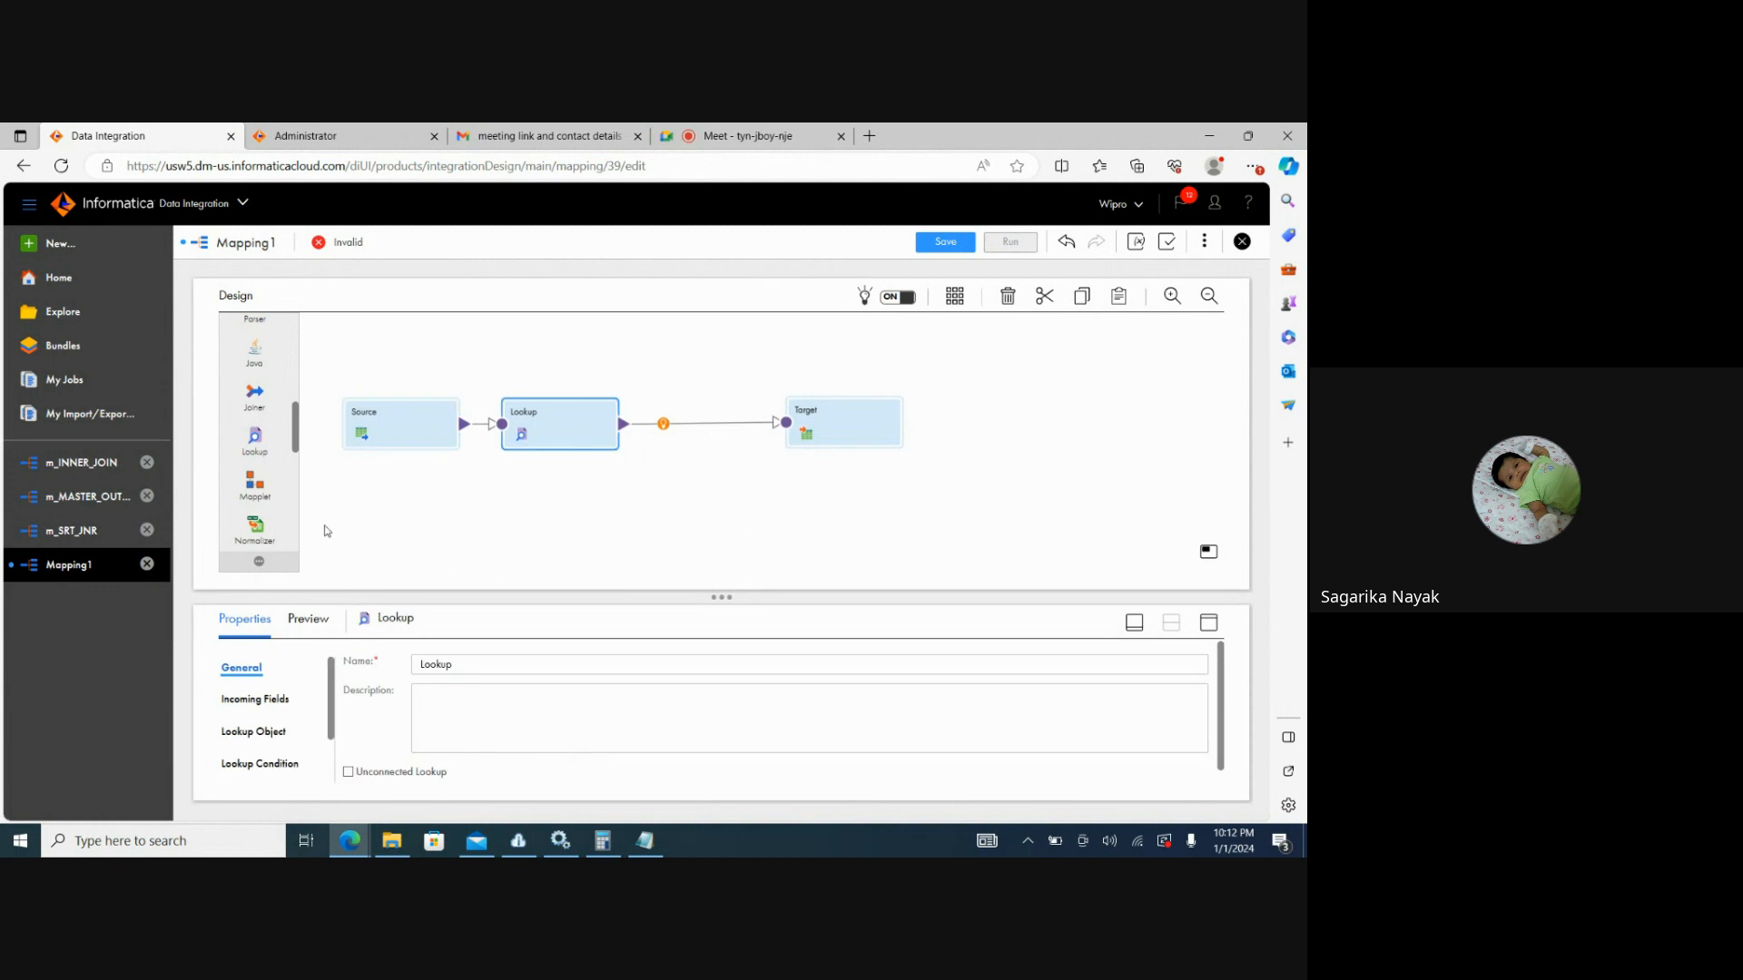
pyautogui.click(269, 697)
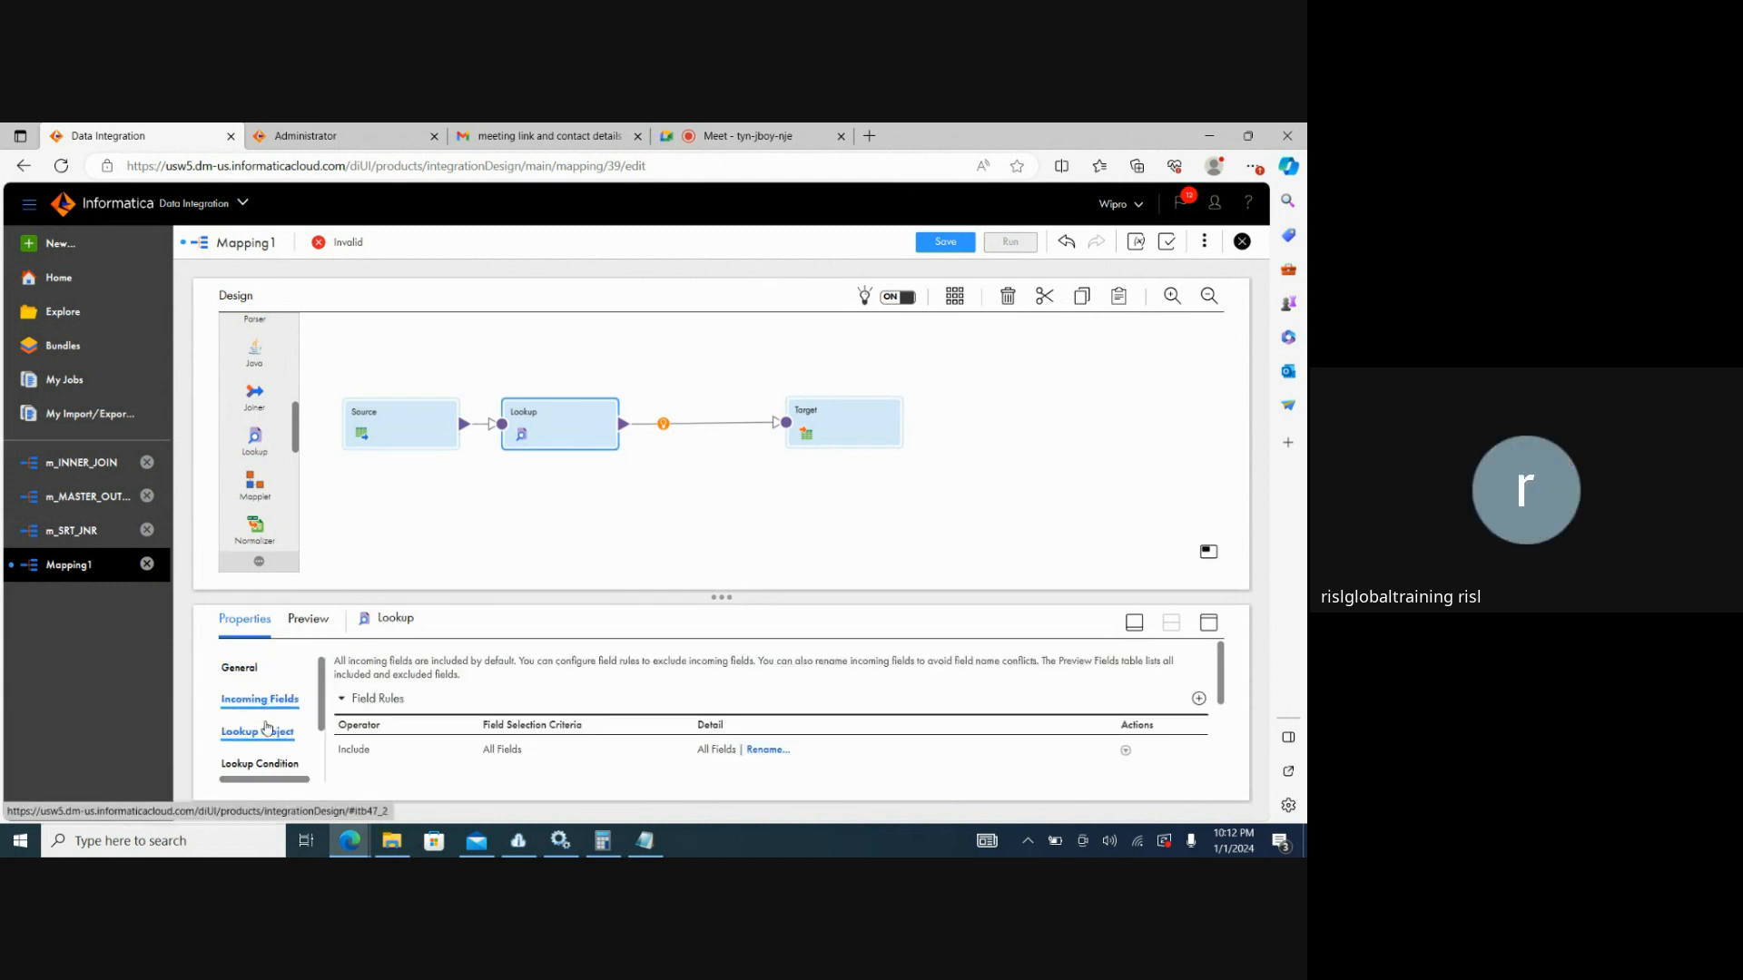
pyautogui.click(267, 728)
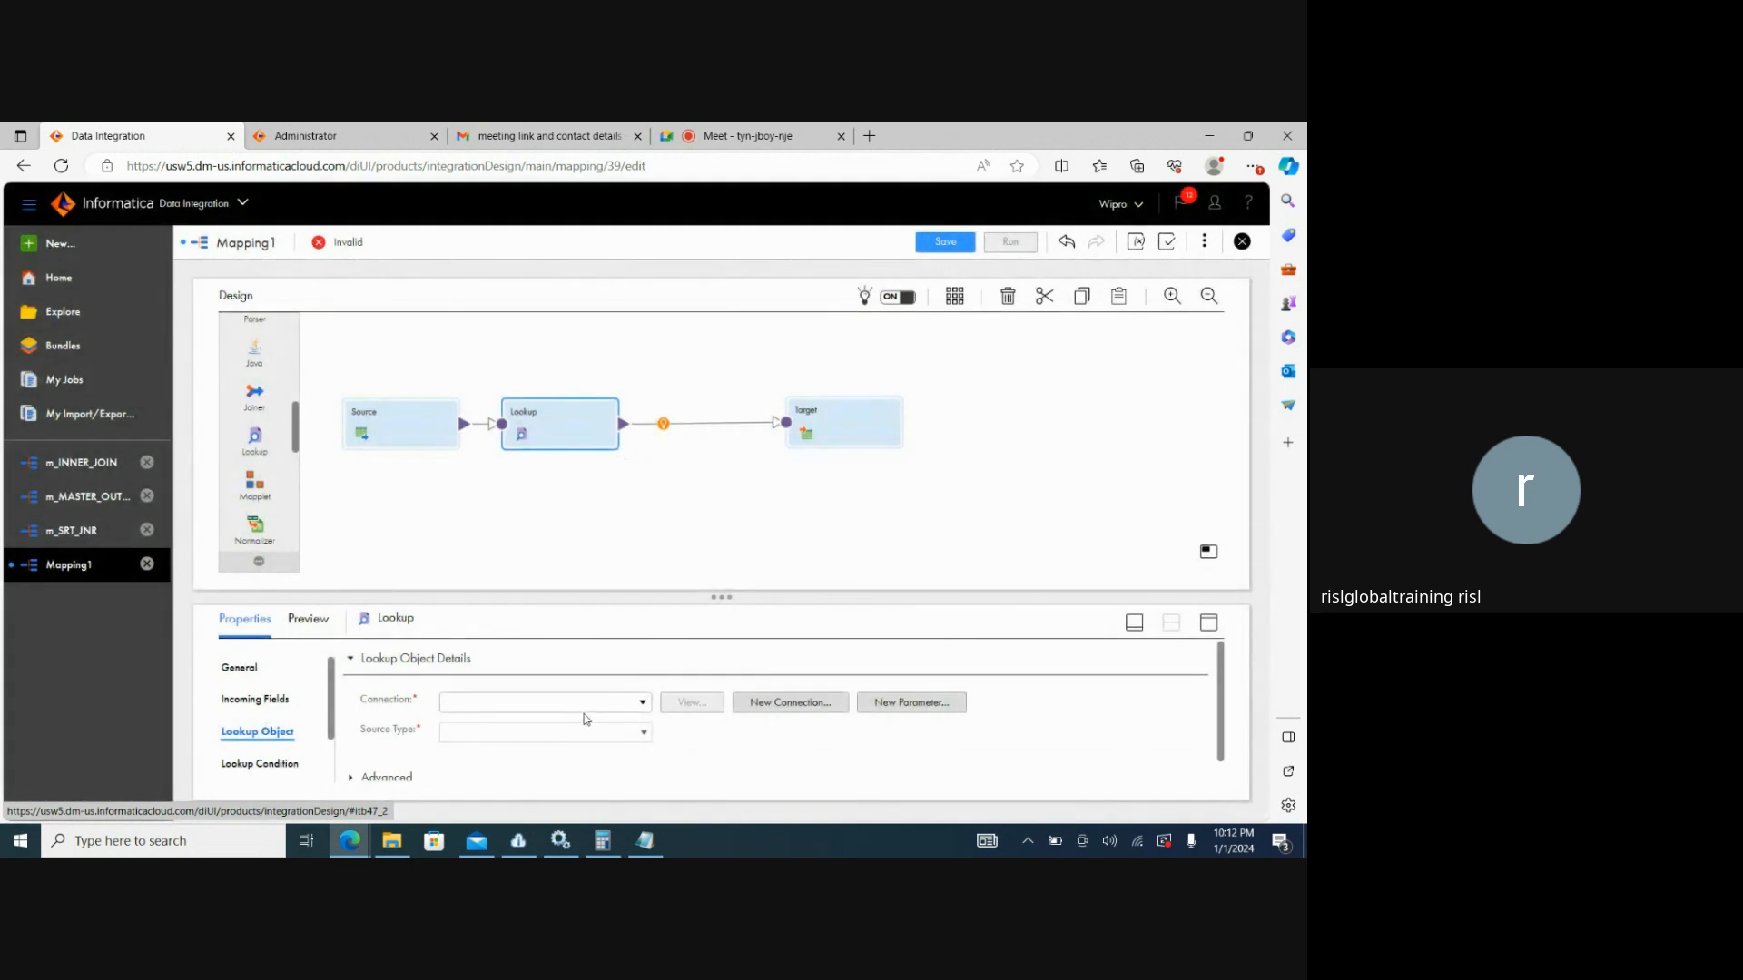
pyautogui.click(626, 705)
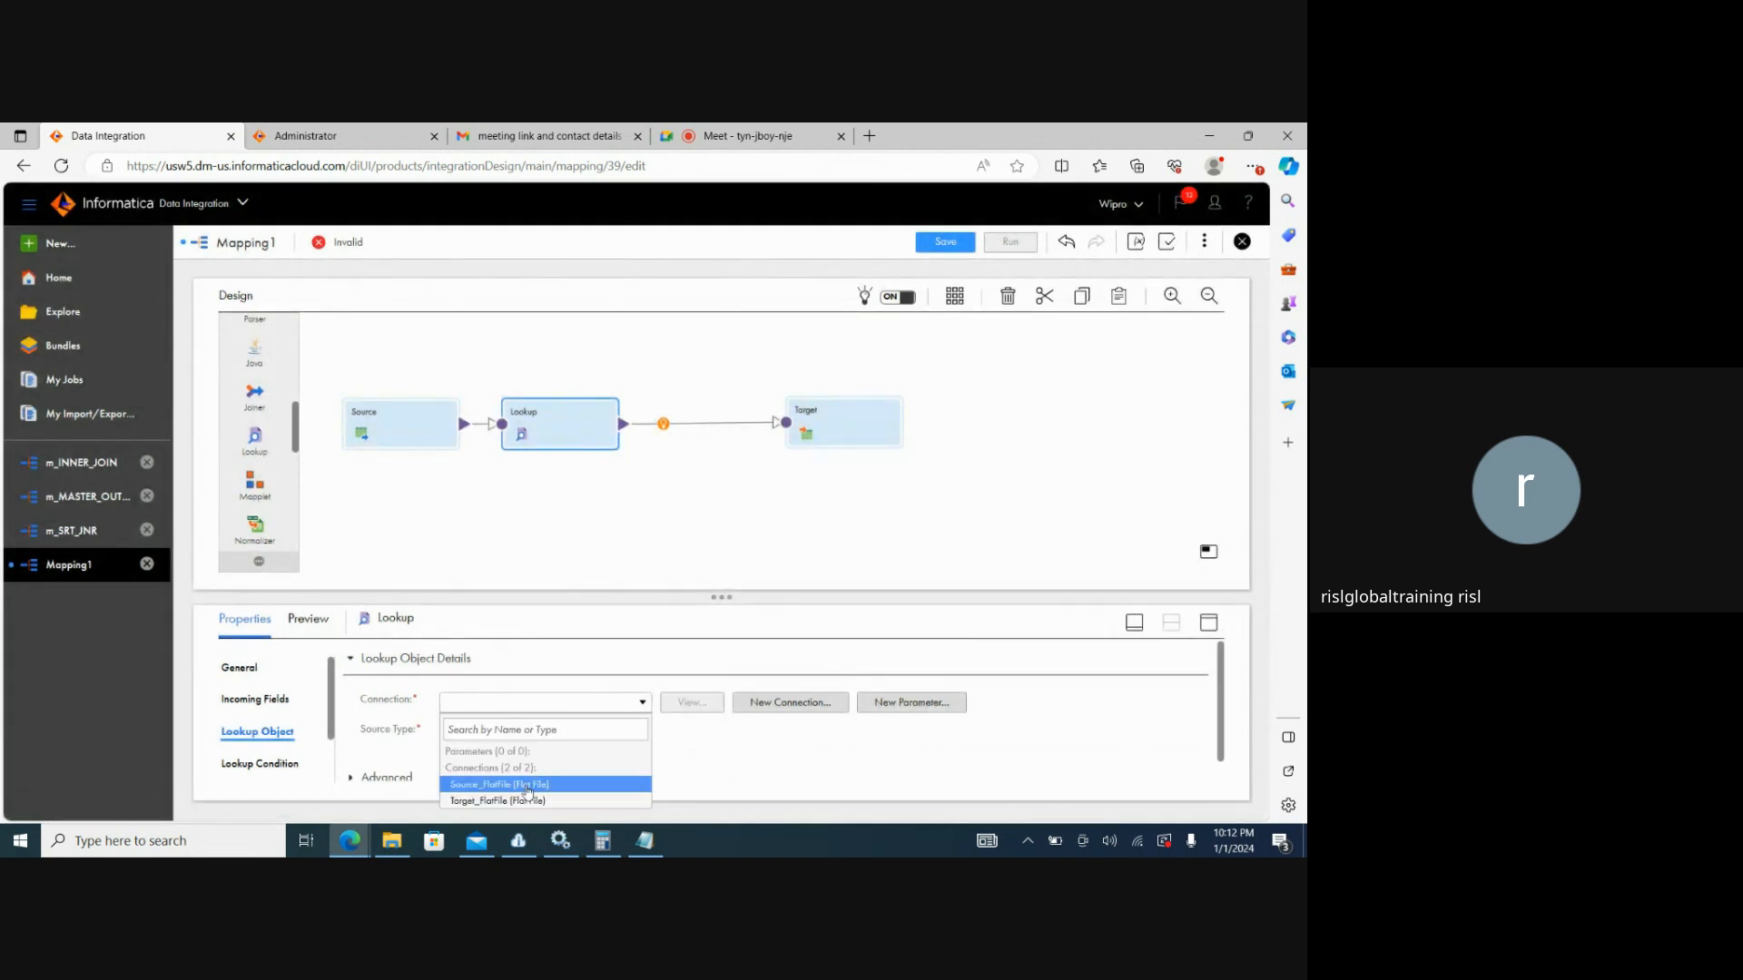
pyautogui.click(527, 786)
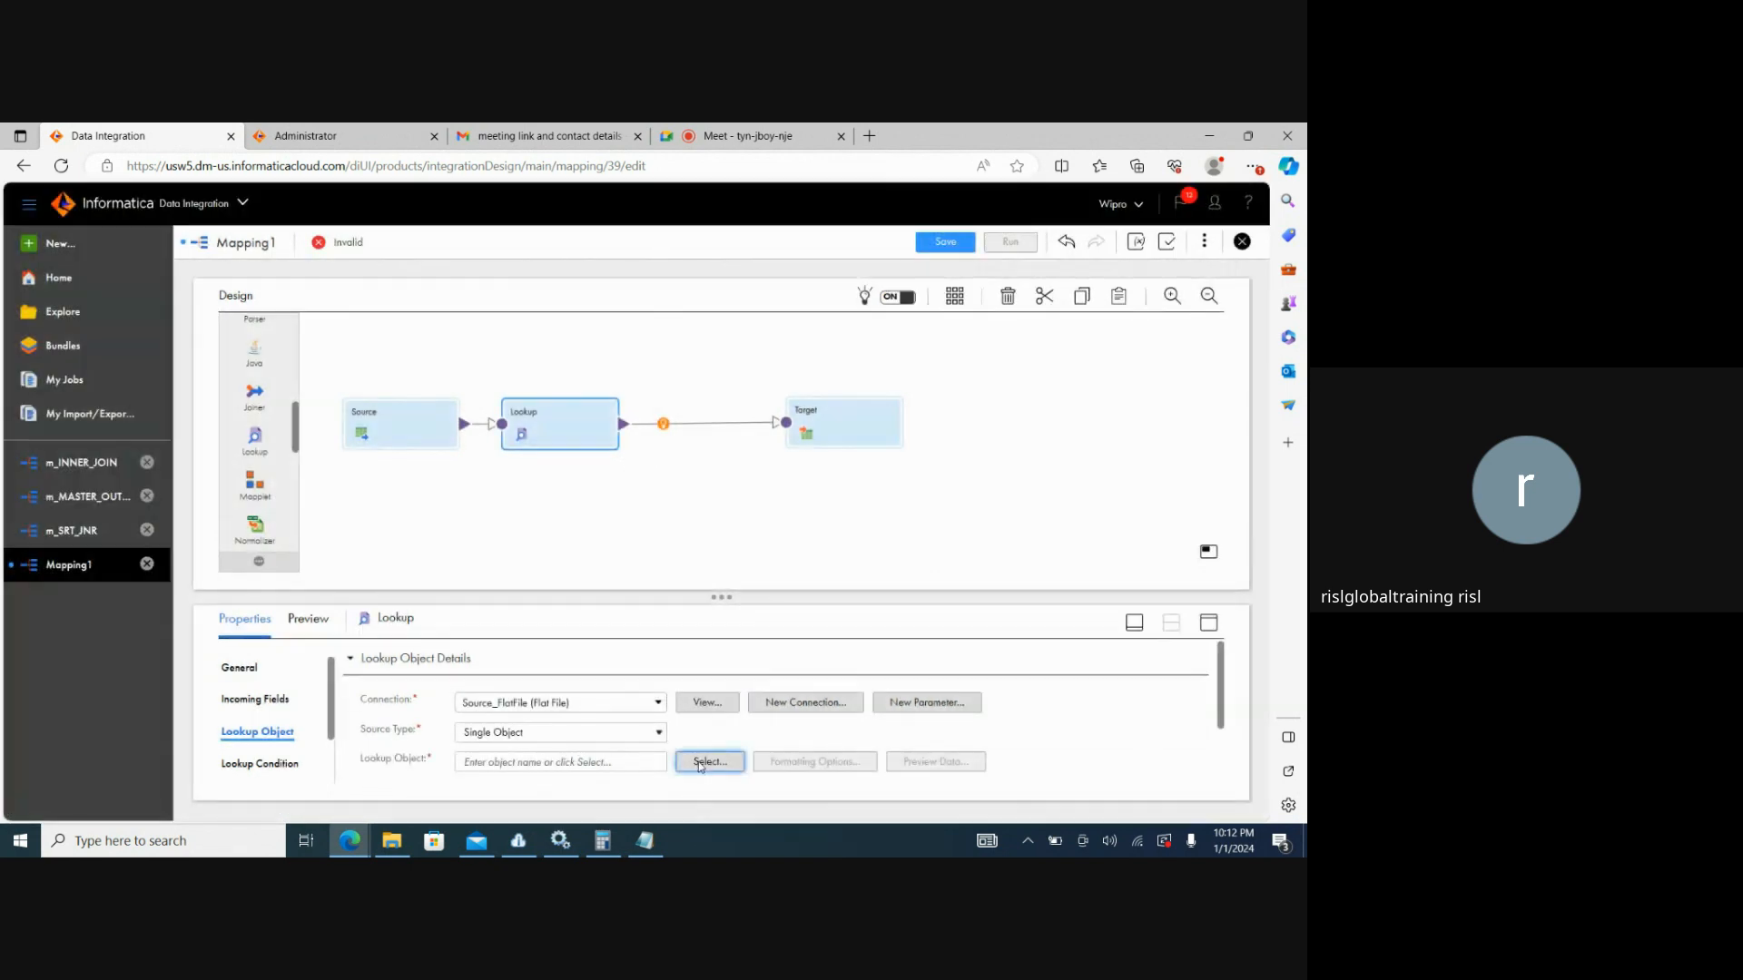
pyautogui.click(702, 762)
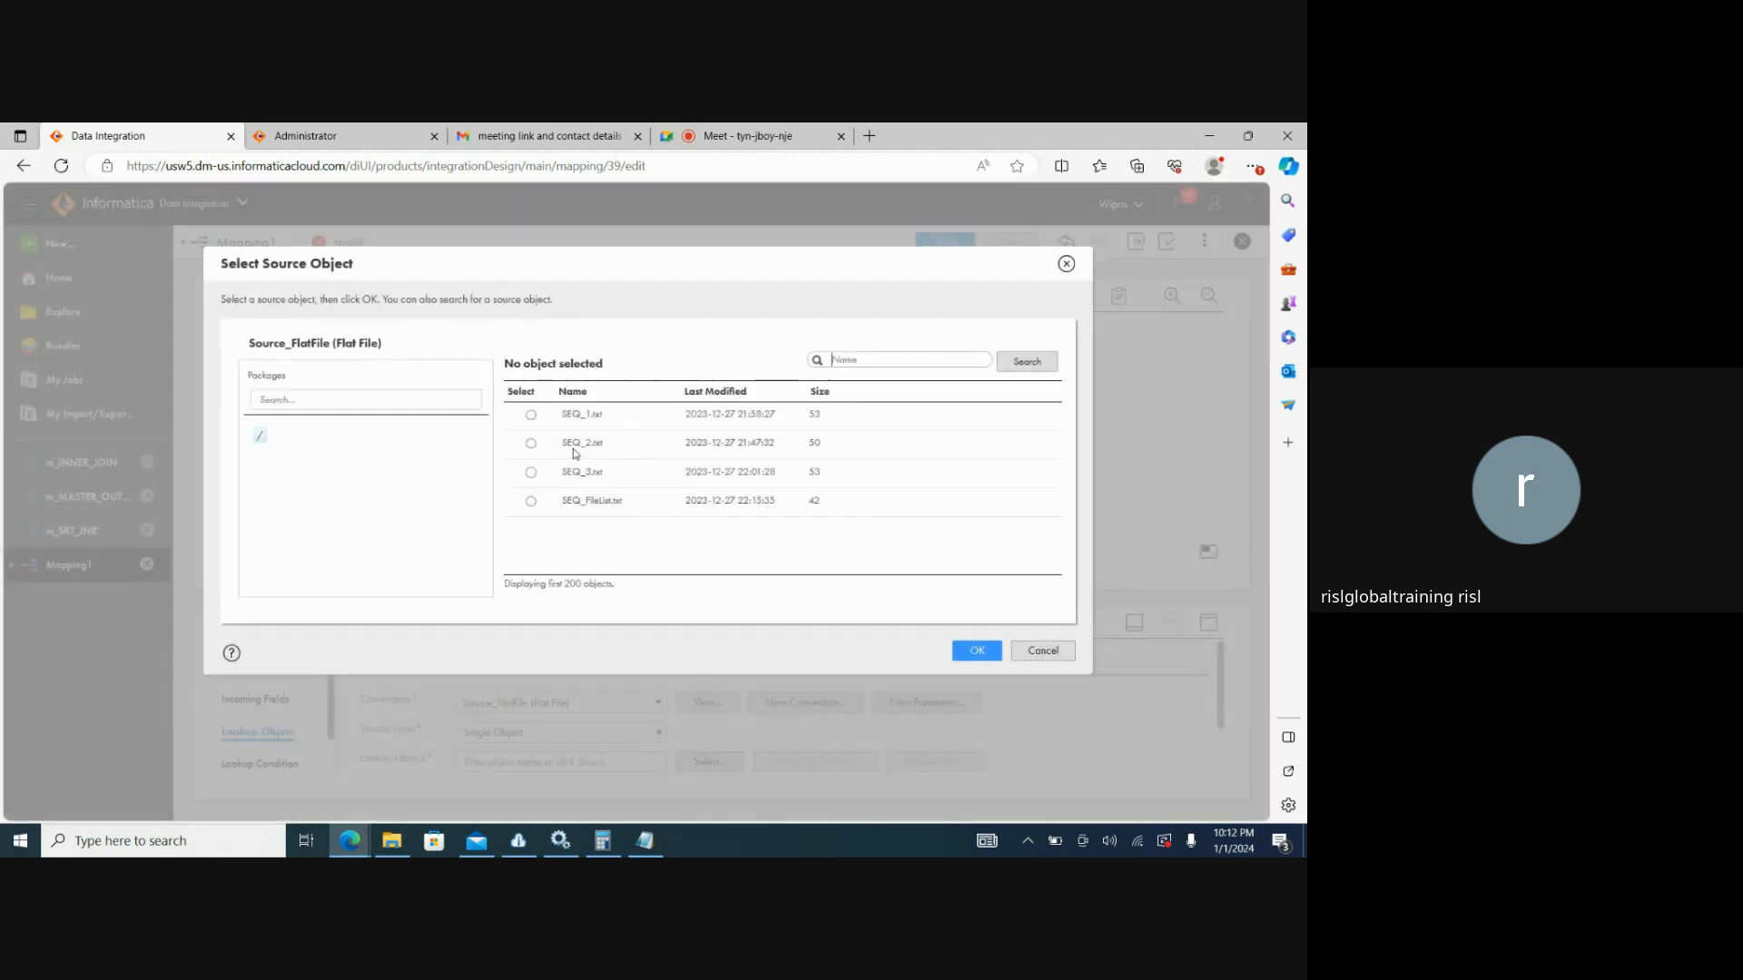
pyautogui.click(575, 445)
pyautogui.click(974, 654)
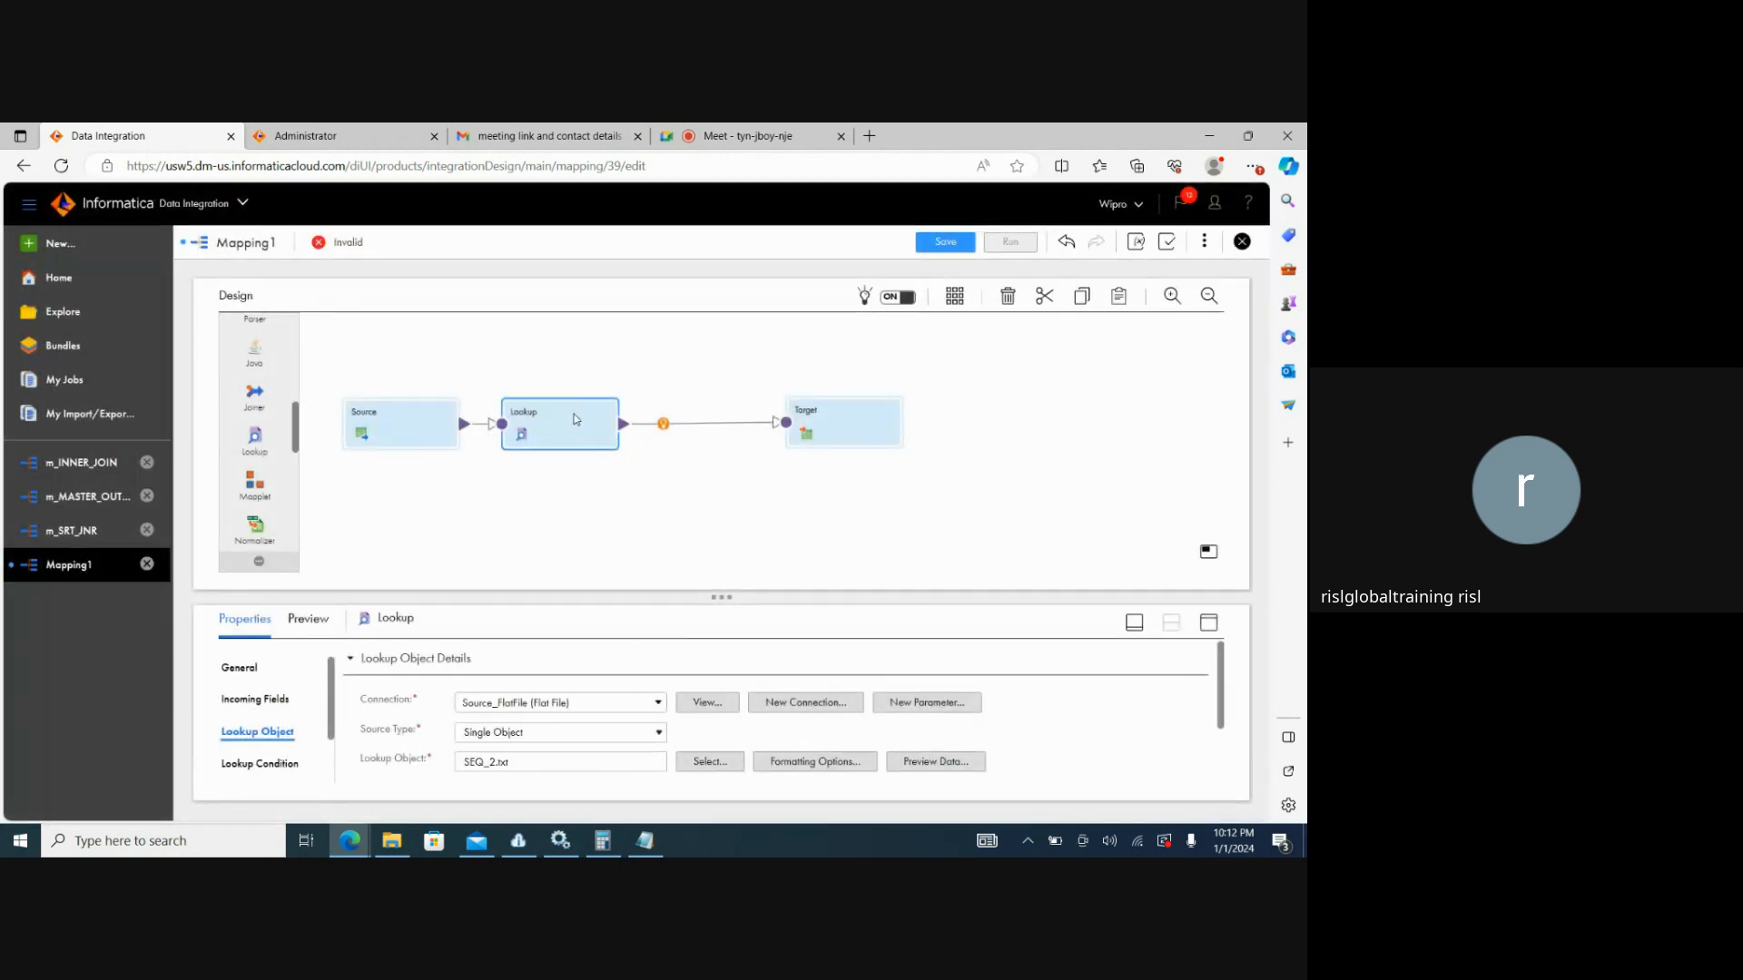
# Resolve the Lookup's field name conflicts by bulk renaming the fields from Source with the prefix S1_.
pyautogui.click(263, 767)
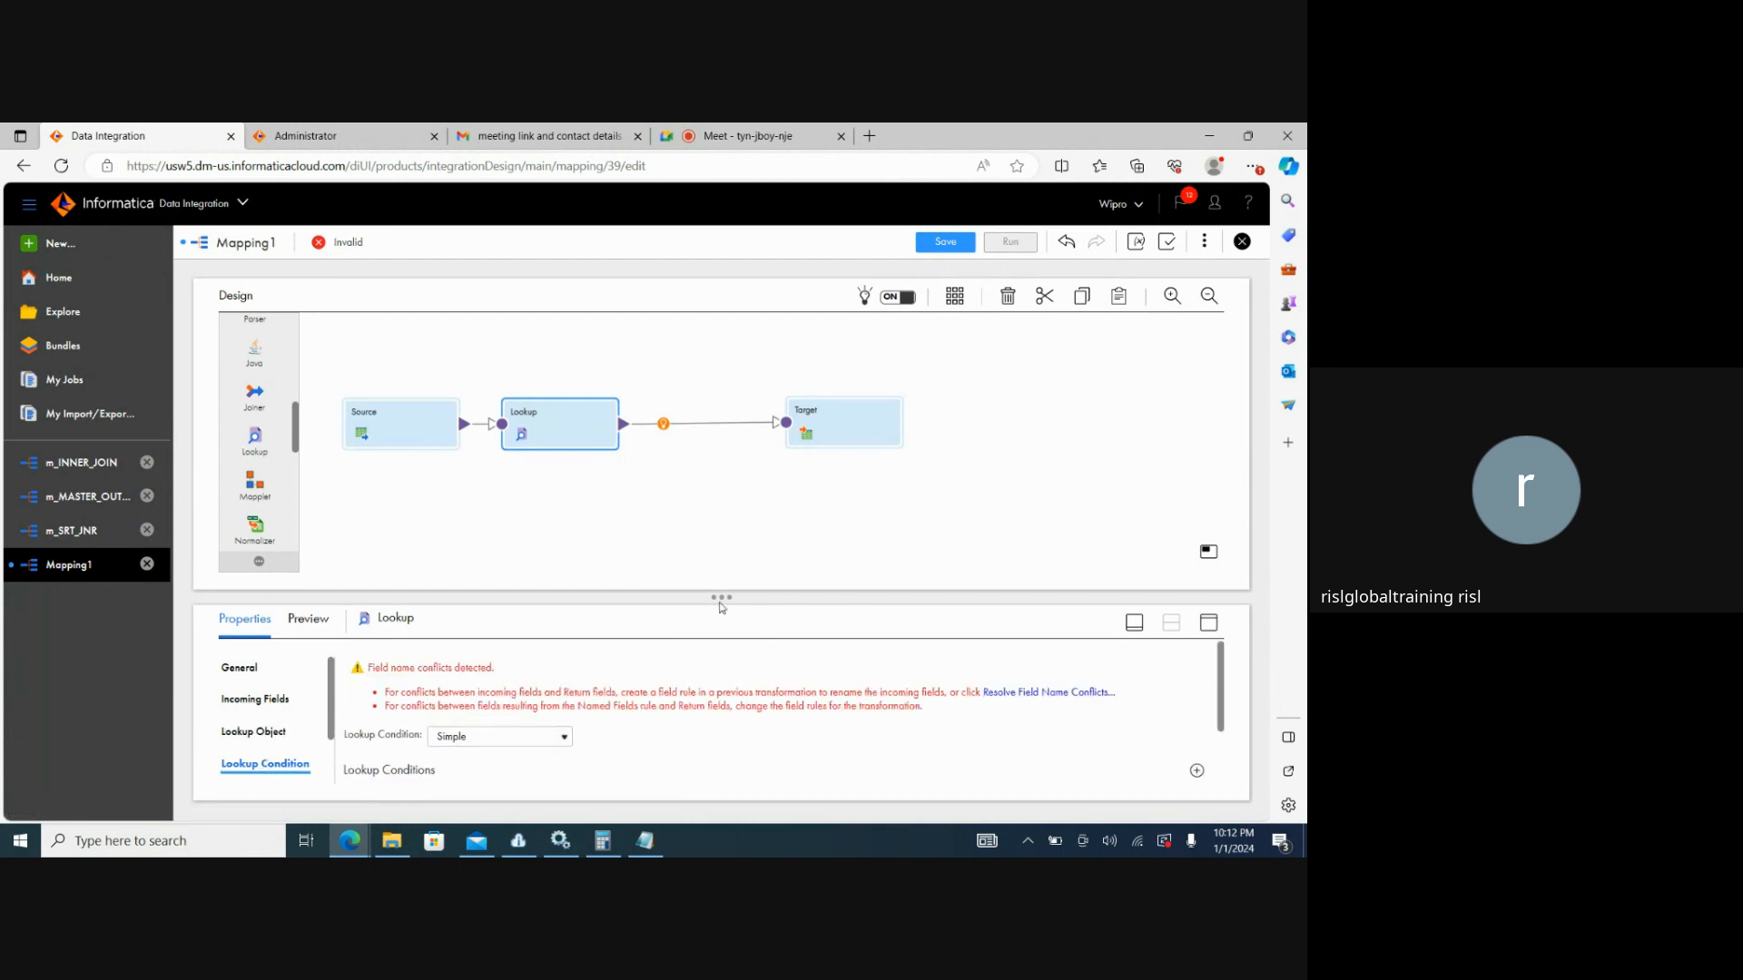
pyautogui.moveTo(717, 596); pyautogui.dragTo(721, 490)
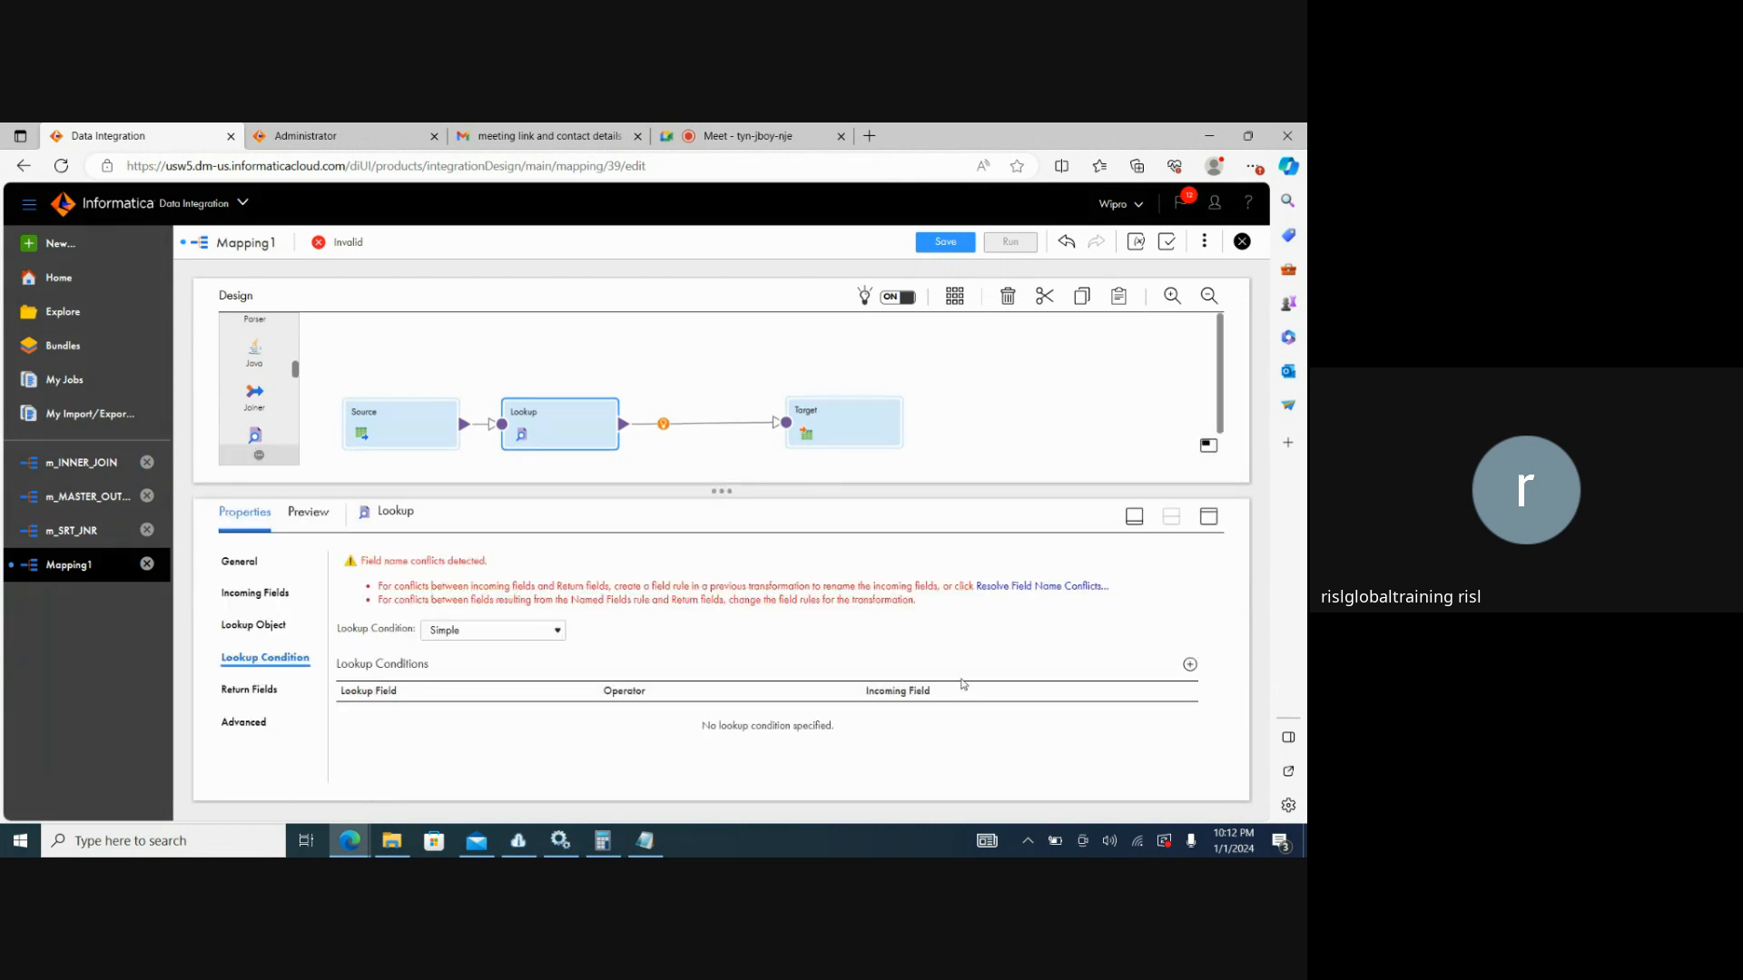
pyautogui.click(1019, 587)
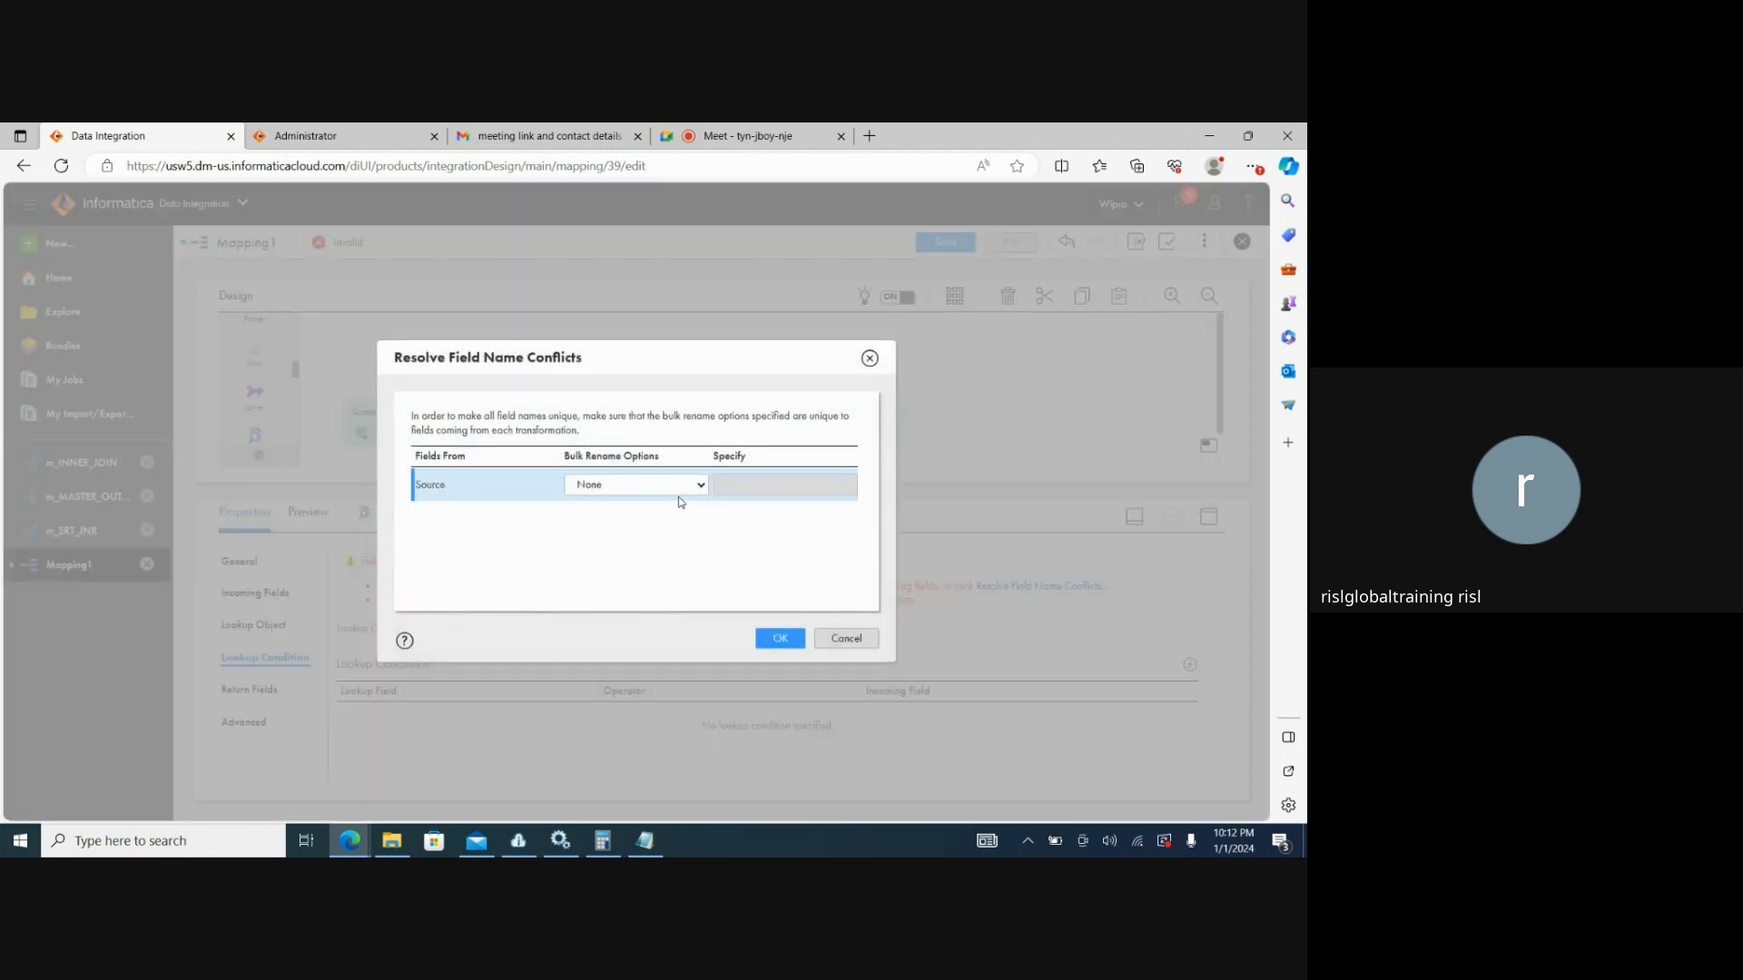
pyautogui.click(648, 486)
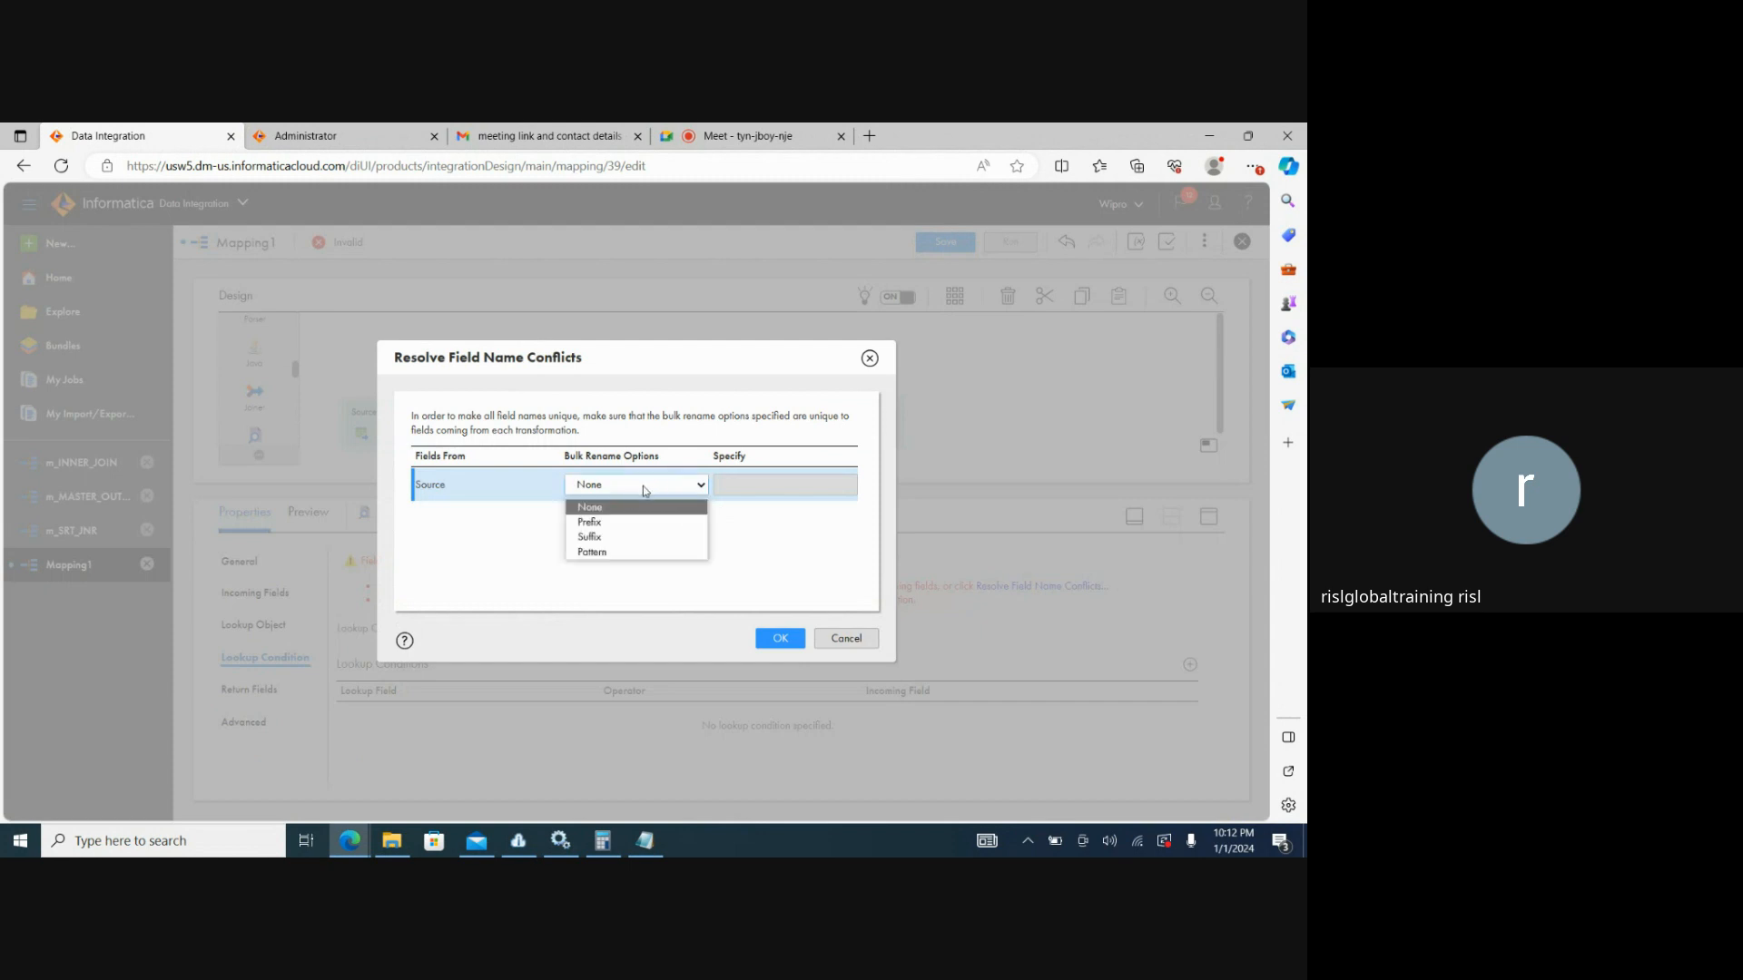
pyautogui.click(607, 523)
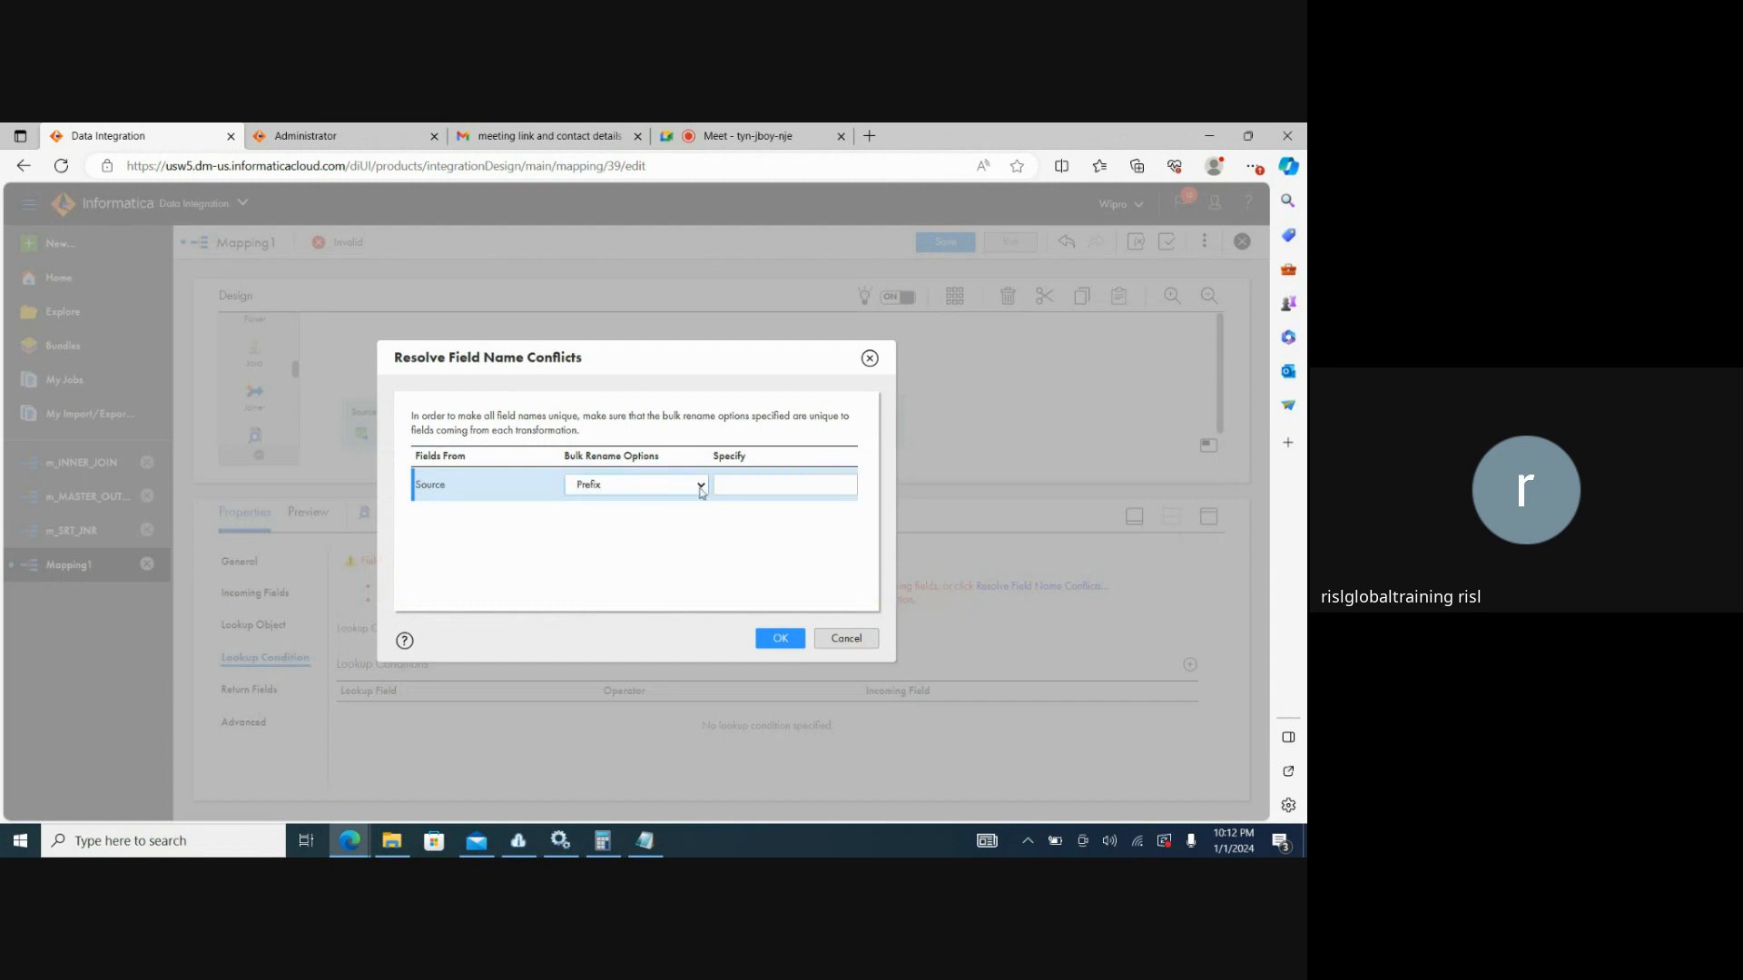
pyautogui.click(742, 482)
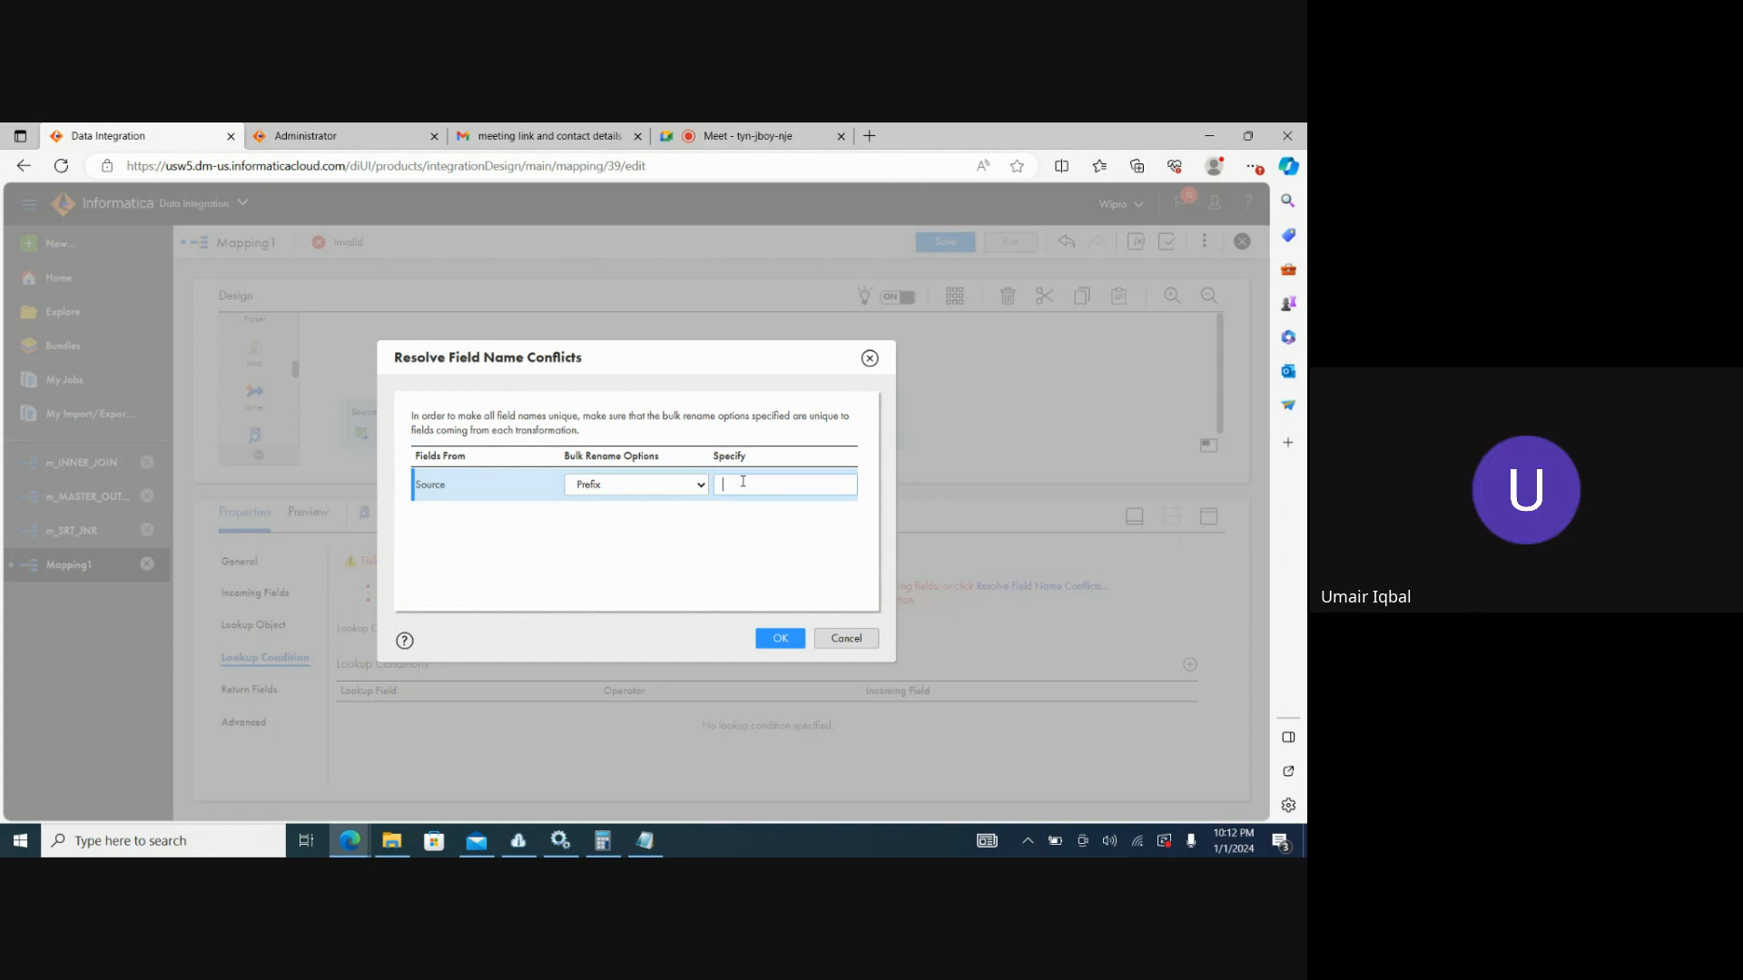
pyautogui.write('S1_')
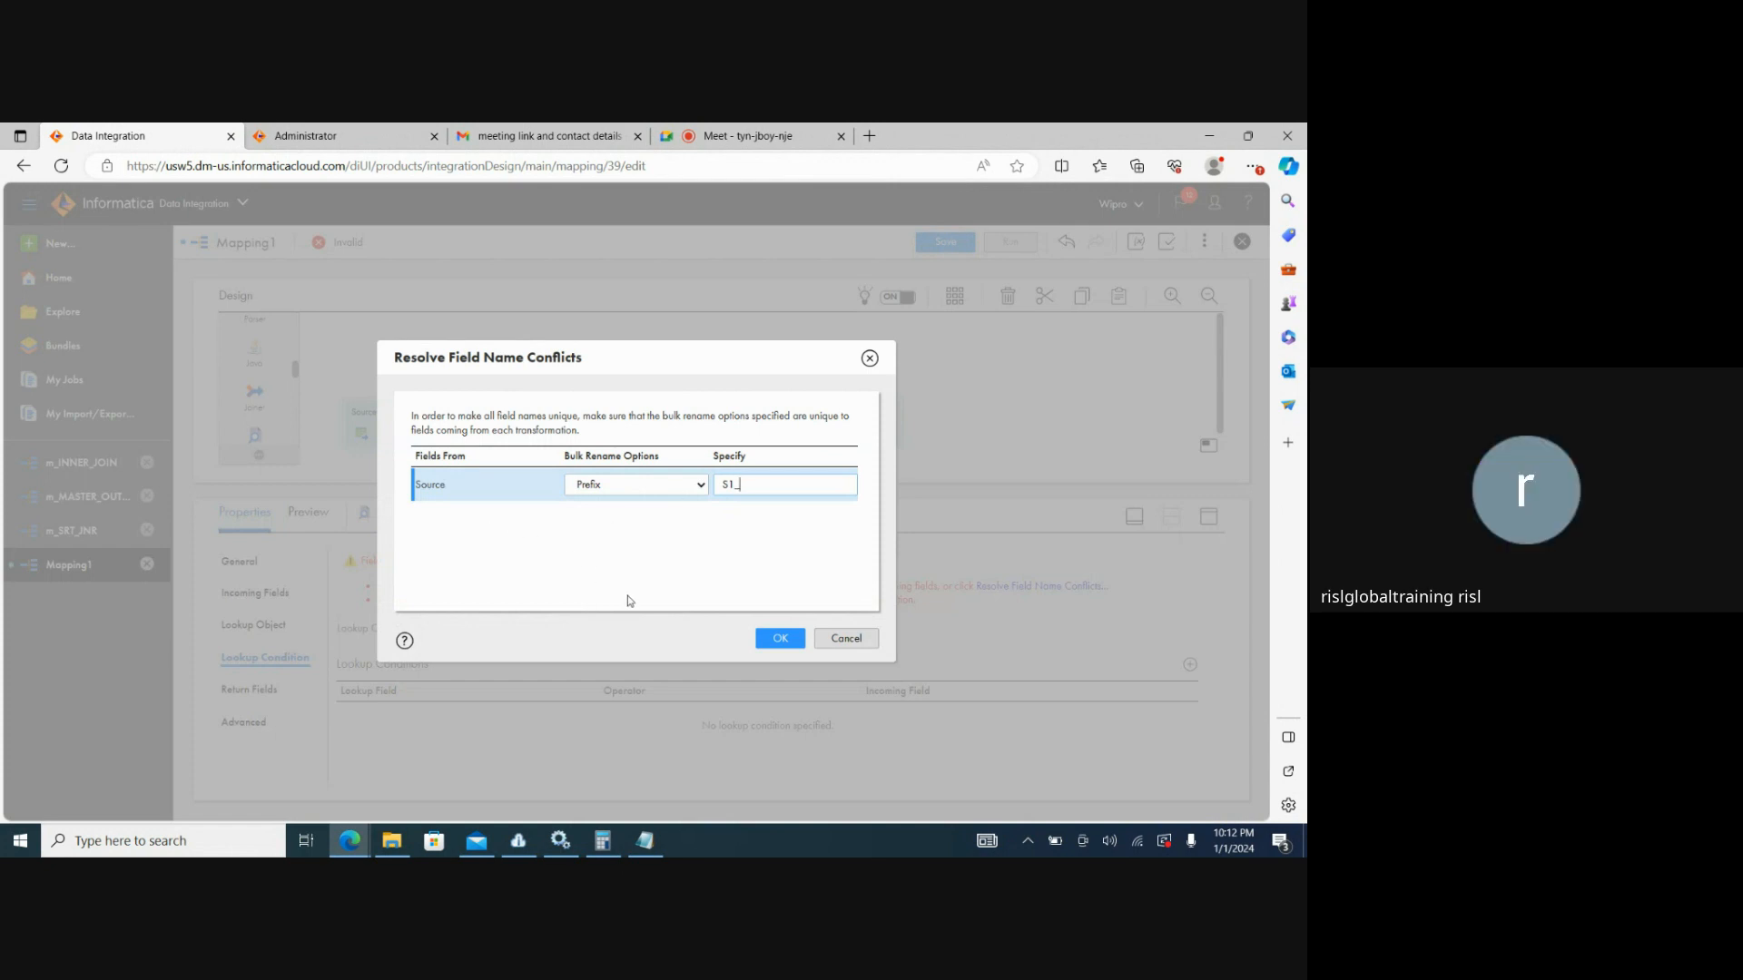
pyautogui.click(765, 640)
pyautogui.click(764, 640)
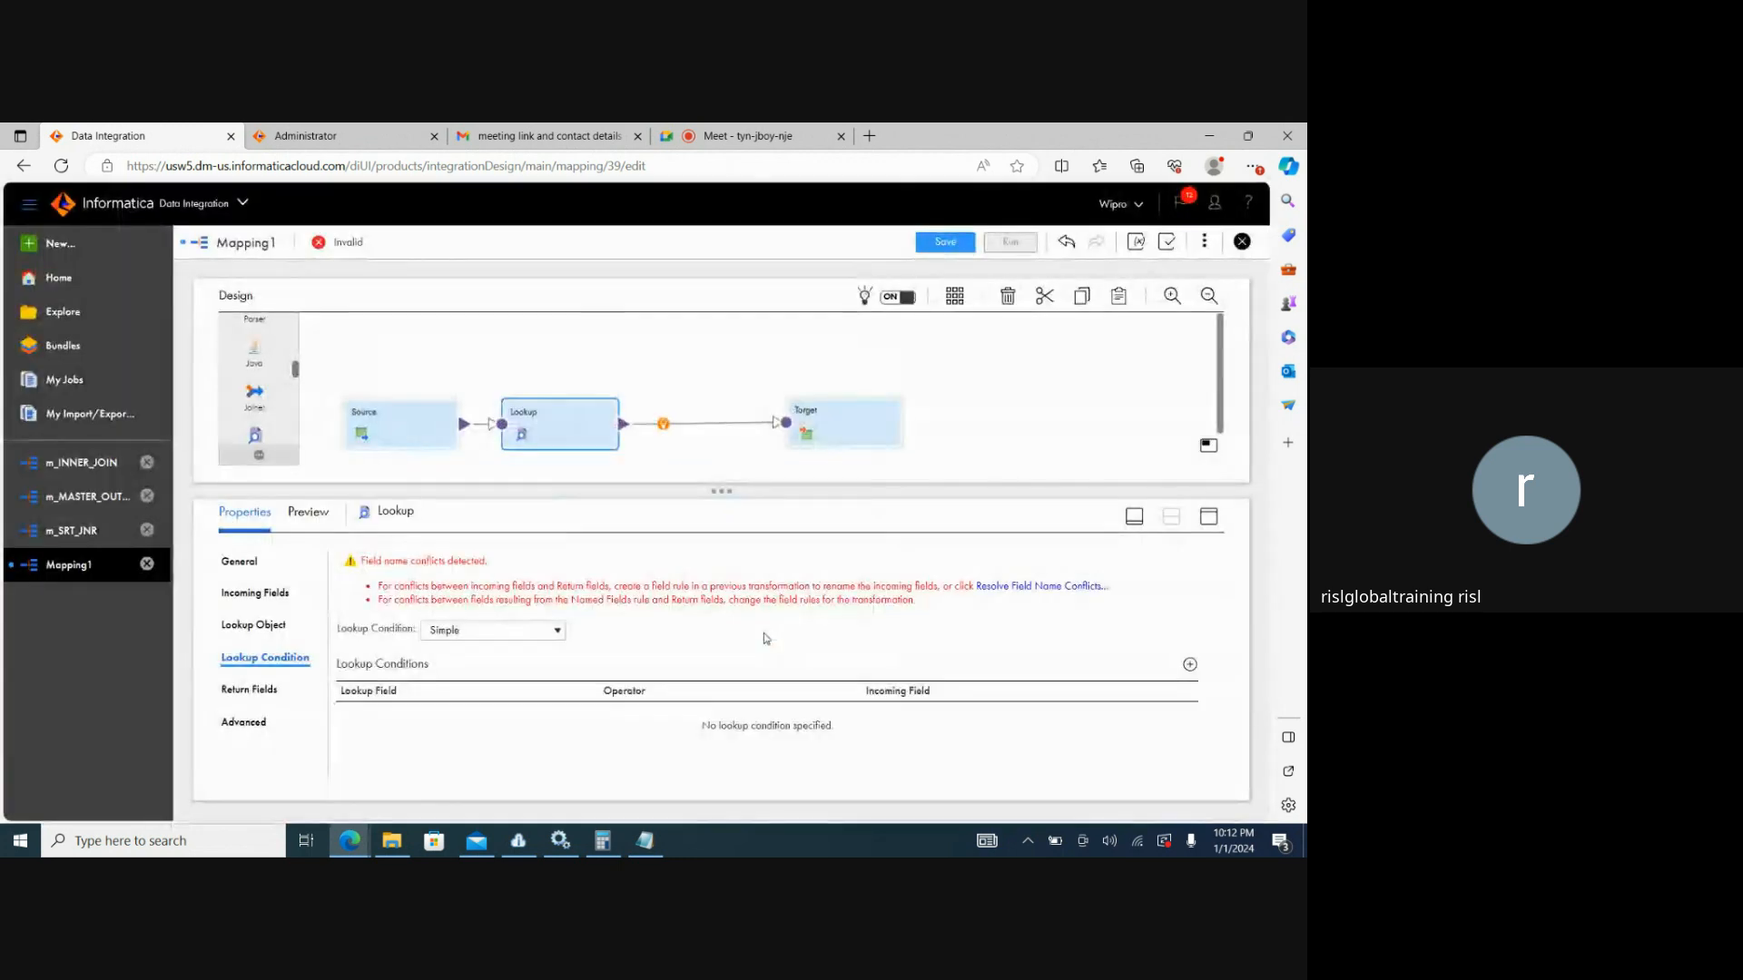
# Review the Lookup's included incoming fields and the bulk rename options of the All Fields rule without changing them.
pyautogui.click(281, 599)
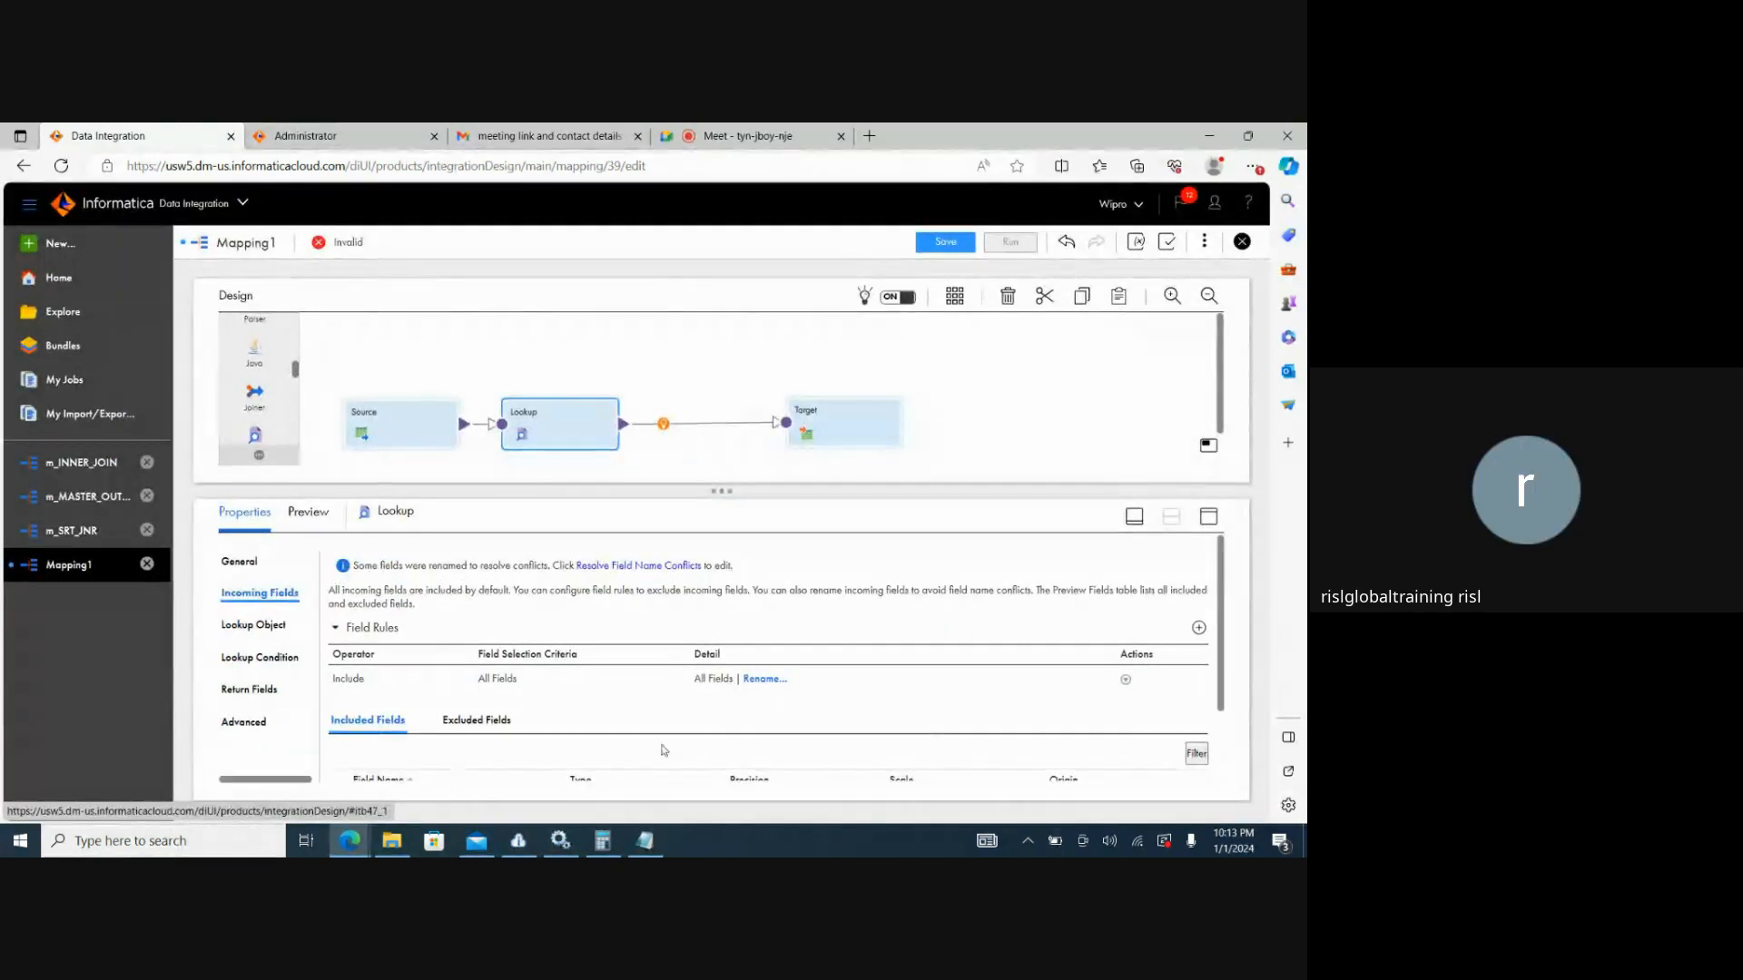
pyautogui.scroll(-2, 1226, 631)
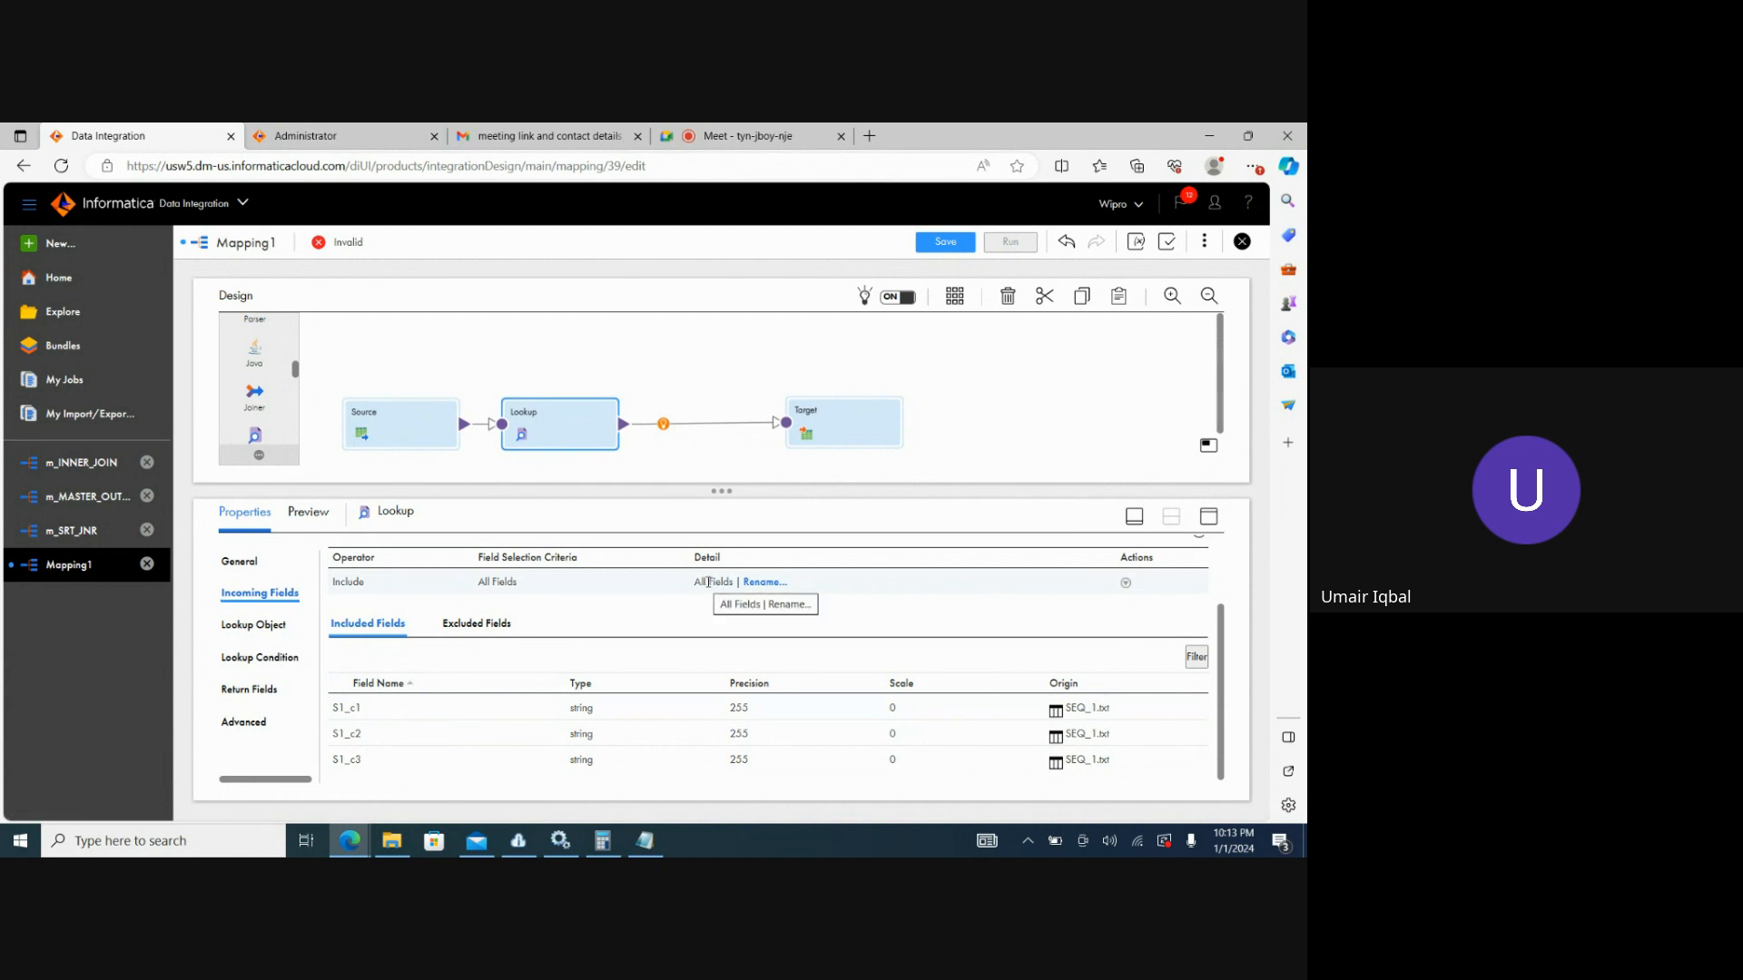
pyautogui.click(772, 585)
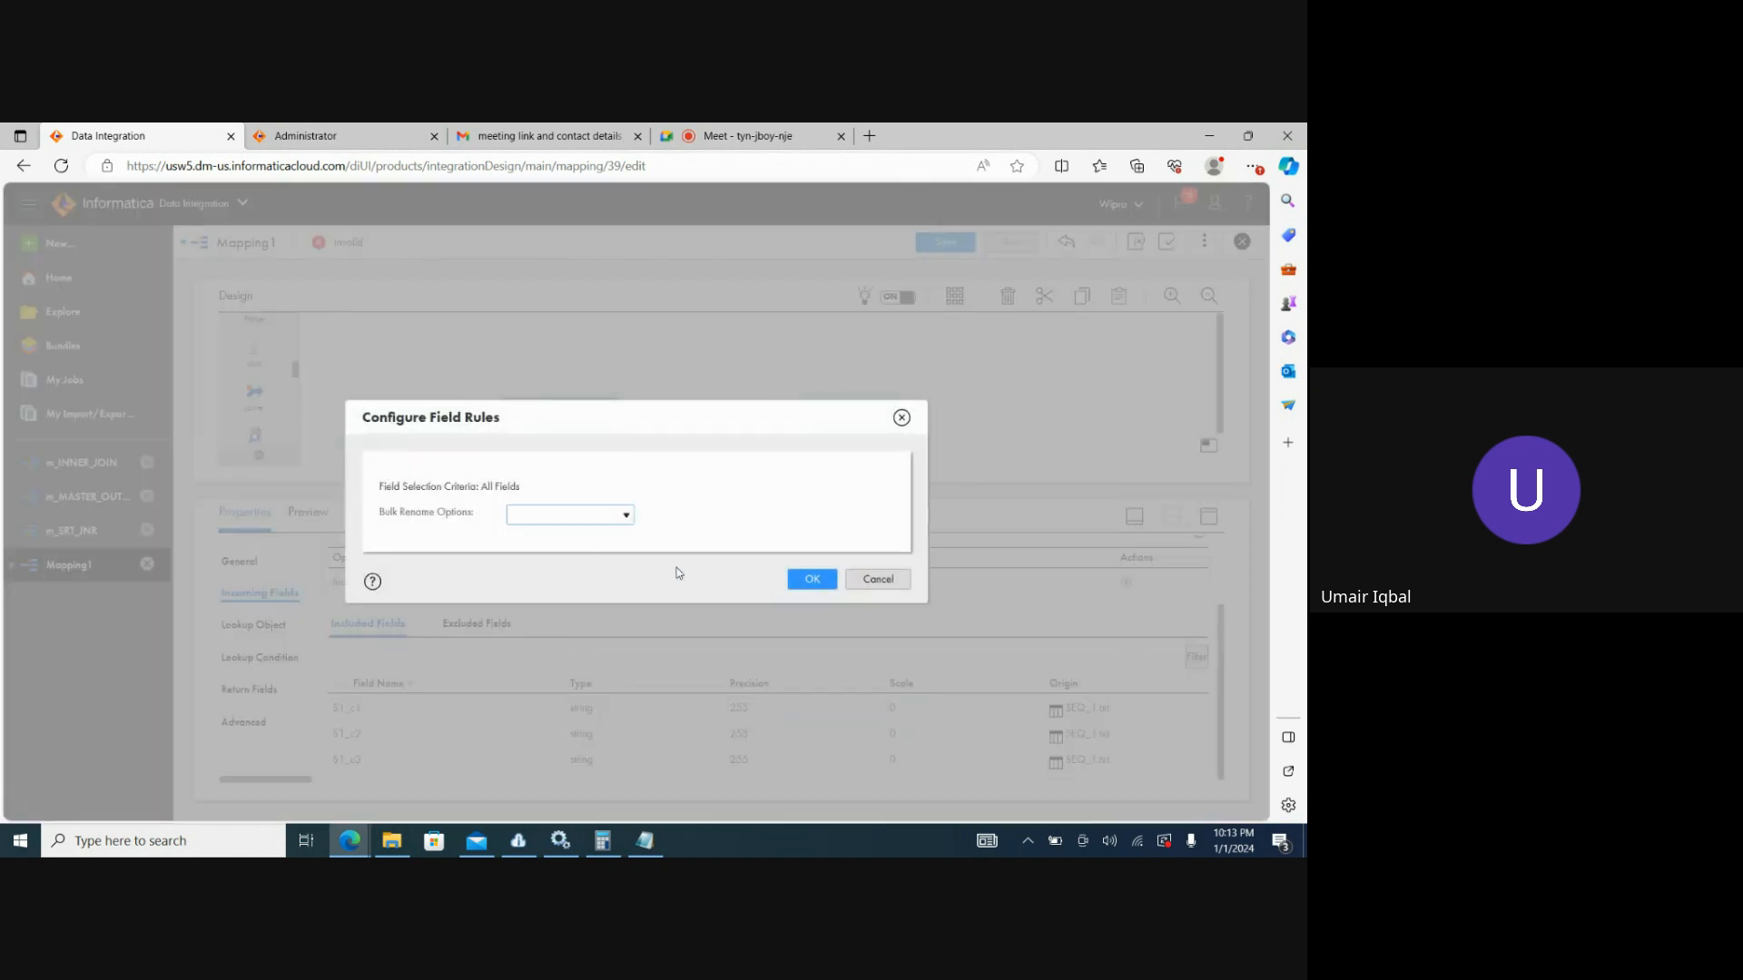
pyautogui.click(542, 511)
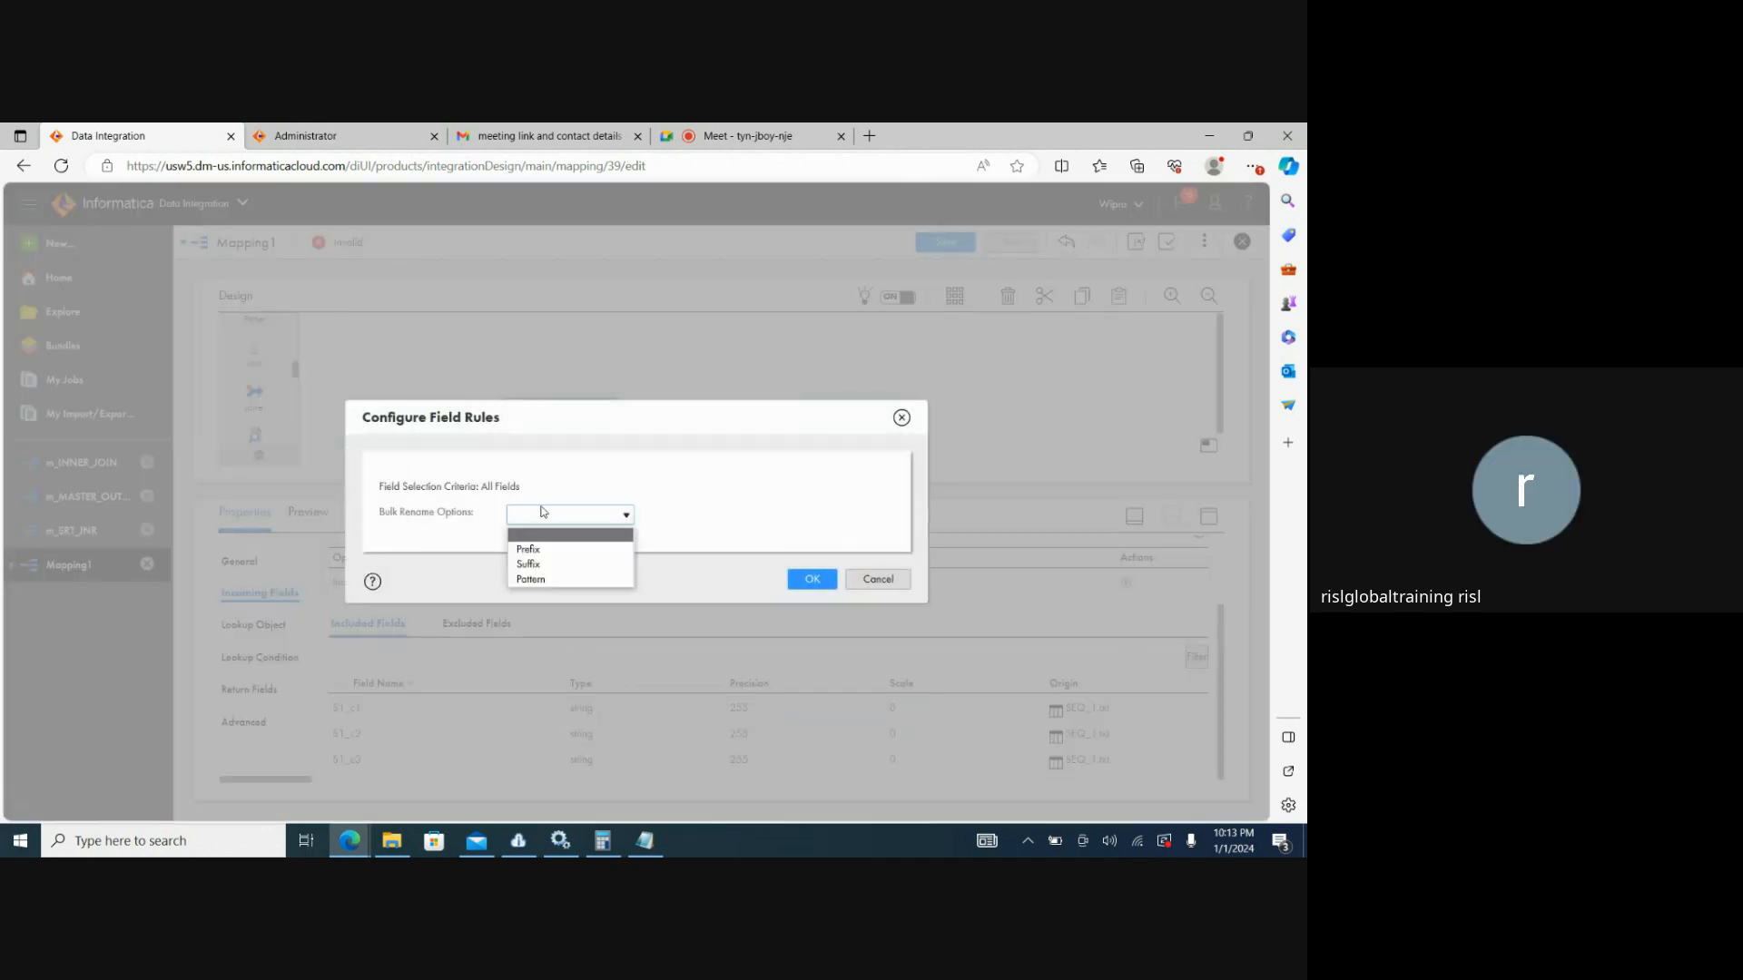
pyautogui.click(541, 512)
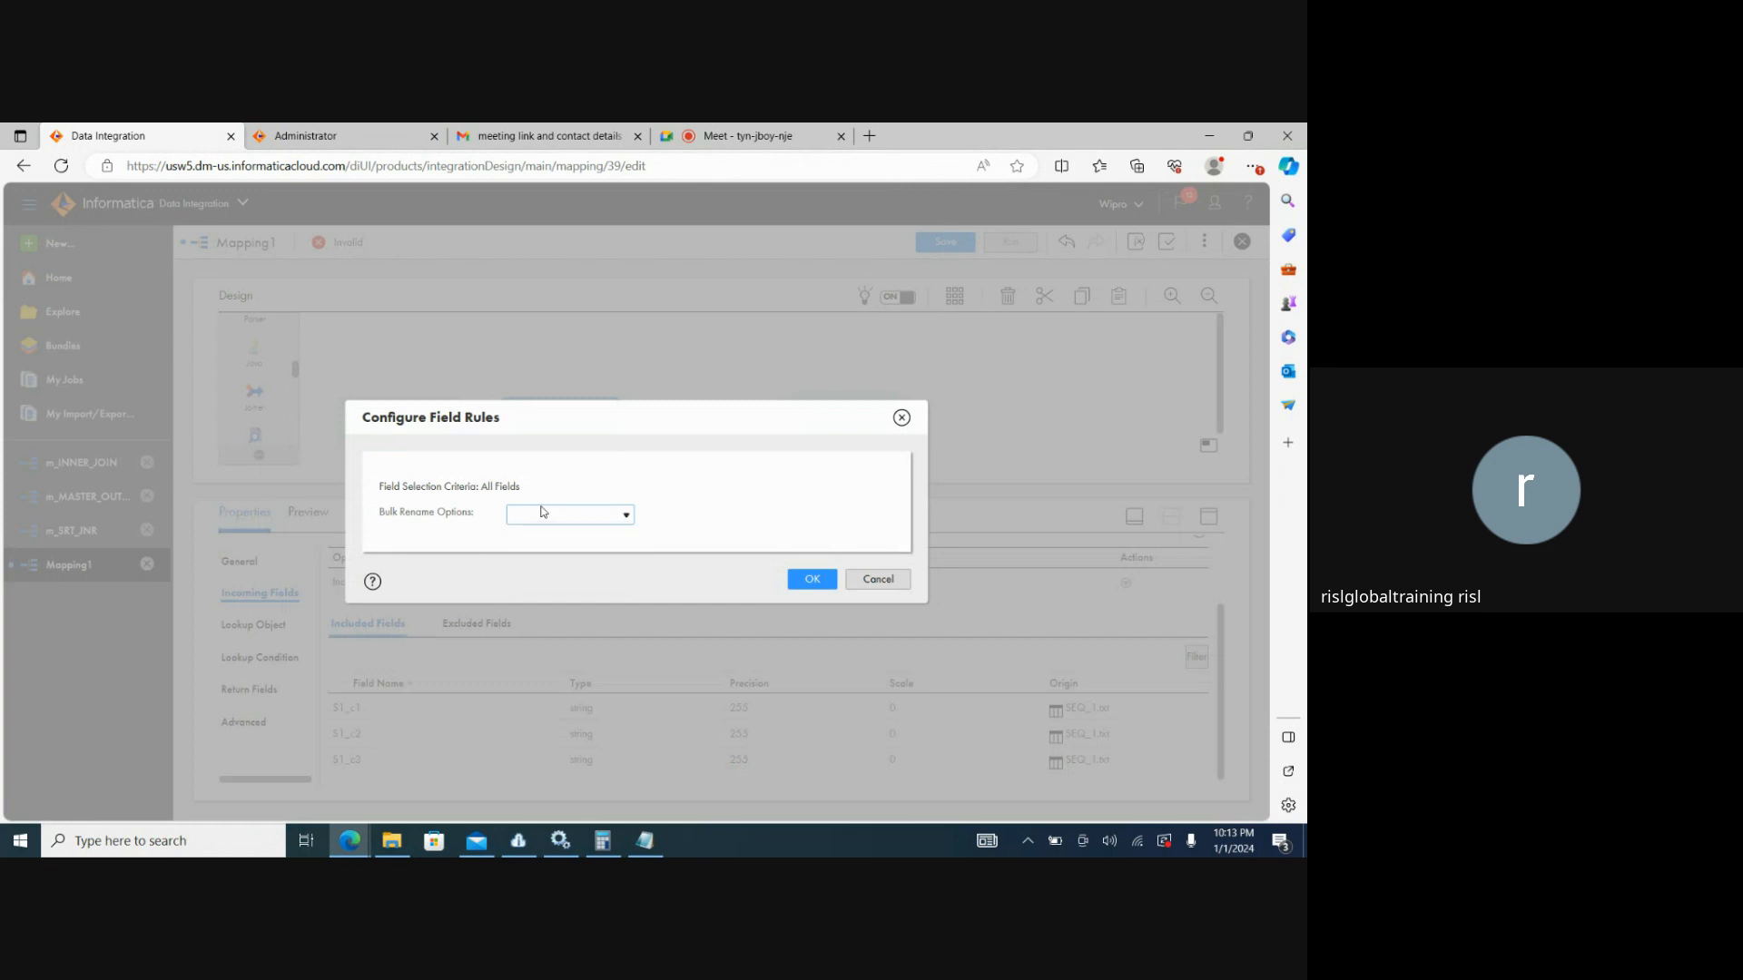
pyautogui.click(876, 580)
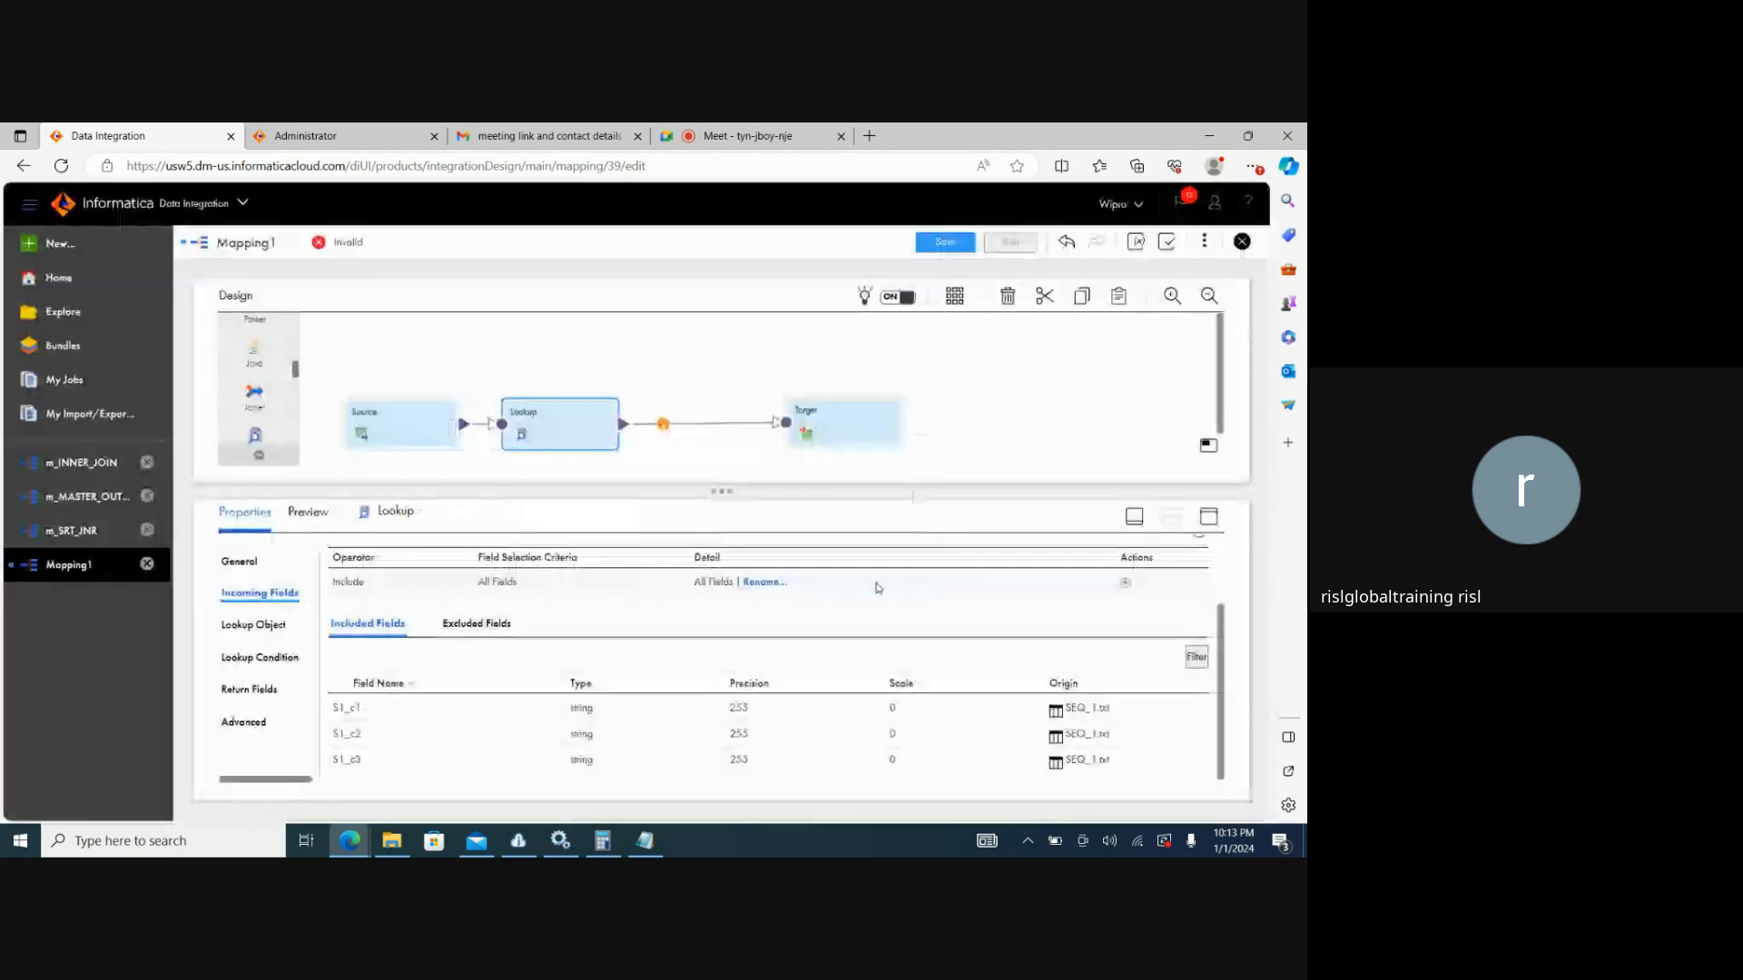
# Examine the operator, field selection criteria and available actions of the Lookup's incoming field rule.
pyautogui.click(1124, 584)
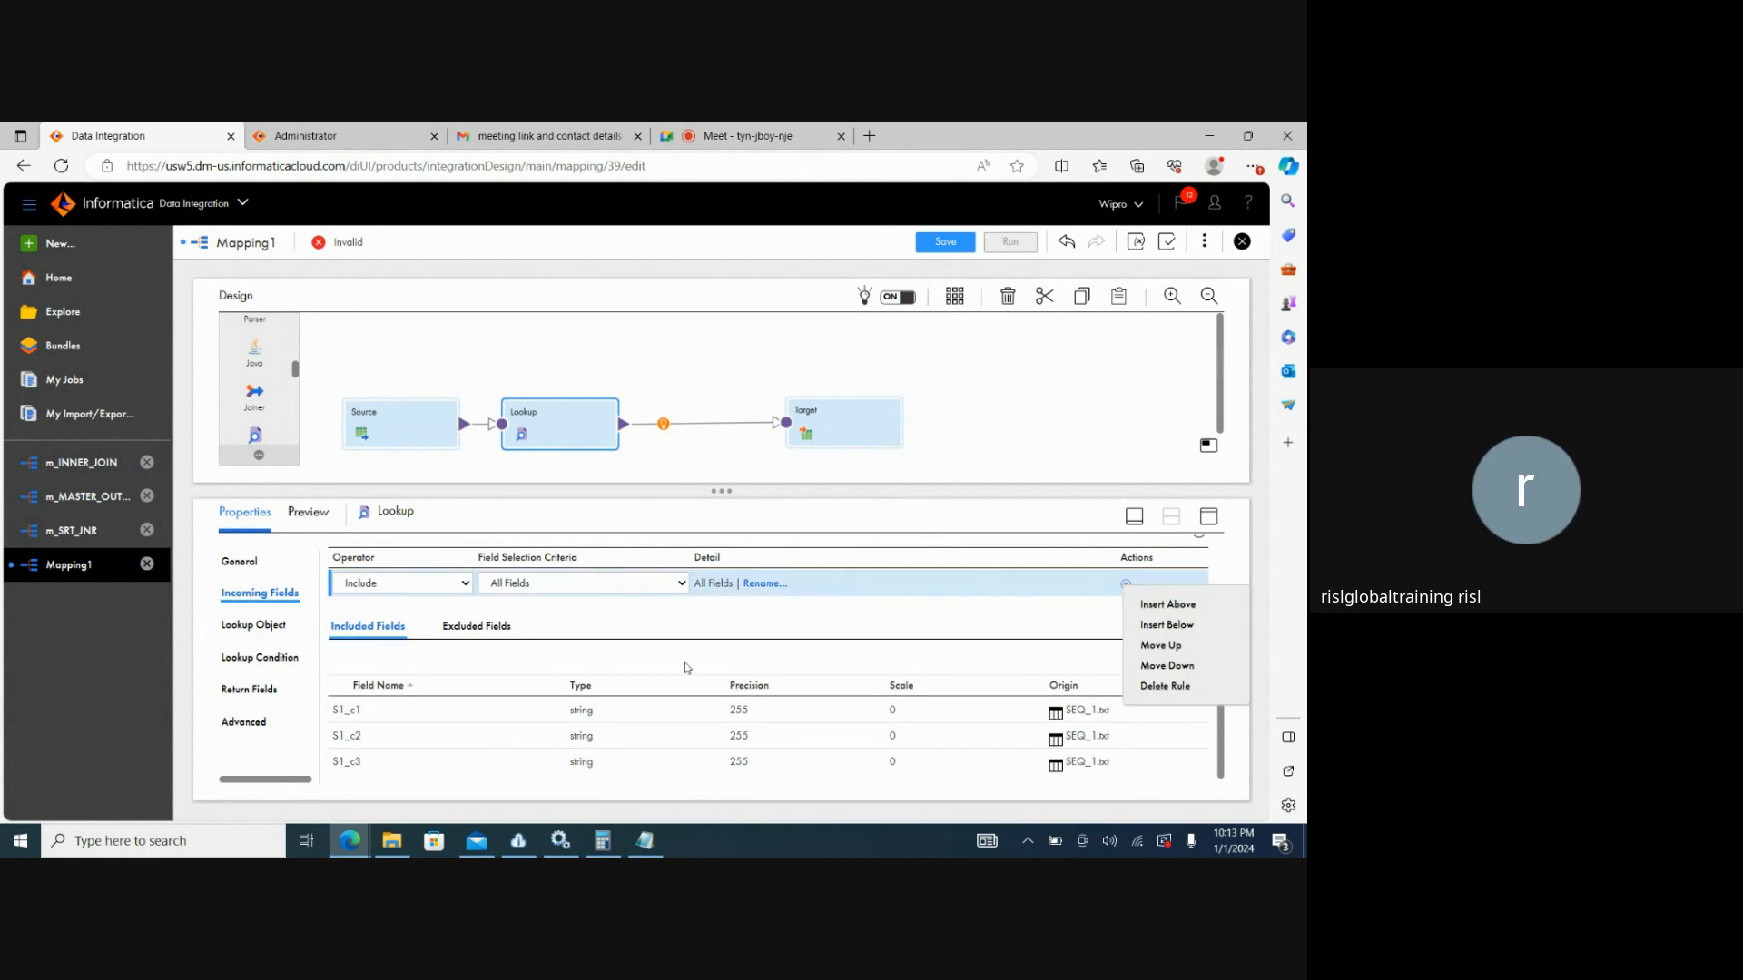
pyautogui.click(635, 604)
pyautogui.click(599, 590)
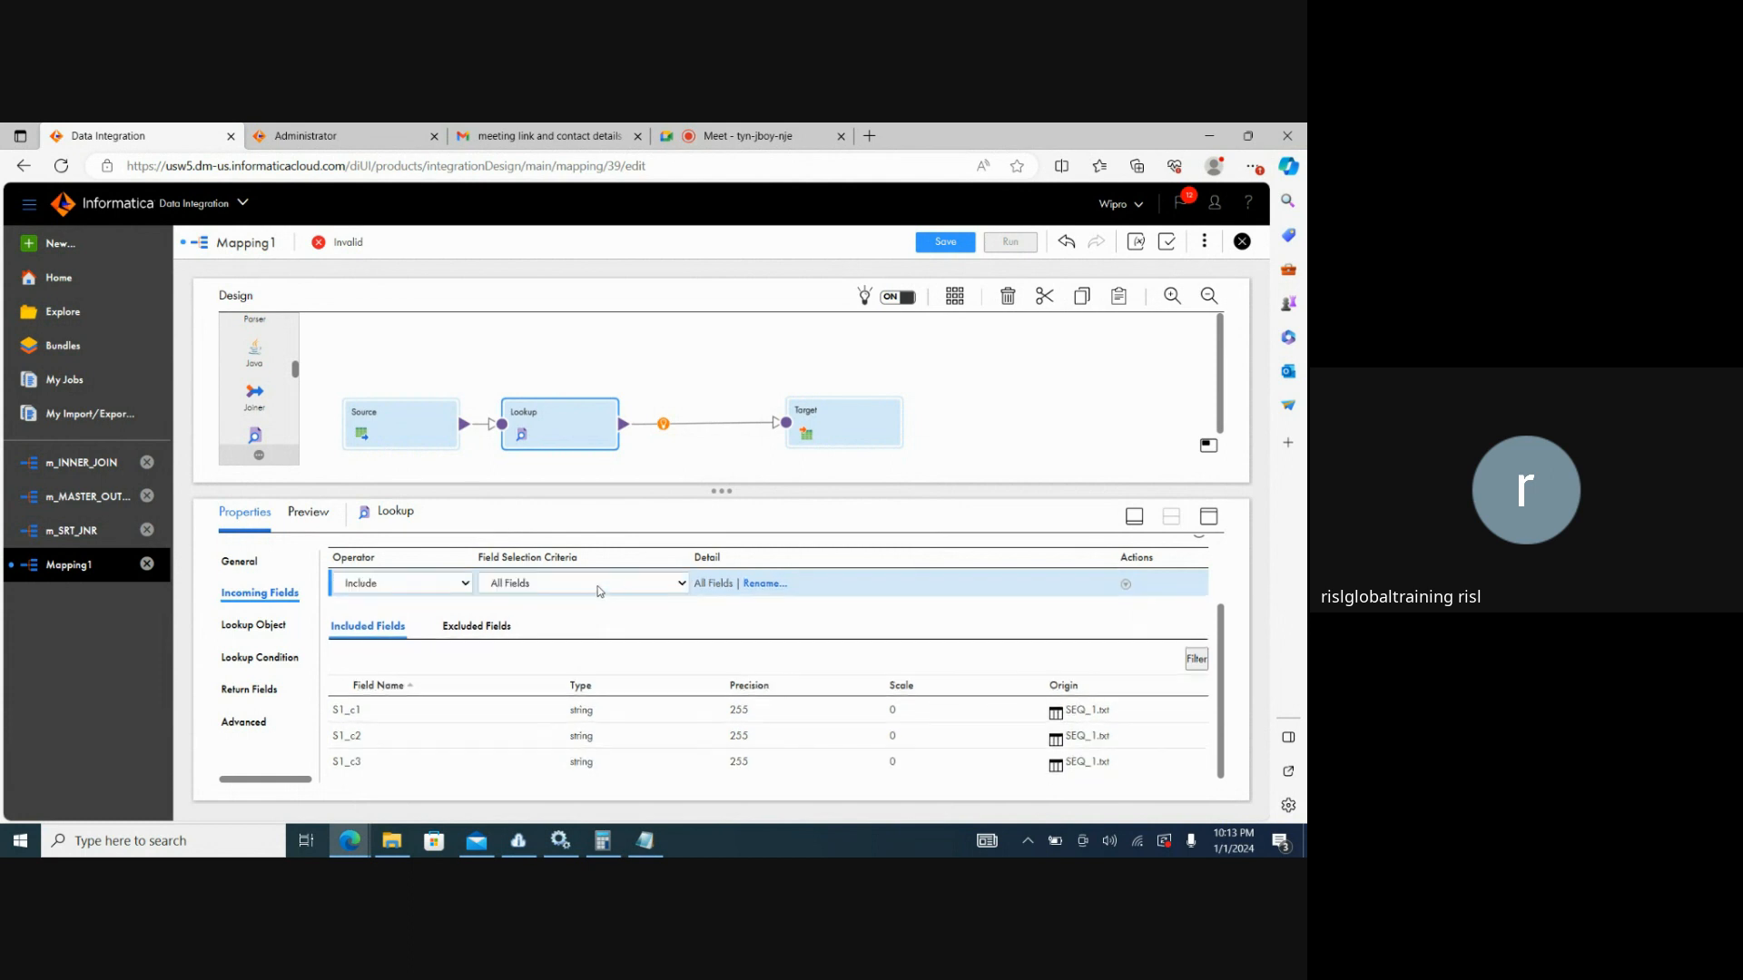
pyautogui.tripleClick(690, 584)
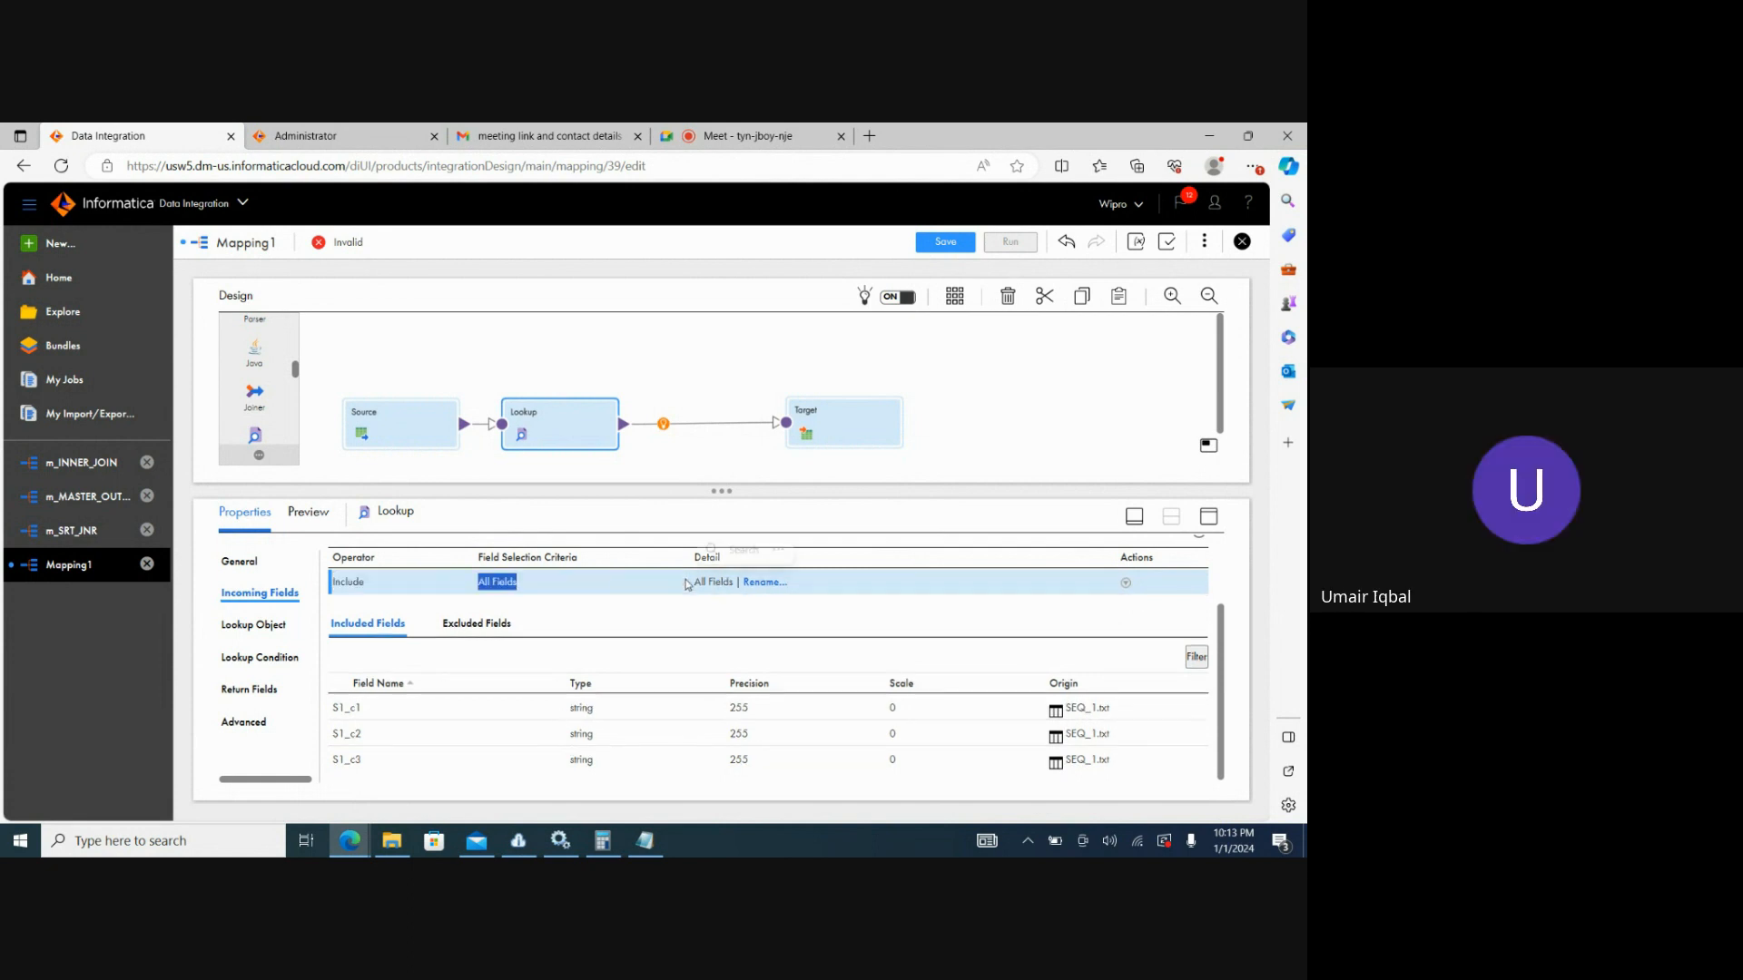
pyautogui.doubleClick(688, 586)
pyautogui.click(688, 584)
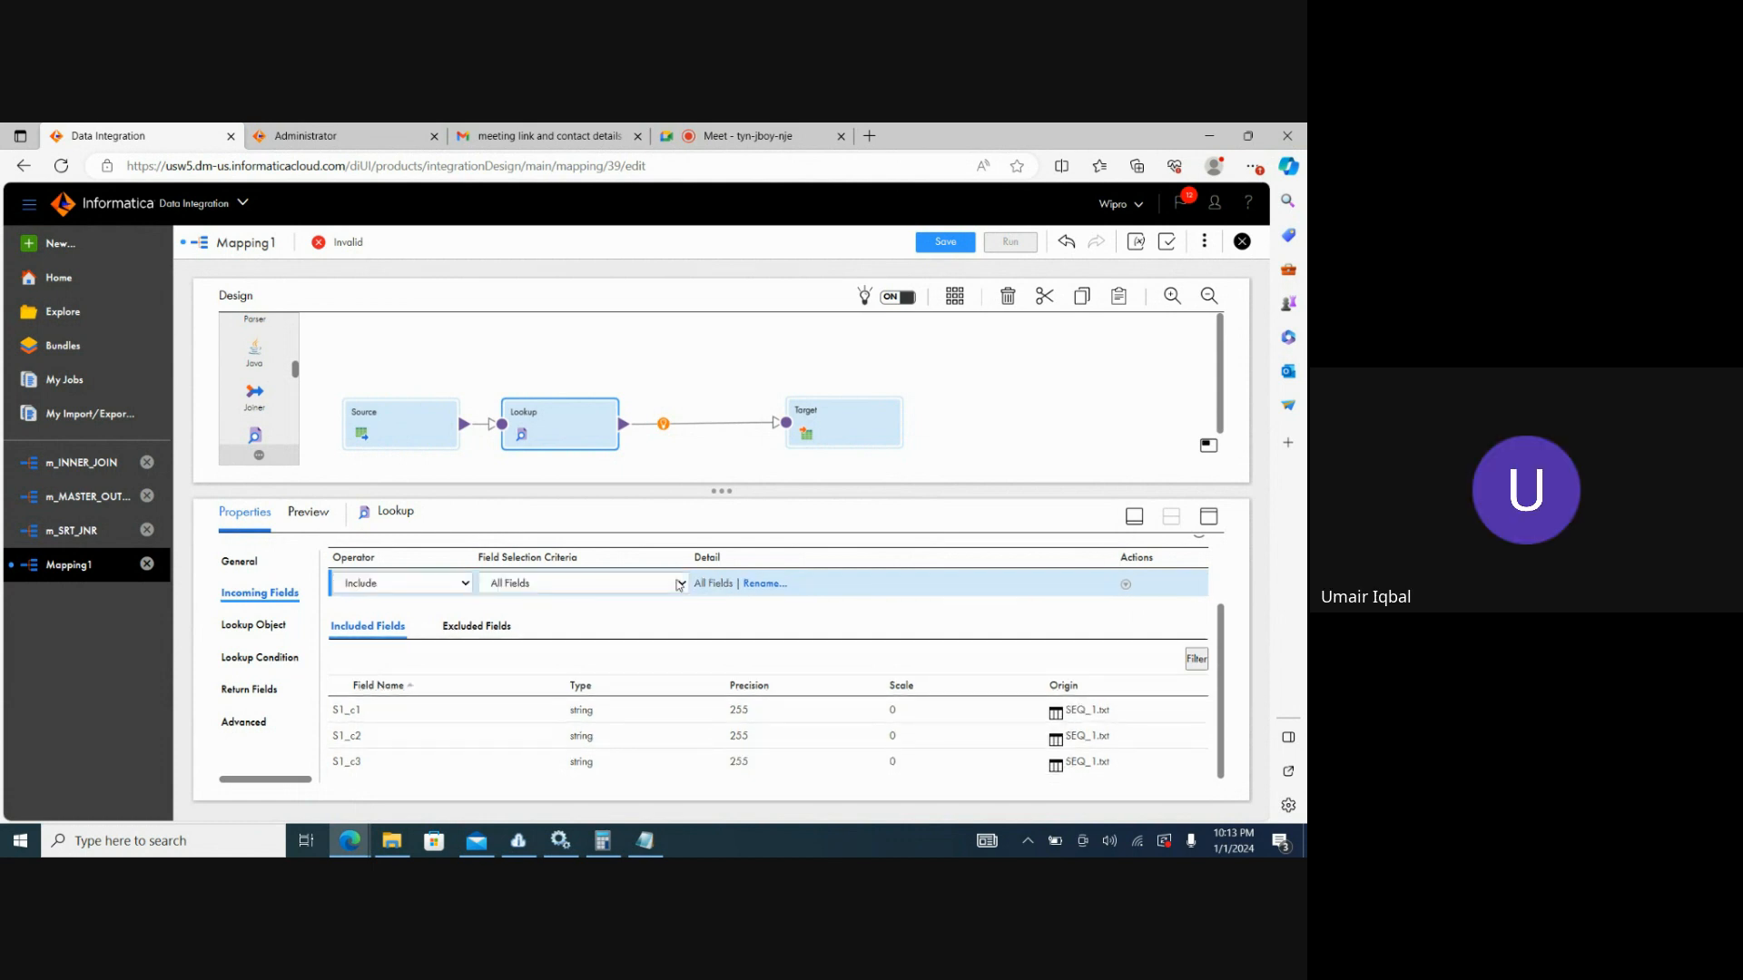
pyautogui.click(423, 585)
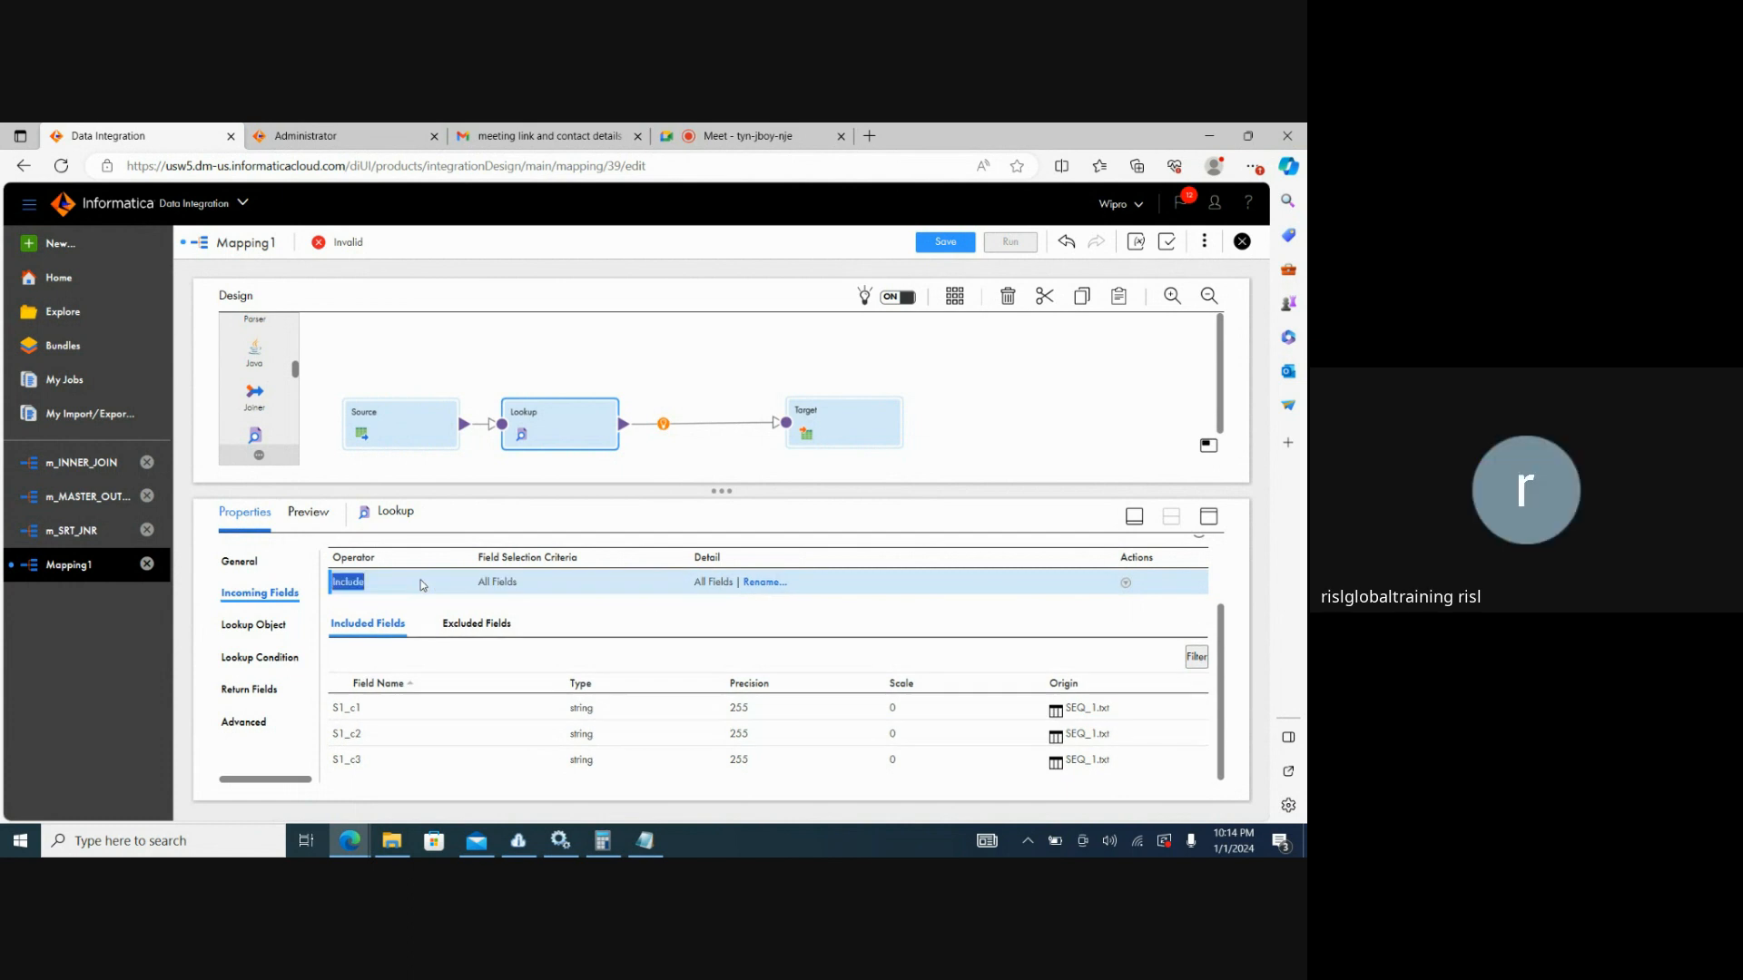
pyautogui.click(423, 585)
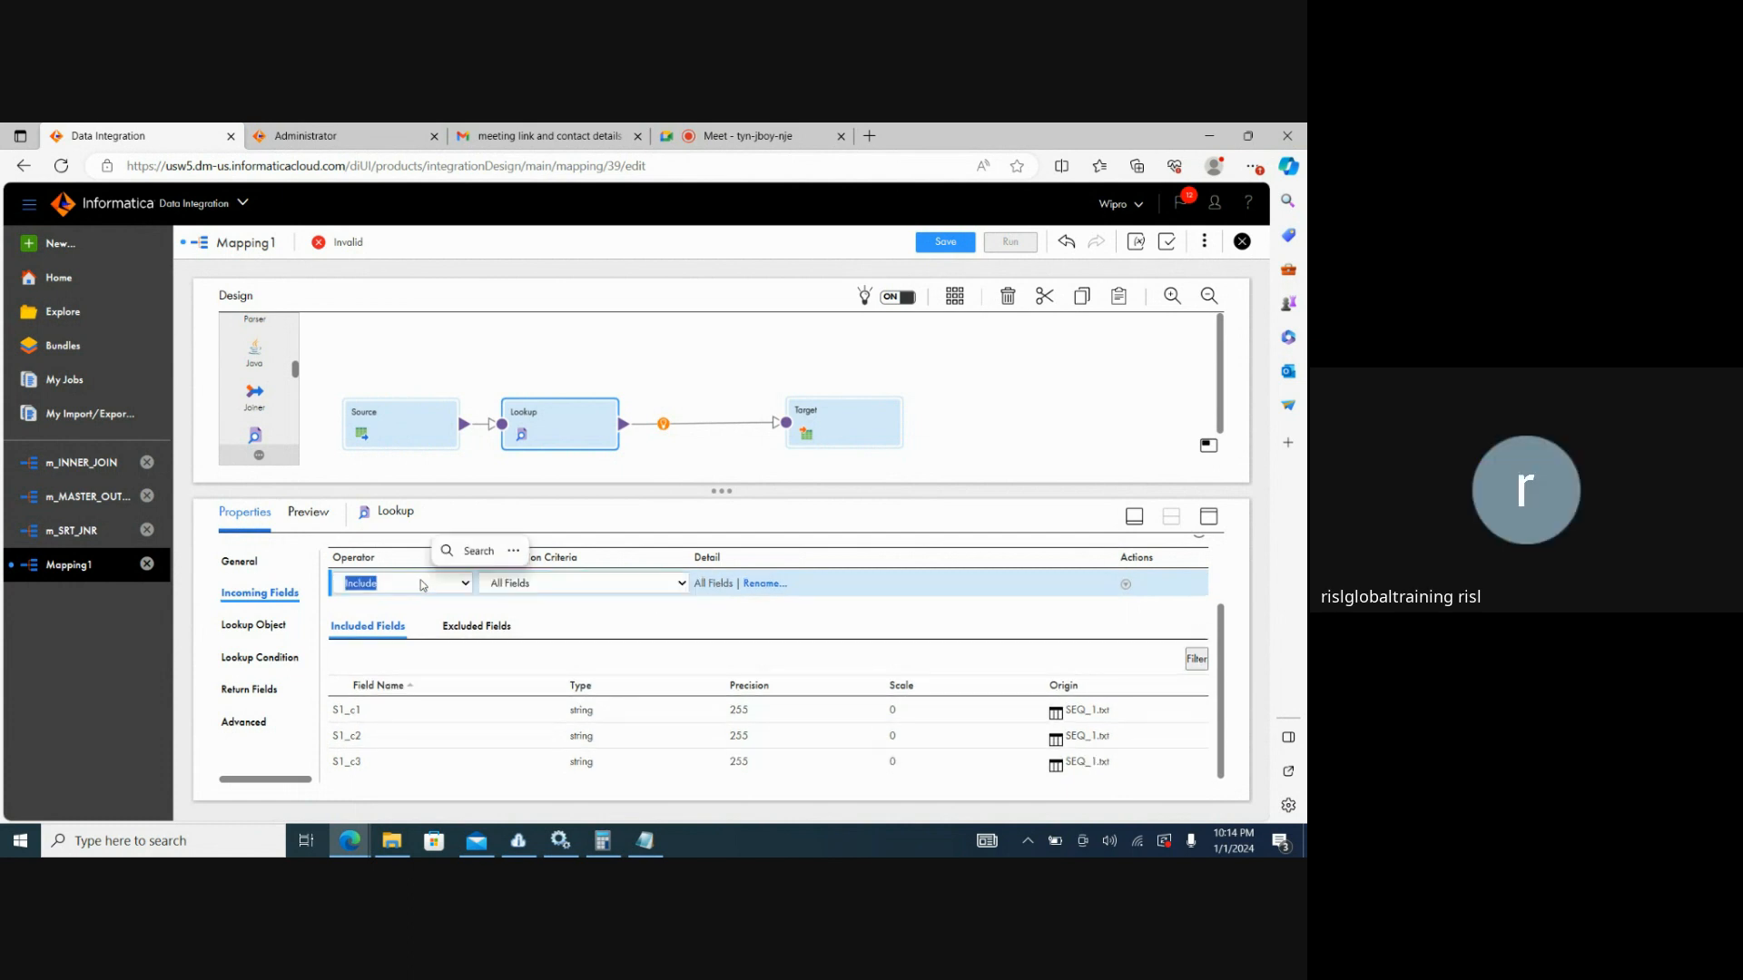
pyautogui.click(466, 588)
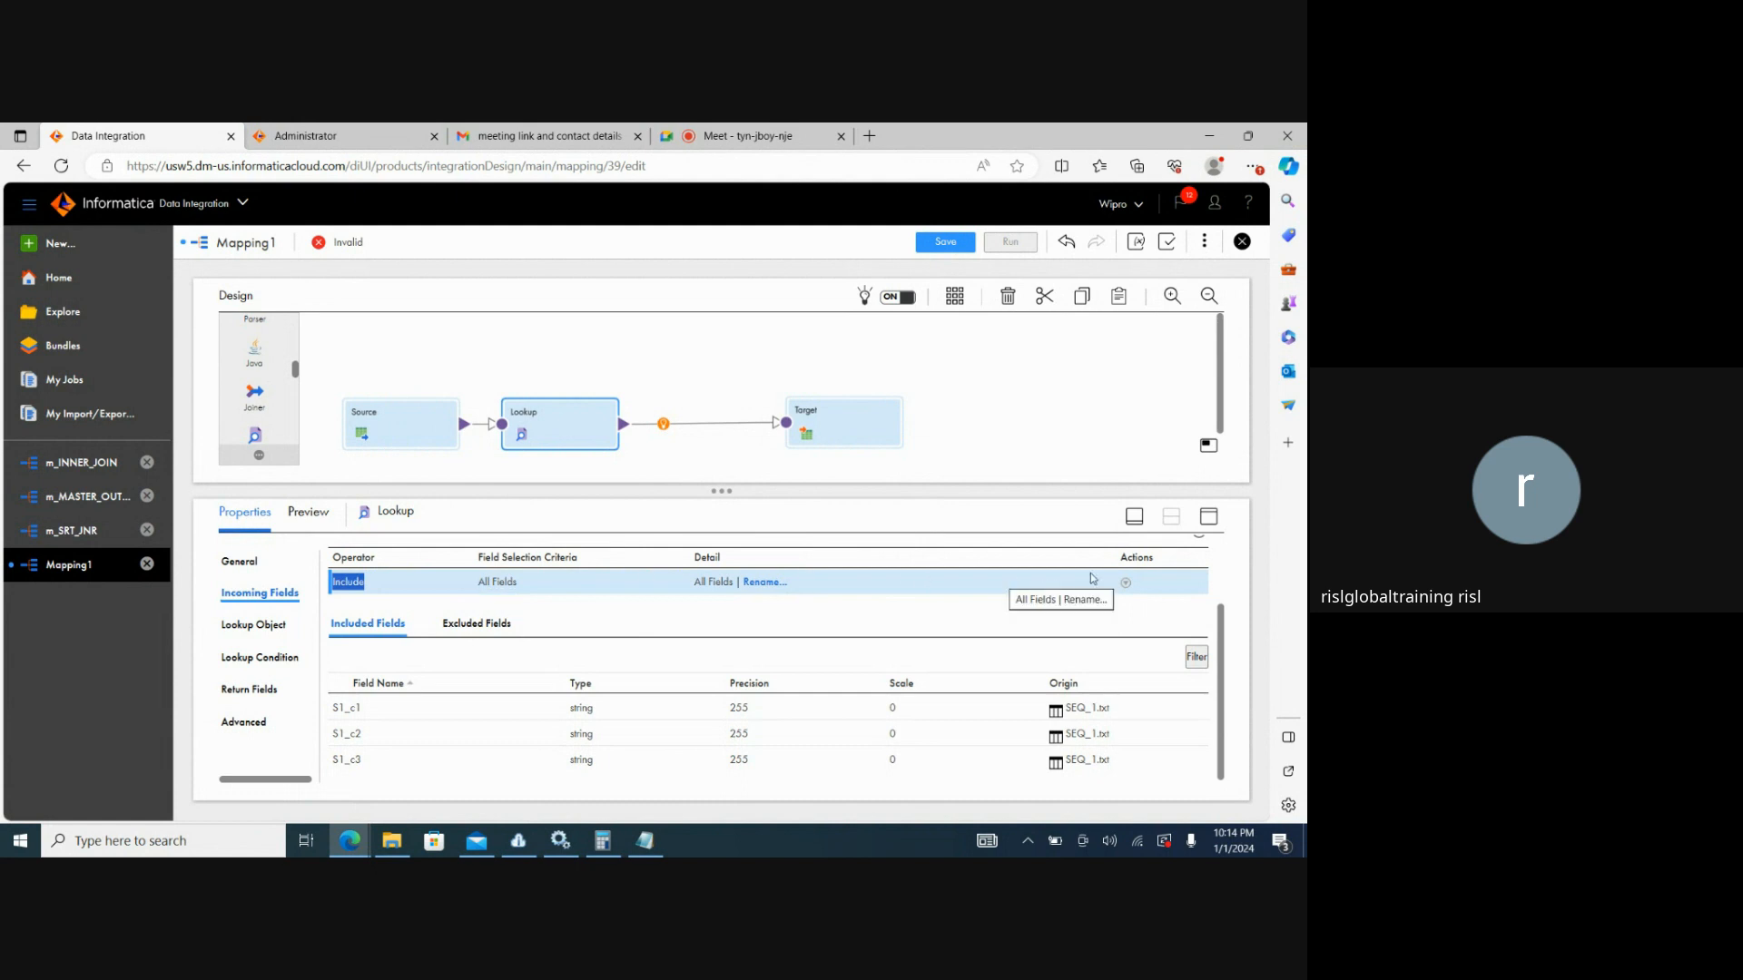
pyautogui.click(1126, 585)
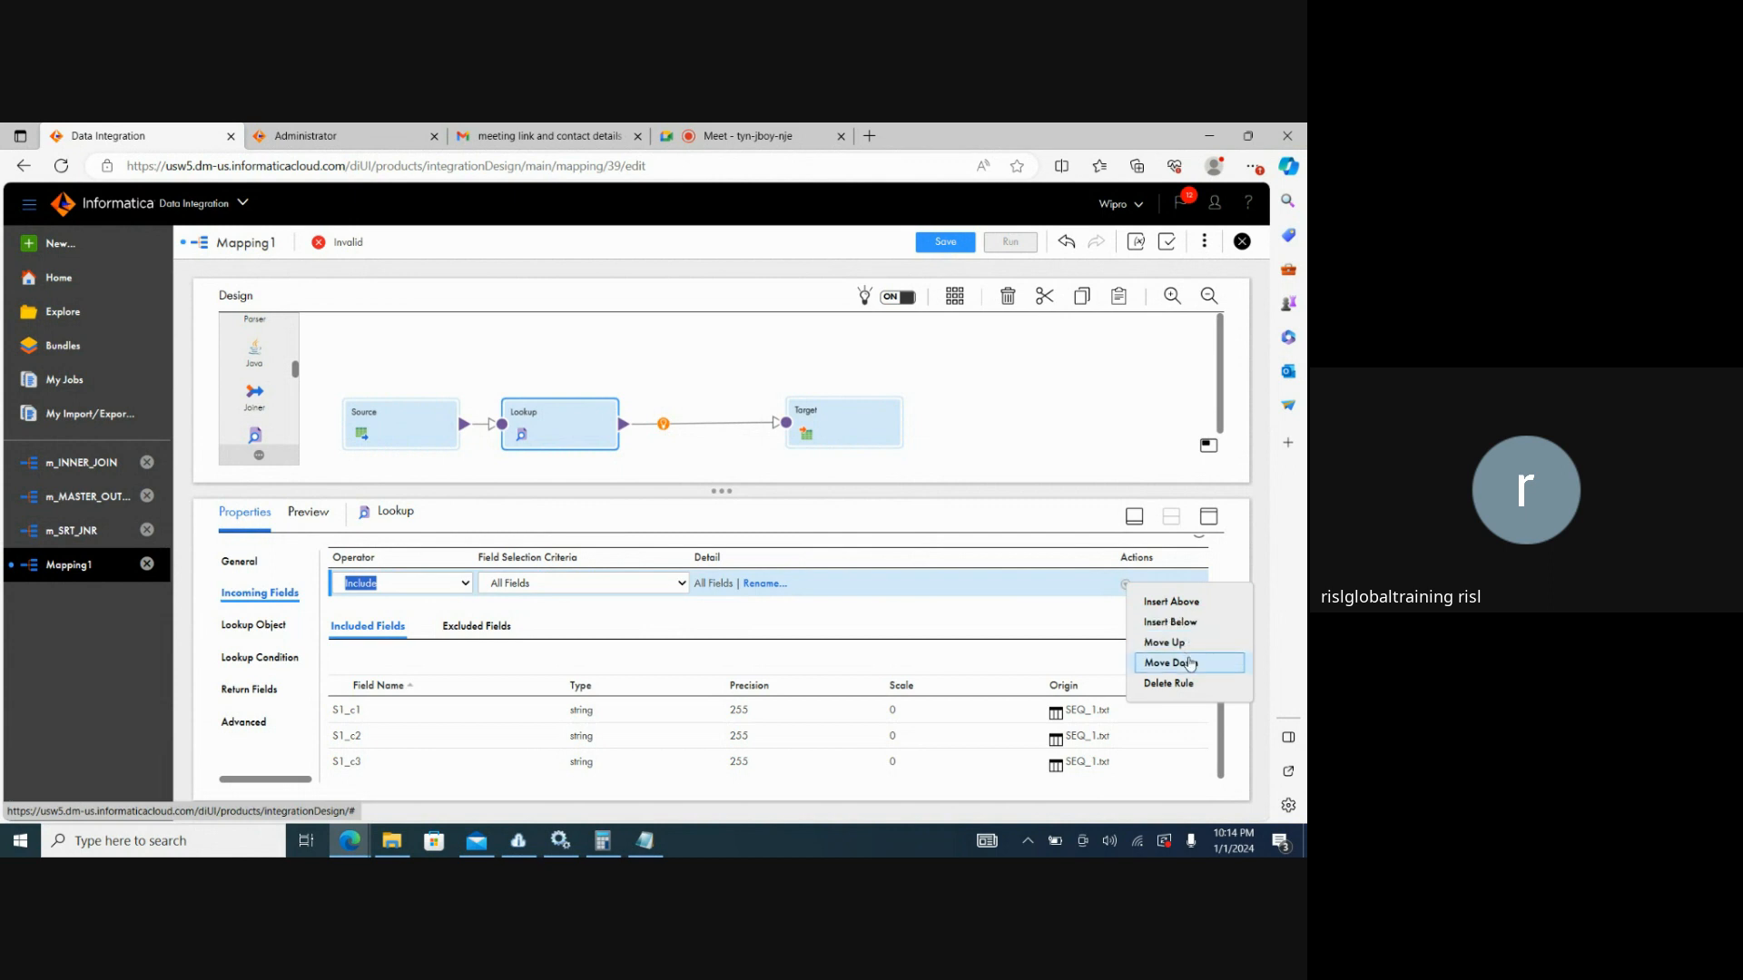
pyautogui.click(1033, 624)
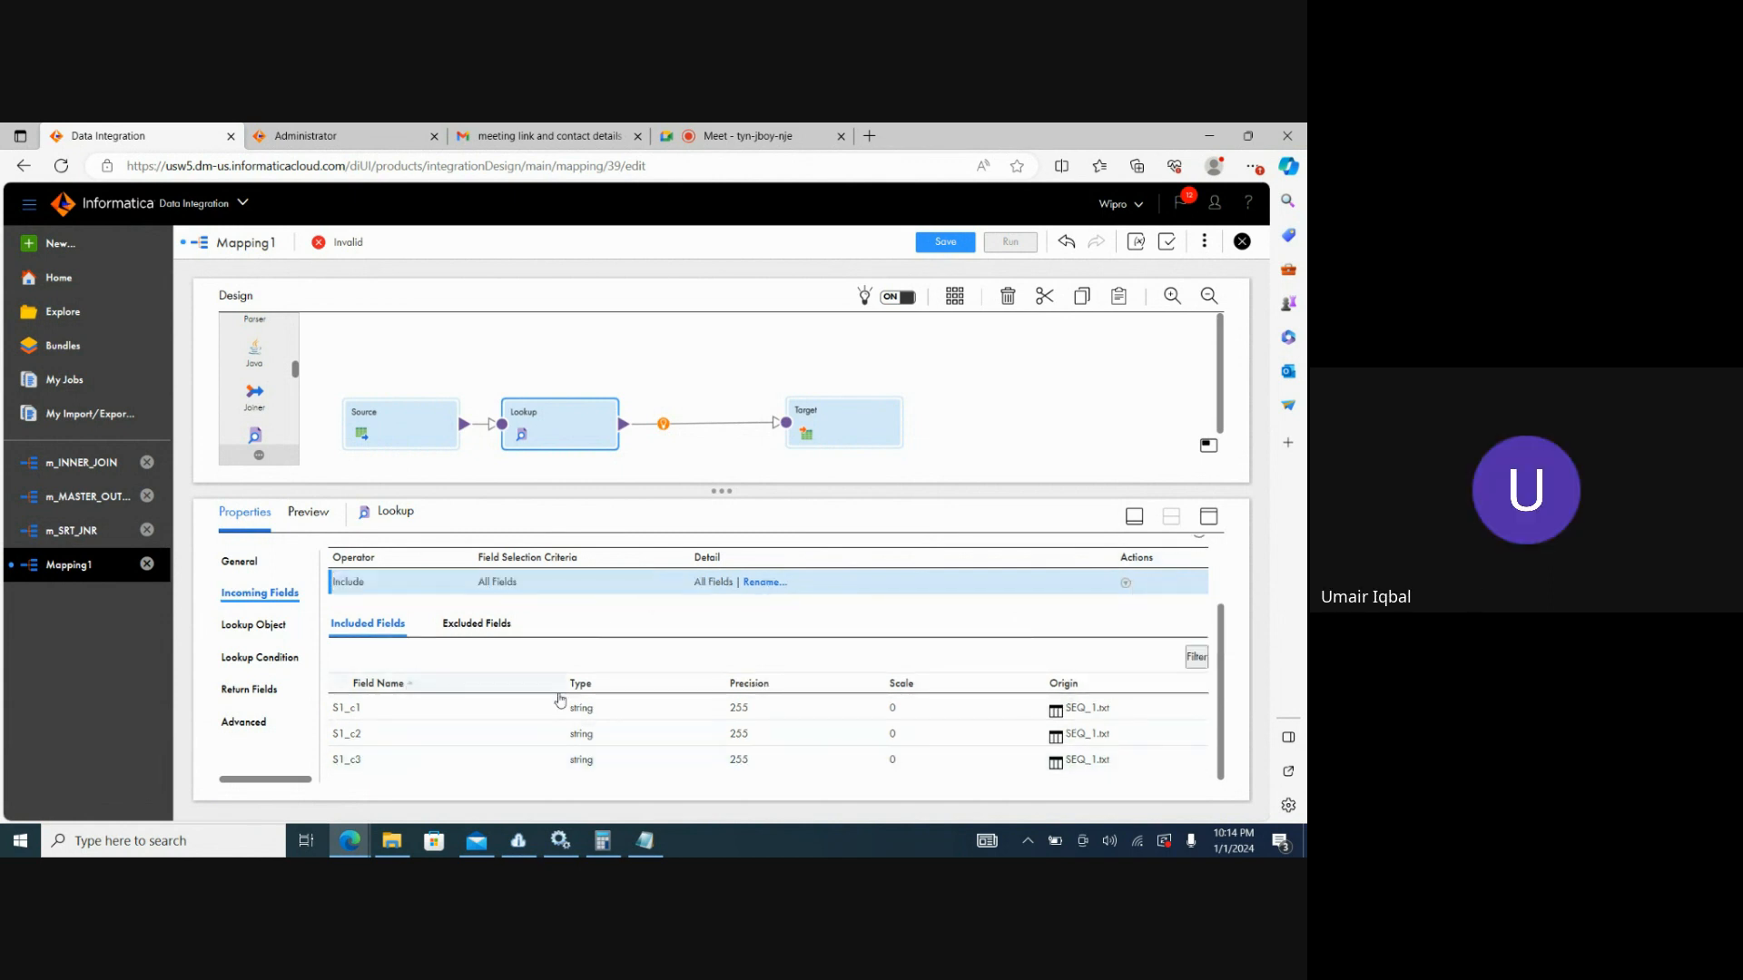
# Compare the Lookup's incoming fields with its lookup object settings, enlarging the properties area to see the field list.
pyautogui.click(264, 624)
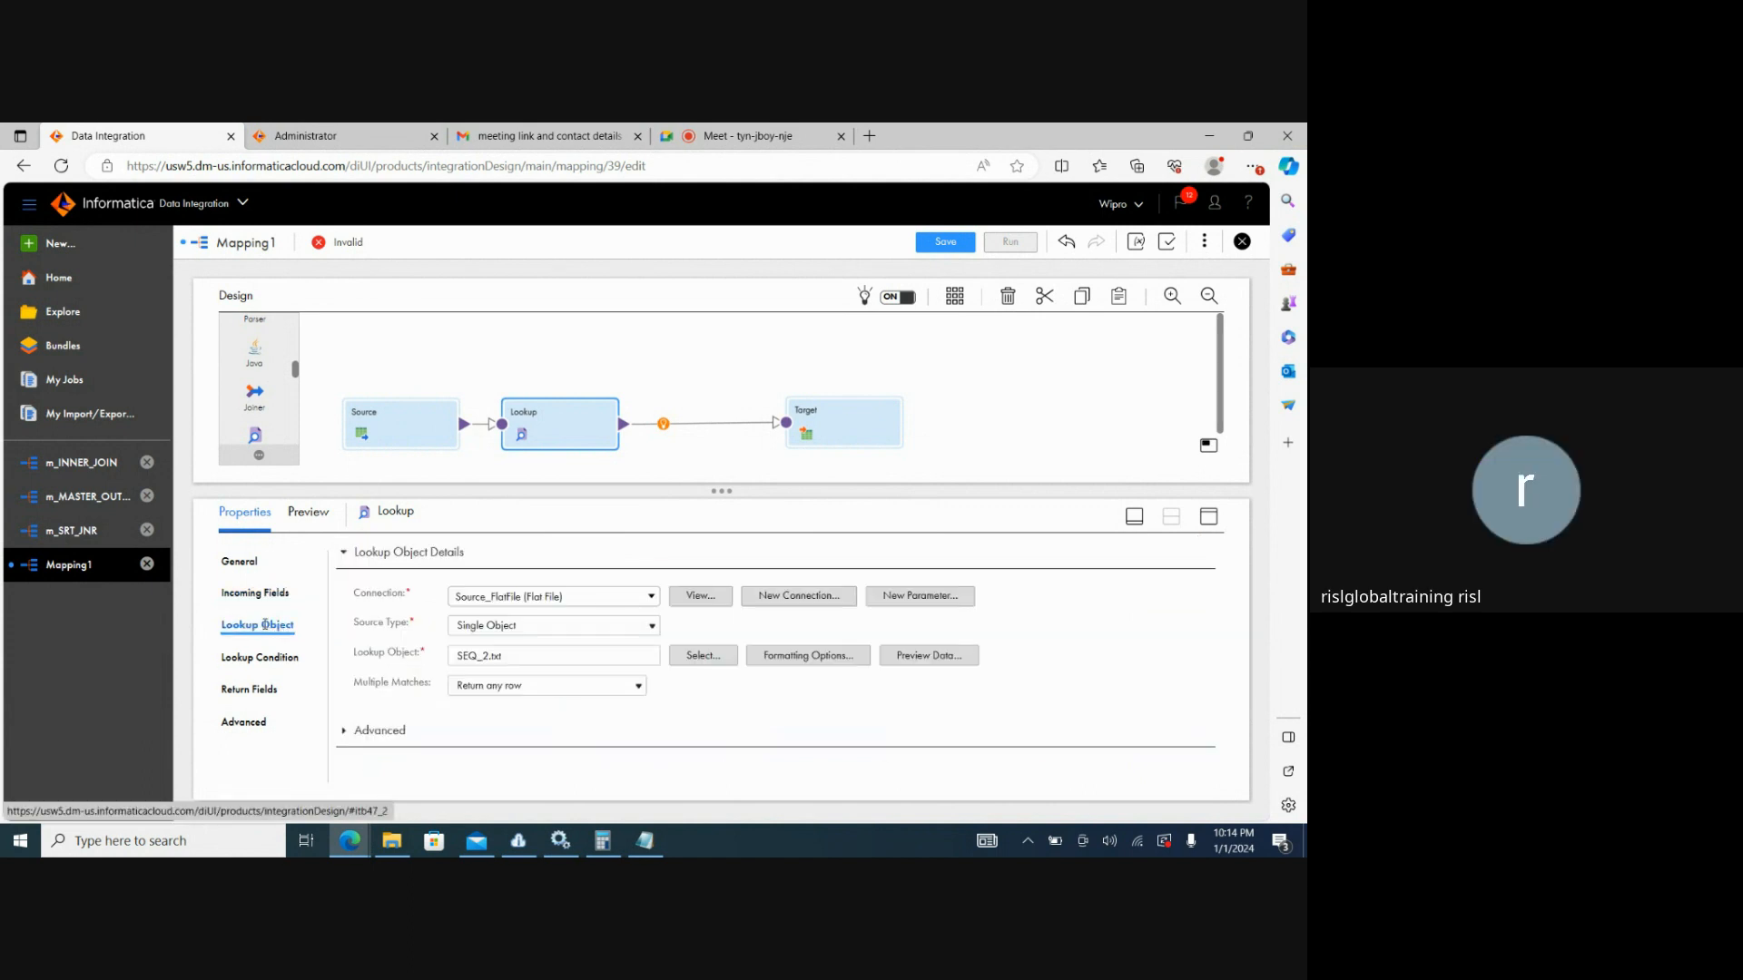
pyautogui.click(258, 595)
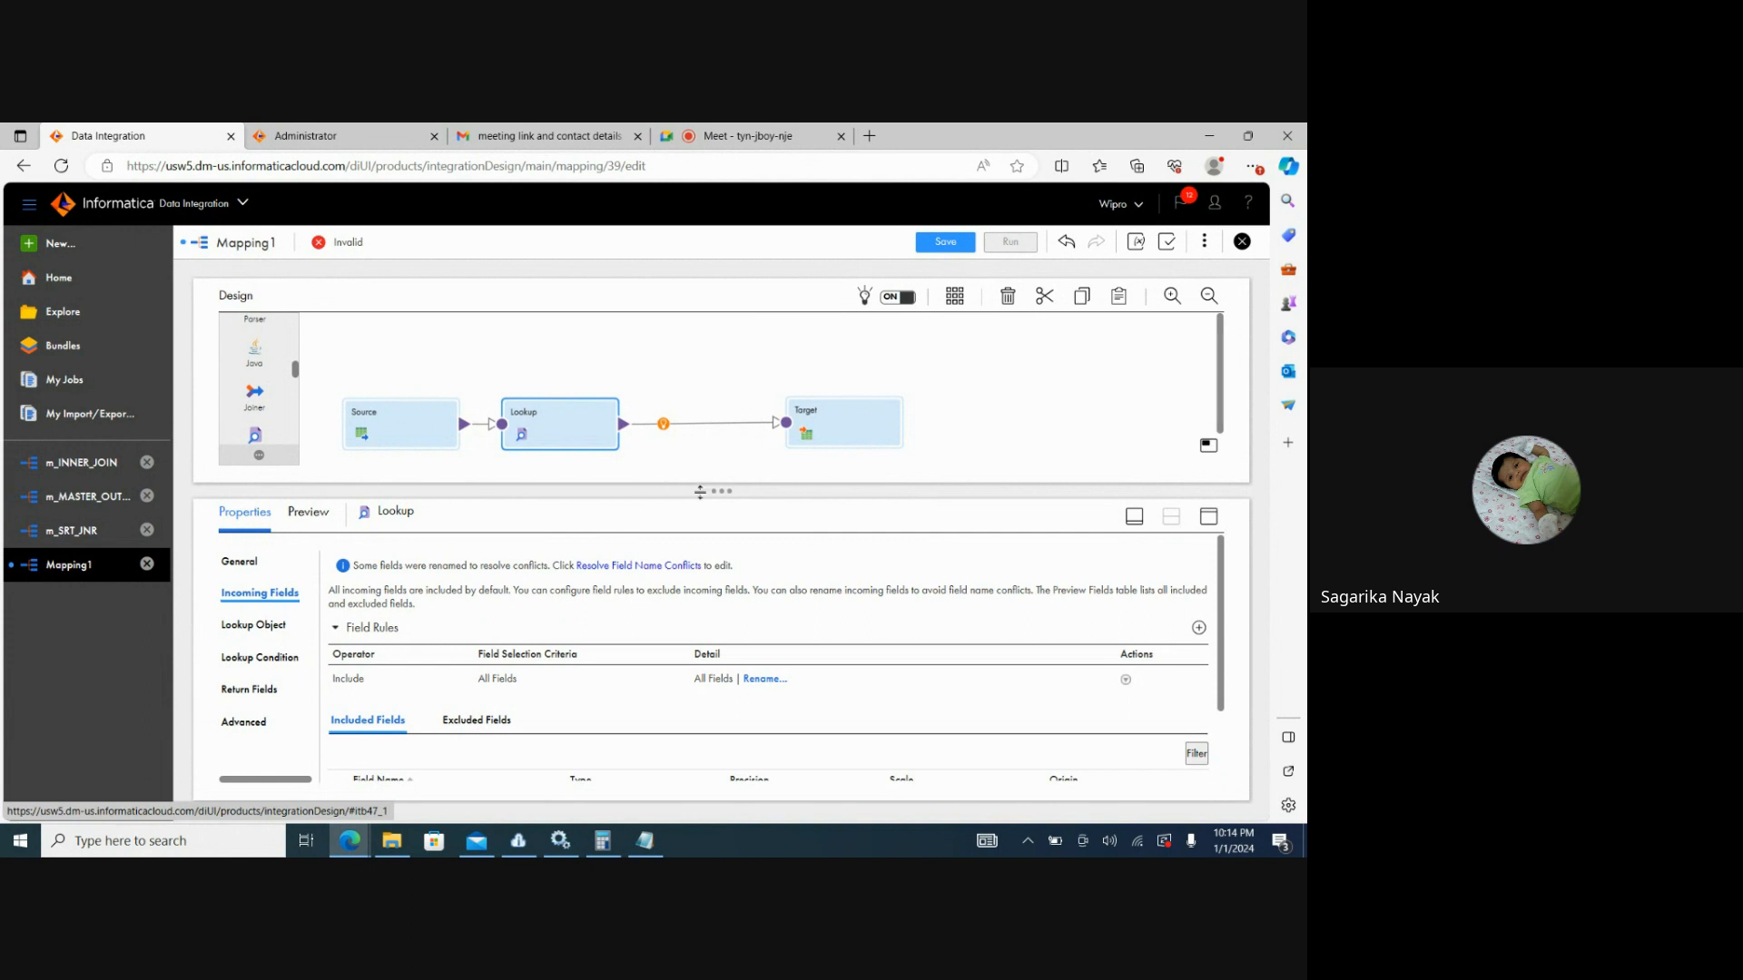
pyautogui.moveTo(717, 489); pyautogui.dragTo(717, 437)
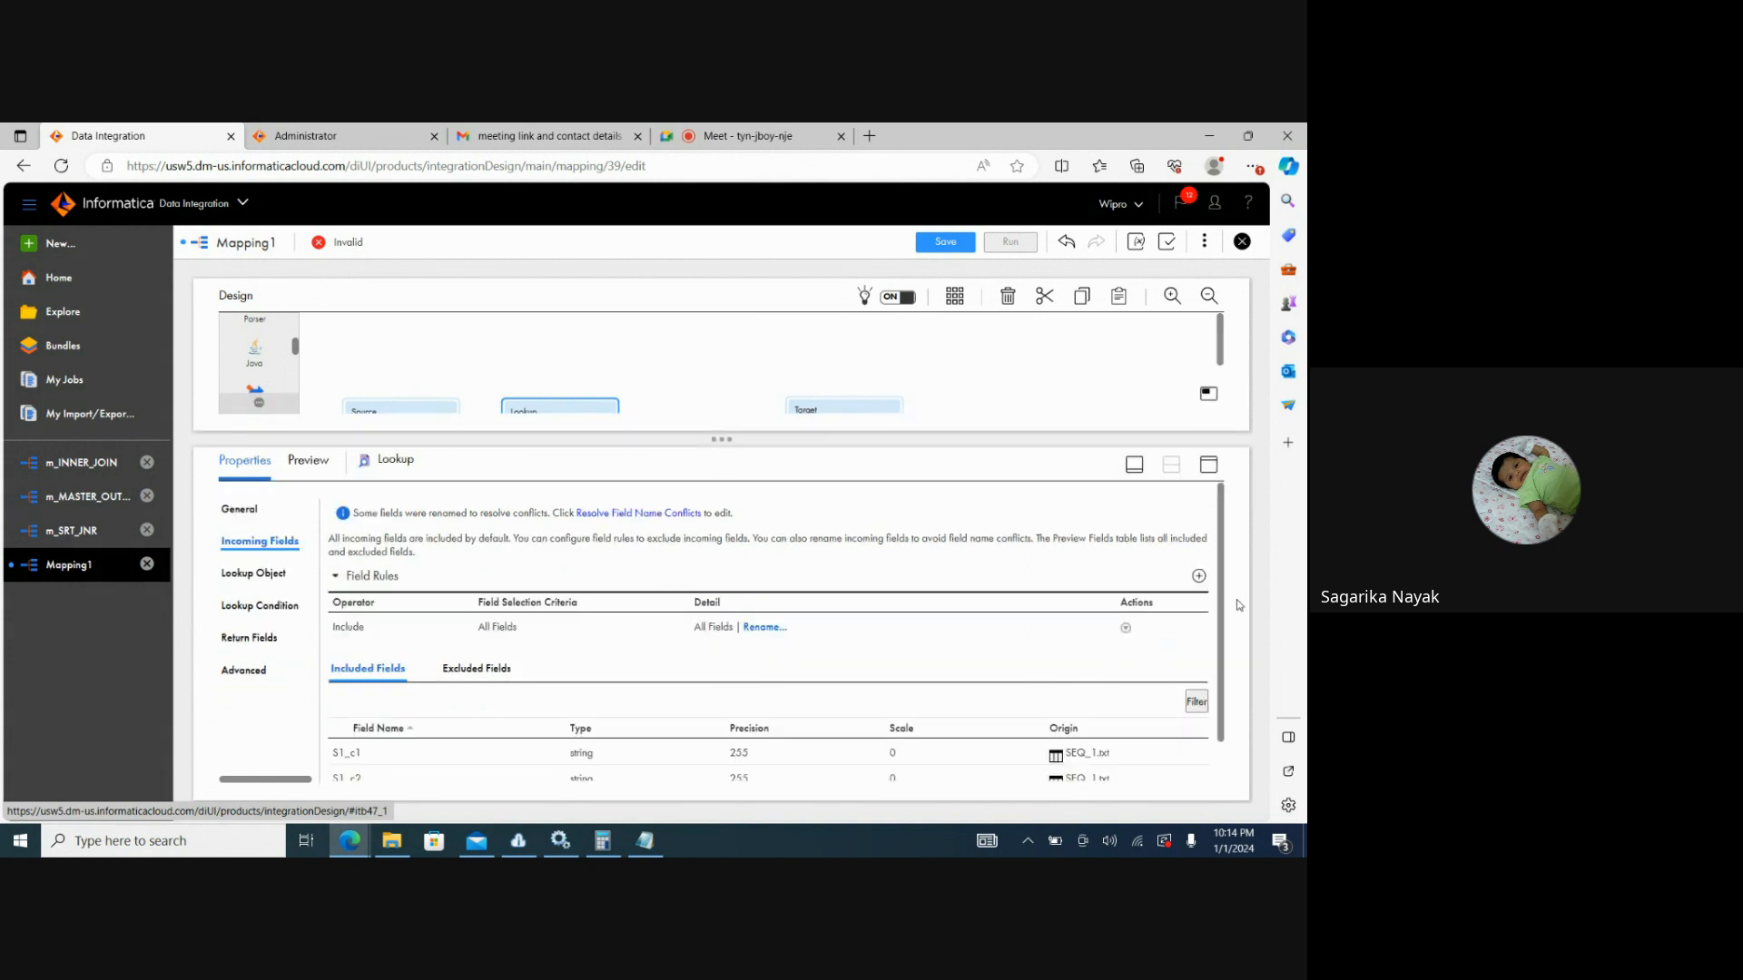
pyautogui.scroll(-1, 1226, 625)
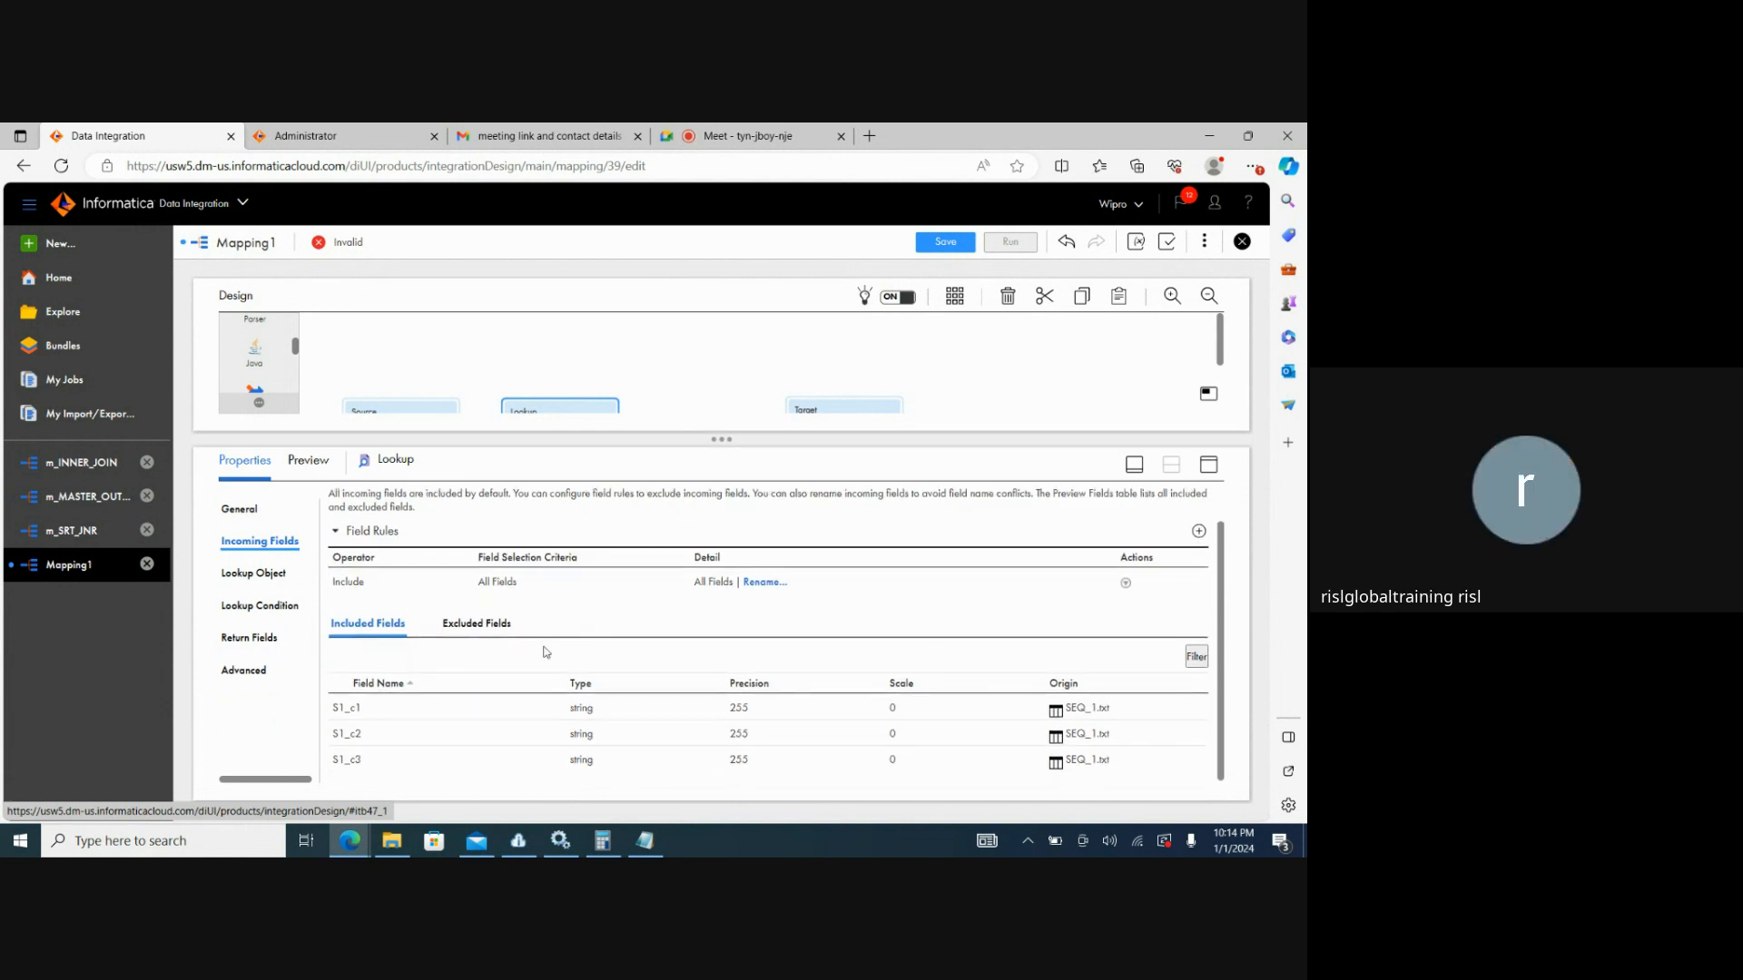
pyautogui.click(260, 605)
pyautogui.click(272, 574)
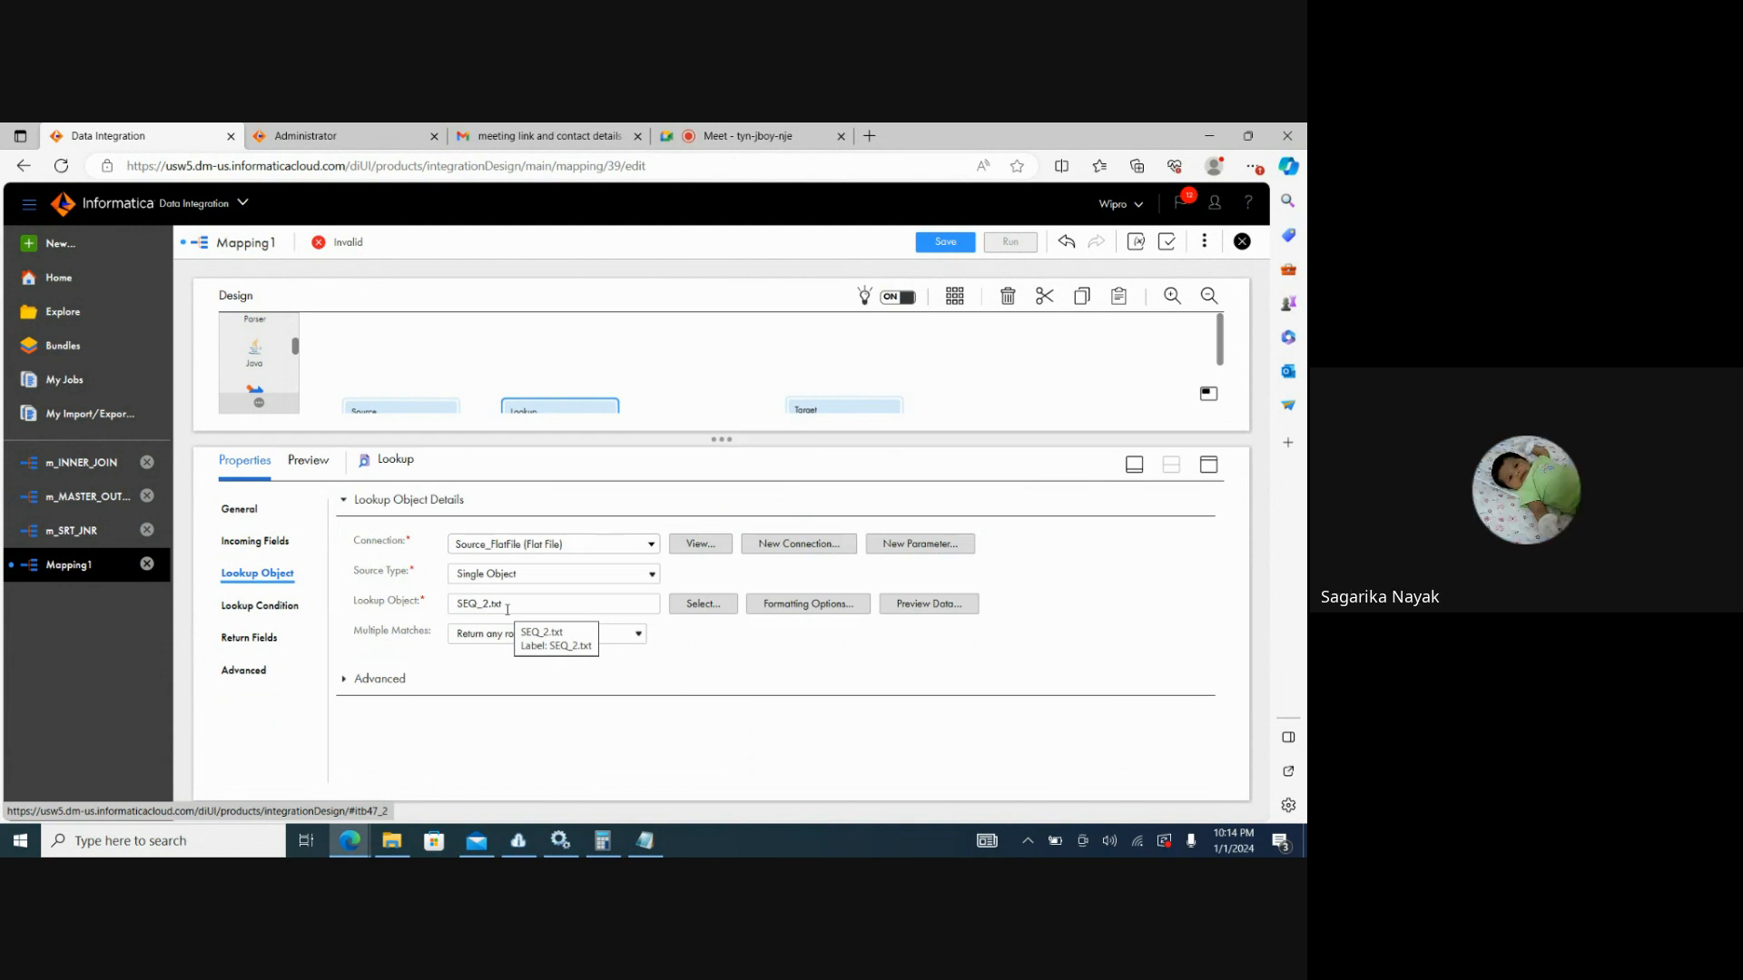
# Add a simple lookup condition matching lookup field c1 to incoming field S1_c1 with the = operator.
pyautogui.click(277, 605)
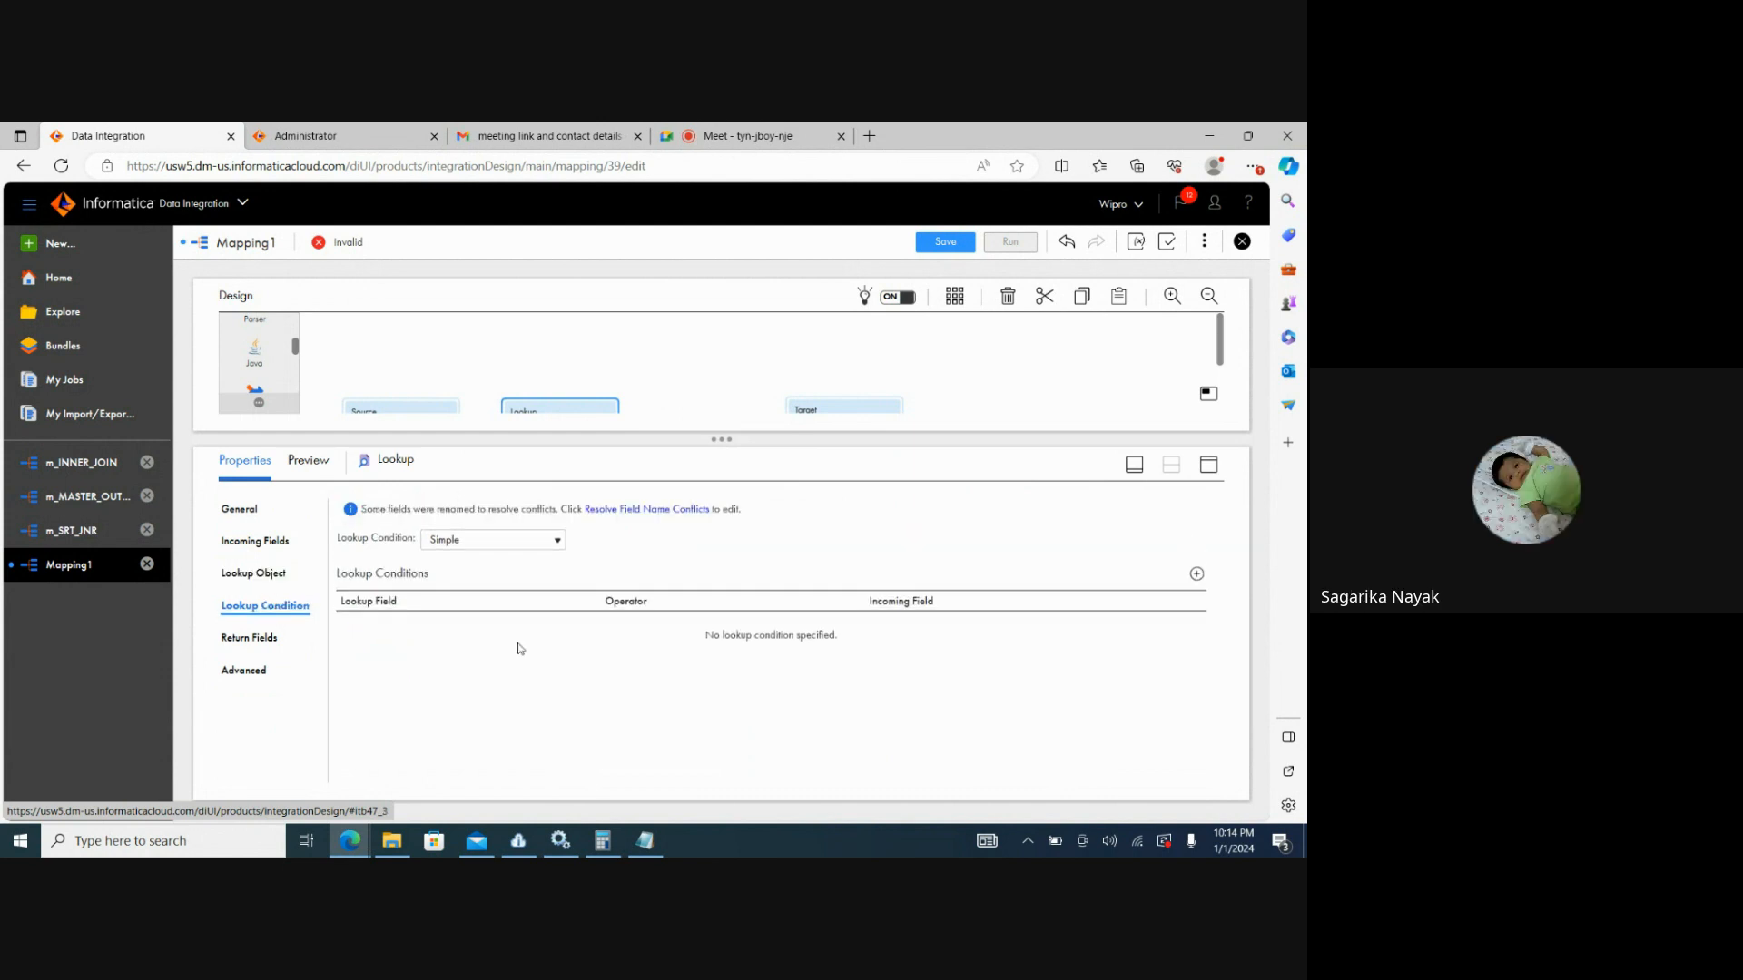
pyautogui.click(1196, 574)
pyautogui.click(589, 626)
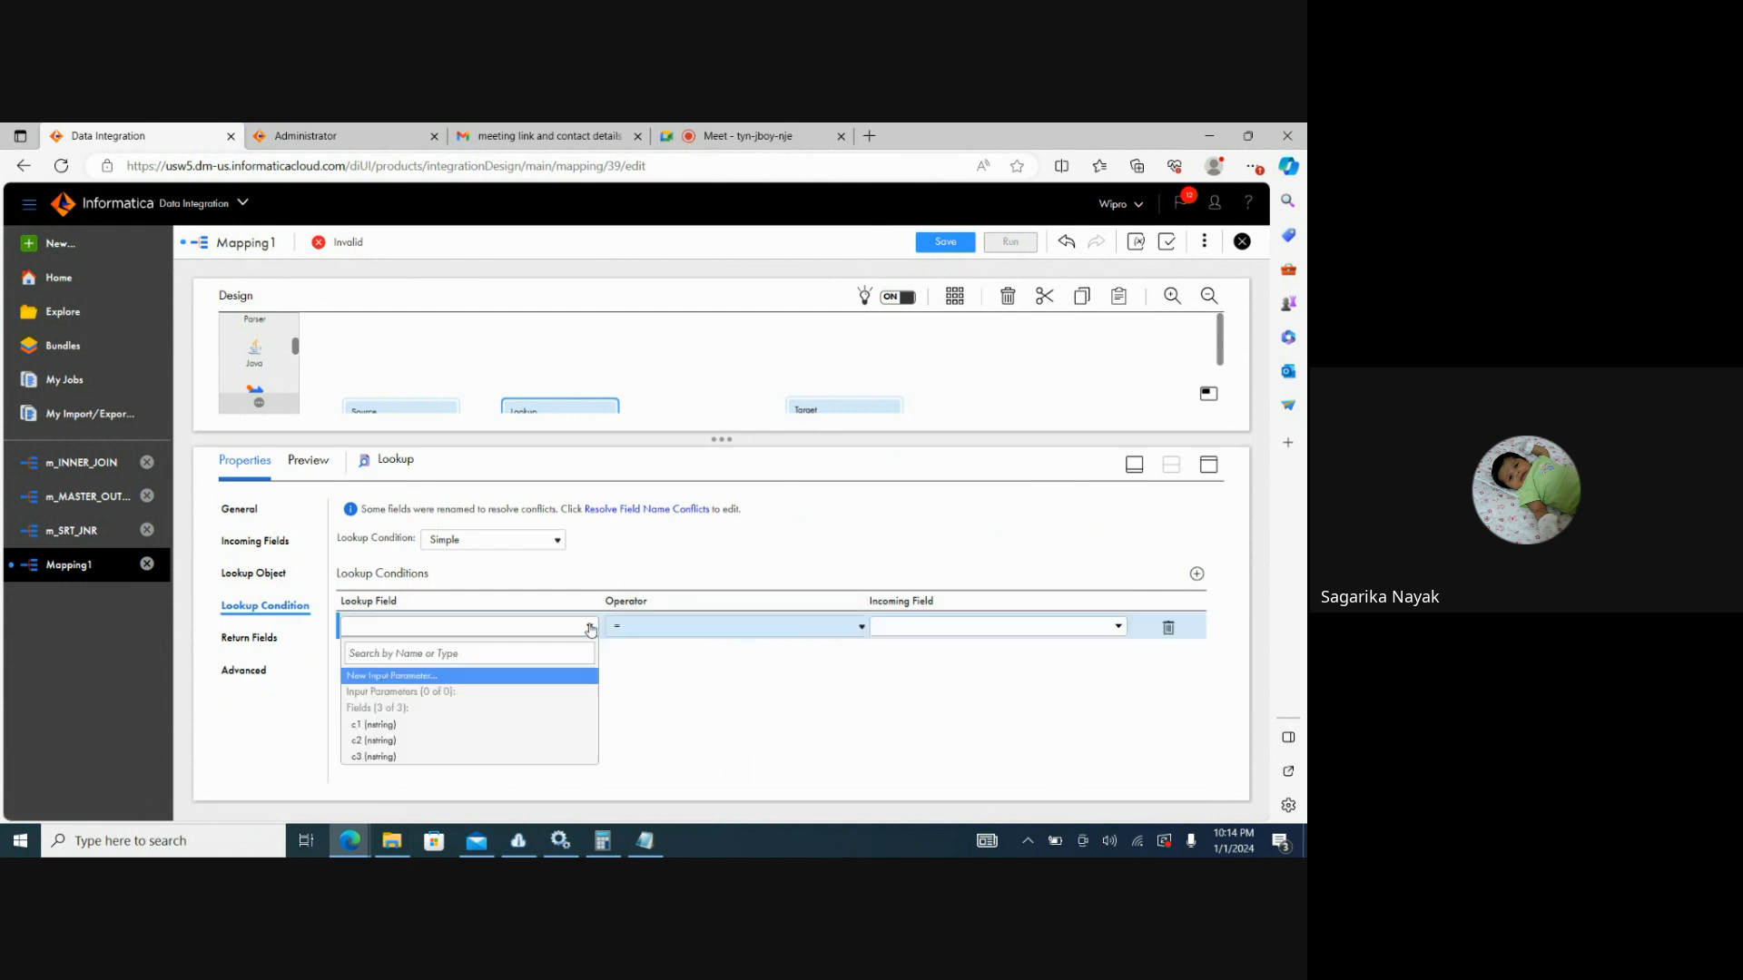
pyautogui.click(373, 726)
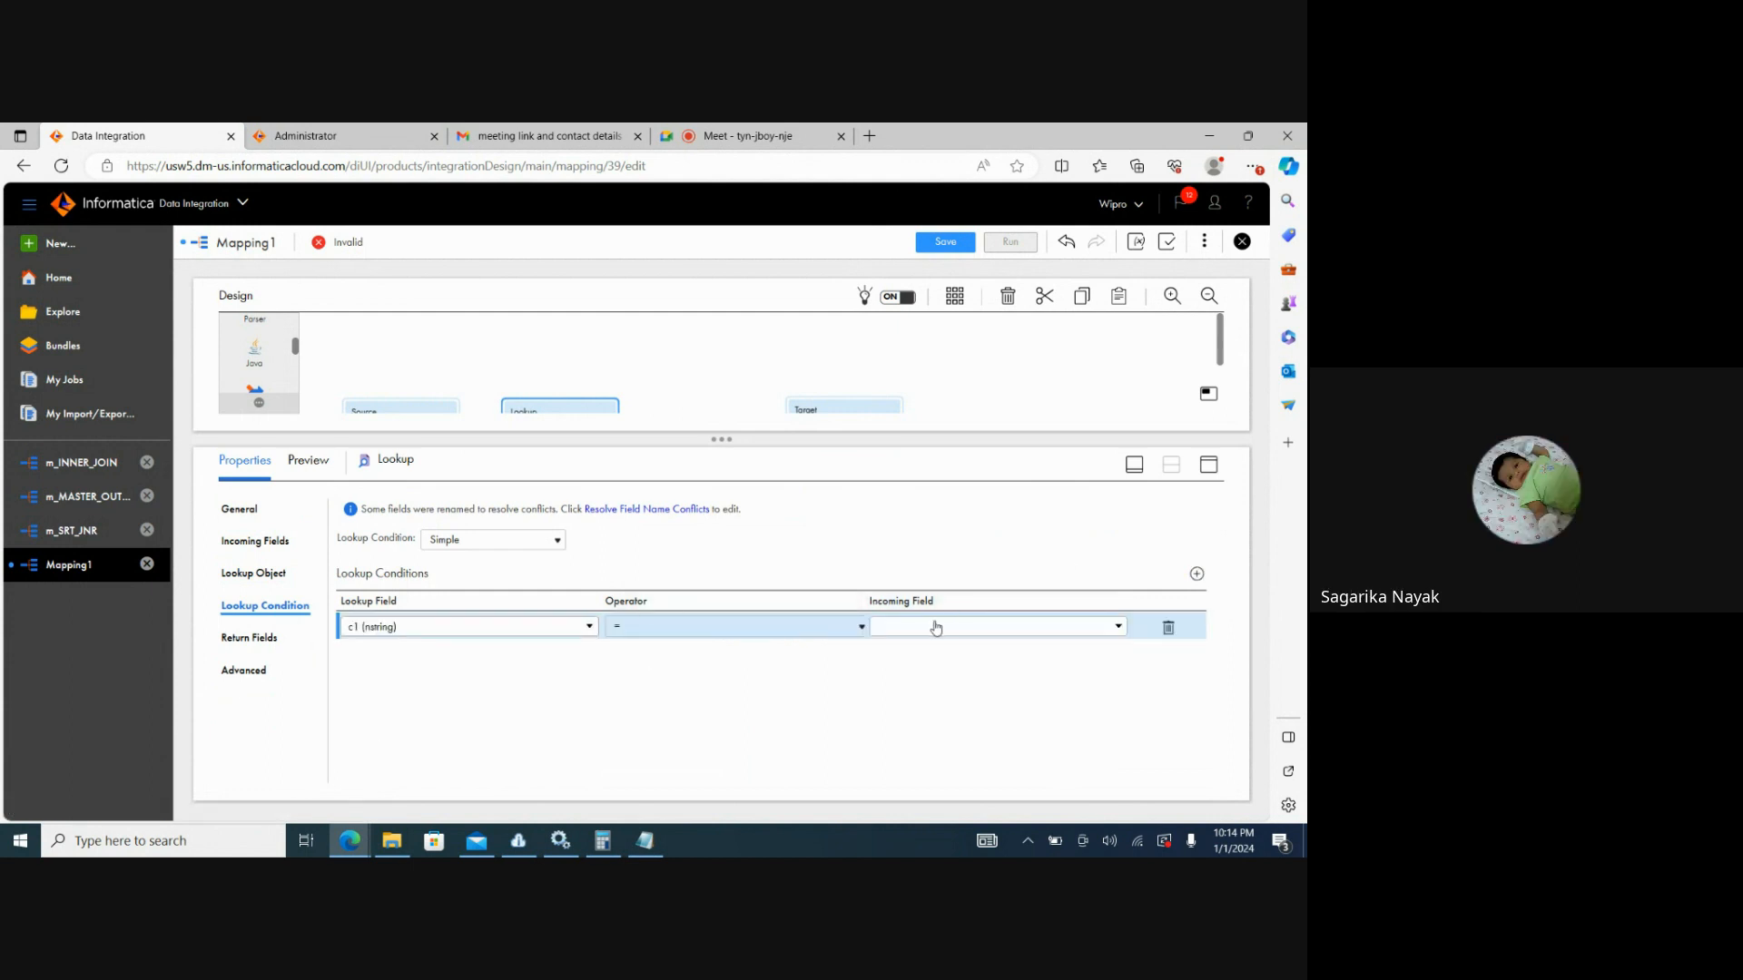
pyautogui.click(930, 628)
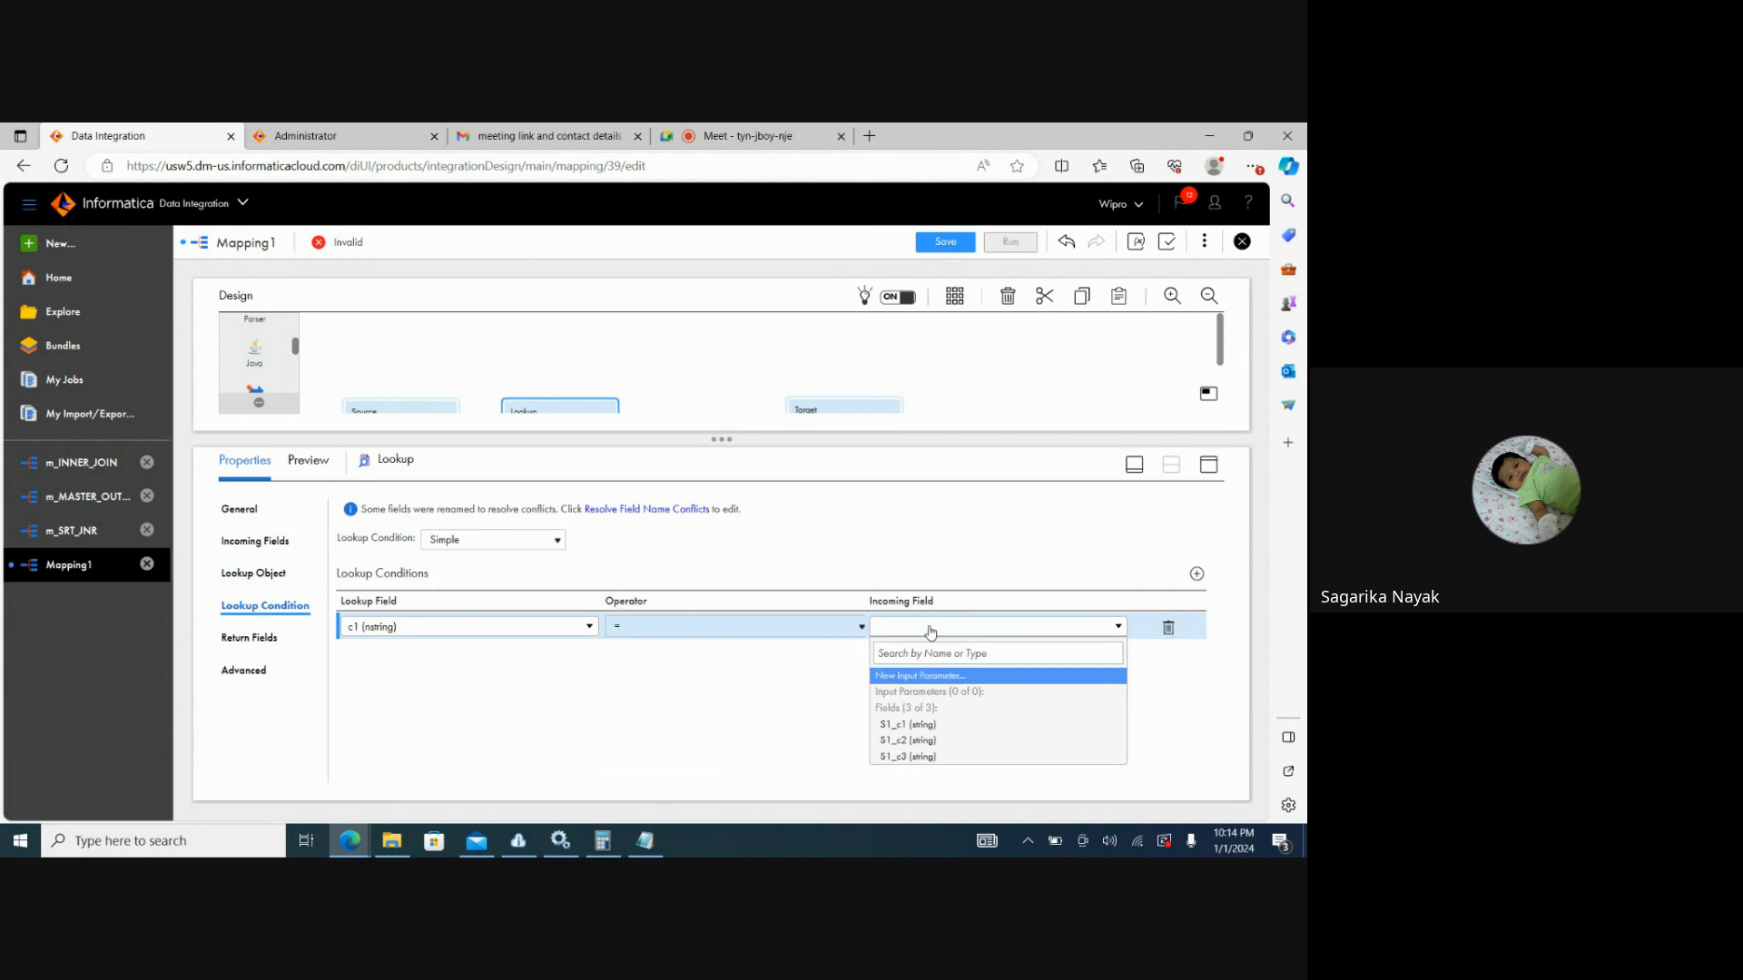
pyautogui.click(908, 724)
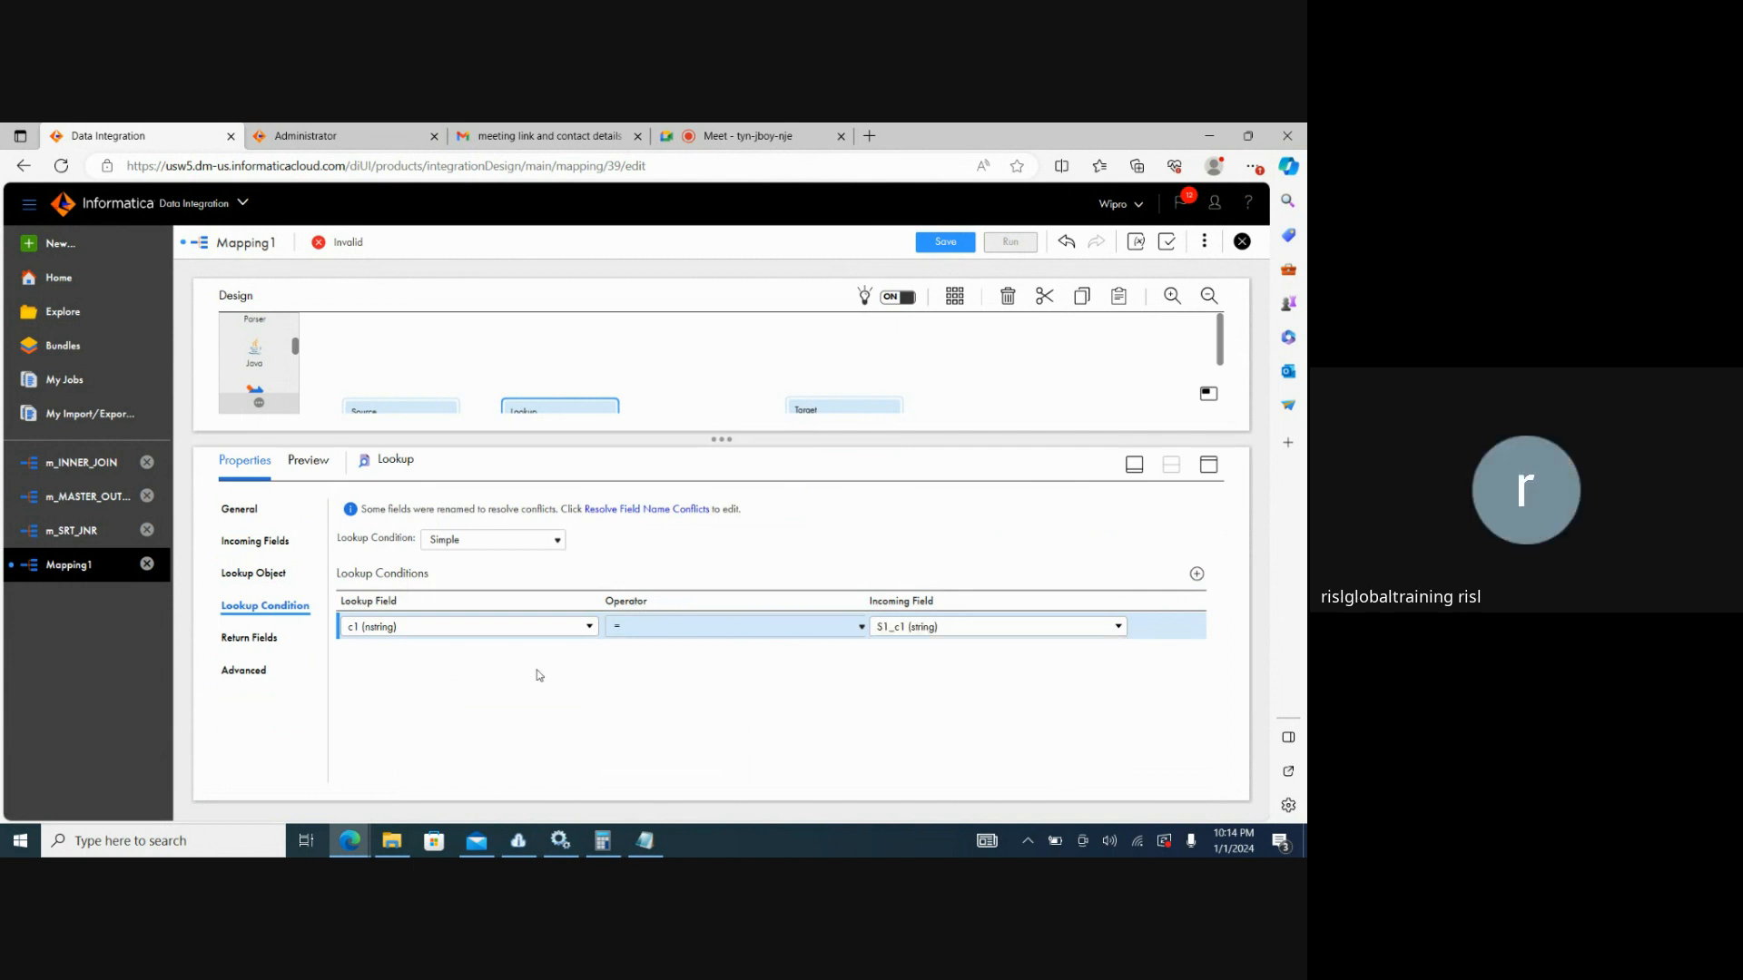
pyautogui.click(698, 634)
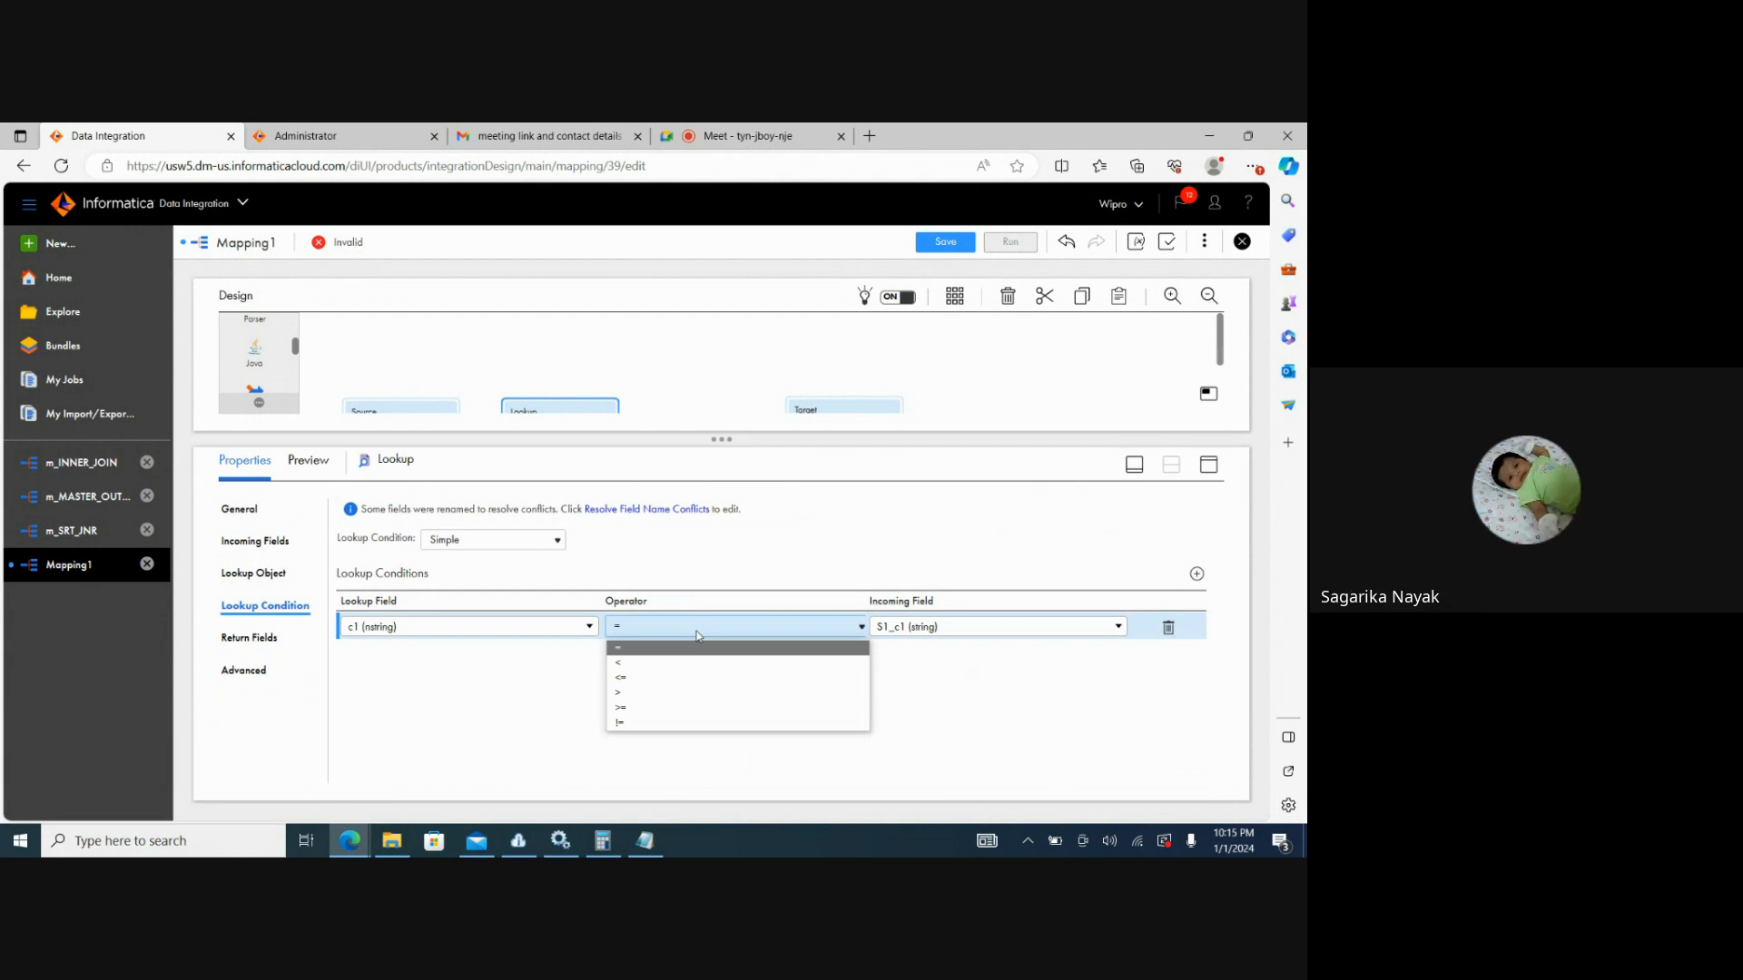
pyautogui.click(698, 634)
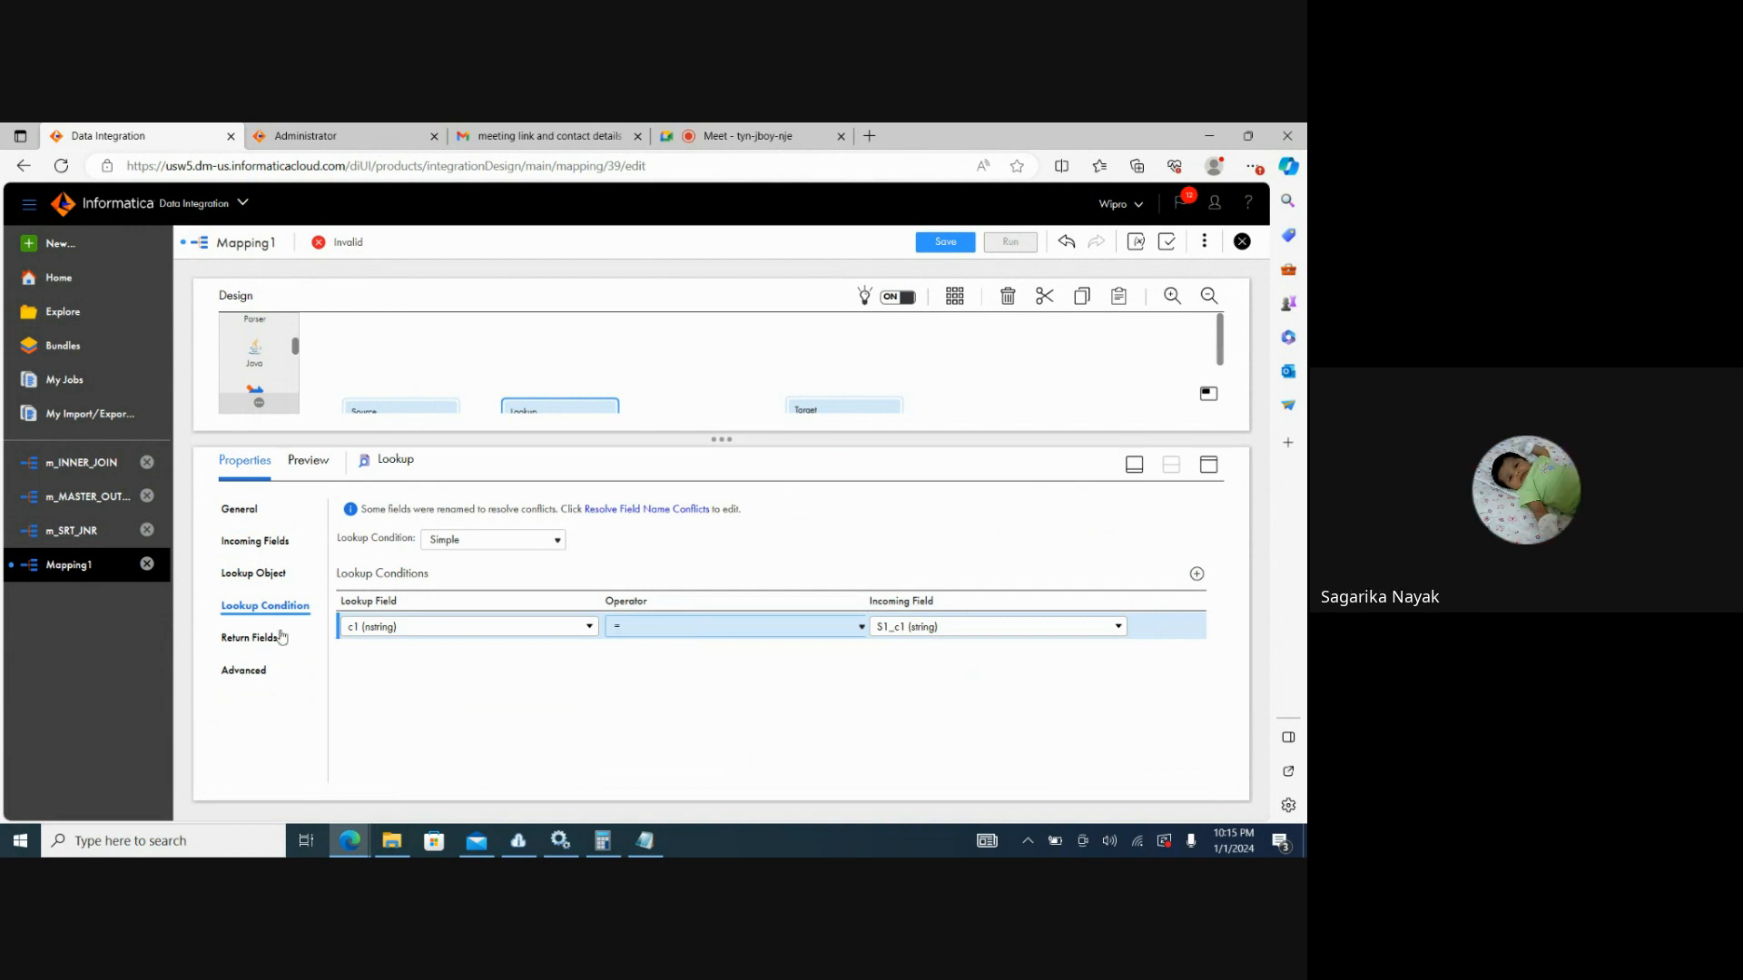
# Review the Lookup's return fields, marking c2 and c3, and look through its advanced settings.
pyautogui.click(254, 638)
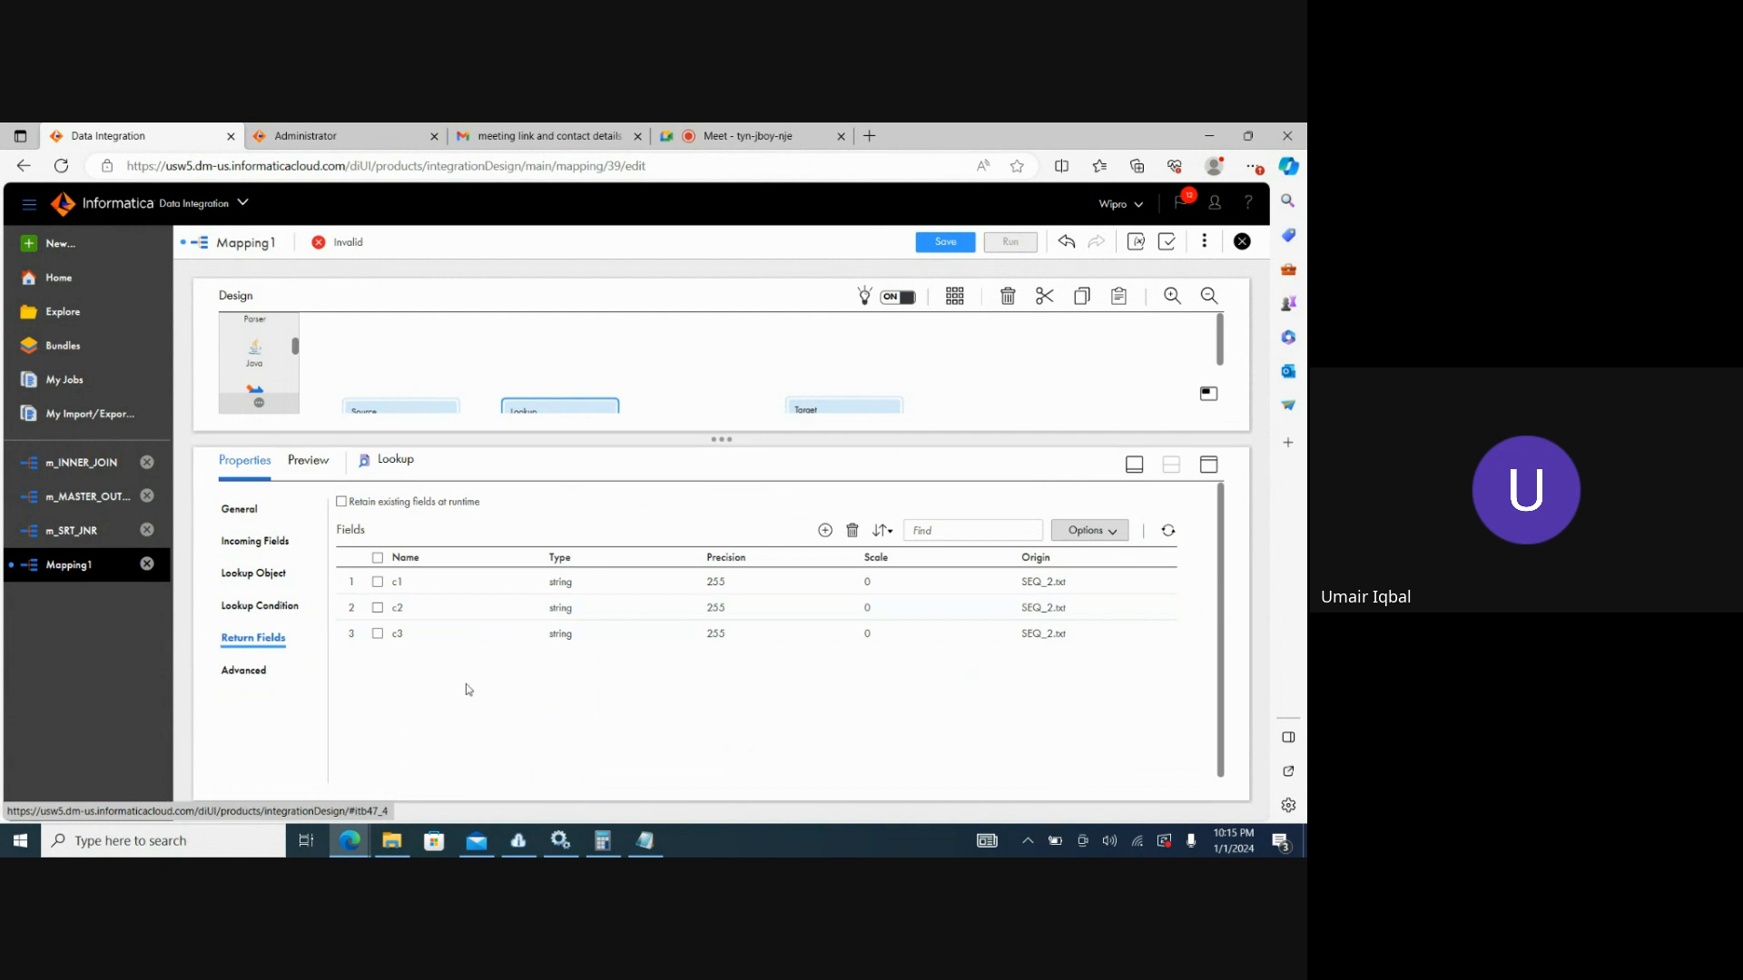
pyautogui.click(377, 608)
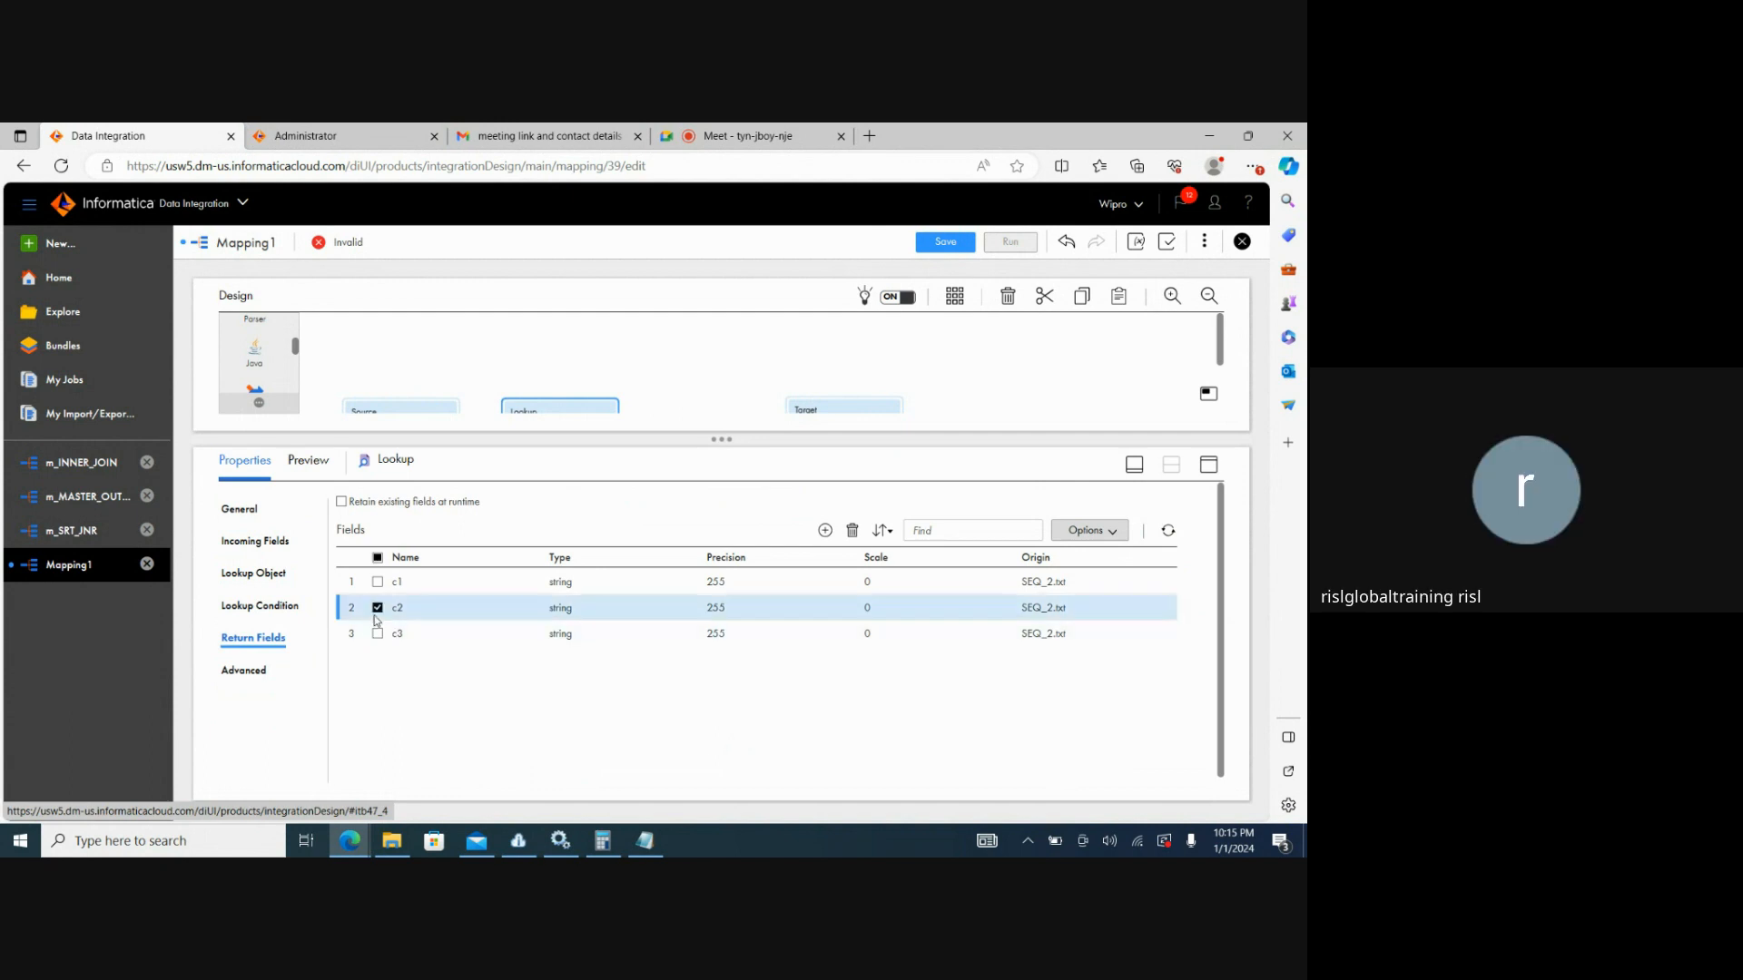
pyautogui.click(377, 634)
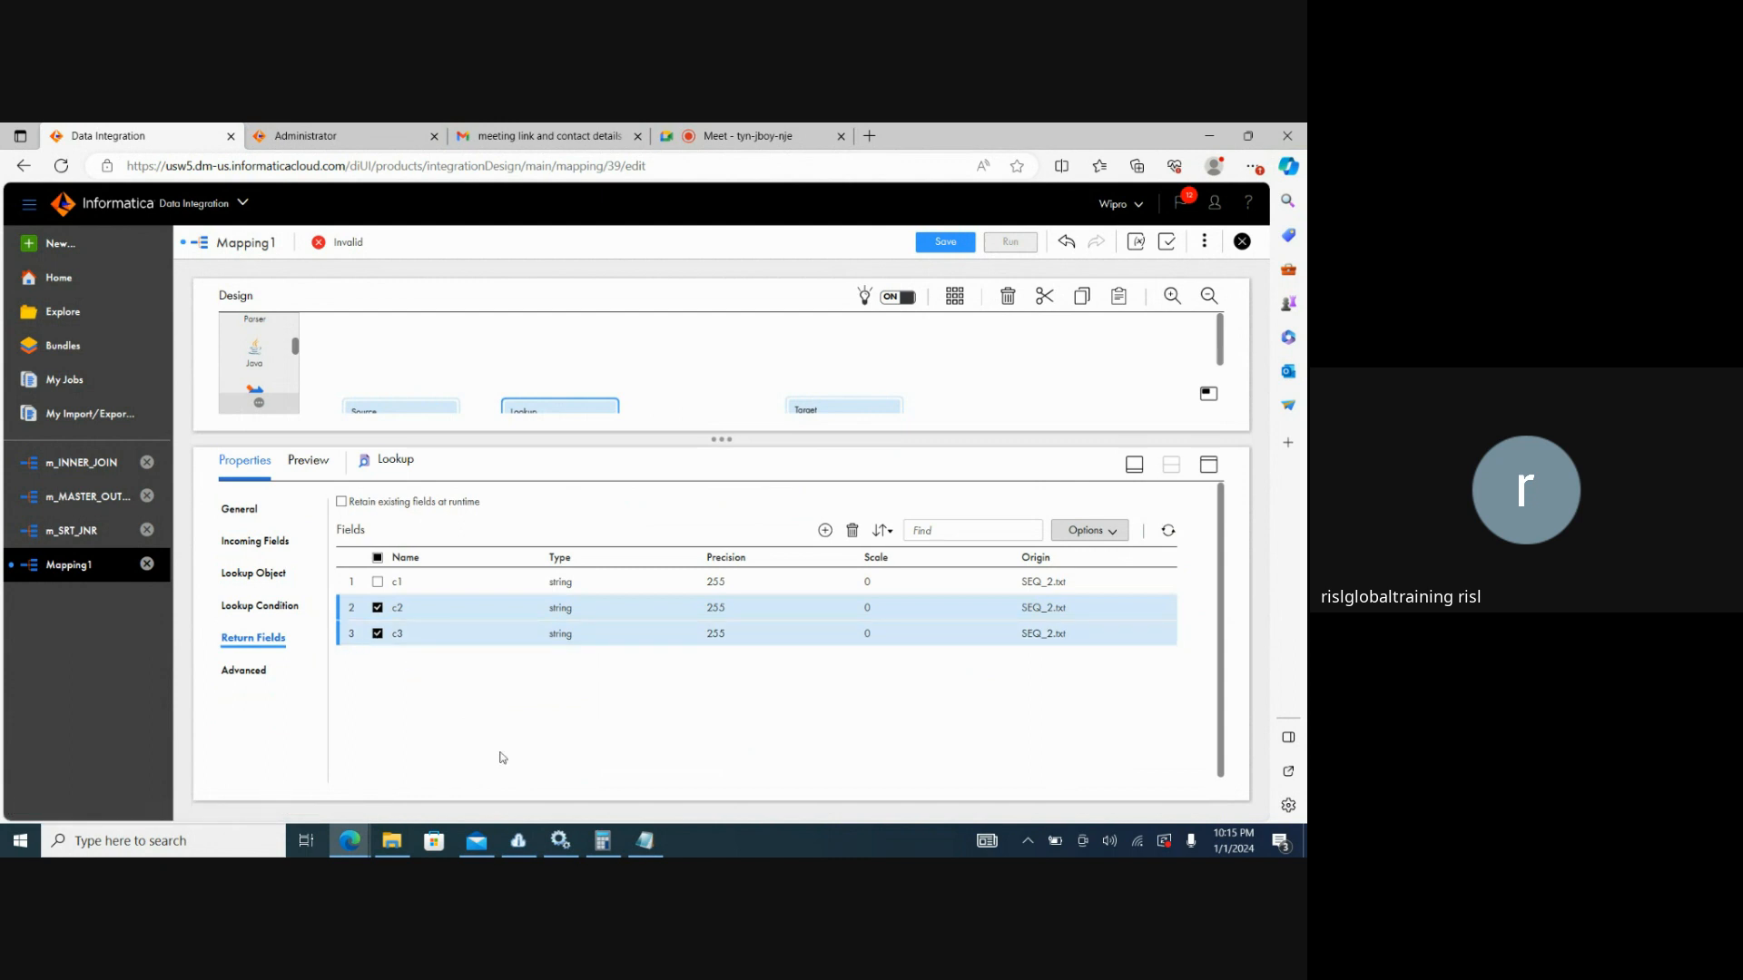
pyautogui.click(246, 670)
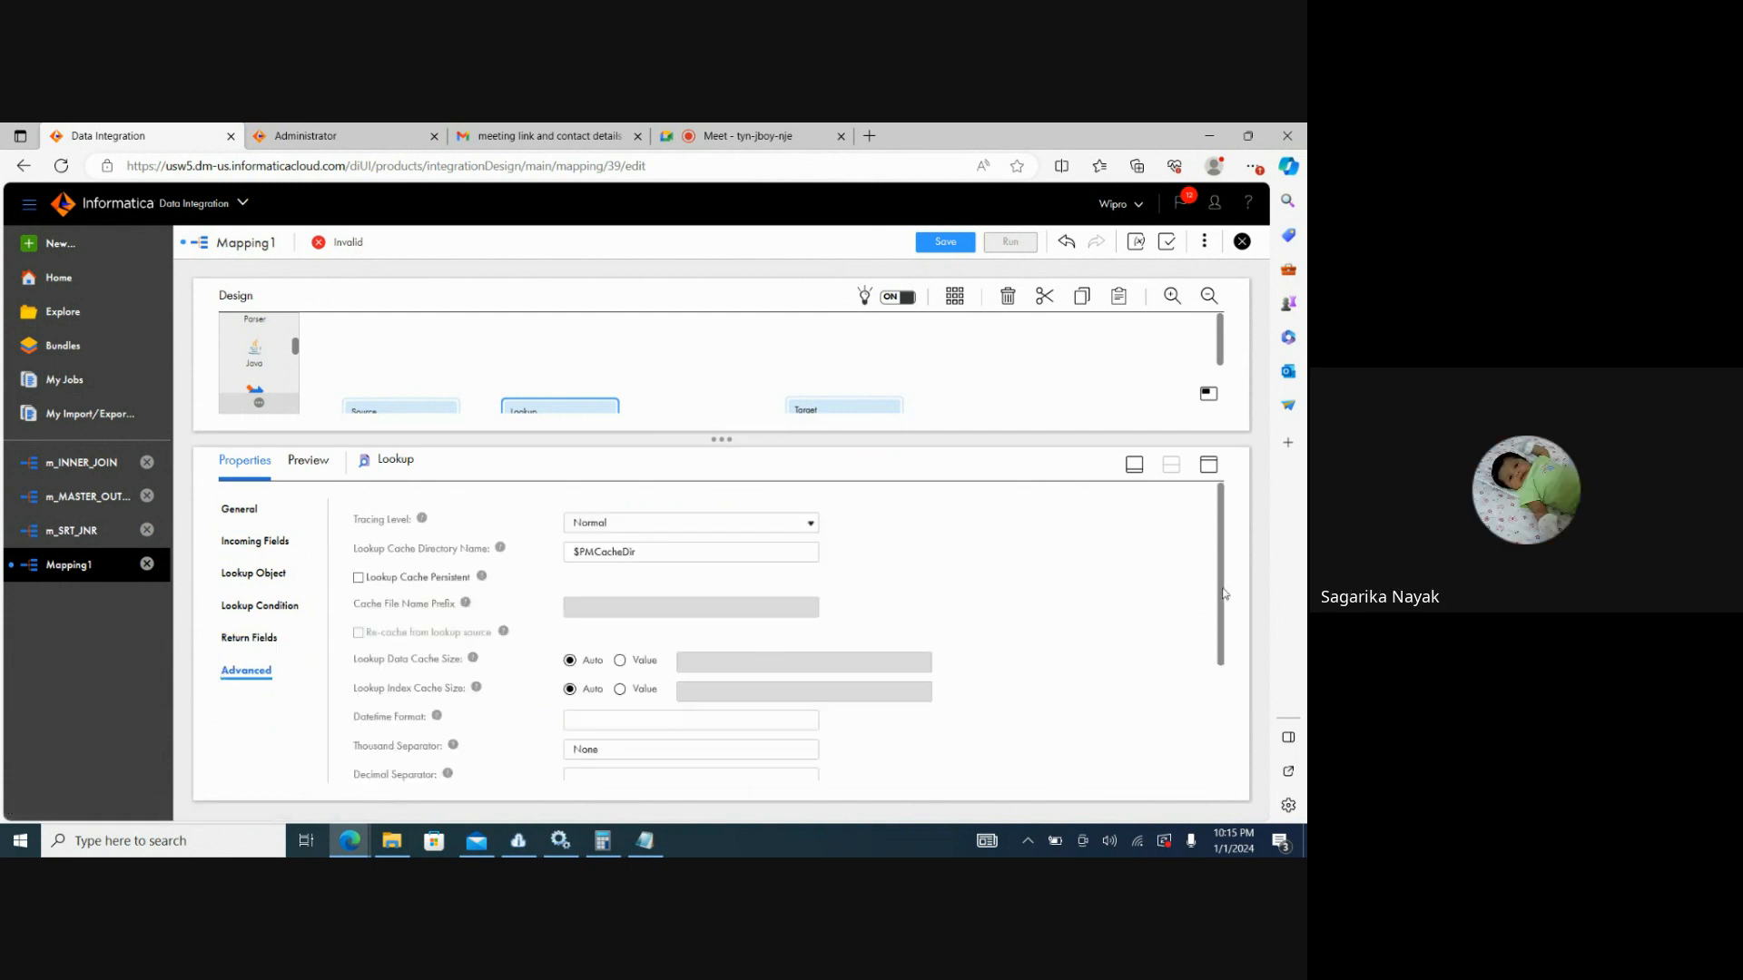
pyautogui.scroll(-1, 1221, 604)
pyautogui.moveTo(1221, 603)
pyautogui.mouseDown()
pyautogui.moveTo(1234, 699)
pyautogui.moveTo(1220, 585)
pyautogui.mouseUp()
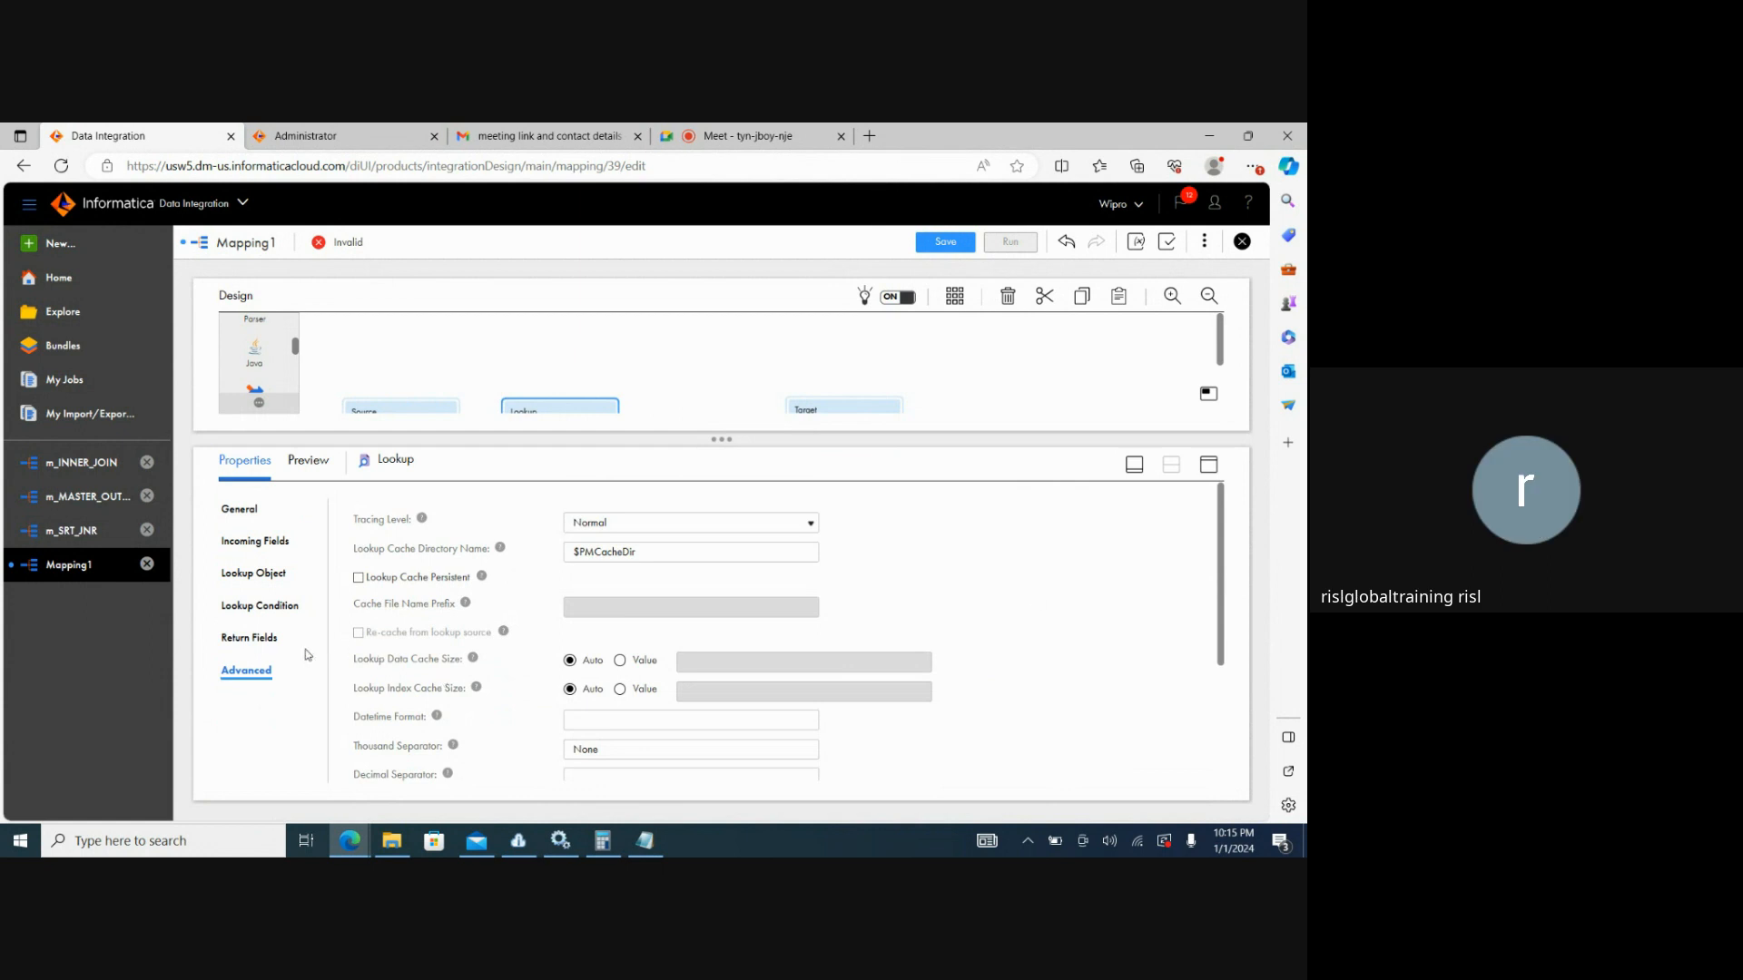
# Return to the Lookup's return fields and check how c2 can be marked and which field display options are offered.
pyautogui.click(259, 639)
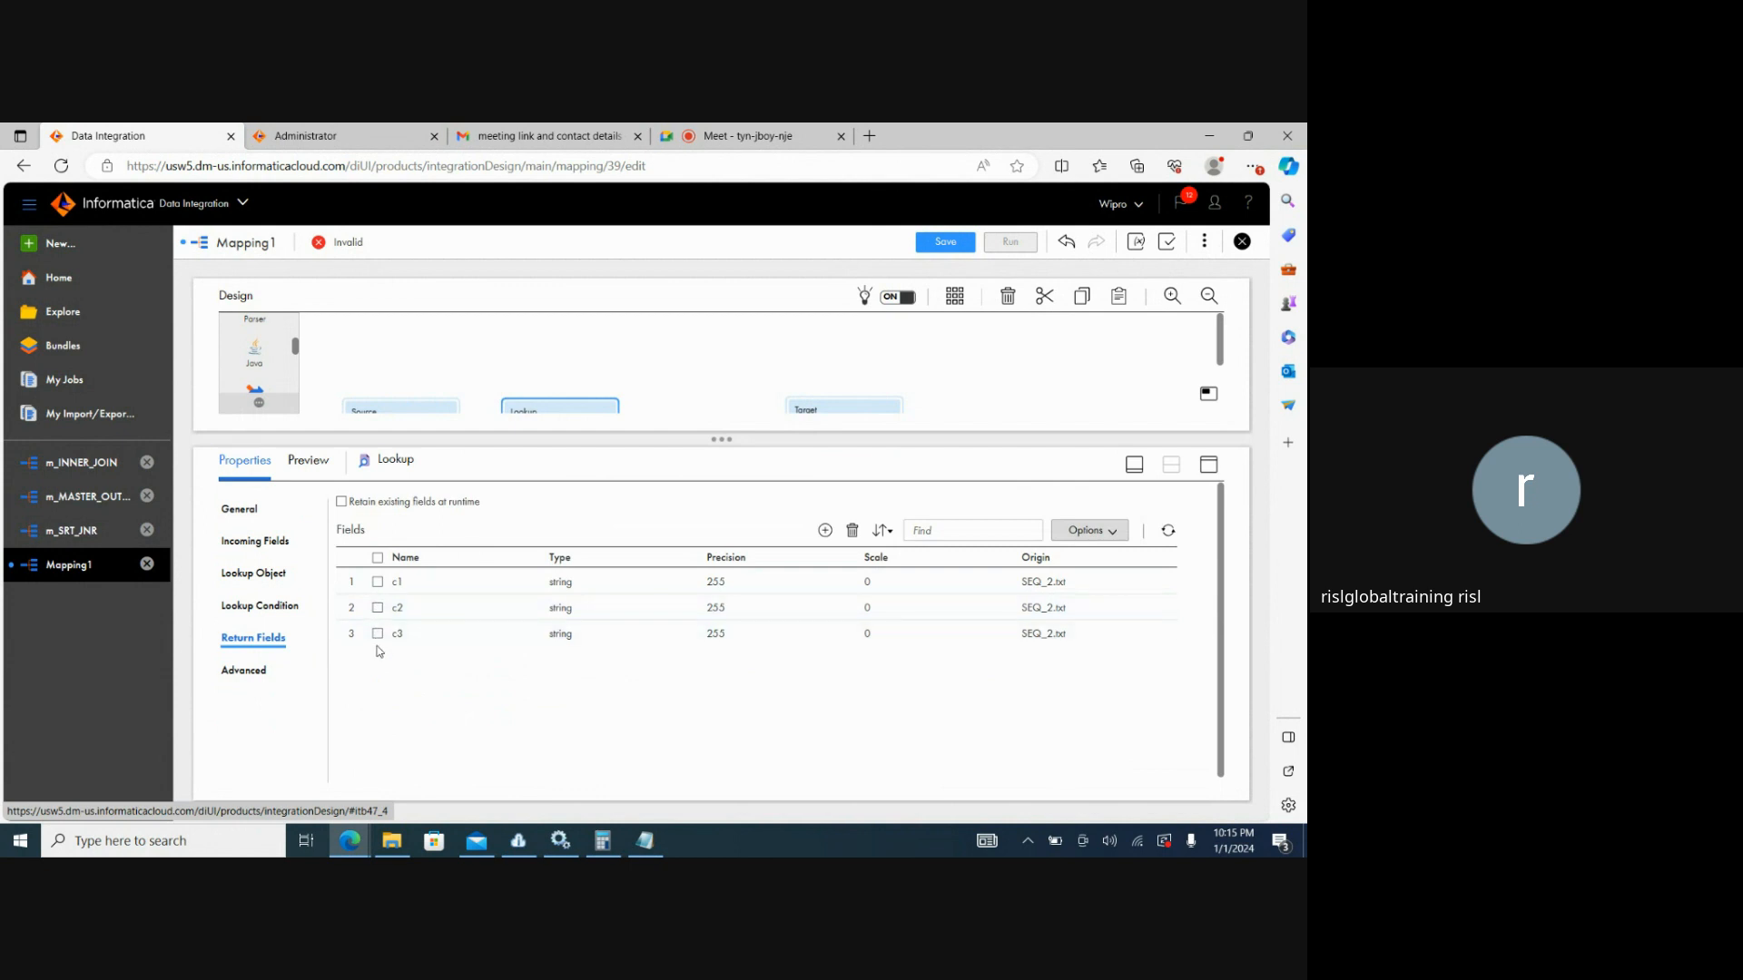
pyautogui.click(377, 607)
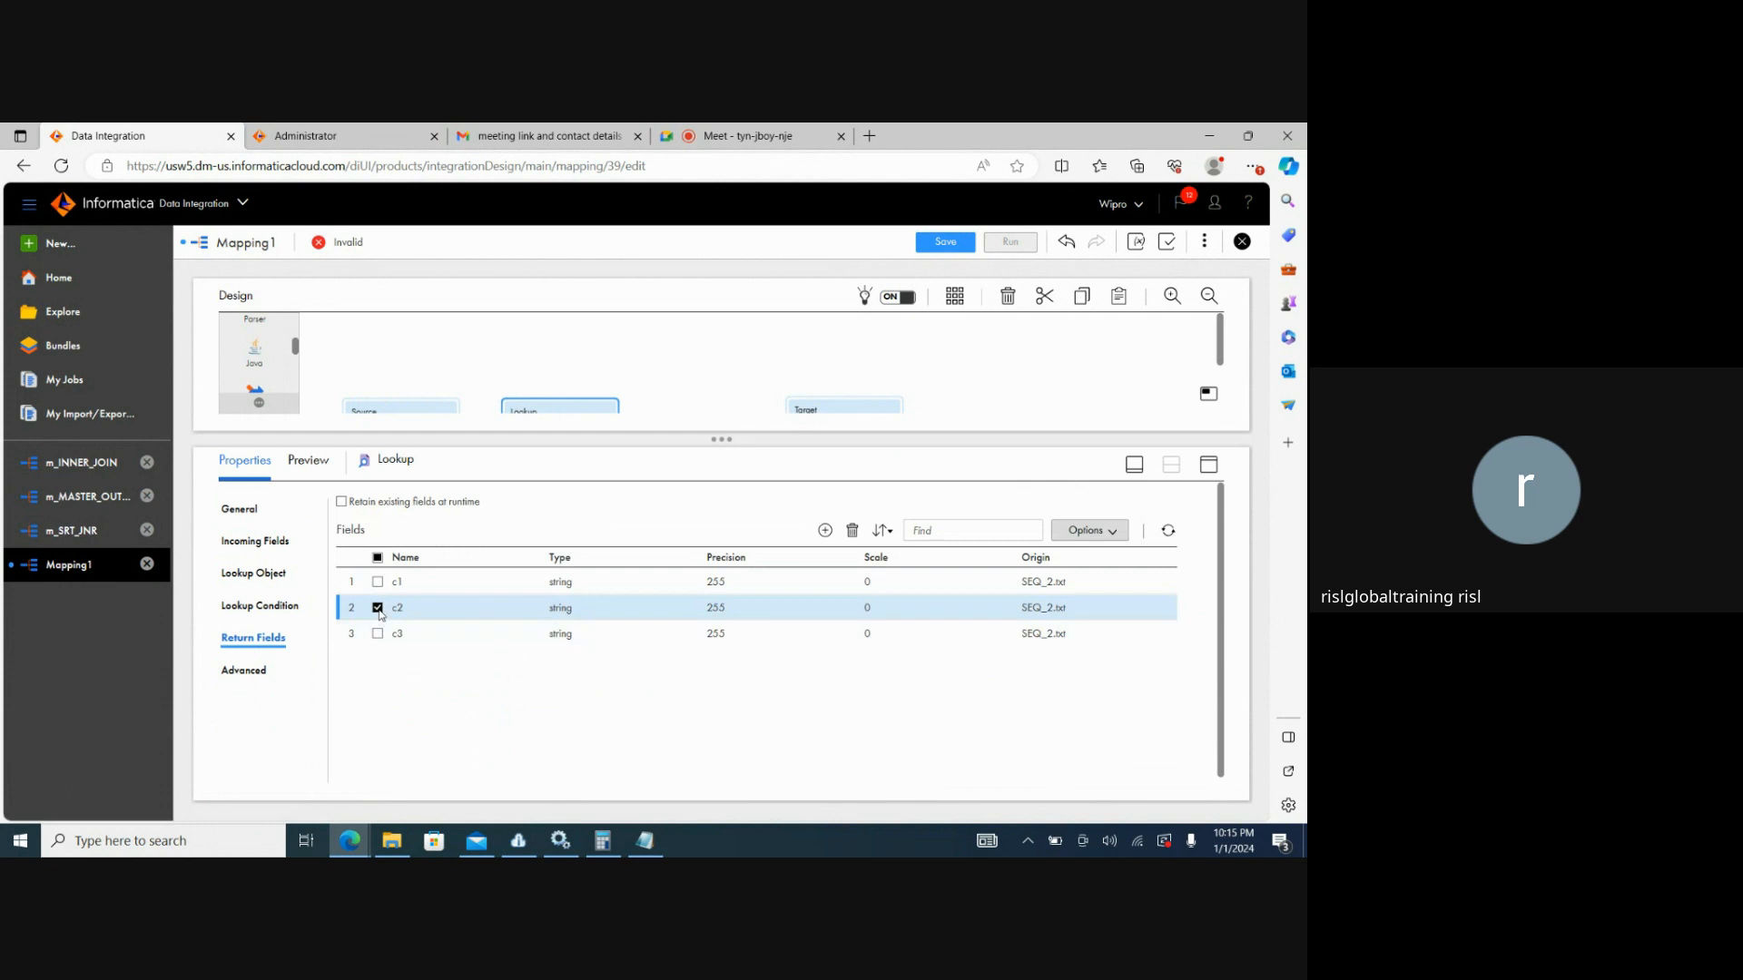
pyautogui.click(378, 610)
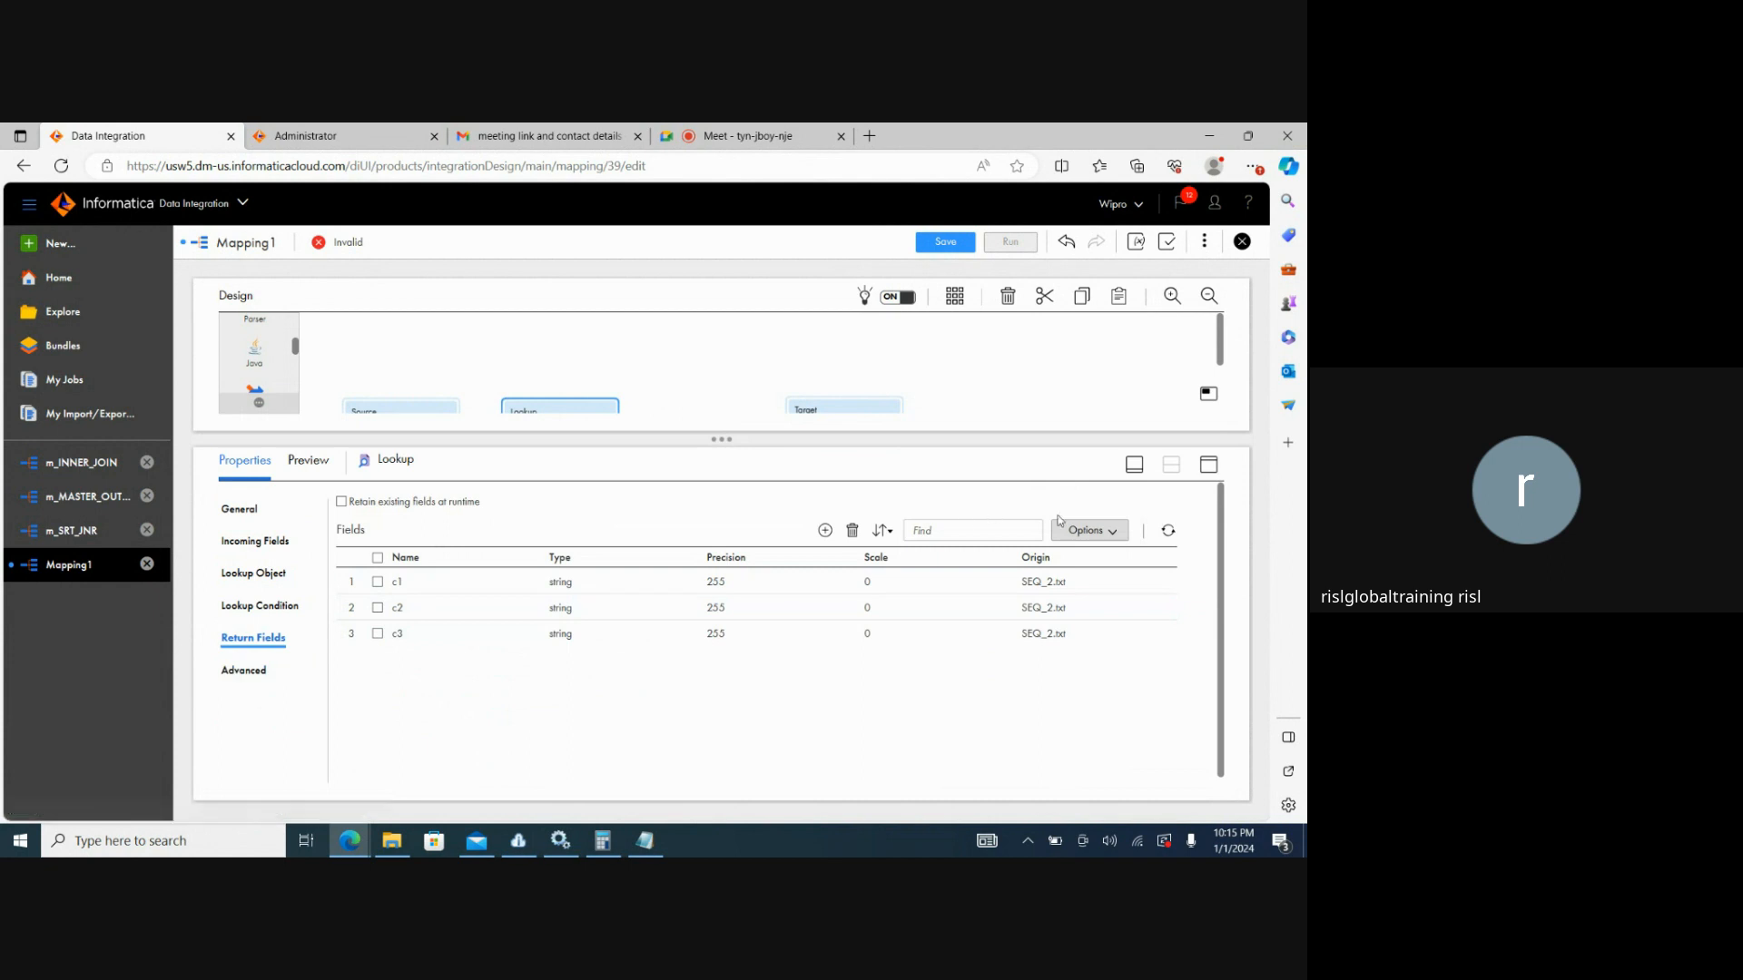
pyautogui.click(1113, 533)
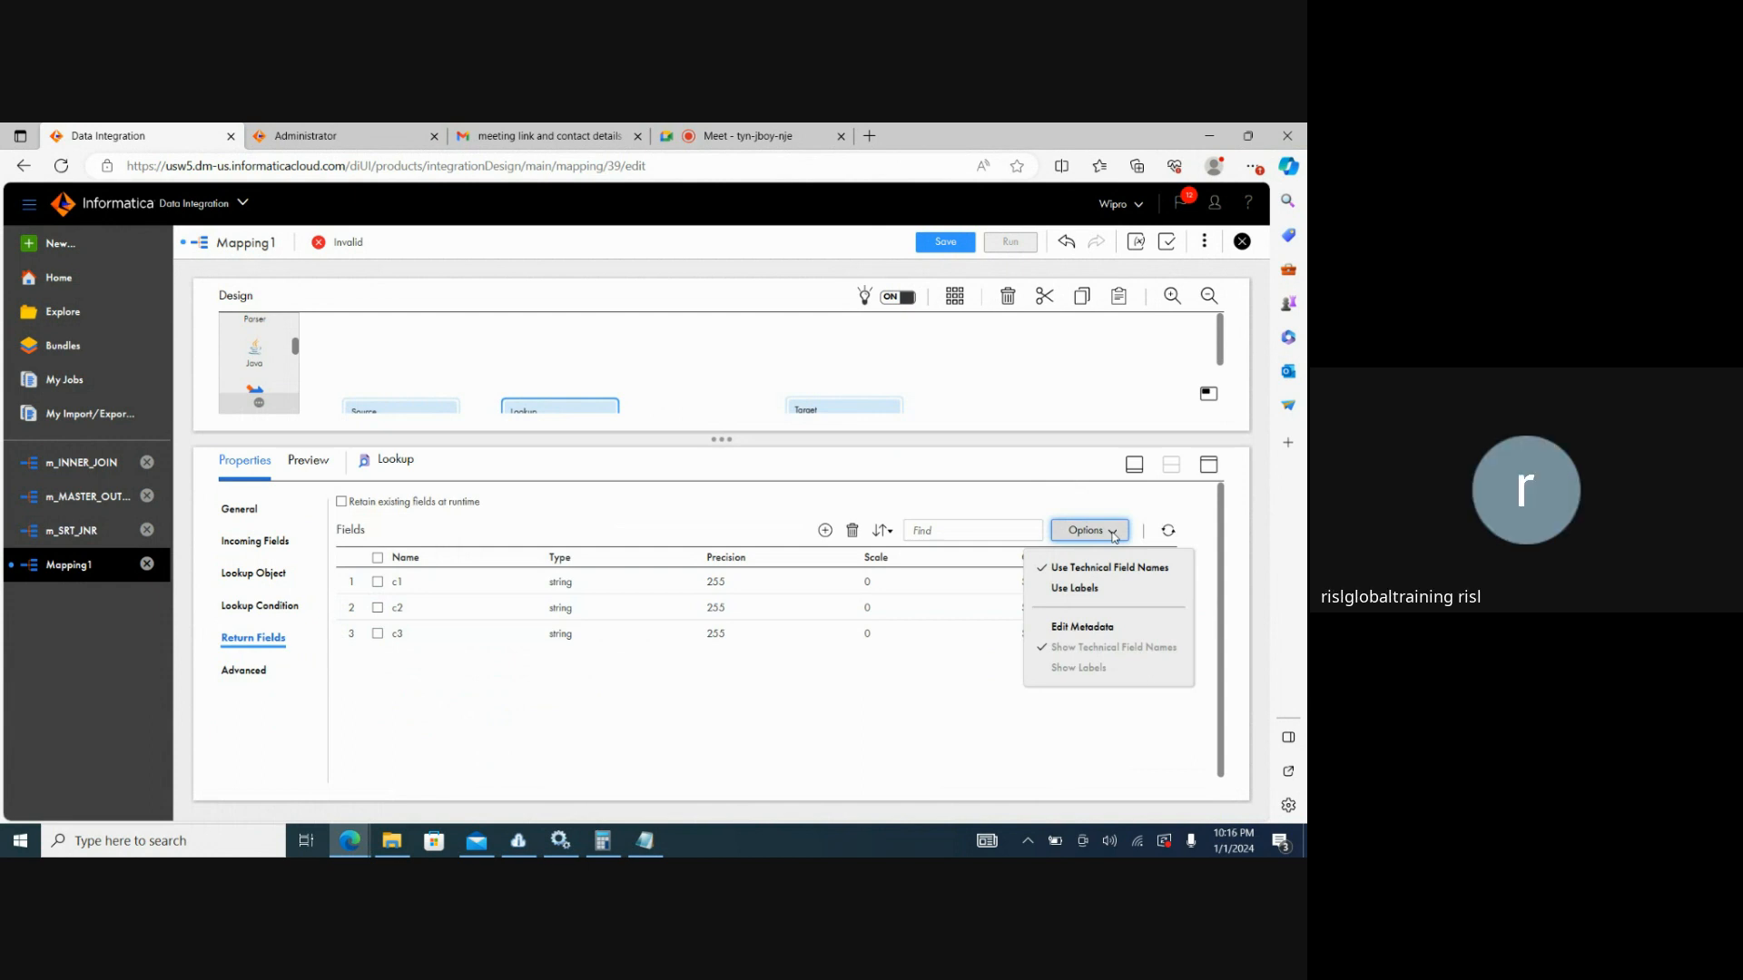
pyautogui.click(1114, 533)
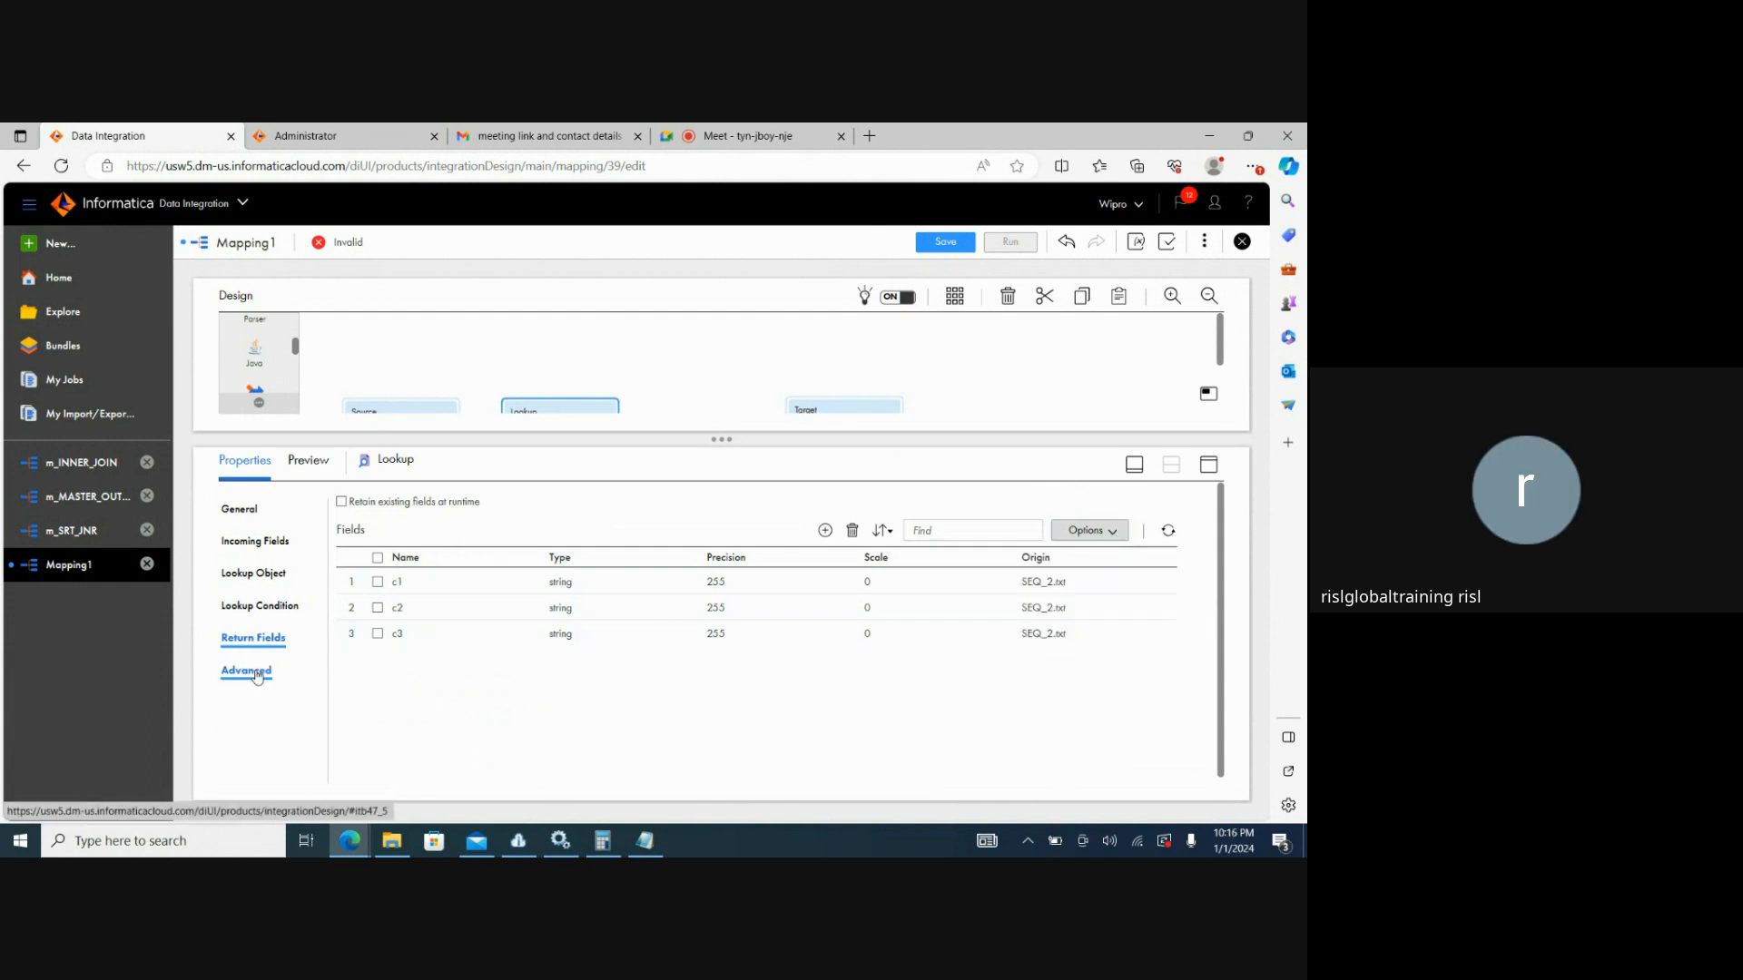
# Show the return fields' editable metadata and examine field c1 and the synchronize options without synchronizing.
pyautogui.click(1101, 534)
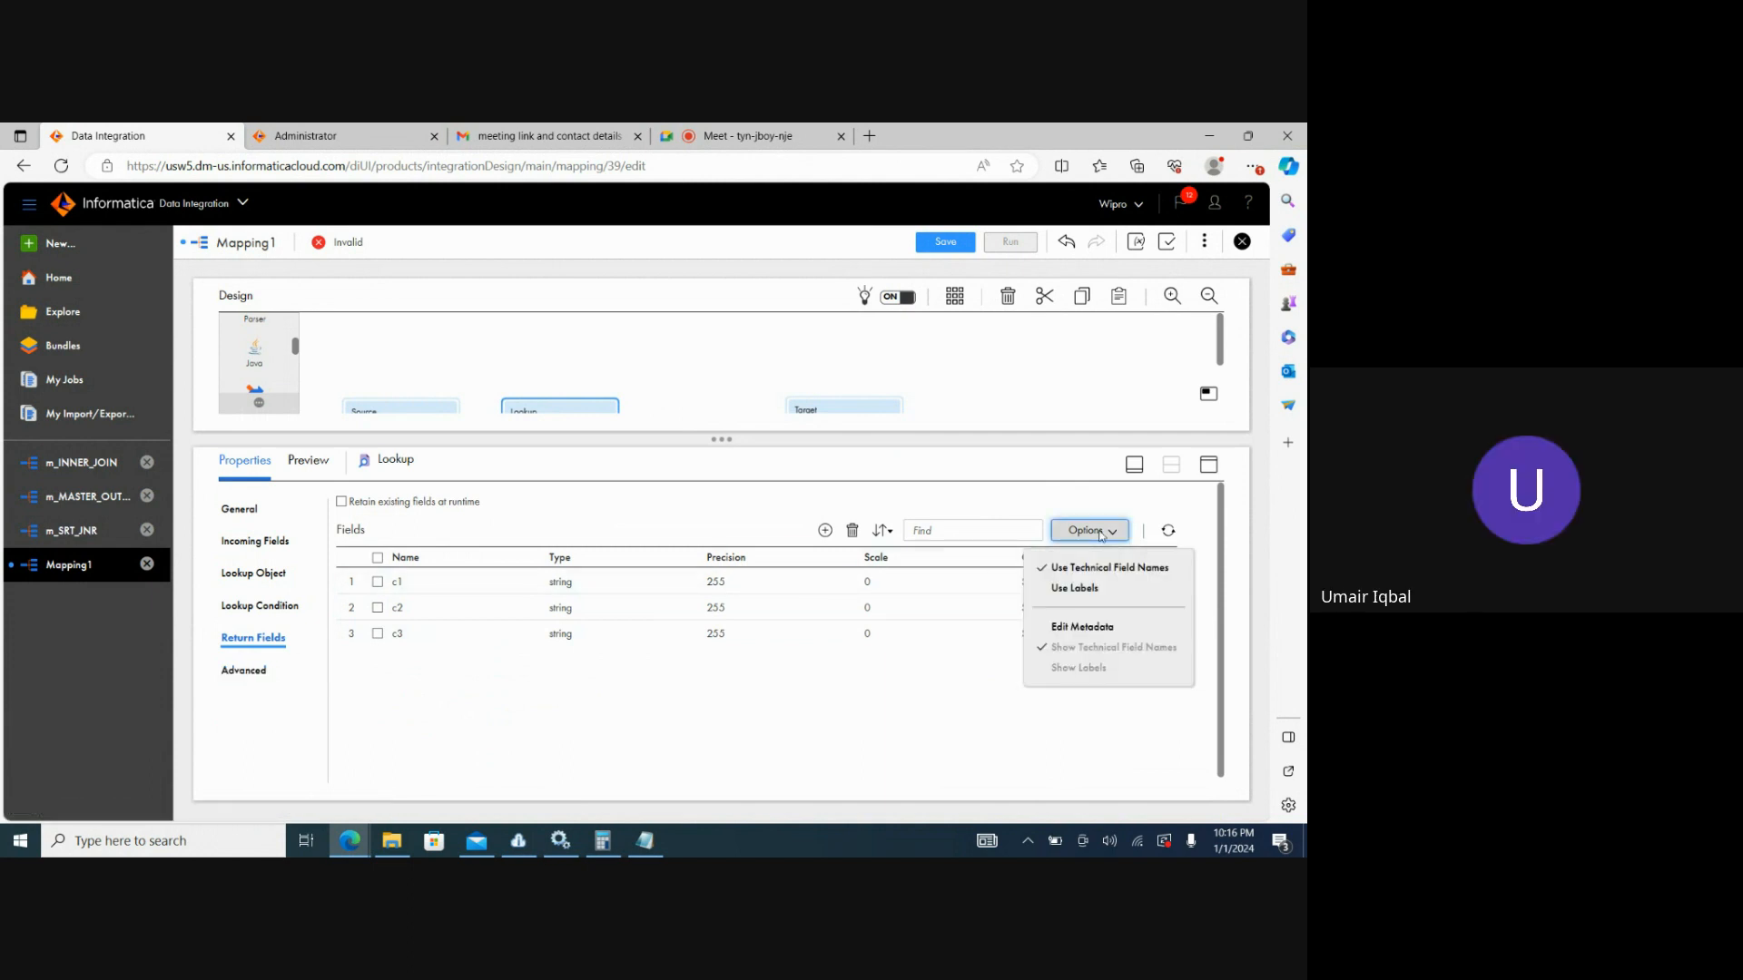
pyautogui.click(1090, 628)
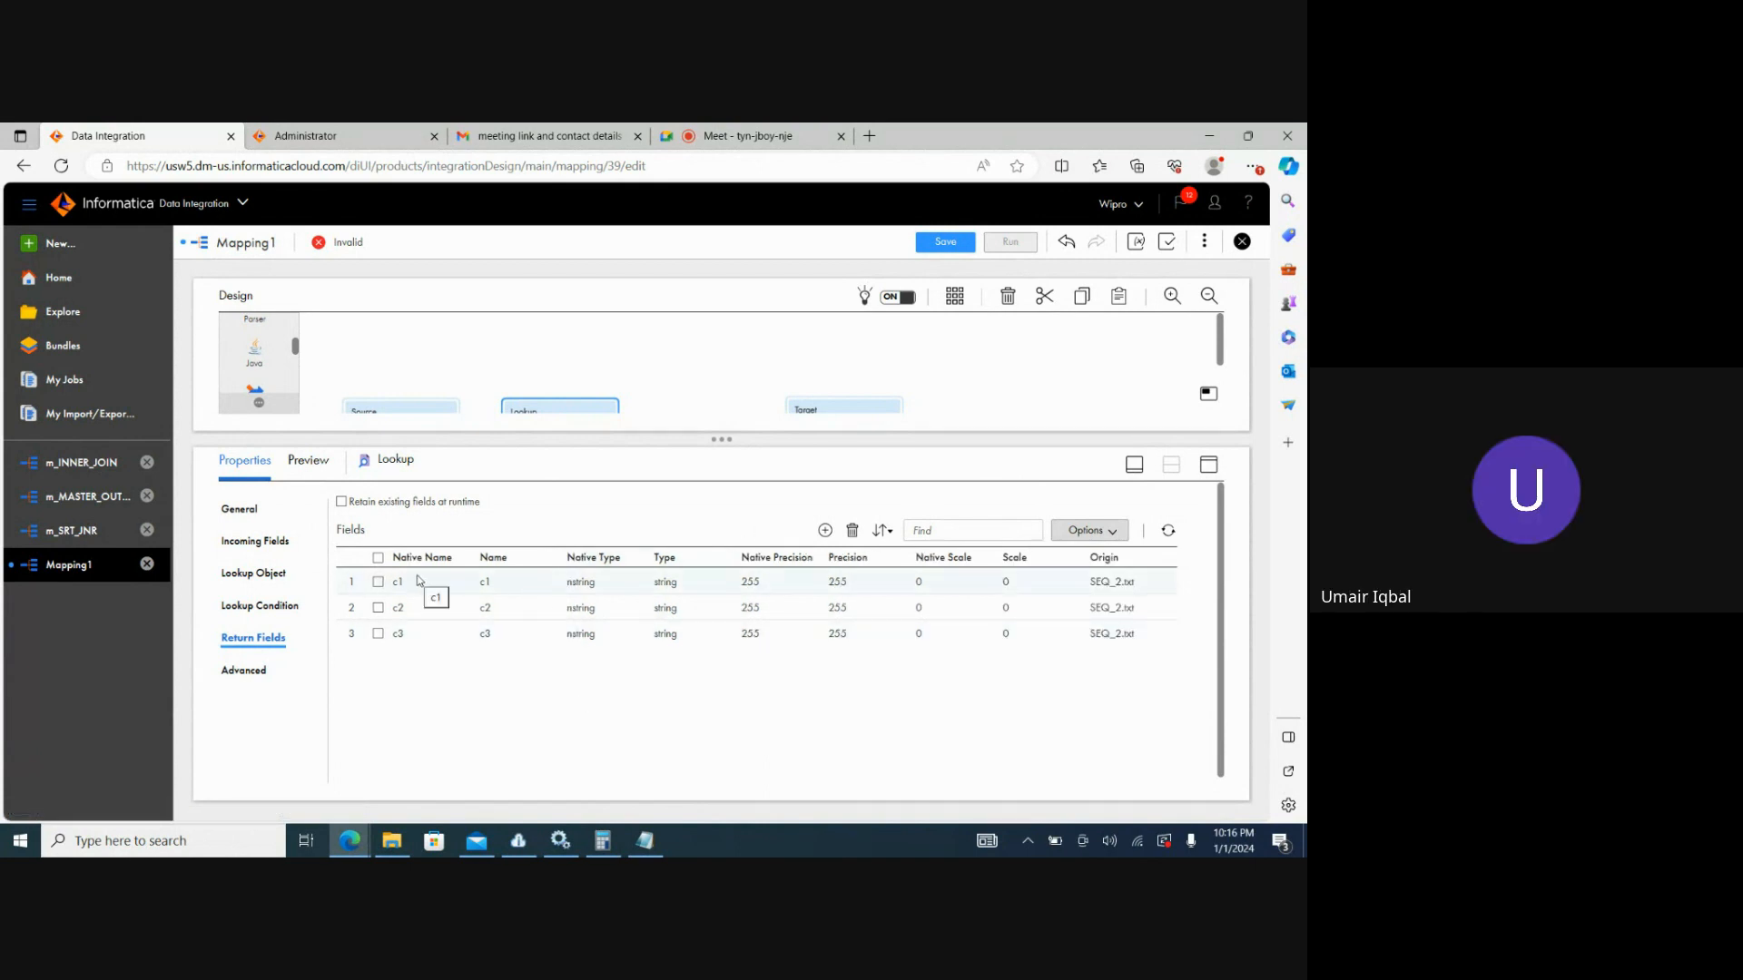
pyautogui.click(410, 585)
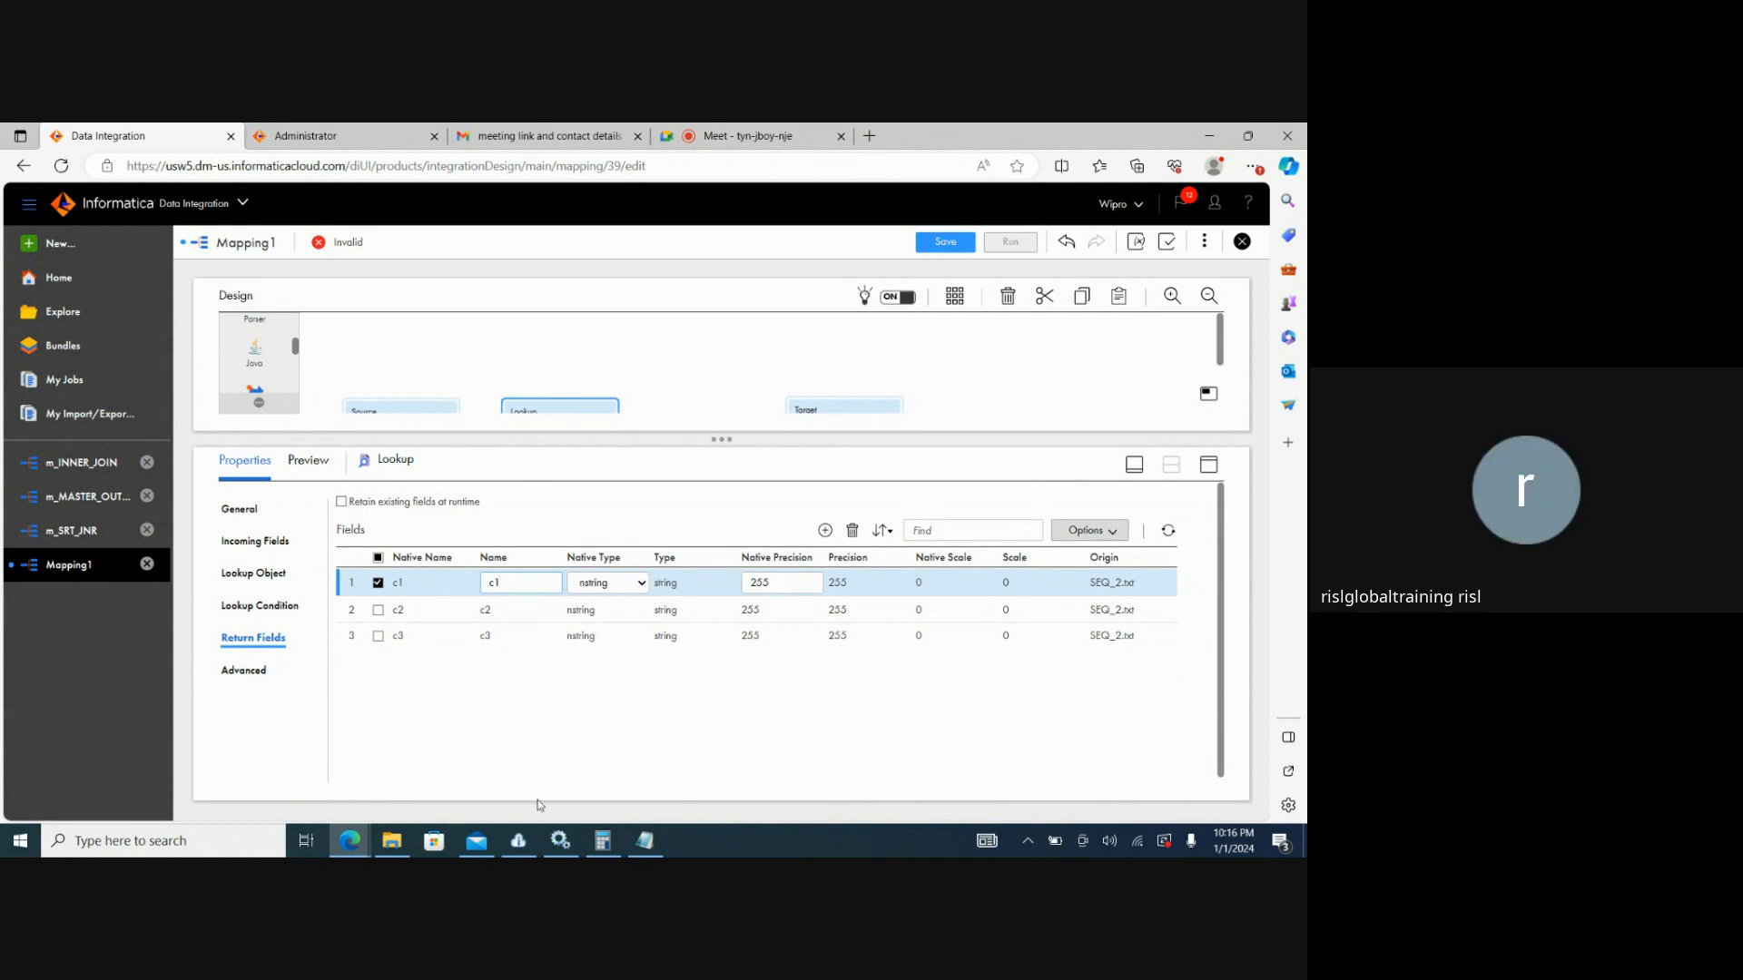
pyautogui.click(514, 754)
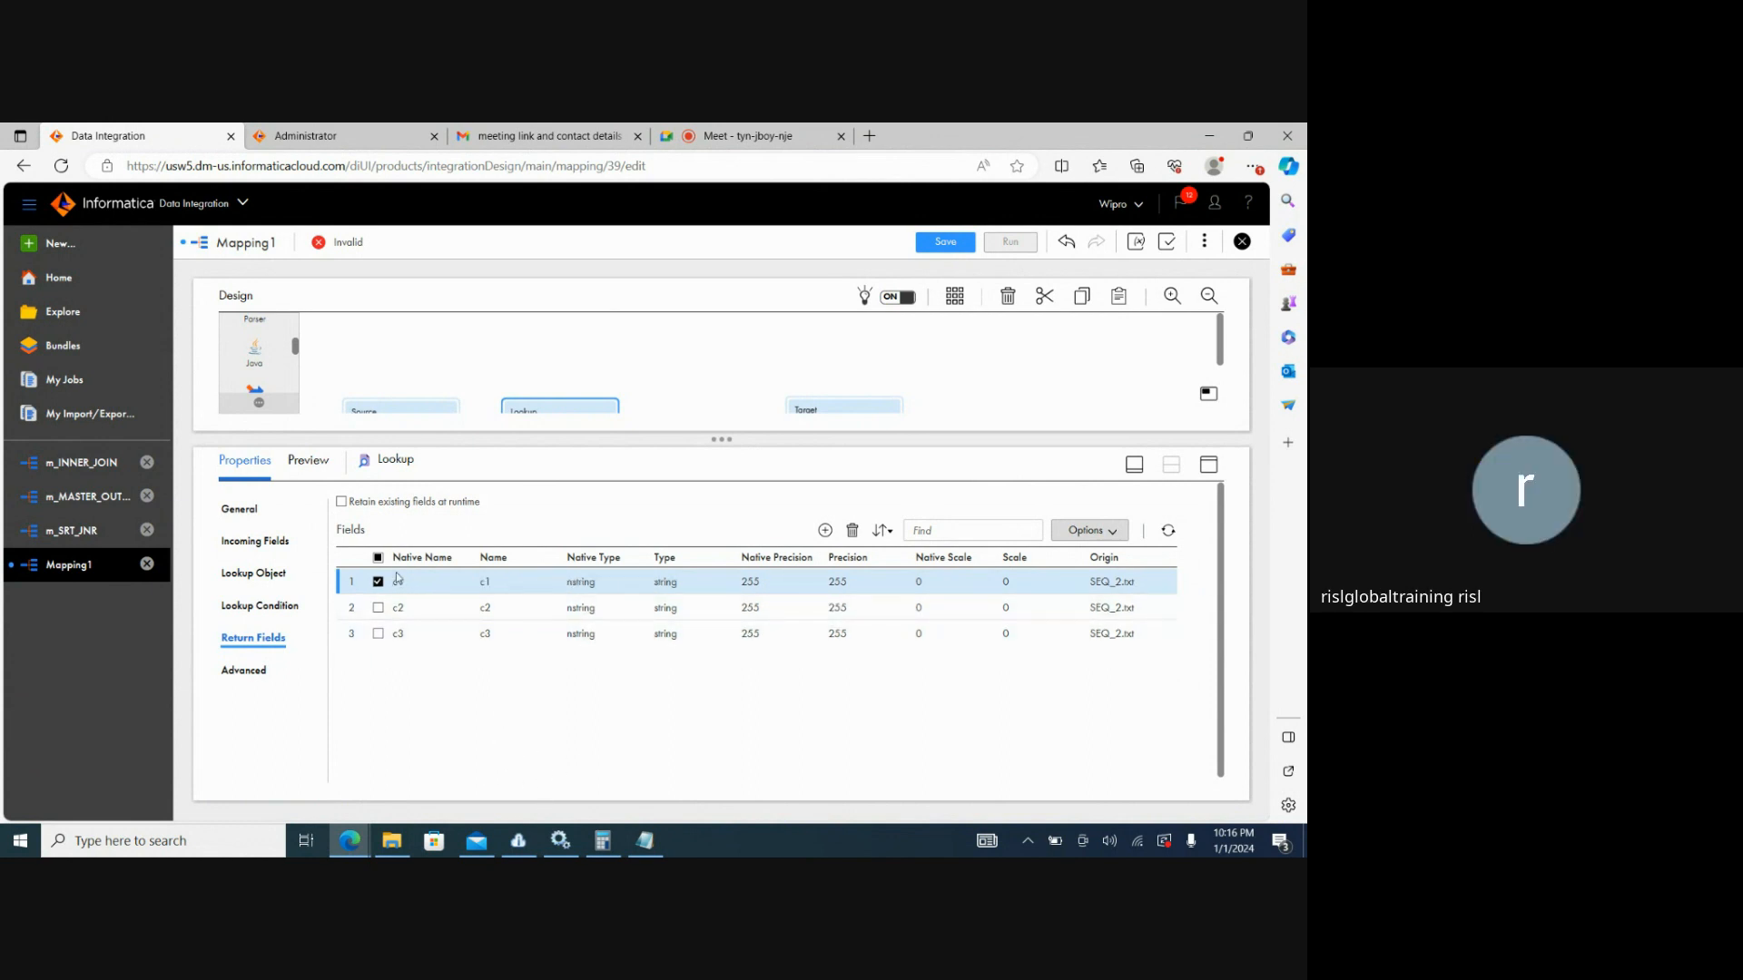
pyautogui.click(1169, 530)
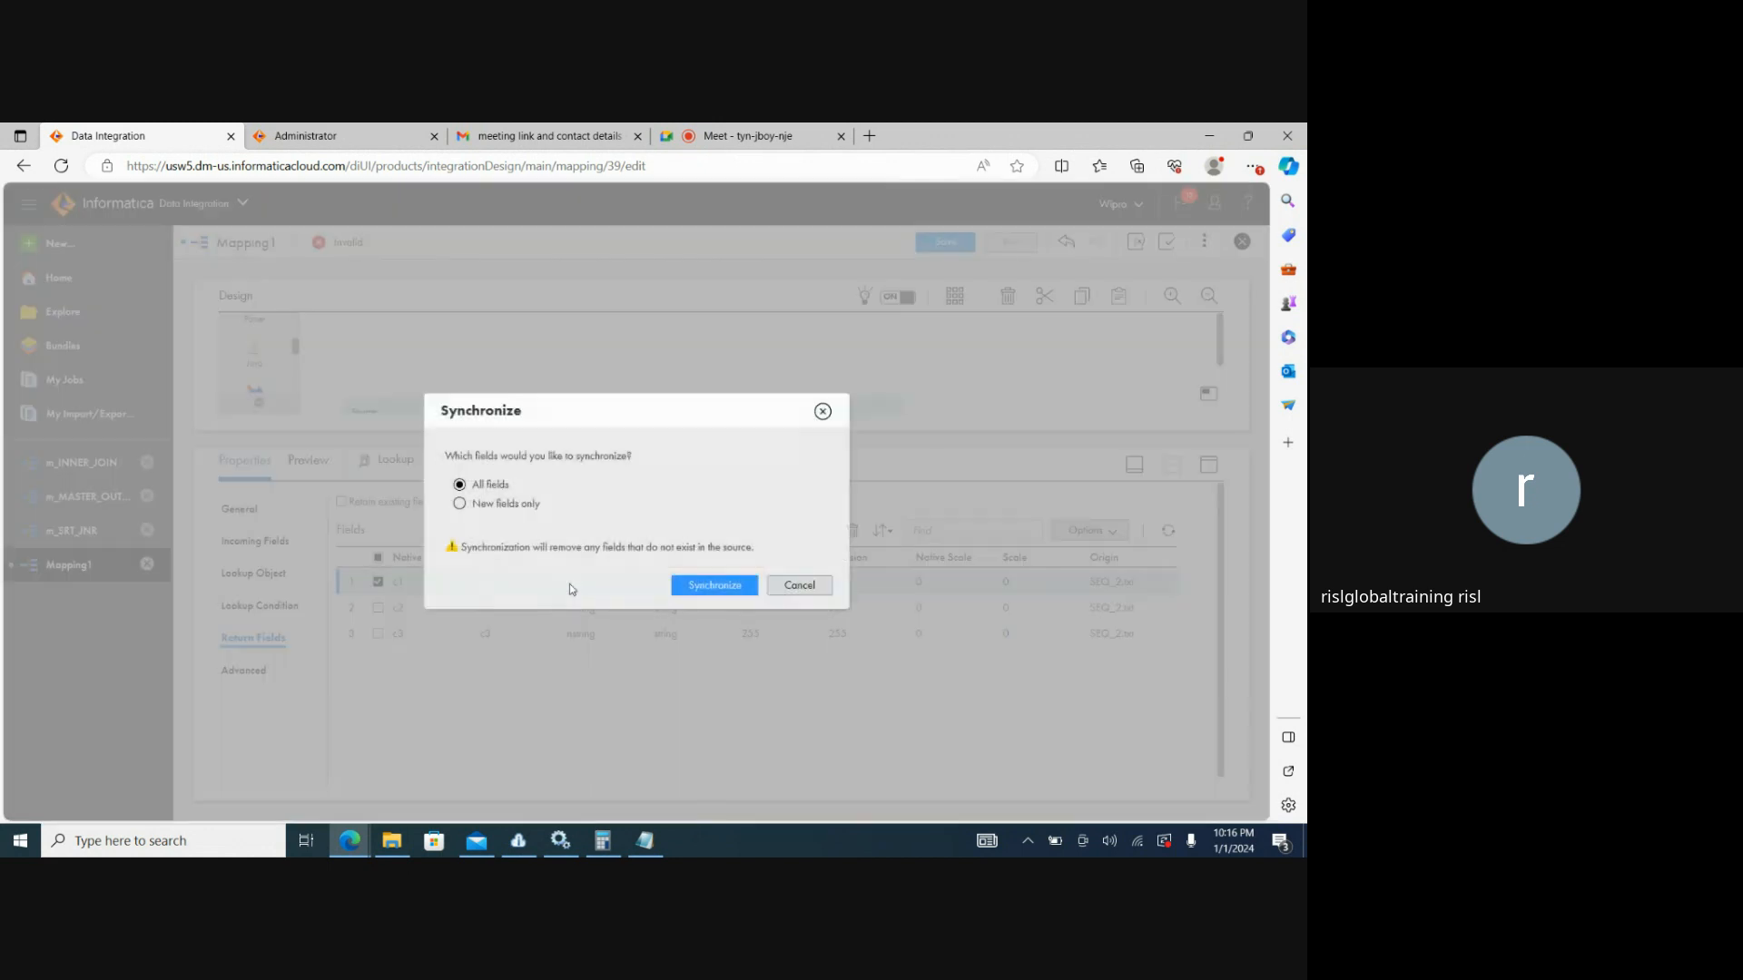
pyautogui.click(799, 585)
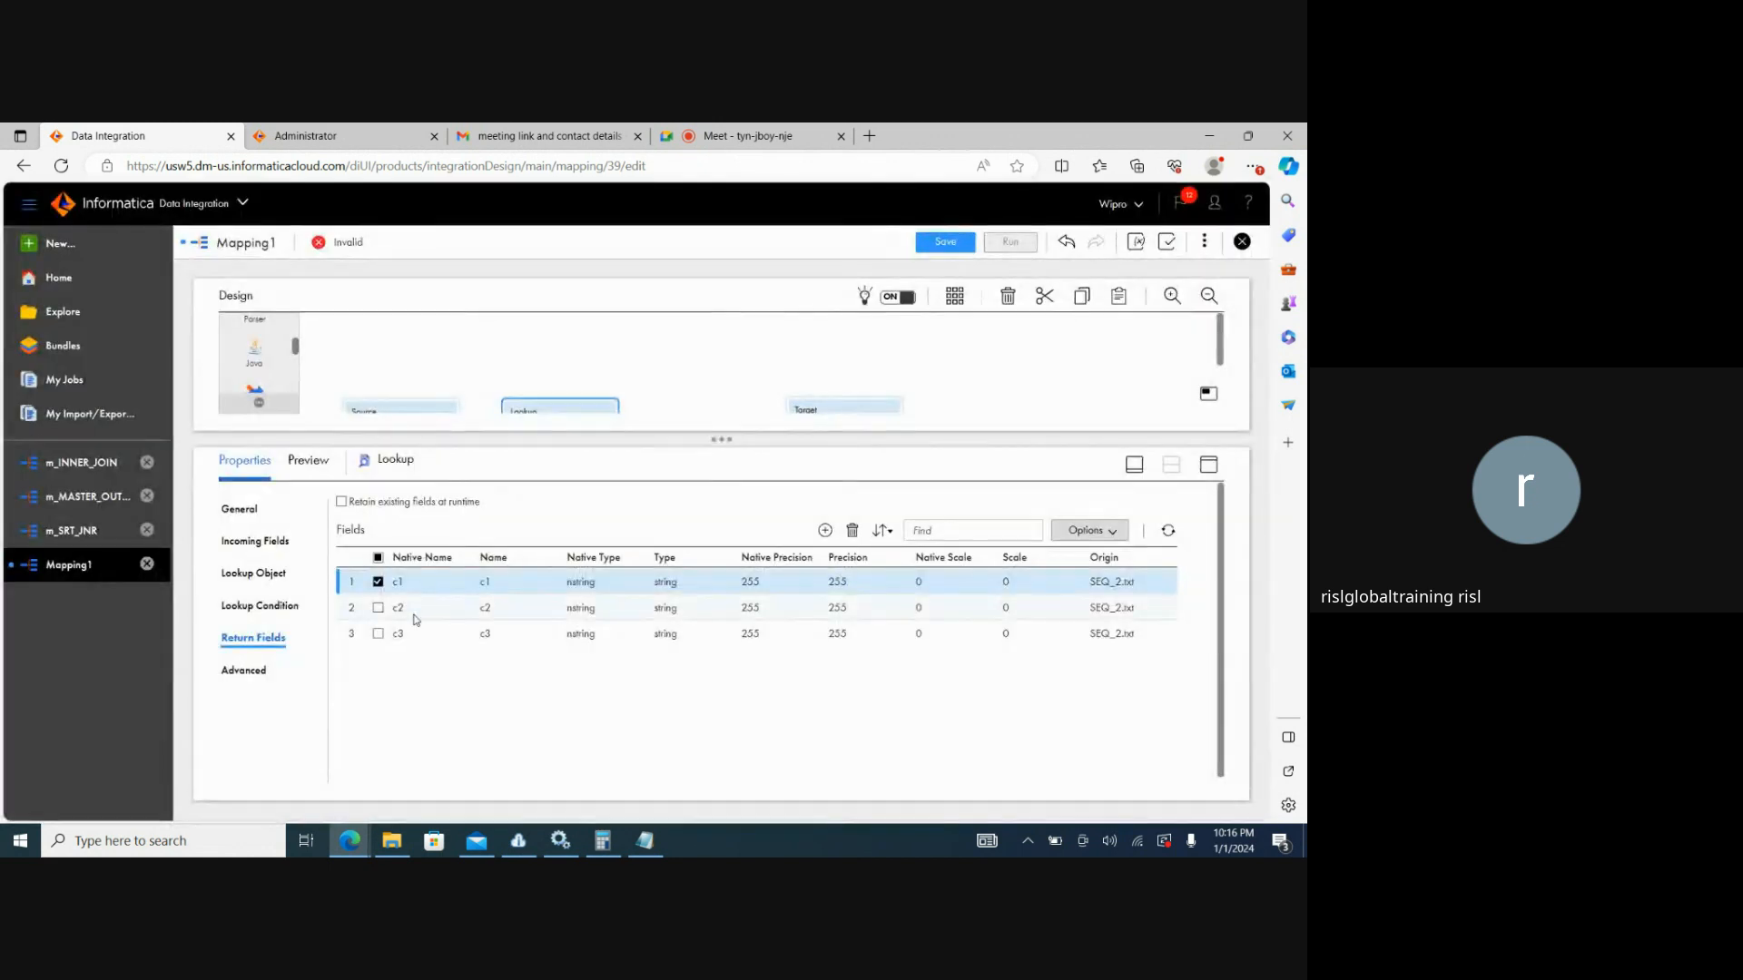
pyautogui.click(377, 583)
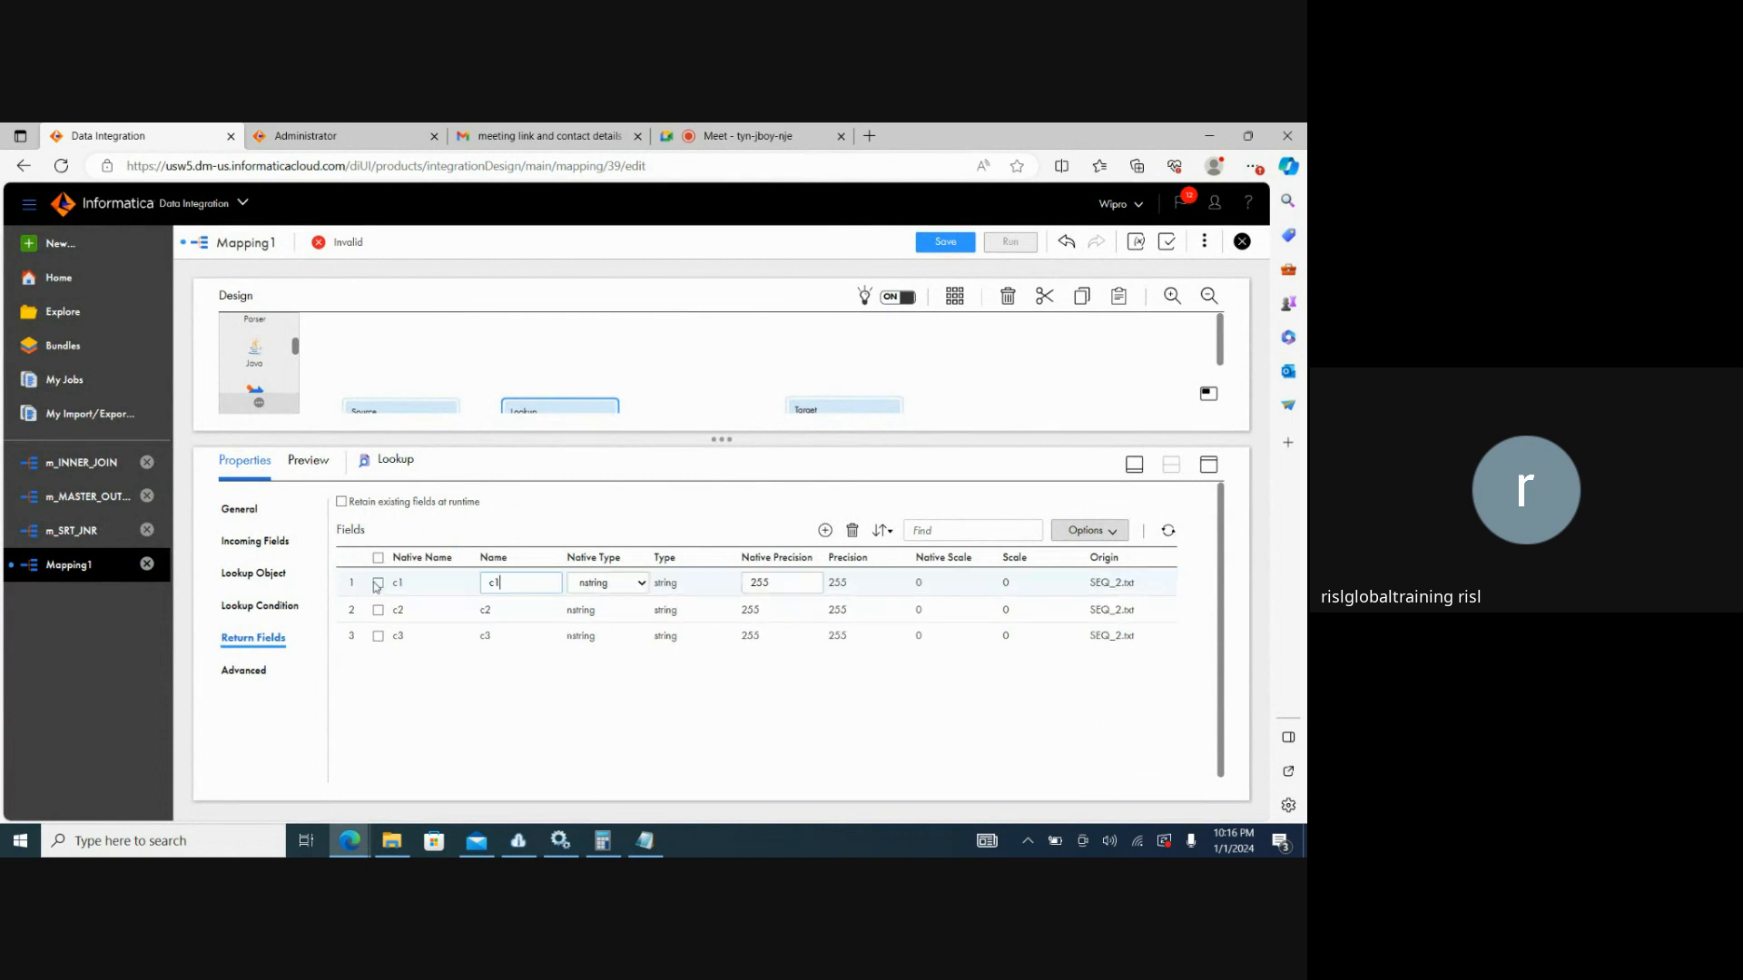
# Examine the Lookup's advanced settings, from tracing level and cache options to sorted input and pre-build lookup cache.
pyautogui.click(250, 672)
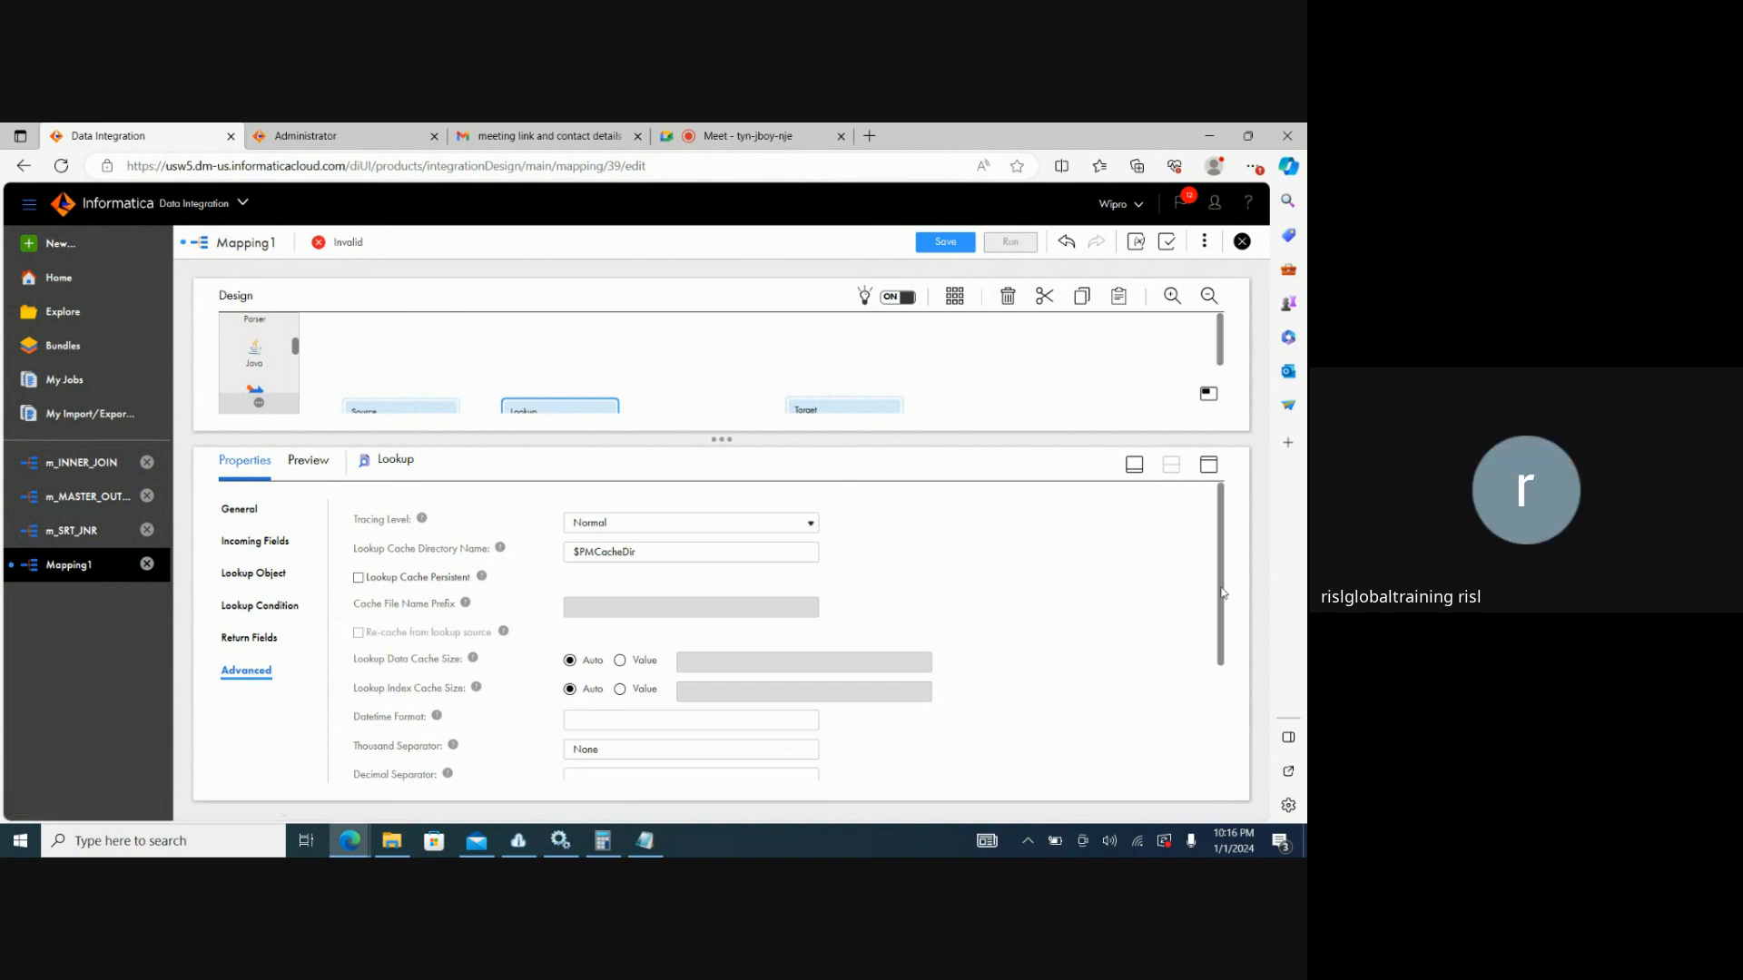
pyautogui.moveTo(1222, 595); pyautogui.dragTo(1221, 635)
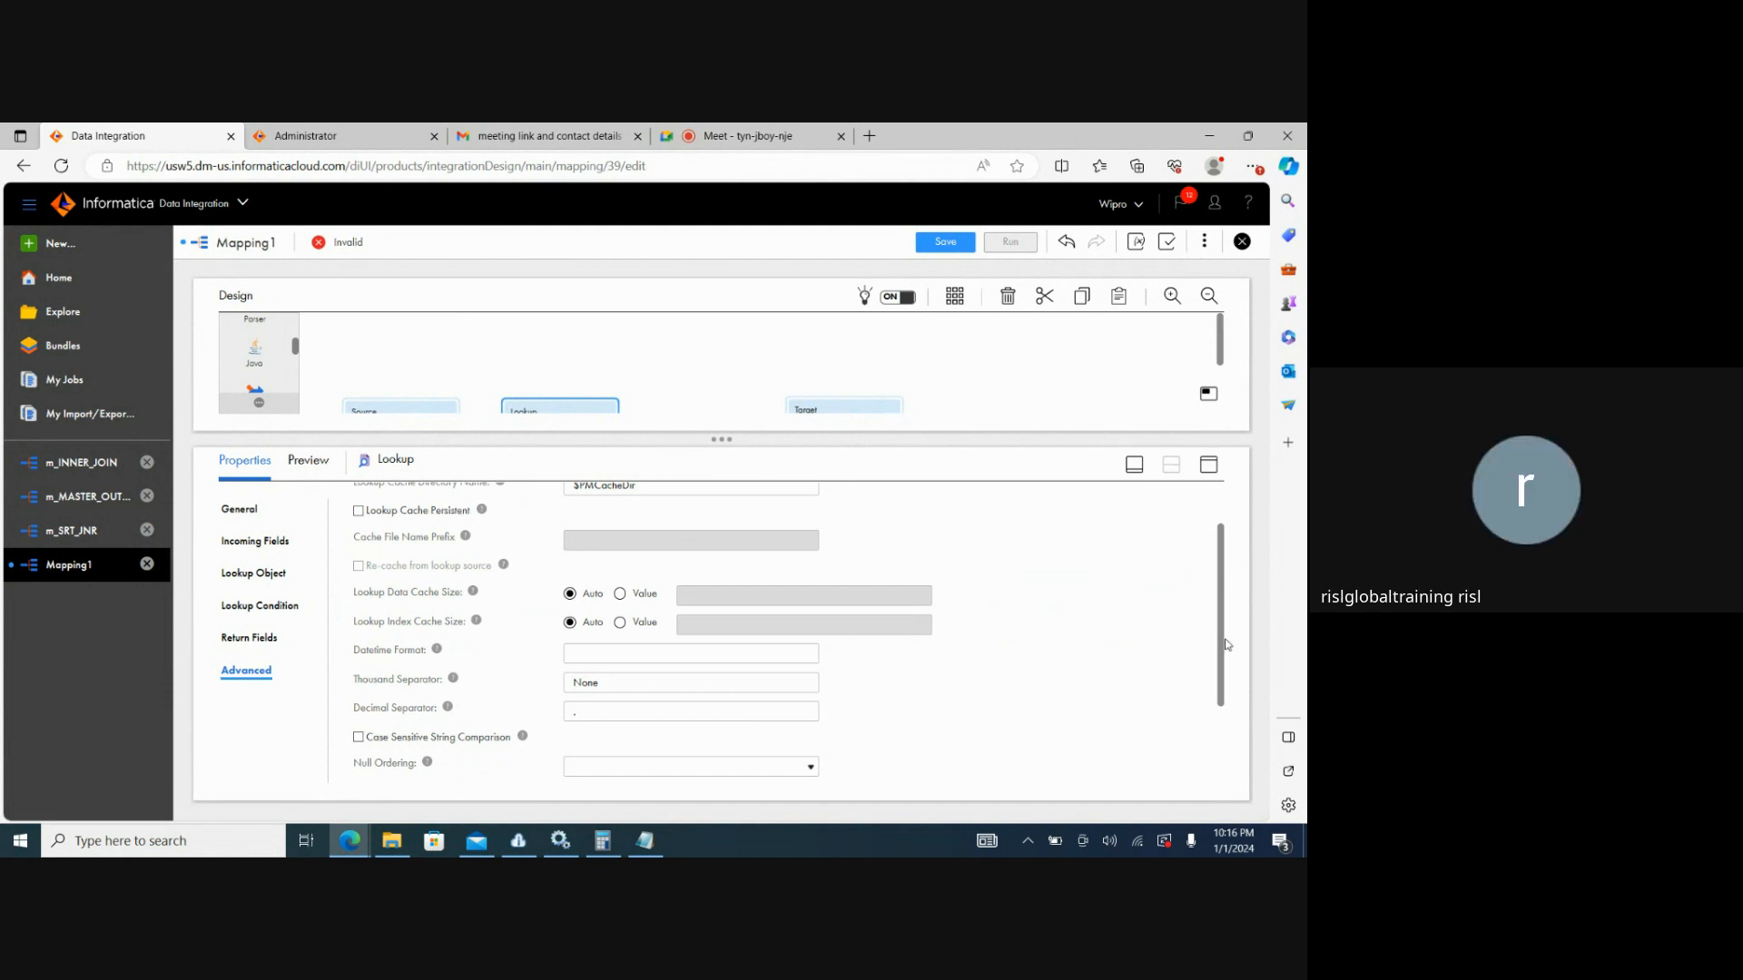
pyautogui.moveTo(1220, 652); pyautogui.dragTo(1222, 662)
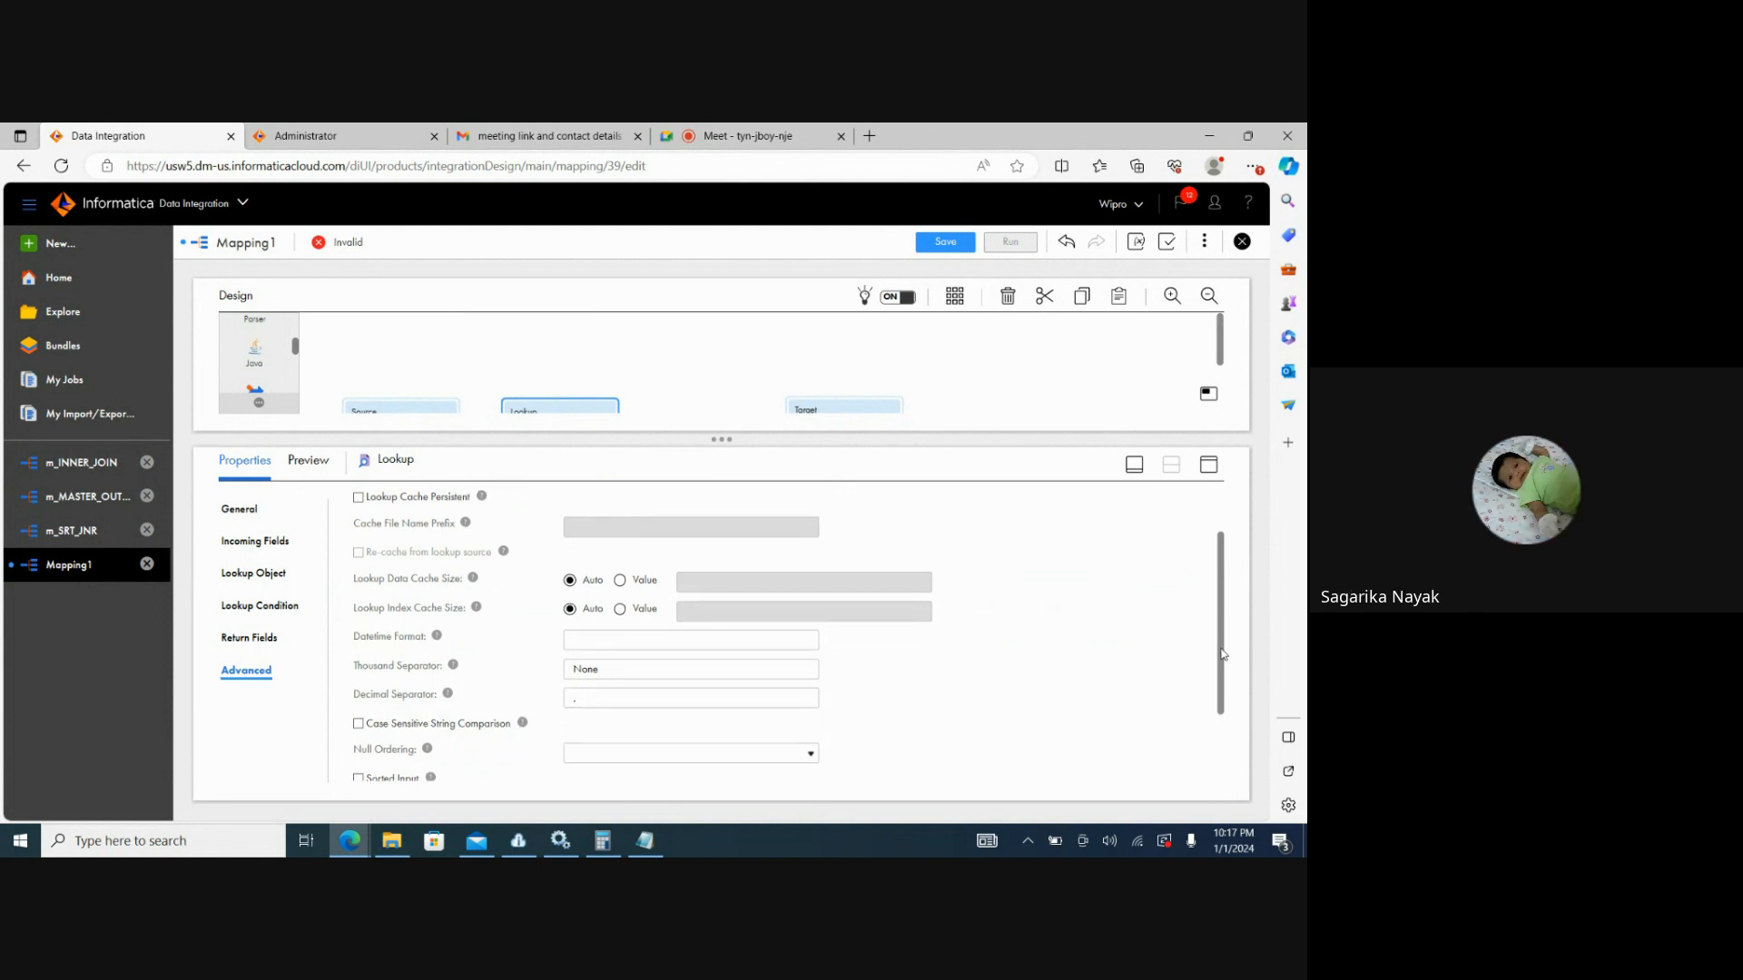
pyautogui.moveTo(1221, 653); pyautogui.dragTo(1231, 722)
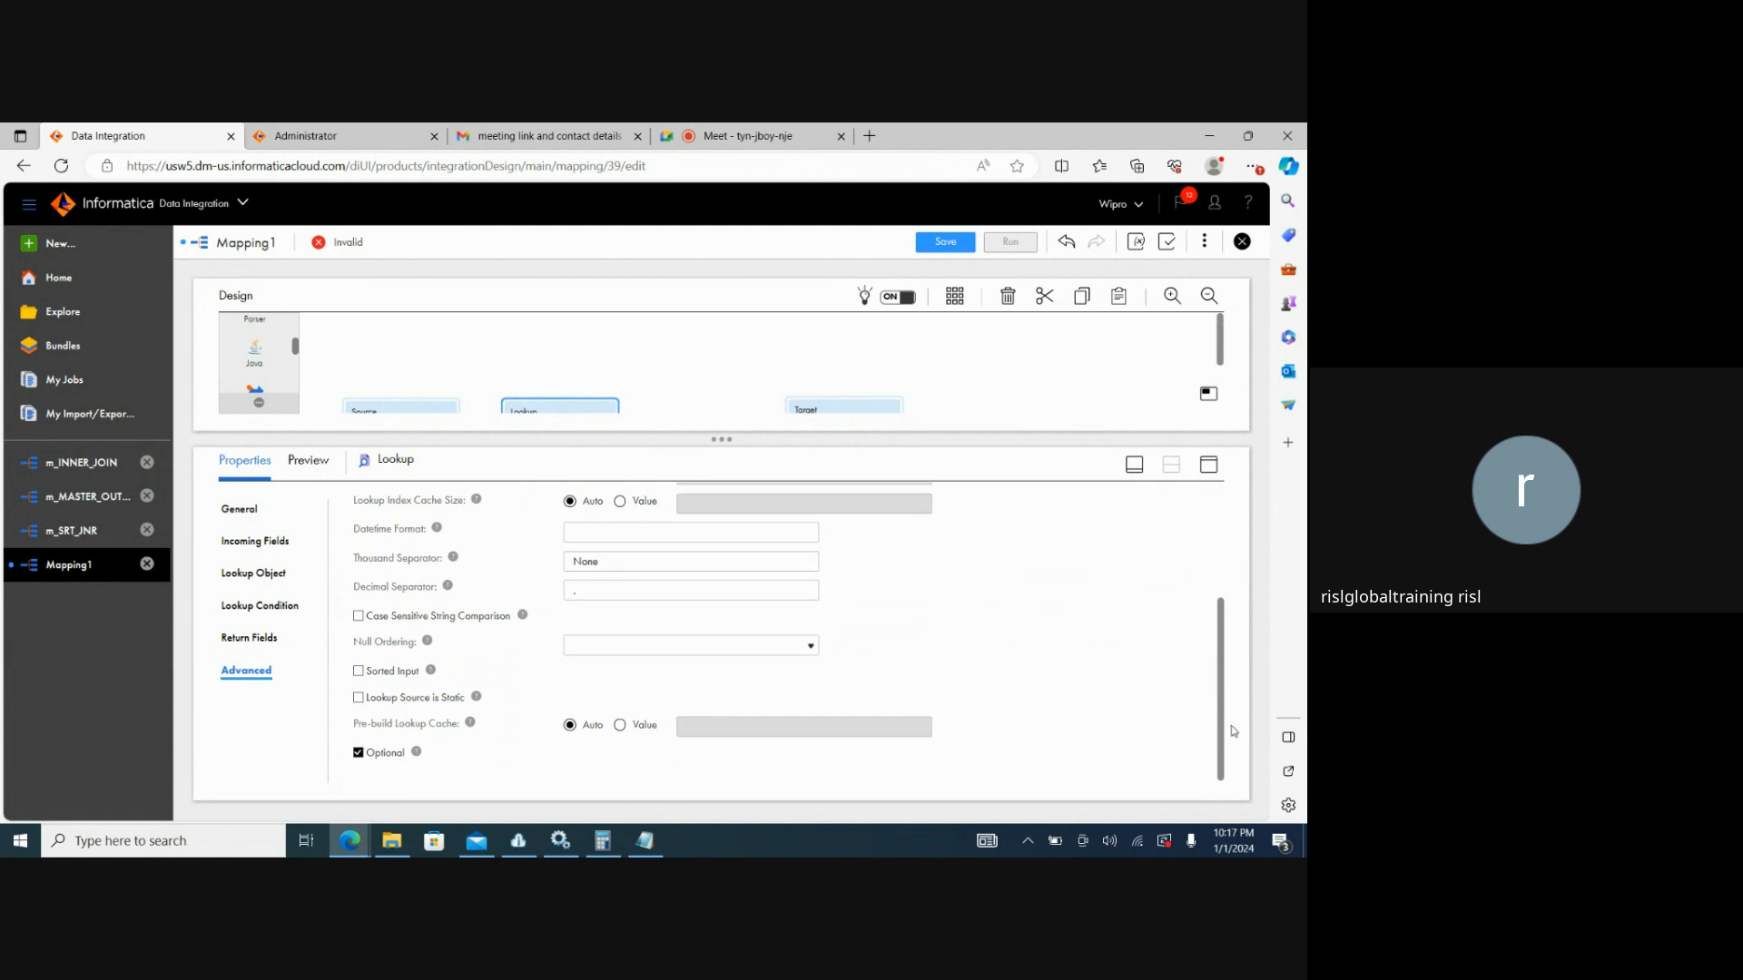
pyautogui.moveTo(1222, 730); pyautogui.dragTo(1221, 572)
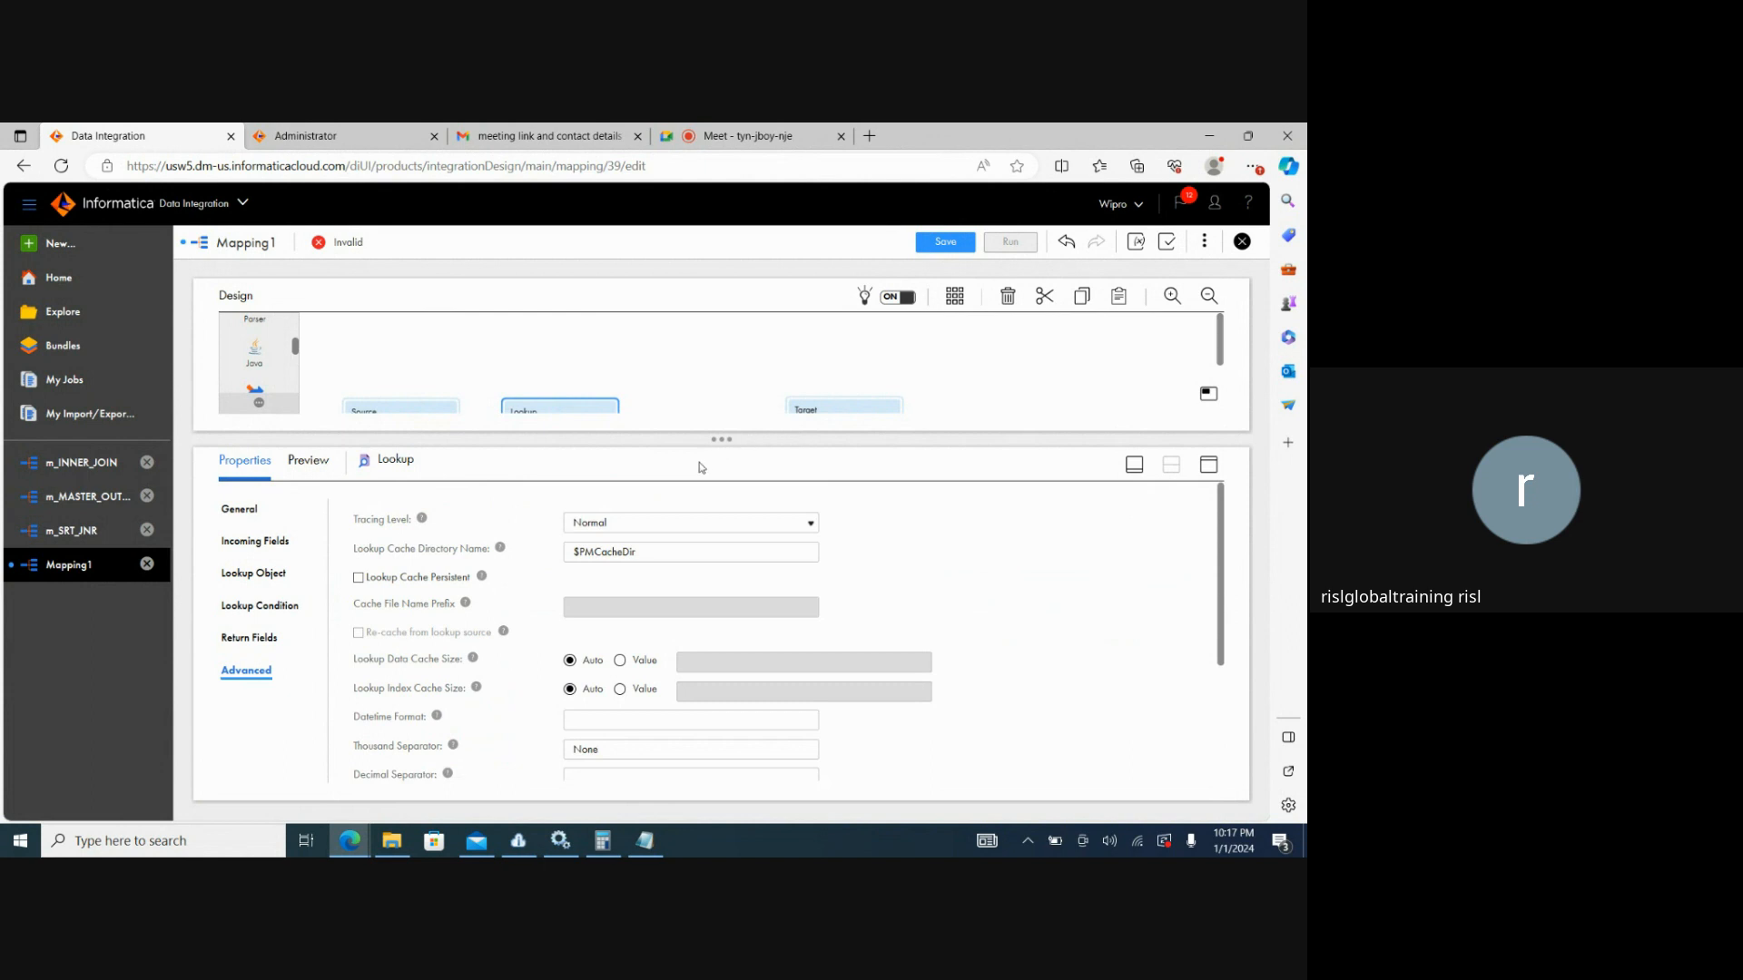
pyautogui.moveTo(1221, 565); pyautogui.dragTo(1232, 688)
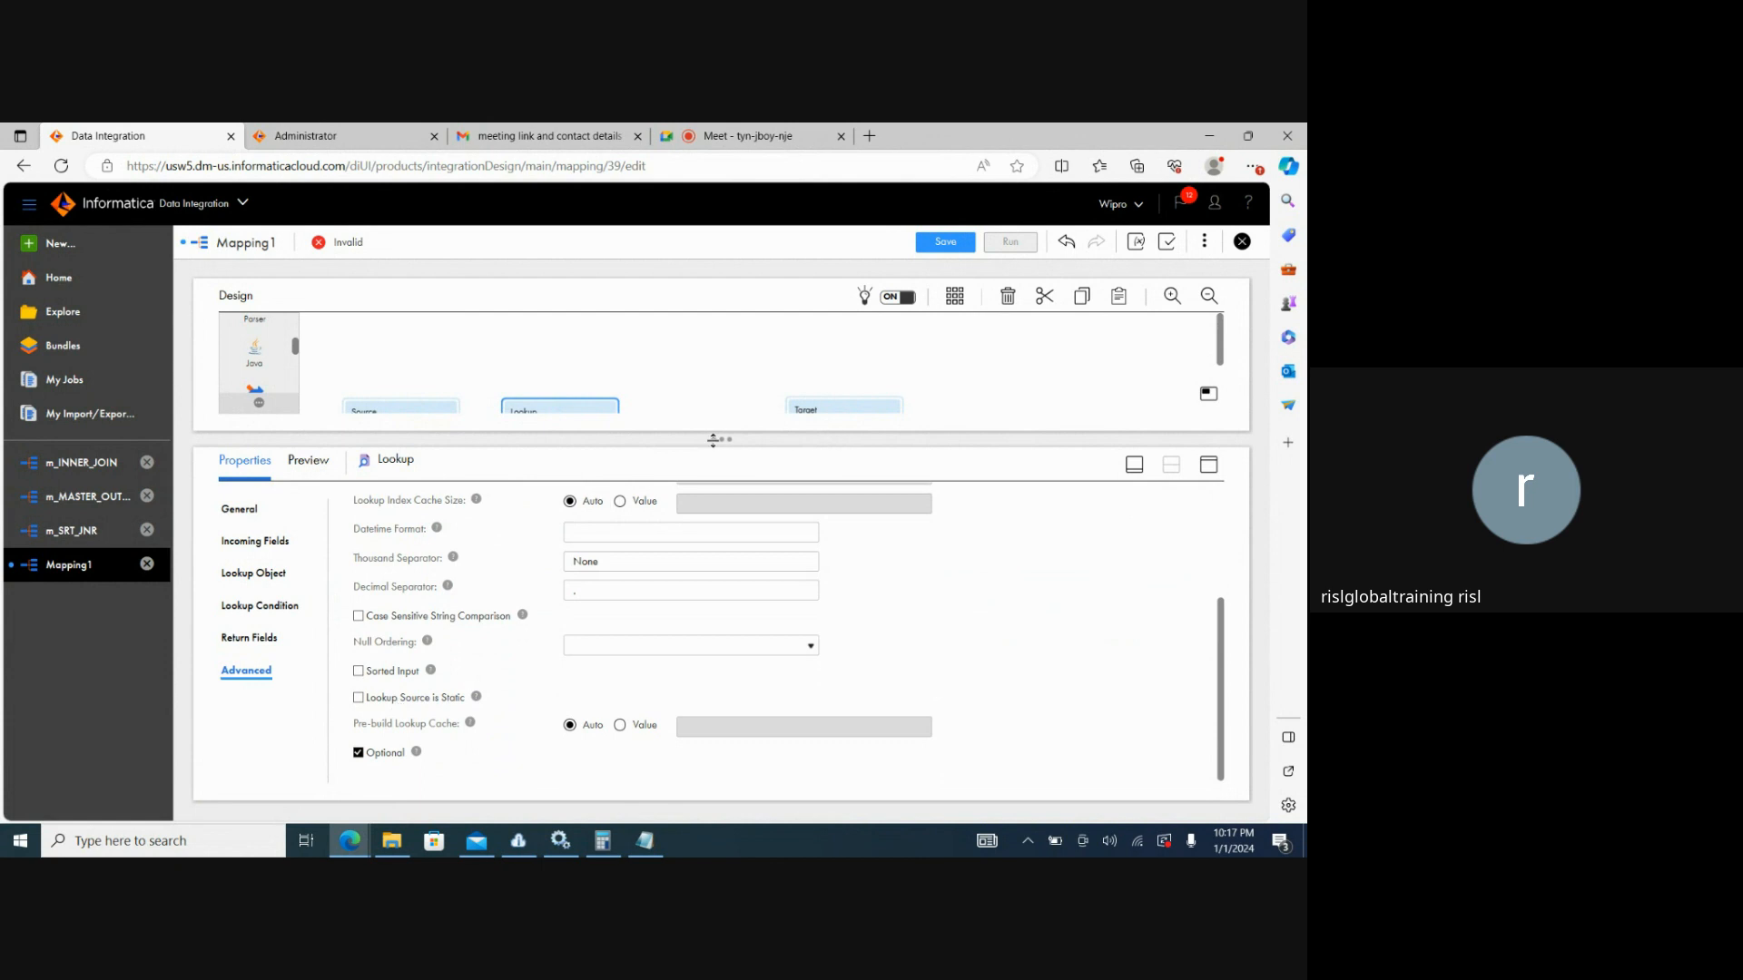
# Configure the mapping's target to use the Target_FlatFile connection and a new runtime-created file named FF_LKP.txt.
pyautogui.moveTo(714, 440); pyautogui.dragTo(717, 522)
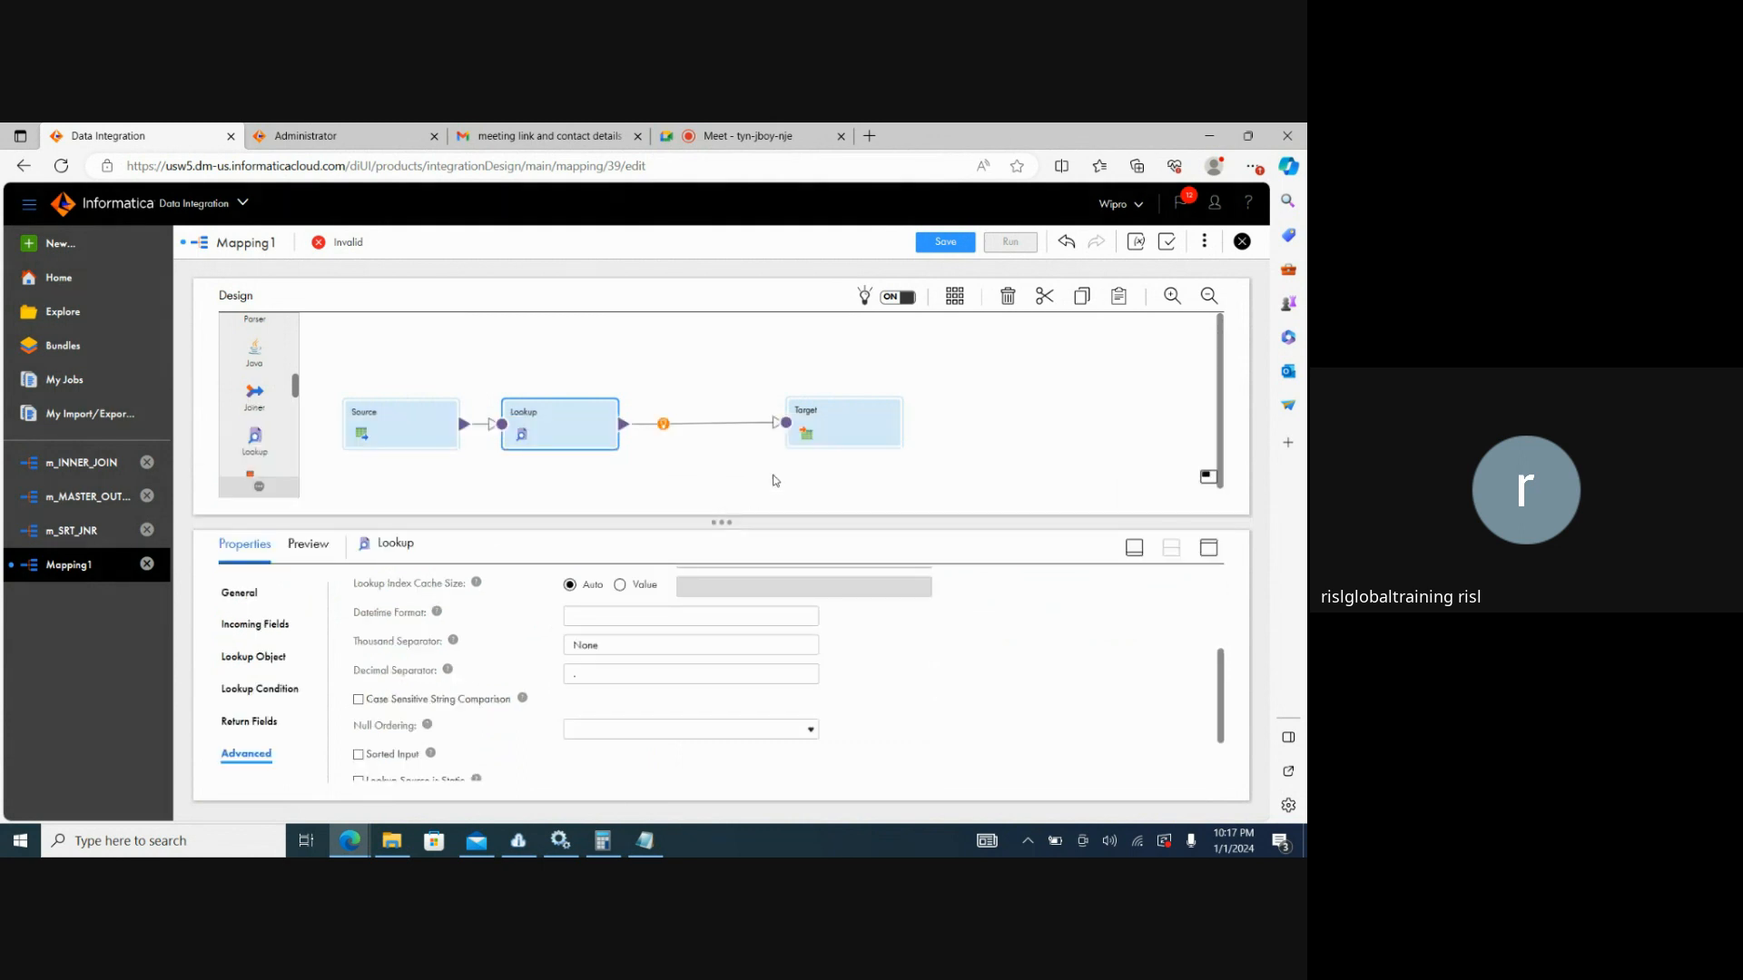
pyautogui.click(862, 432)
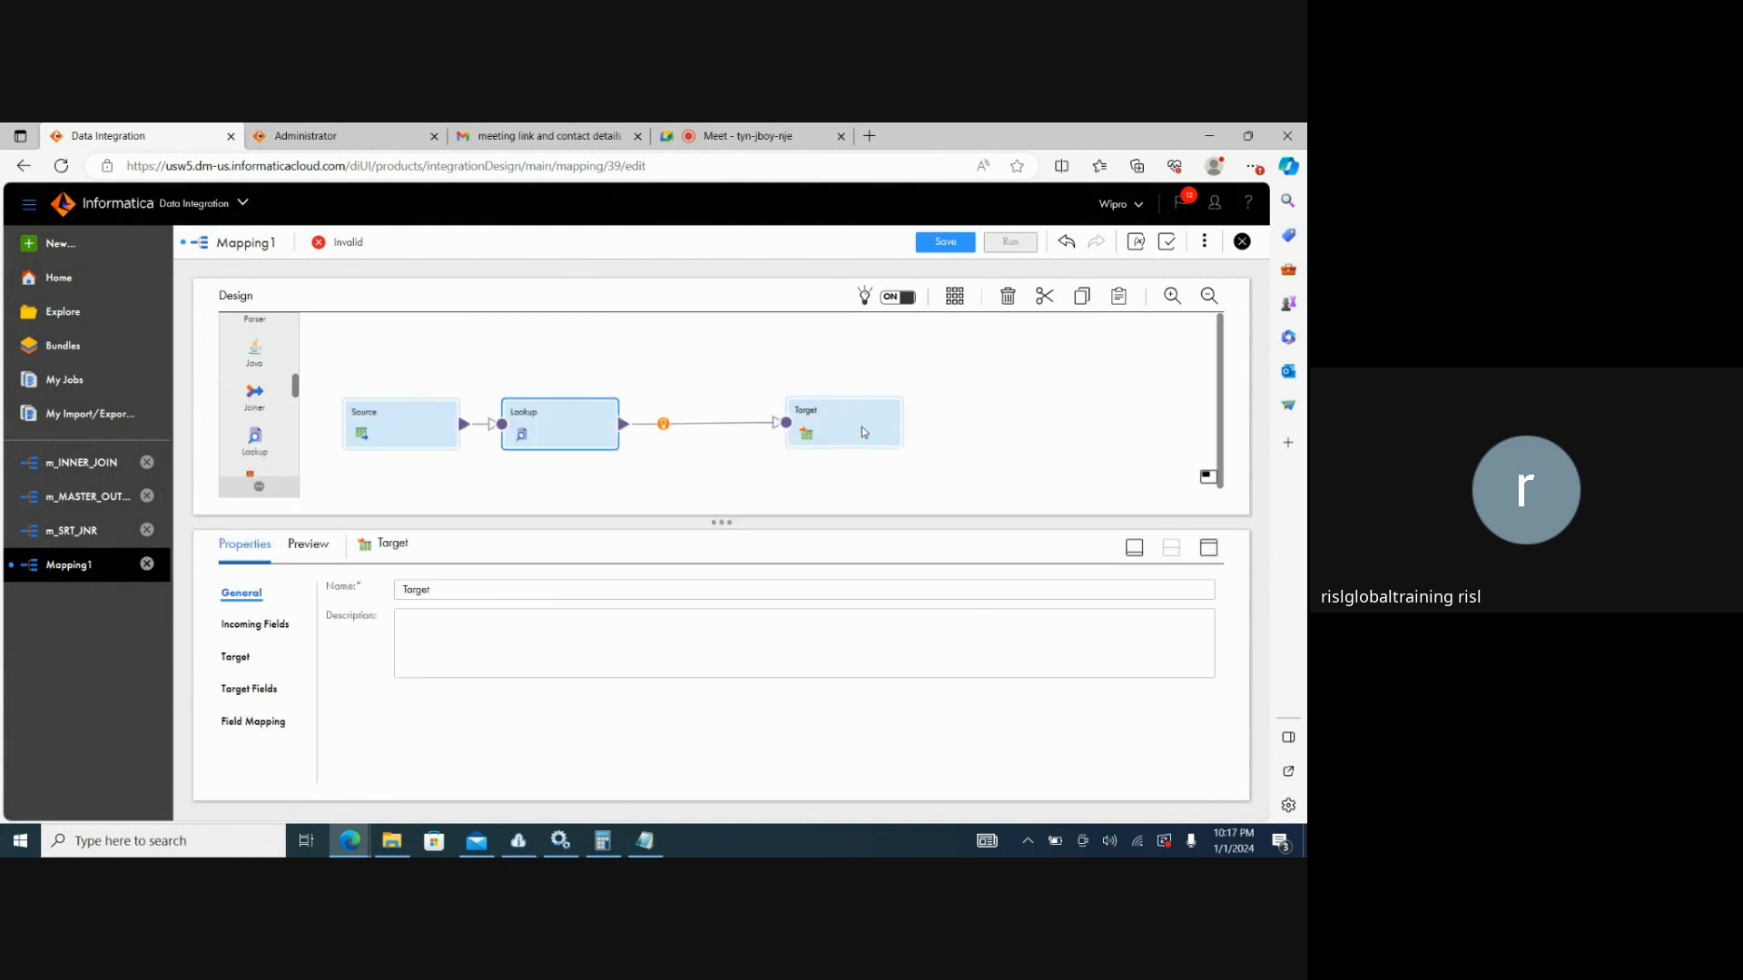
pyautogui.click(250, 658)
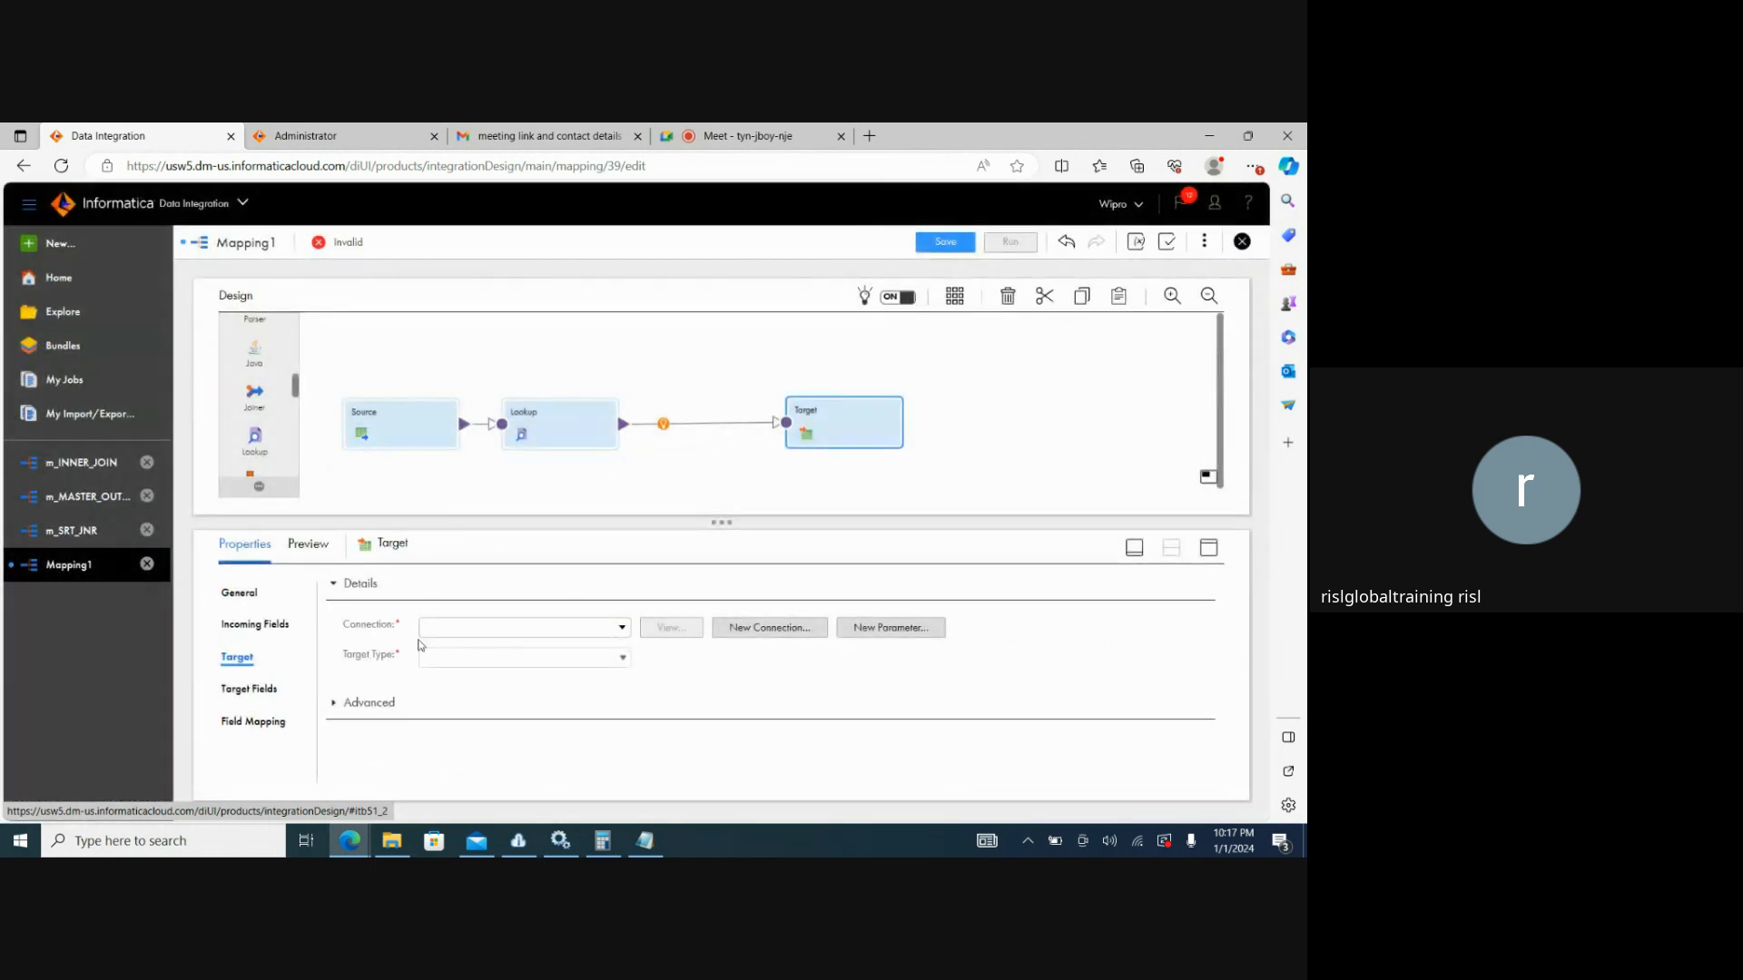
pyautogui.click(599, 628)
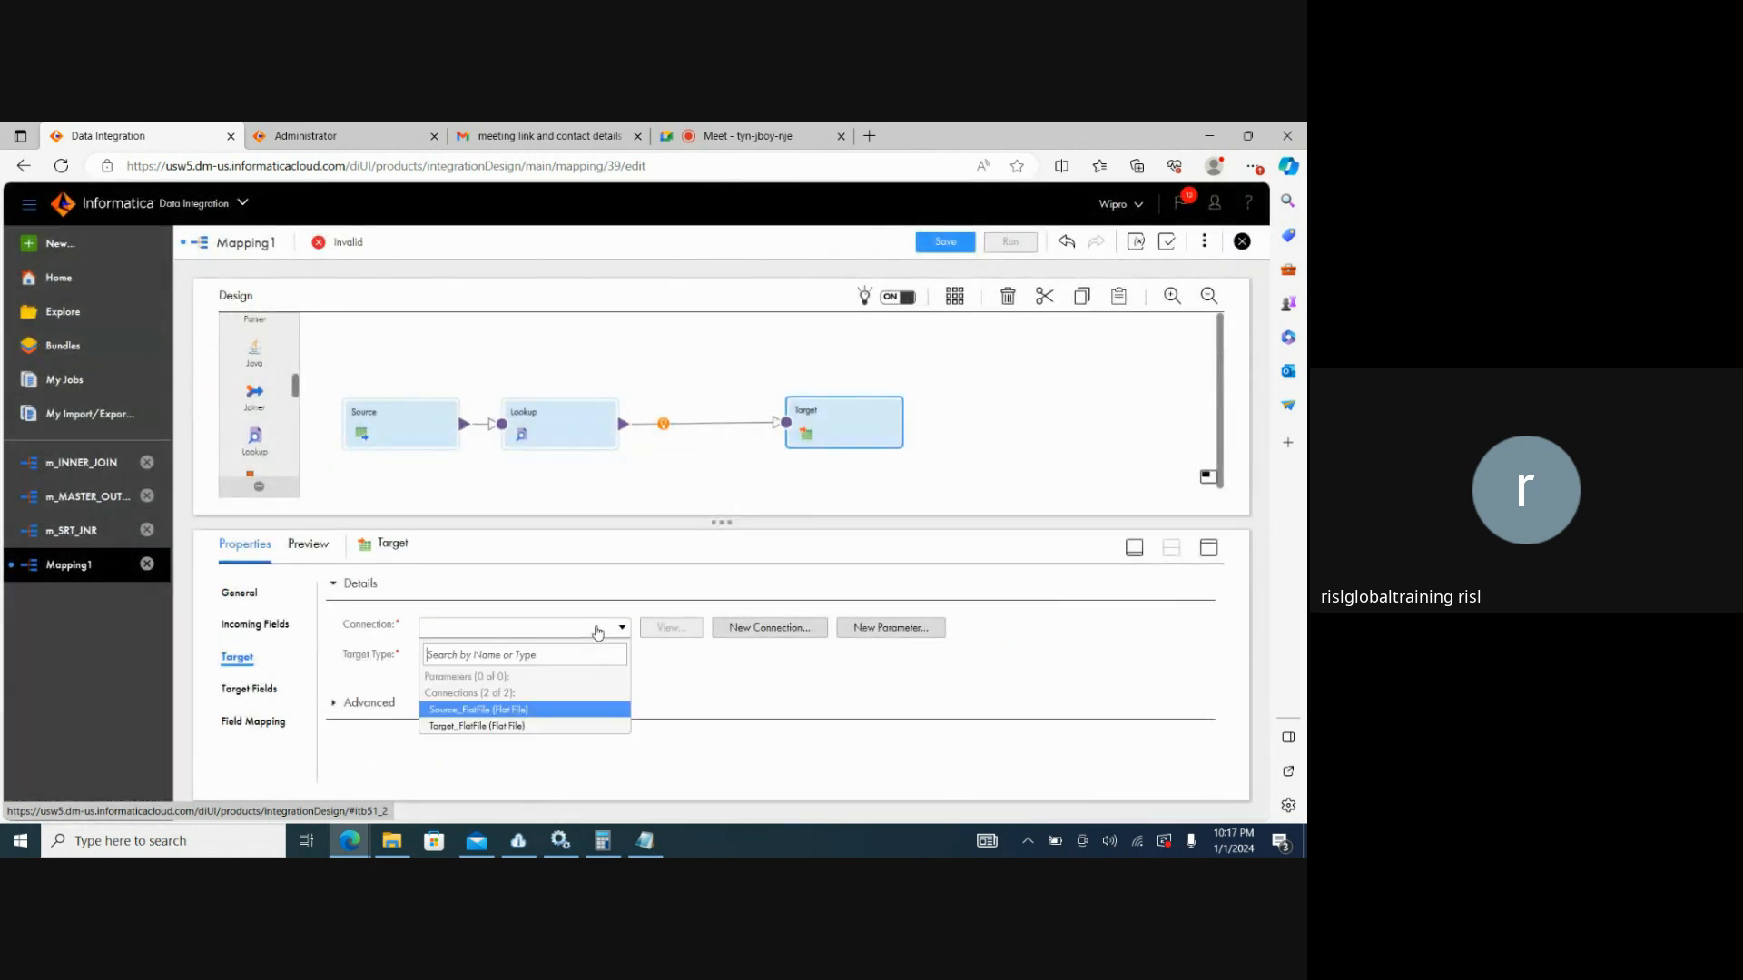
pyautogui.click(508, 725)
pyautogui.click(672, 688)
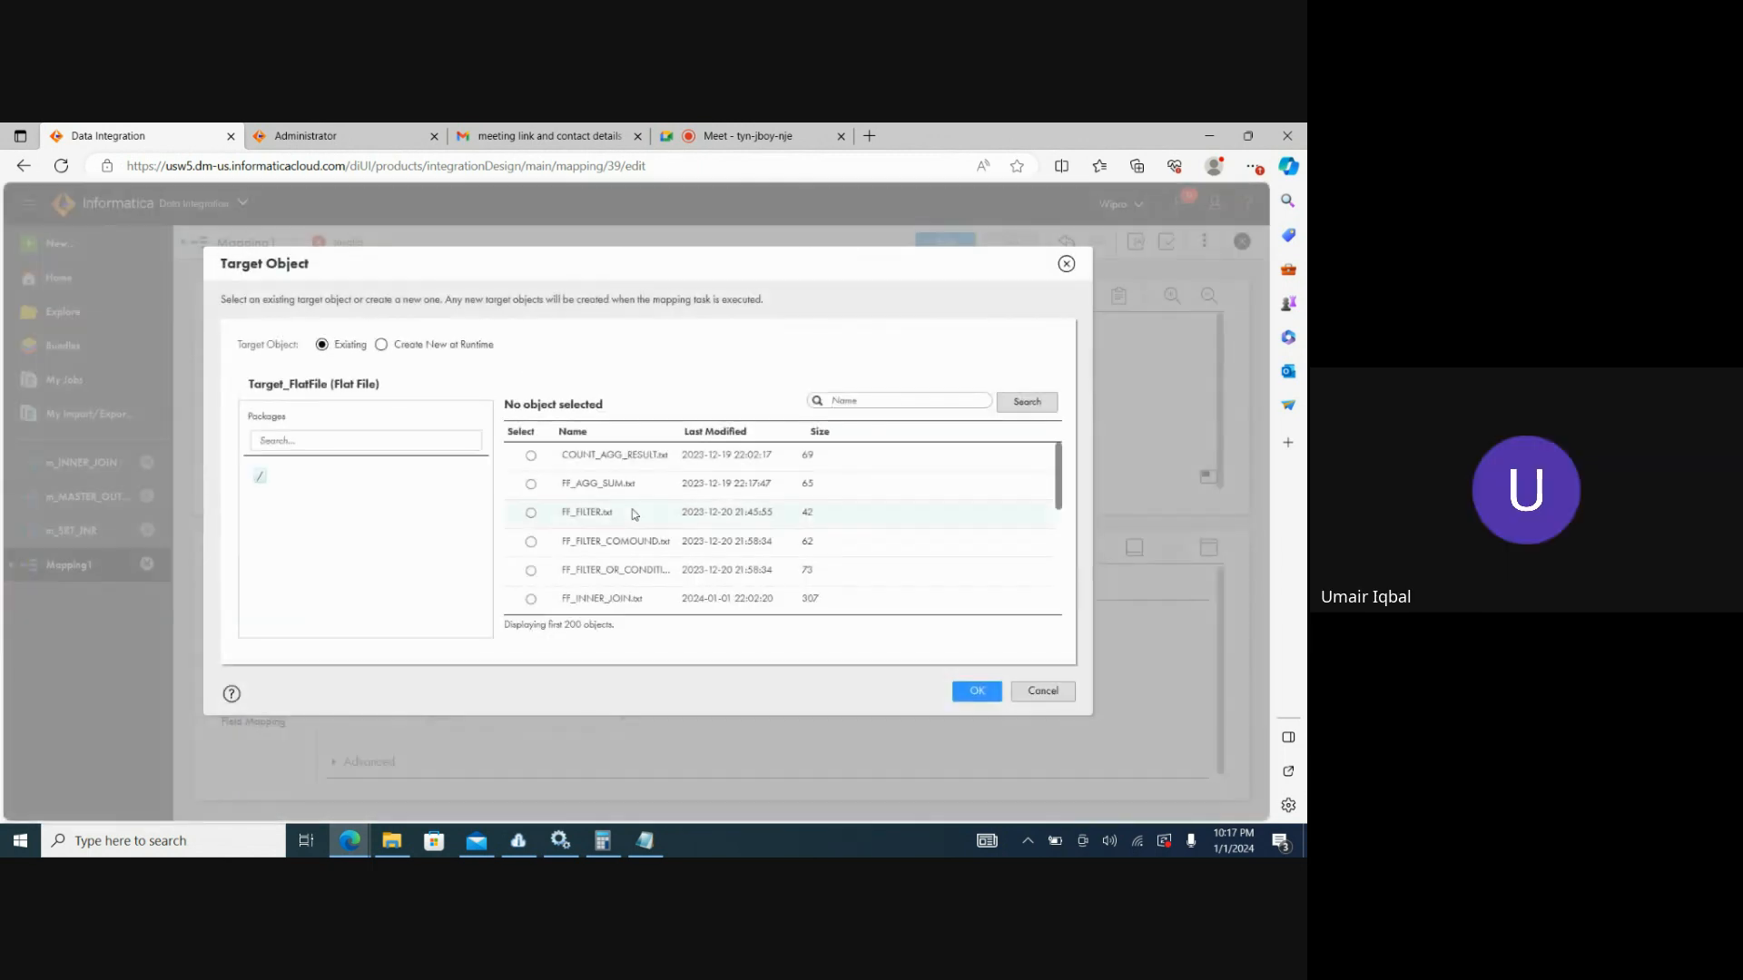
pyautogui.click(385, 350)
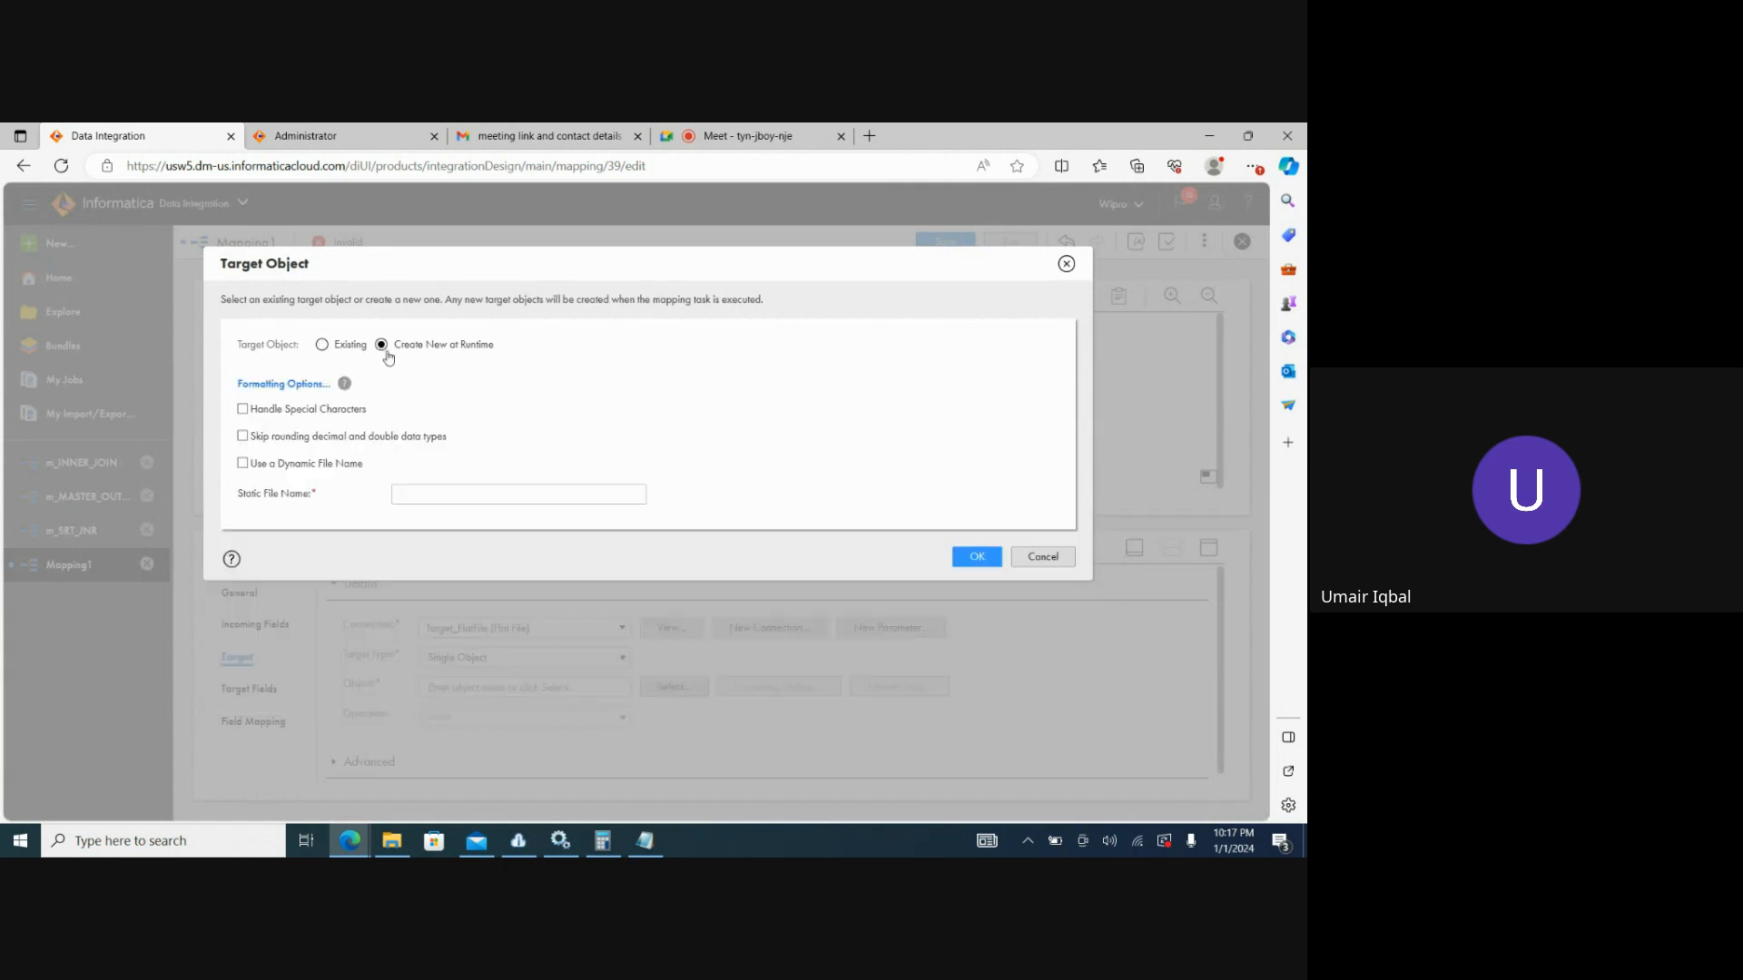
pyautogui.click(451, 495)
pyautogui.write('FF_LKP.txt')
pyautogui.click(964, 557)
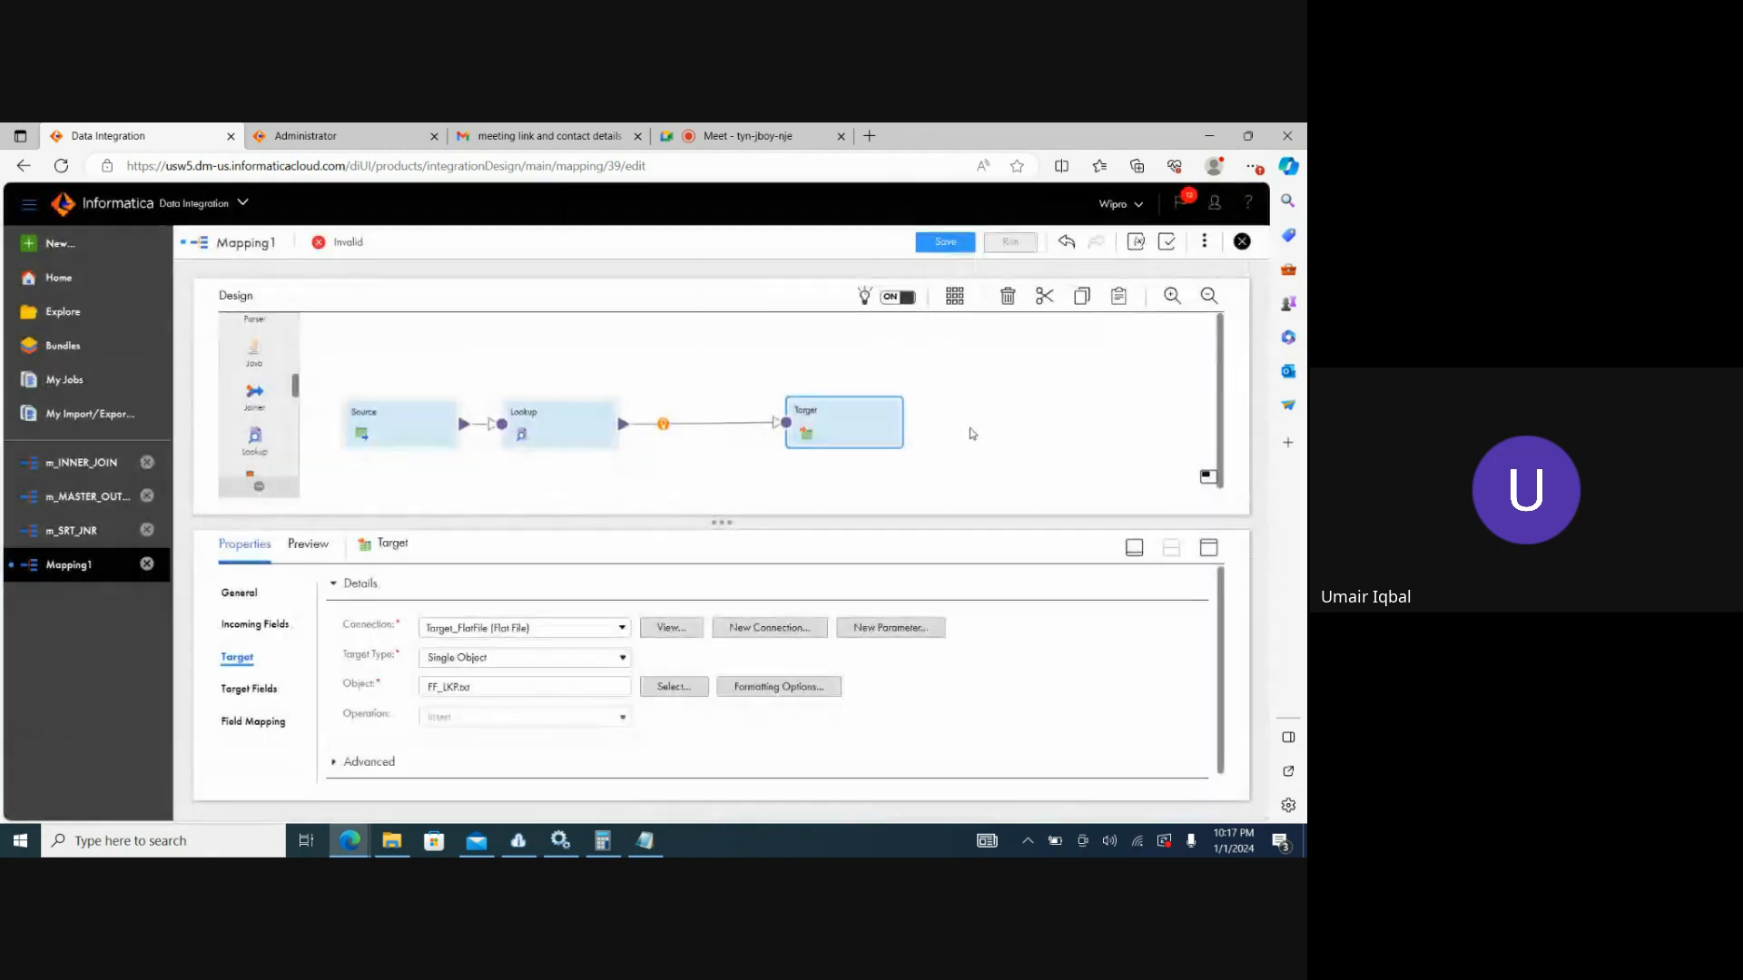
# Rename the mapping as m_LKP and save it.
pyautogui.click(1008, 389)
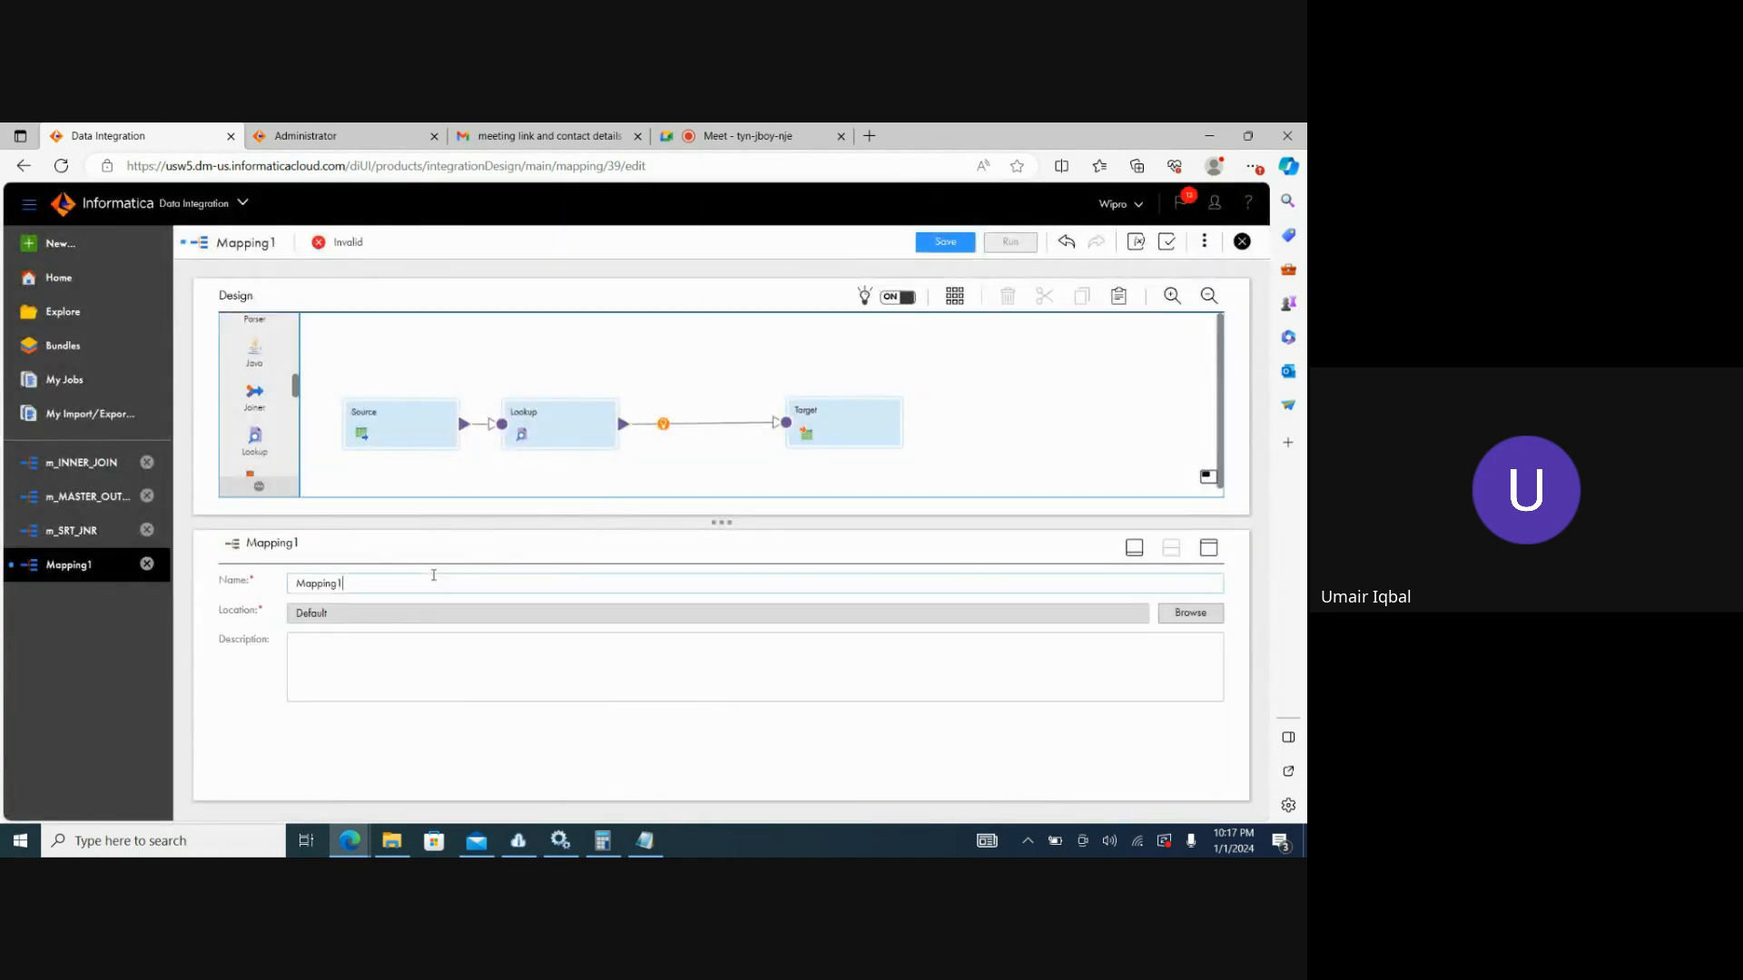
pyautogui.press('BackSpace')
pyautogui.press('BackSpace')
pyautogui.press('BackSpace')
pyautogui.press('BackSpace')
pyautogui.press('BackSpace')
pyautogui.press('BackSpace')
pyautogui.press('BackSpace')
pyautogui.write('m_LKP')
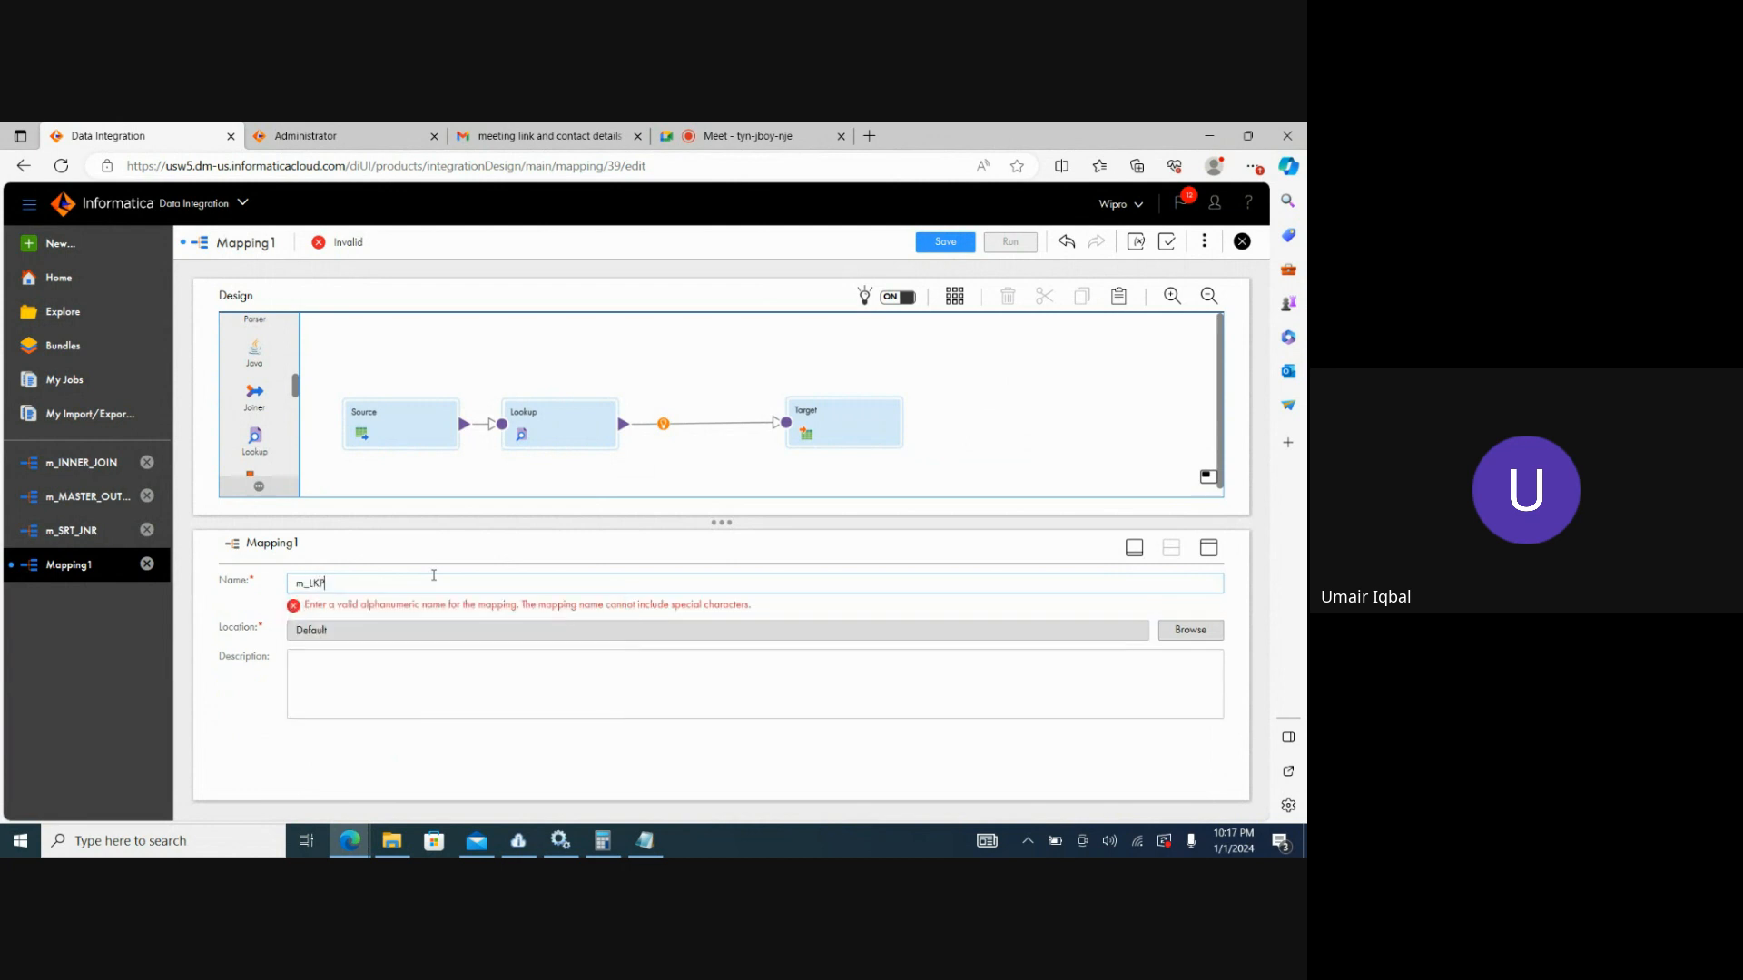
pyautogui.click(944, 243)
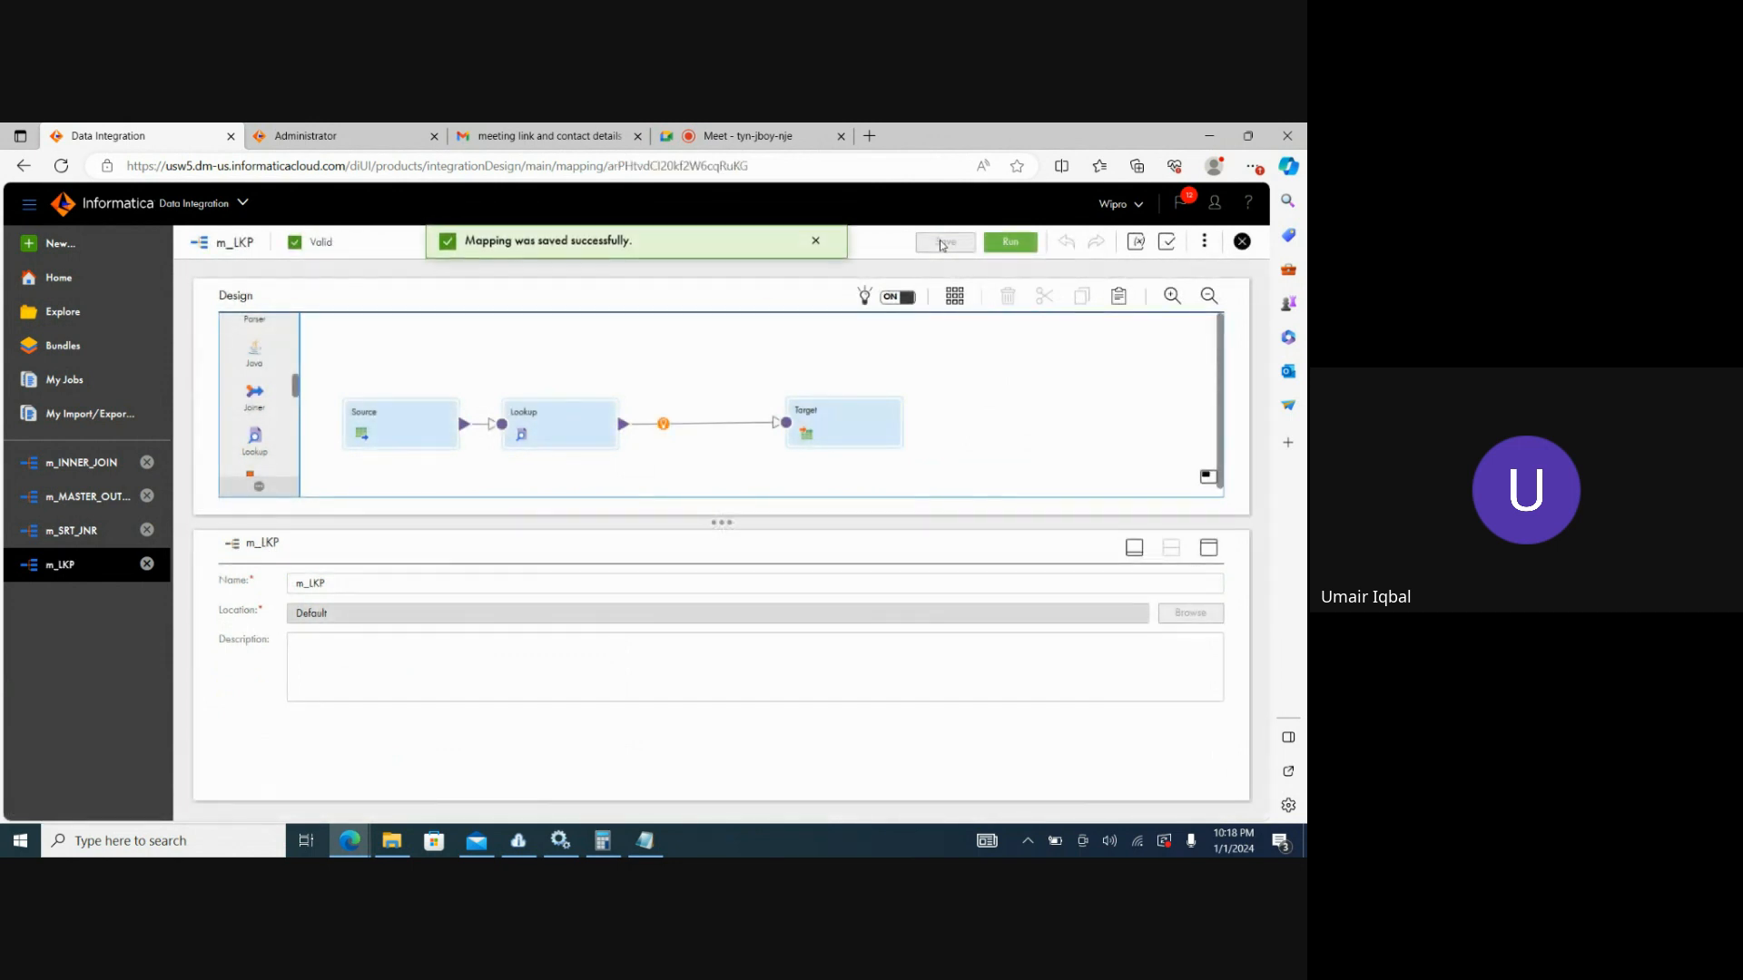
# Review the target's incoming fields, target fields, field mapping and connection details.
pyautogui.click(823, 423)
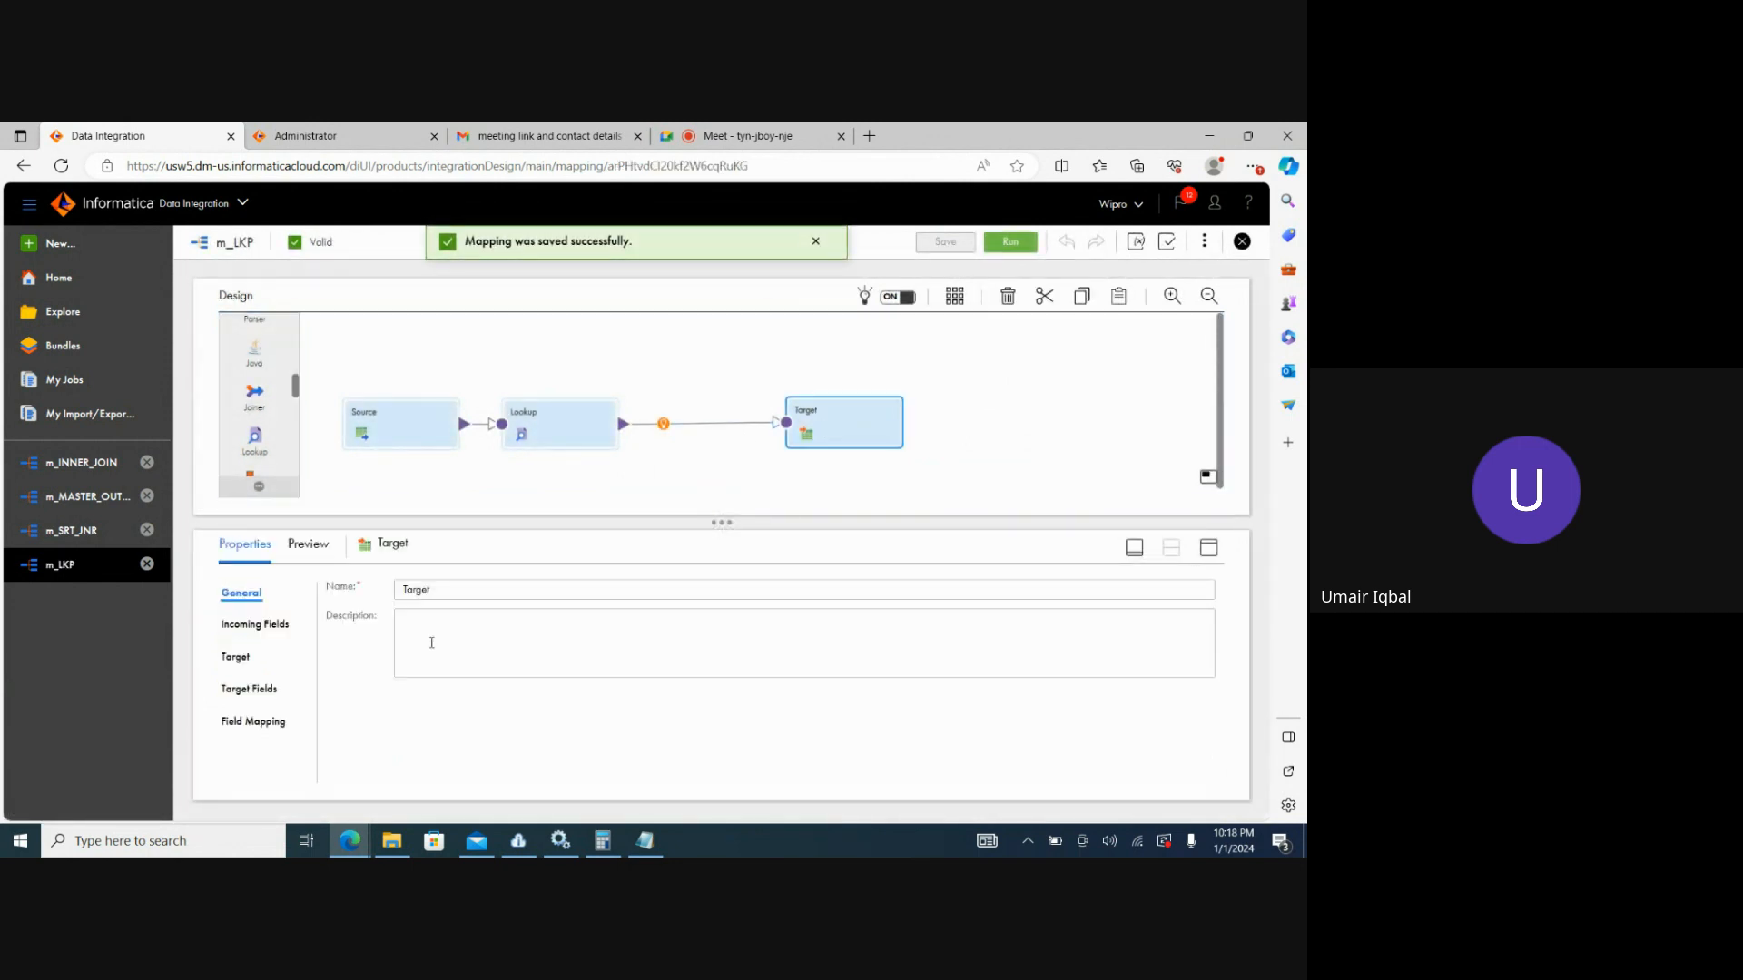
pyautogui.click(274, 687)
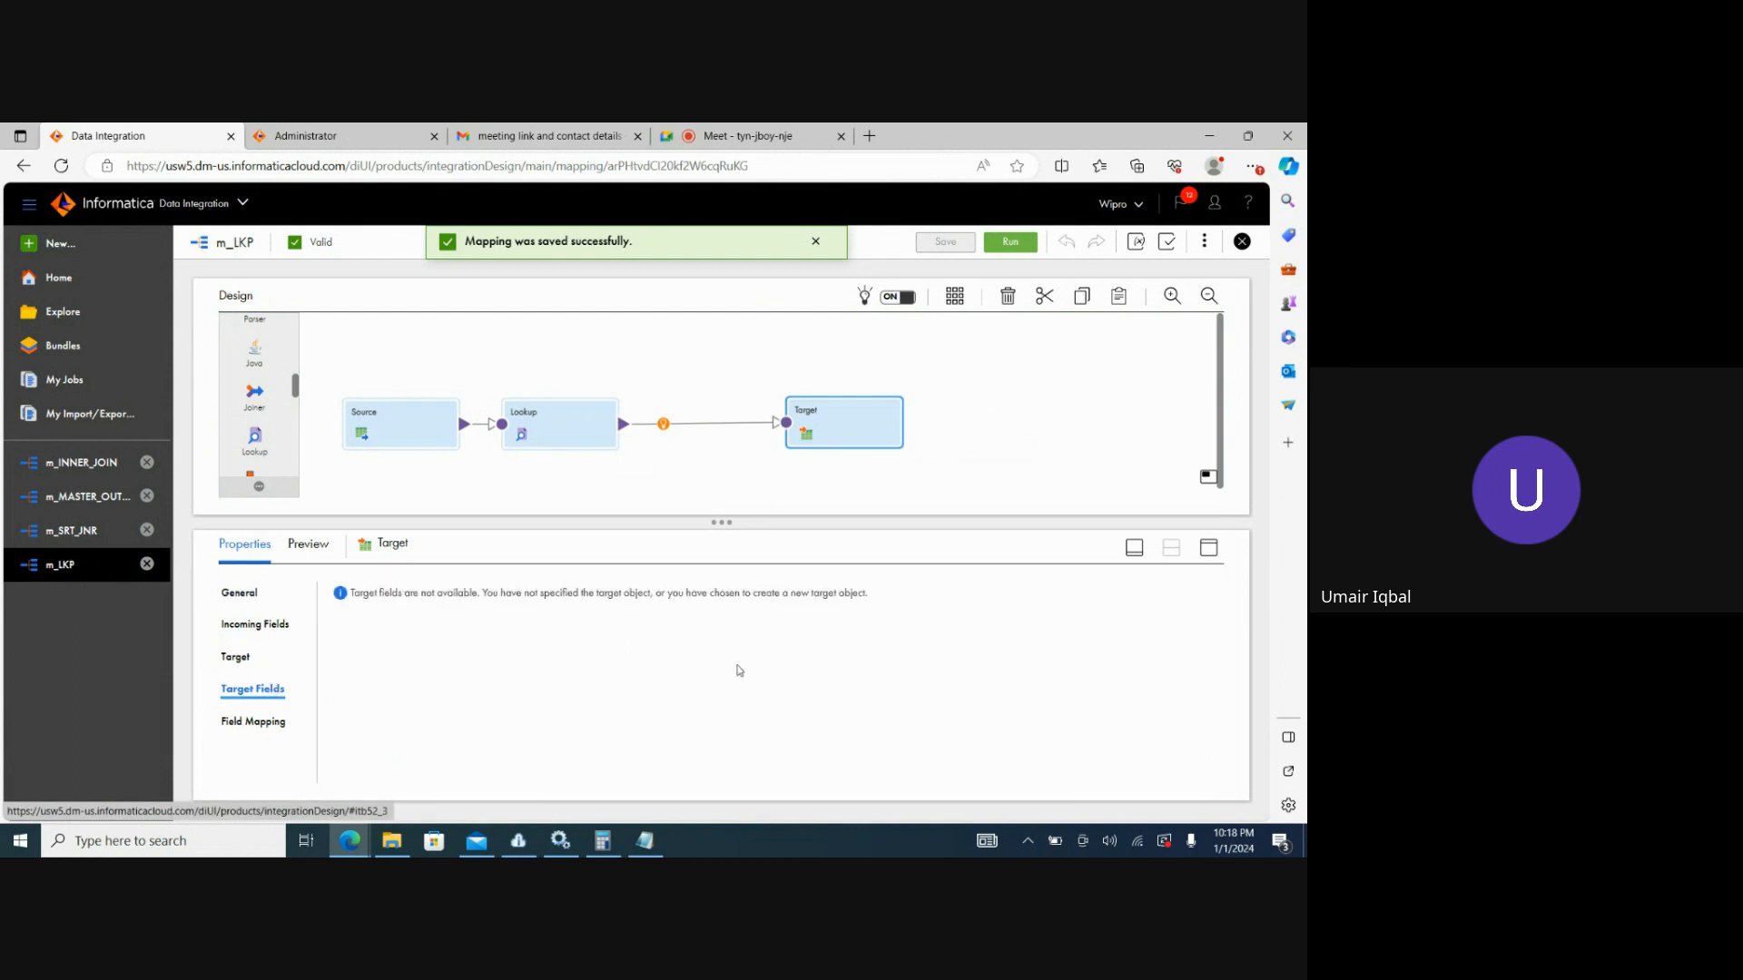
pyautogui.click(265, 722)
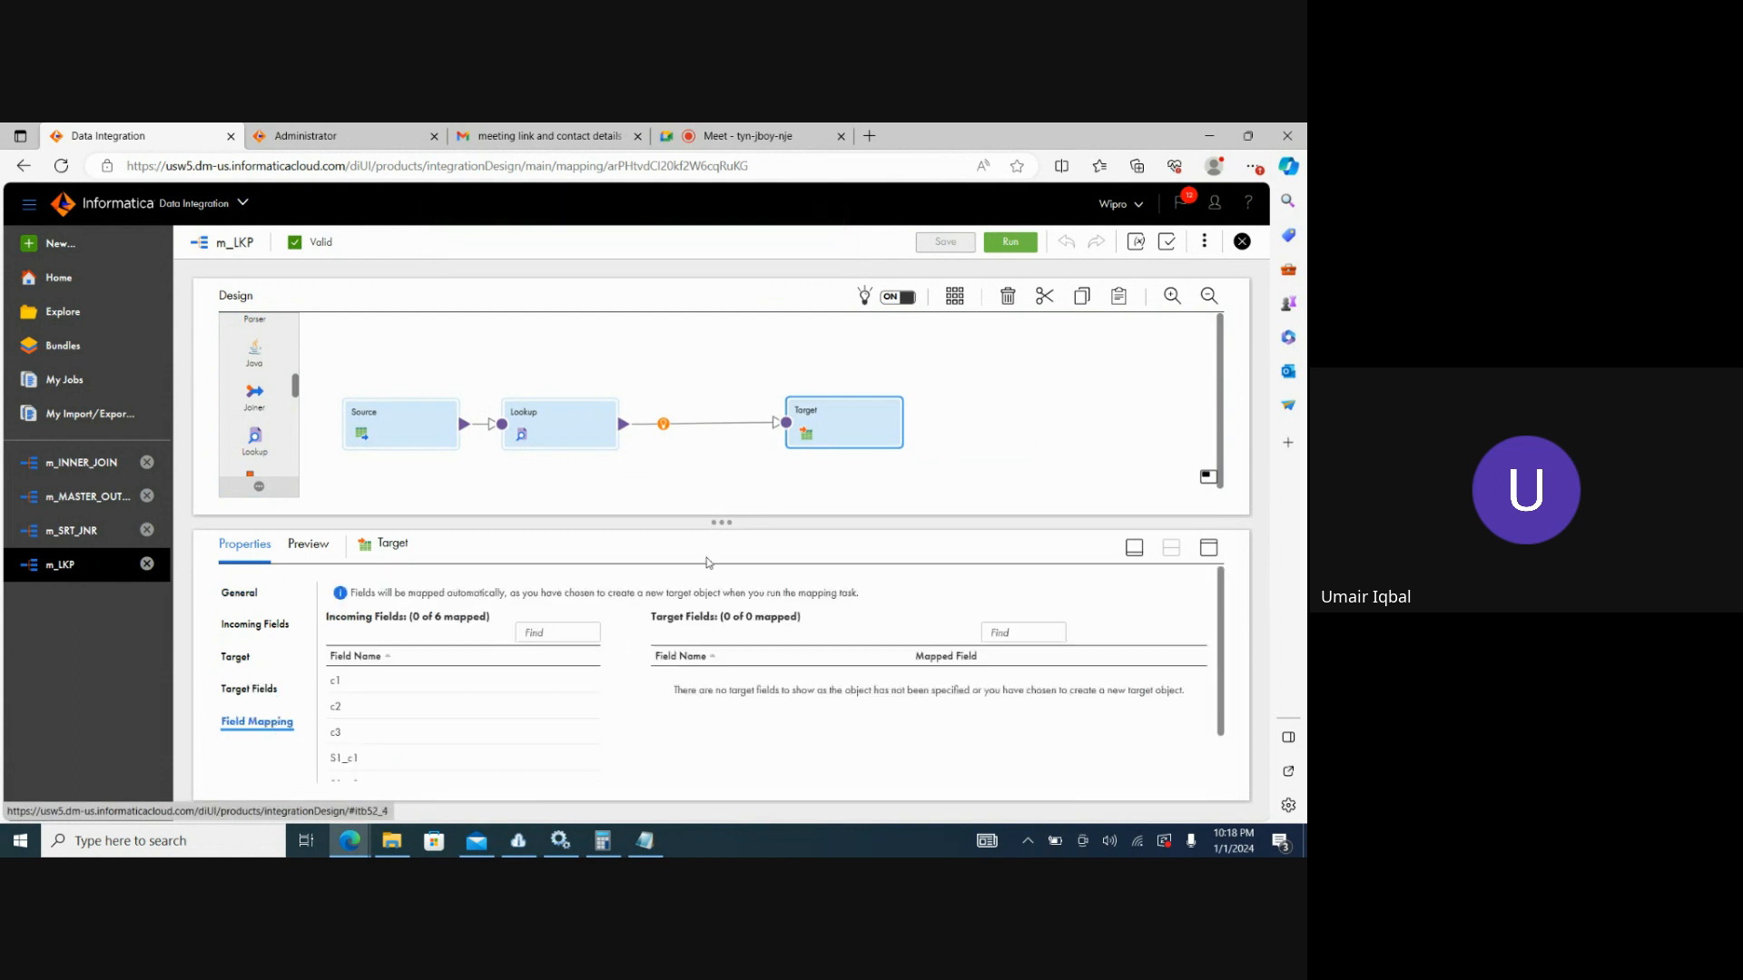
pyautogui.click(259, 625)
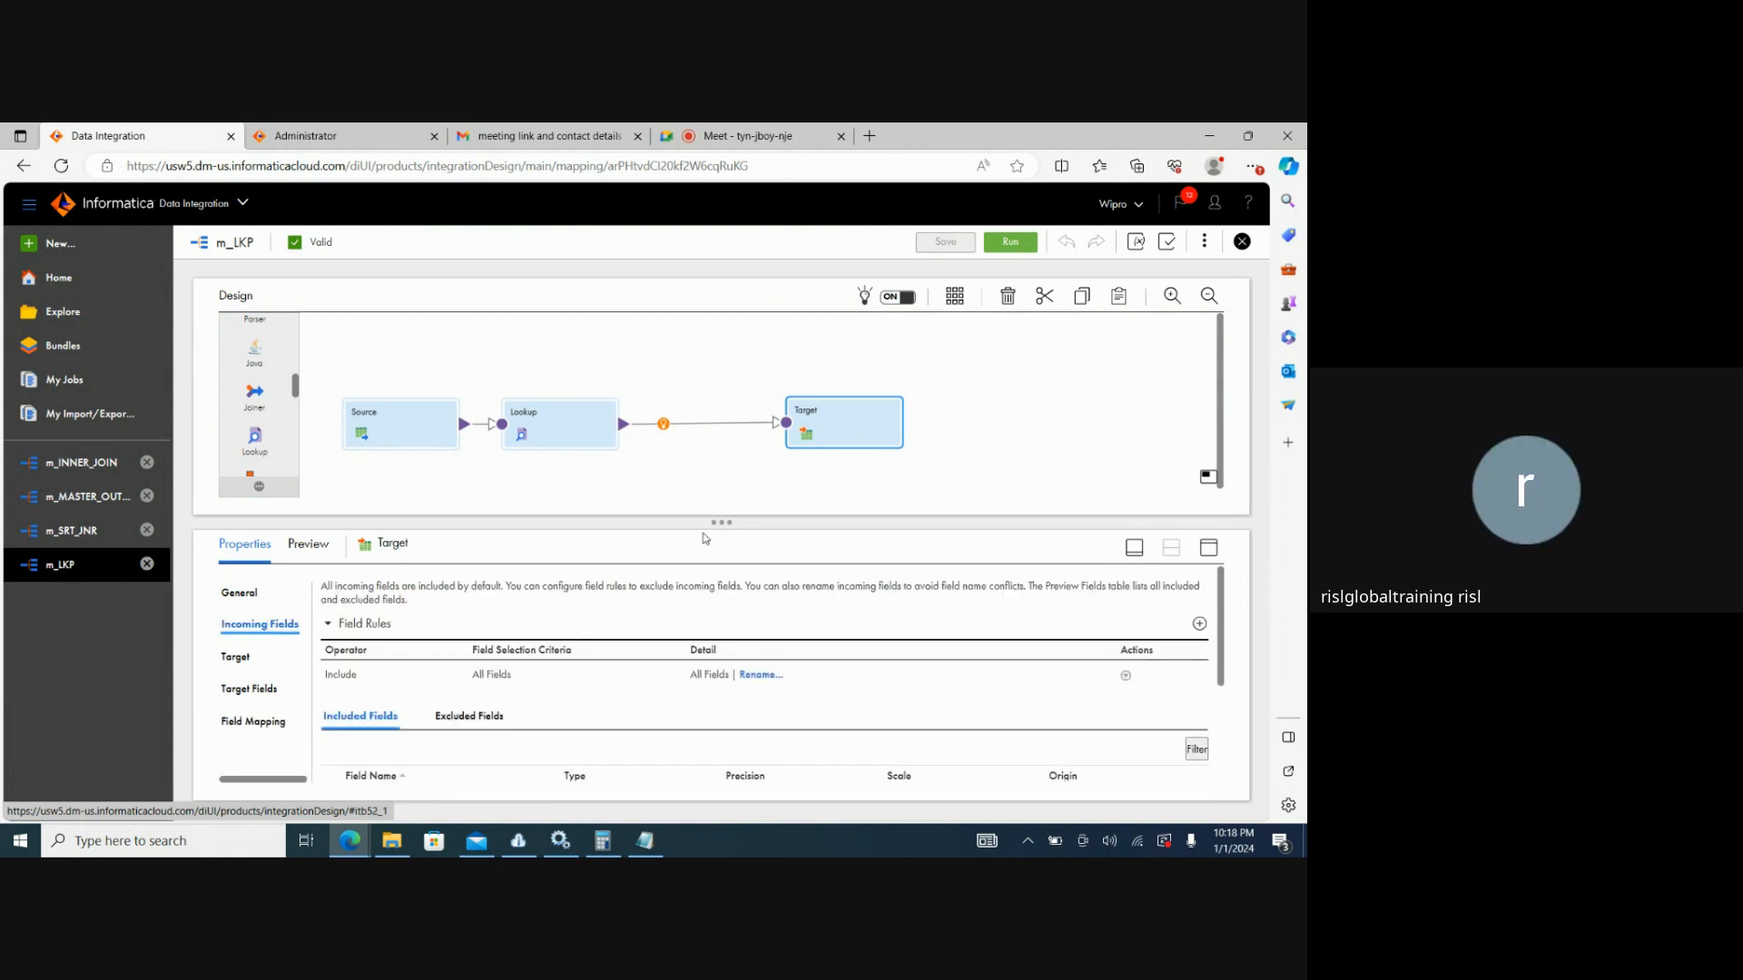
pyautogui.moveTo(737, 521); pyautogui.dragTo(737, 404)
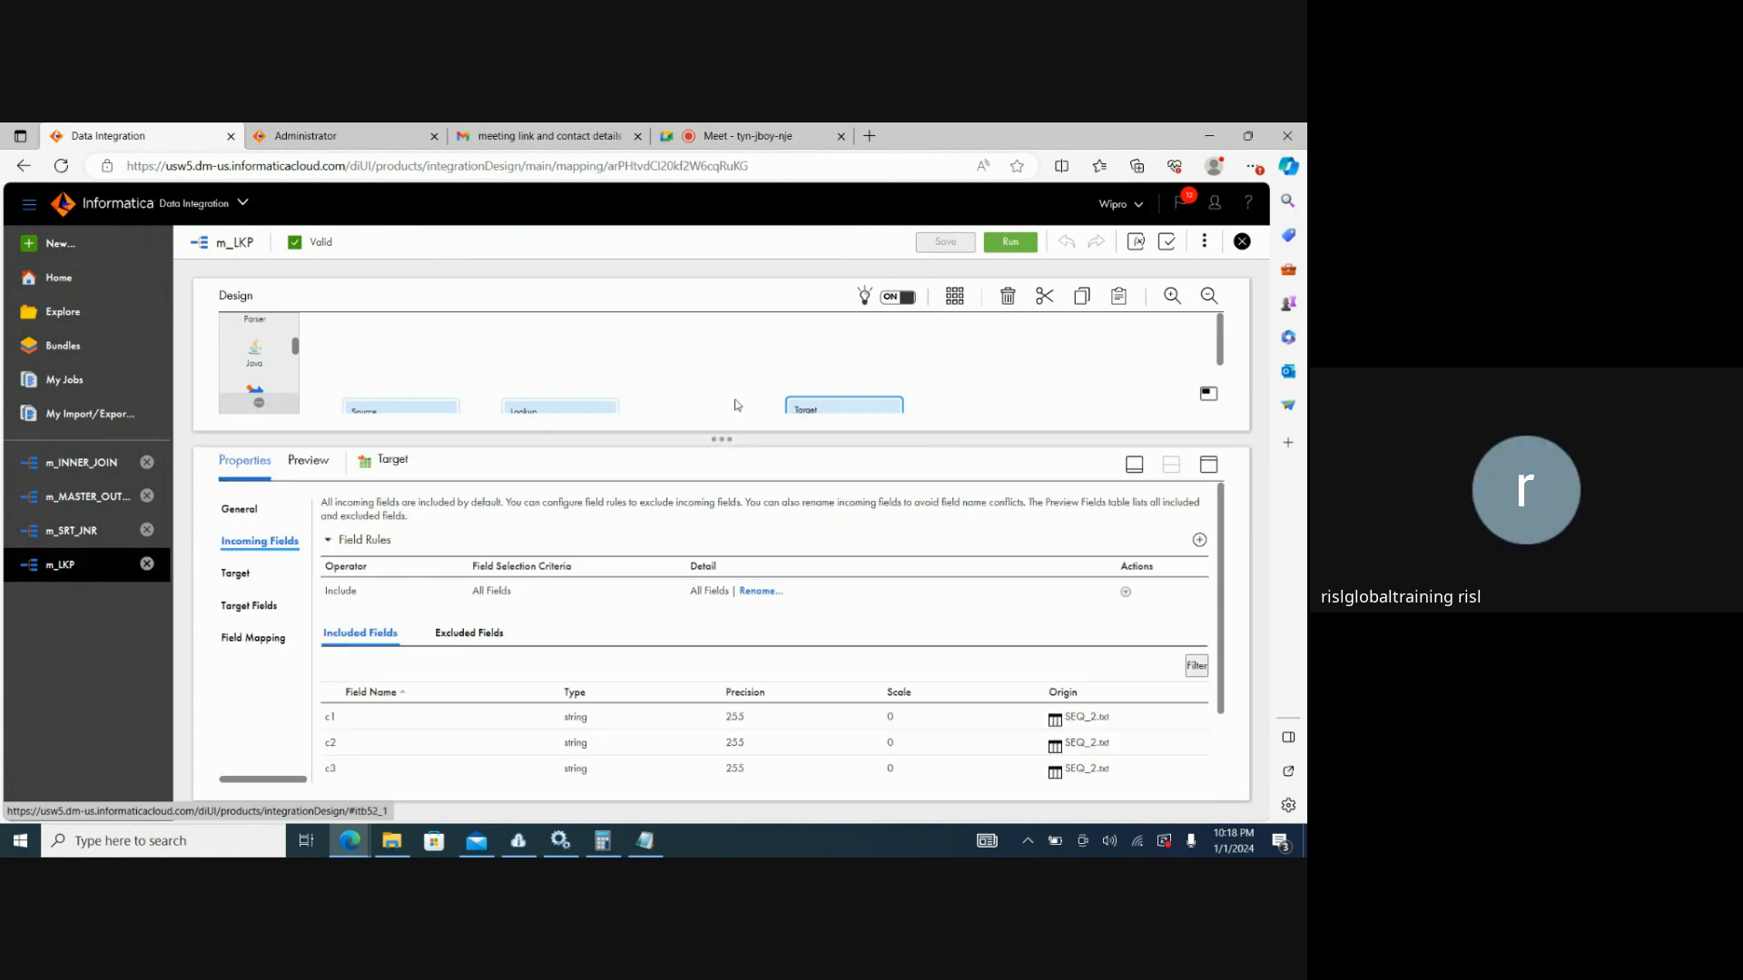
pyautogui.click(240, 607)
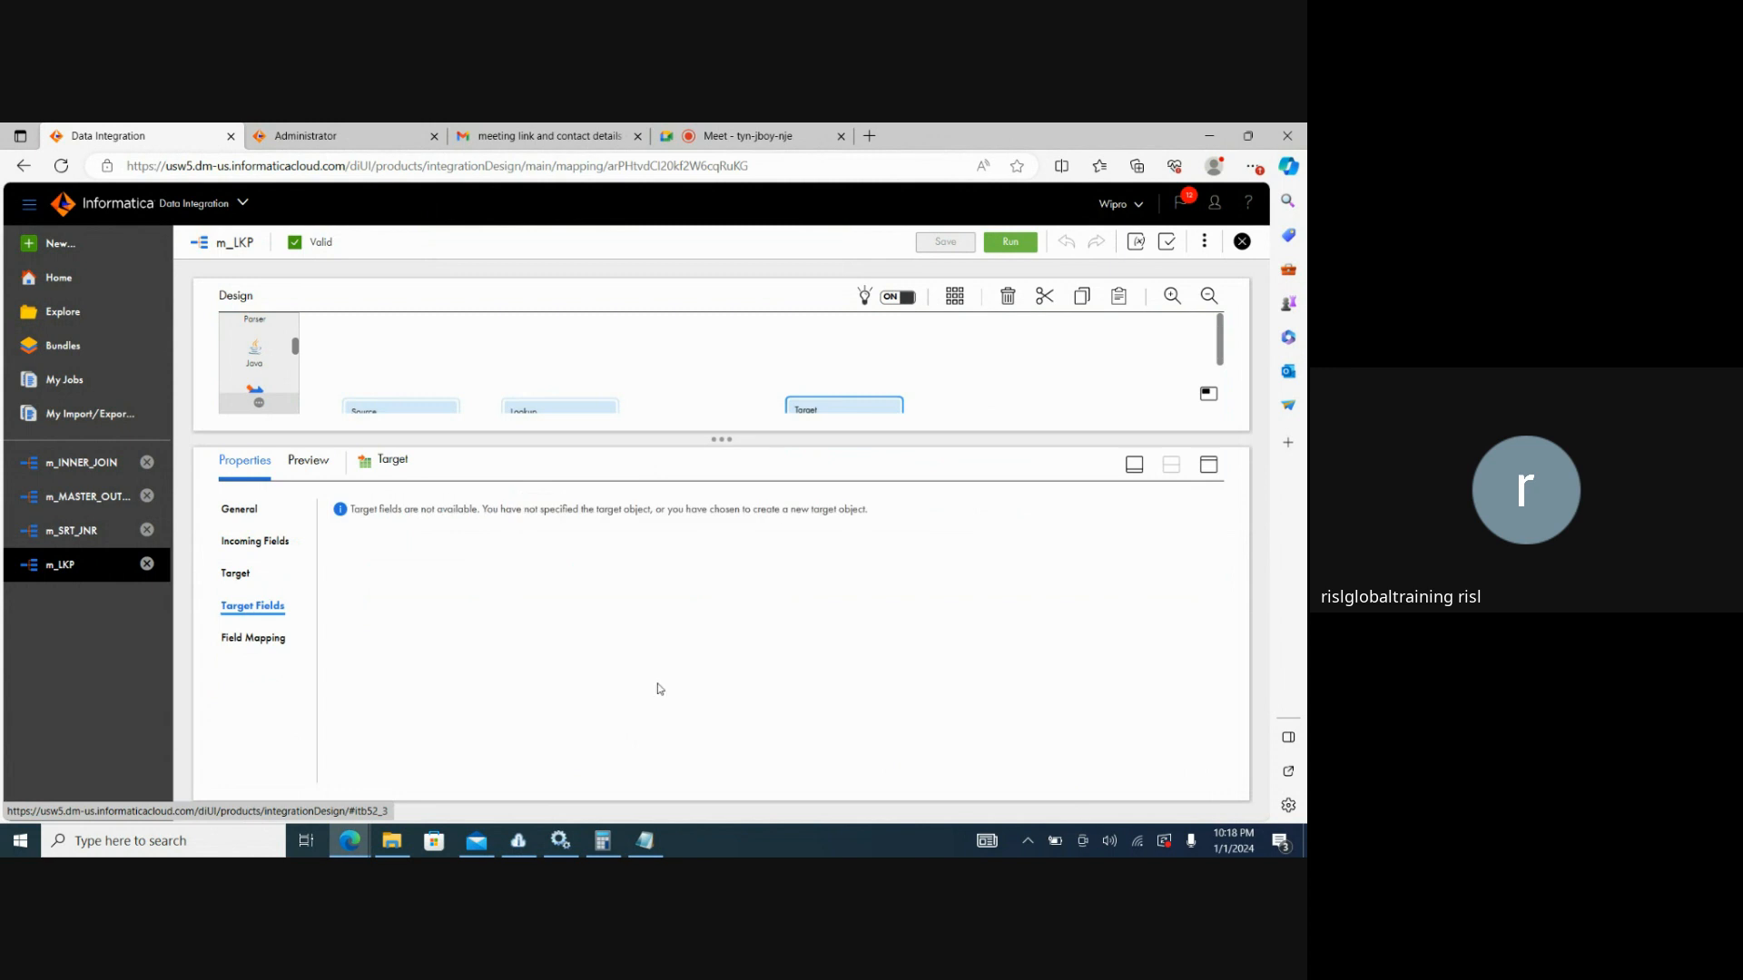
pyautogui.click(260, 639)
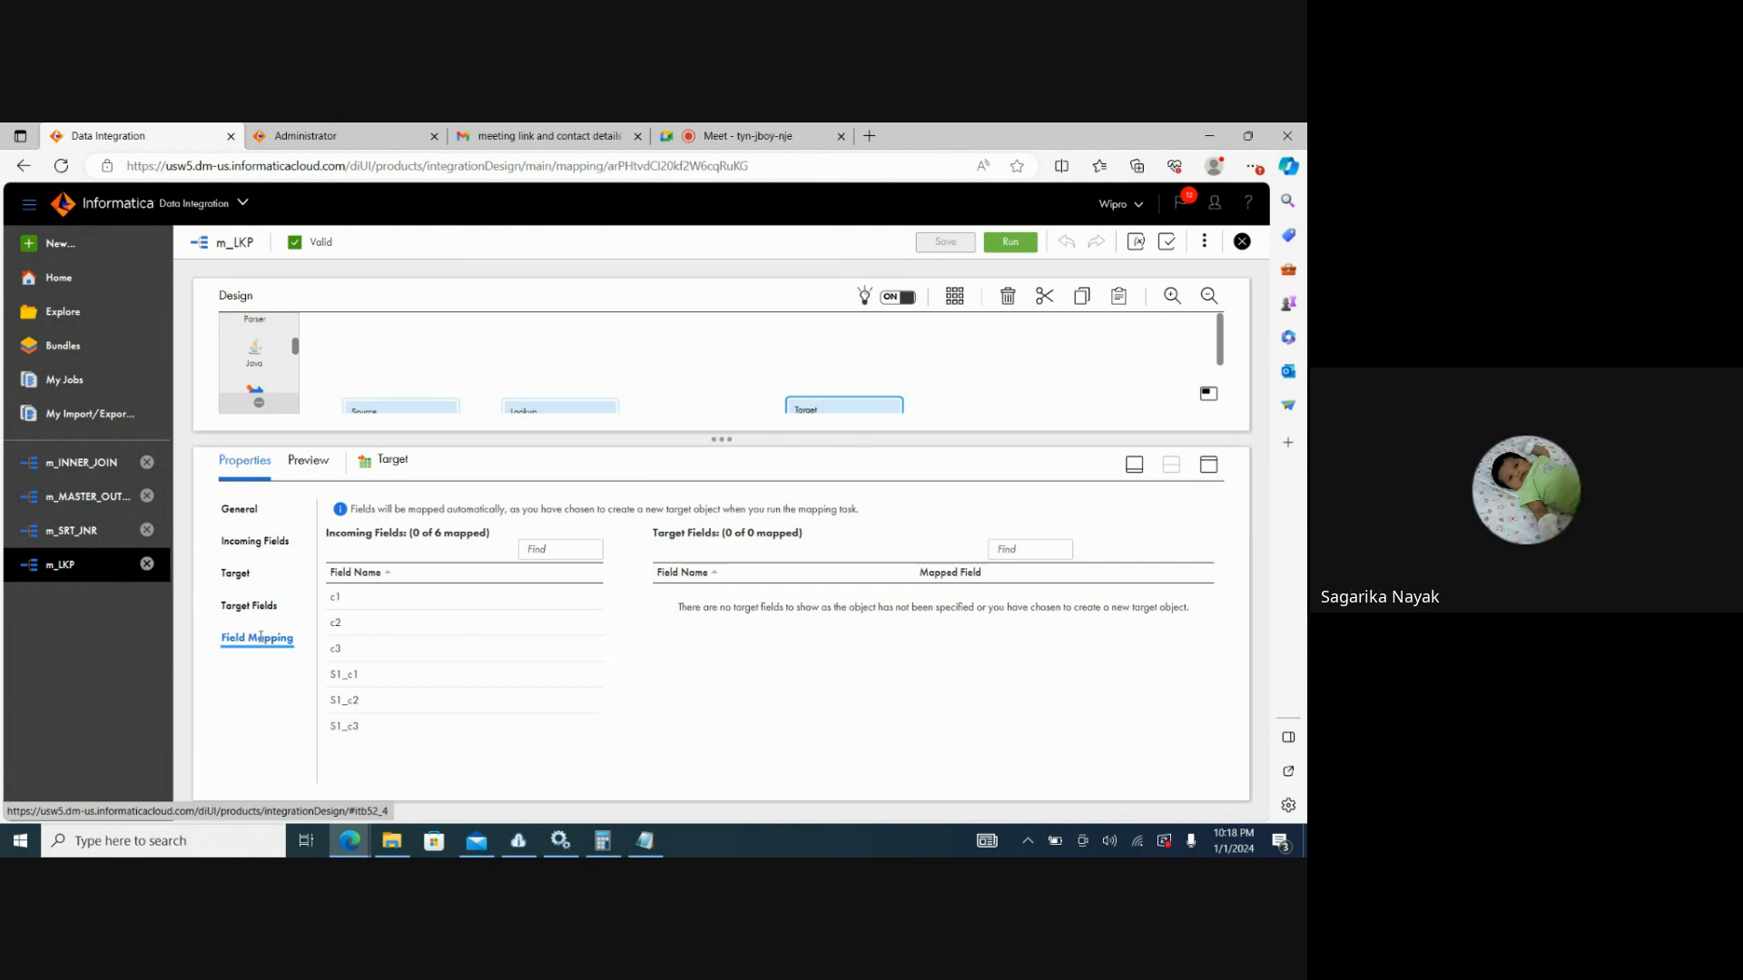
pyautogui.click(240, 574)
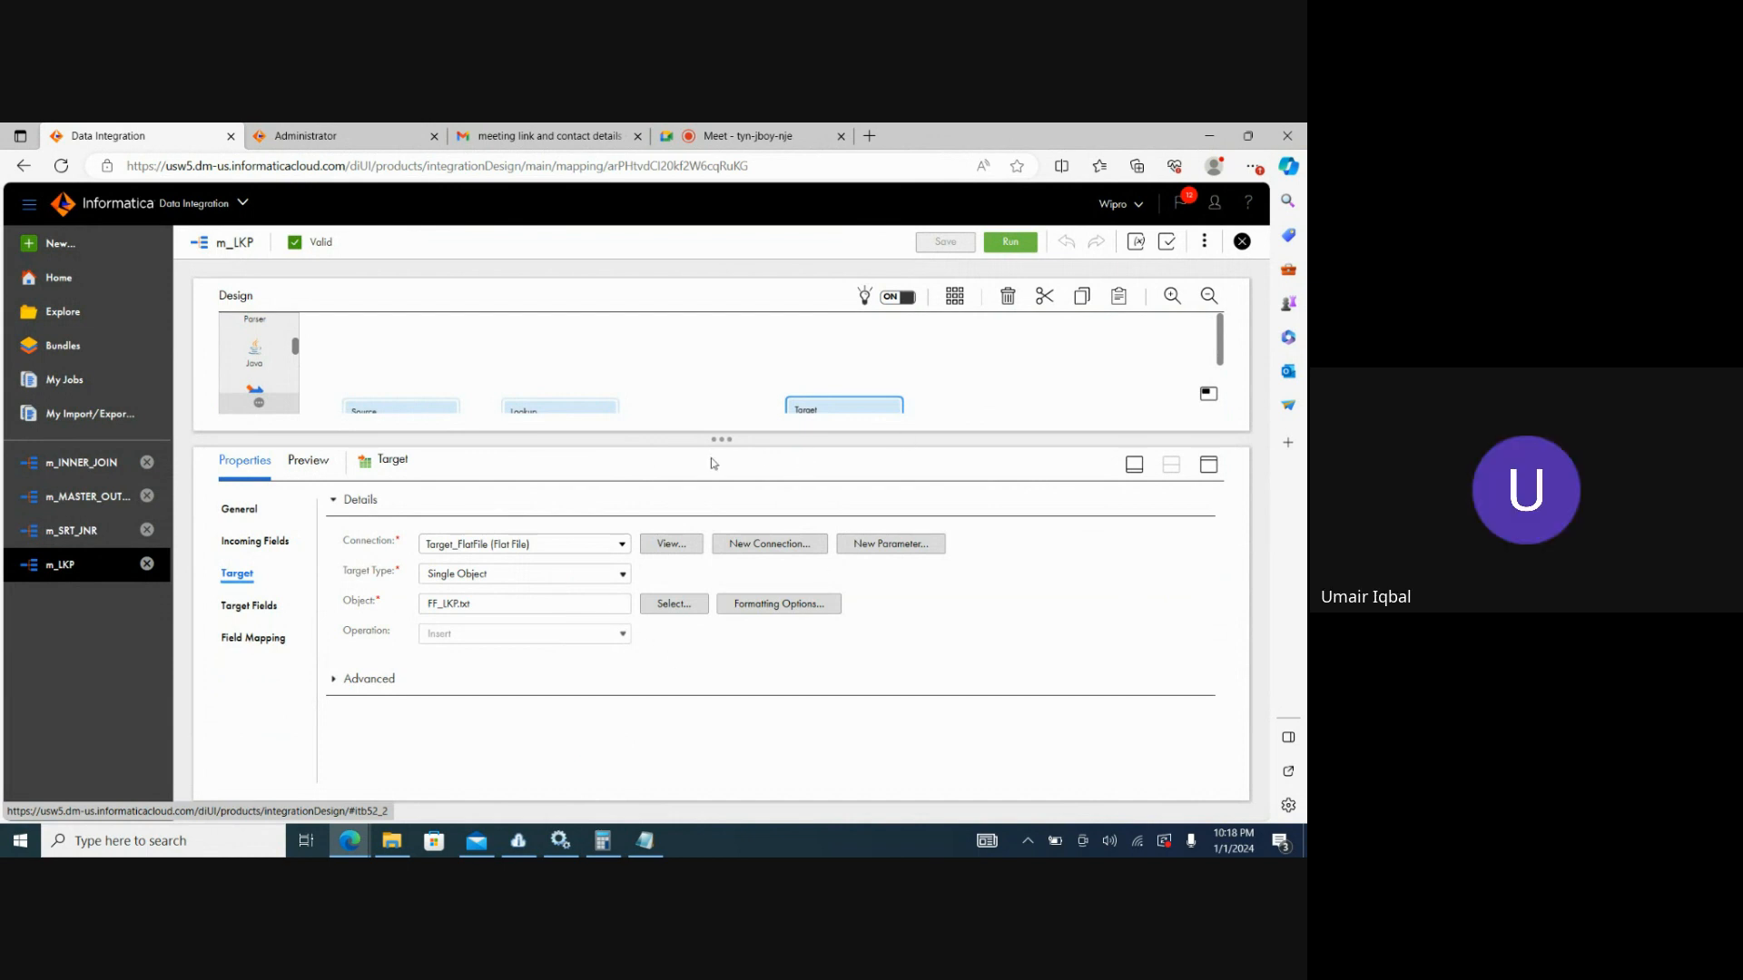
pyautogui.click(262, 612)
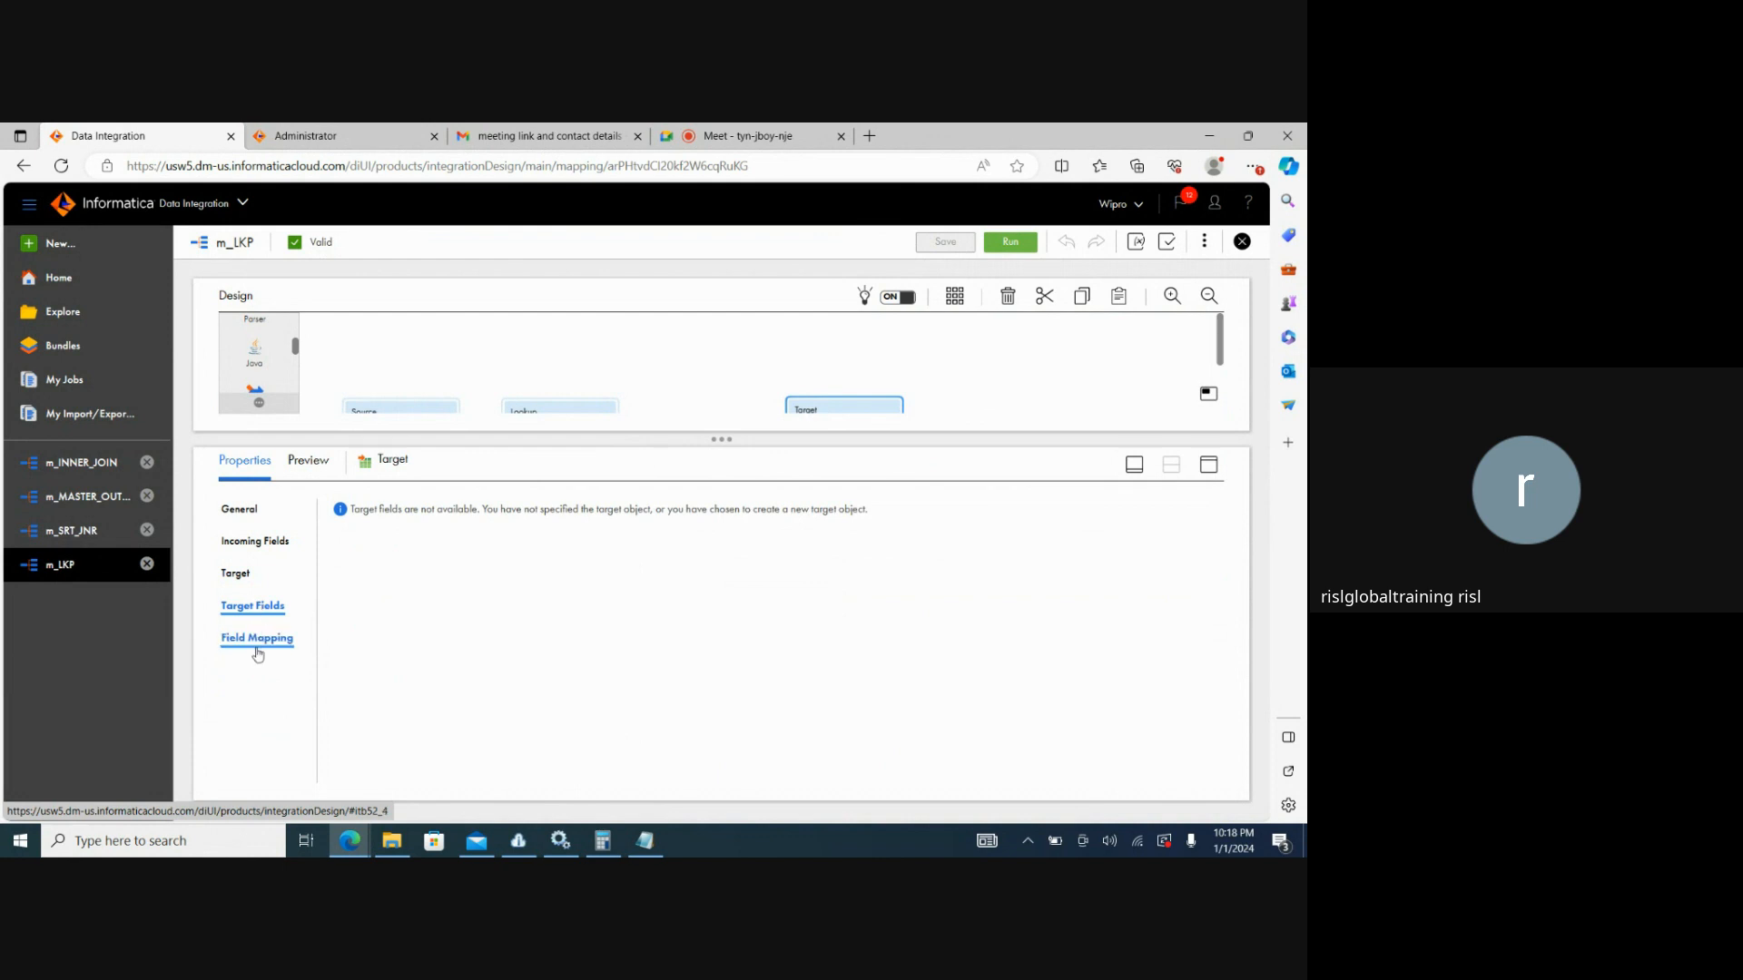
pyautogui.click(259, 643)
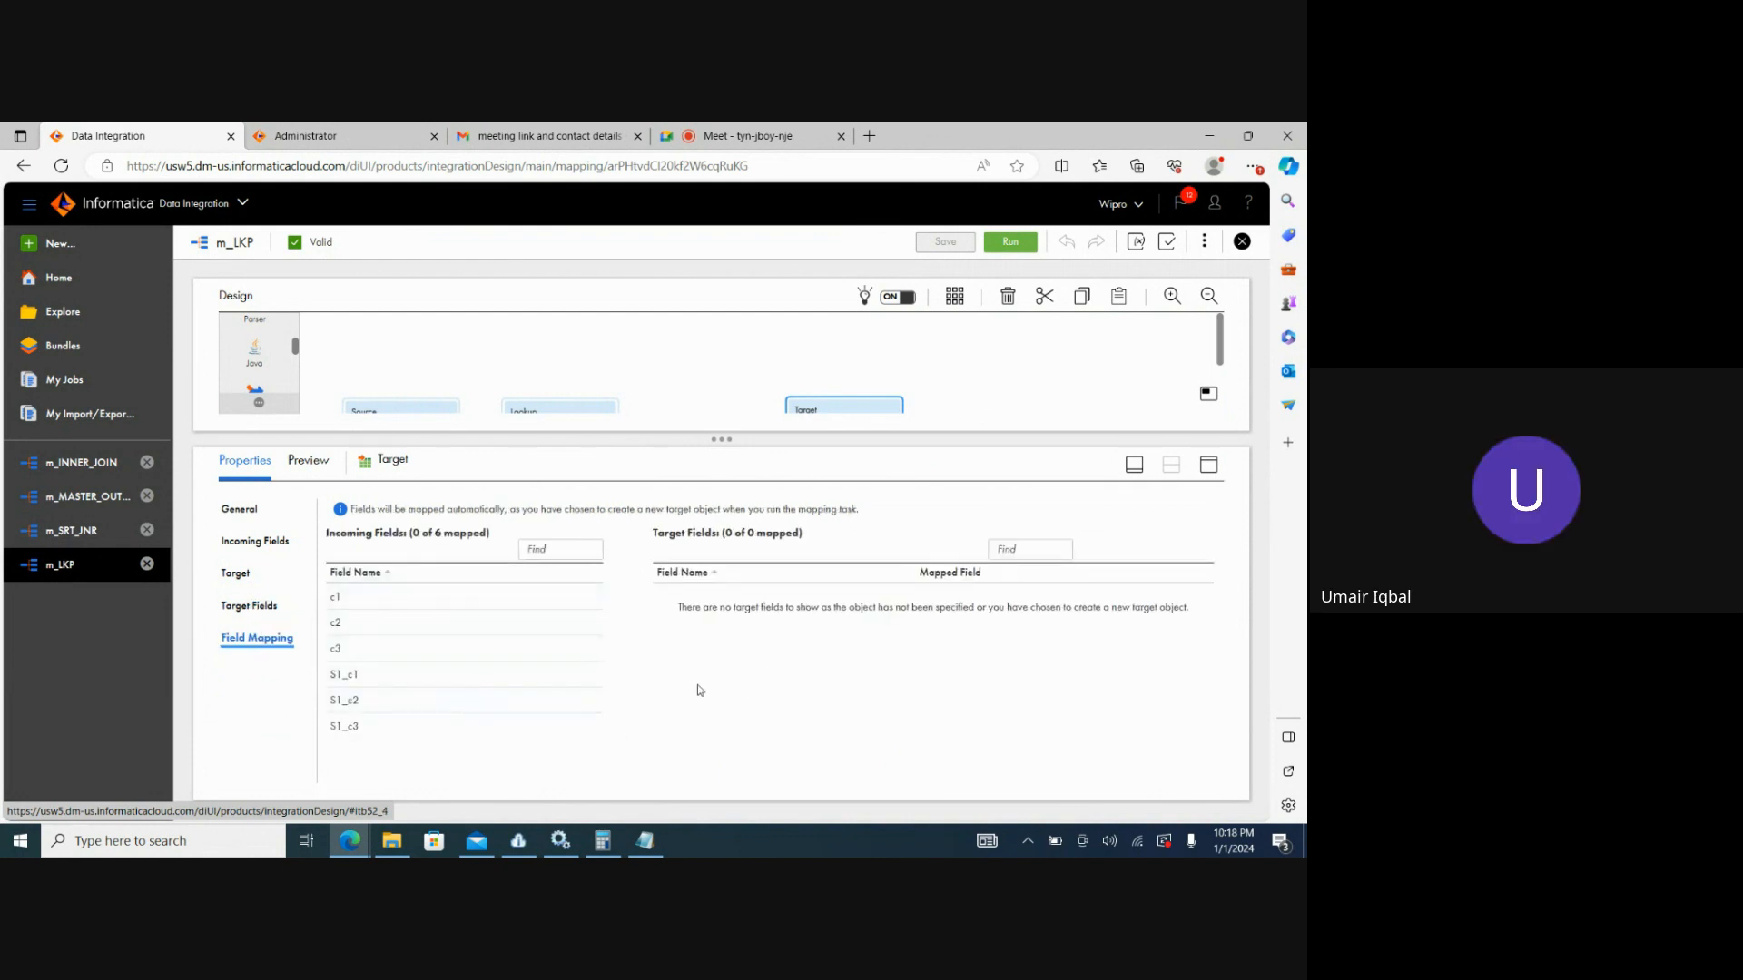
# Run the m_LKP mapping and monitor its job status, refreshing the jobs list.
pyautogui.click(769, 349)
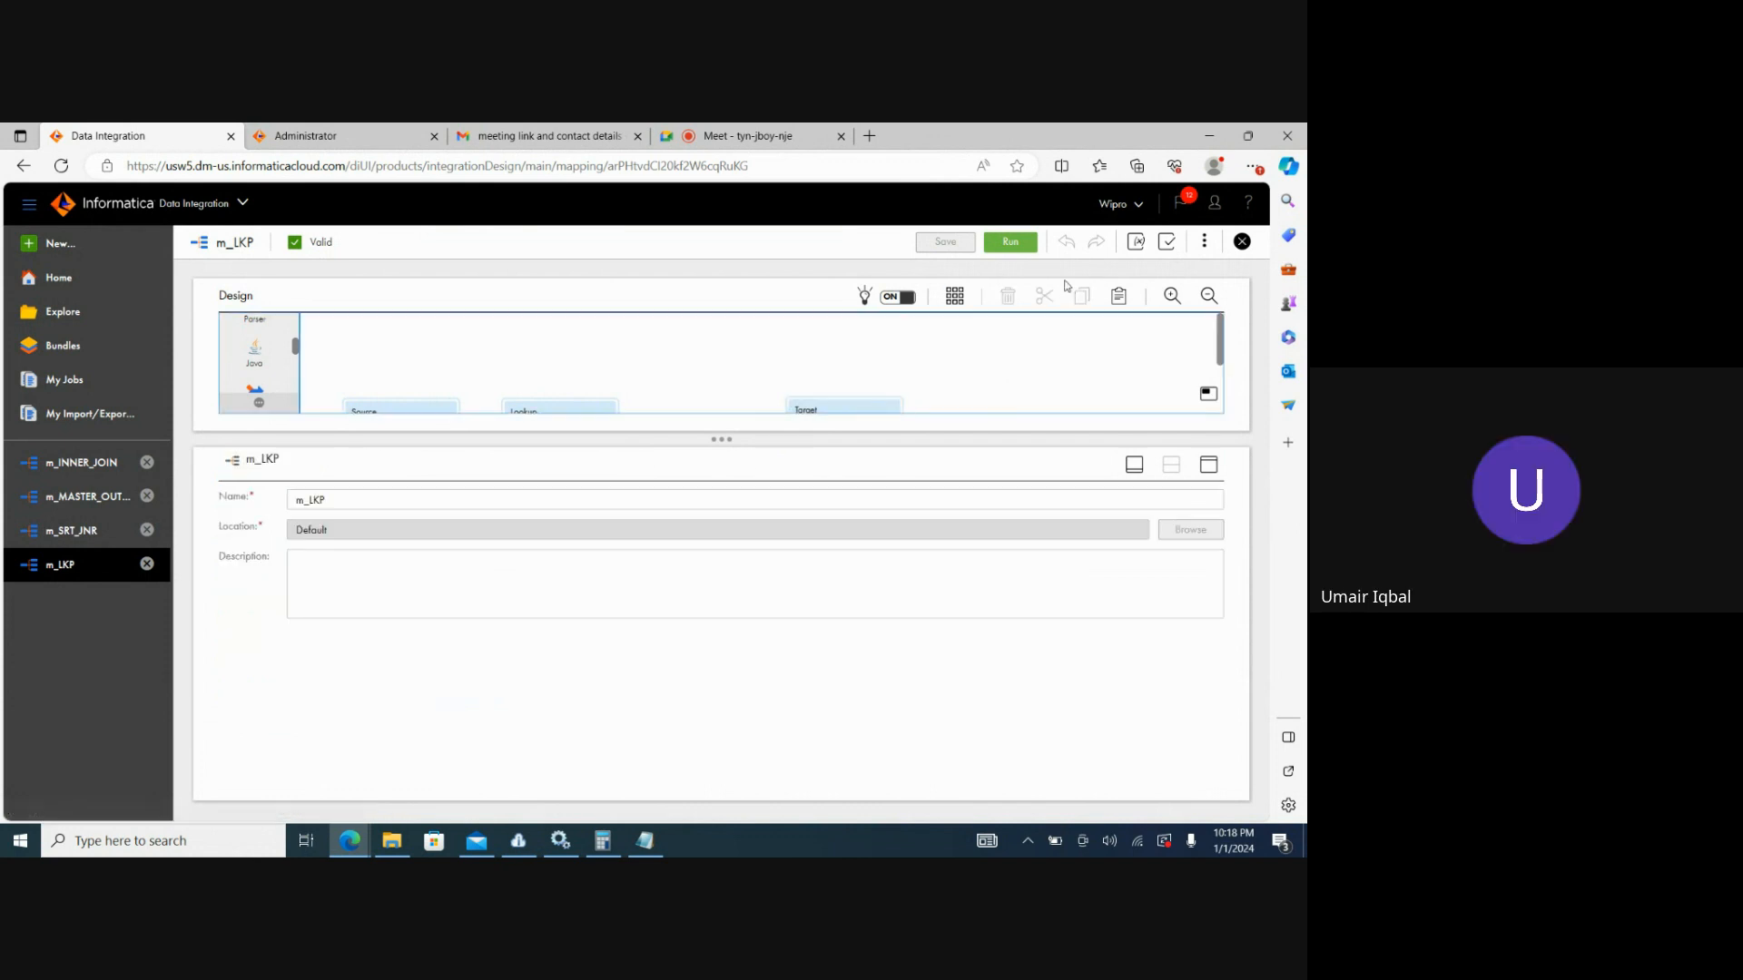
pyautogui.click(1010, 242)
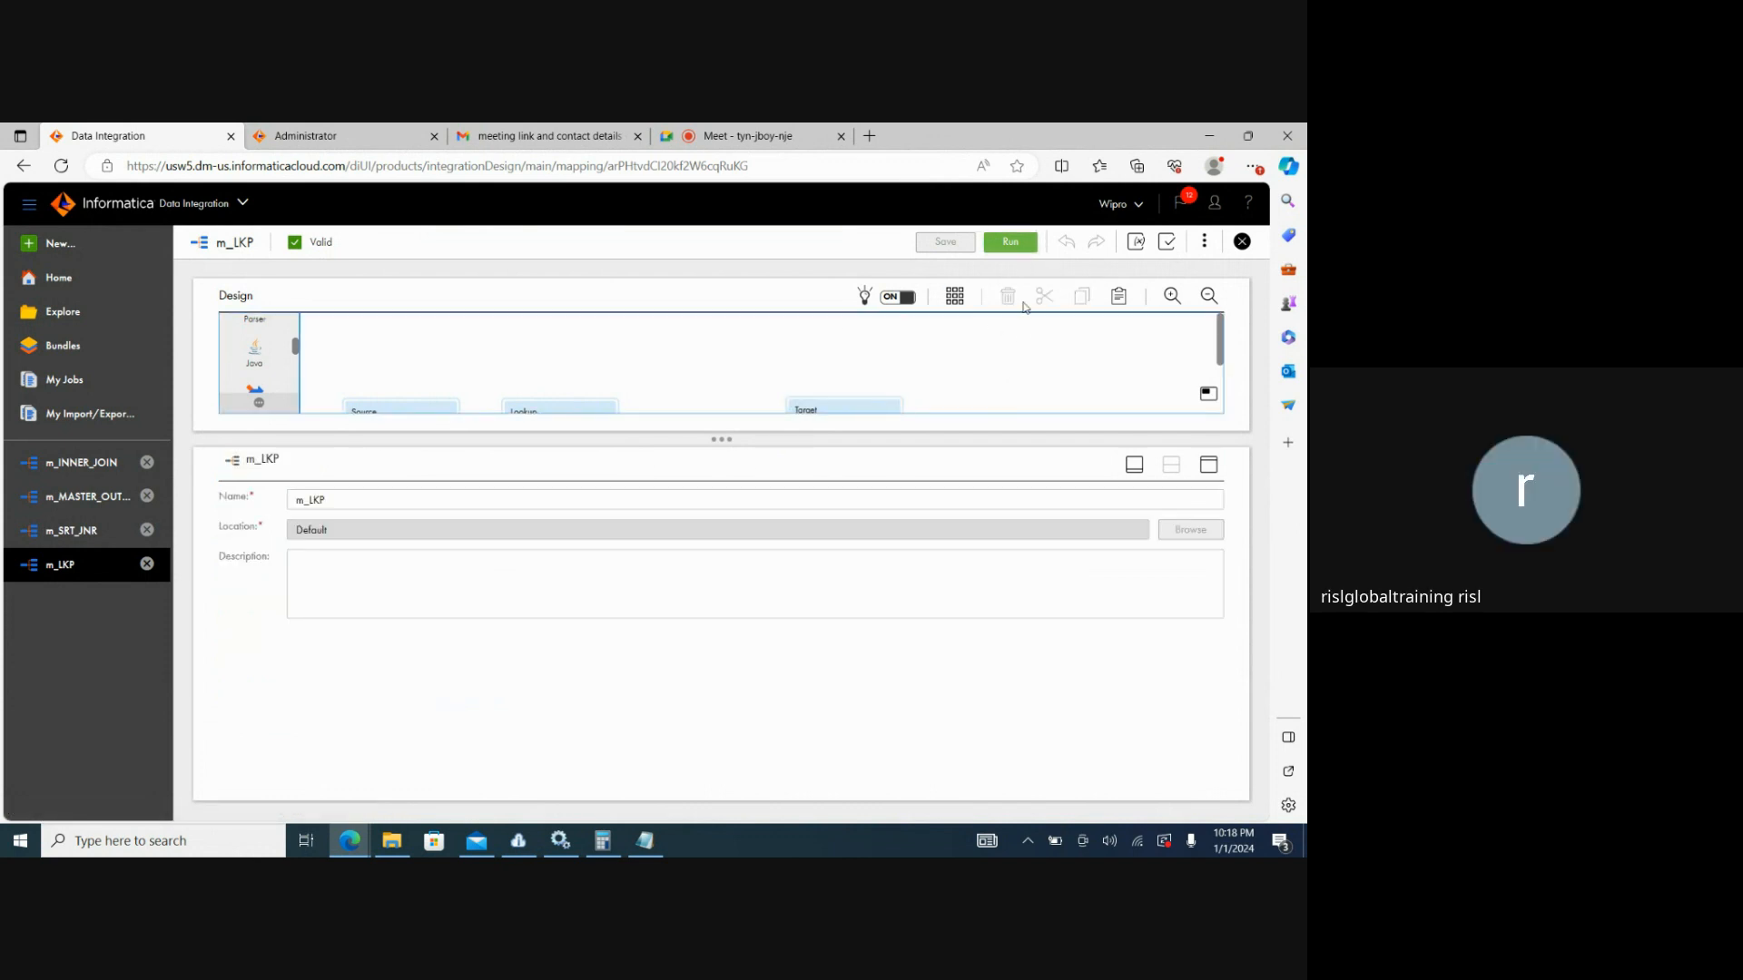
pyautogui.click(151, 394)
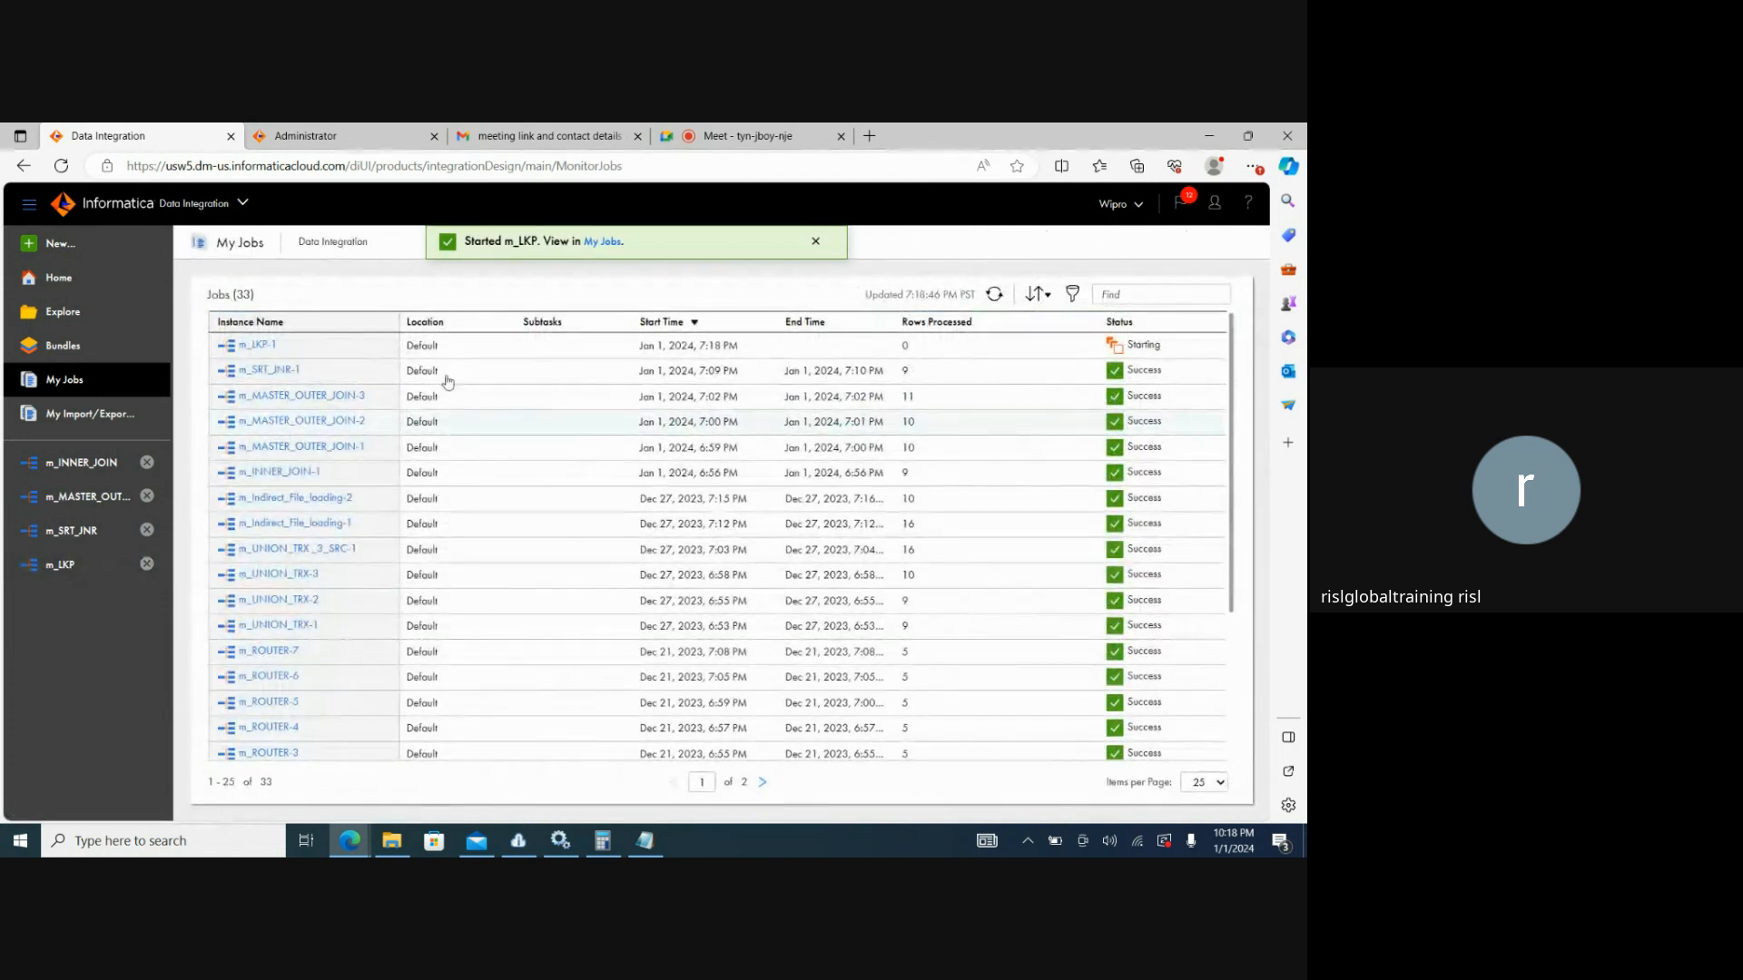
pyautogui.click(993, 295)
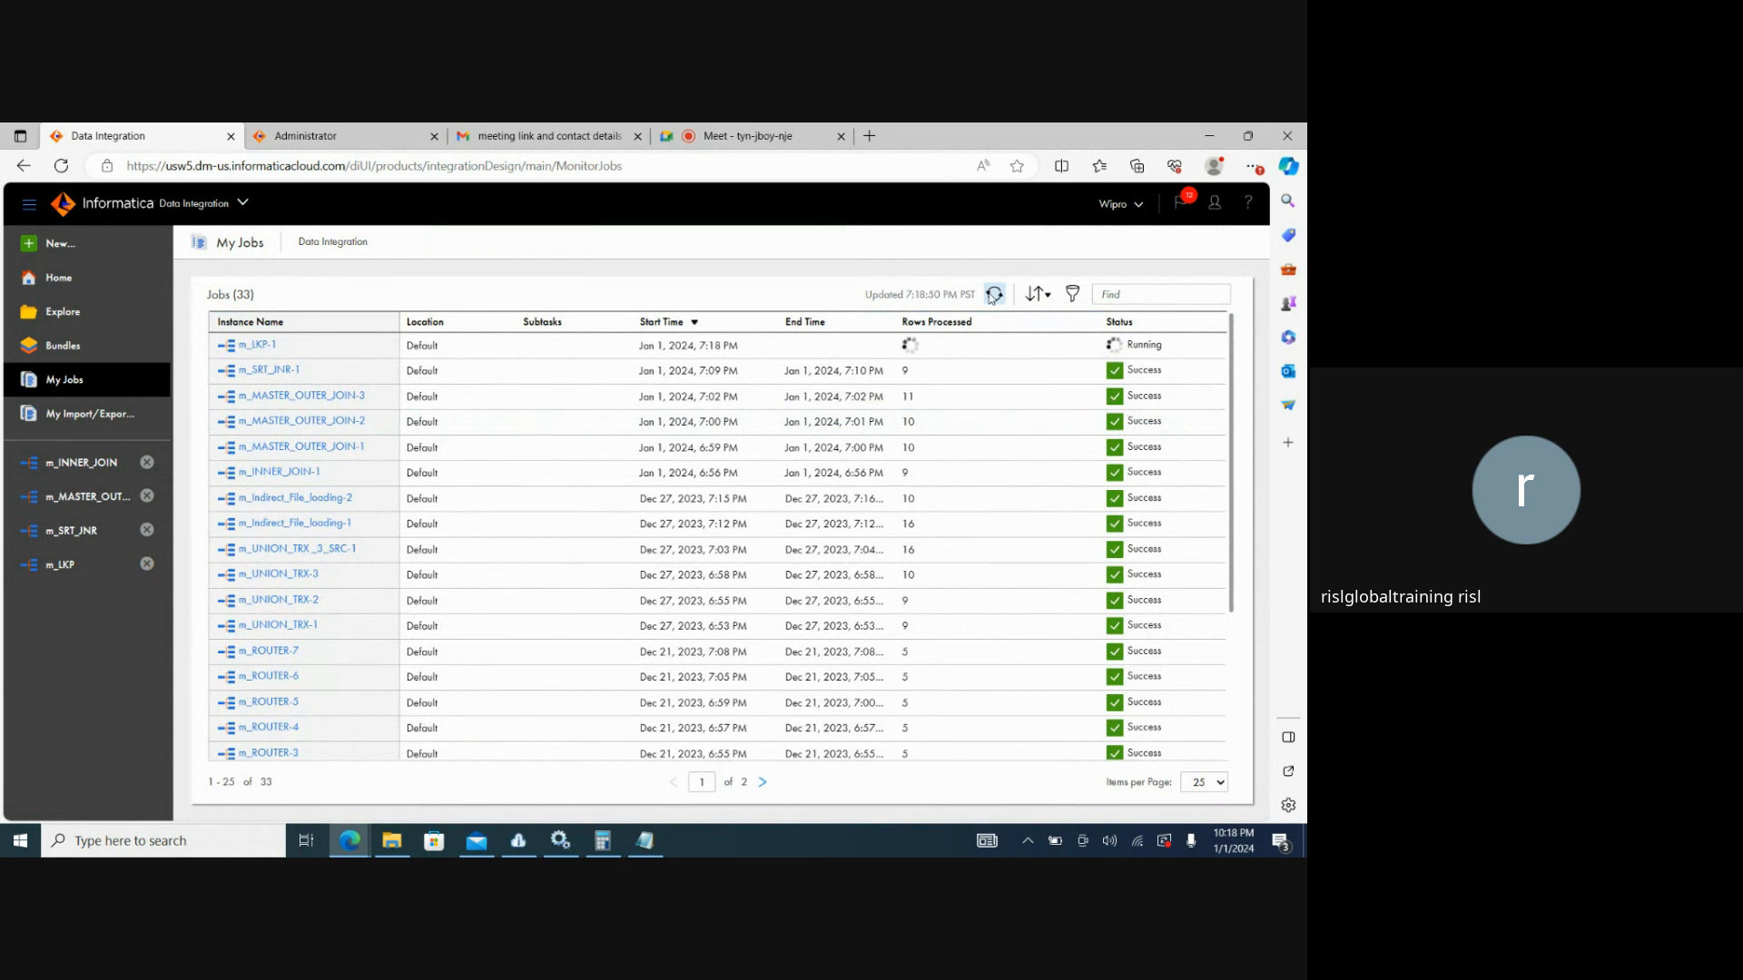
pyautogui.click(993, 295)
pyautogui.click(993, 295)
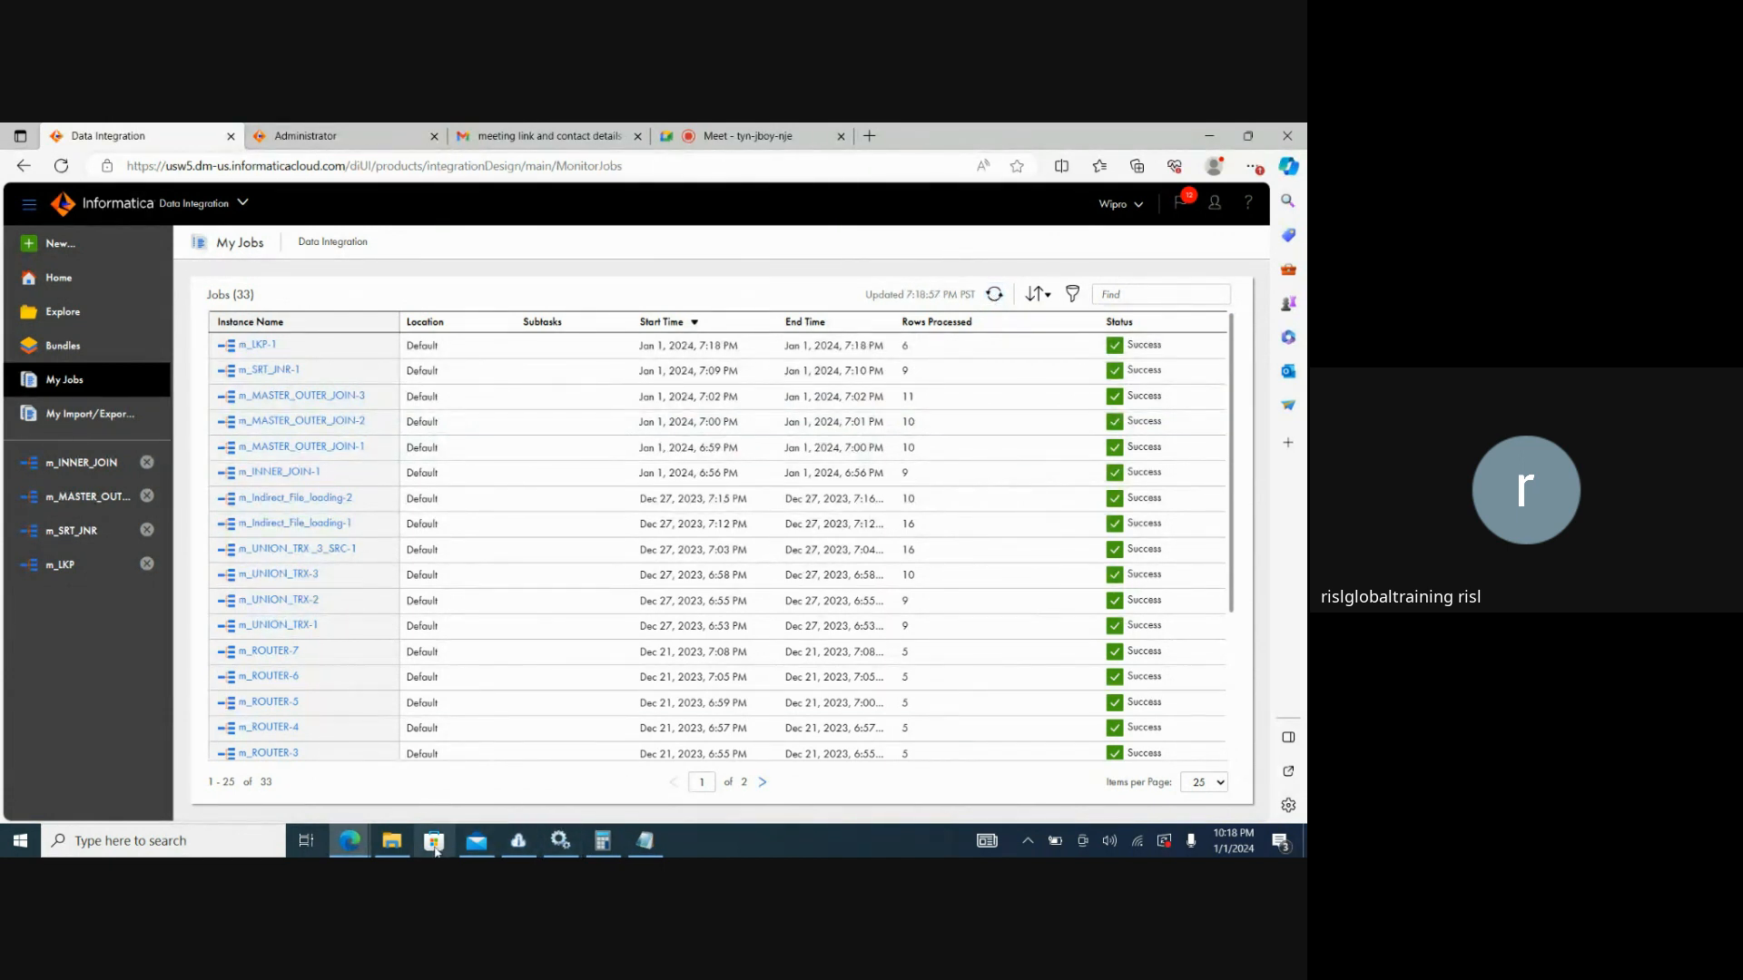
# Switch to File Explorer and open the FF_LKP output file from the Target folder to examine its rows.
pyautogui.click(396, 842)
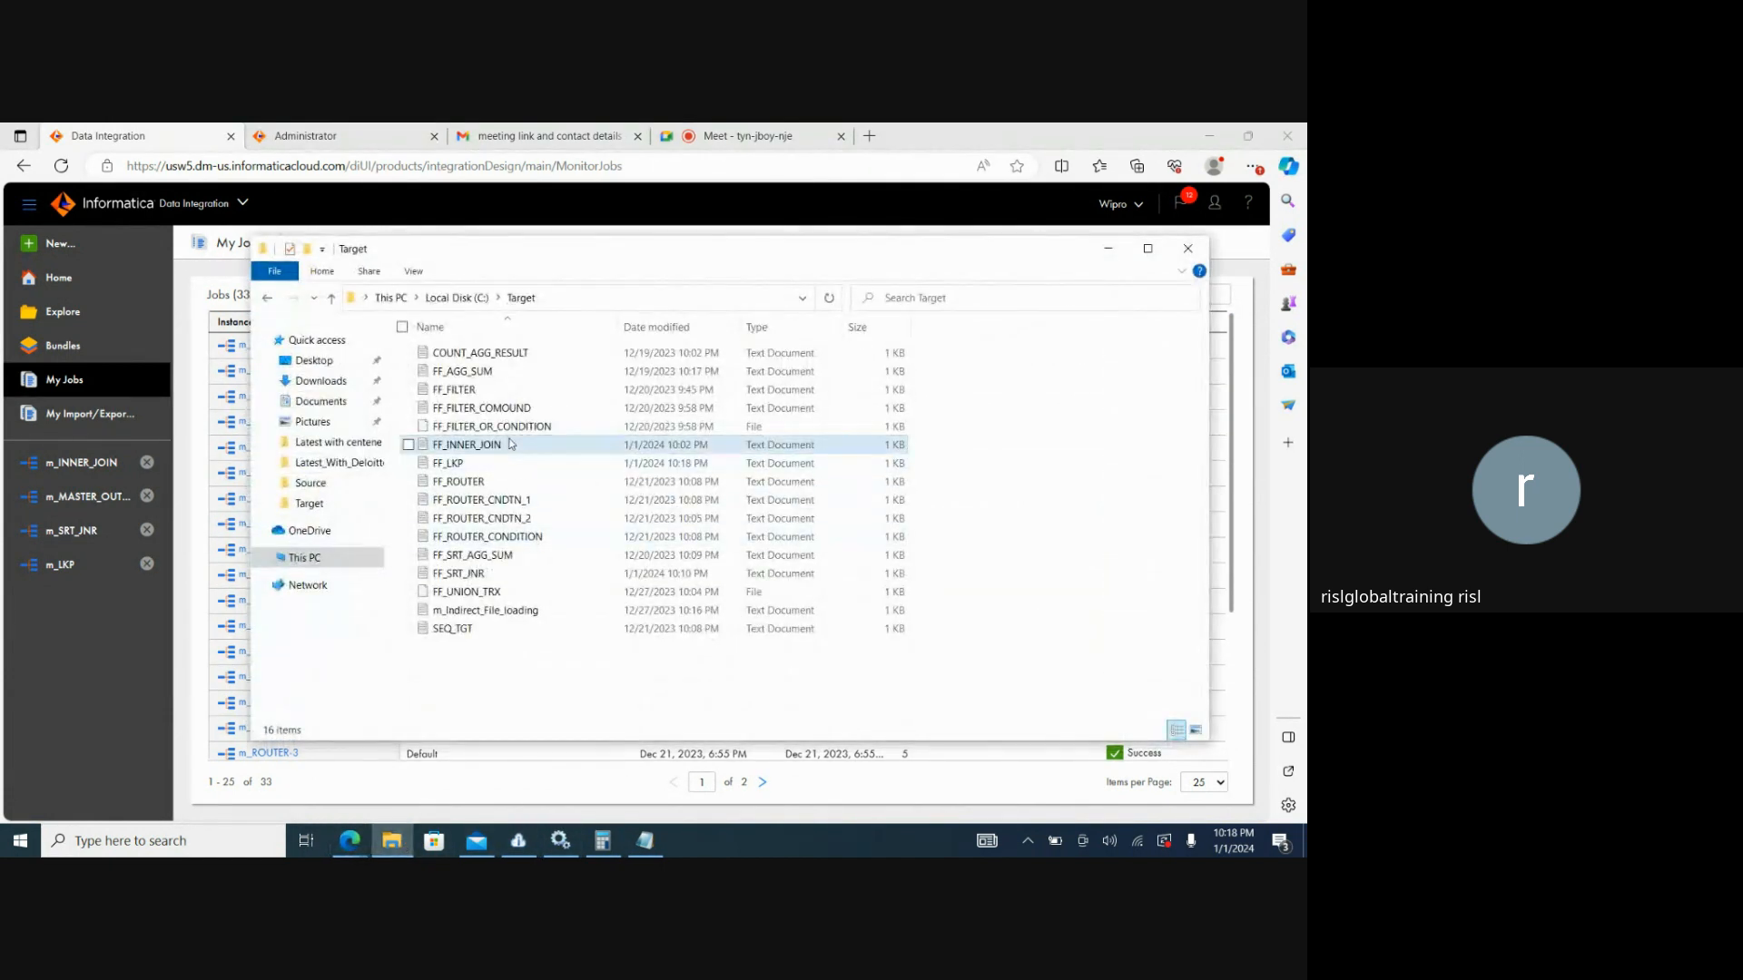
pyautogui.click(471, 464)
pyautogui.doubleClick(471, 464)
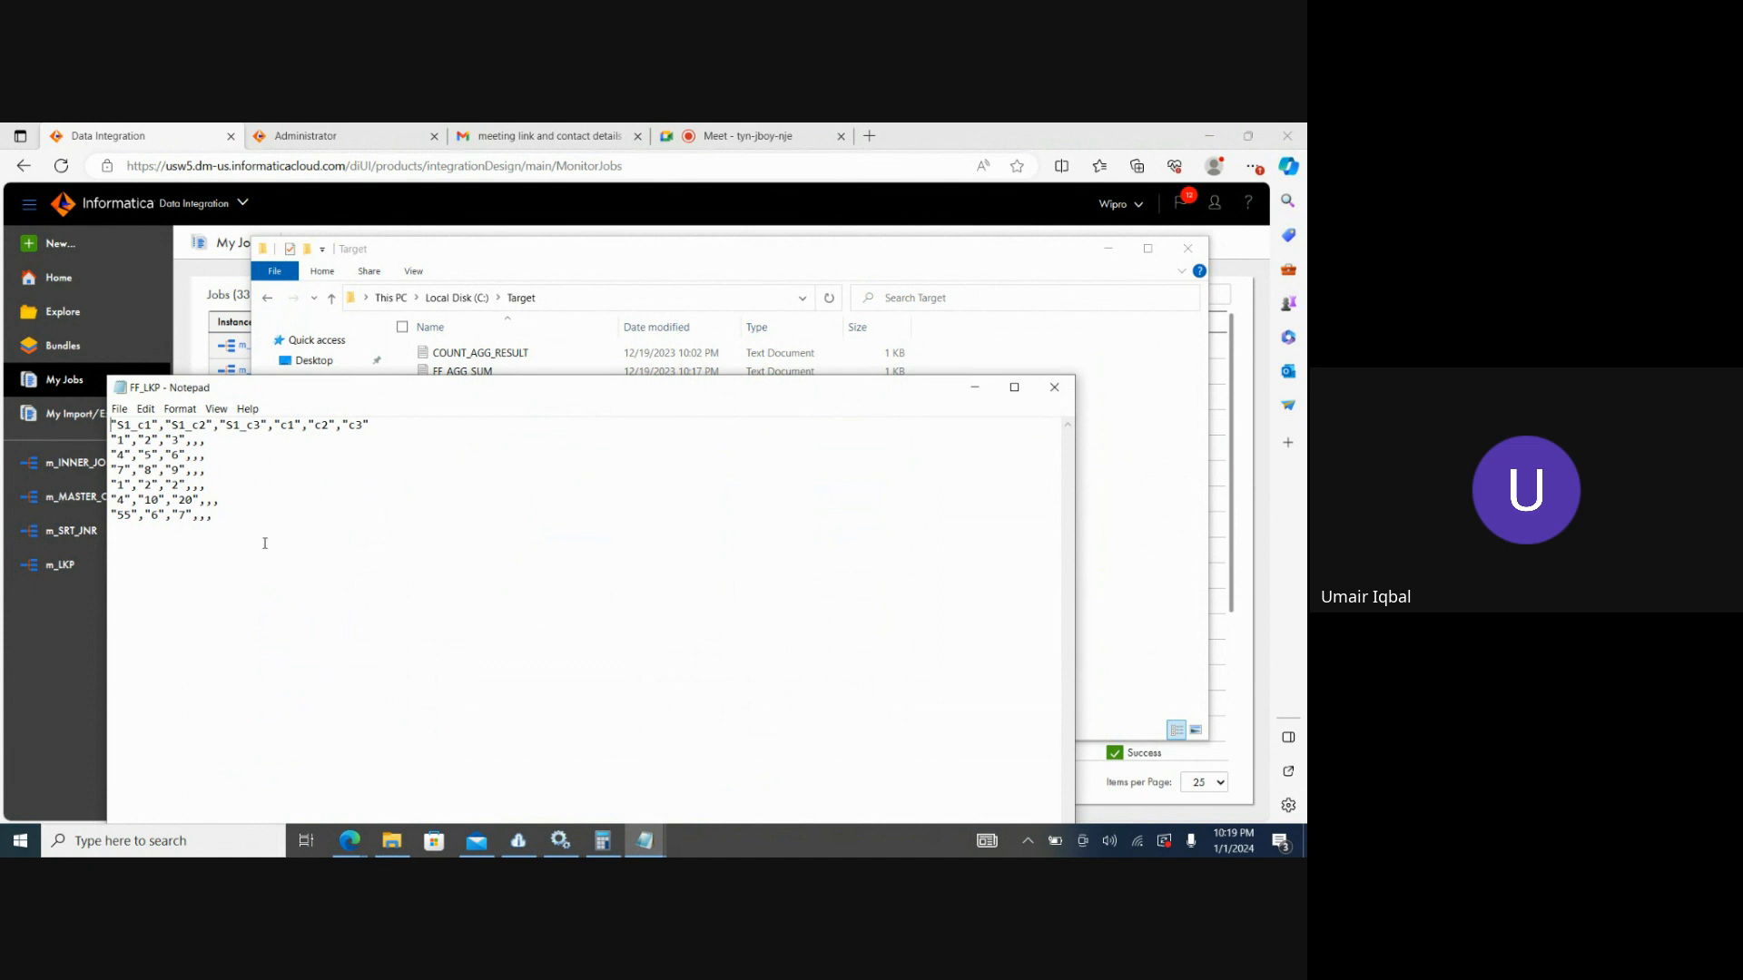
# Open the lookup file SEQ_2 from the C: drive's Source folder and highlight its data rows.
pyautogui.click(471, 297)
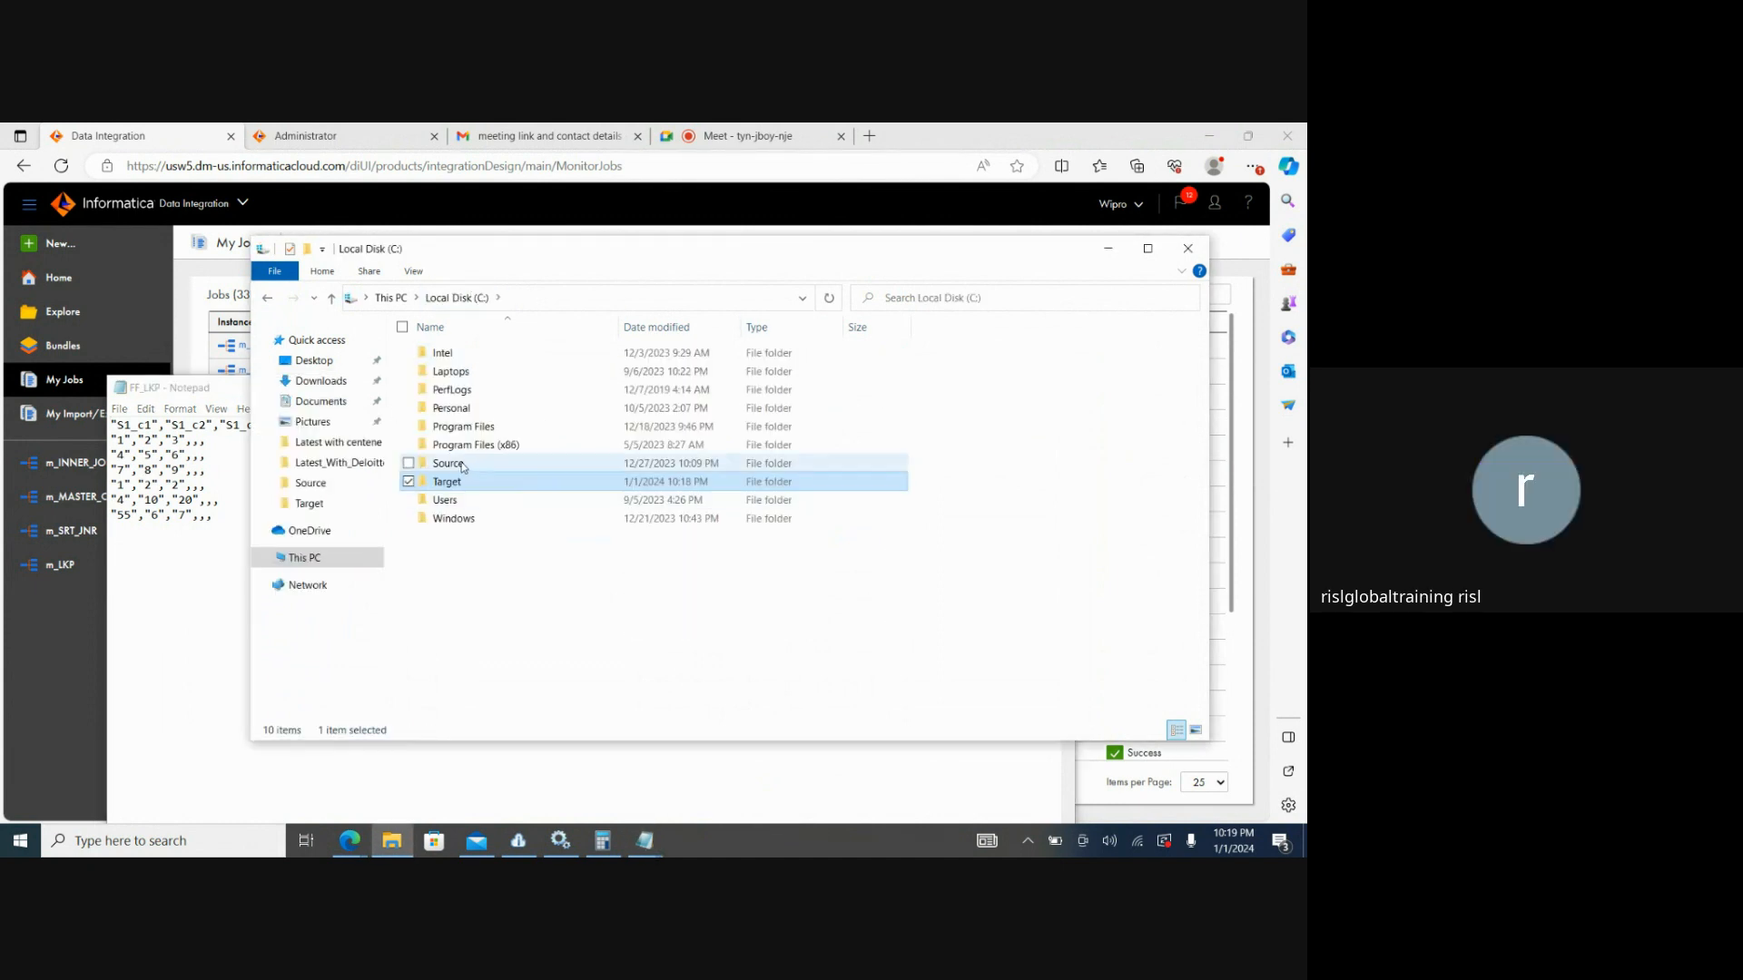
pyautogui.doubleClick(461, 467)
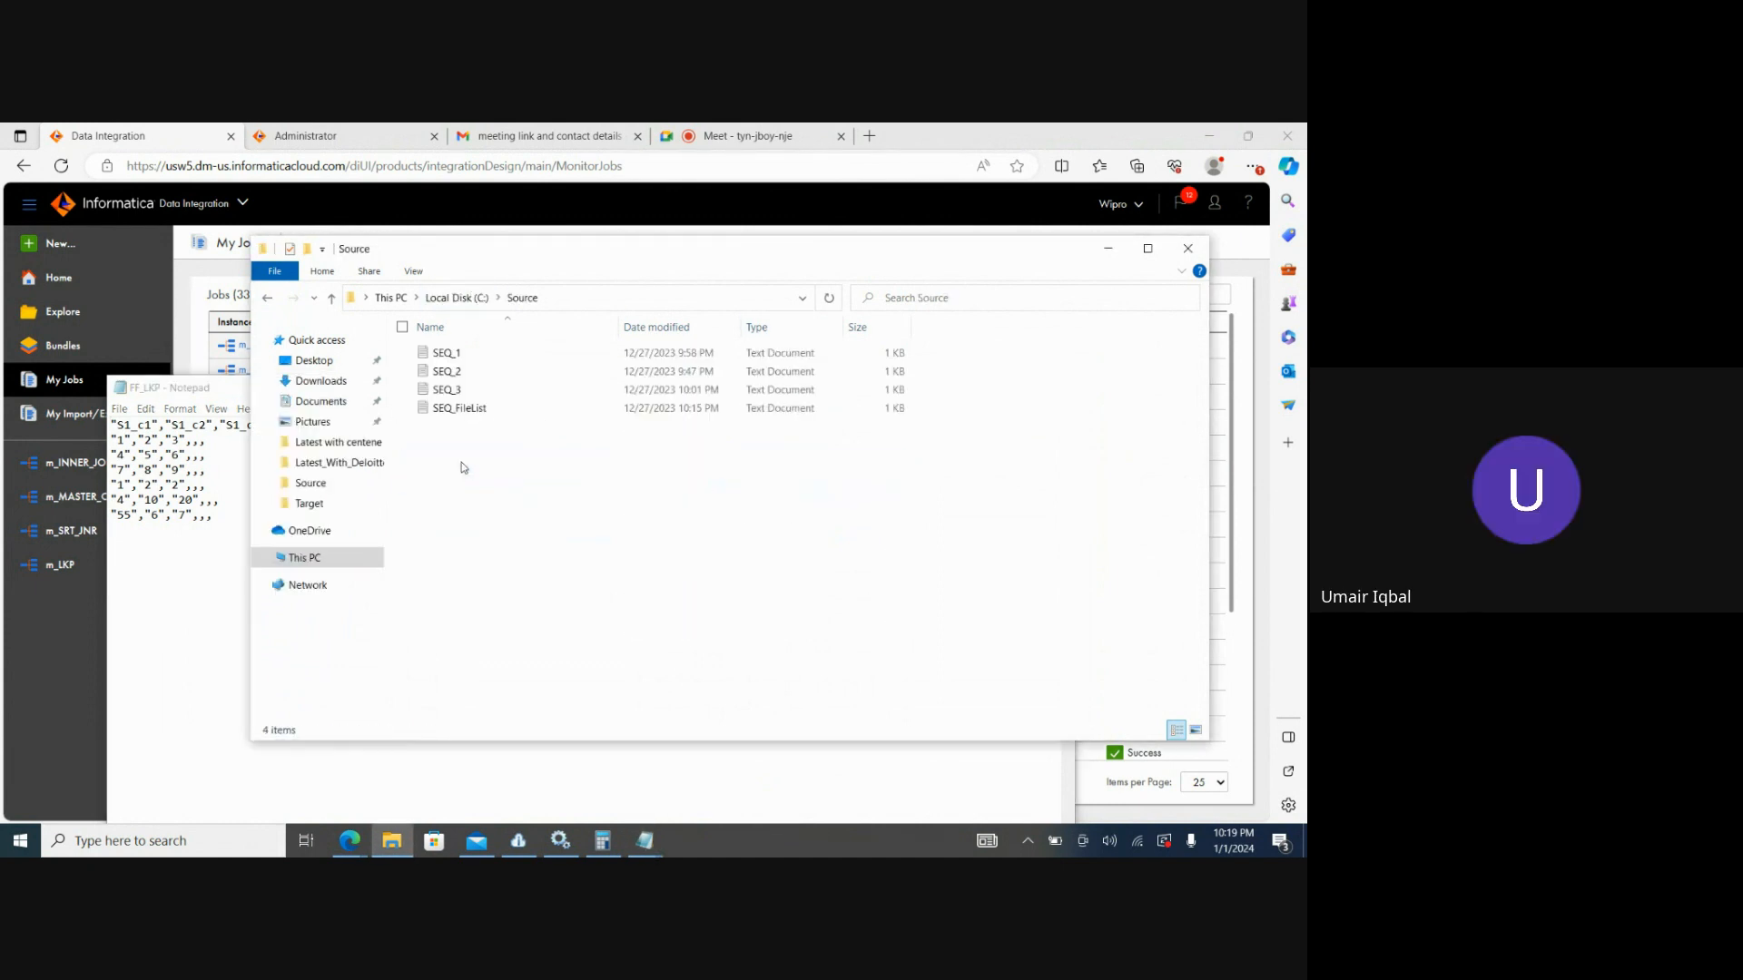
pyautogui.doubleClick(449, 372)
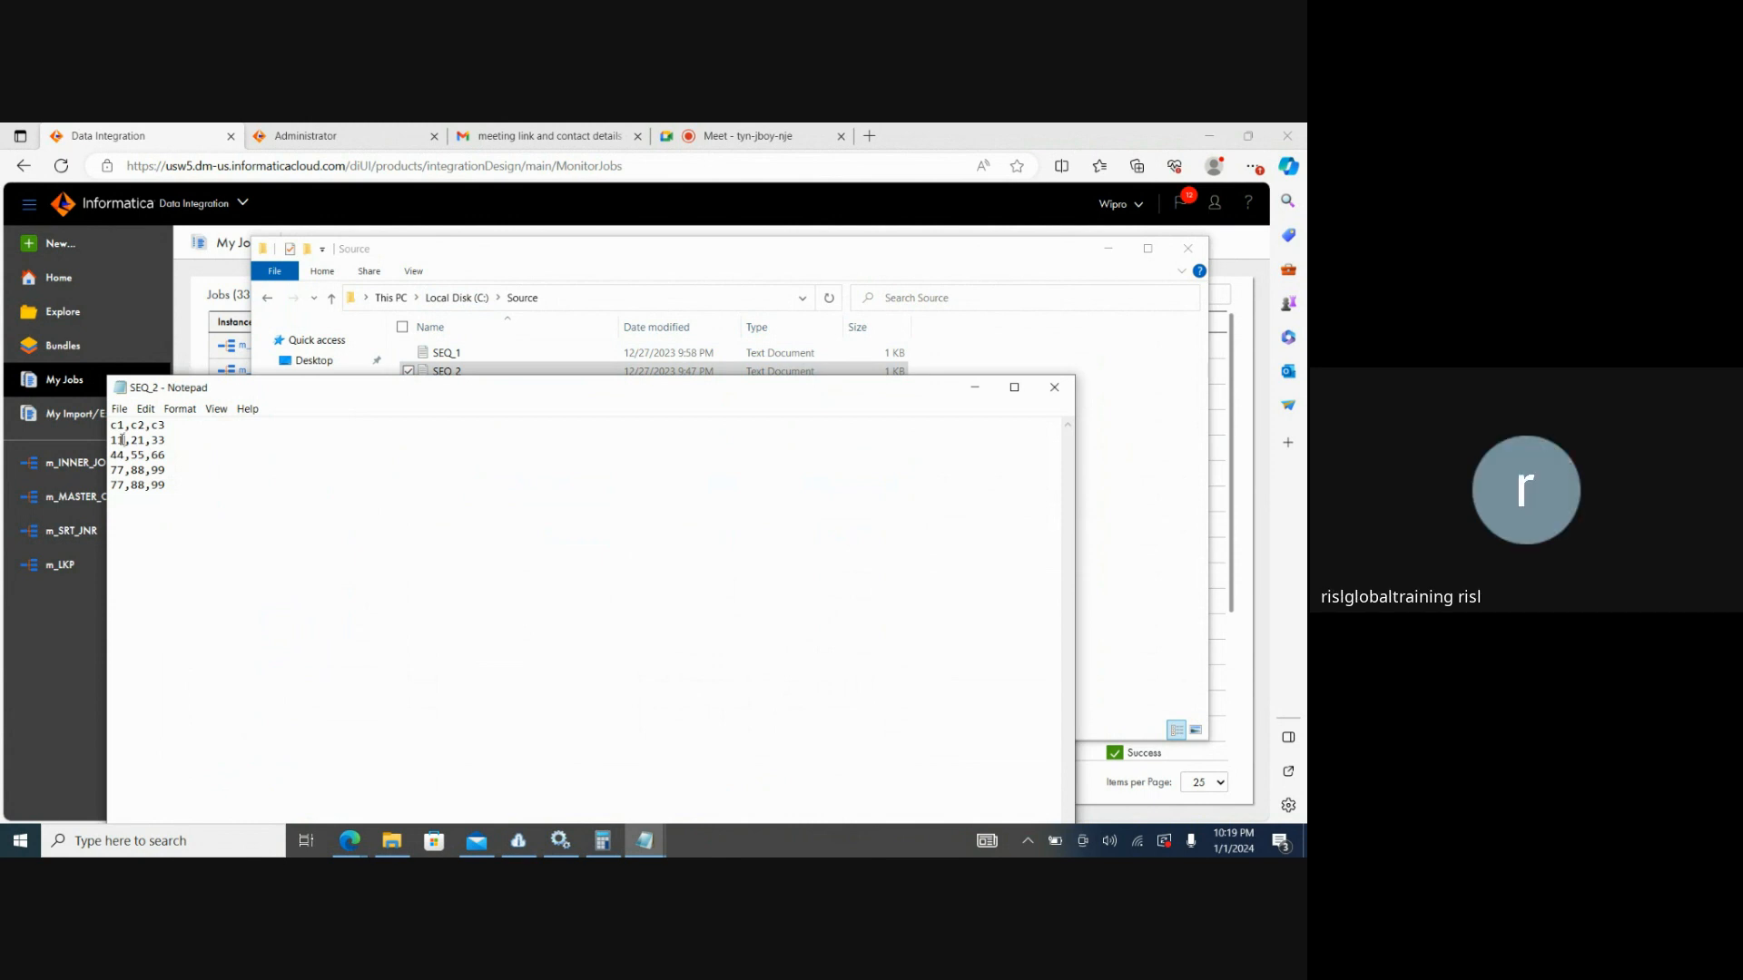
pyautogui.moveTo(179, 490); pyautogui.dragTo(101, 441)
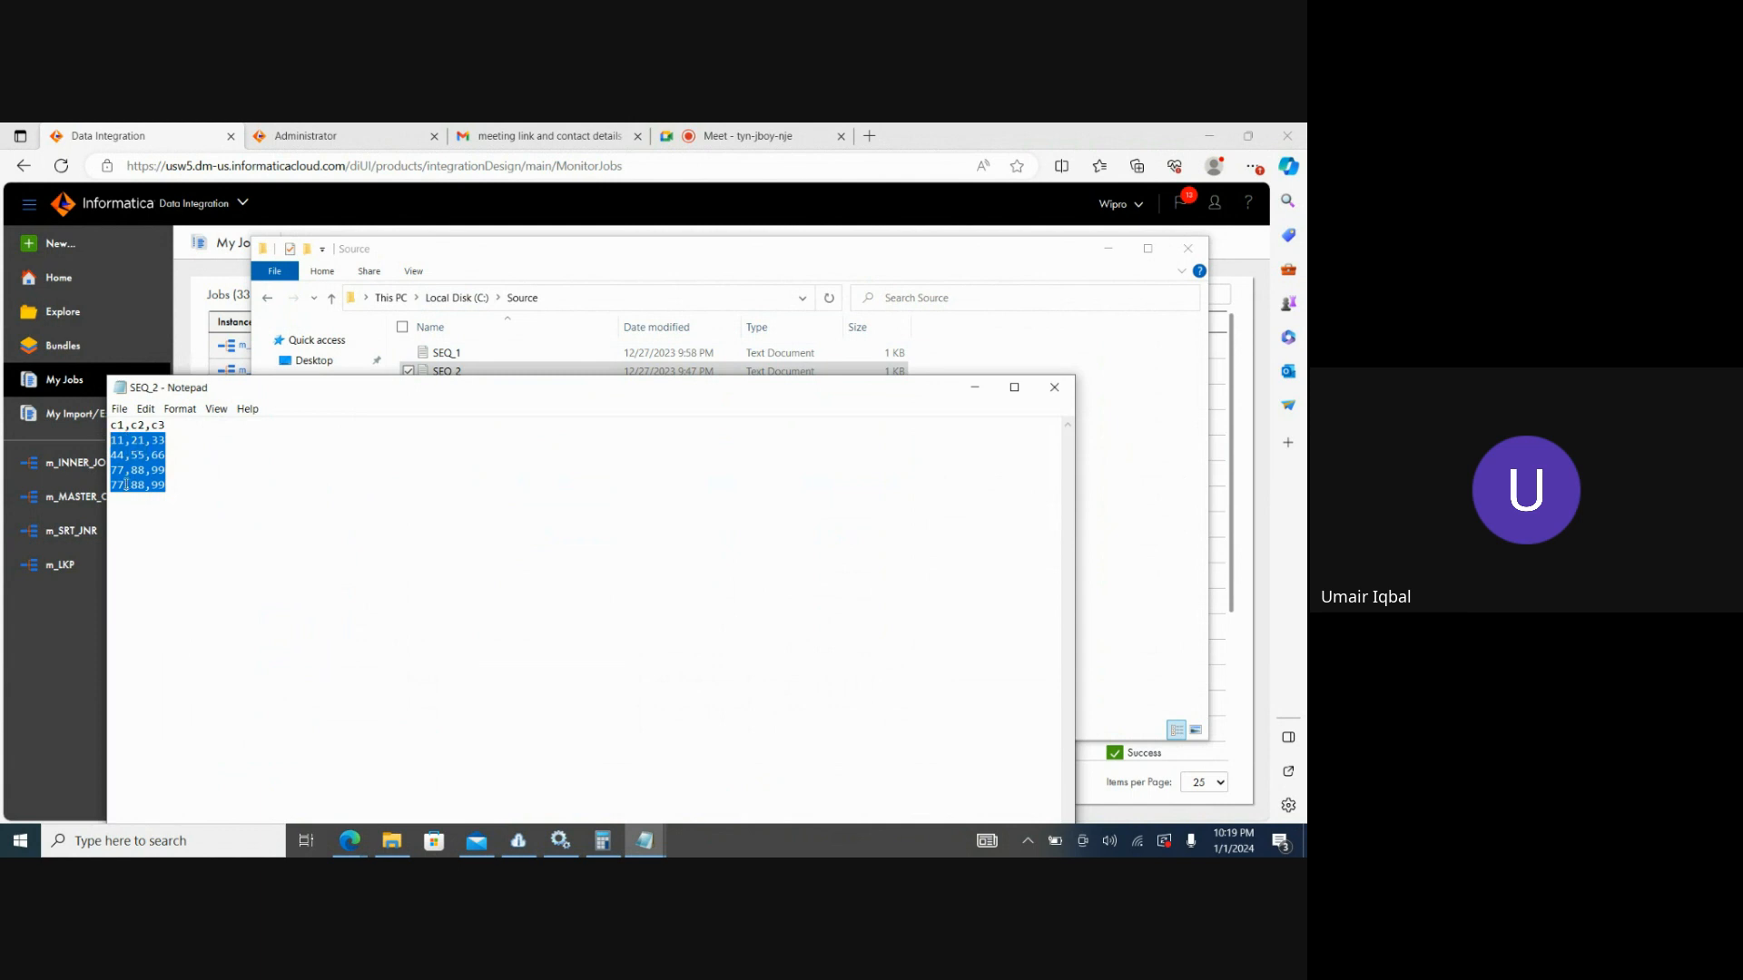
# Change the first data row's c1 value in SEQ_2 to 1, save and close the file, and minimize the Source folder.
pyautogui.click(127, 425)
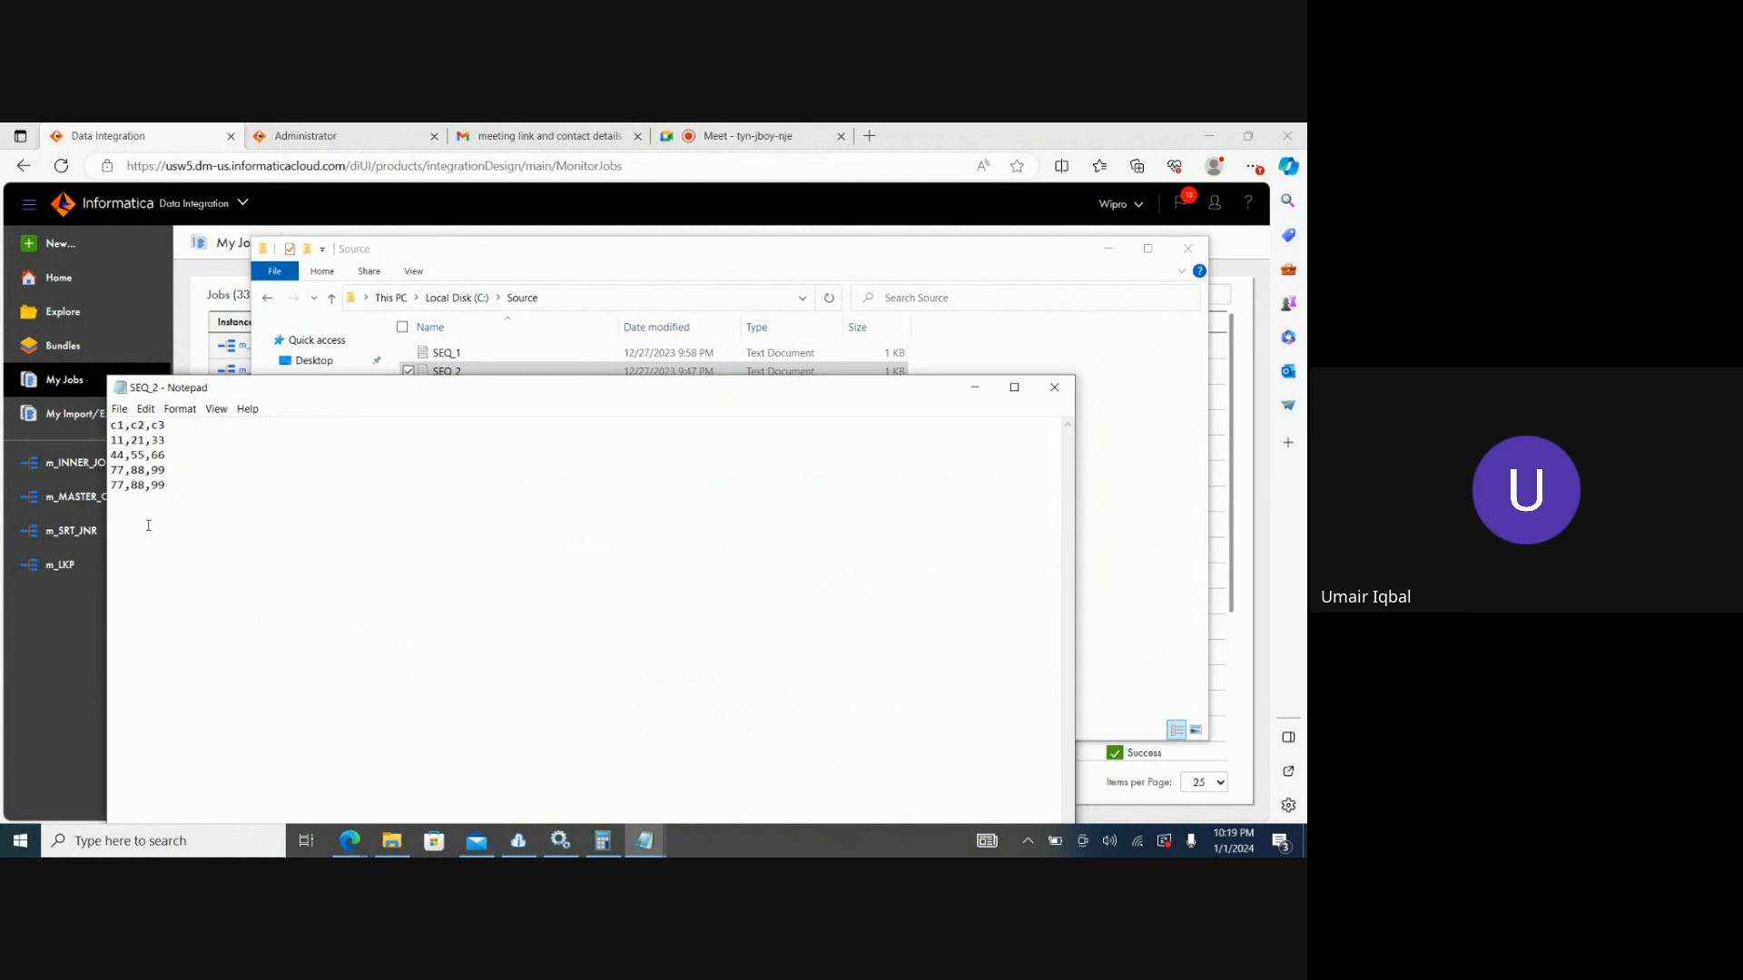
pyautogui.press('BackSpace')
pyautogui.hotkey('ctrl', 's')
pyautogui.hotkey('shift', 'Left')
pyautogui.hotkey('shift', 'Left')
pyautogui.hotkey('shift', 'Left')
pyautogui.hotkey('shift', 'Left')
pyautogui.hotkey('shift', 'Left')
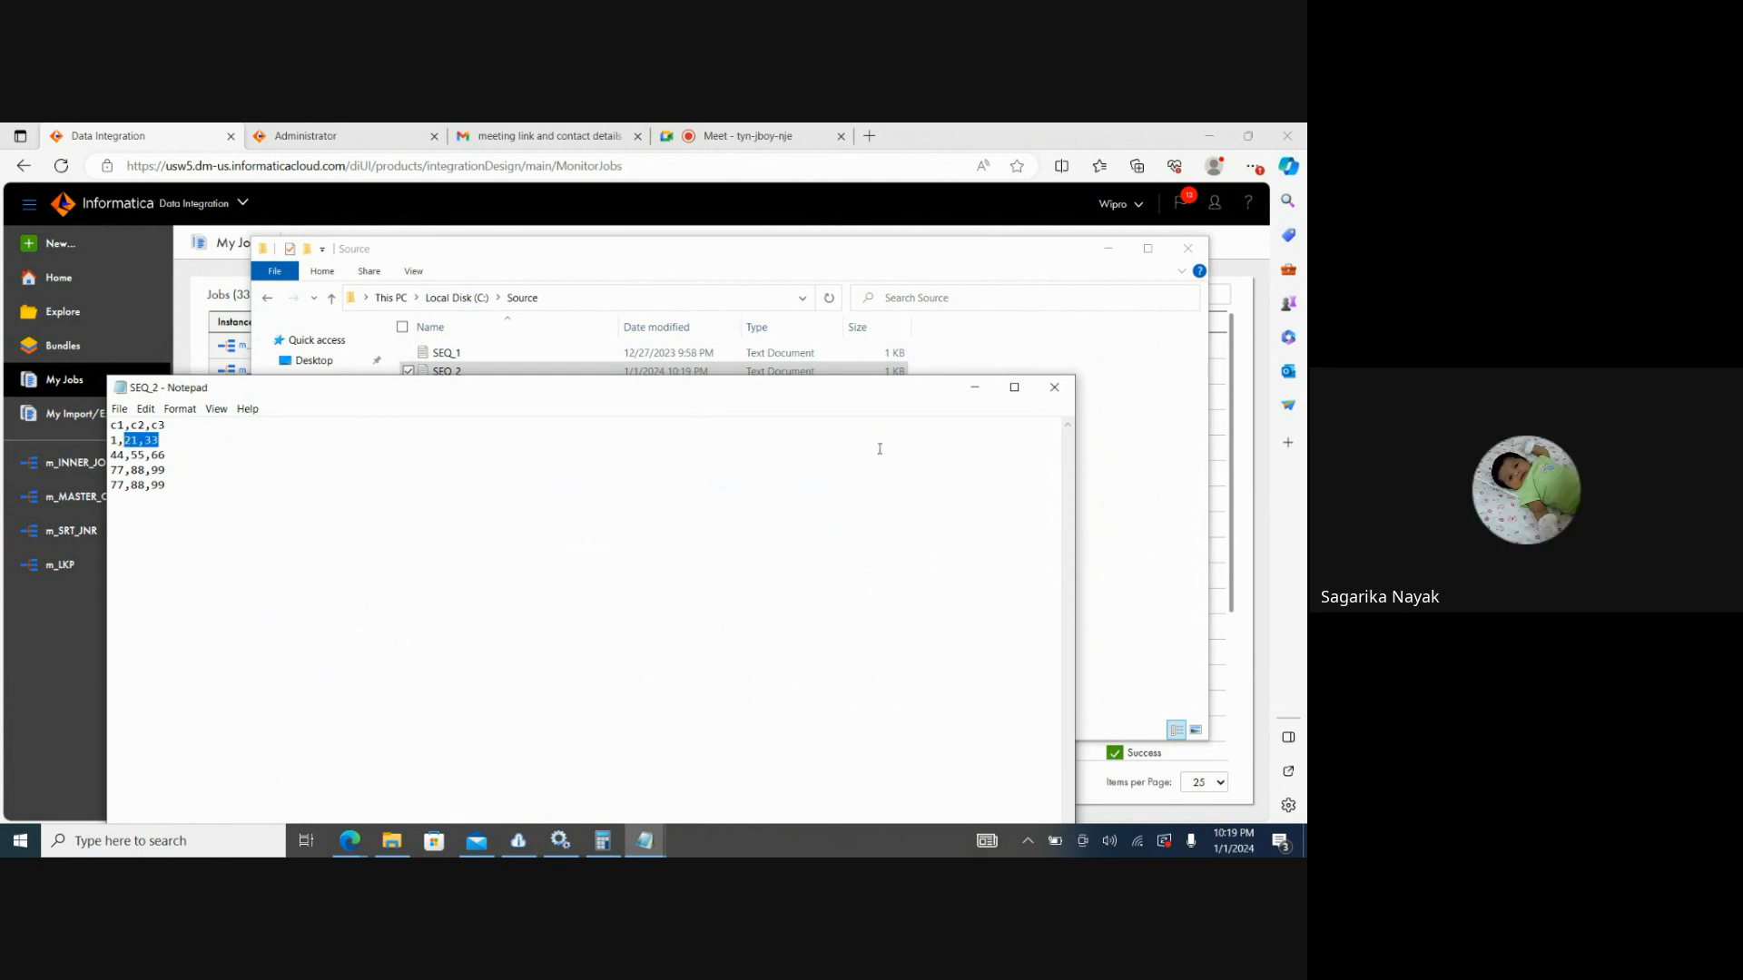
pyautogui.click(1053, 387)
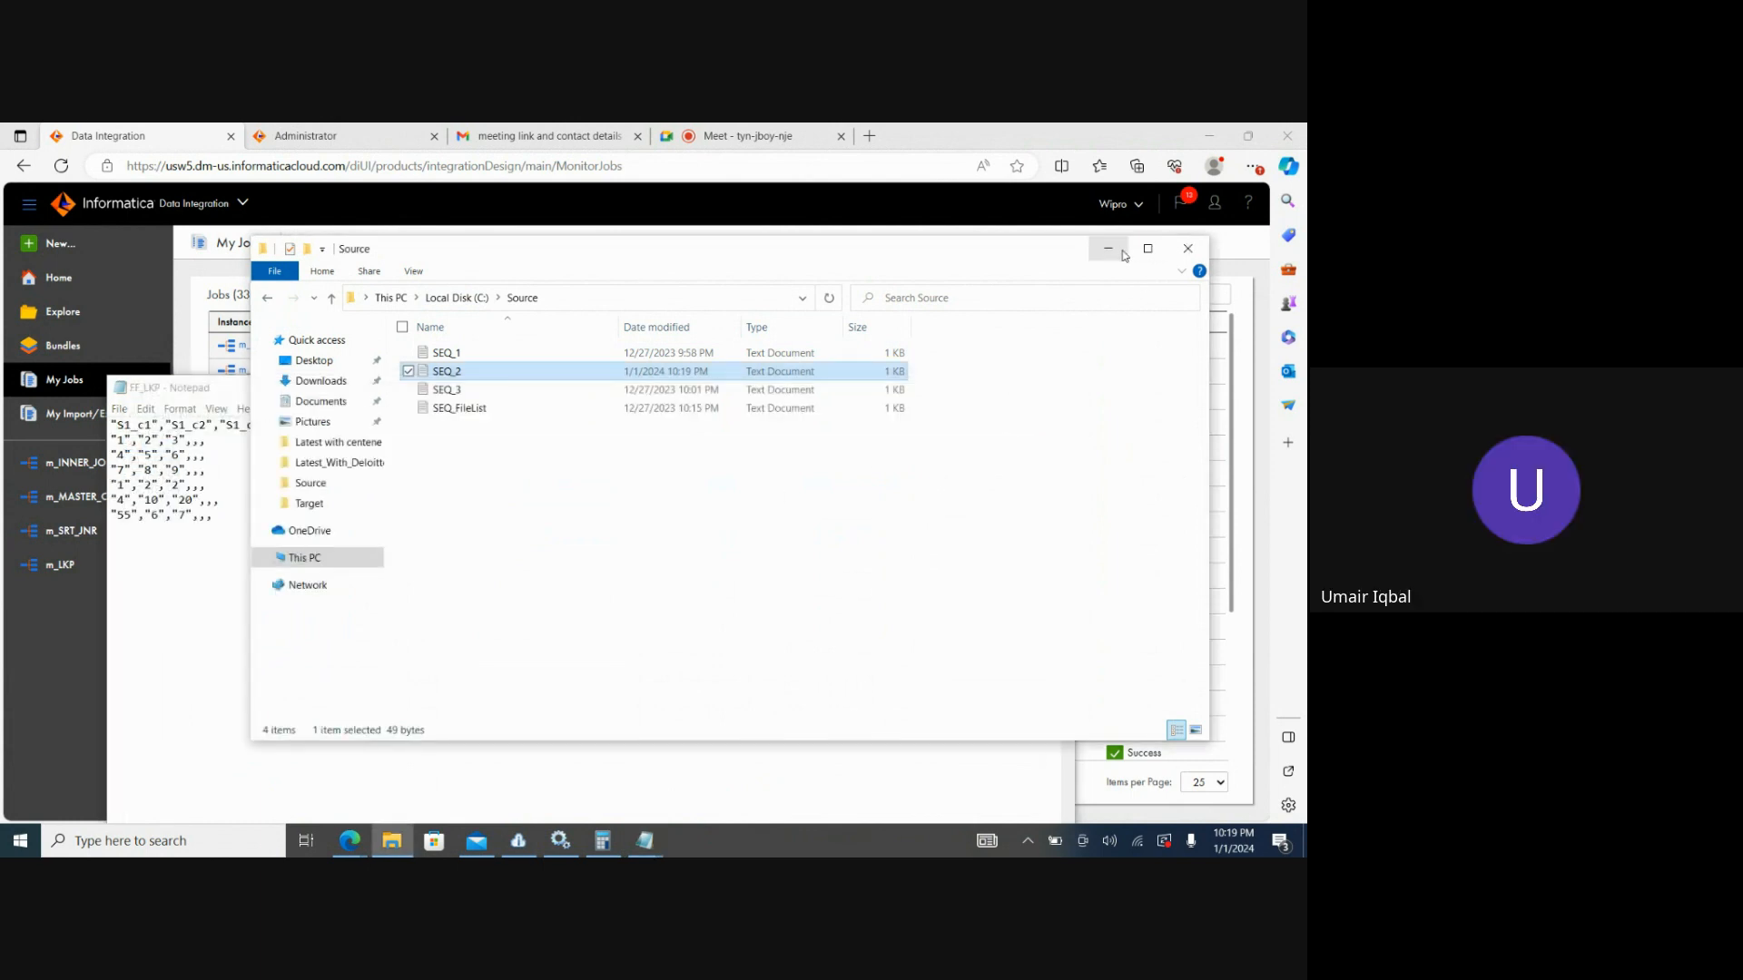
pyautogui.click(1122, 253)
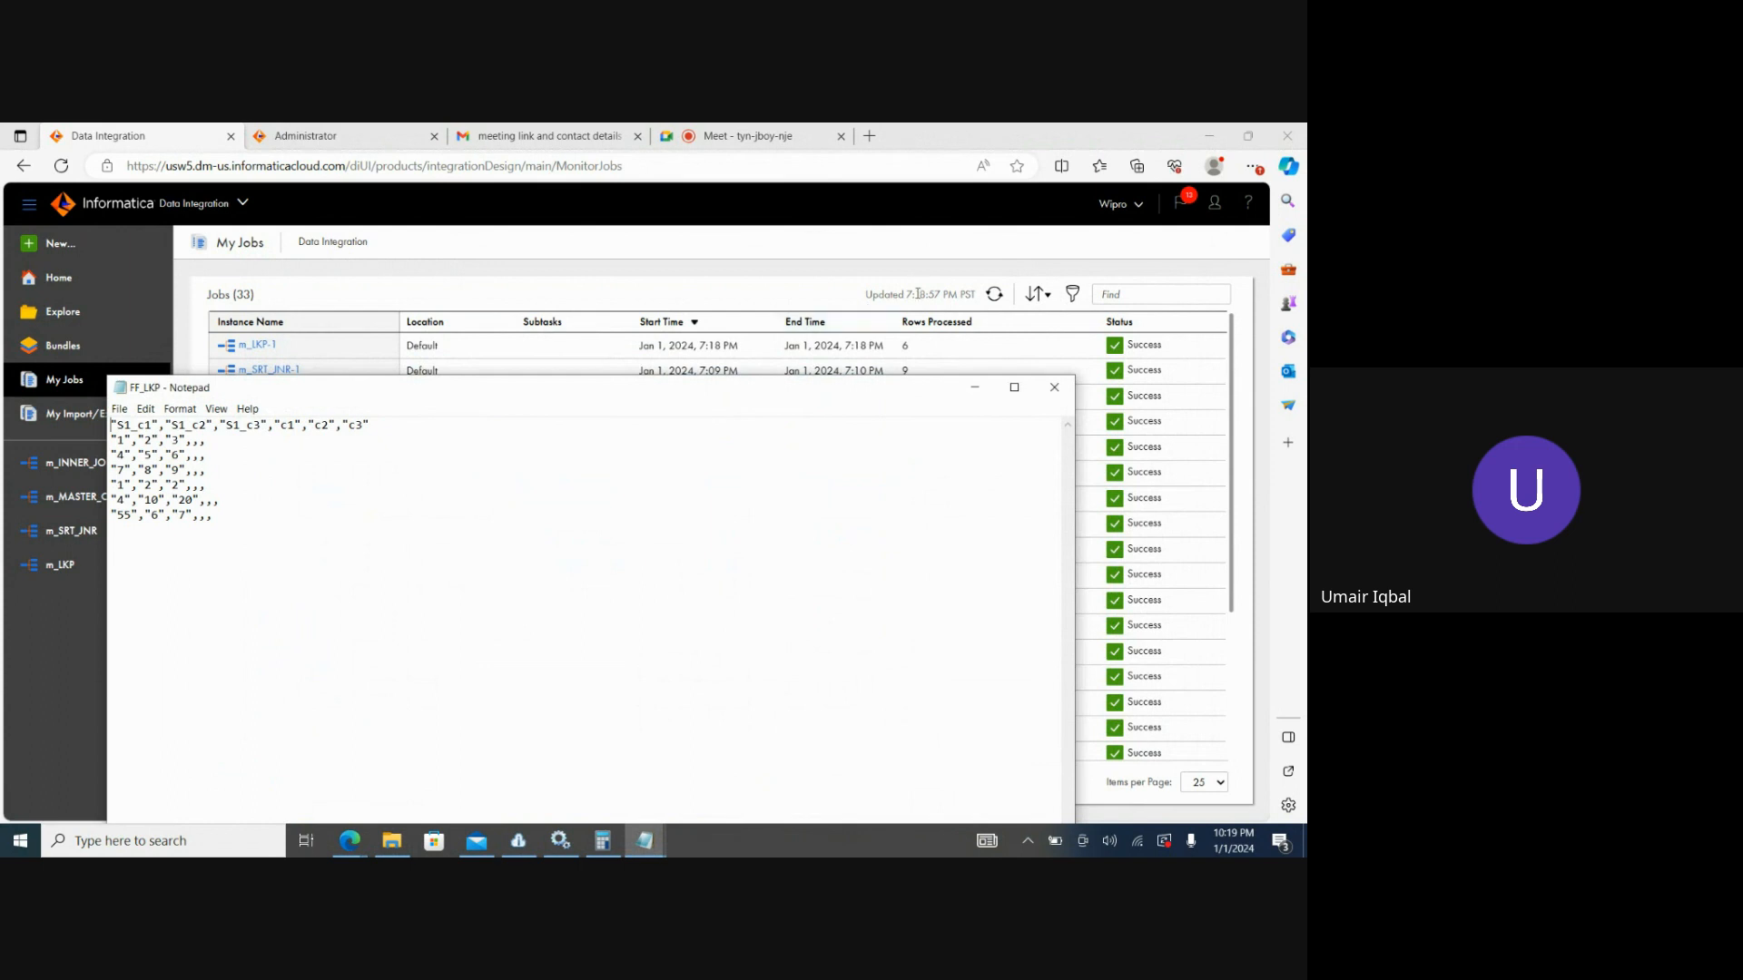
# Return to the Informatica jobs list, restart the m_LKP-1 job and refresh the list to monitor the new run.
pyautogui.click(687, 358)
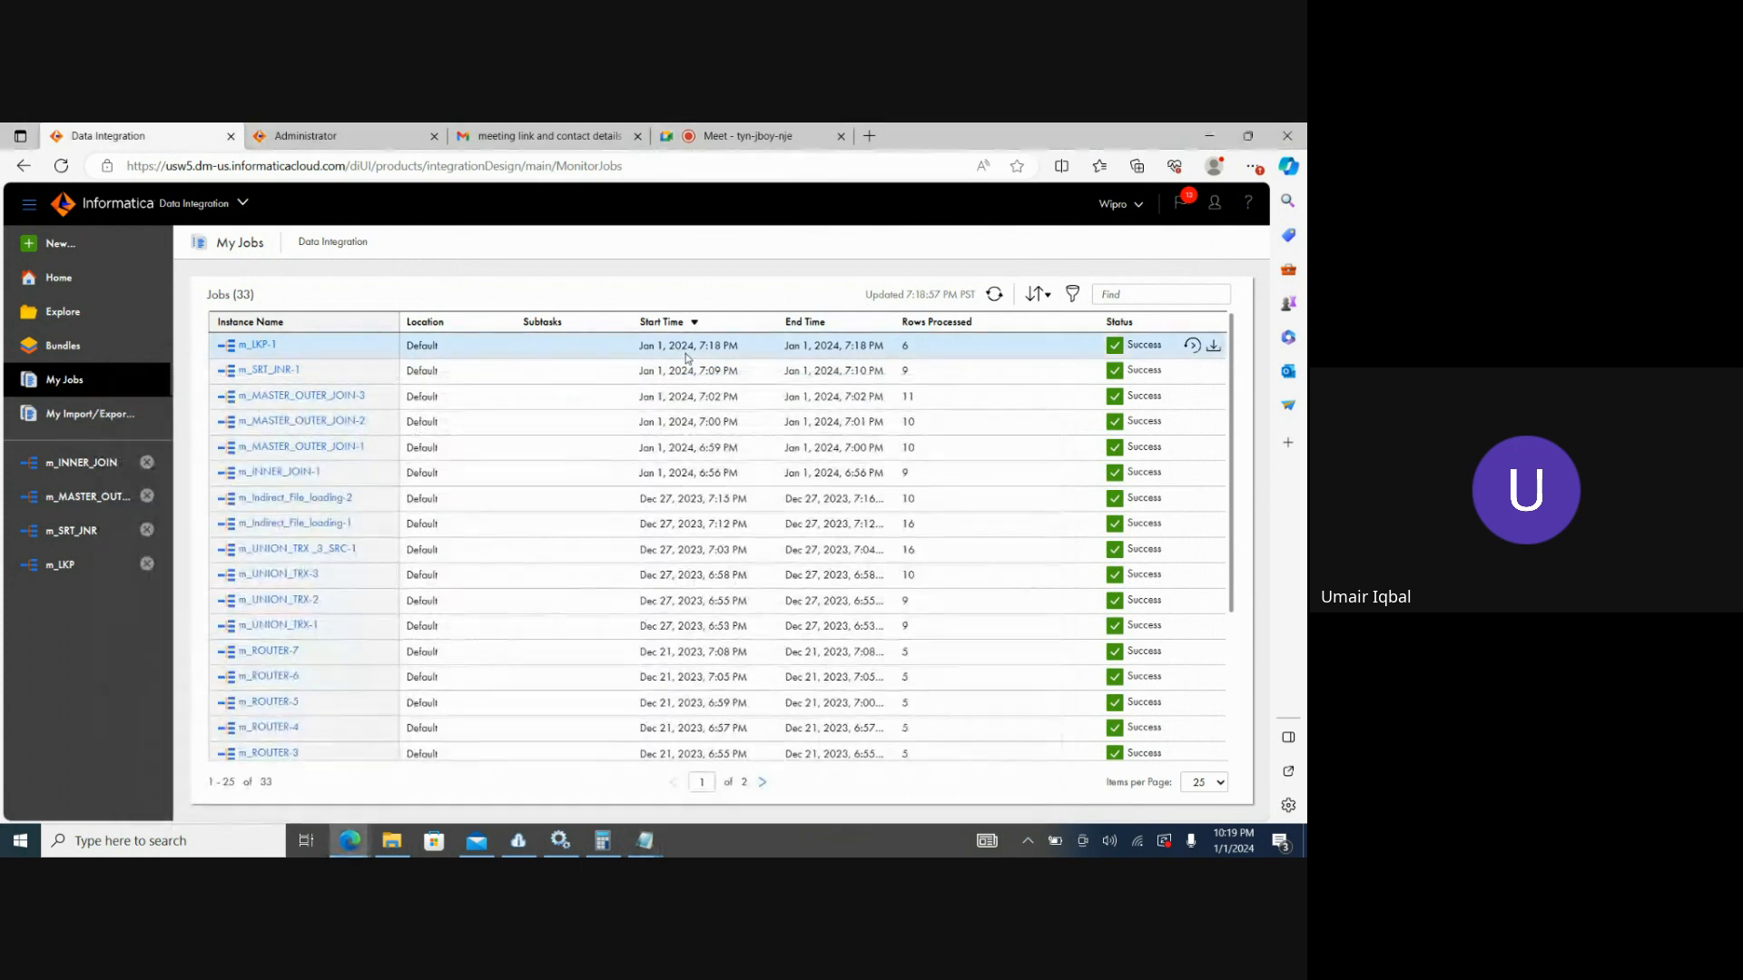
pyautogui.click(1192, 345)
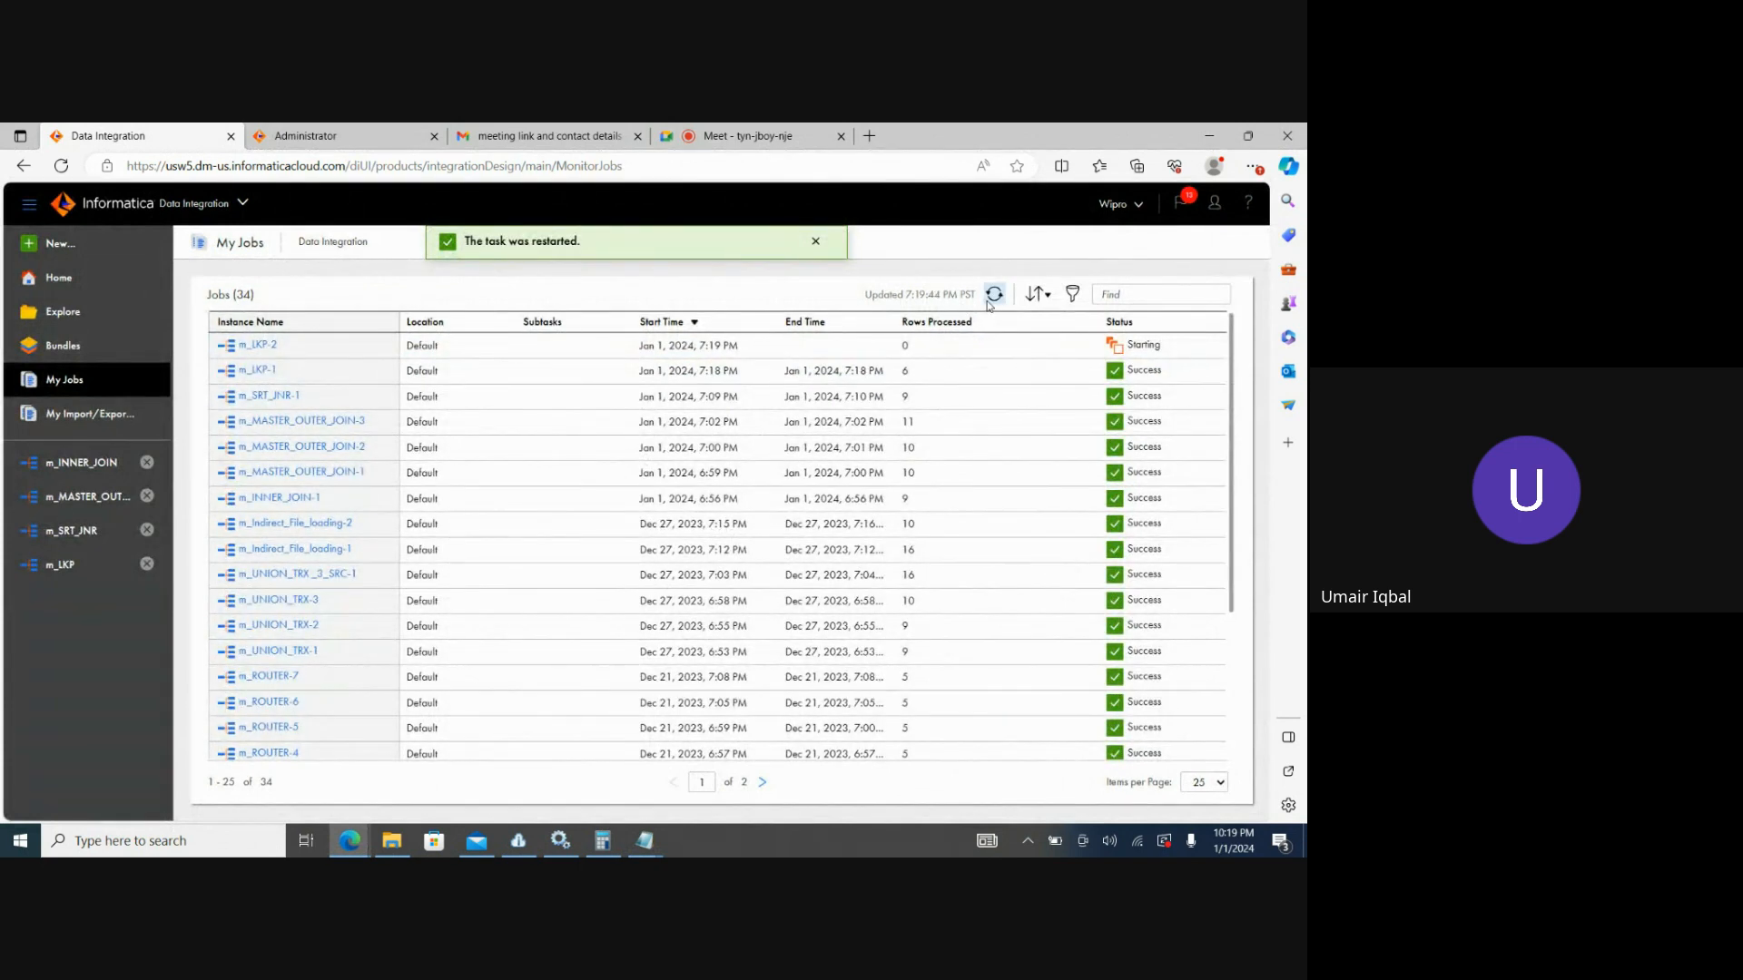
pyautogui.click(991, 298)
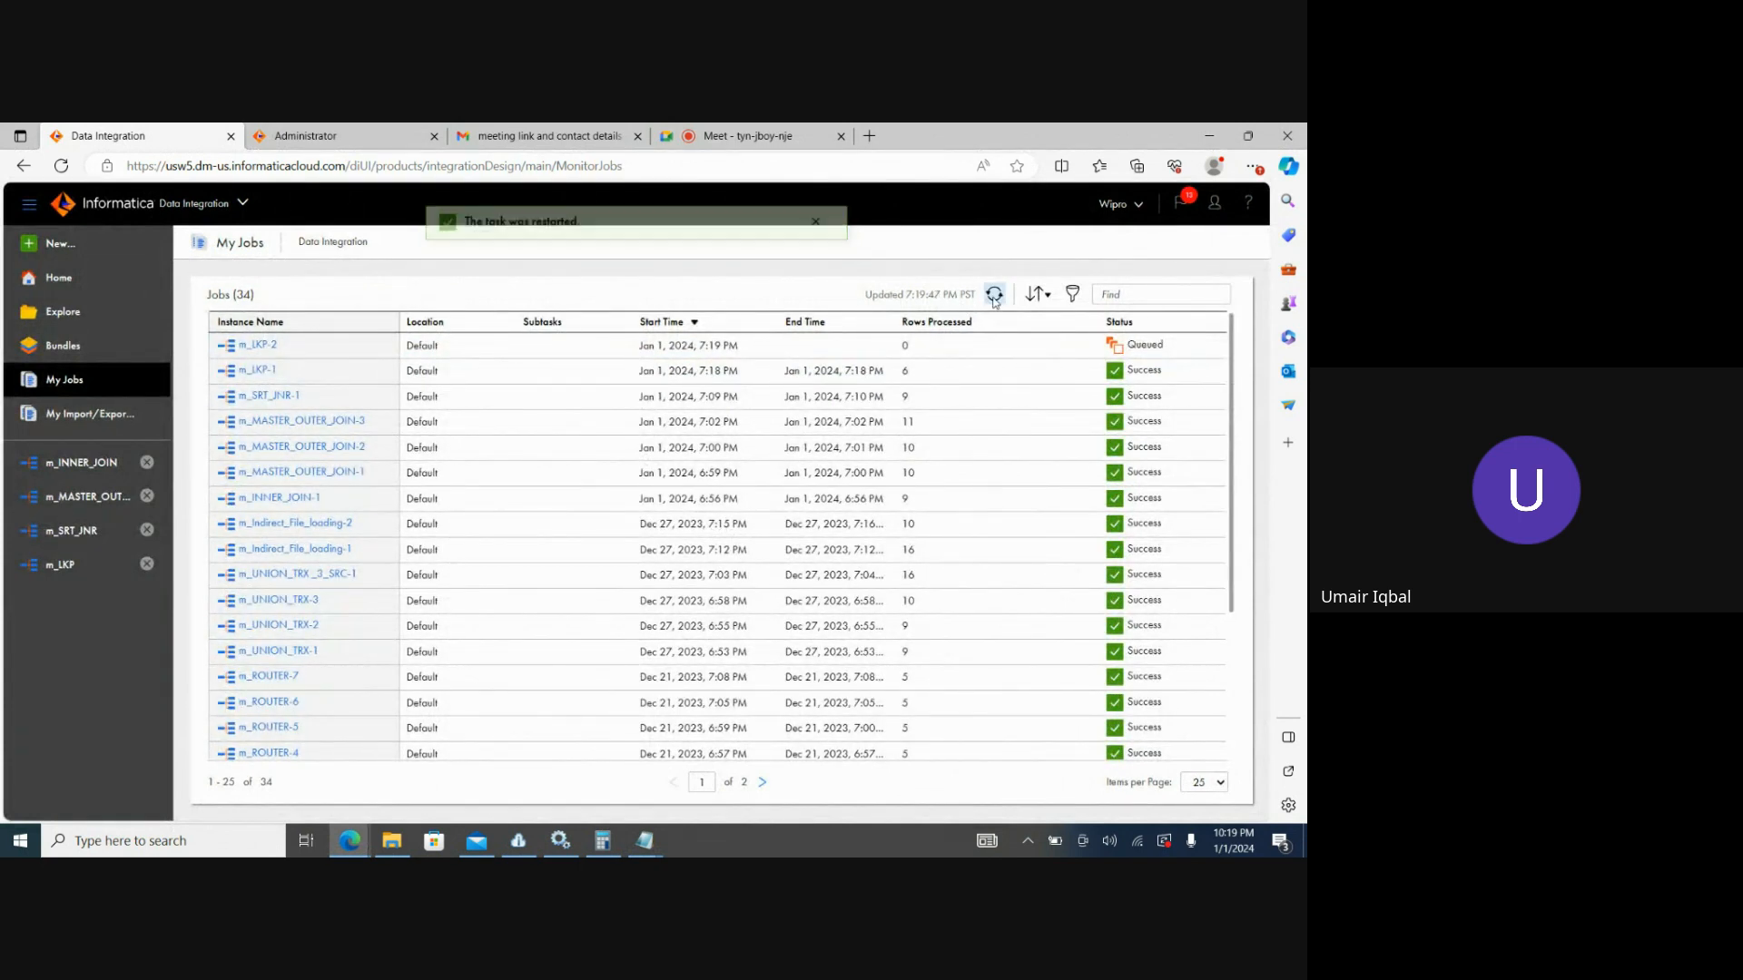
pyautogui.click(993, 296)
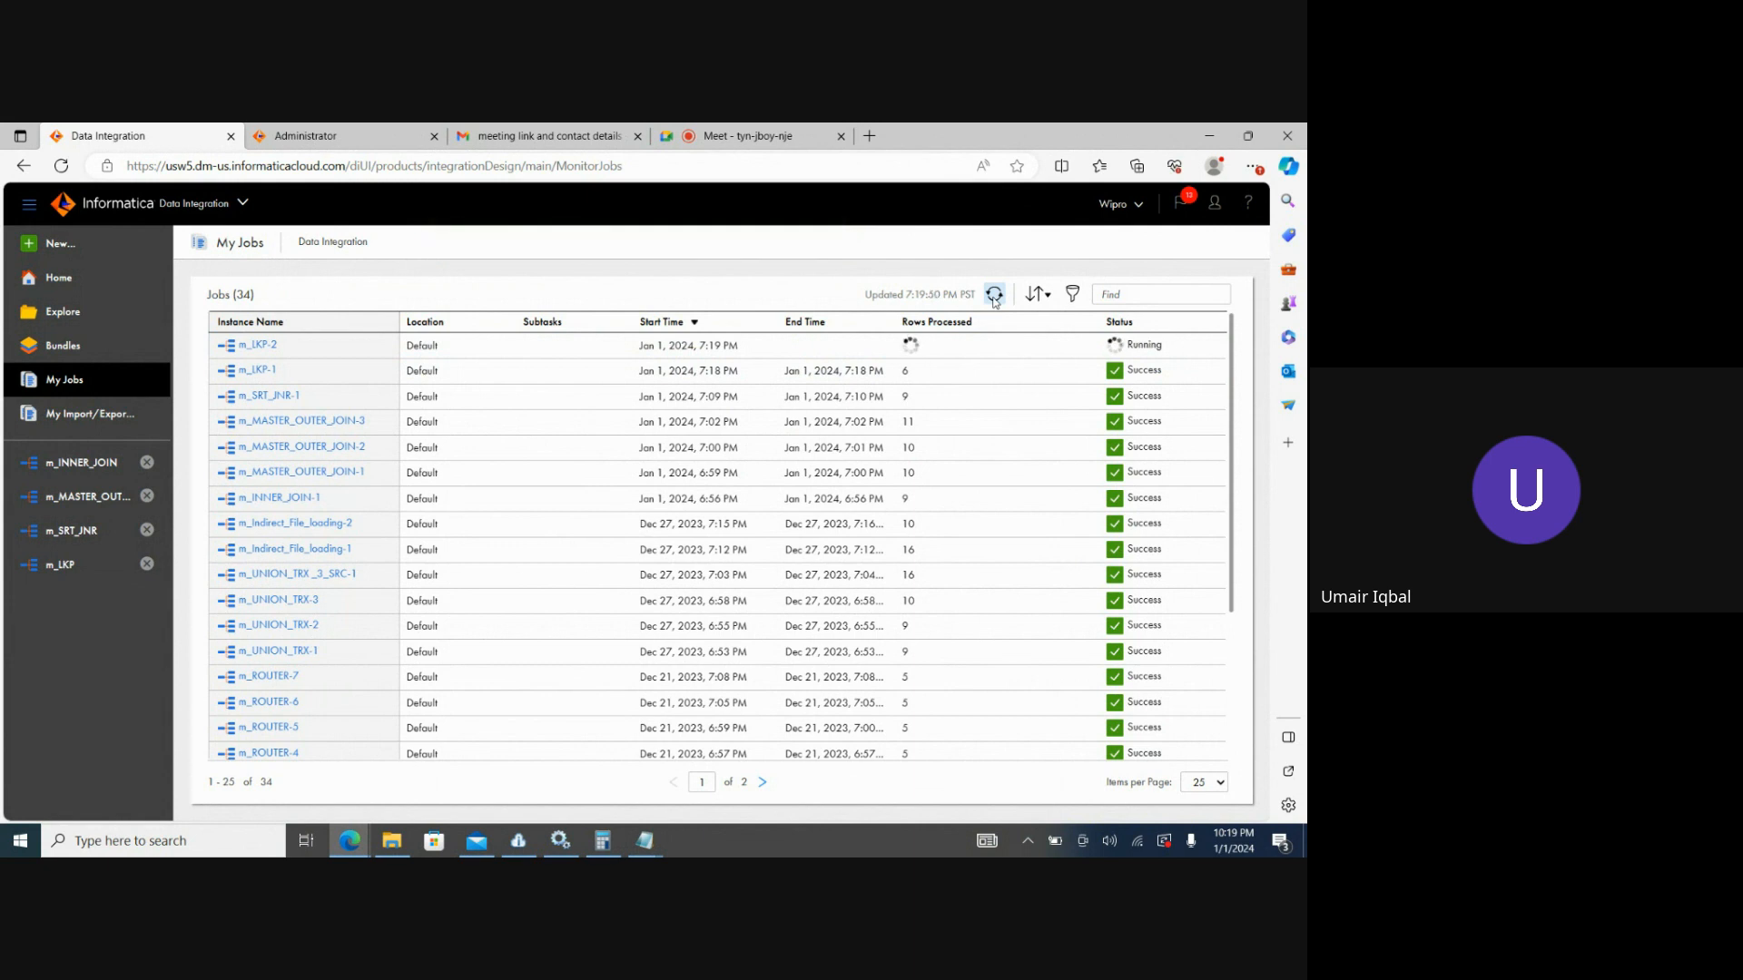
pyautogui.click(994, 296)
pyautogui.click(995, 297)
# Switch to File Explorer and open the FF_LKP output file from the C: drive's Target folder.
pyautogui.click(391, 841)
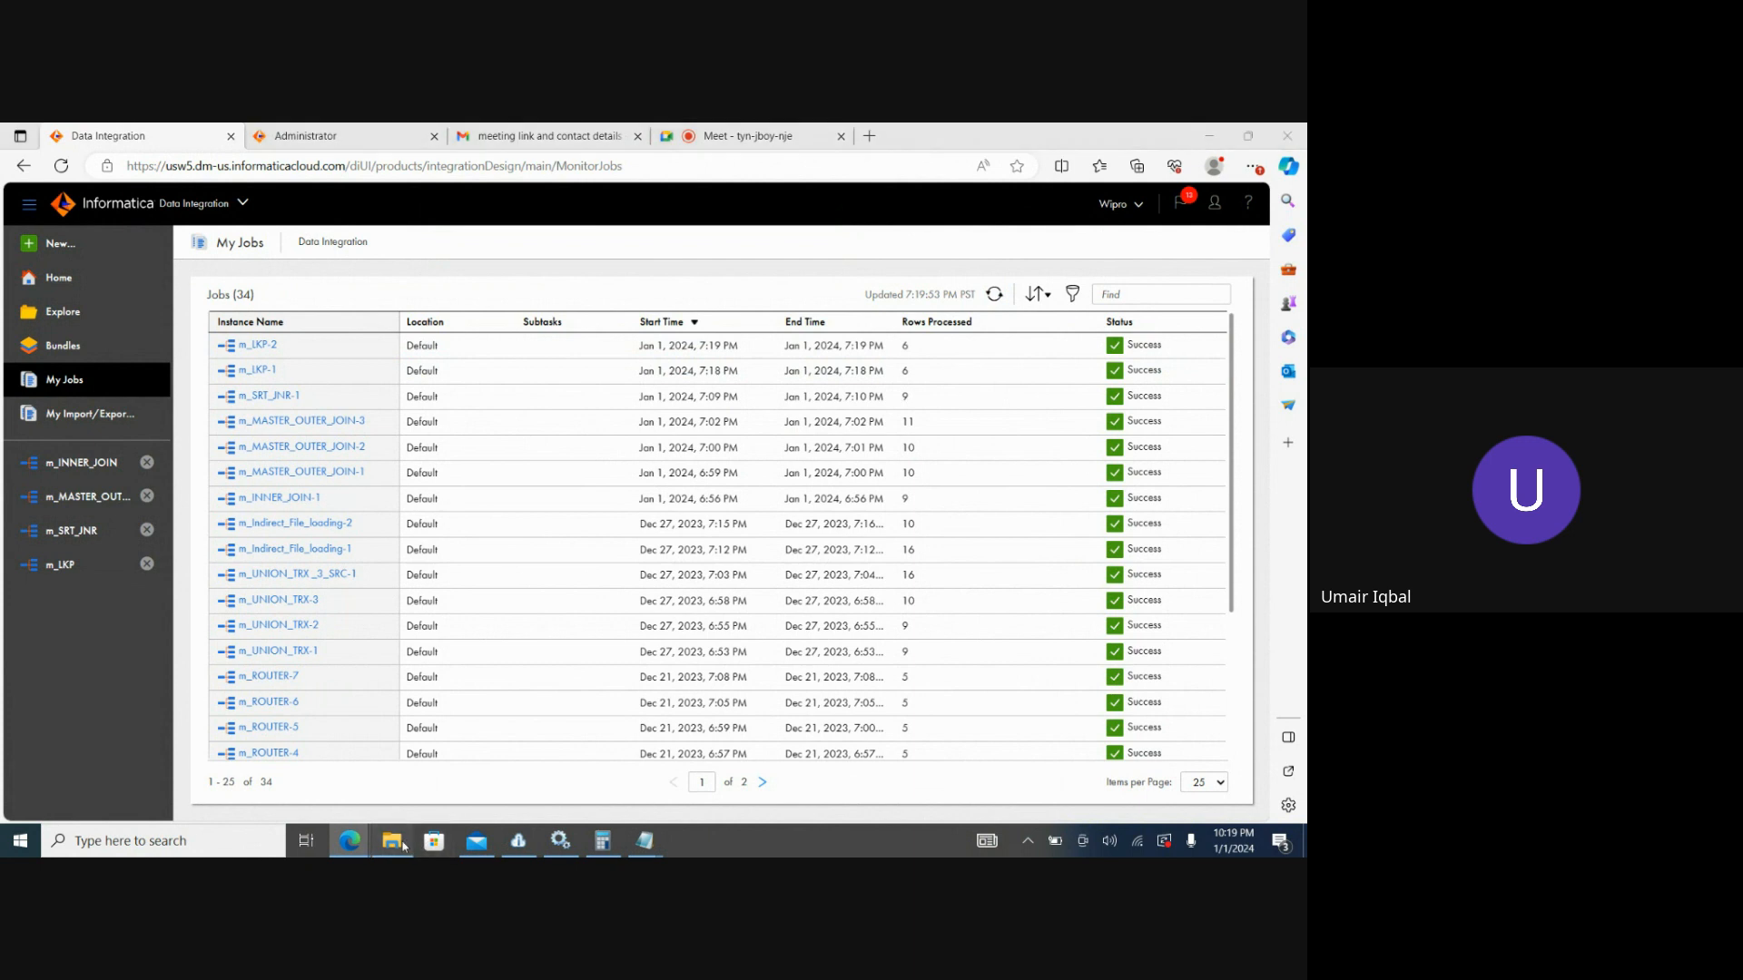
pyautogui.click(456, 298)
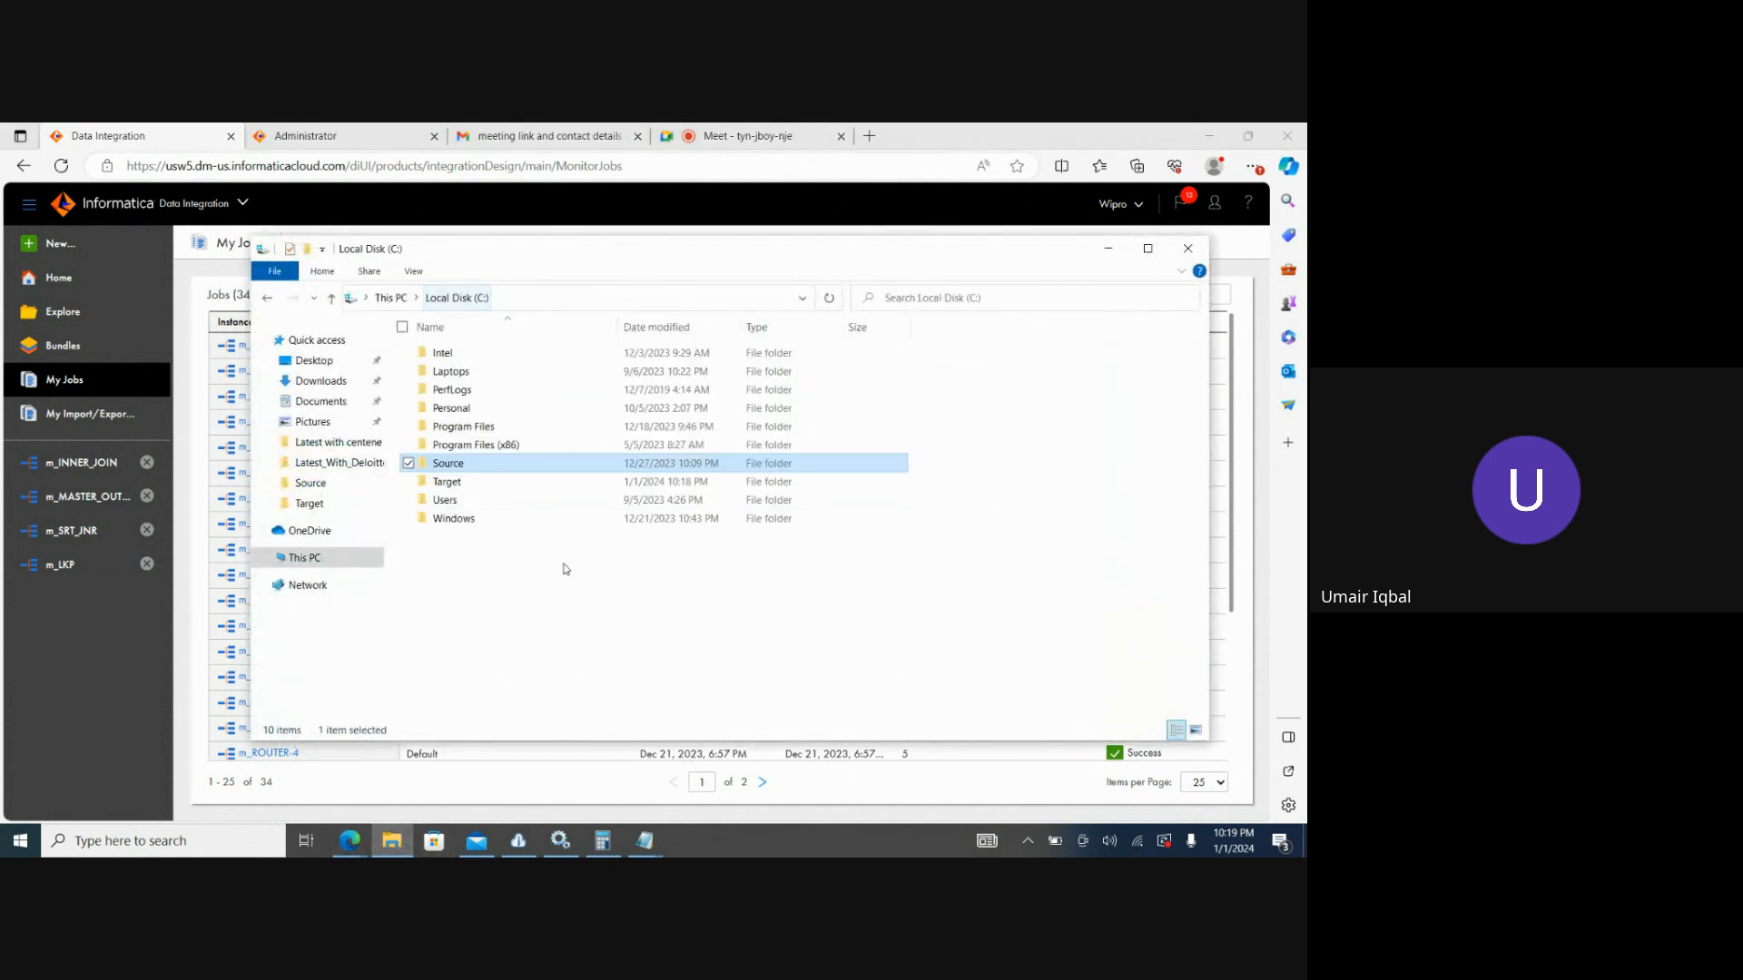
pyautogui.doubleClick(448, 481)
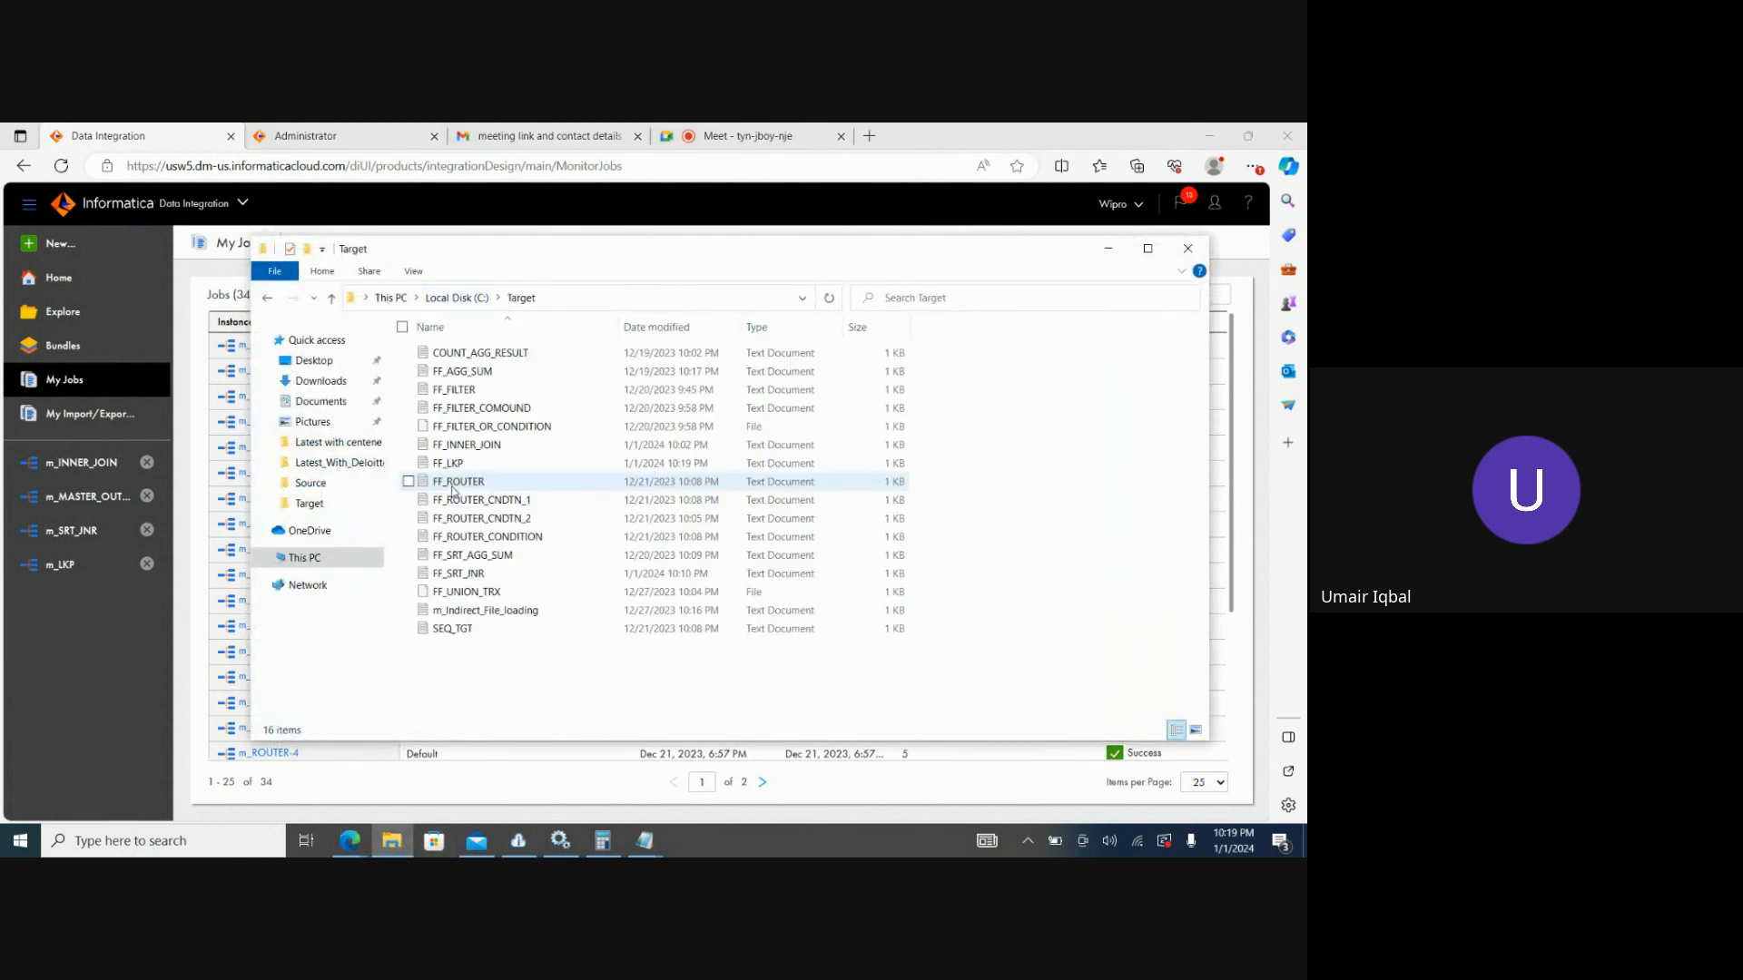
pyautogui.doubleClick(448, 464)
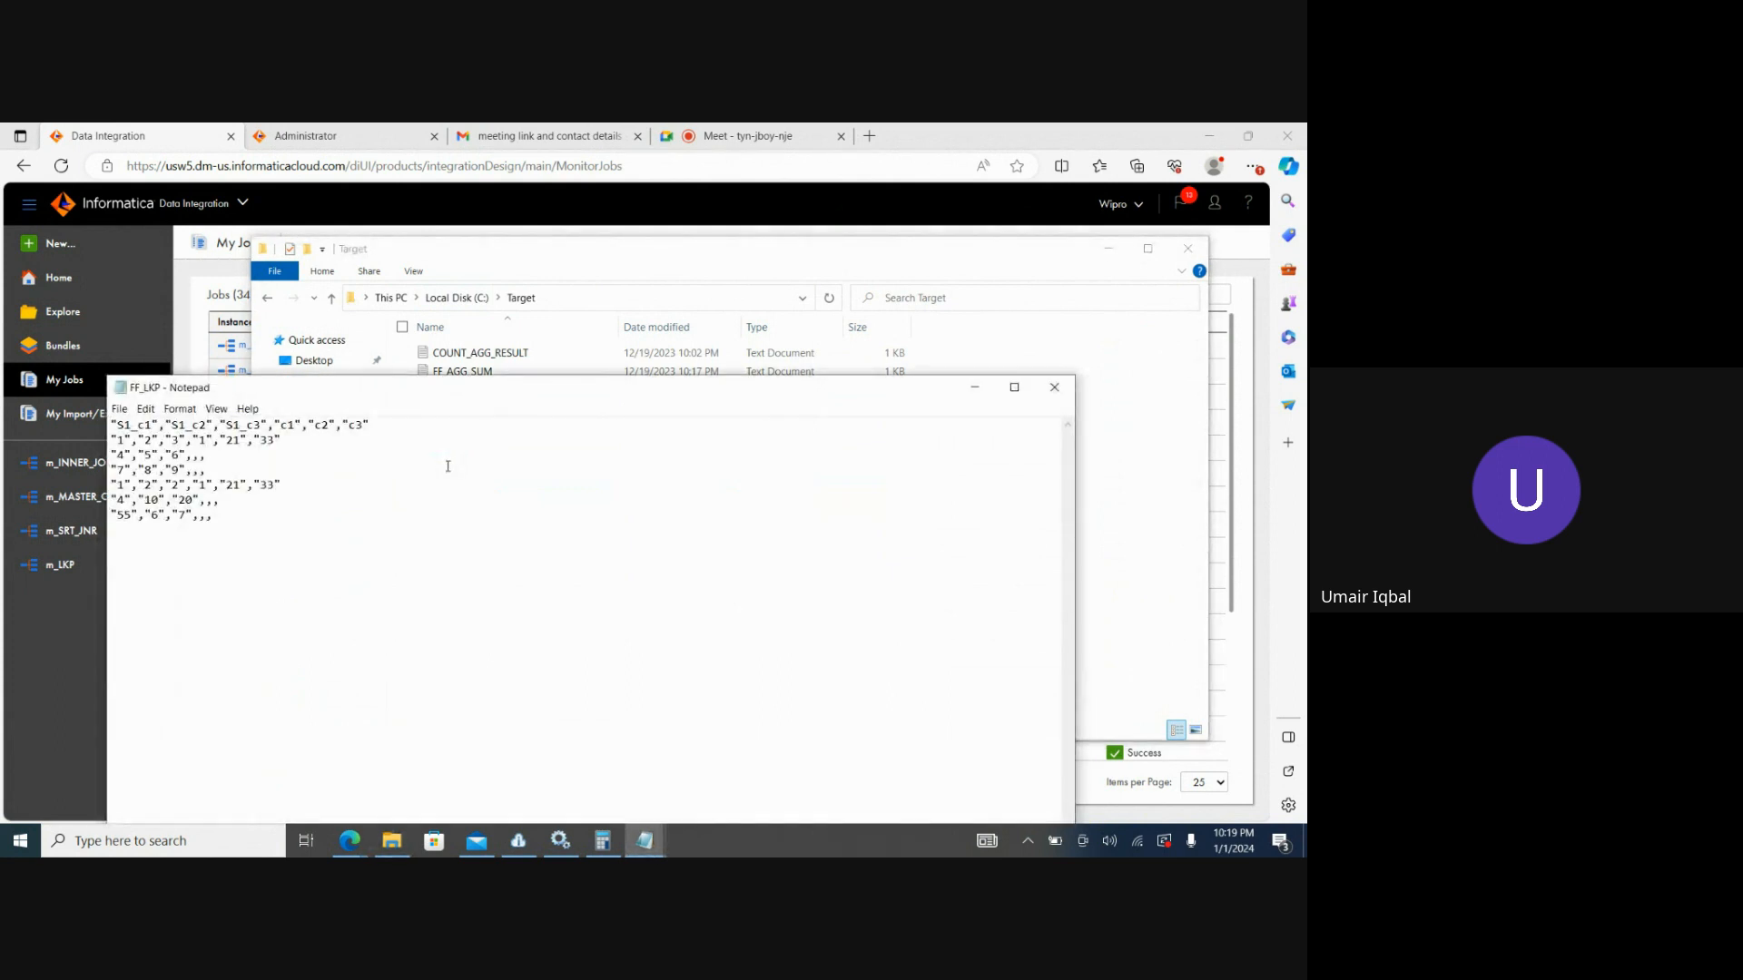
# Examine the FF_LKP rows whose S1_c1 is 1 and their lookup columns, then minimize the file and the Target folder.
pyautogui.moveTo(293, 442); pyautogui.dragTo(215, 486)
pyautogui.click(290, 485)
pyautogui.click(209, 441)
pyautogui.doubleClick(204, 441)
pyautogui.click(134, 485)
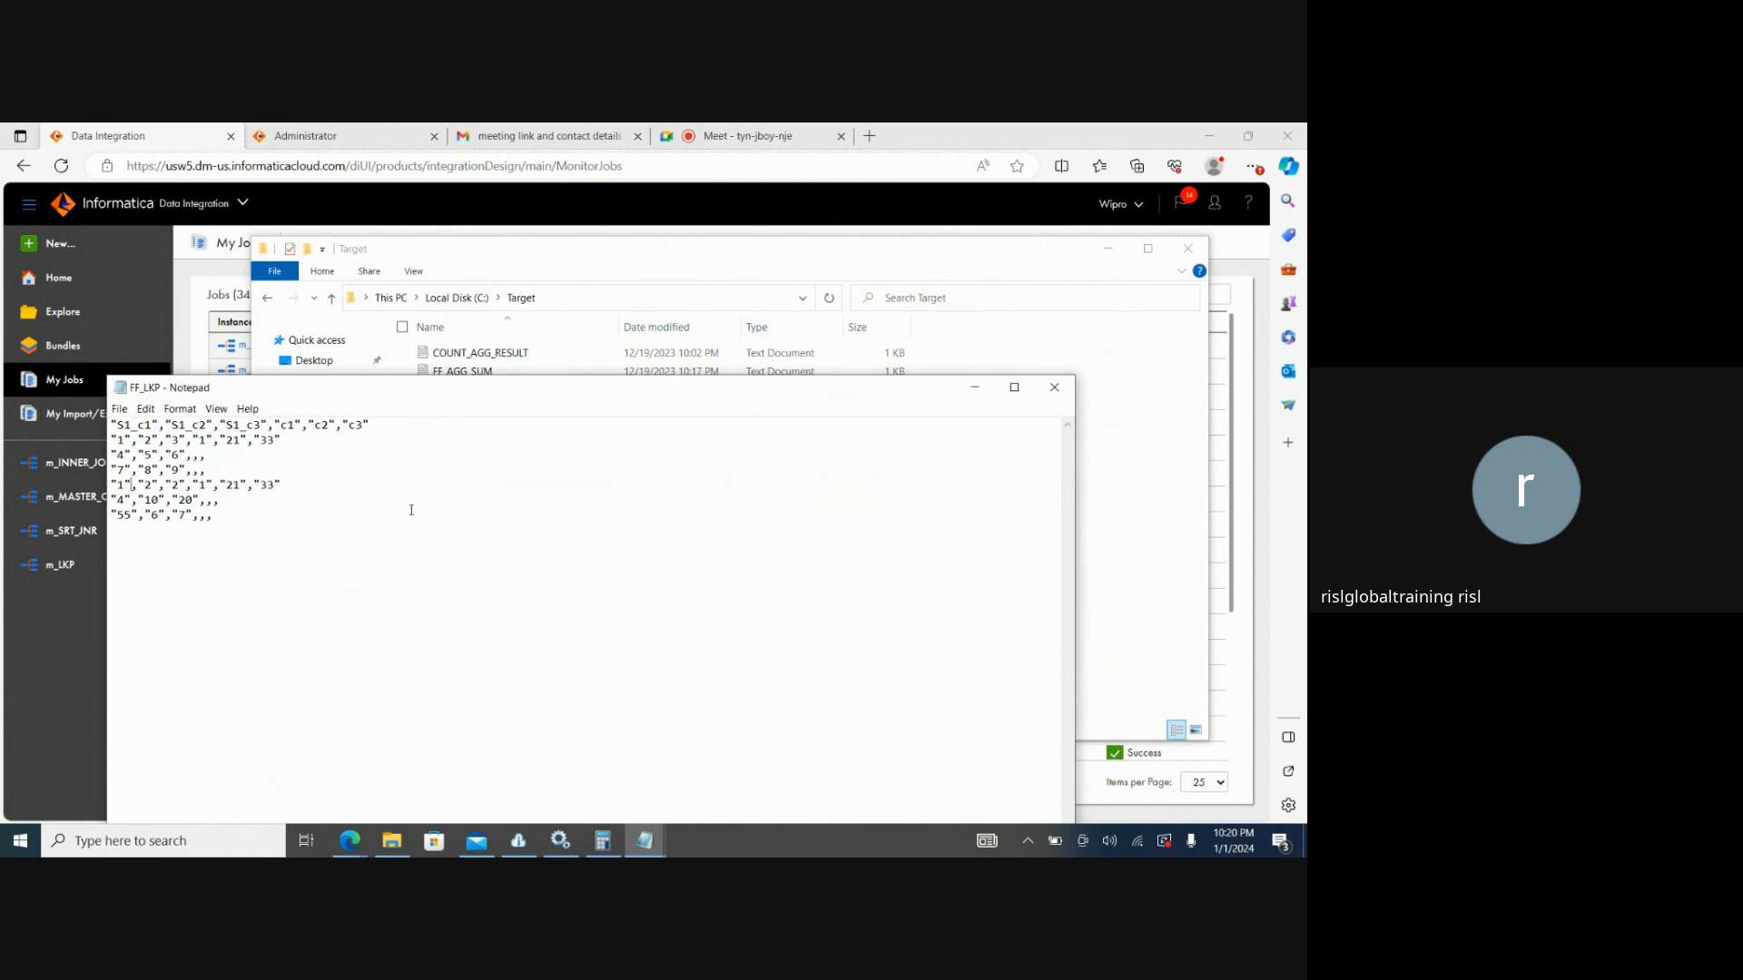
pyautogui.click(972, 392)
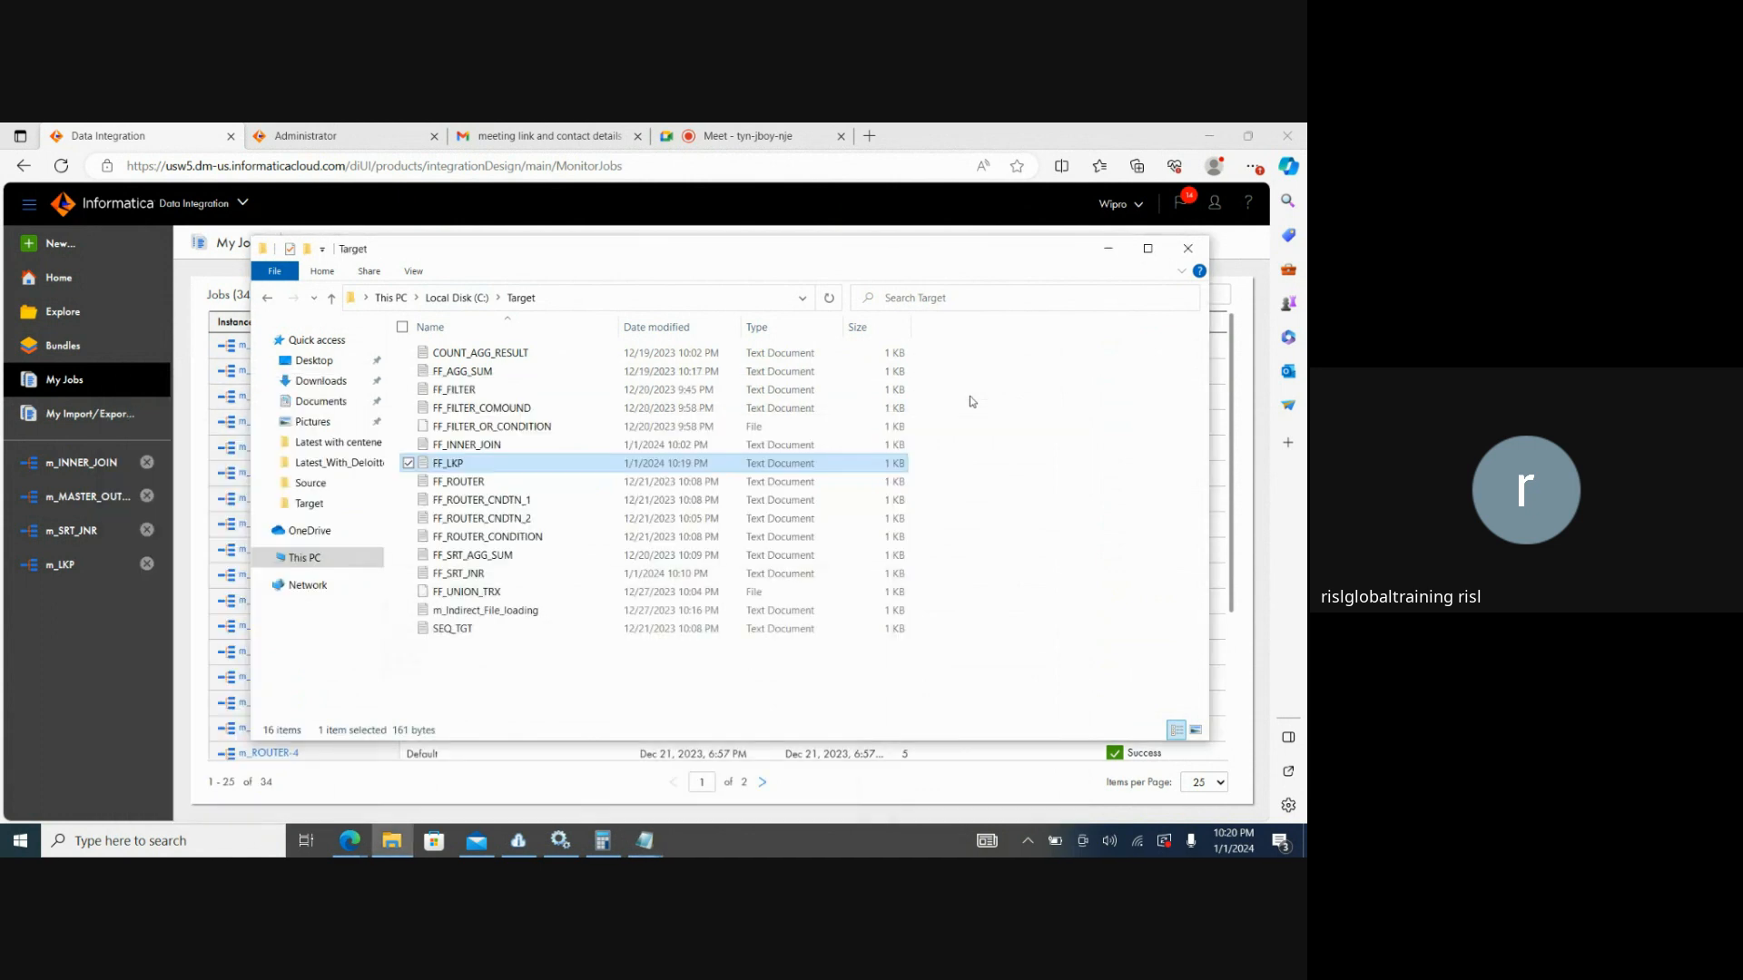
pyautogui.click(1106, 260)
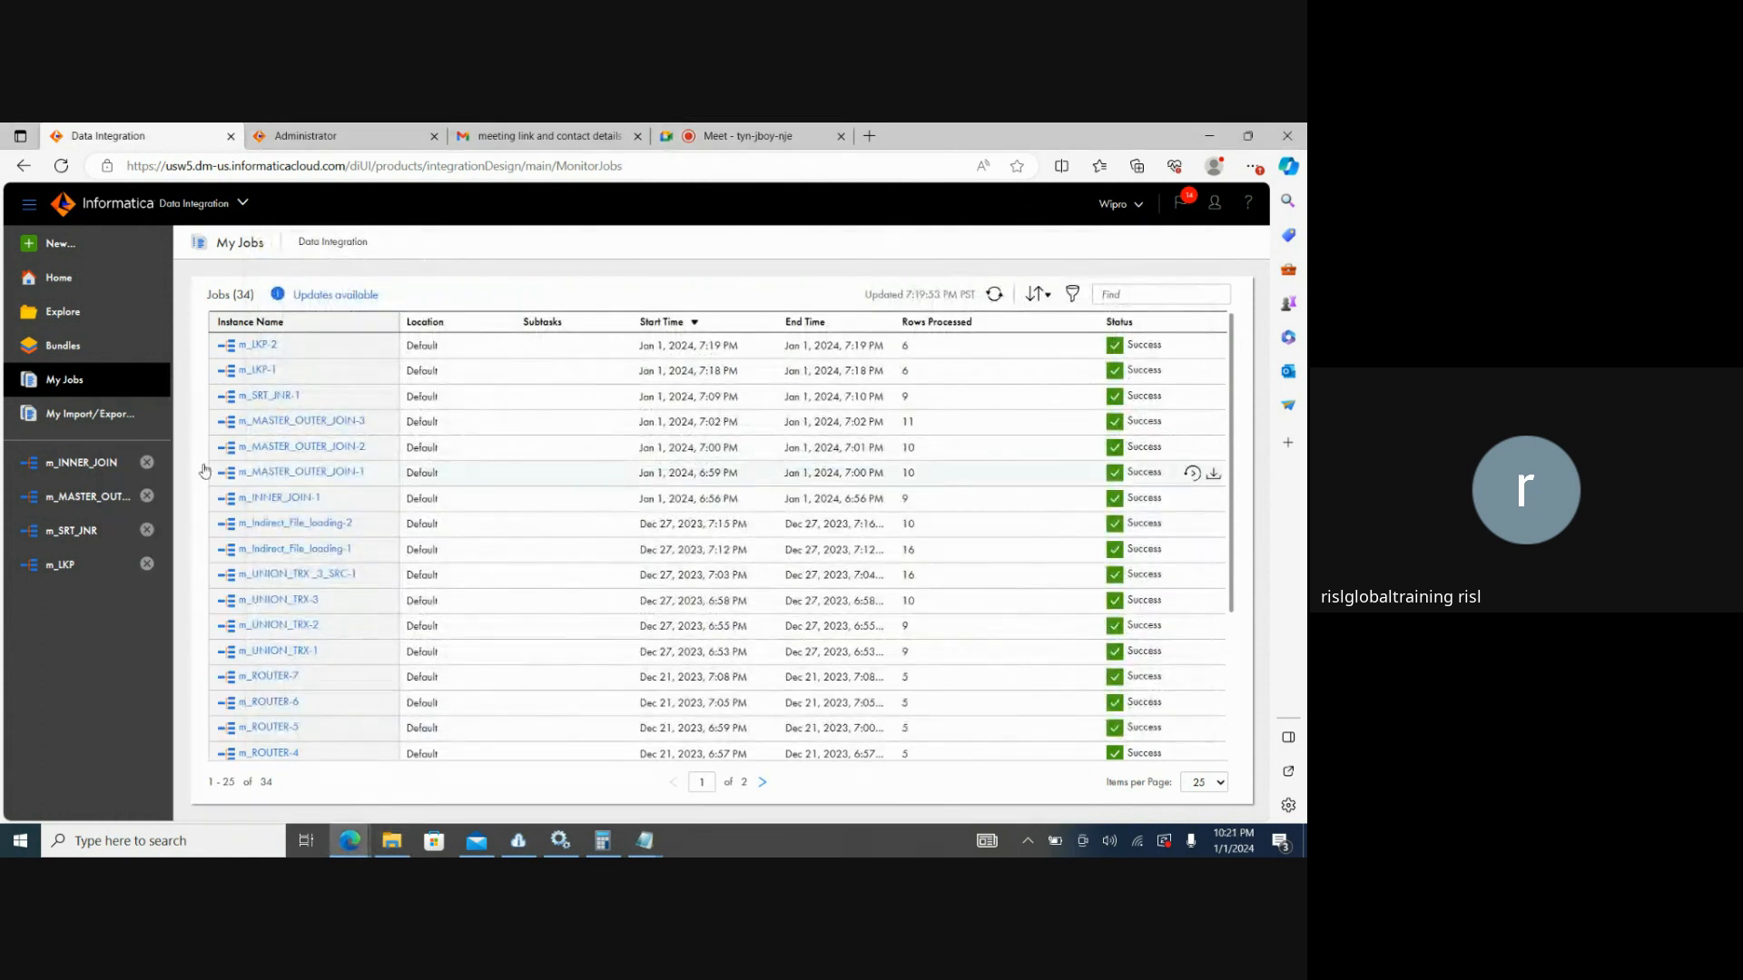
# Create a new blank mapping in Informatica Data Integration.
pyautogui.click(68, 241)
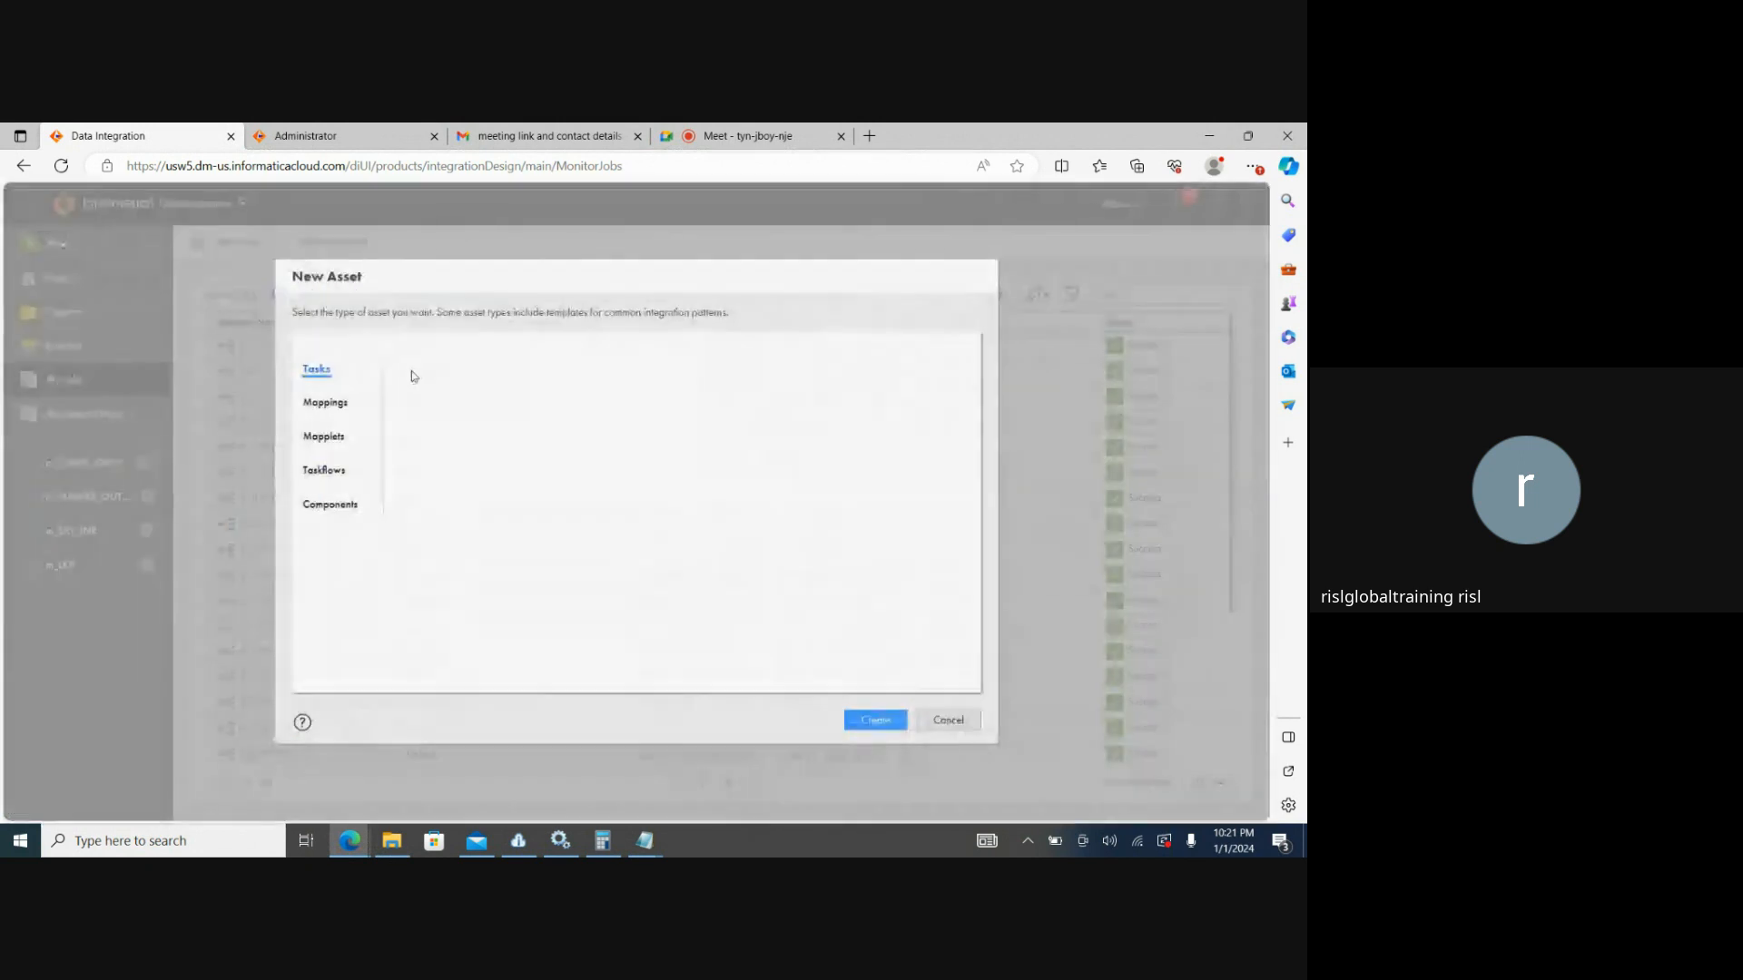
pyautogui.click(327, 400)
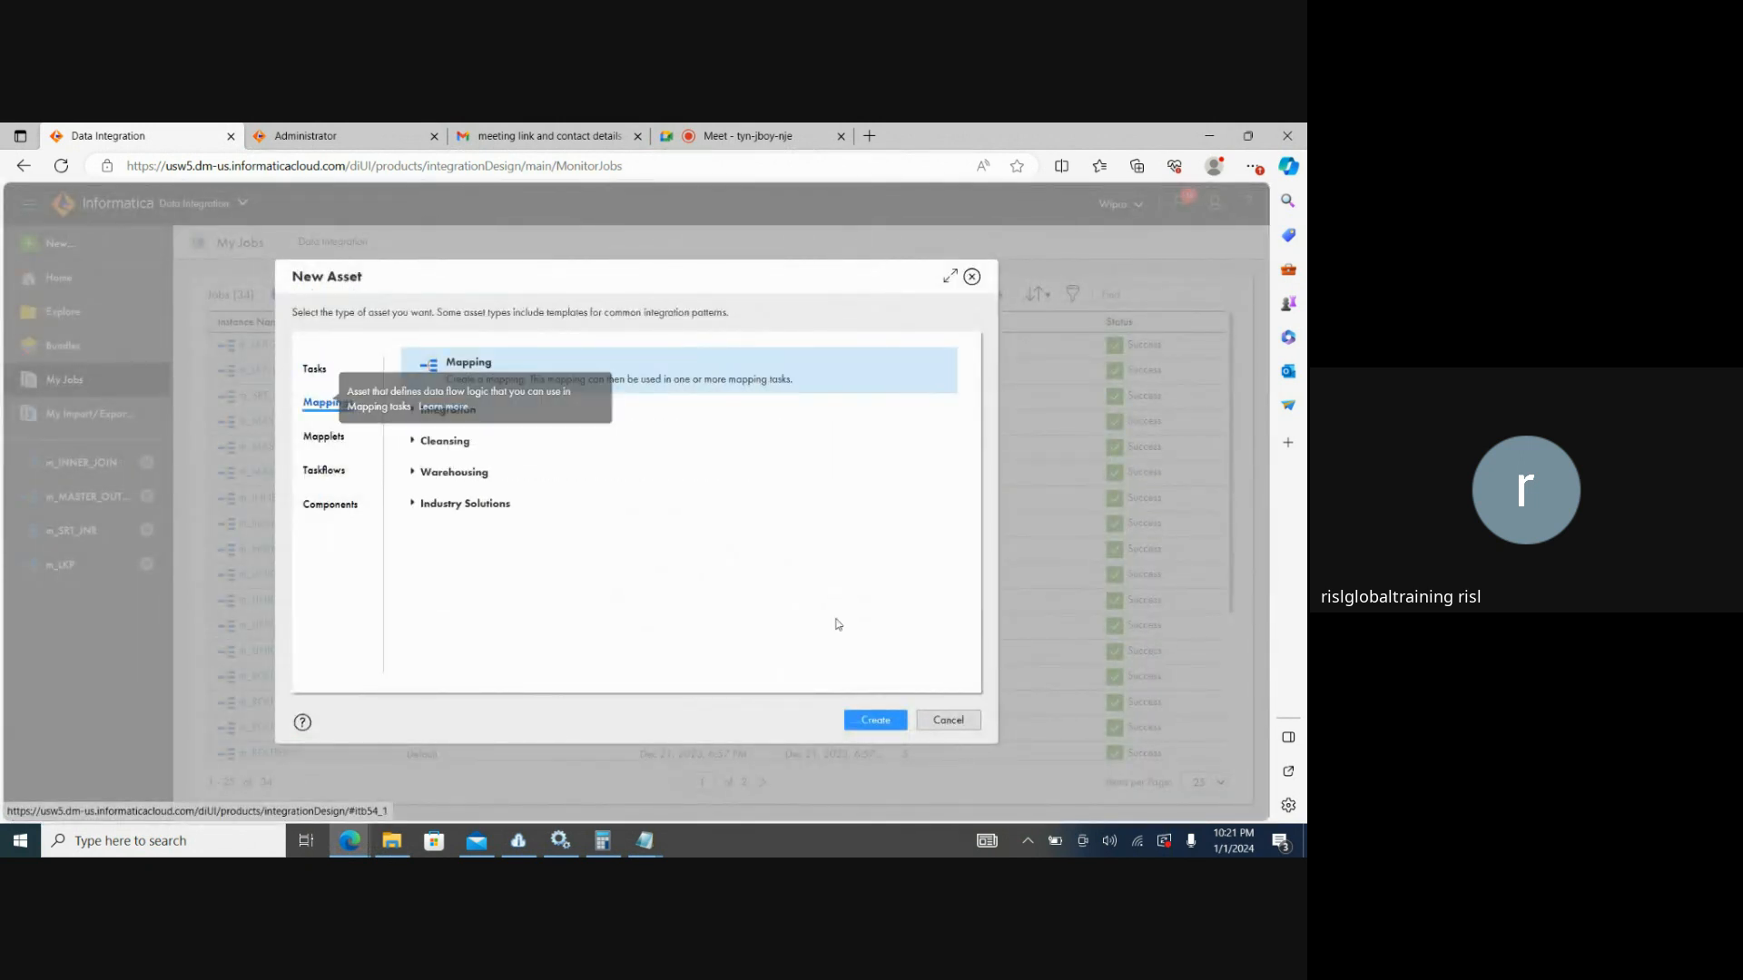
pyautogui.click(888, 721)
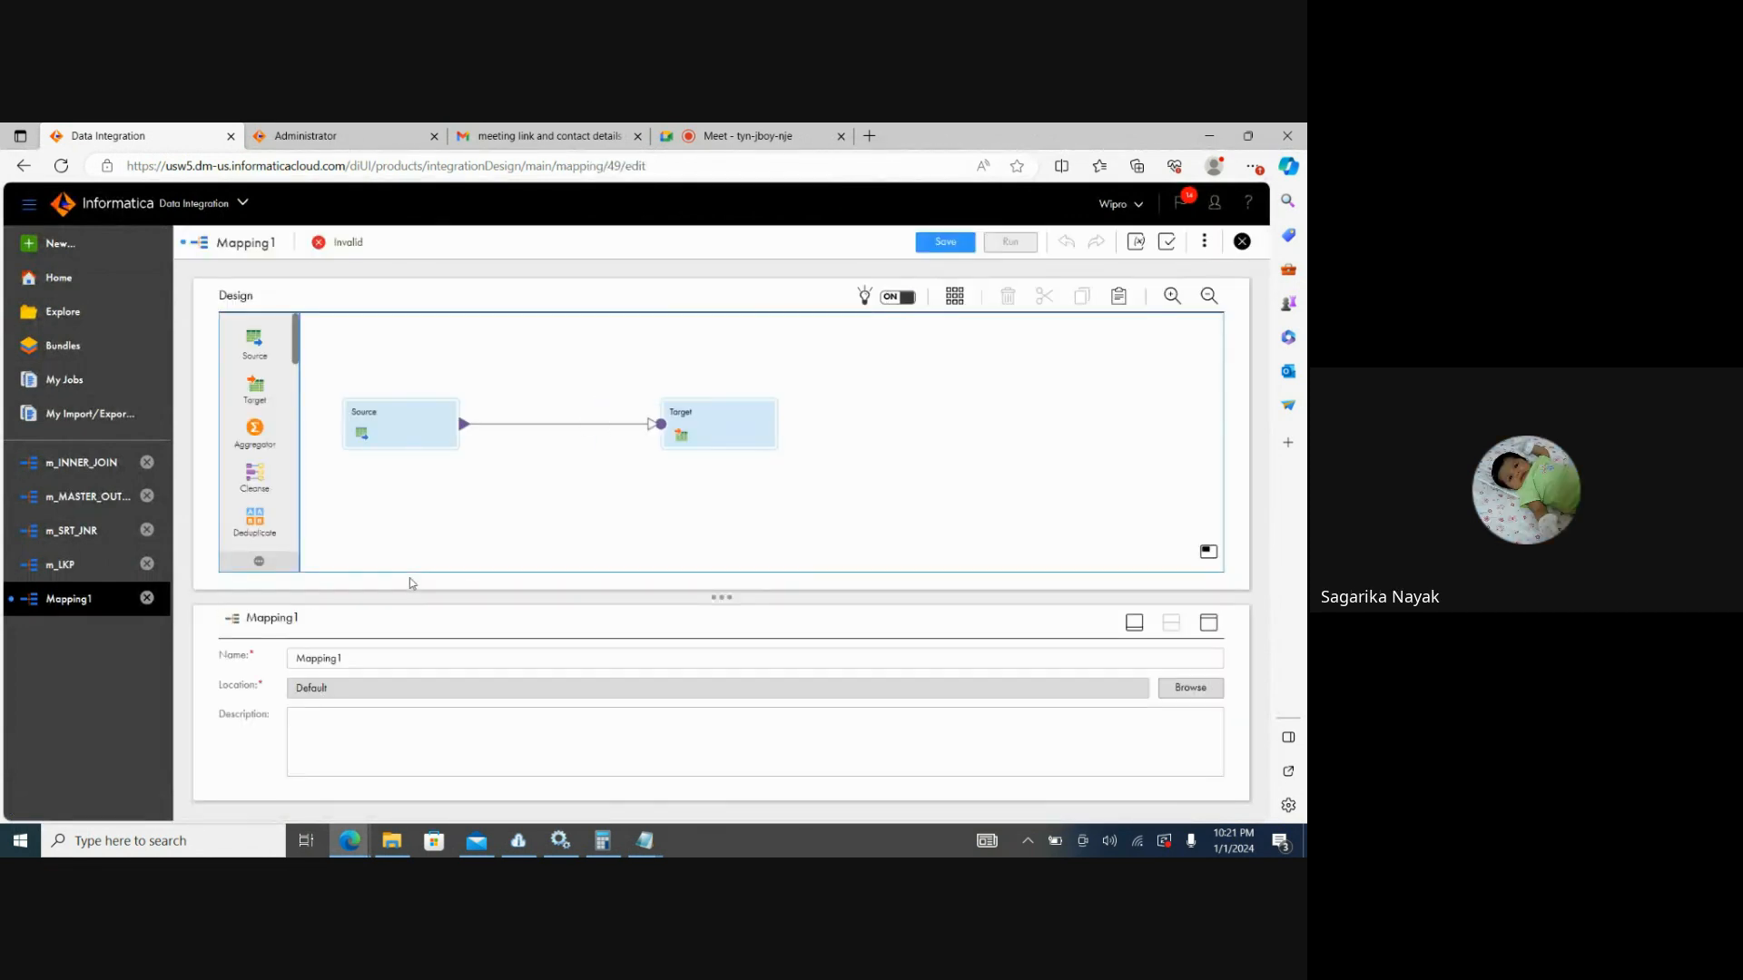
# Configure the Source transformation with the Source_FlatFile connection and SEQ_1.txt as its single object.
pyautogui.click(398, 440)
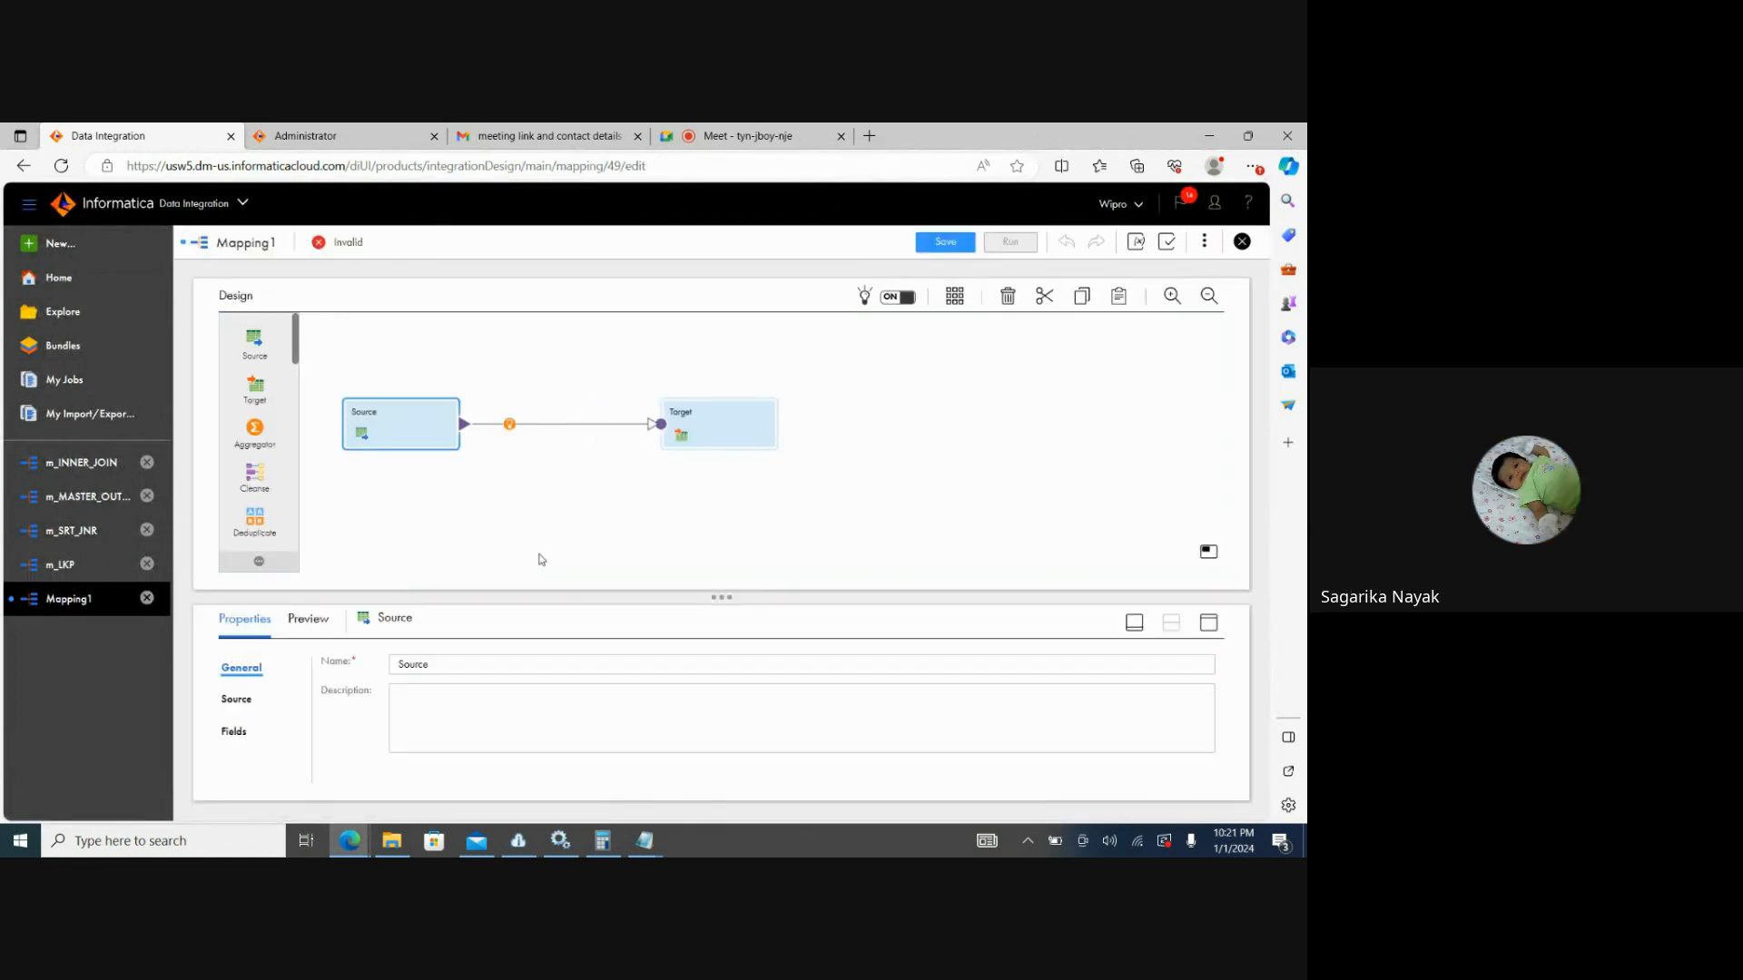
pyautogui.click(237, 698)
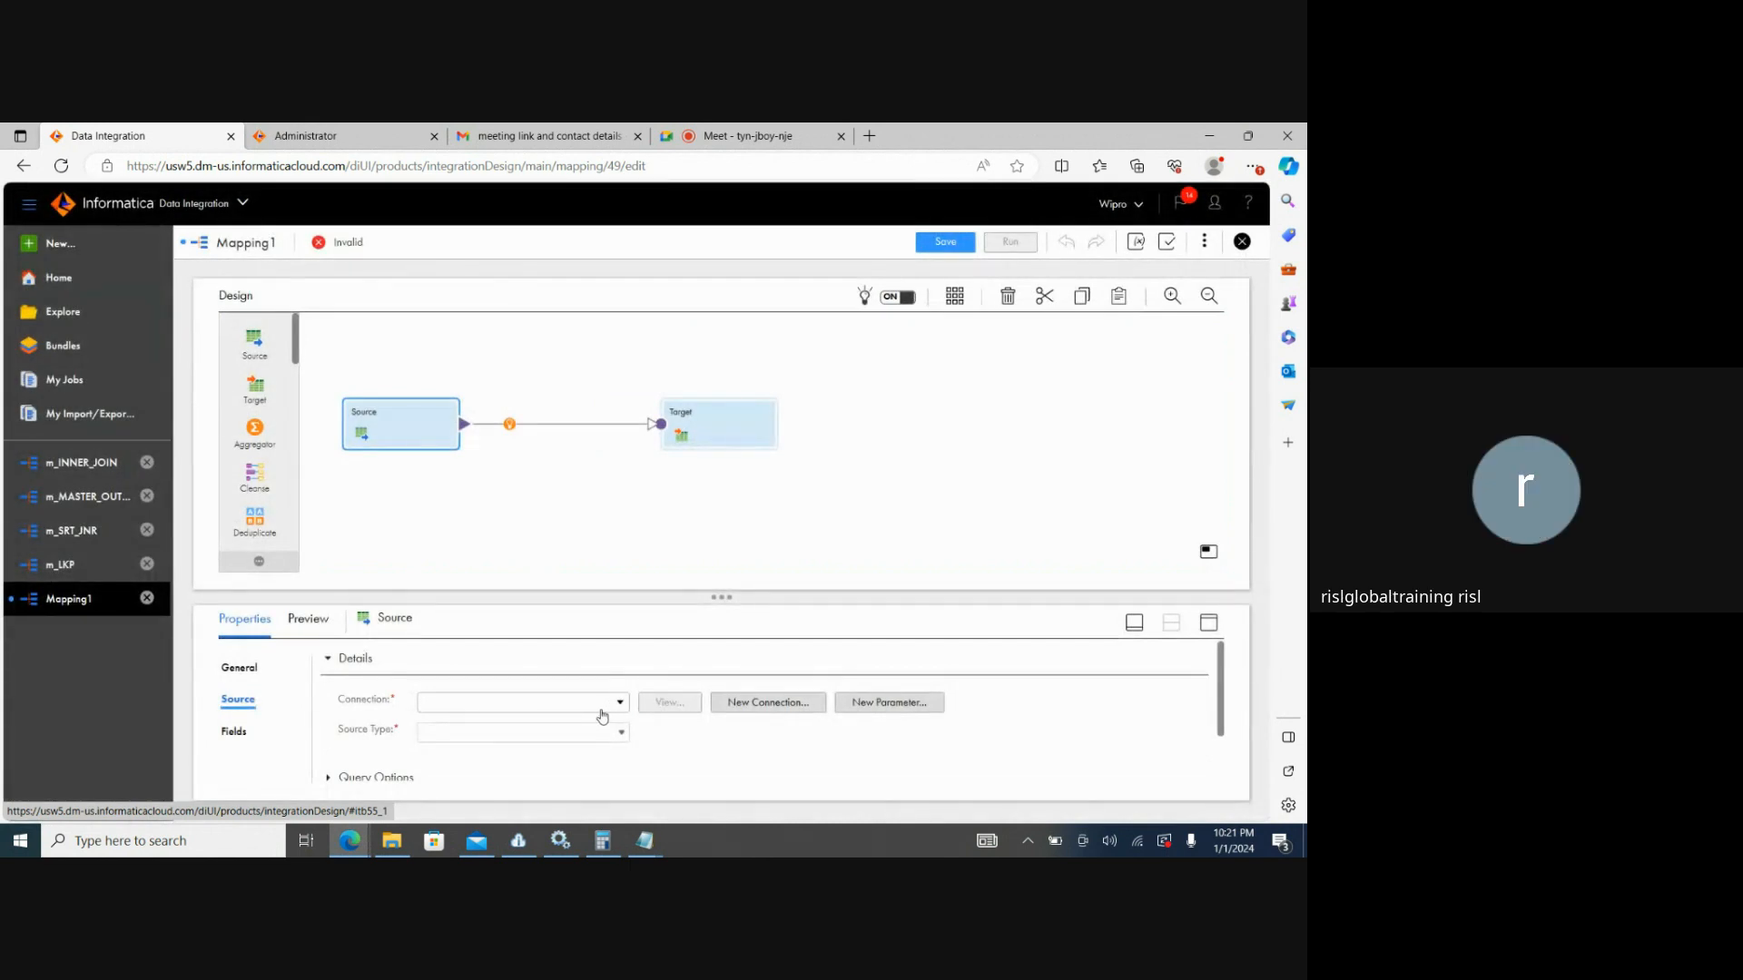
pyautogui.click(603, 704)
pyautogui.click(487, 778)
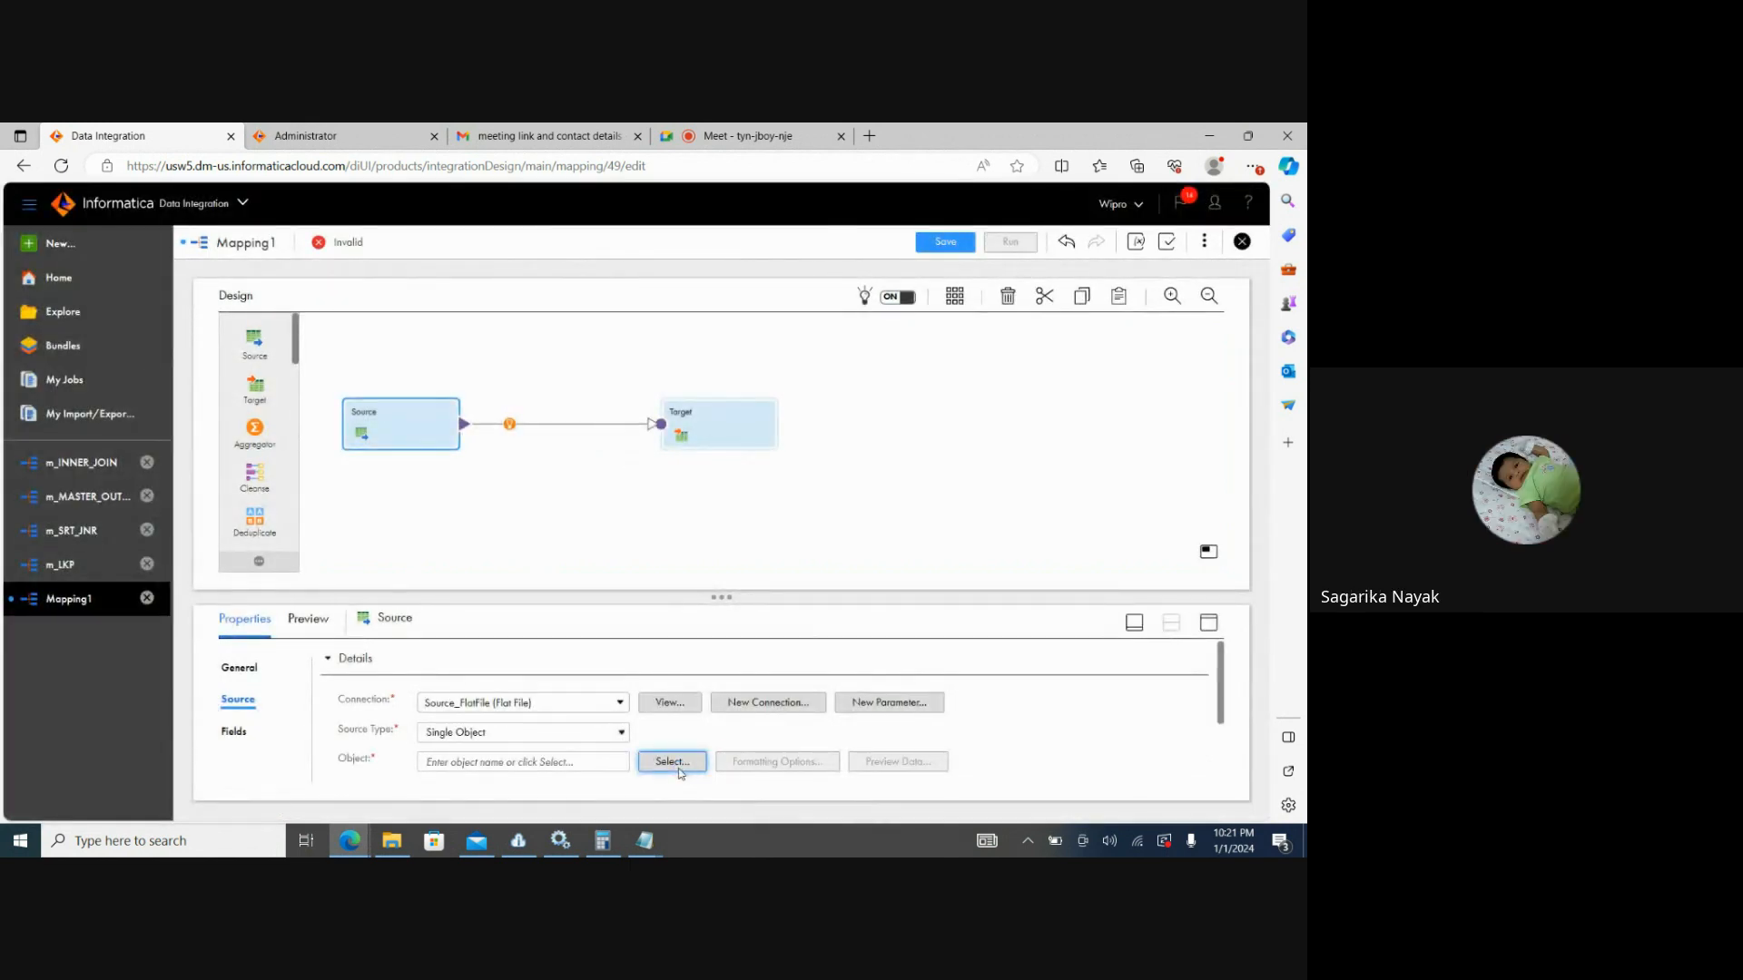
pyautogui.click(678, 768)
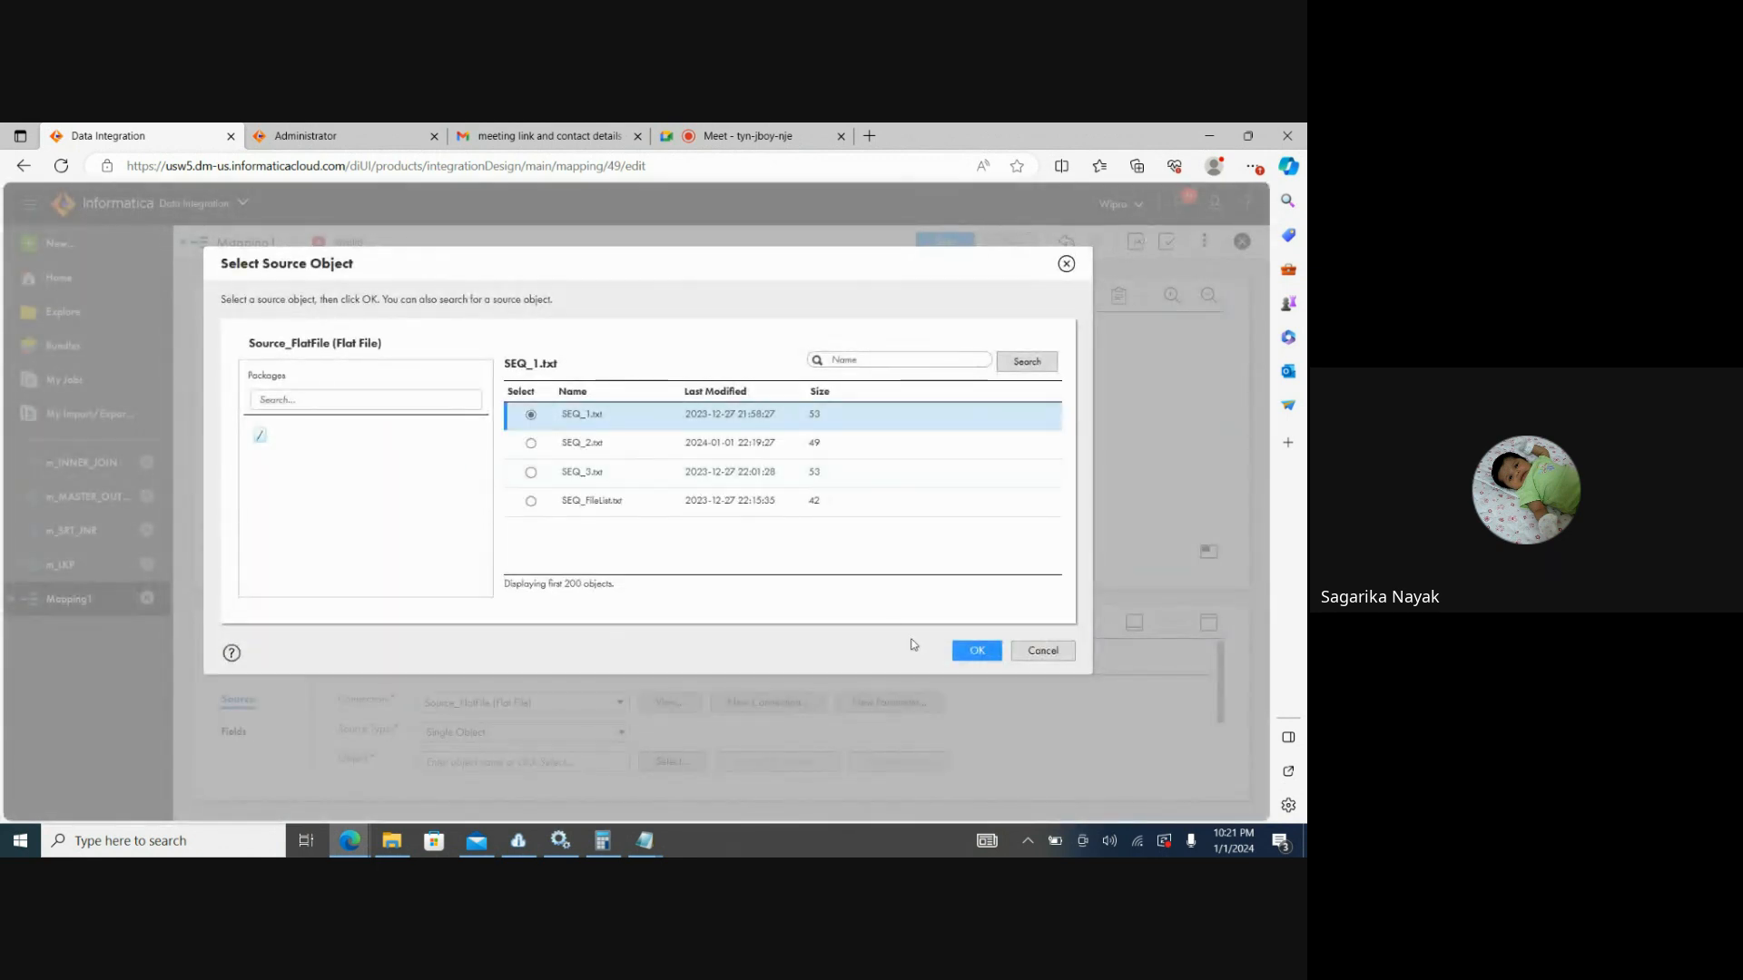
pyautogui.click(974, 650)
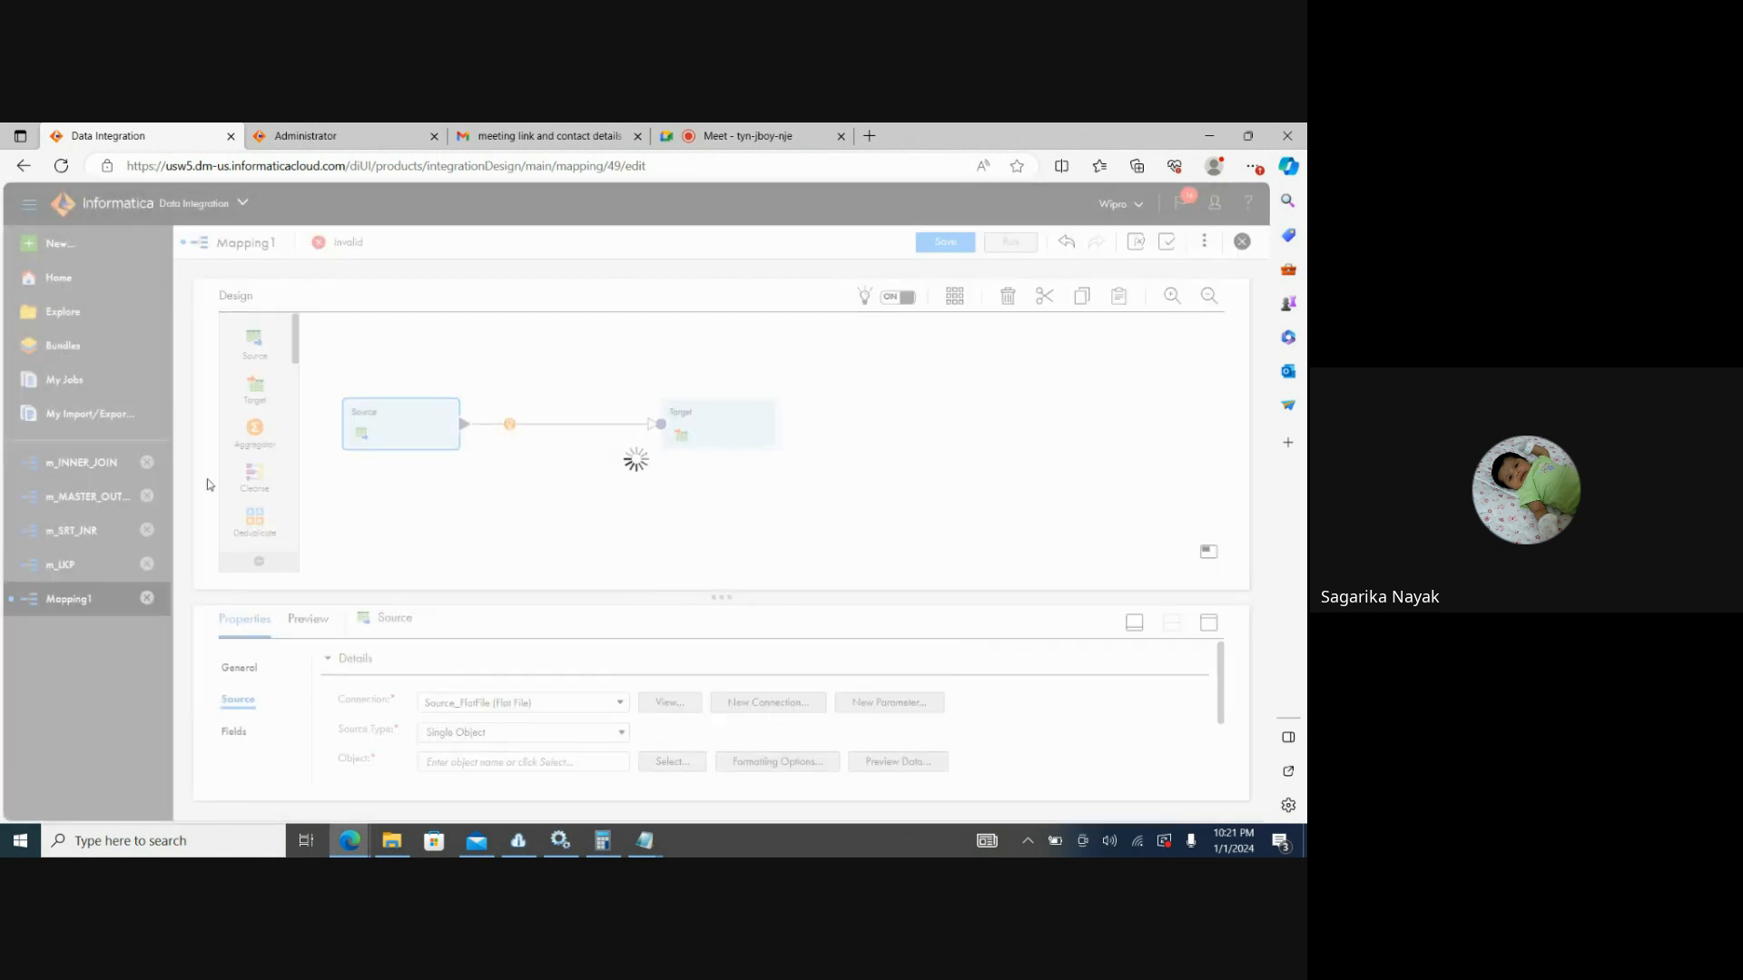
# Add a Lookup transformation to the canvas above the link between Source and Target.
pyautogui.scroll(-2, 294, 372)
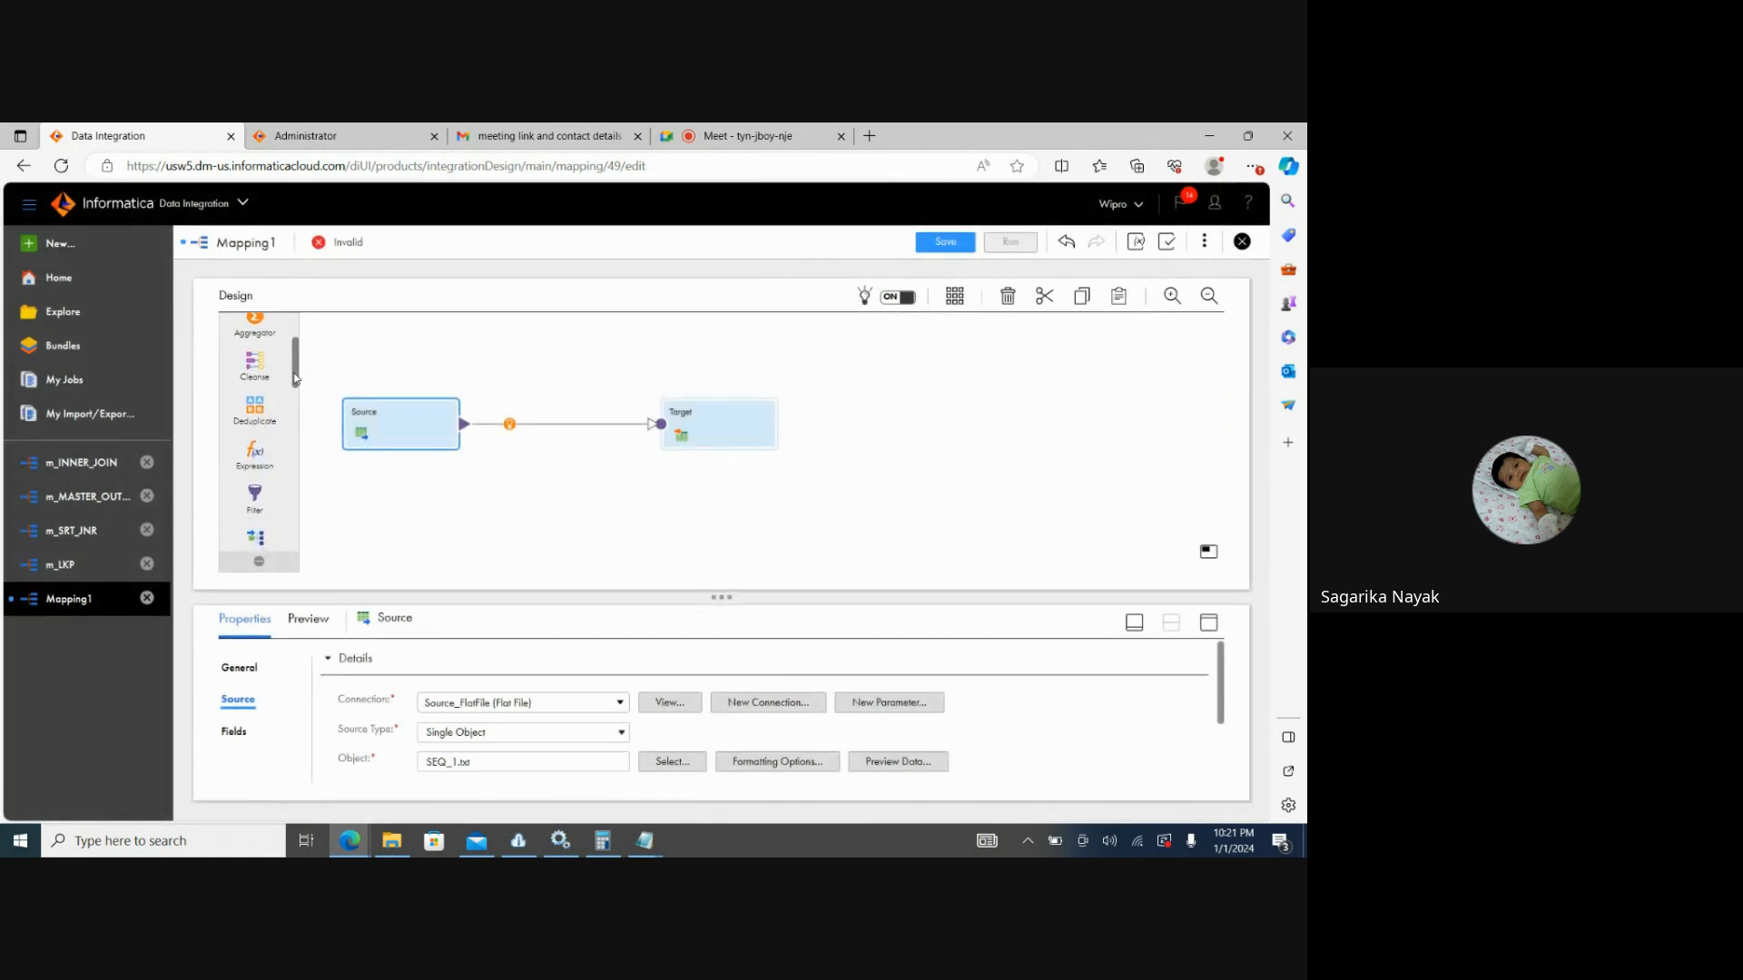
pyautogui.moveTo(294, 378); pyautogui.dragTo(290, 456)
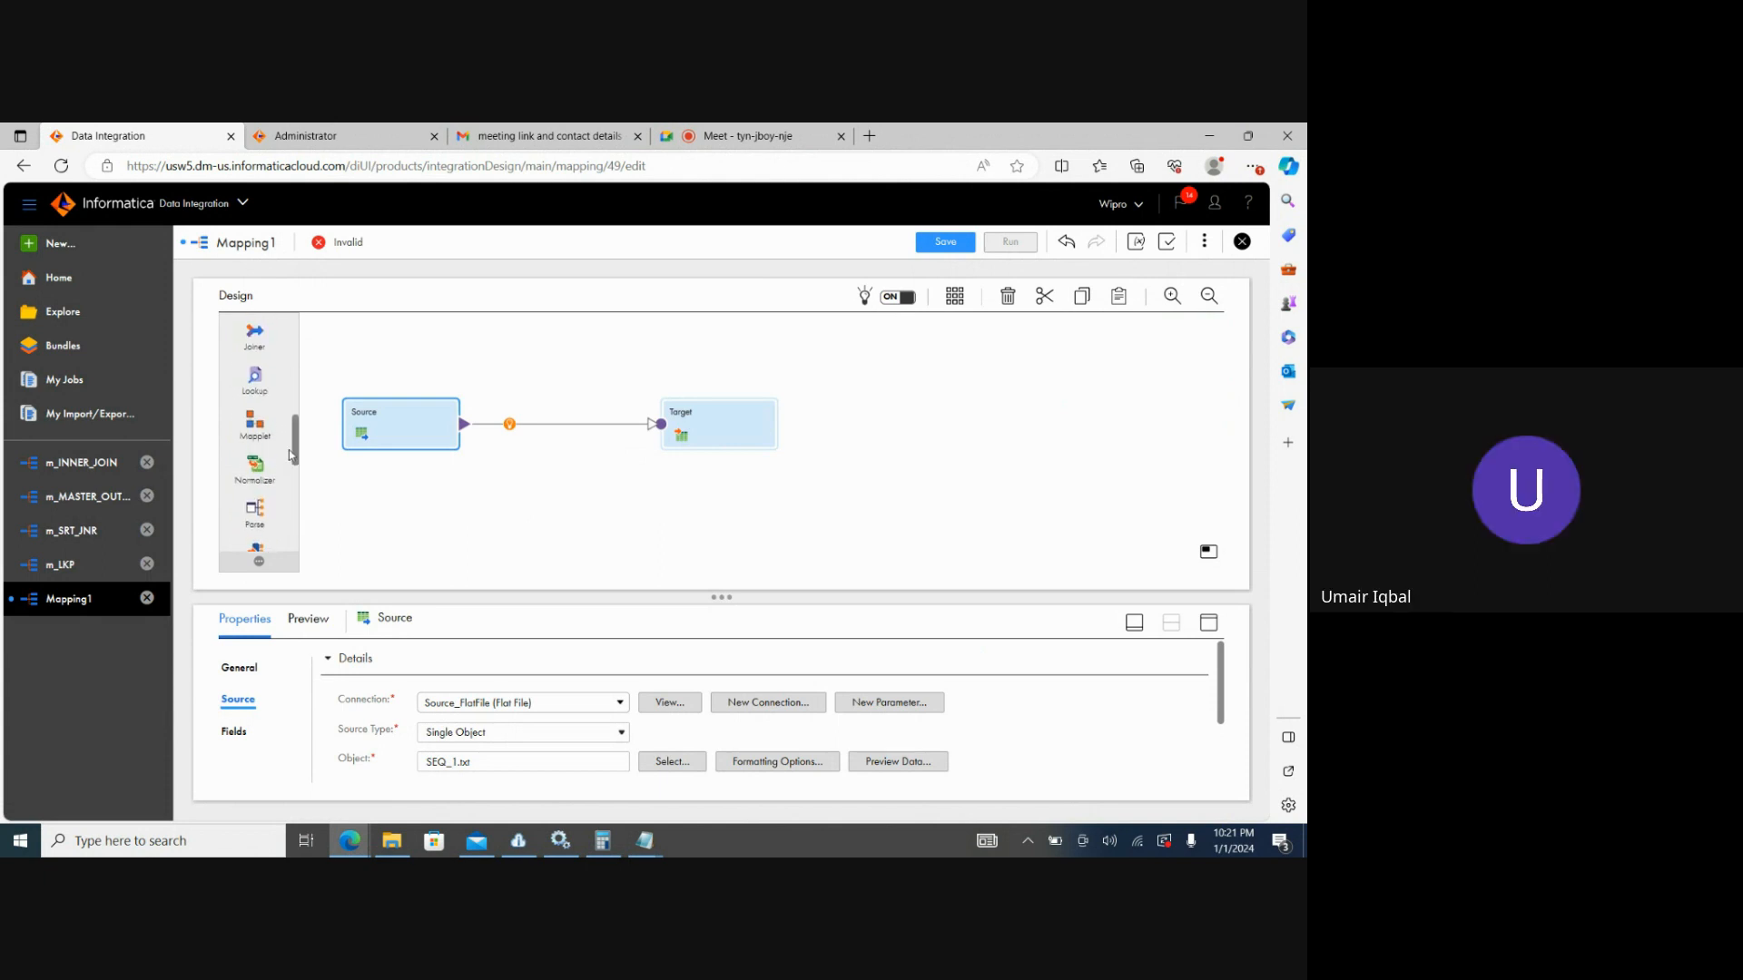
pyautogui.moveTo(255, 377); pyautogui.dragTo(514, 333)
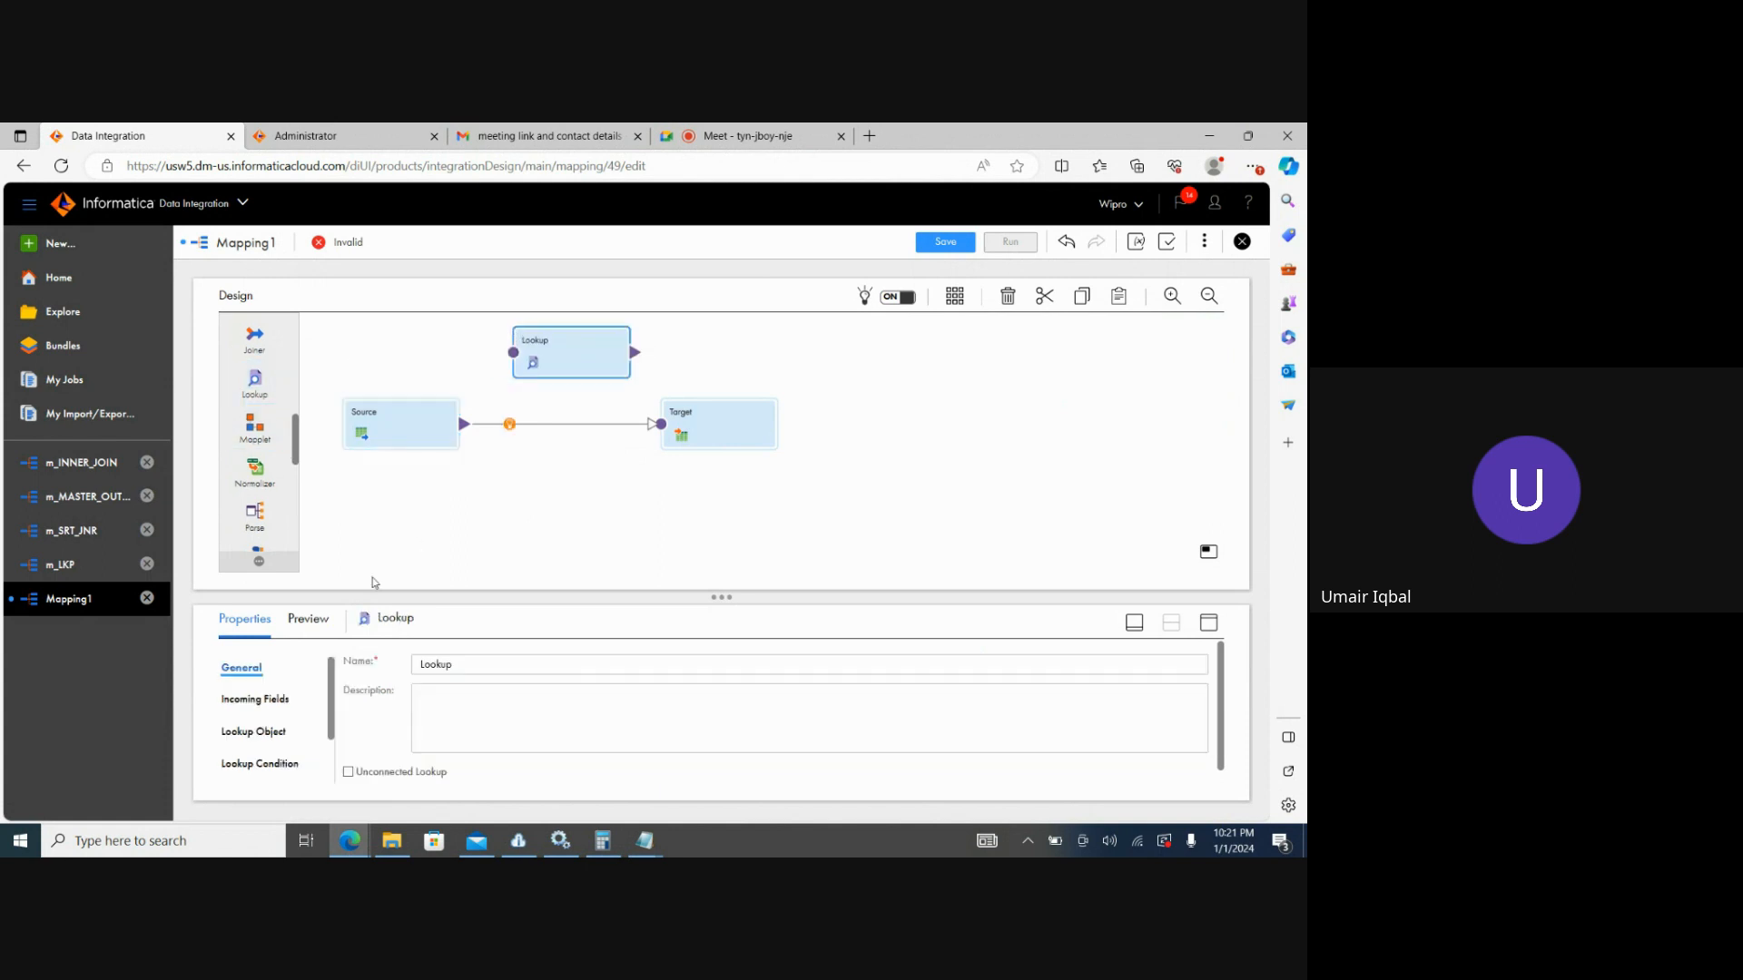
# Set the Lookup transformation's lookup object connection to Source_FlatFile, enlarging the properties area for its settings.
pyautogui.click(232, 699)
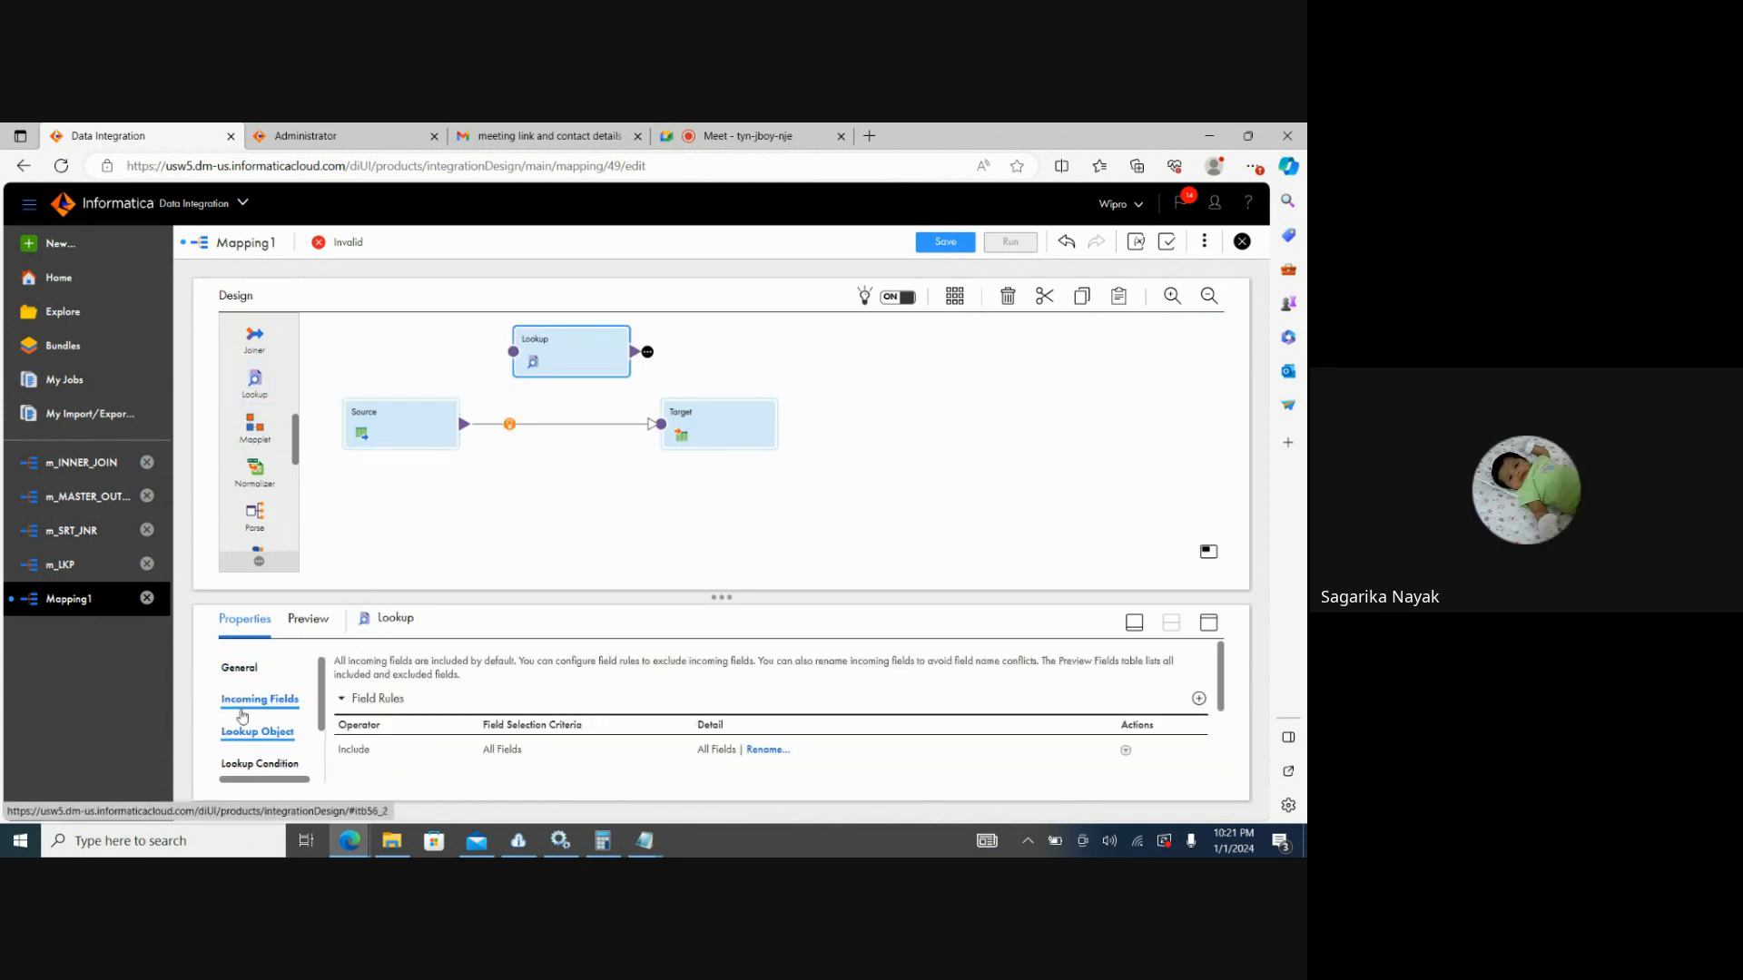
pyautogui.click(250, 734)
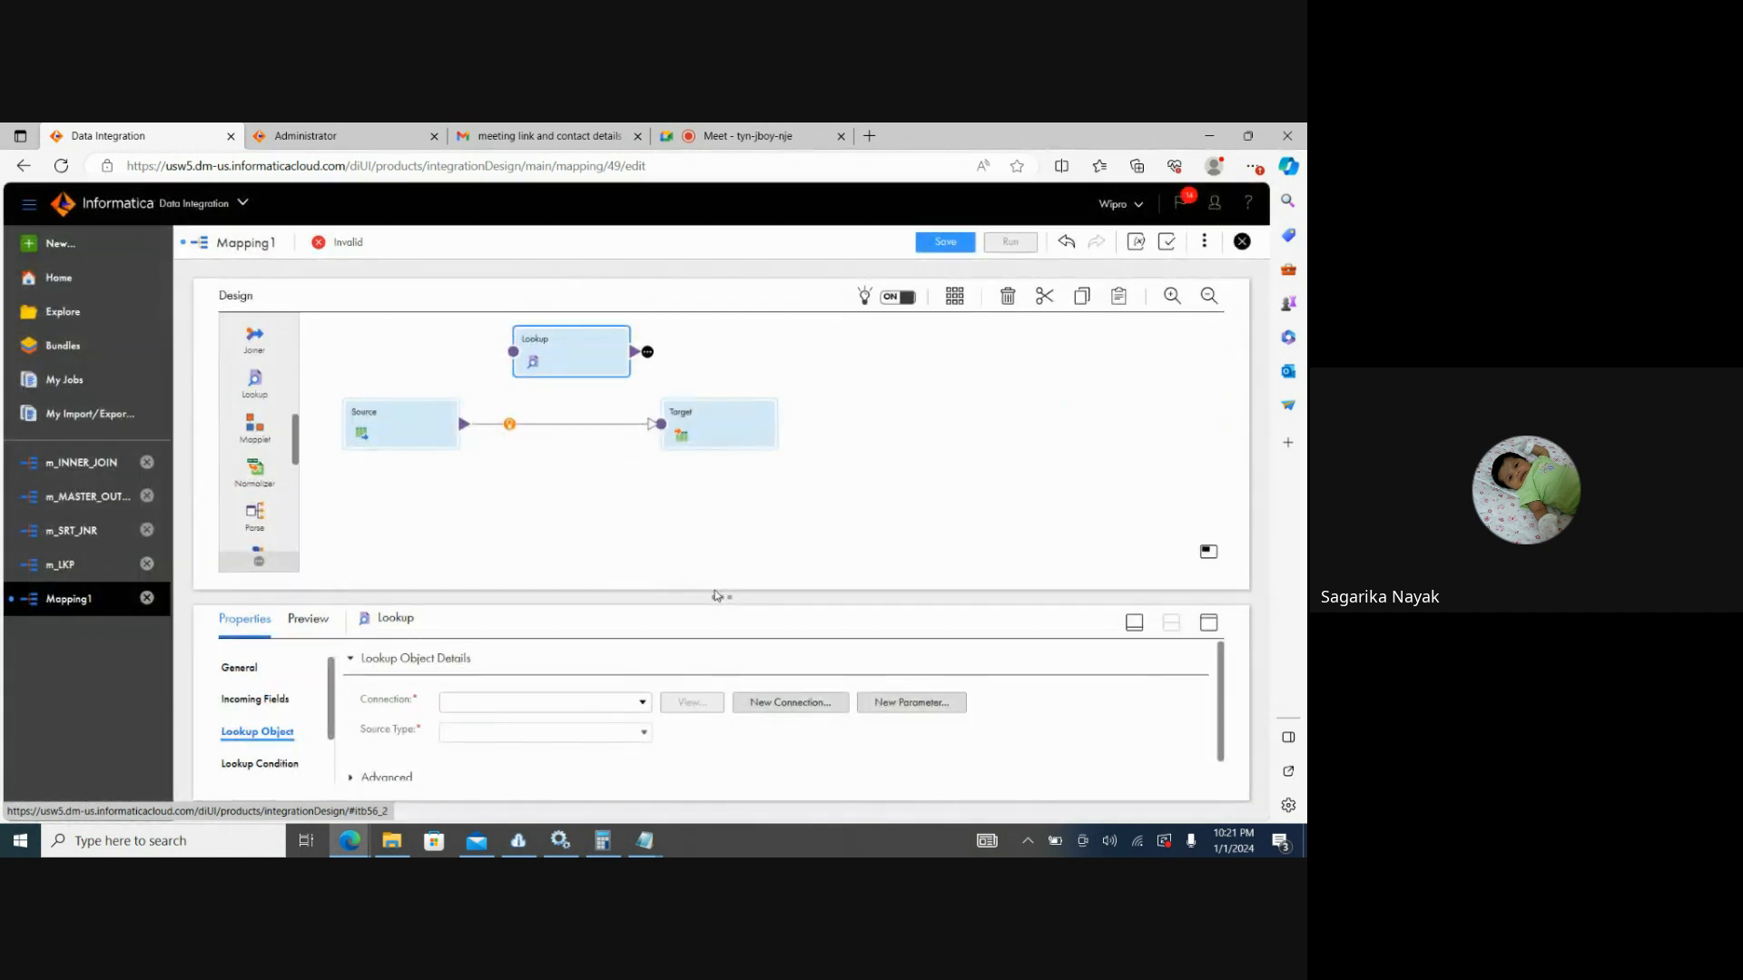
pyautogui.moveTo(721, 595); pyautogui.dragTo(721, 519)
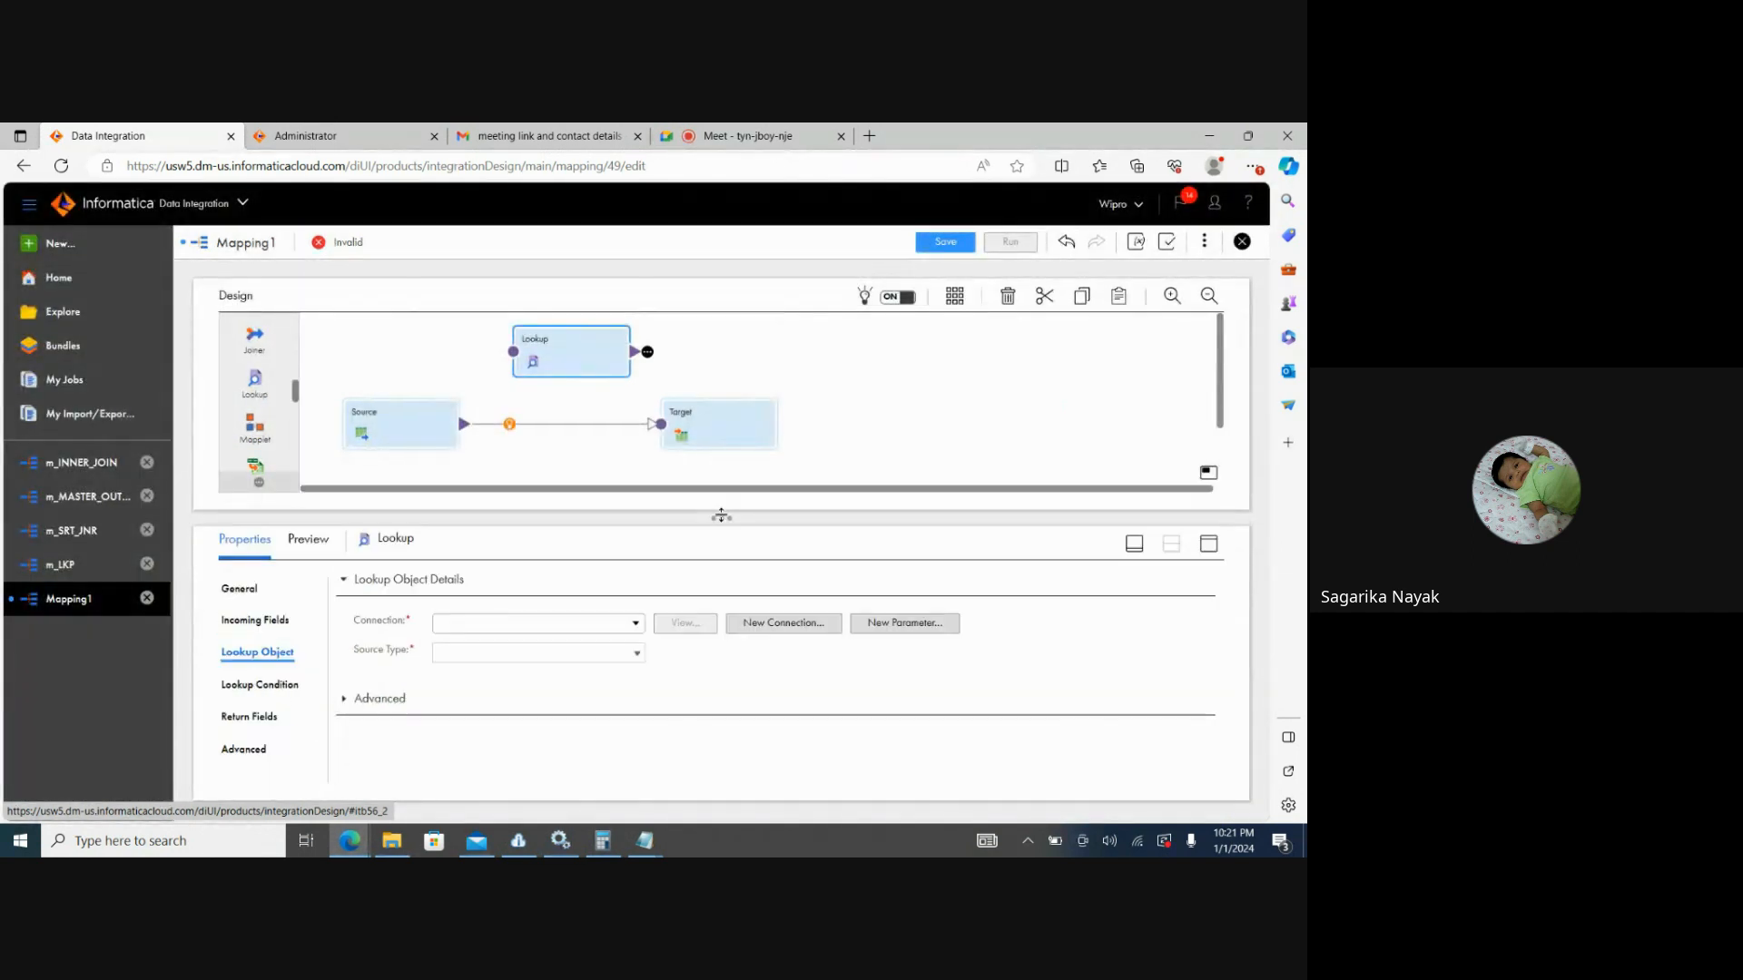
pyautogui.click(613, 624)
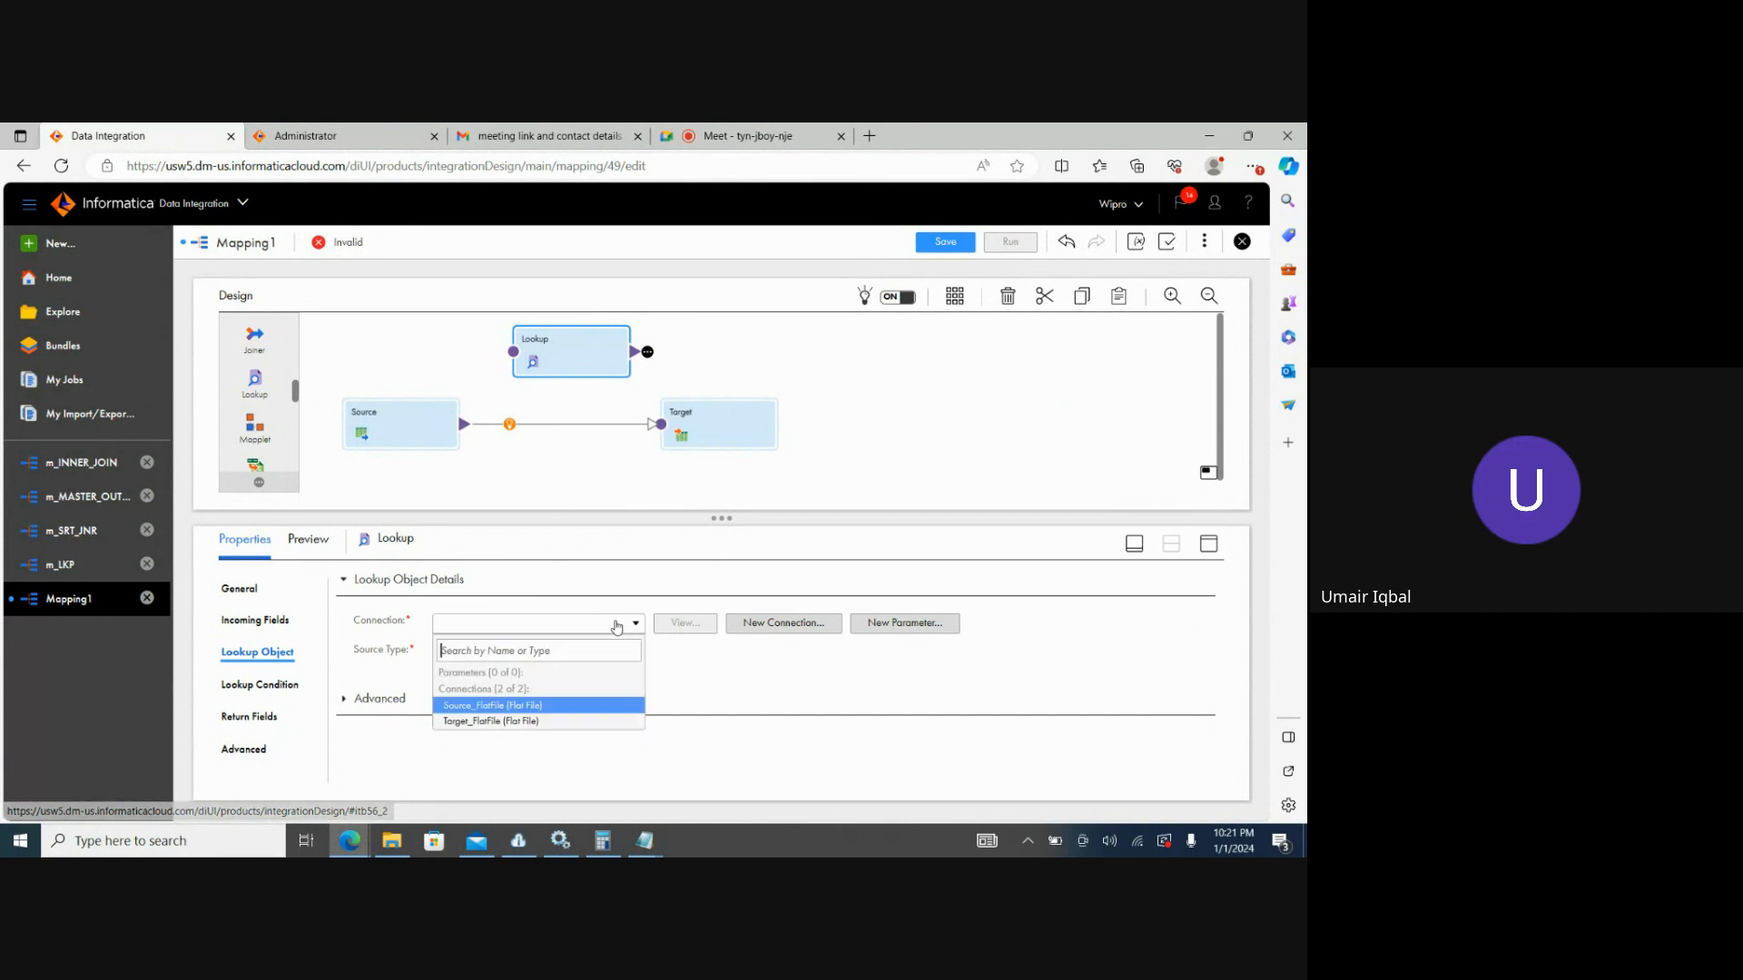
pyautogui.click(504, 709)
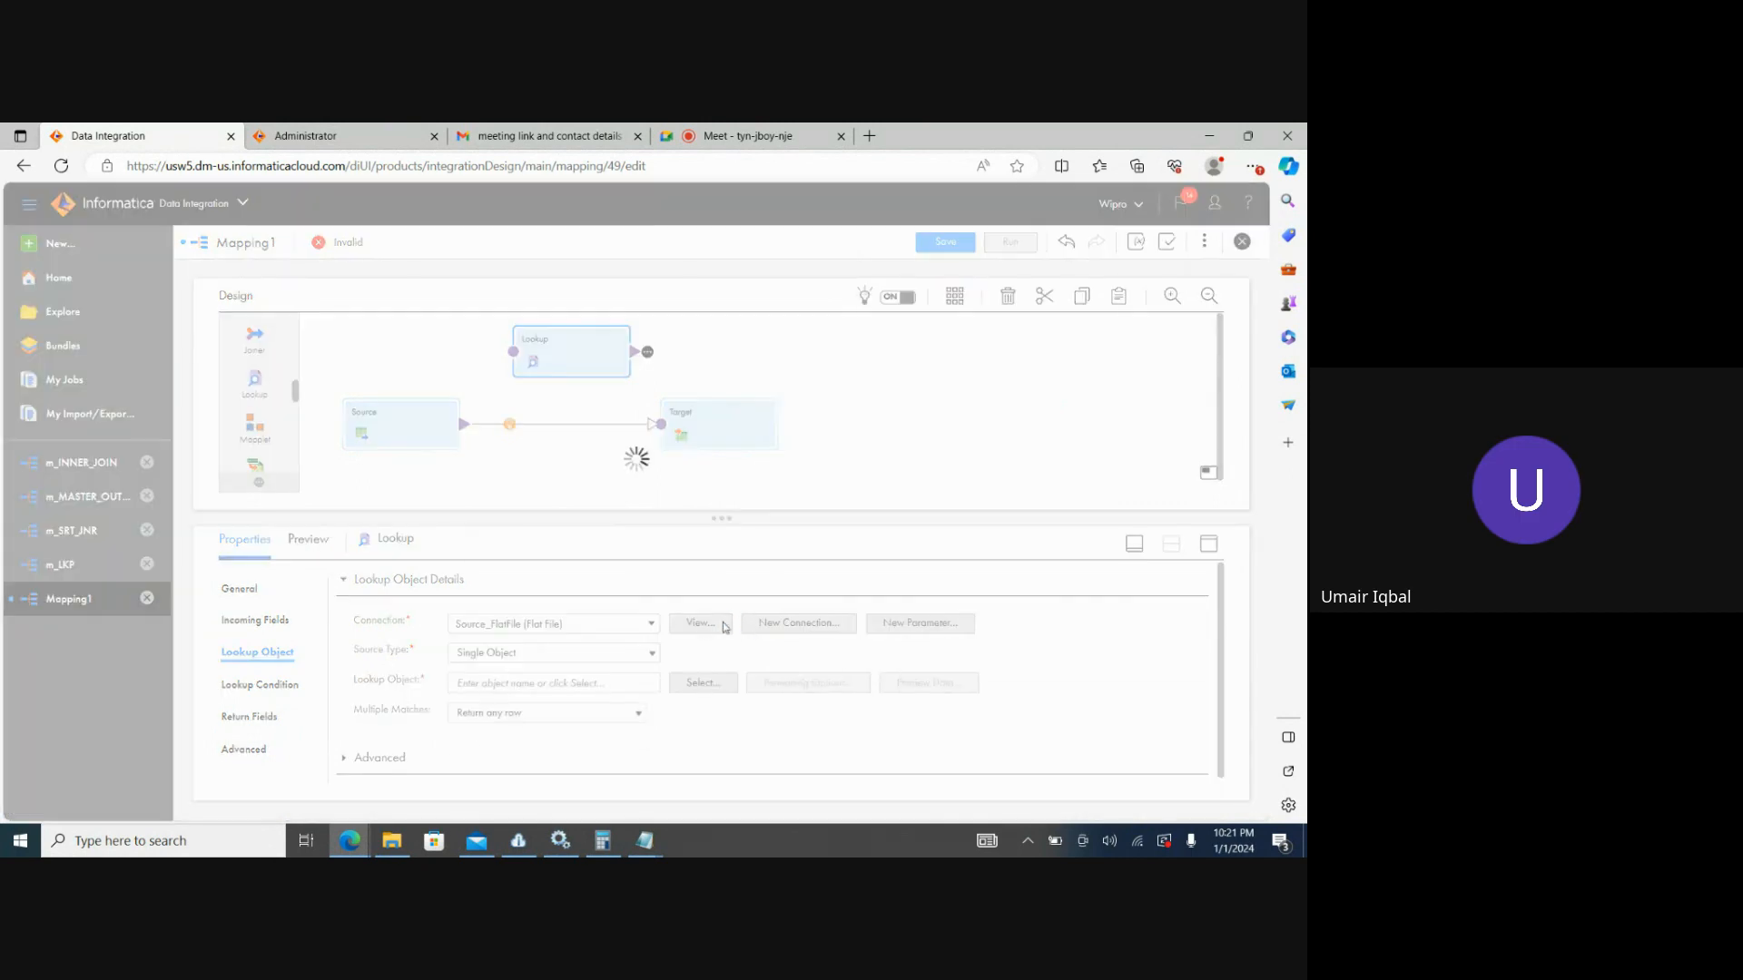
# Review the Source_FlatFile connection details, the Lookup's advanced properties and the available lookup source types.
pyautogui.click(700, 626)
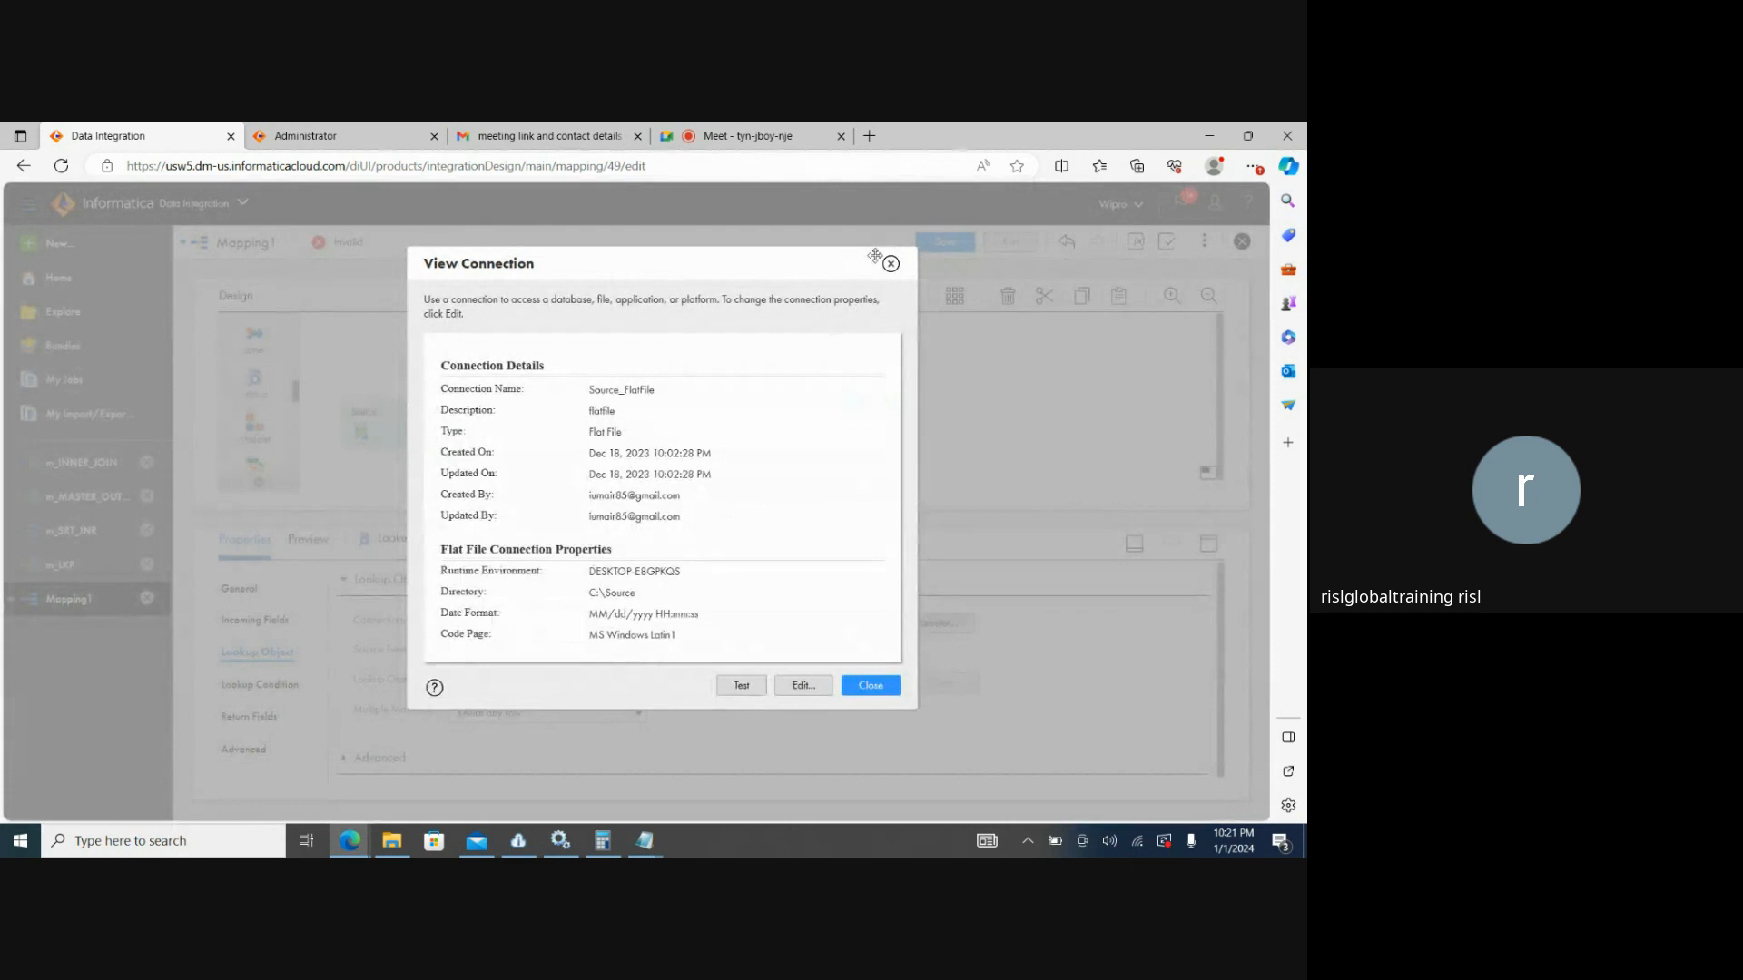
pyautogui.click(890, 263)
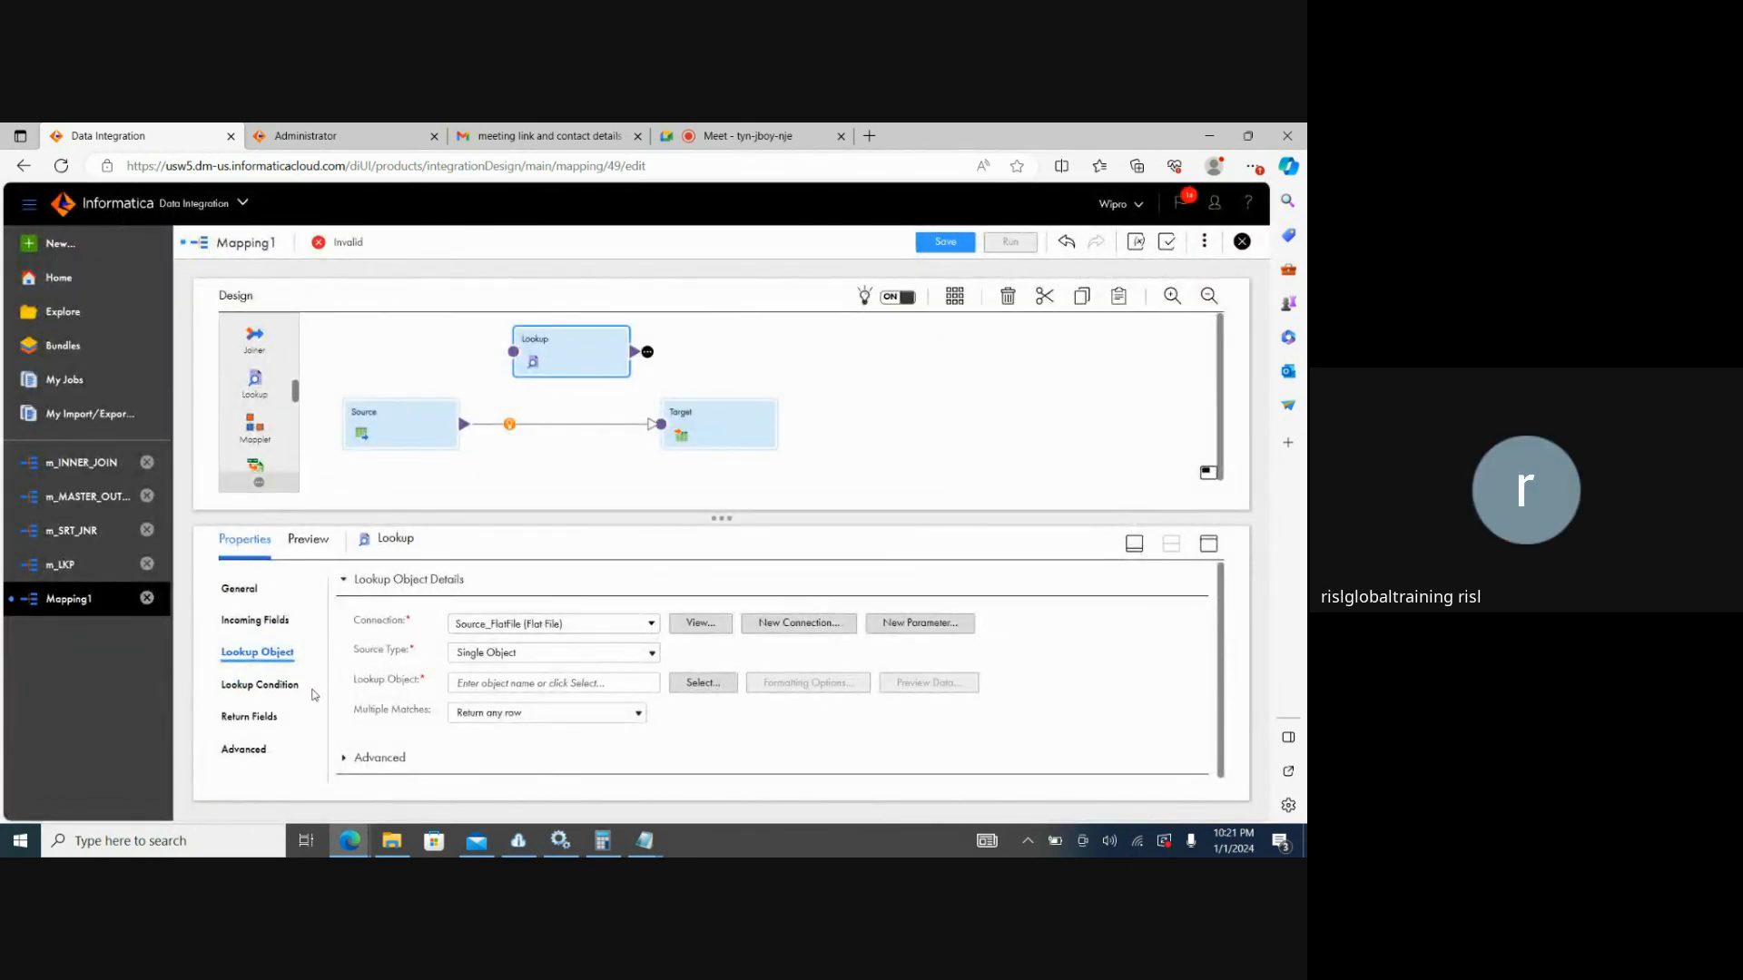
pyautogui.click(245, 749)
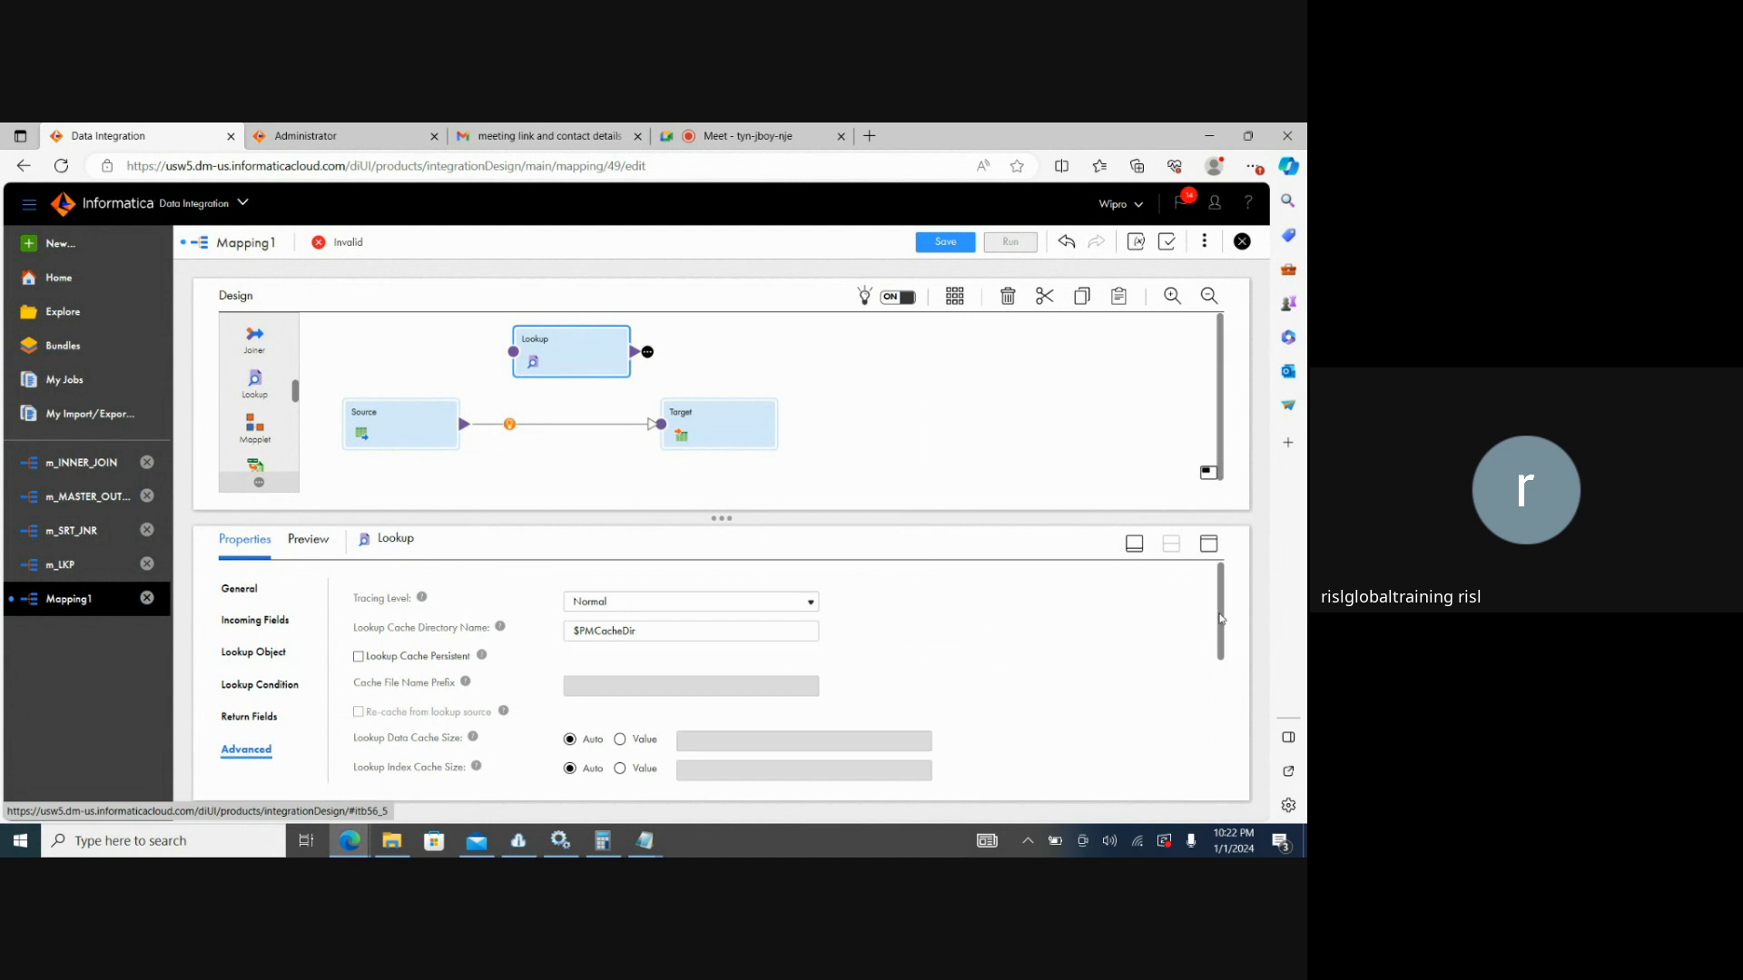
pyautogui.click(264, 653)
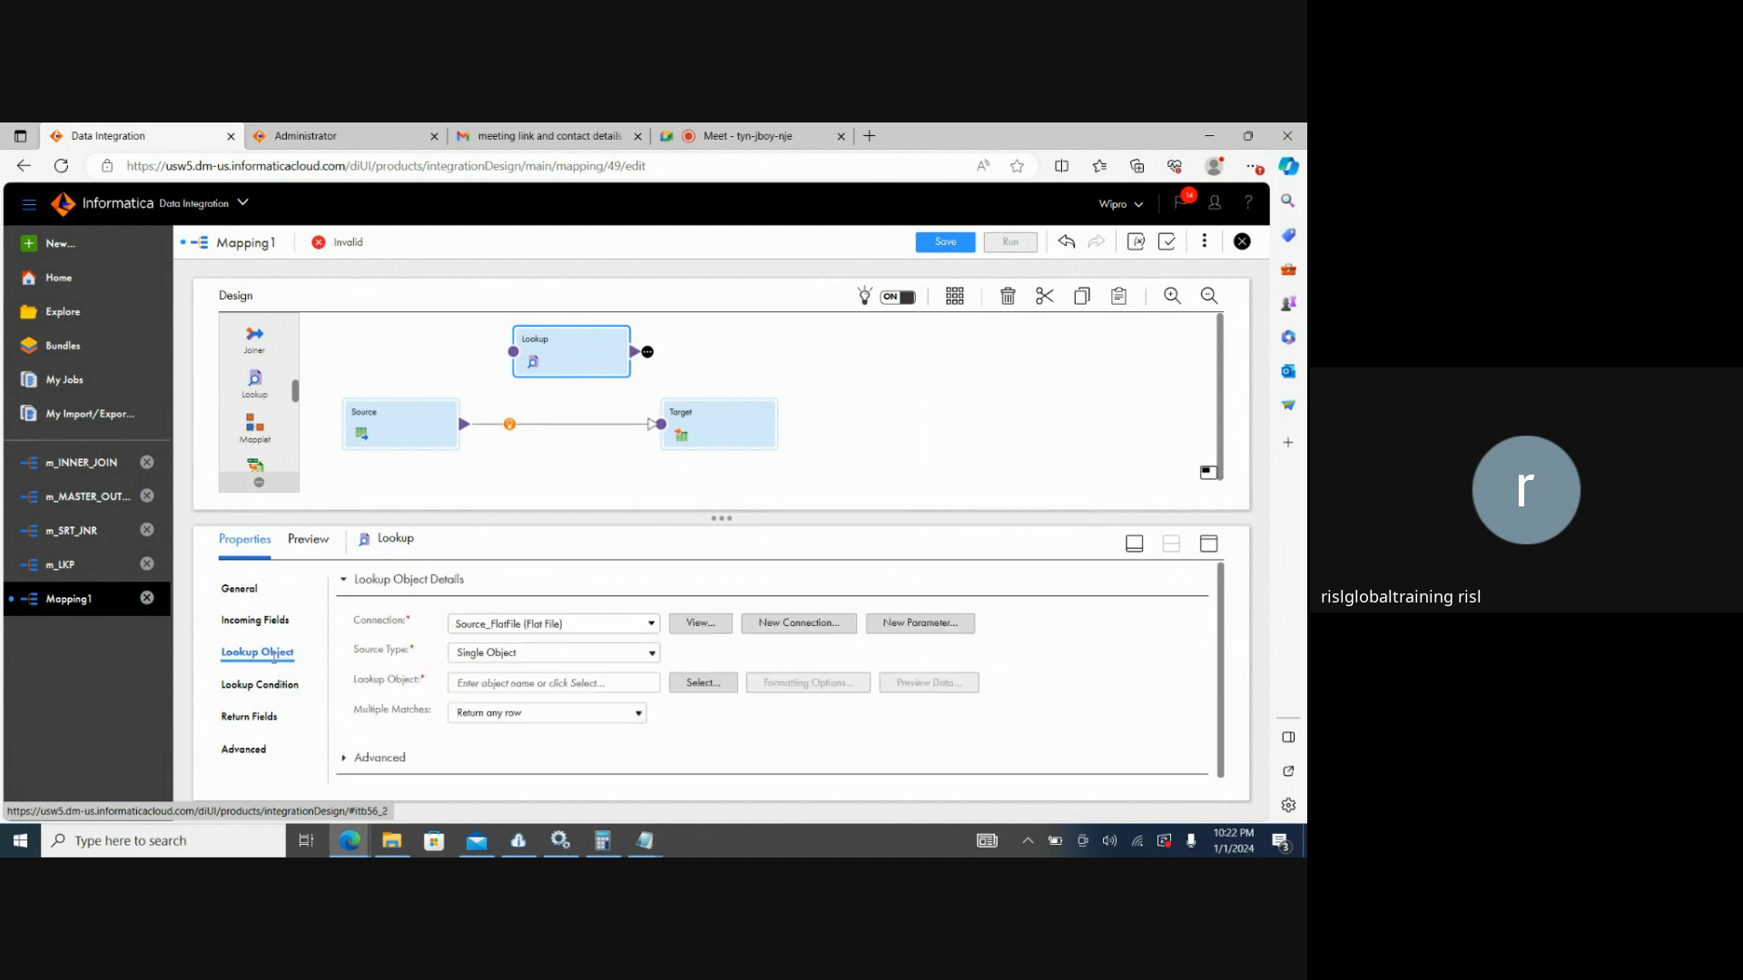
pyautogui.click(591, 655)
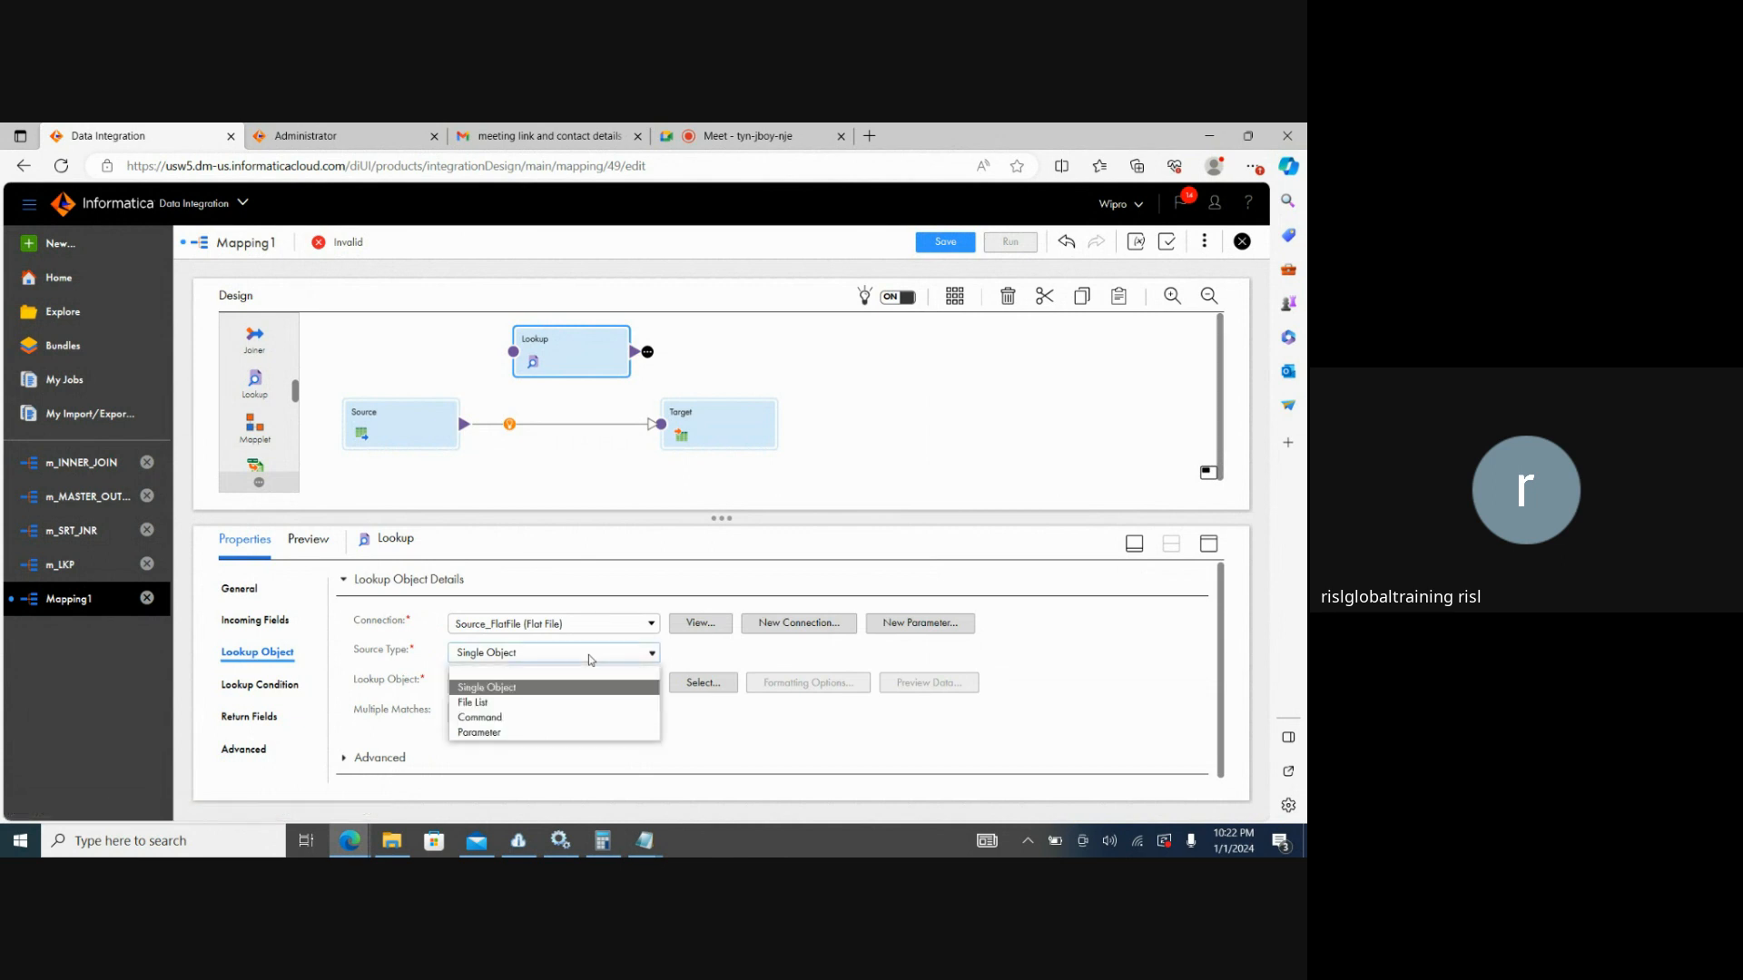
pyautogui.click(591, 659)
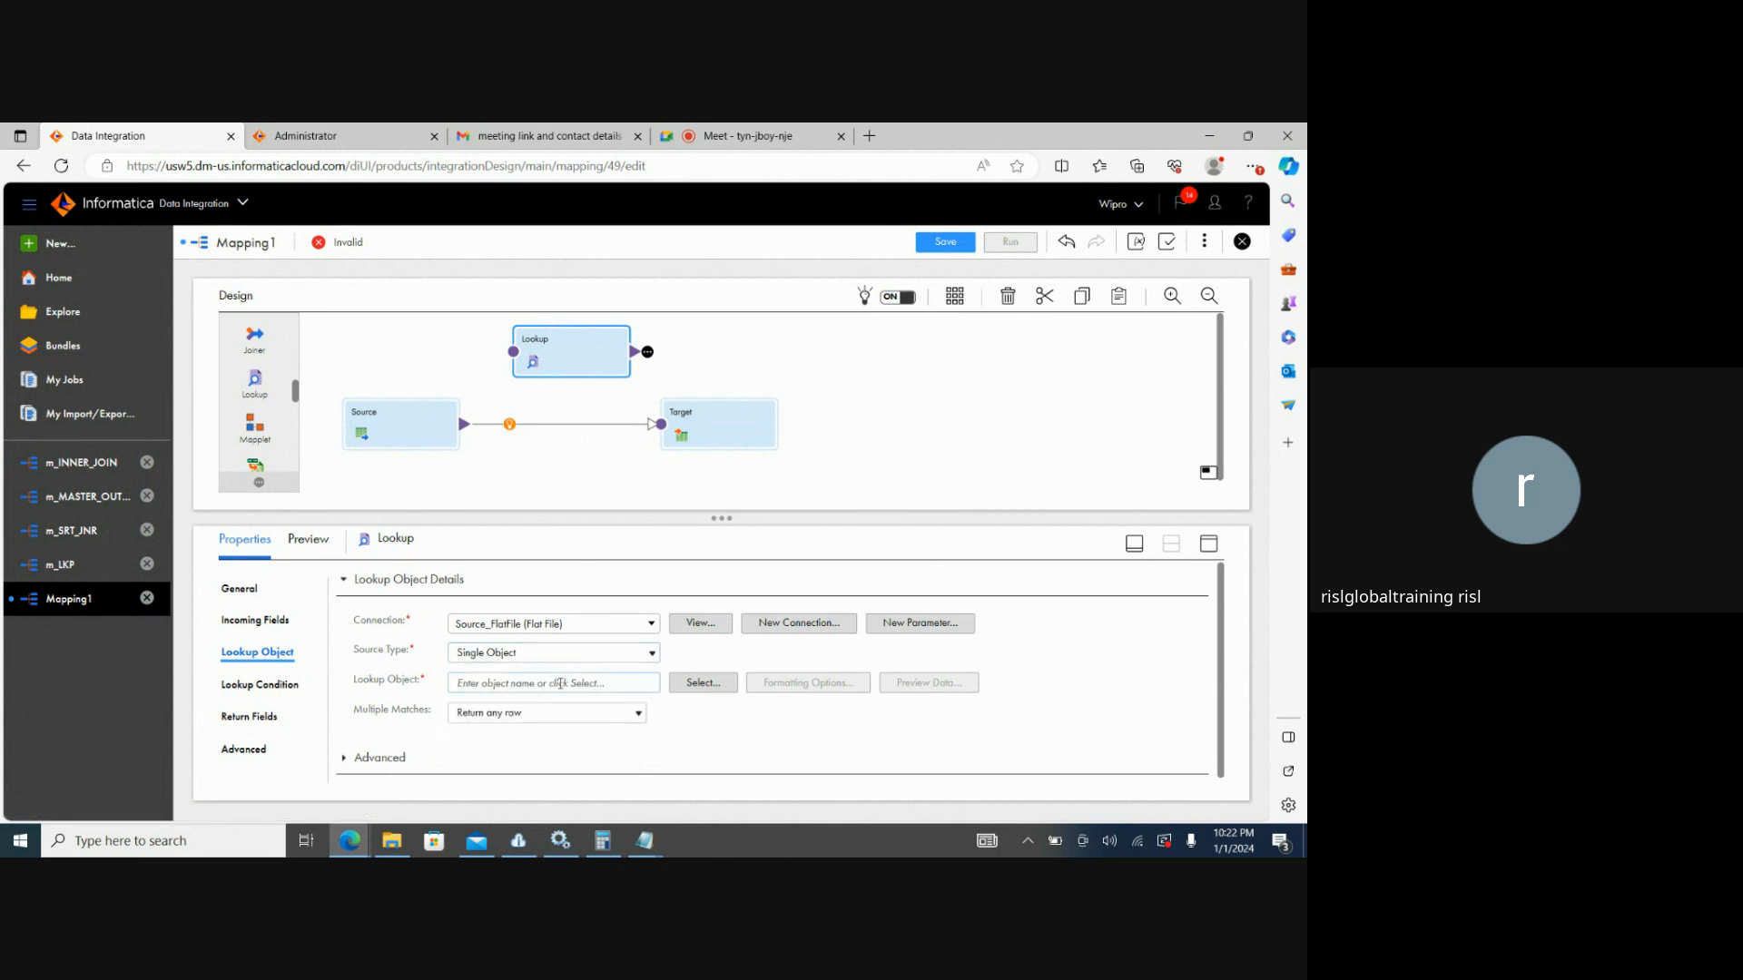
# Turn the Lookup transformation into an unconnected lookup, accepting the removal of its incoming fields and links.
pyautogui.click(260, 590)
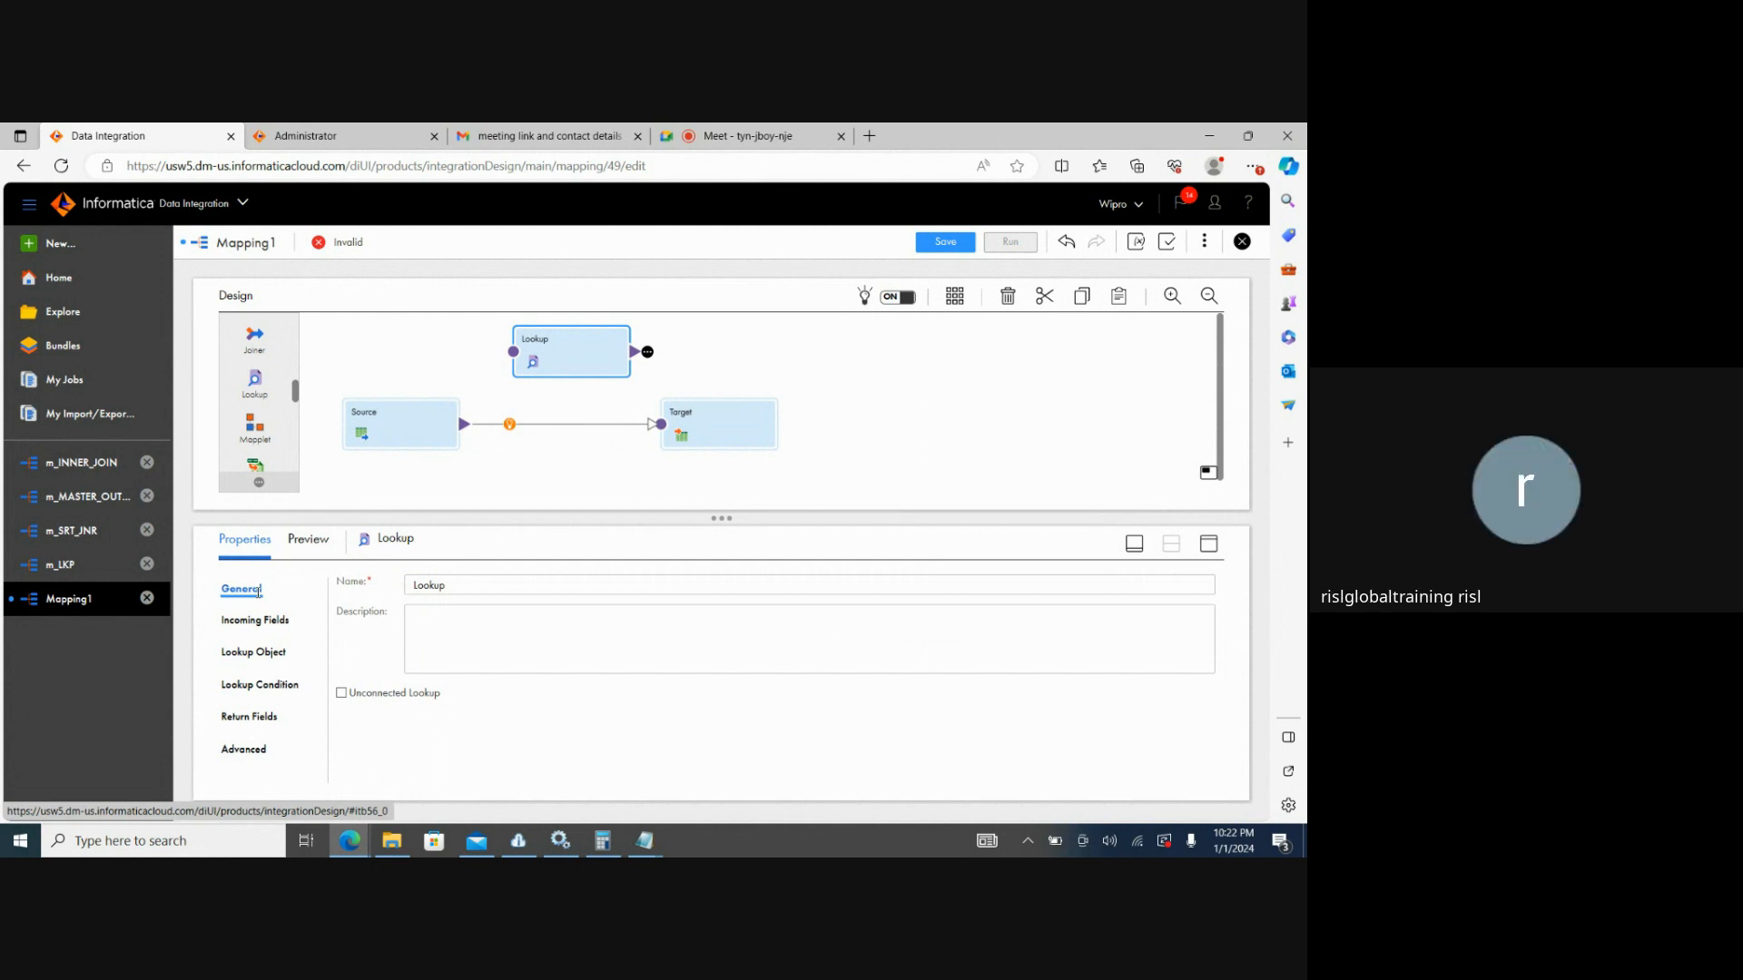
pyautogui.click(341, 693)
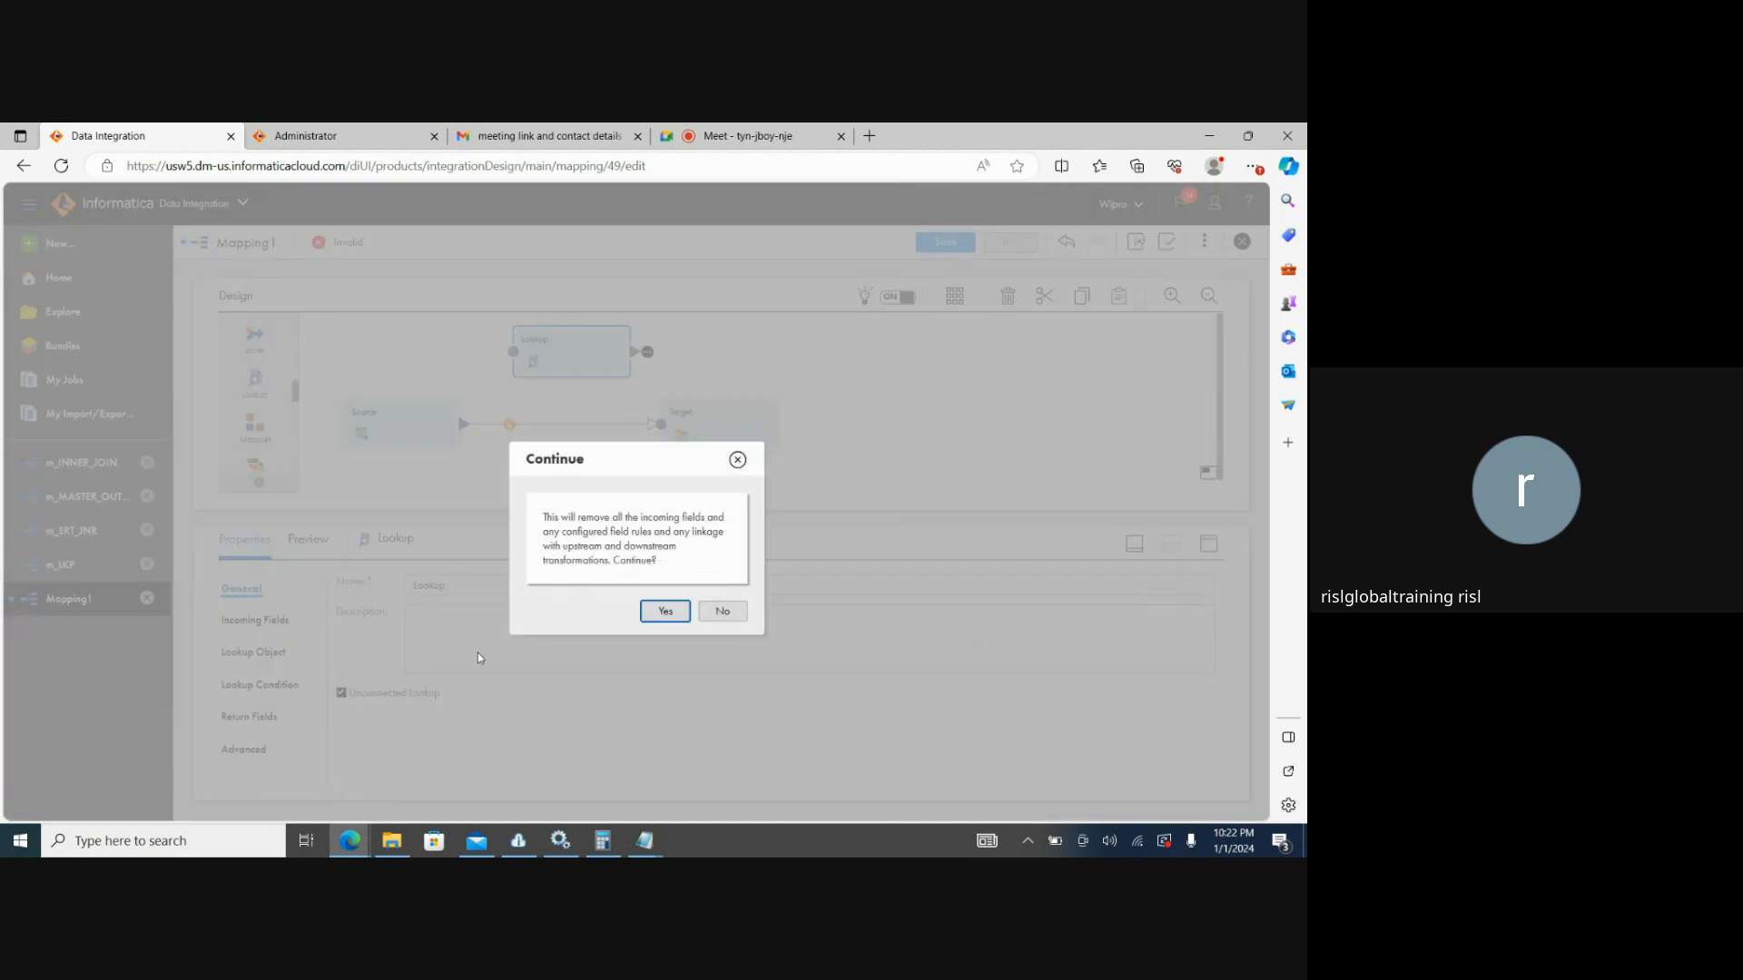
pyautogui.click(668, 613)
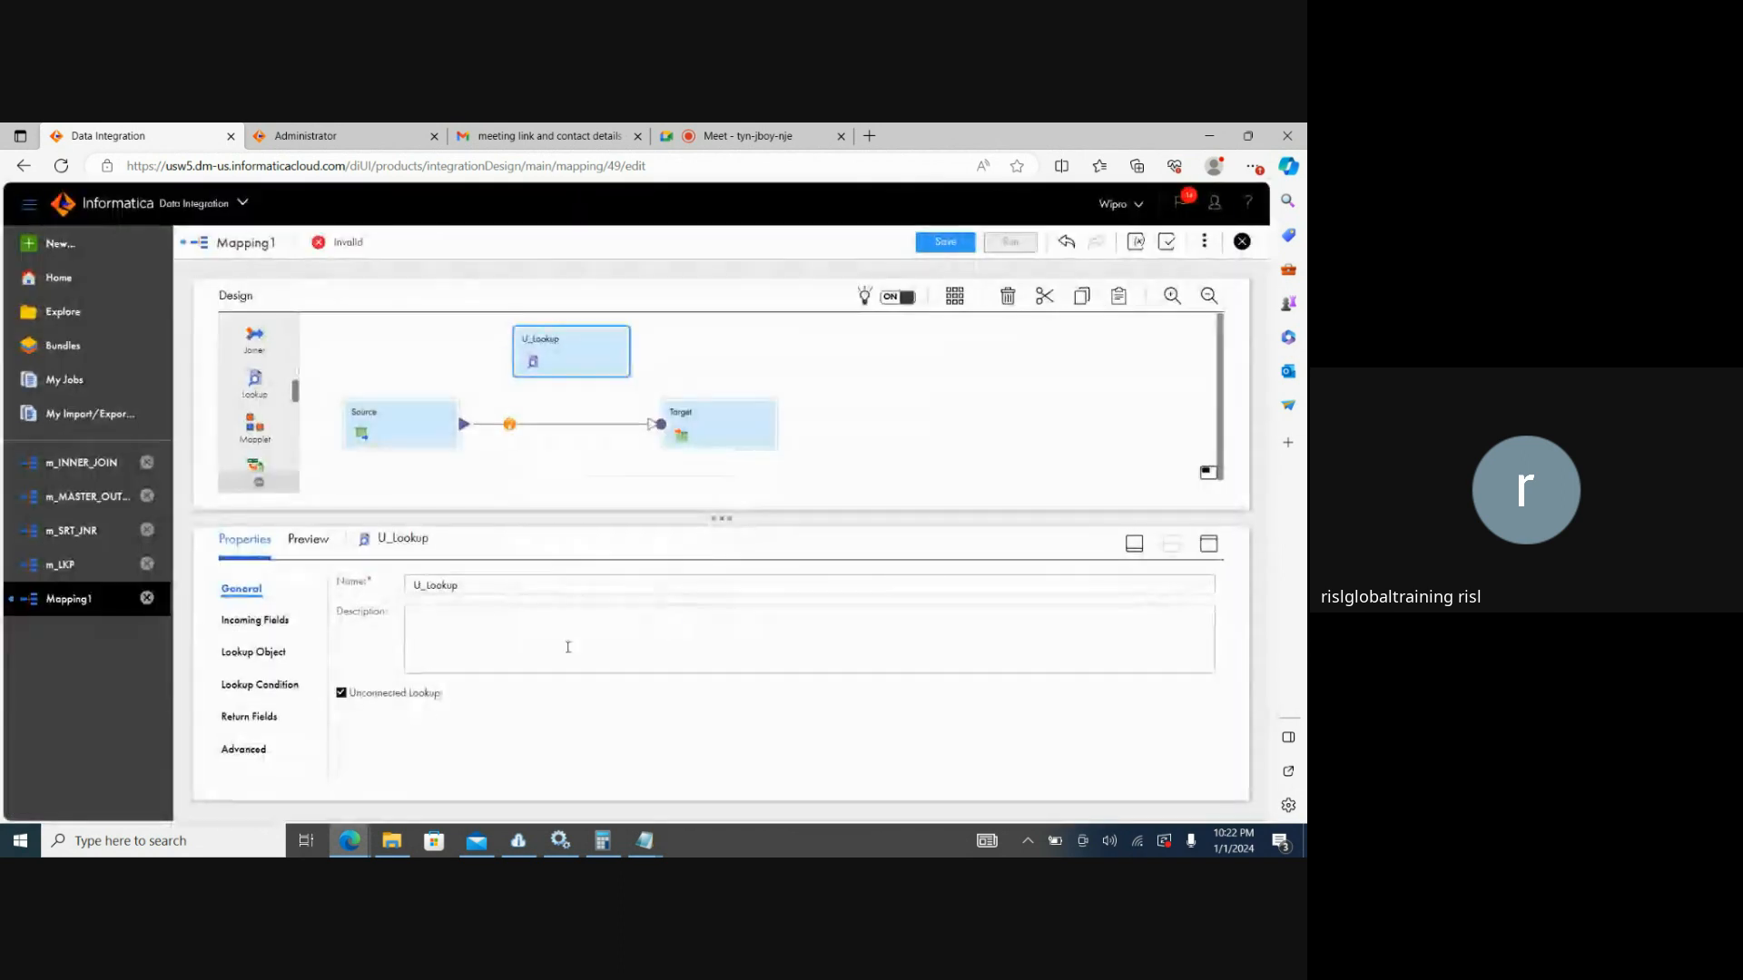
# Choose SEQ_2.txt from Source_FlatFile as the lookup object of U_Lookup.
pyautogui.click(264, 650)
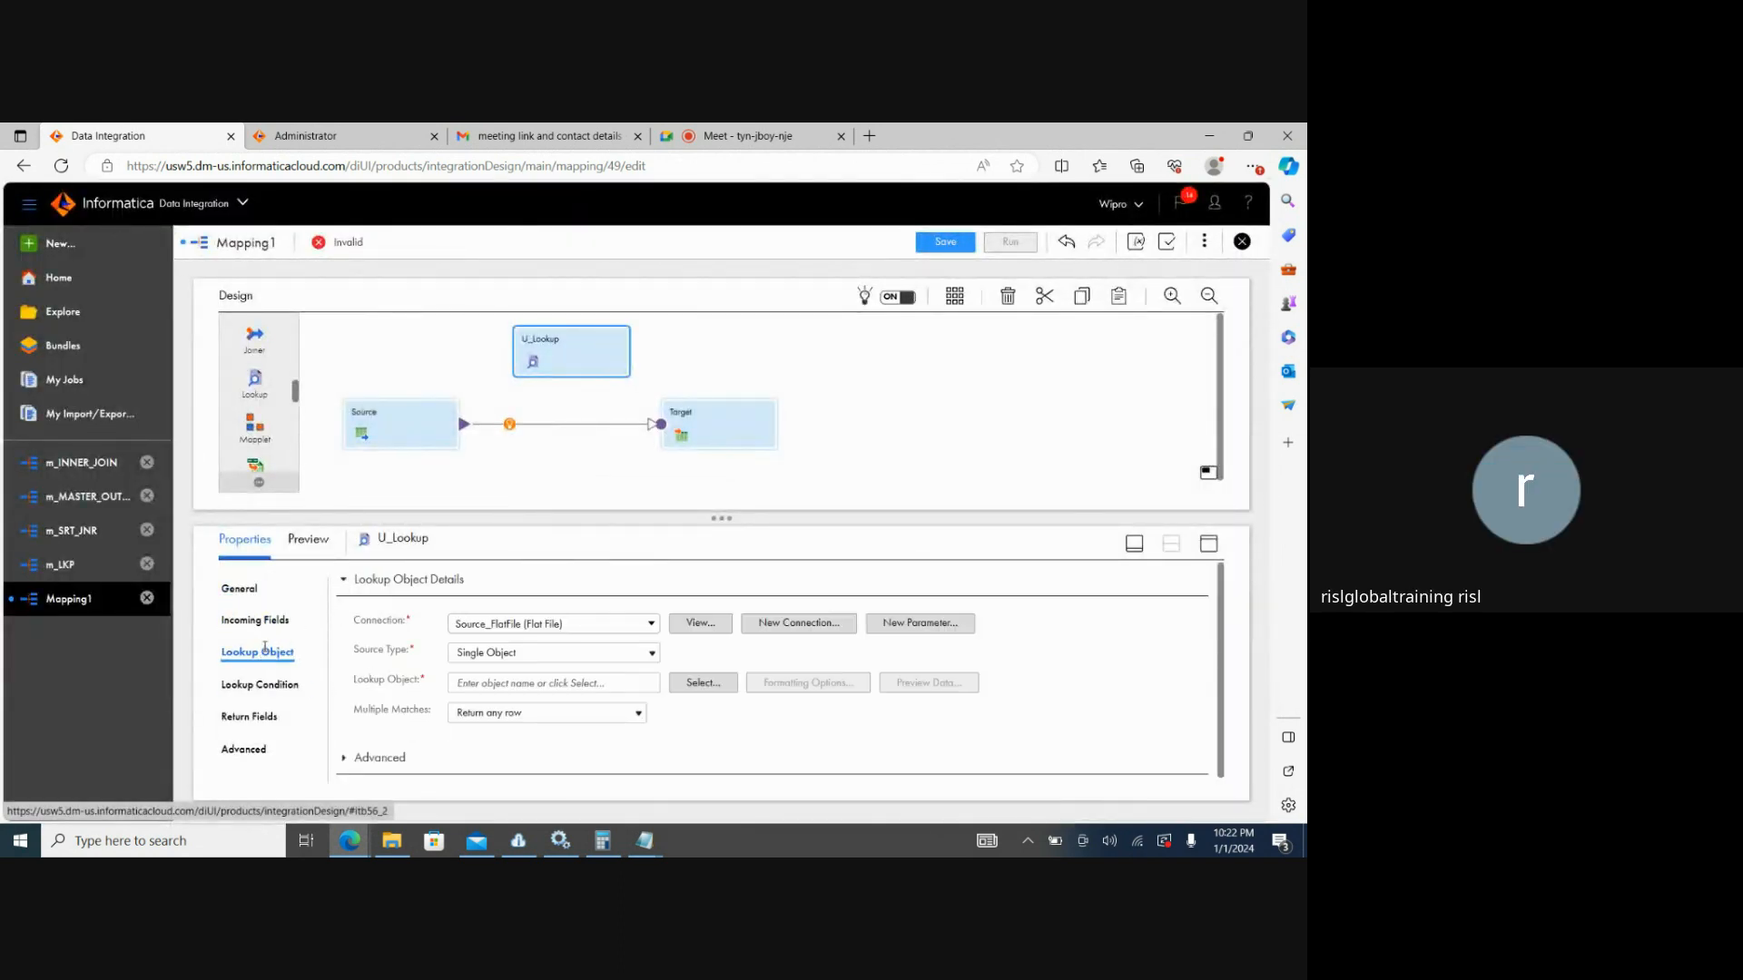
pyautogui.click(679, 686)
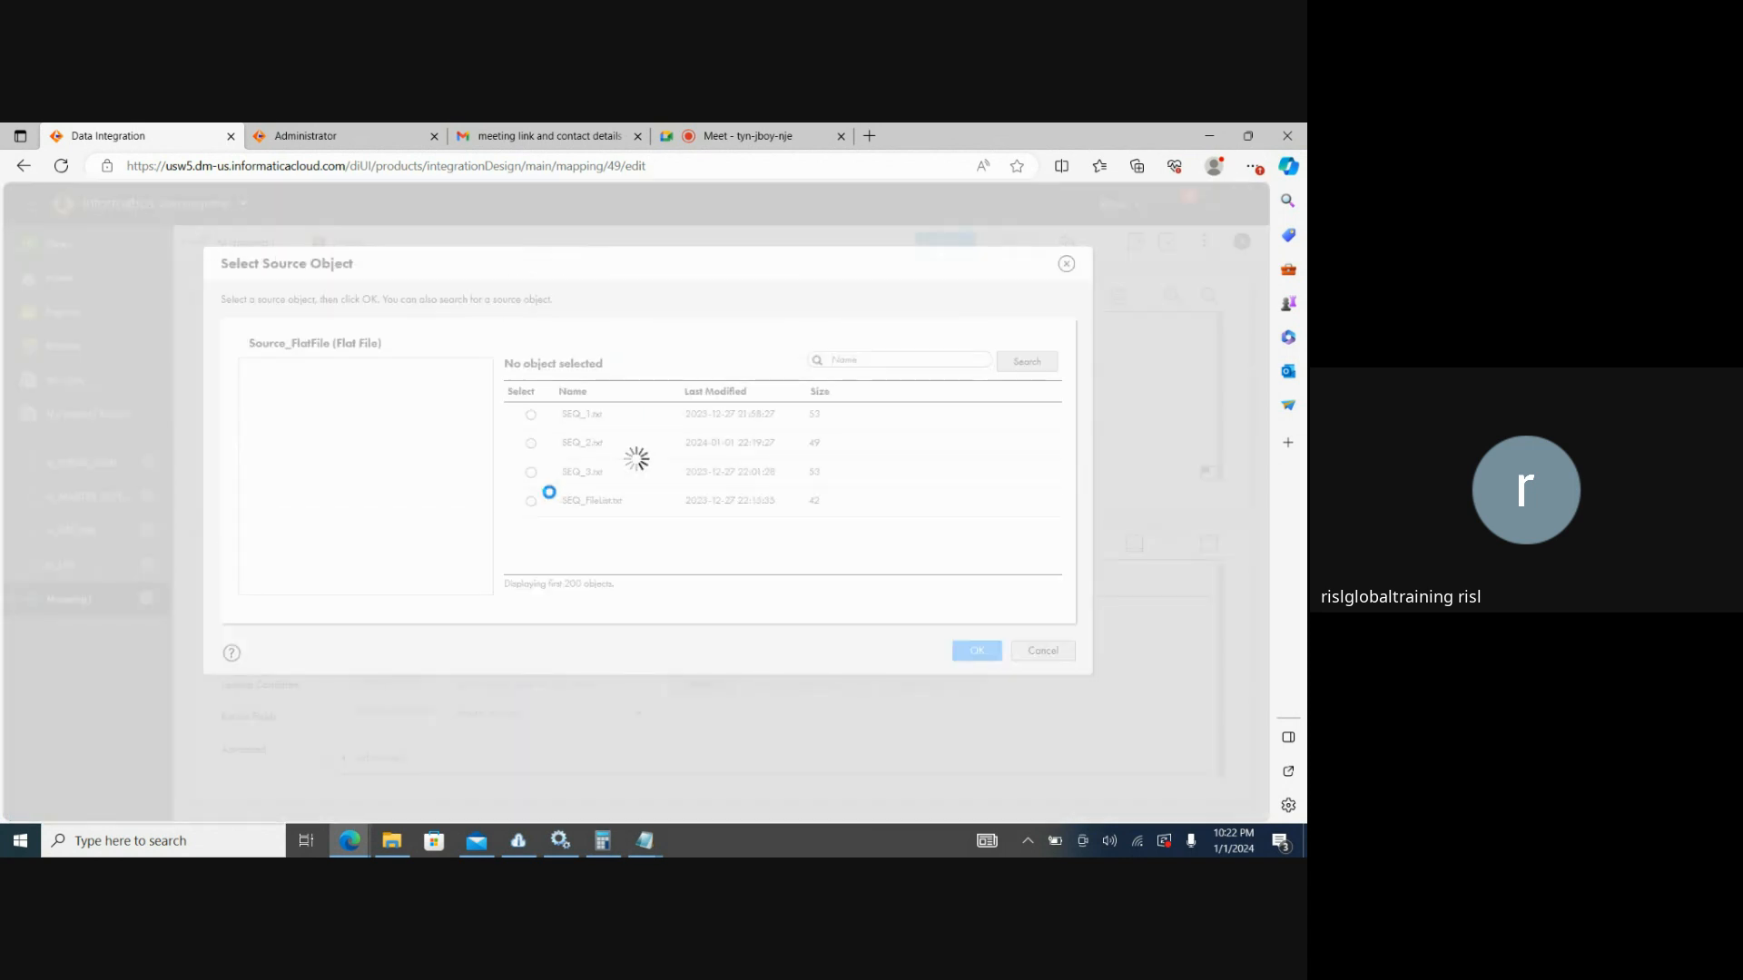
pyautogui.click(531, 443)
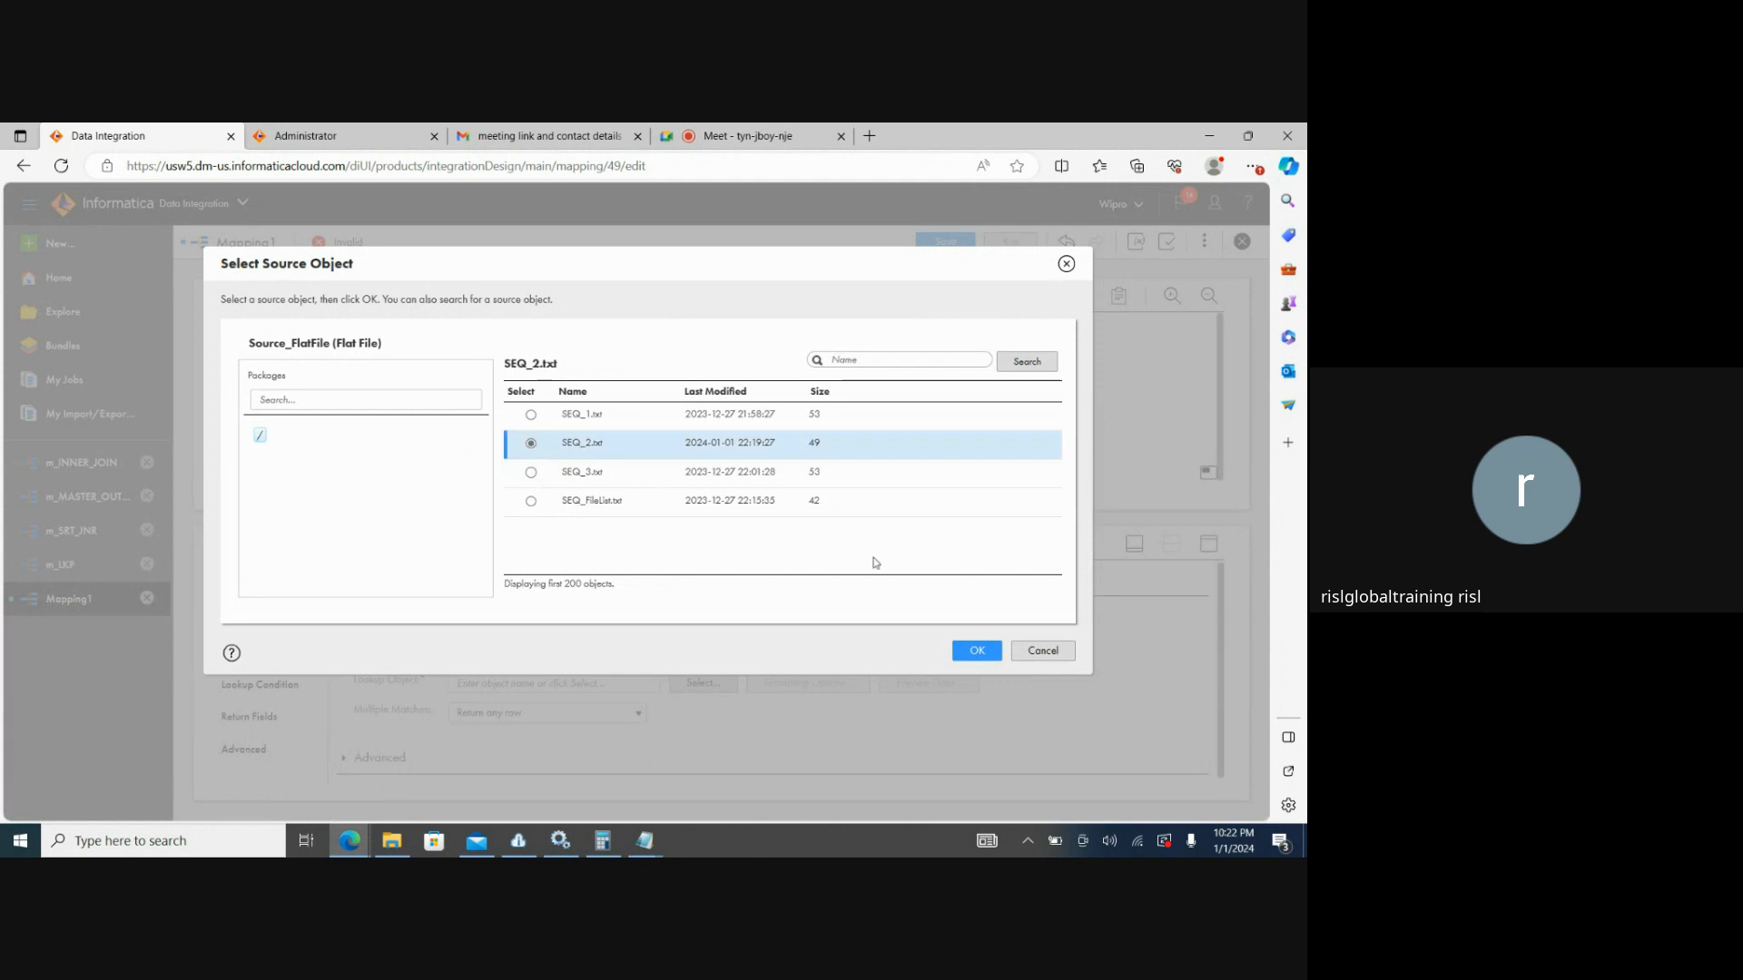
pyautogui.click(976, 650)
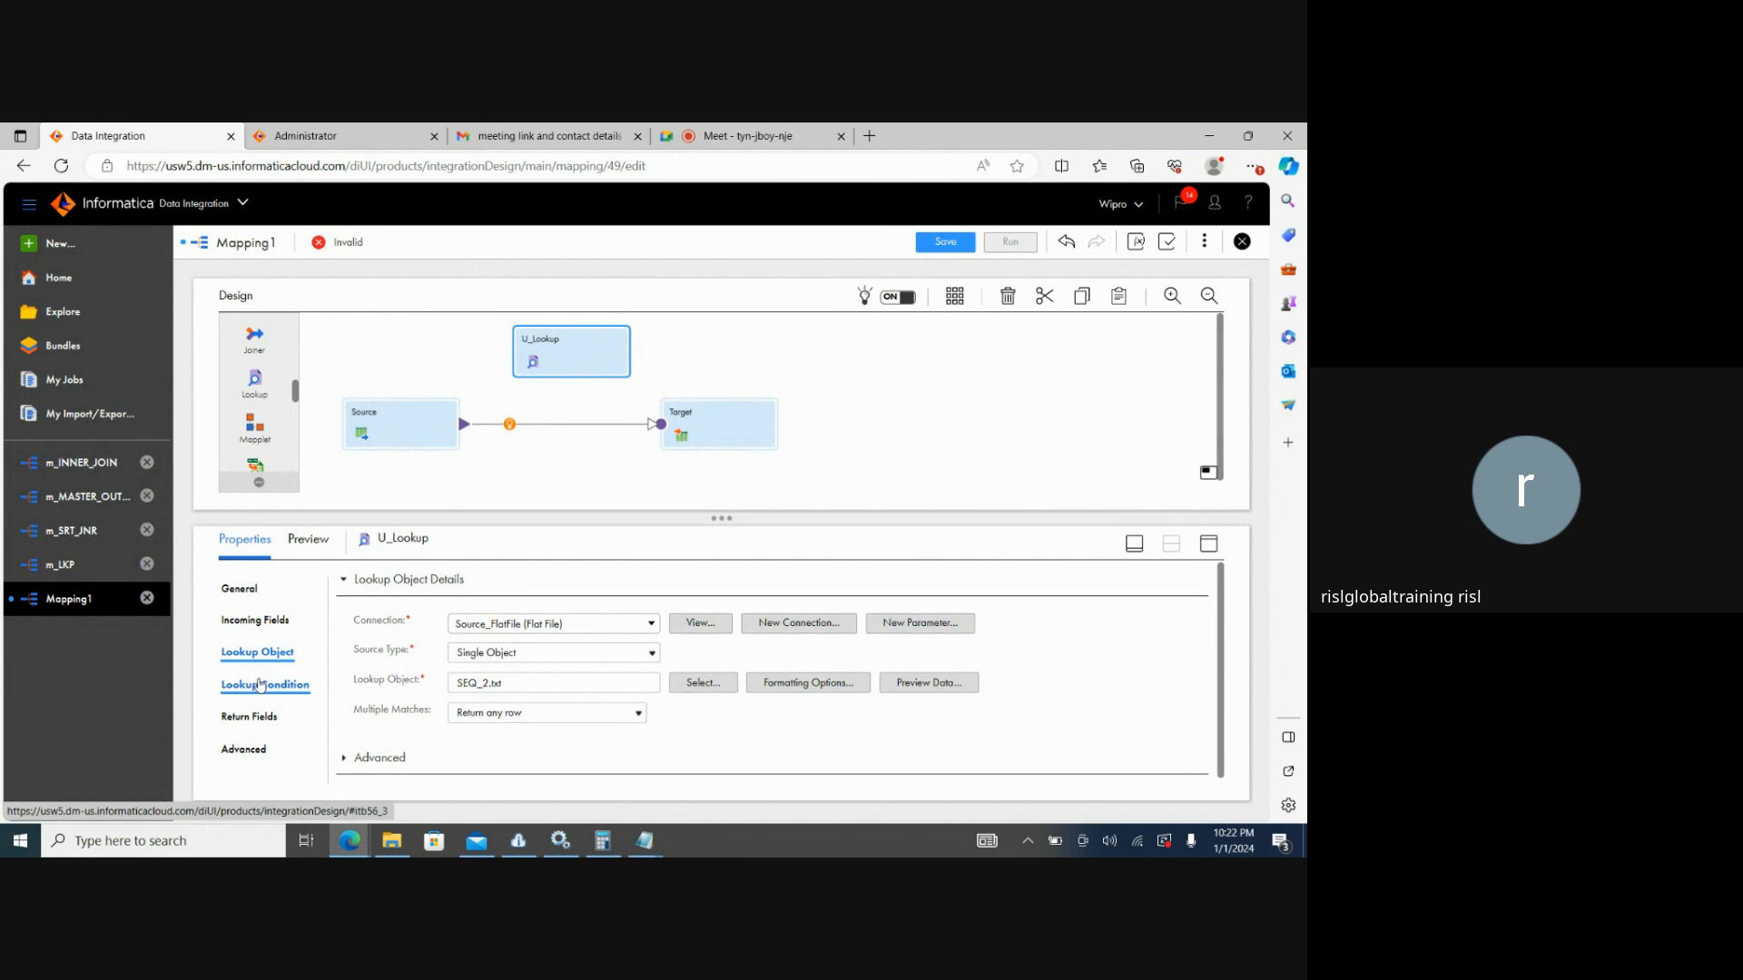
# Add an incoming field named S1_C1 to U_Lookup, keeping the incoming field setting Not Parameterized.
pyautogui.click(260, 683)
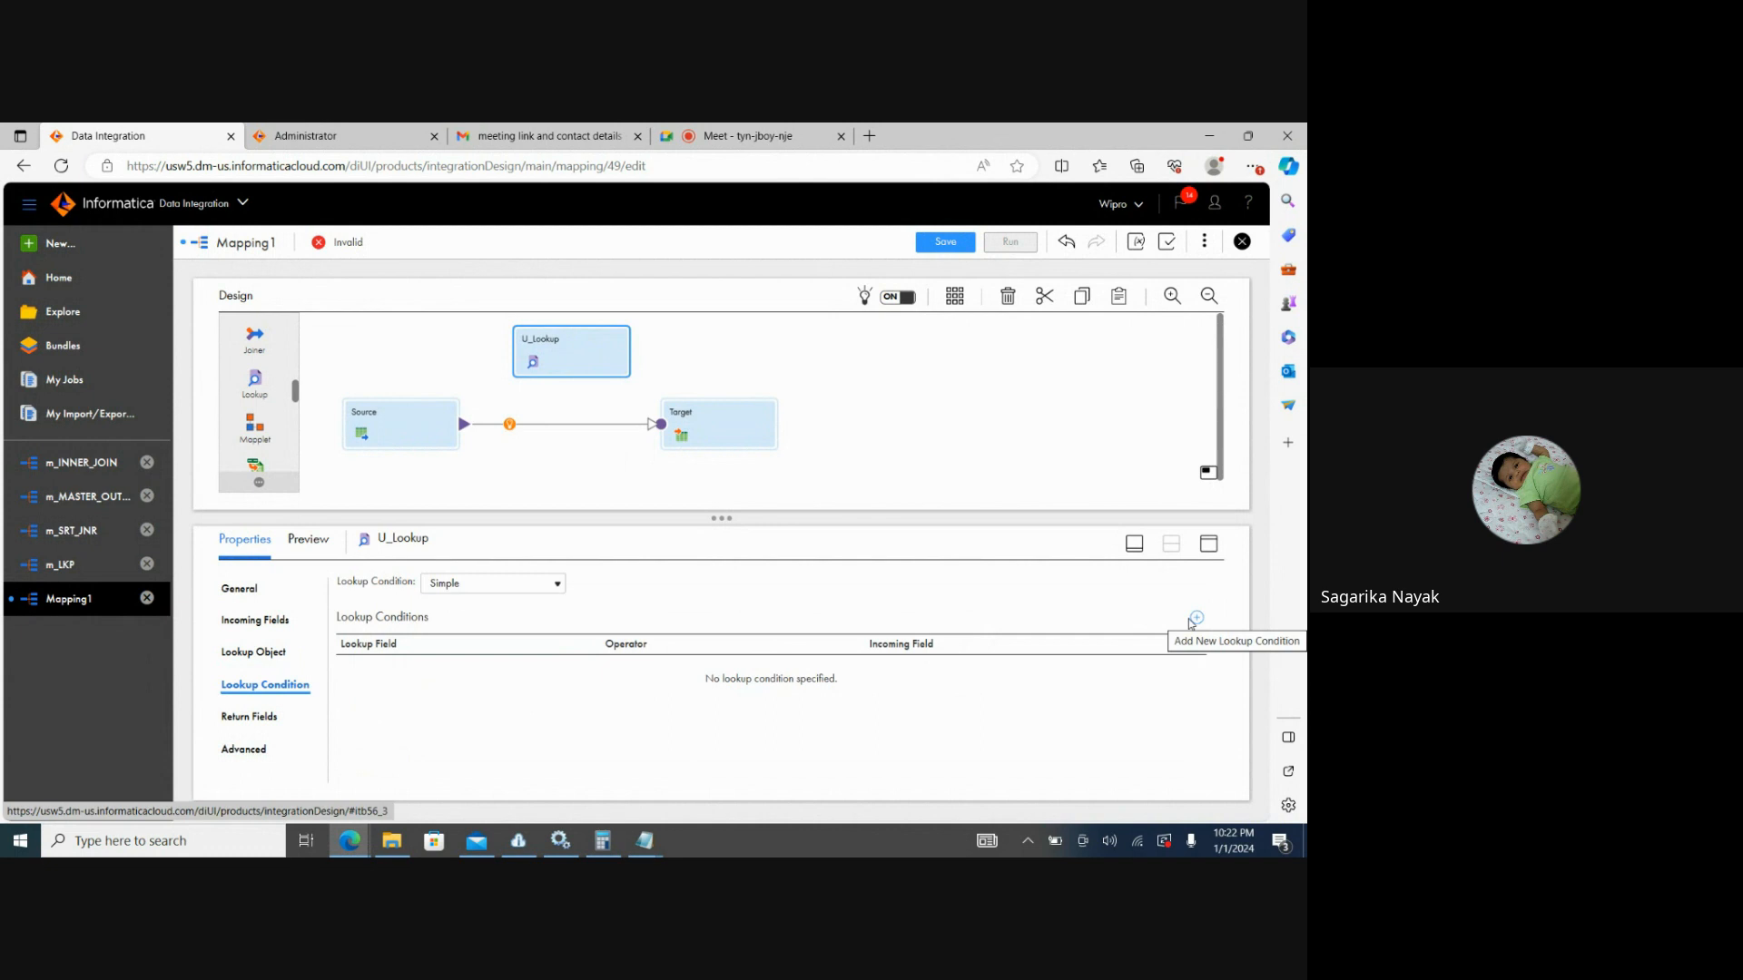
pyautogui.click(248, 625)
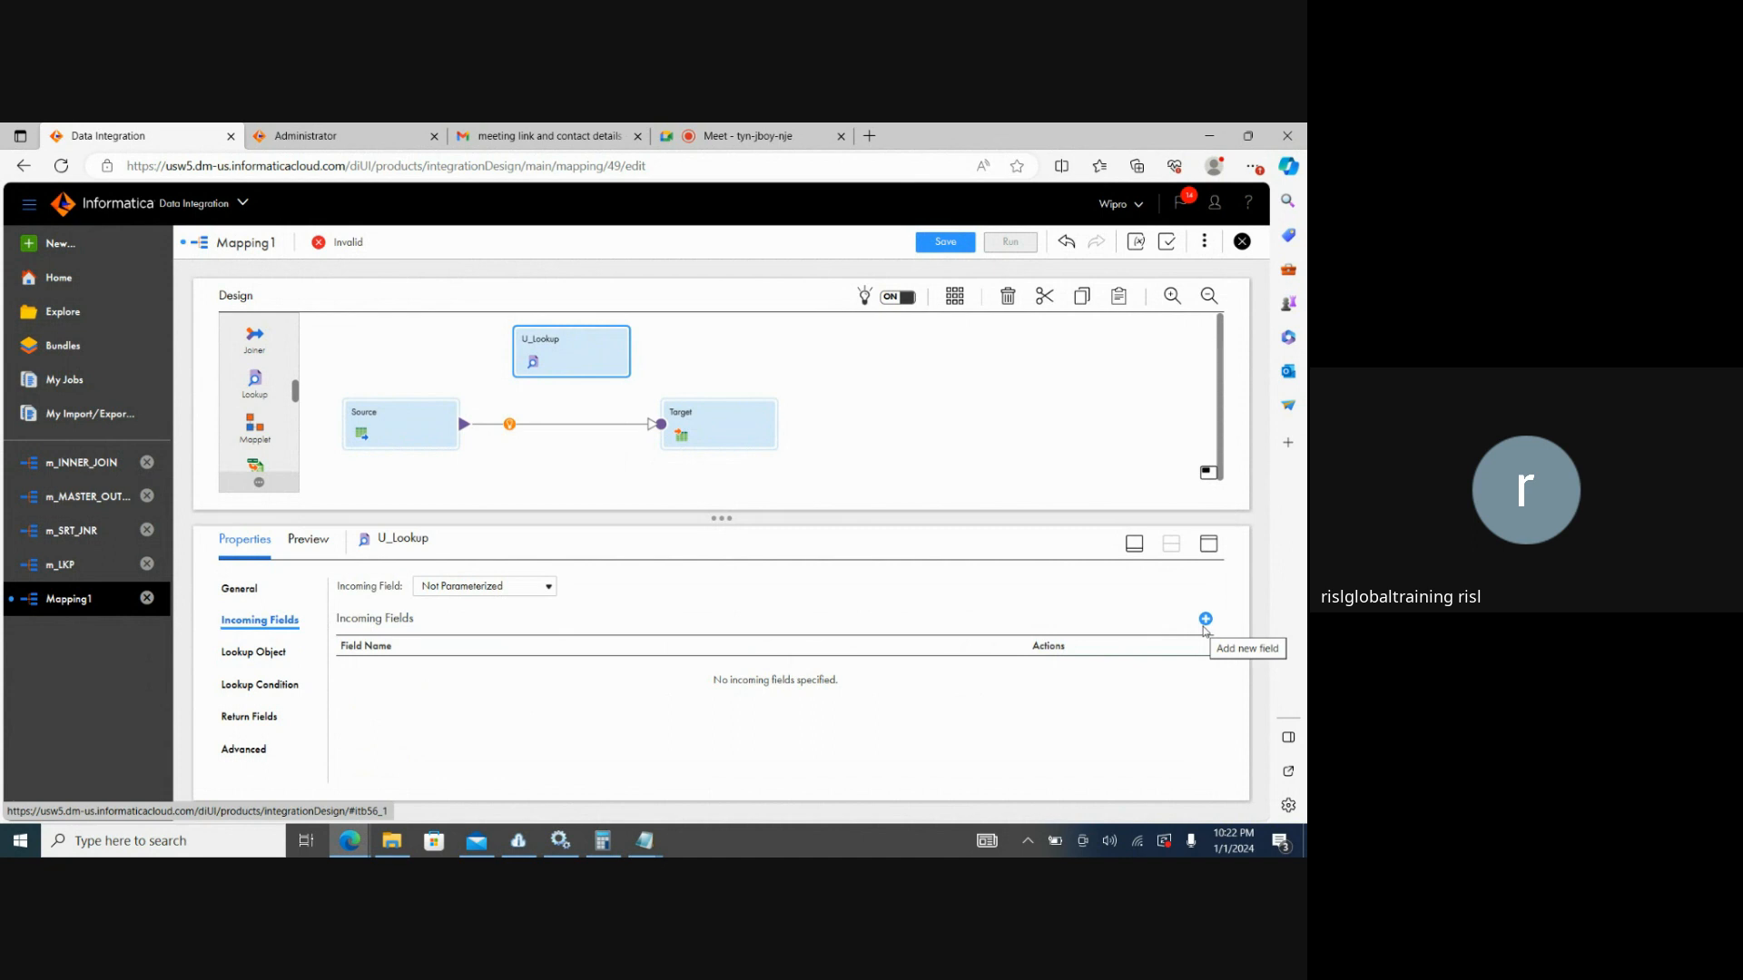
pyautogui.click(547, 590)
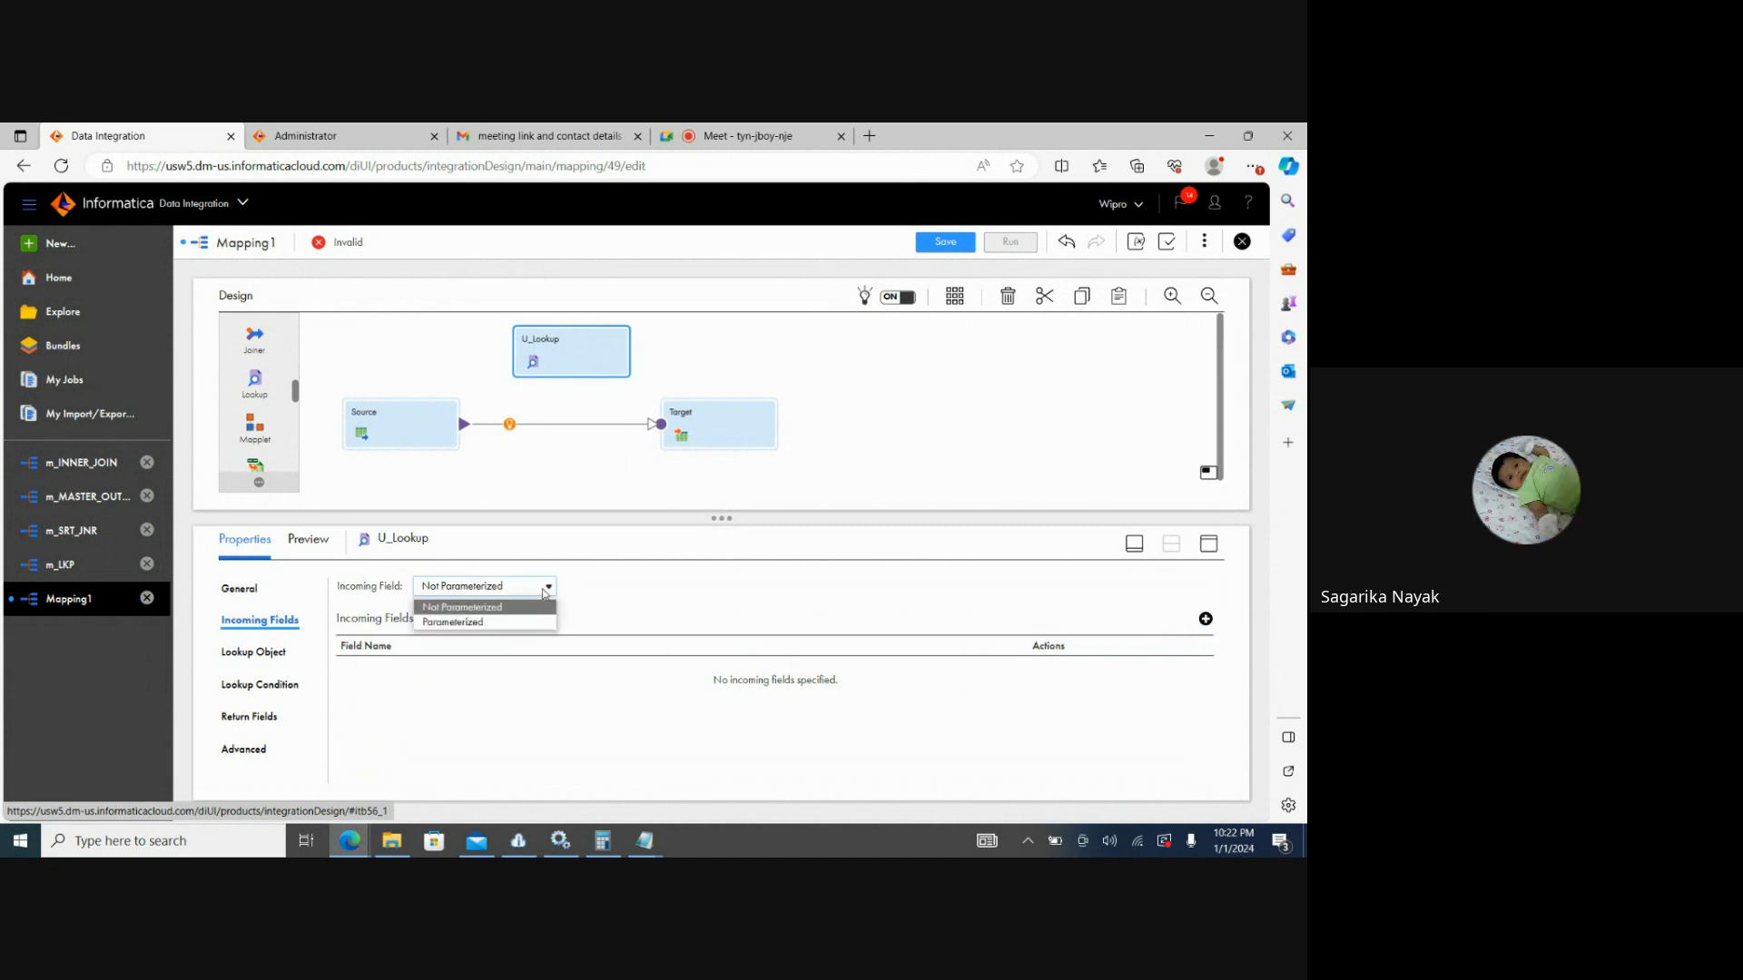
pyautogui.click(545, 590)
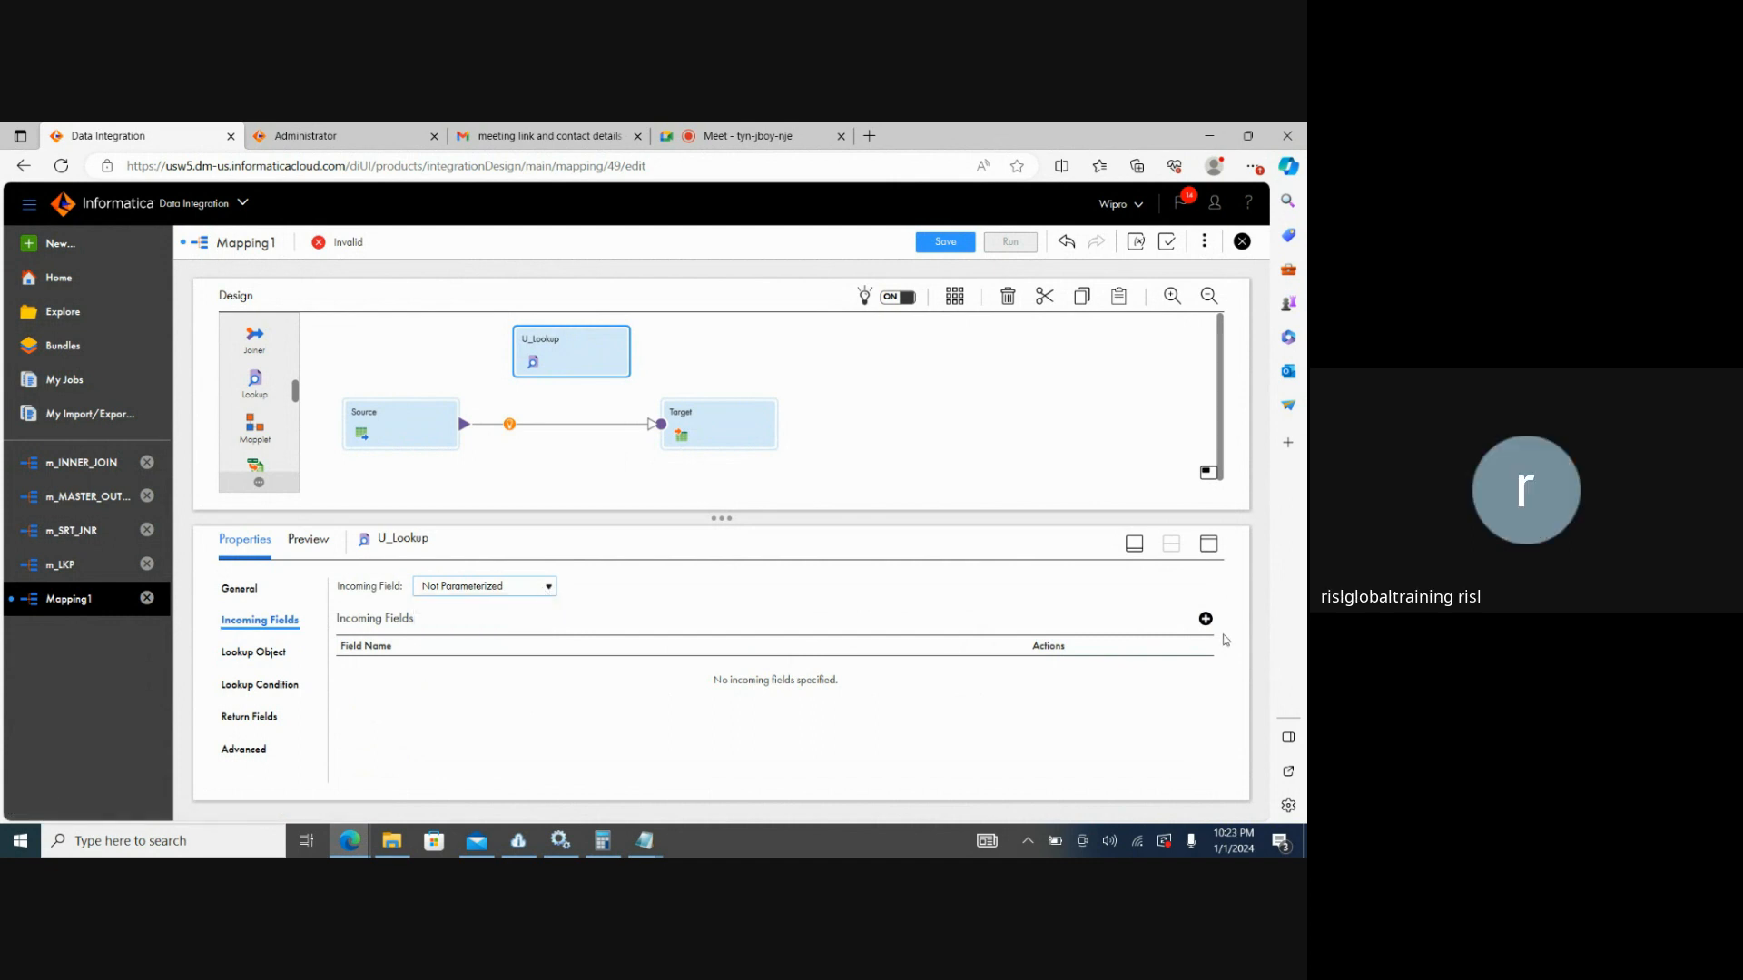
pyautogui.click(1206, 621)
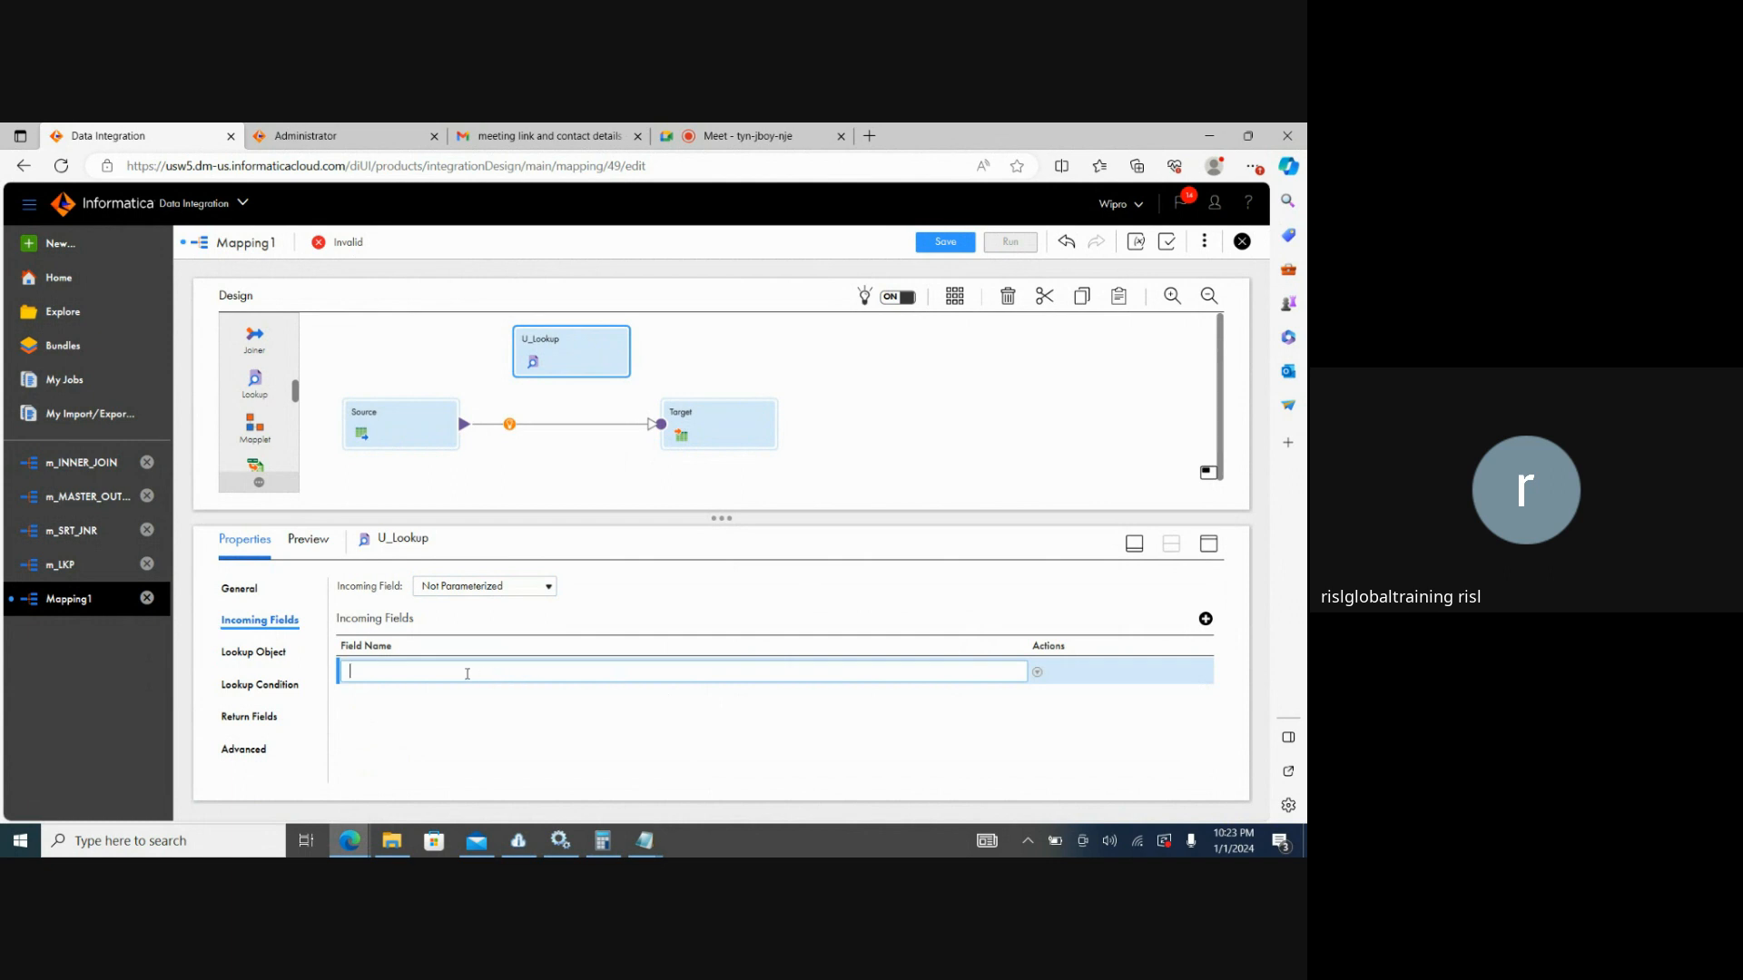
pyautogui.write('S1_C')
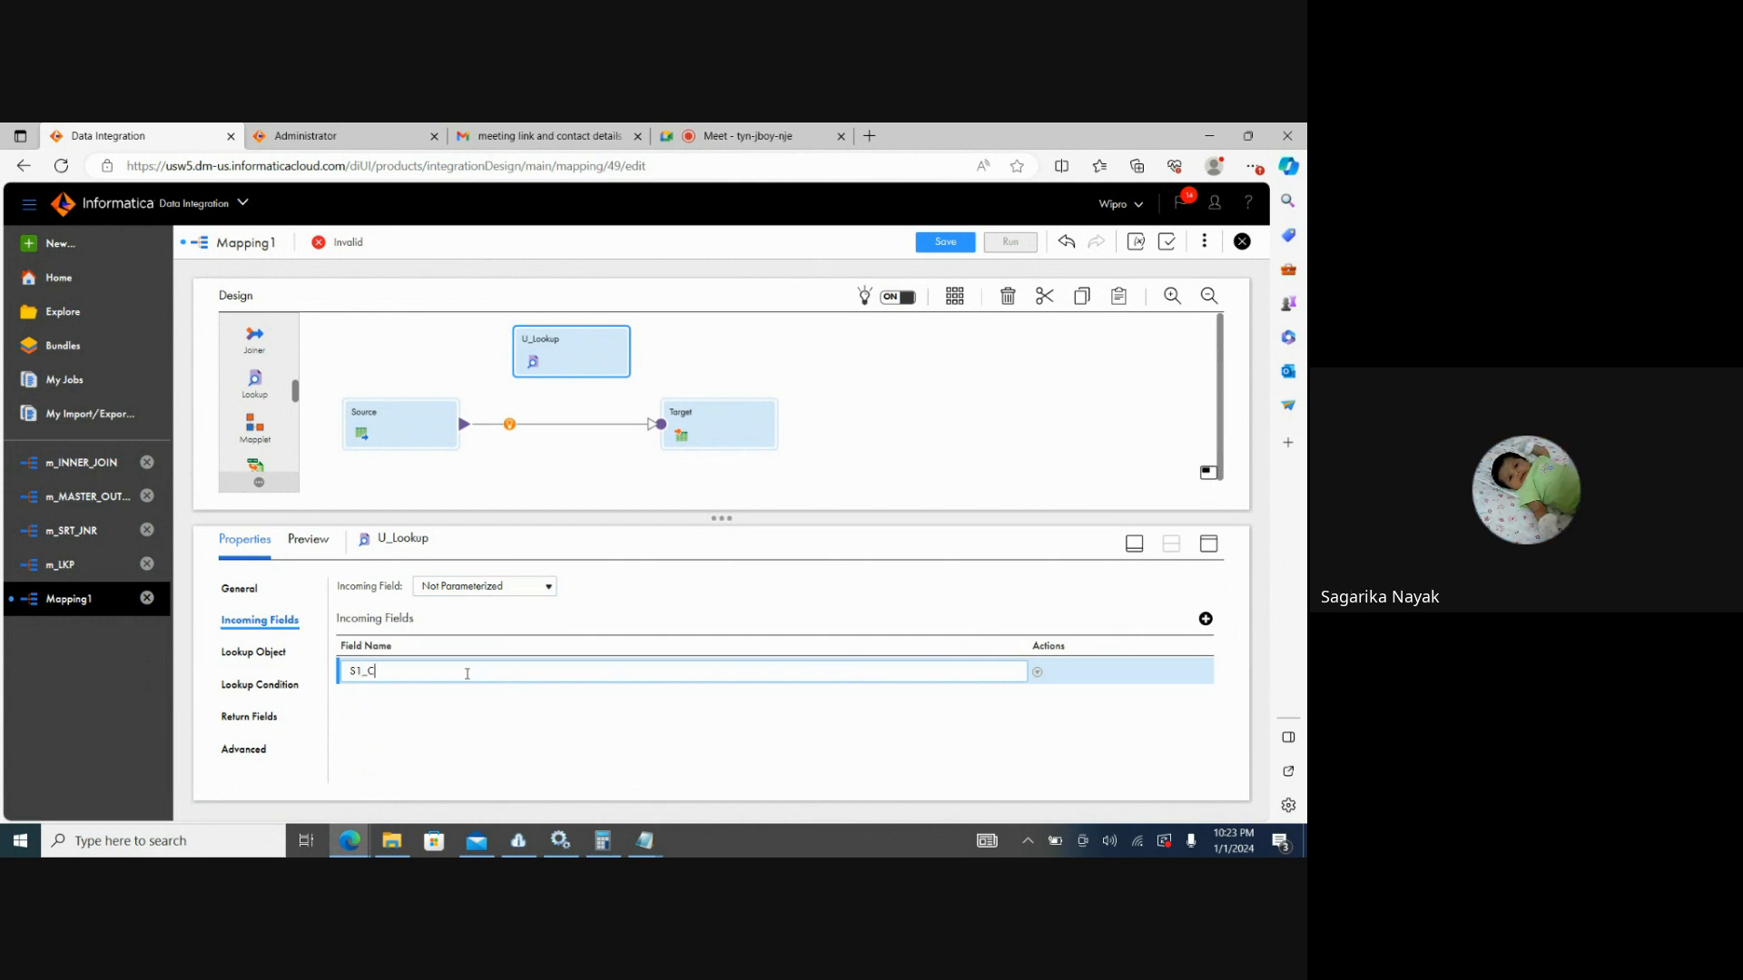
pyautogui.write('1')
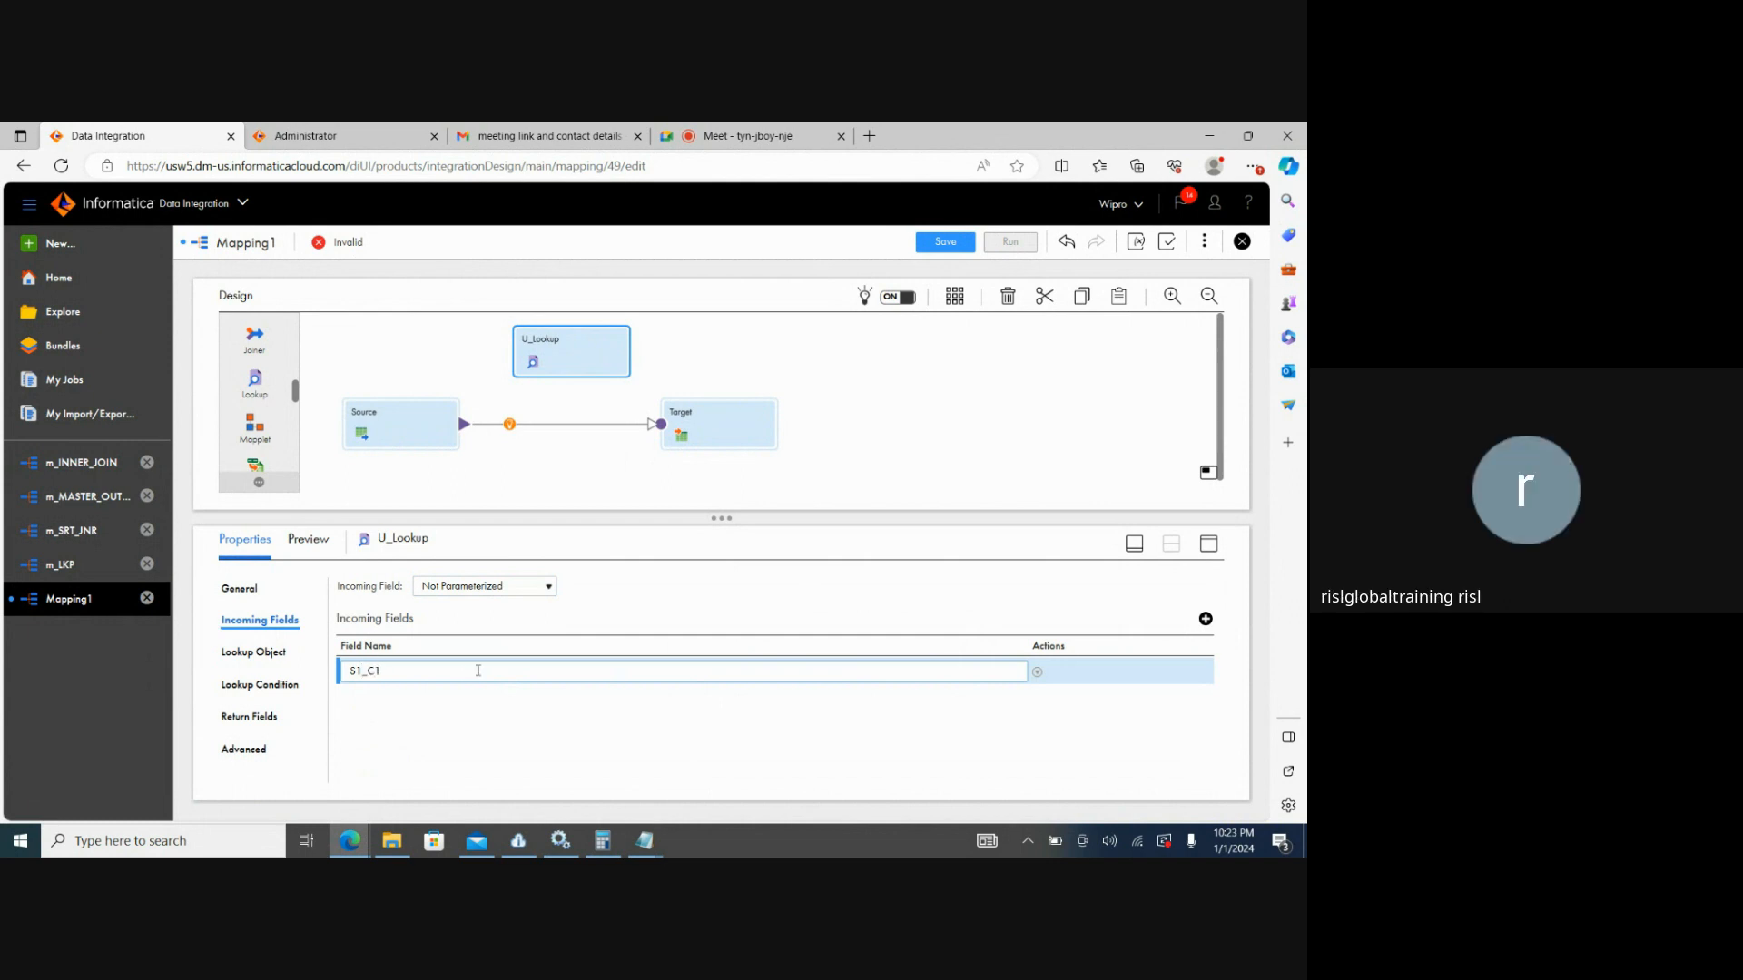
pyautogui.click(691, 616)
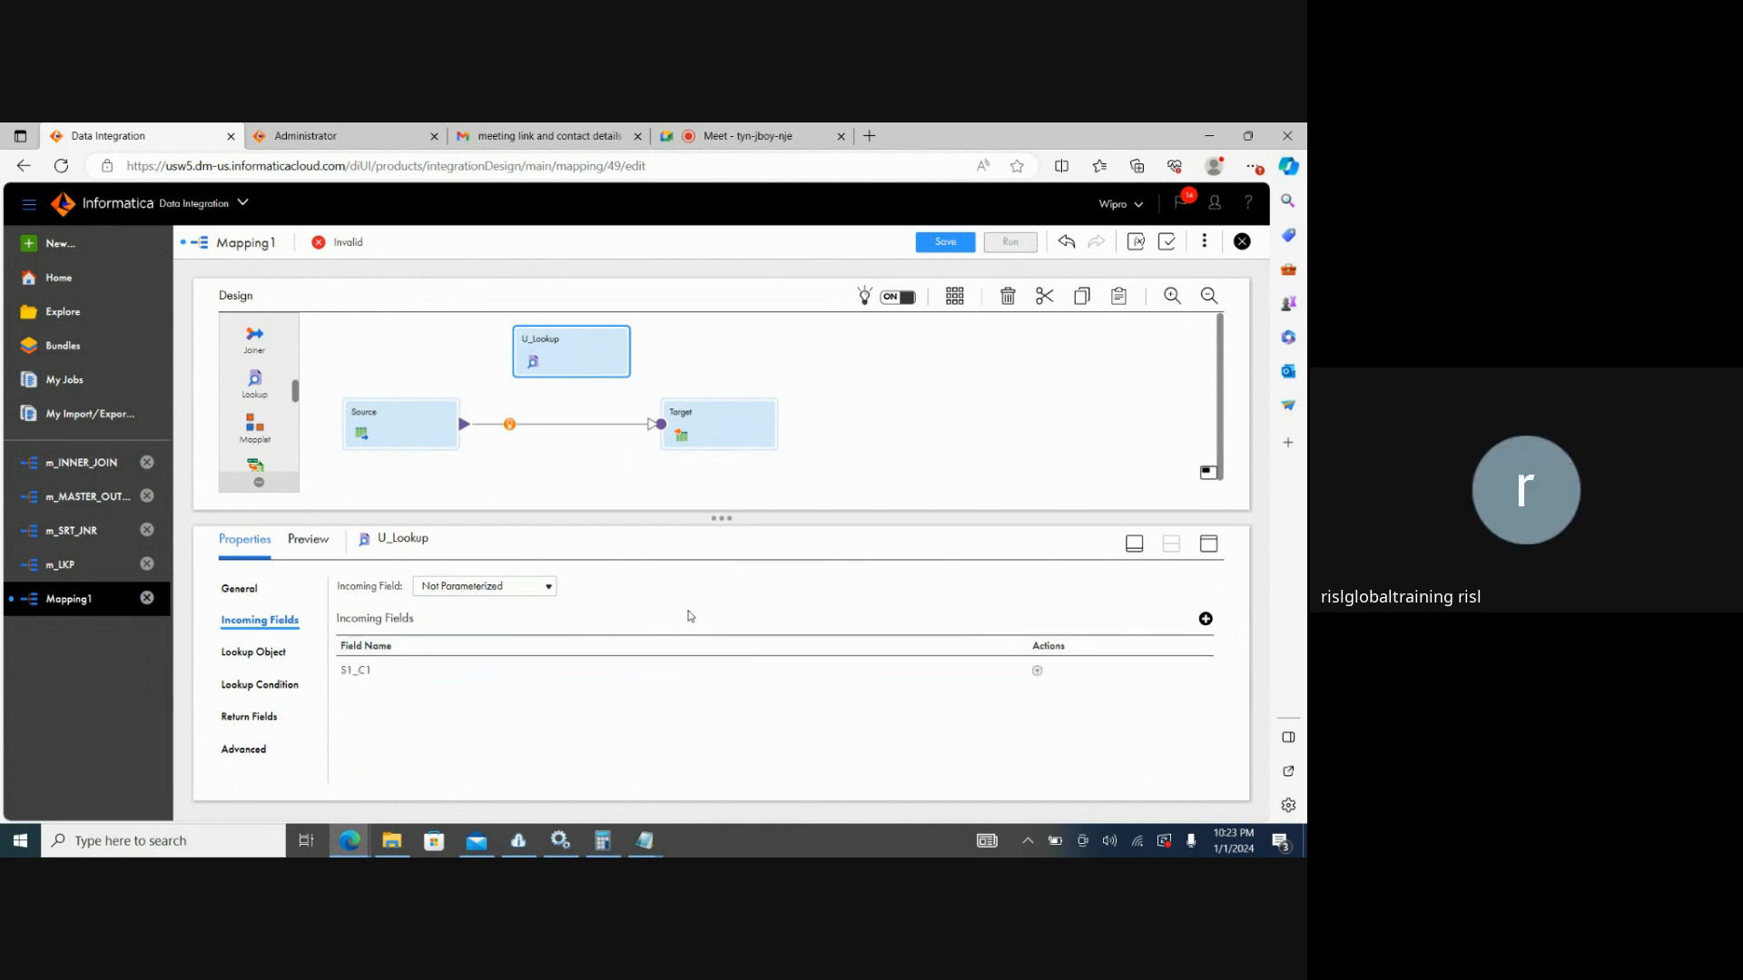
# Add a simple lookup condition to U_Lookup matching lookup field c1 = incoming field S1_C1.
pyautogui.click(268, 685)
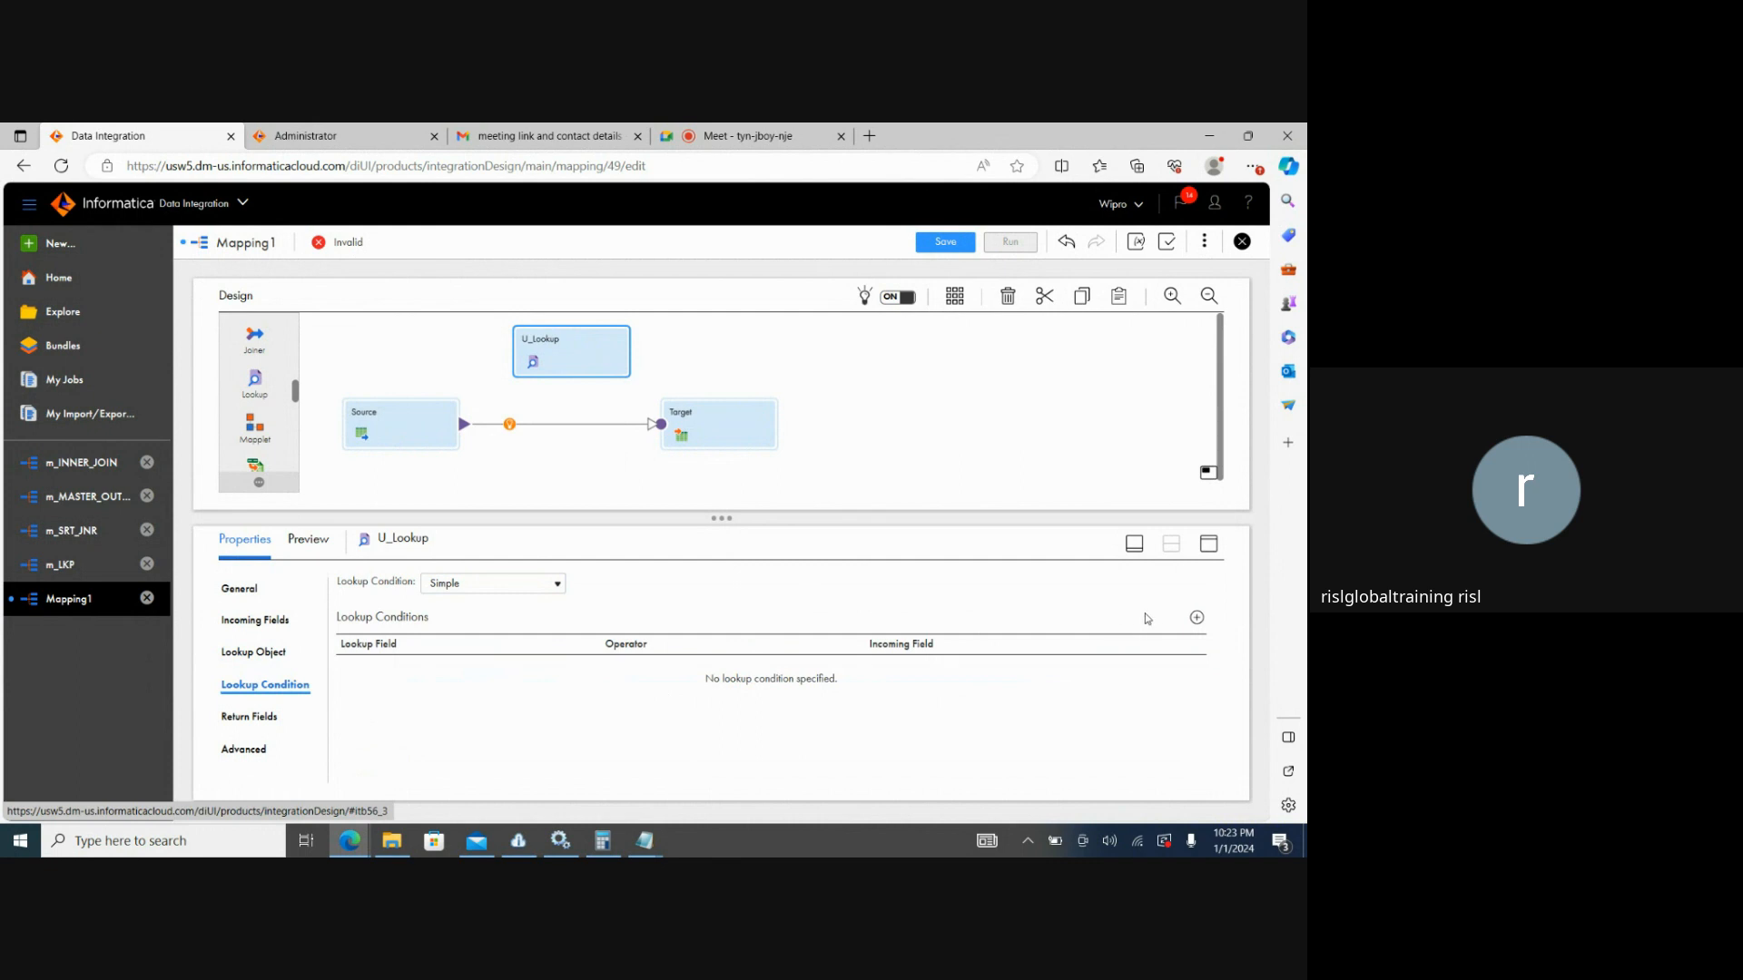
pyautogui.click(1194, 619)
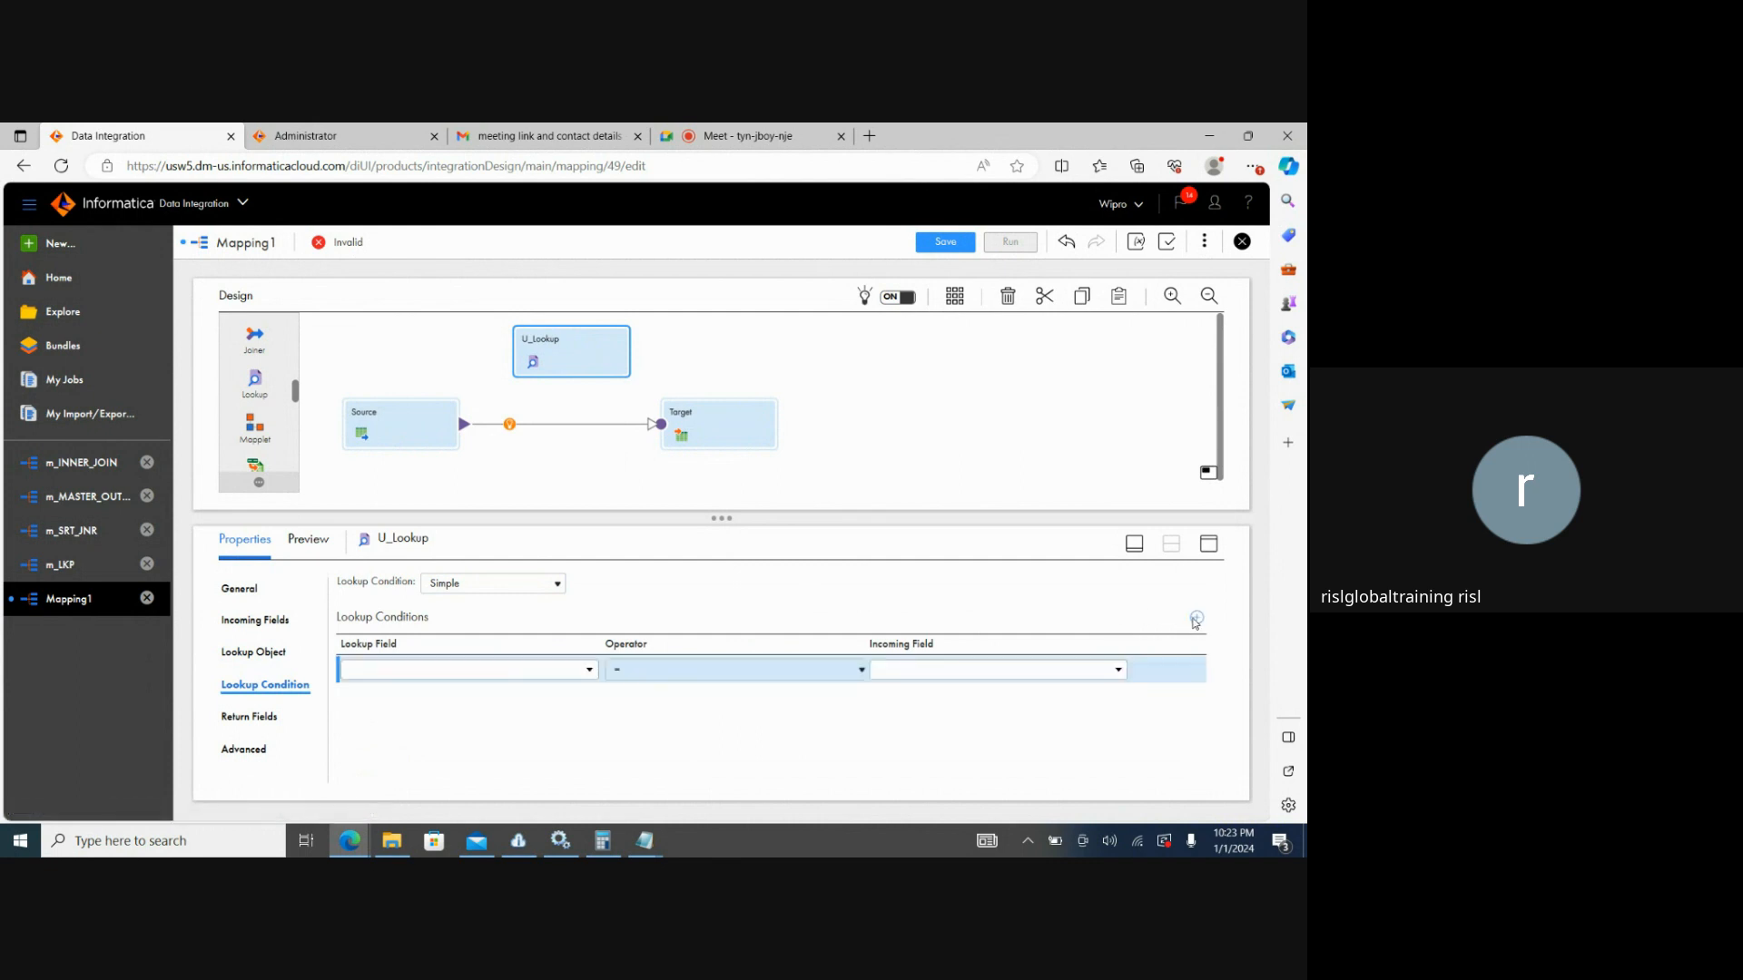
pyautogui.click(590, 672)
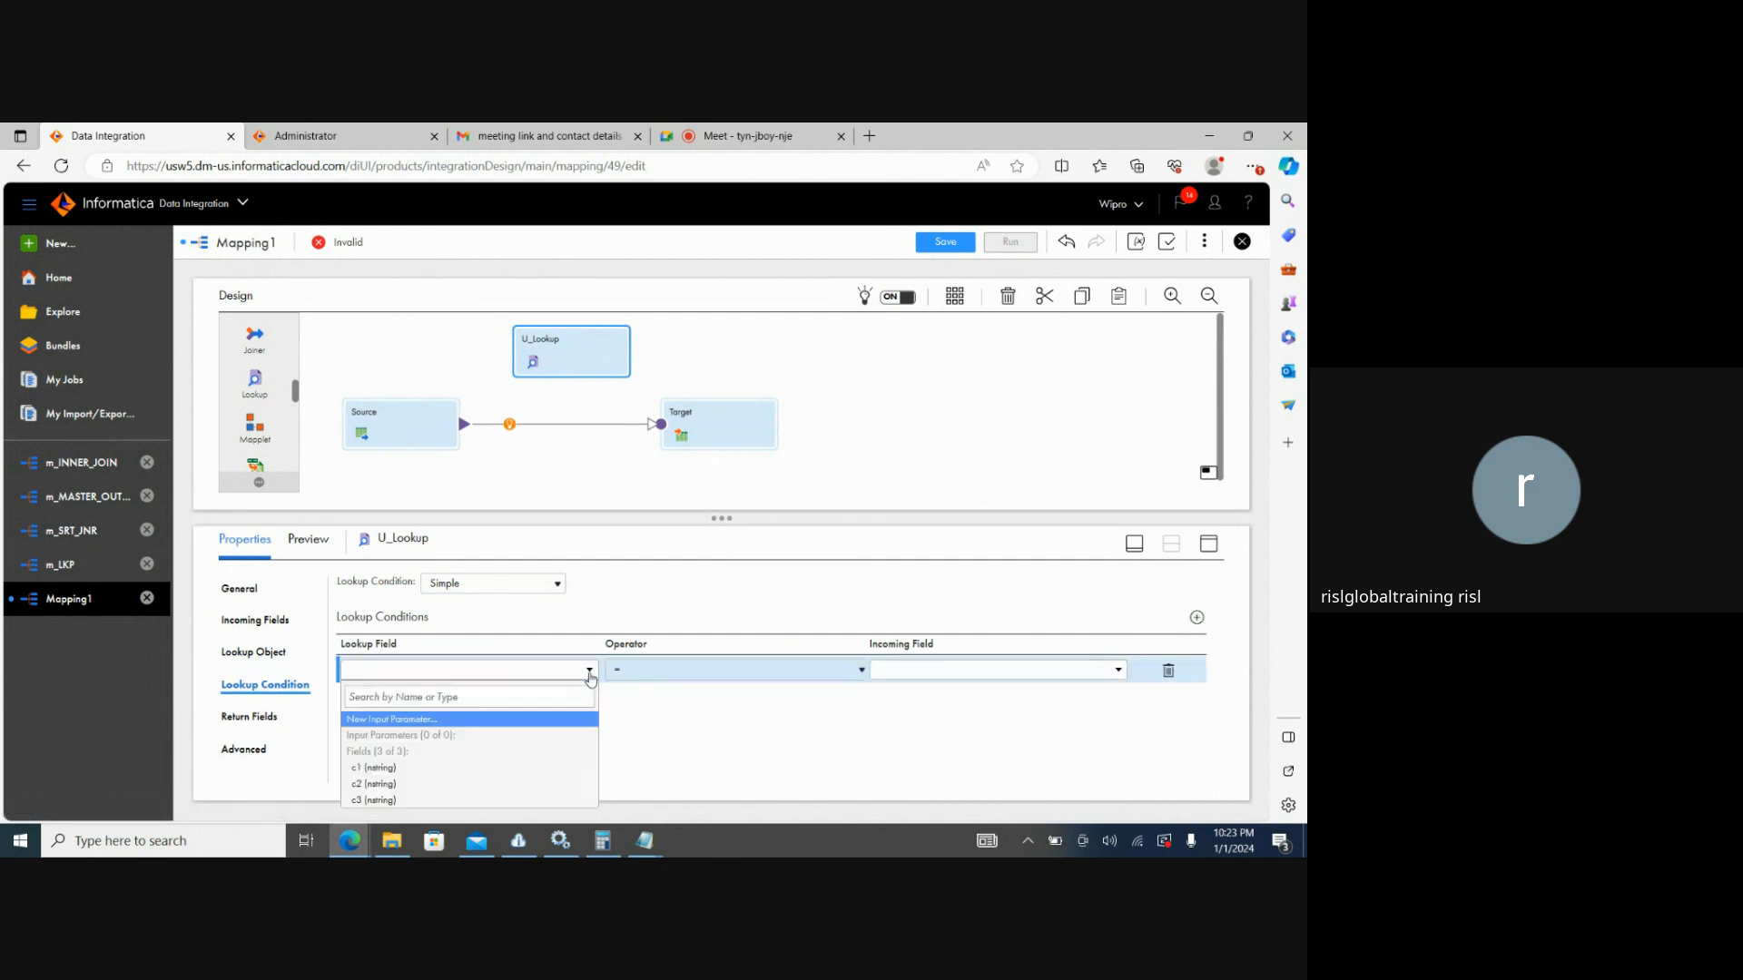
pyautogui.click(386, 767)
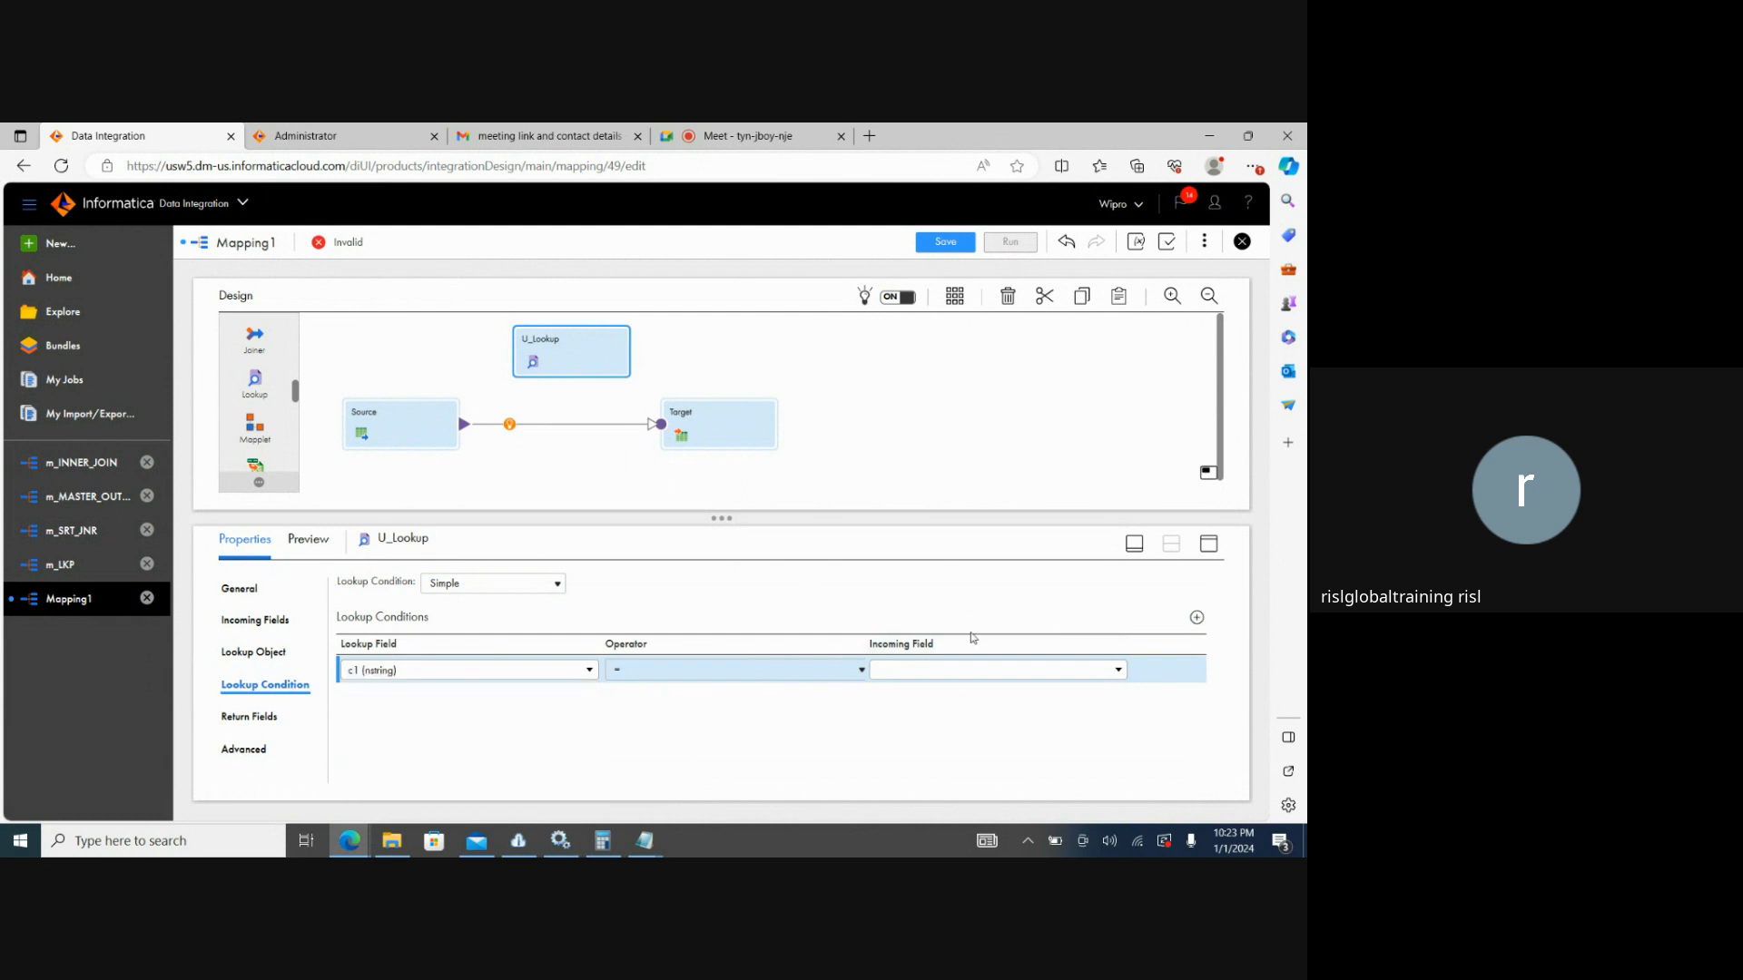
pyautogui.click(1042, 671)
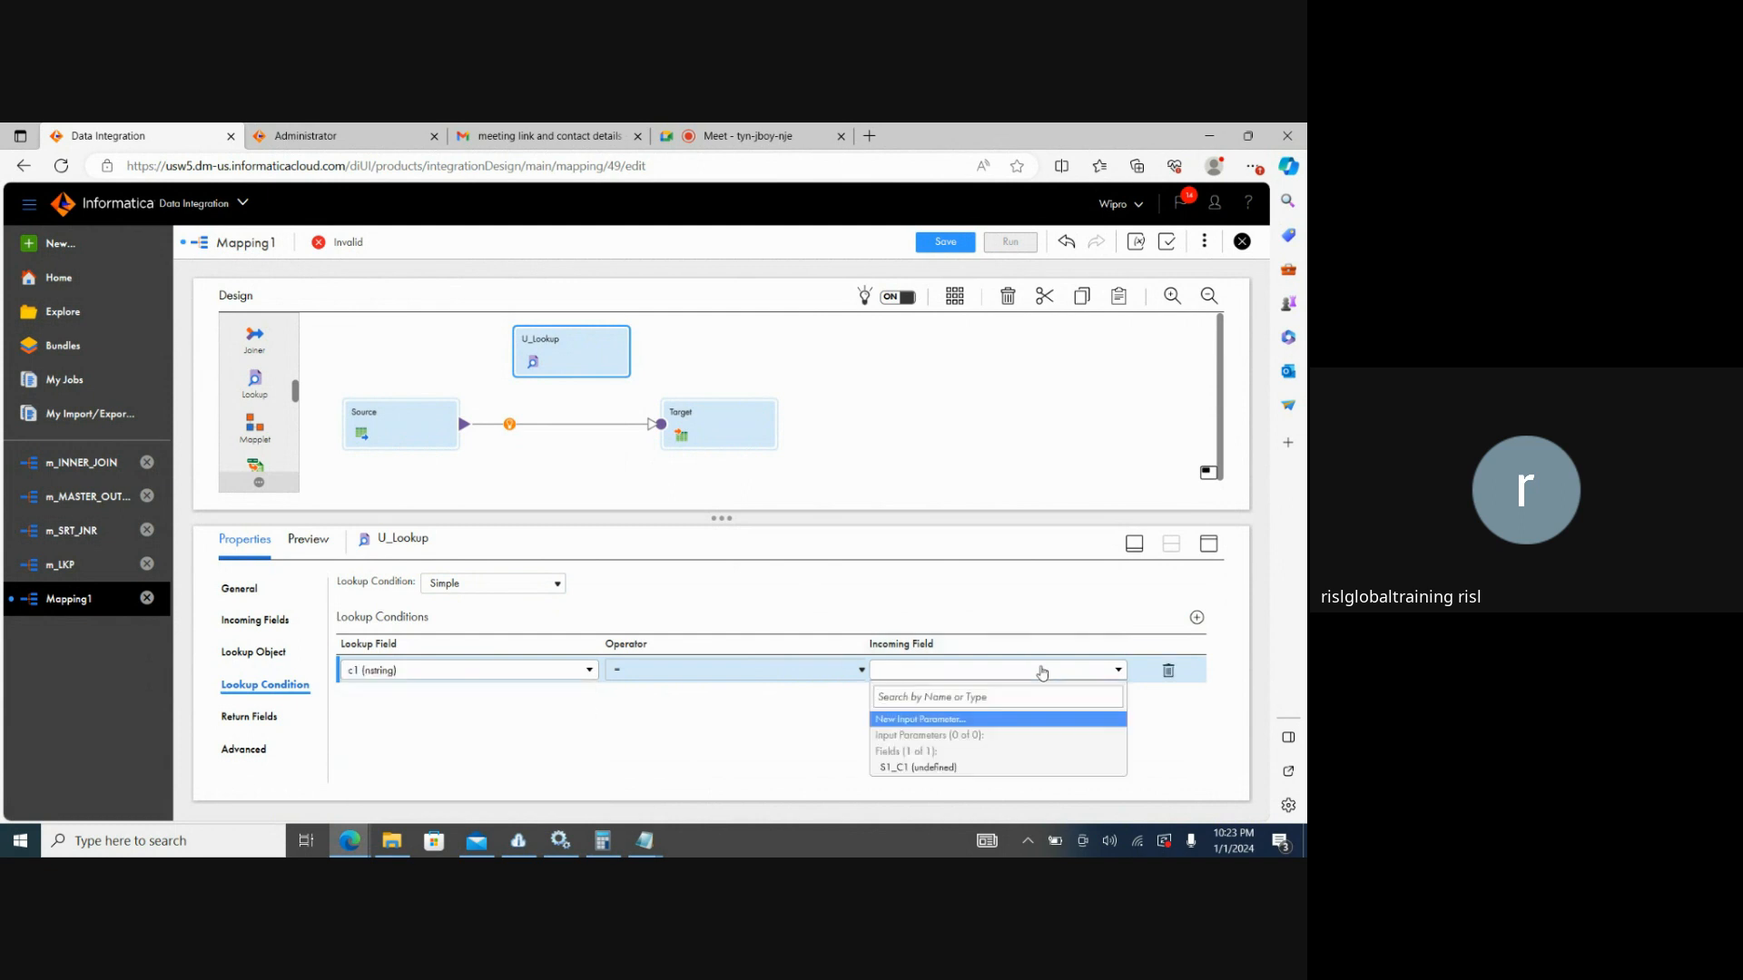
pyautogui.click(900, 768)
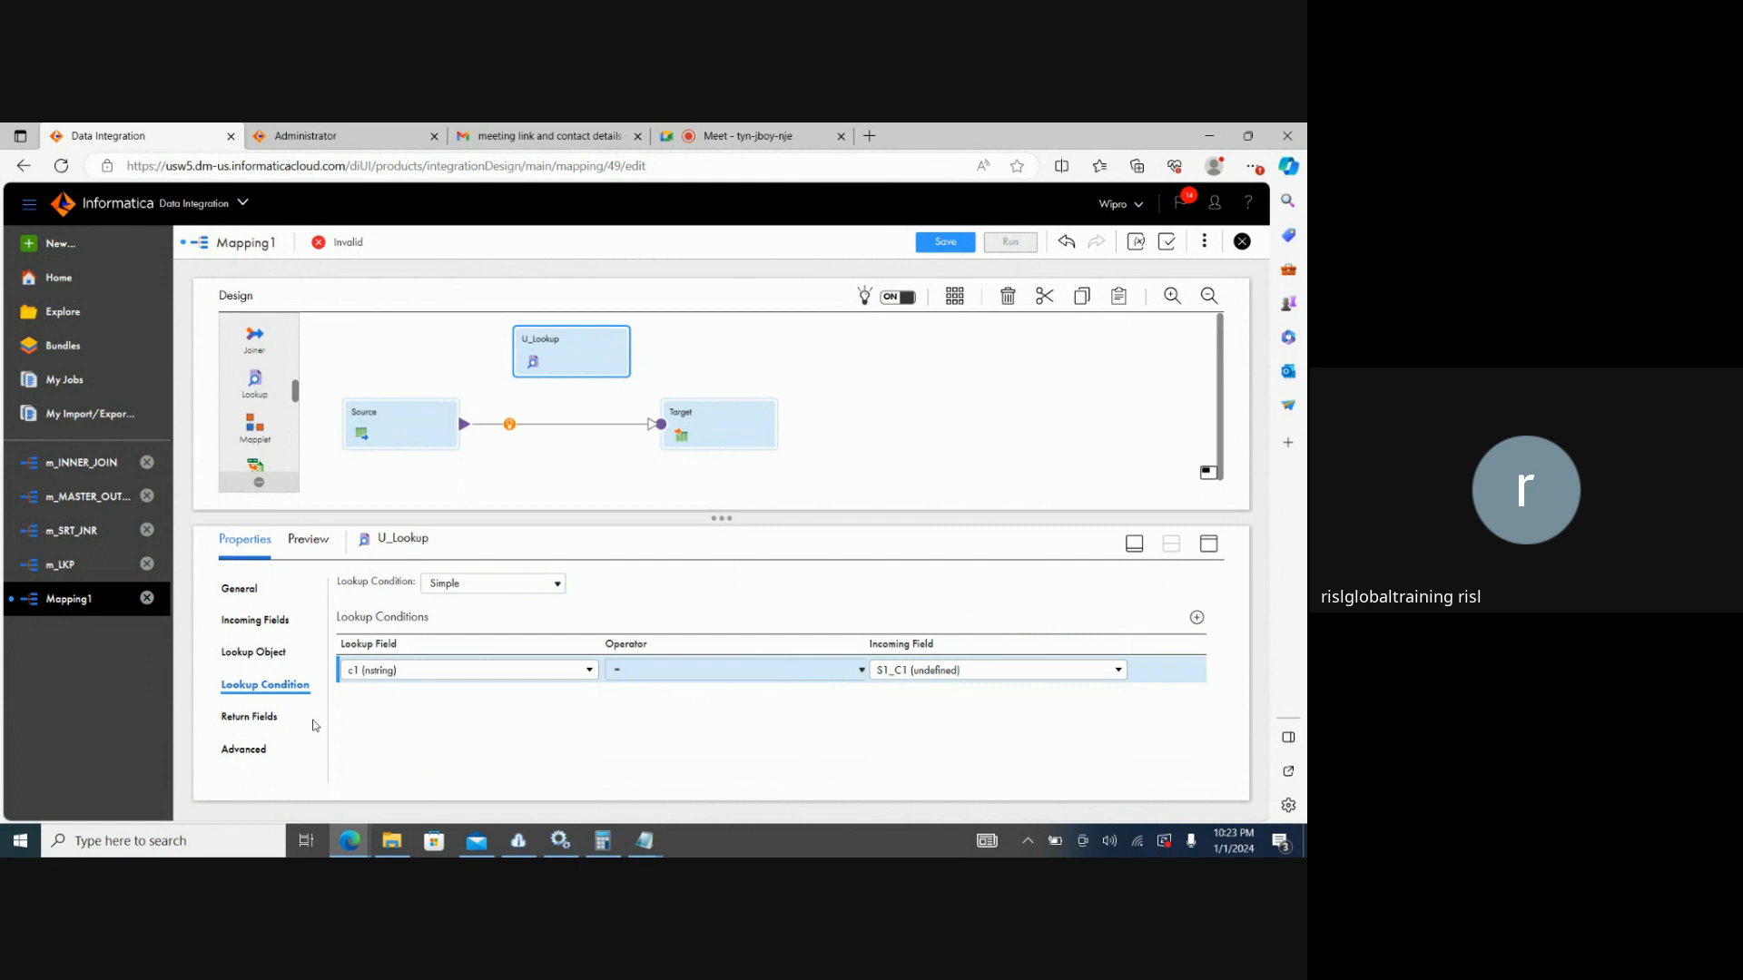
# Set c2 as the return field of U_Lookup and review its lookup object and advanced settings.
pyautogui.click(269, 718)
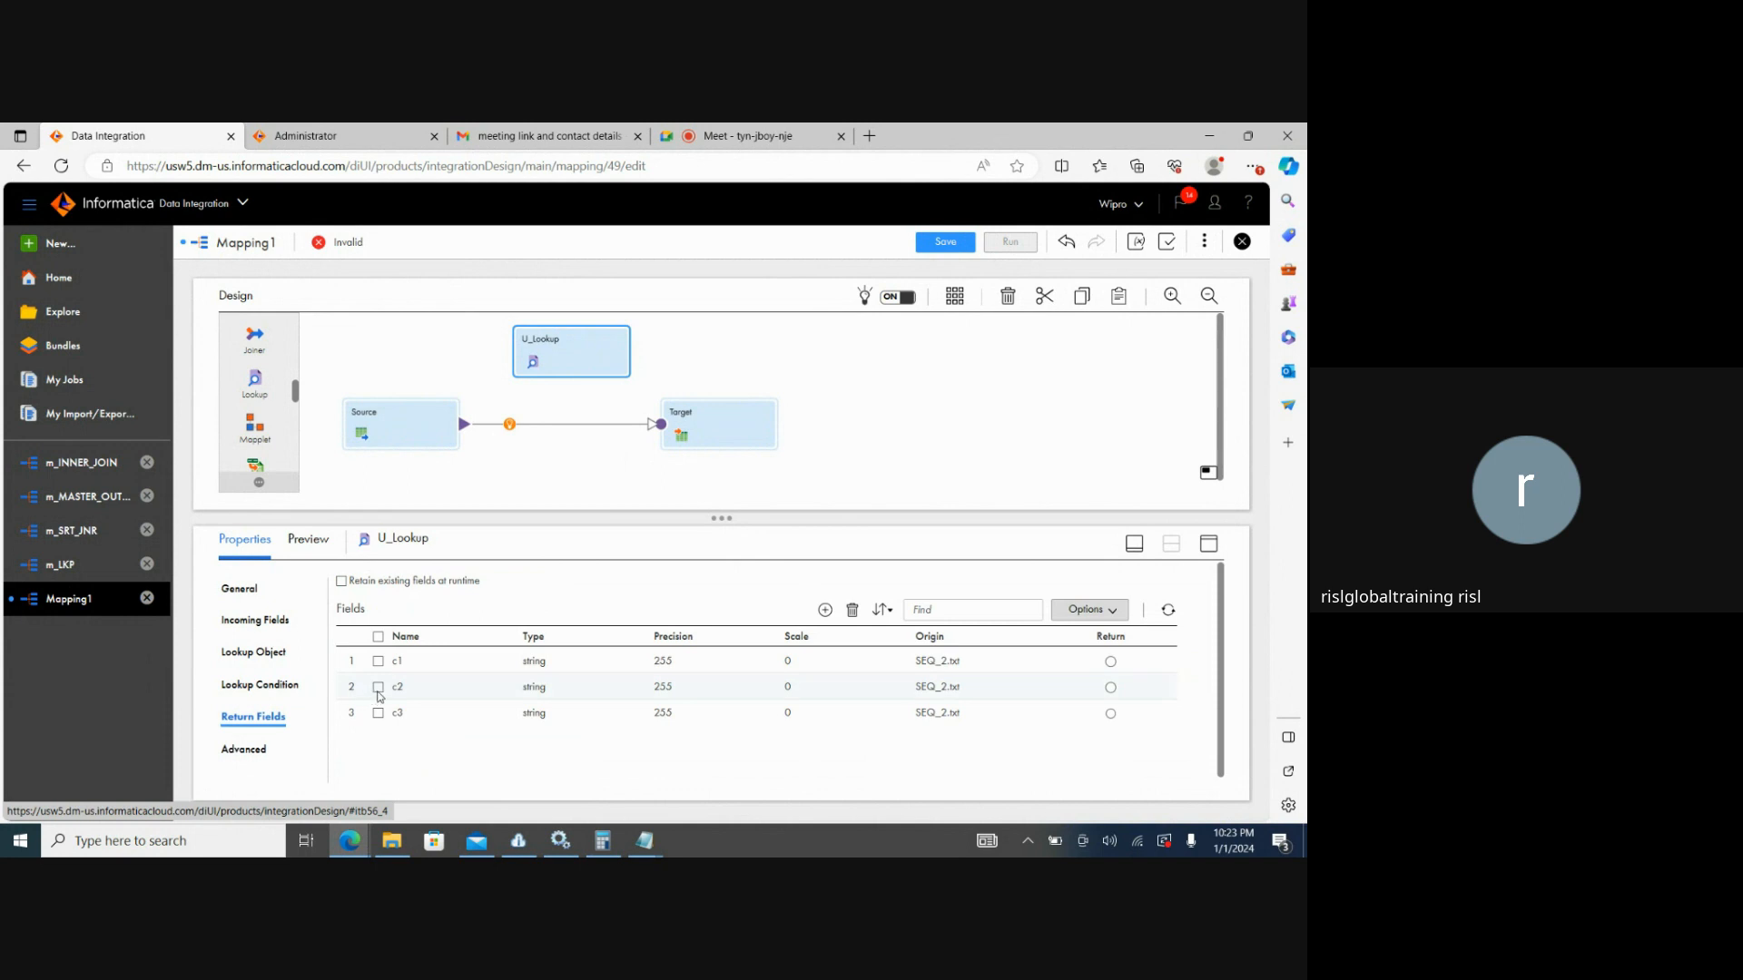
pyautogui.click(1111, 688)
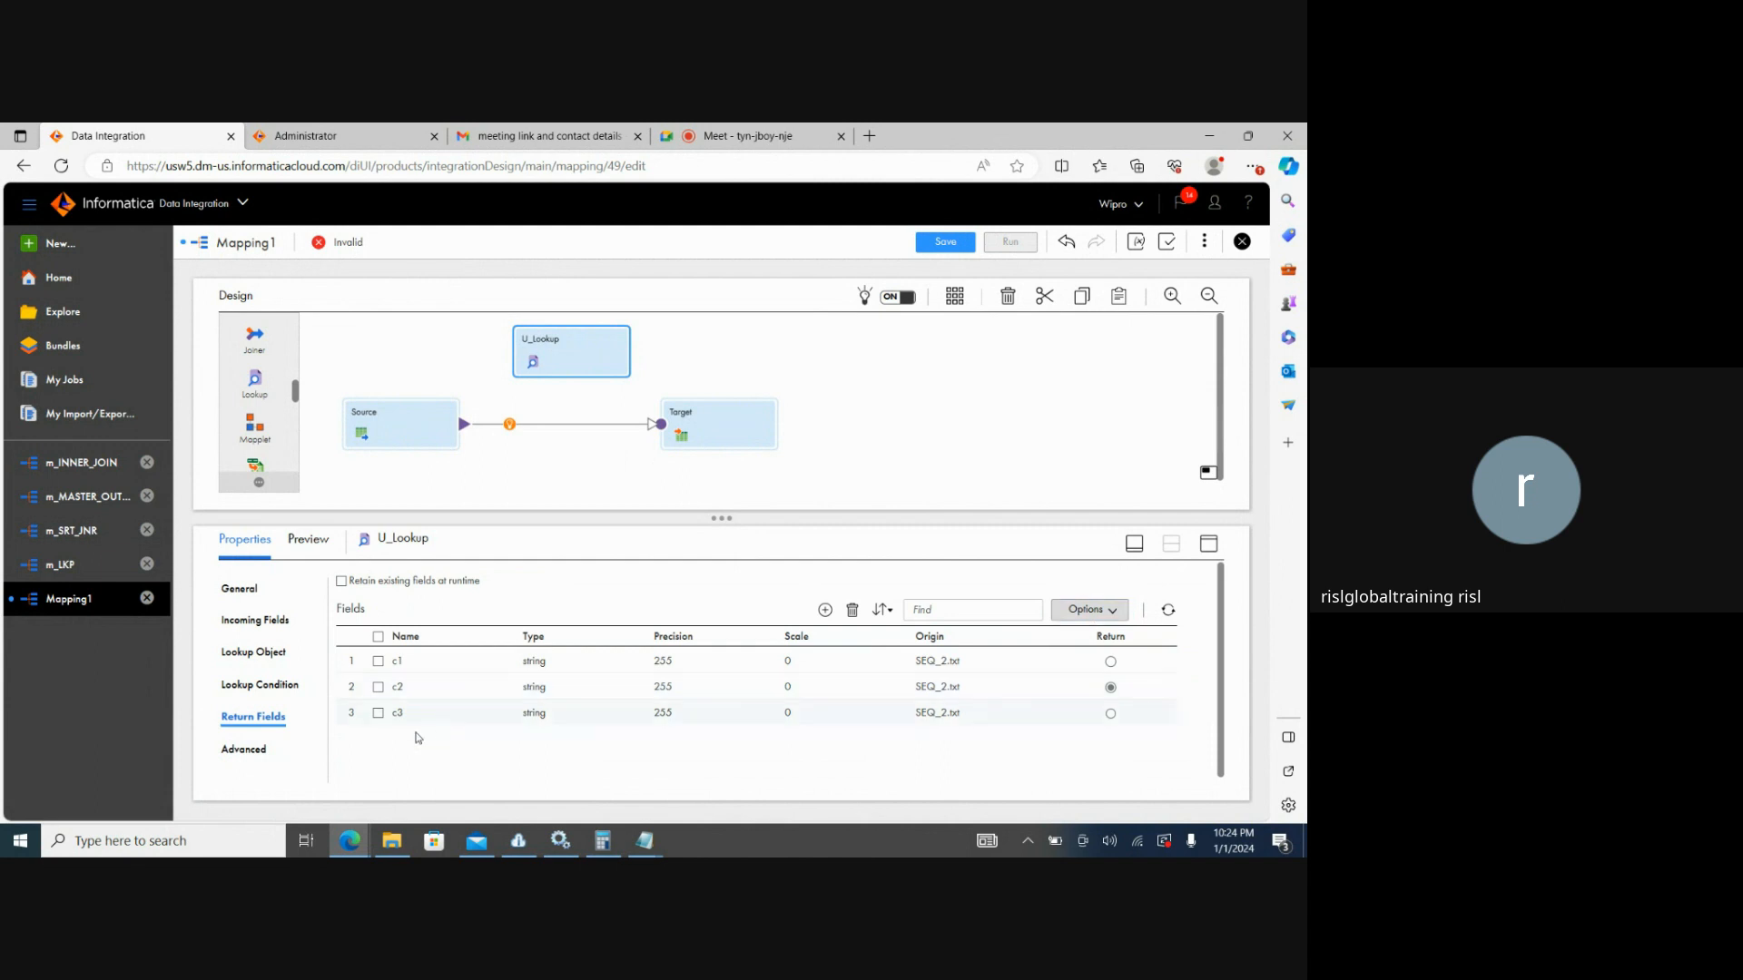
pyautogui.click(270, 644)
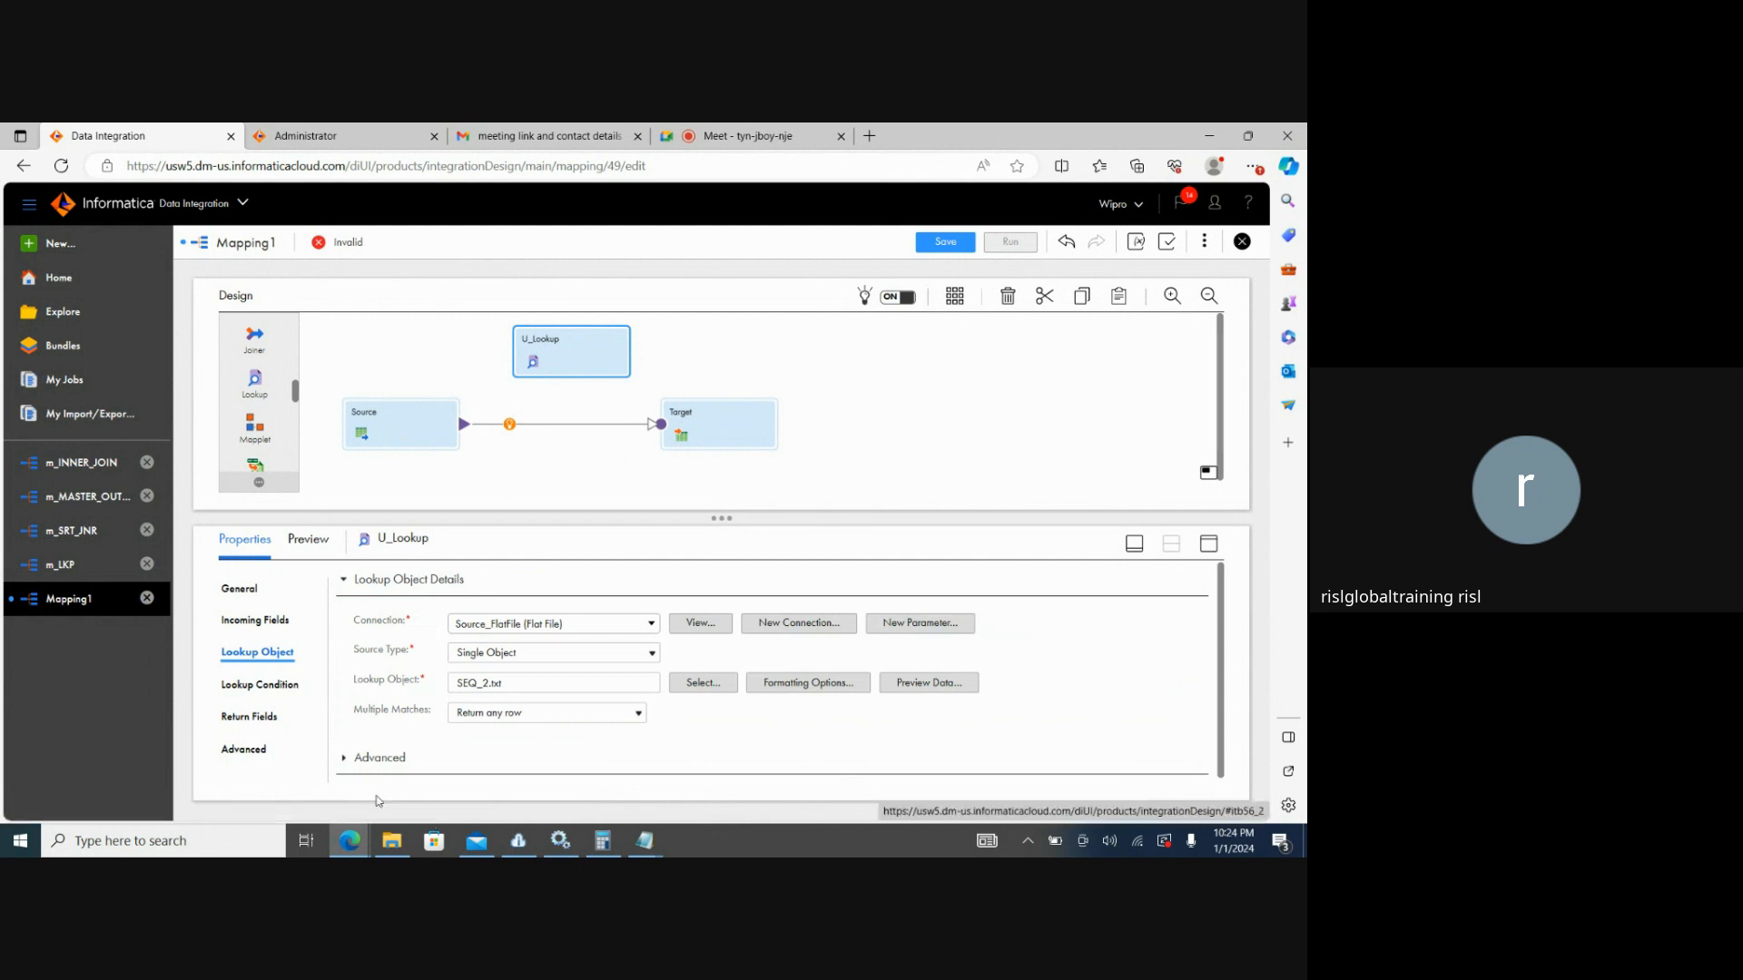
pyautogui.click(344, 759)
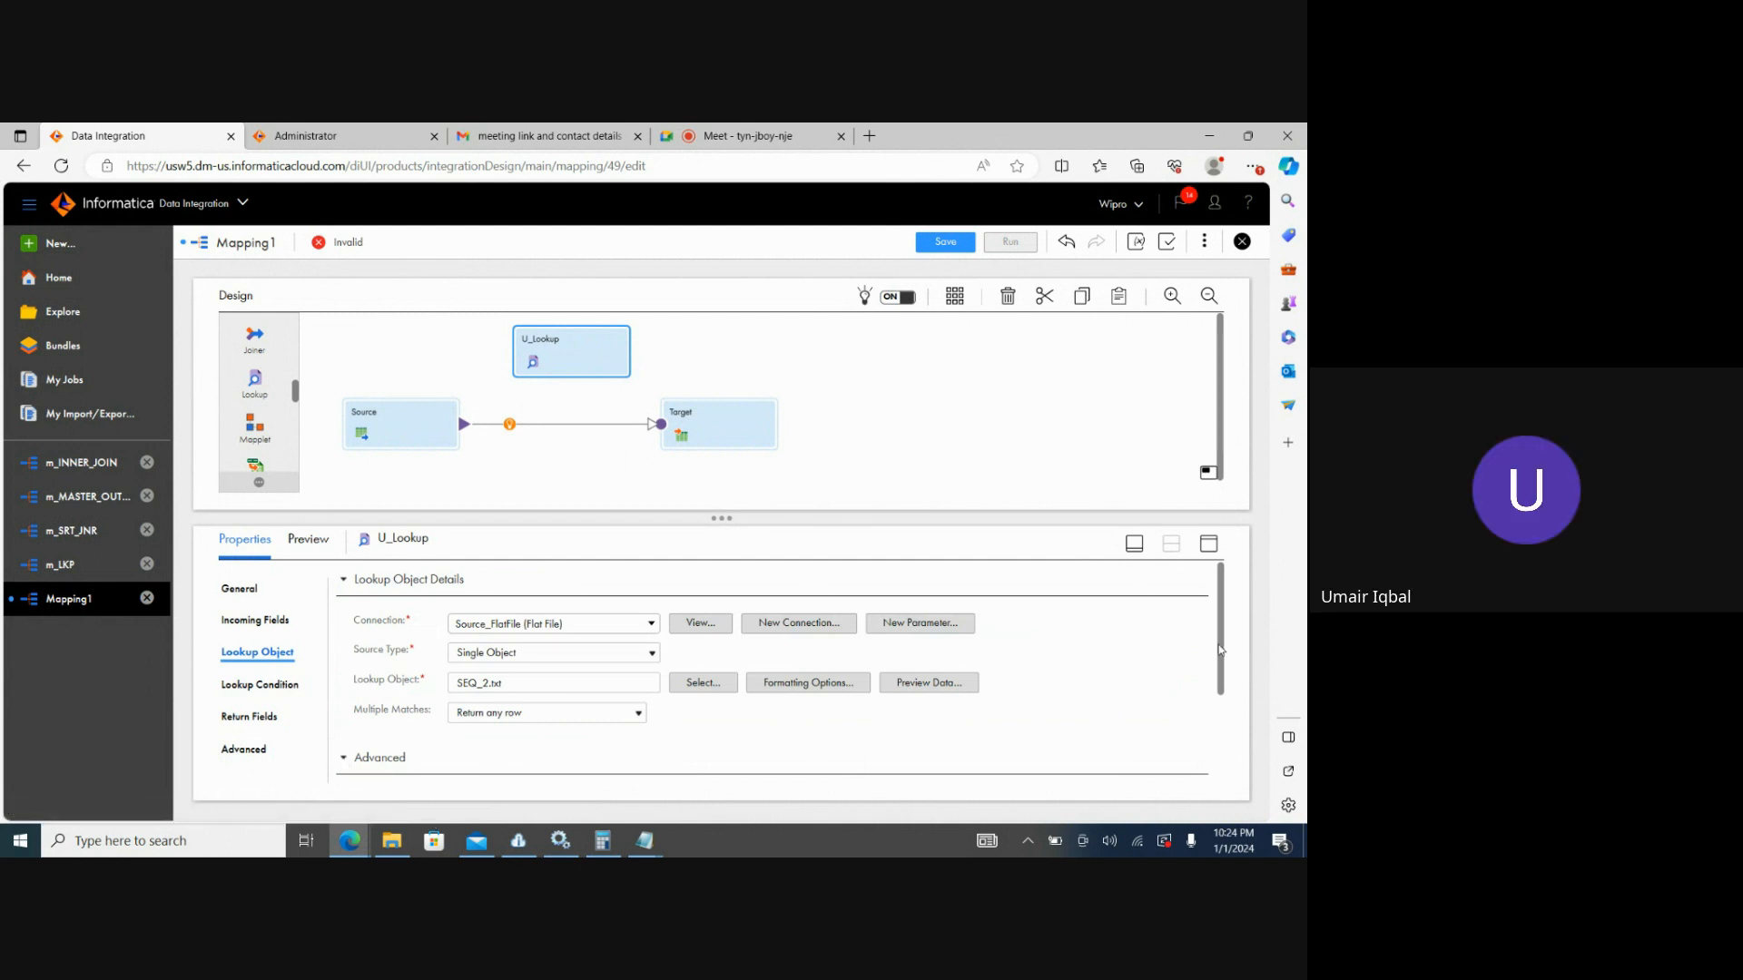
pyautogui.moveTo(1221, 650); pyautogui.dragTo(1230, 731)
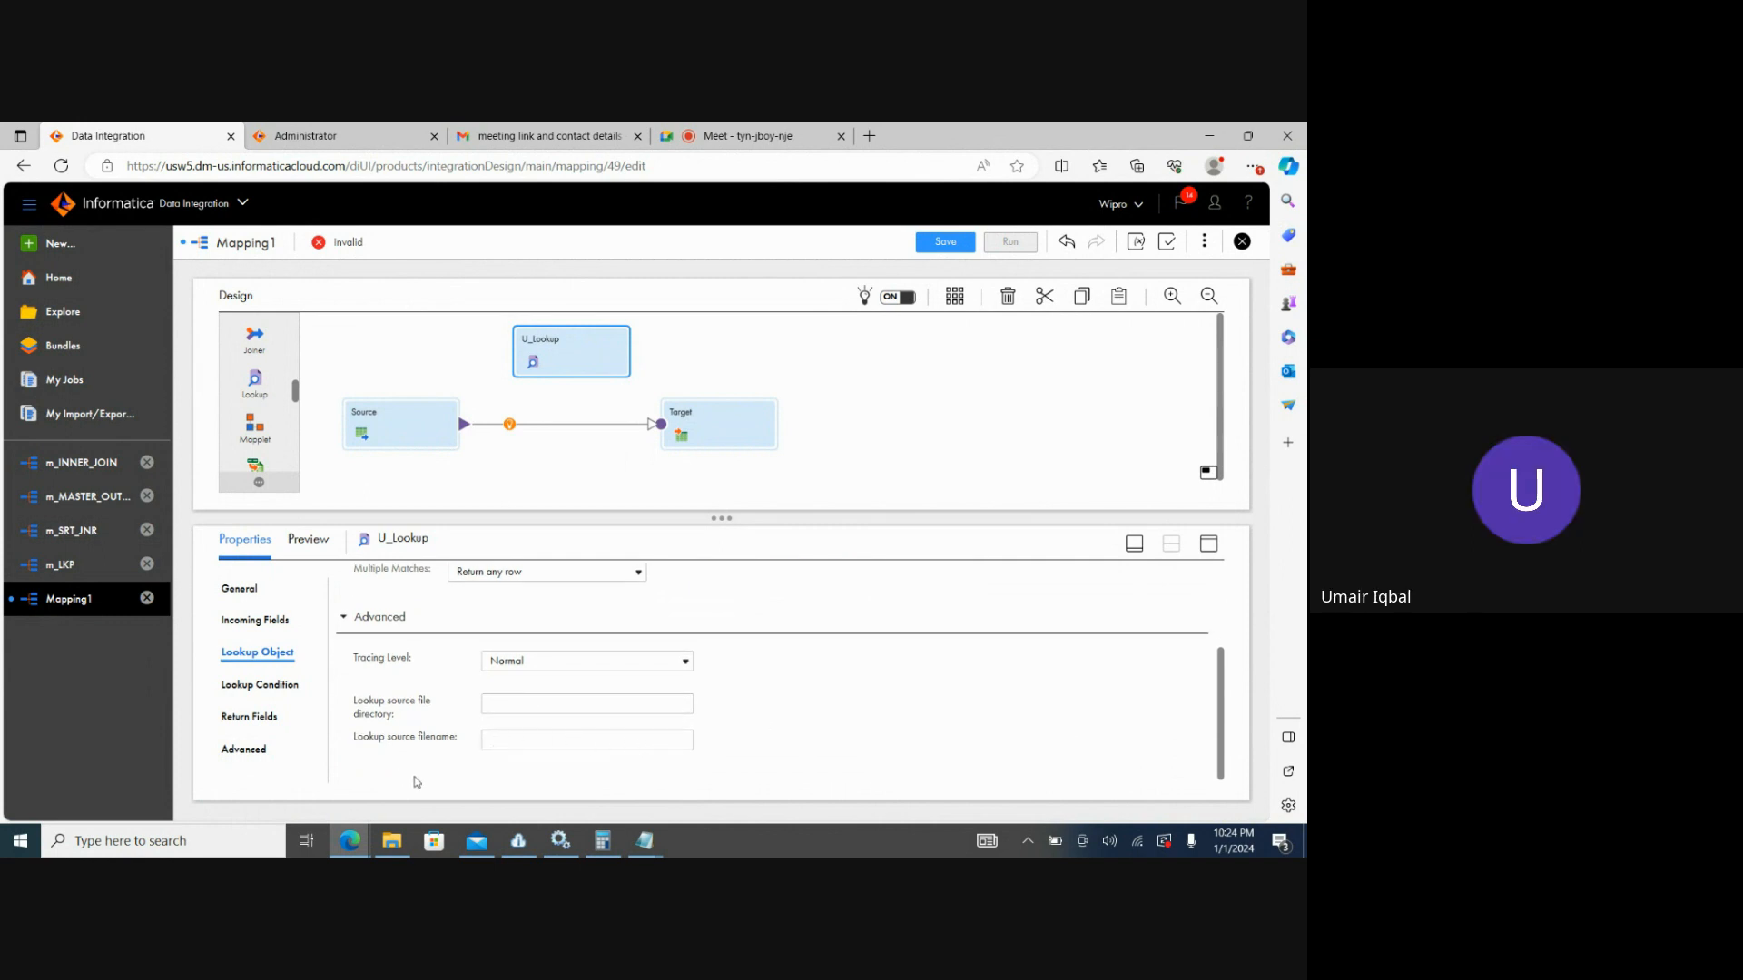
pyautogui.click(255, 716)
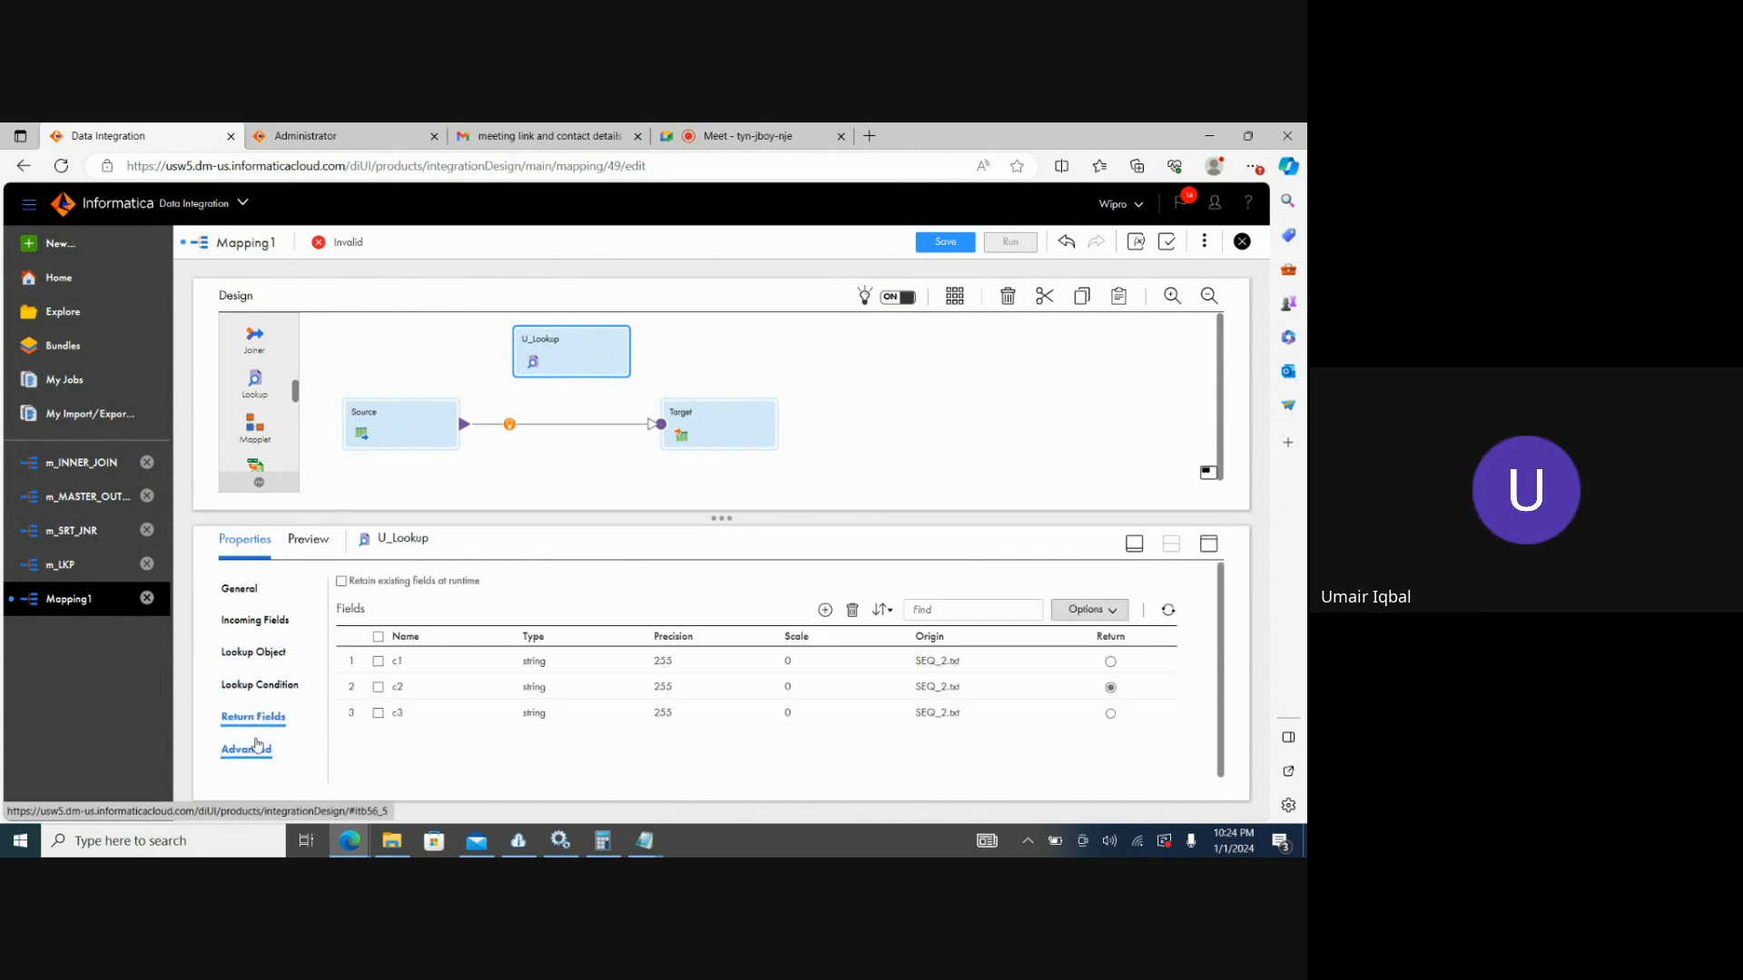
pyautogui.click(249, 749)
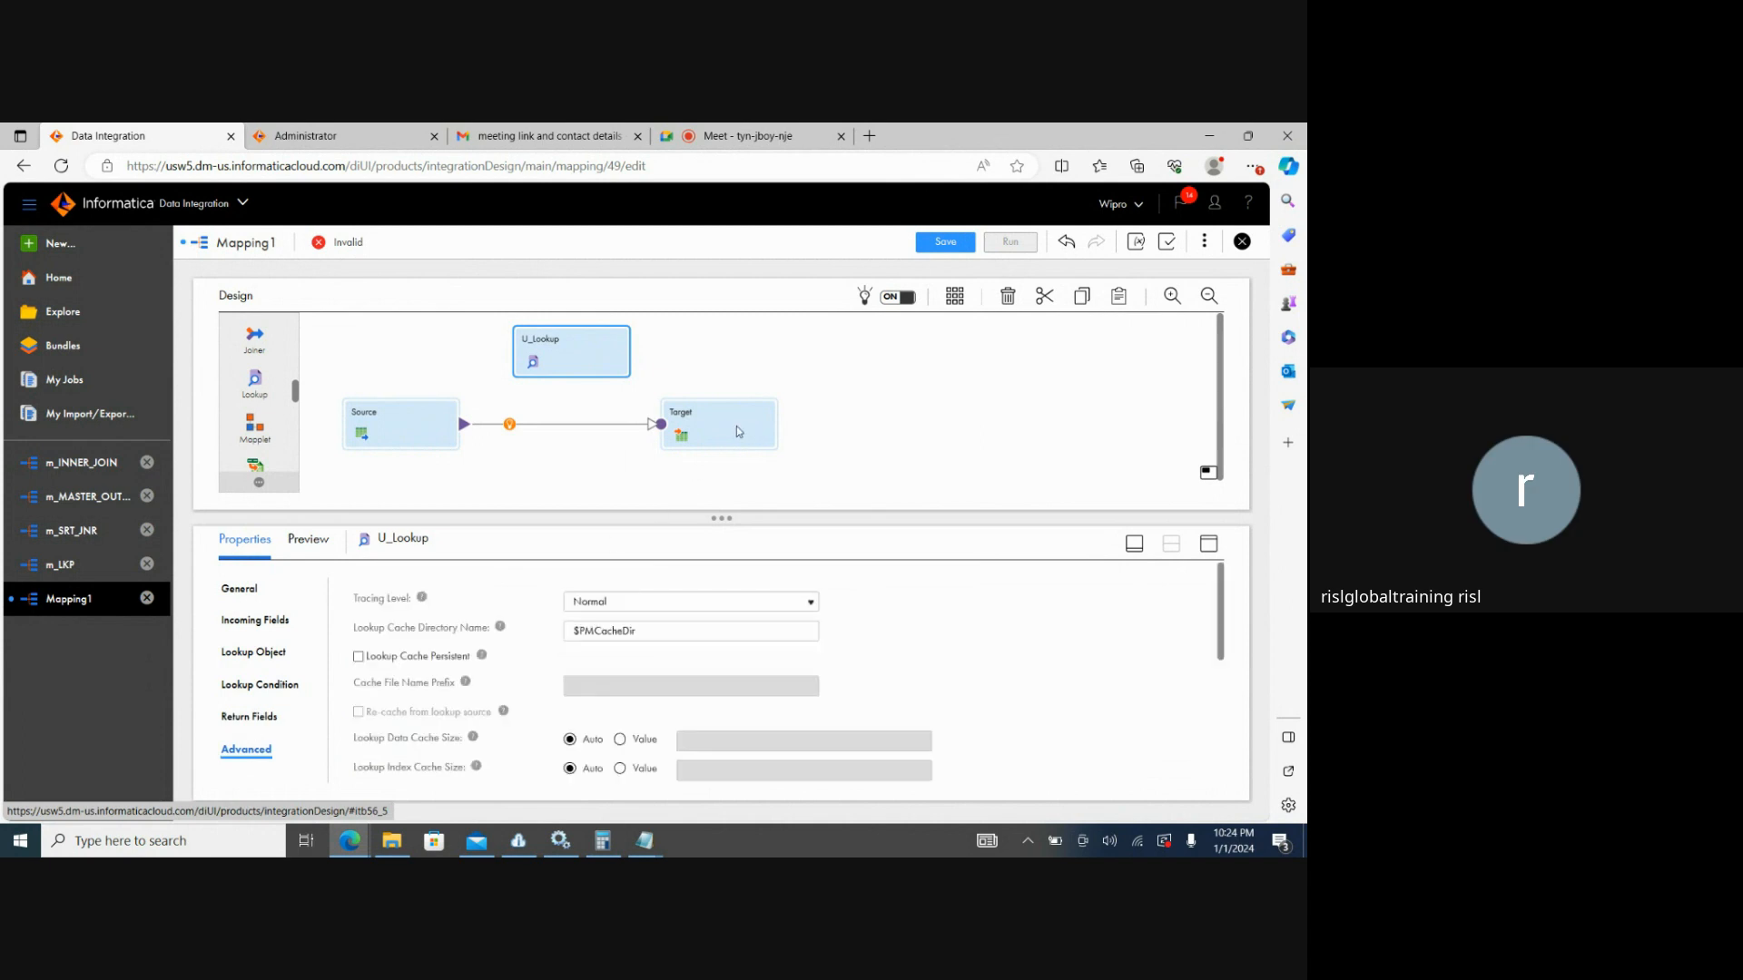
# Move the Target farther from the Source, insert an Expression transformation between them, and check its incoming fields.
pyautogui.moveTo(737, 431); pyautogui.dragTo(919, 432)
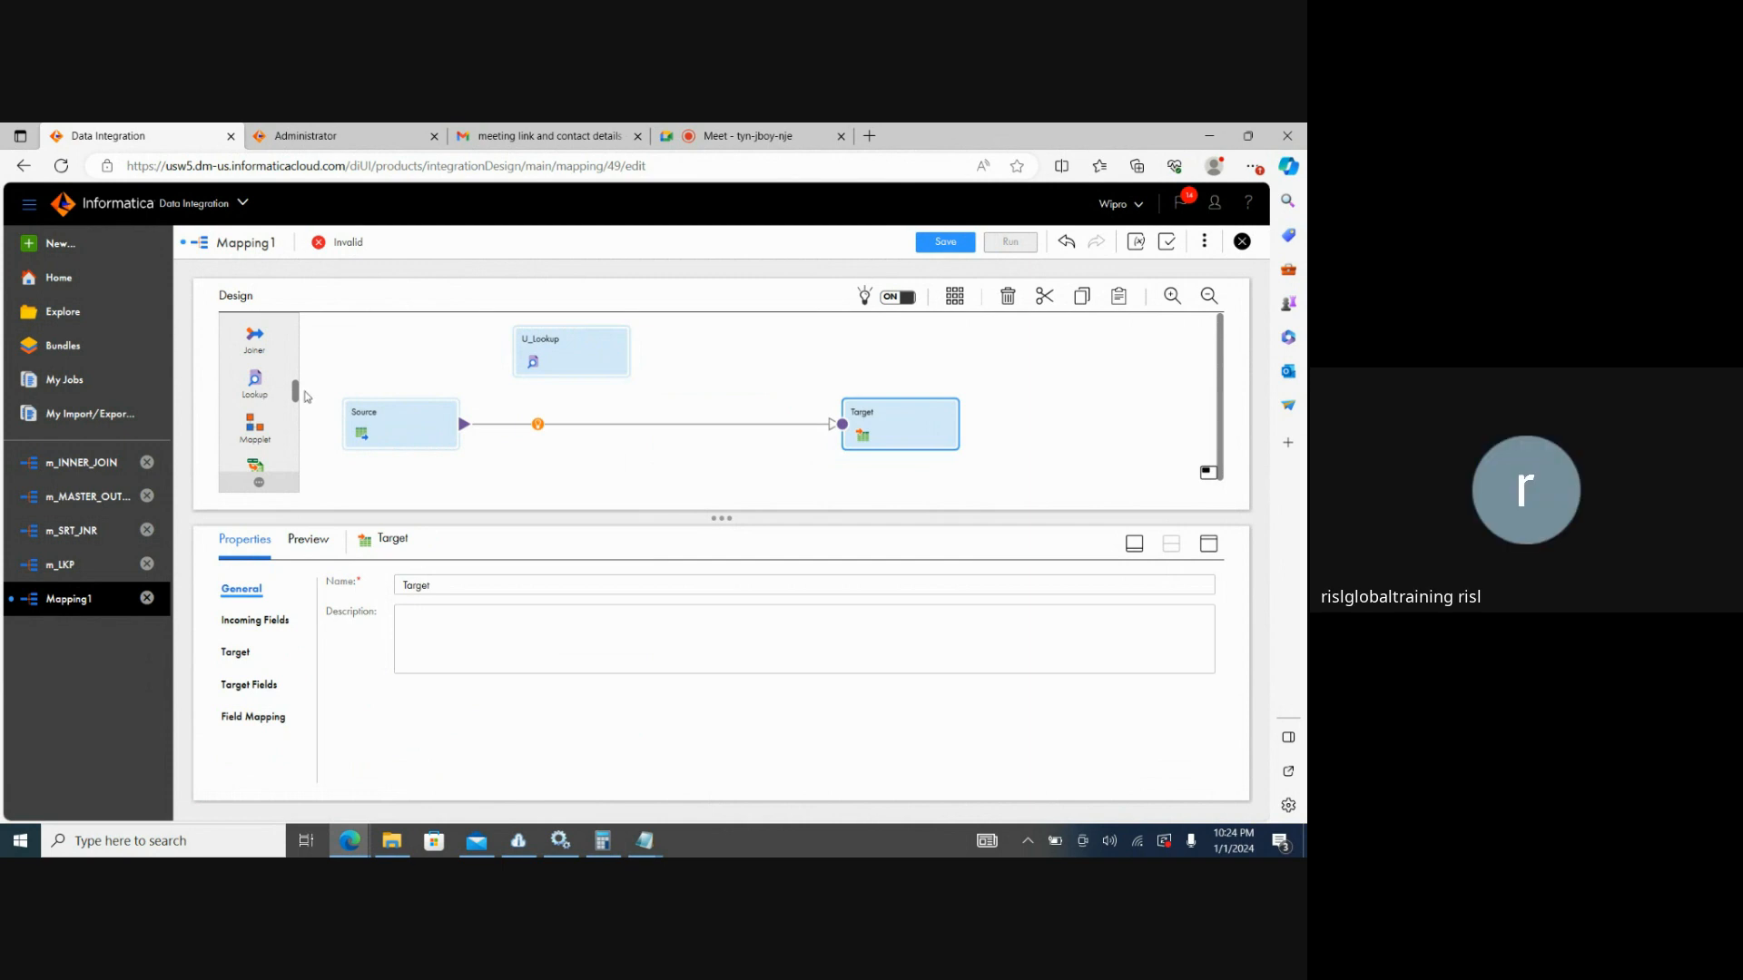
pyautogui.moveTo(296, 392); pyautogui.dragTo(671, 421)
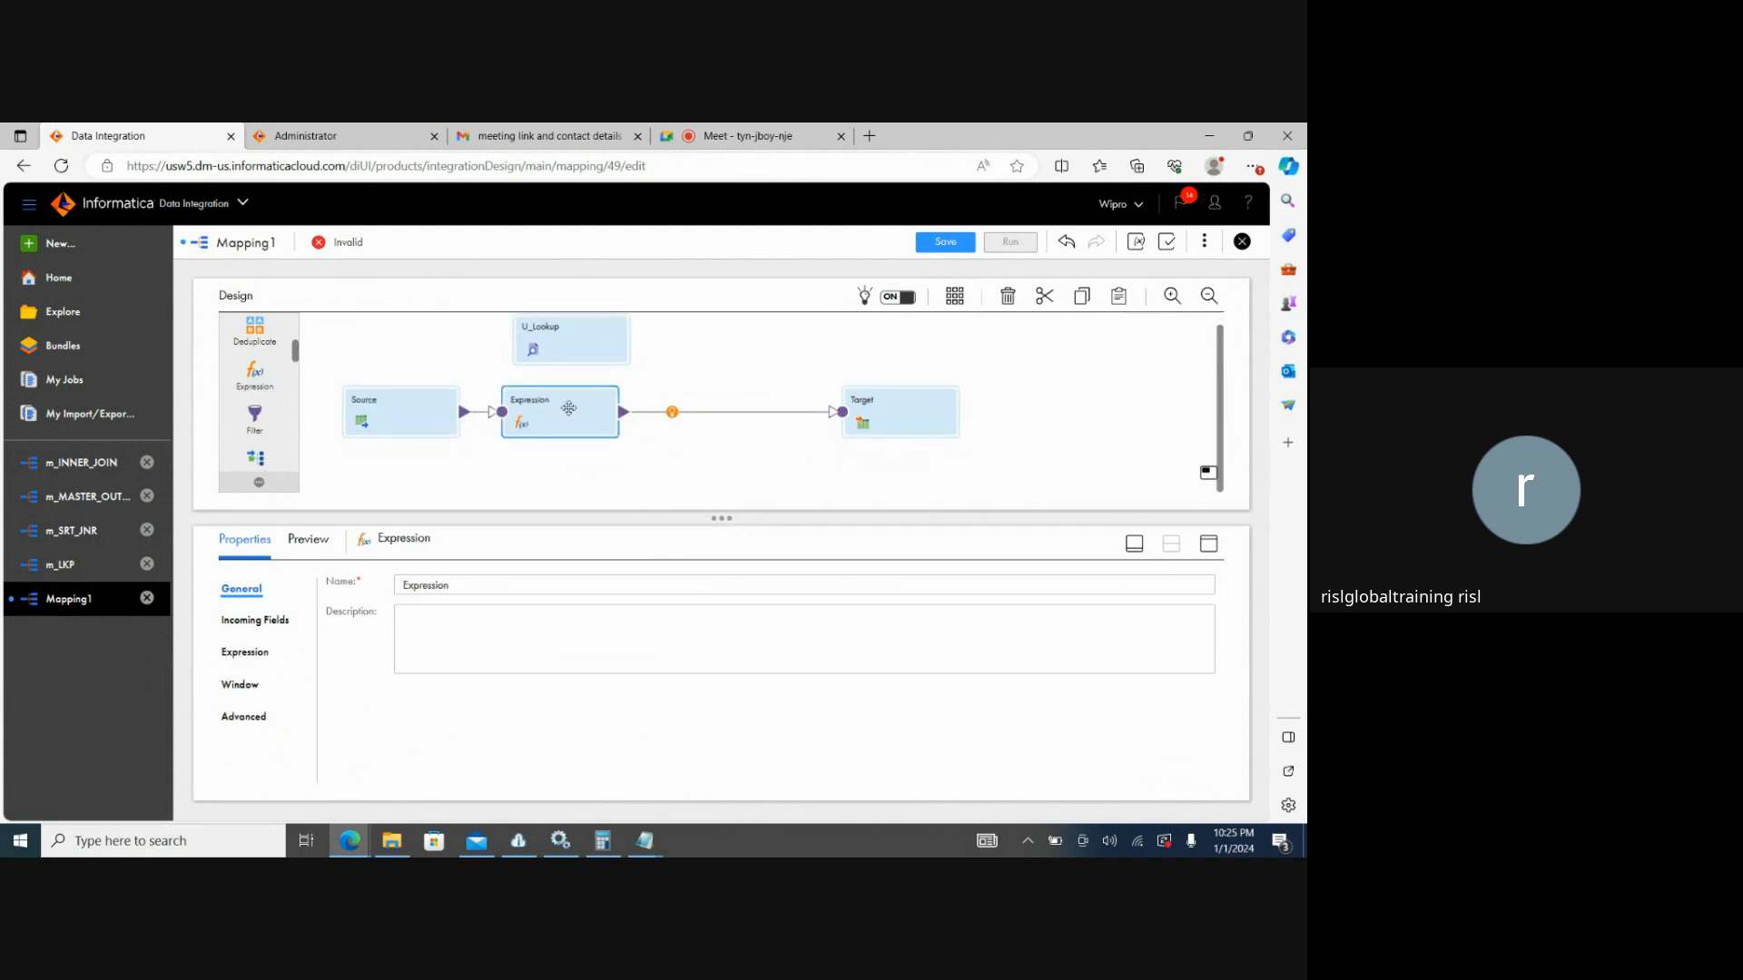
pyautogui.click(263, 621)
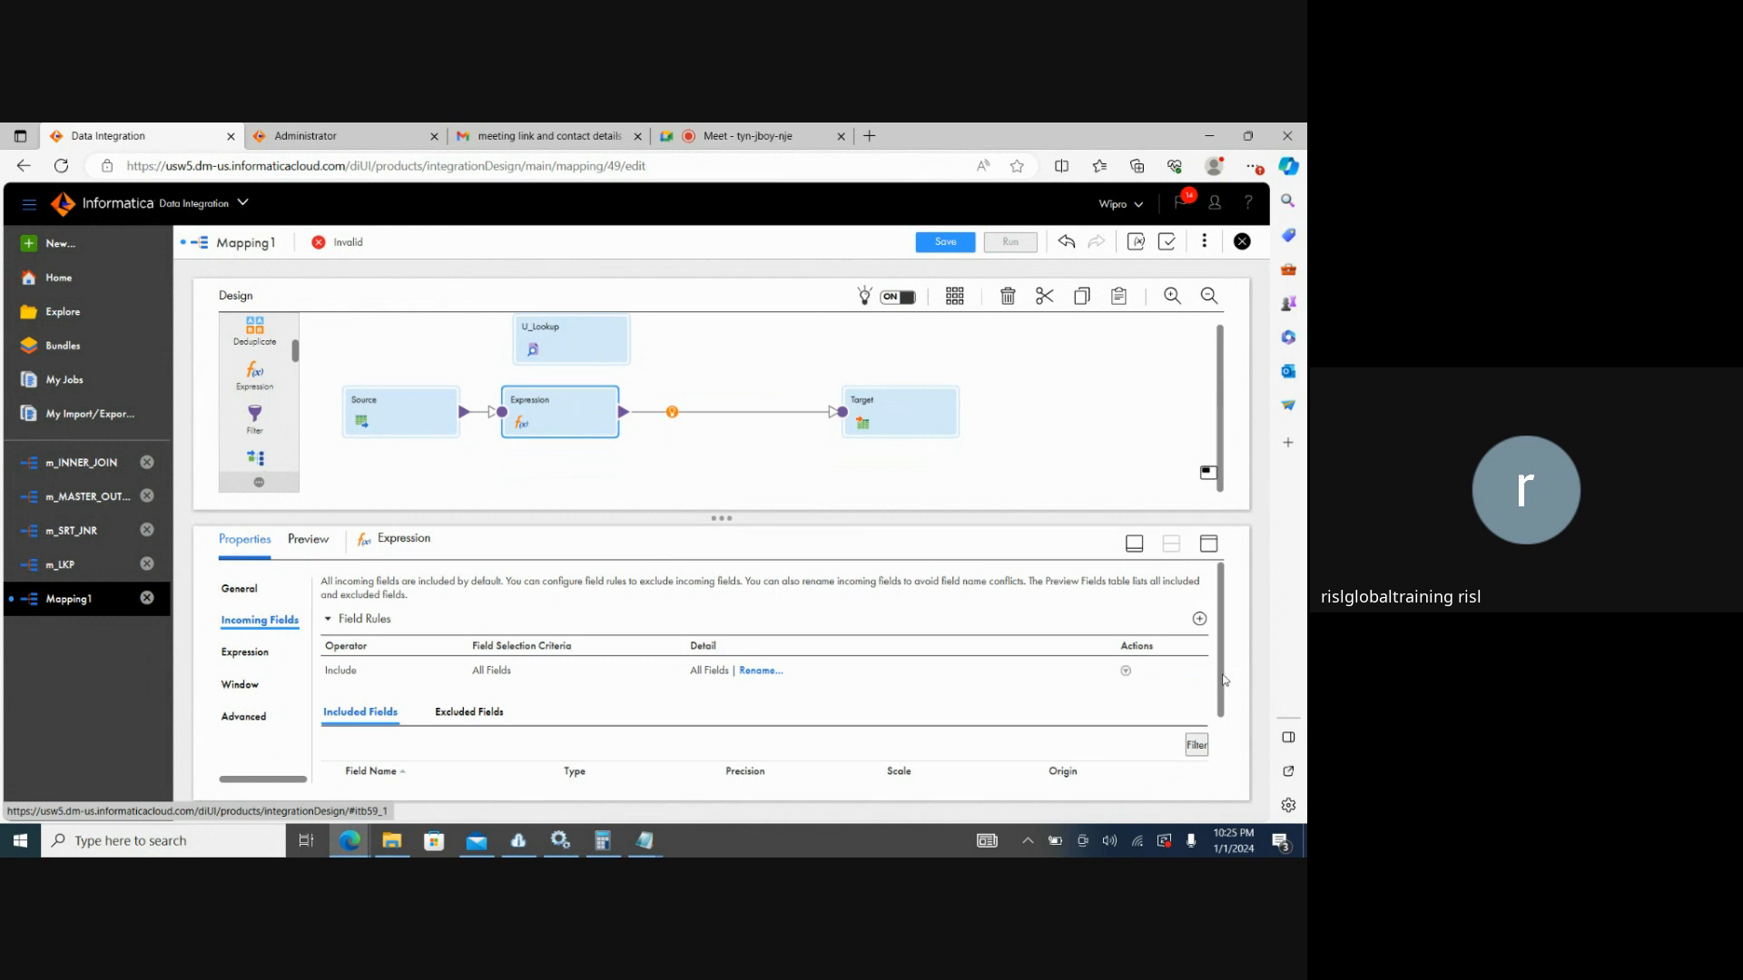
pyautogui.scroll(-2, 1223, 680)
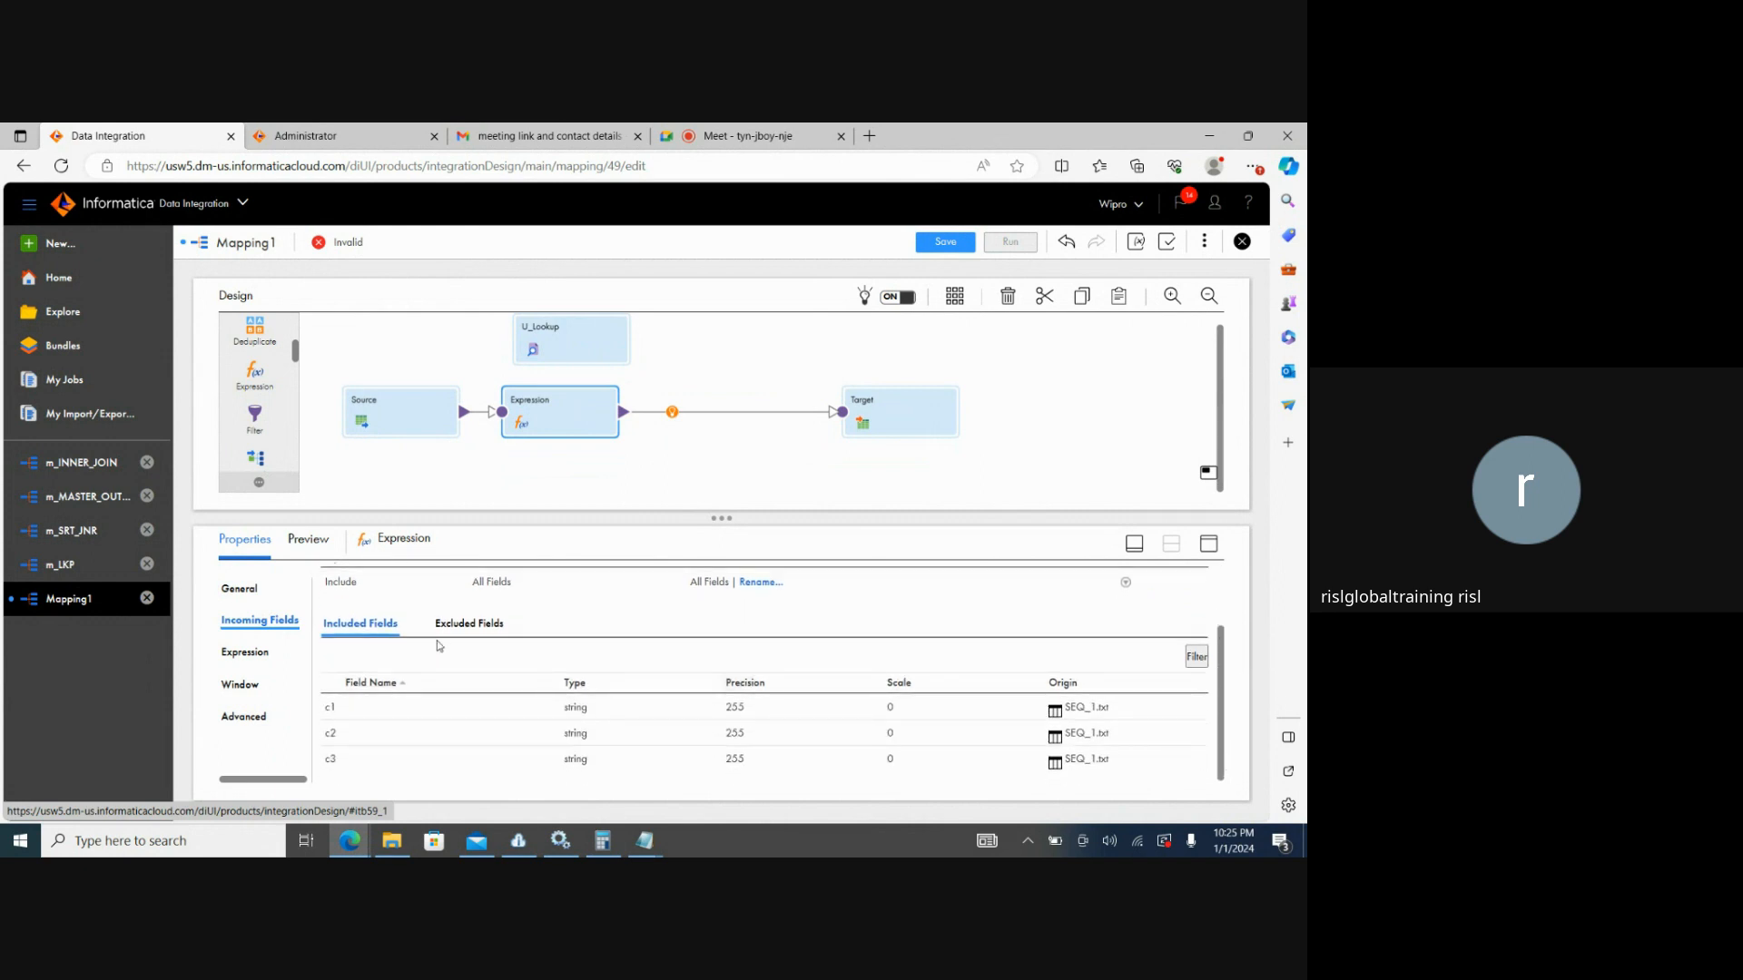
# Add a string output field named lkp_rtrn with precision 10 to the Expression transformation.
pyautogui.click(251, 649)
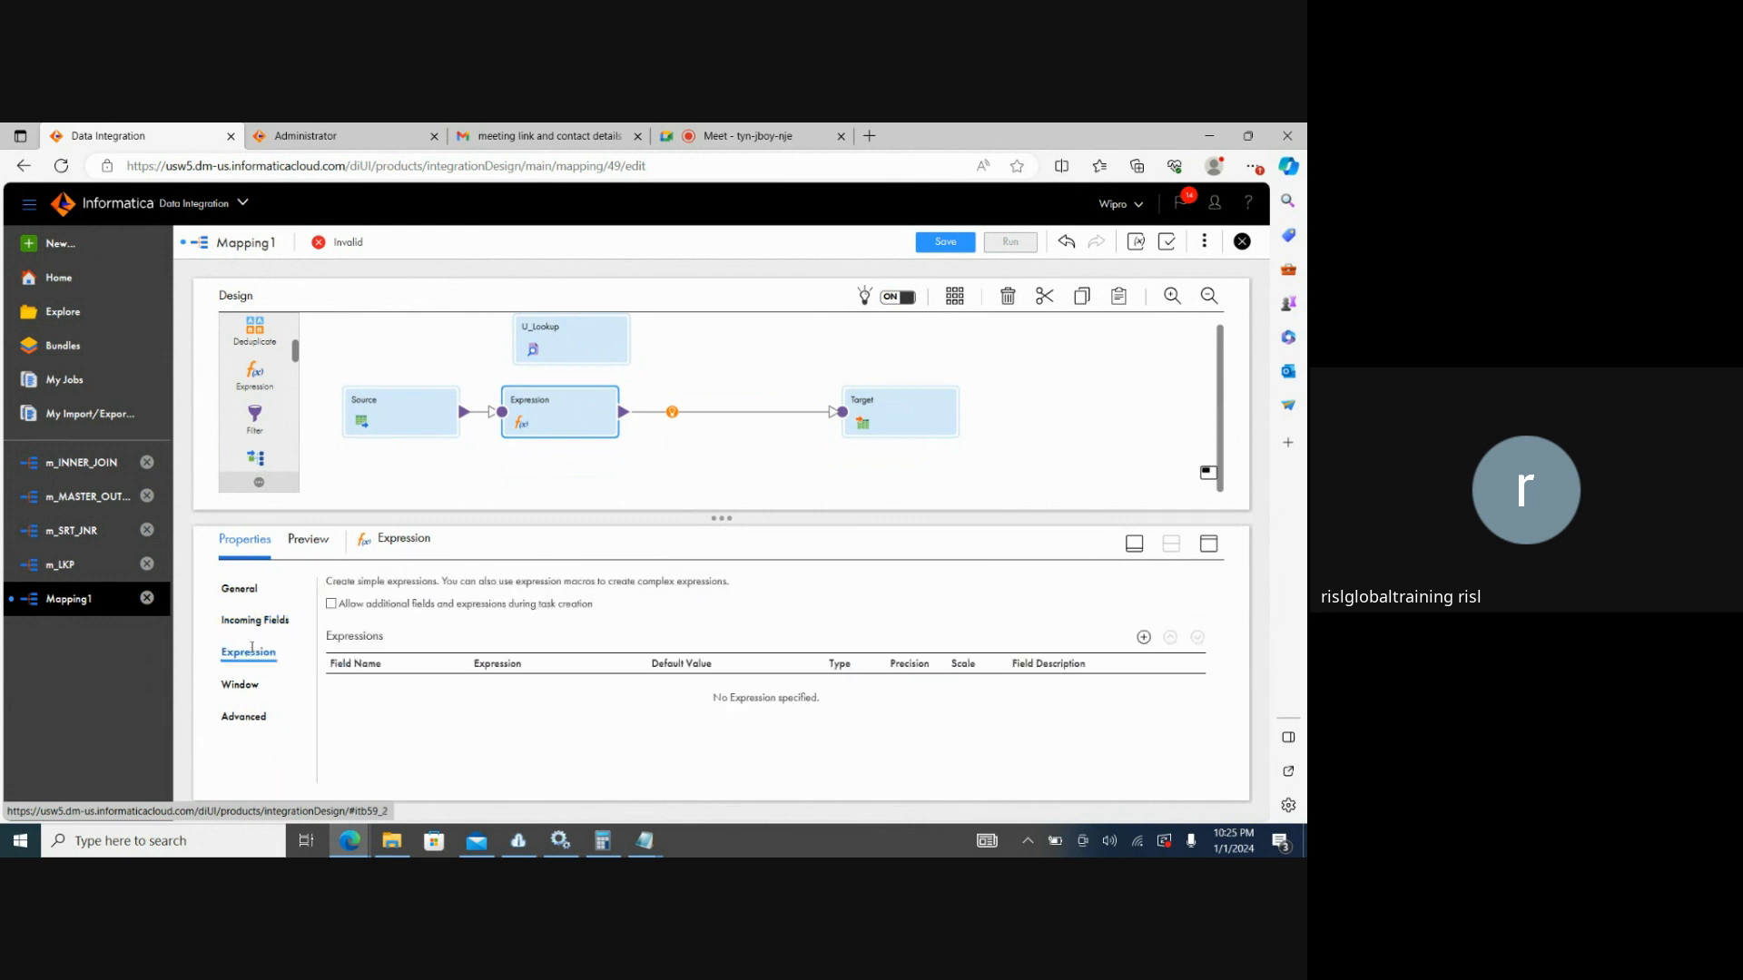
pyautogui.click(1144, 638)
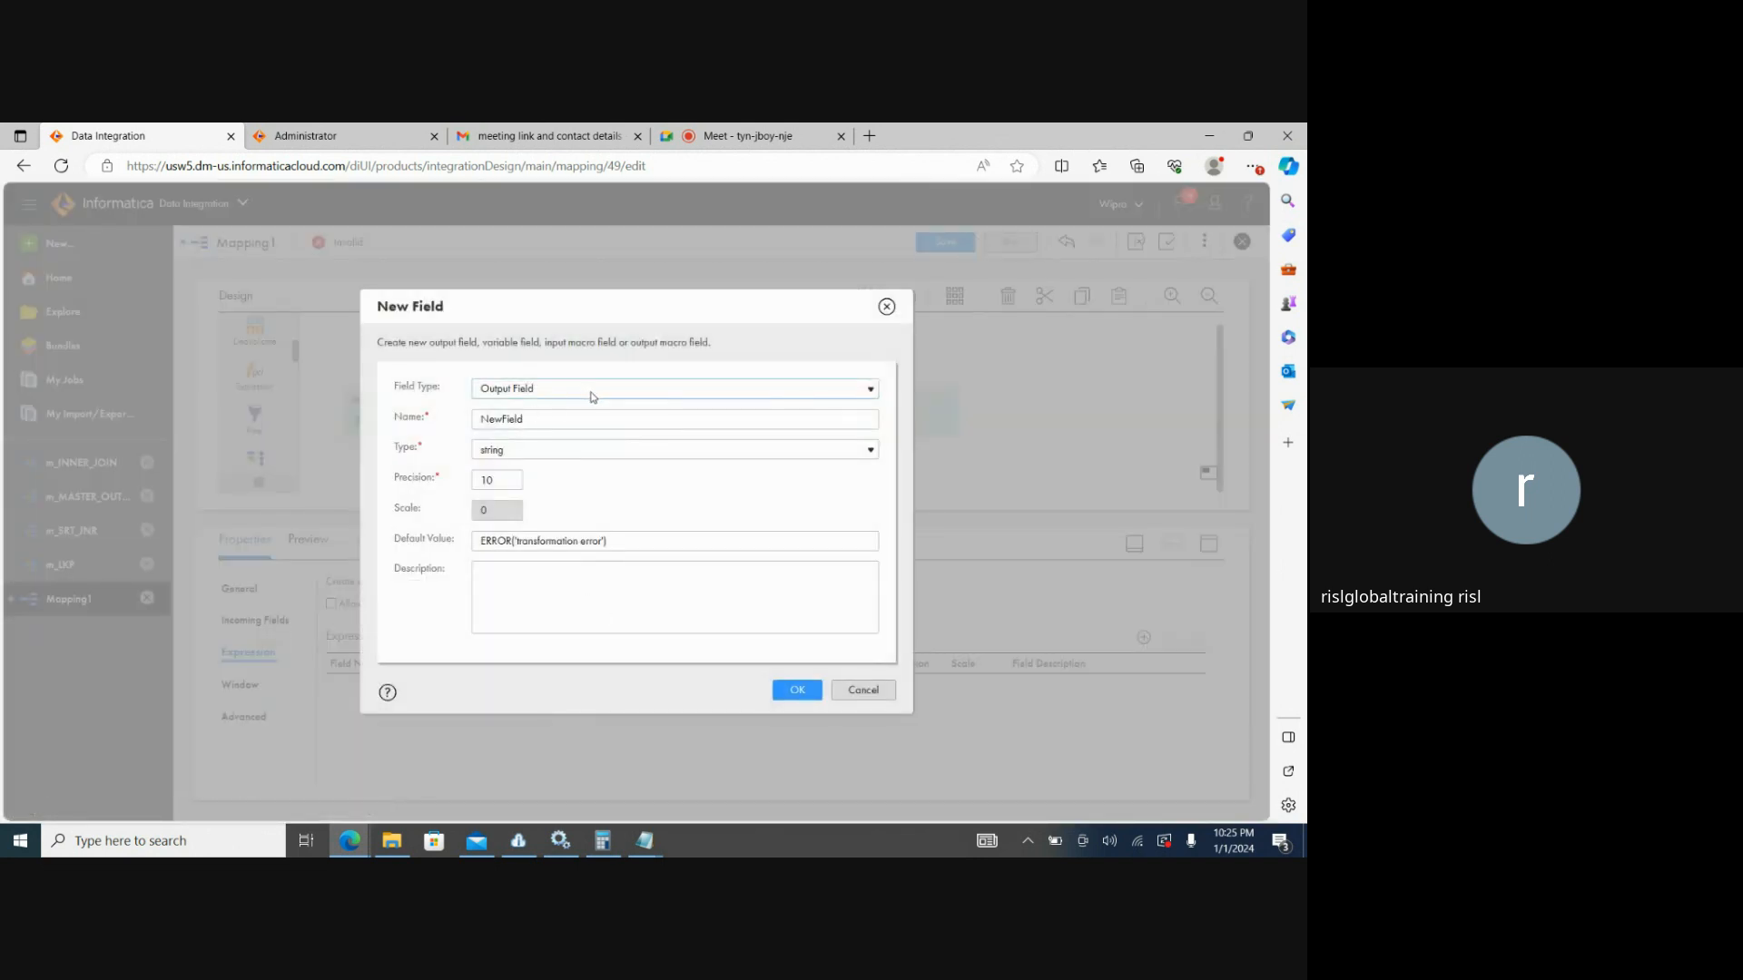
pyautogui.click(559, 420)
pyautogui.press('BackSpace')
pyautogui.press('BackSpace')
pyautogui.press('BackSpace')
pyautogui.press('BackSpace')
pyautogui.press('BackSpace')
pyautogui.press('BackSpace')
pyautogui.press('BackSpace')
pyautogui.press('BackSpace')
pyautogui.write('lkp_rtm')
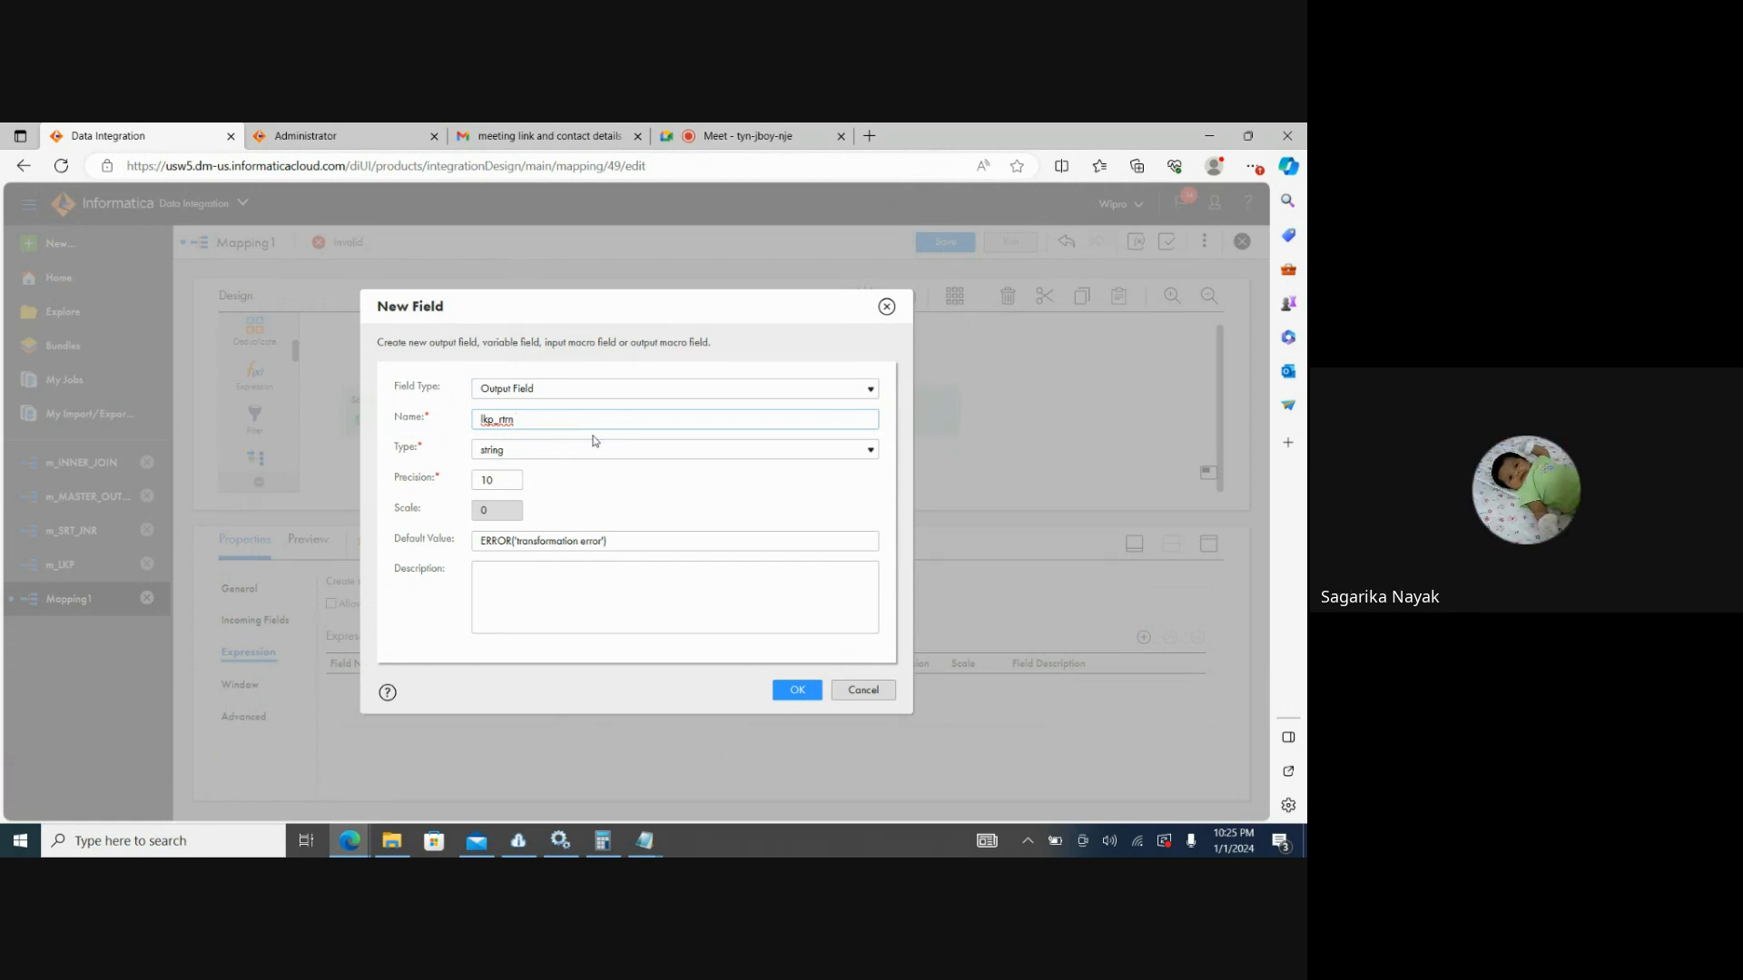
pyautogui.click(791, 695)
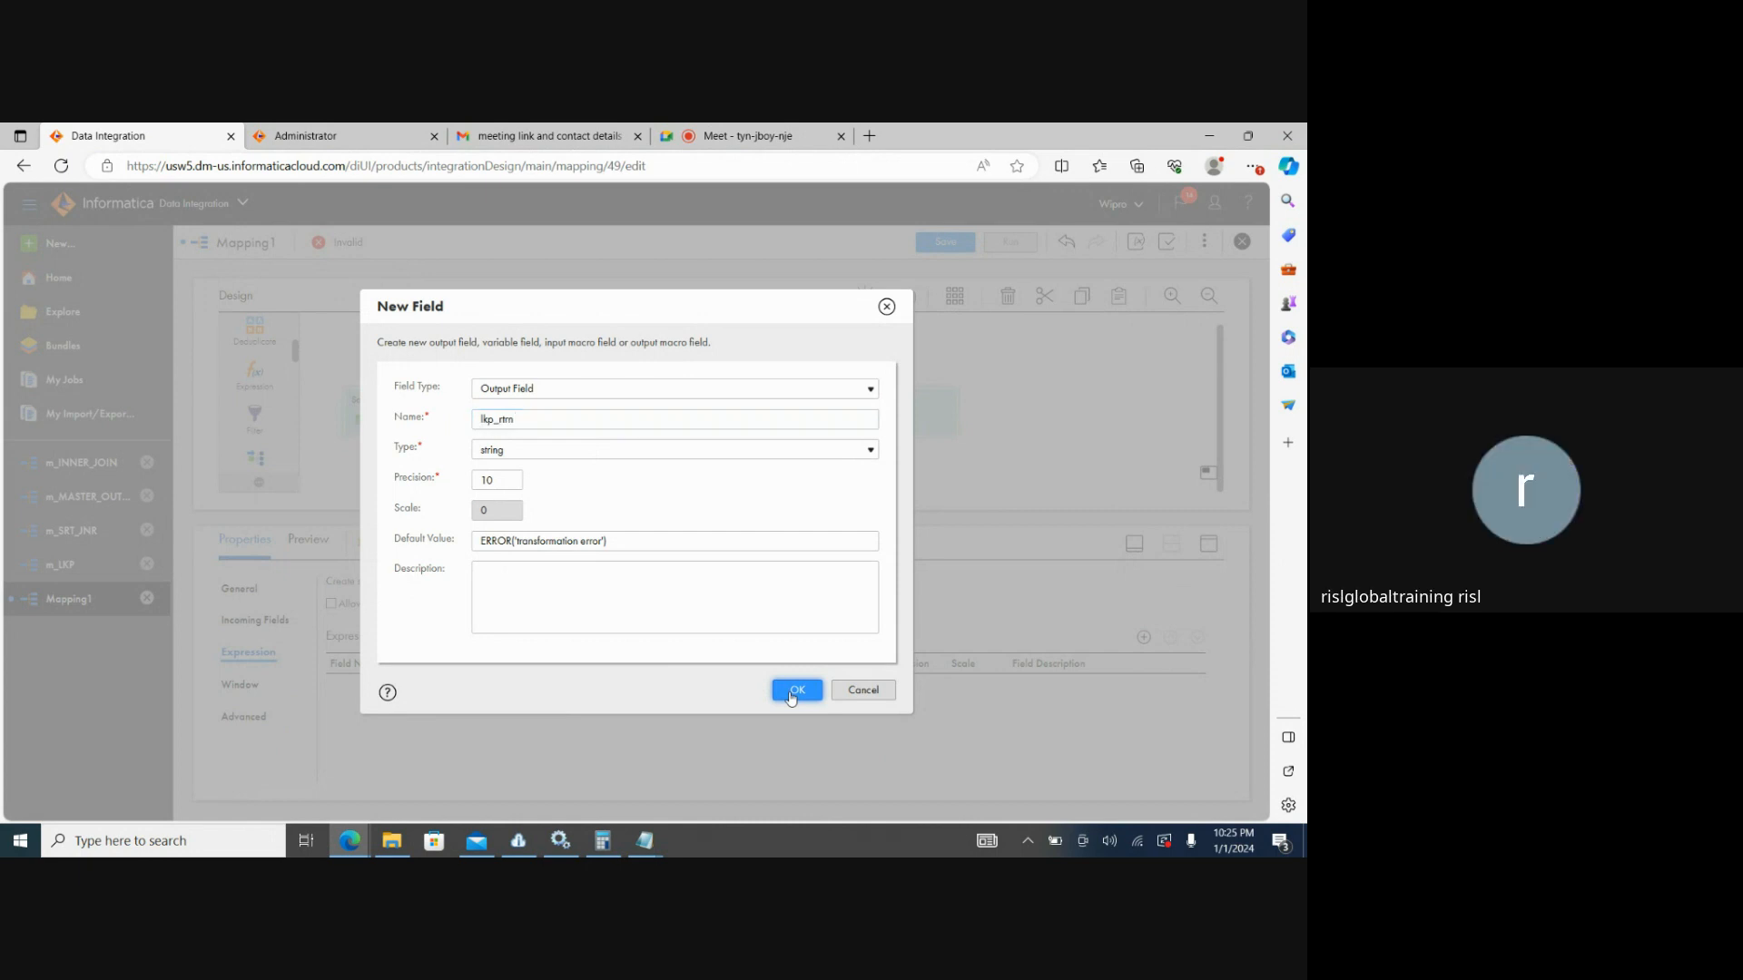
pyautogui.click(791, 694)
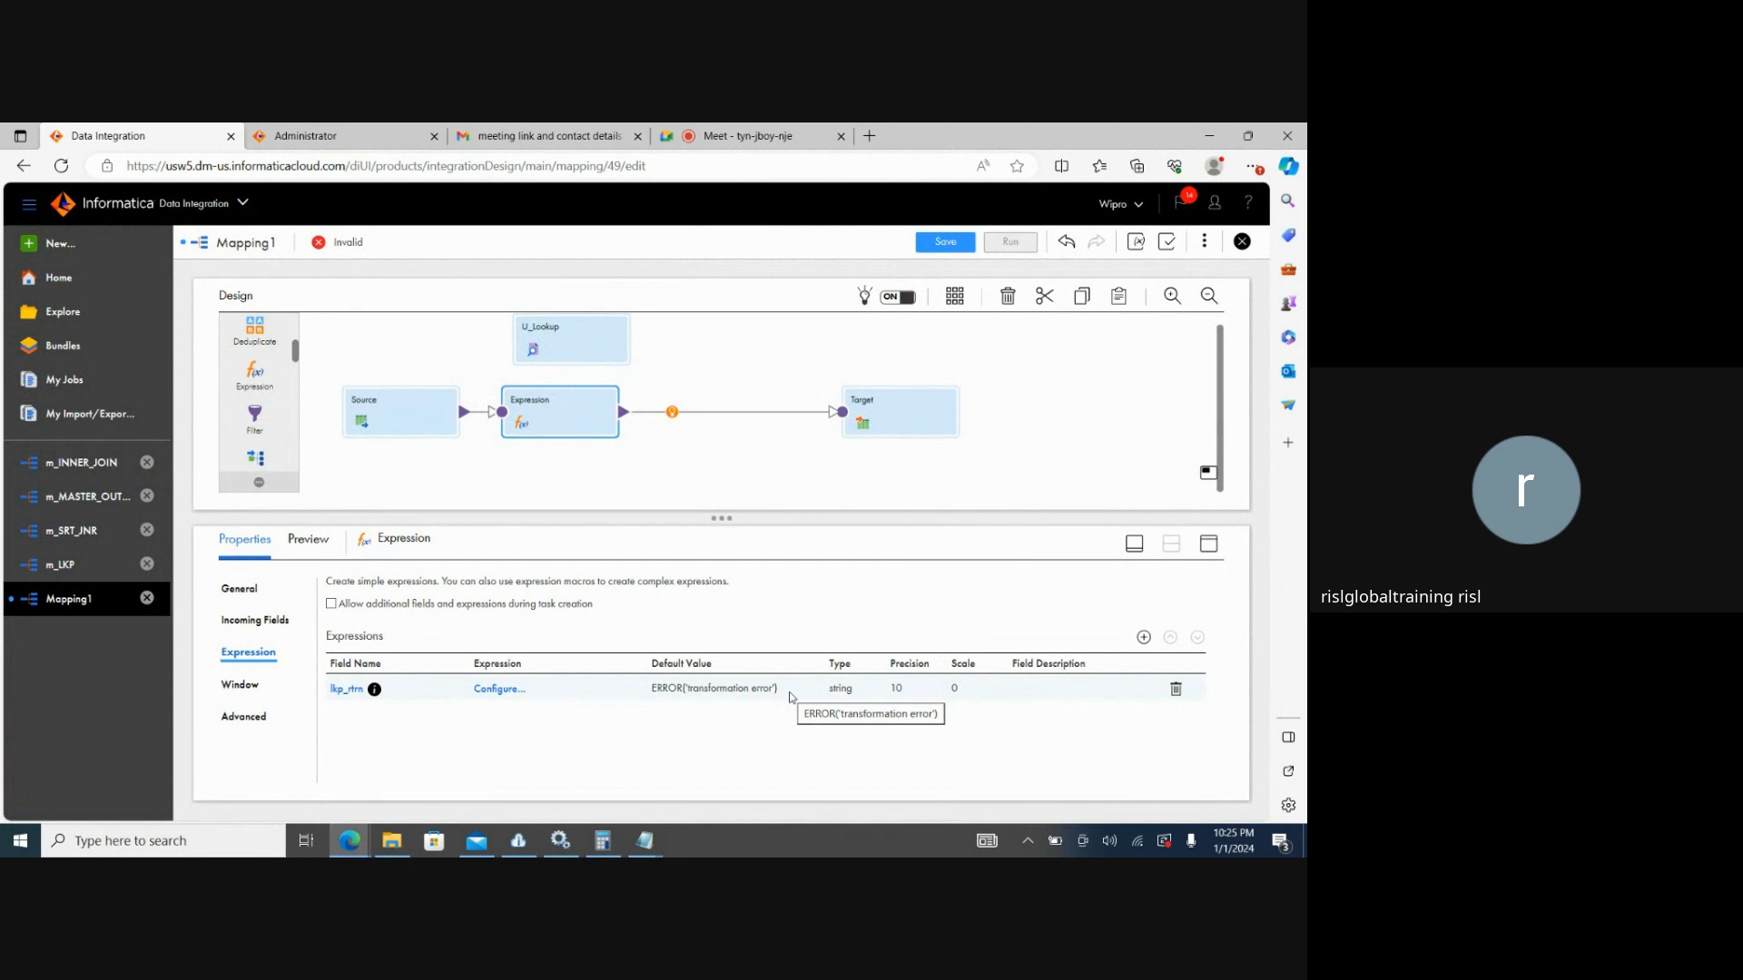
# Insert a single call to the built-in lookup function U_Lookup, :LKP.U_Lookup(S1_C1), in the lkp_rtrn expression.
pyautogui.click(500, 690)
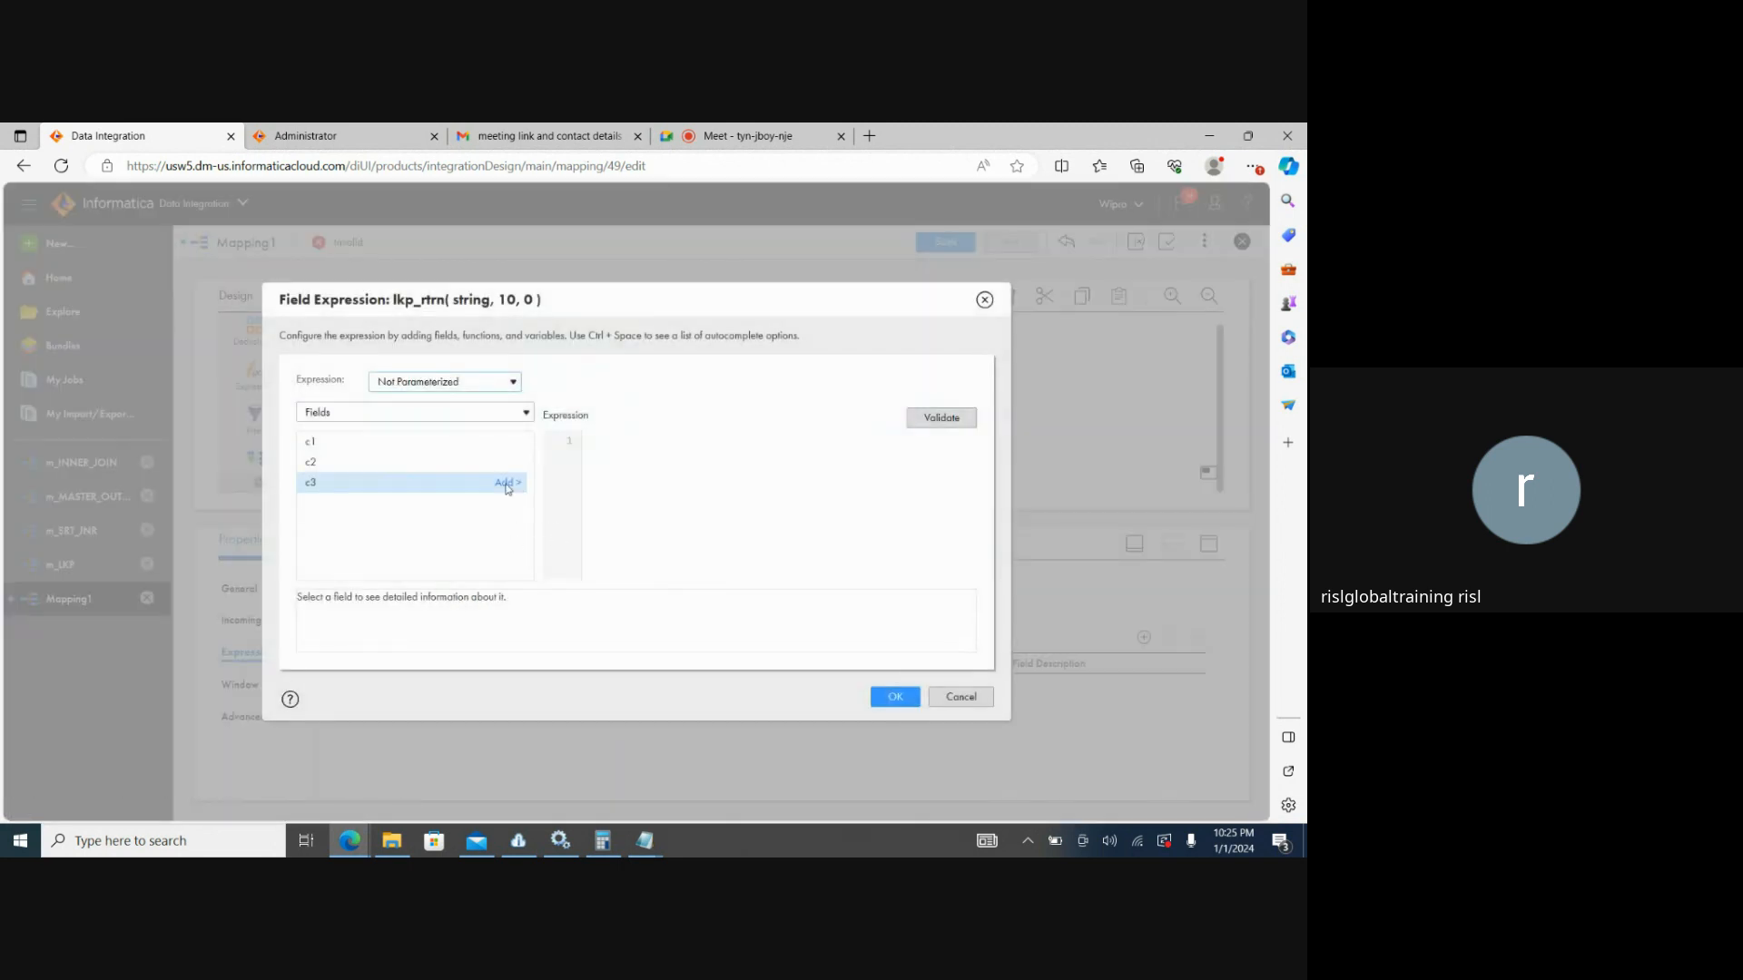
pyautogui.click(697, 439)
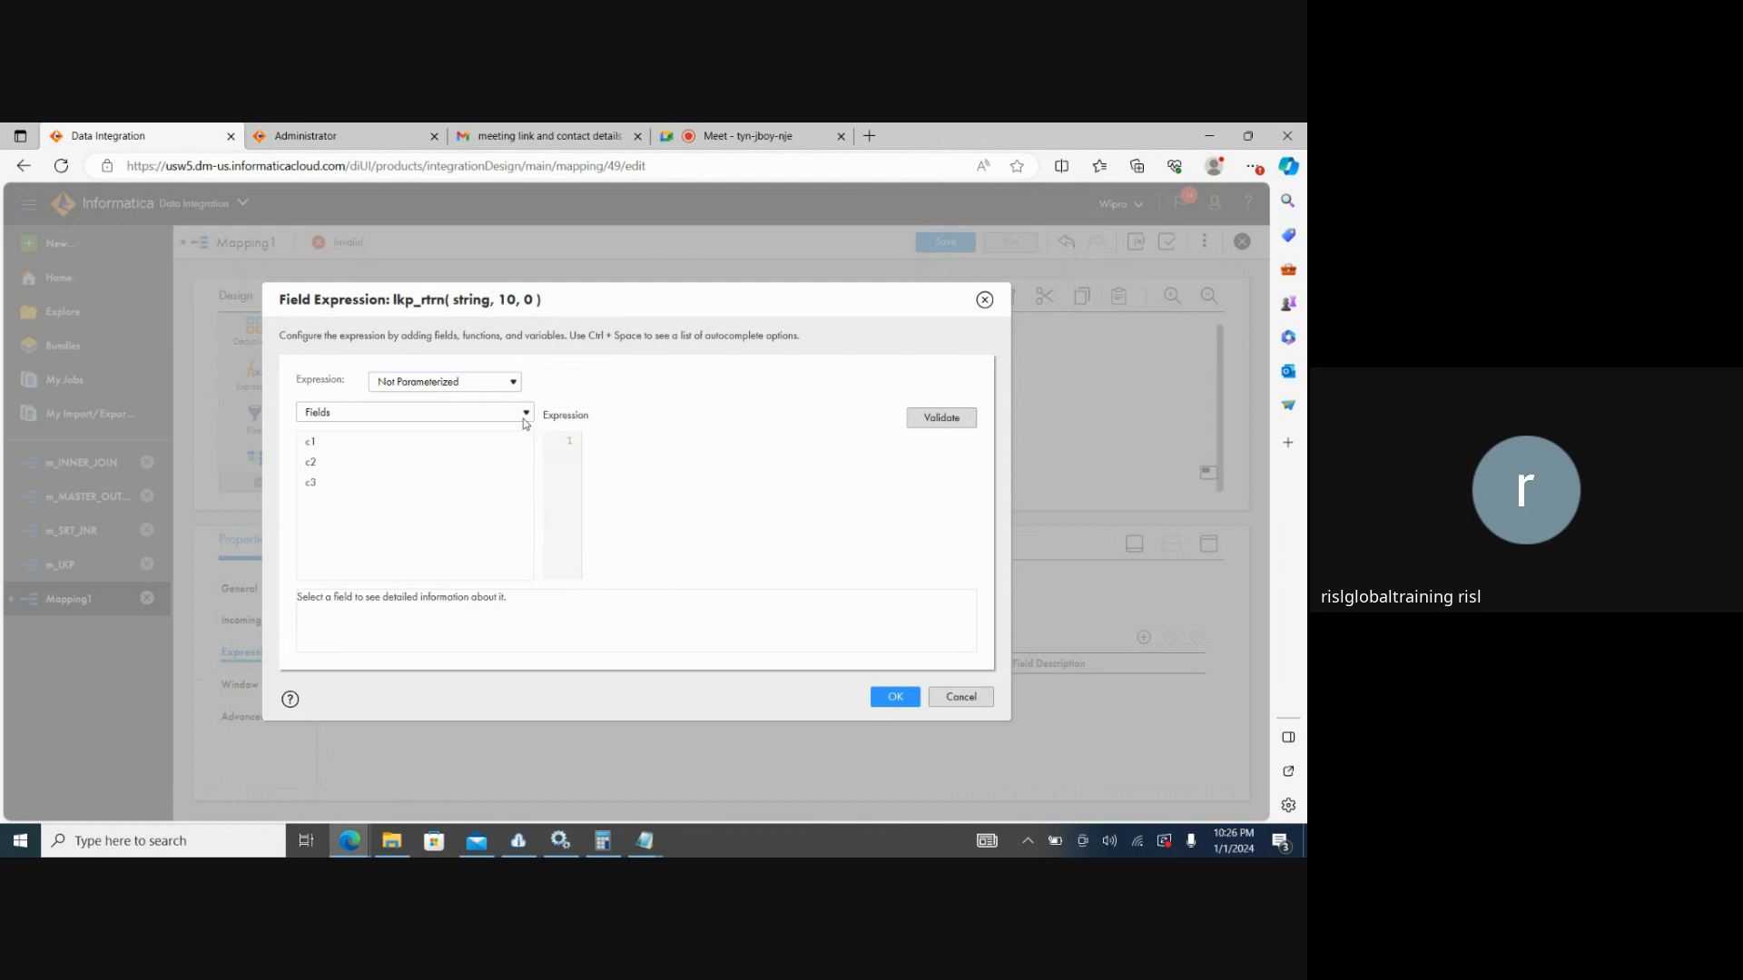
pyautogui.click(523, 417)
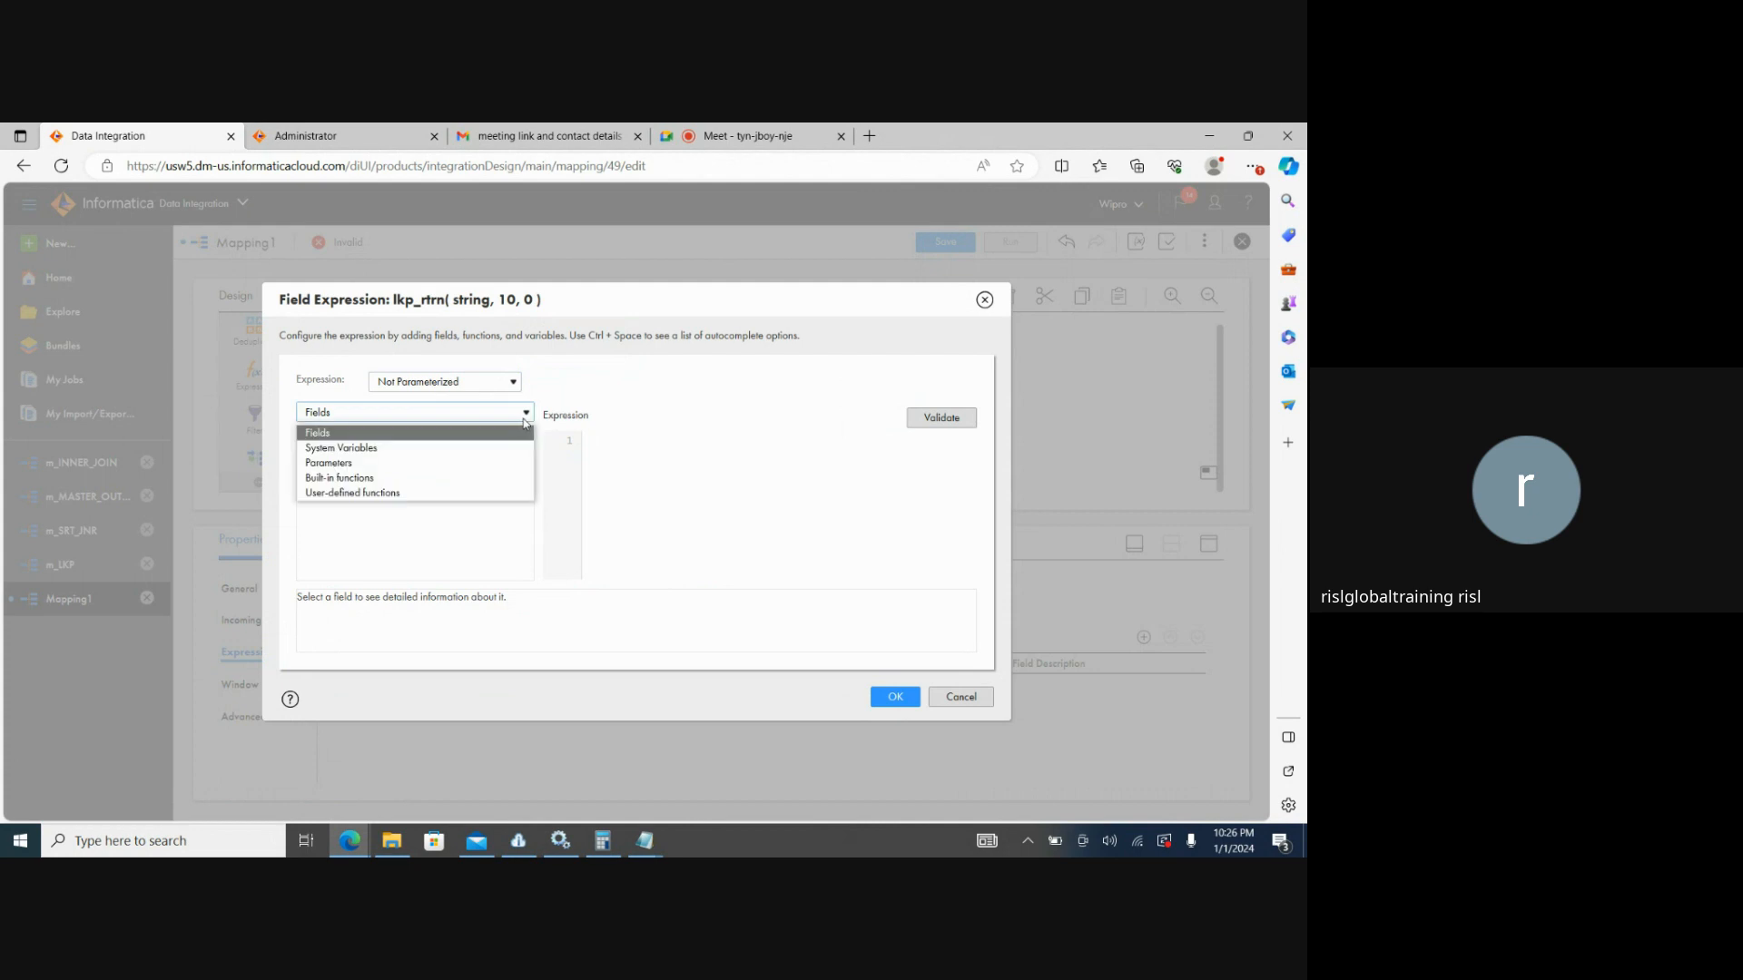
pyautogui.click(342, 478)
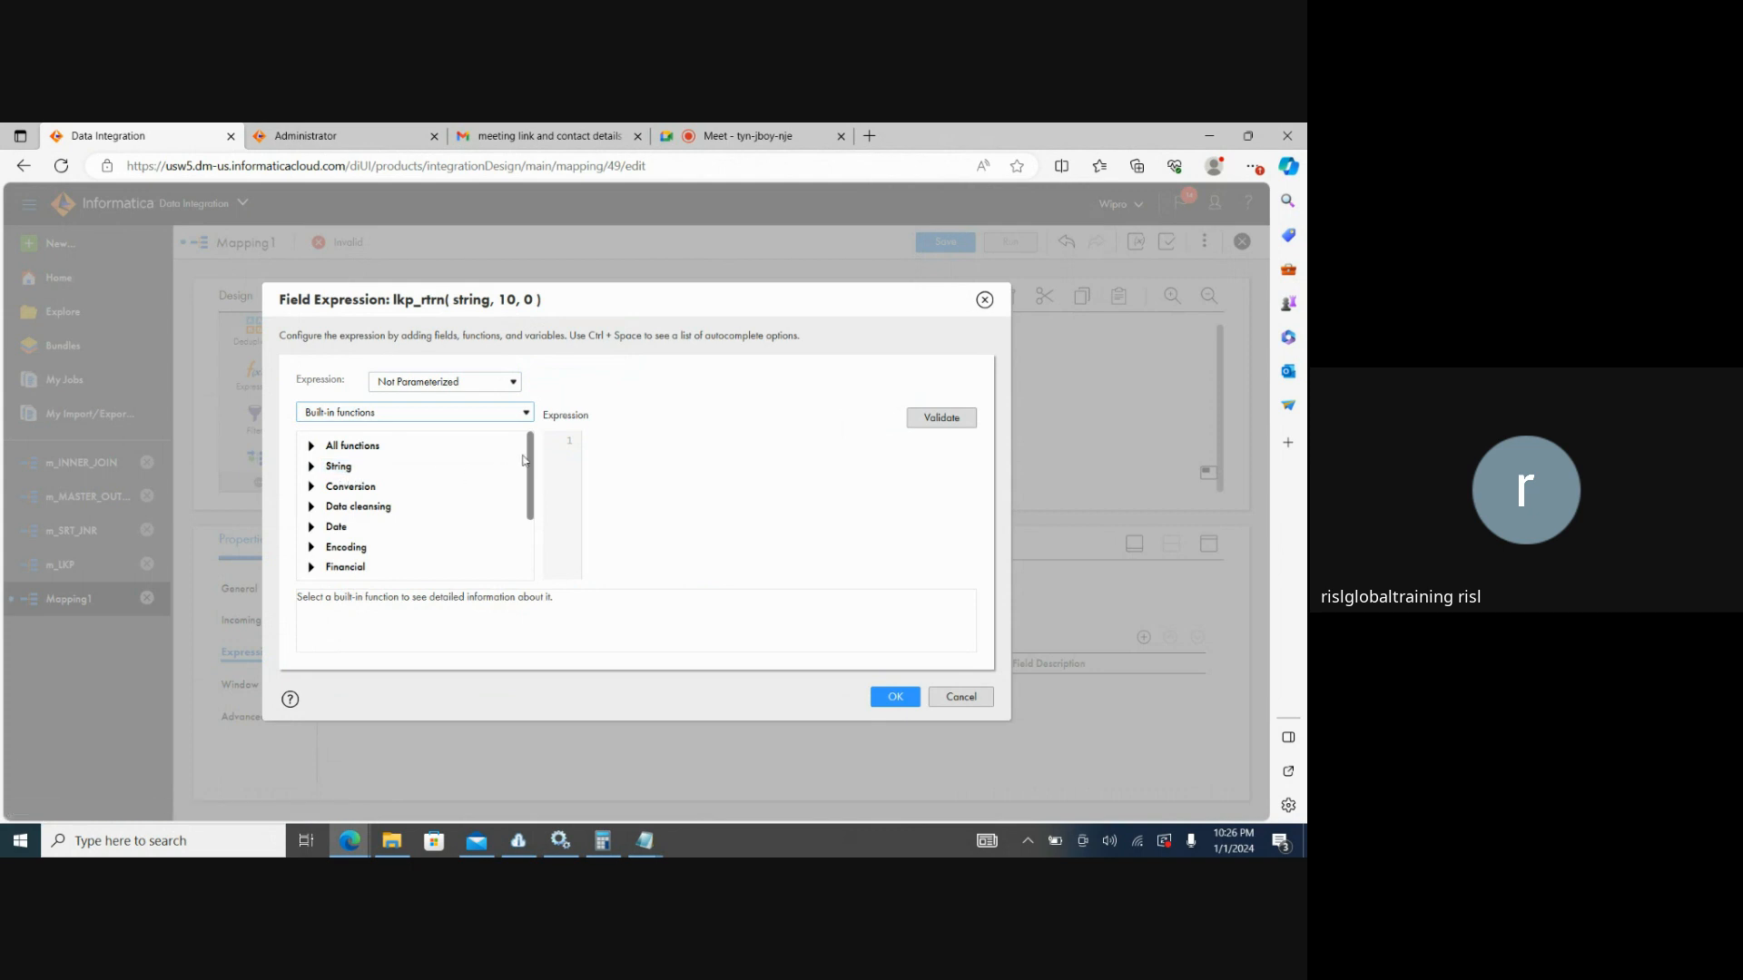
pyautogui.moveTo(534, 483); pyautogui.dragTo(531, 583)
pyautogui.click(425, 539)
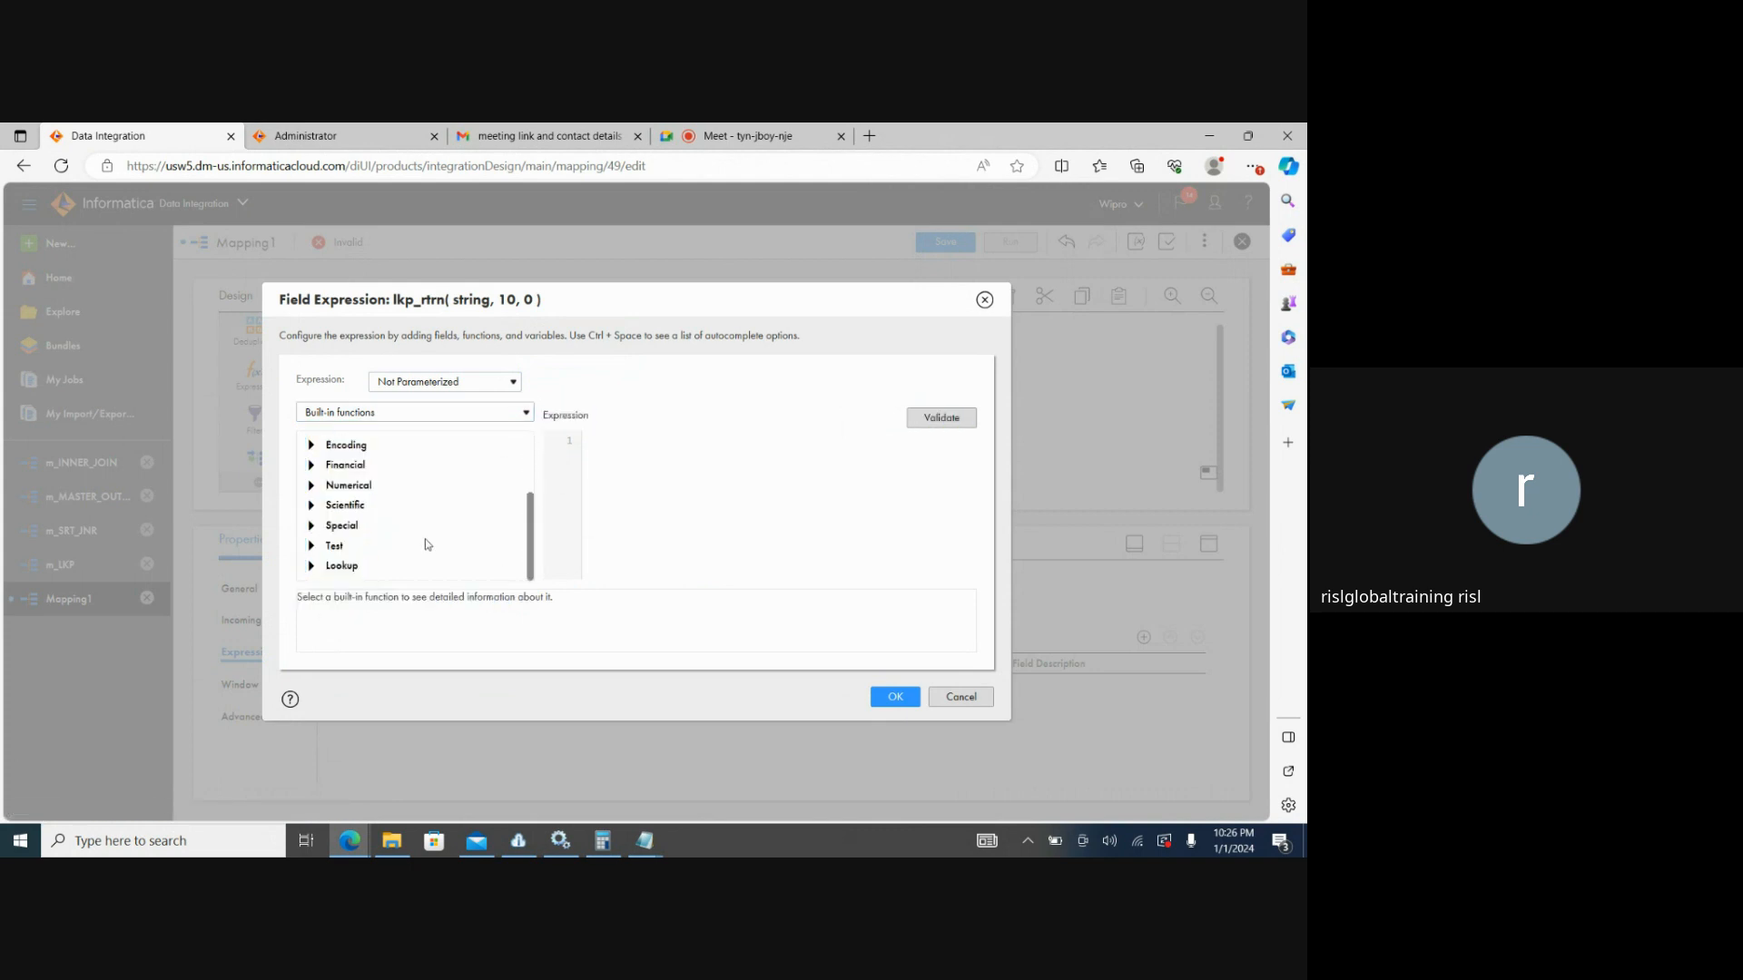
pyautogui.click(312, 565)
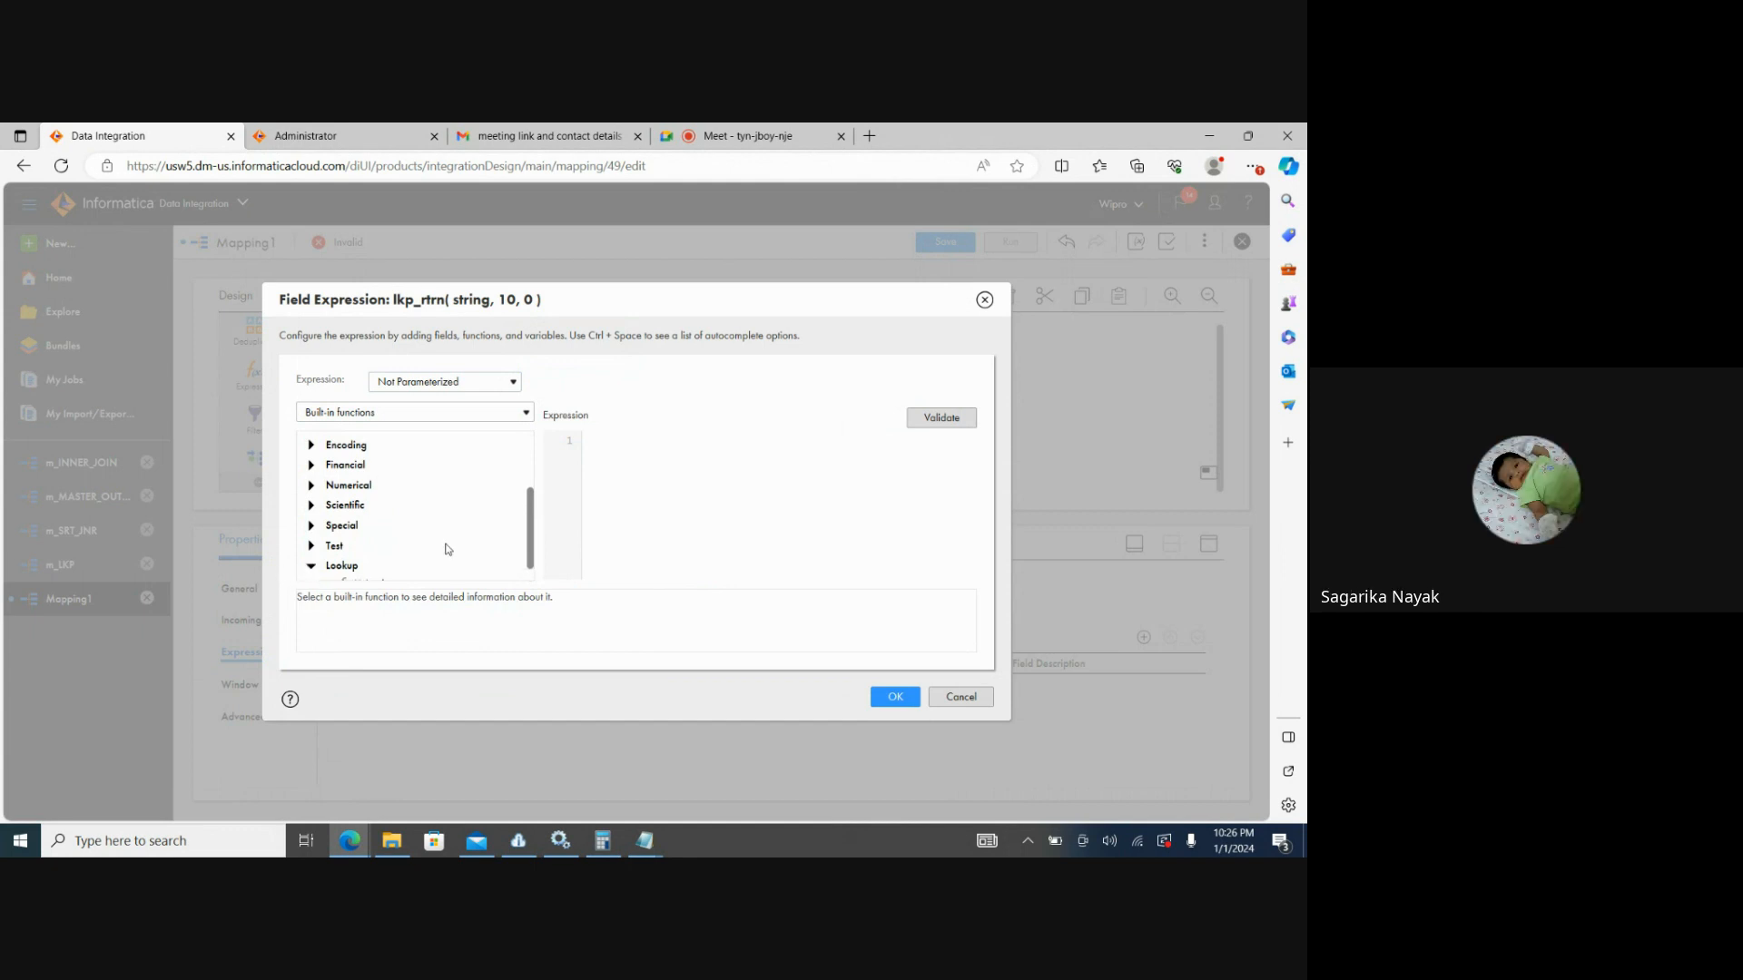
pyautogui.moveTo(528, 548); pyautogui.dragTo(532, 589)
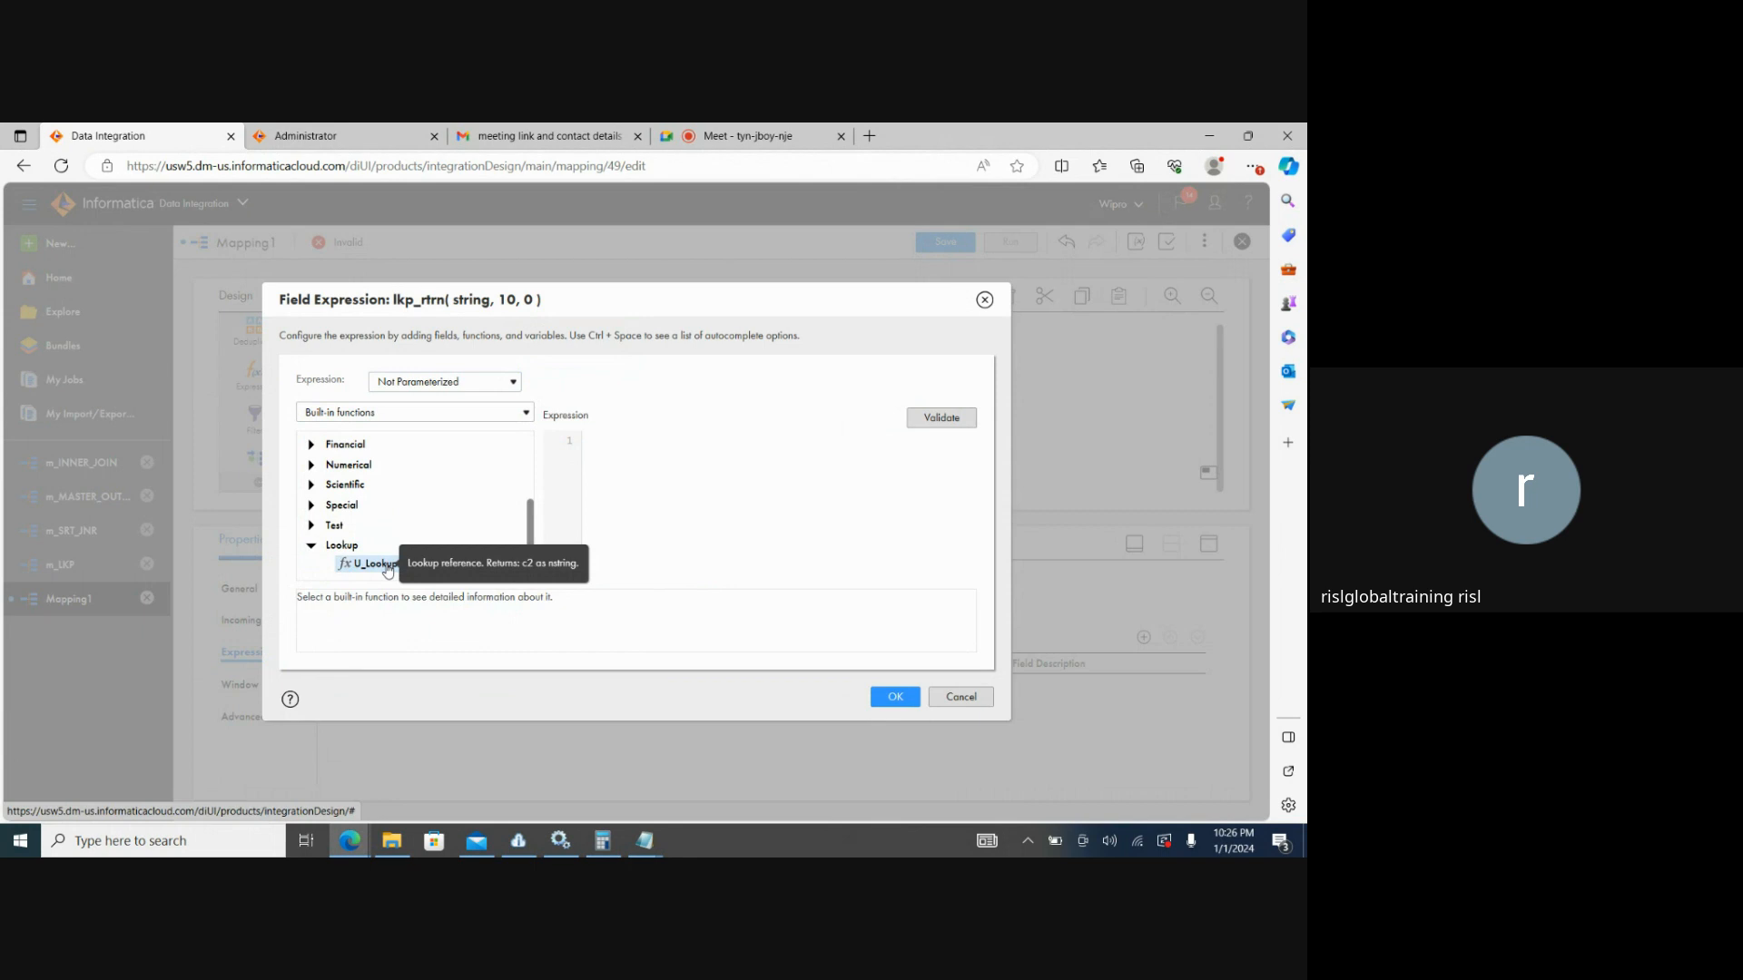
pyautogui.doubleClick(387, 569)
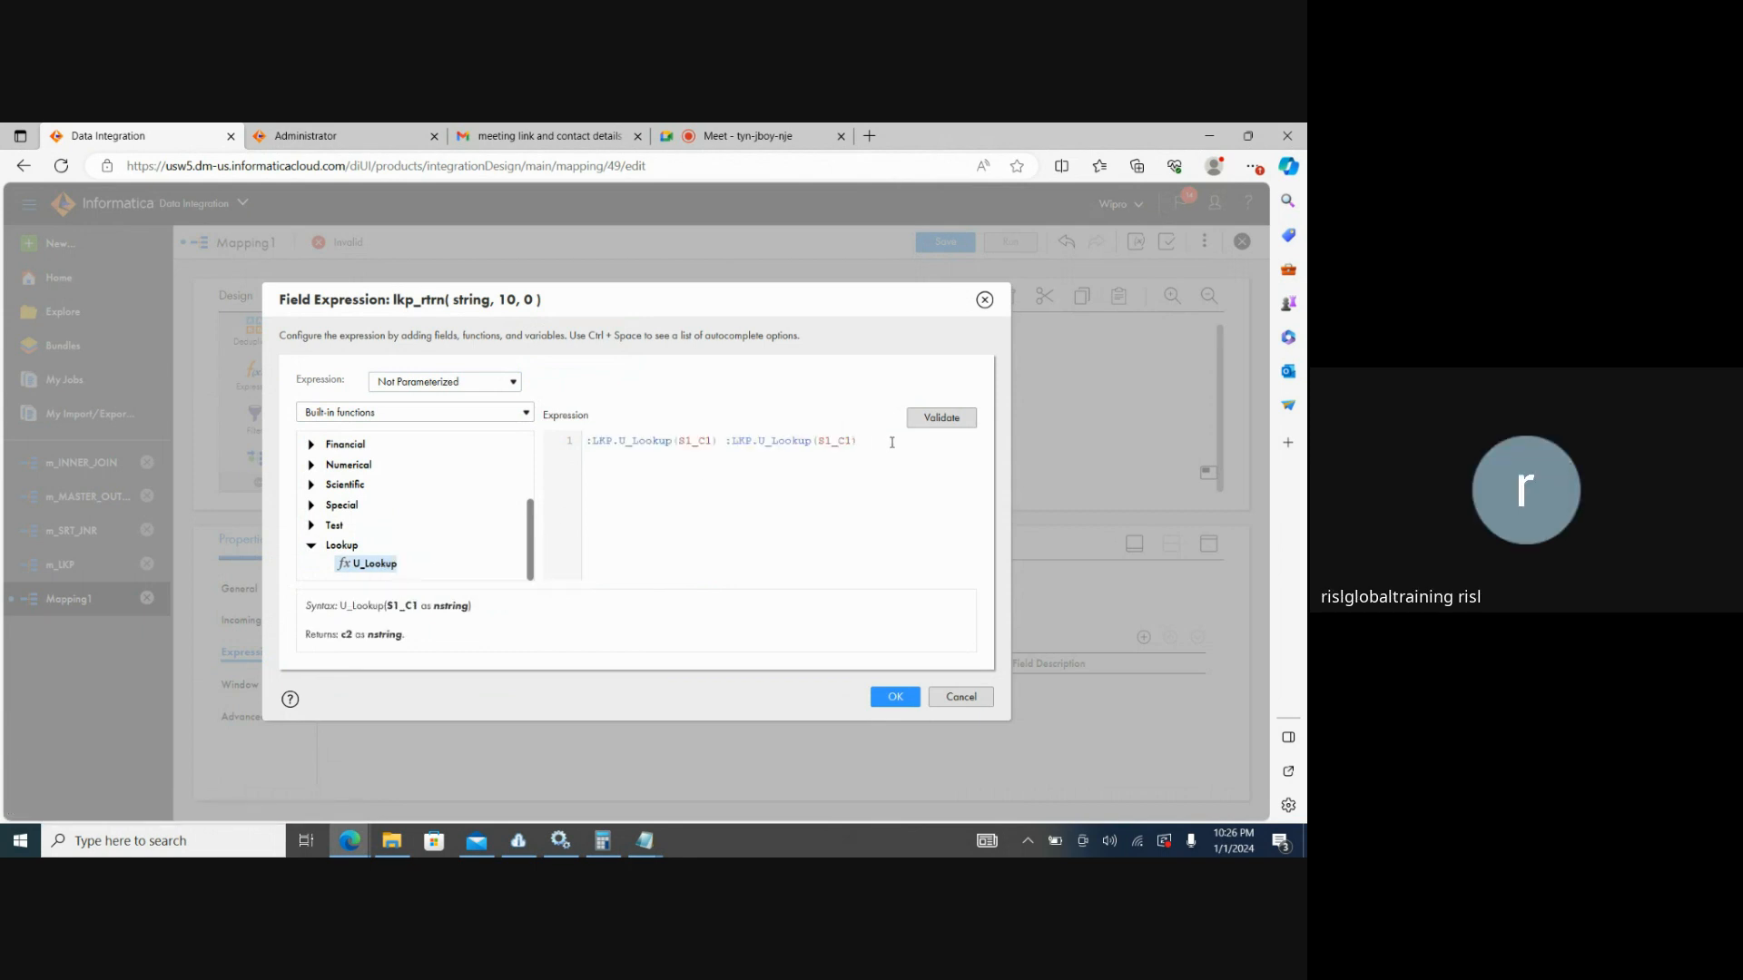
pyautogui.moveTo(892, 443); pyautogui.dragTo(729, 443)
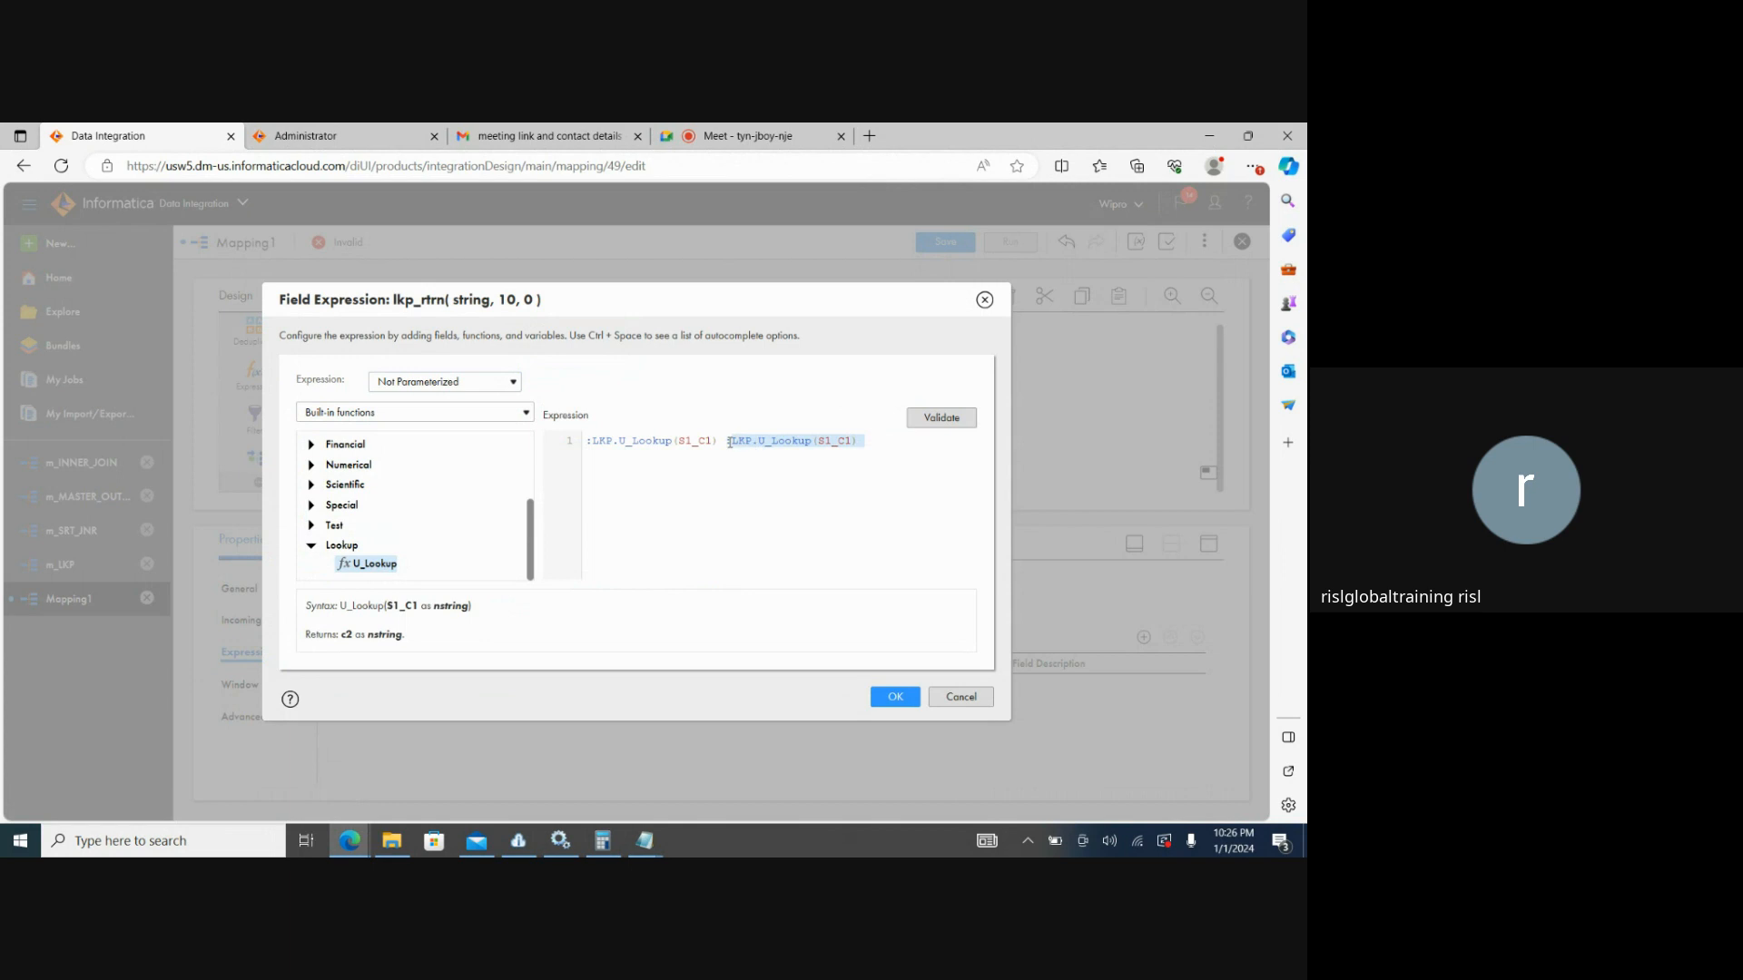
pyautogui.press('BackSpace')
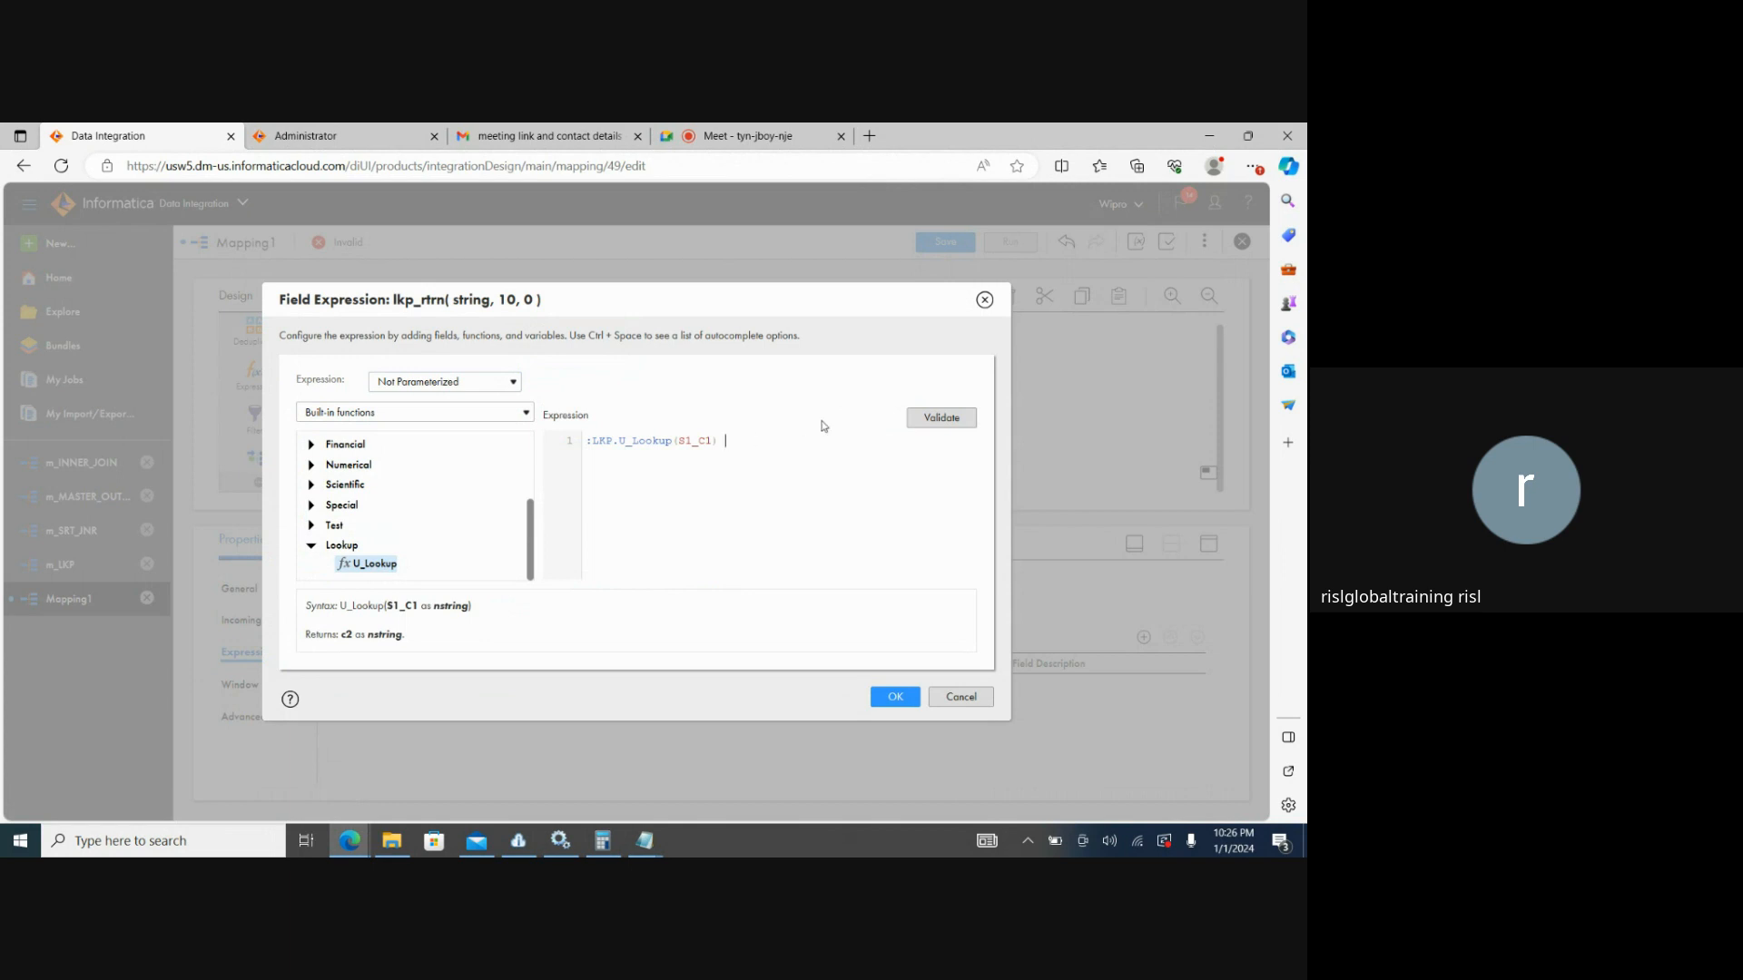
# Correct the lkp_rtrn expression to :LKP.U_Lookup(C1), validate and accept it, and check the Expression's window and advanced settings.
pyautogui.click(940, 419)
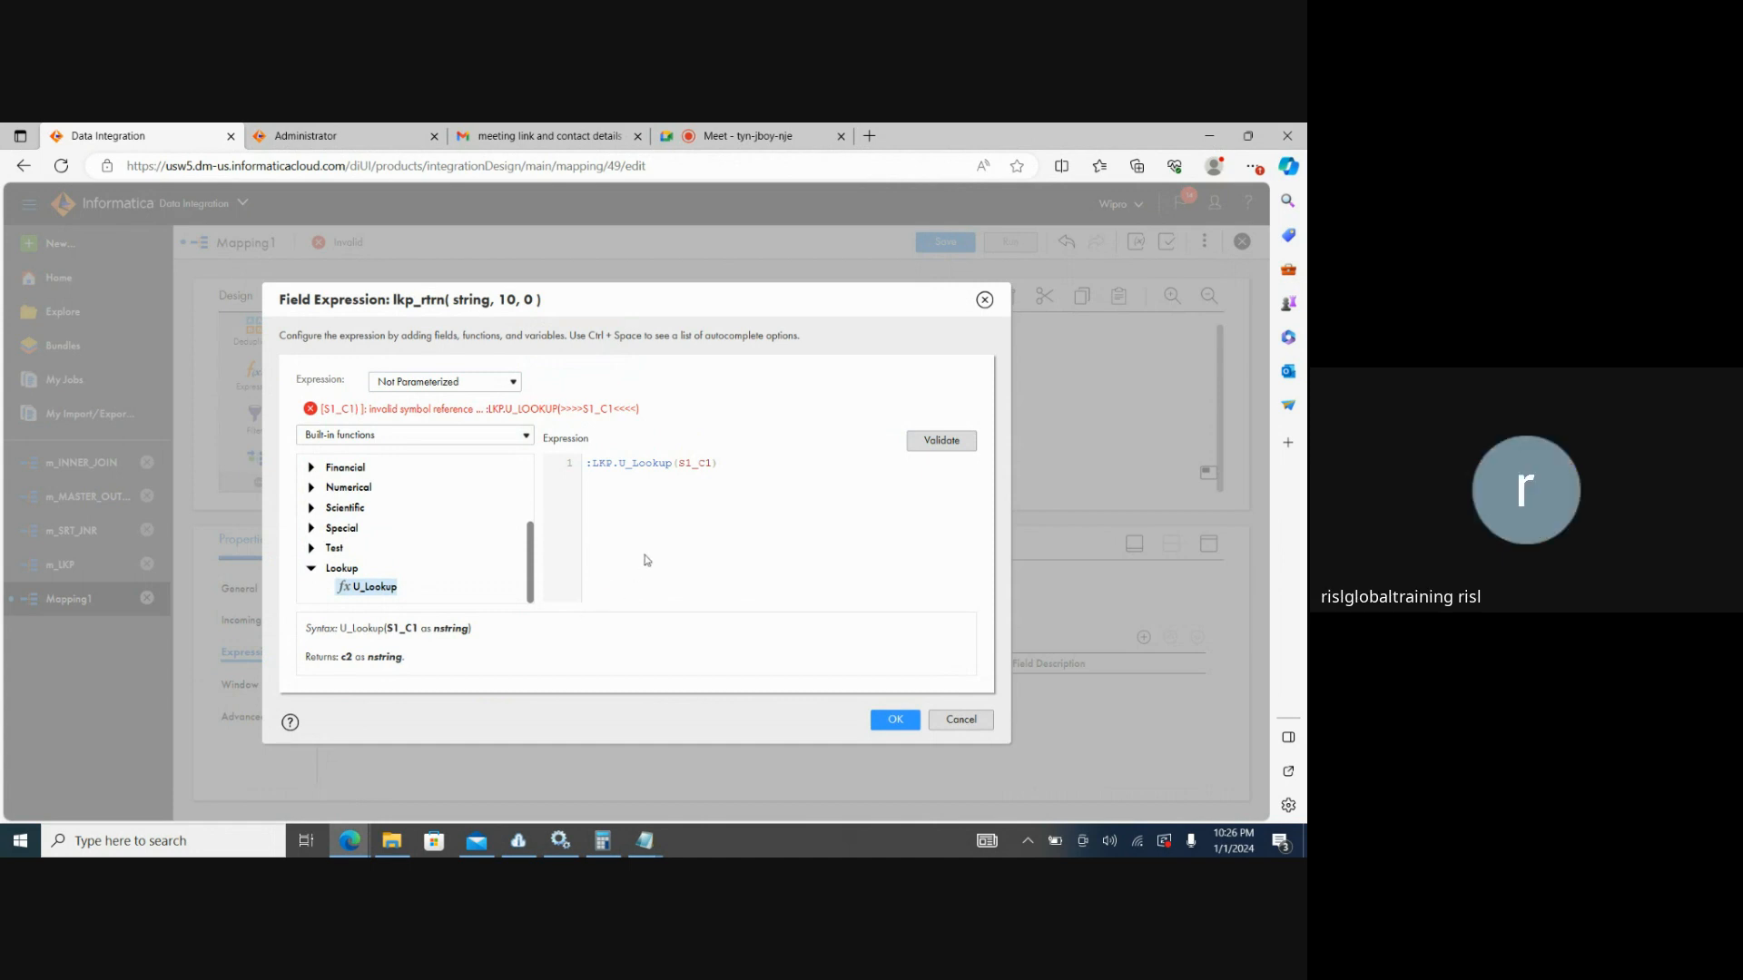
pyautogui.click(701, 465)
pyautogui.press('BackSpace')
pyautogui.press('BackSpace')
pyautogui.press('BackSpace')
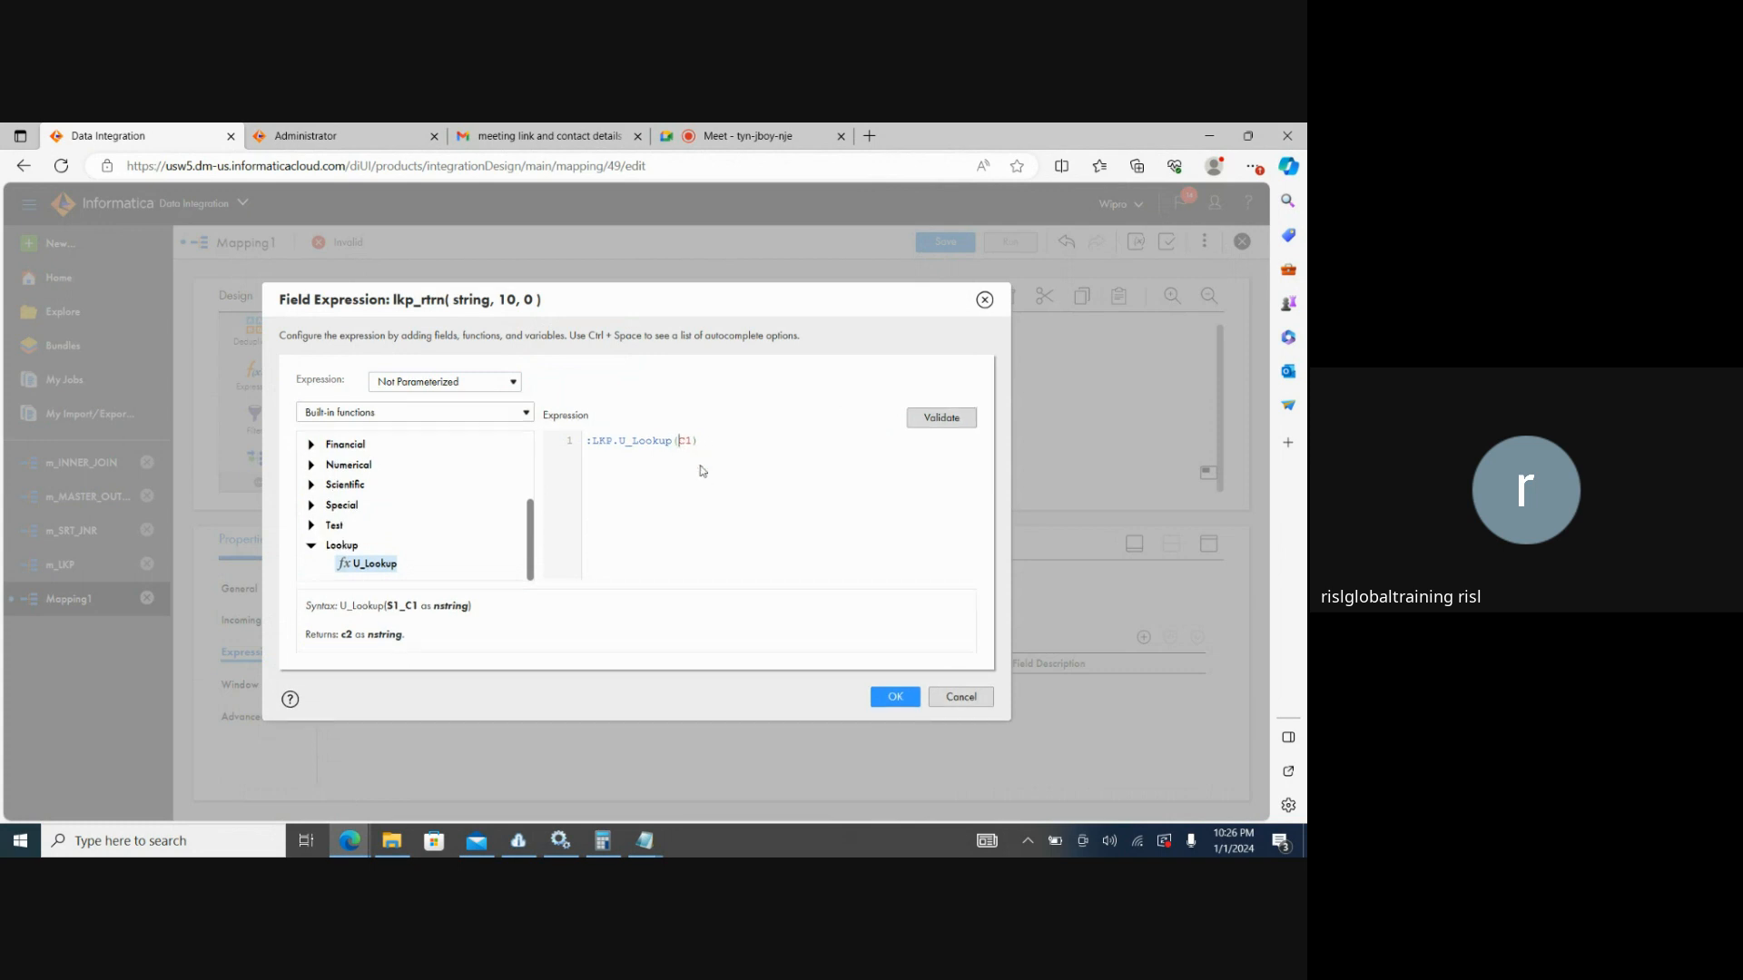
pyautogui.click(941, 419)
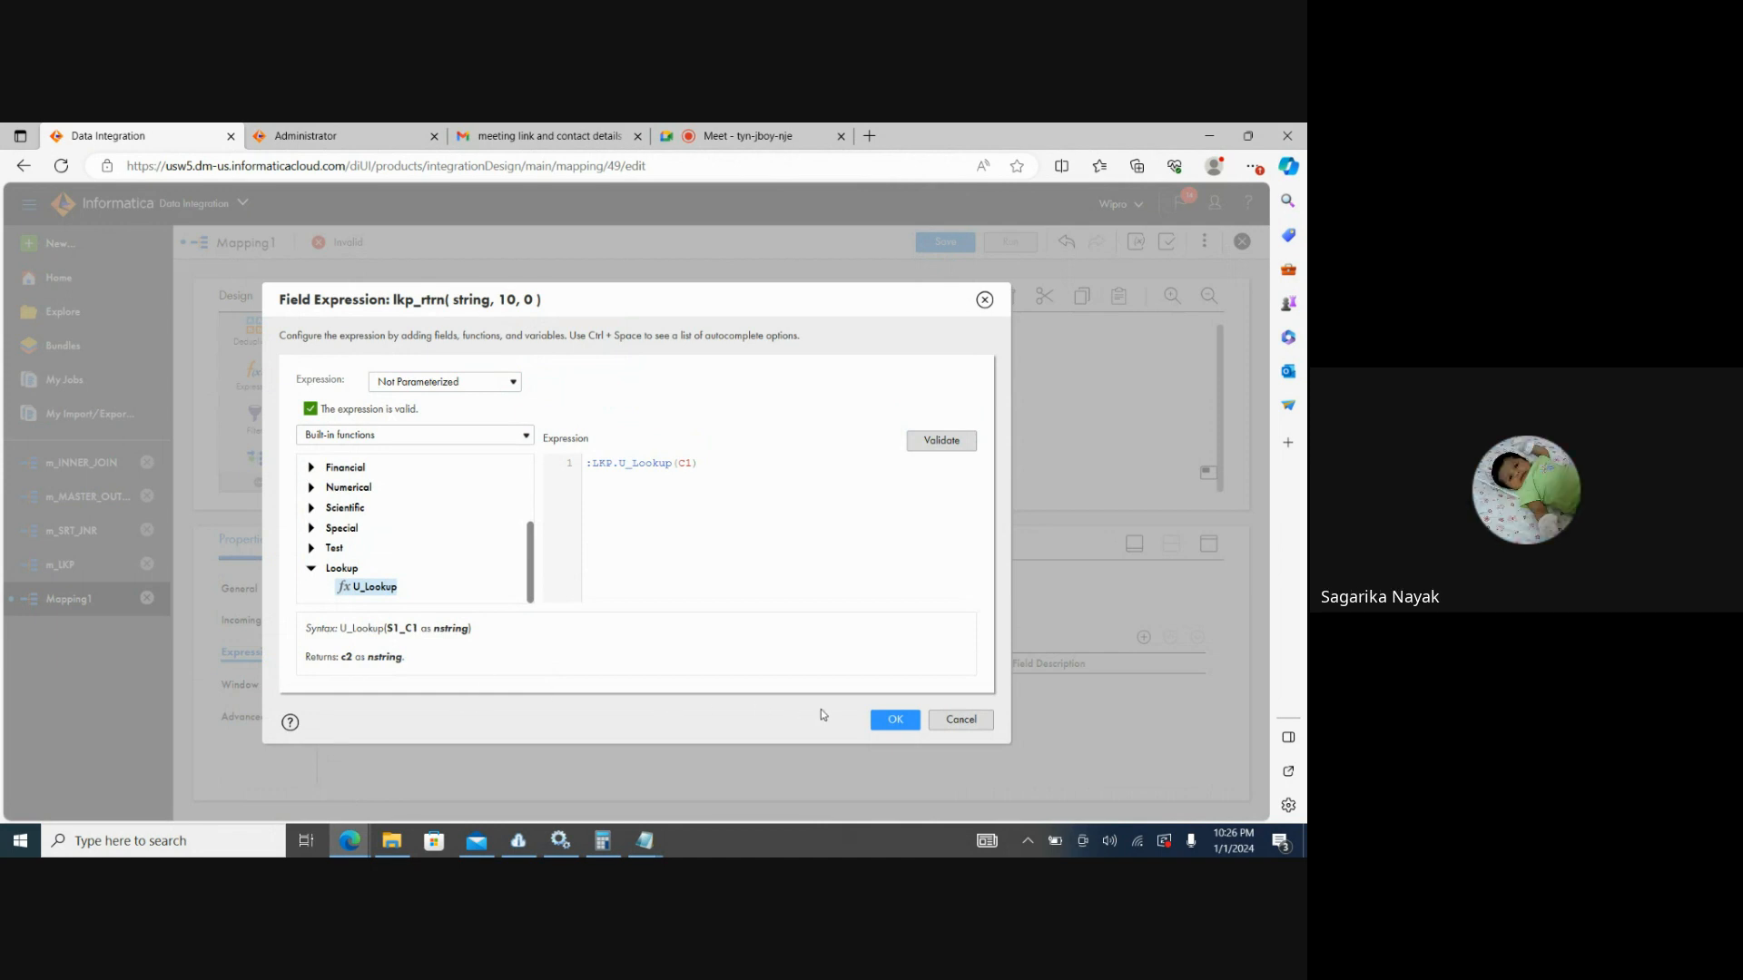
pyautogui.click(897, 721)
pyautogui.click(896, 721)
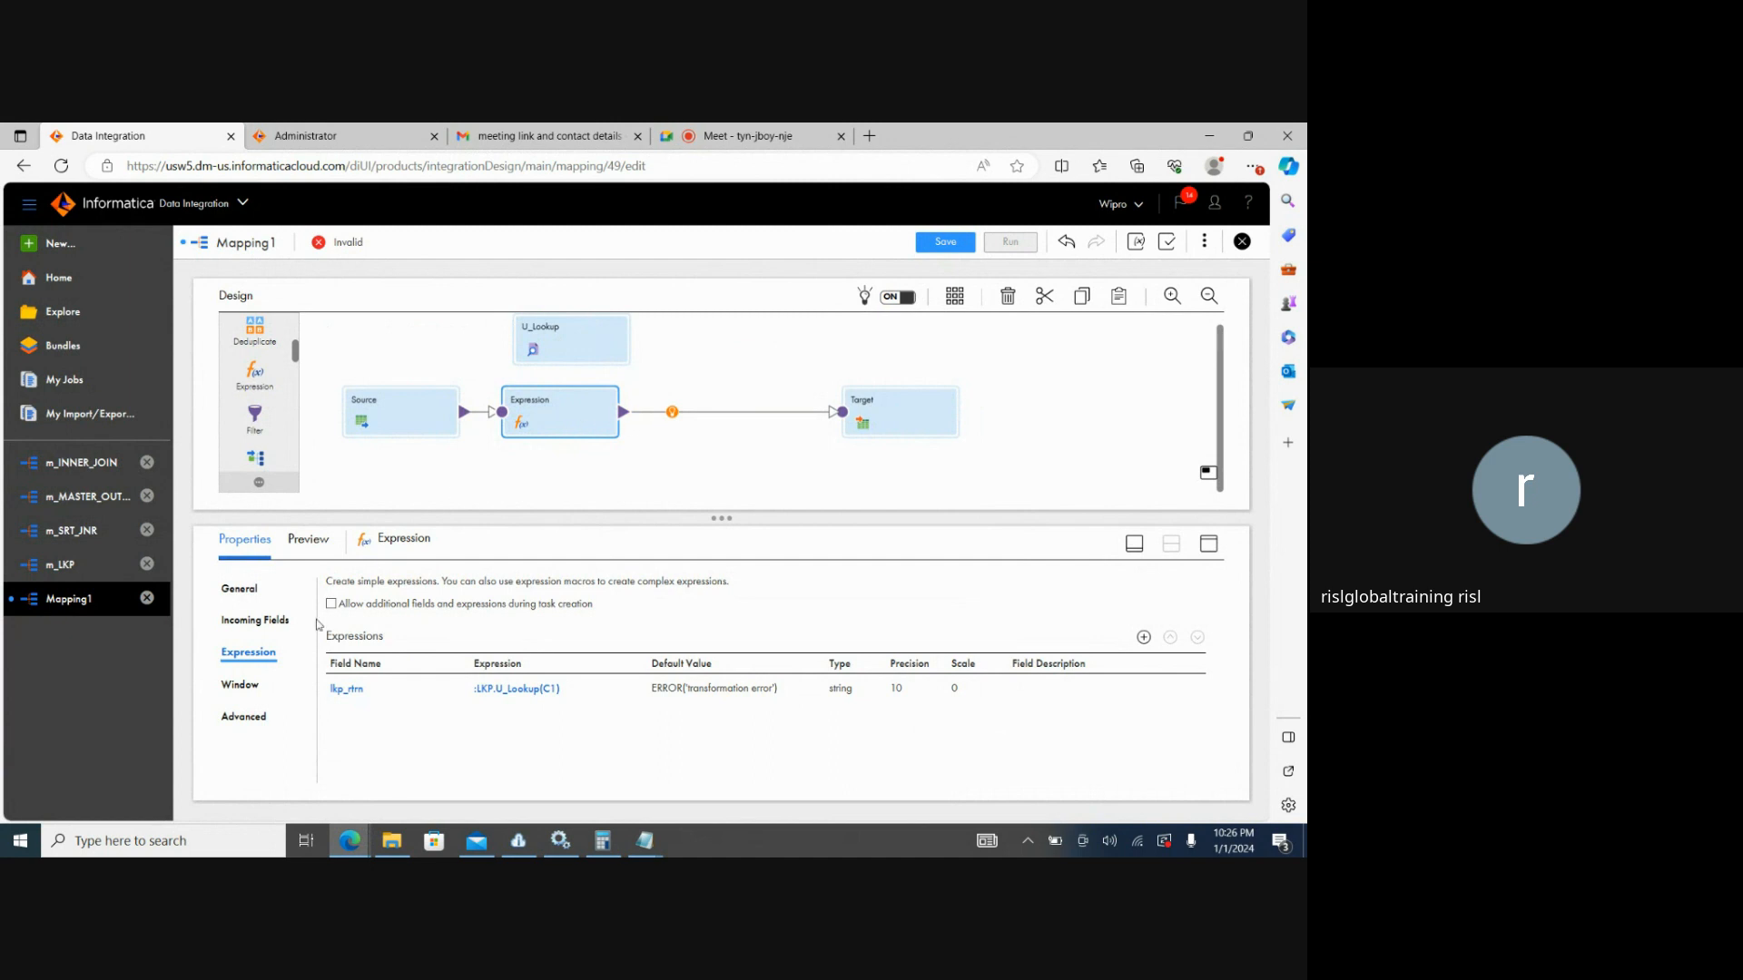
pyautogui.click(248, 682)
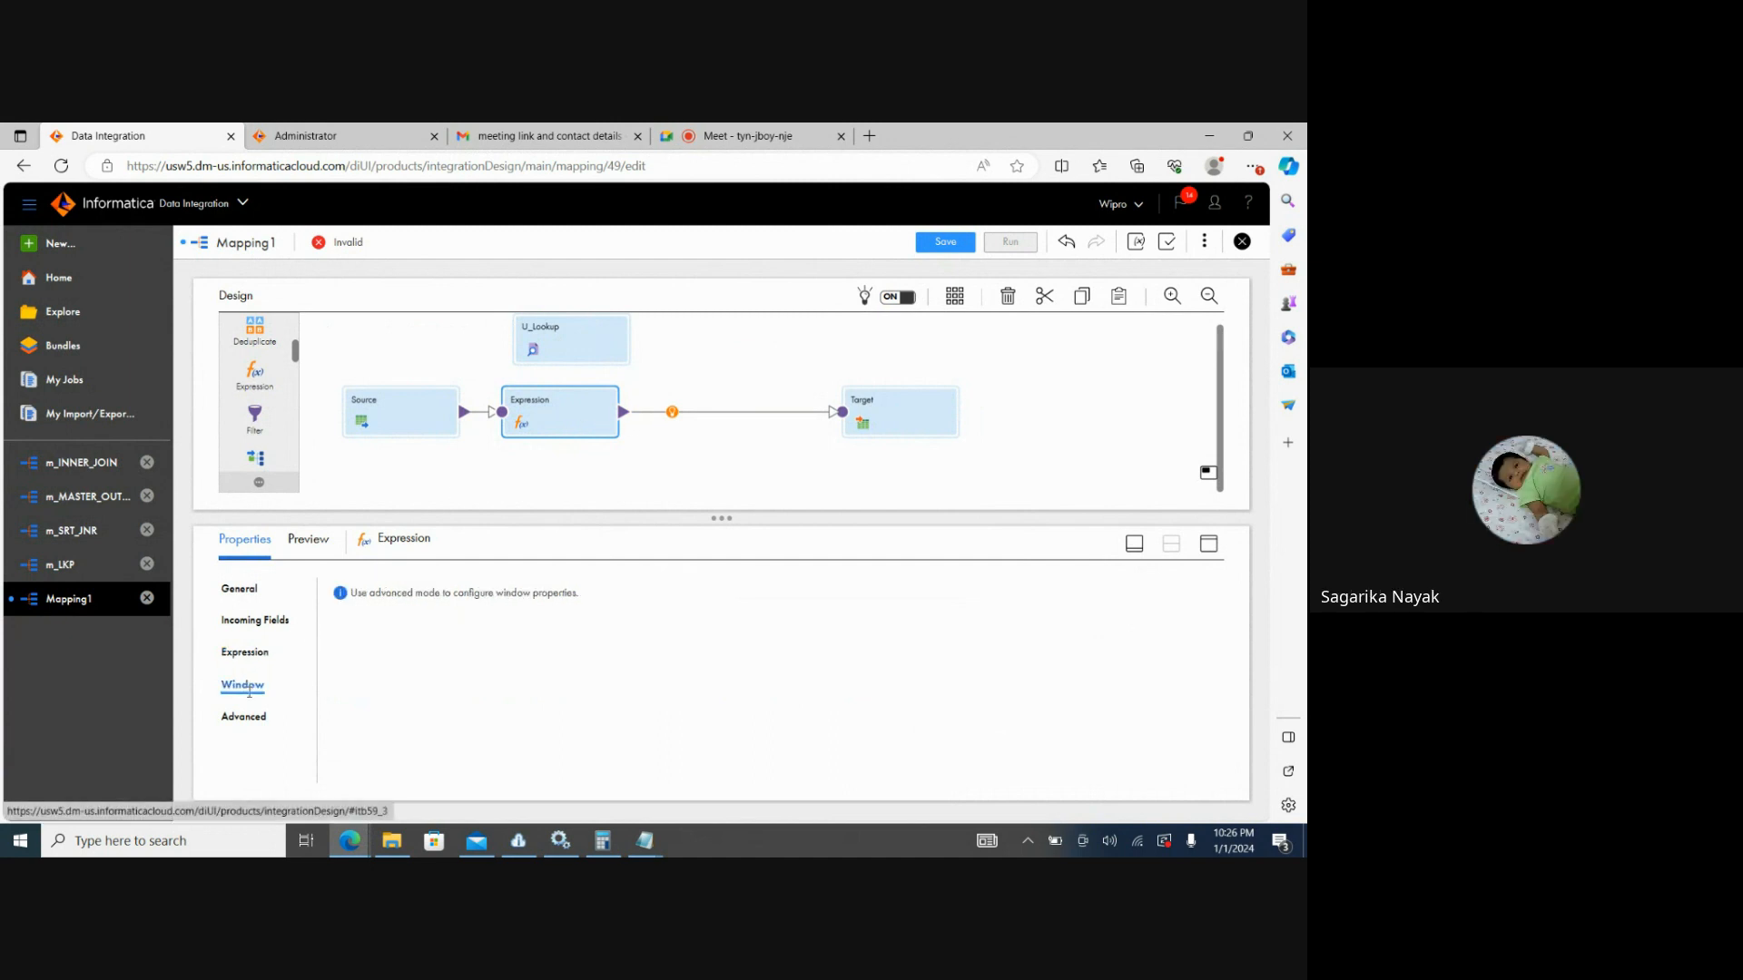
pyautogui.click(246, 716)
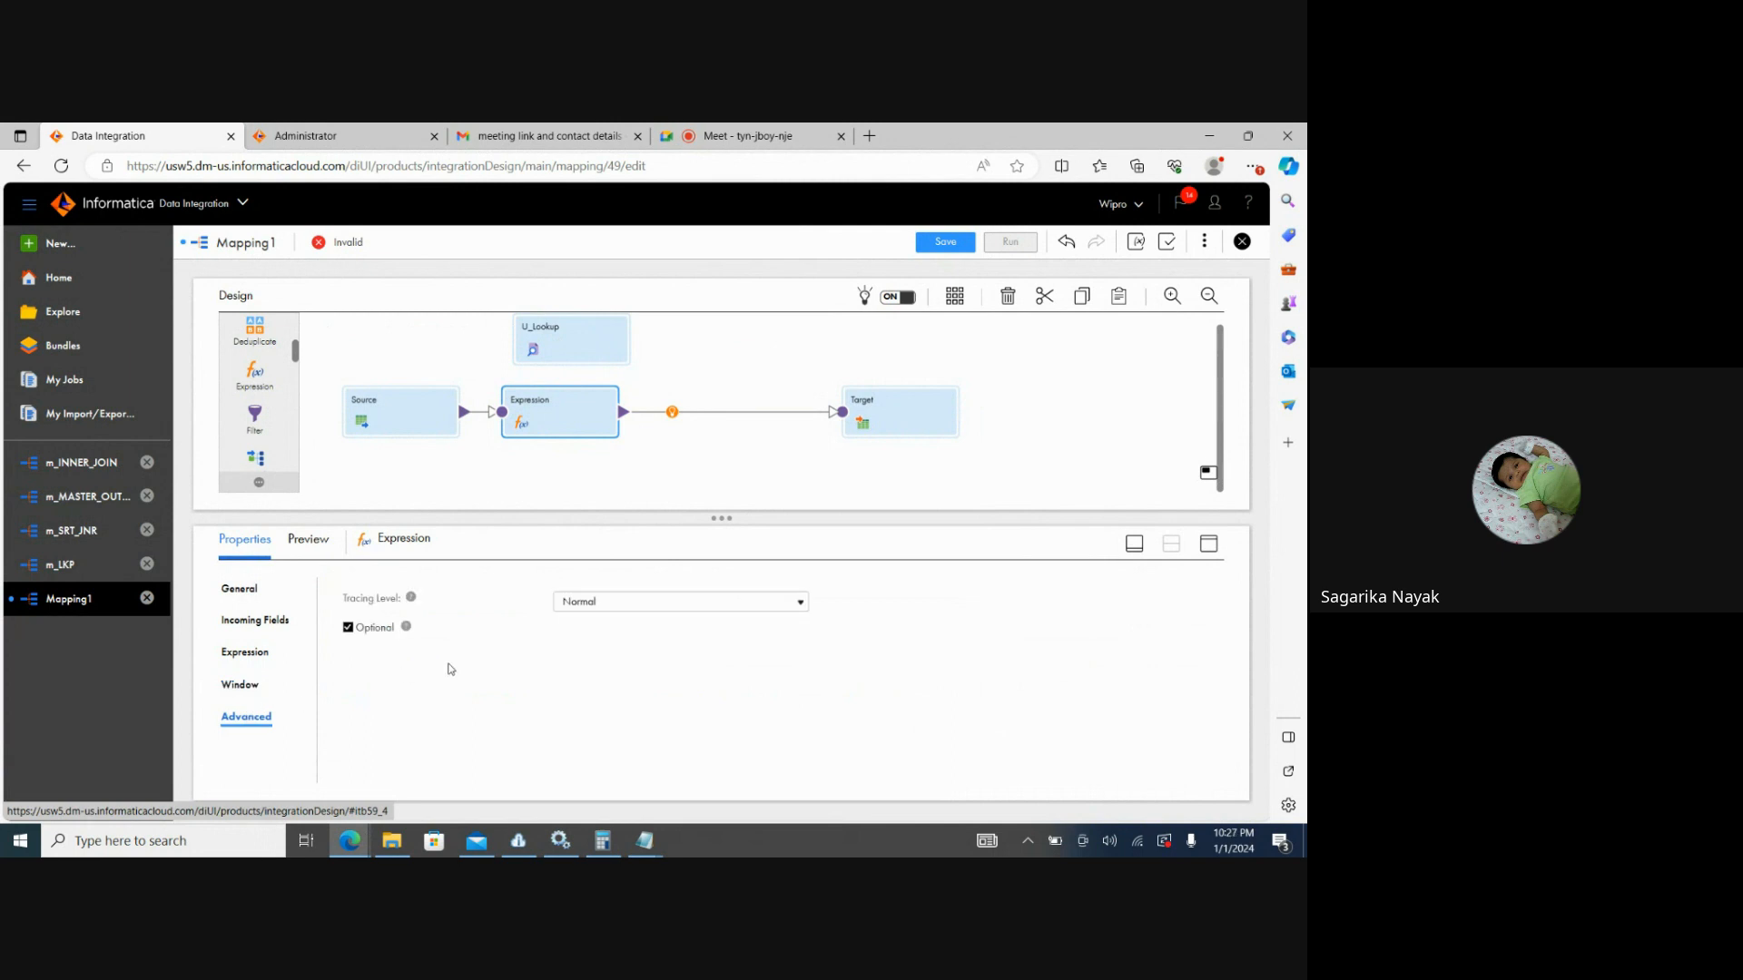
# Set the Target to the Target_FlatFile connection with a new runtime-created object using the static file name FF_UNCNTD_LKP.txt.
pyautogui.click(894, 411)
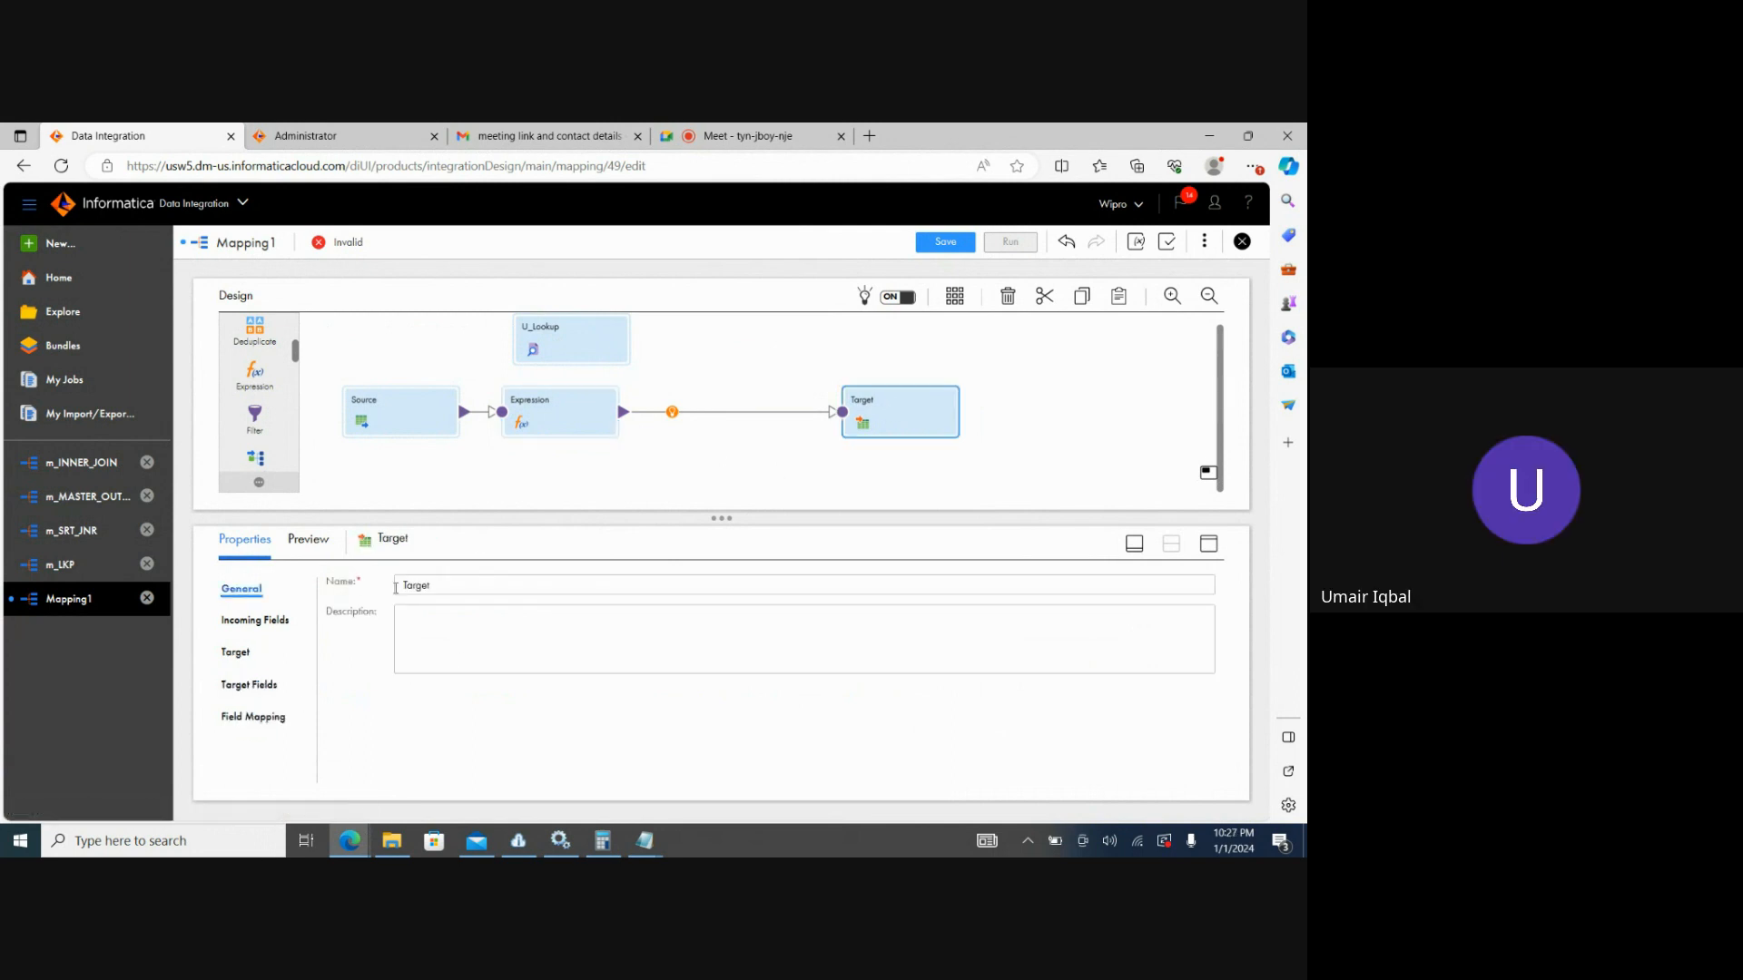
pyautogui.click(238, 653)
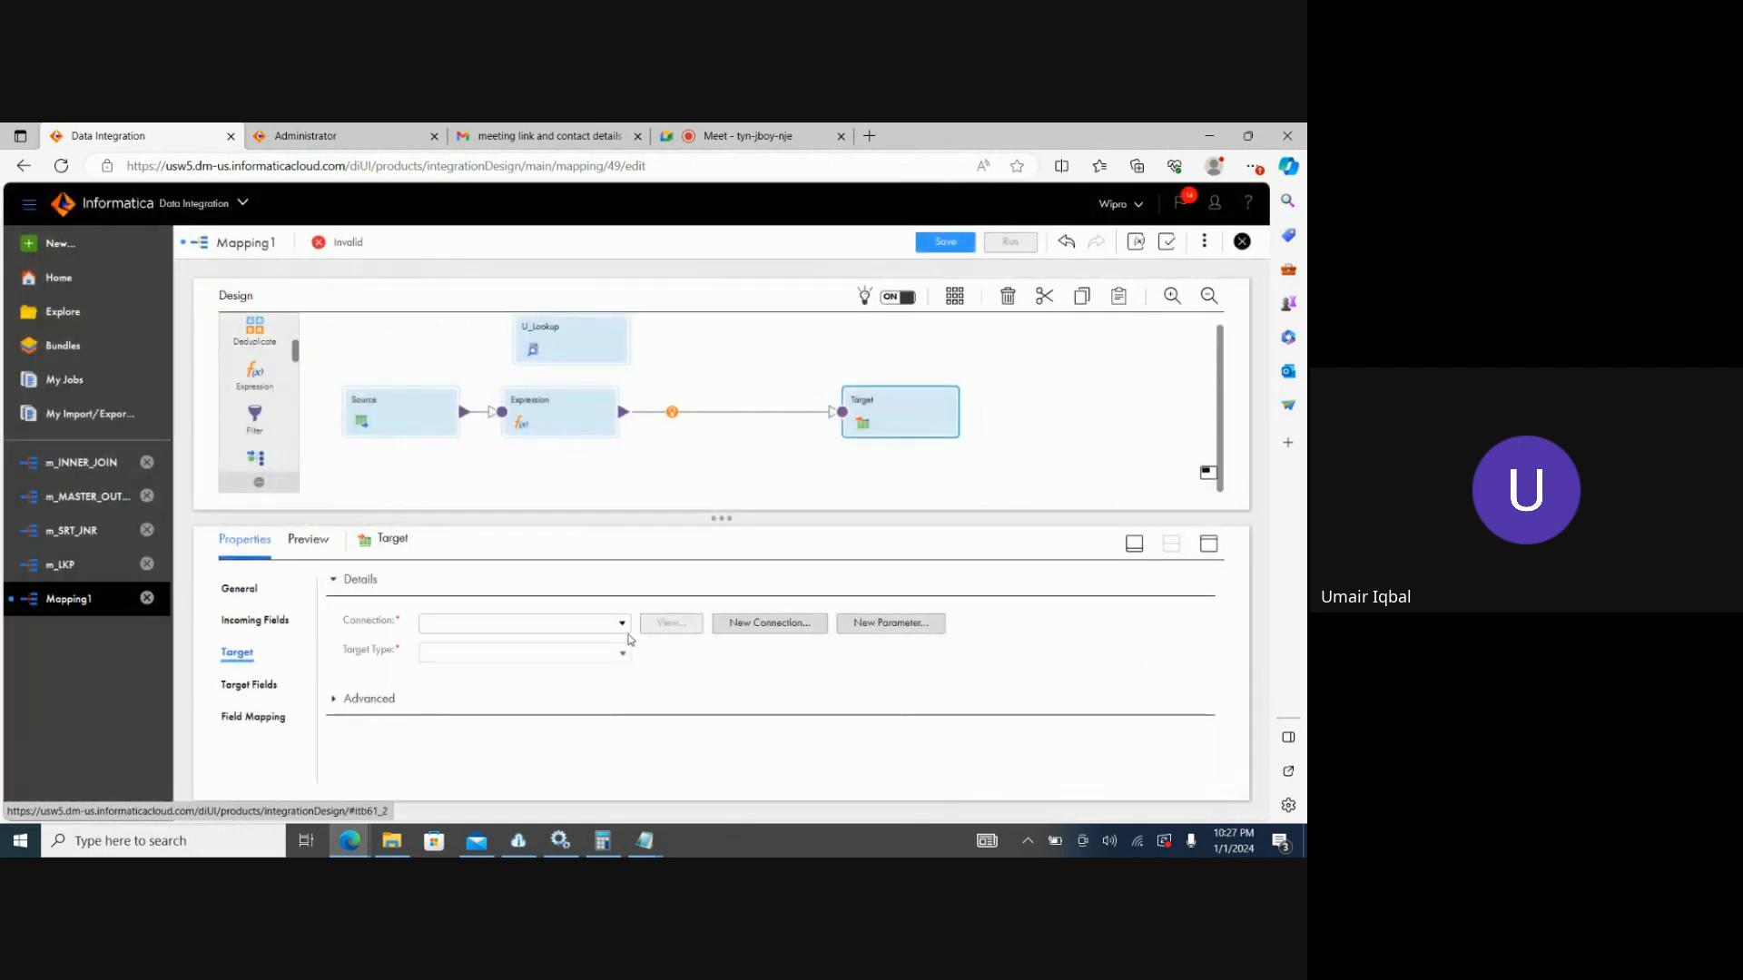
pyautogui.click(613, 630)
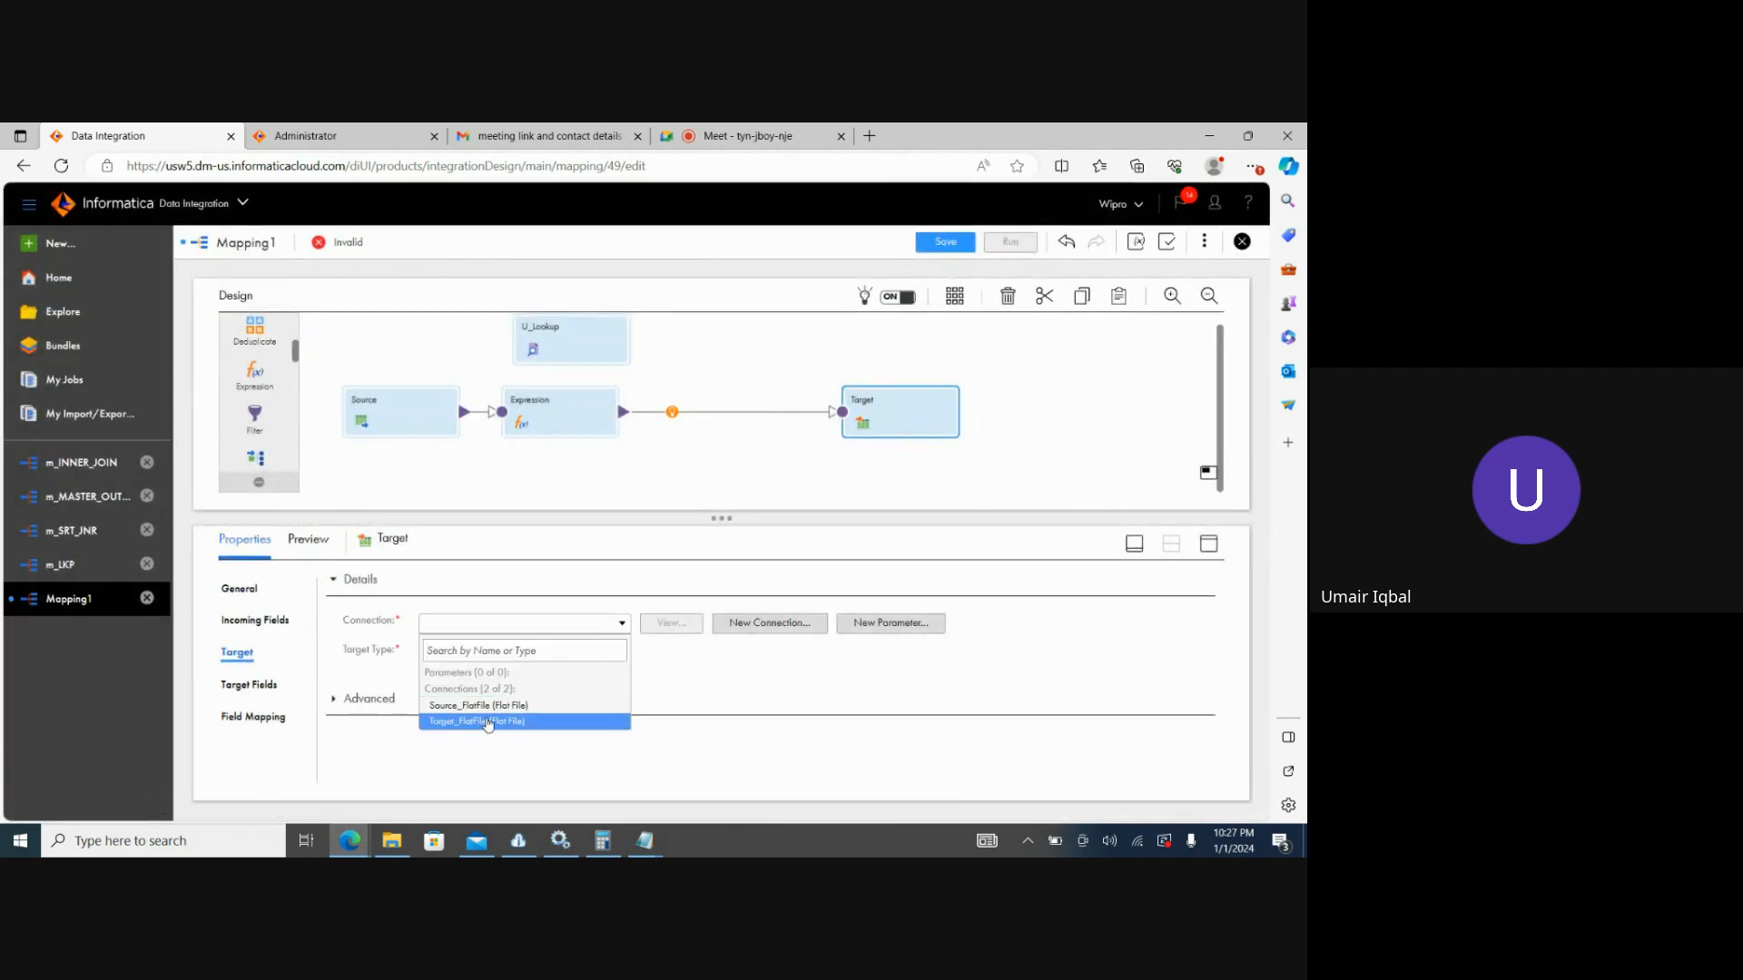
pyautogui.click(535, 720)
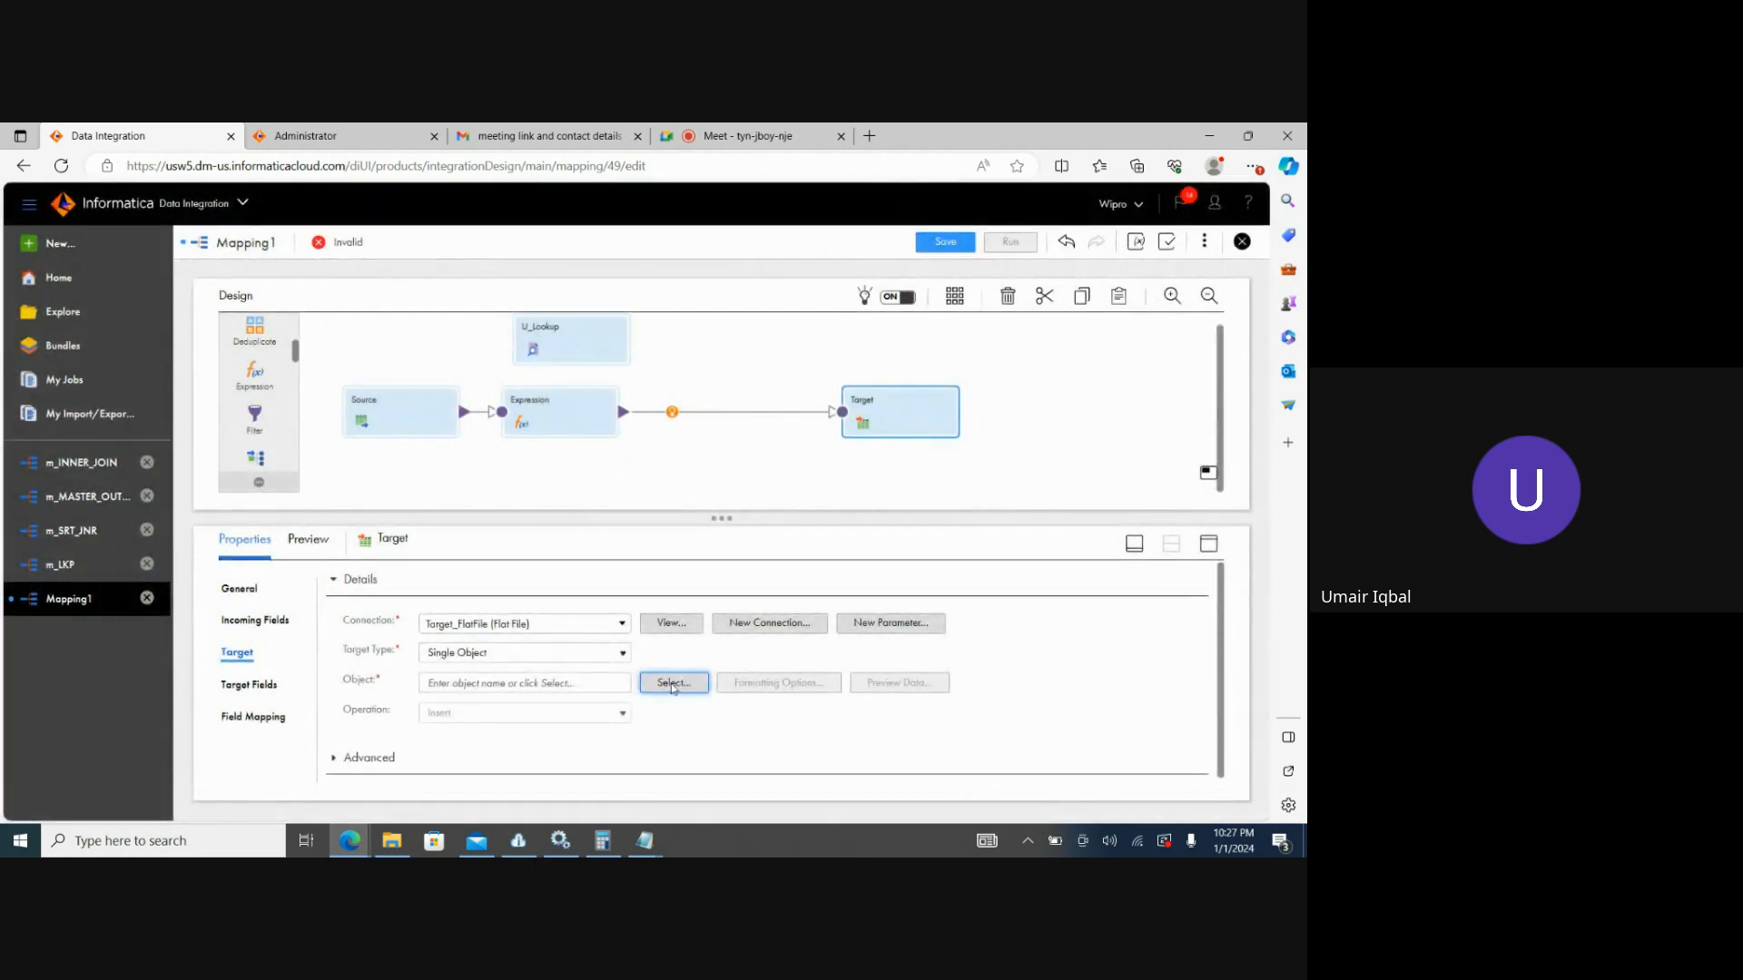
pyautogui.click(670, 682)
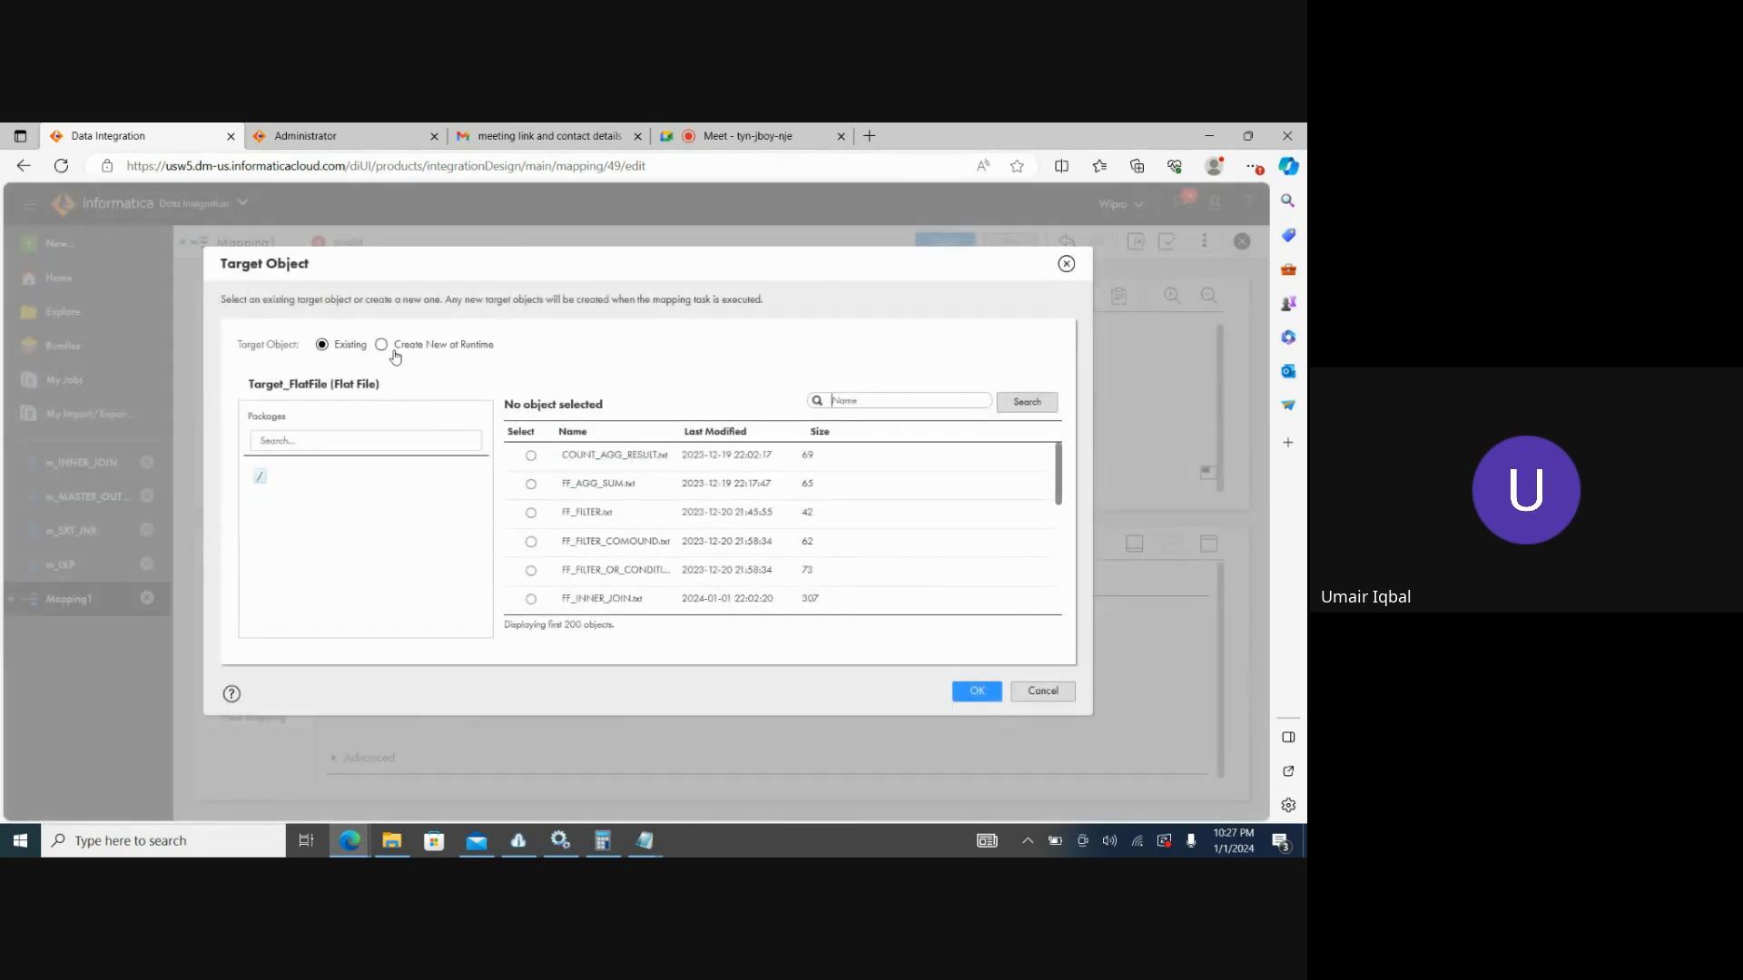
pyautogui.click(391, 349)
pyautogui.click(470, 494)
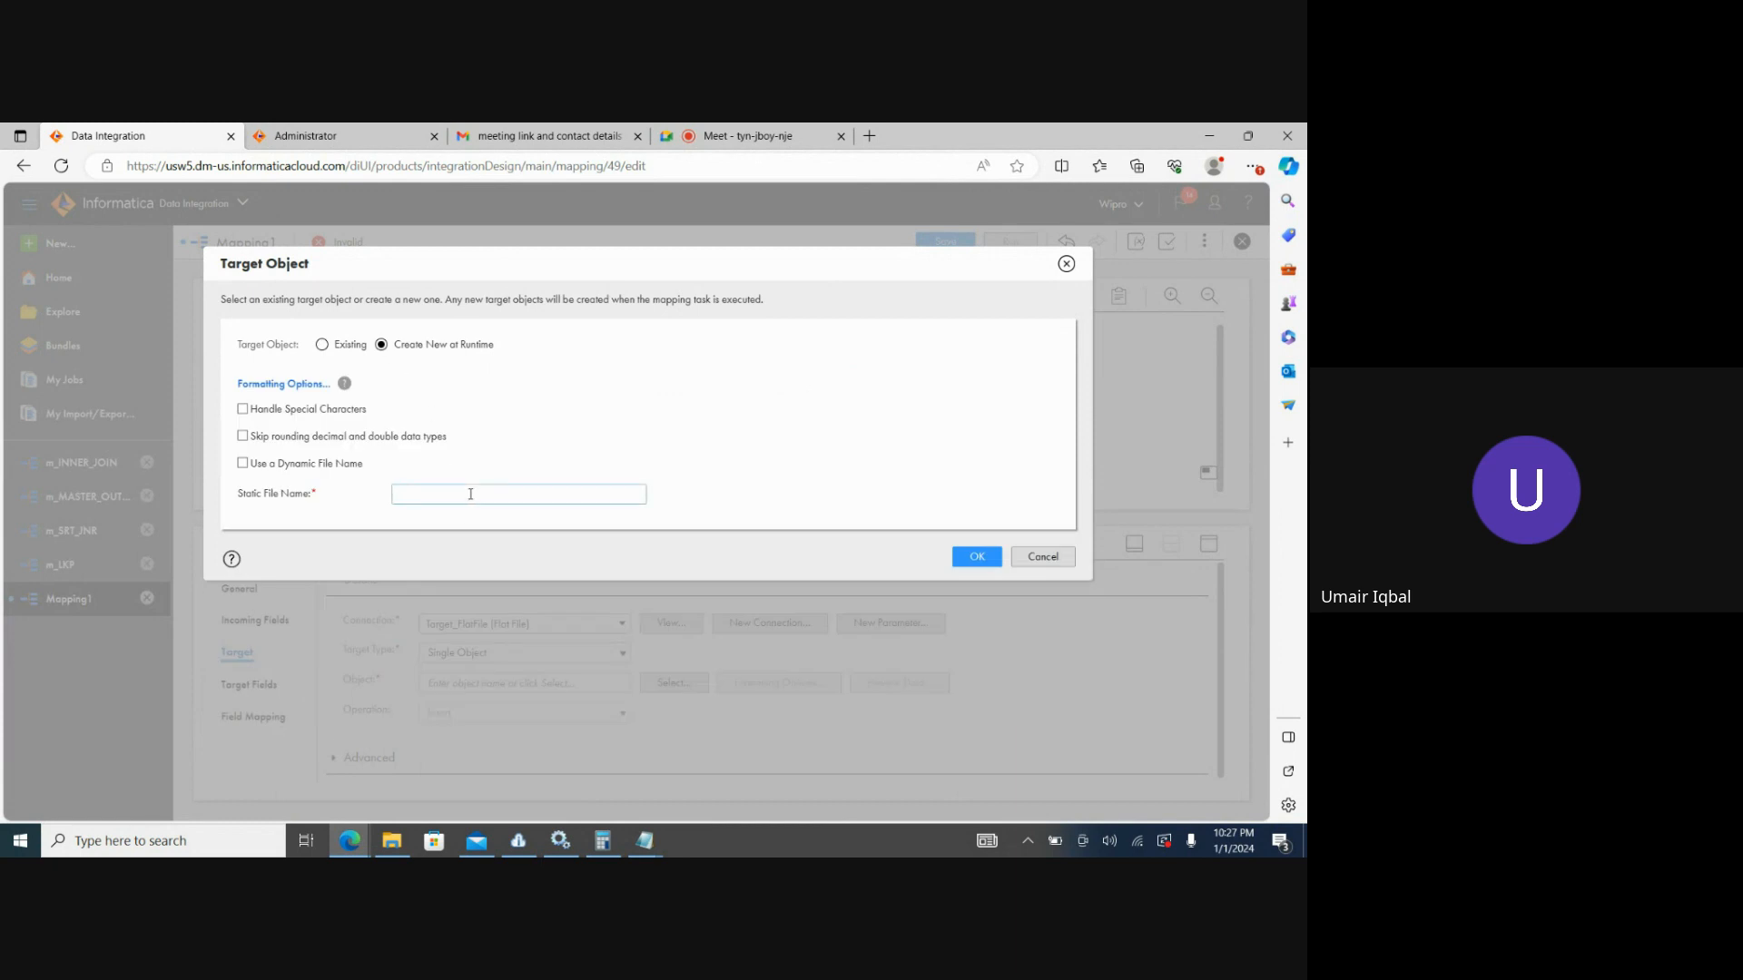
pyautogui.write('FF_UNCNTD_LKP.txt')
pyautogui.click(974, 556)
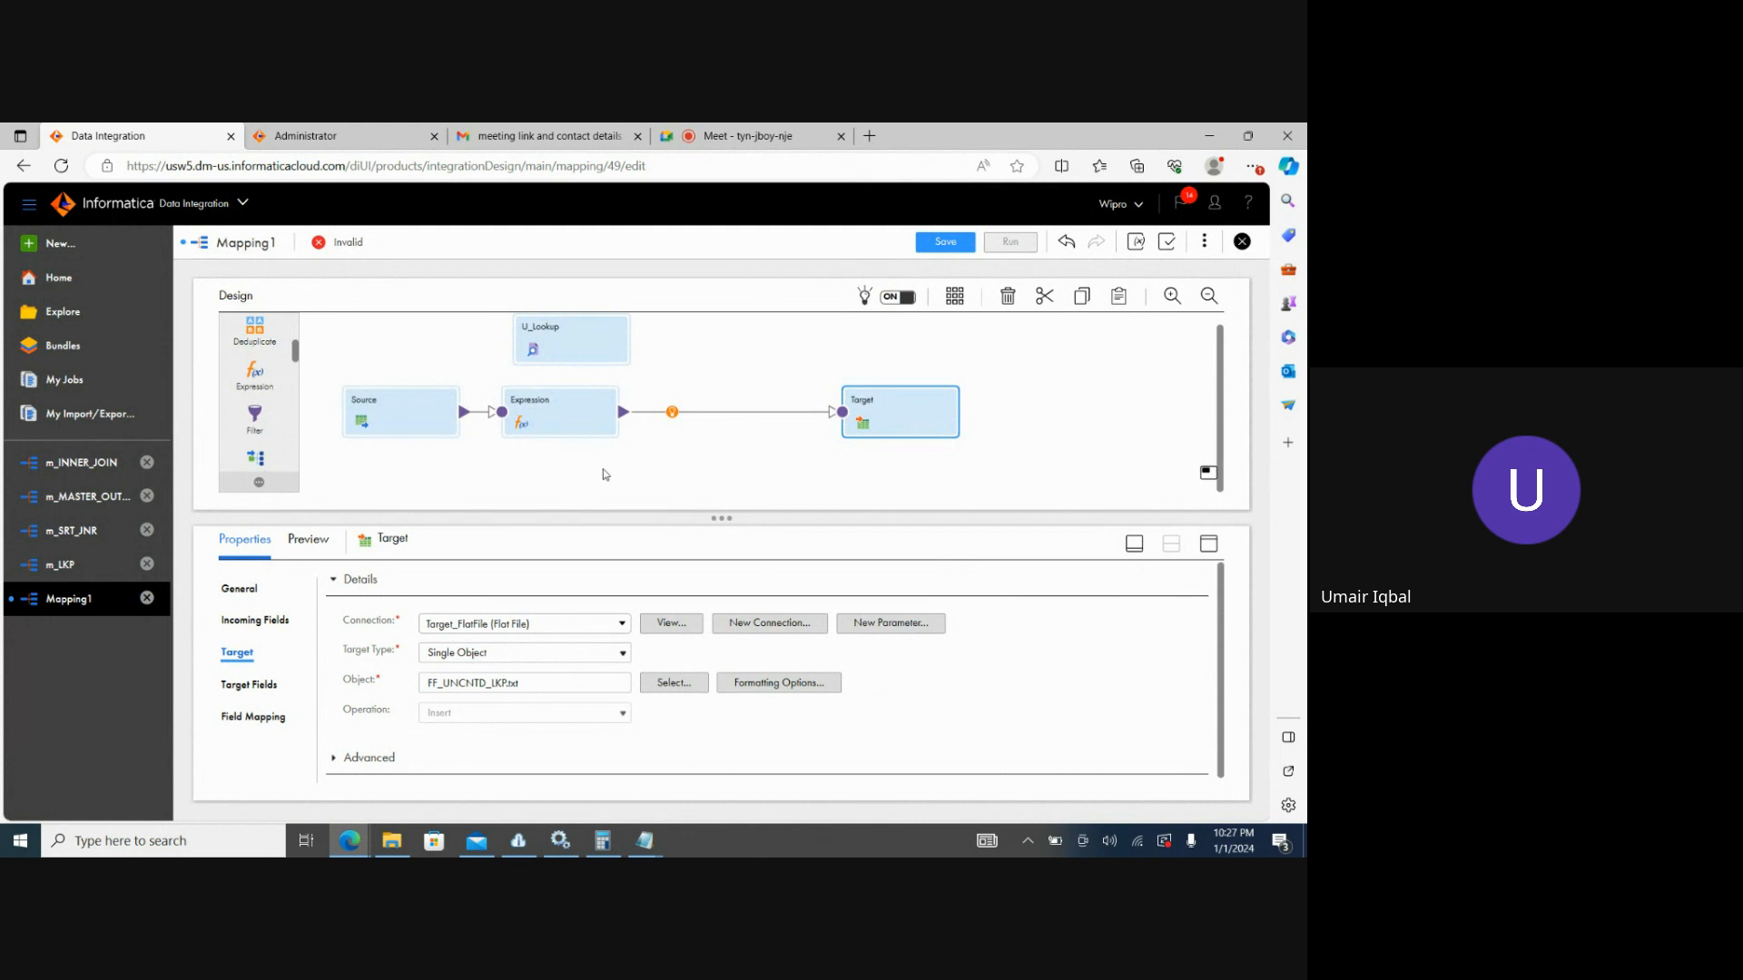
# Rename the mapping as m_UNCNCTD_LKP and save it.
pyautogui.click(550, 457)
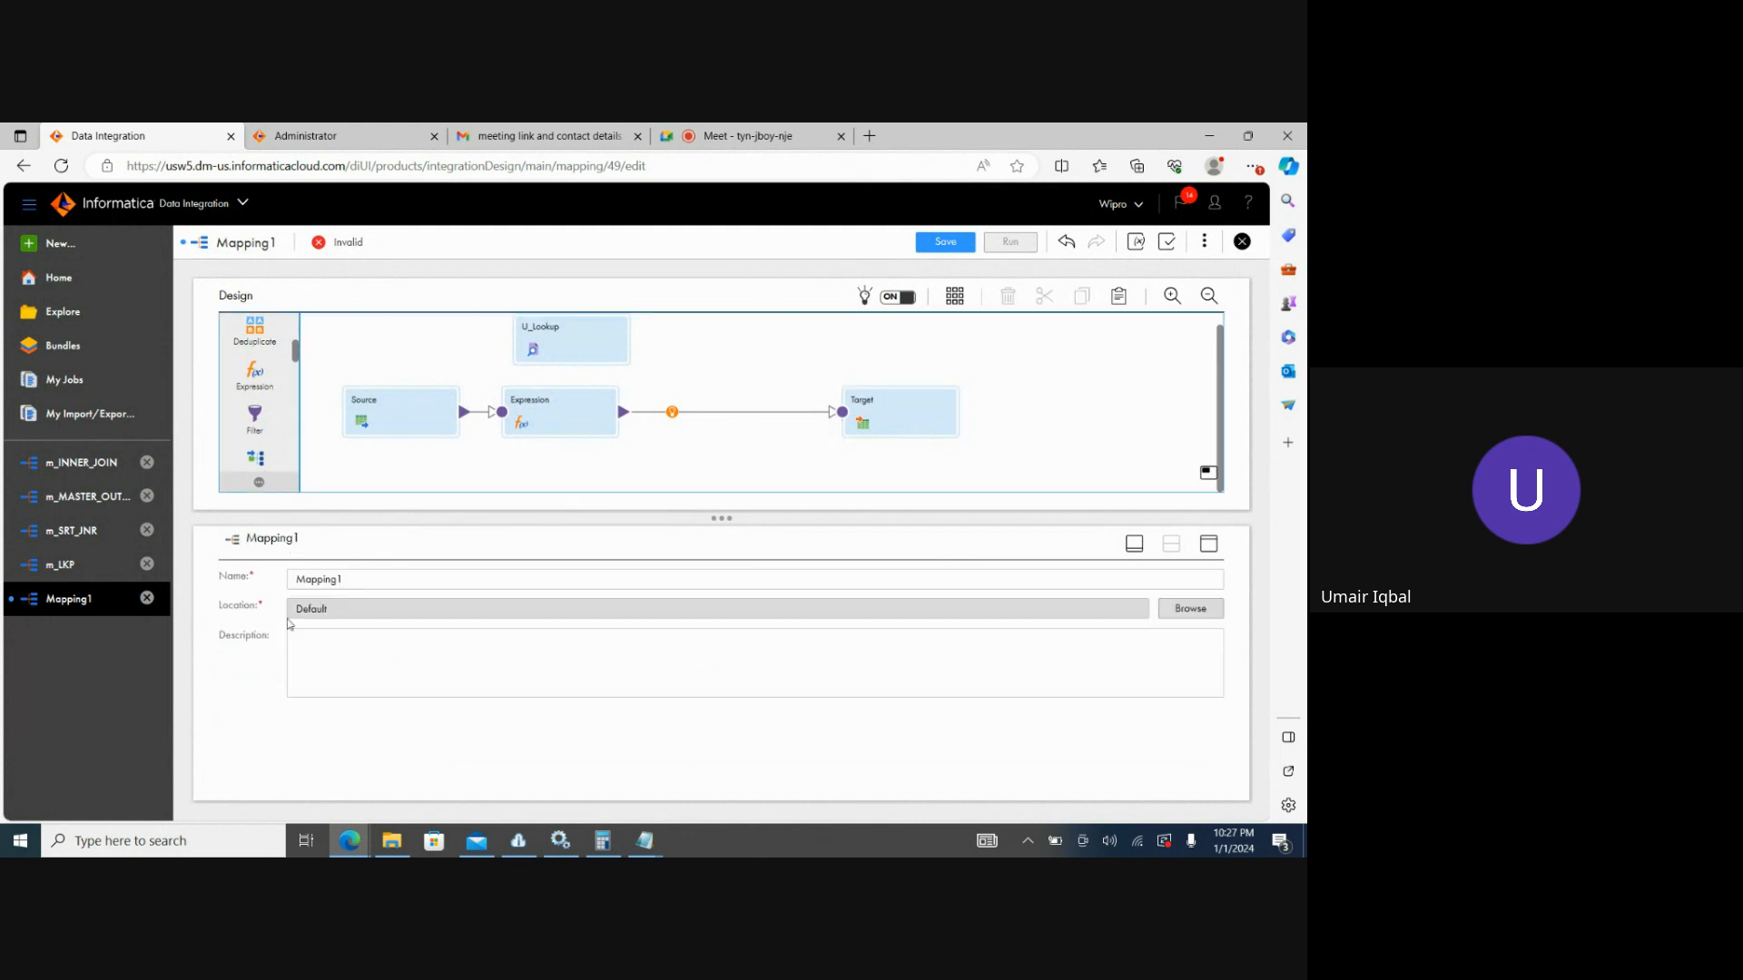
pyautogui.moveTo(388, 580); pyautogui.dragTo(143, 595)
pyautogui.write('m_UN')
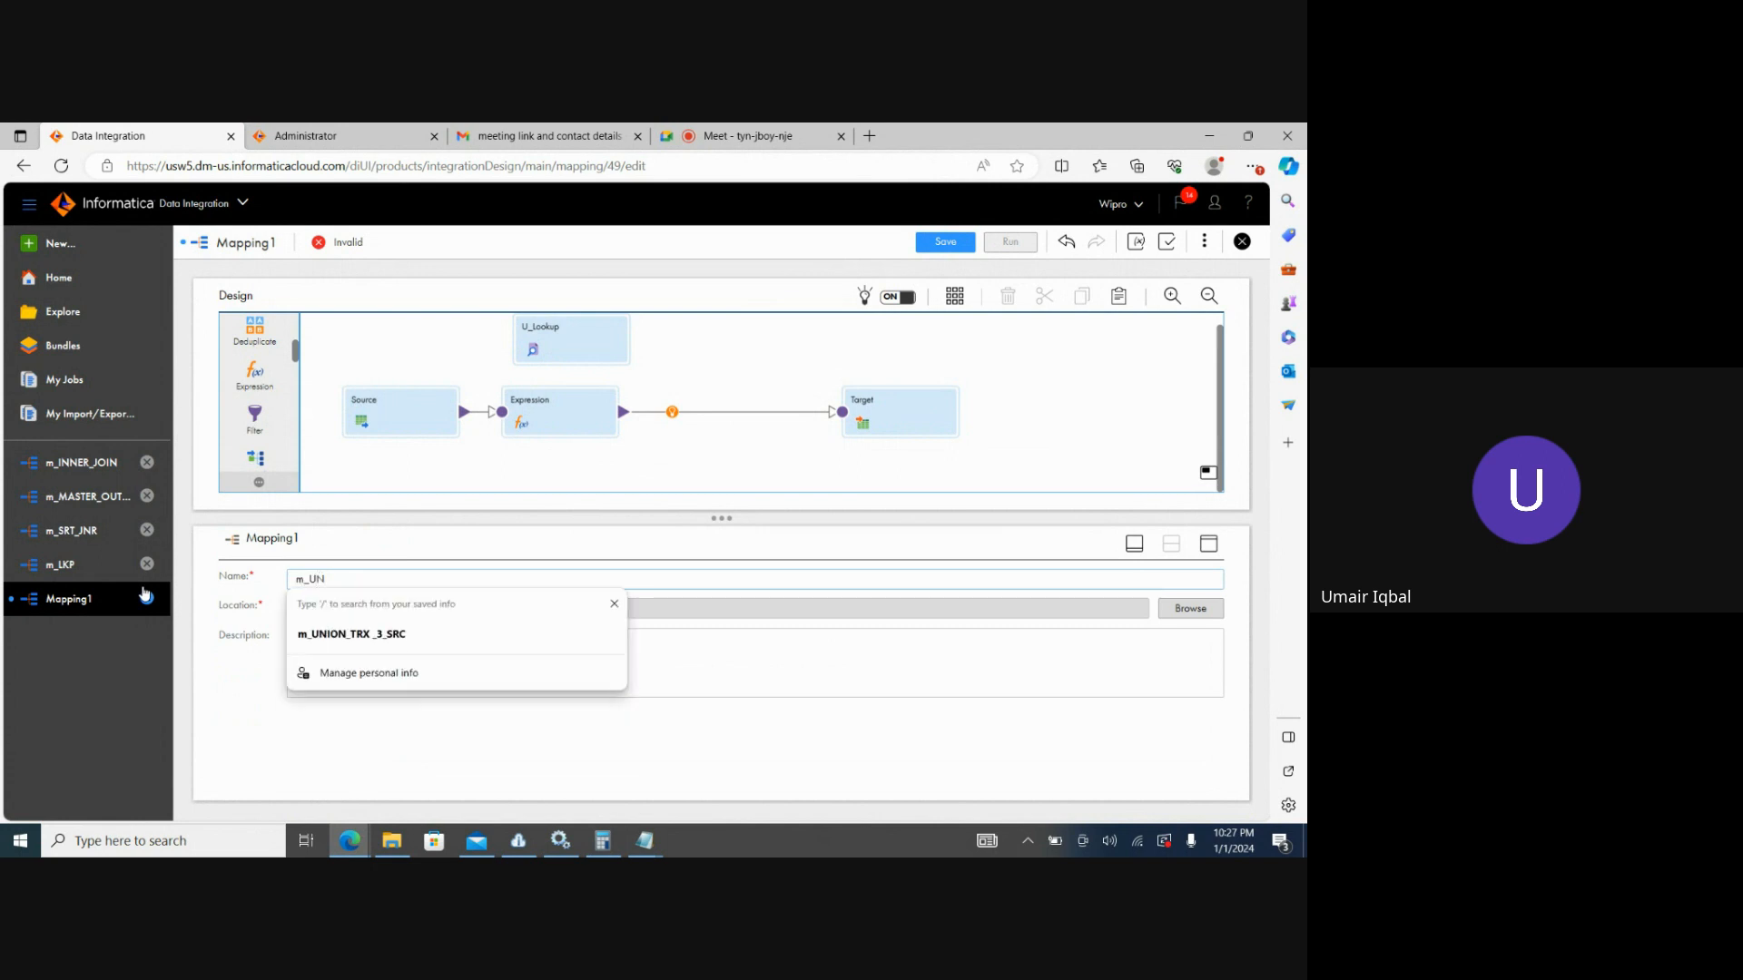
pyautogui.write('CNCTD')
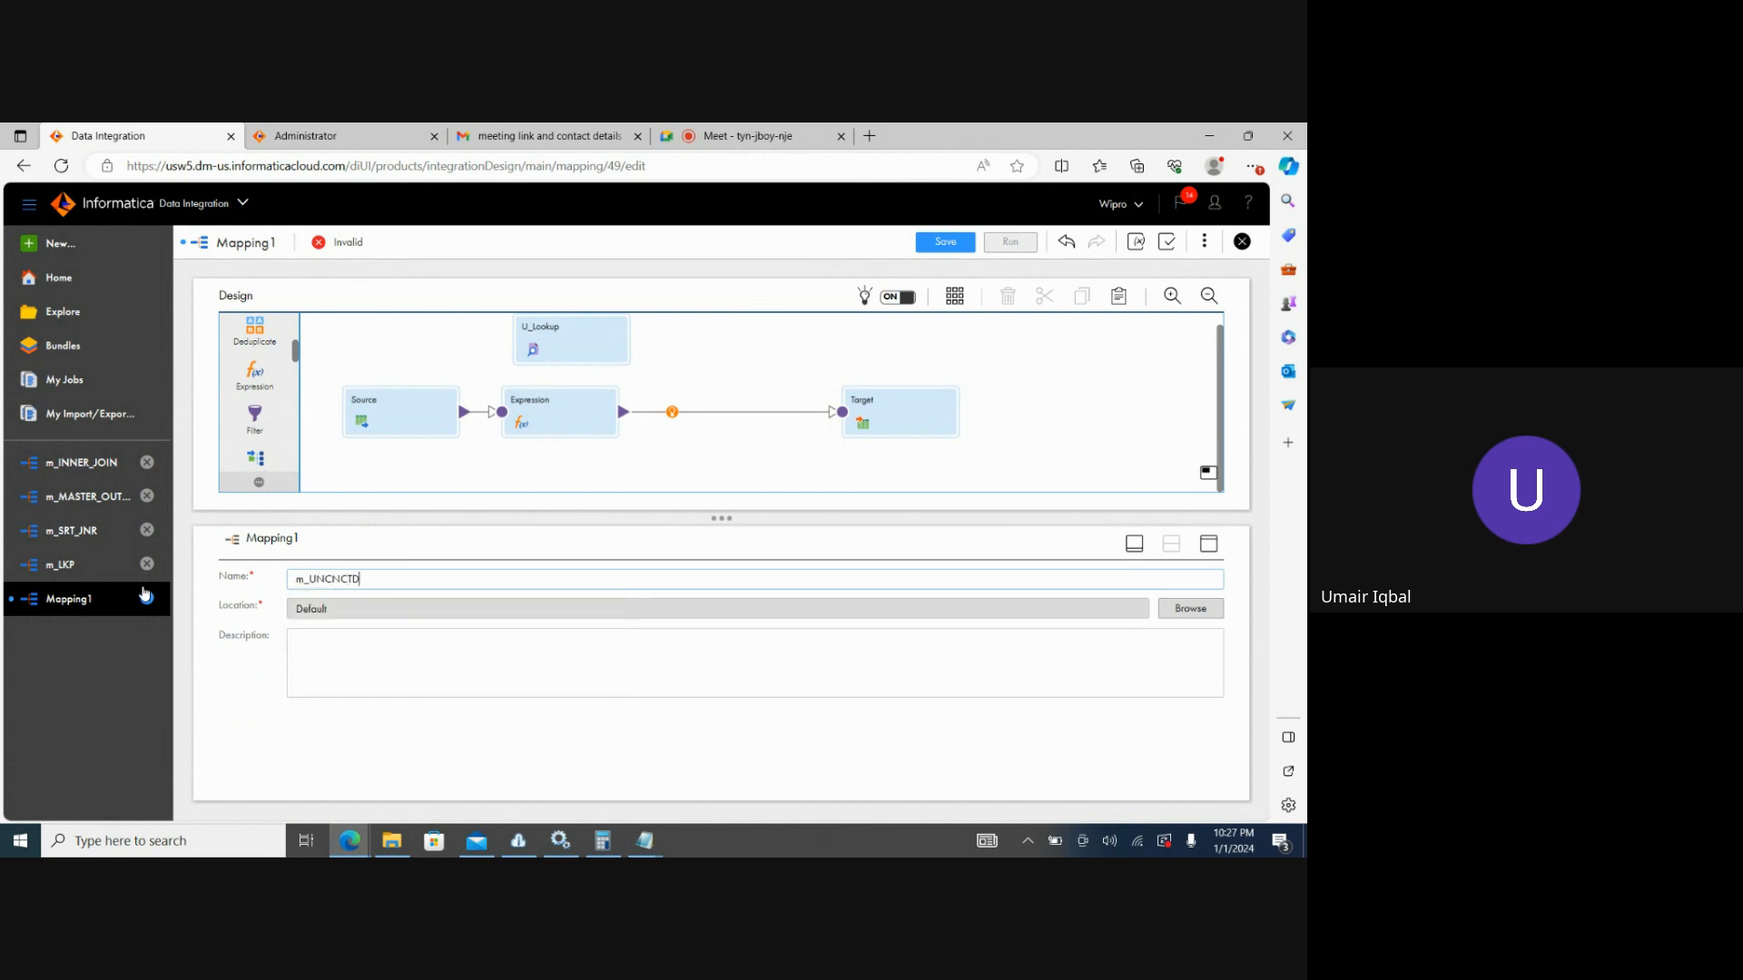
pyautogui.write('_LKP')
pyautogui.click(928, 242)
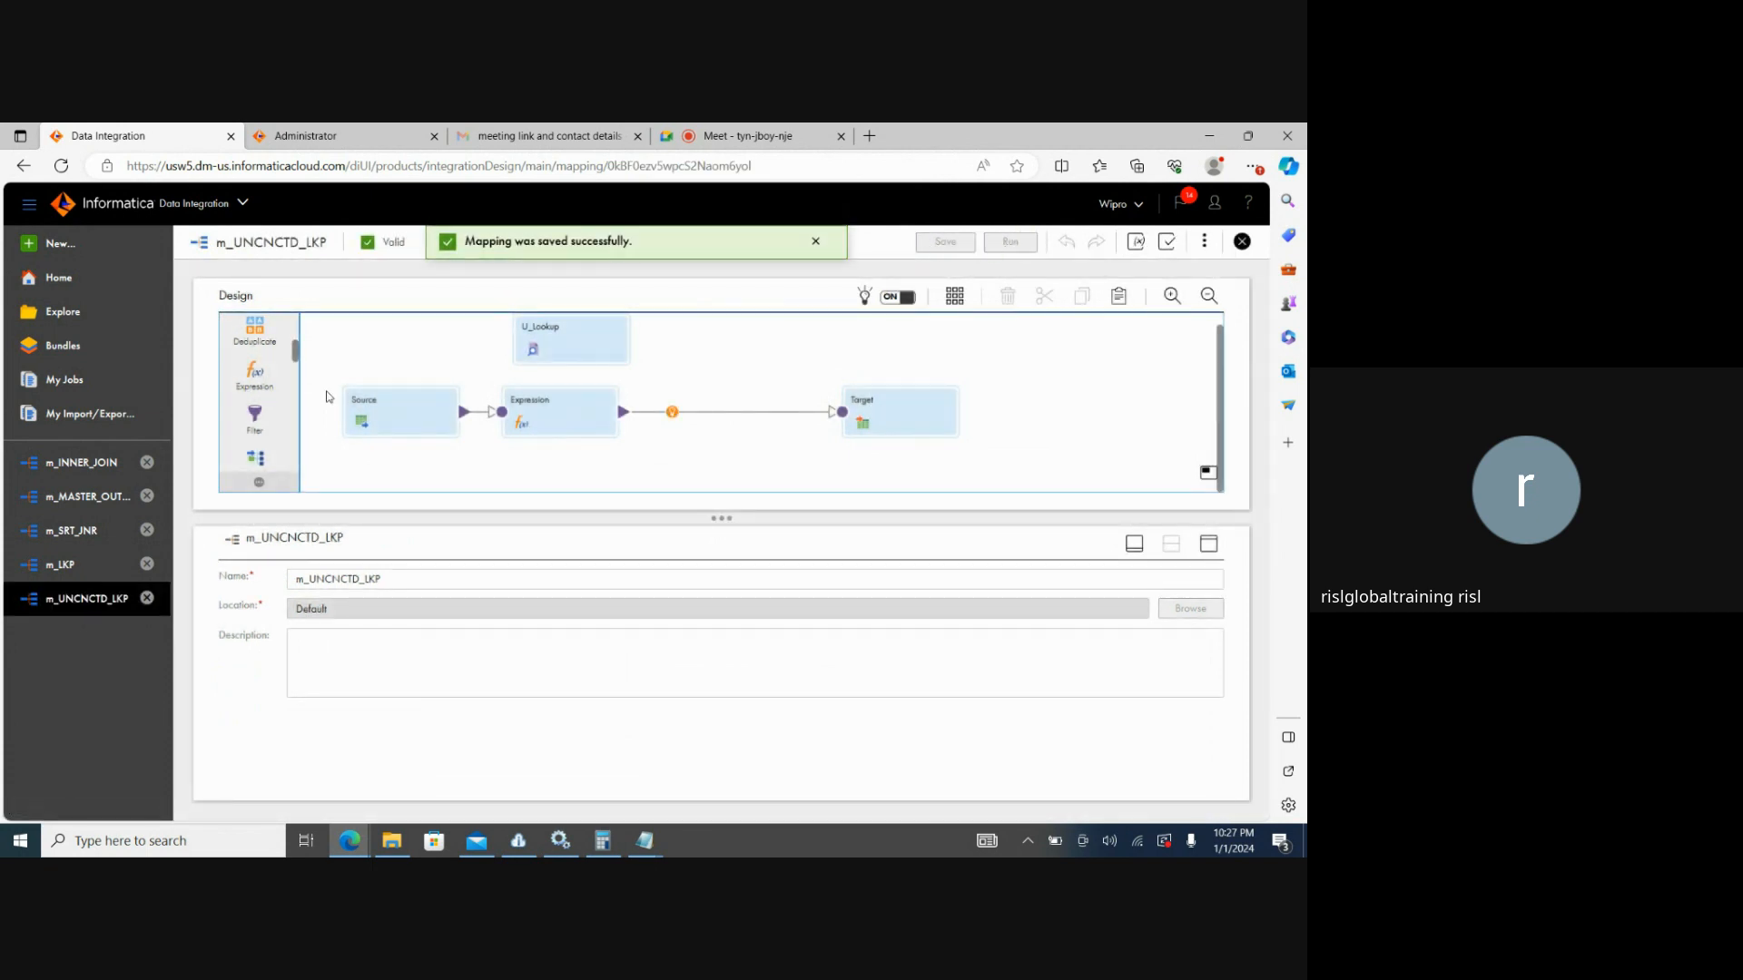
# Run the m_UNCNCTD_LKP mapping and refresh the job list to monitor its status.
pyautogui.click(90, 379)
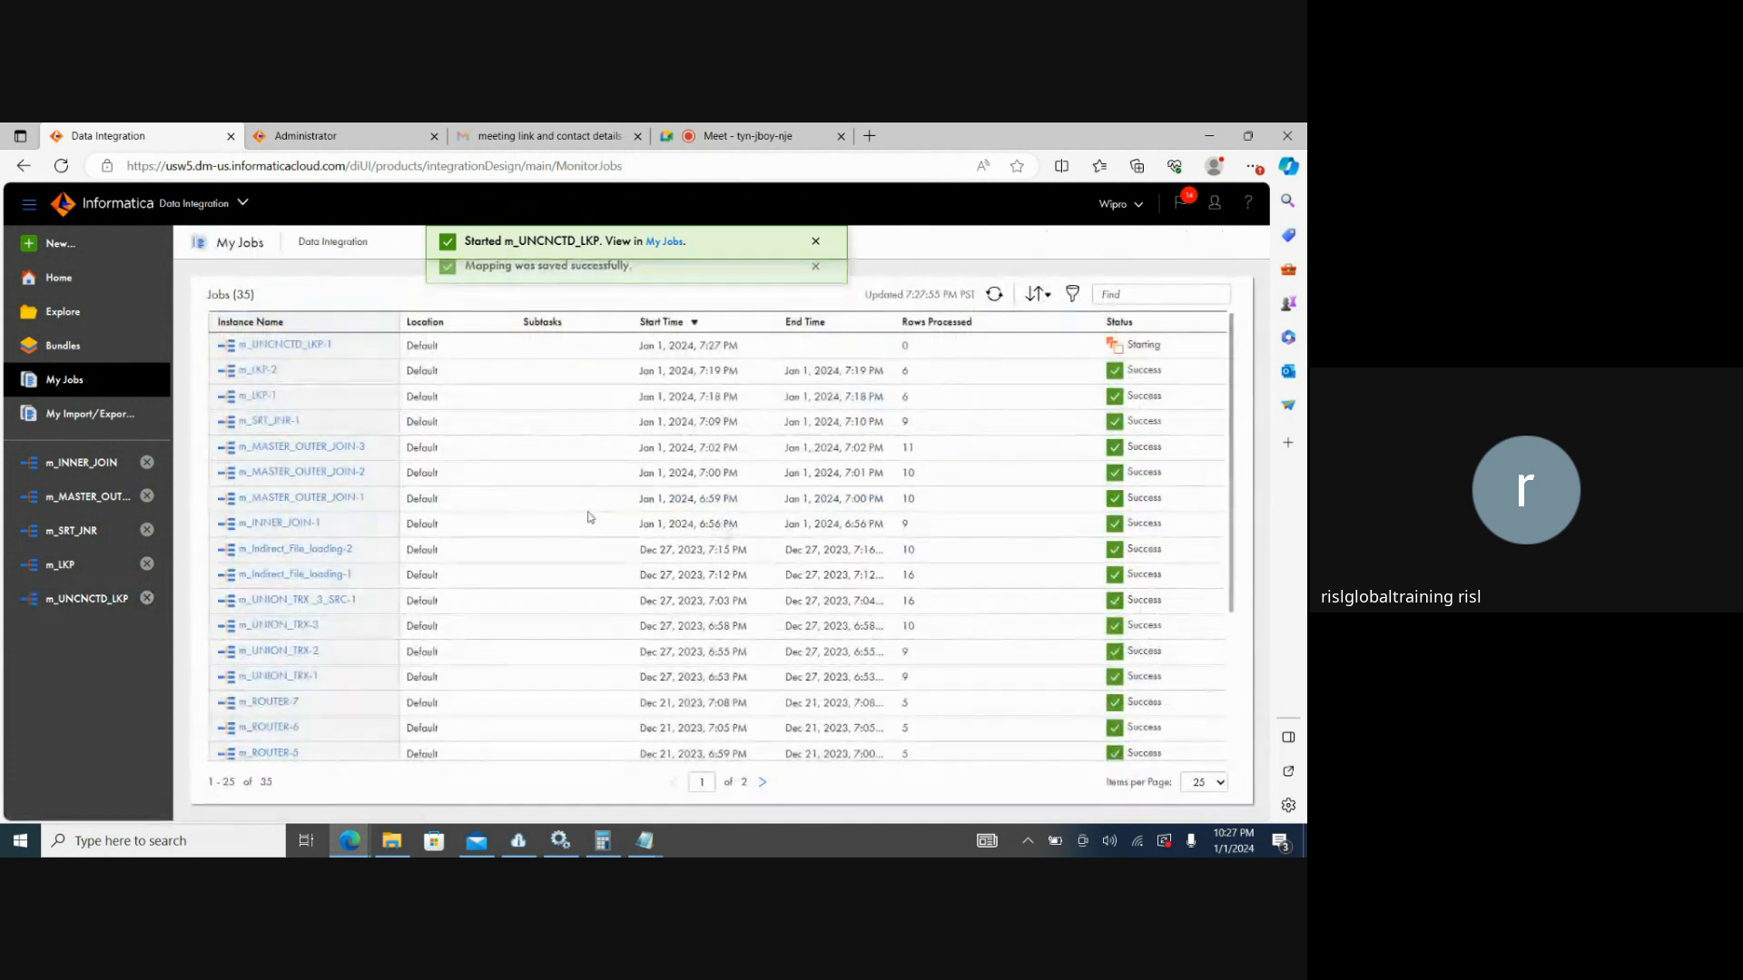
pyautogui.click(995, 294)
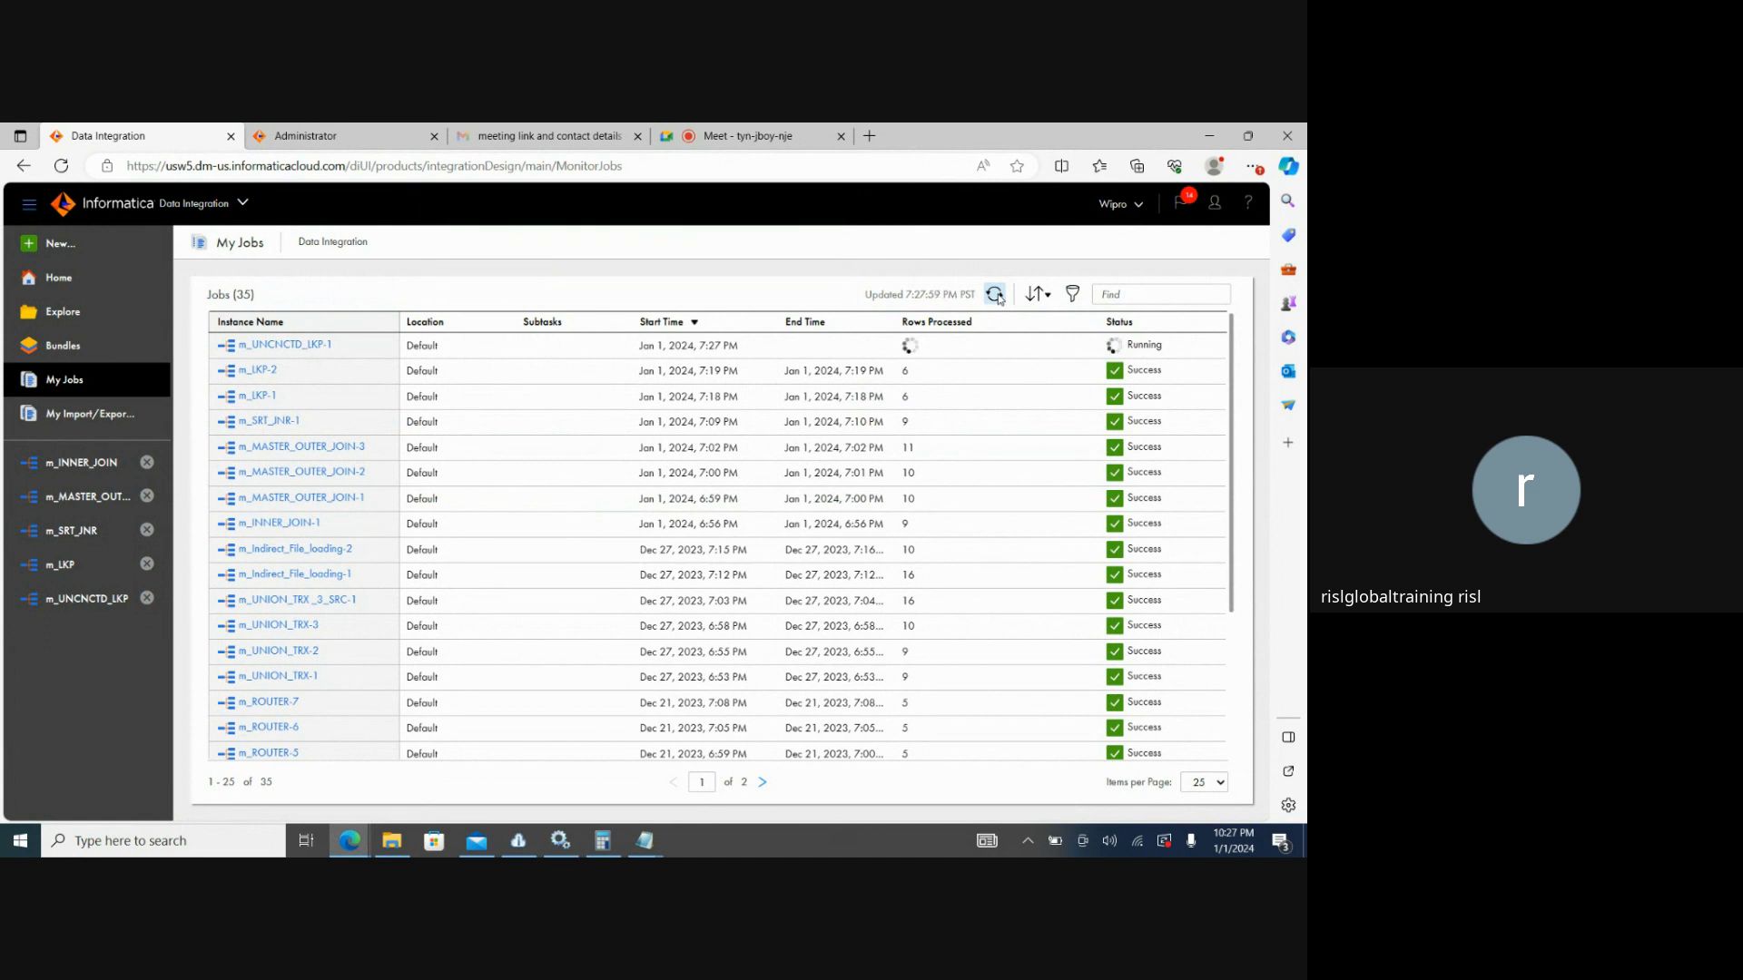
pyautogui.click(995, 294)
pyautogui.click(994, 294)
# Switch to File Explorer, sort the Target folder by date modified, open FF_UNCNTD_LKP, and examine the lkp_rtrn values.
pyautogui.click(391, 841)
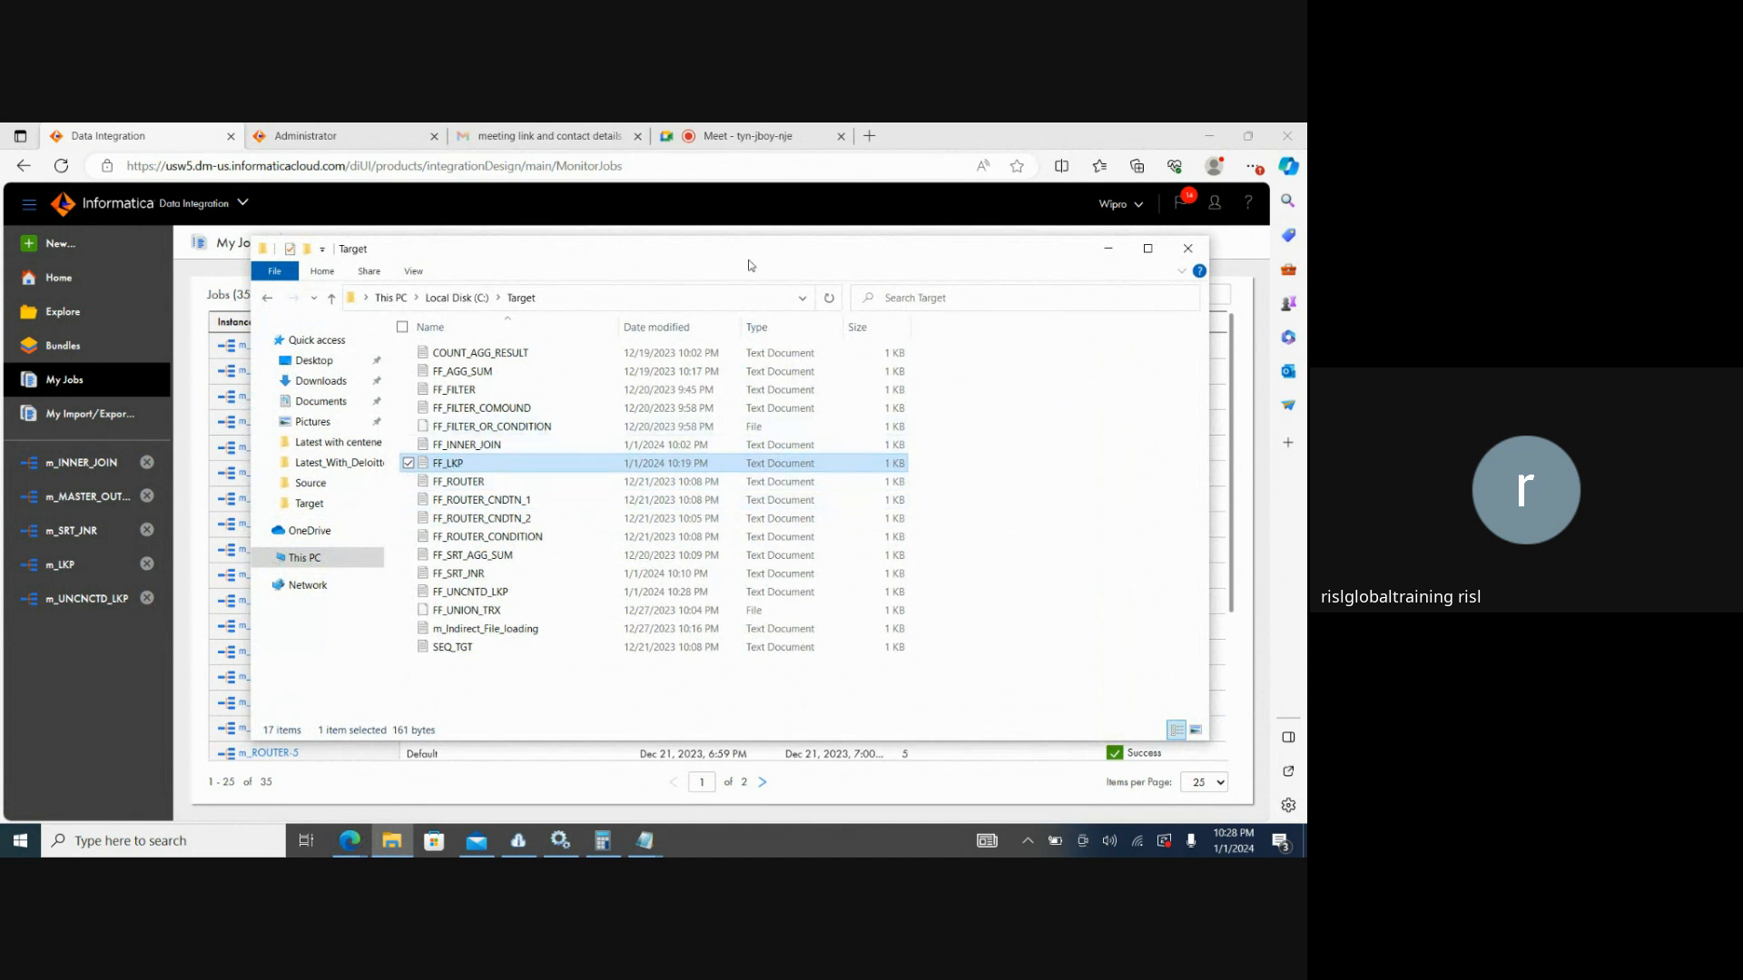
pyautogui.click(678, 326)
pyautogui.doubleClick(498, 353)
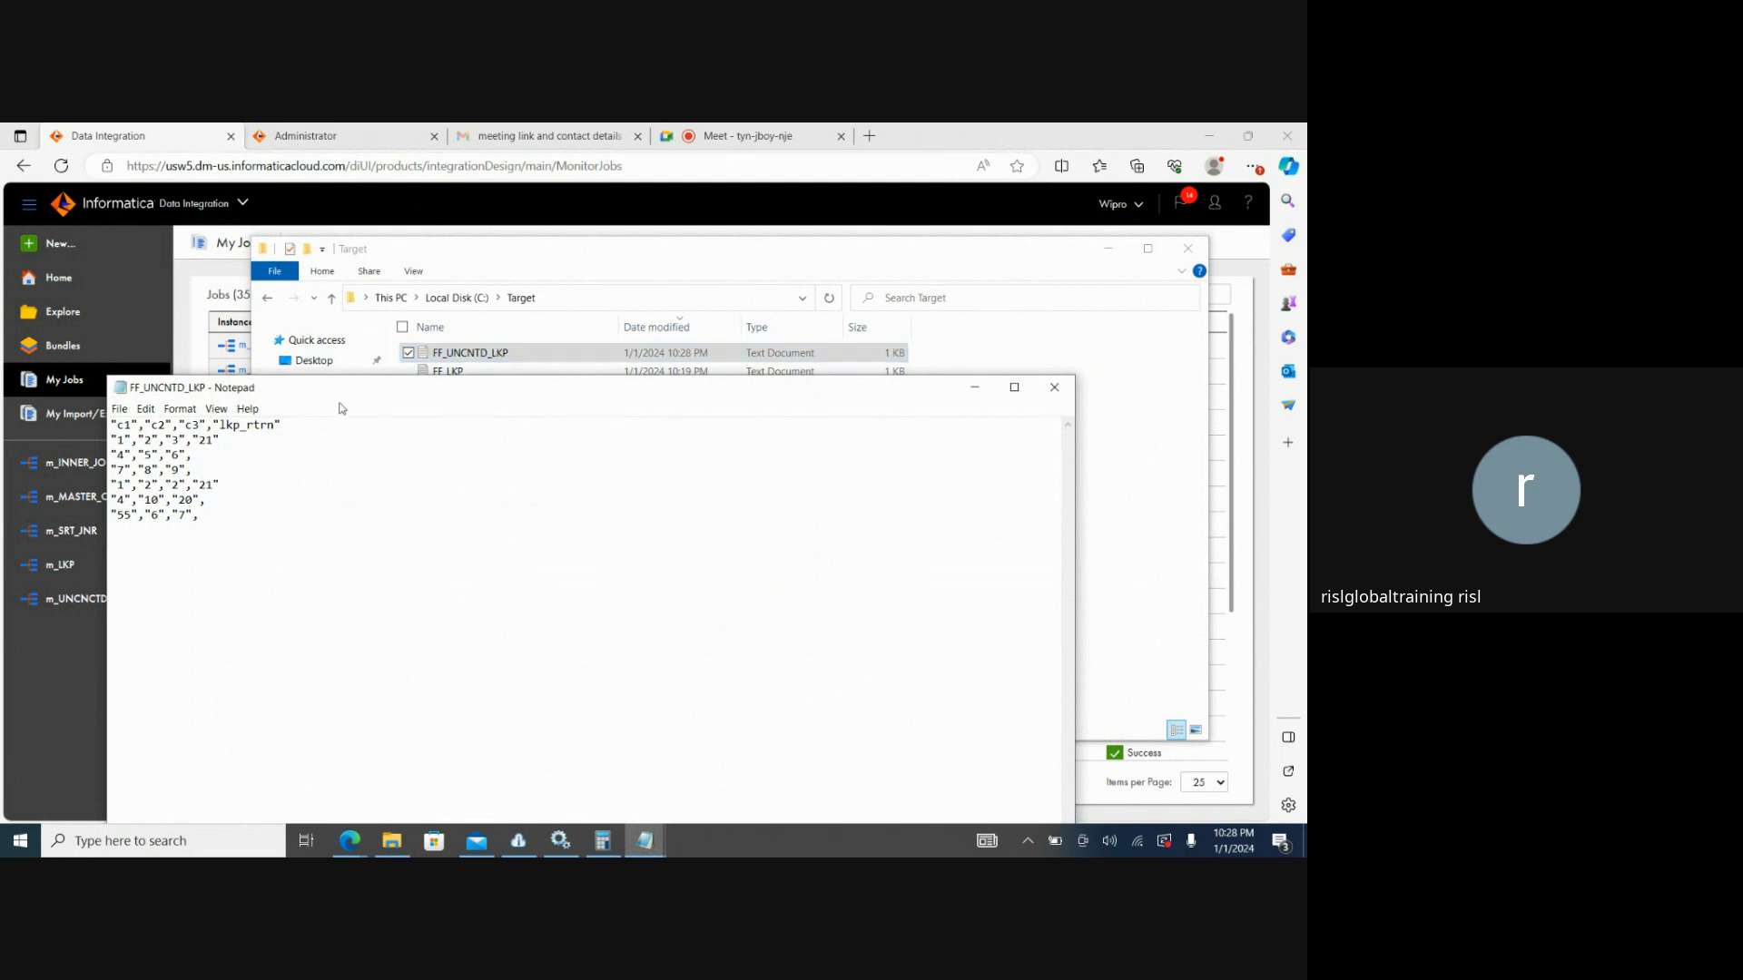
pyautogui.moveTo(229, 442); pyautogui.dragTo(204, 441)
pyautogui.moveTo(221, 485); pyautogui.dragTo(193, 485)
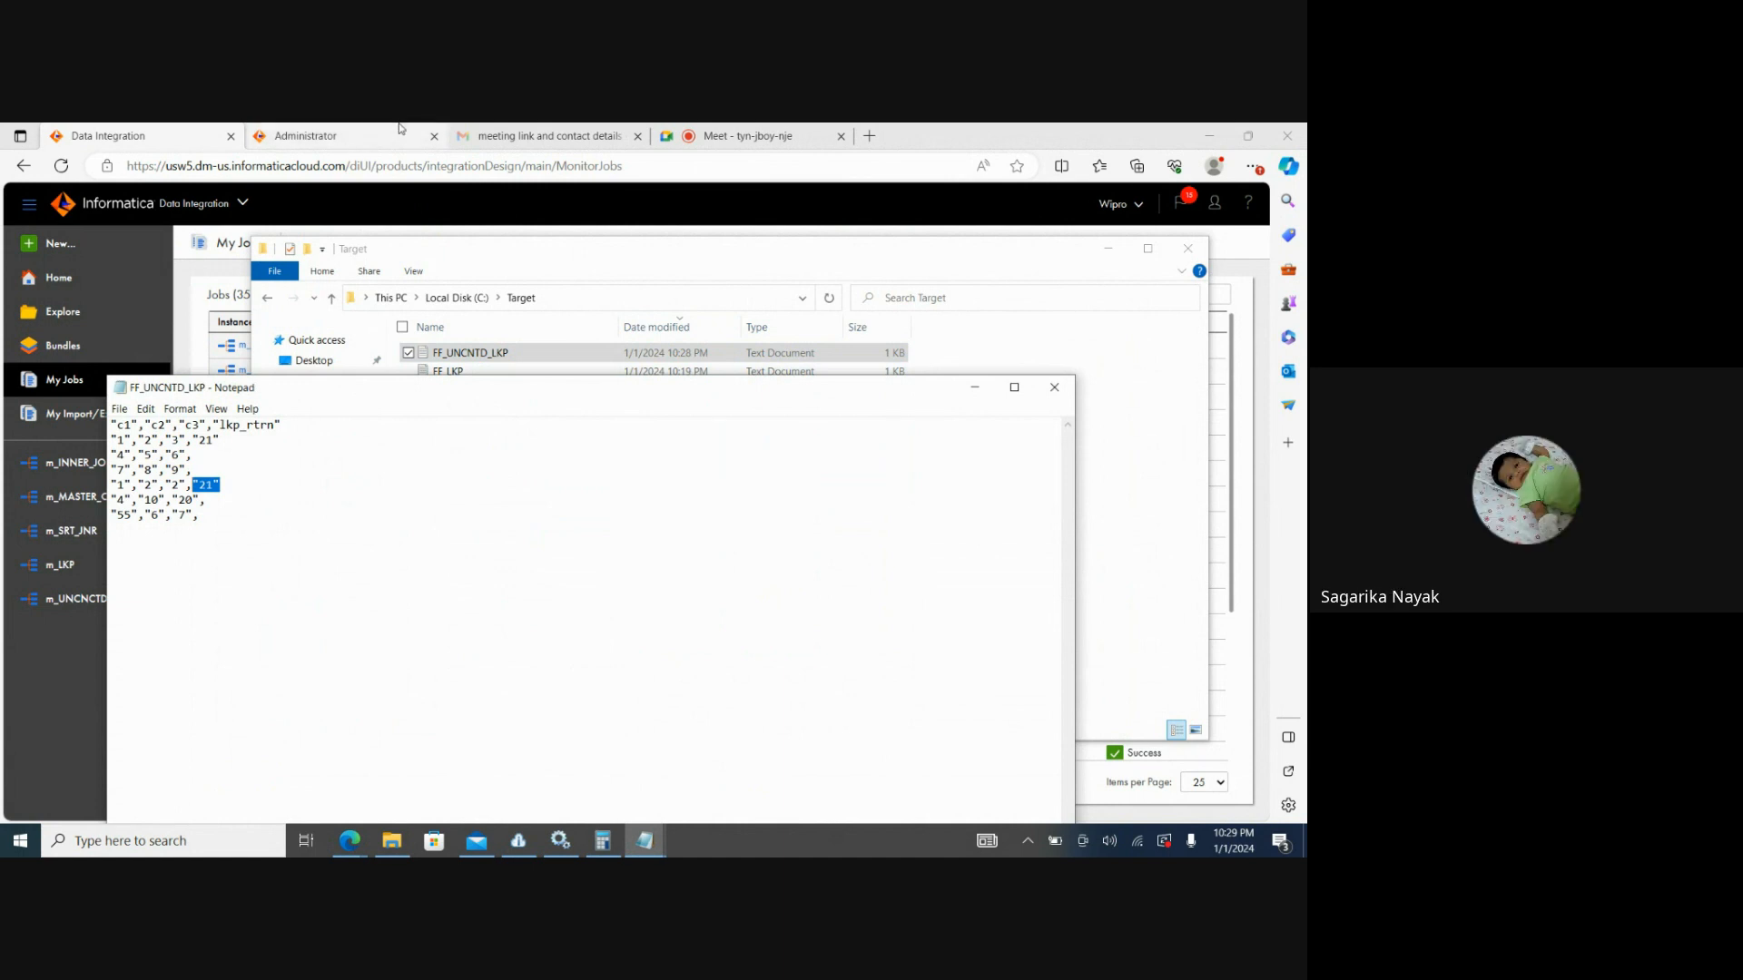
# Switch to the Google Meet call and stop presenting the screen.
pyautogui.click(749, 136)
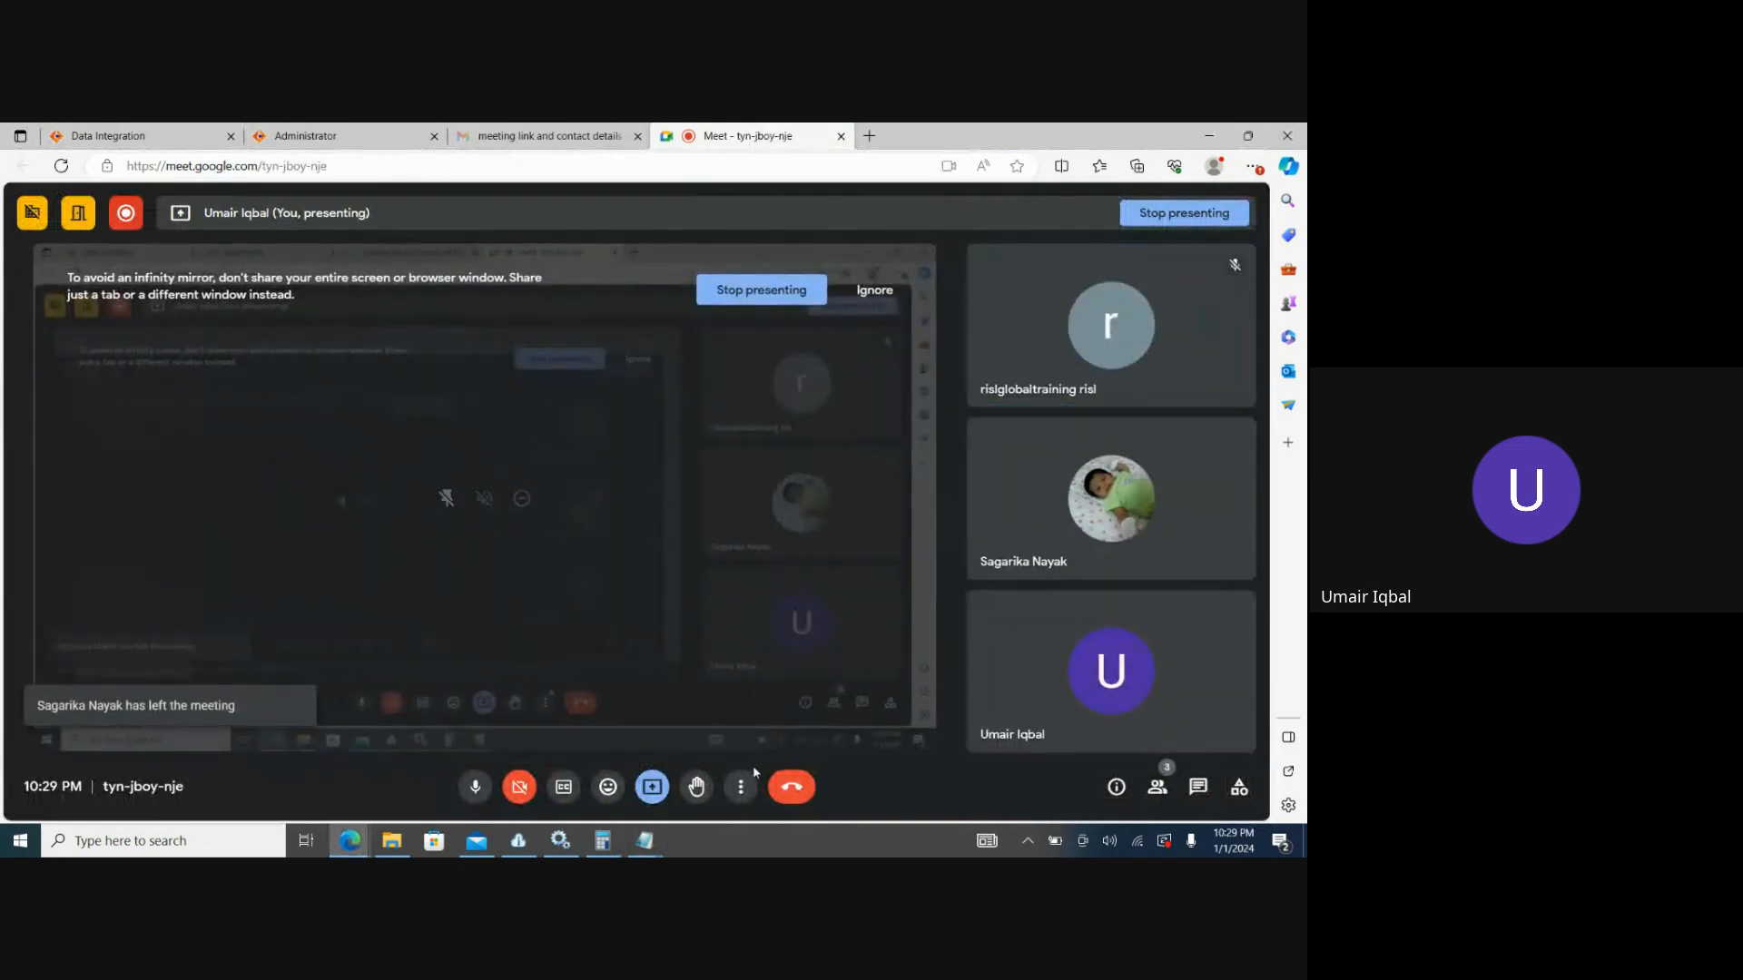
pyautogui.click(654, 787)
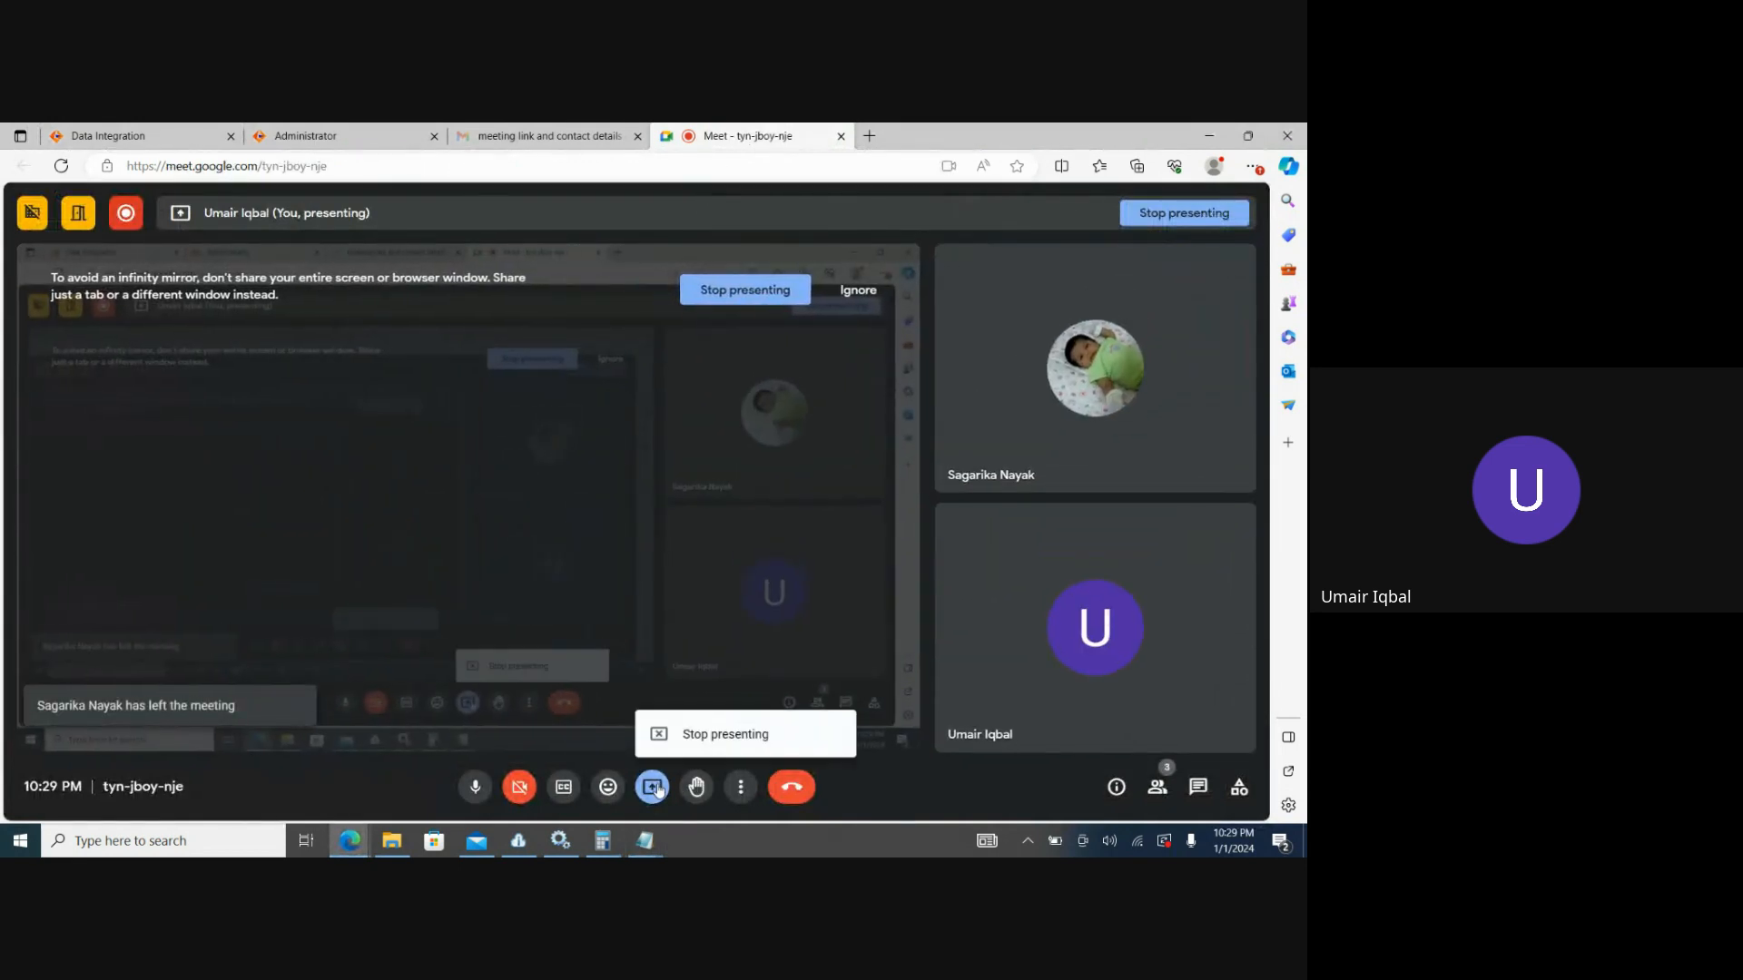
pyautogui.click(733, 748)
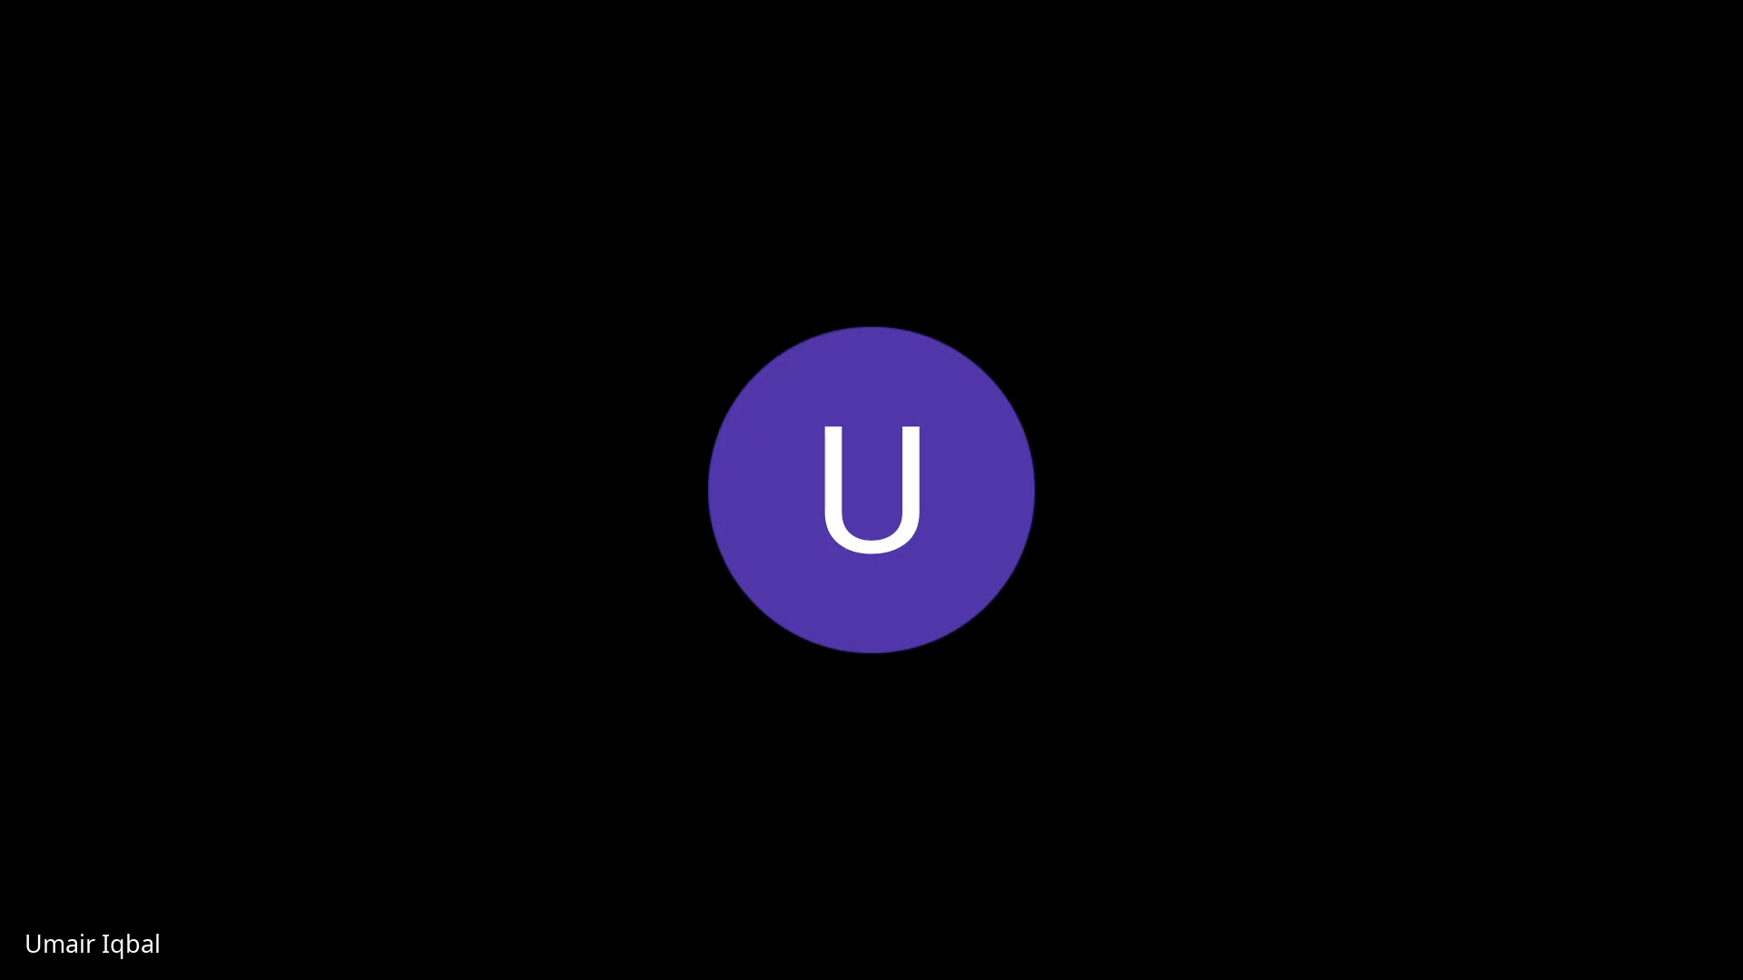